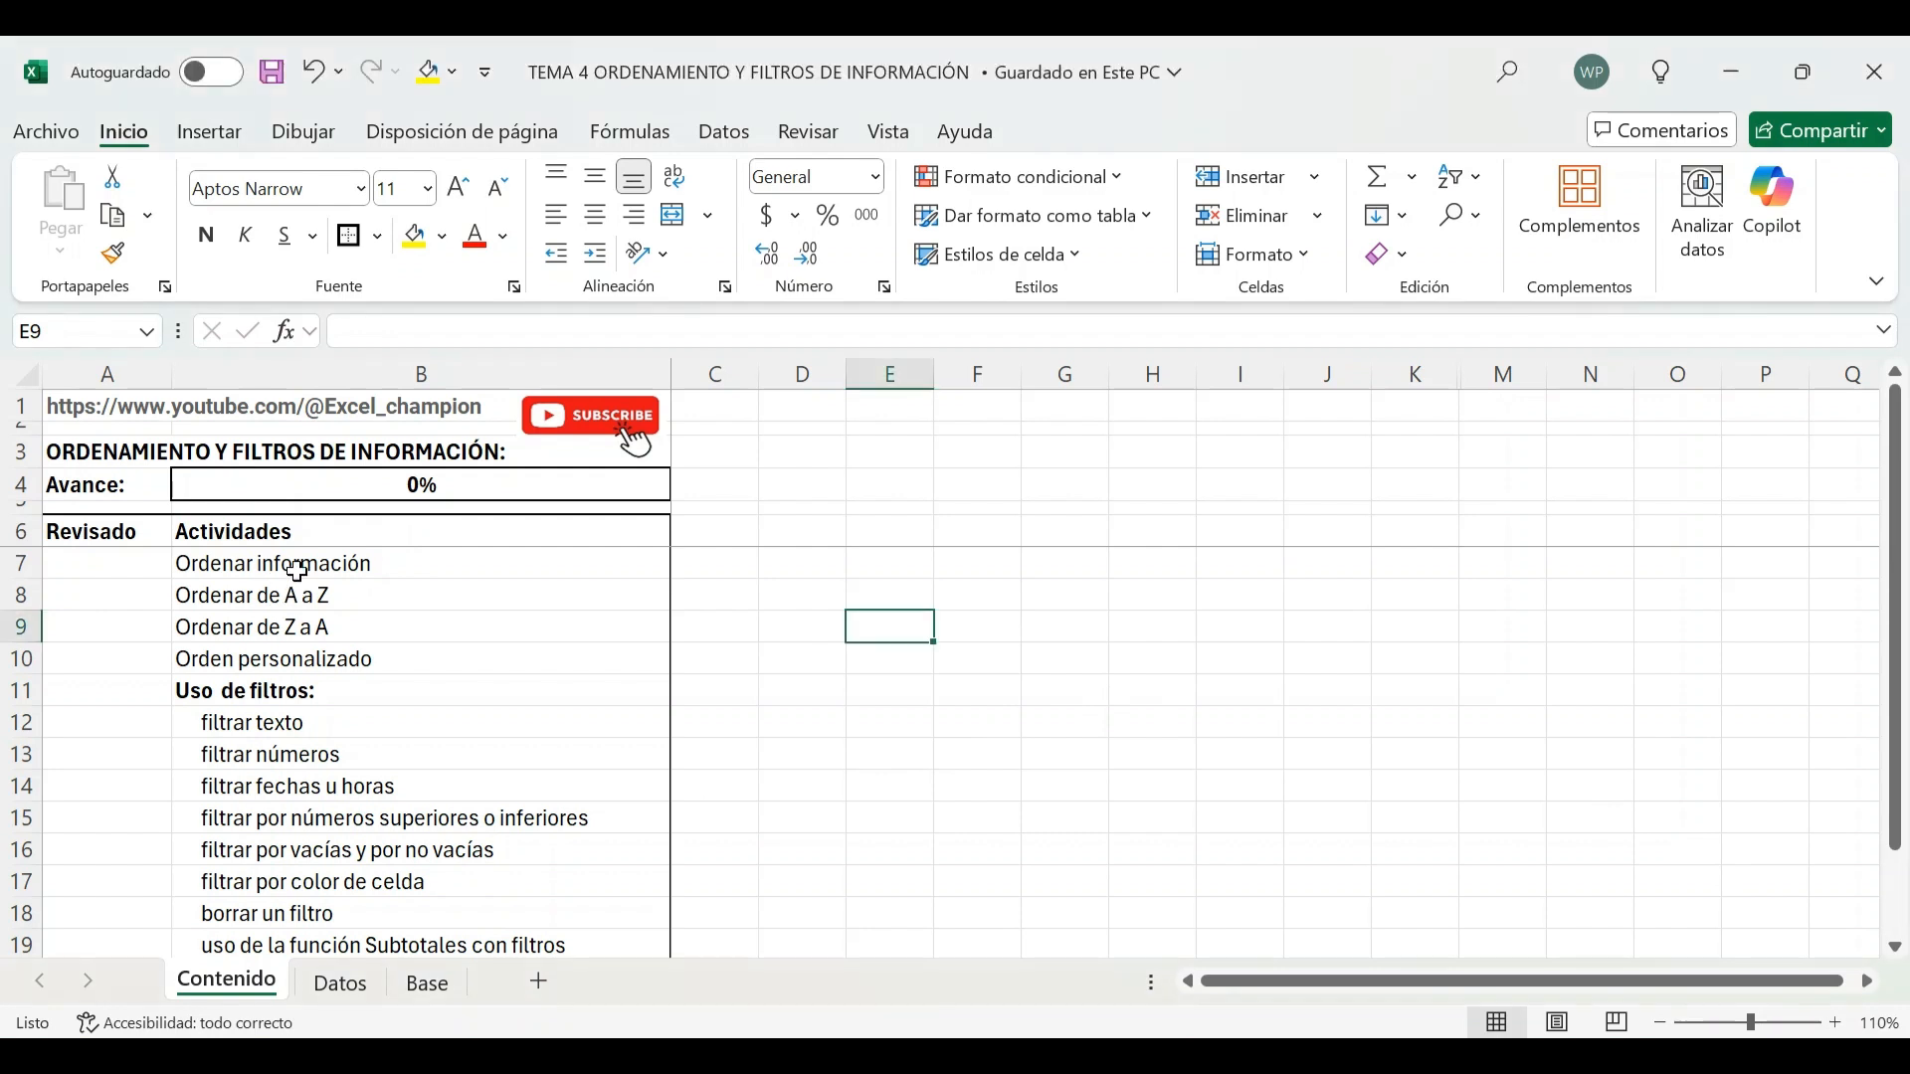
Read through the list of sorting and filtering activities on the Contenido sheet
{"action": "left_click_drag", "start_coordinate": [286, 564], "coordinate": [317, 627]}
{"action": "left_click", "coordinate": [323, 630]}
{"action": "left_click", "coordinate": [354, 657]}
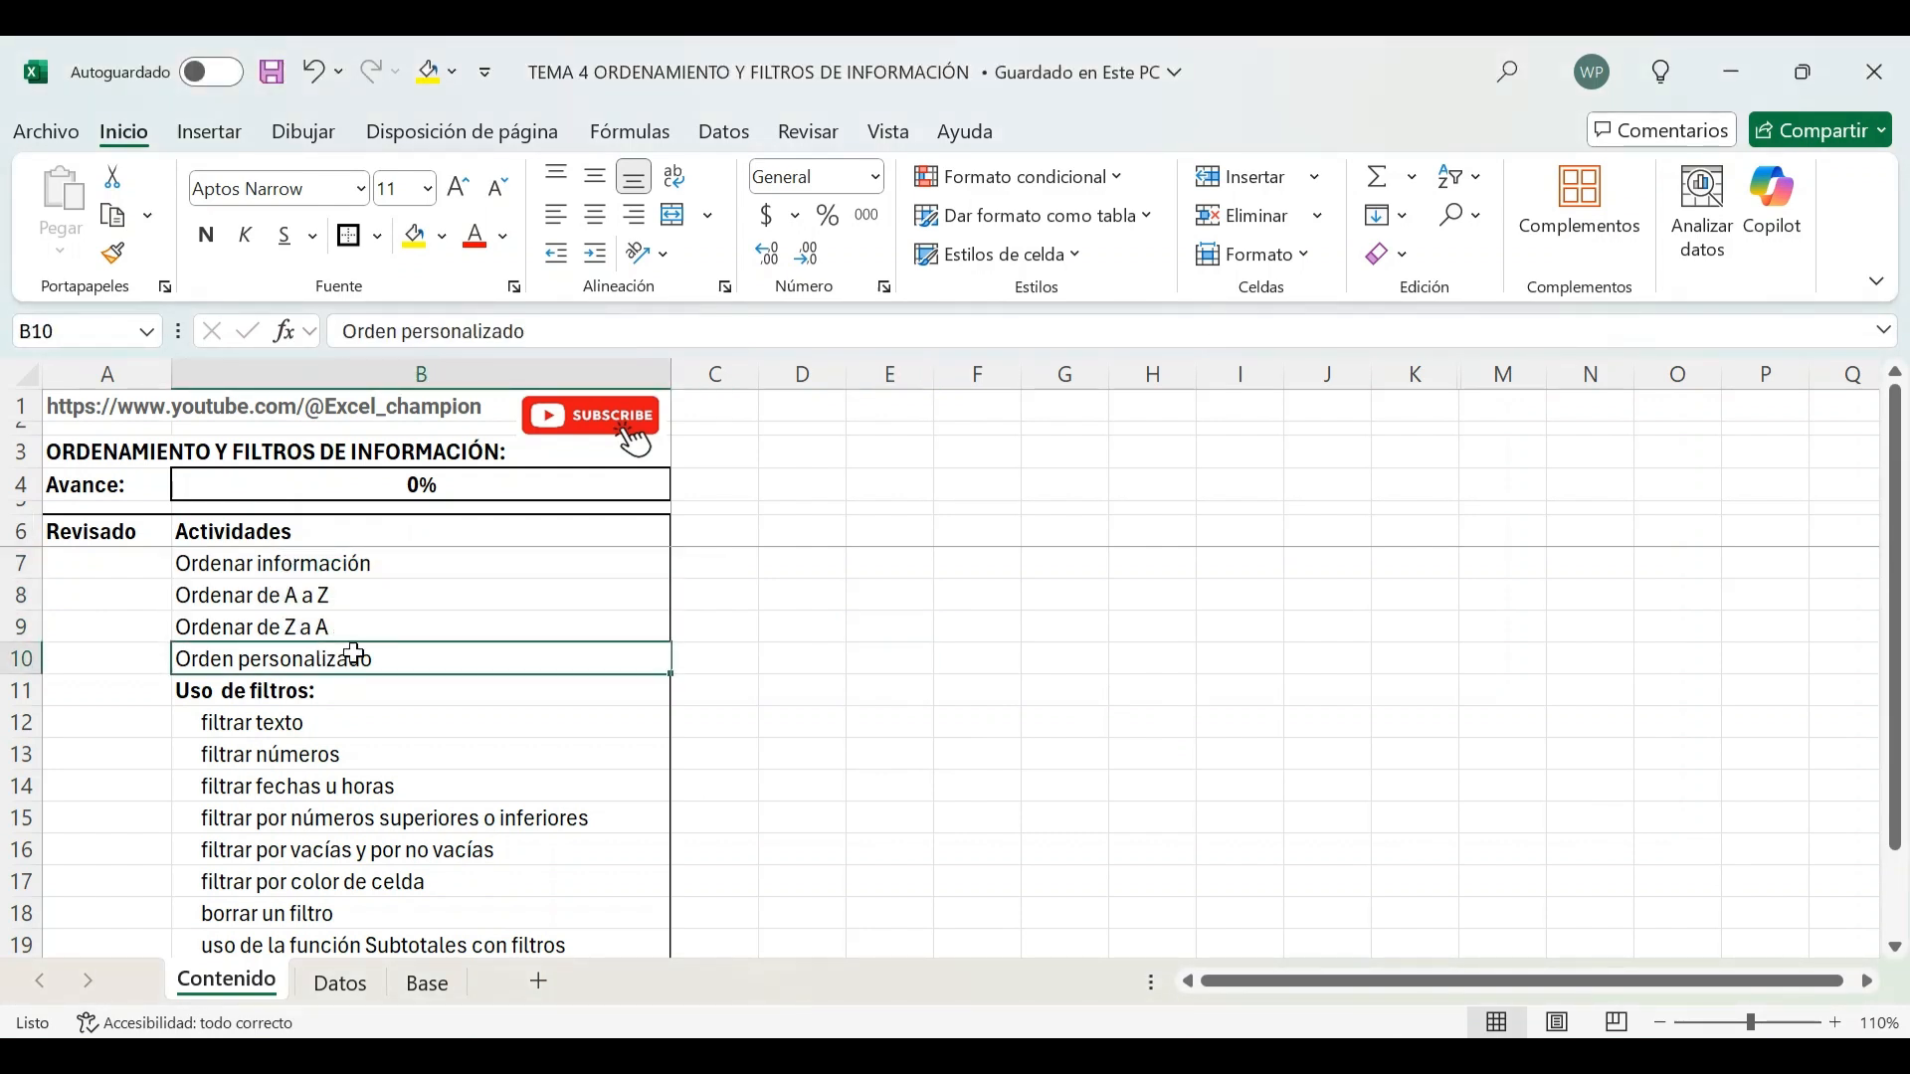
{"action": "scroll", "coordinate": [403, 632], "scroll_direction": "down", "scroll_amount": 1}
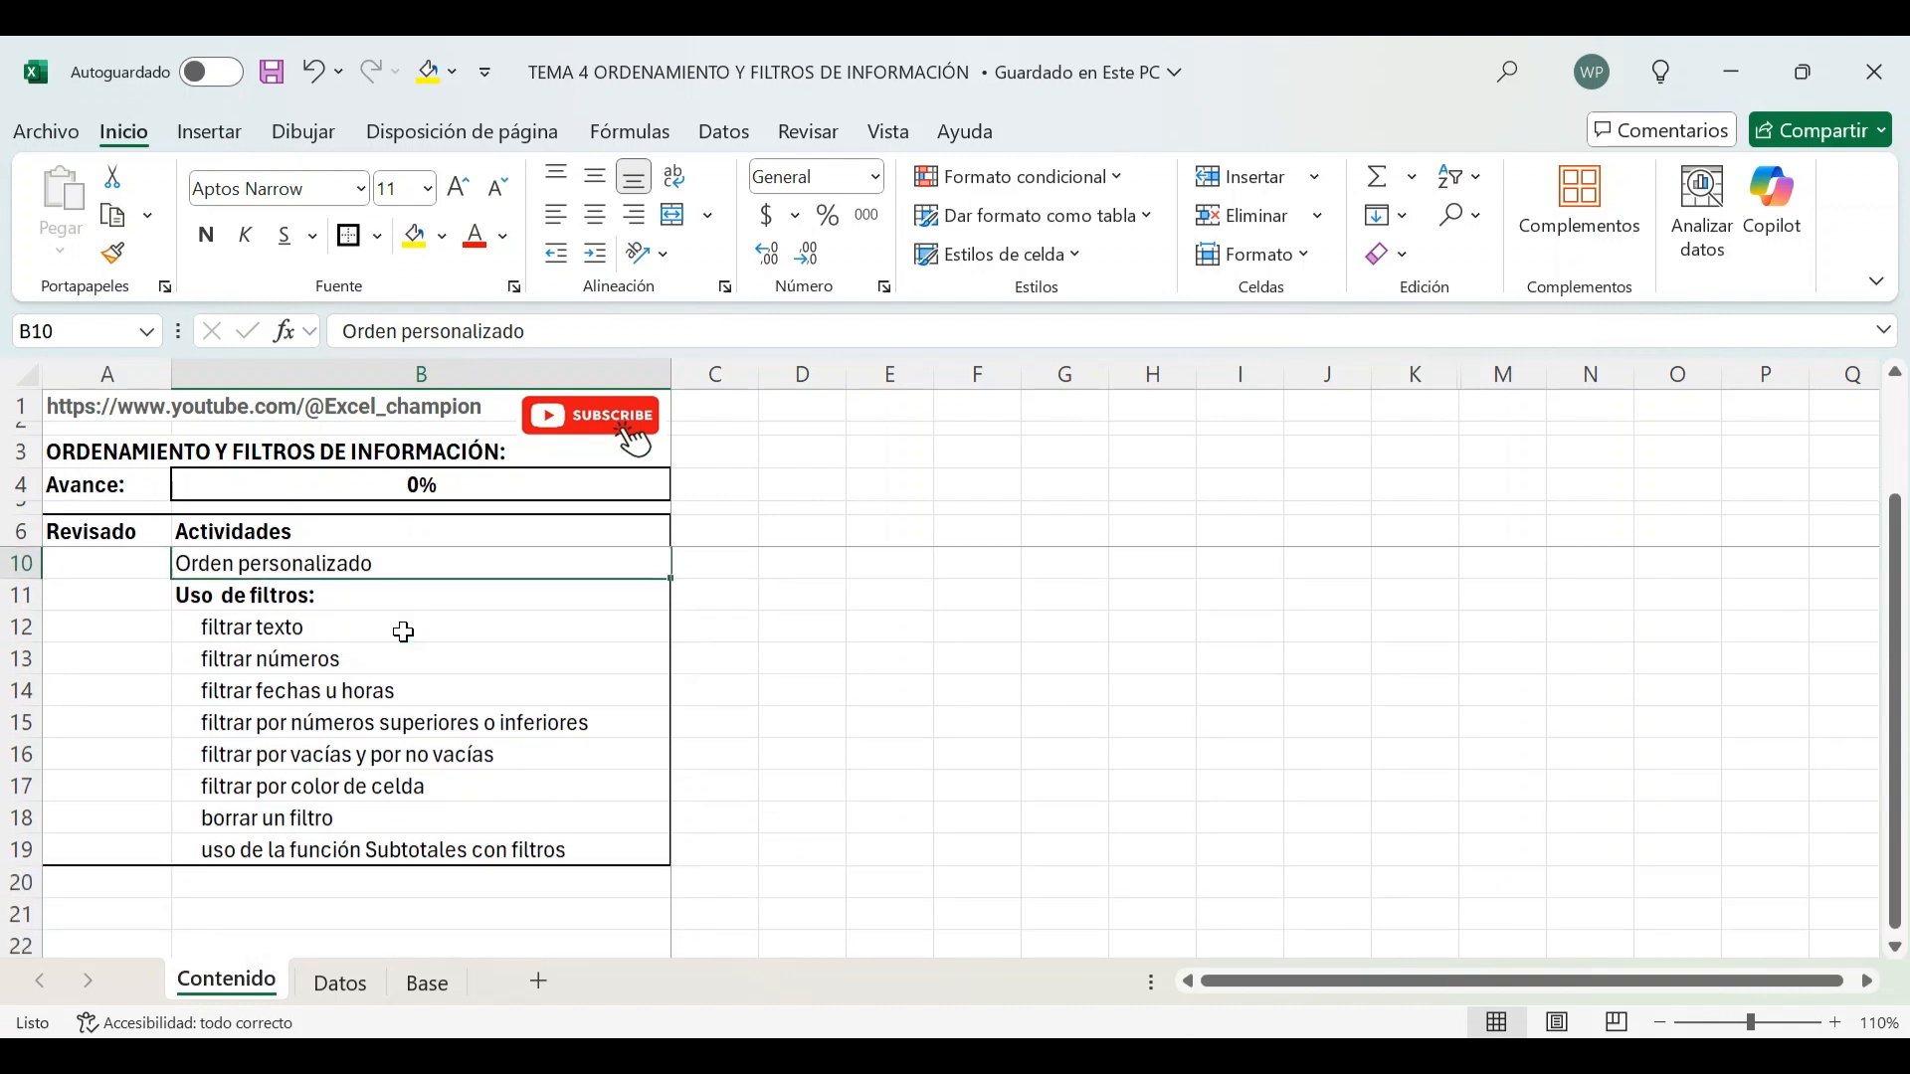
{"action": "left_click", "coordinate": [327, 596]}
{"action": "left_click", "coordinate": [286, 630]}
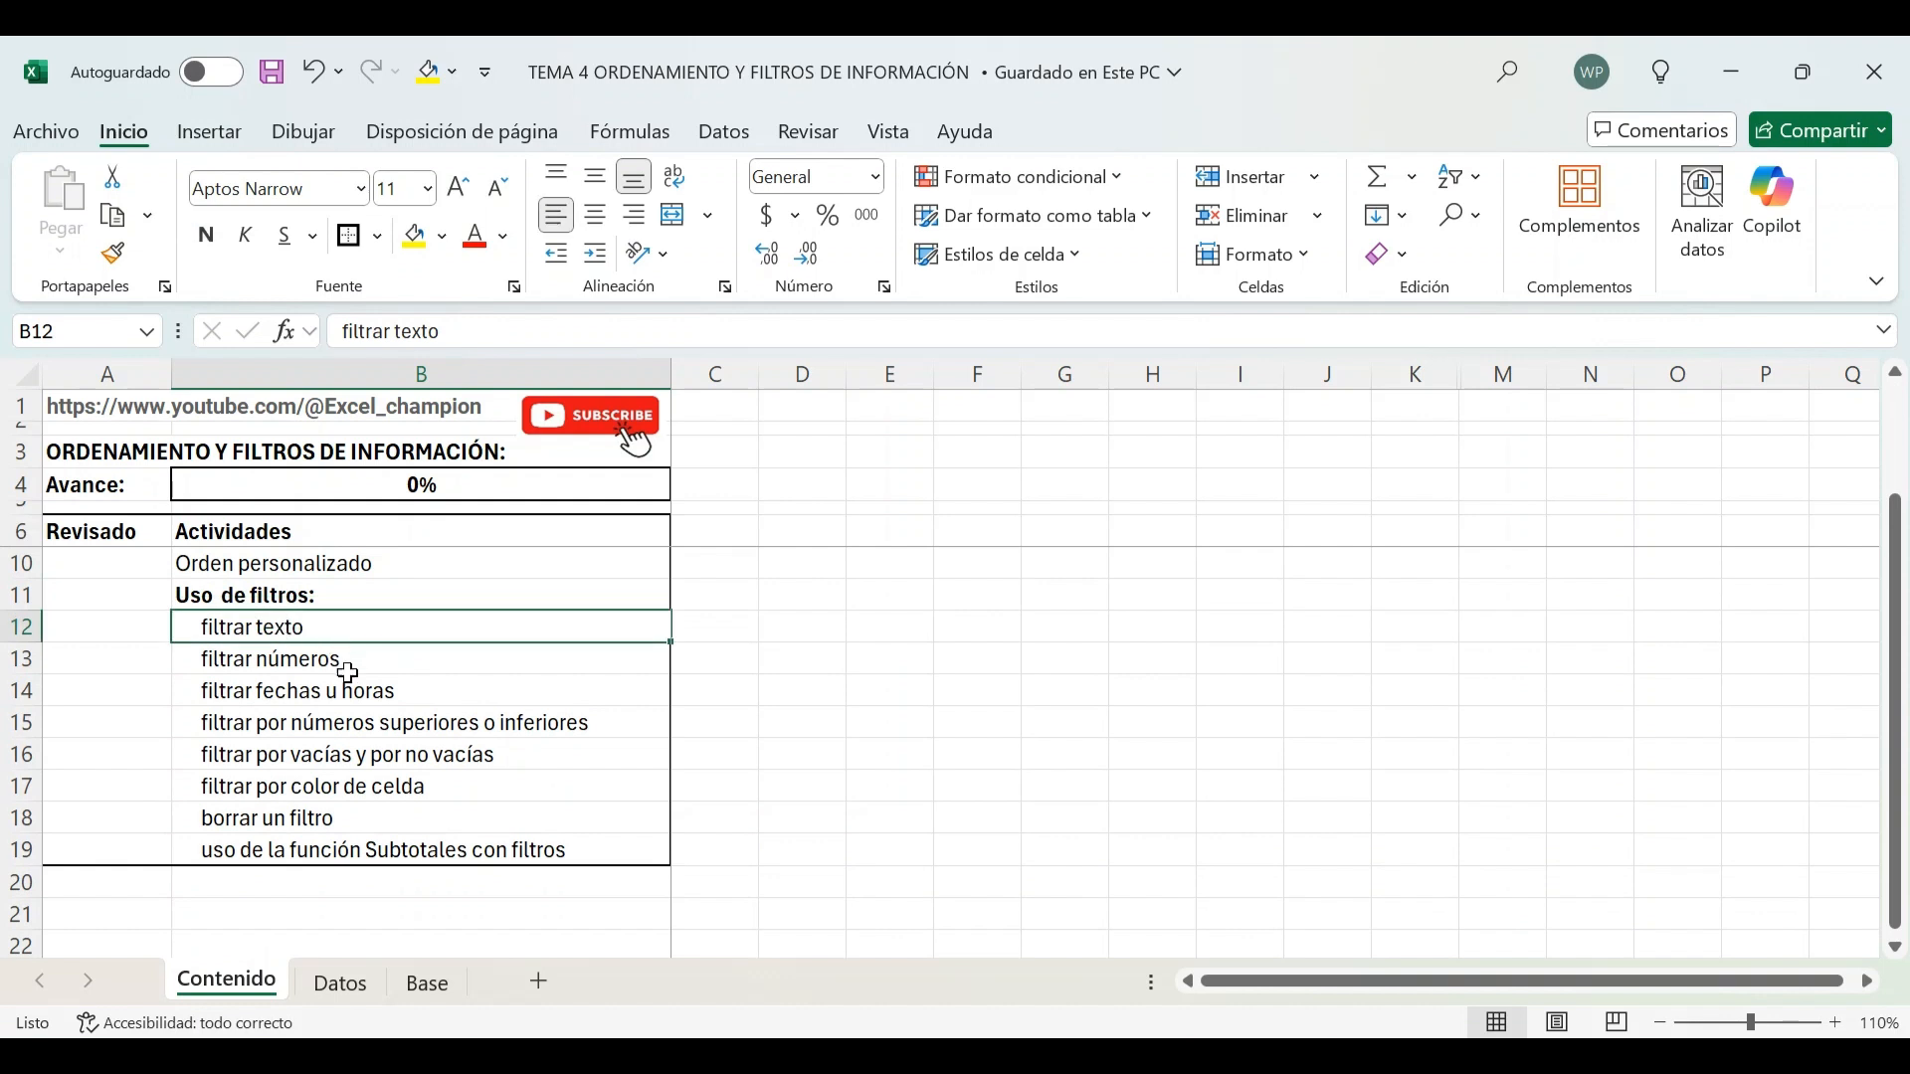
{"action": "left_click", "coordinate": [333, 664]}
{"action": "left_click", "coordinate": [386, 690]}
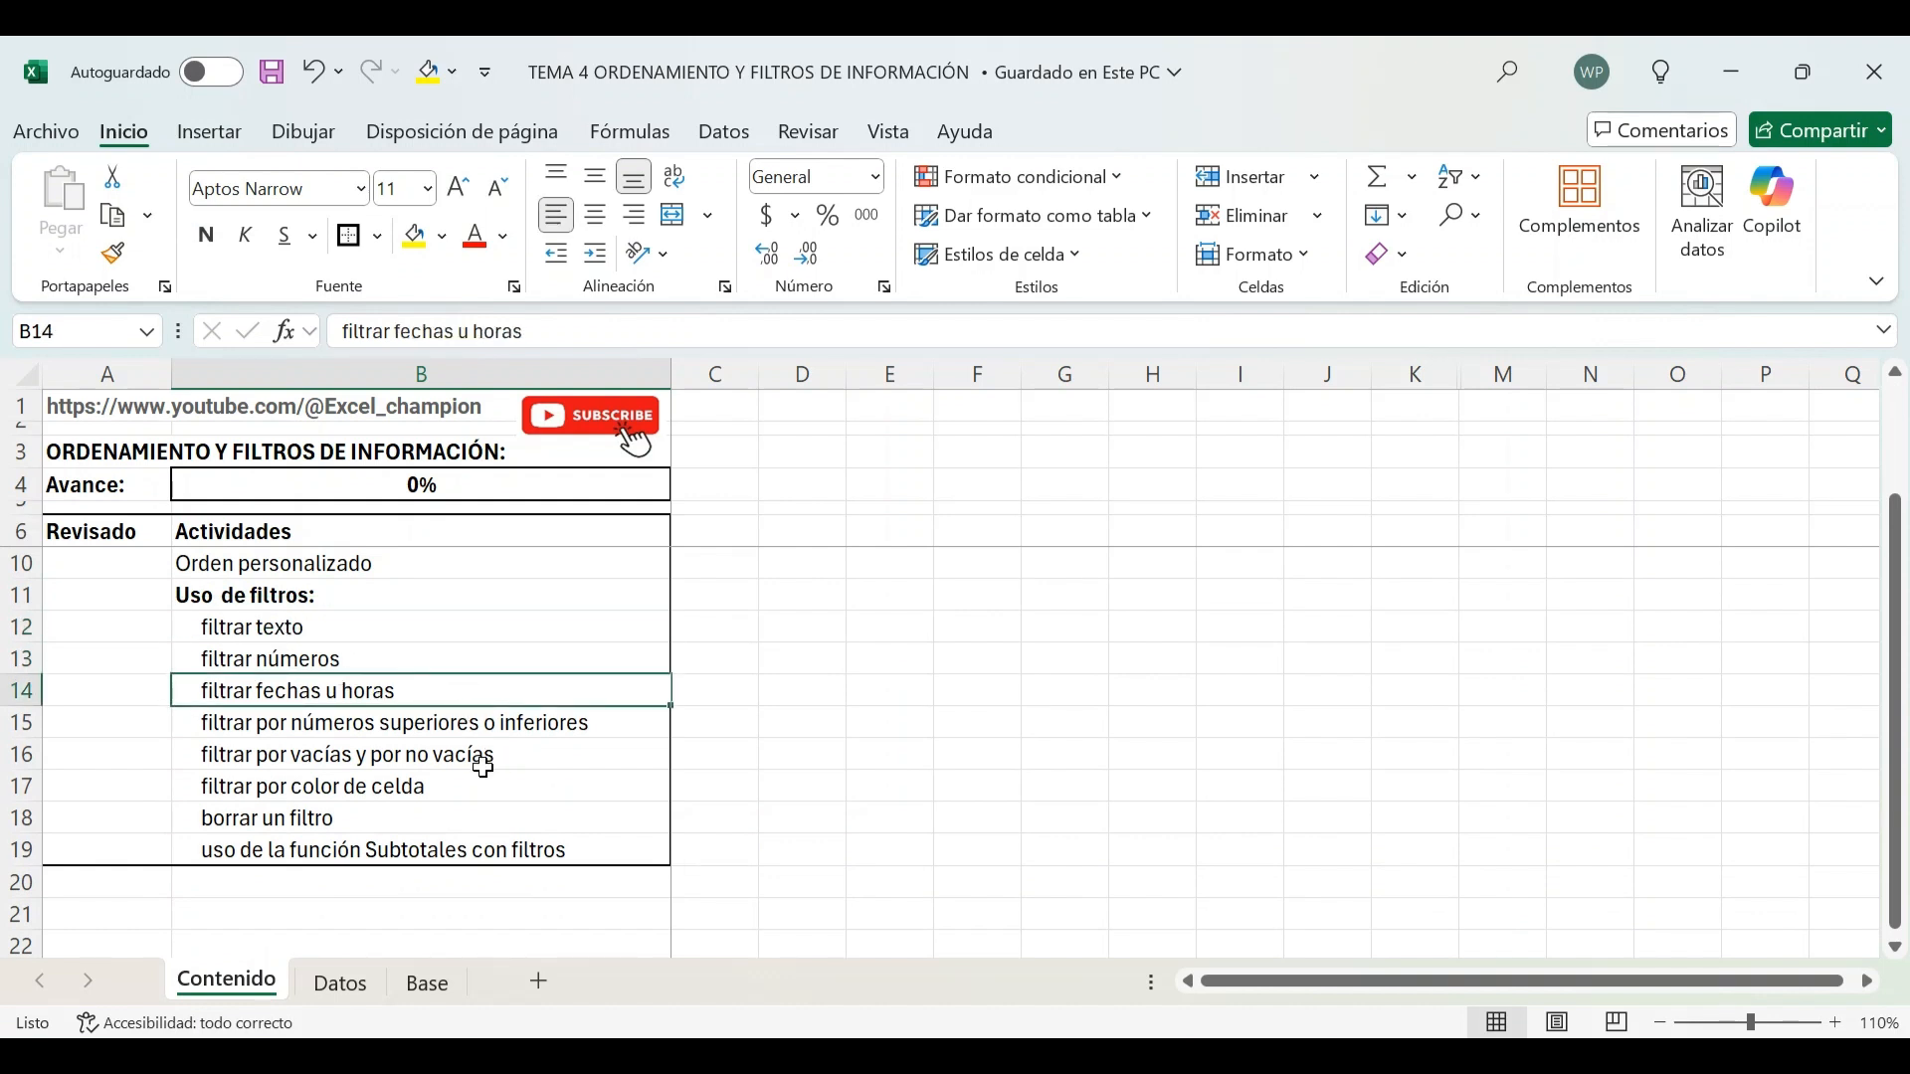
{"action": "left_click", "coordinate": [318, 724]}
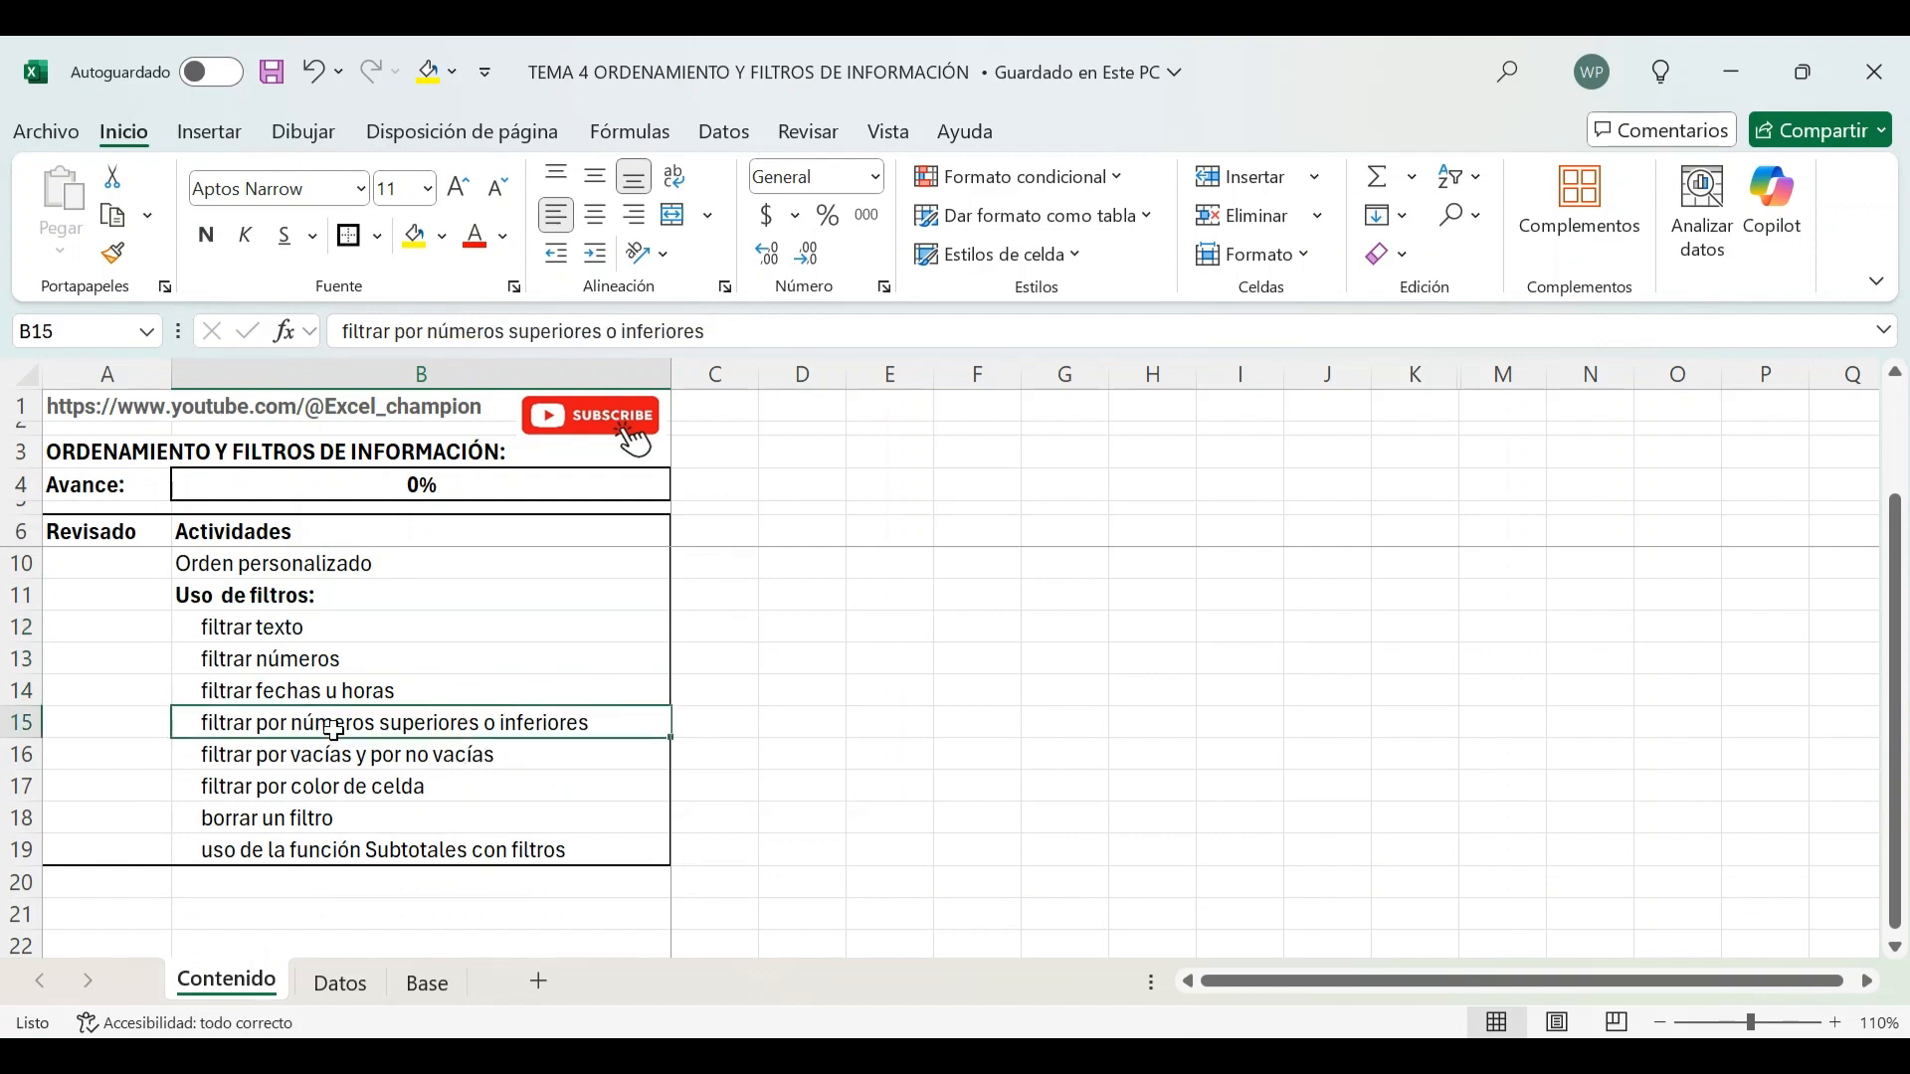
{"action": "left_click", "coordinate": [403, 758]}
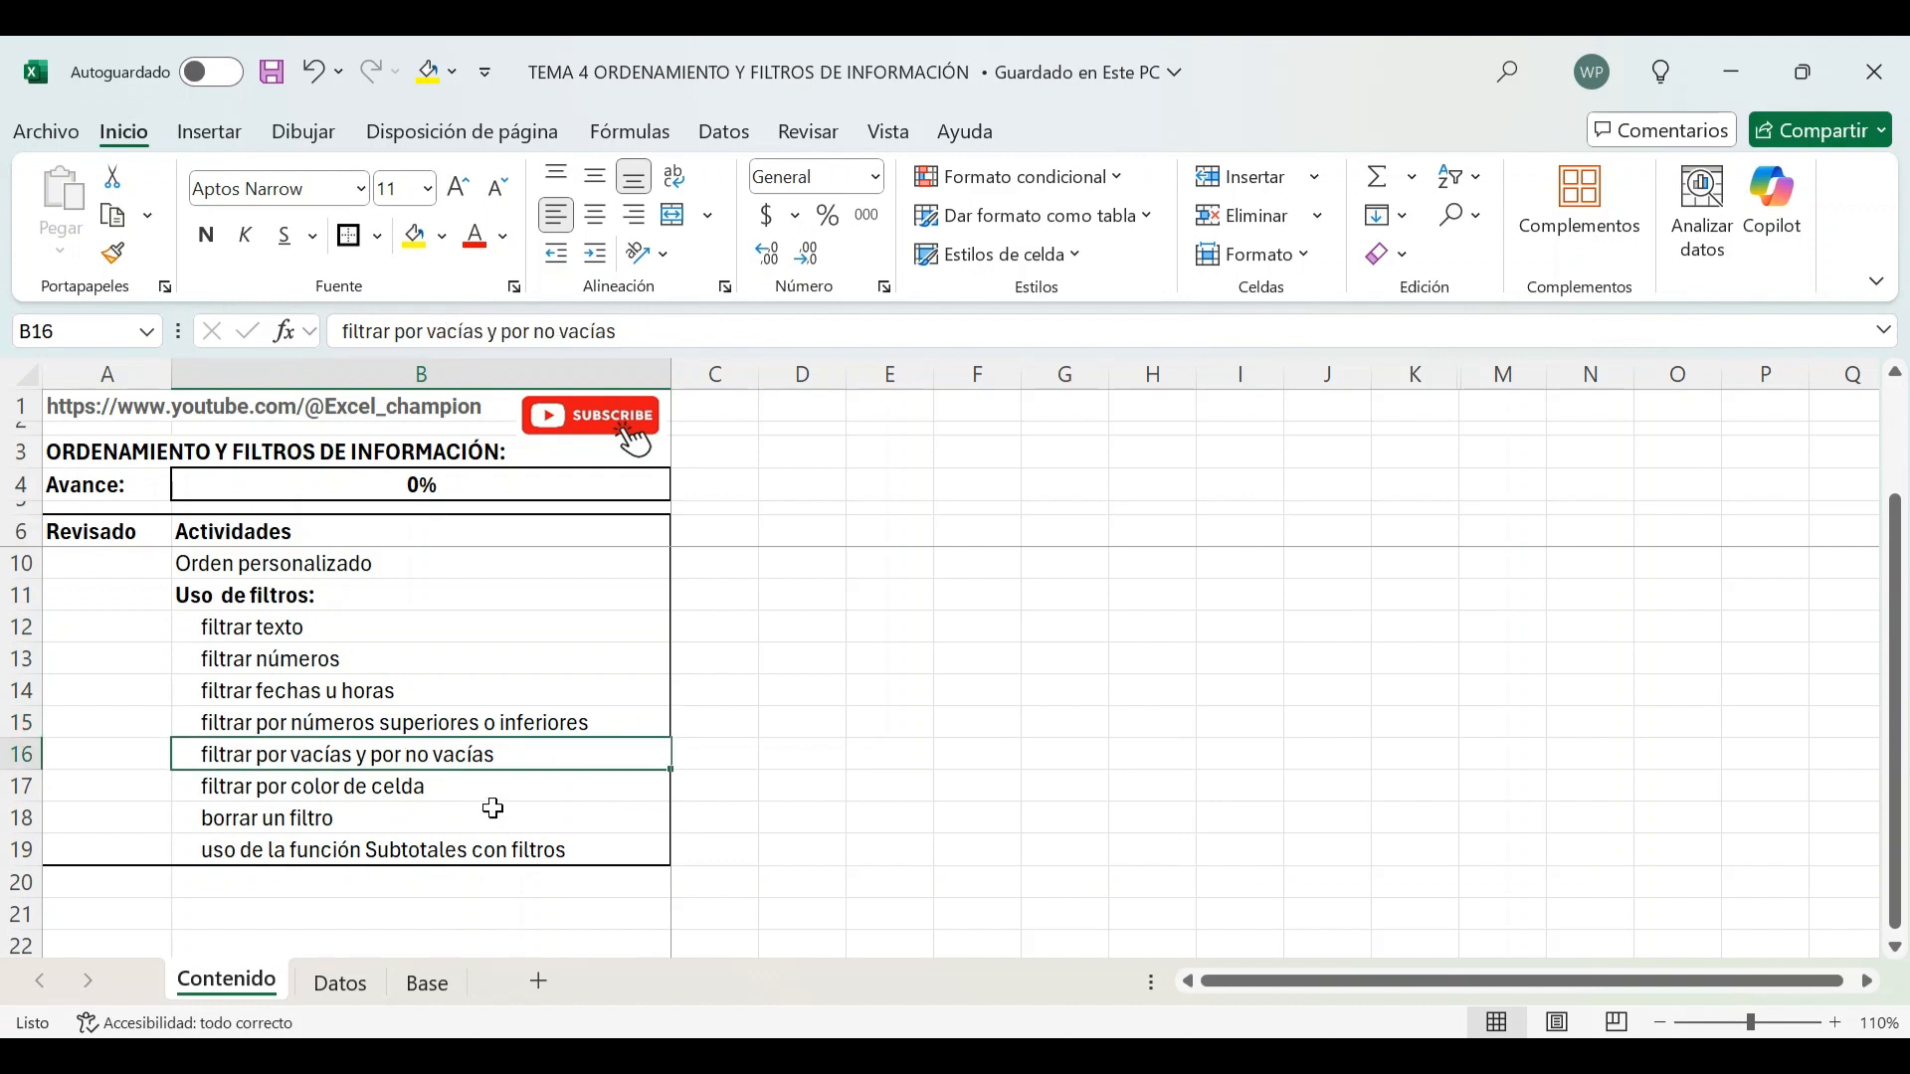
{"action": "left_click", "coordinate": [383, 791]}
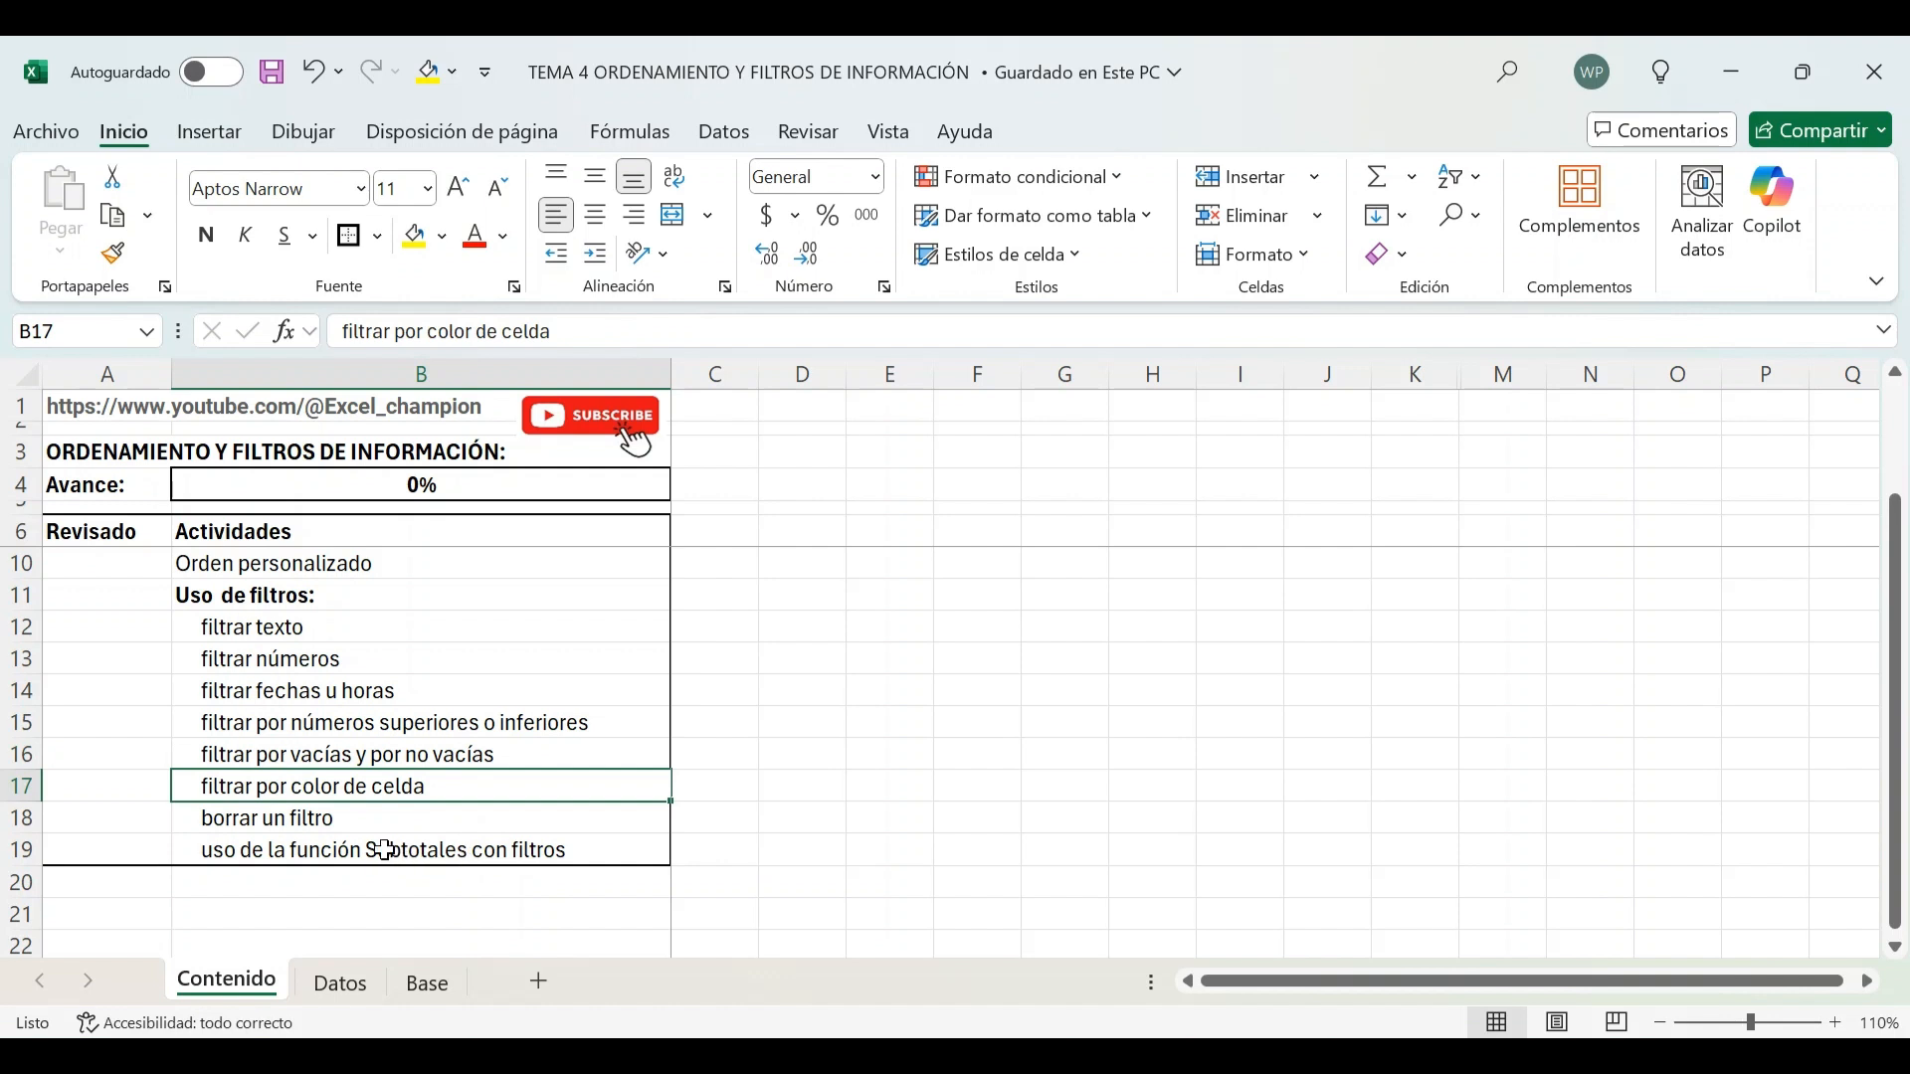
{"action": "left_click", "coordinate": [356, 824]}
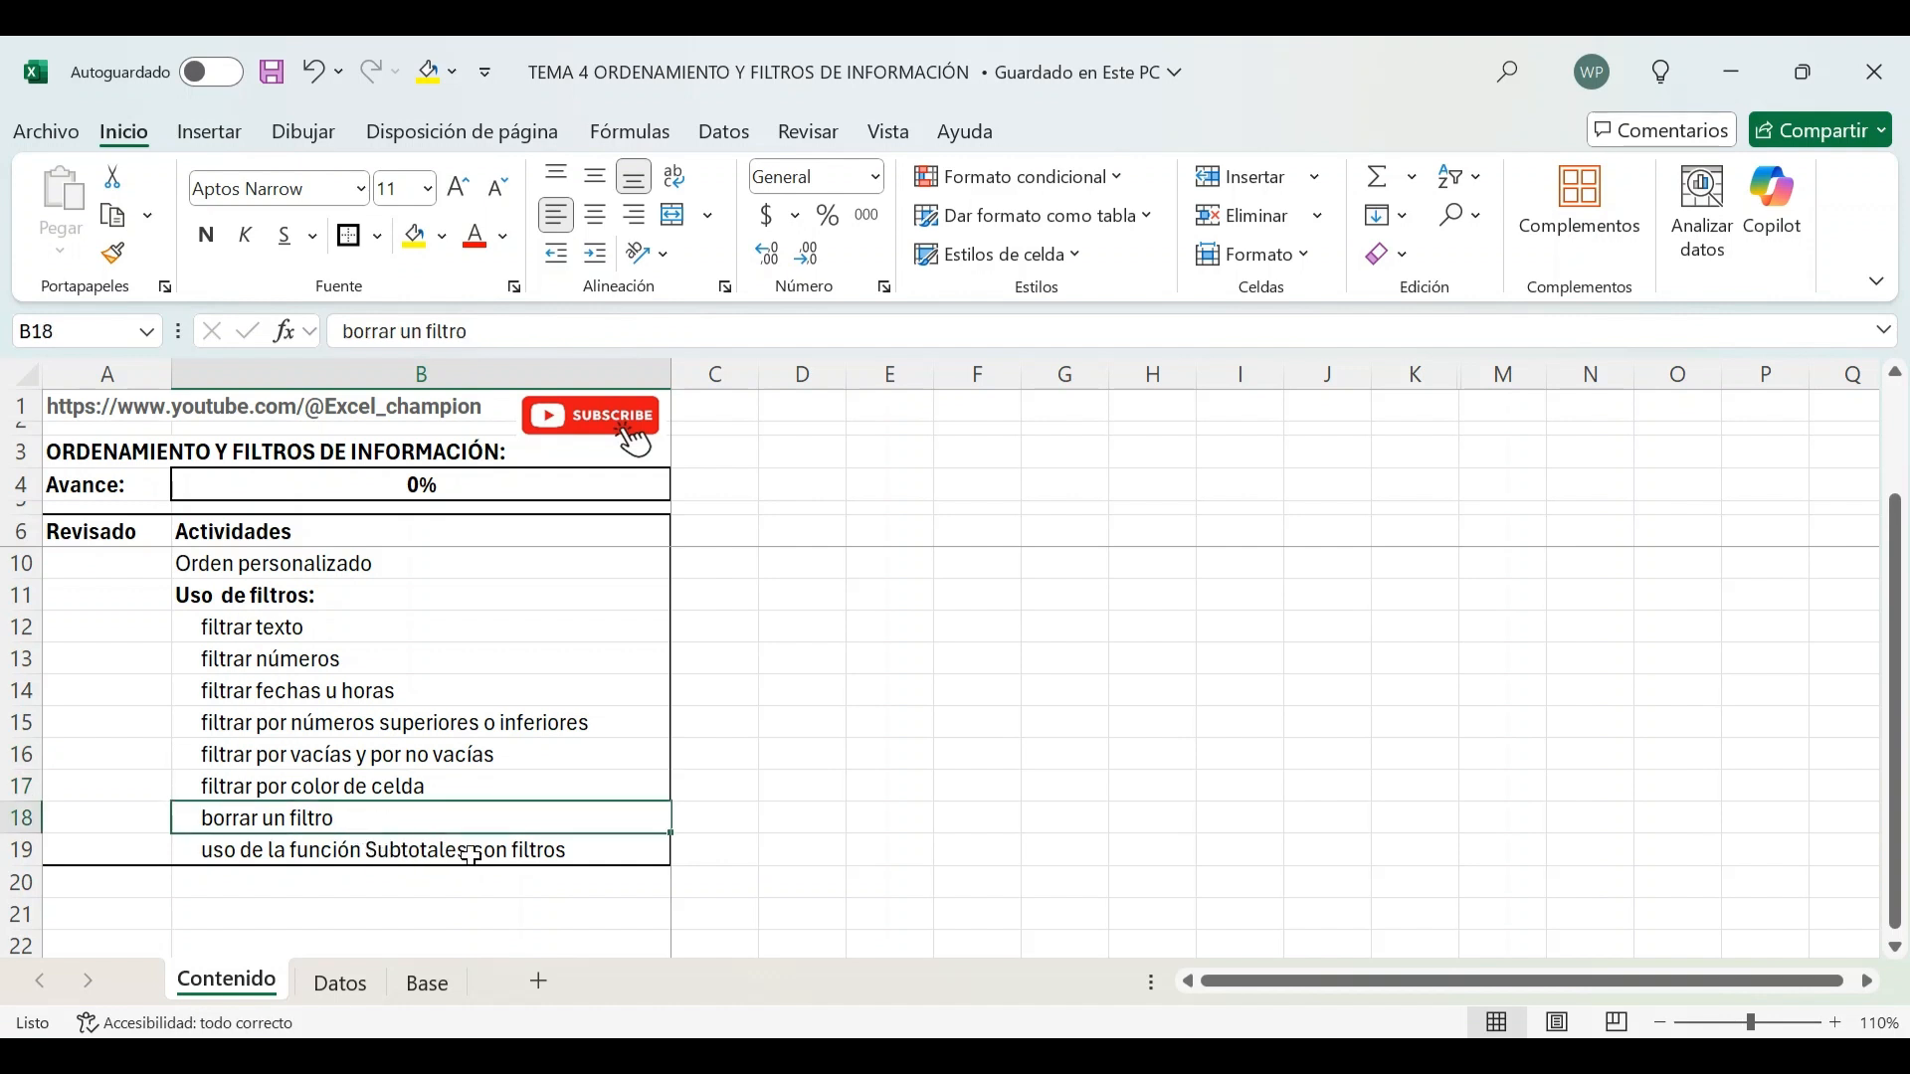
{"action": "left_click", "coordinate": [375, 848]}
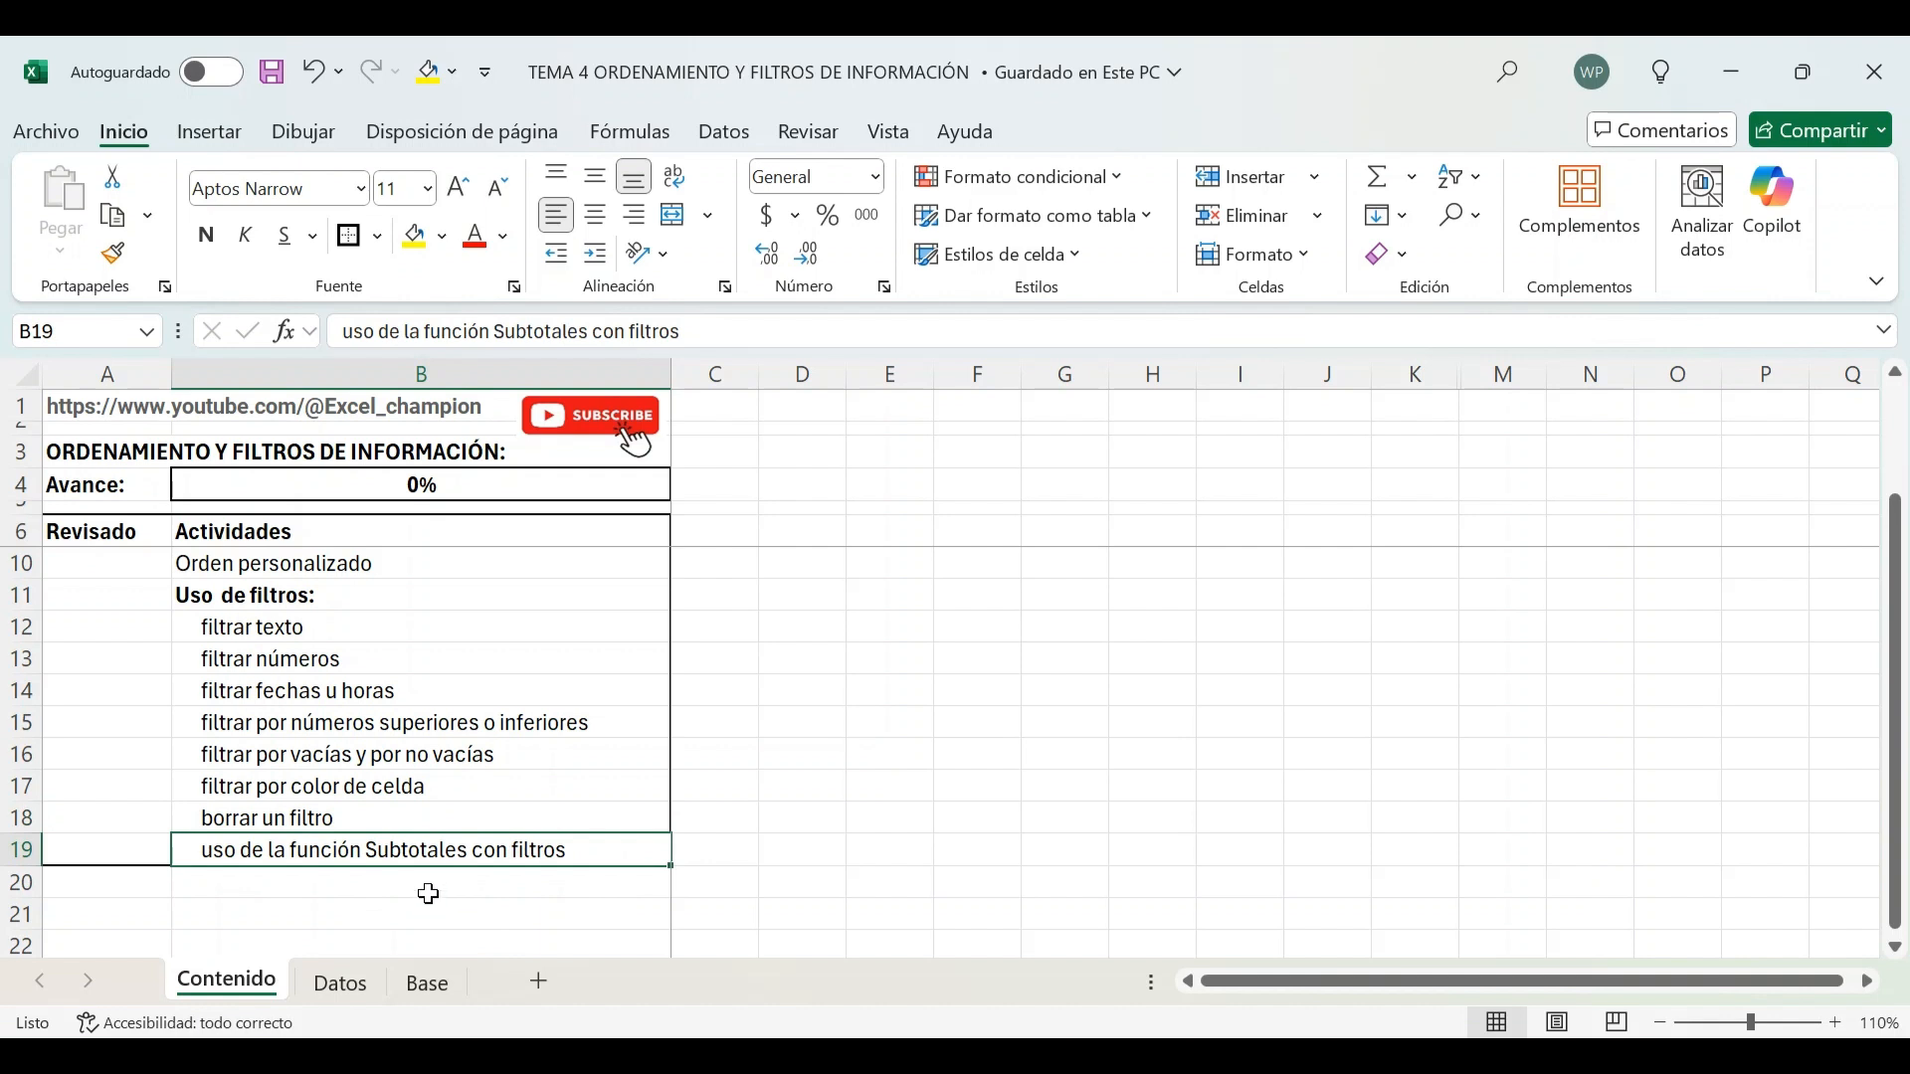
{"action": "scroll", "coordinate": [389, 745], "scroll_direction": "up", "scroll_amount": 1}
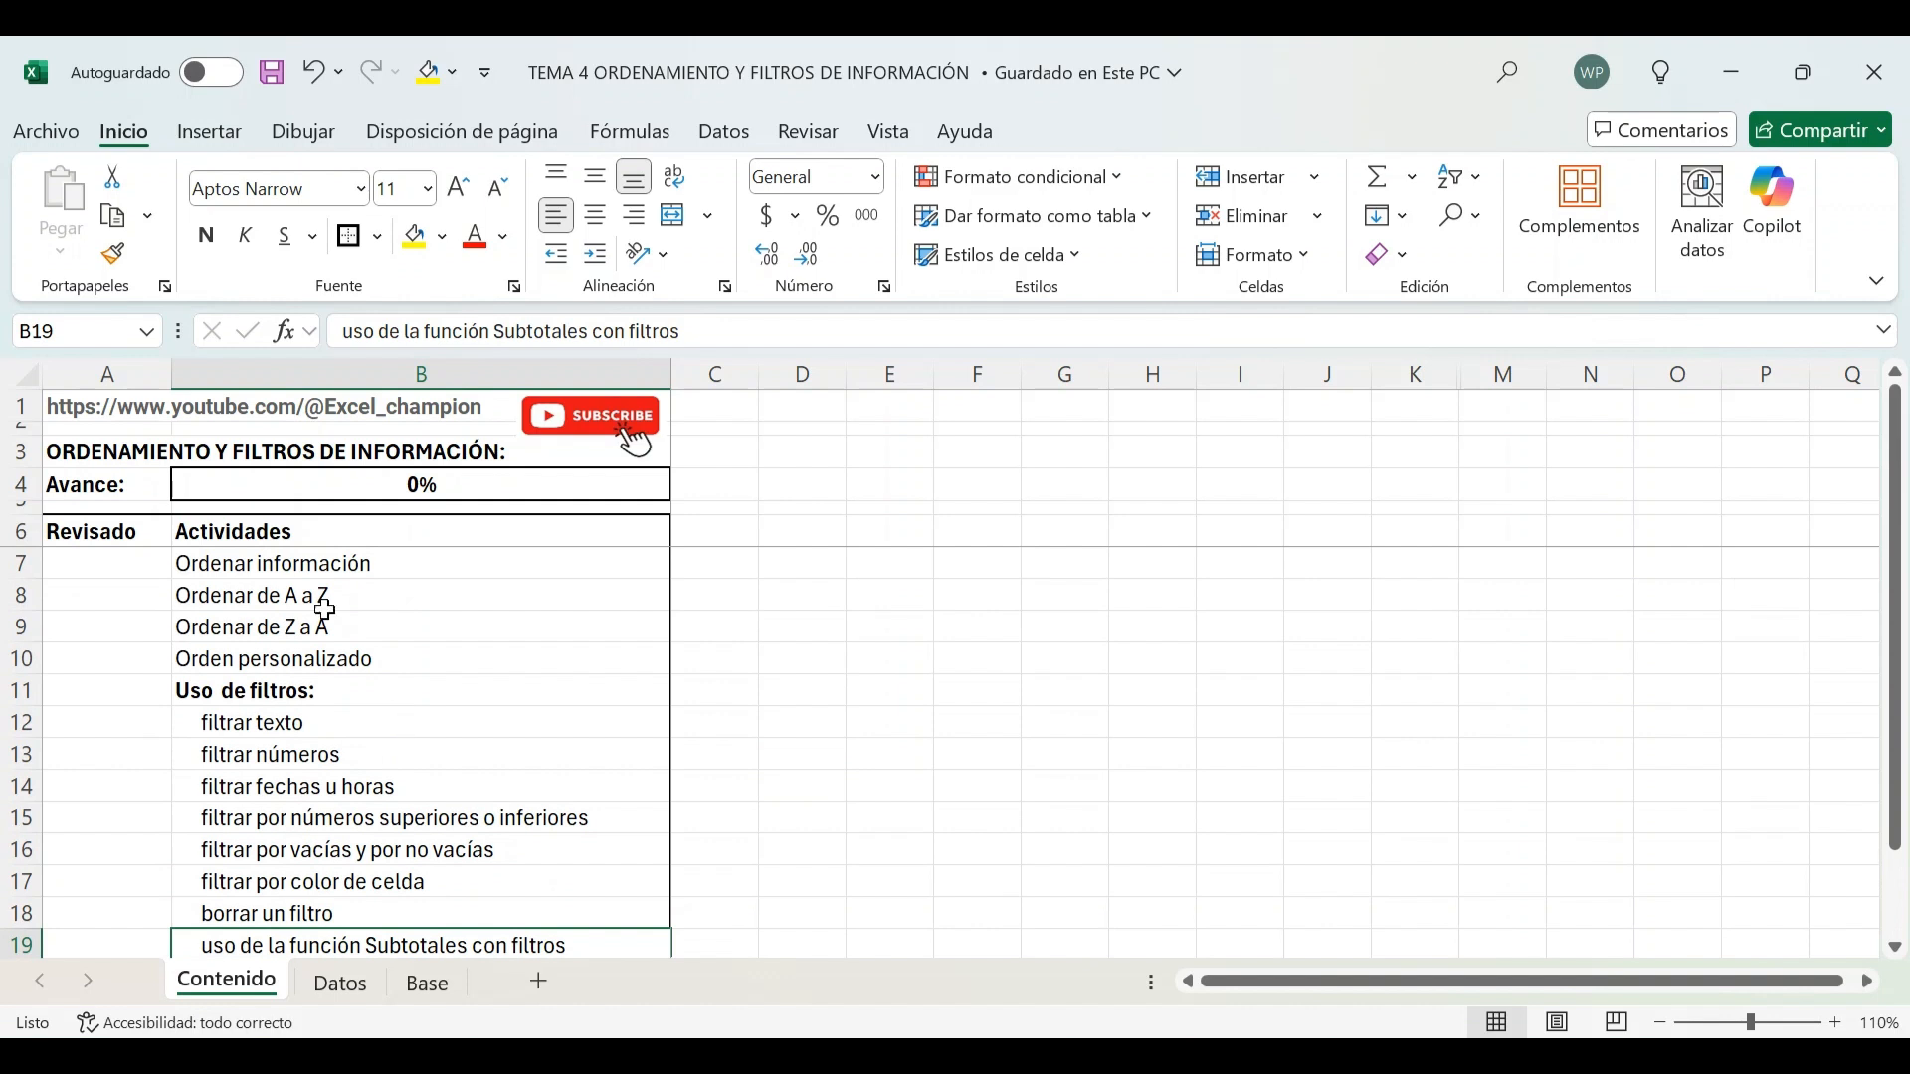
{"action": "left_click", "coordinate": [276, 595]}
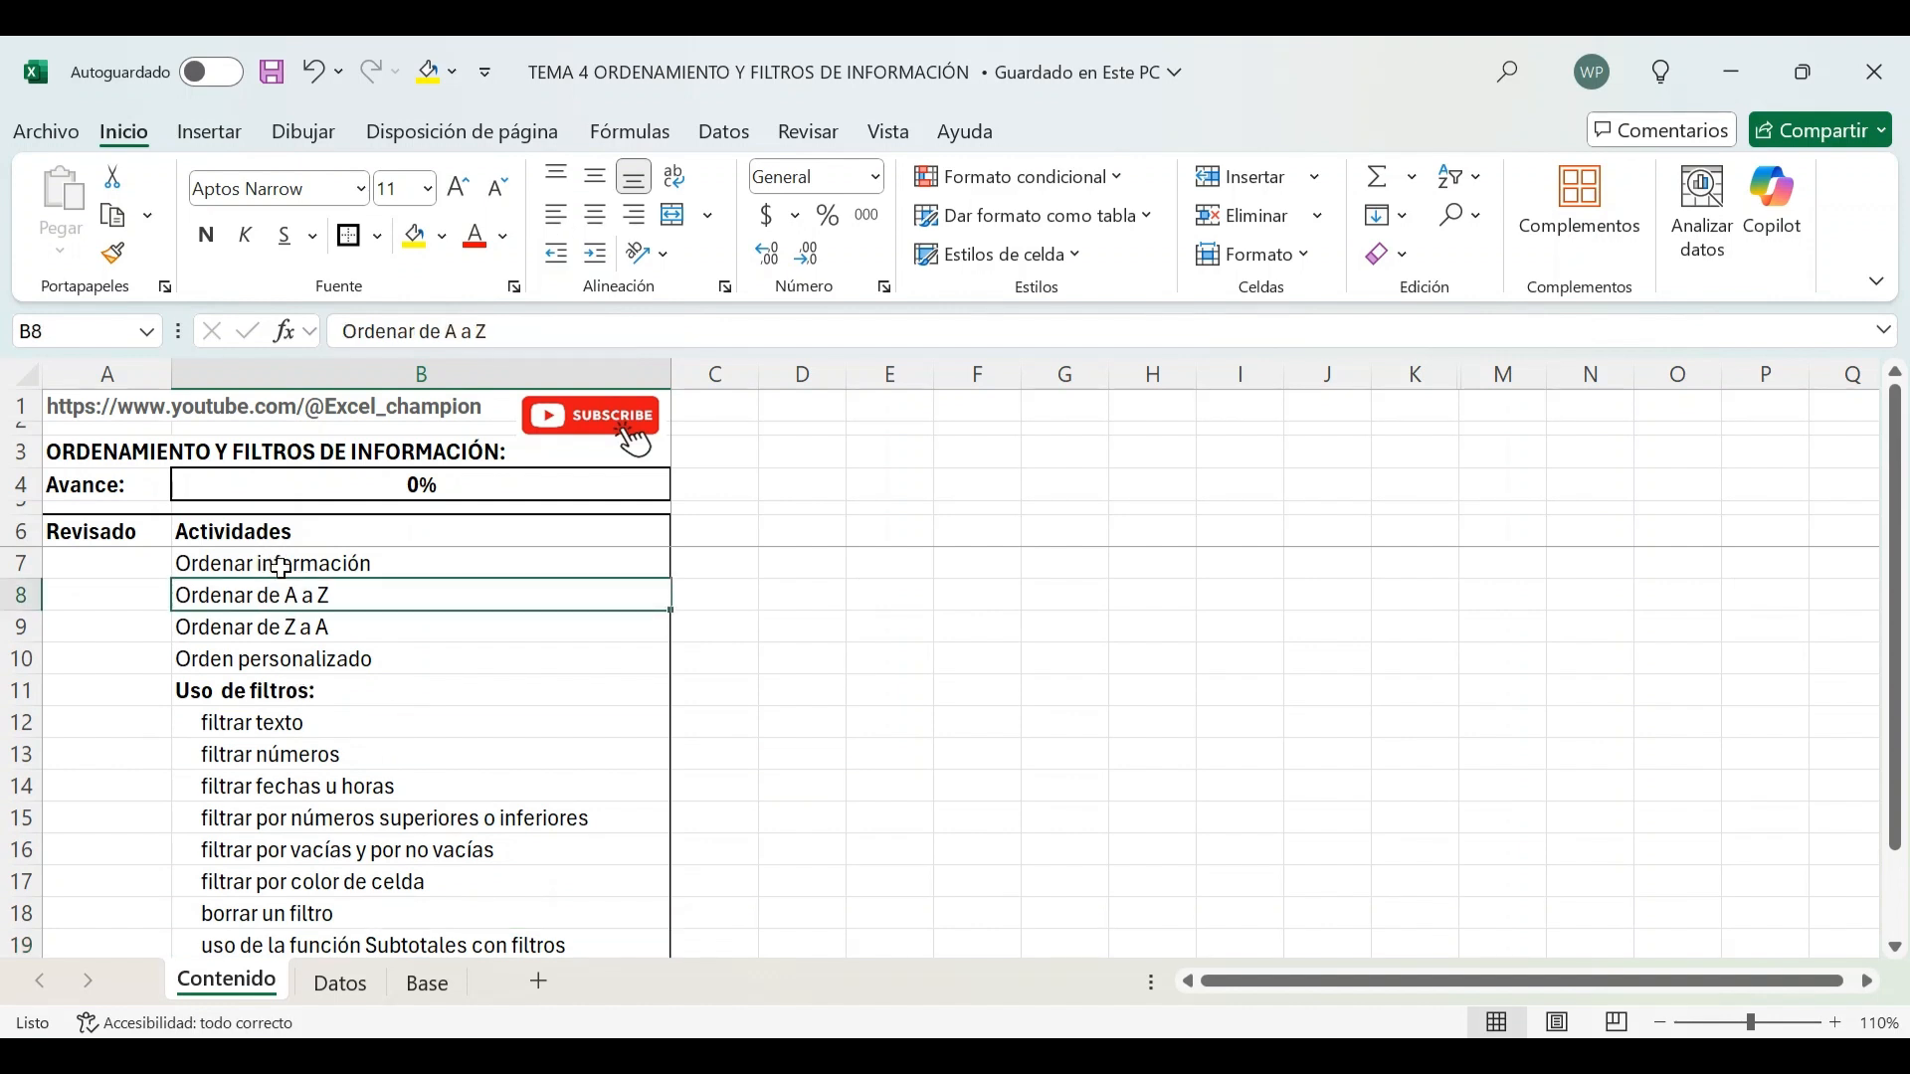
On the Datos sheet, select the table A1:B12 and sort it from A to Z by País
{"action": "left_click", "coordinate": [342, 992]}
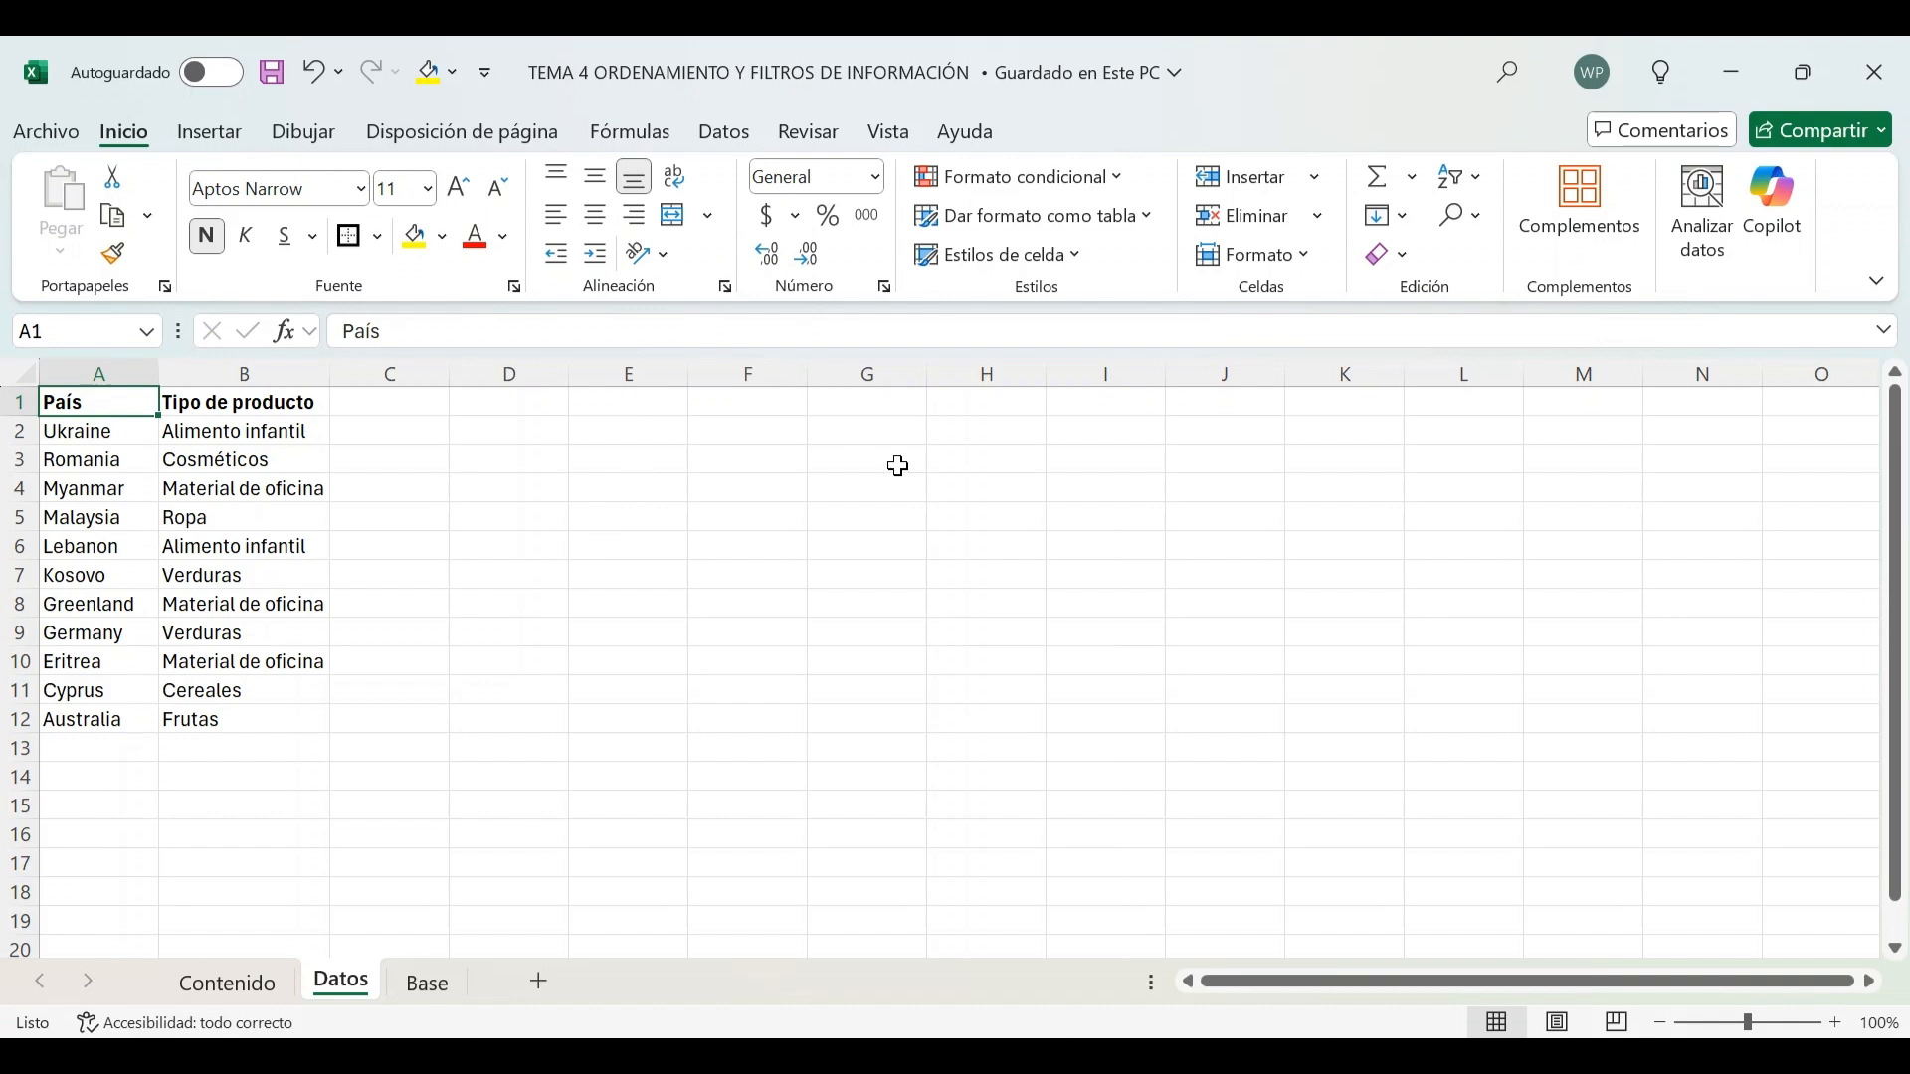
{"action": "left_click", "coordinate": [726, 137]}
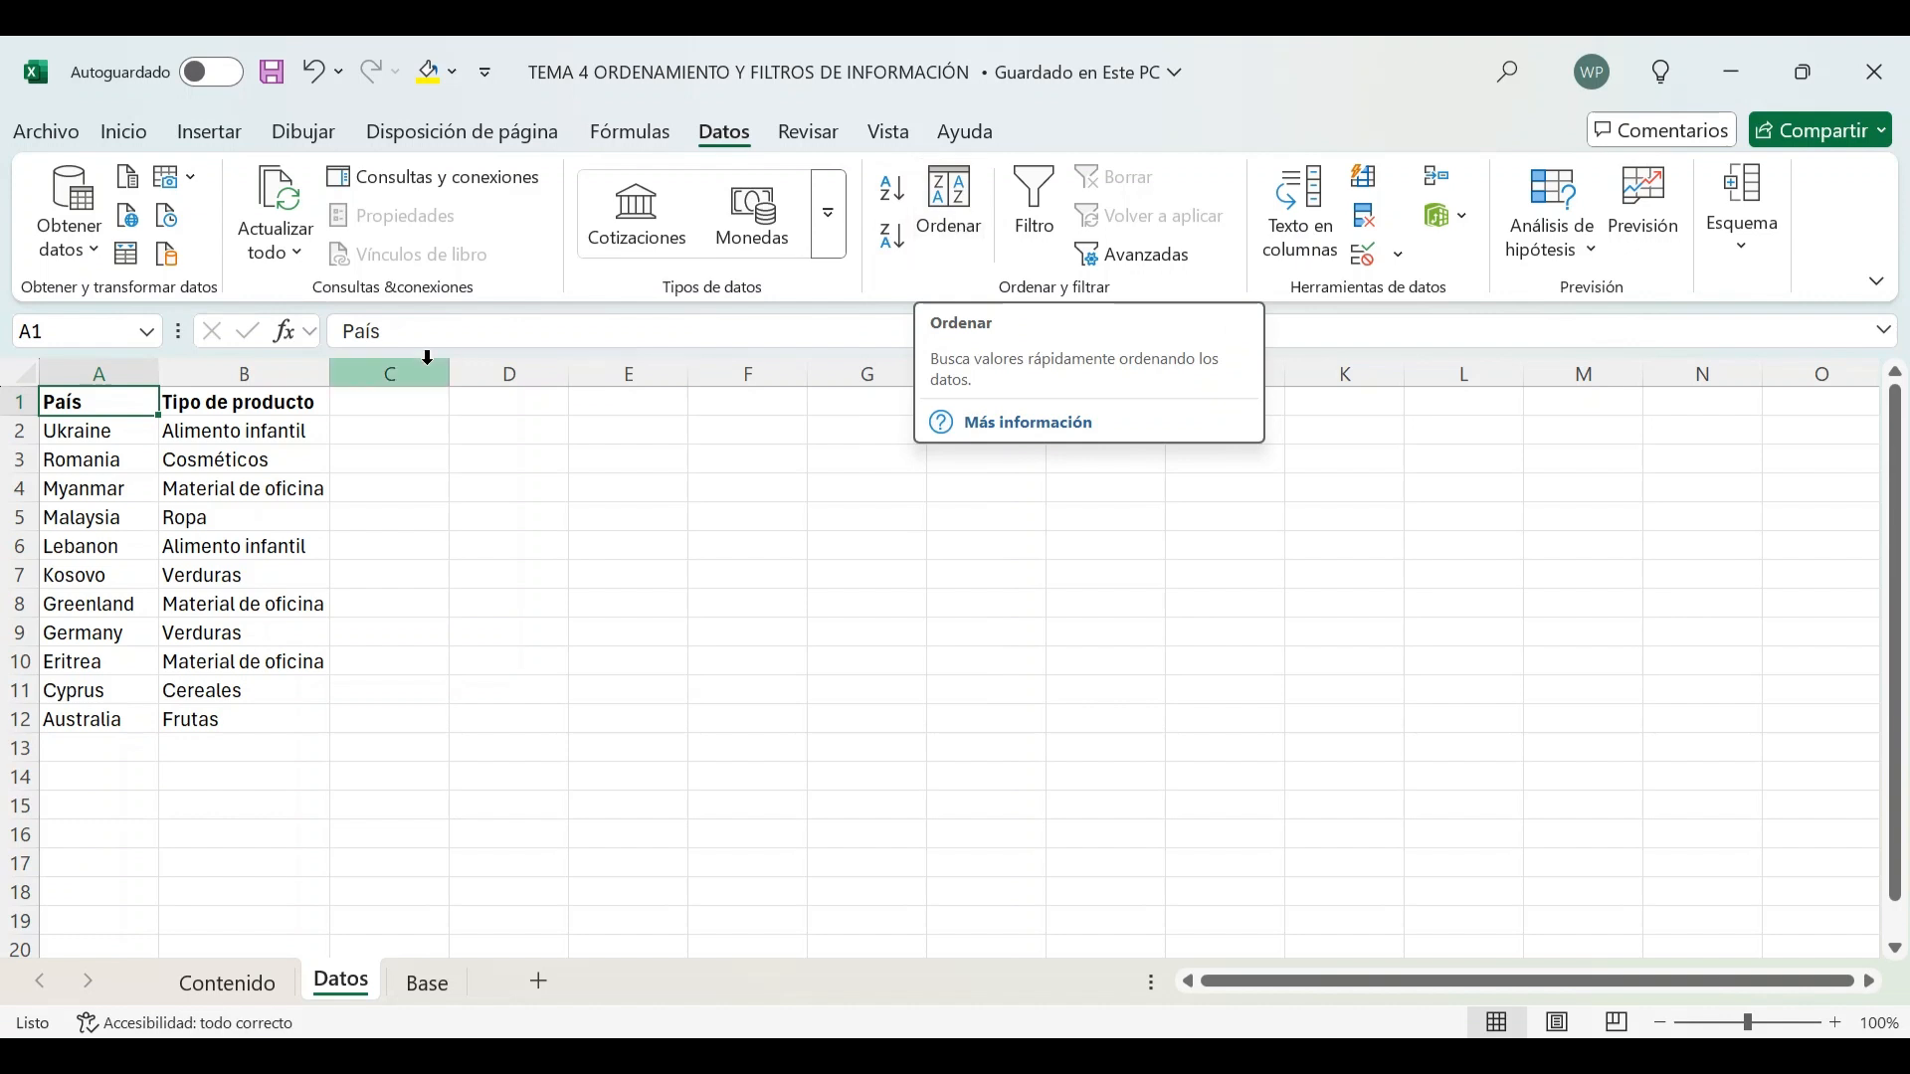
{"action": "left_click_drag", "start_coordinate": [99, 402], "coordinate": [231, 725]}
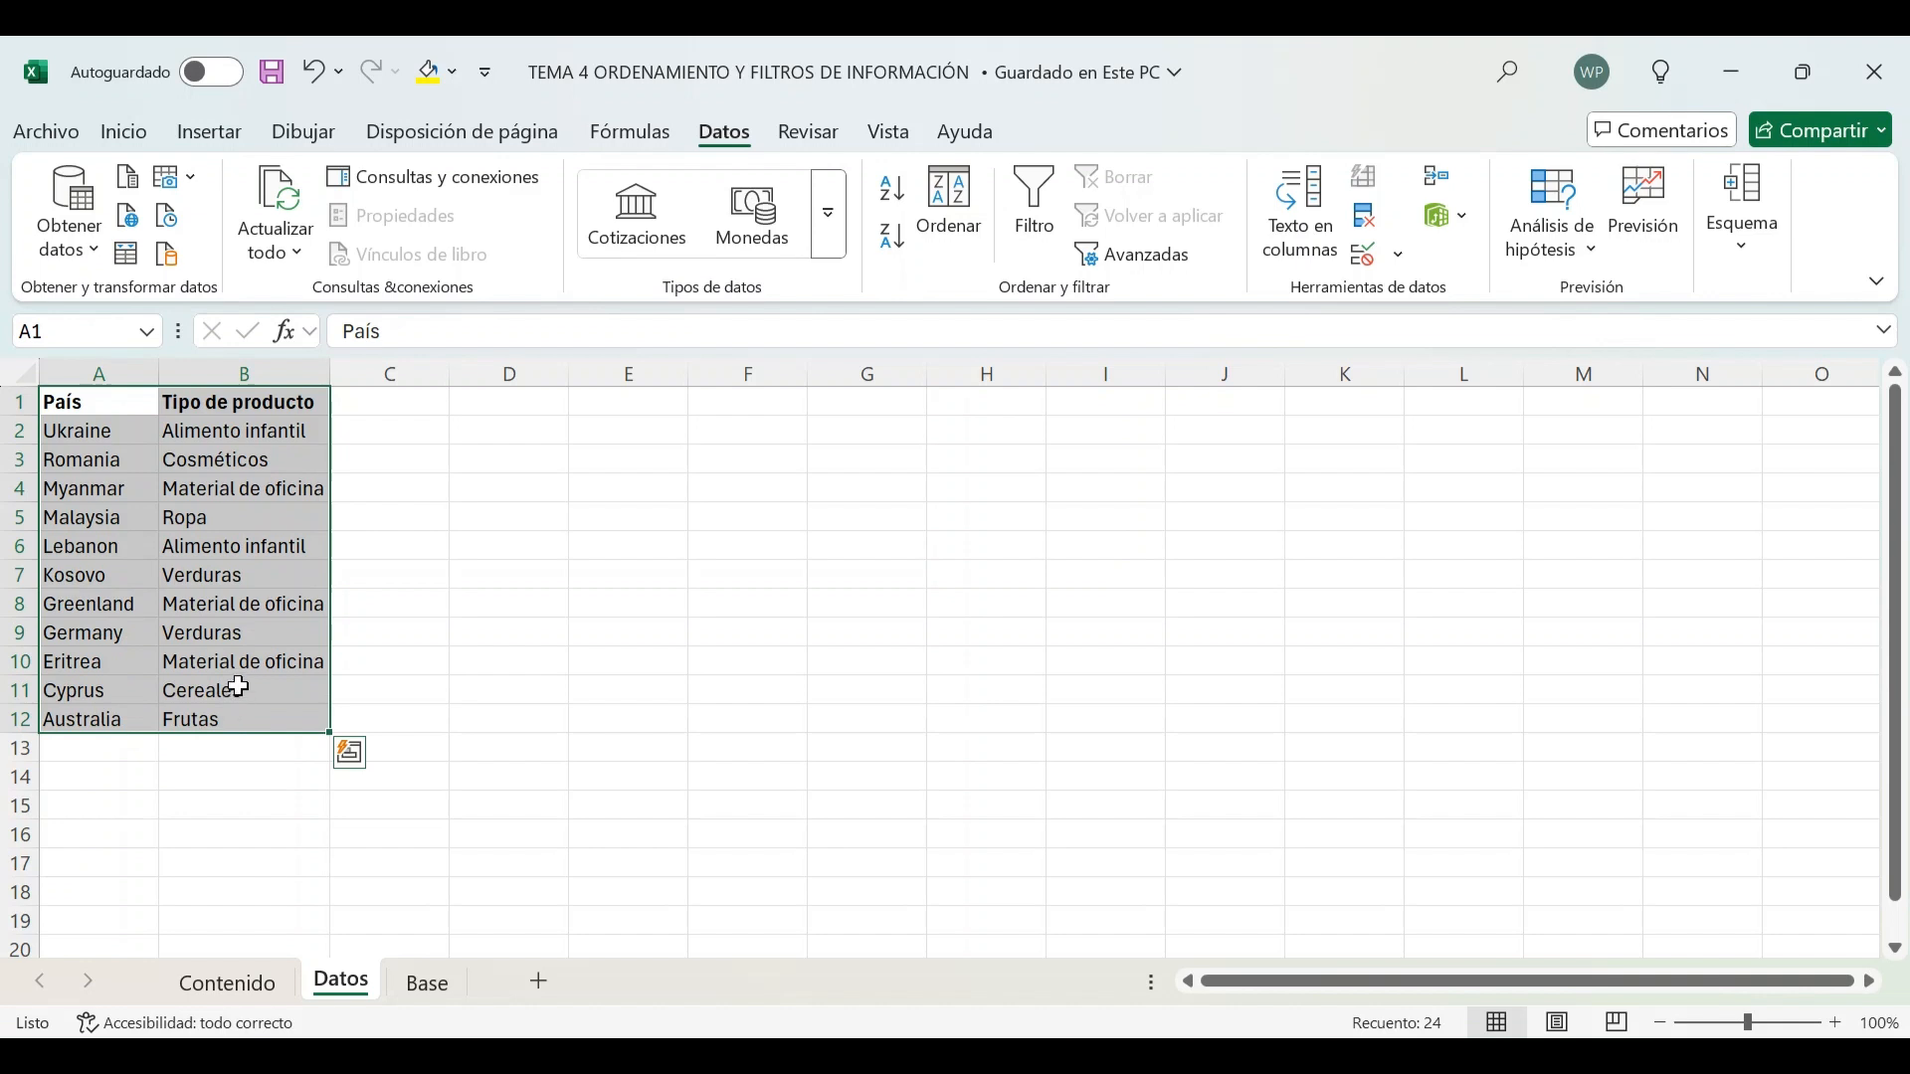
{"action": "left_click_drag", "start_coordinate": [100, 402], "coordinate": [95, 720]}
{"action": "left_click", "coordinate": [199, 604]}
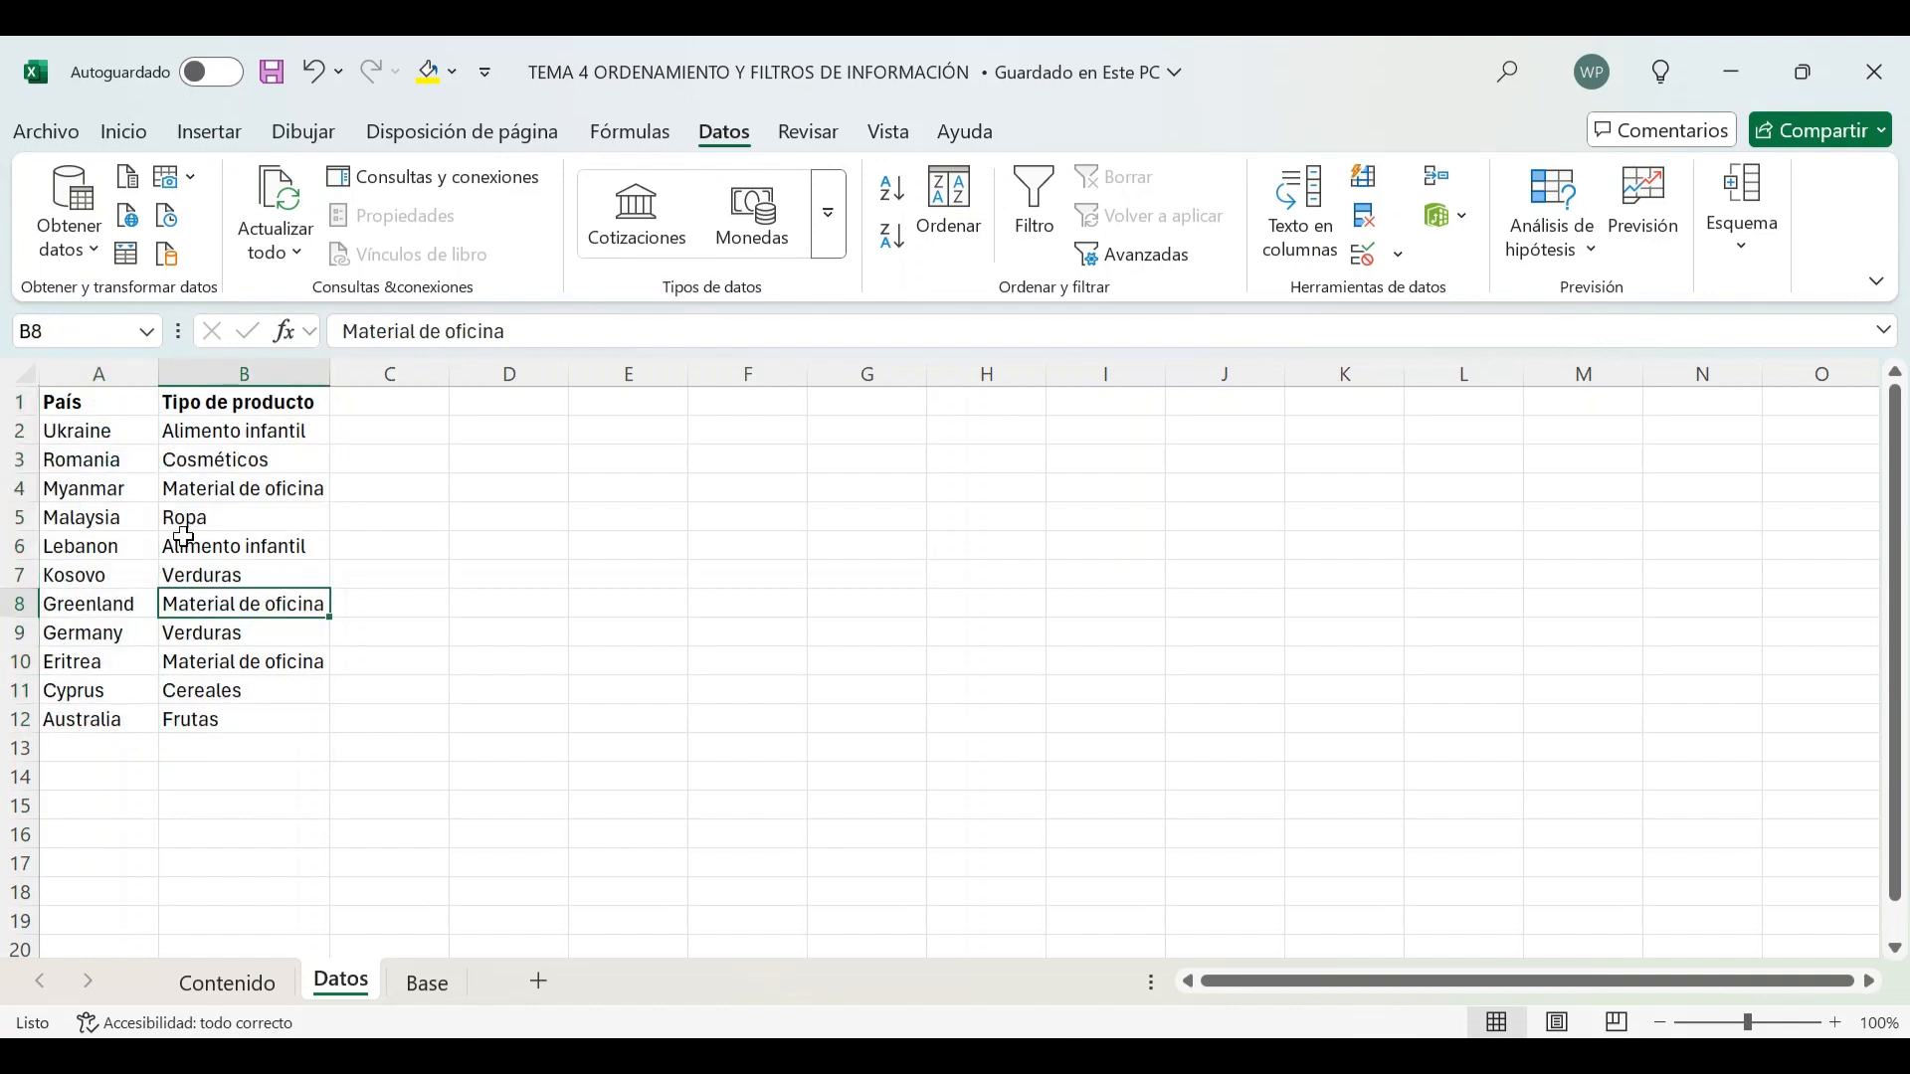
{"action": "left_click_drag", "start_coordinate": [115, 403], "coordinate": [823, 921]}
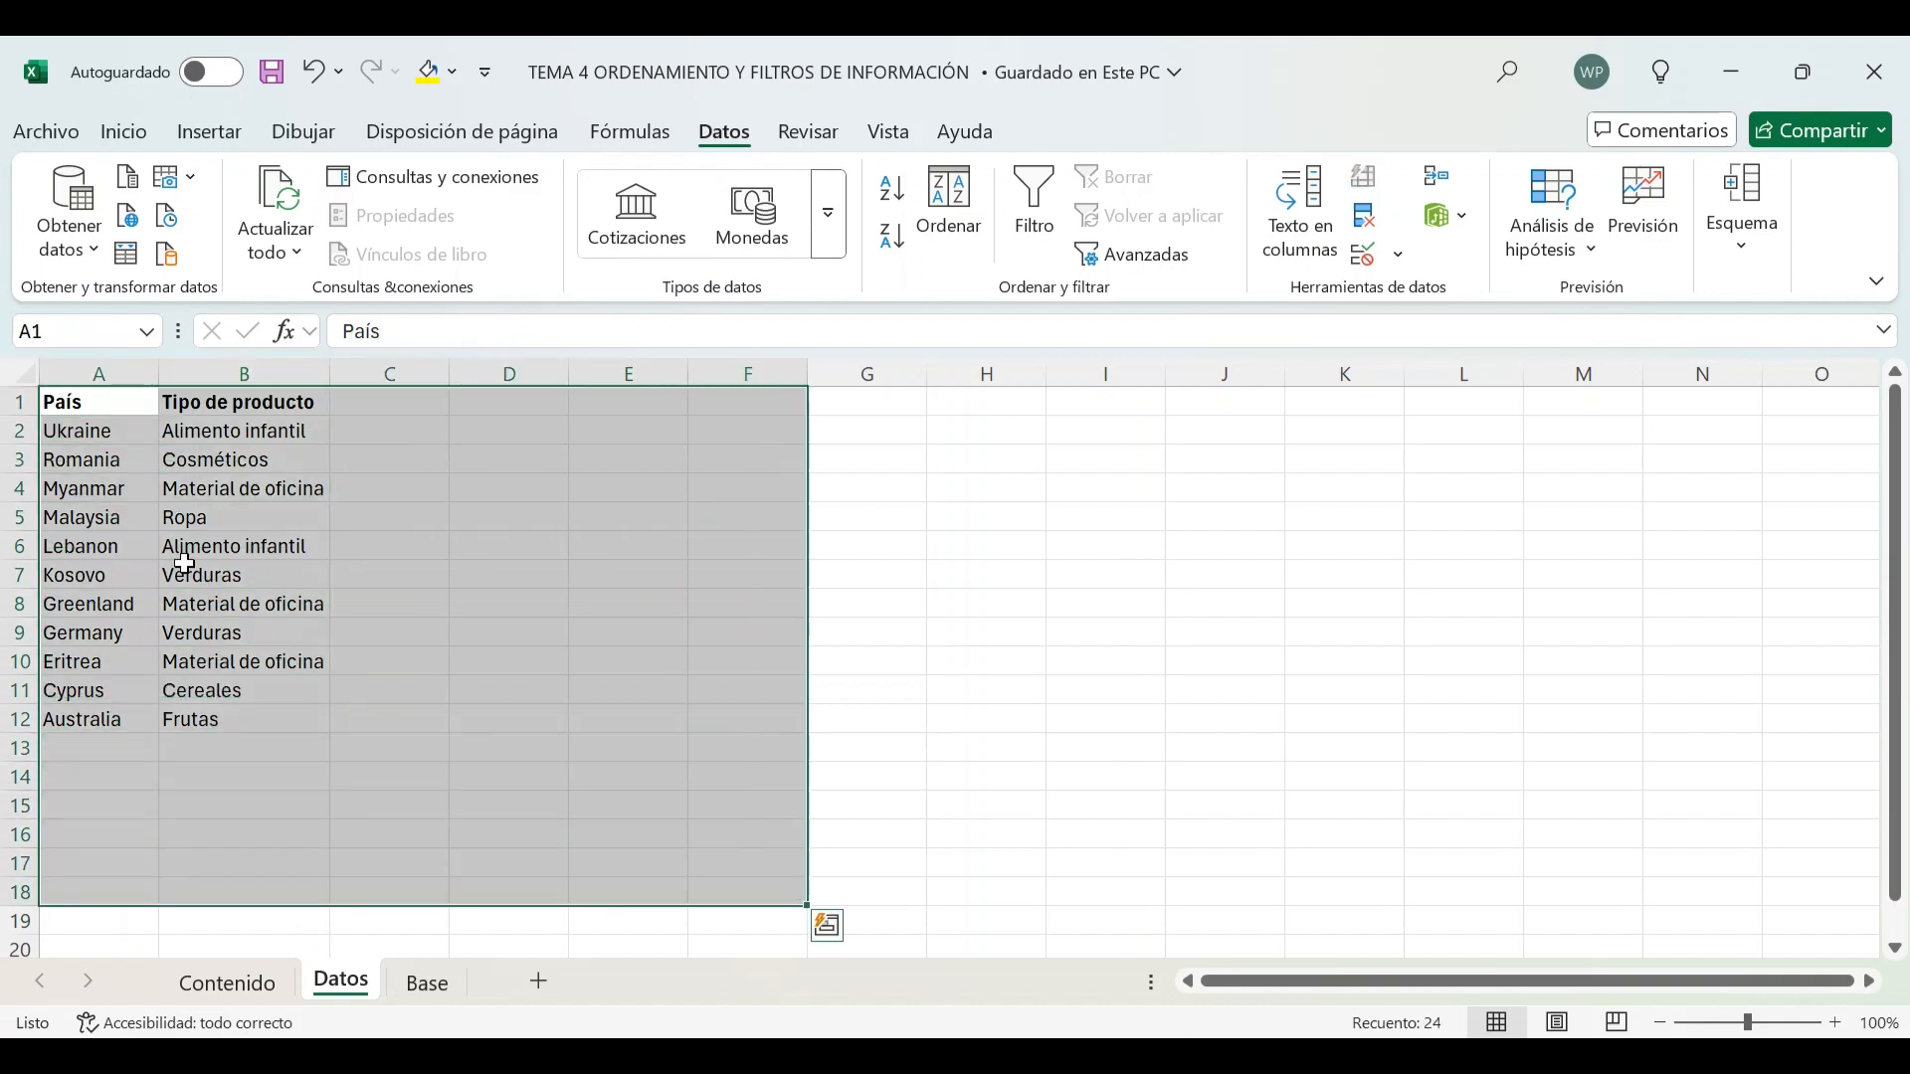
{"action": "left_click", "coordinate": [179, 547]}
{"action": "left_click_drag", "start_coordinate": [107, 403], "coordinate": [229, 680]}
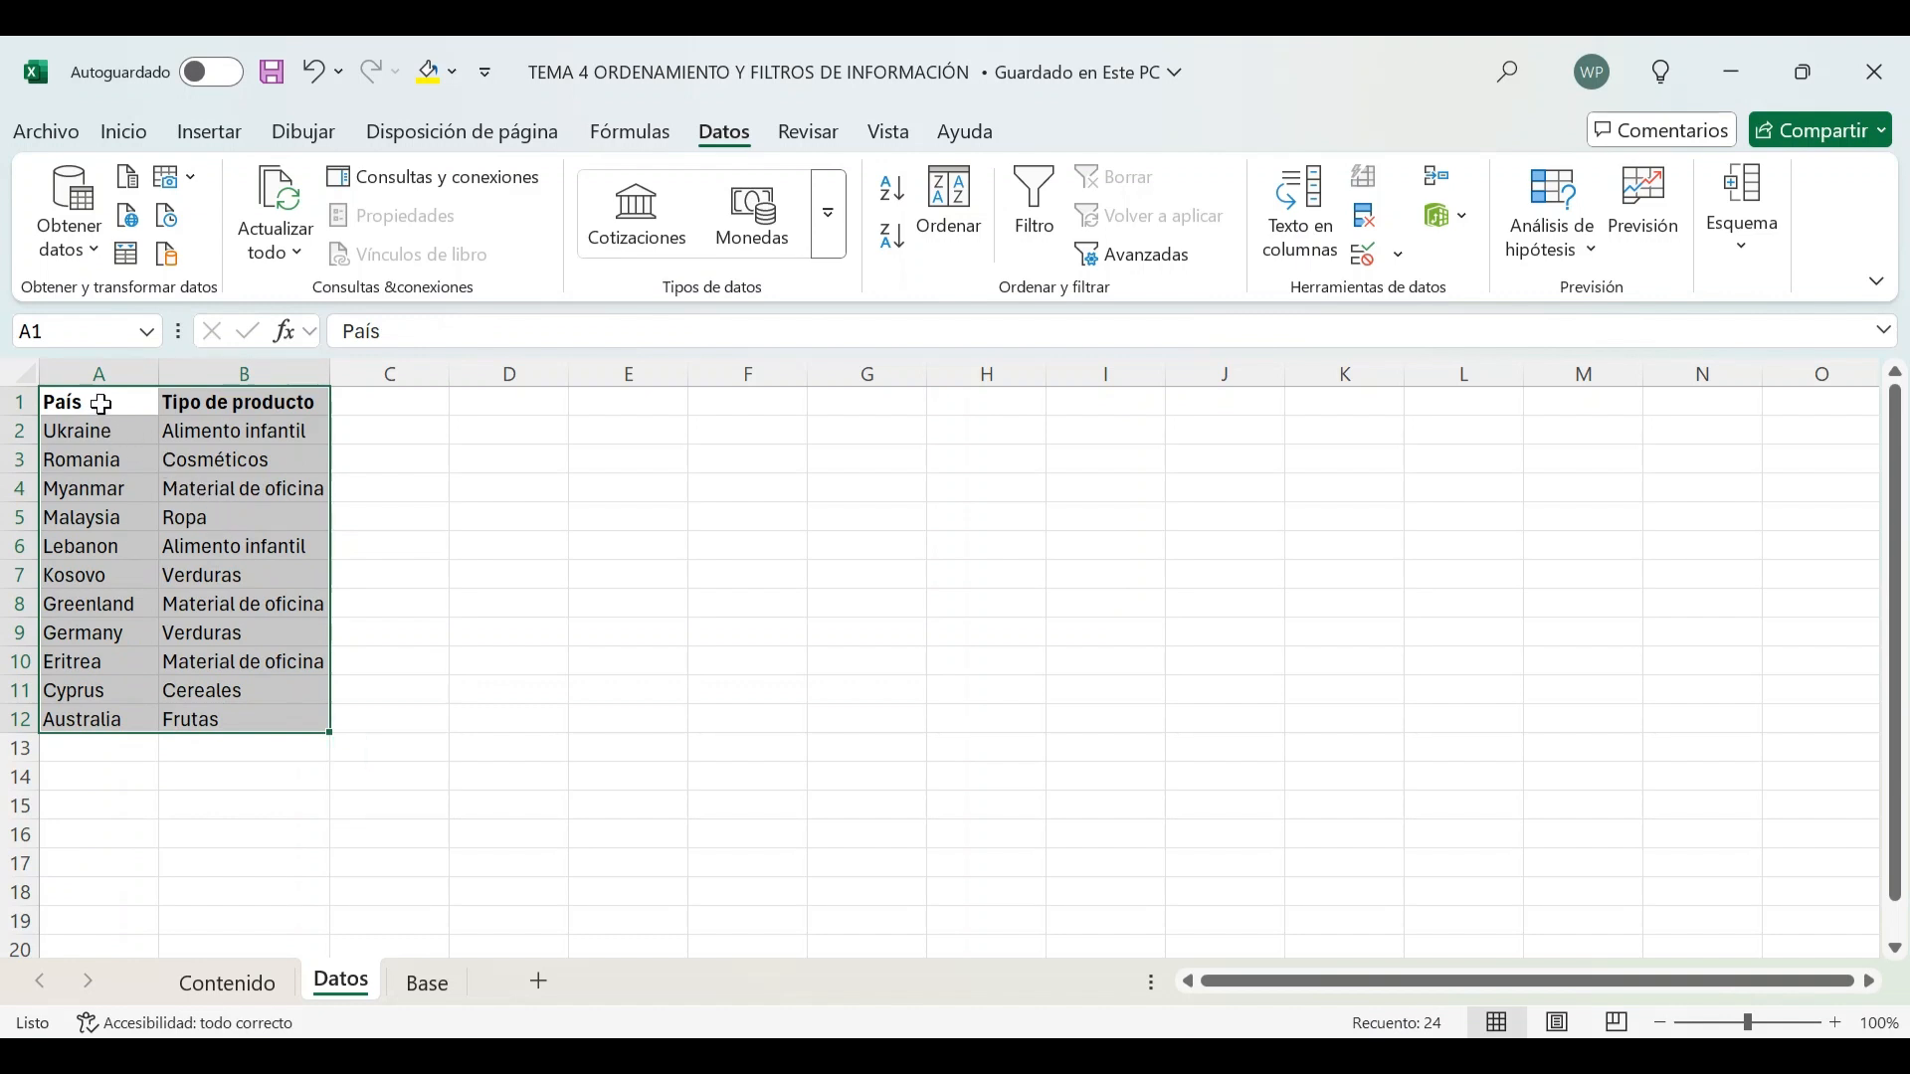
{"action": "left_click_drag", "start_coordinate": [102, 403], "coordinate": [270, 724]}
{"action": "left_click", "coordinate": [110, 408]}
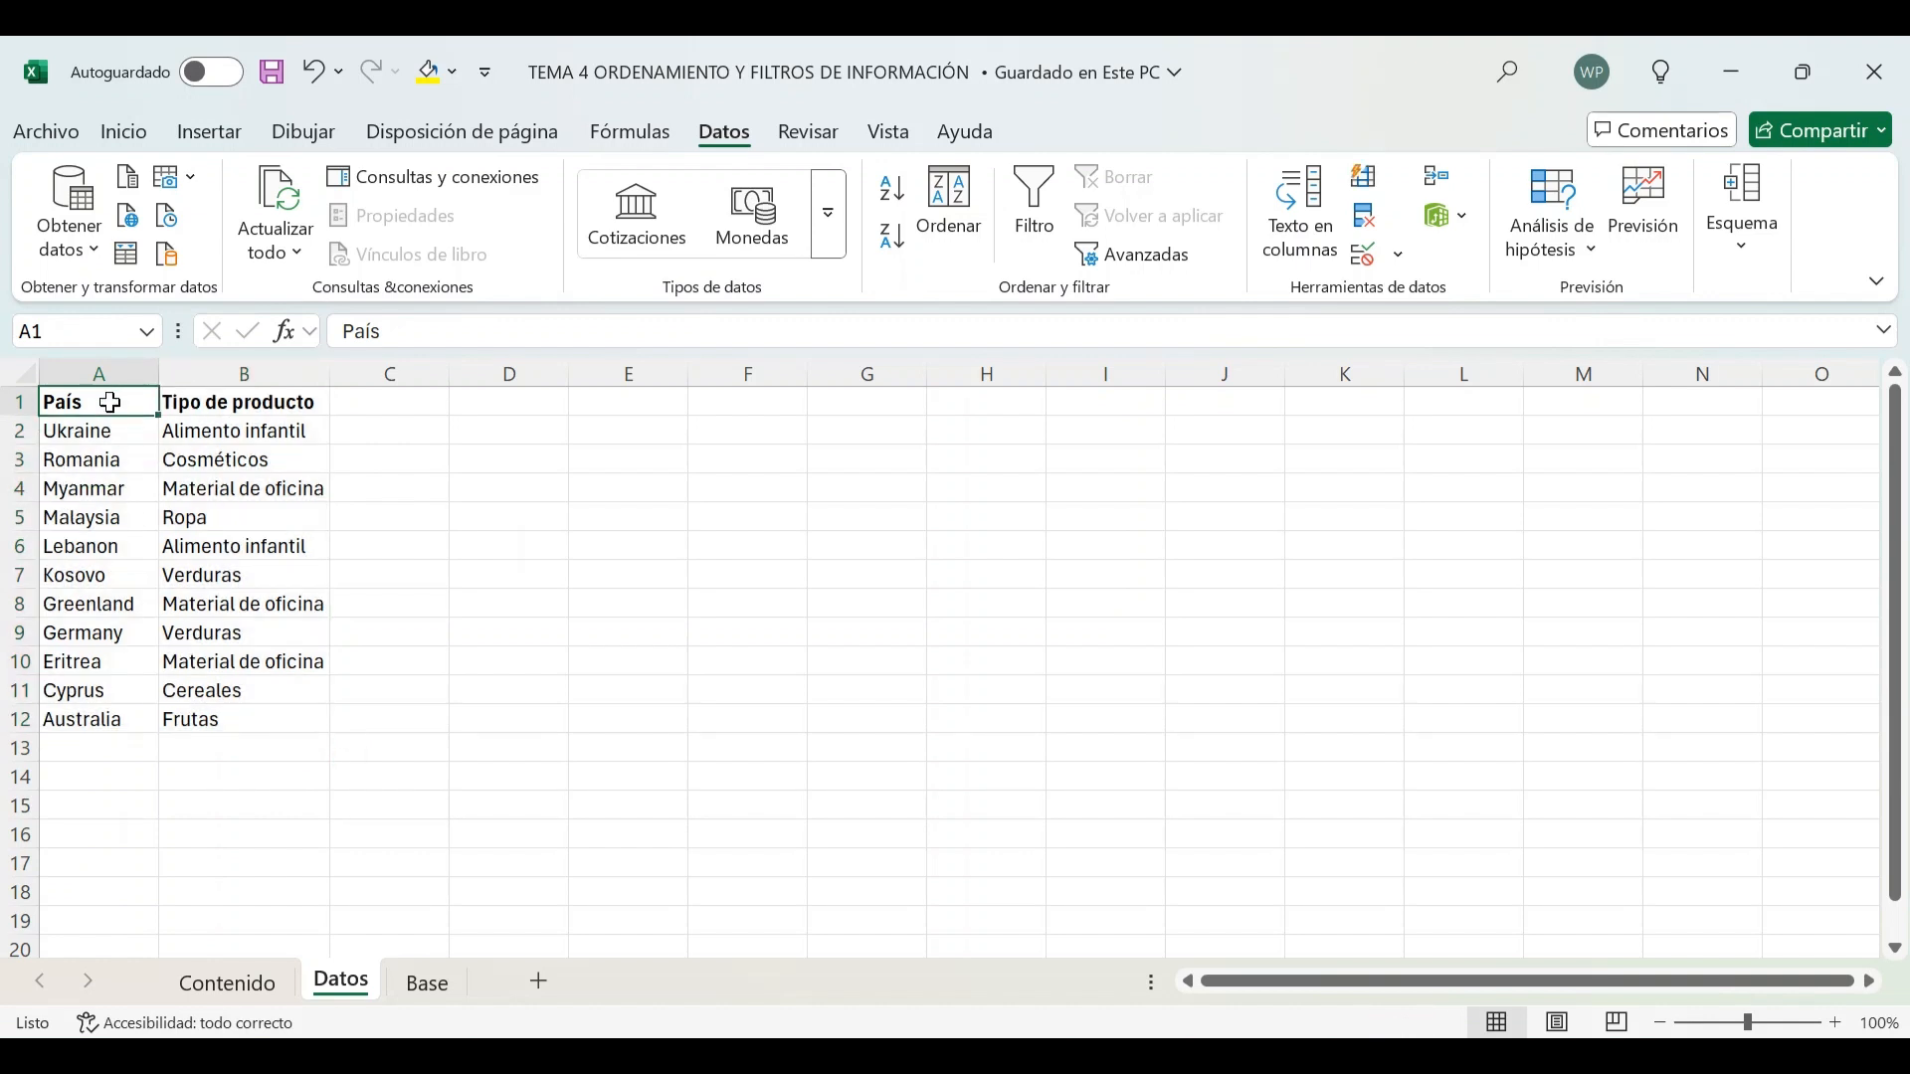
{"action": "left_click_drag", "start_coordinate": [110, 403], "coordinate": [250, 718]}
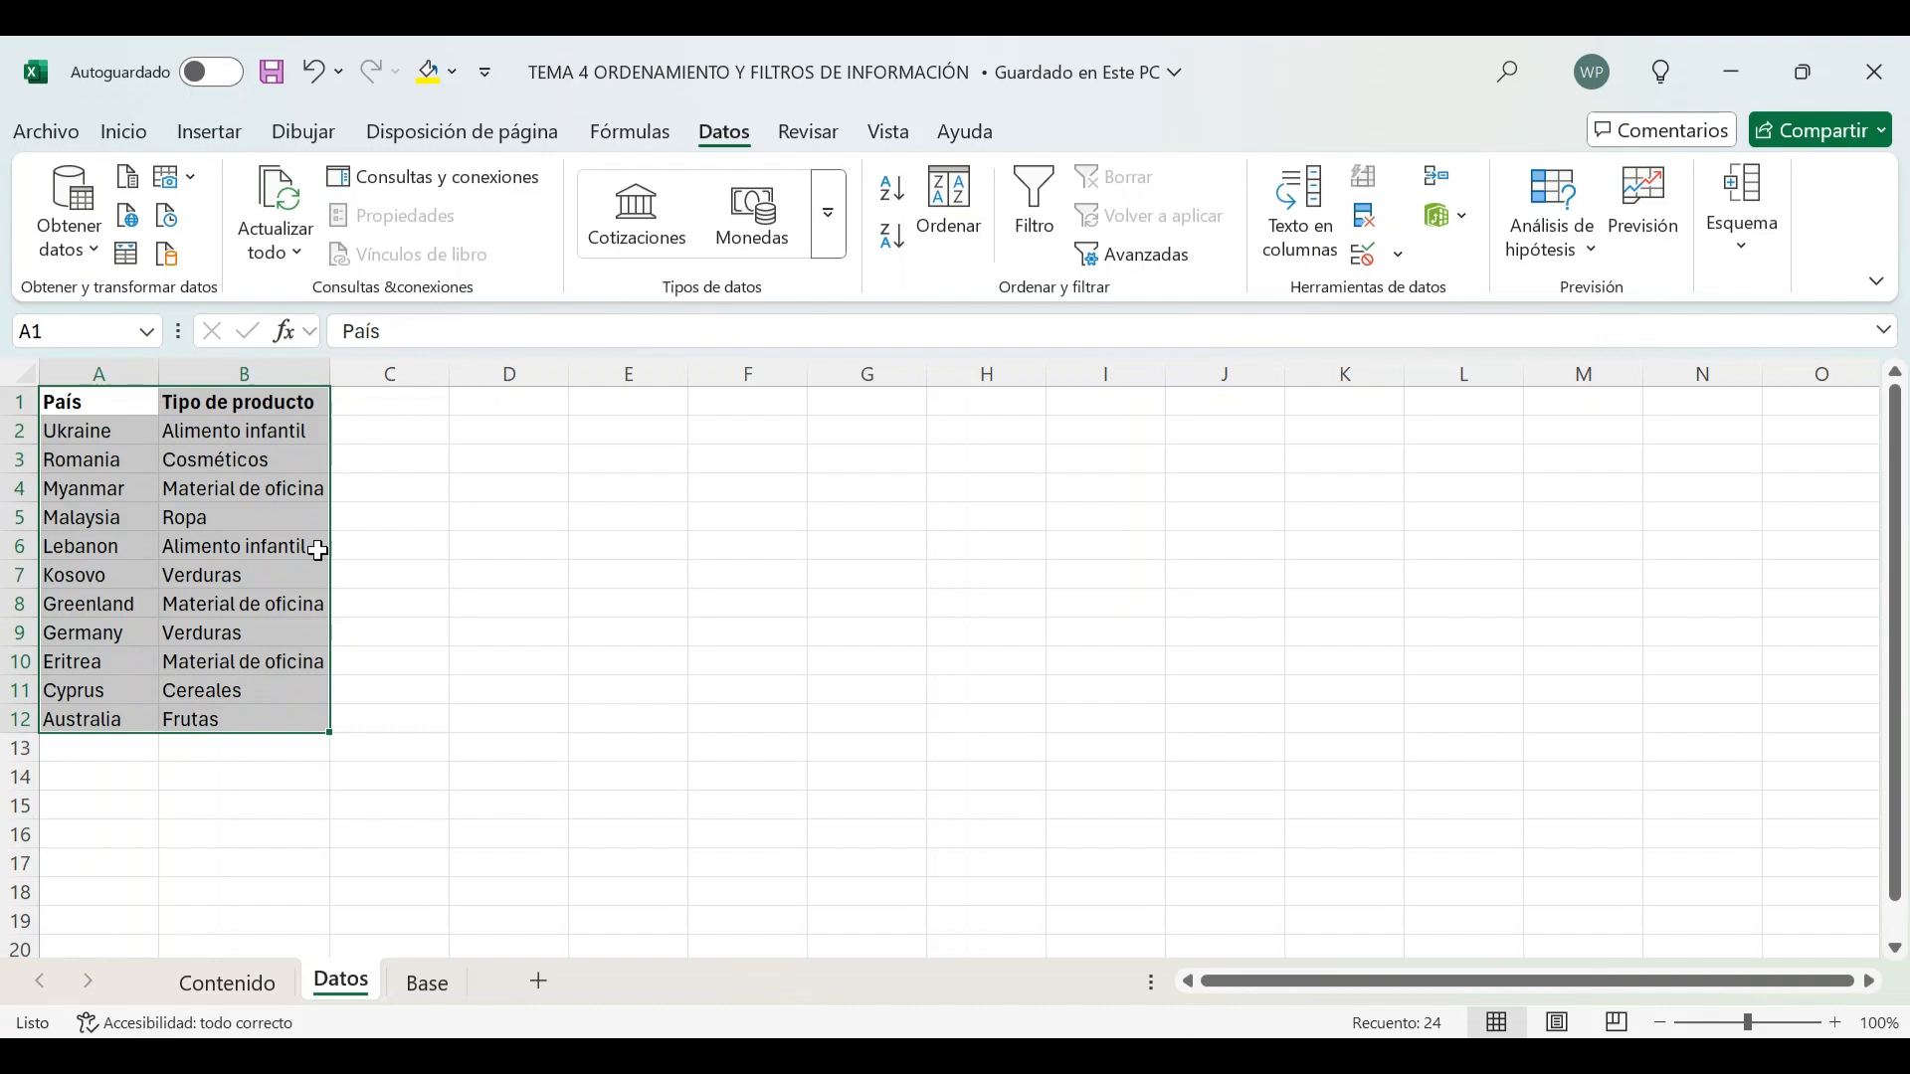
{"action": "left_click", "coordinate": [896, 206]}
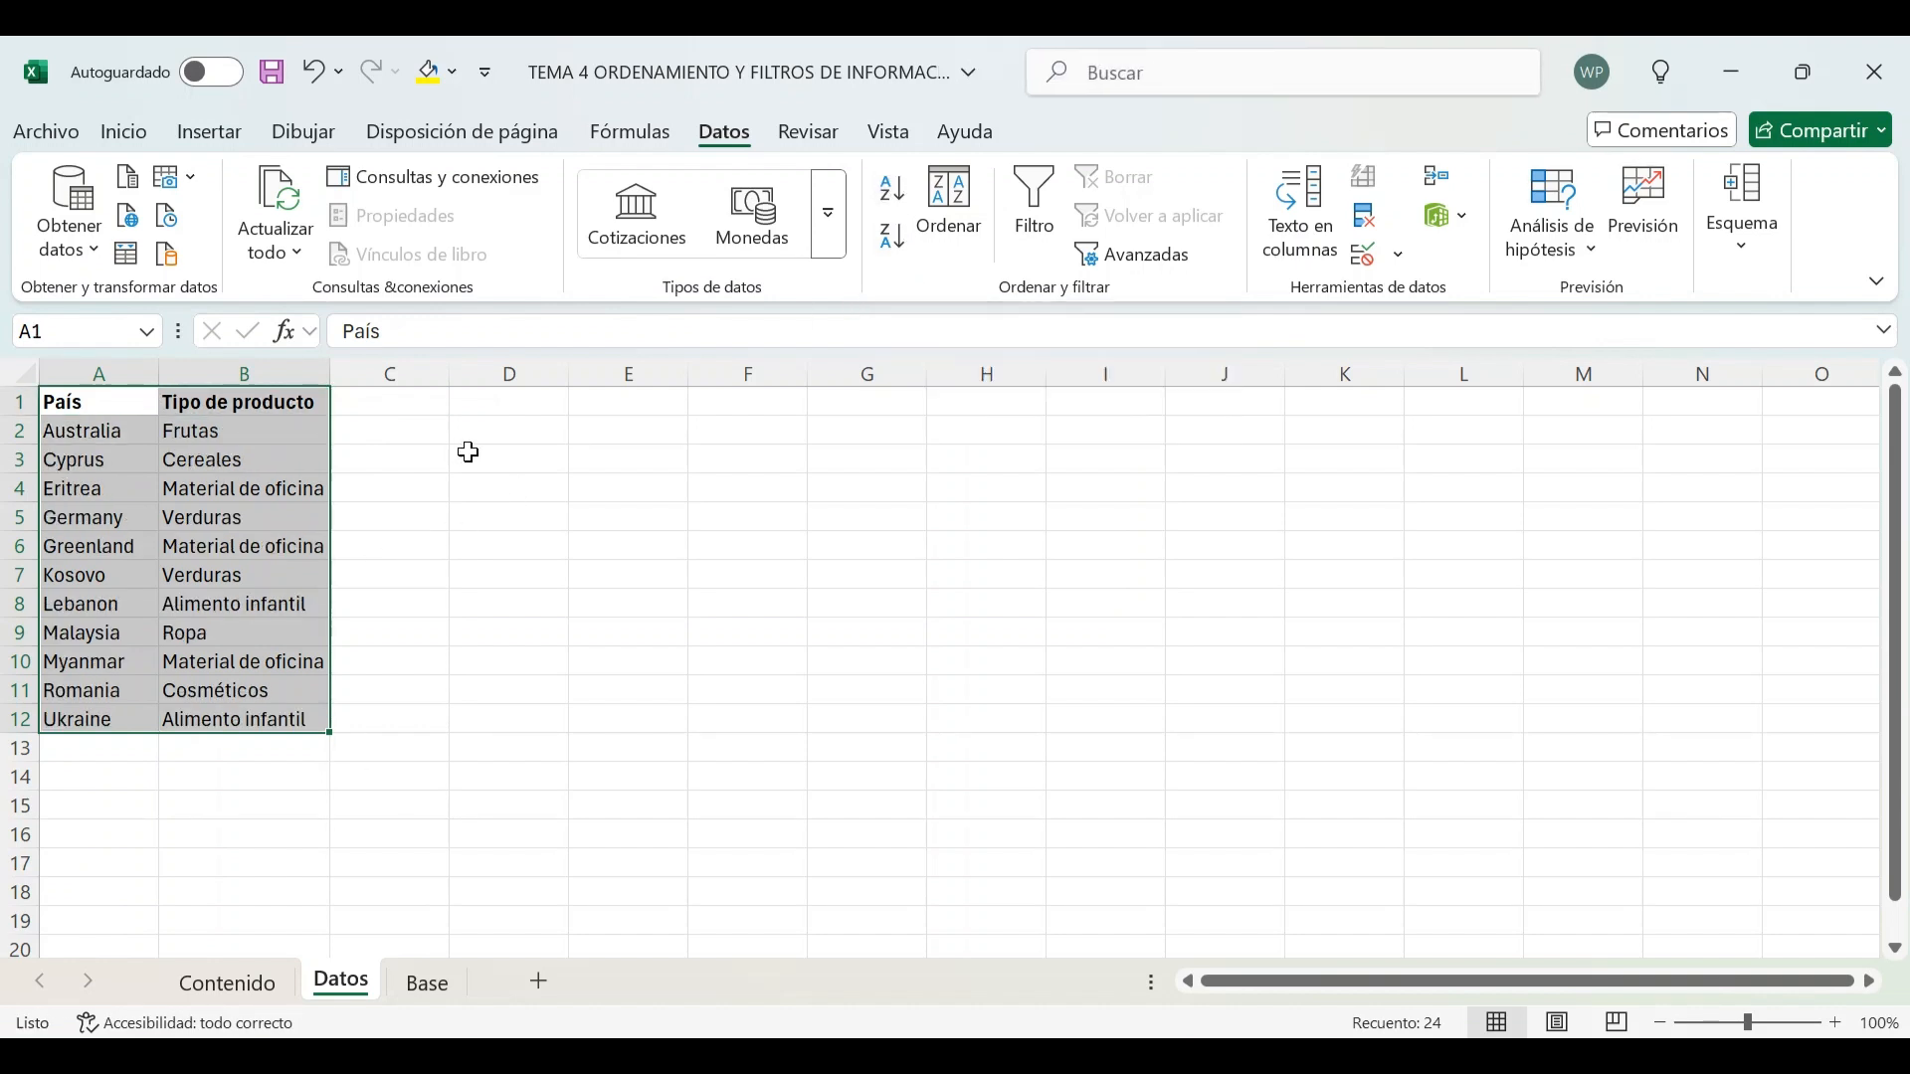
Select the table A1:B12 and sort it from Z to A by País
{"action": "left_click", "coordinate": [97, 400]}
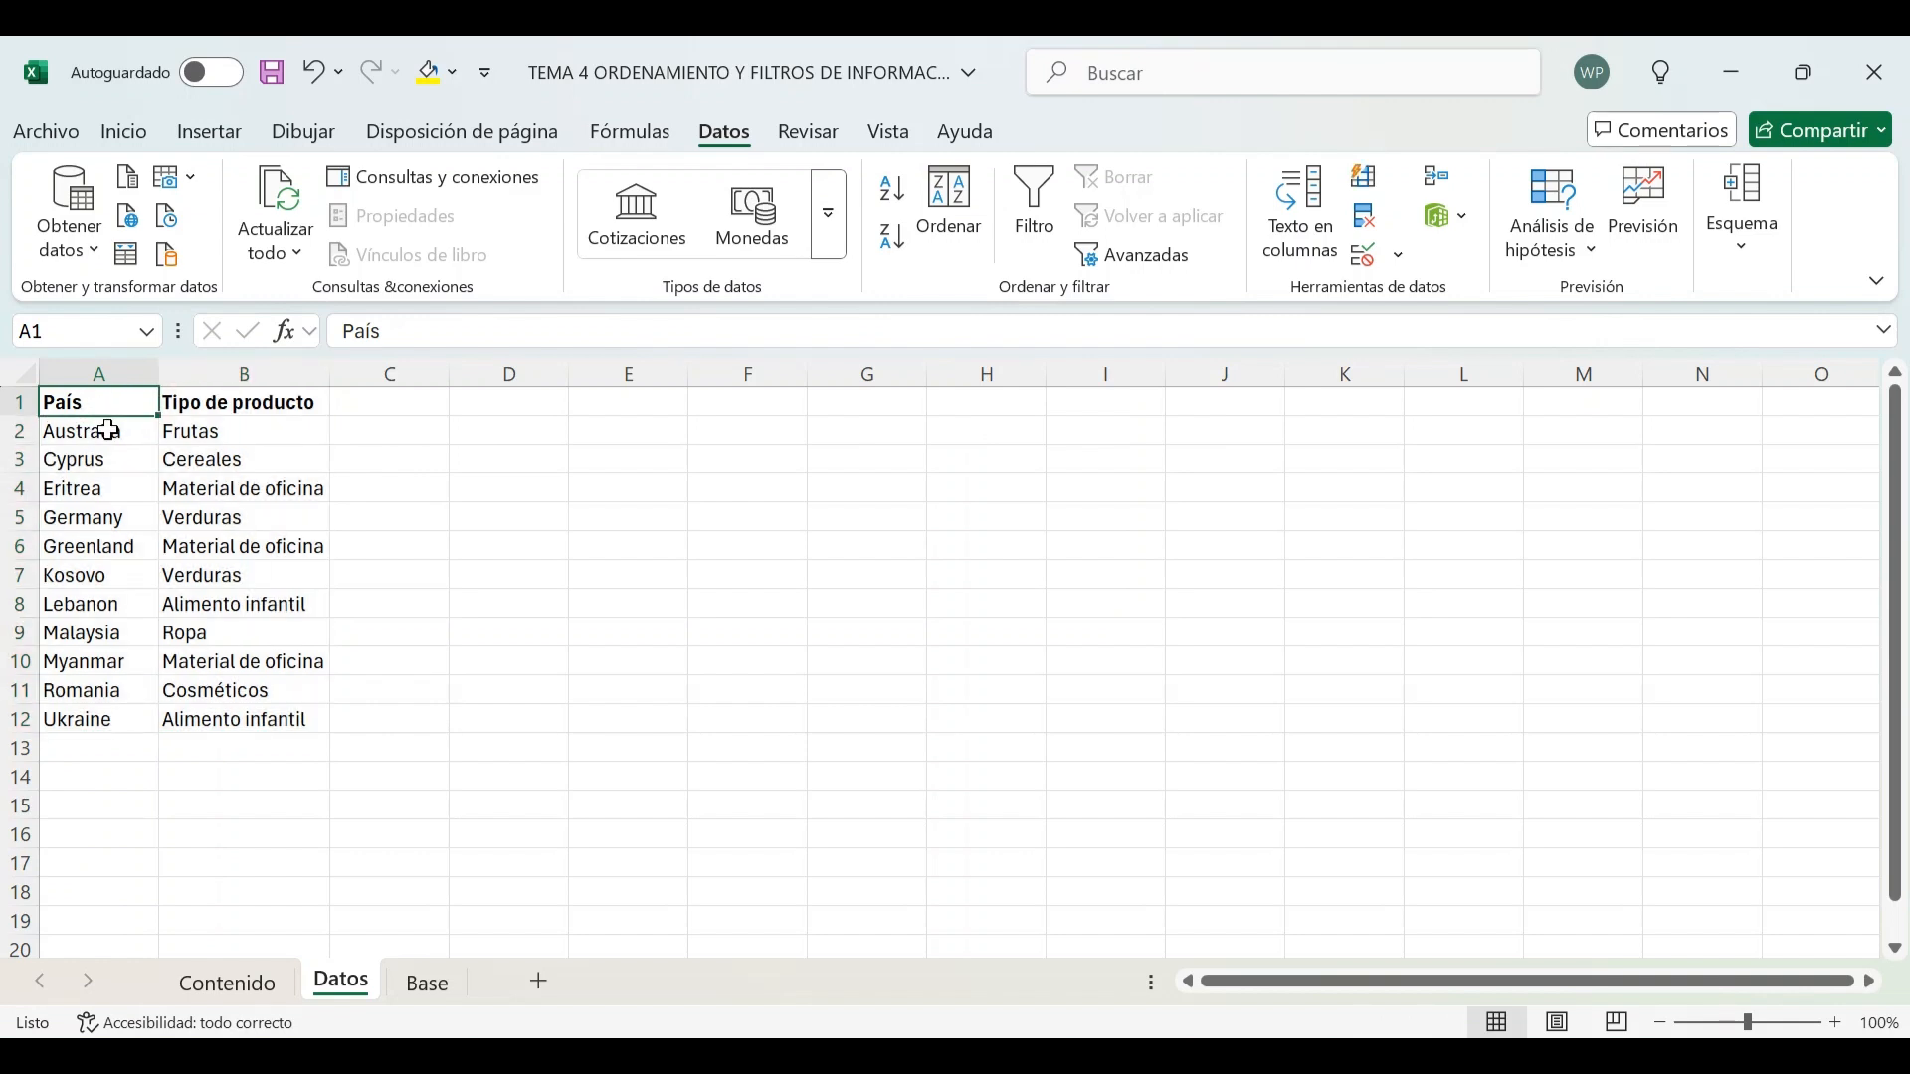
{"action": "left_click_drag", "start_coordinate": [109, 429], "coordinate": [87, 721]}
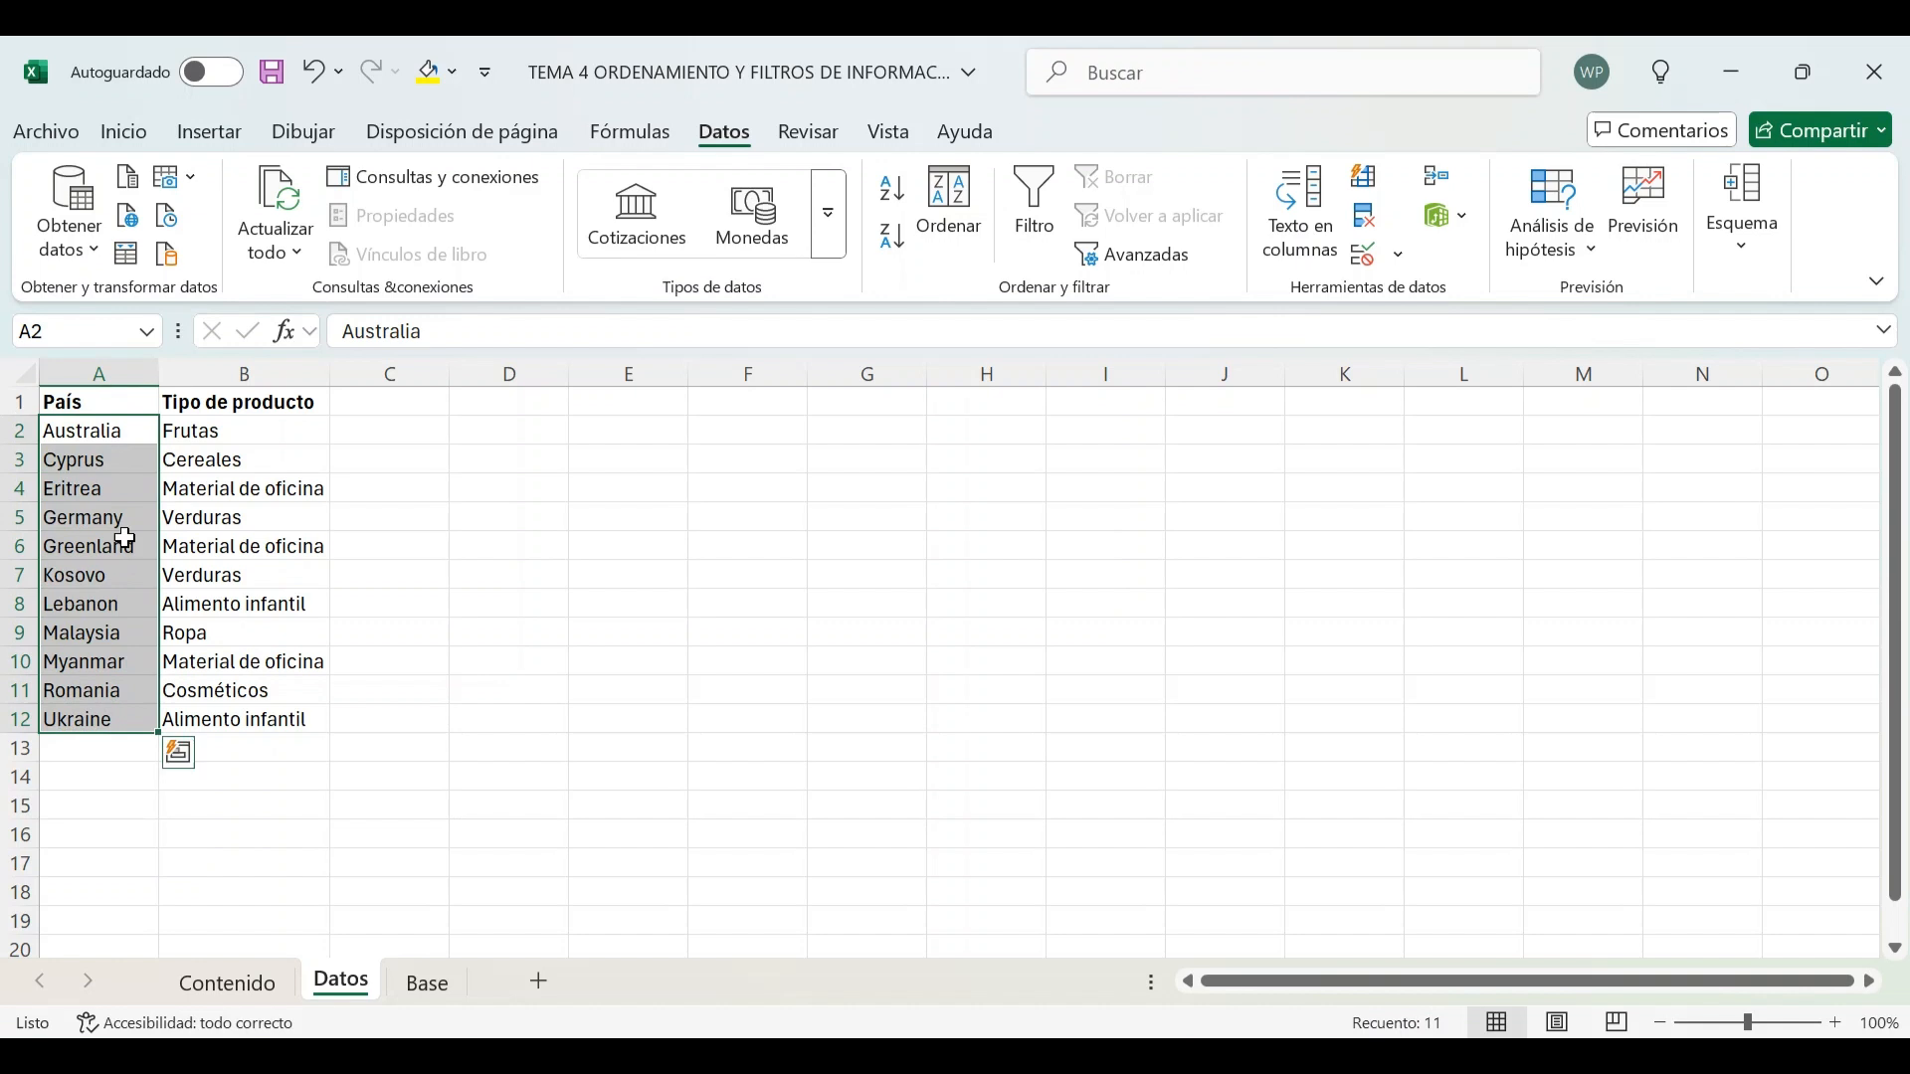
{"action": "left_click_drag", "start_coordinate": [95, 401], "coordinate": [226, 716]}
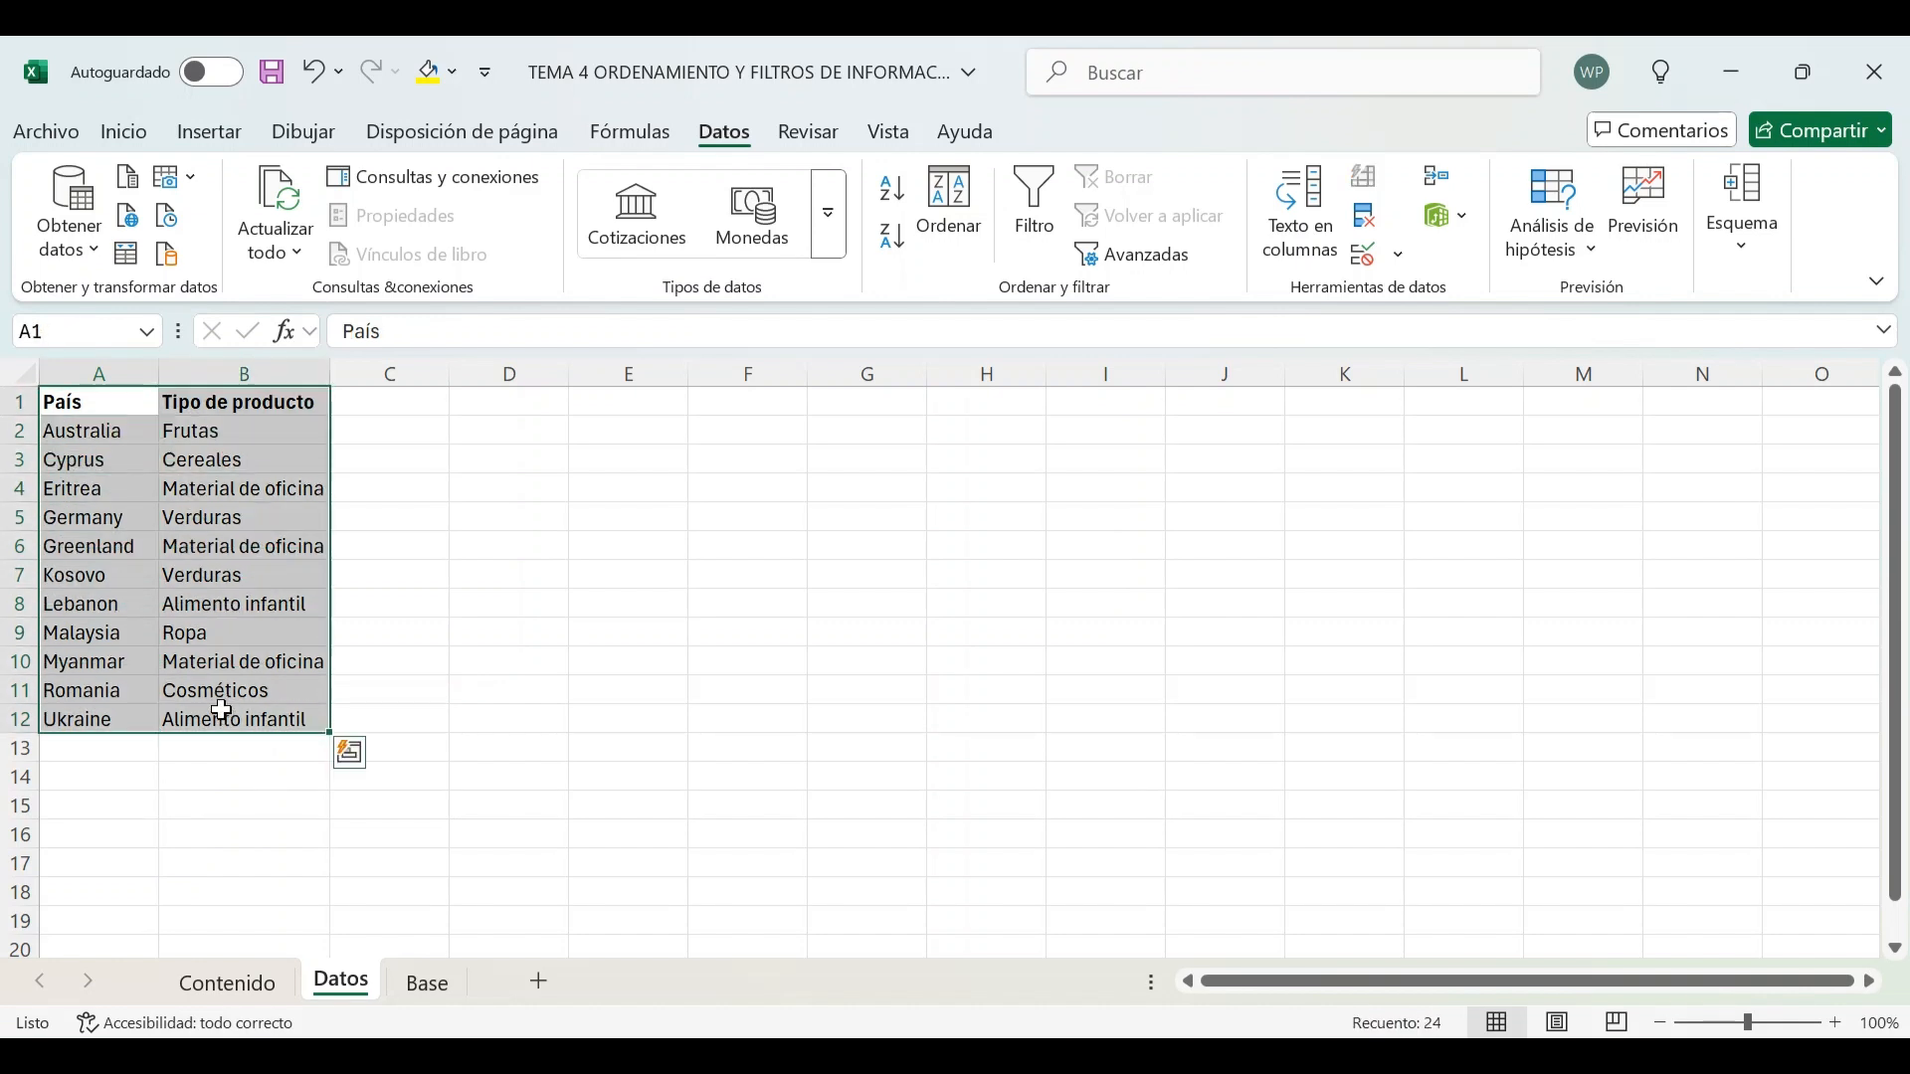
{"action": "left_click", "coordinate": [106, 436]}
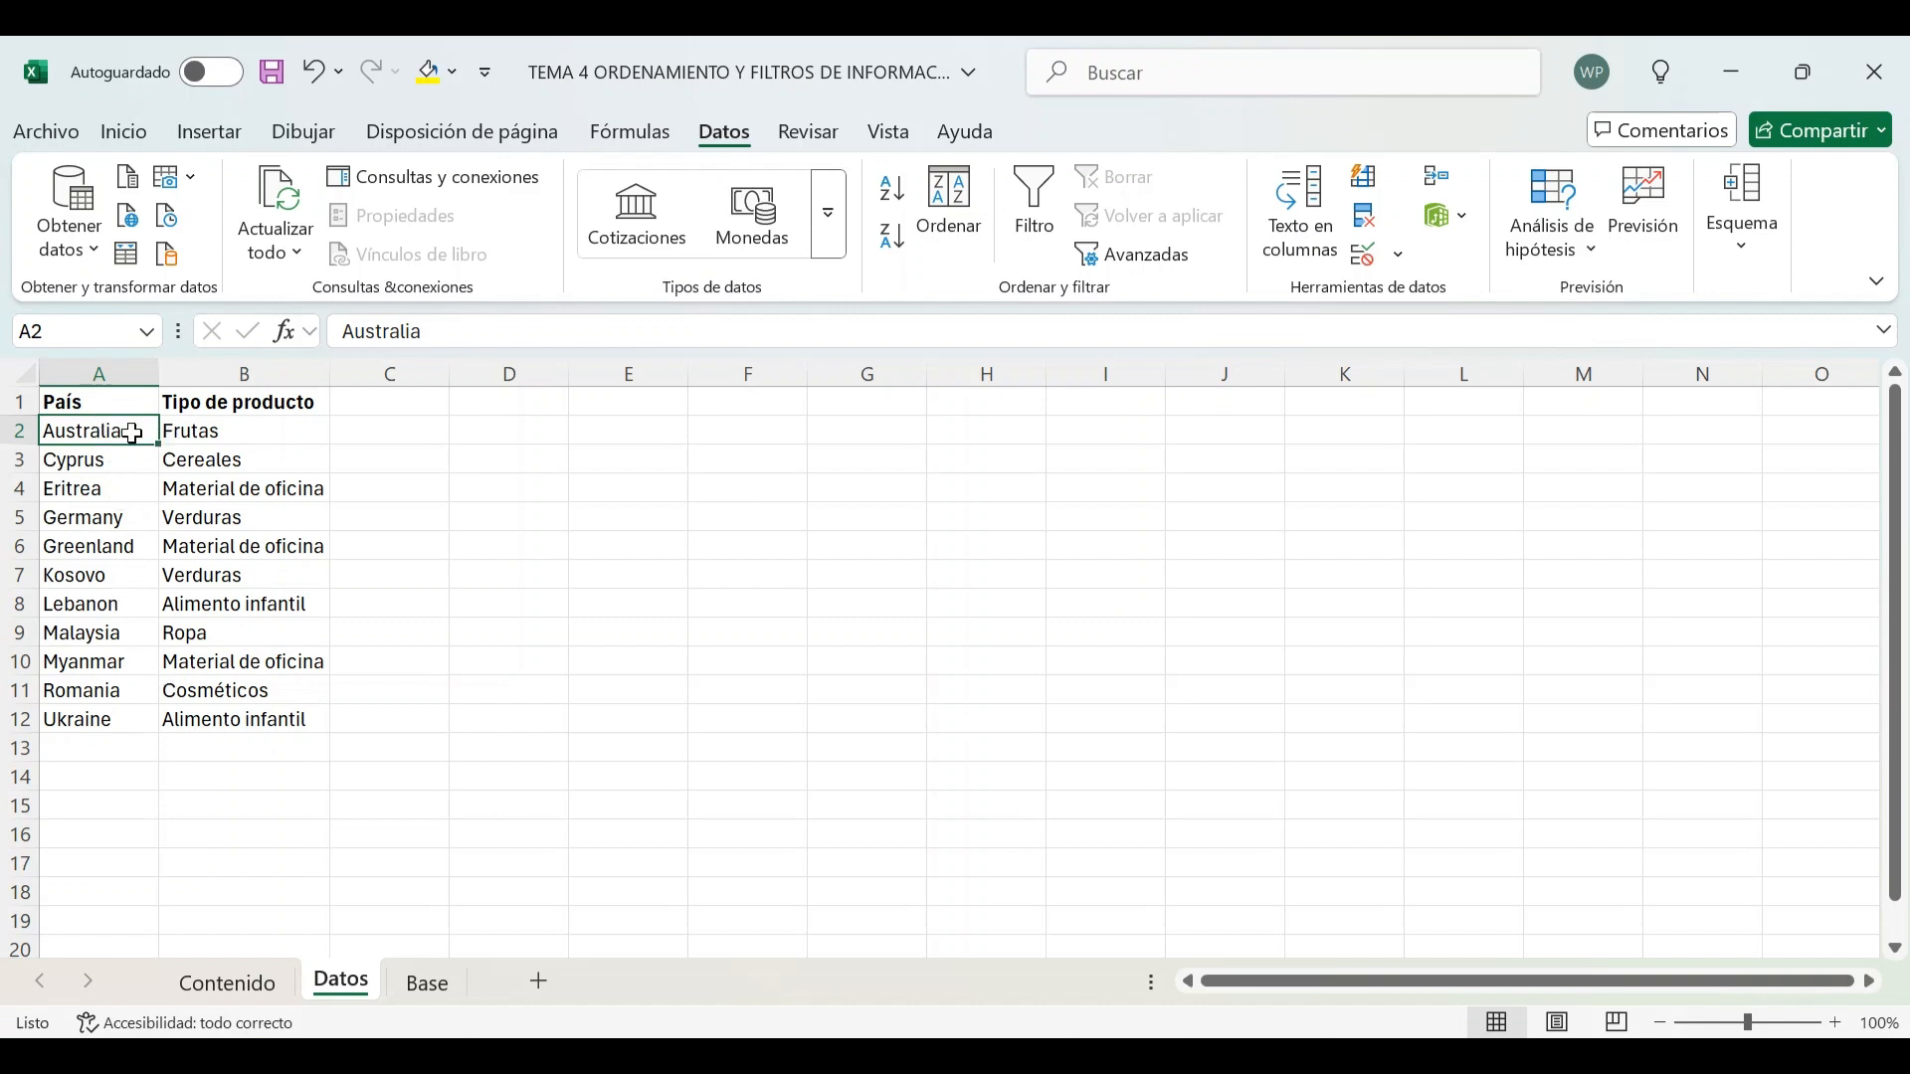
{"action": "left_click_drag", "start_coordinate": [123, 405], "coordinate": [261, 709]}
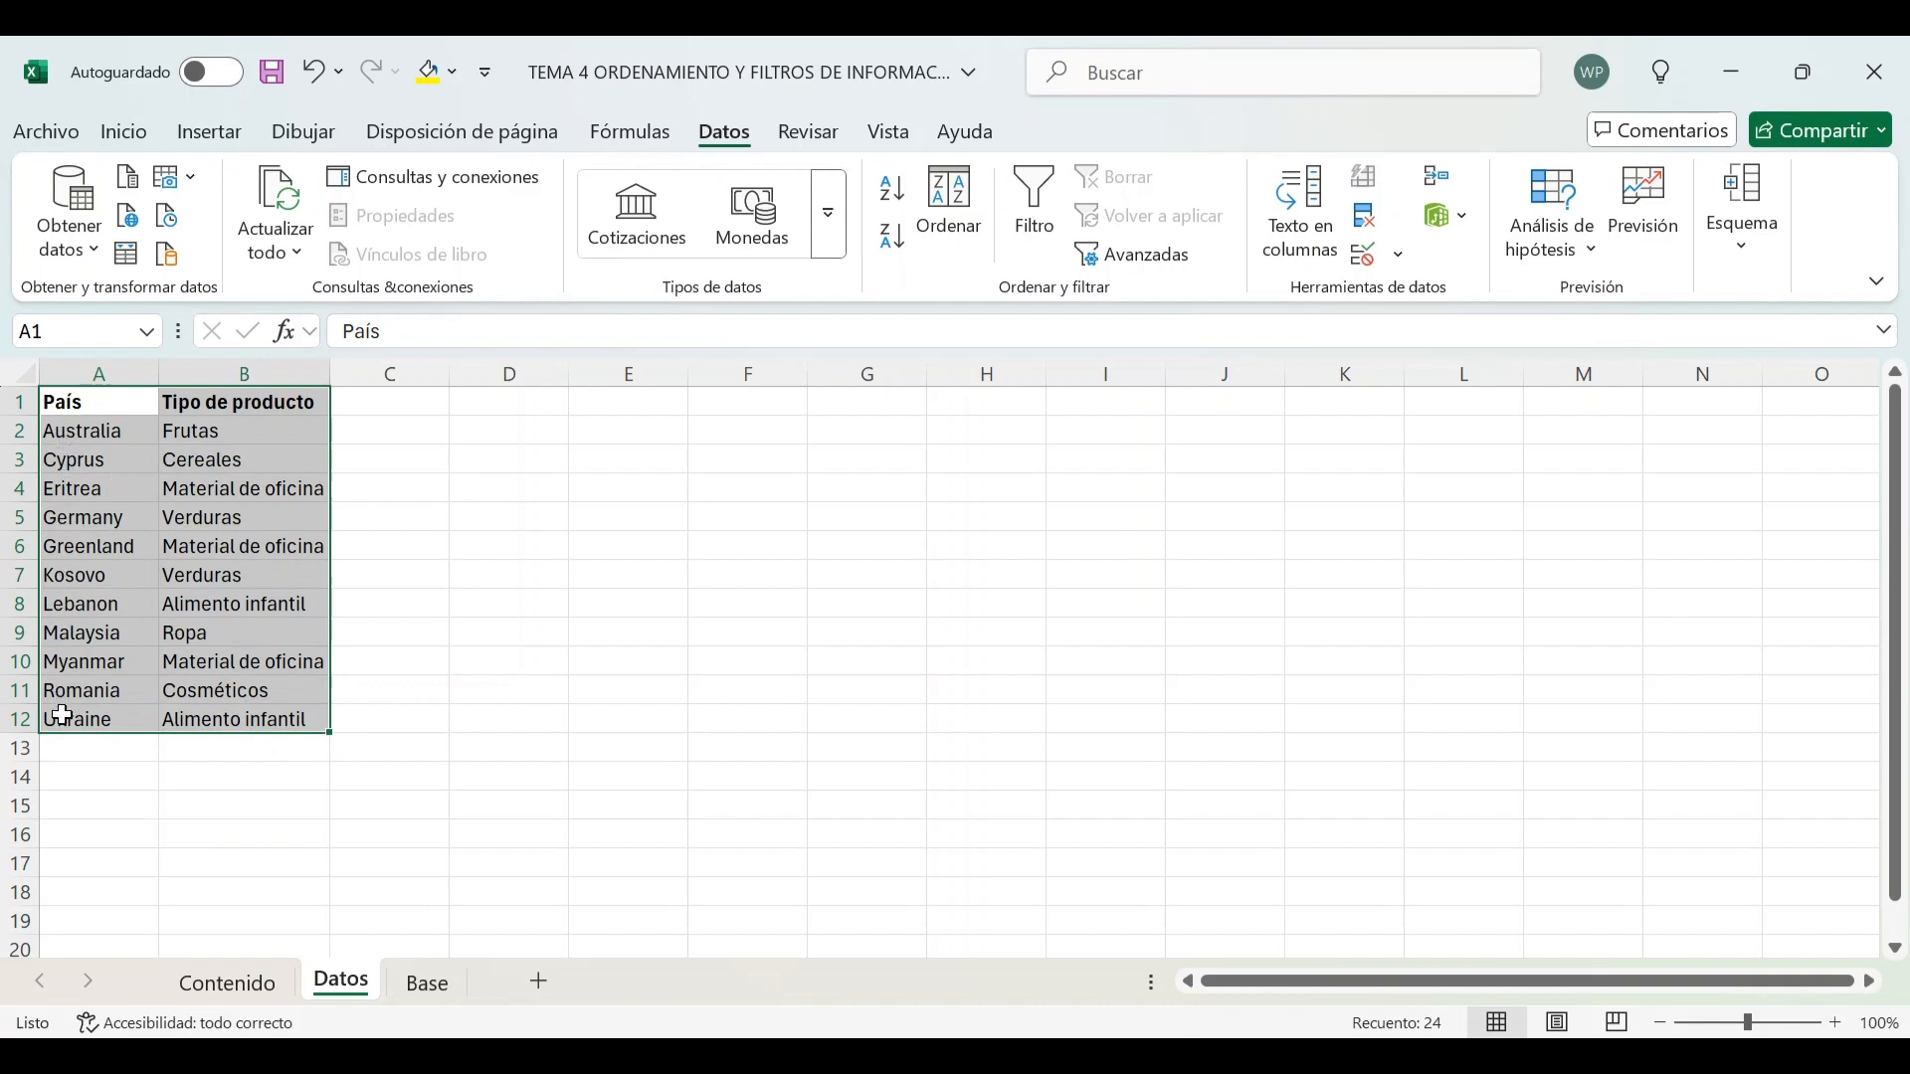
{"action": "left_click", "coordinate": [894, 239]}
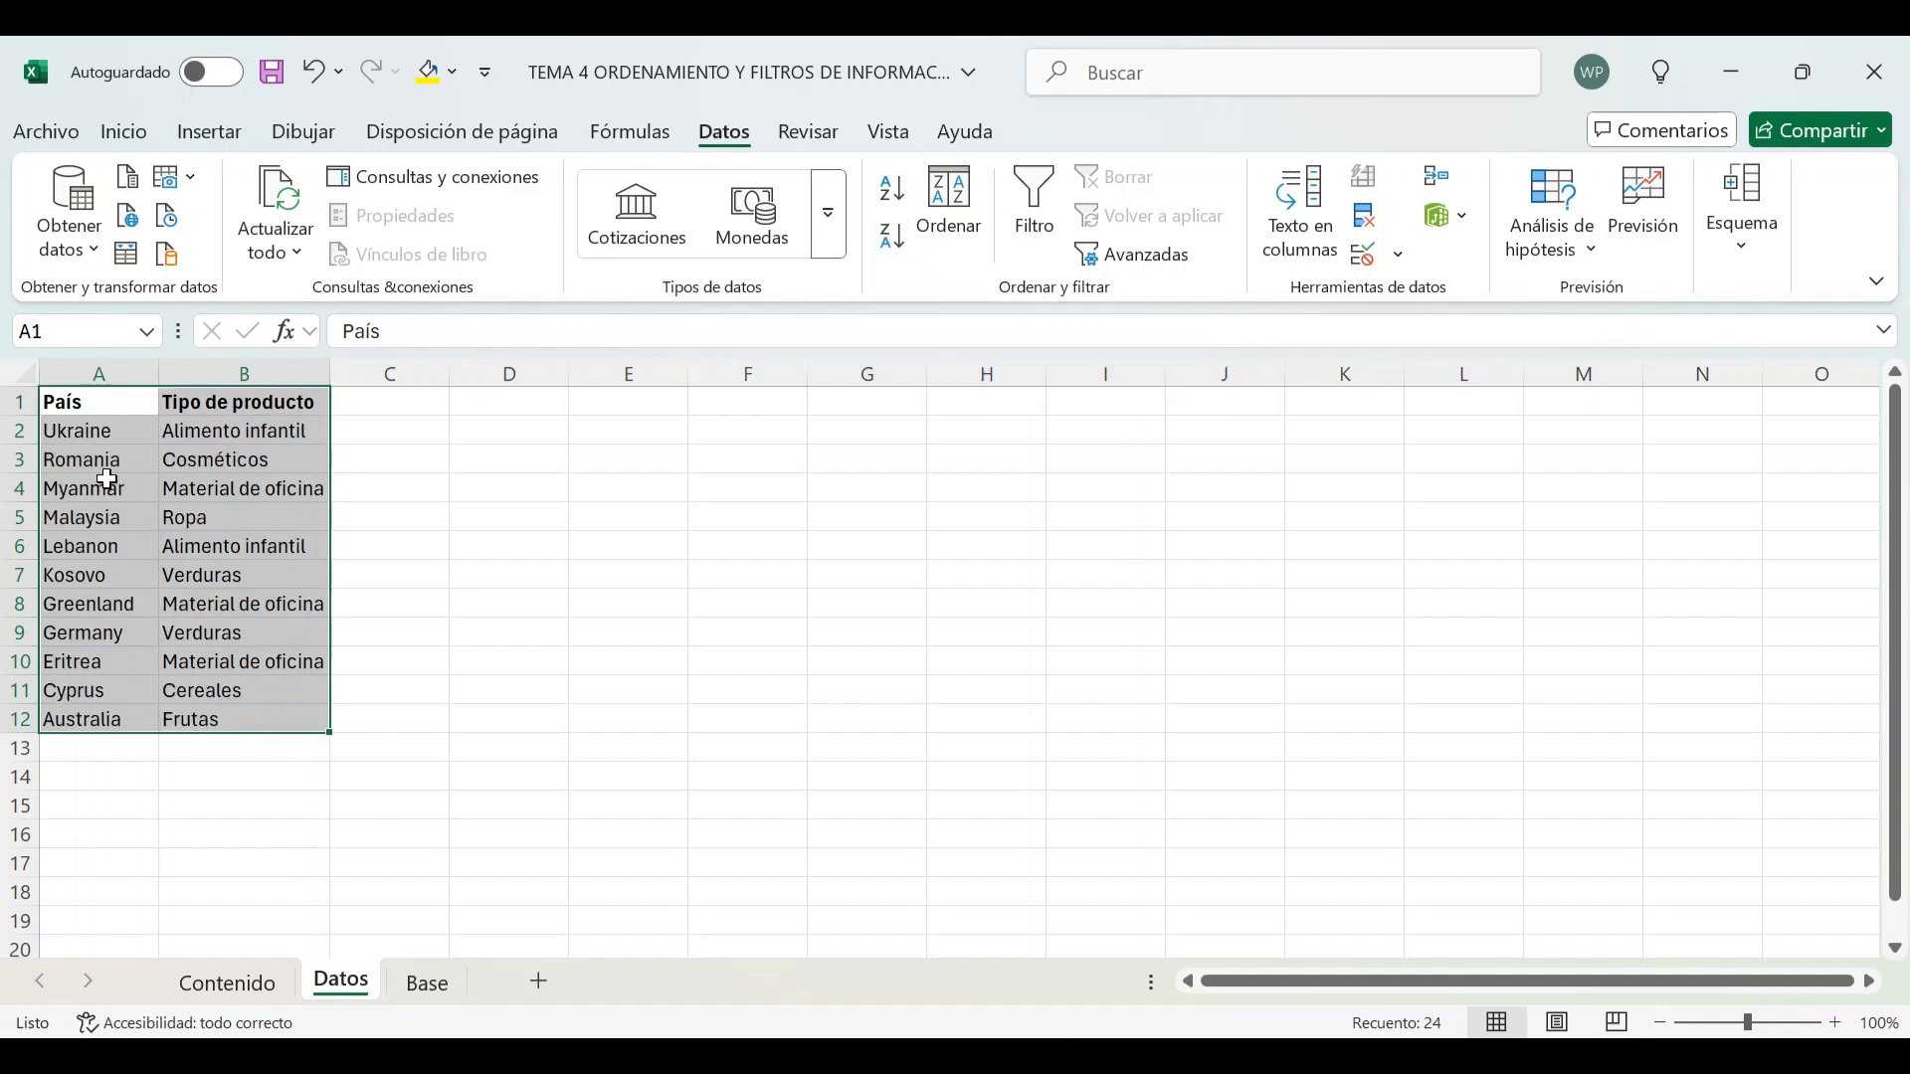
Select the table A1:B12 and sort it from A to Z by País again
{"action": "left_click", "coordinate": [93, 435]}
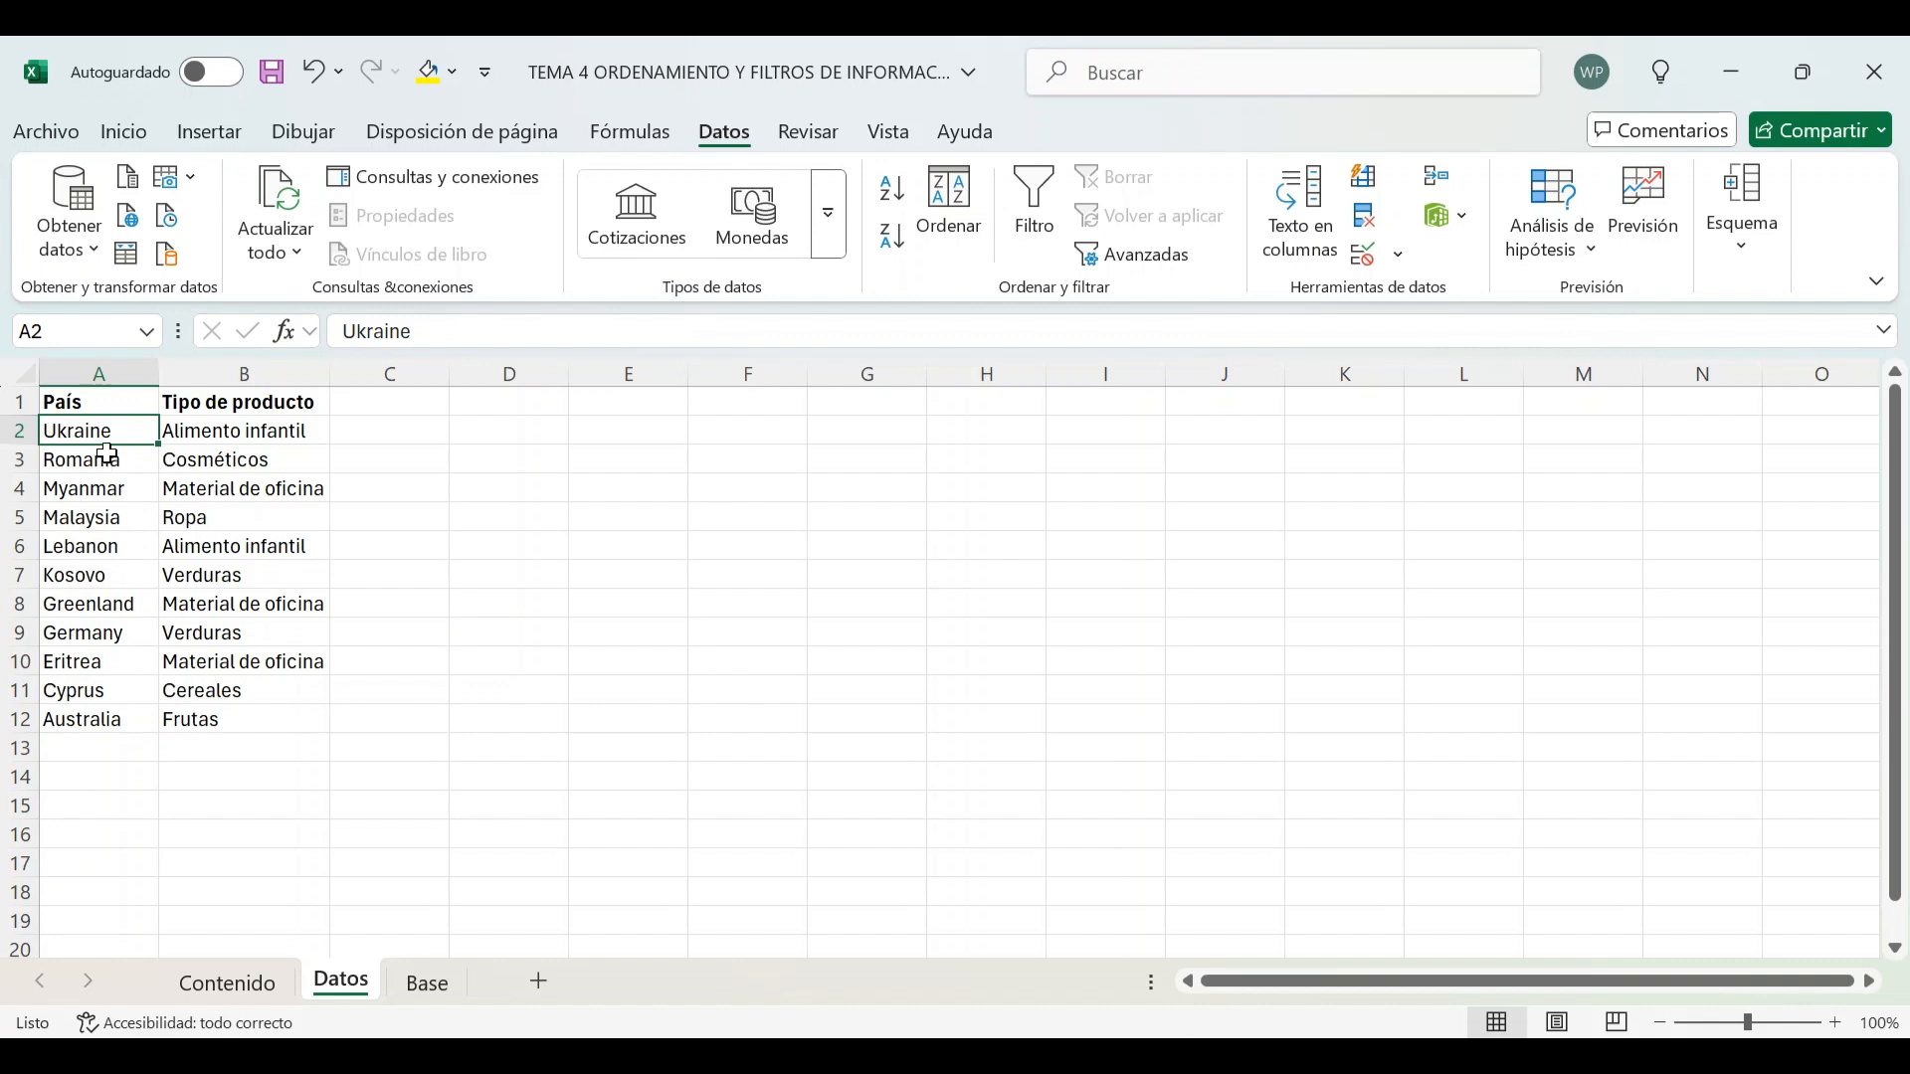
{"action": "left_click_drag", "start_coordinate": [105, 403], "coordinate": [214, 720]}
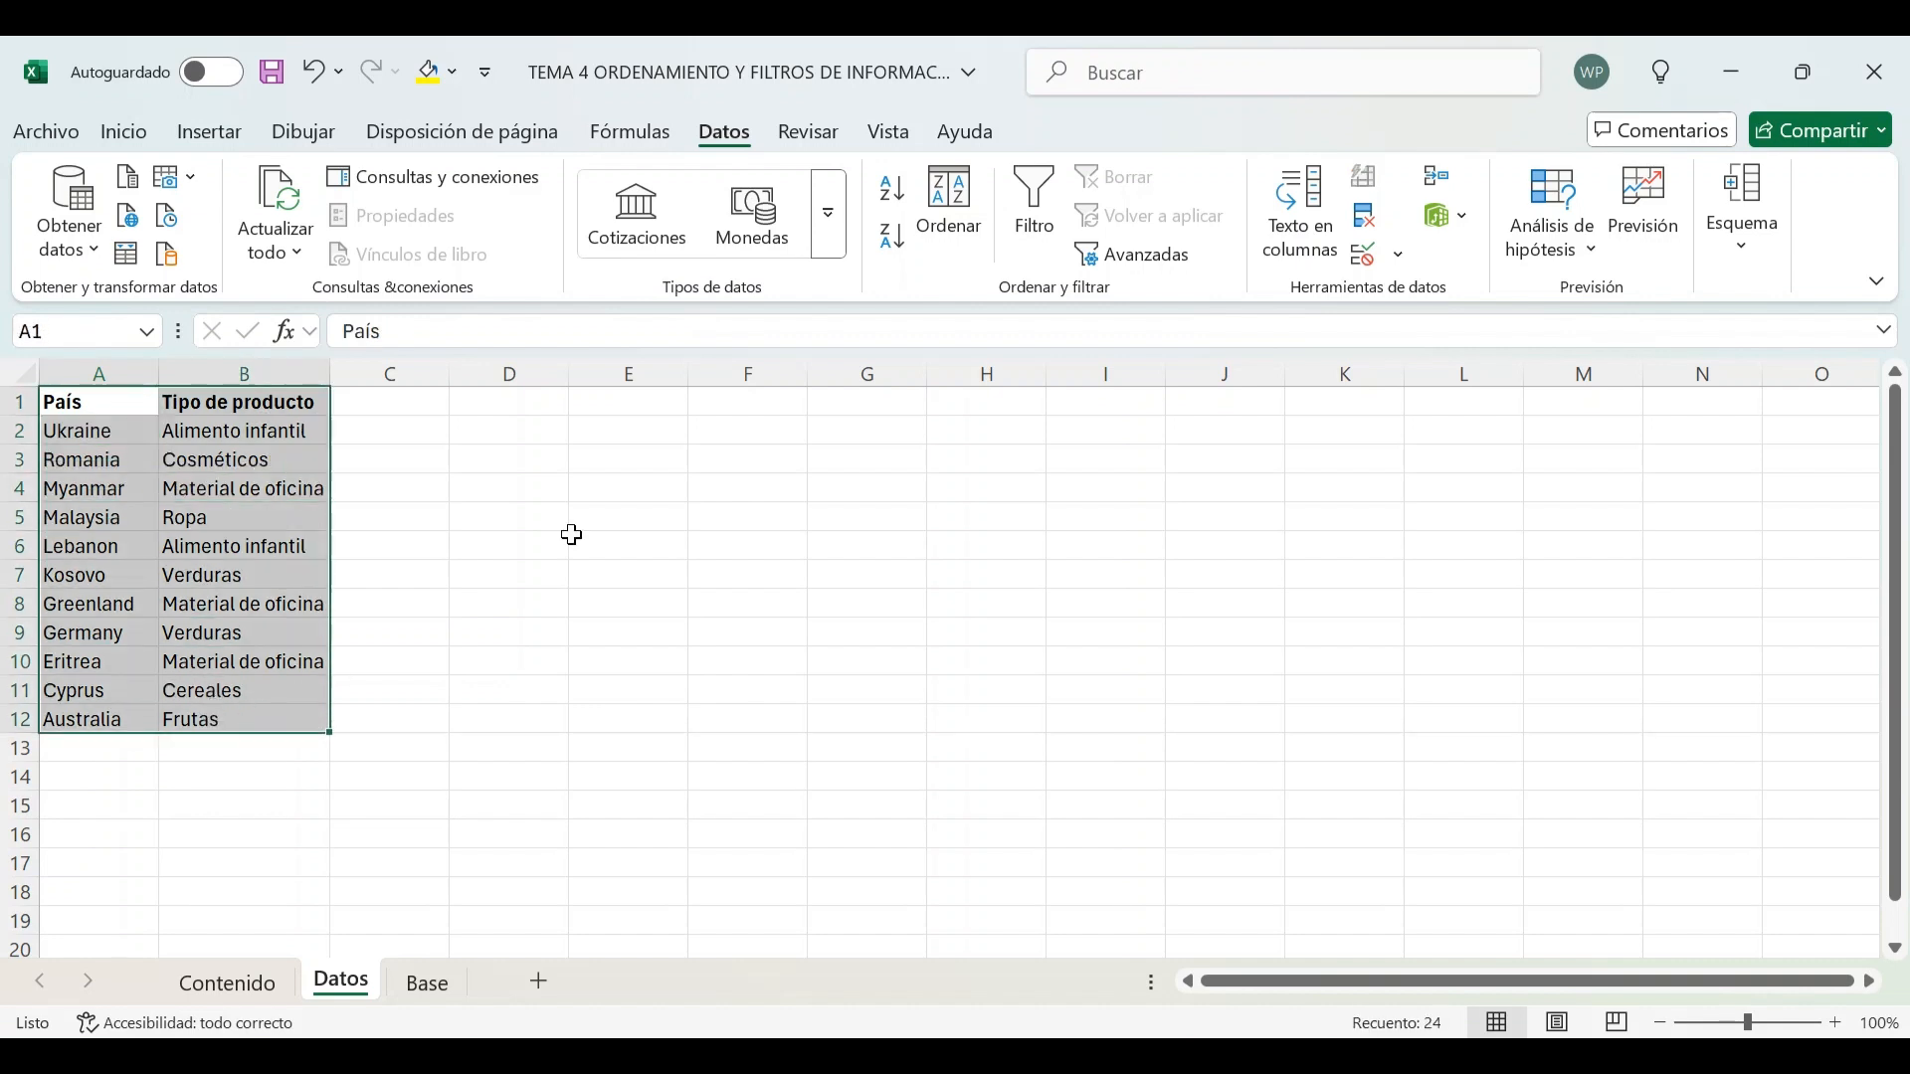
{"action": "left_click", "coordinate": [893, 188]}
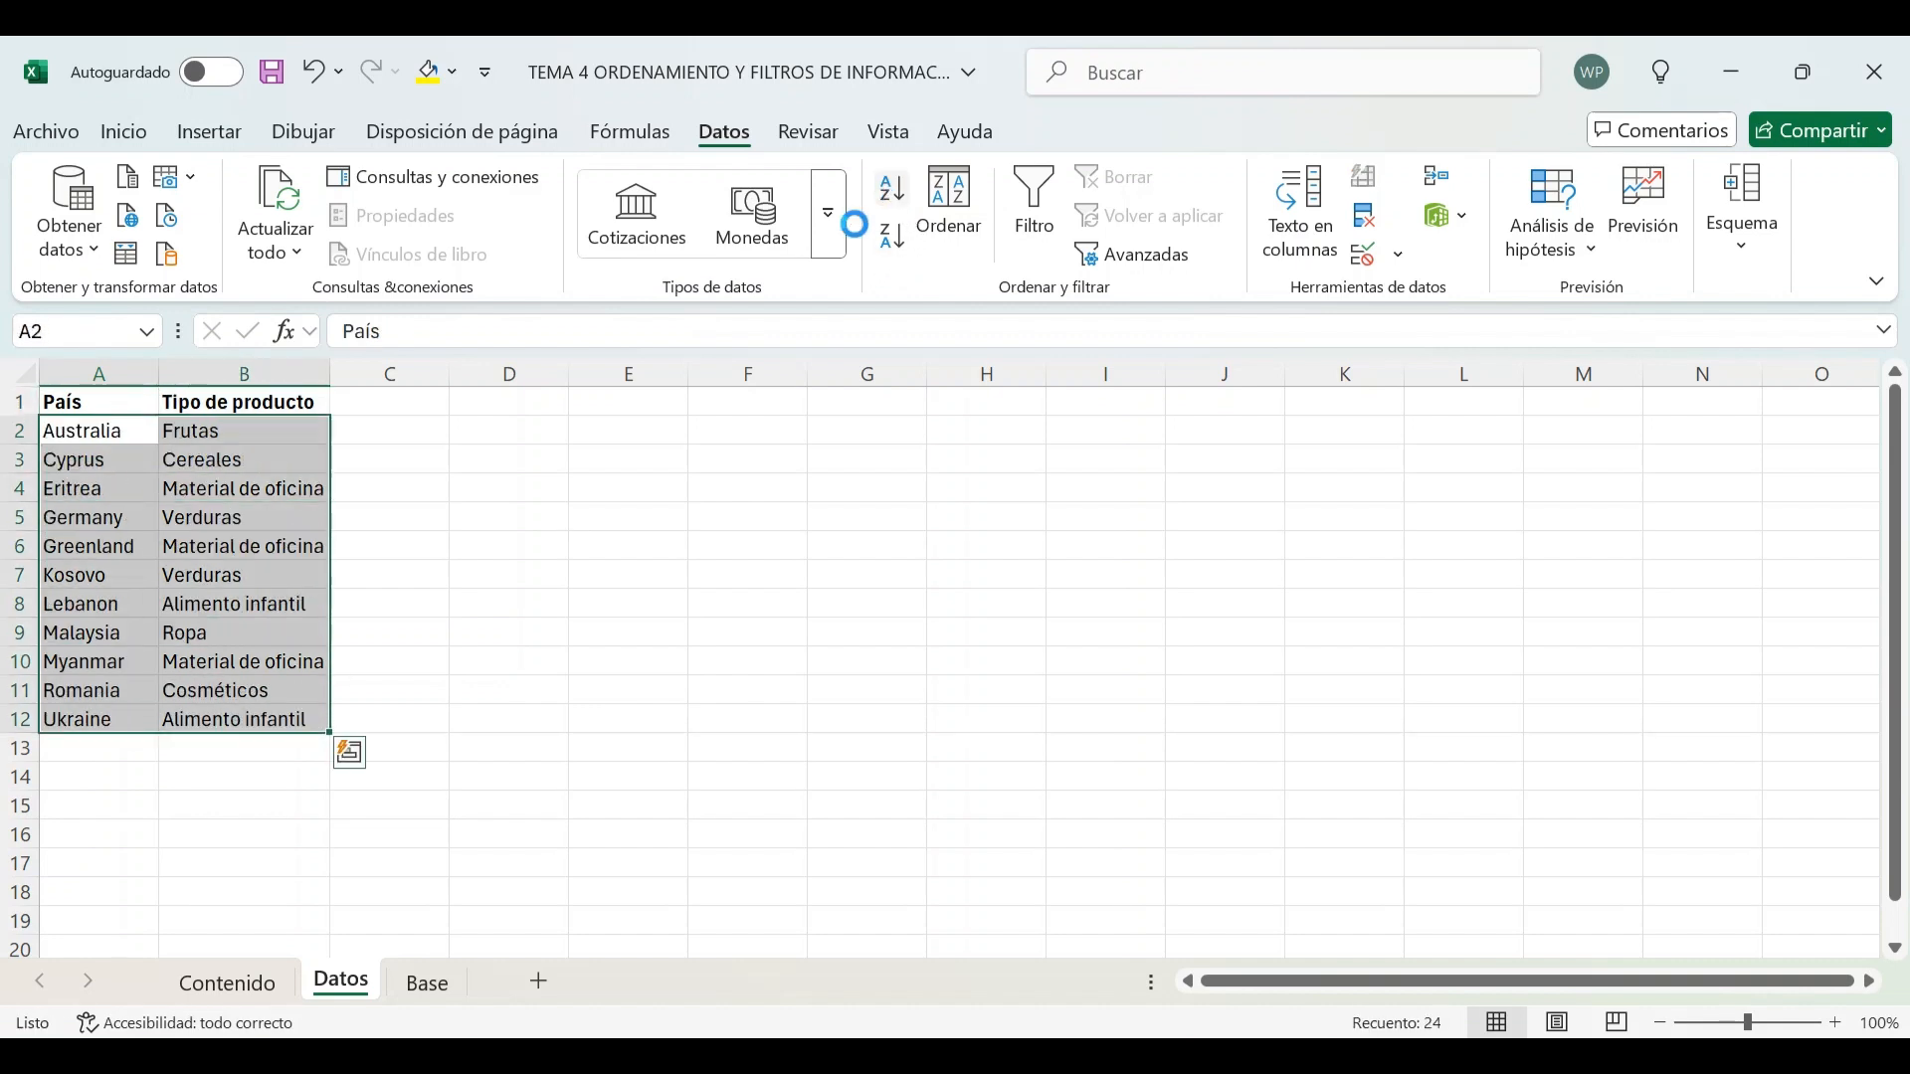
Select the table starting from the Tipo de producto header and sort it from A to Z by Tipo de producto
{"action": "left_click", "coordinate": [236, 402]}
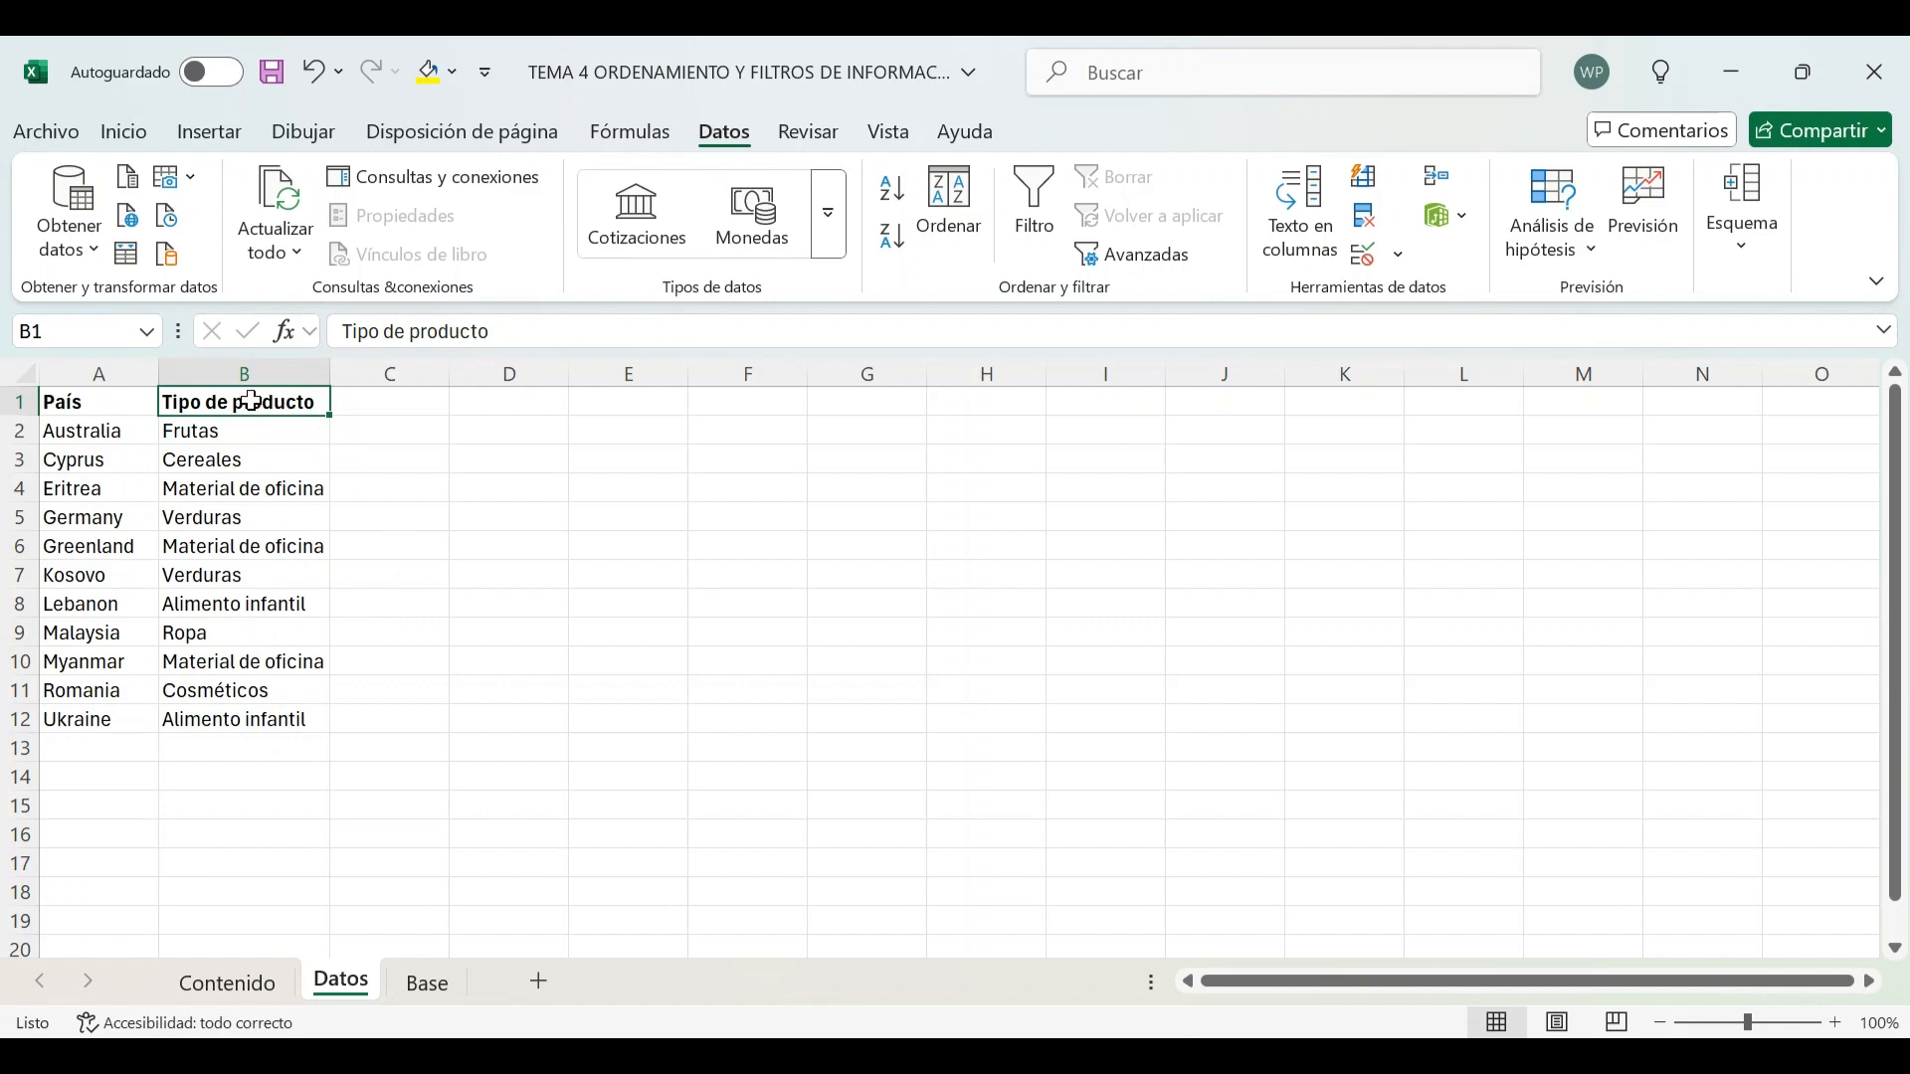
{"action": "left_click_drag", "start_coordinate": [250, 400], "coordinate": [103, 719]}
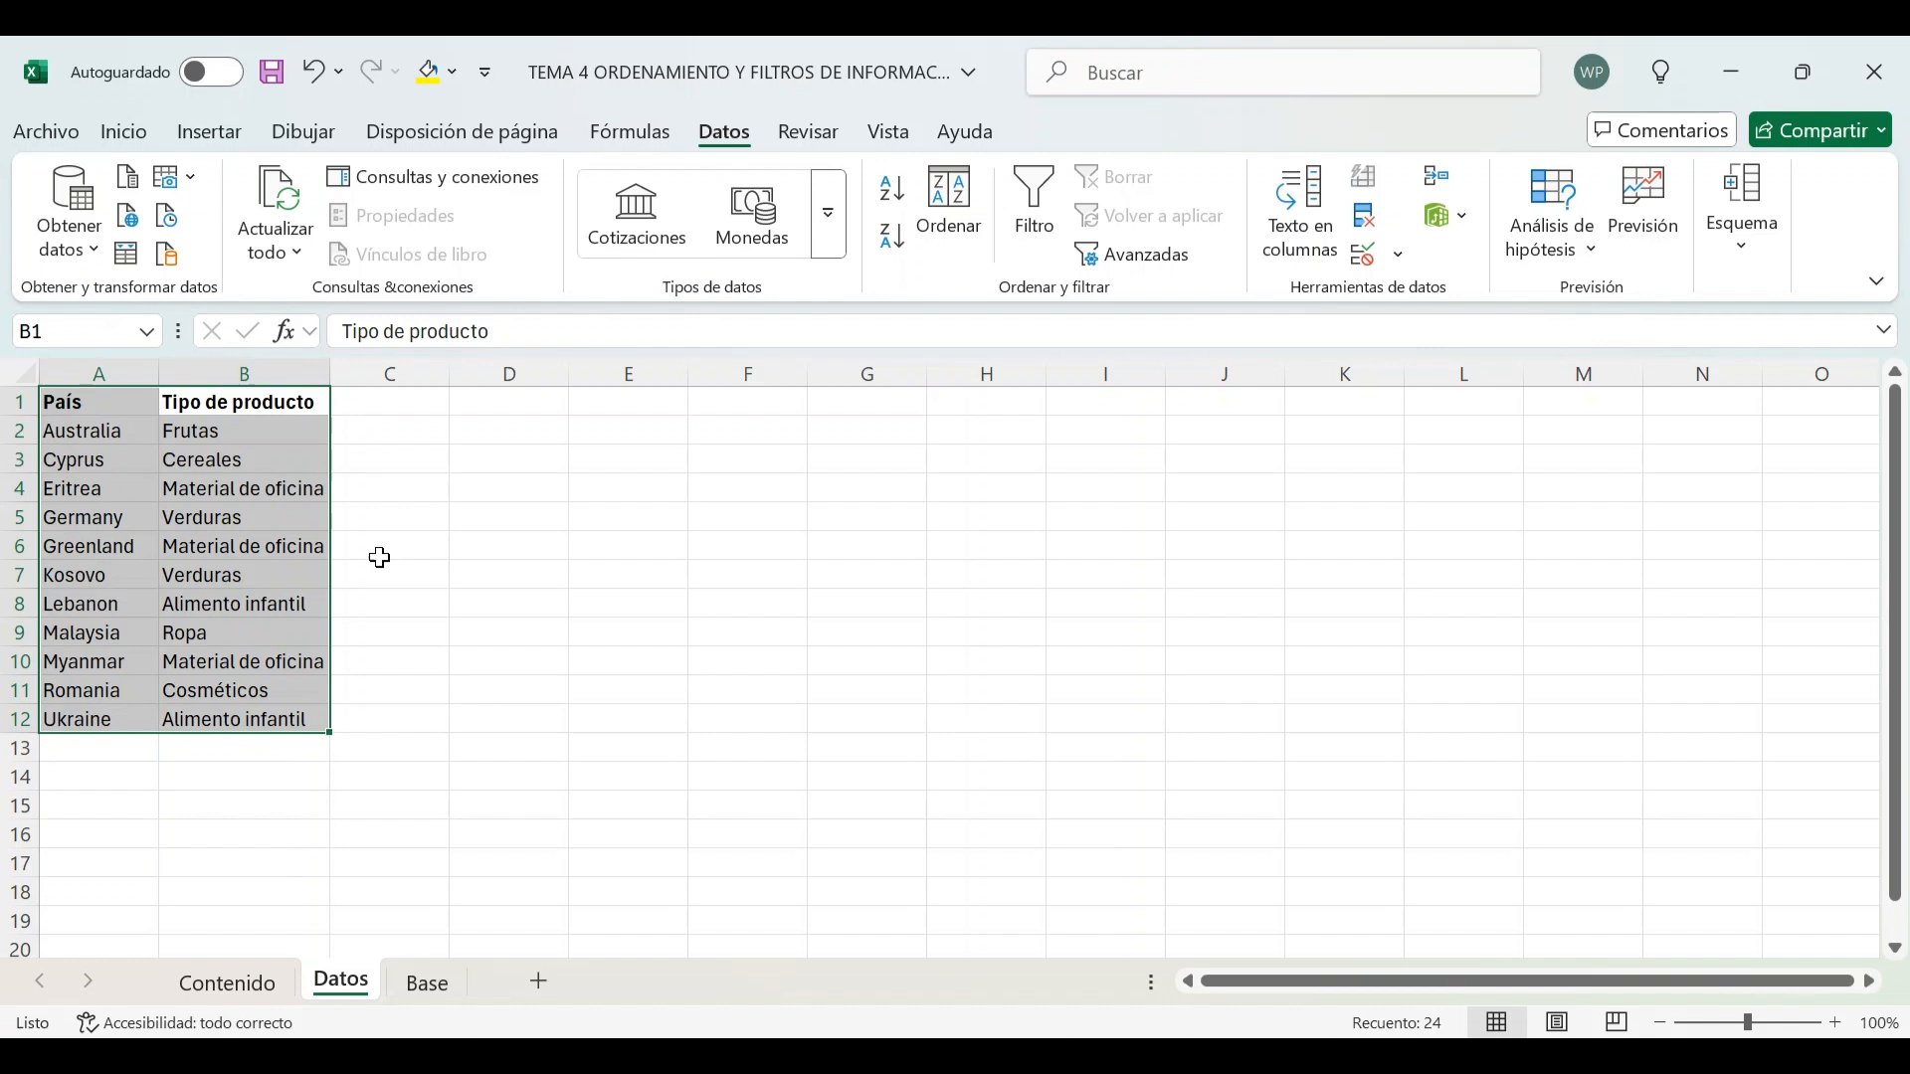
{"action": "left_click", "coordinate": [892, 205]}
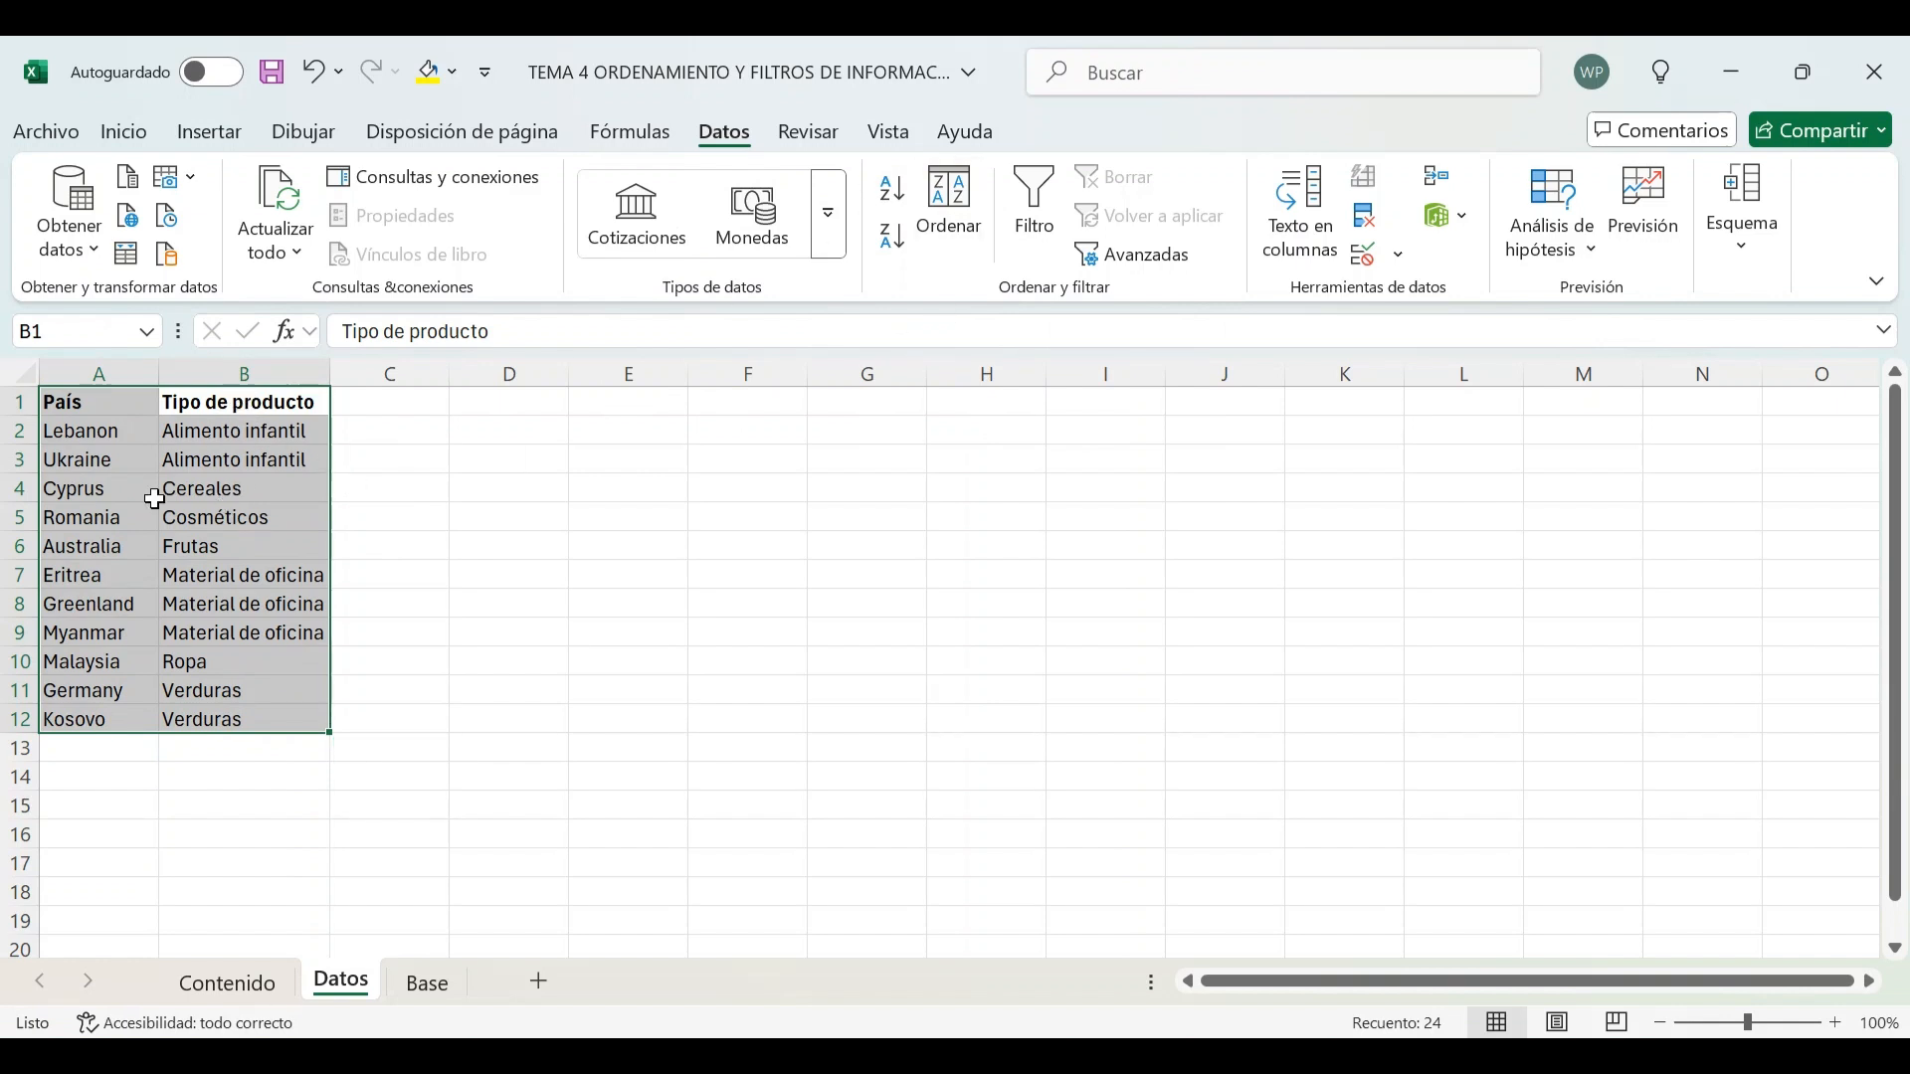
Select the table from the País header and sort it from A to Z by País
{"action": "left_click", "coordinate": [210, 409]}
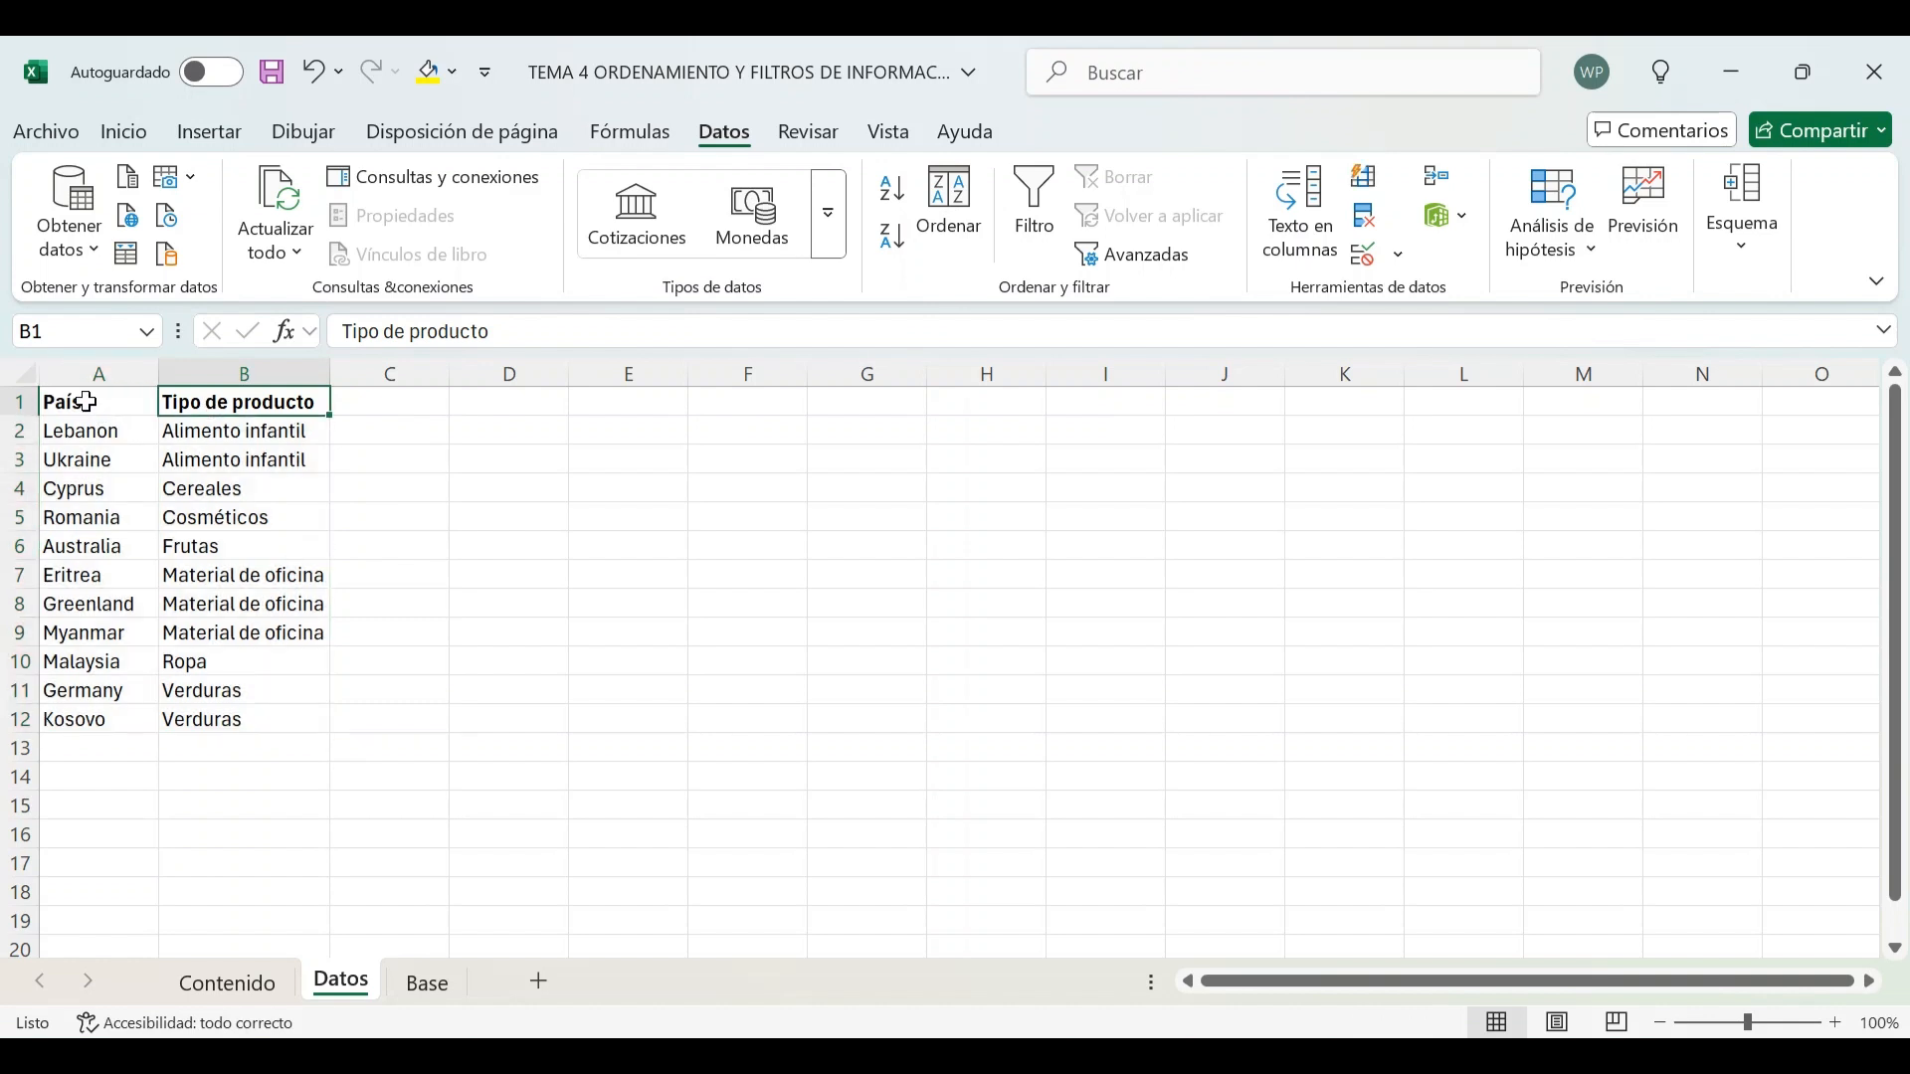
{"action": "left_click_drag", "start_coordinate": [81, 402], "coordinate": [246, 718]}
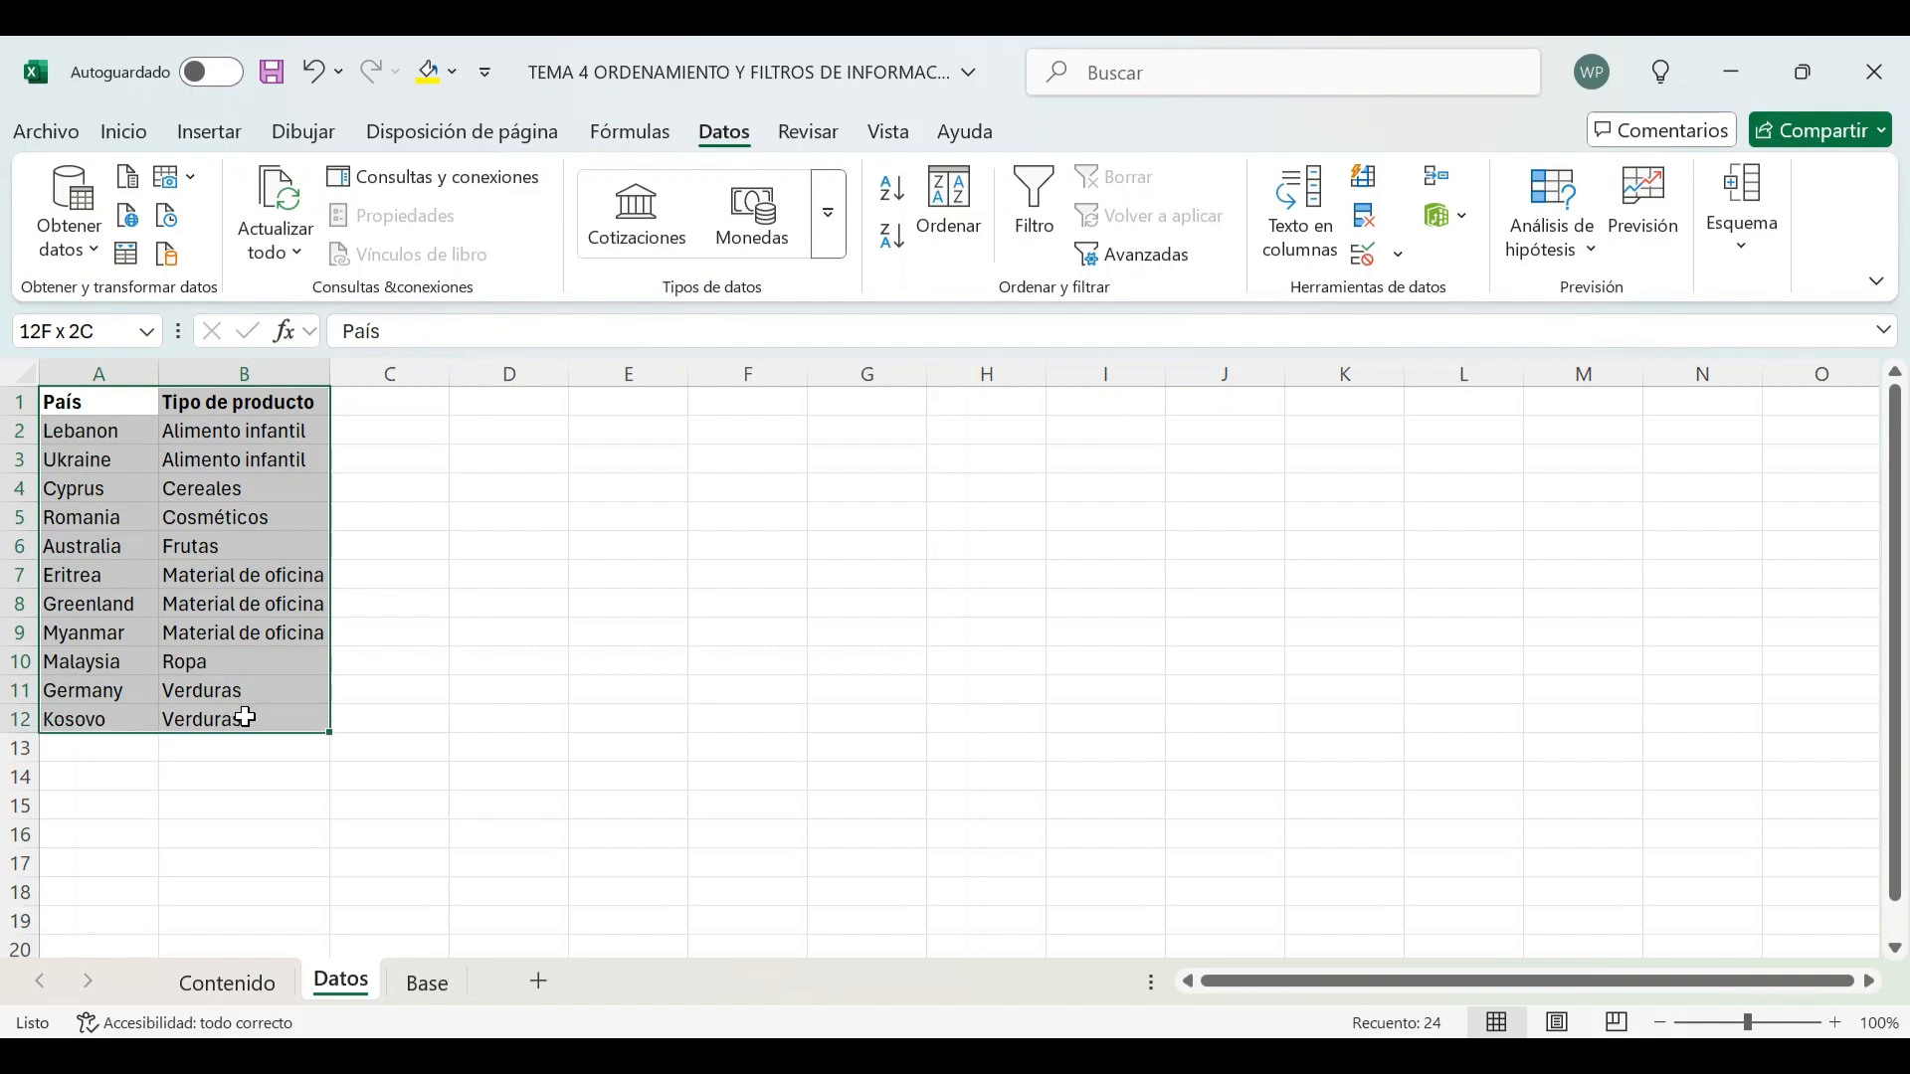
{"action": "left_click", "coordinate": [893, 189]}
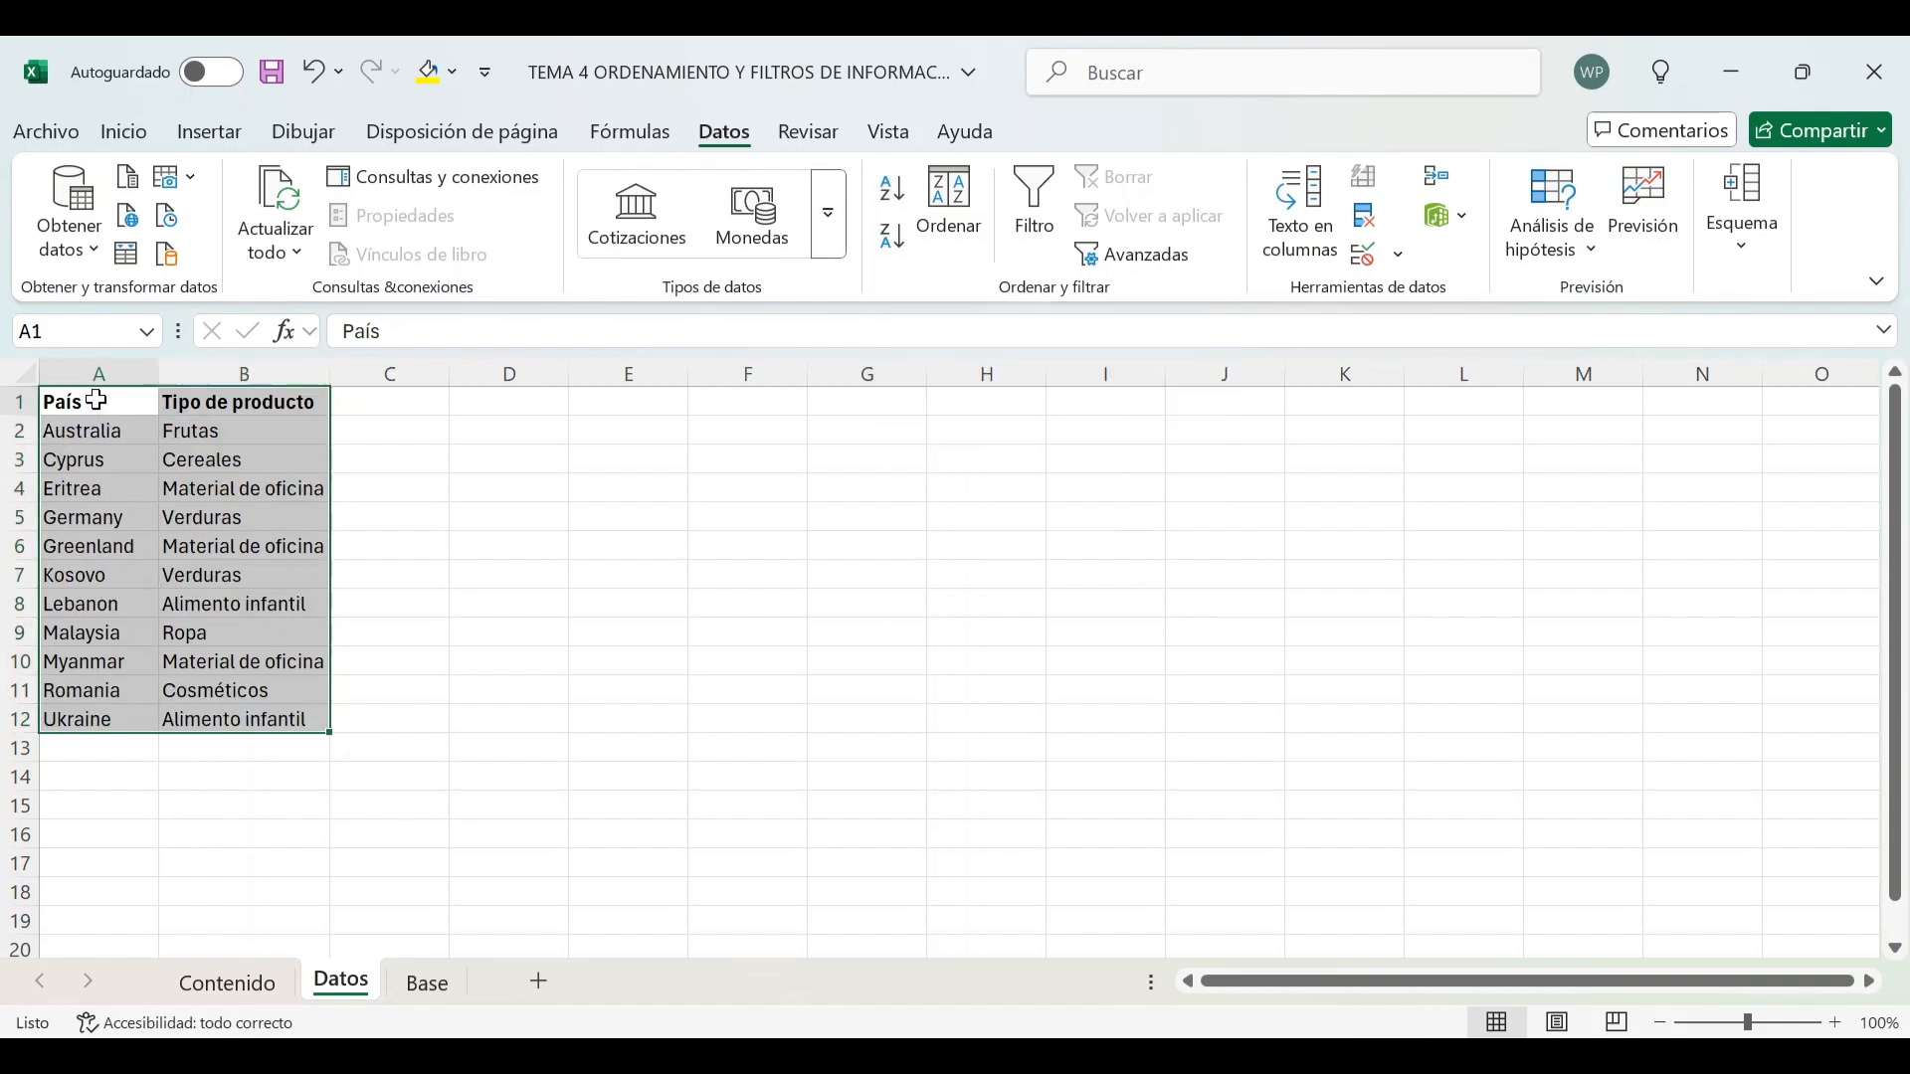
Select the table from the Tipo de producto header and sort it from A to Z by Tipo de producto
{"action": "left_click_drag", "start_coordinate": [94, 405], "coordinate": [98, 722]}
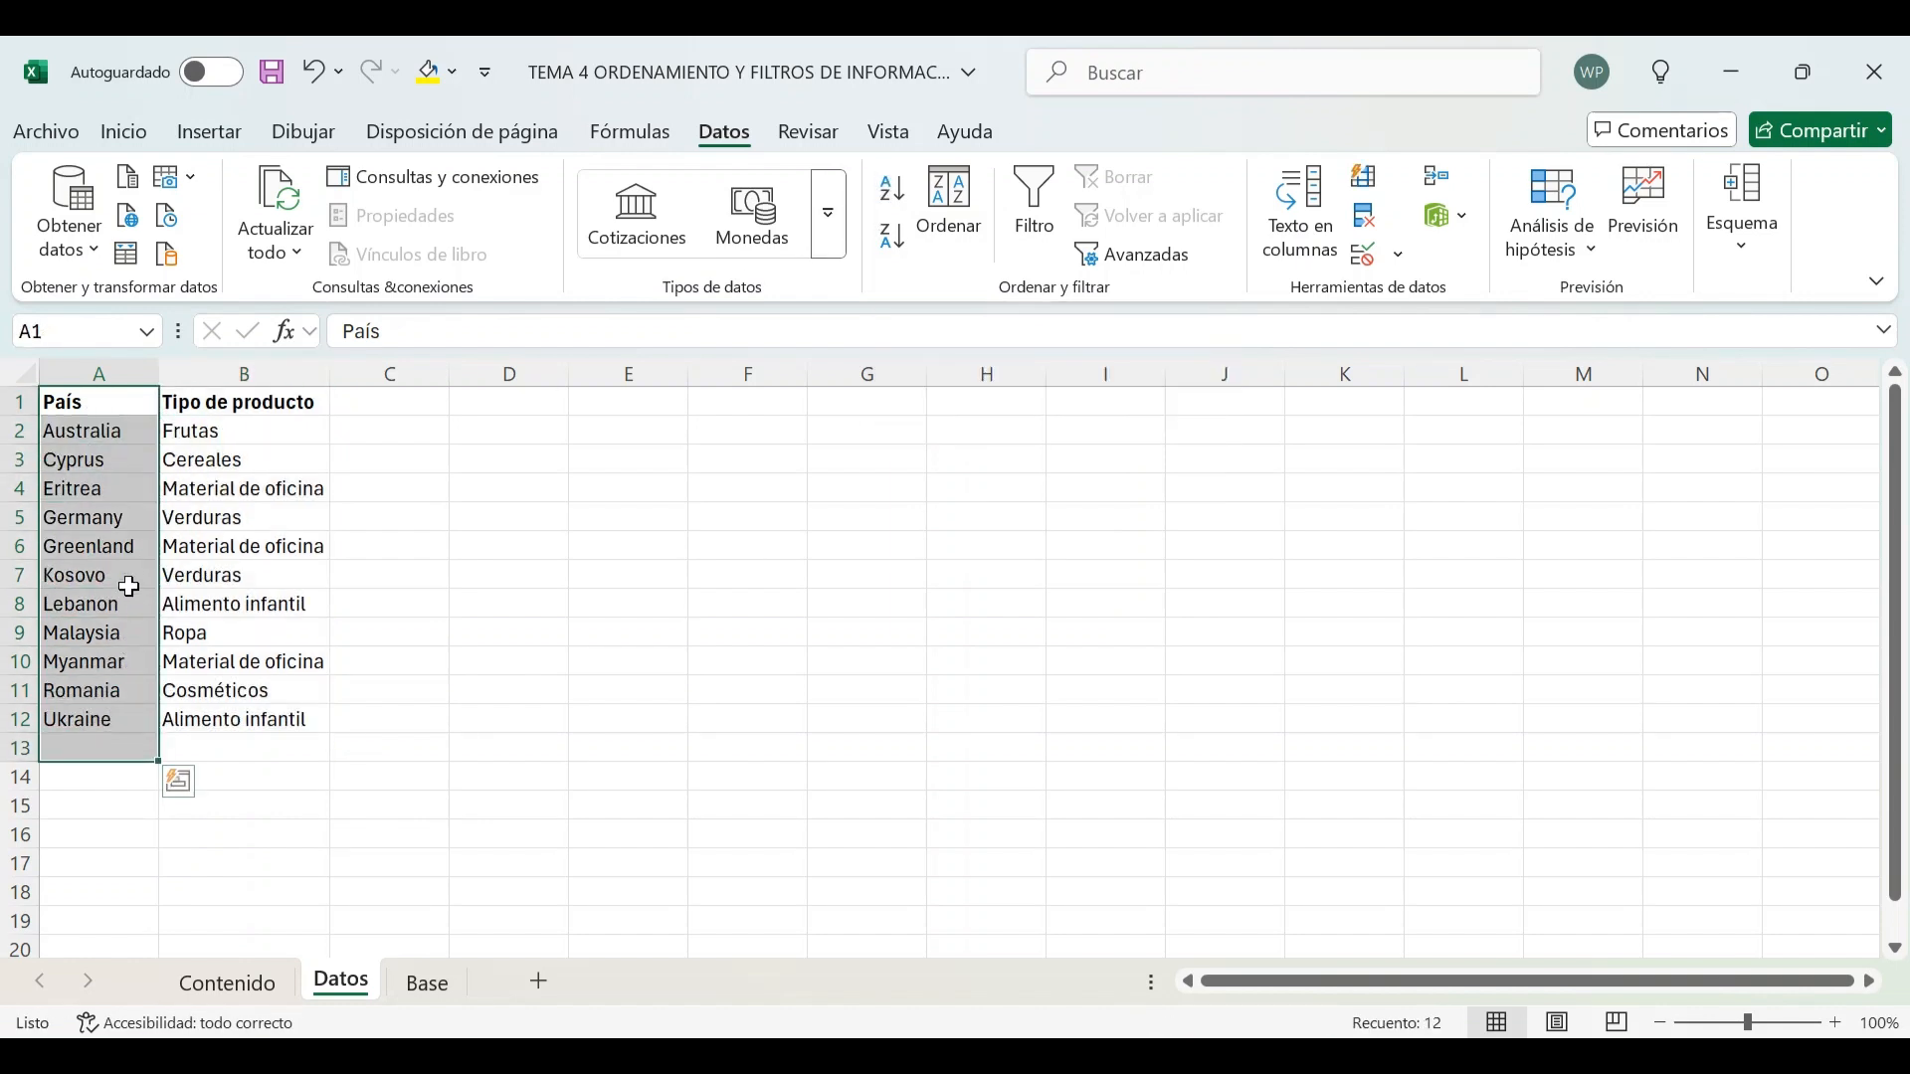
{"action": "left_click", "coordinate": [243, 394]}
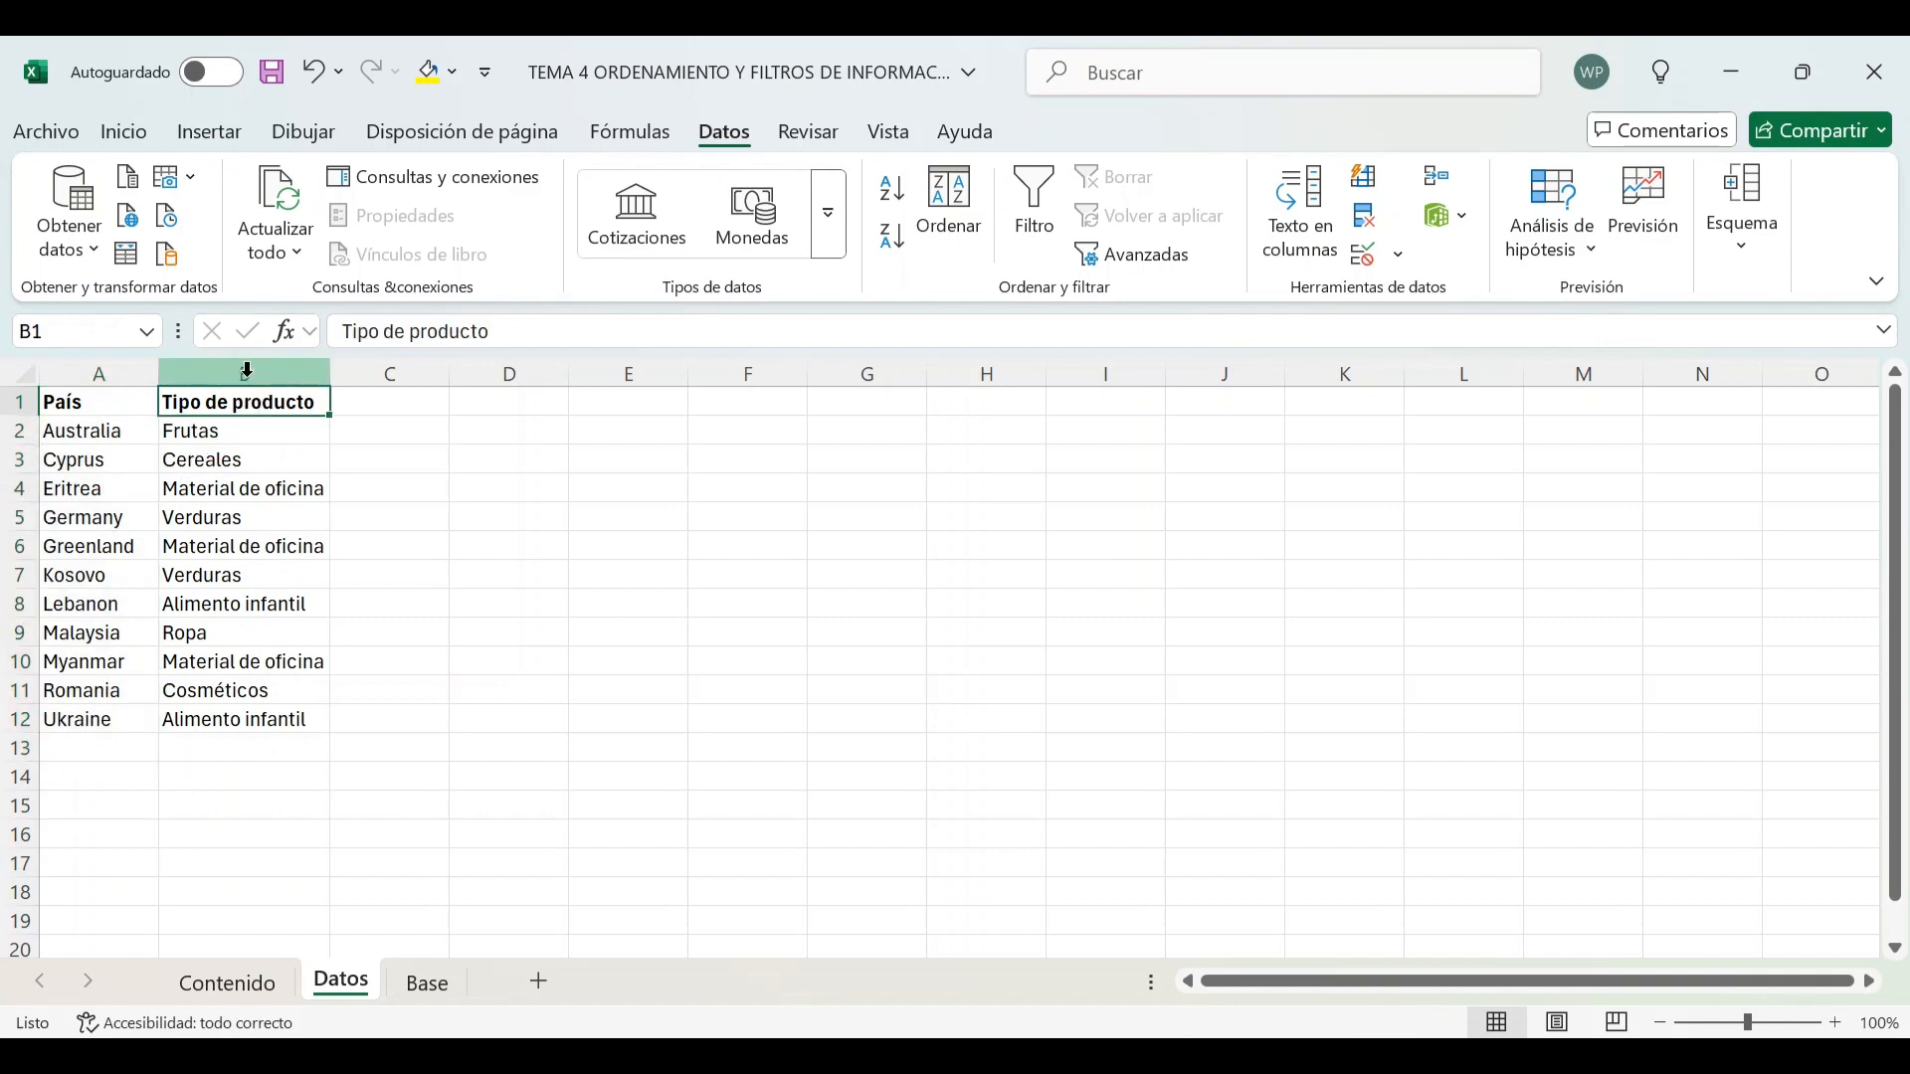
{"action": "left_click_drag", "start_coordinate": [266, 391], "coordinate": [111, 719]}
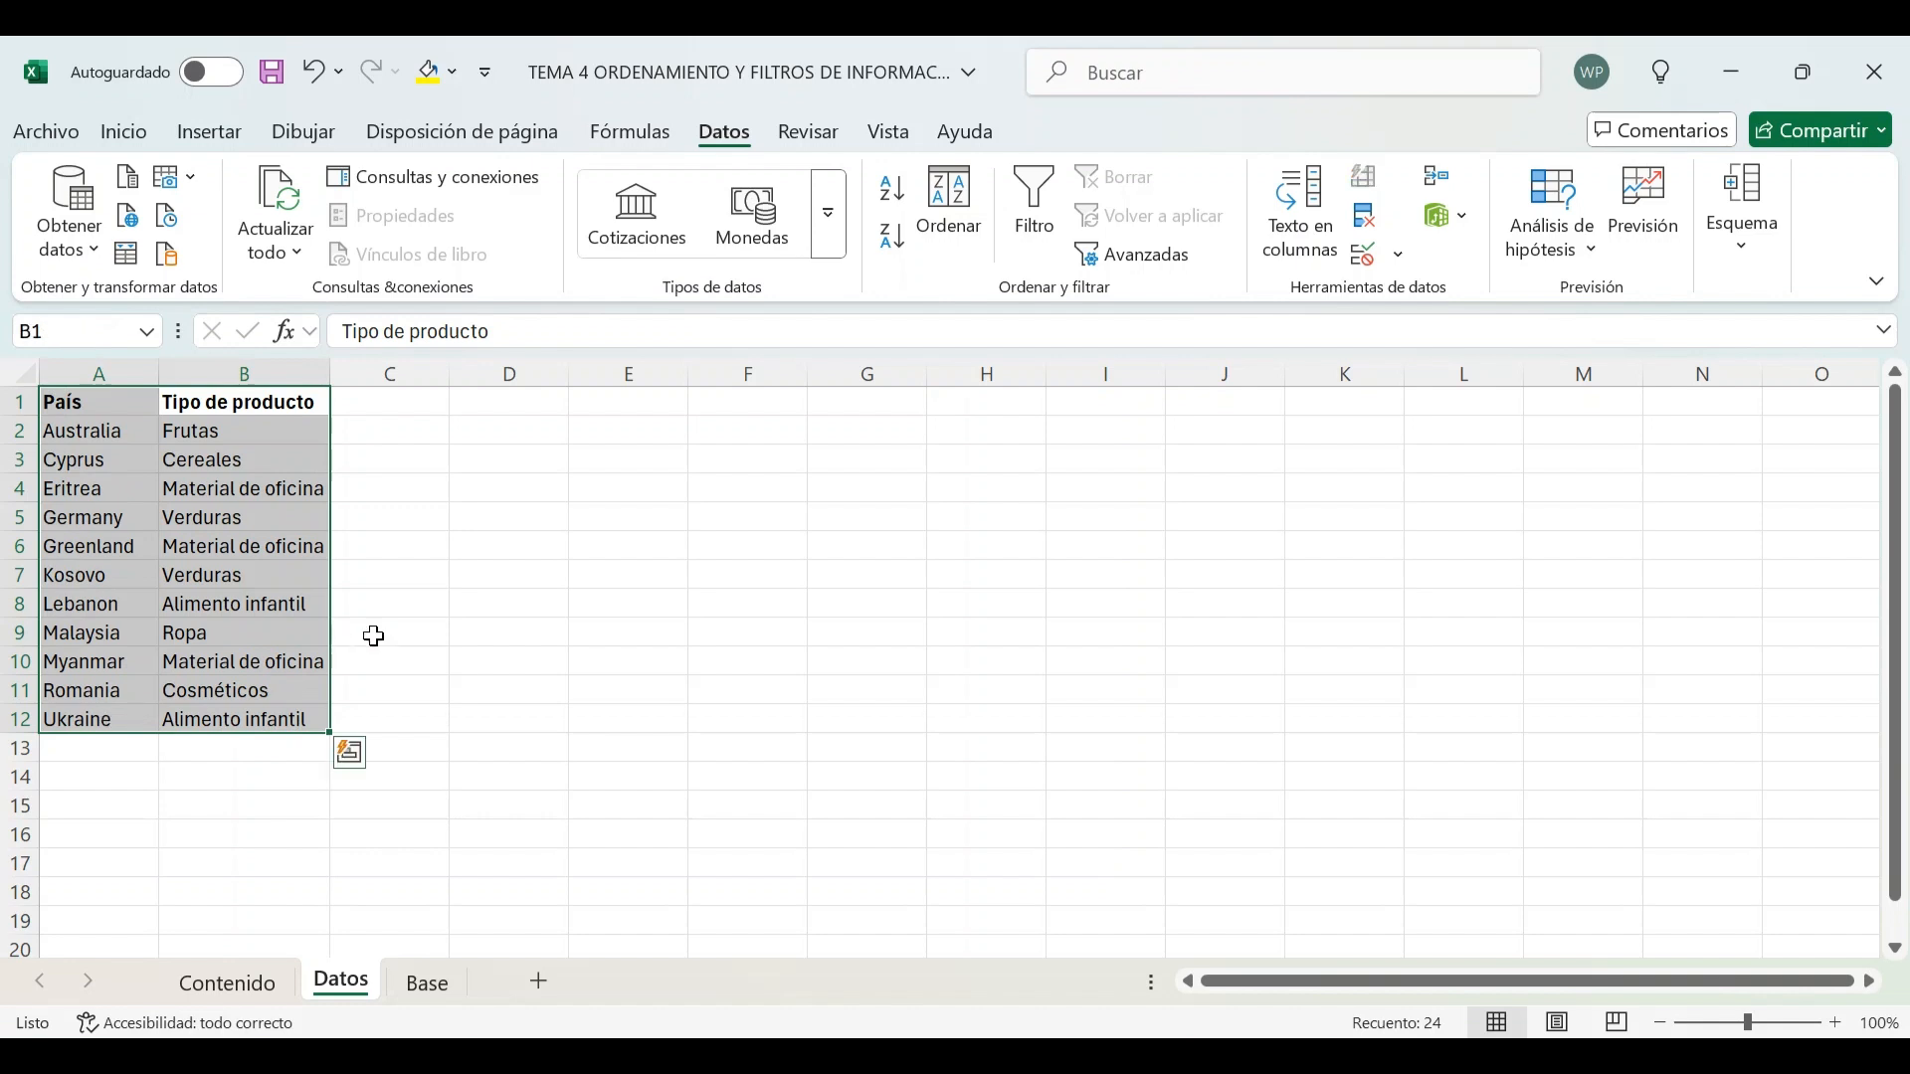
{"action": "left_click", "coordinate": [896, 210]}
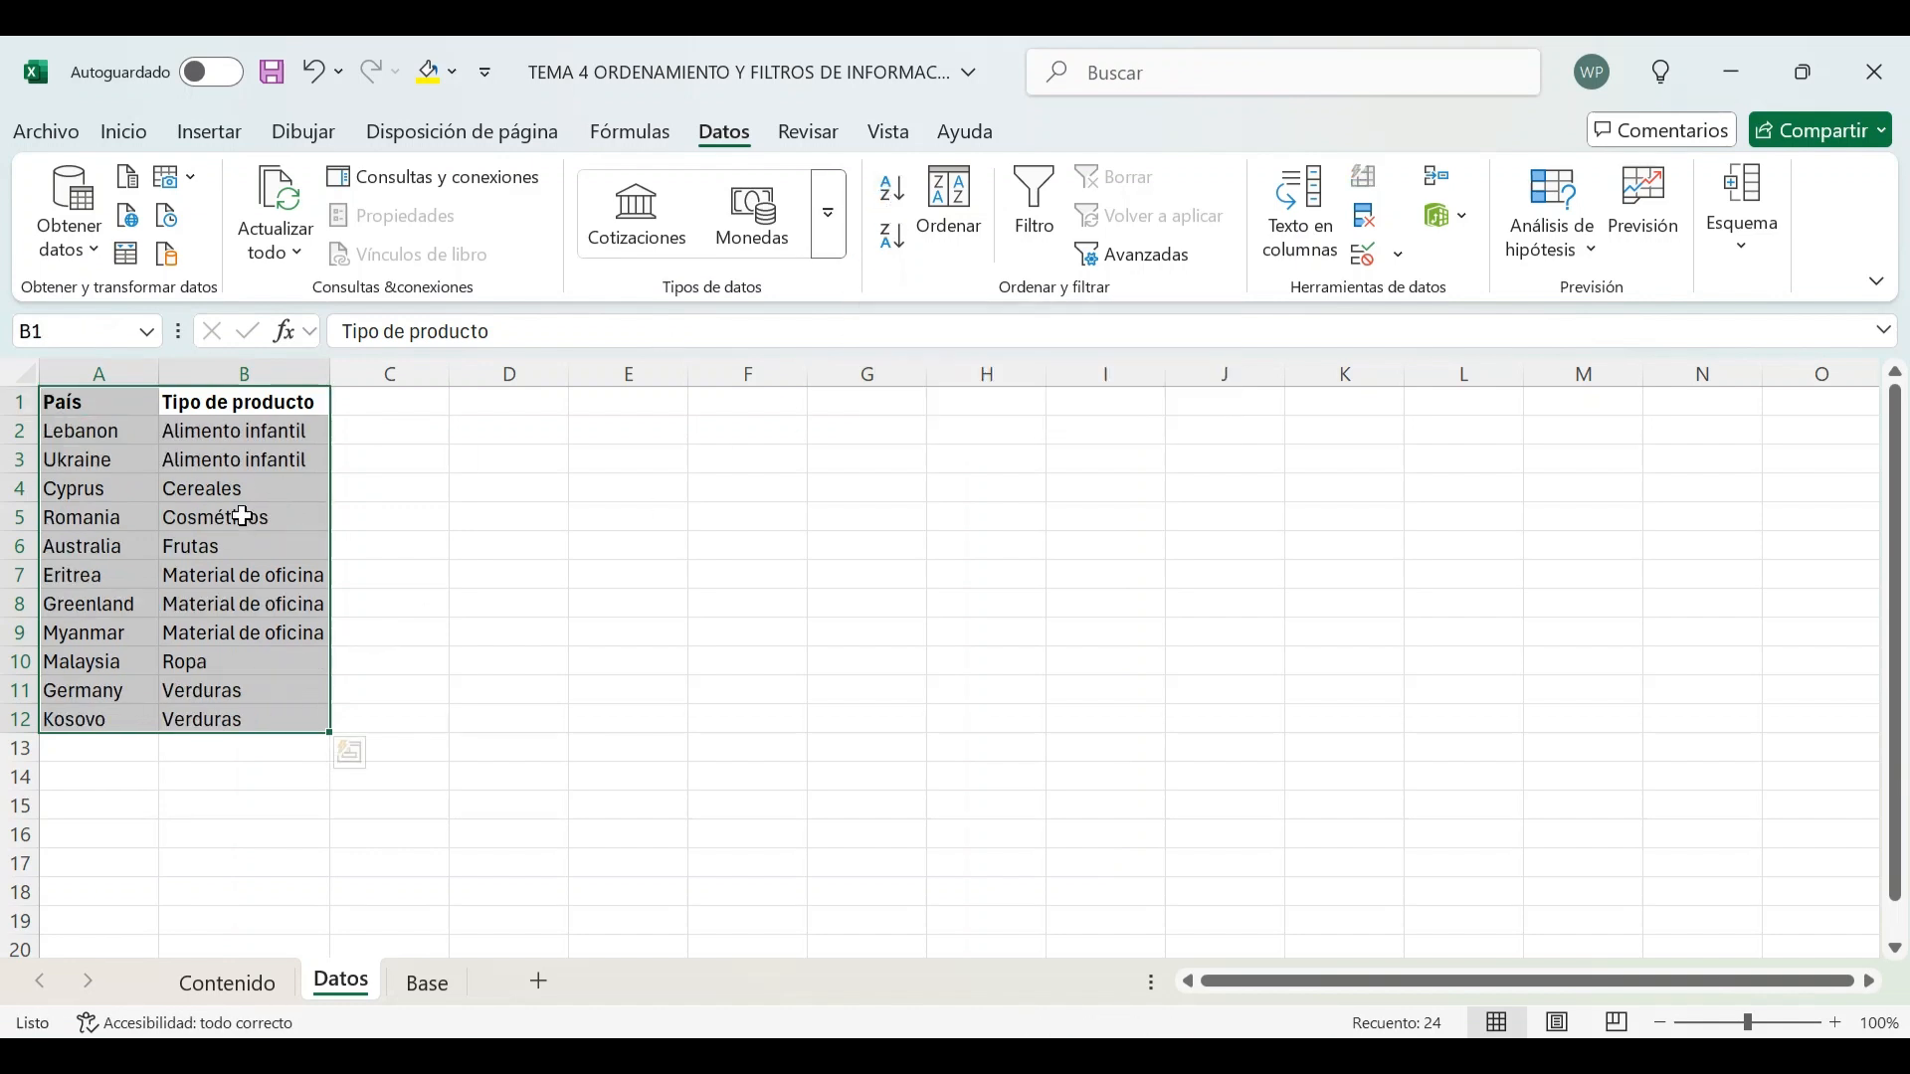
{"action": "left_click_drag", "start_coordinate": [256, 402], "coordinate": [244, 718]}
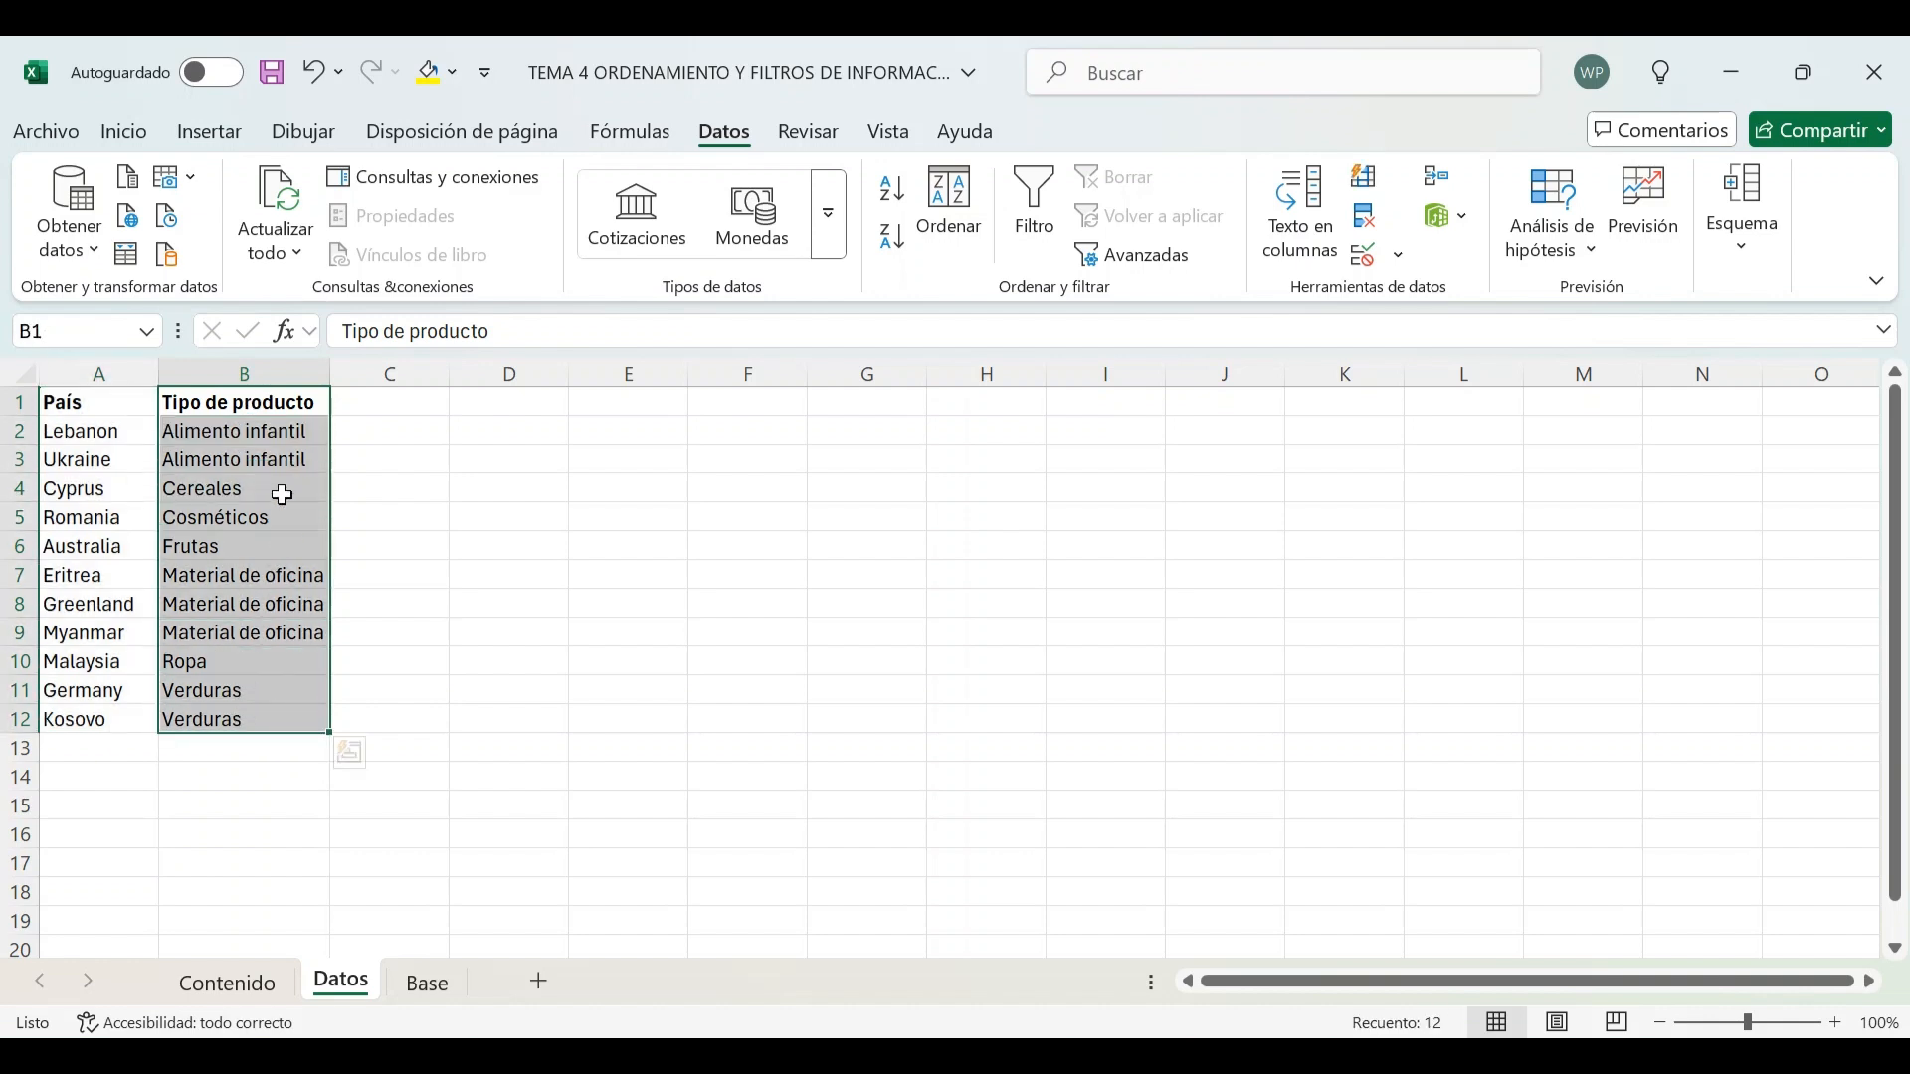
{"action": "left_click", "coordinate": [272, 399]}
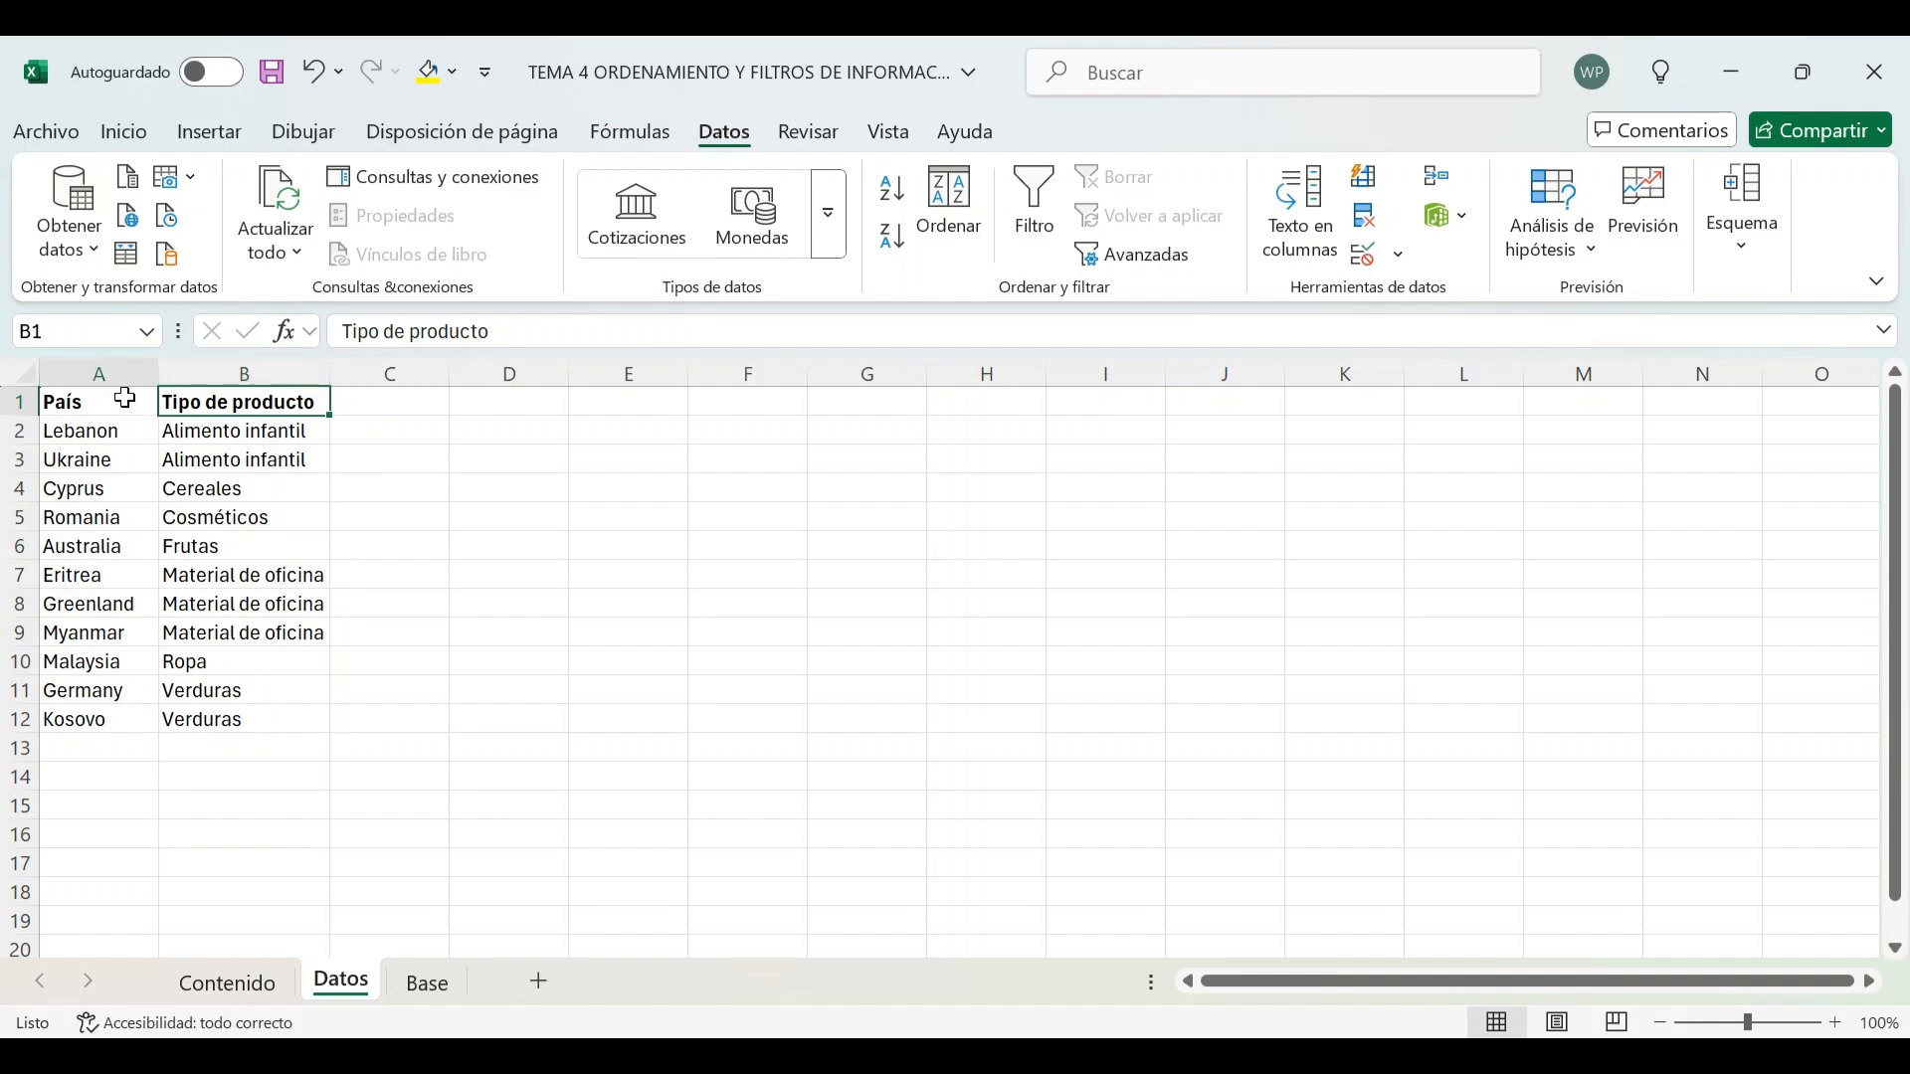
{"action": "left_click_drag", "start_coordinate": [120, 398], "coordinate": [249, 721]}
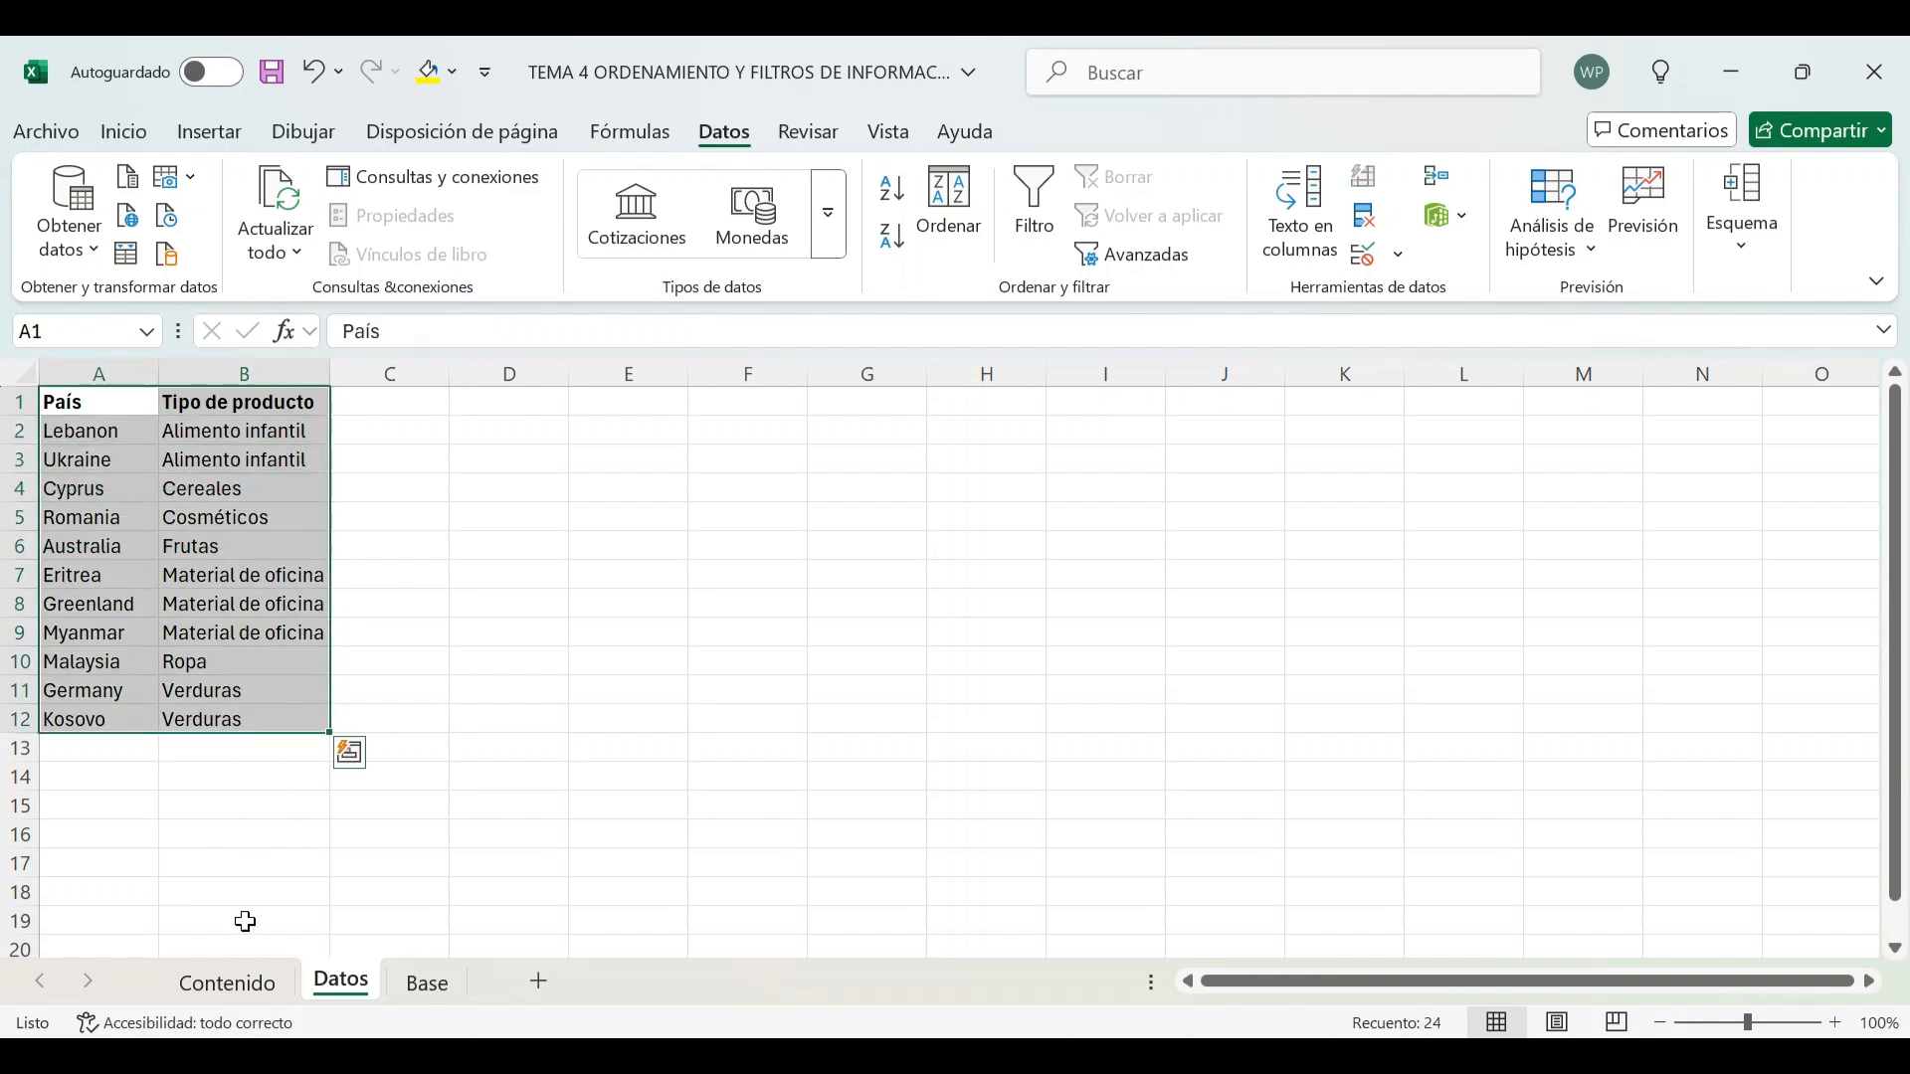
On the Contenido sheet, mark Ordenar de A a Z and Ordenar de Z a A as reviewed by entering 1 under Revisado
{"action": "left_click", "coordinate": [237, 983]}
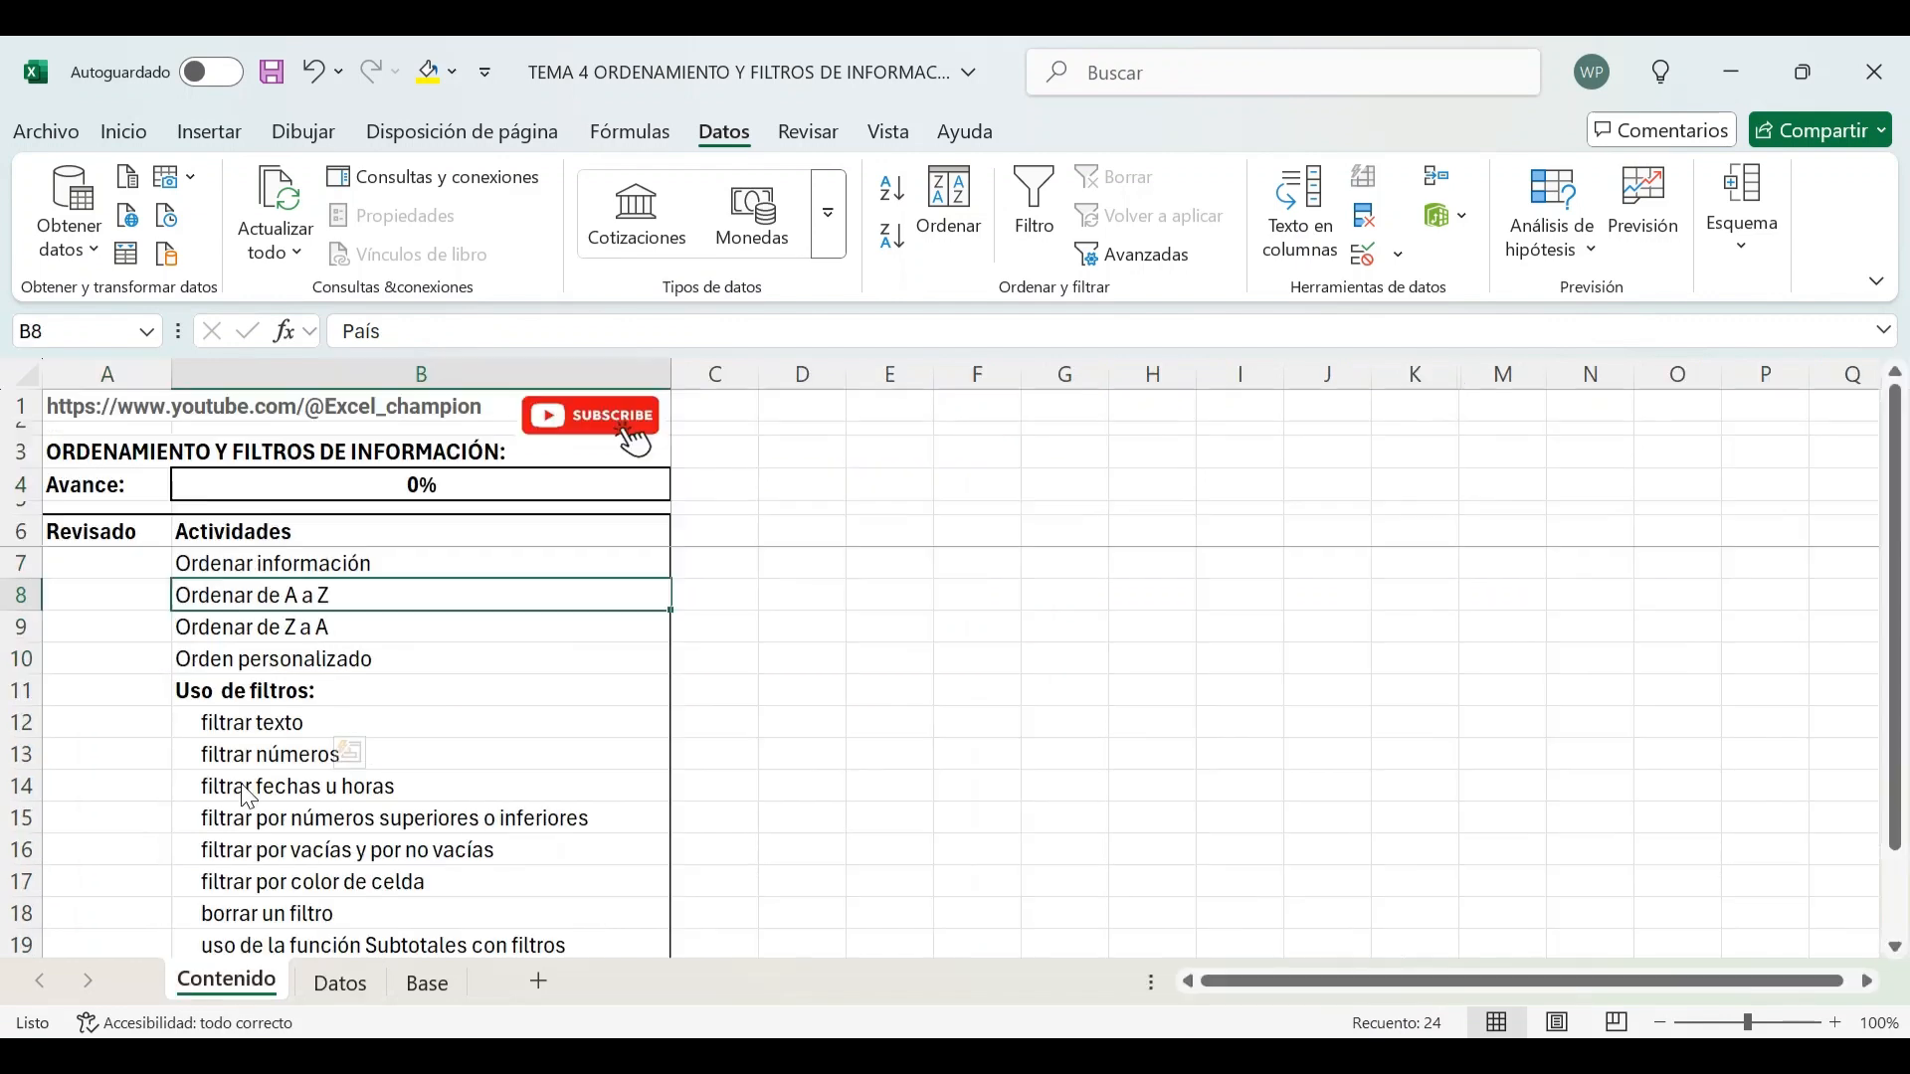
{"action": "left_click", "coordinate": [130, 605]}
{"action": "type", "text": "1"}
{"action": "key", "text": "Return"}
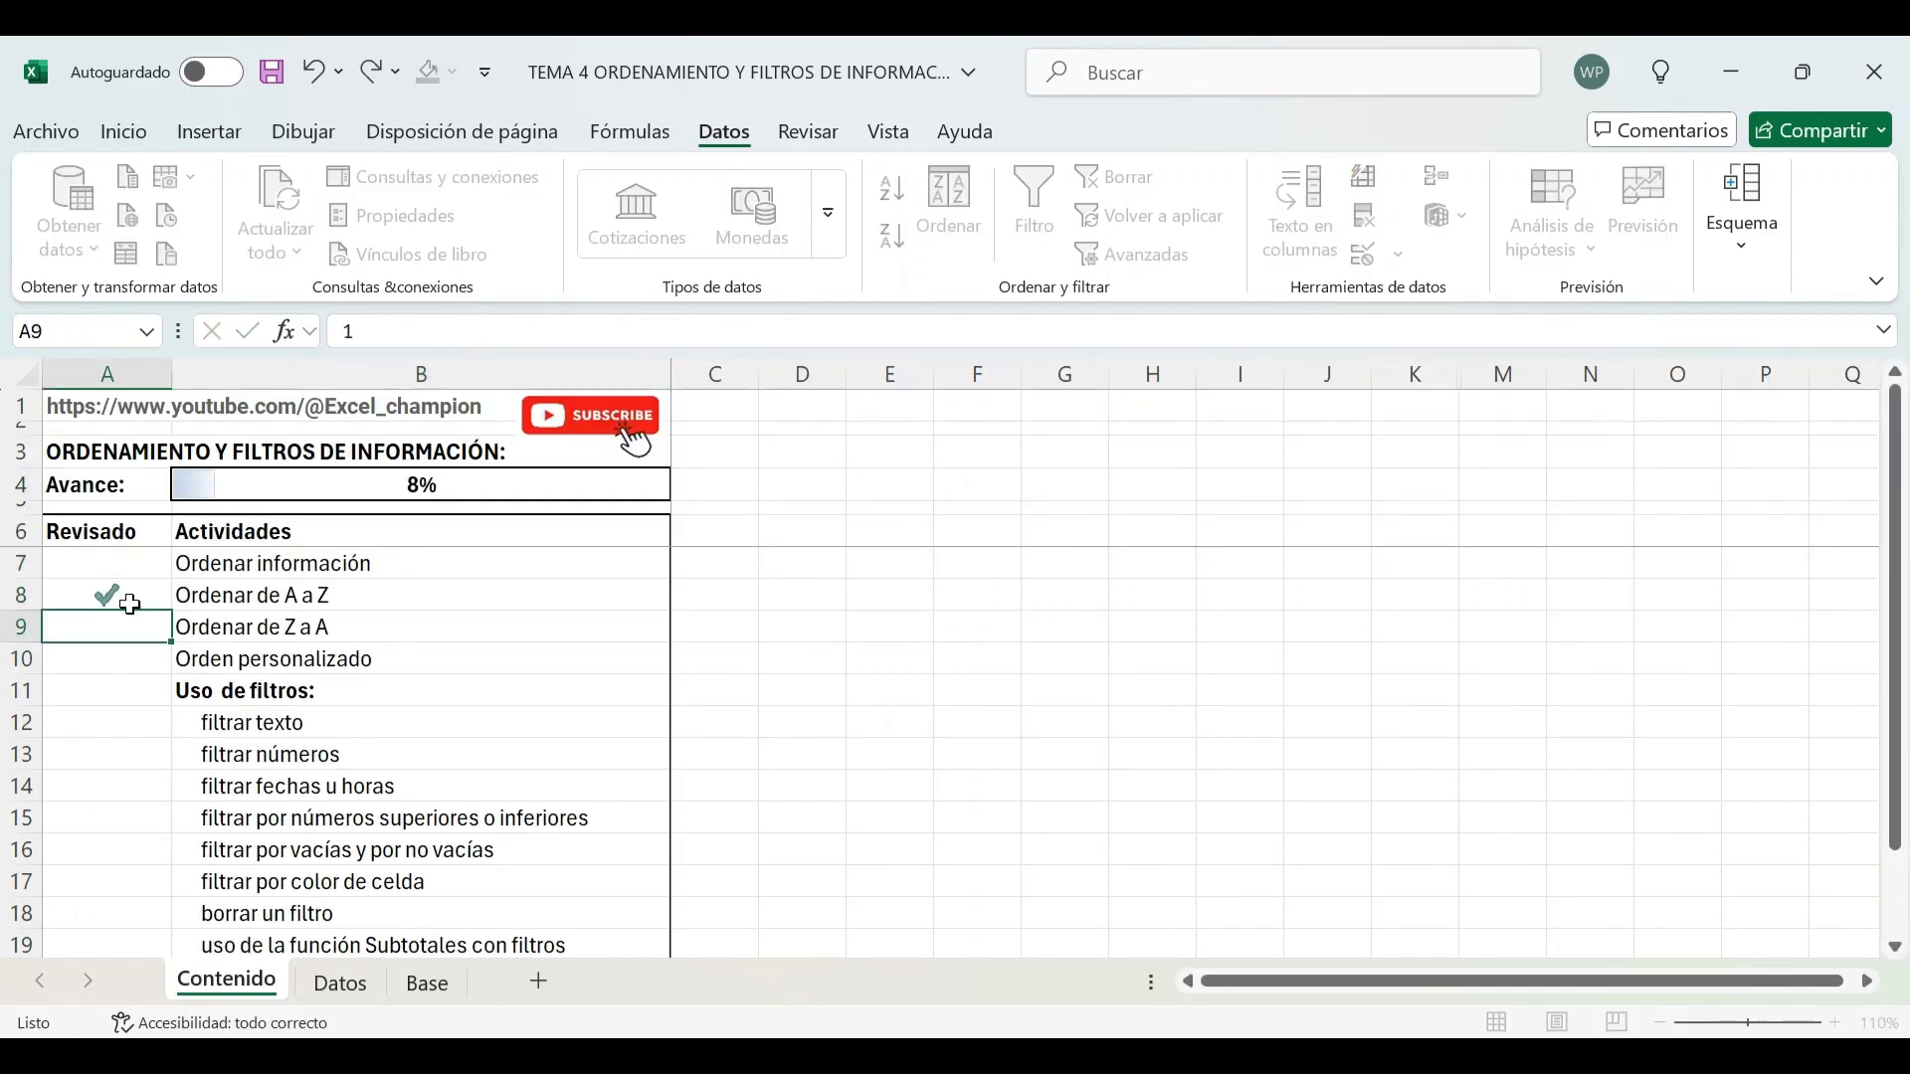
{"action": "type", "text": "1"}
{"action": "key", "text": "Return"}
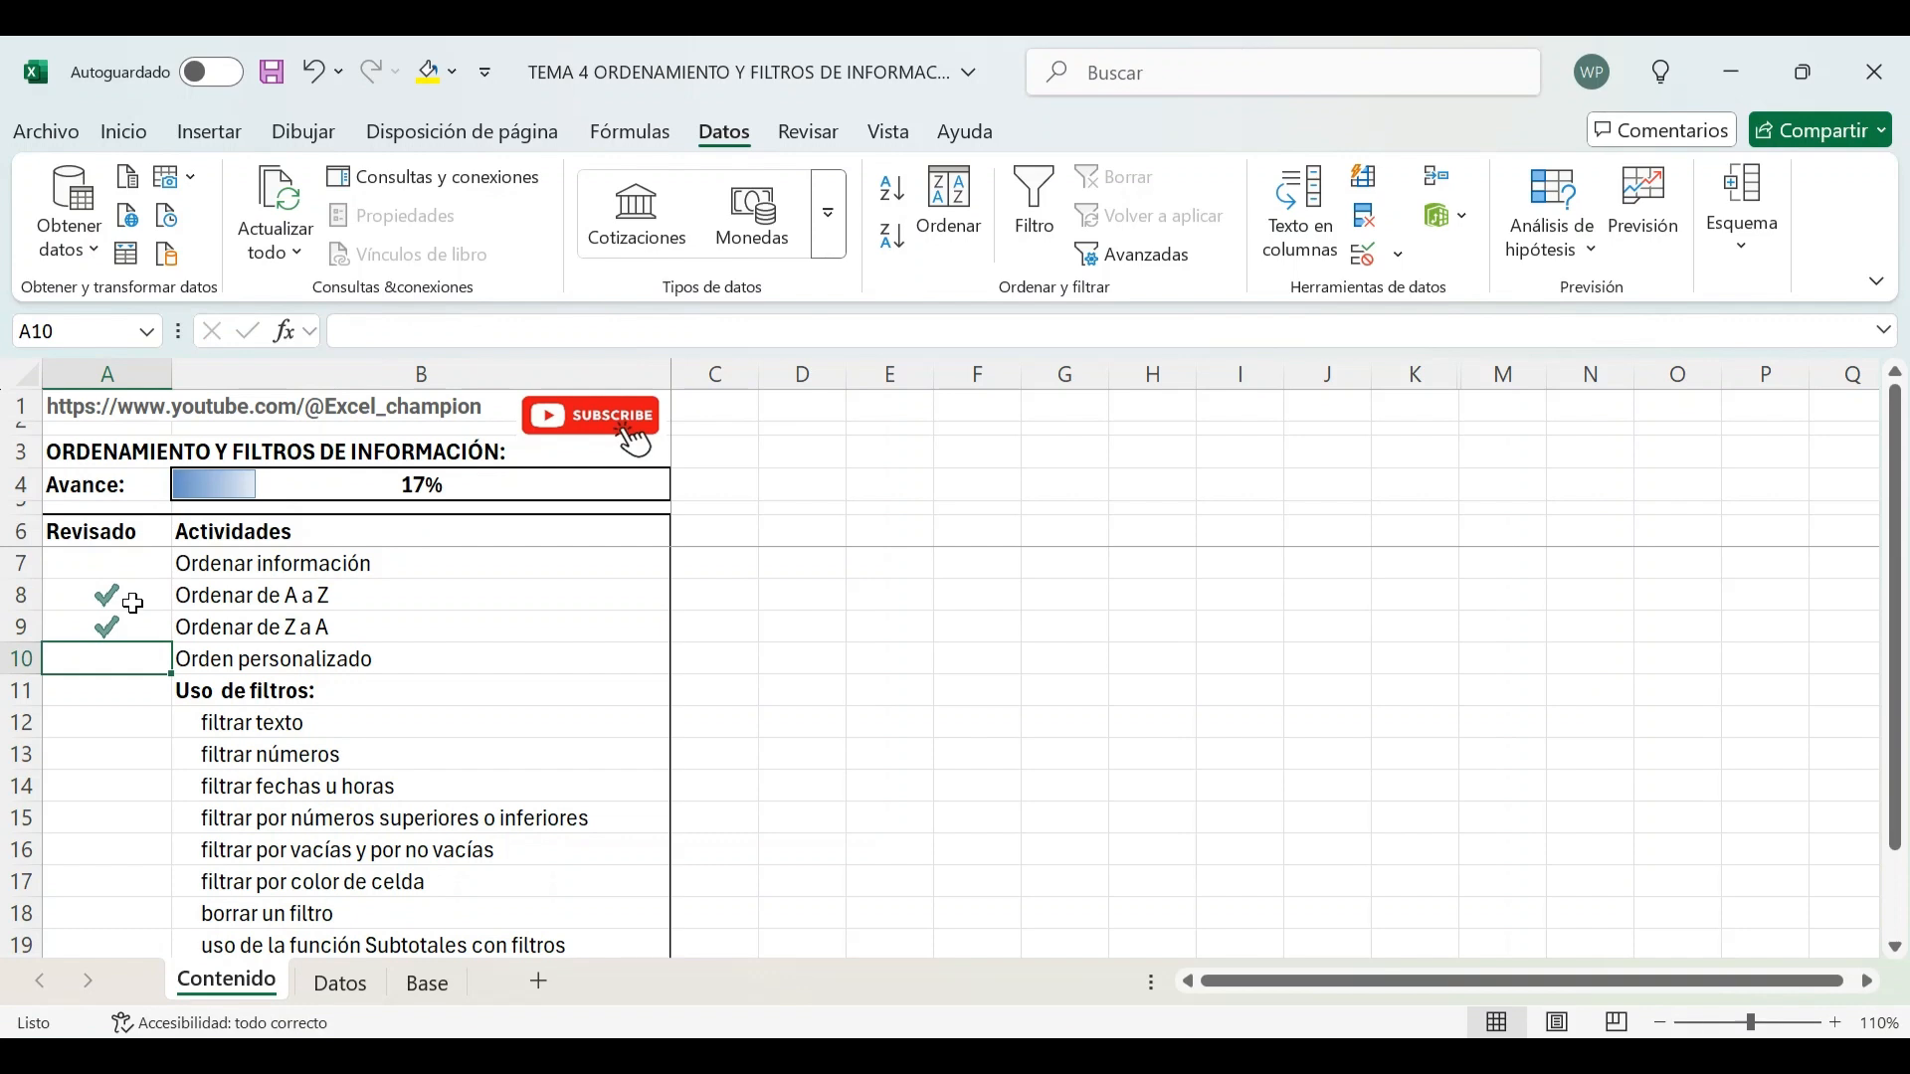
On the Base sheet, select the whole data range A1:N1001 and sort it by País from Z to A with the Sort dialog
{"action": "left_click", "coordinate": [423, 988]}
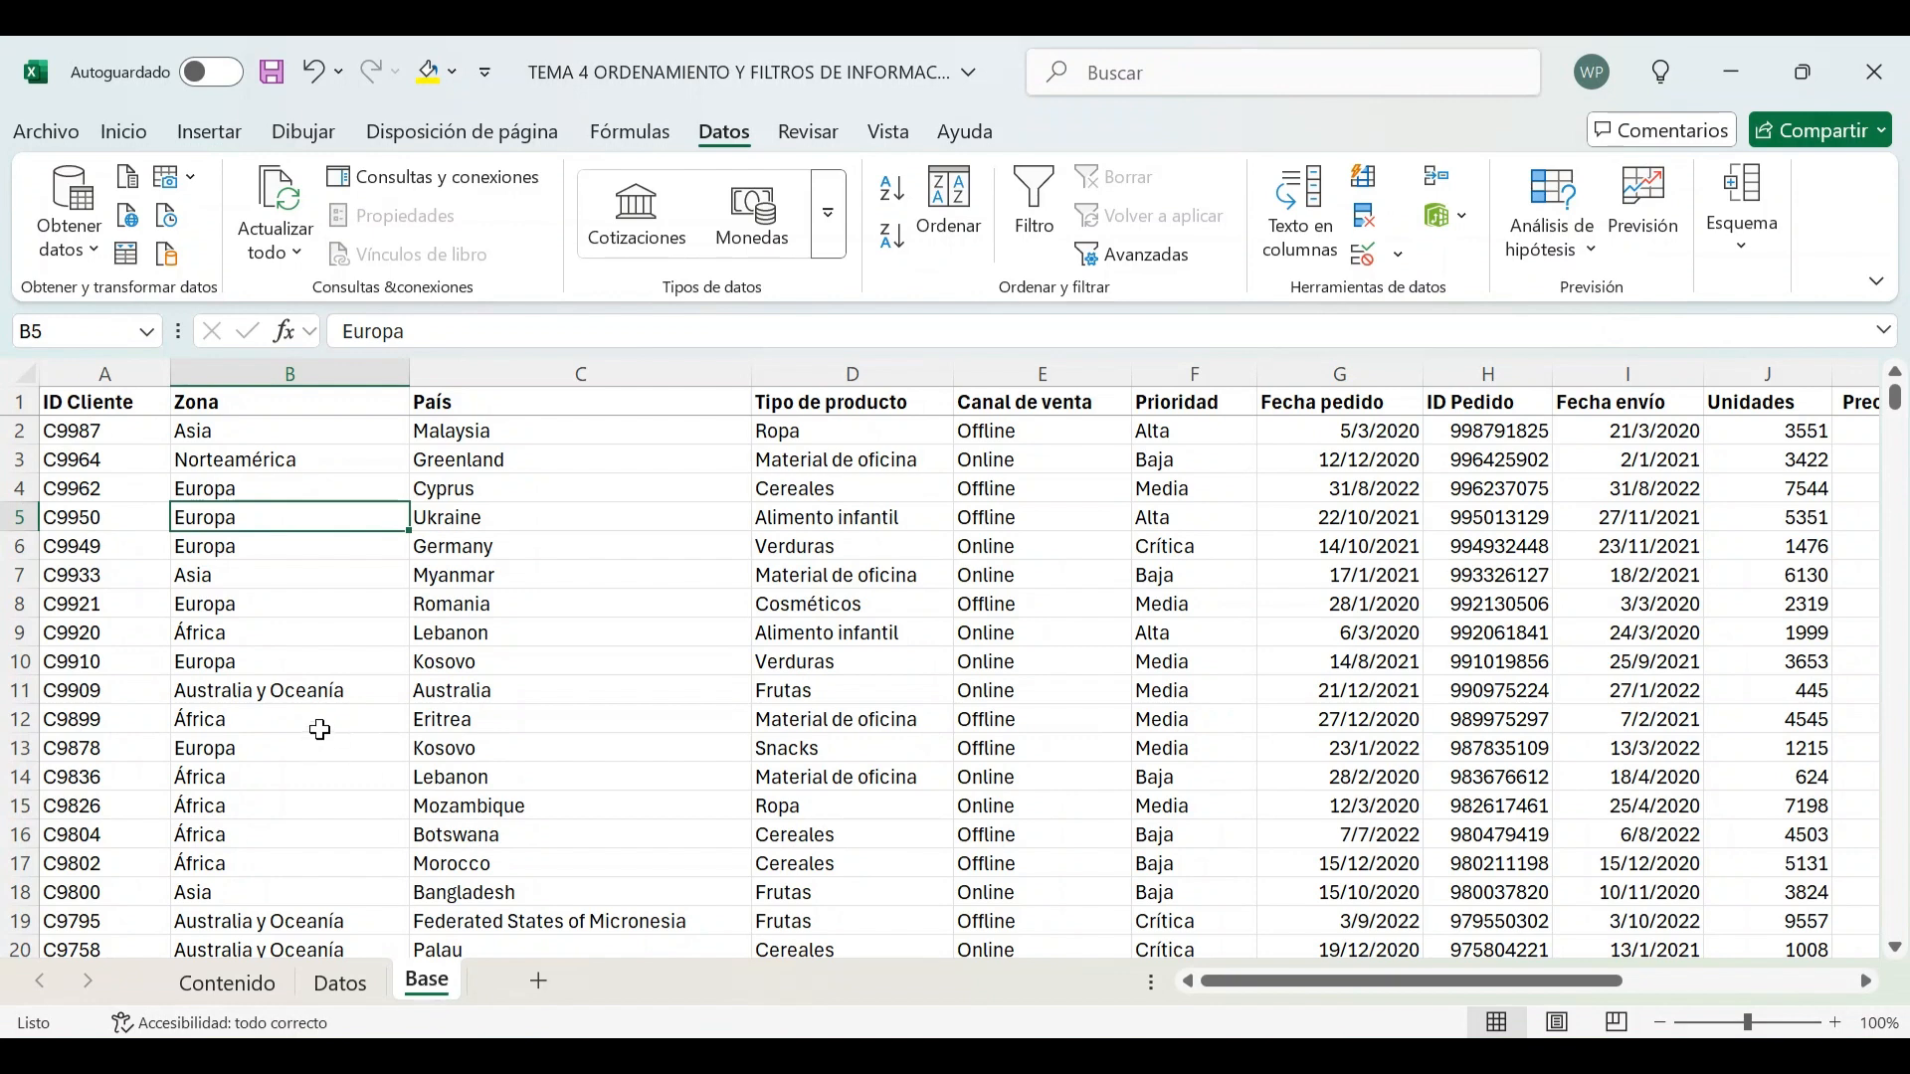
{"action": "left_click", "coordinate": [107, 406]}
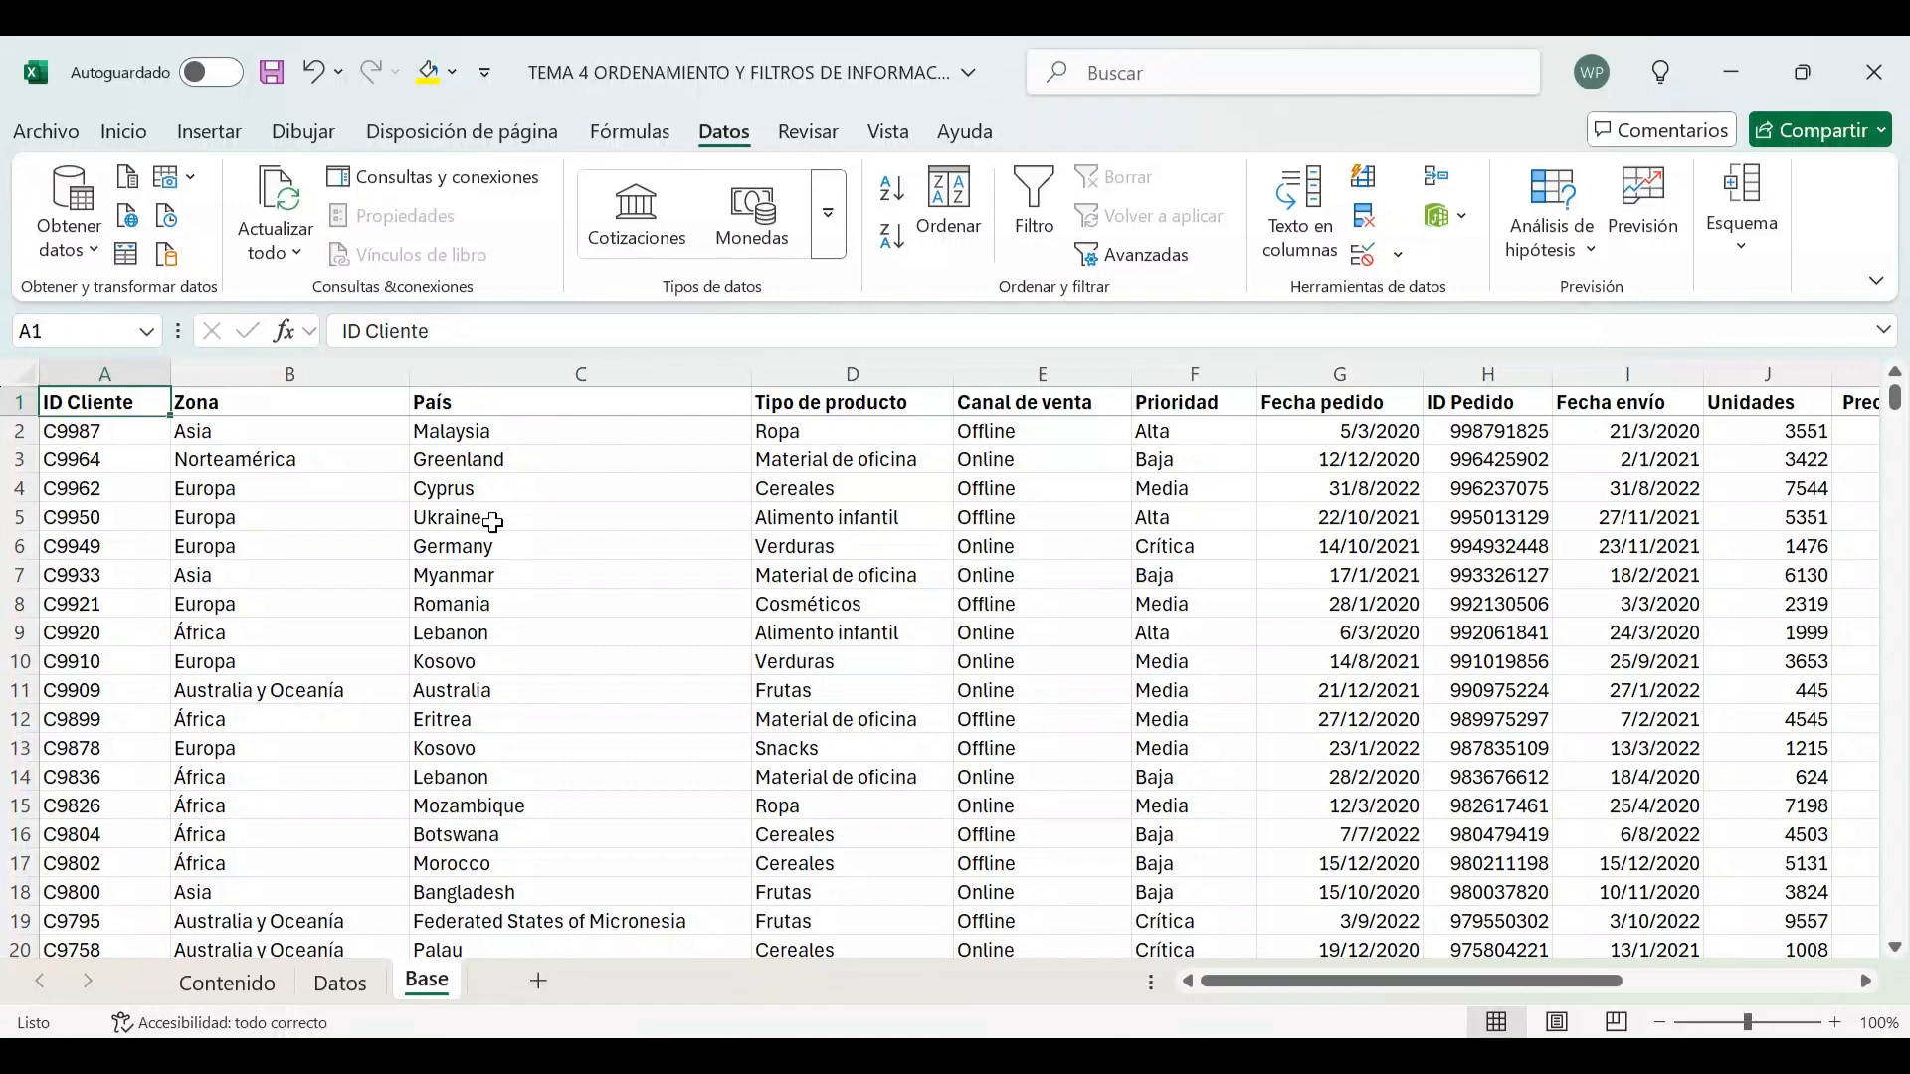
{"action": "key", "text": "shift+Right"}
{"action": "key", "text": "shift+Right"}
{"action": "key", "text": "shift+Right"}
{"action": "key", "text": "shift+Right"}
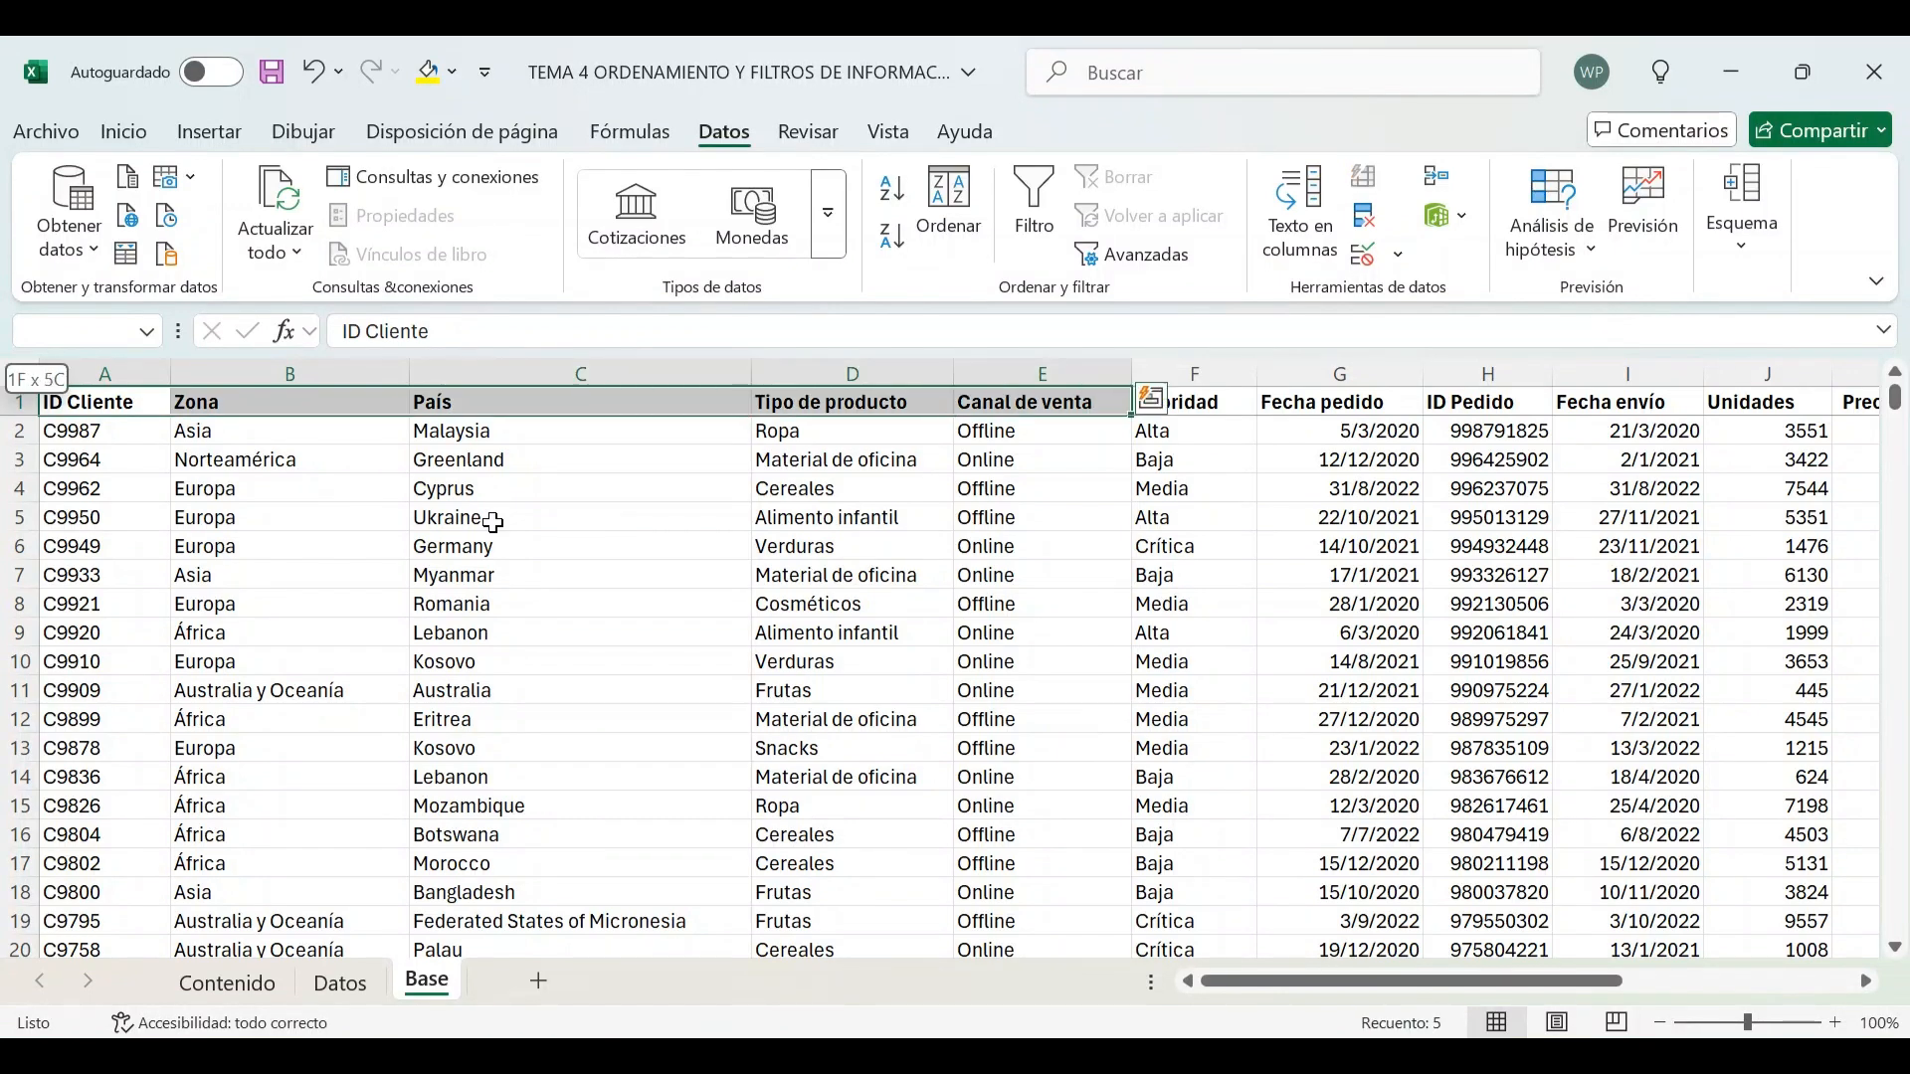
{"action": "key", "text": "shift+Right"}
{"action": "key", "text": "shift+Right"}
{"action": "key", "text": "shift+Right"}
{"action": "key", "text": "shift+Right"}
{"action": "key", "text": "shift+Right"}
{"action": "key", "text": "shift+Right"}
{"action": "key", "text": "shift+Right"}
{"action": "key", "text": "shift+Right"}
{"action": "key", "text": "shift+Right"}
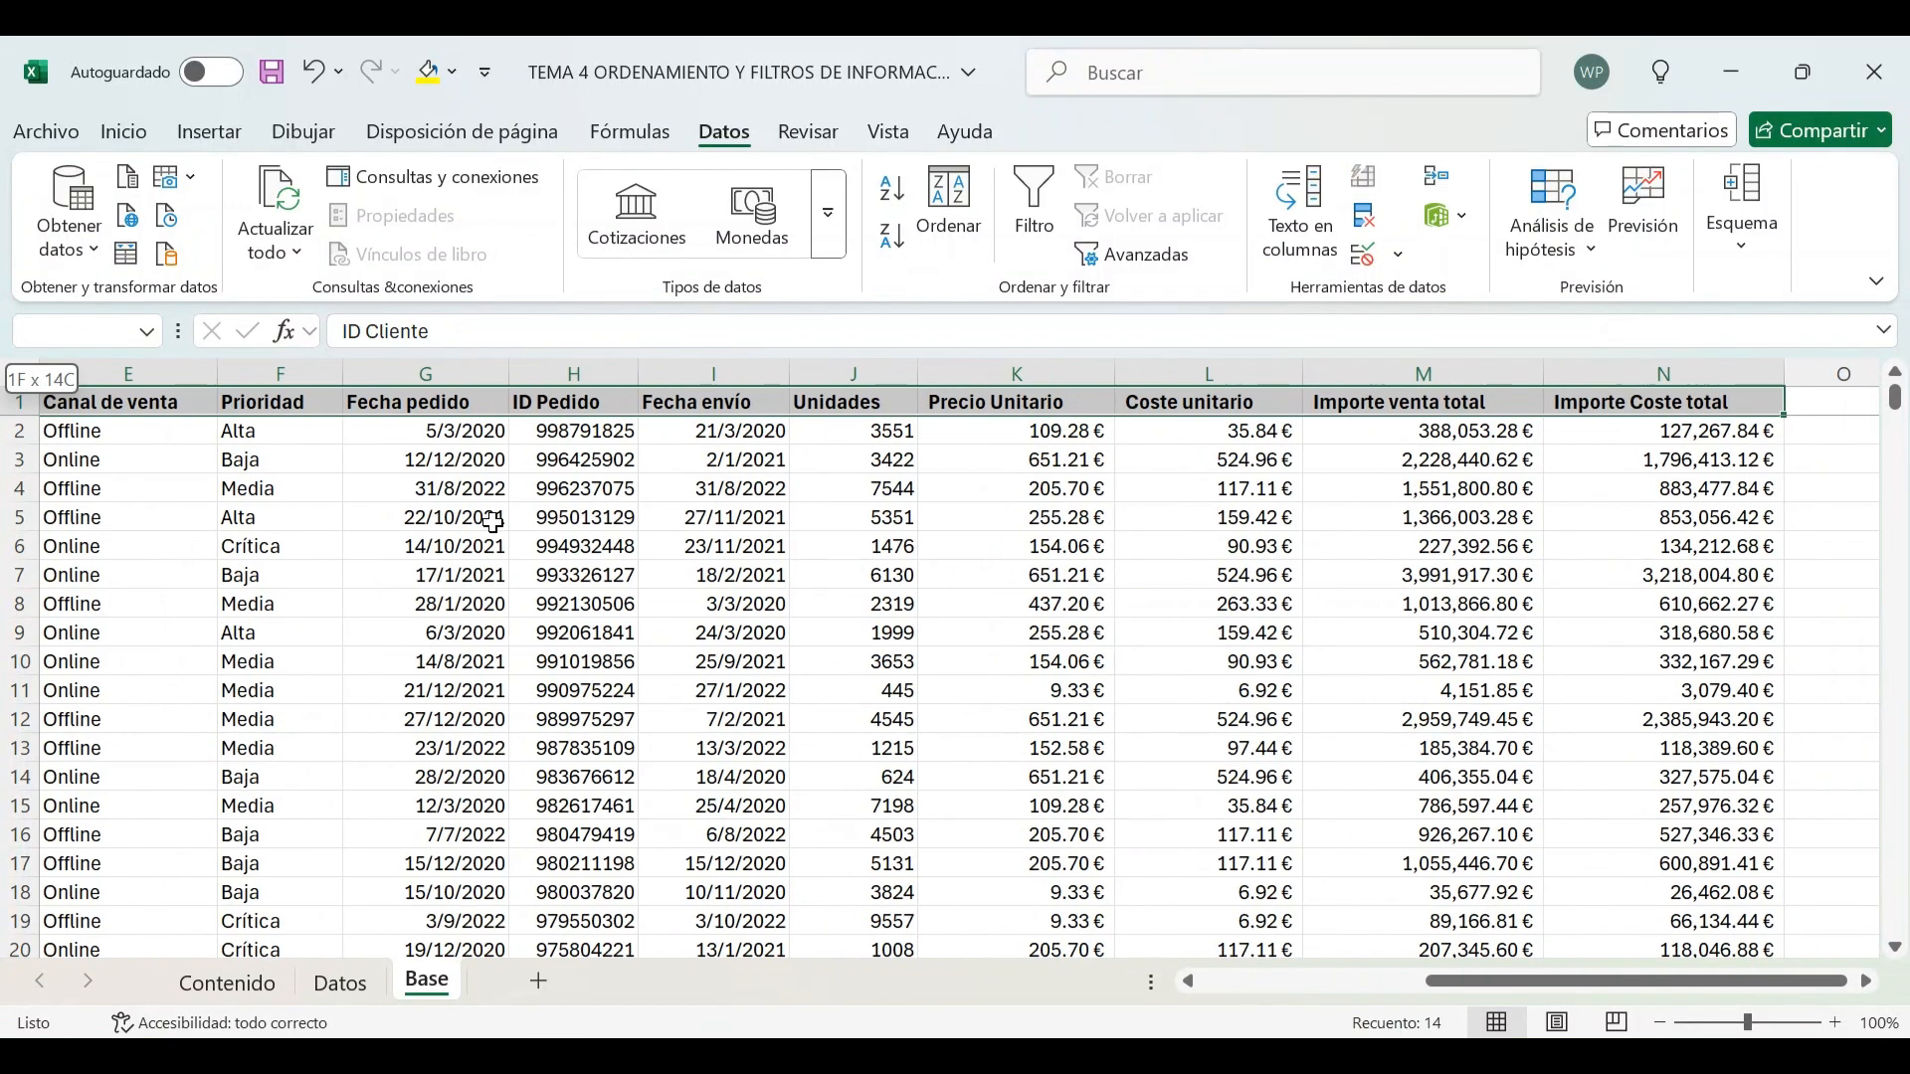
{"action": "key", "text": "ctrl+shift+Down"}
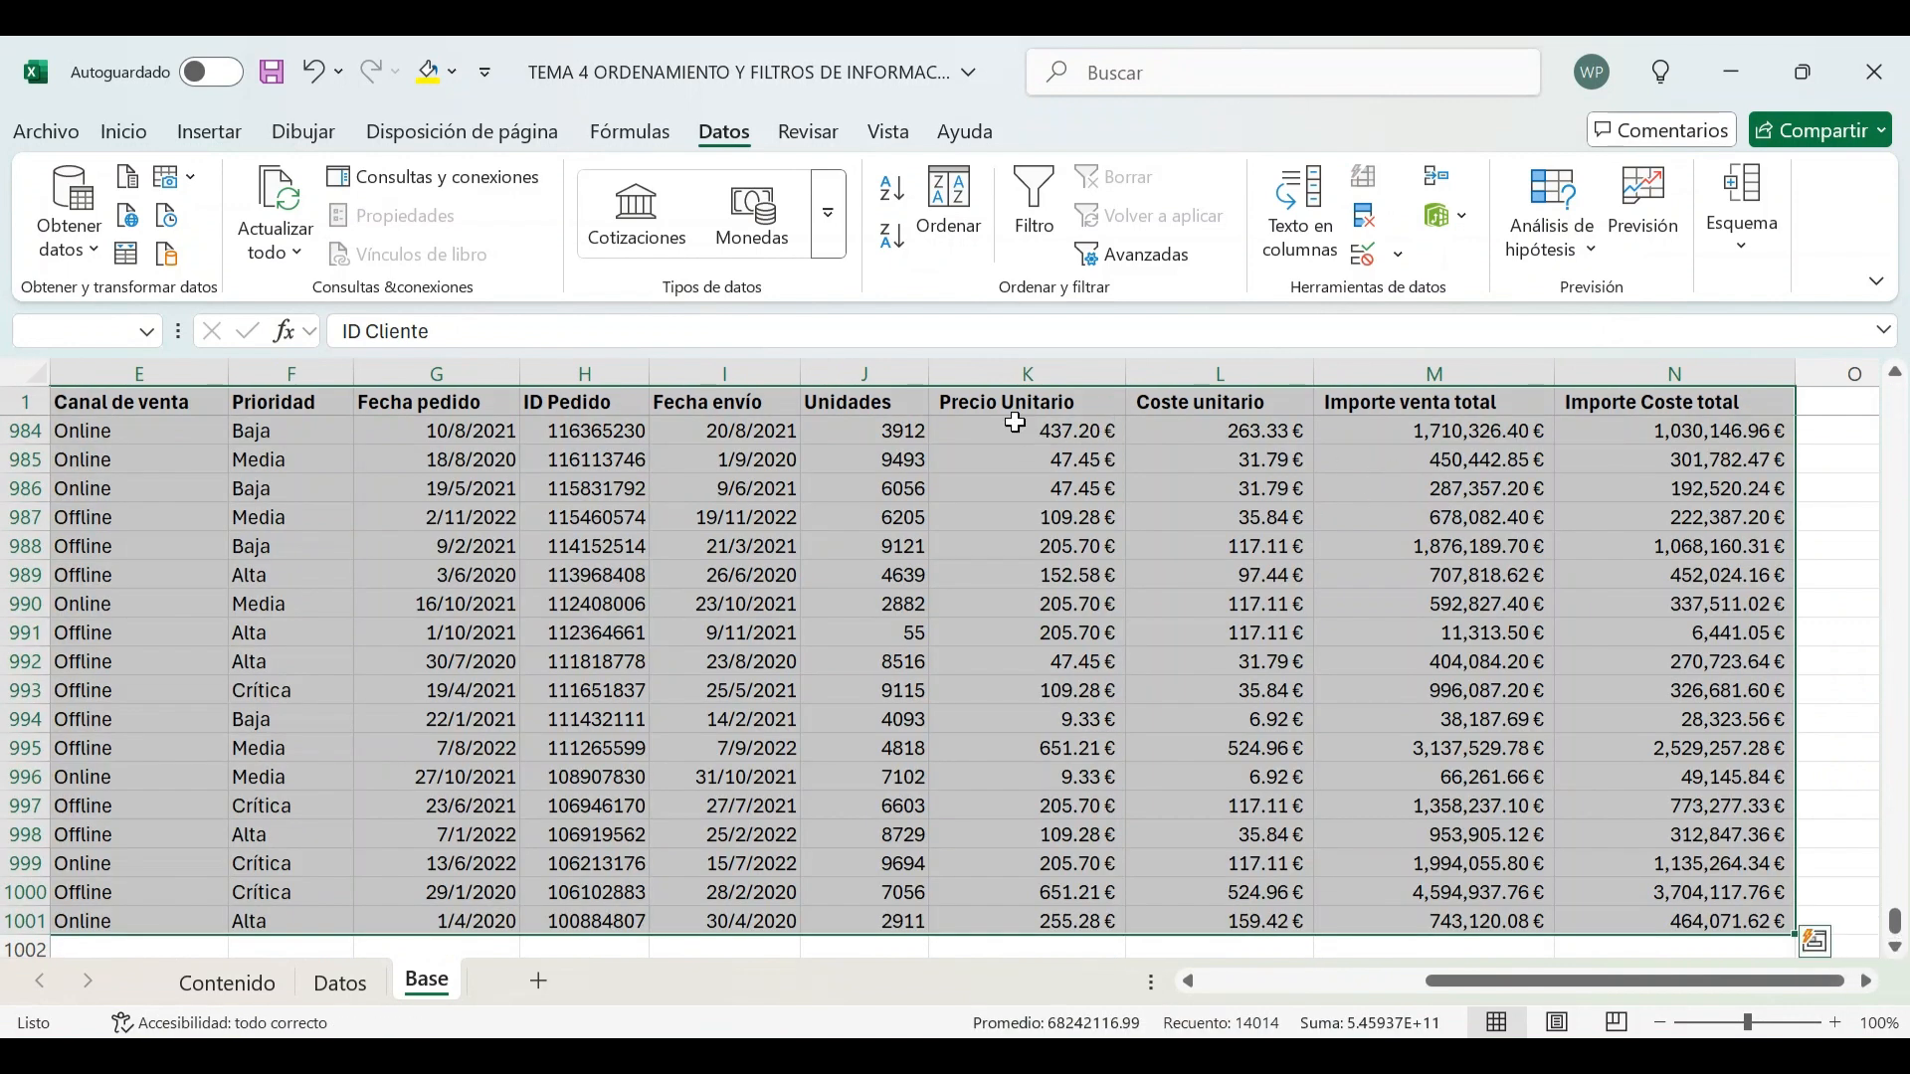
{"action": "left_click", "coordinate": [950, 223]}
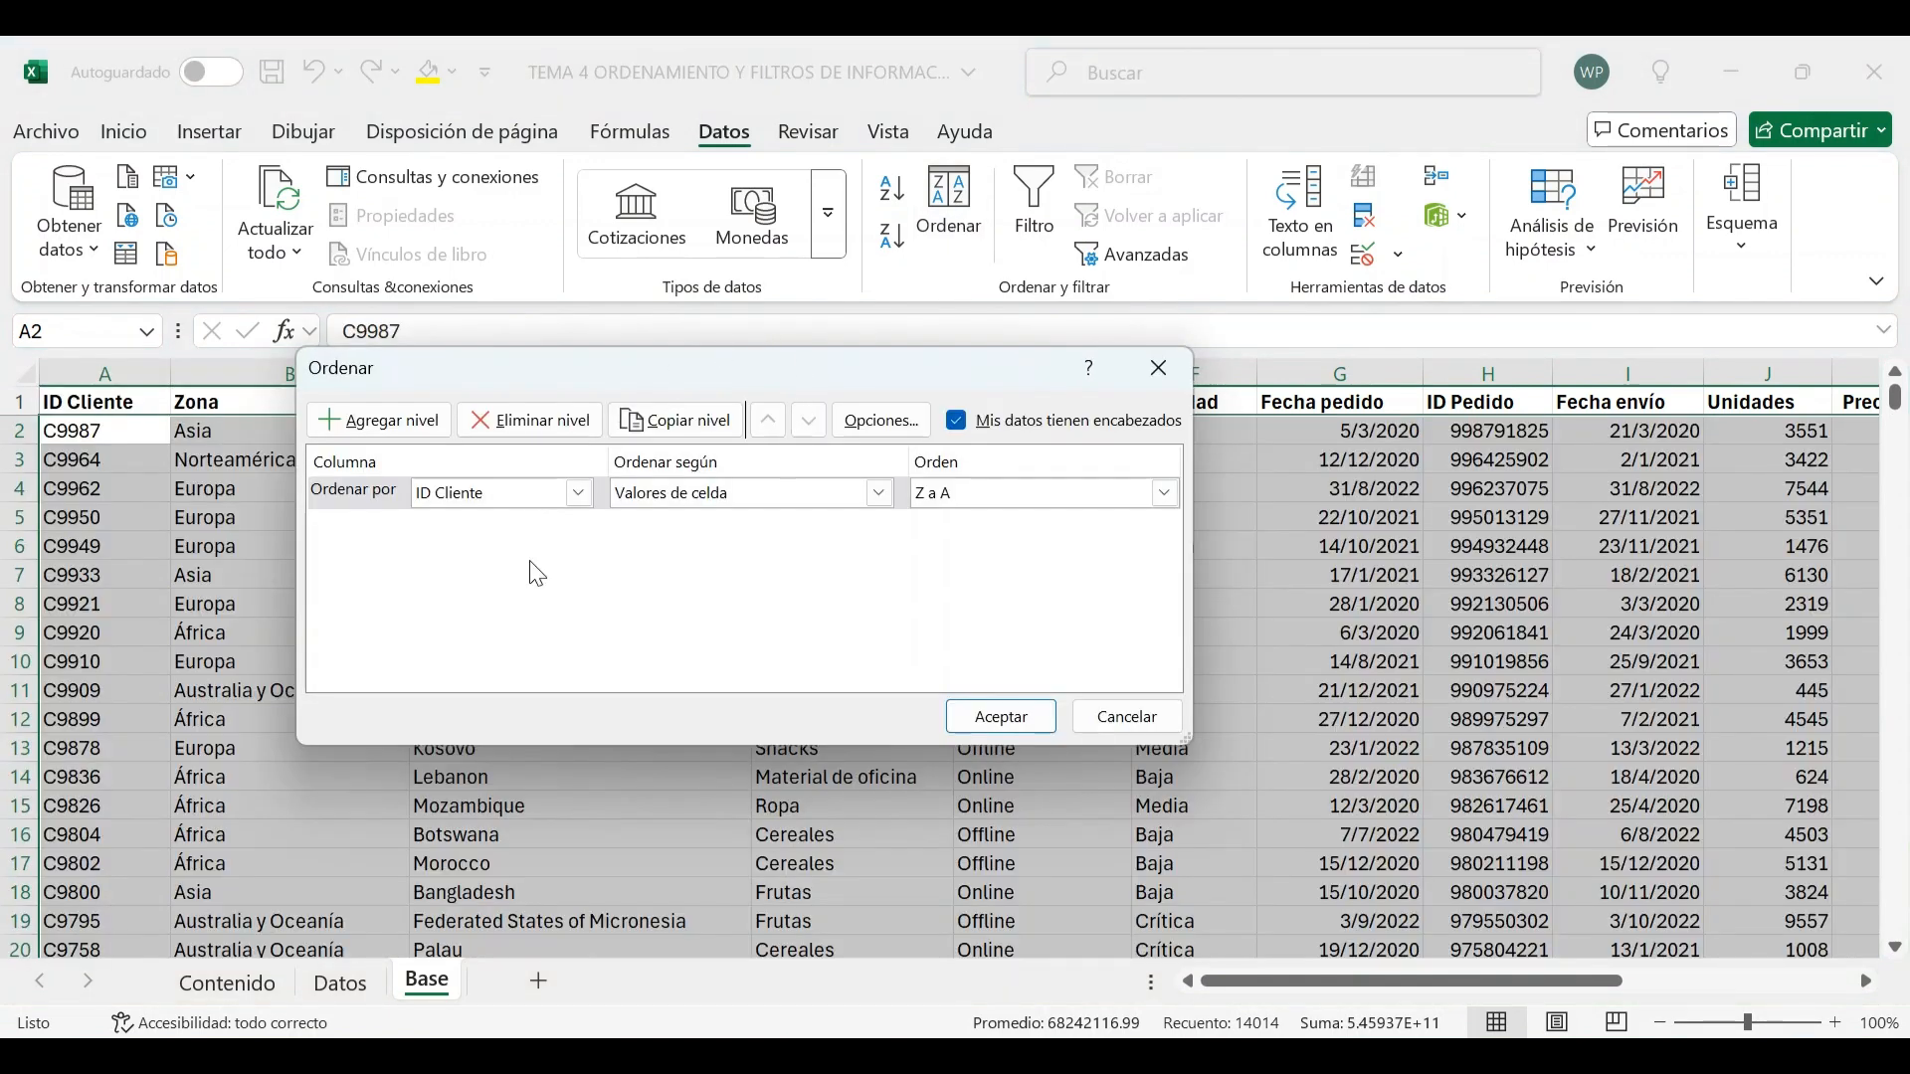
{"action": "left_click_drag", "start_coordinate": [491, 373], "coordinate": [581, 490]}
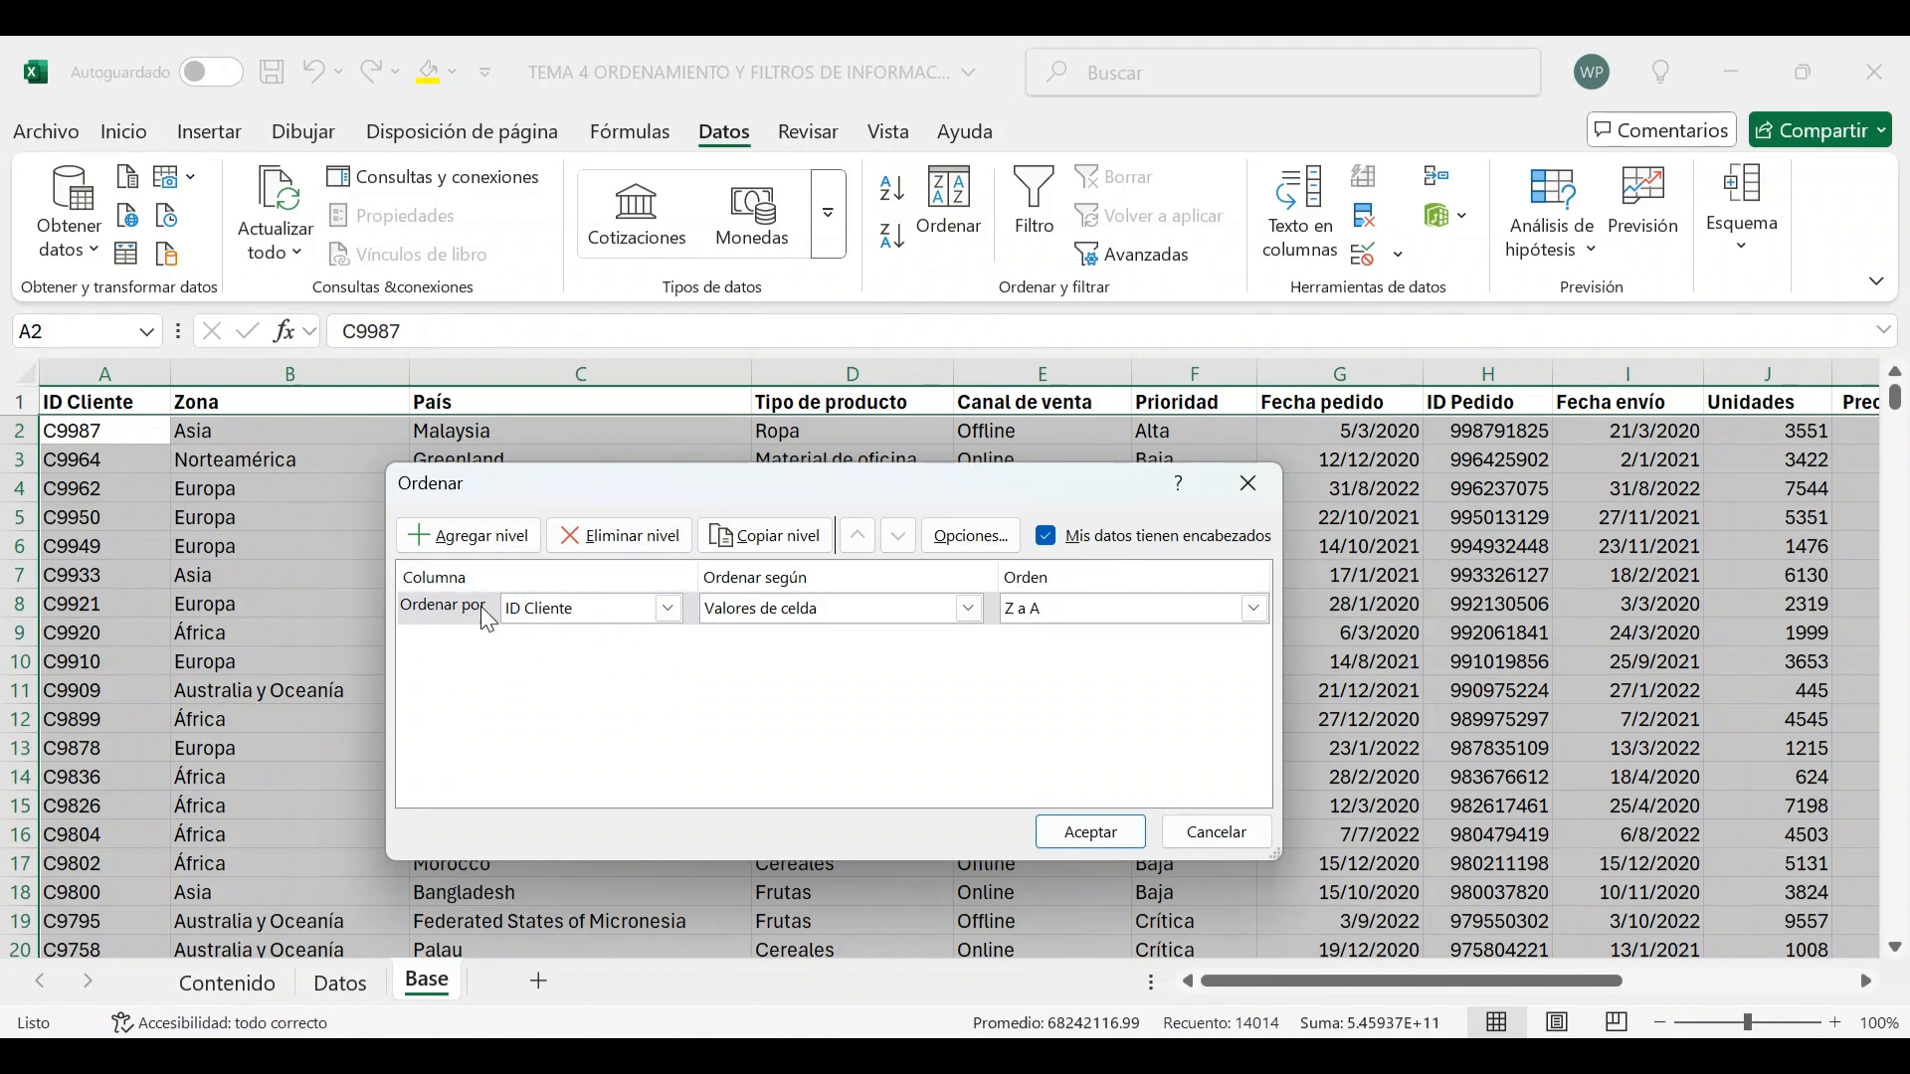
{"action": "left_click", "coordinate": [667, 608]}
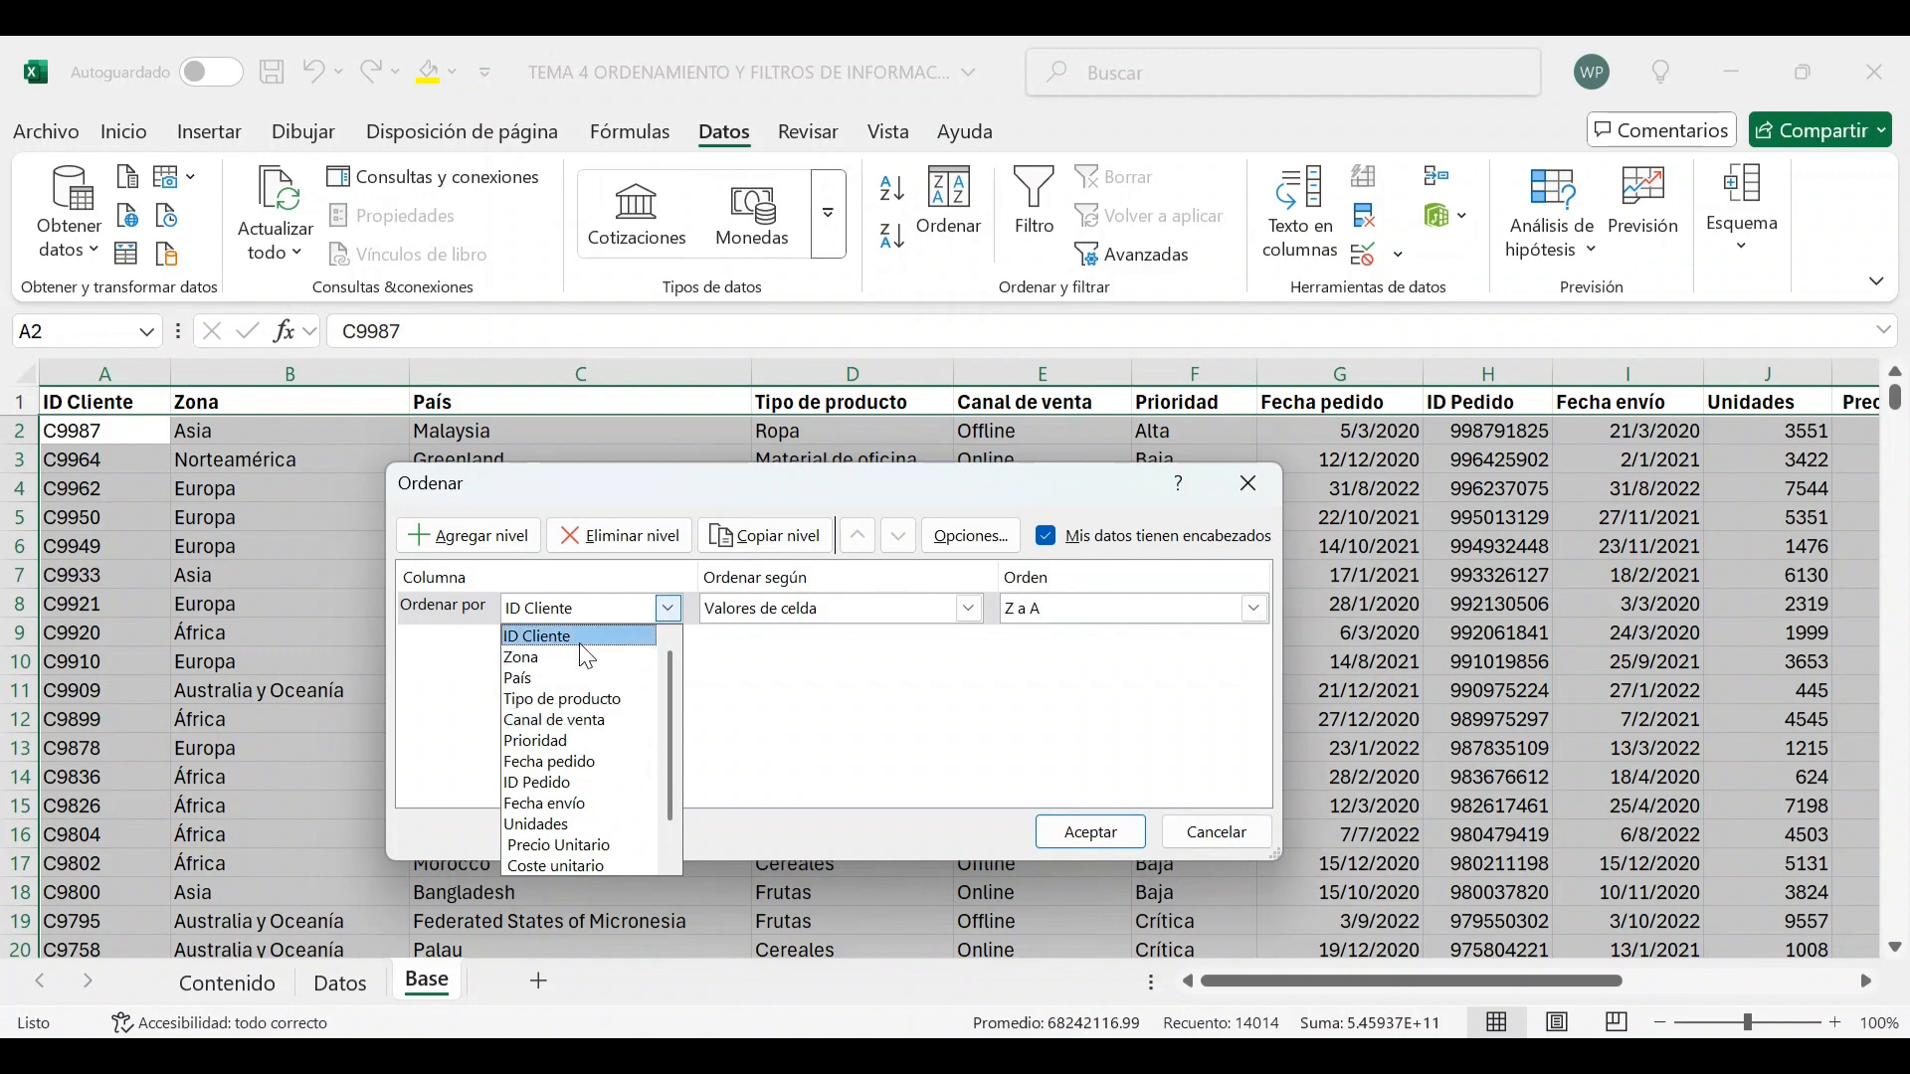
{"action": "left_click", "coordinate": [546, 676]}
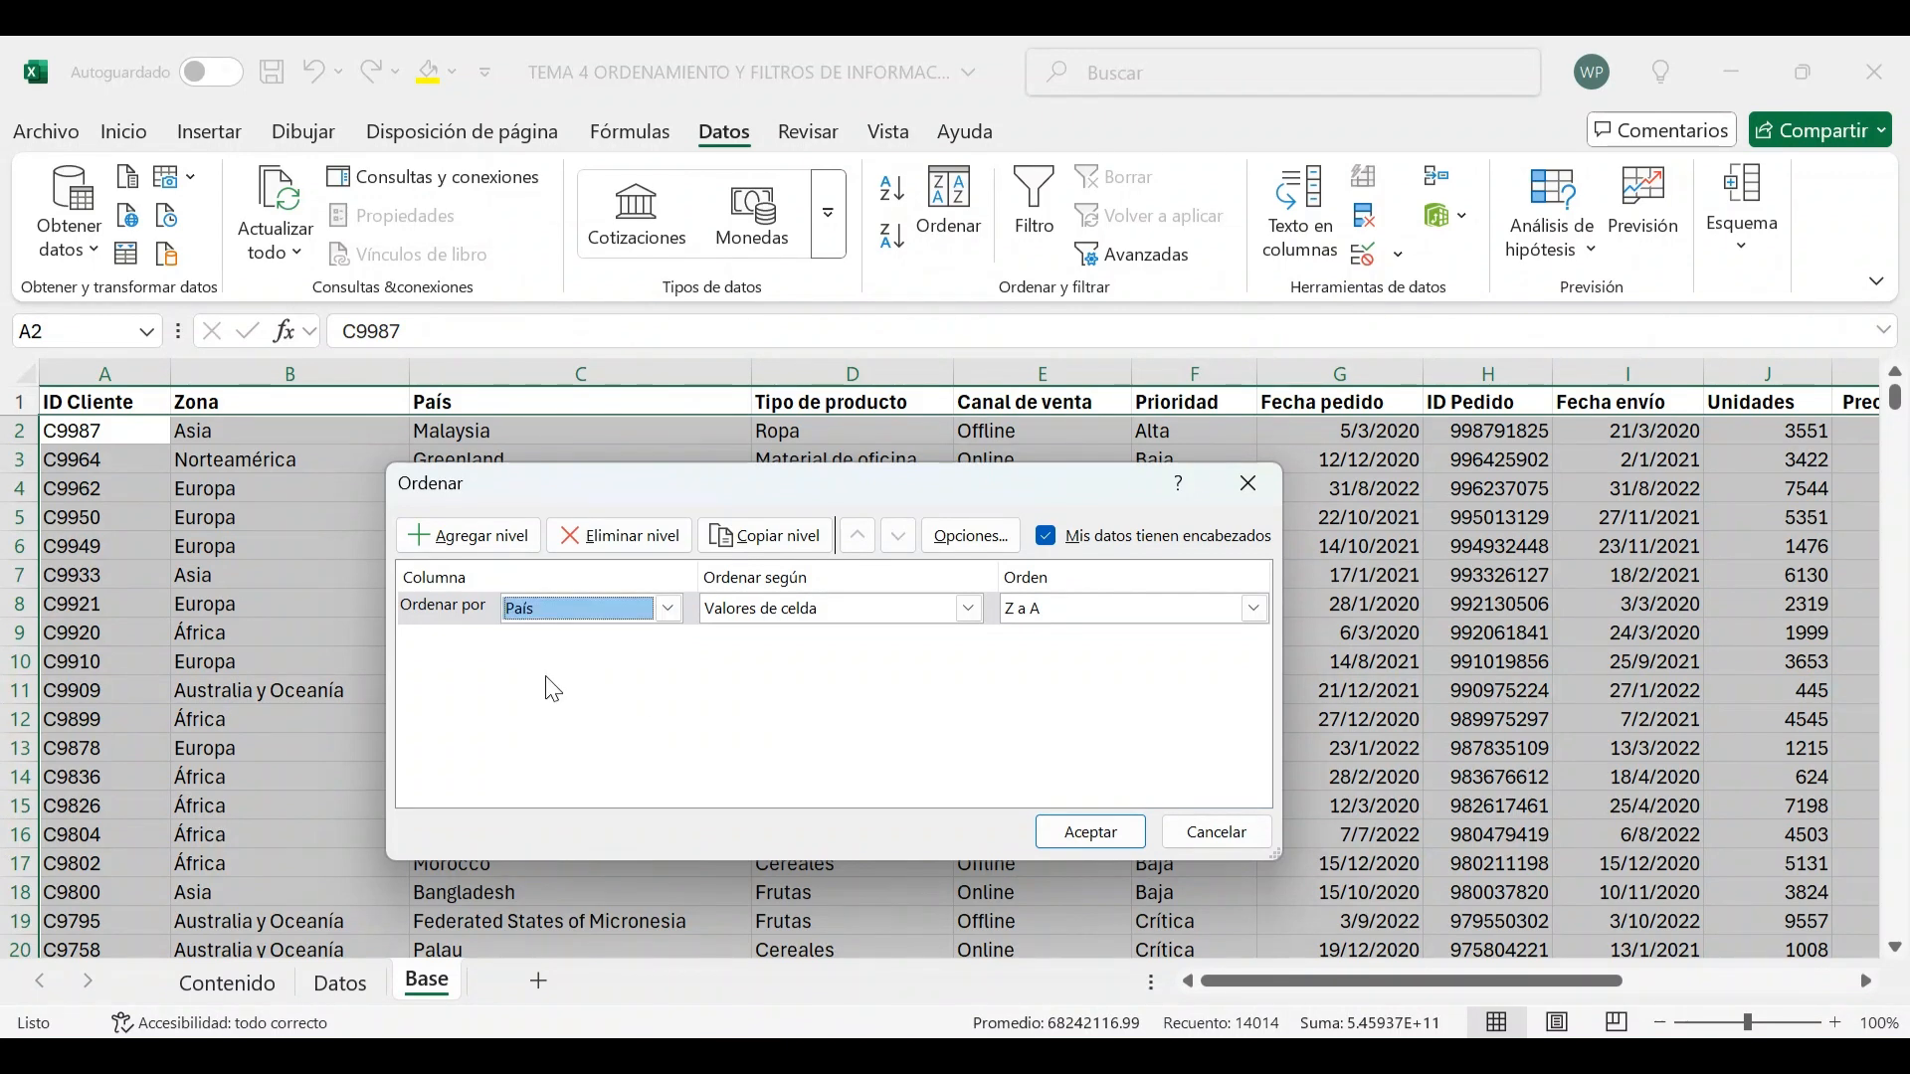
{"action": "left_click", "coordinate": [1077, 838]}
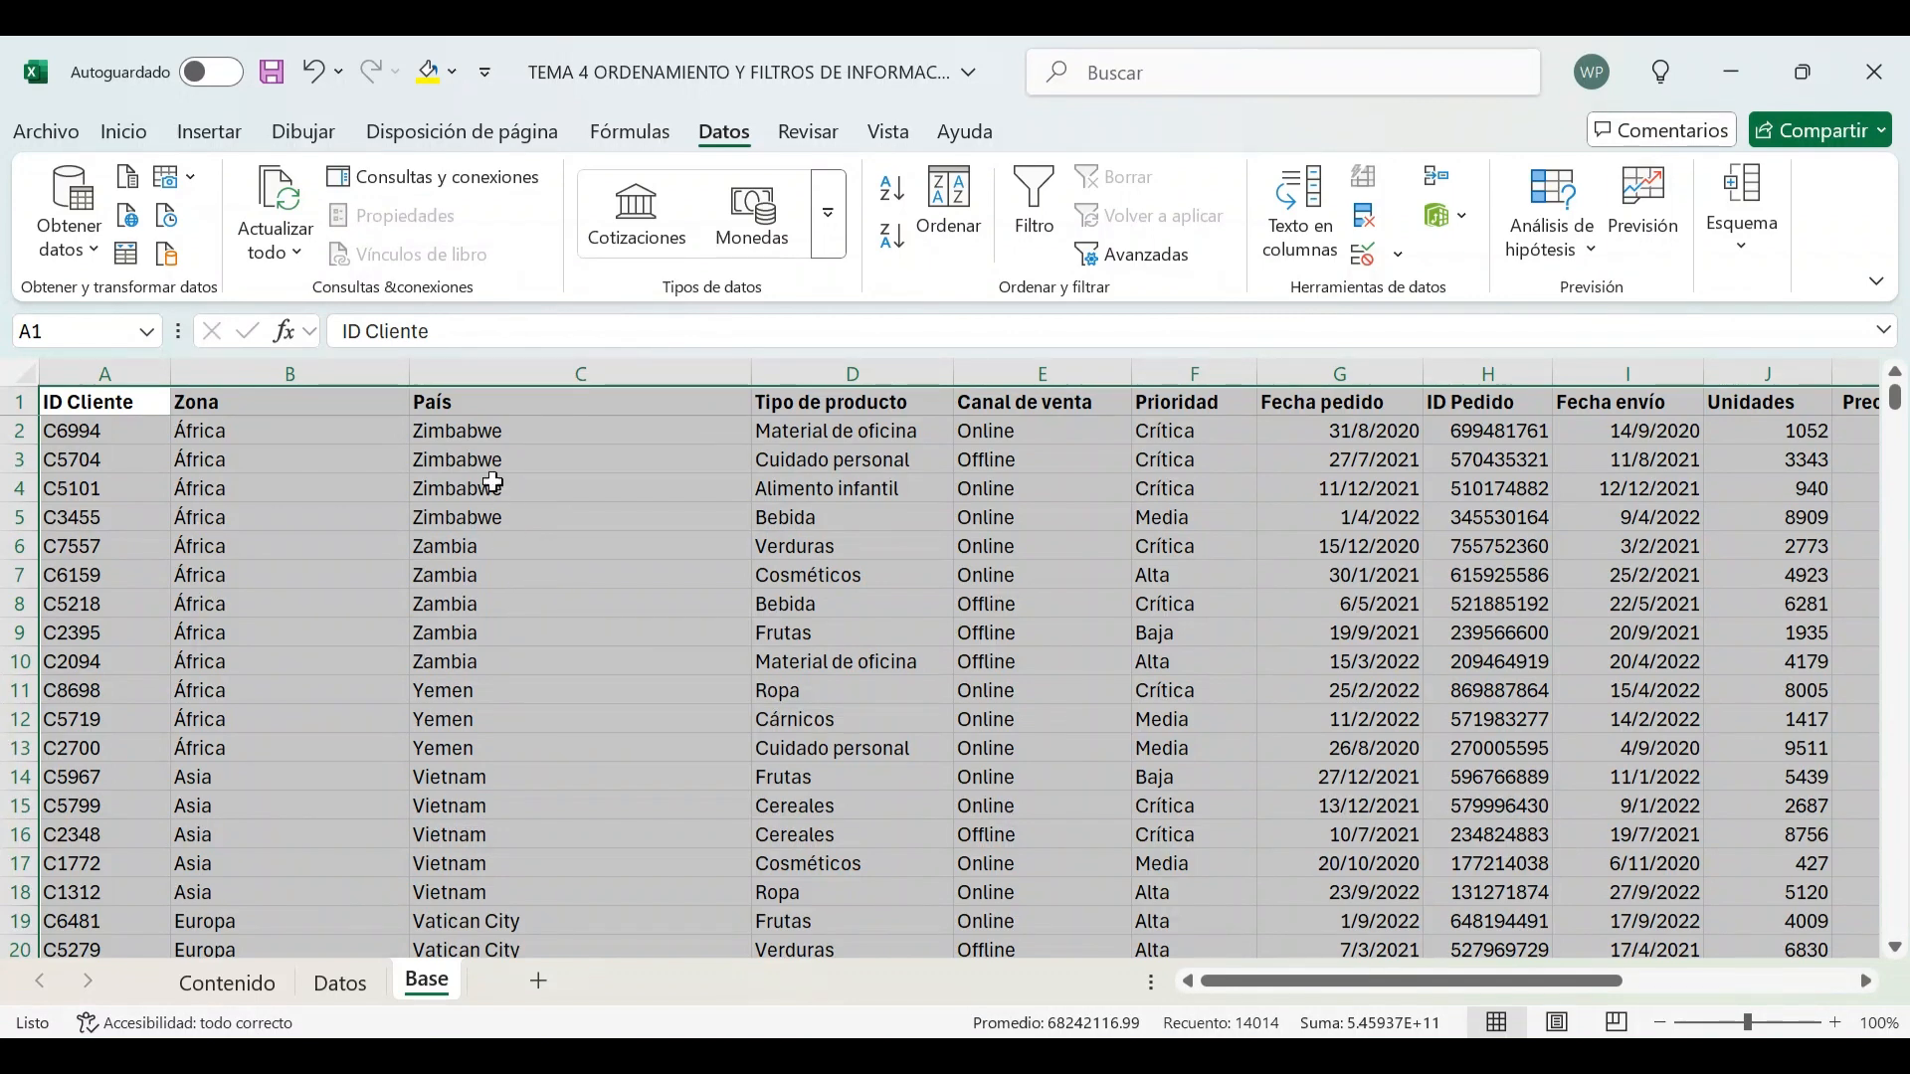
Reopen the Sort dialog and change the País sort order to A to Z
{"action": "left_click", "coordinate": [947, 204]}
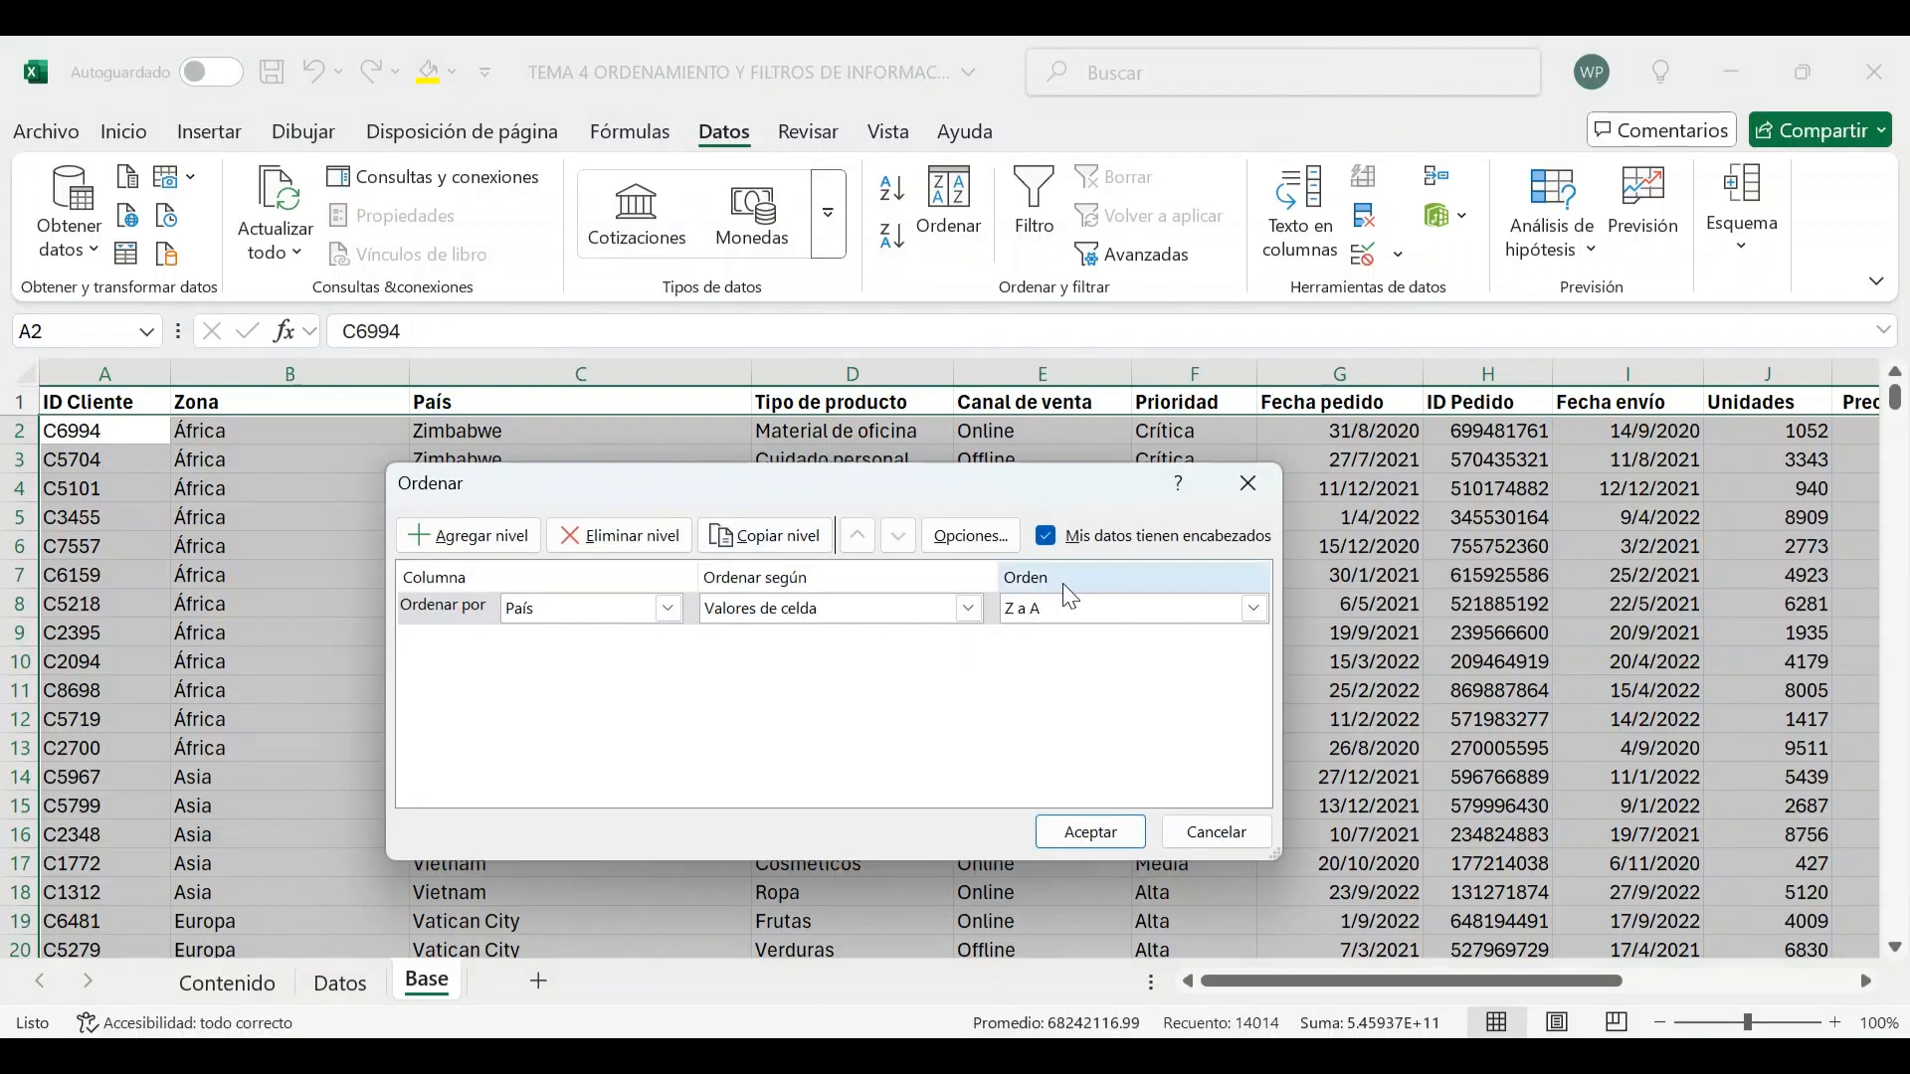
{"action": "left_click", "coordinate": [1026, 609]}
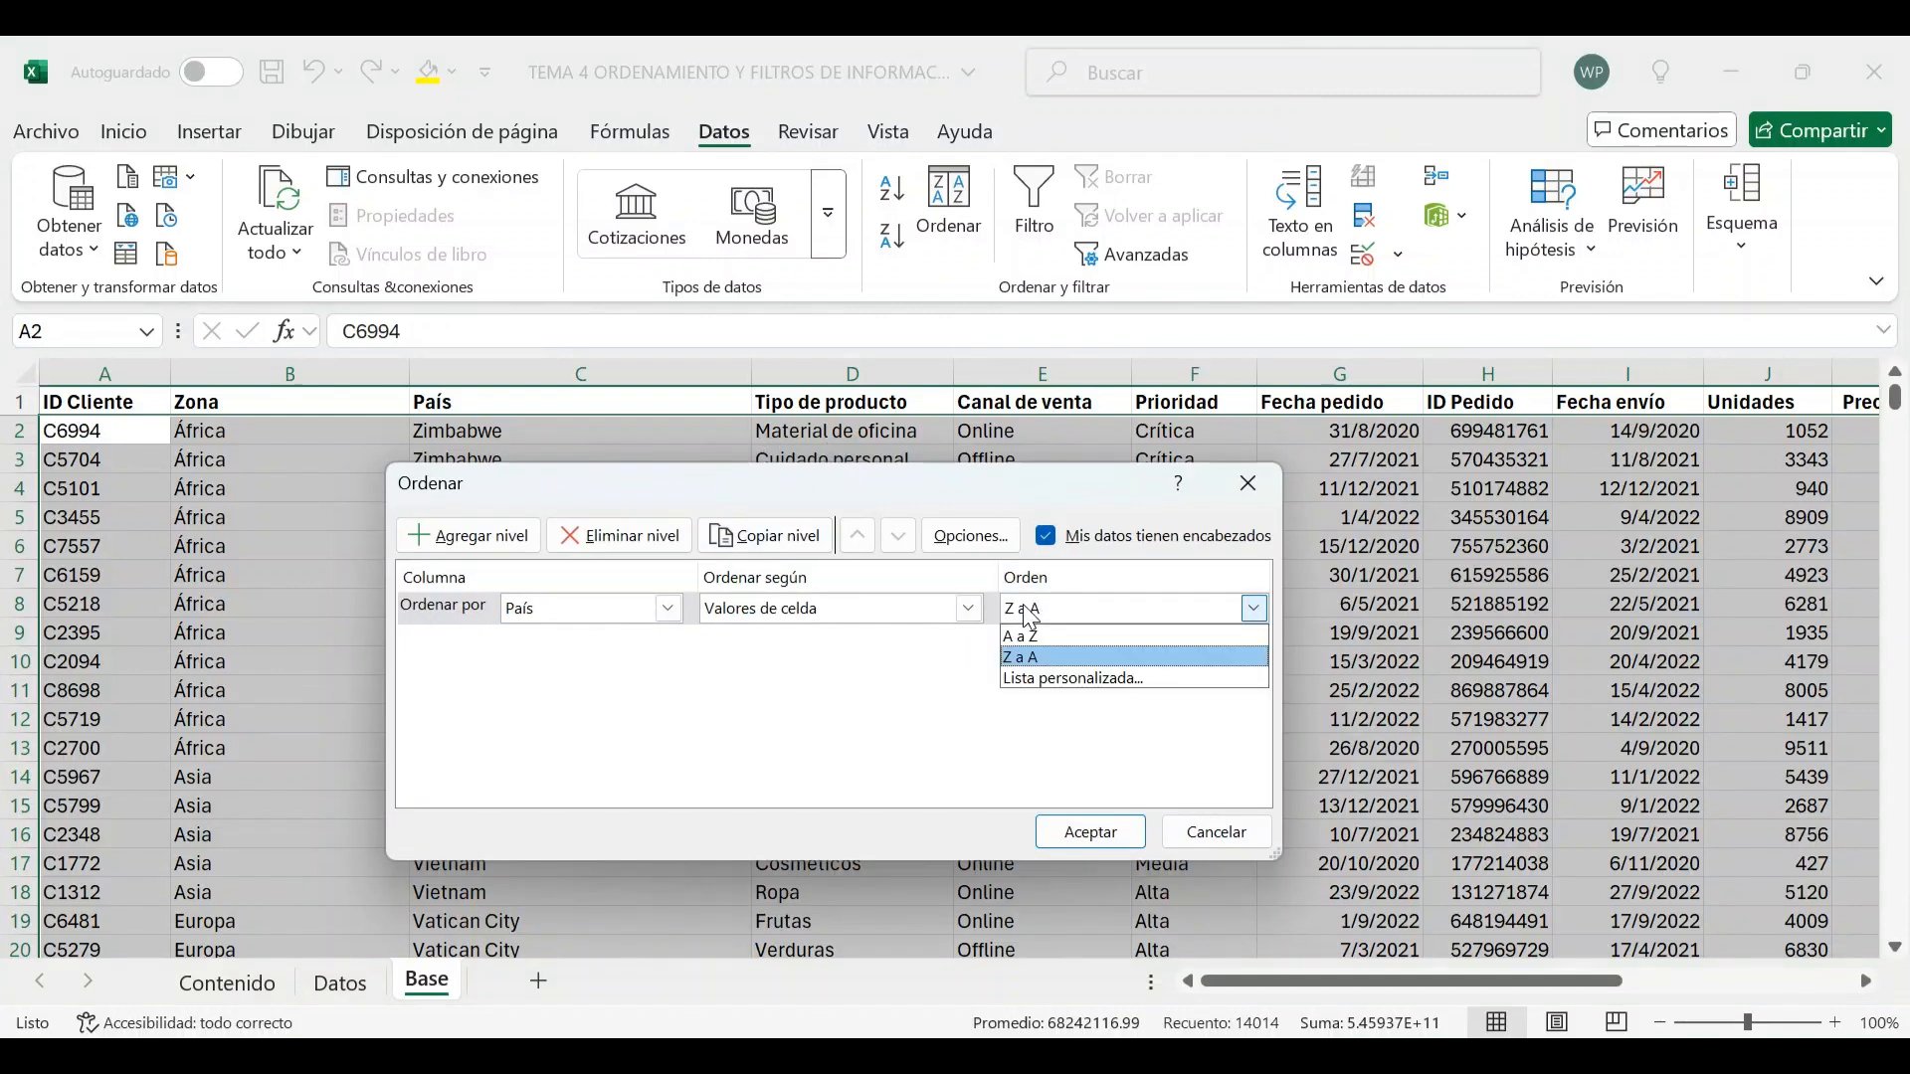
{"action": "left_click", "coordinate": [1036, 628]}
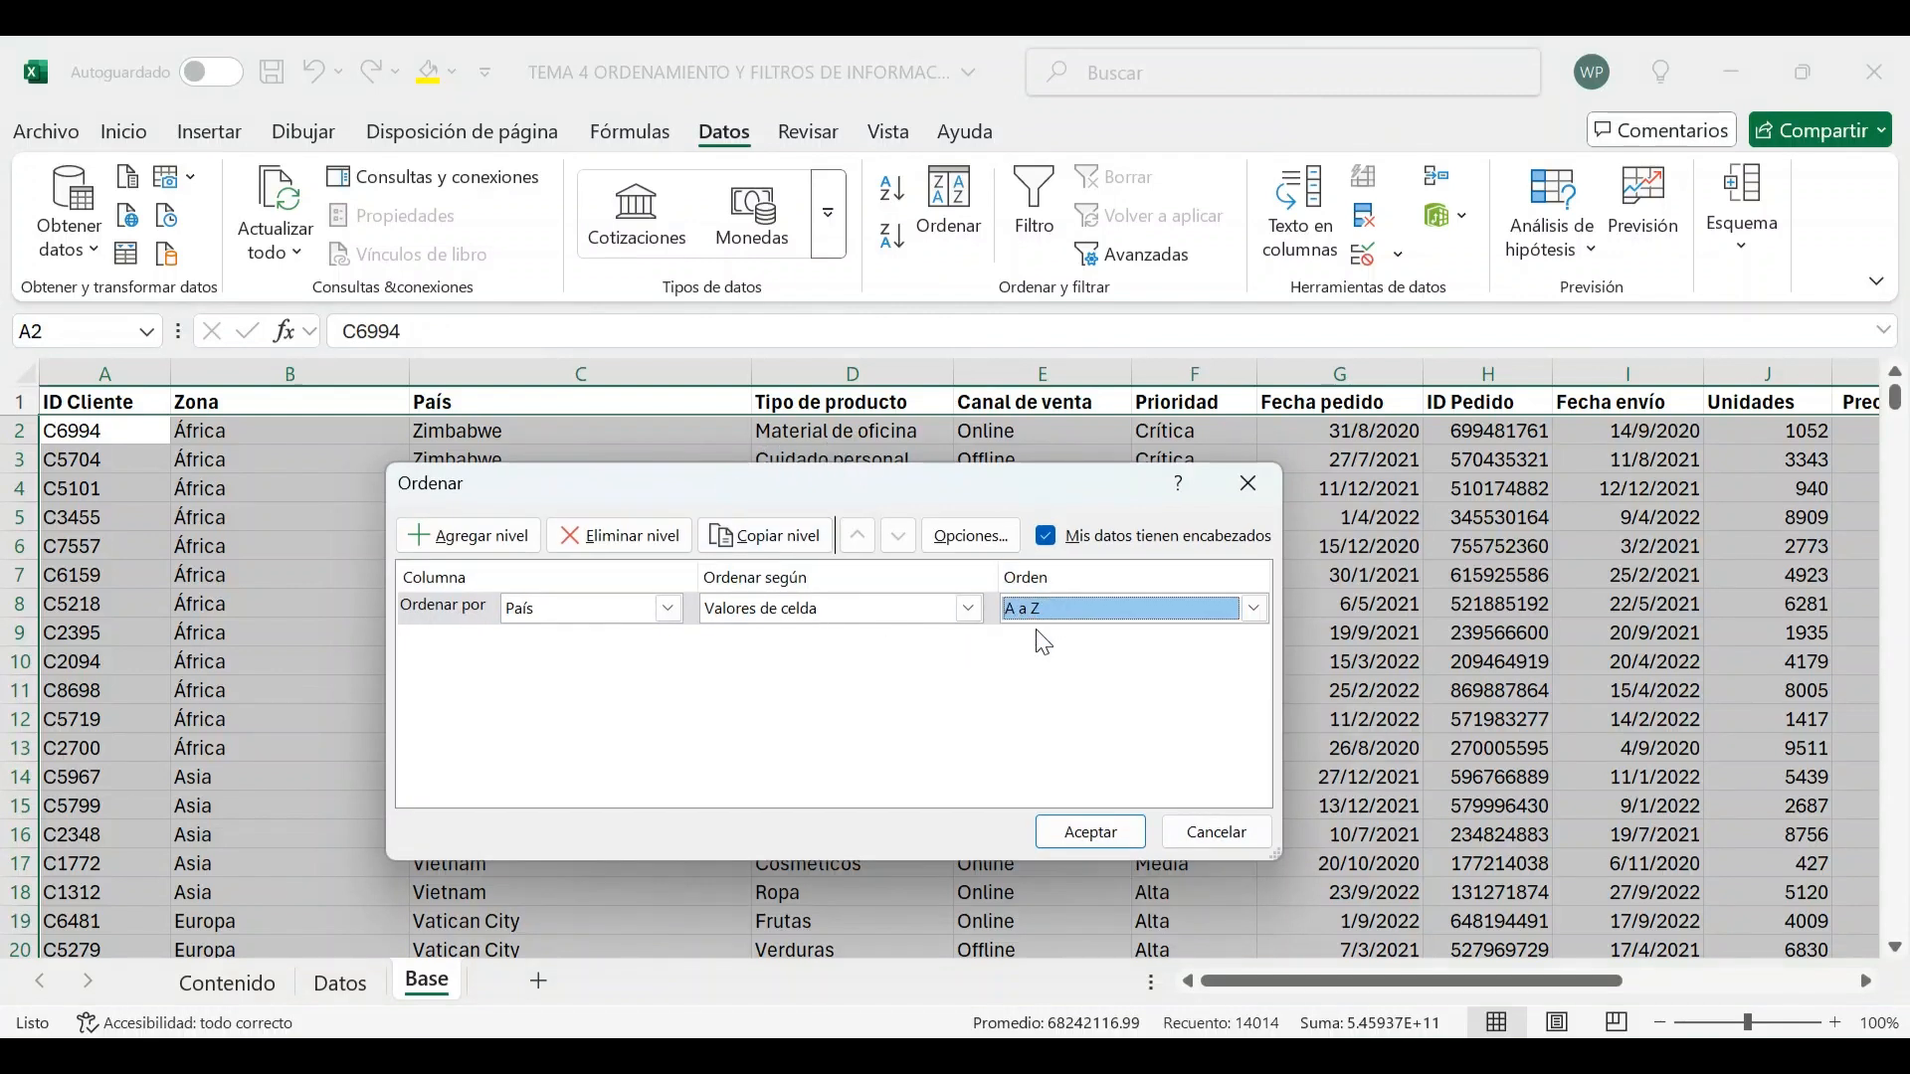
{"action": "left_click", "coordinate": [1109, 840]}
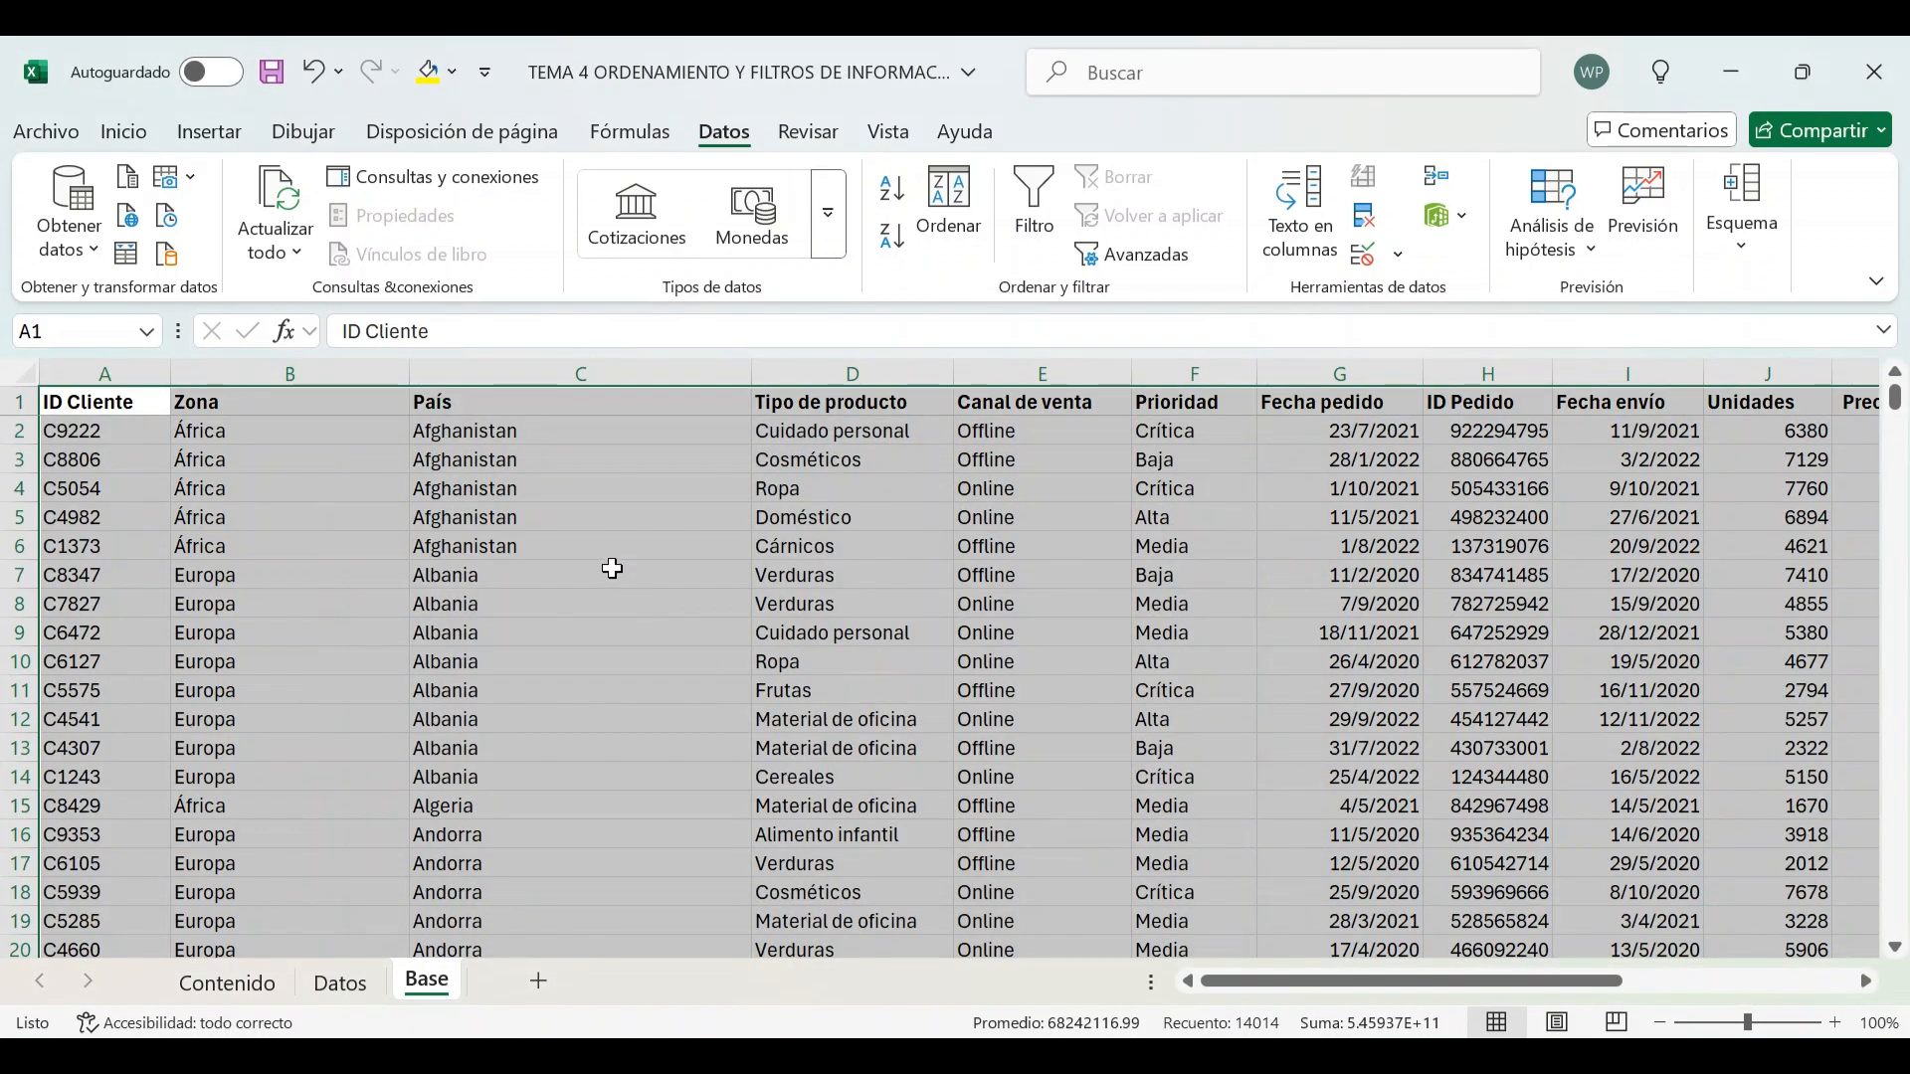
Add a second sort level by Tipo de producto from A to Z after País and apply it
{"action": "scroll", "coordinate": [533, 502], "scroll_direction": "down", "scroll_amount": 17}
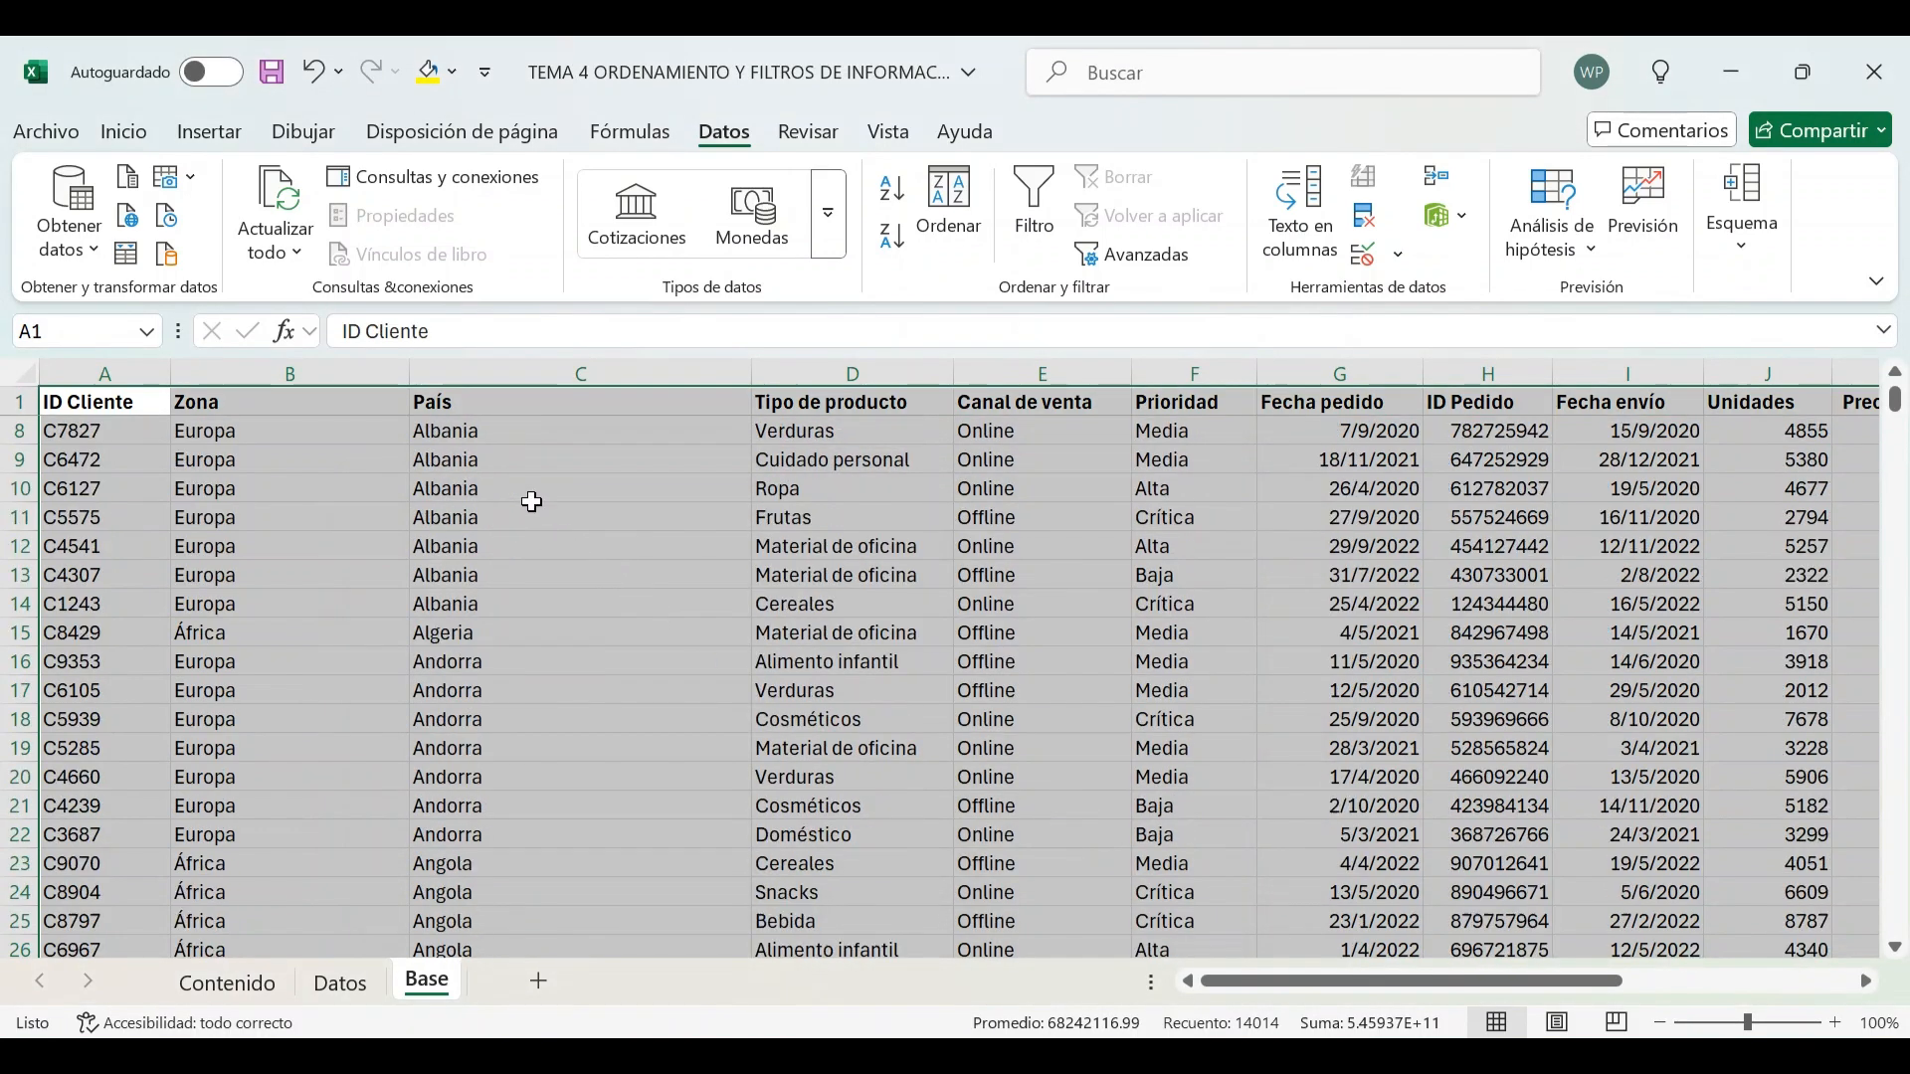
{"action": "scroll", "coordinate": [530, 502], "scroll_direction": "down", "scroll_amount": 10}
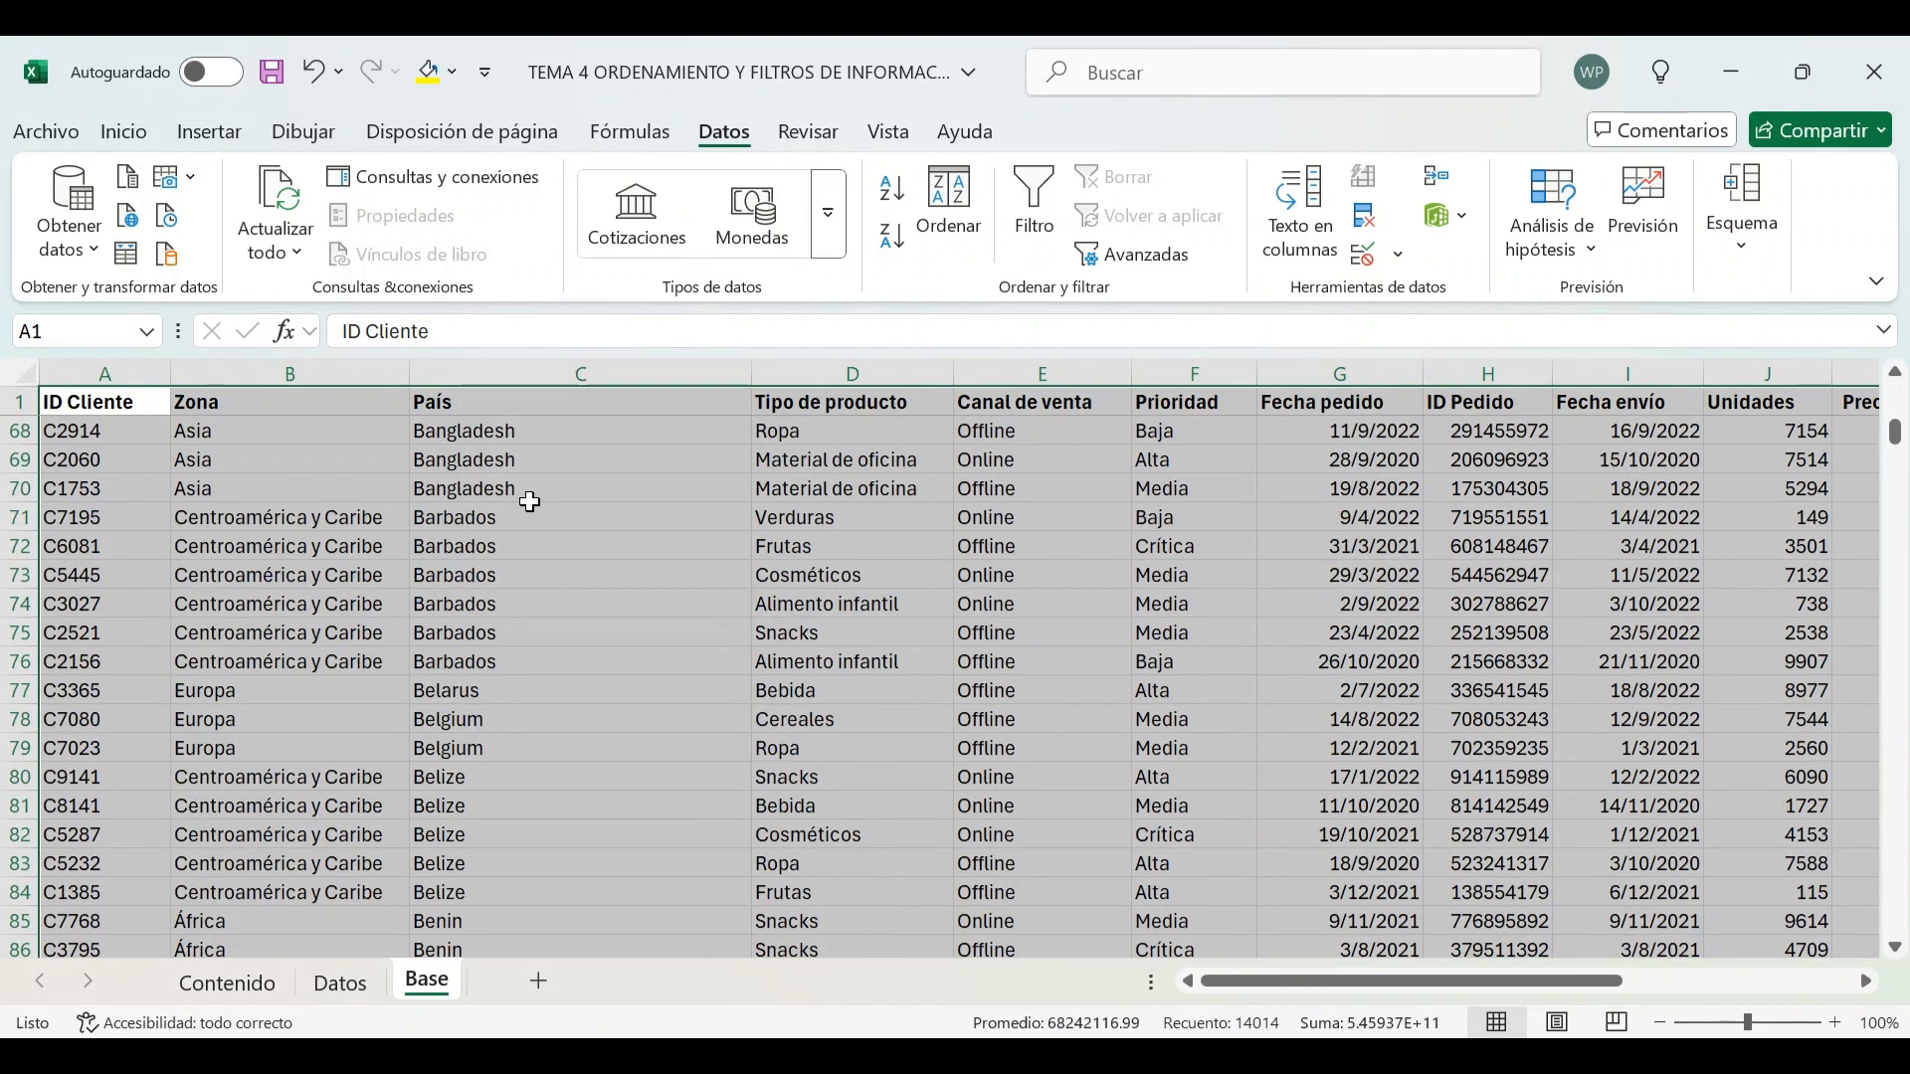
{"action": "scroll", "coordinate": [528, 502], "scroll_direction": "up", "scroll_amount": 15}
{"action": "scroll", "coordinate": [529, 503], "scroll_direction": "up", "scroll_amount": 12}
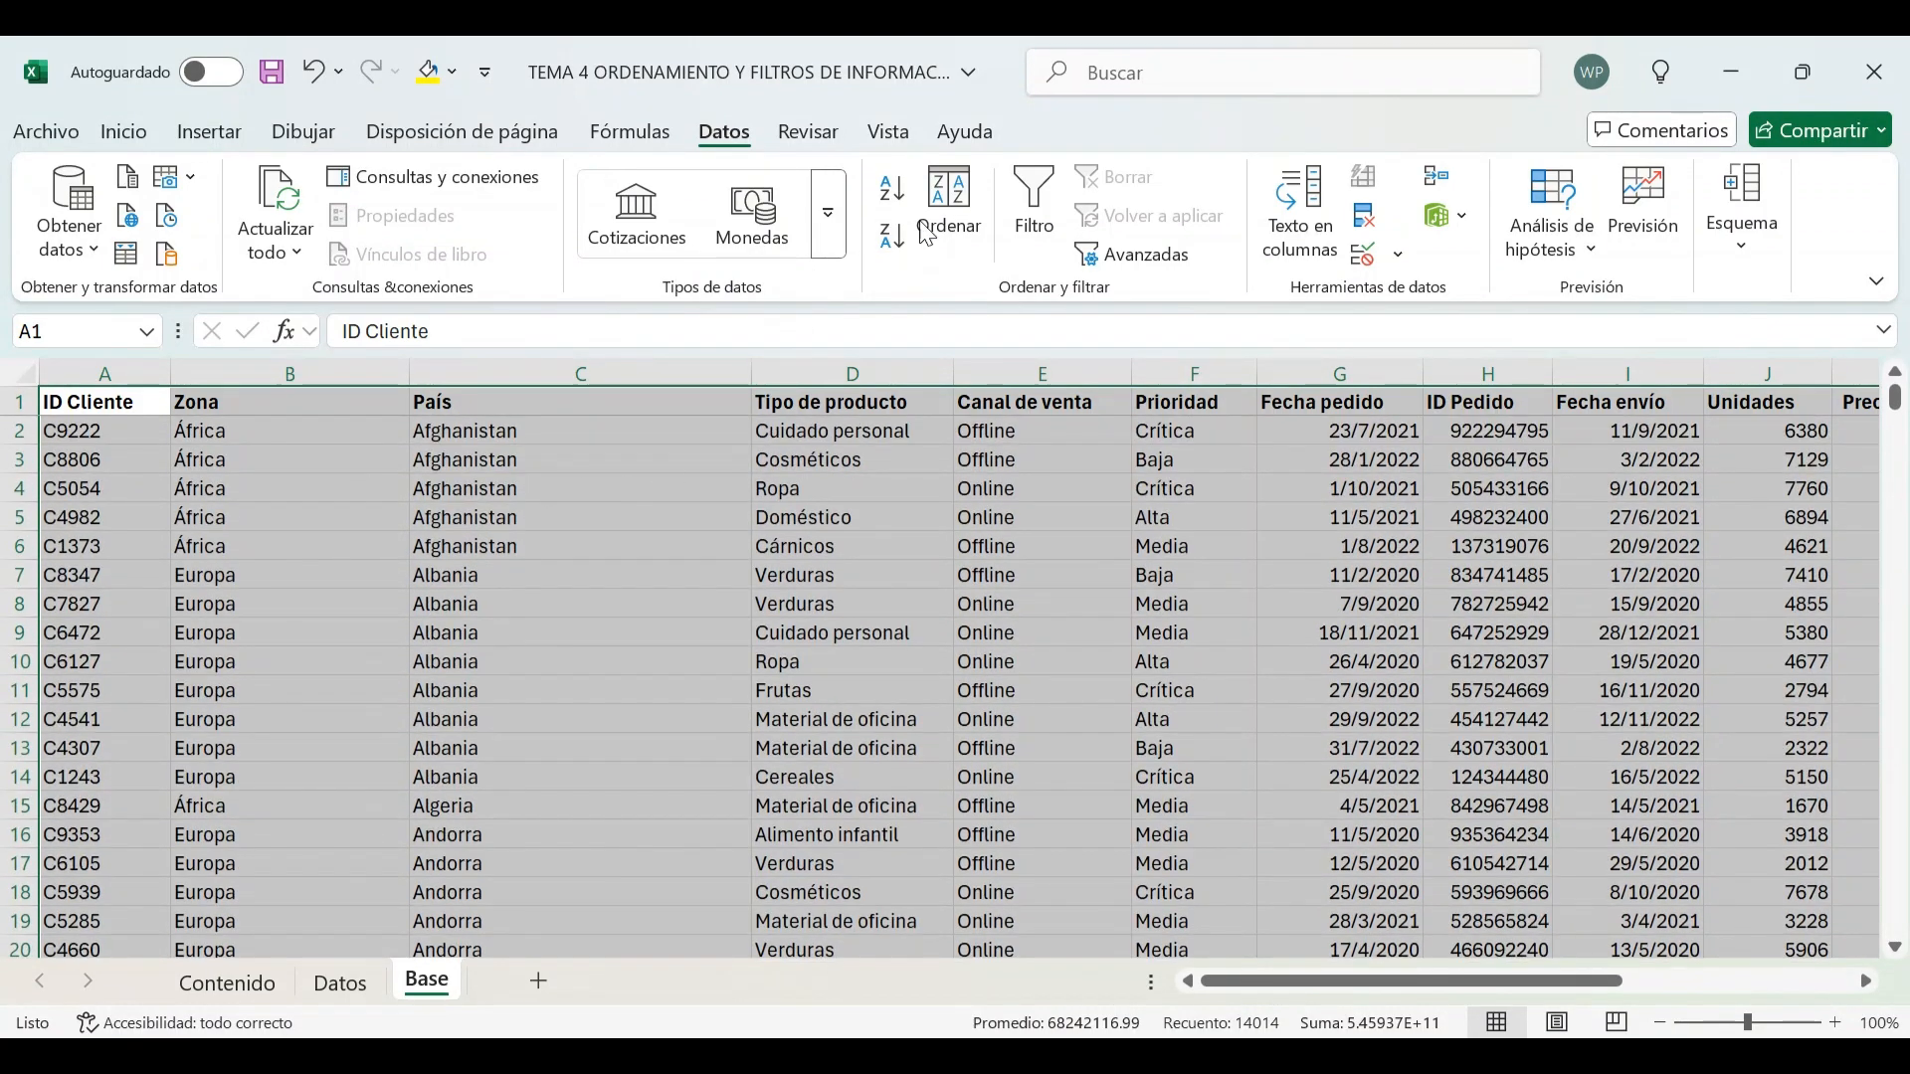
{"action": "left_click", "coordinate": [949, 204]}
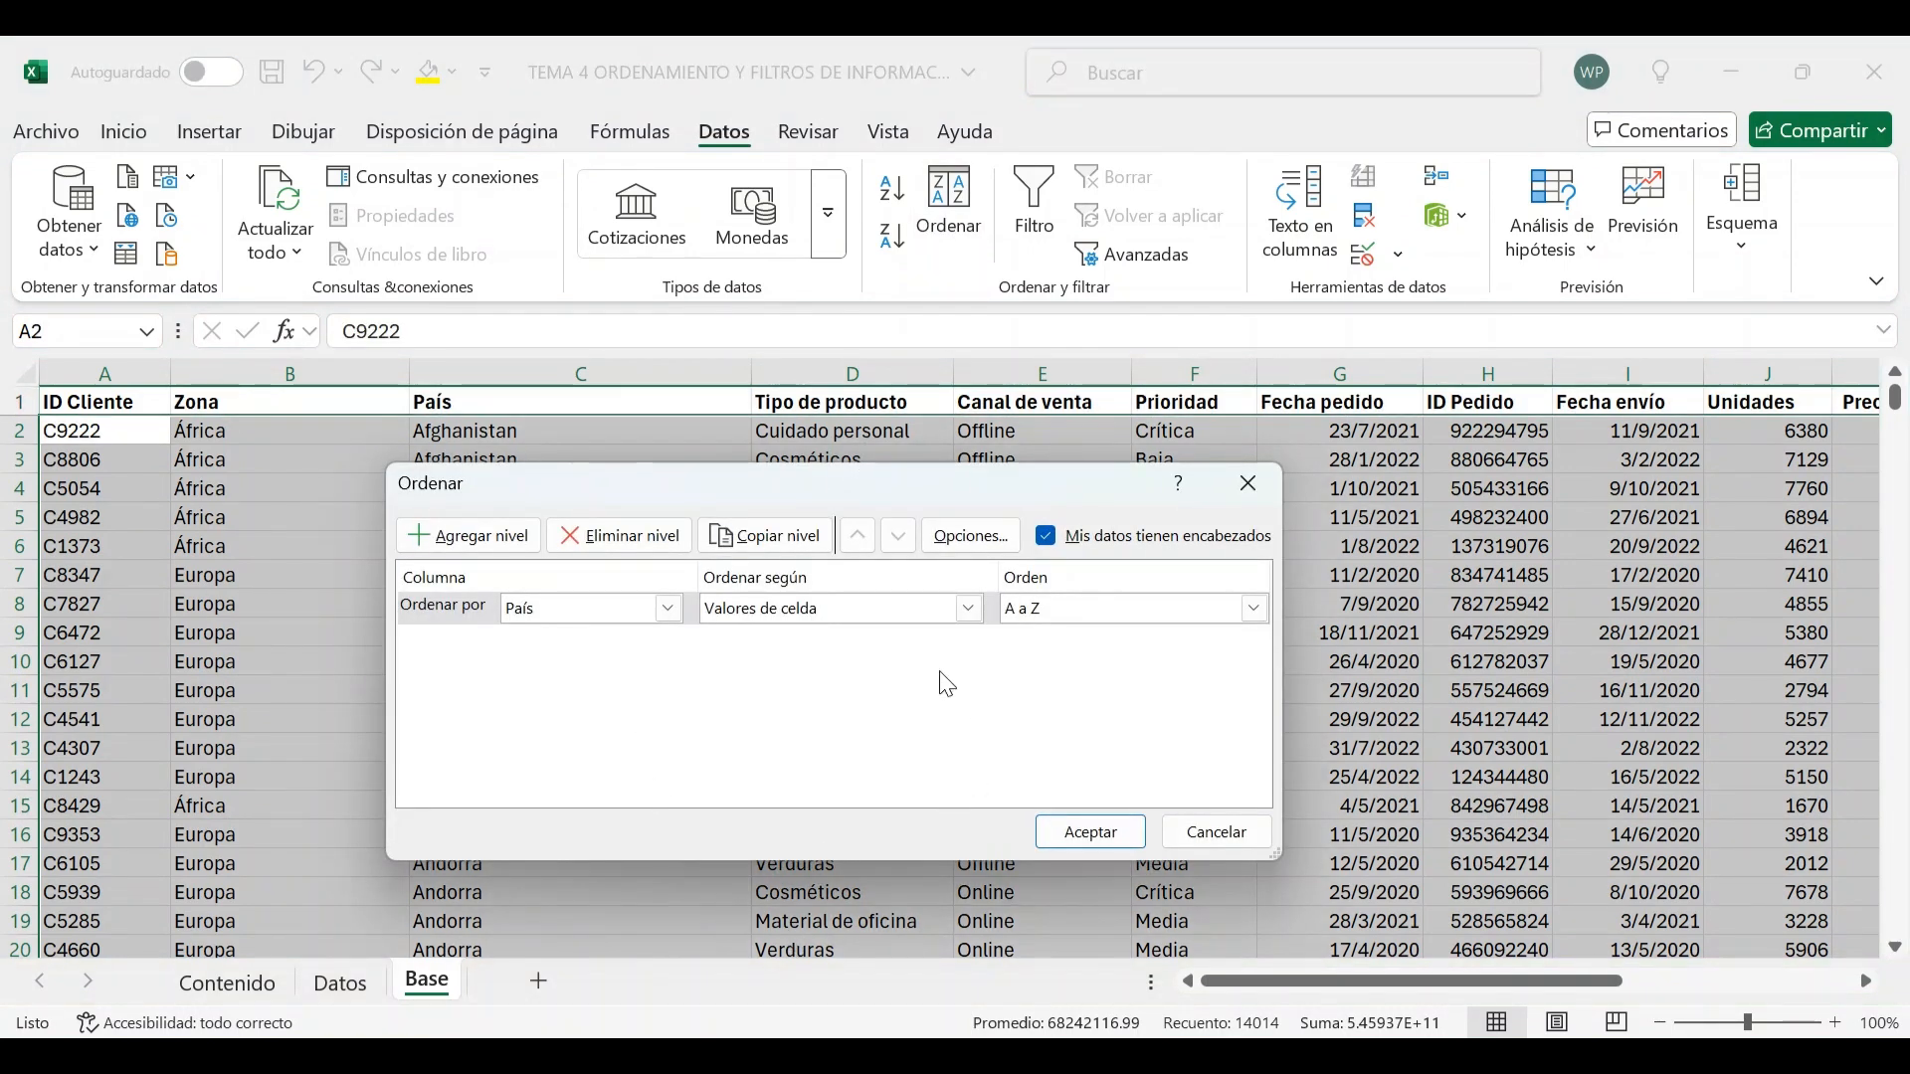
{"action": "left_click", "coordinate": [484, 547]}
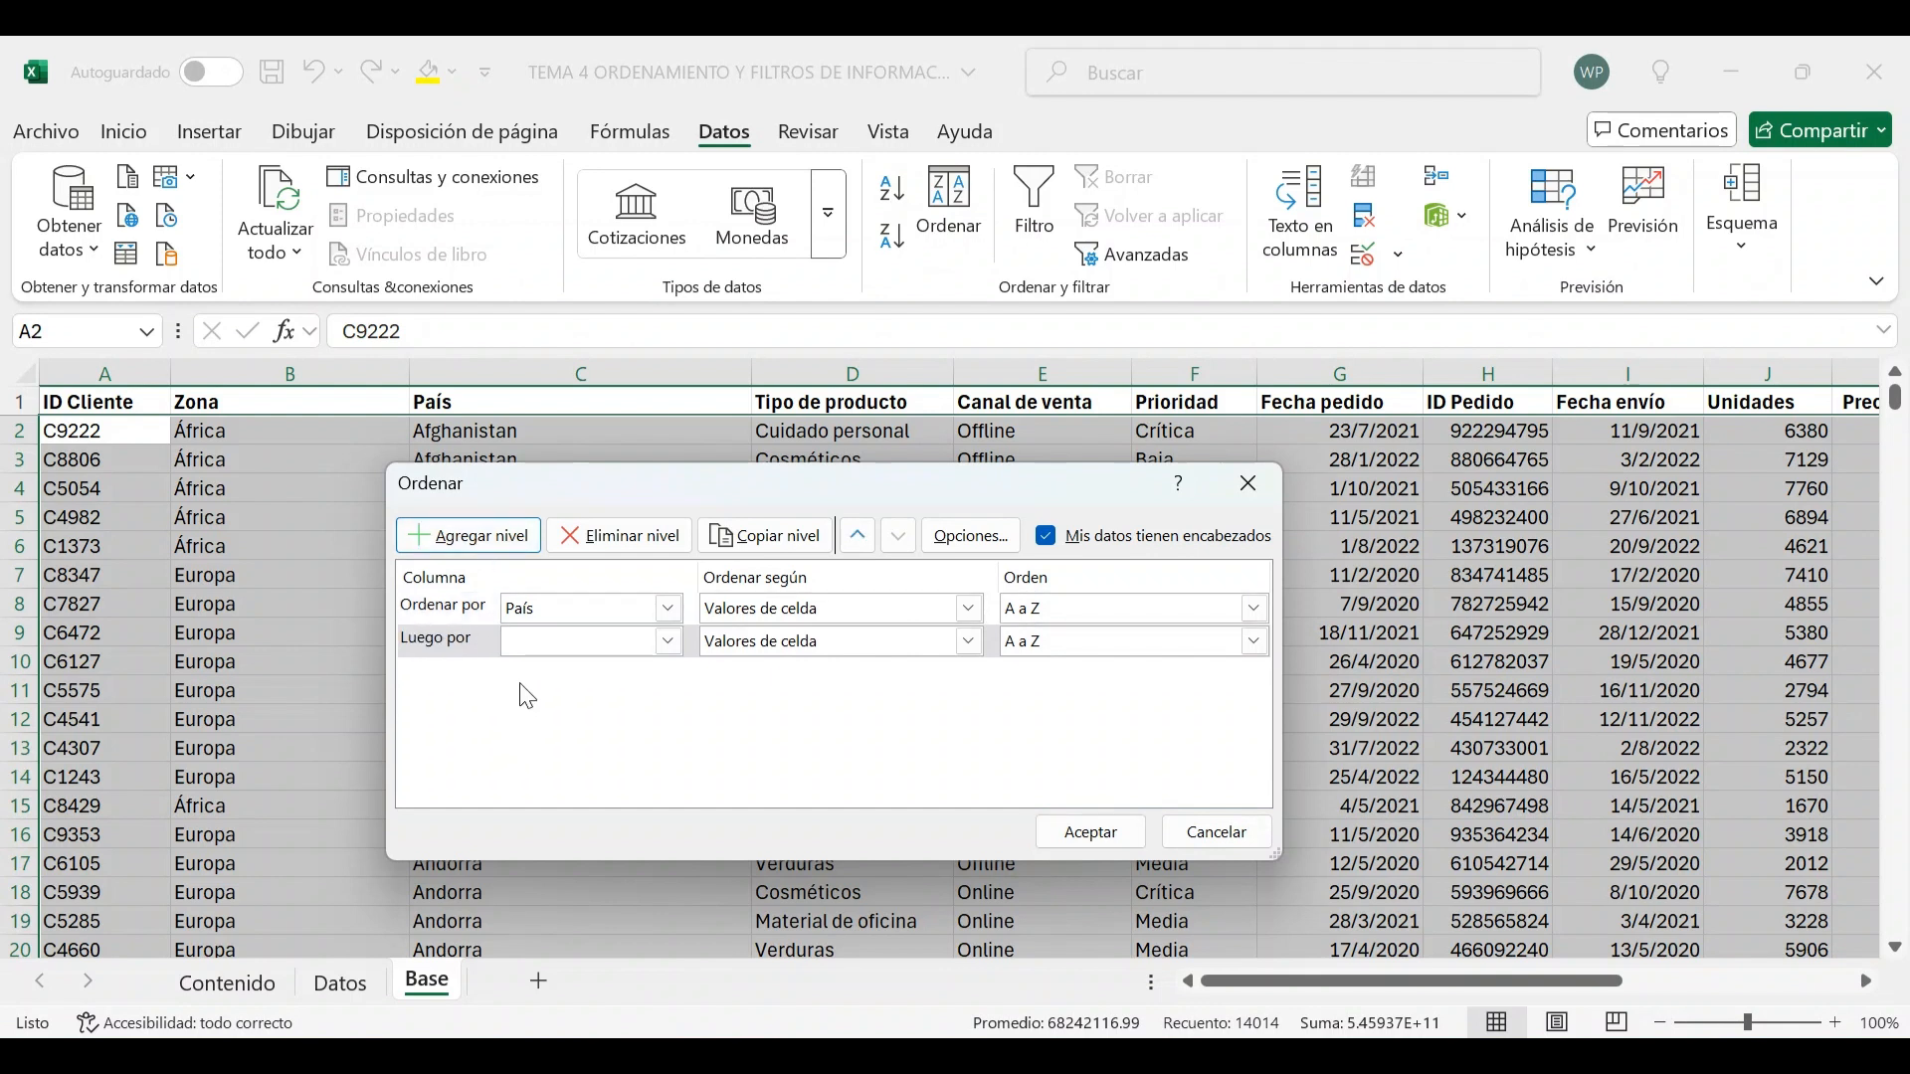
{"action": "left_click", "coordinate": [666, 643]}
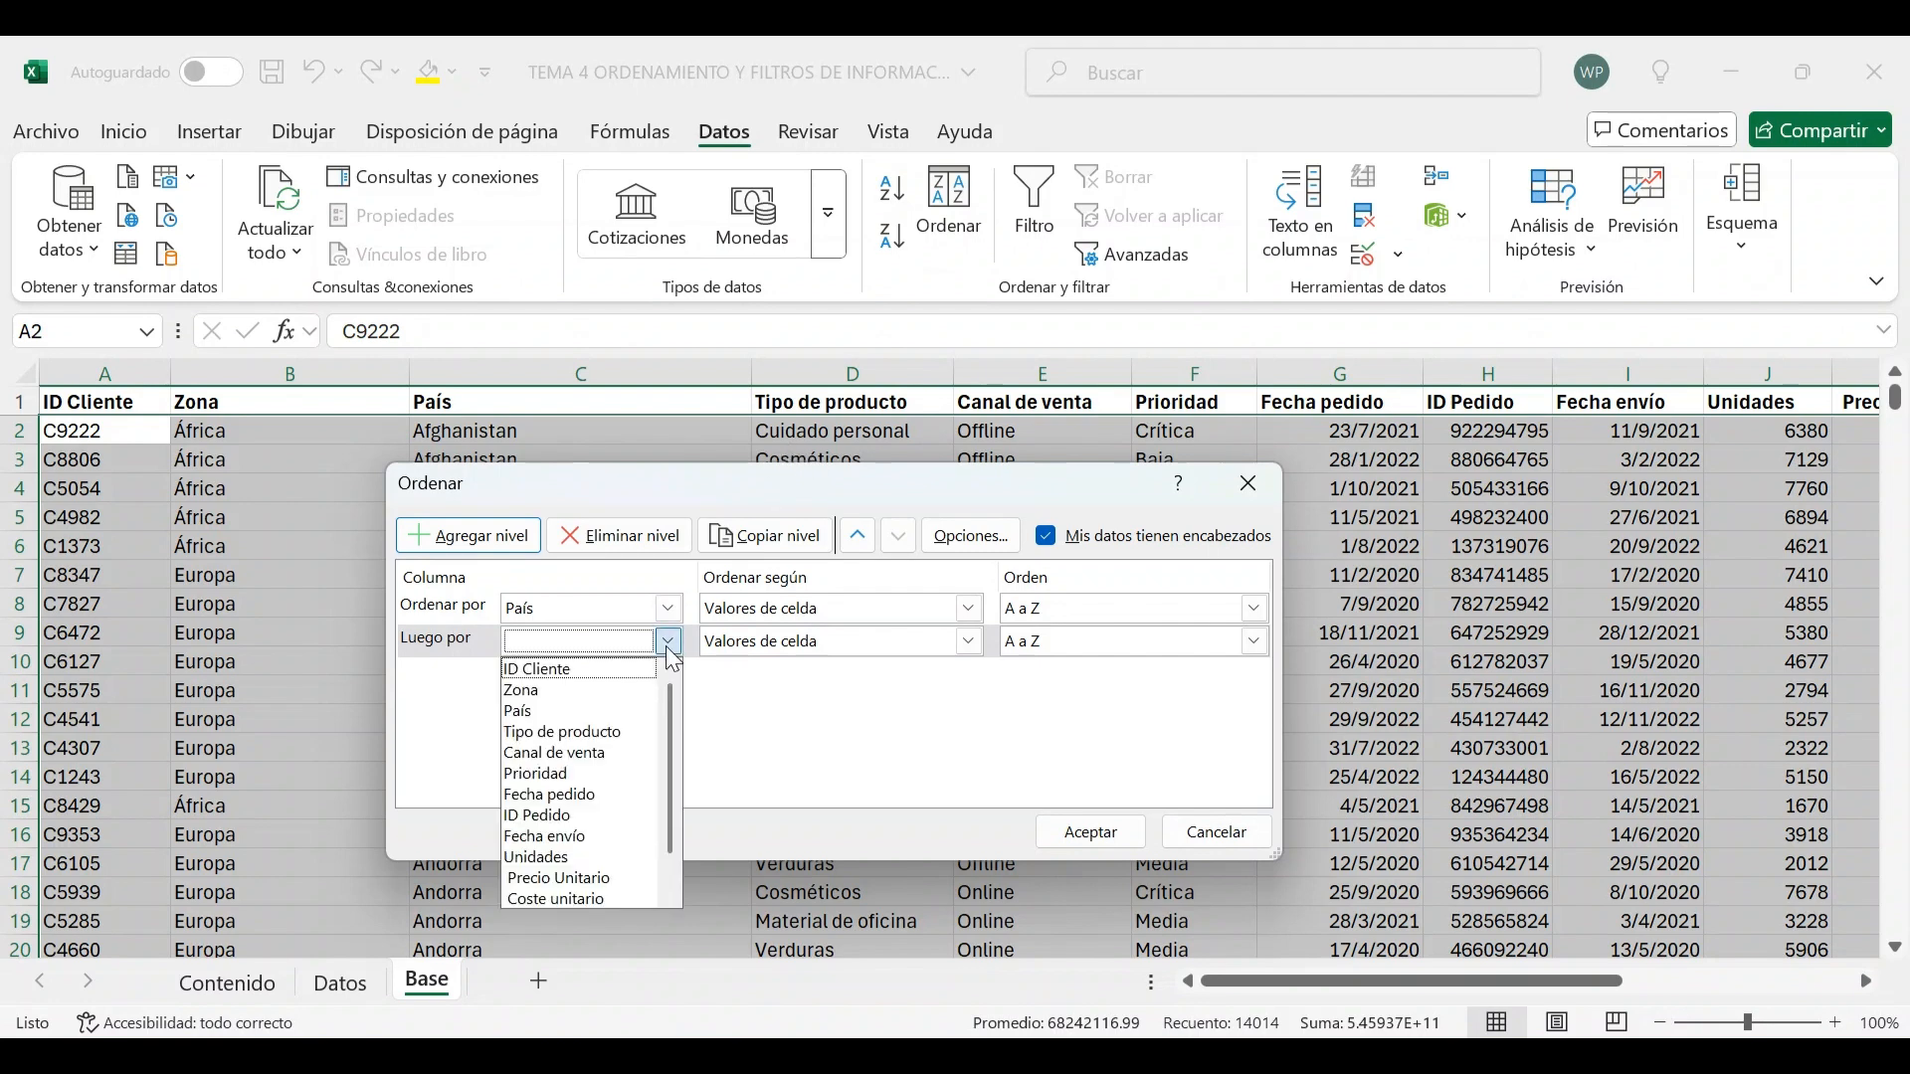
{"action": "left_click", "coordinate": [601, 737]}
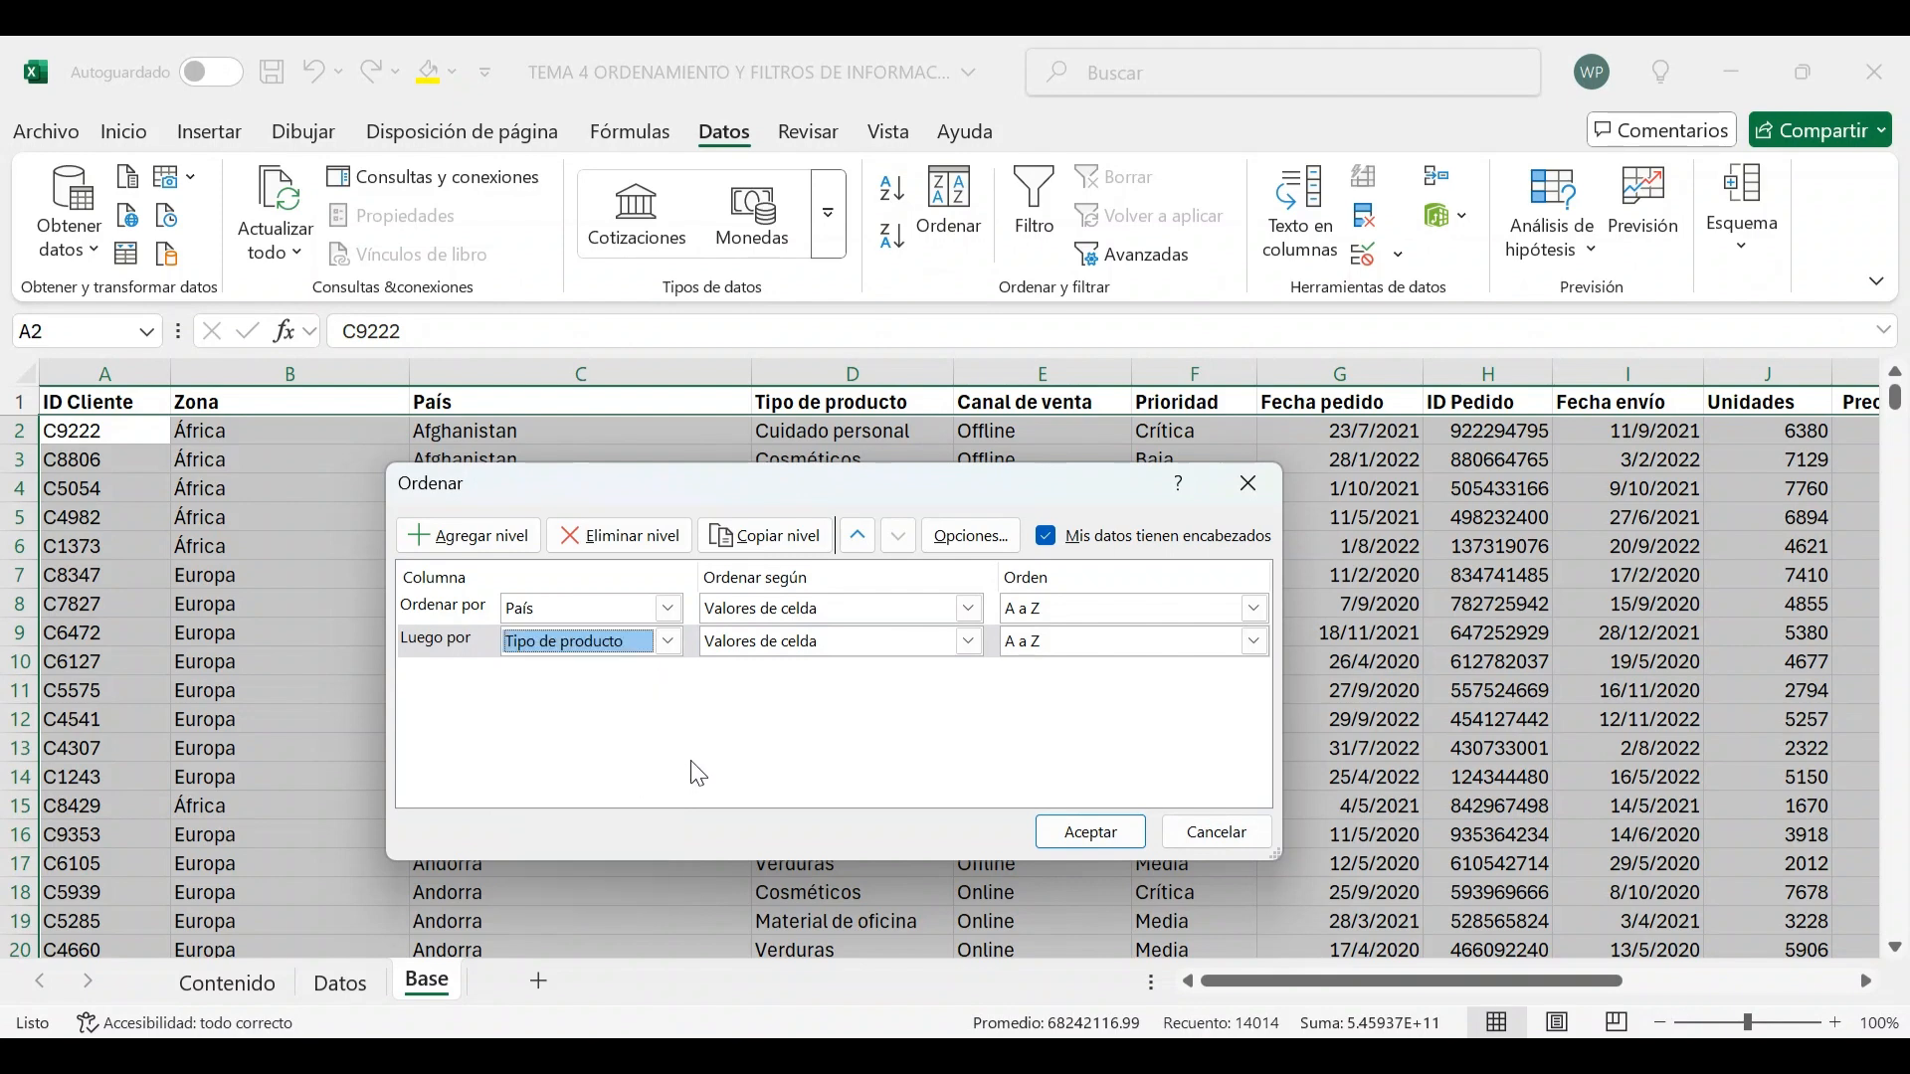
{"action": "left_click", "coordinate": [1063, 831]}
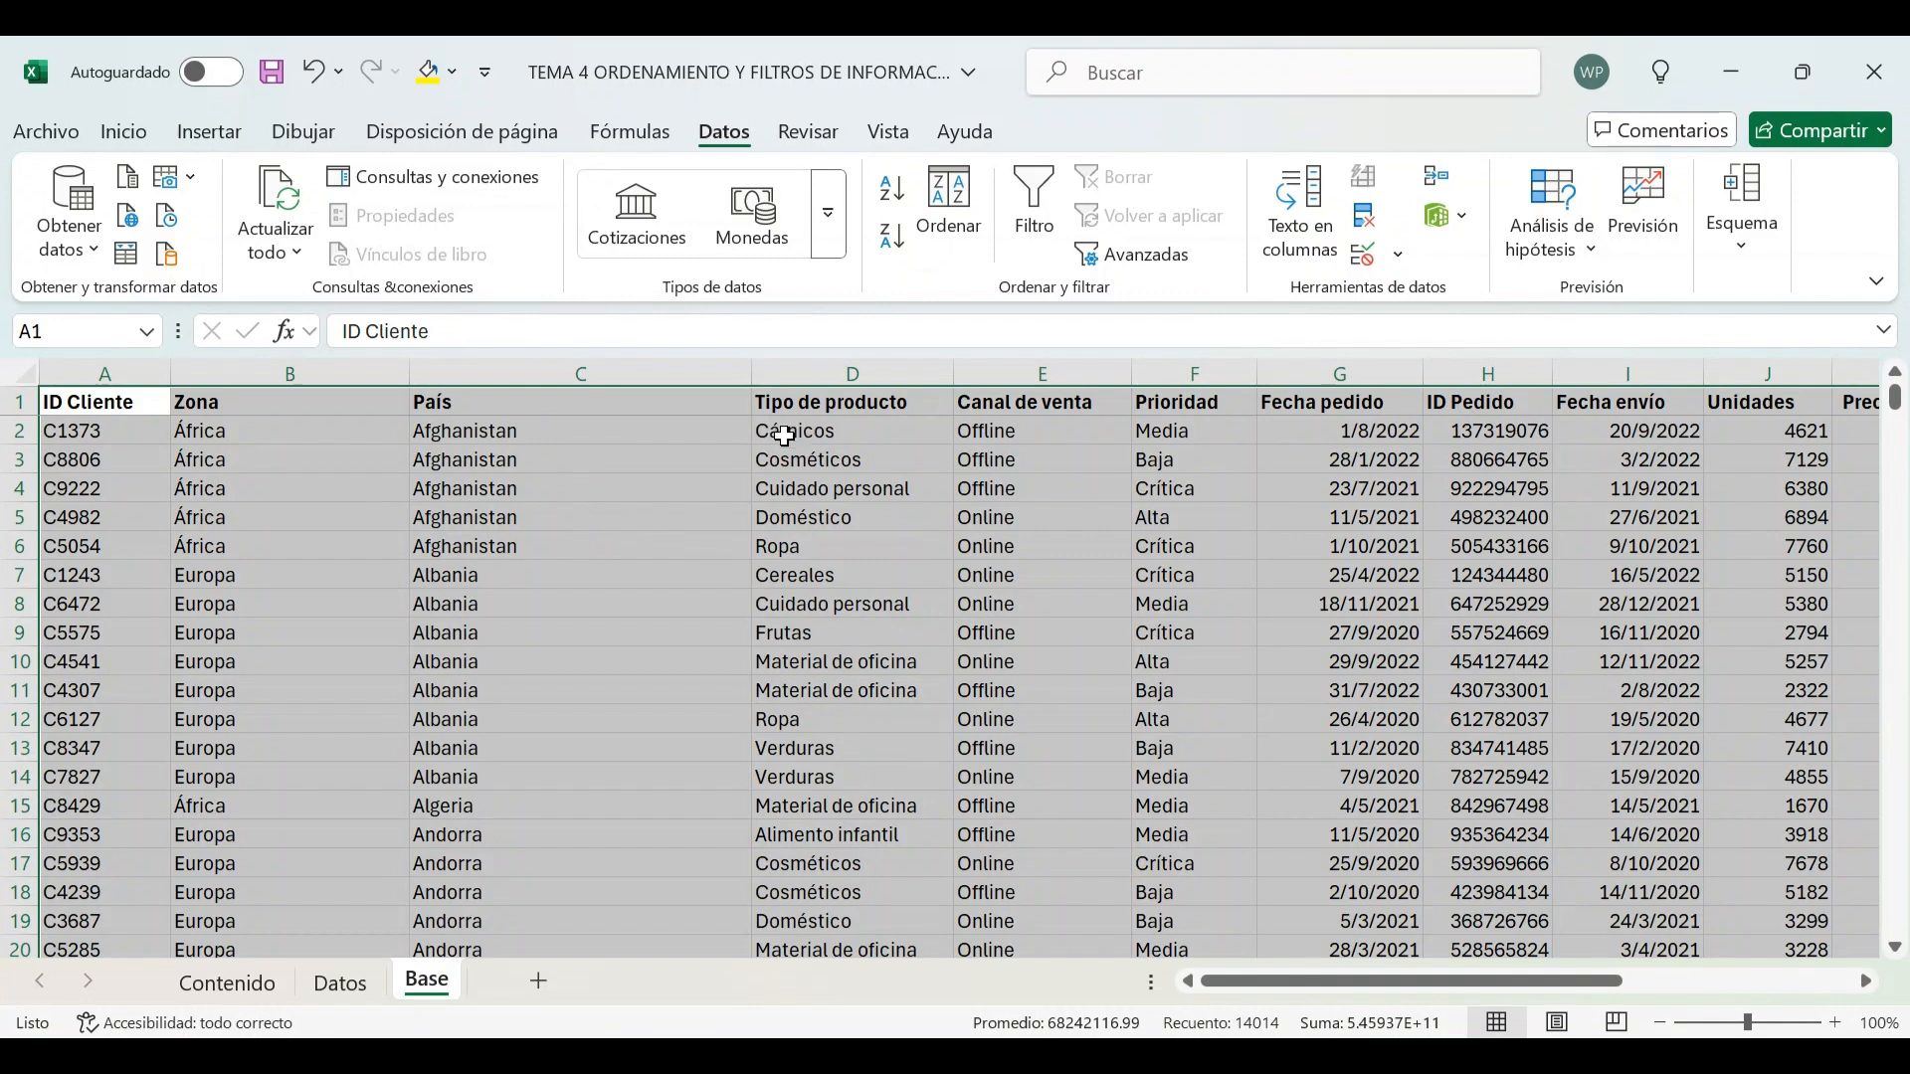
{"action": "left_click_drag", "start_coordinate": [562, 432], "coordinate": [822, 542]}
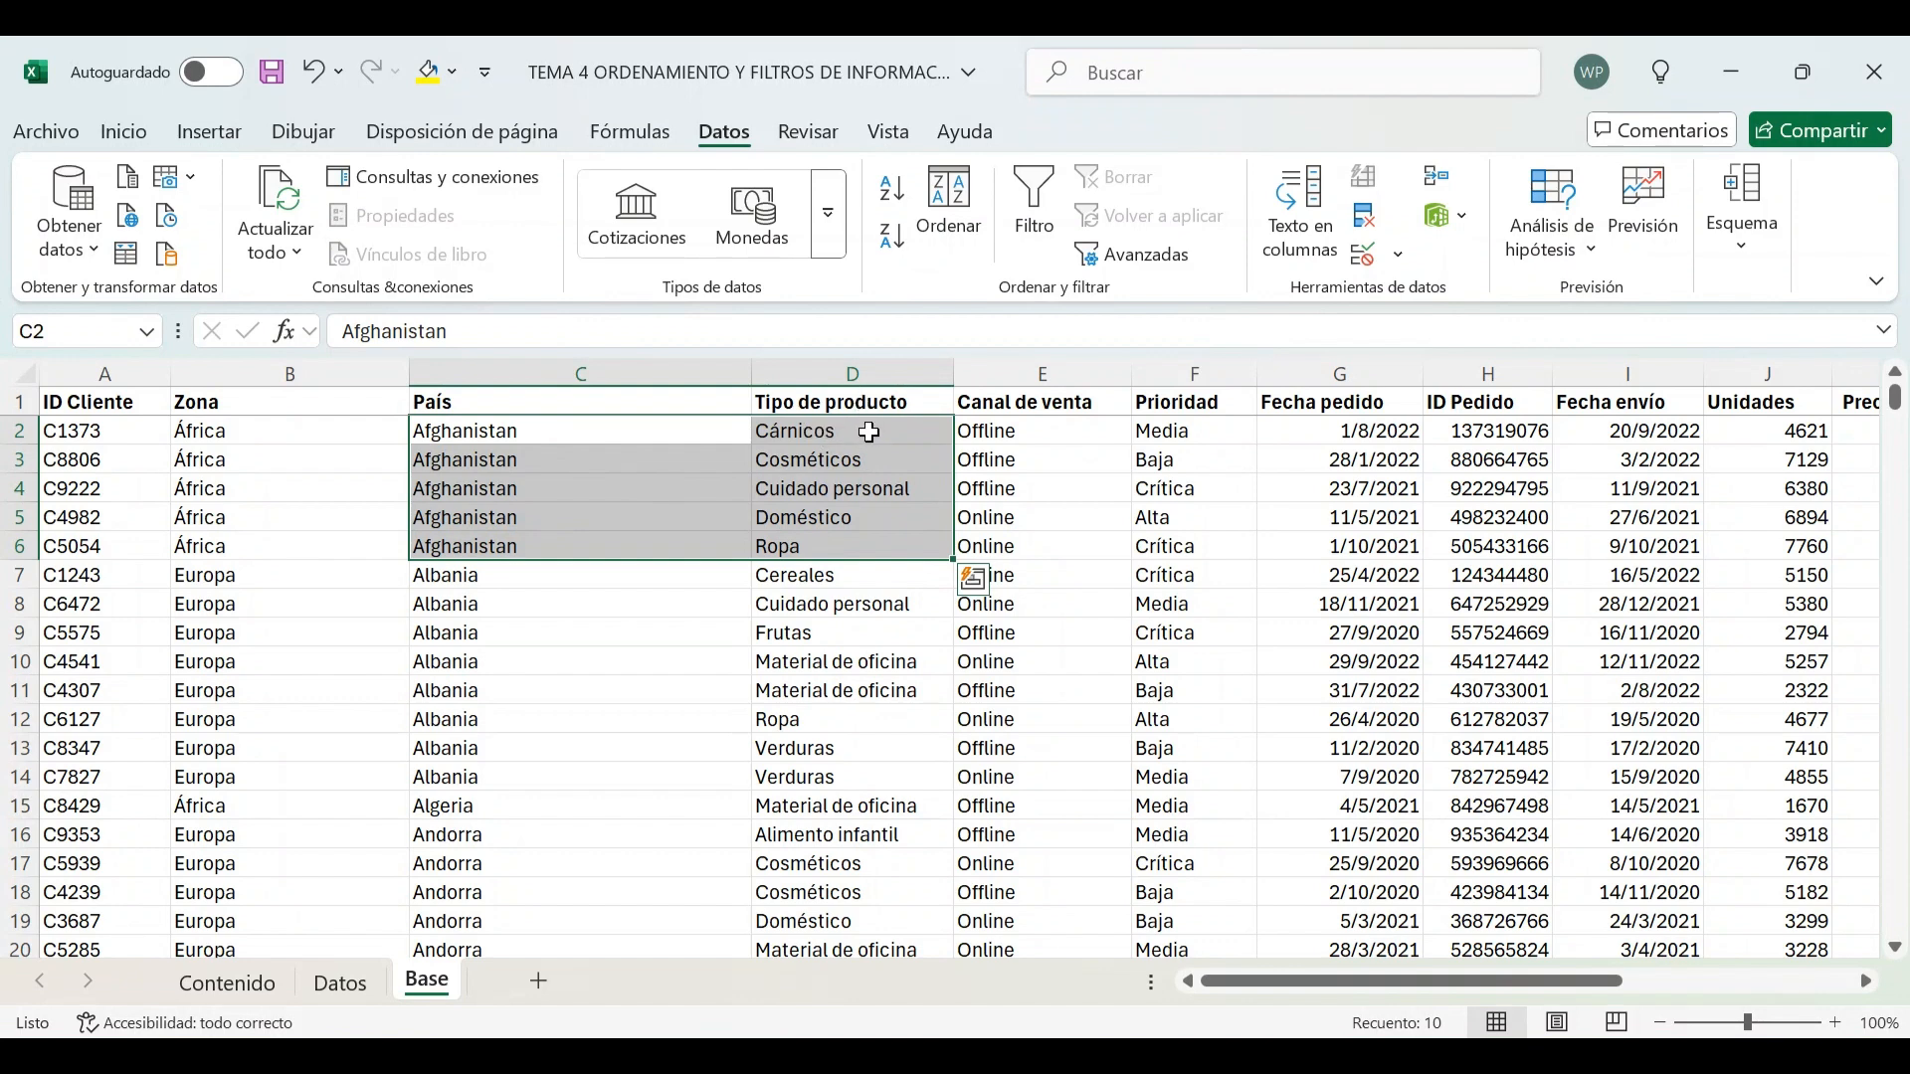
{"action": "left_click", "coordinate": [802, 429]}
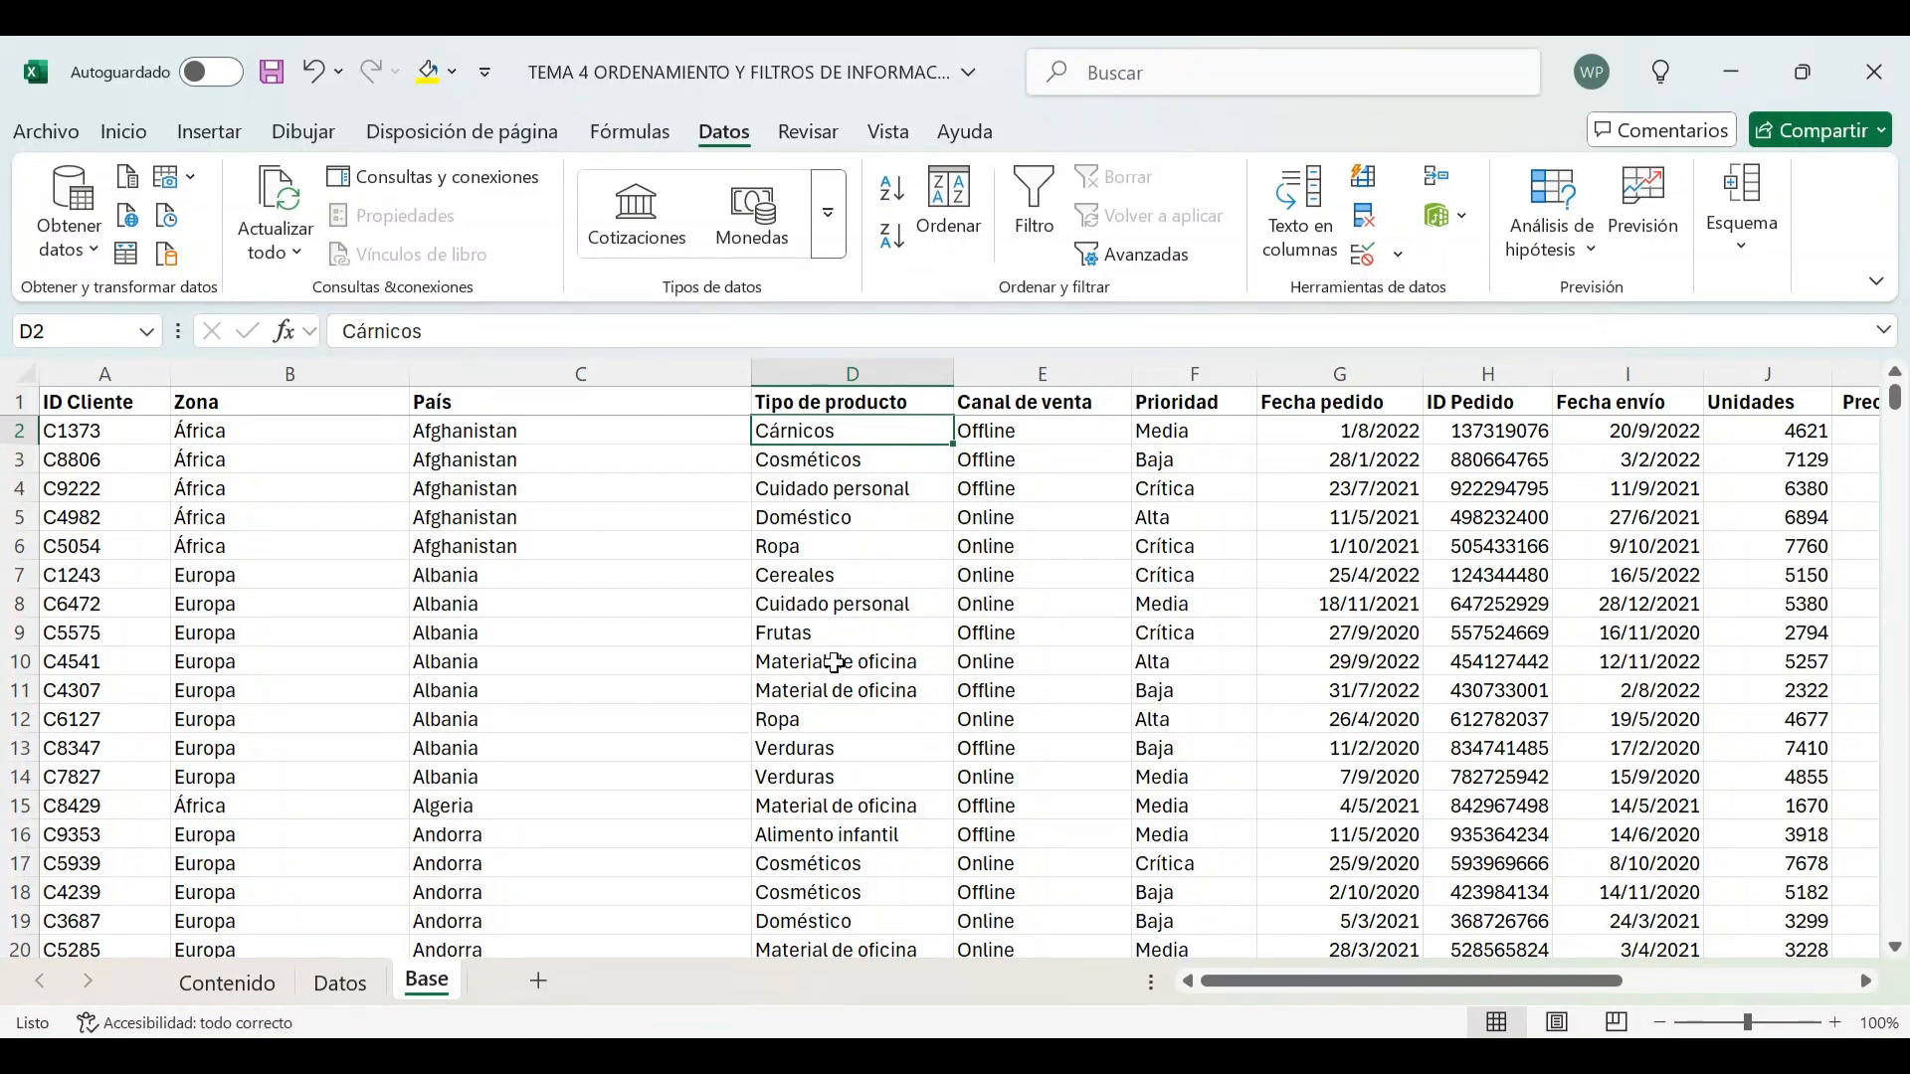
{"action": "left_click", "coordinate": [149, 409]}
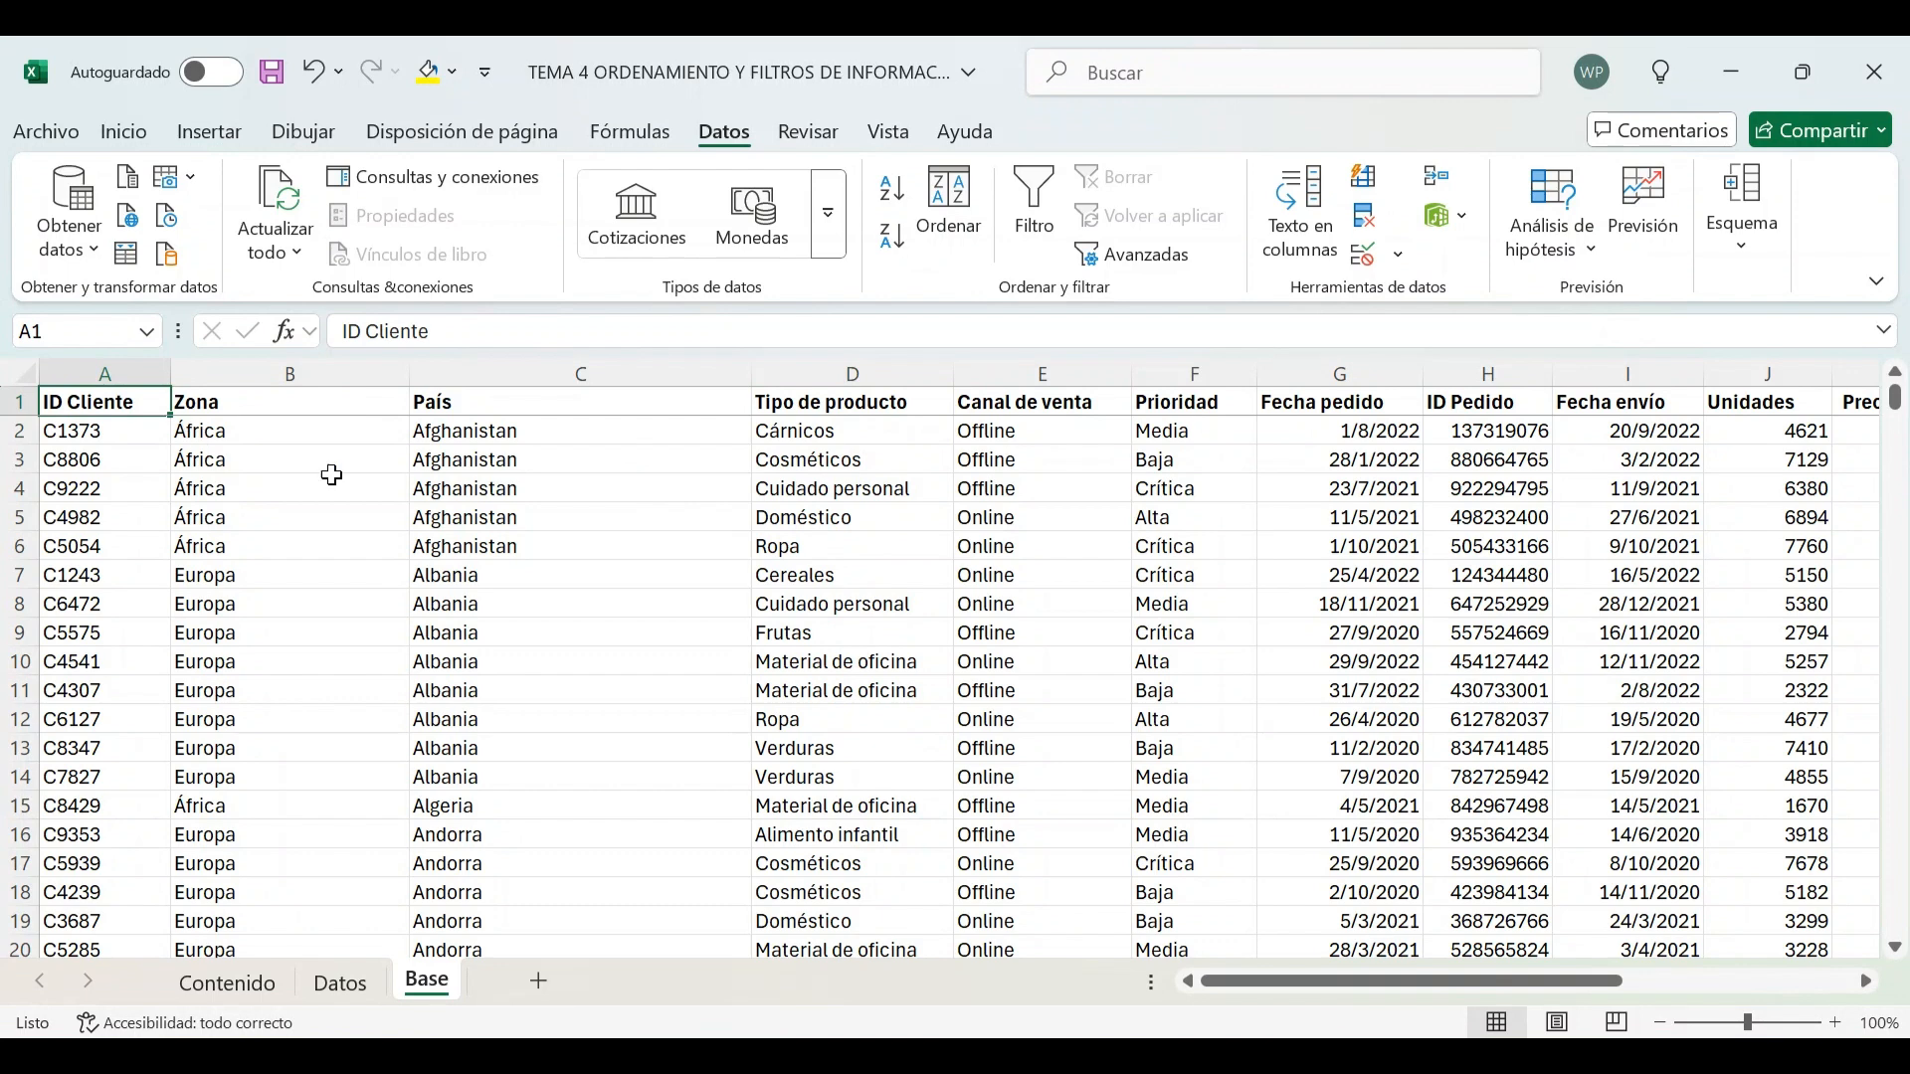
Reopen the Sort dialog and add a level so rows sort by Zona, then País, then Tipo de producto, all A to Z
{"action": "left_click", "coordinate": [950, 204]}
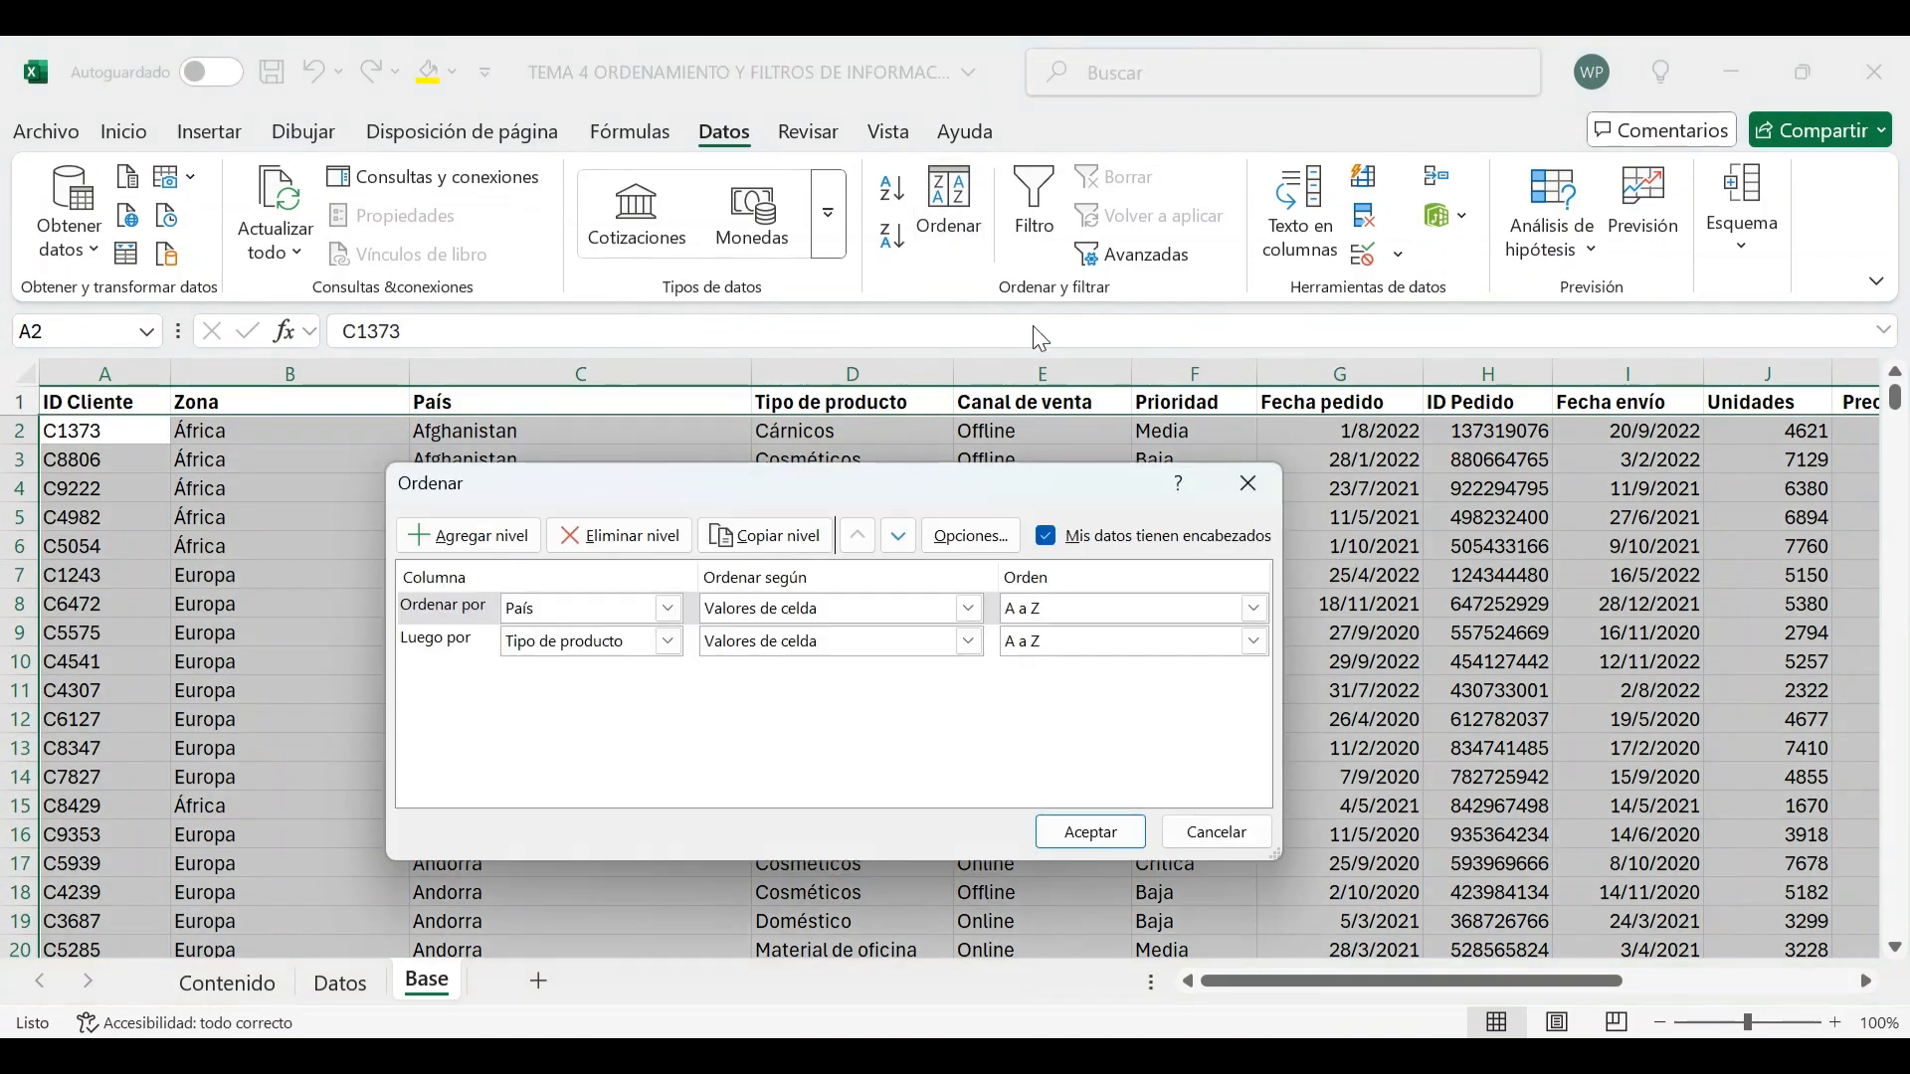
{"action": "left_click", "coordinate": [509, 539]}
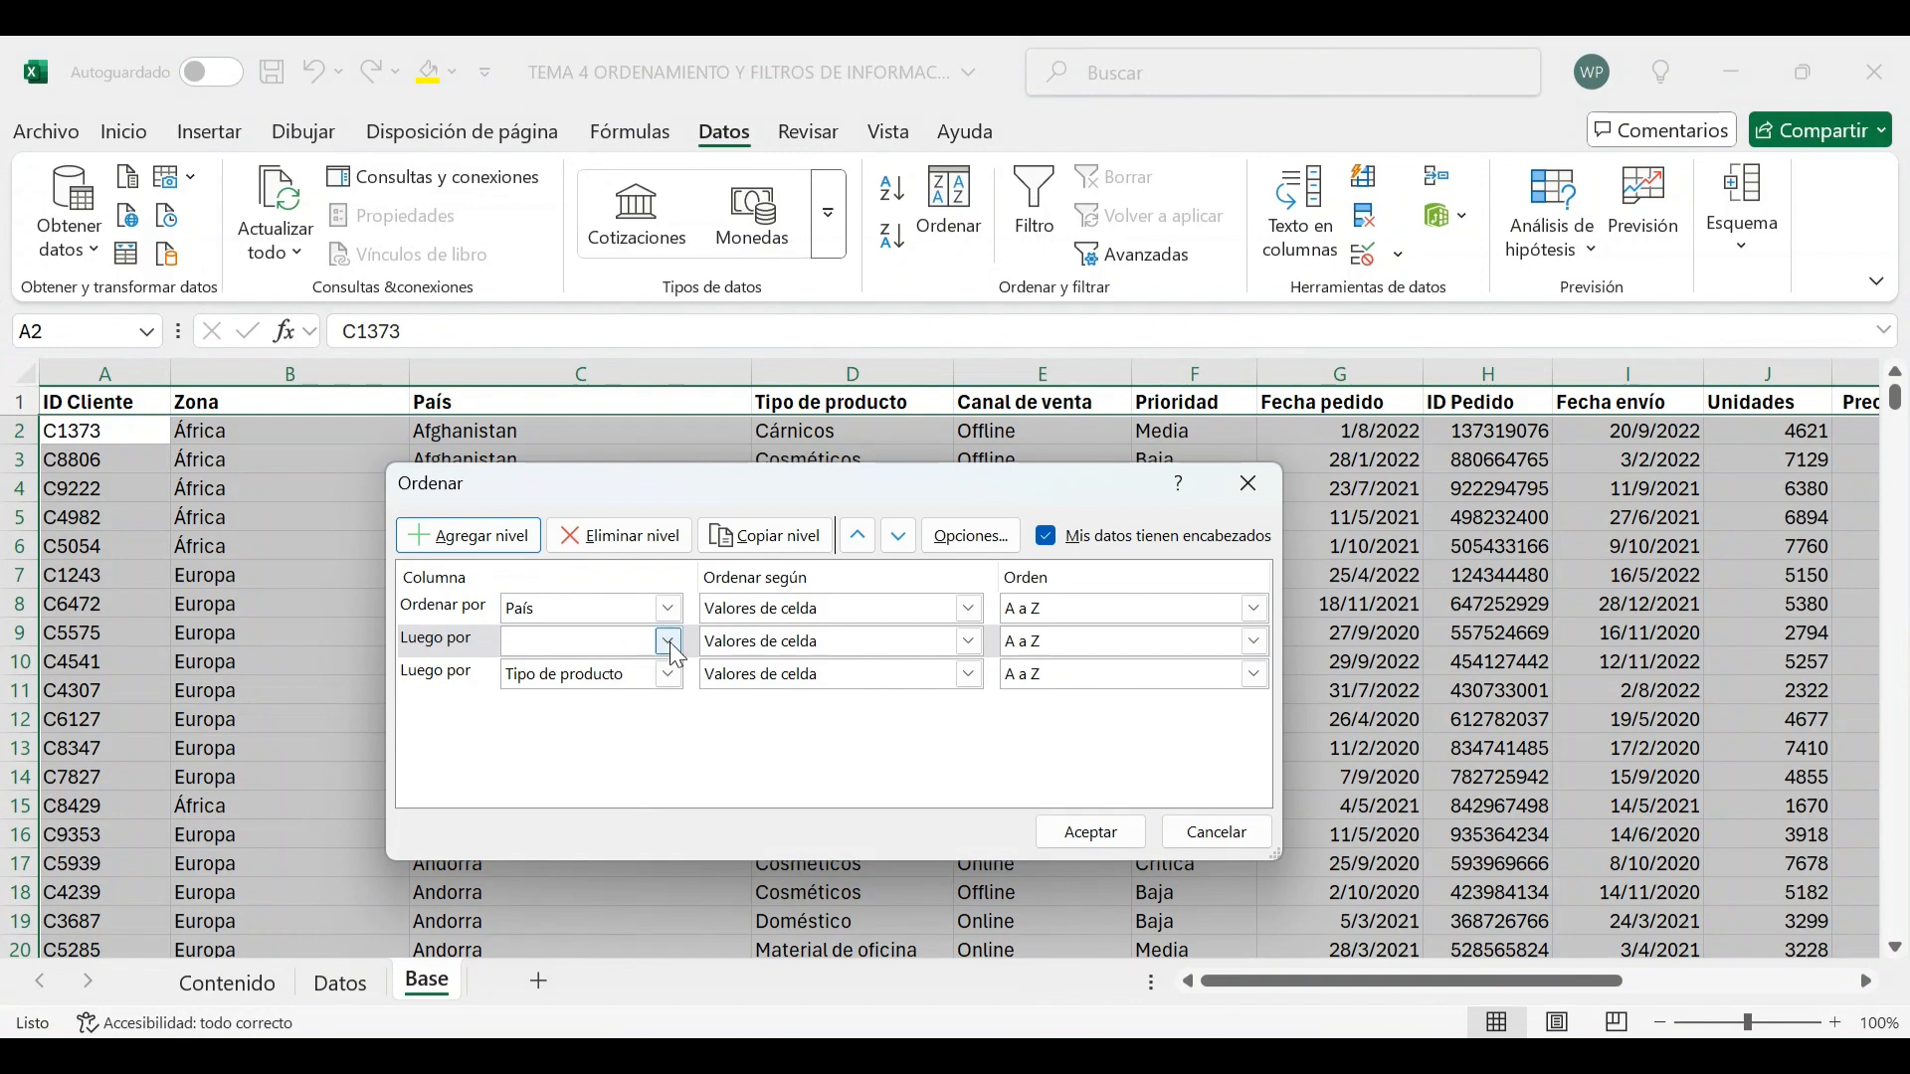
{"action": "left_click", "coordinate": [668, 608]}
{"action": "scroll", "coordinate": [577, 673], "scroll_direction": "up", "scroll_amount": 2}
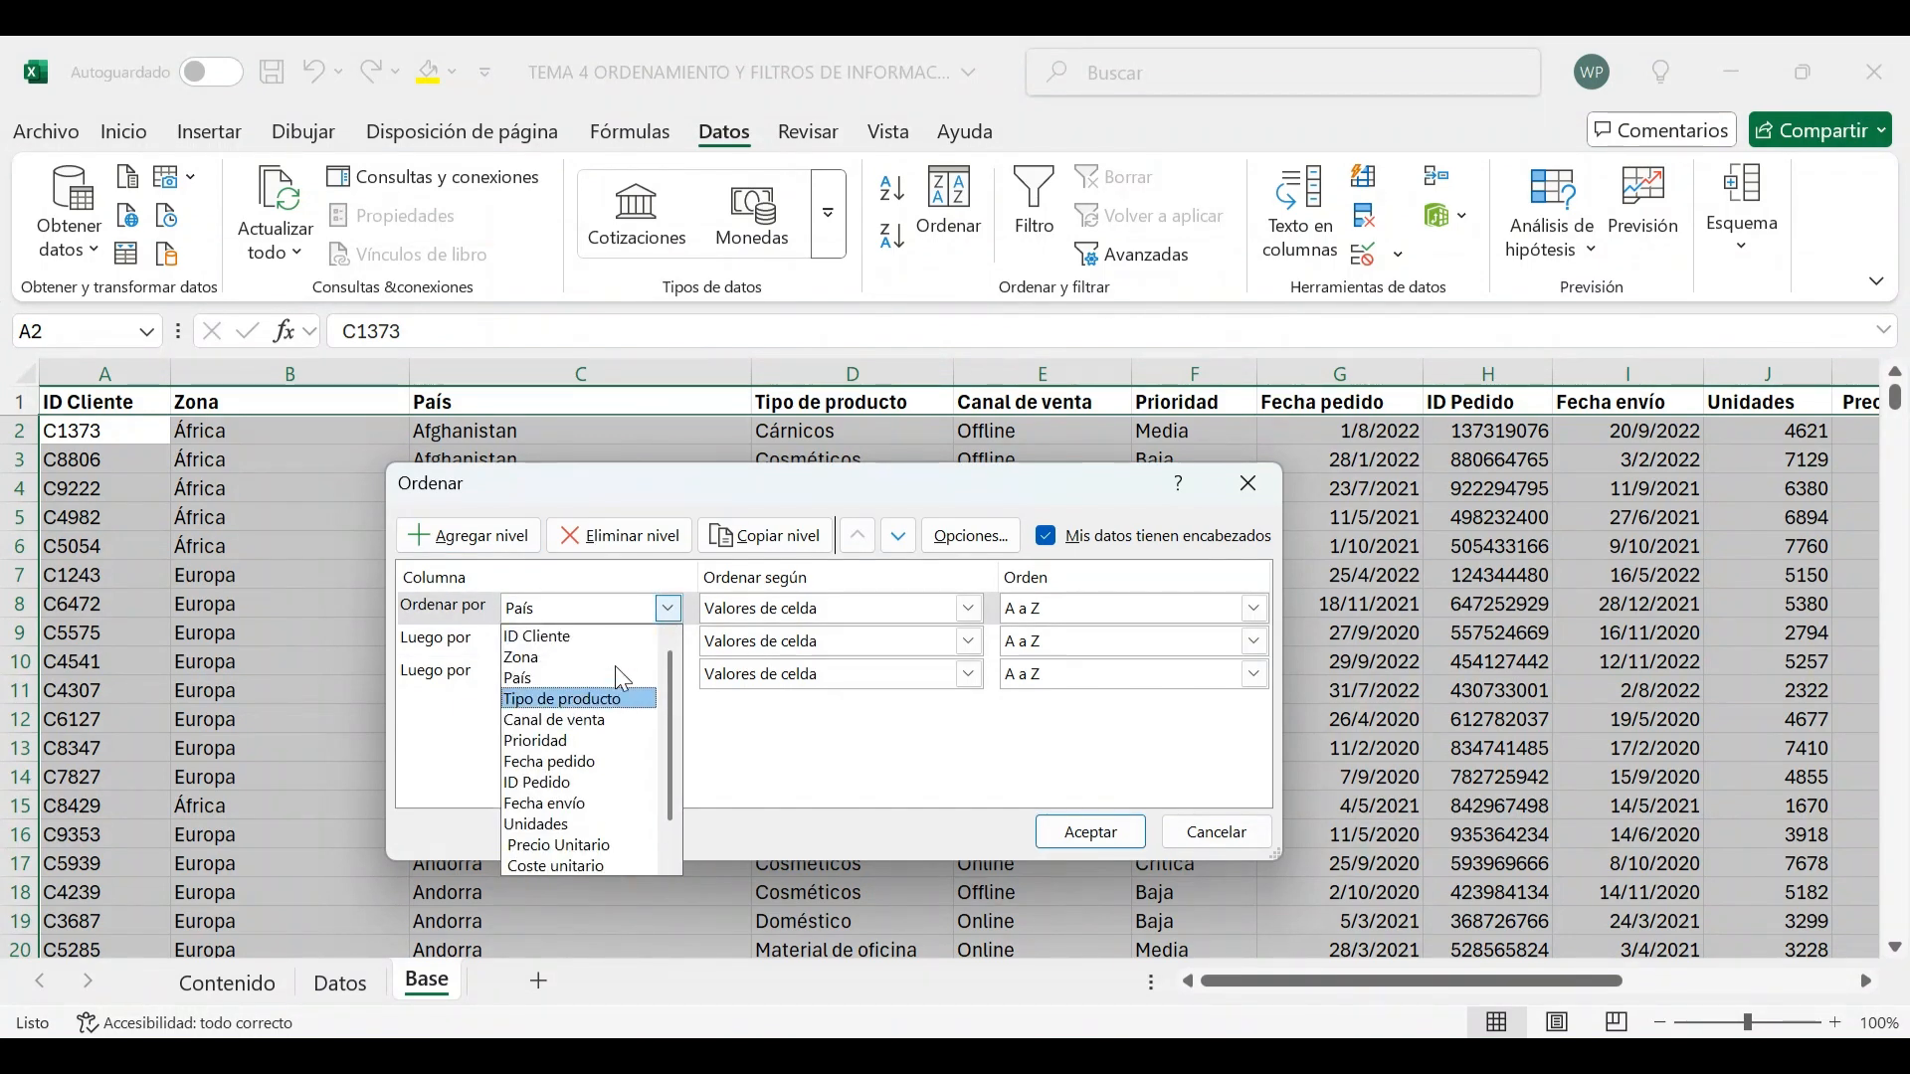
{"action": "left_click", "coordinate": [574, 659]}
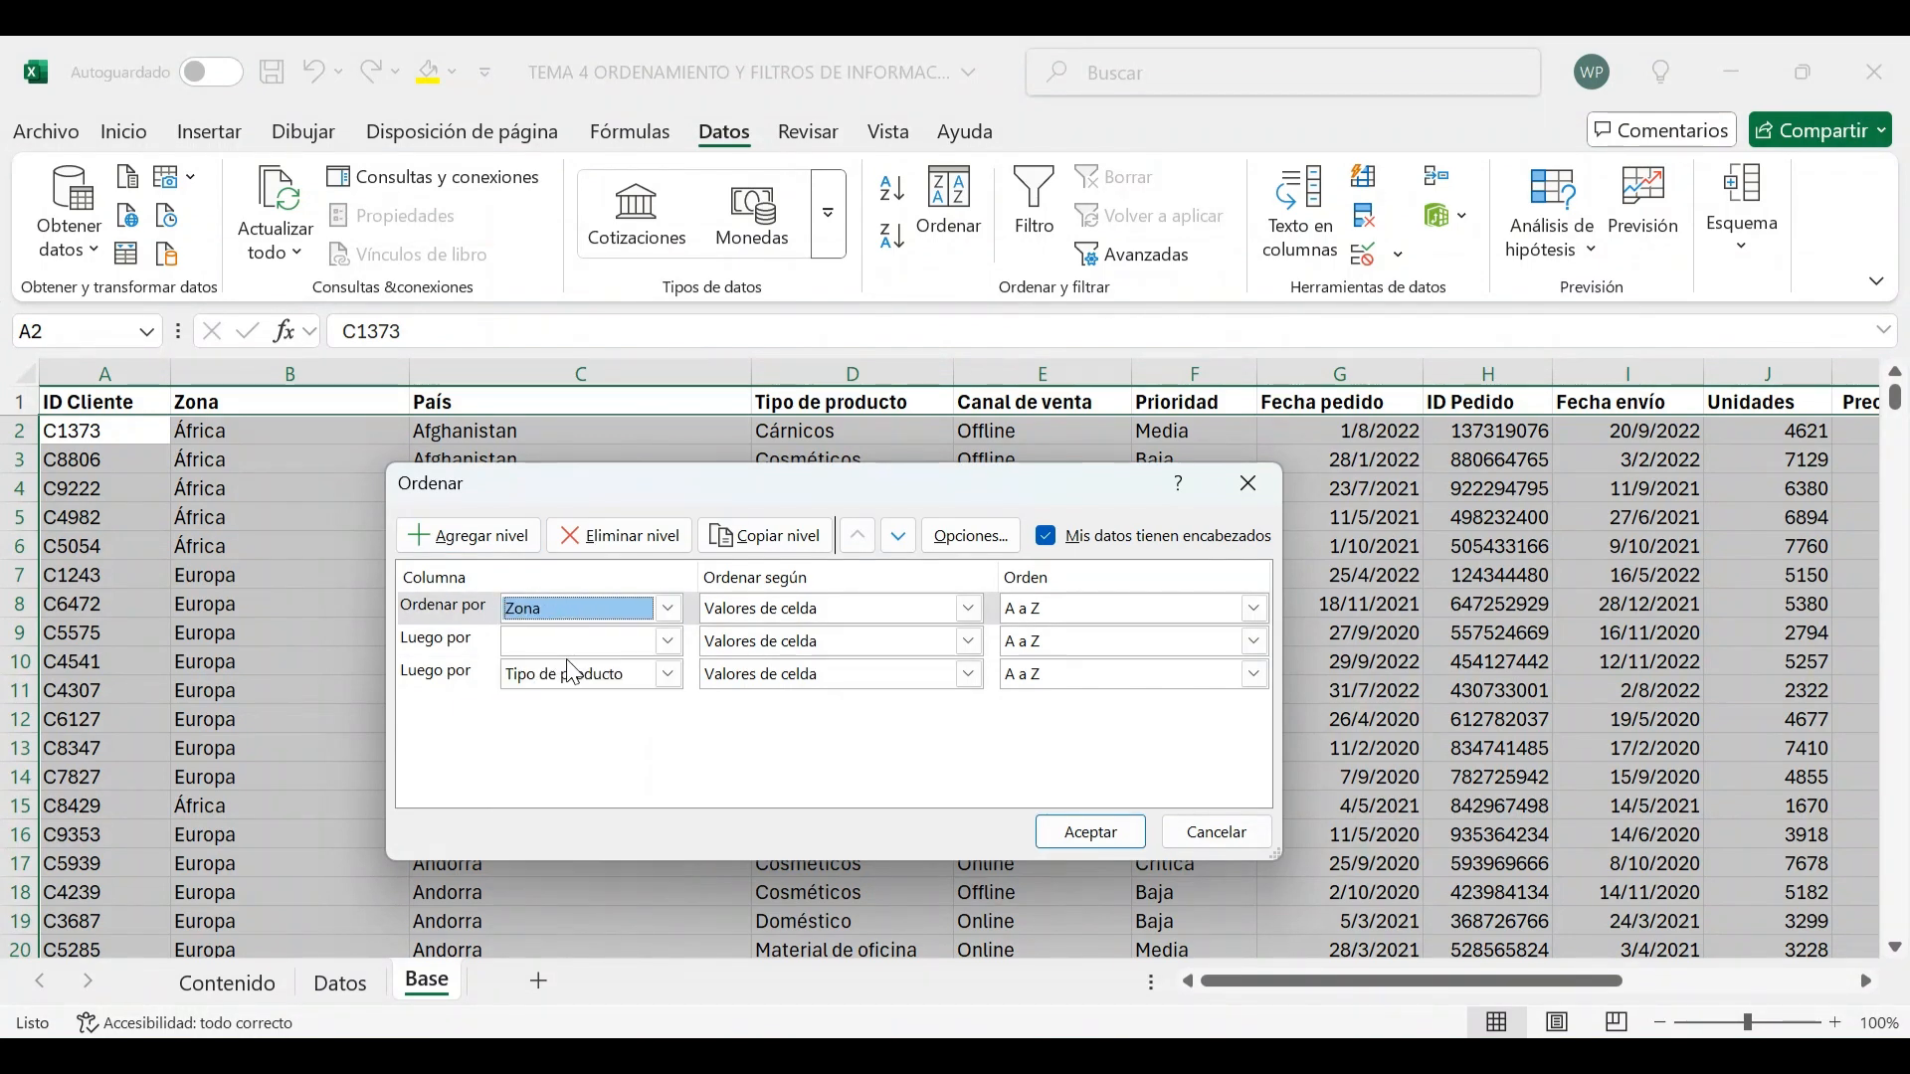
{"action": "left_click", "coordinate": [668, 640]}
{"action": "left_click", "coordinate": [557, 706]}
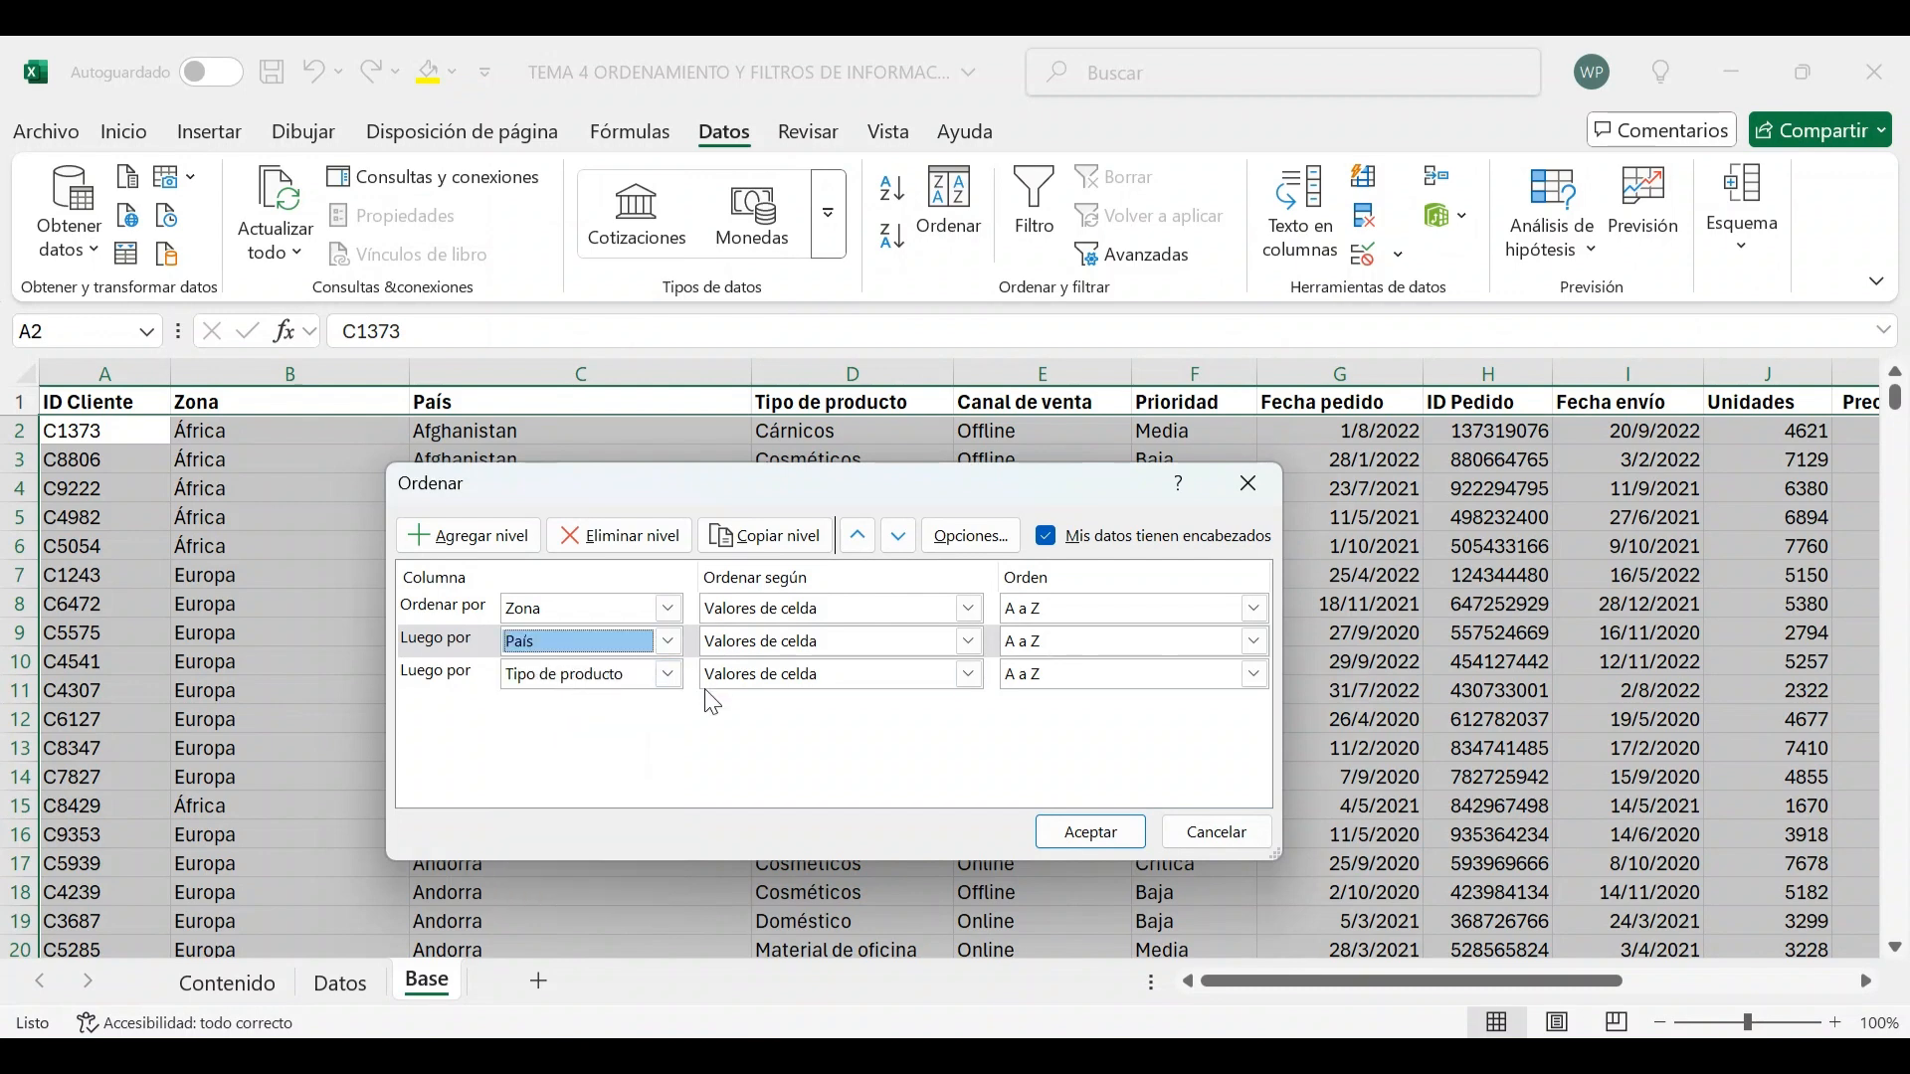
{"action": "left_click", "coordinate": [1104, 841]}
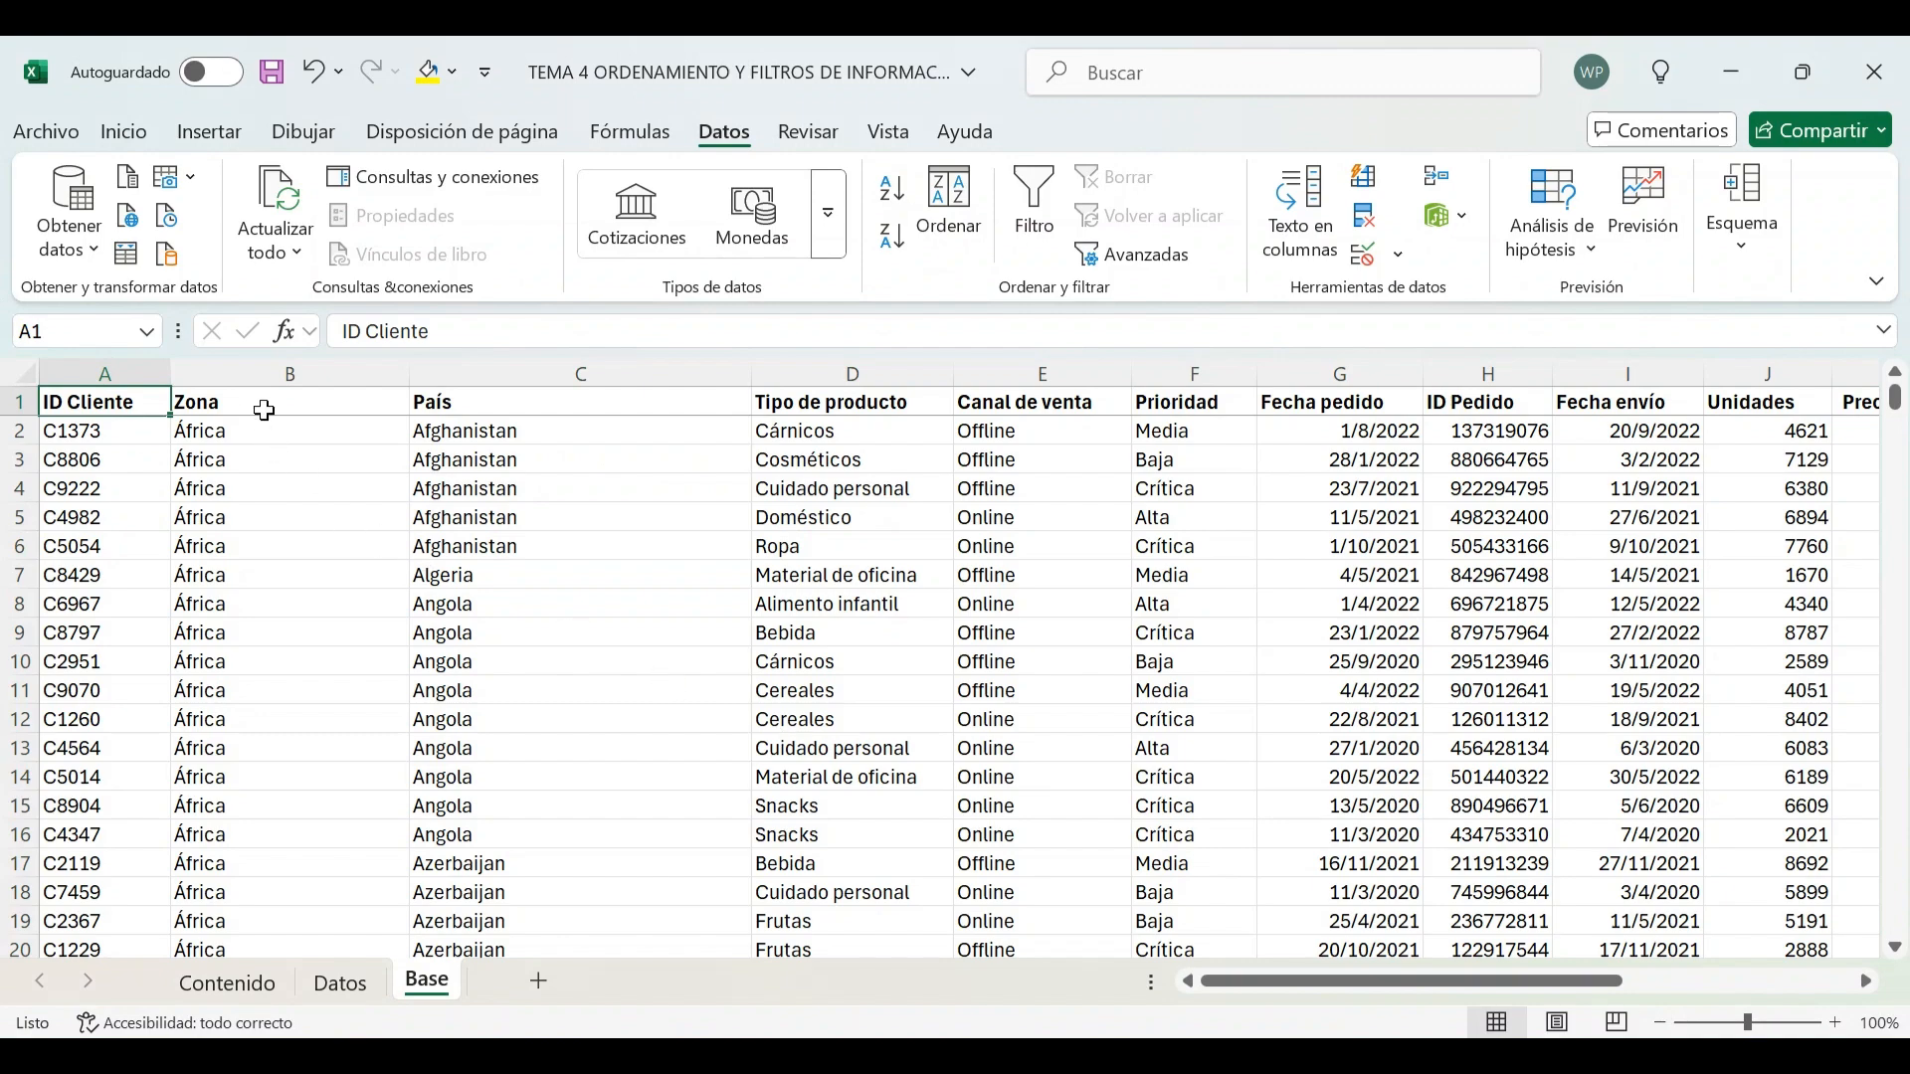
Scroll through the Base sheet to review the order of the Zona, País and Tipo de producto columns
{"action": "left_click", "coordinate": [262, 374]}
{"action": "scroll", "coordinate": [300, 538], "scroll_direction": "down", "scroll_amount": 5}
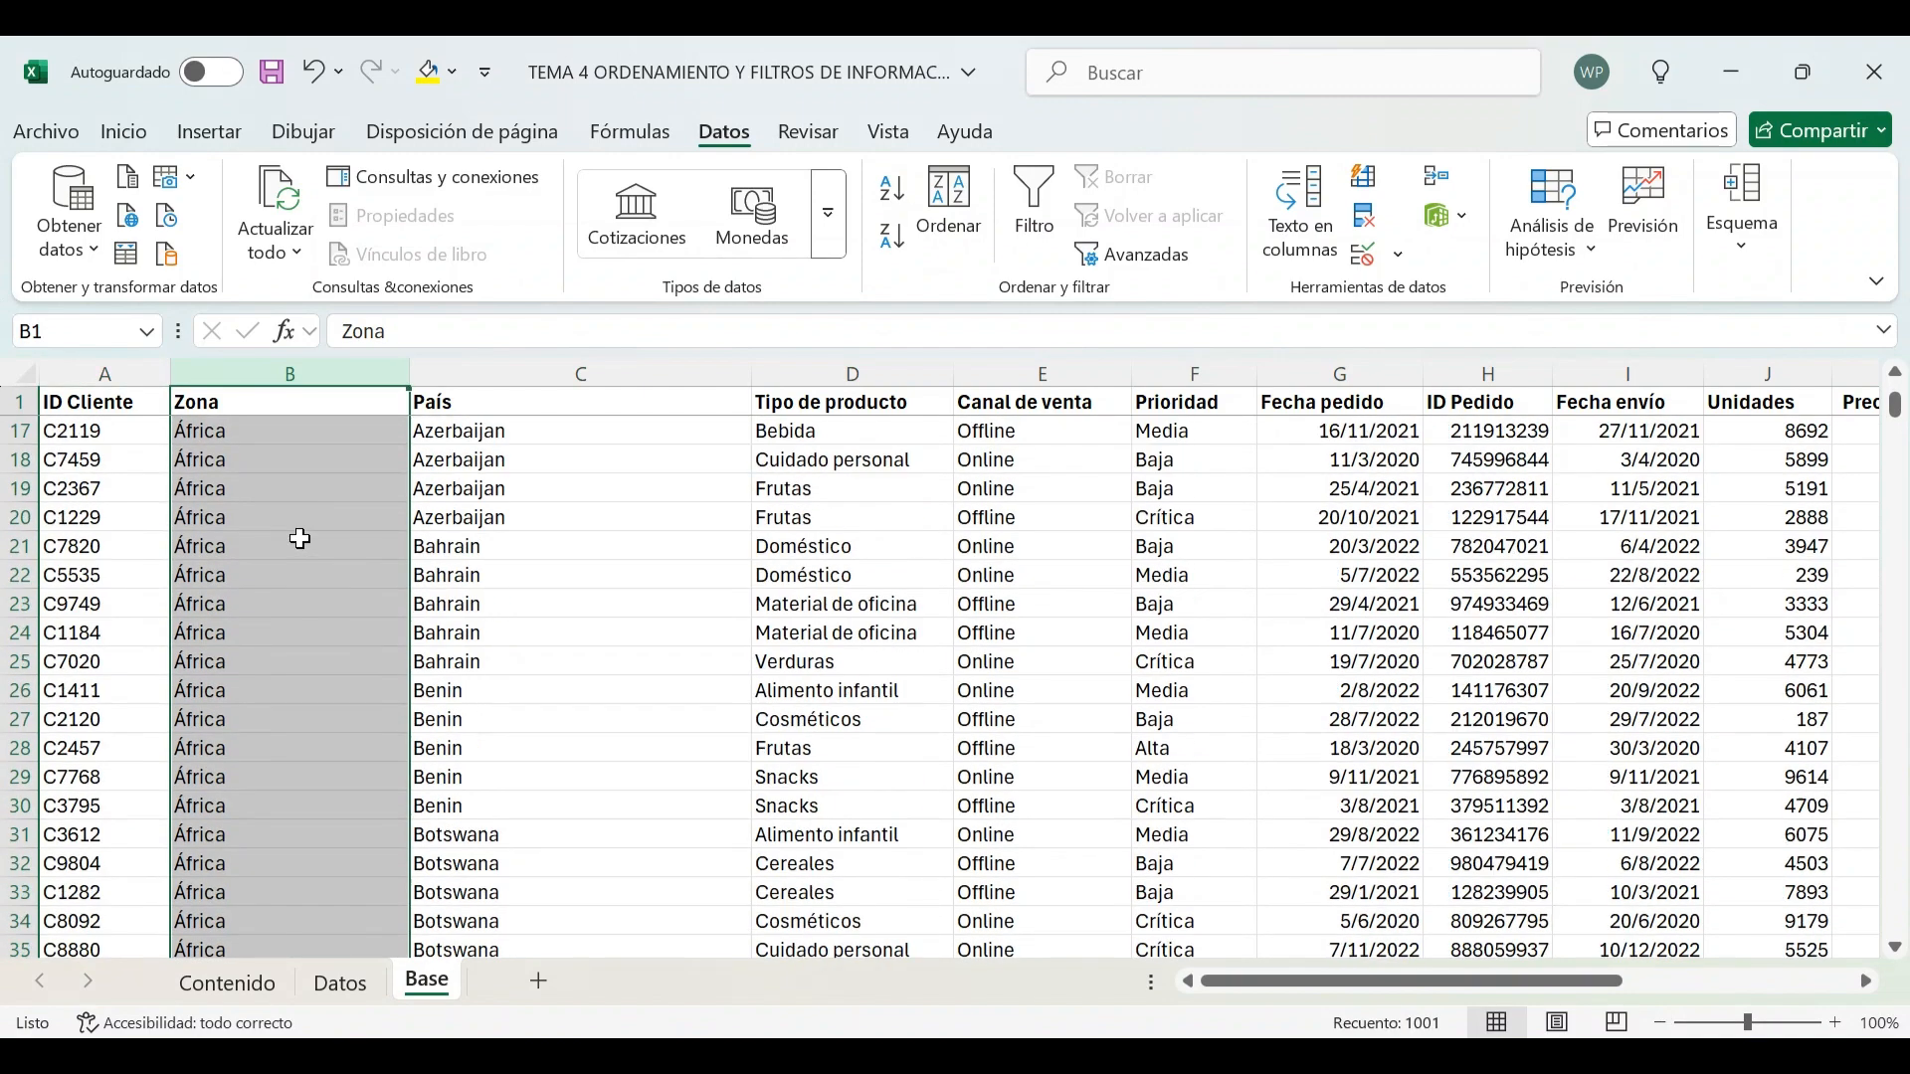
{"action": "scroll", "coordinate": [299, 538], "scroll_direction": "down", "scroll_amount": 20}
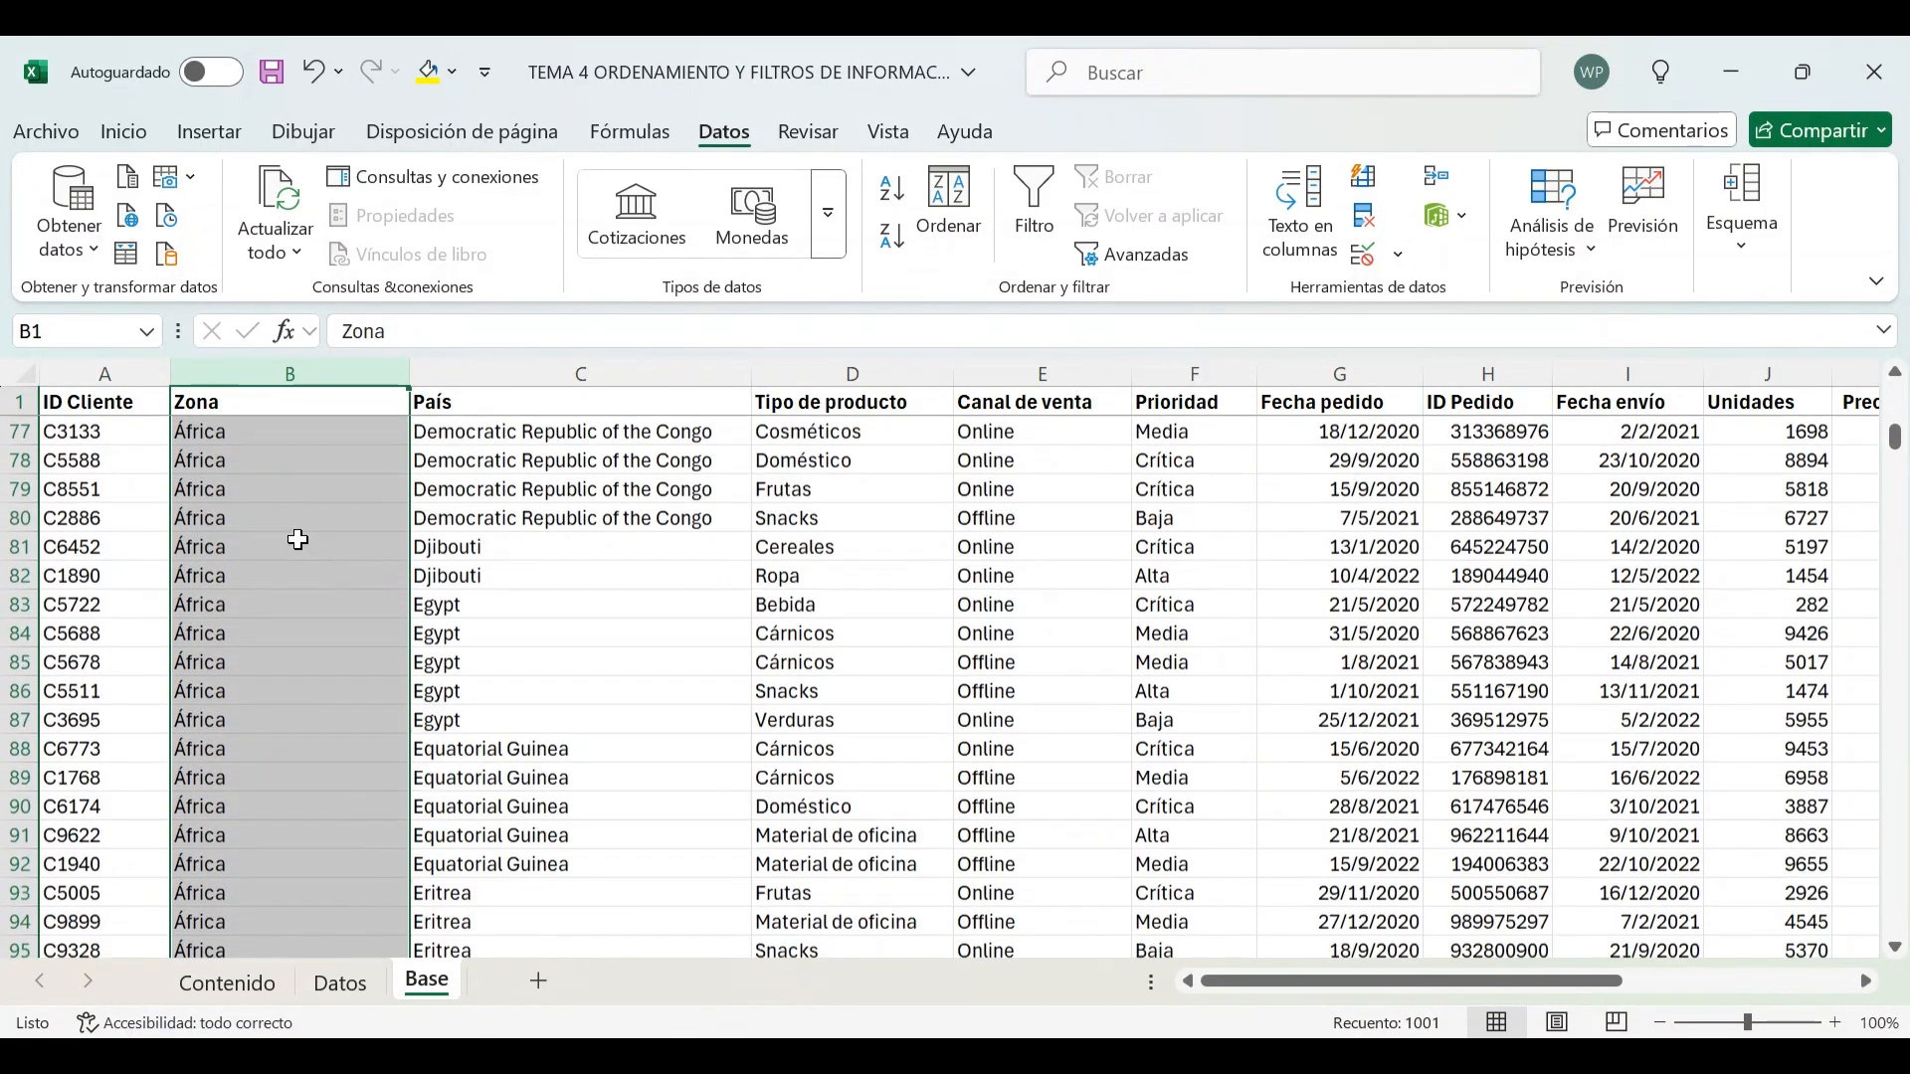
{"action": "scroll", "coordinate": [300, 539], "scroll_direction": "down", "scroll_amount": 3}
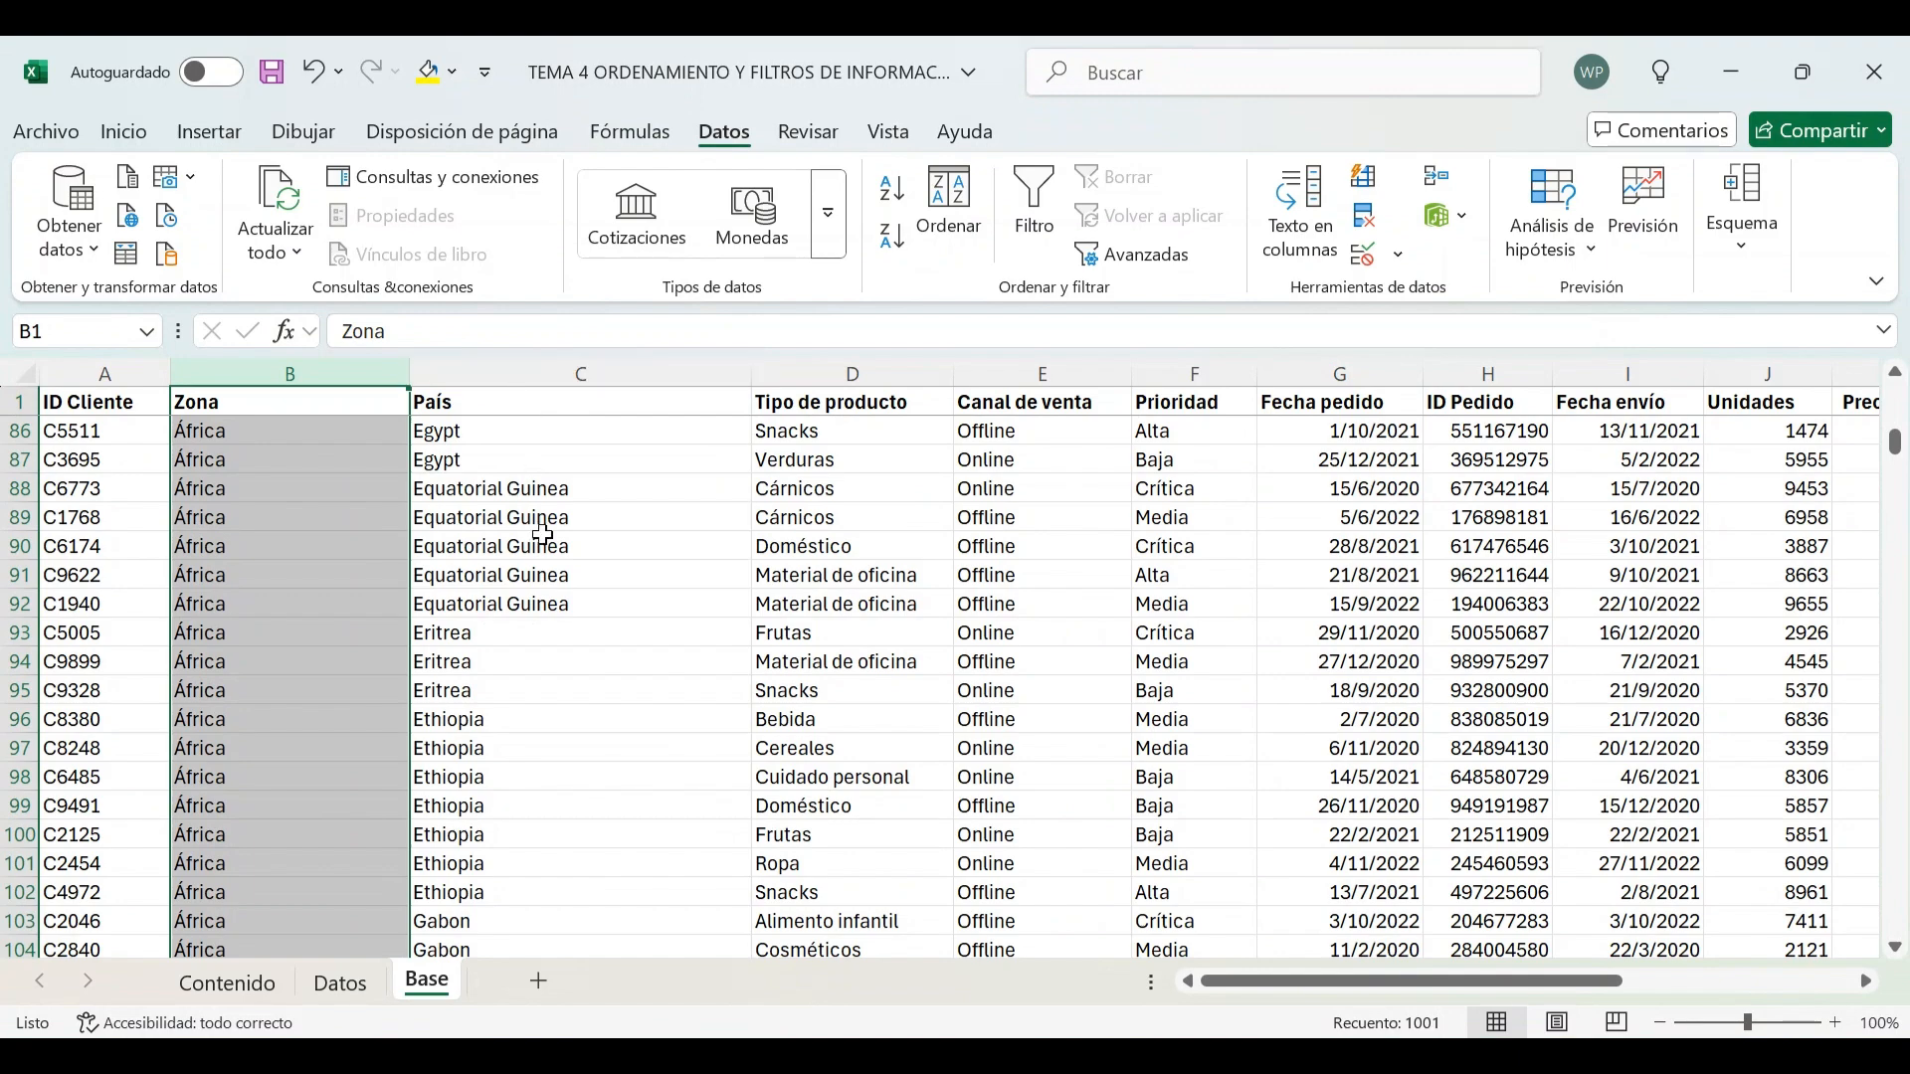
{"action": "scroll", "coordinate": [544, 542], "scroll_direction": "down", "scroll_amount": 5}
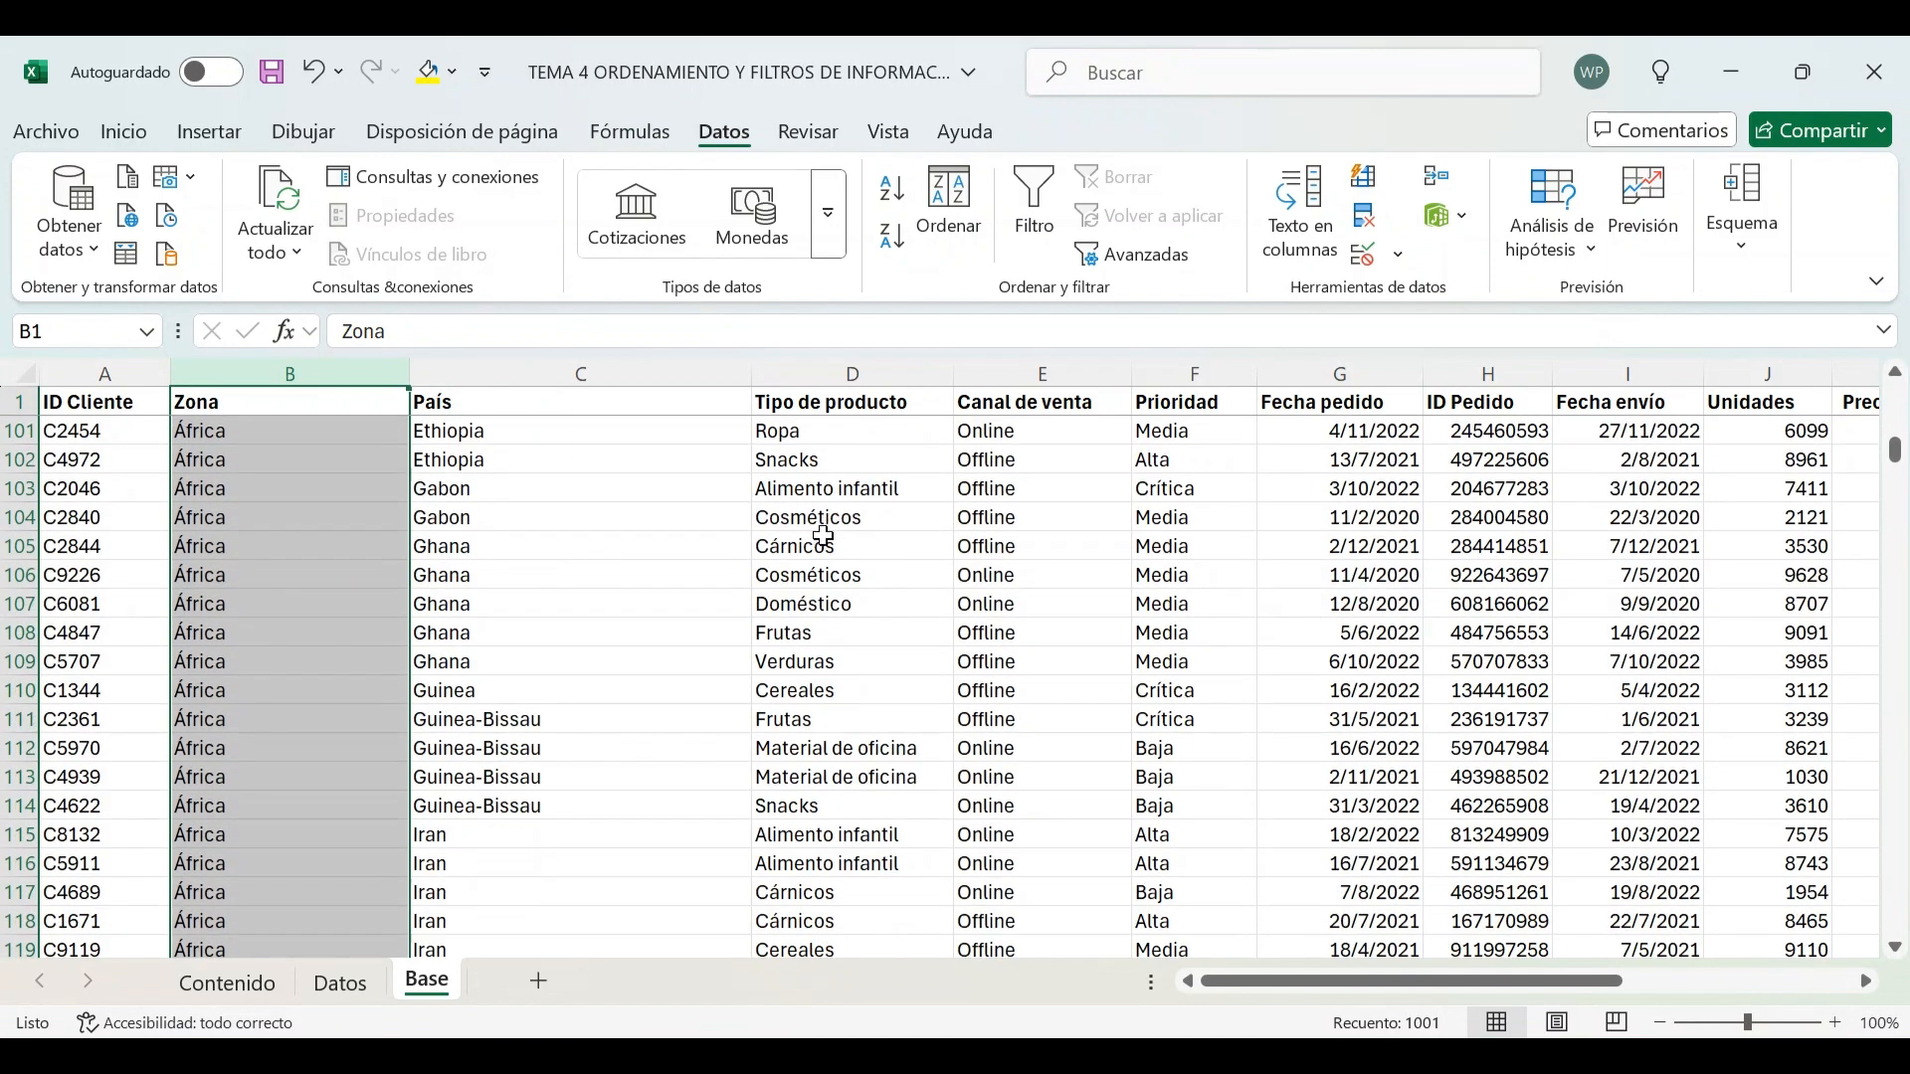
{"action": "scroll", "coordinate": [583, 571], "scroll_direction": "down", "scroll_amount": 20}
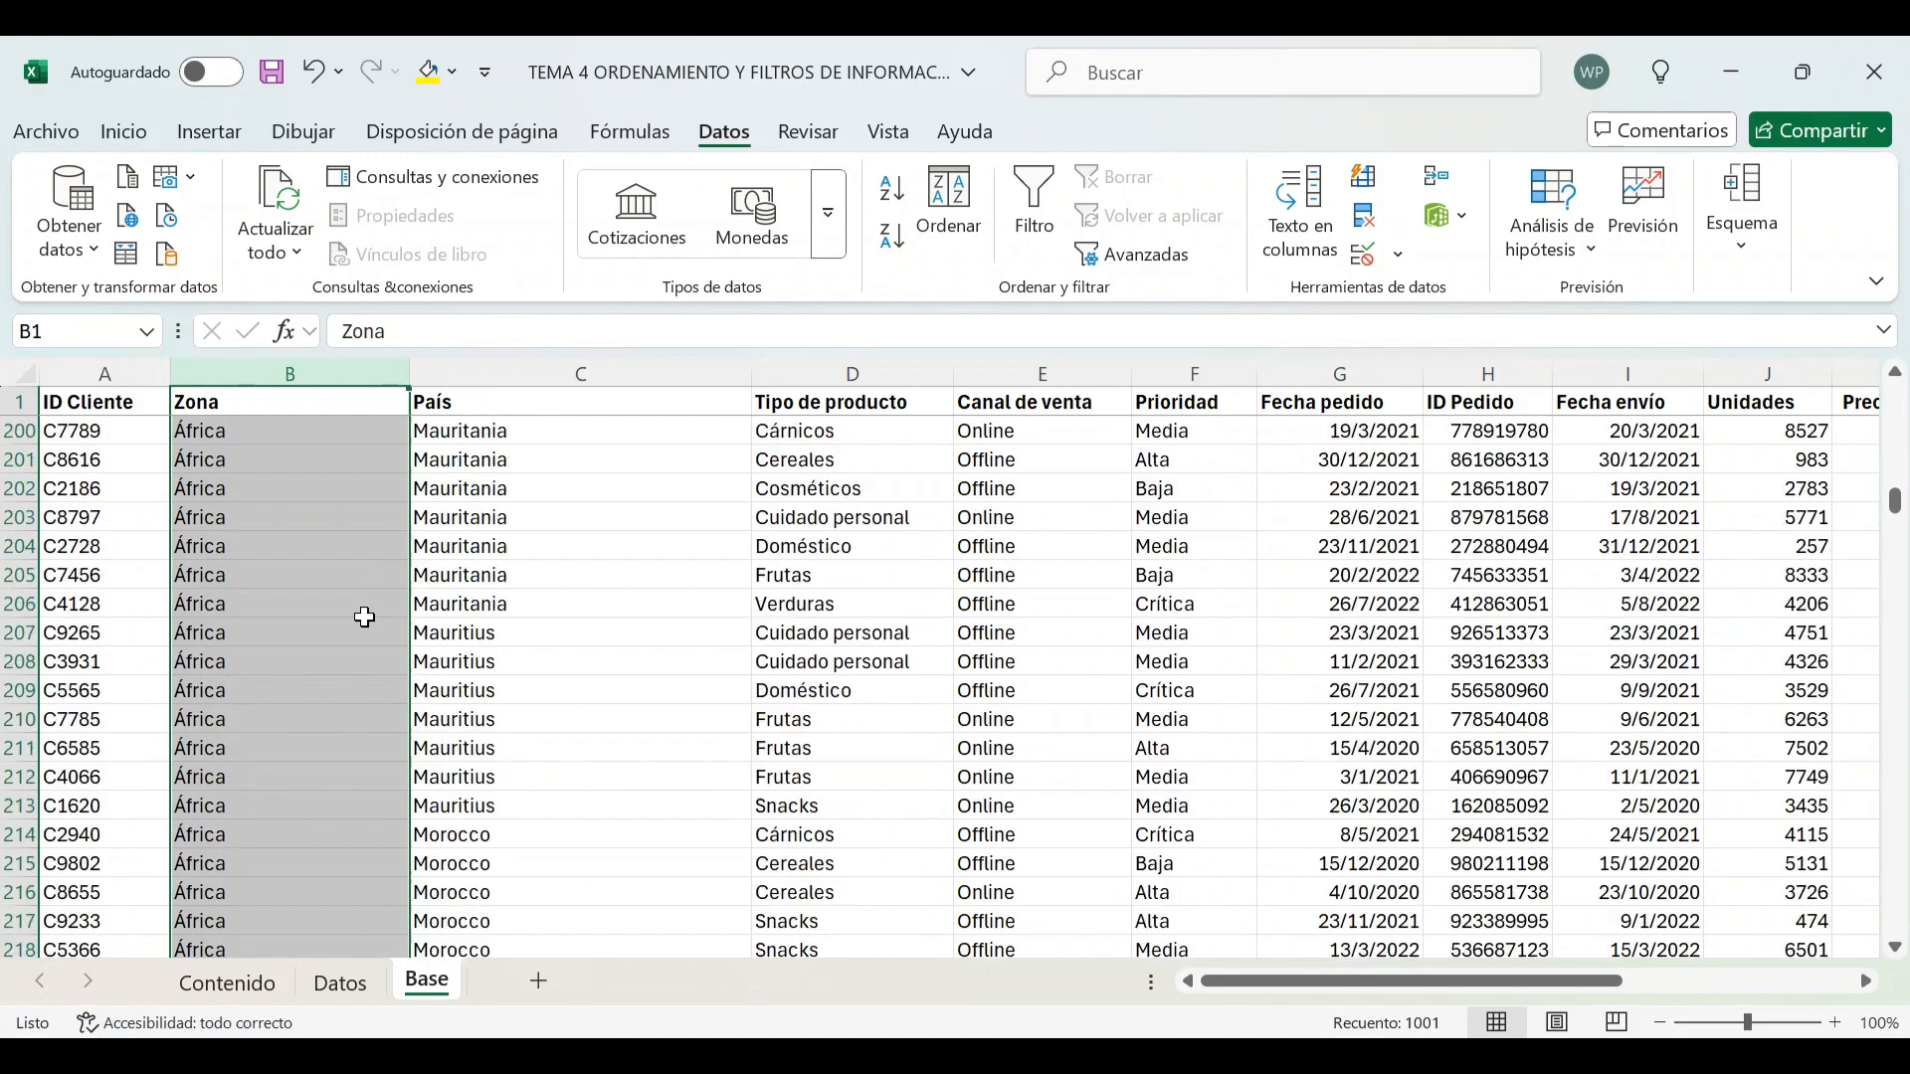
{"action": "scroll", "coordinate": [365, 618], "scroll_direction": "down", "scroll_amount": 20}
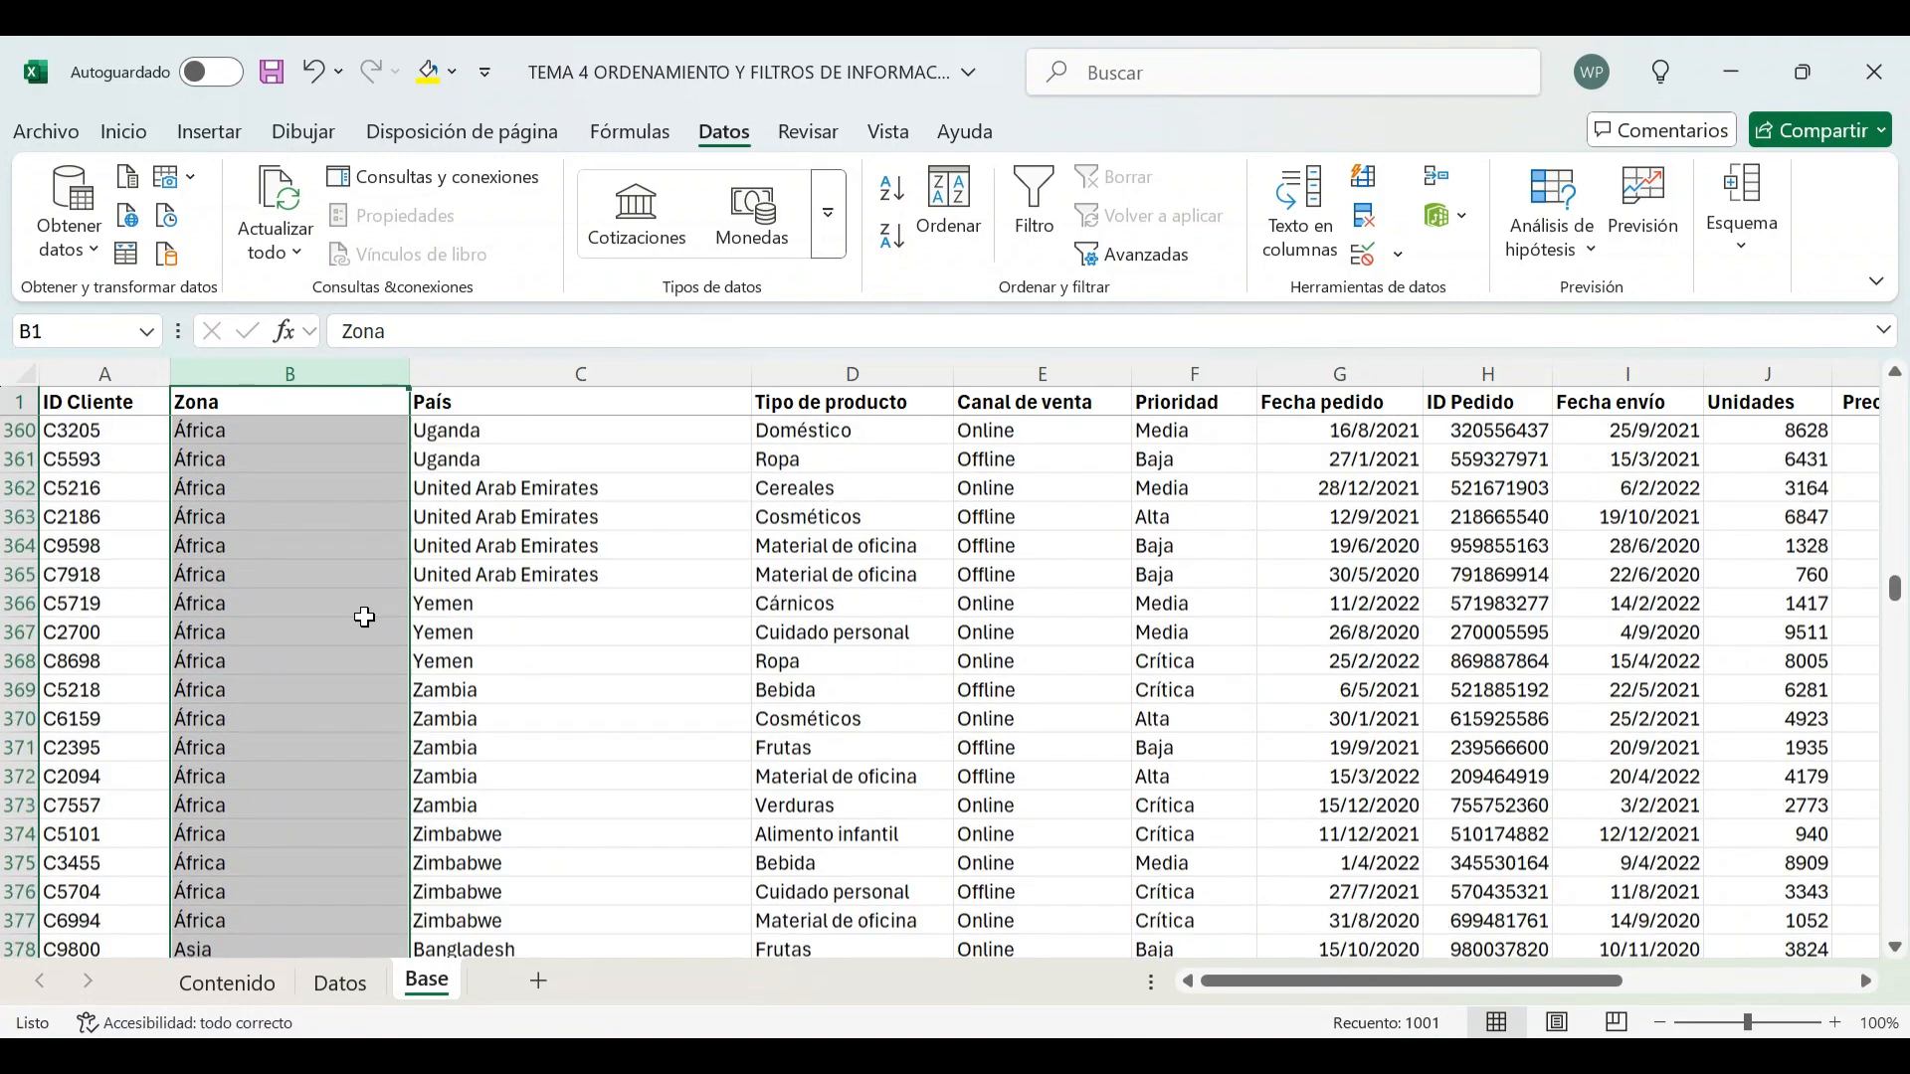
{"action": "scroll", "coordinate": [365, 618], "scroll_direction": "down", "scroll_amount": 15}
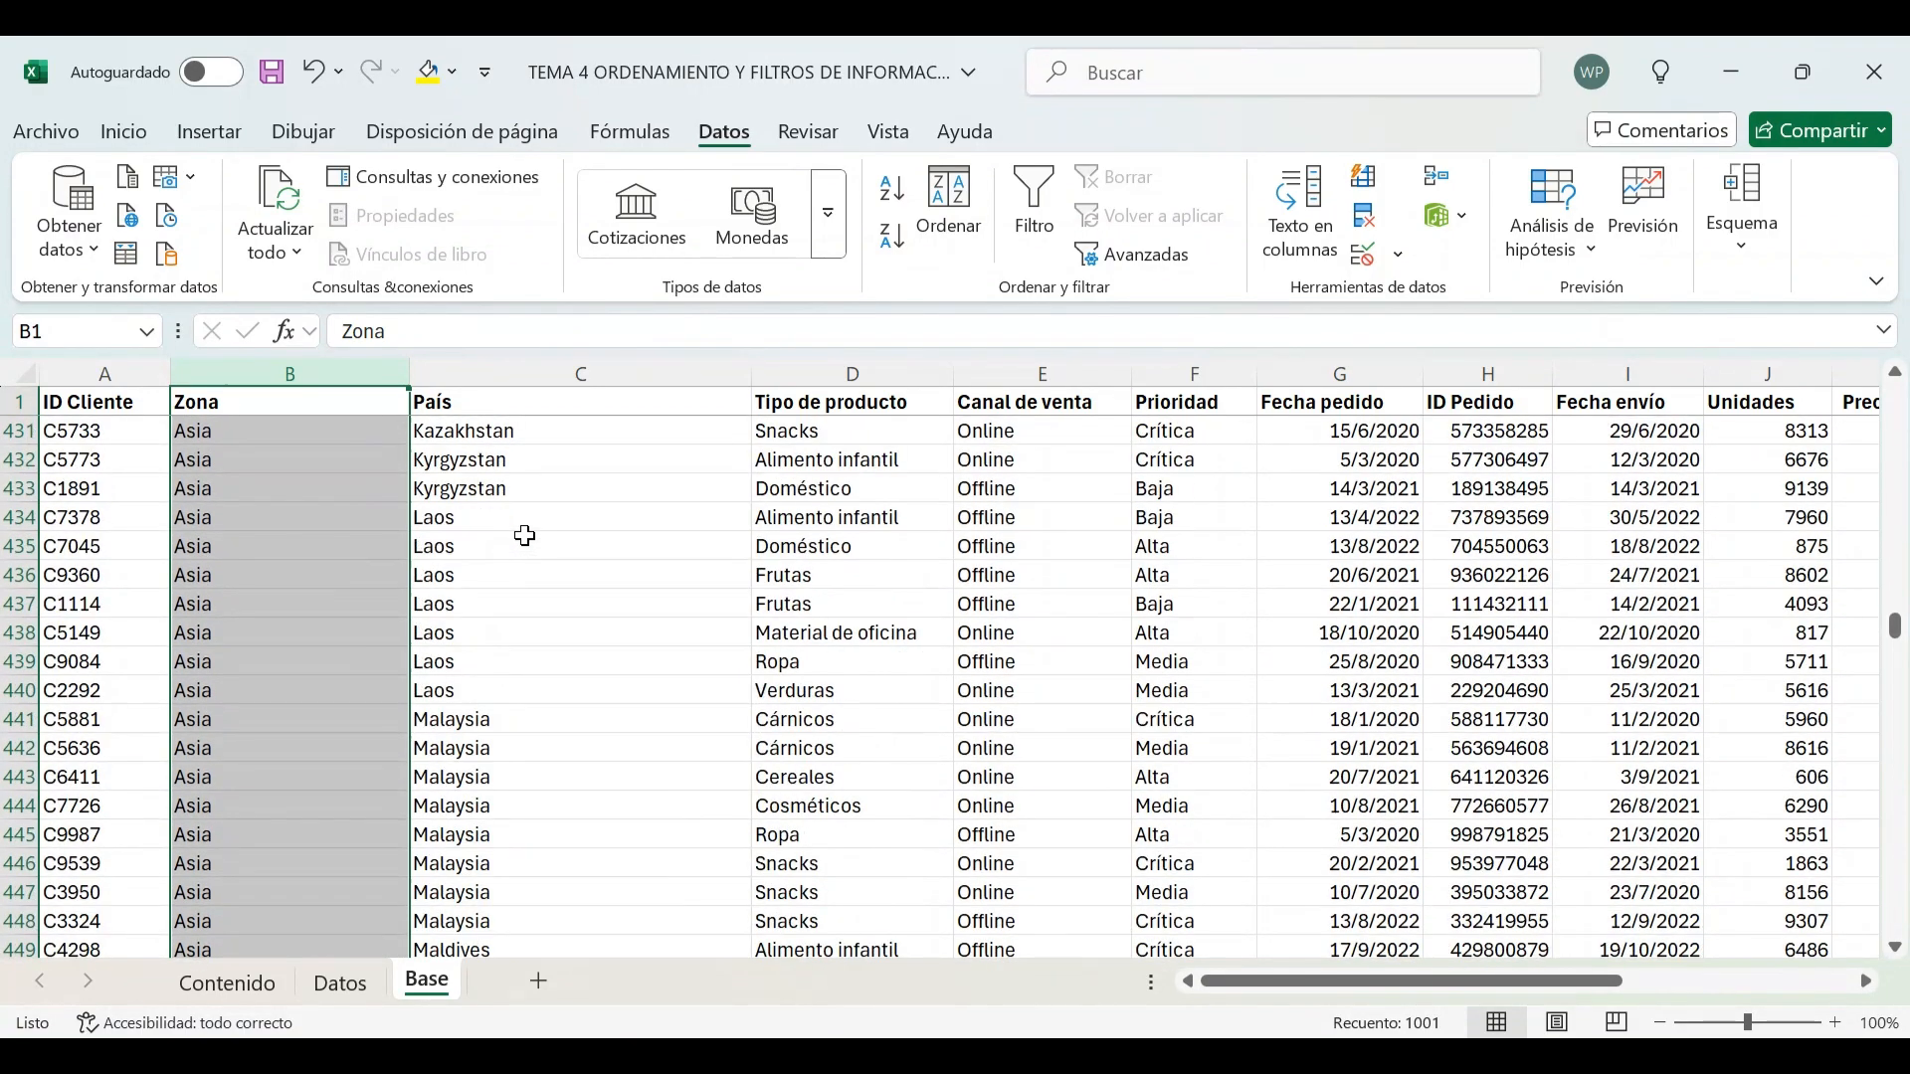
{"action": "scroll", "coordinate": [524, 536], "scroll_direction": "down", "scroll_amount": 6}
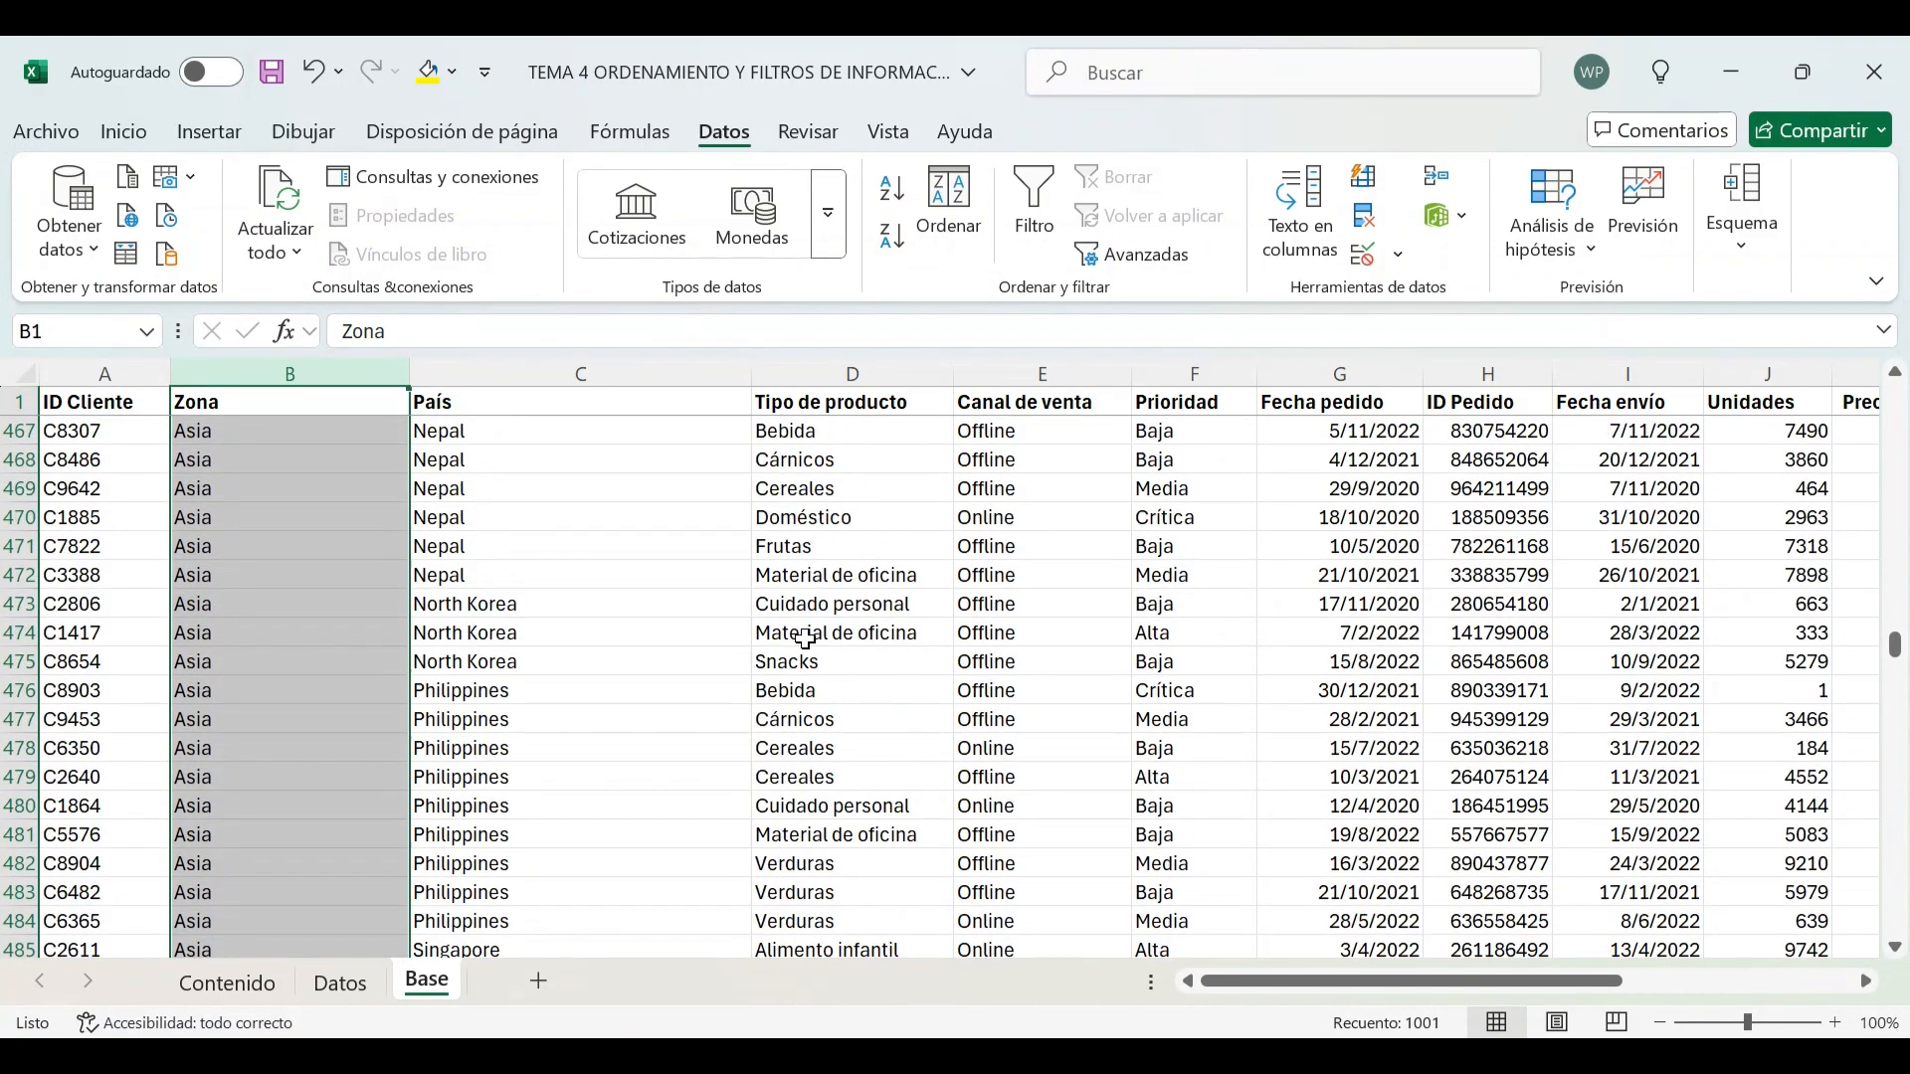
{"action": "scroll", "coordinate": [804, 638], "scroll_direction": "up", "scroll_amount": 20}
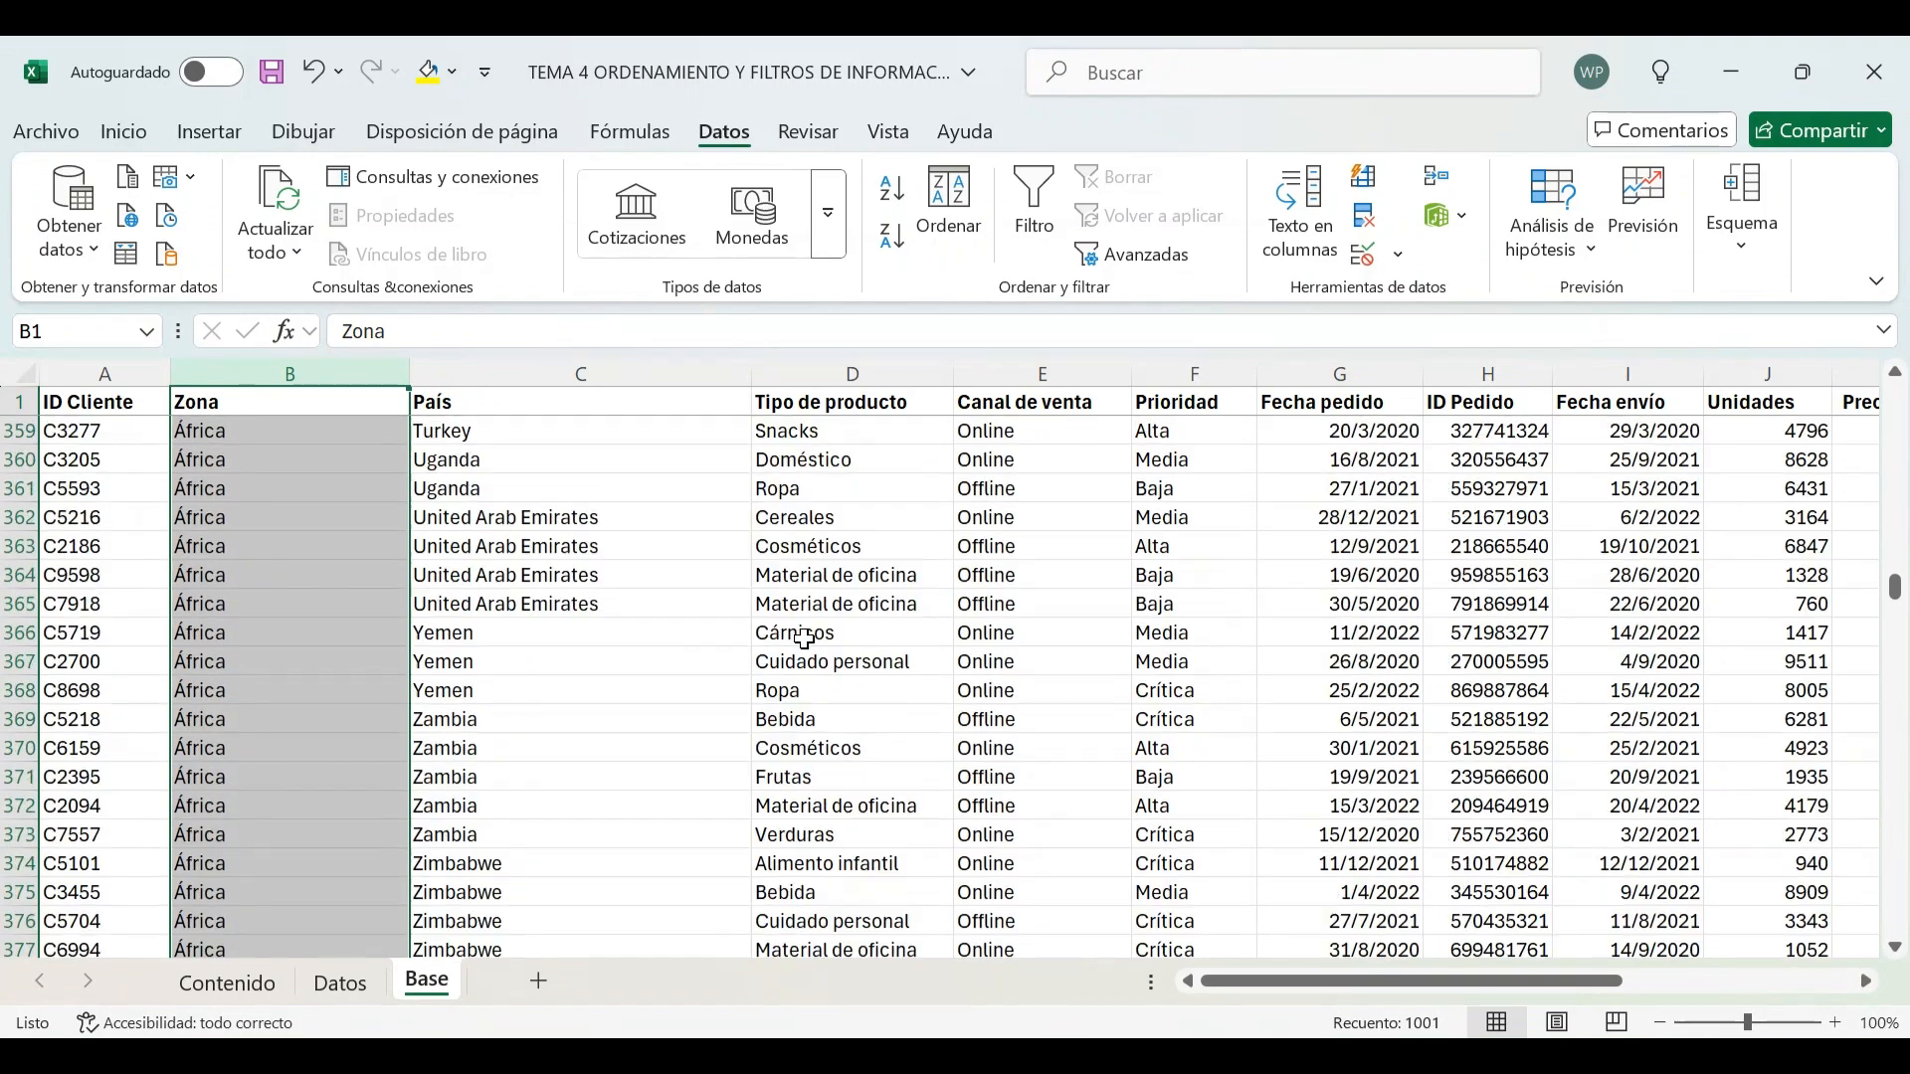
{"action": "scroll", "coordinate": [804, 639], "scroll_direction": "up", "scroll_amount": 20}
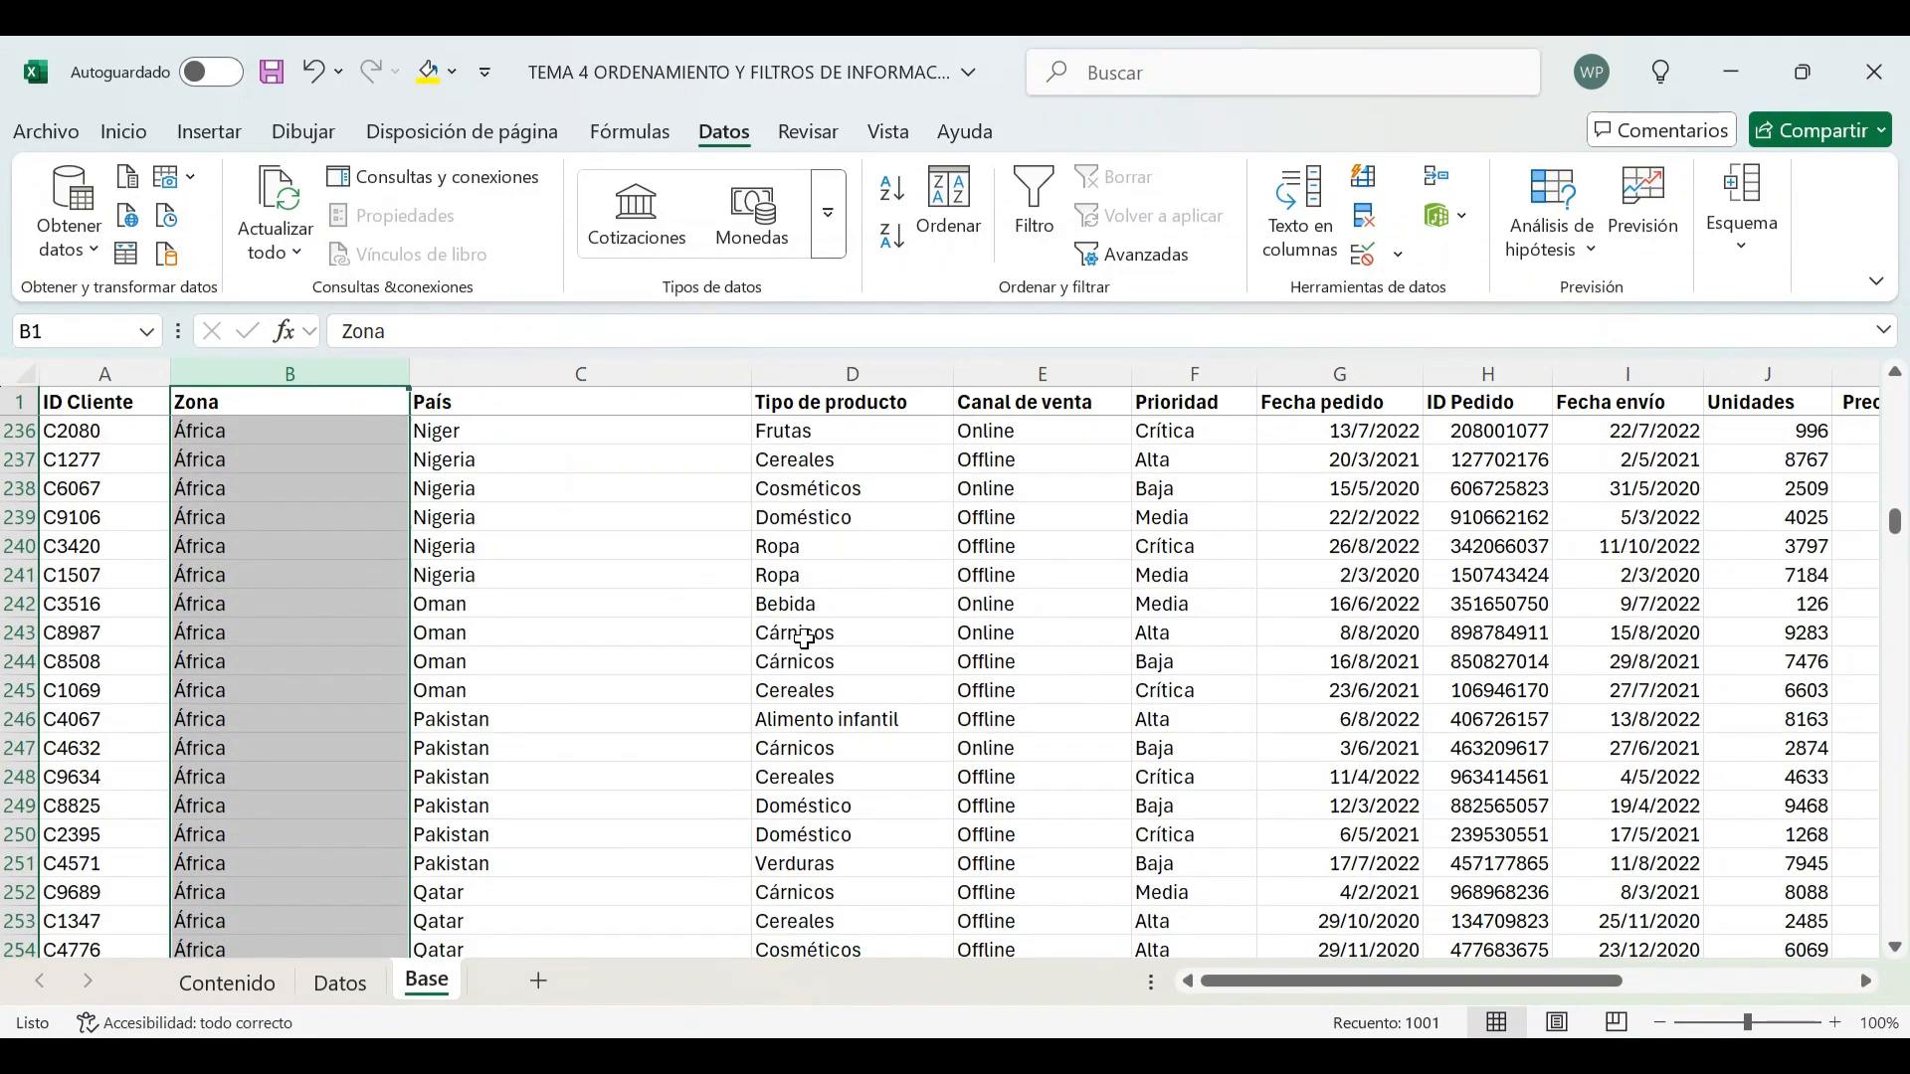
{"action": "scroll", "coordinate": [804, 637], "scroll_direction": "up", "scroll_amount": 20}
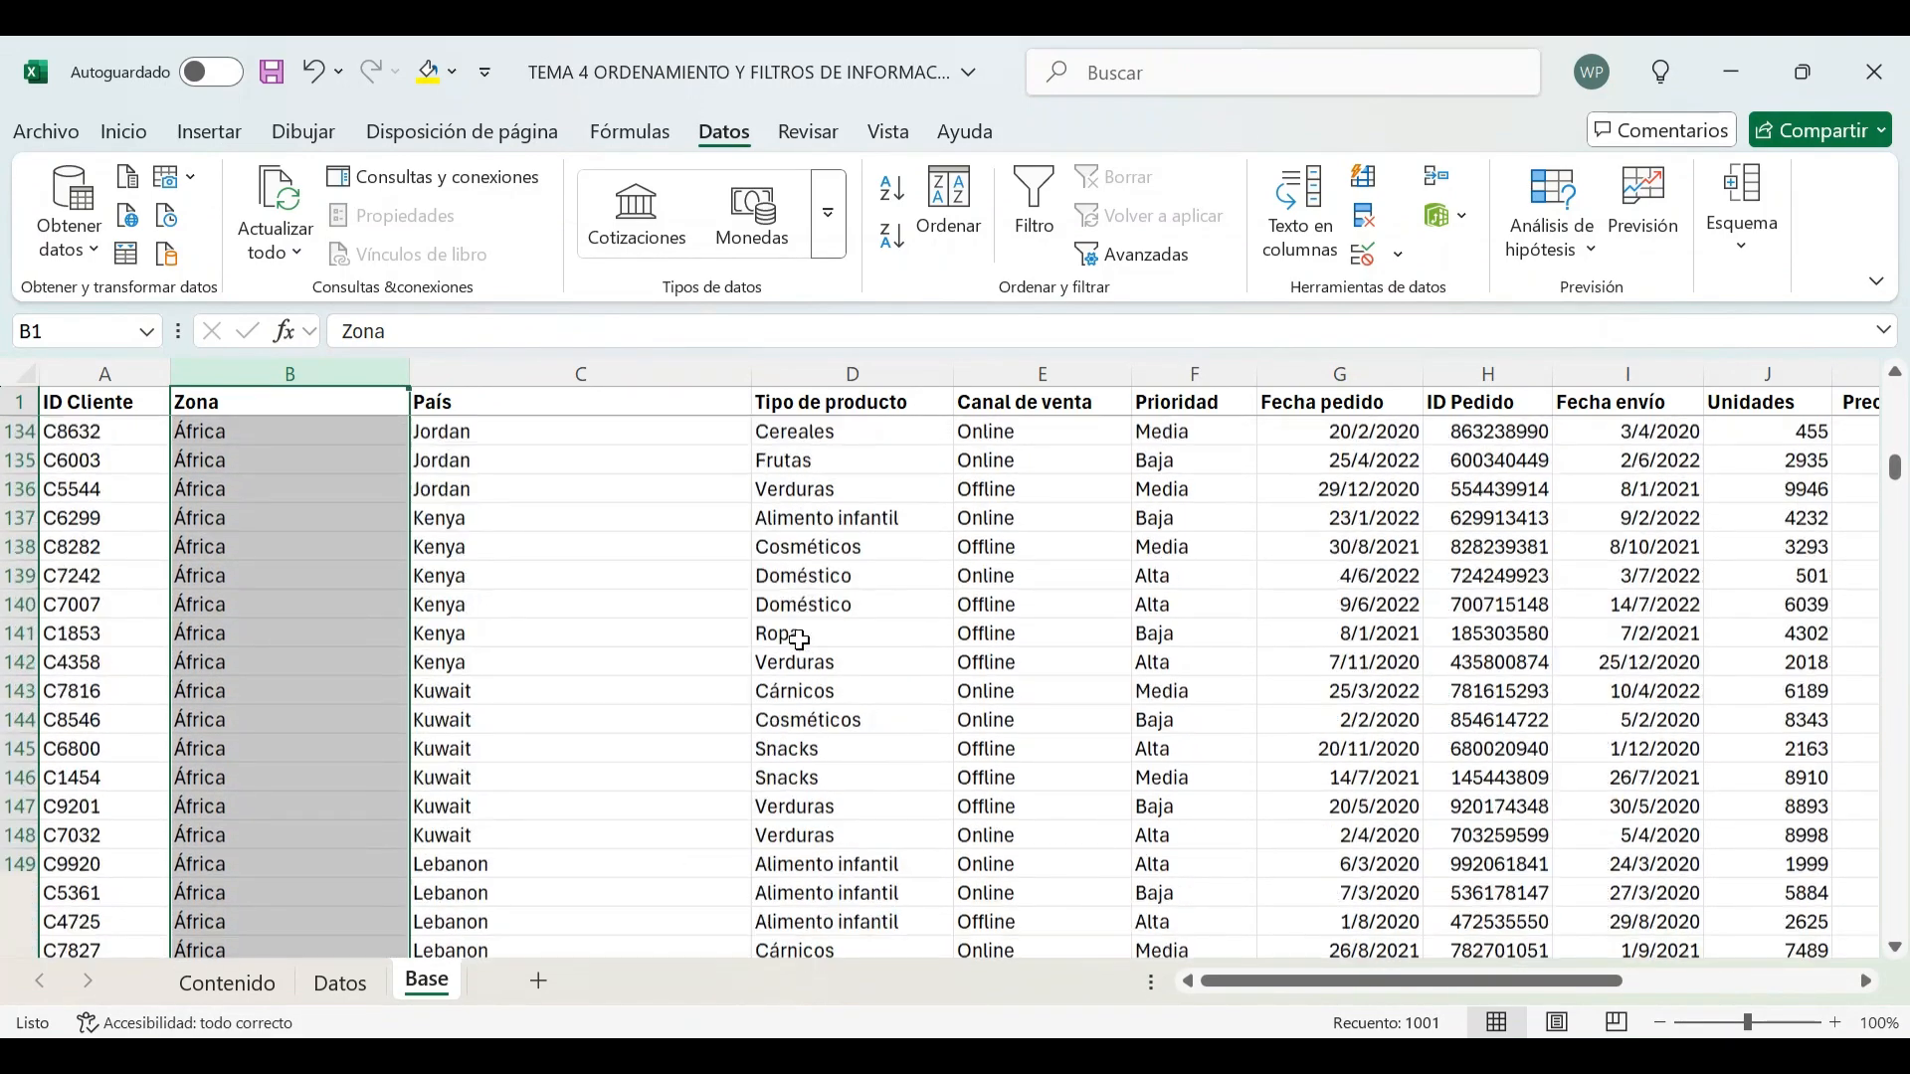
On the Contenido sheet, mark Orden personalizado as reviewed by entering 1 under Revisado
{"action": "left_click", "coordinate": [261, 981]}
{"action": "type", "text": "1"}
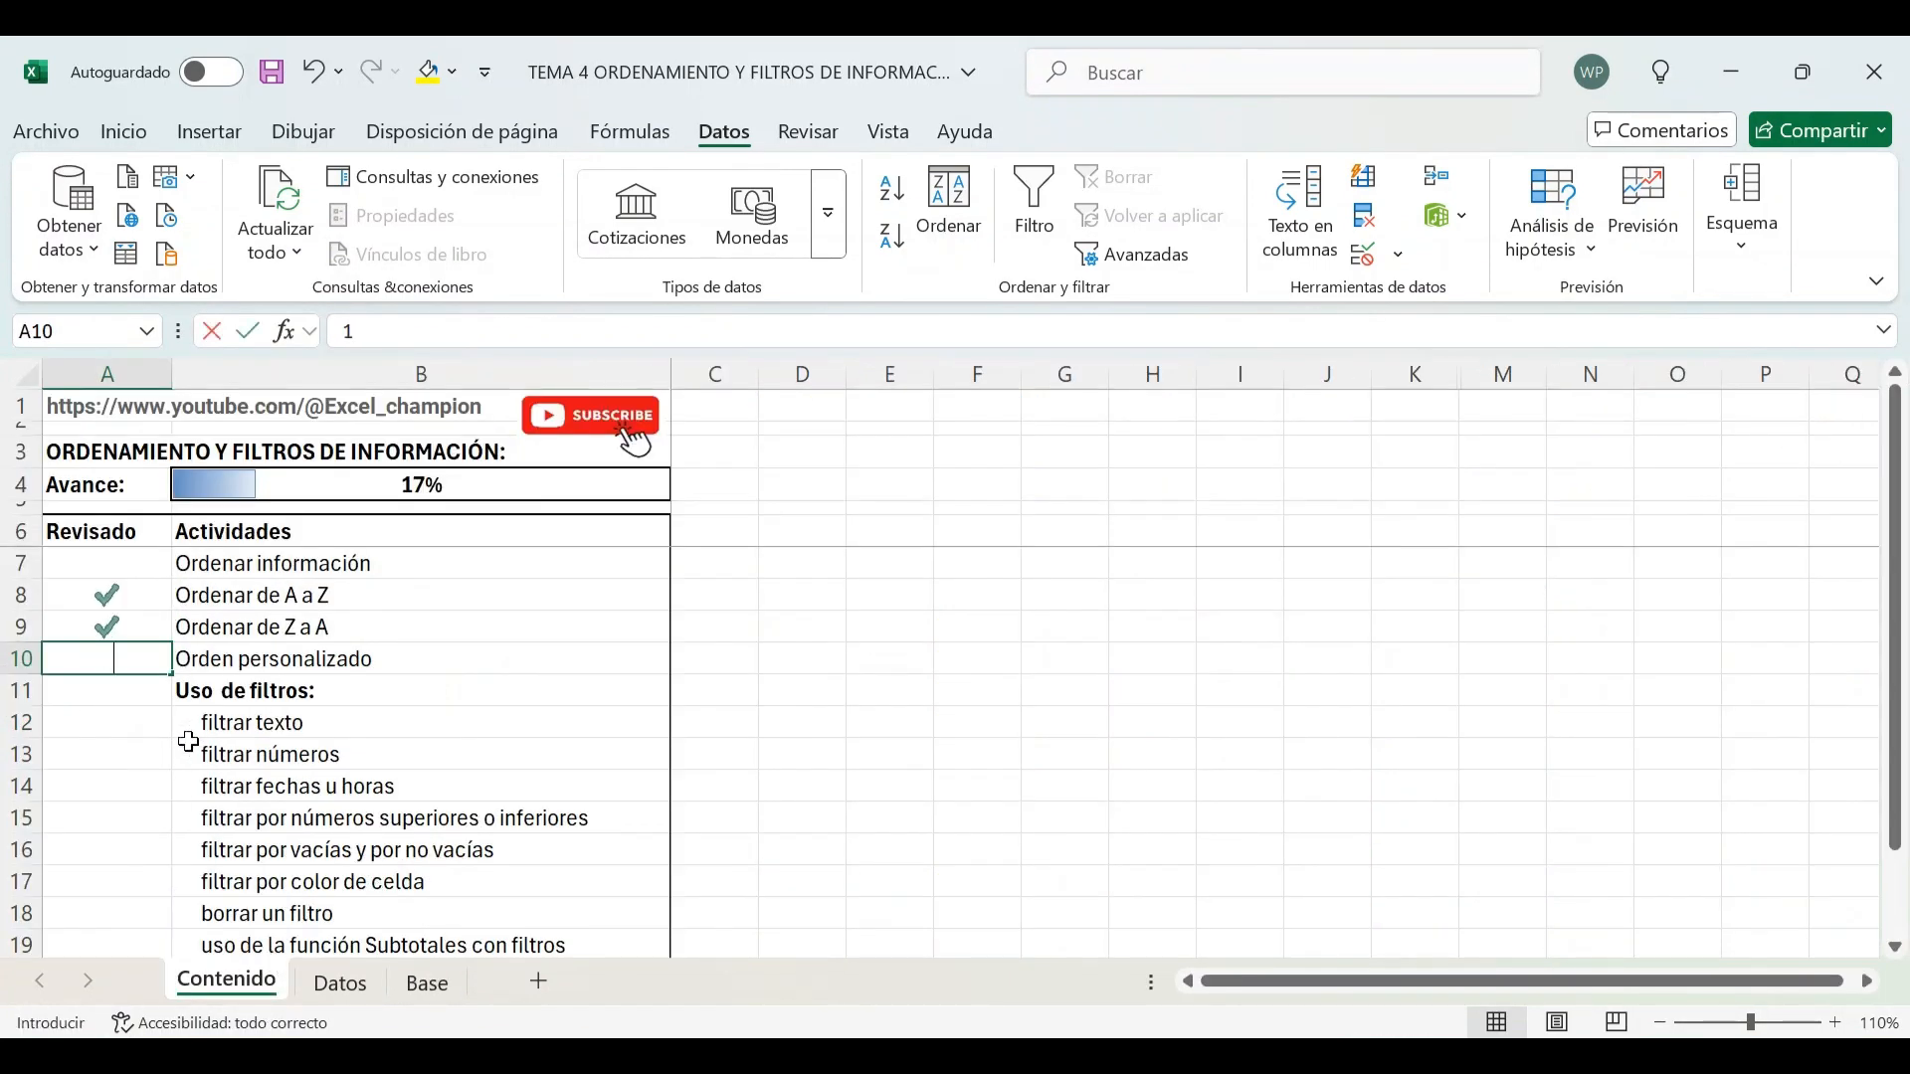
{"action": "key", "text": "Return"}
{"action": "key", "text": "Return"}
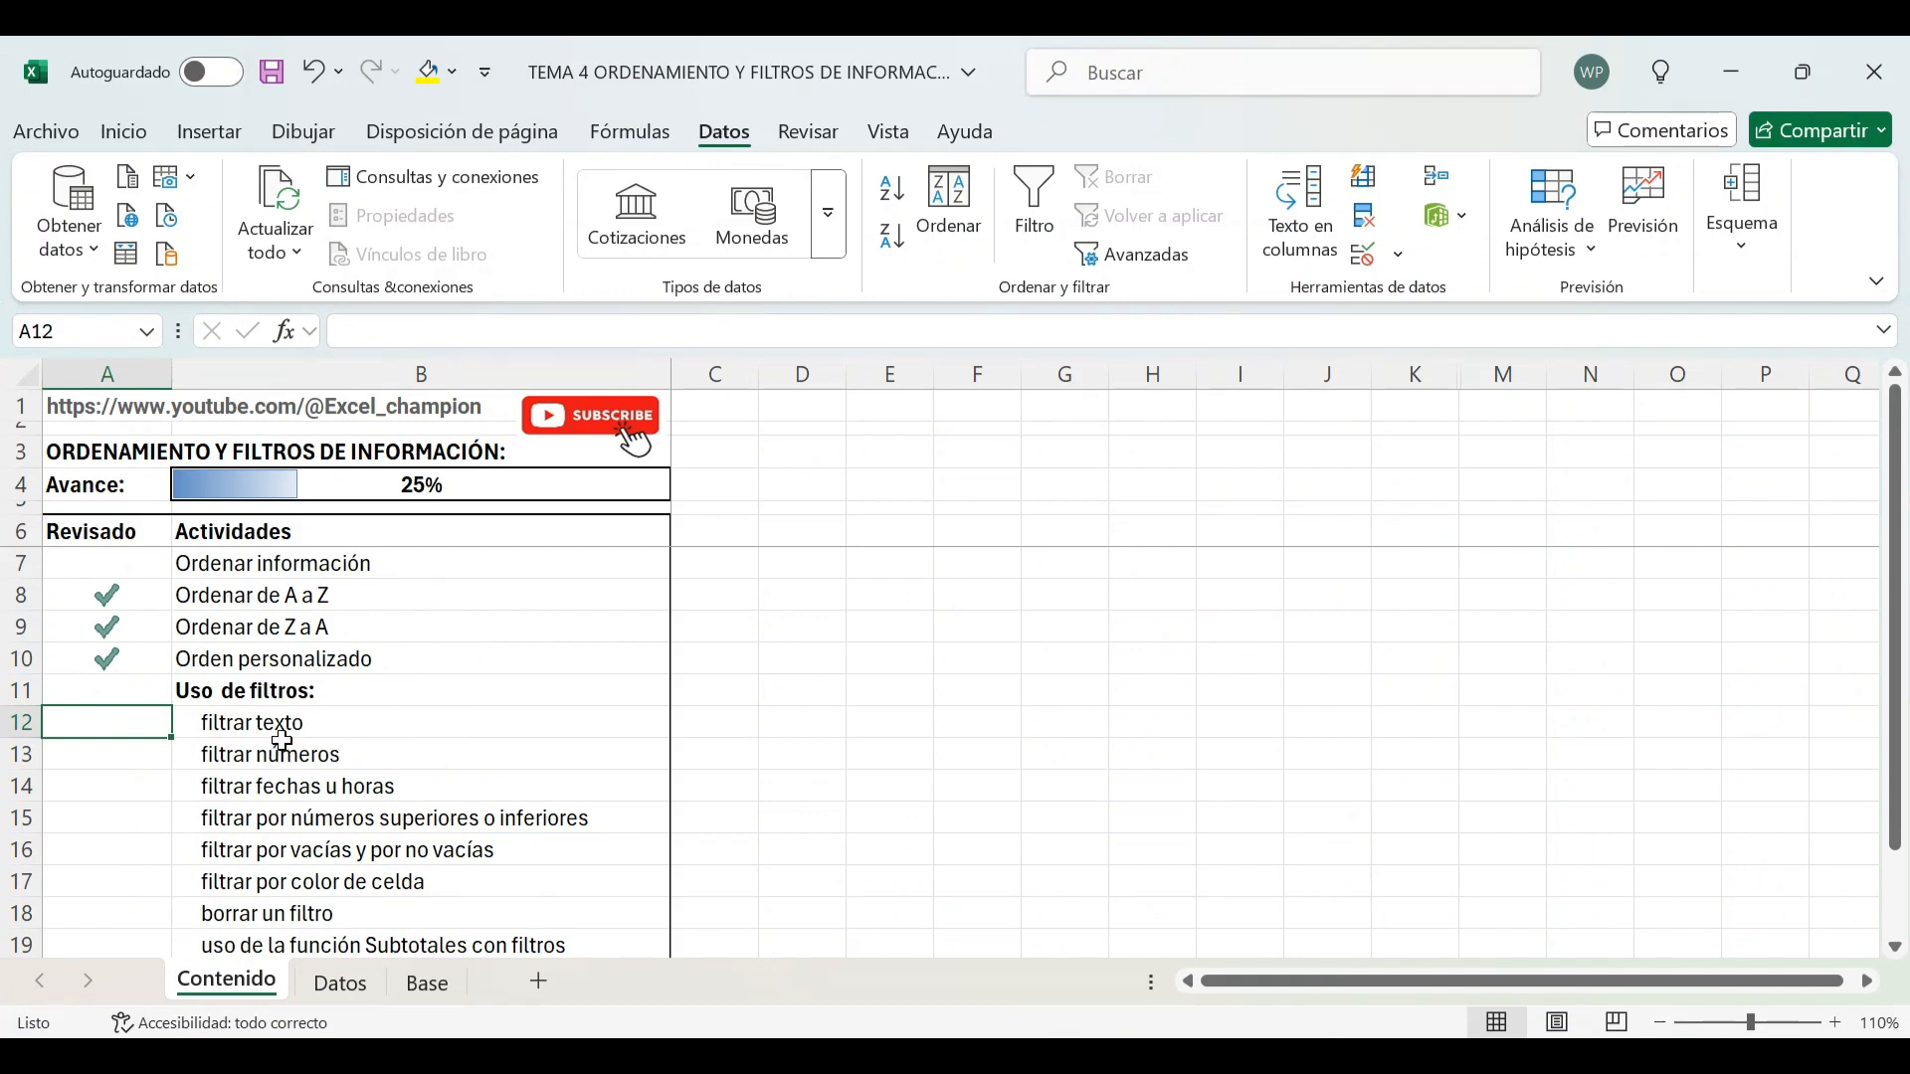
On the Base sheet, turn on filters for the data table's header row
{"action": "left_click", "coordinate": [435, 991]}
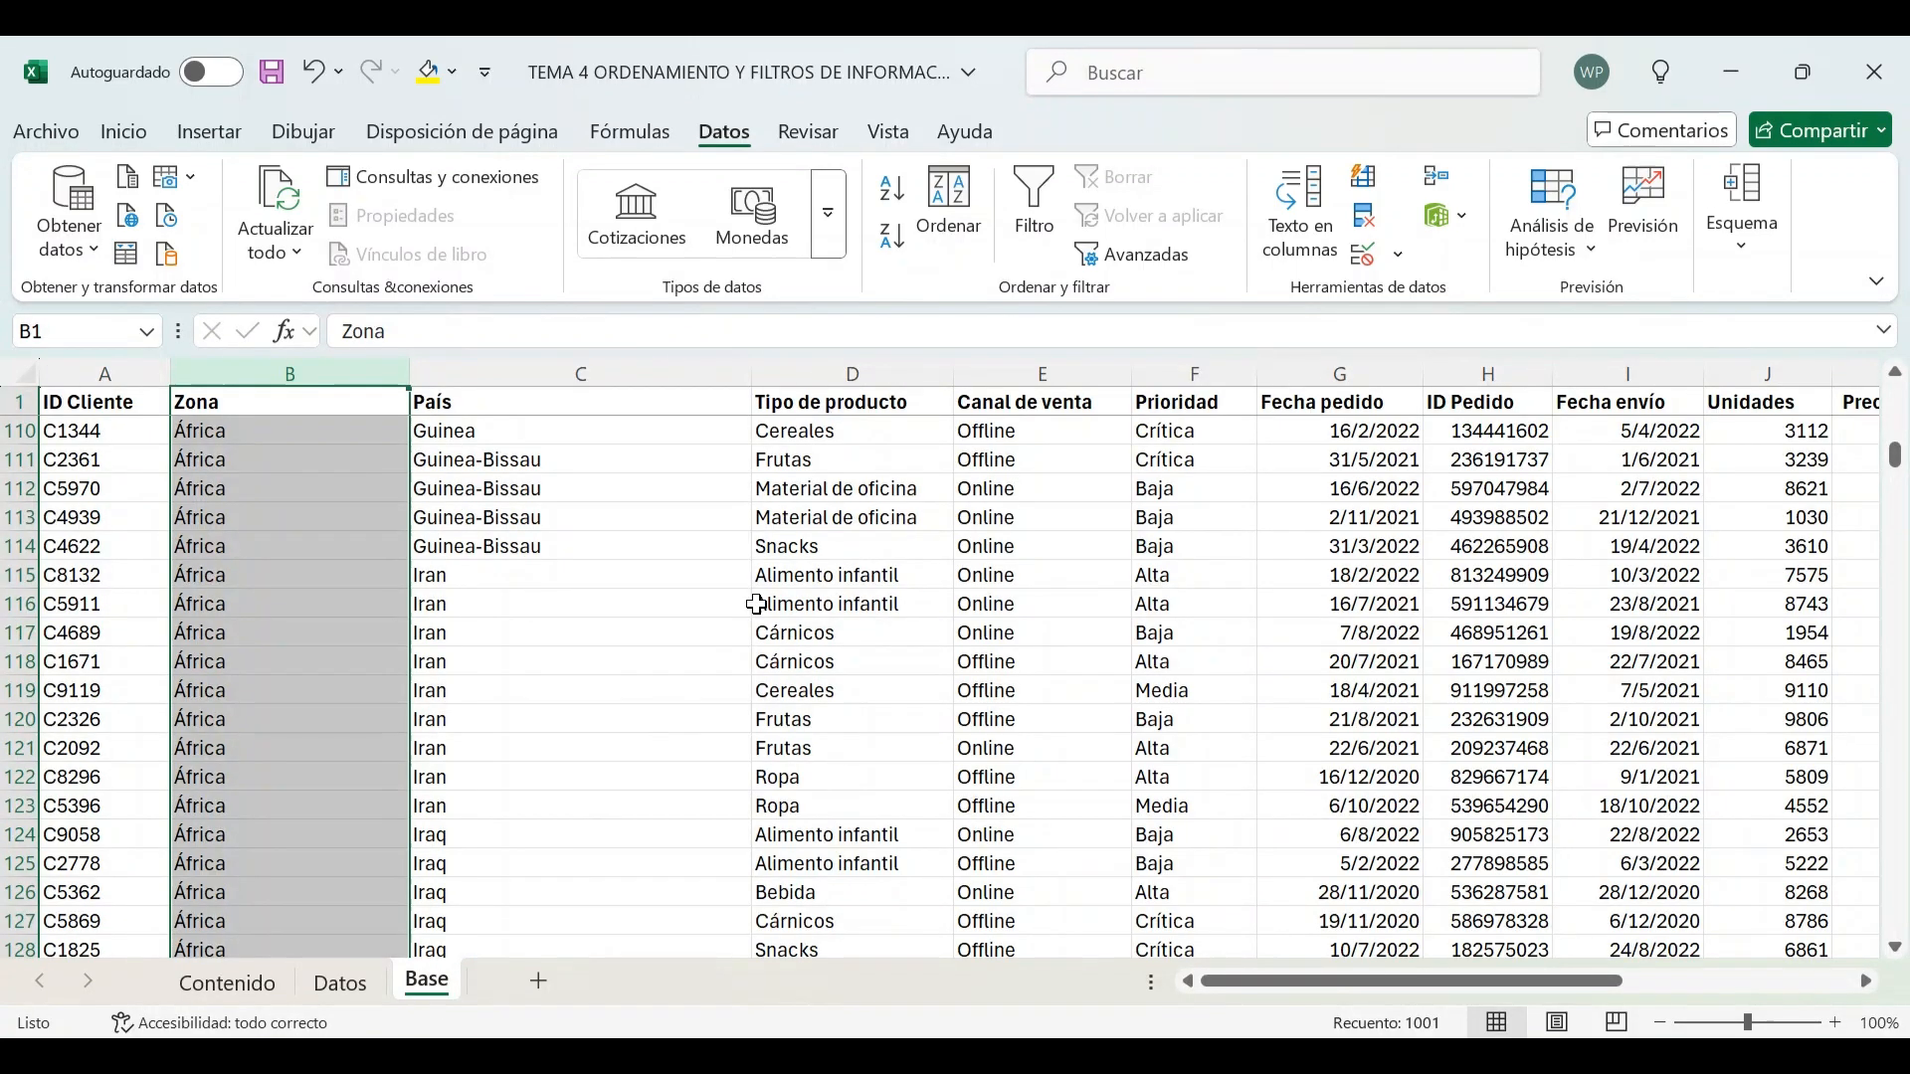
{"action": "left_click", "coordinate": [580, 500]}
{"action": "left_click", "coordinate": [339, 402]}
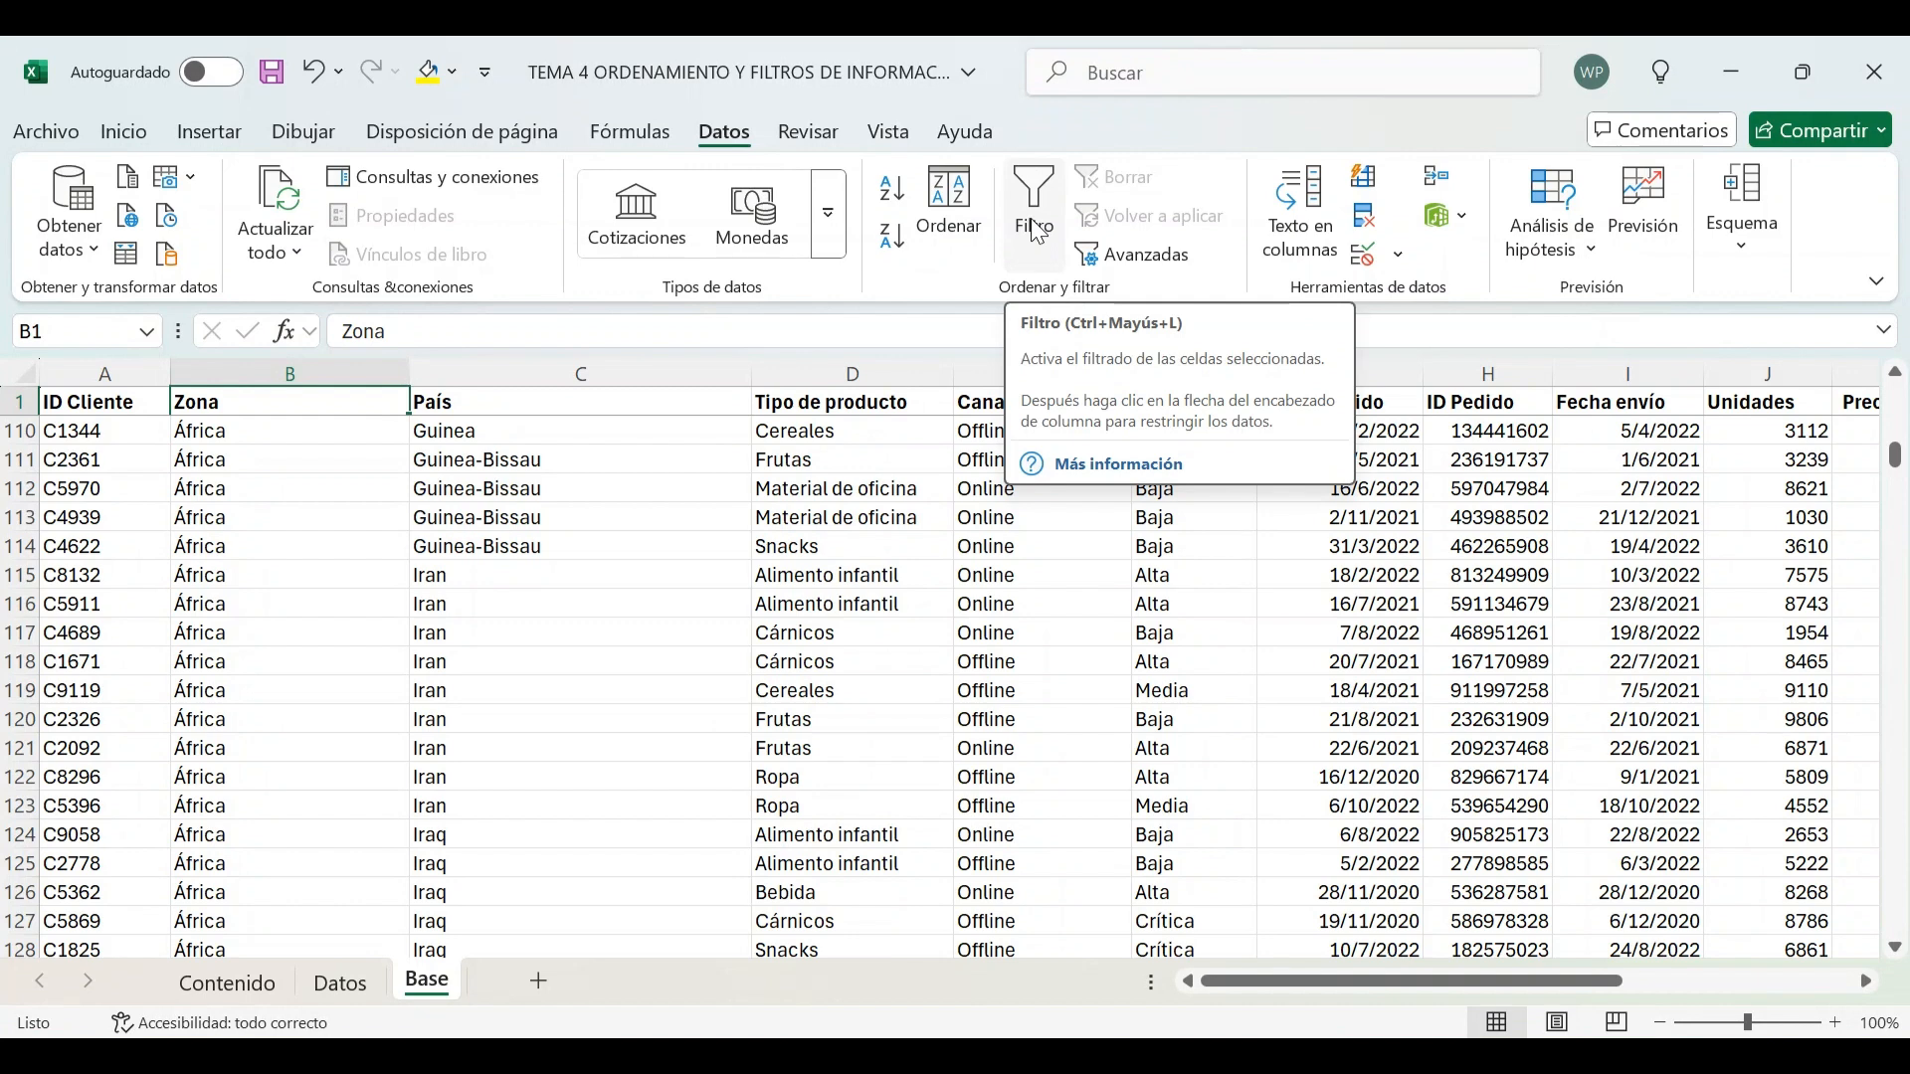
{"action": "left_click", "coordinate": [748, 402]}
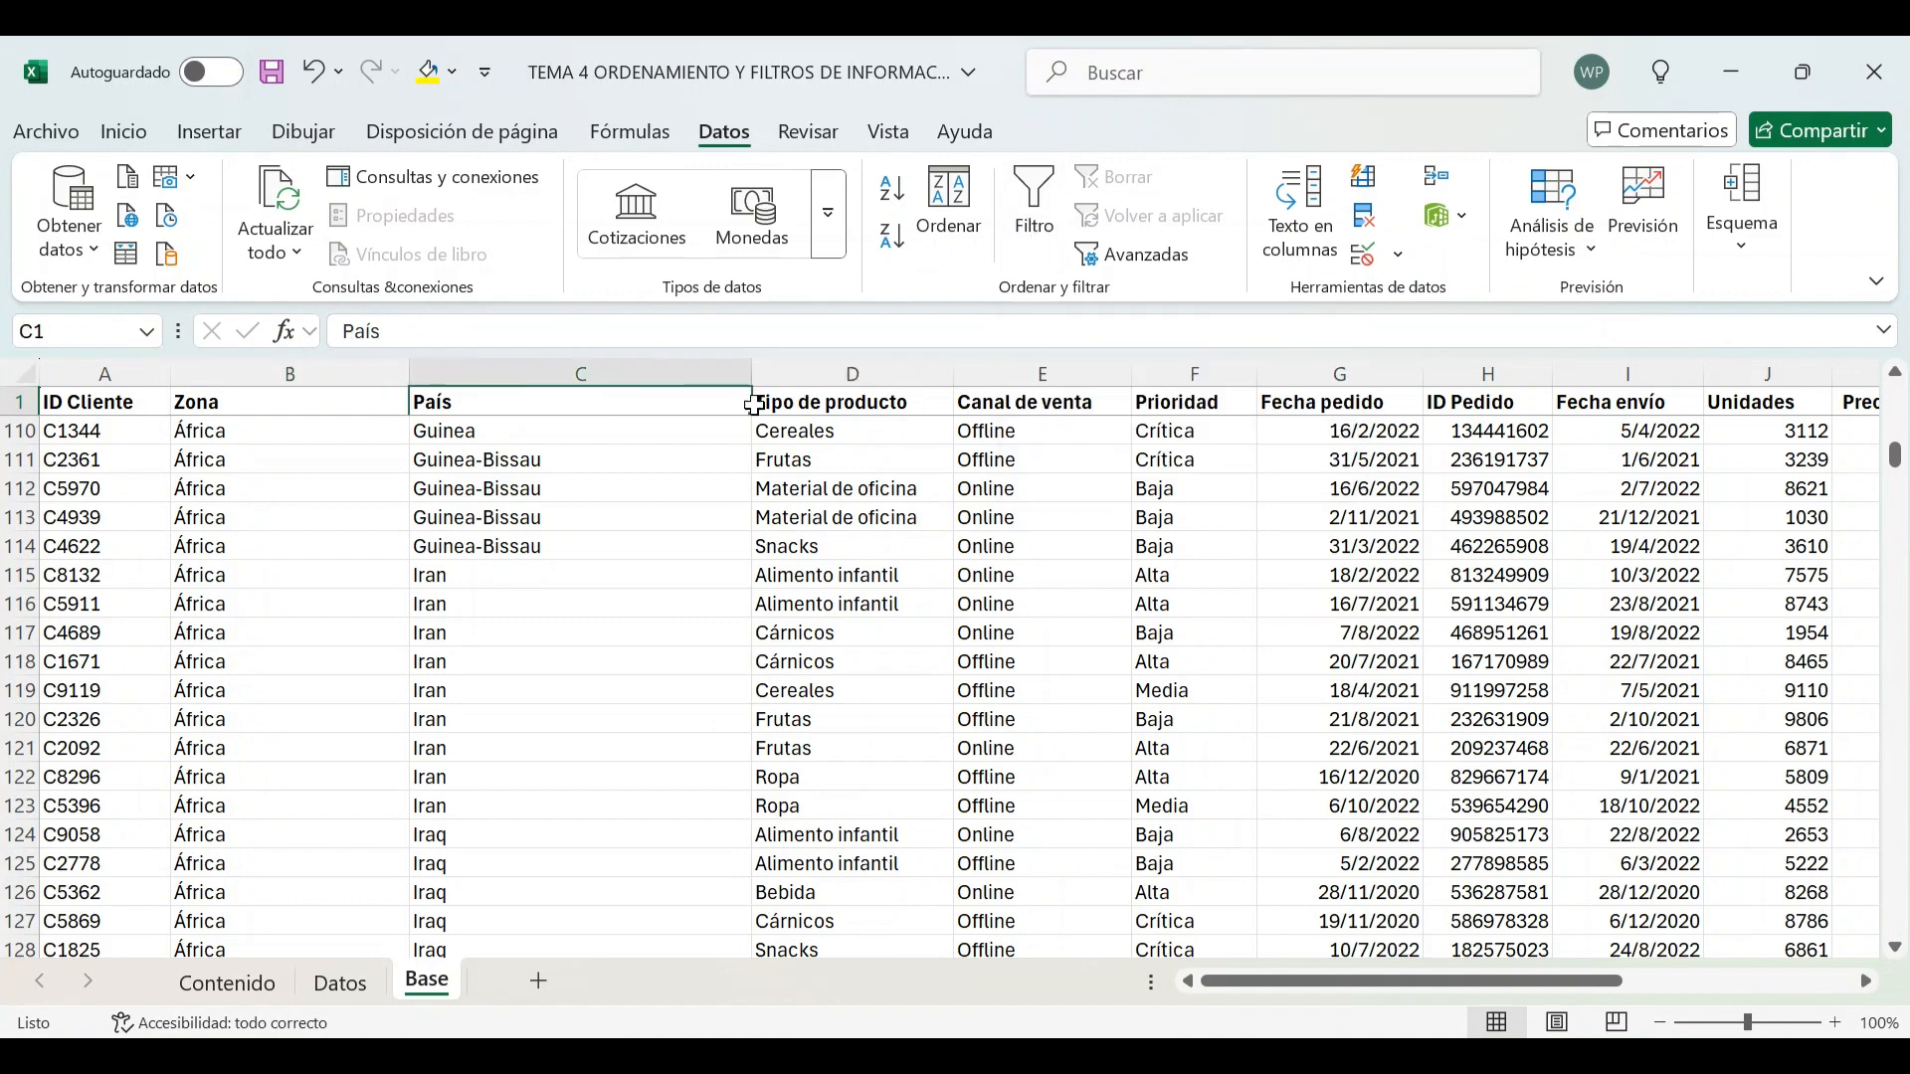
{"action": "left_click", "coordinate": [804, 407]}
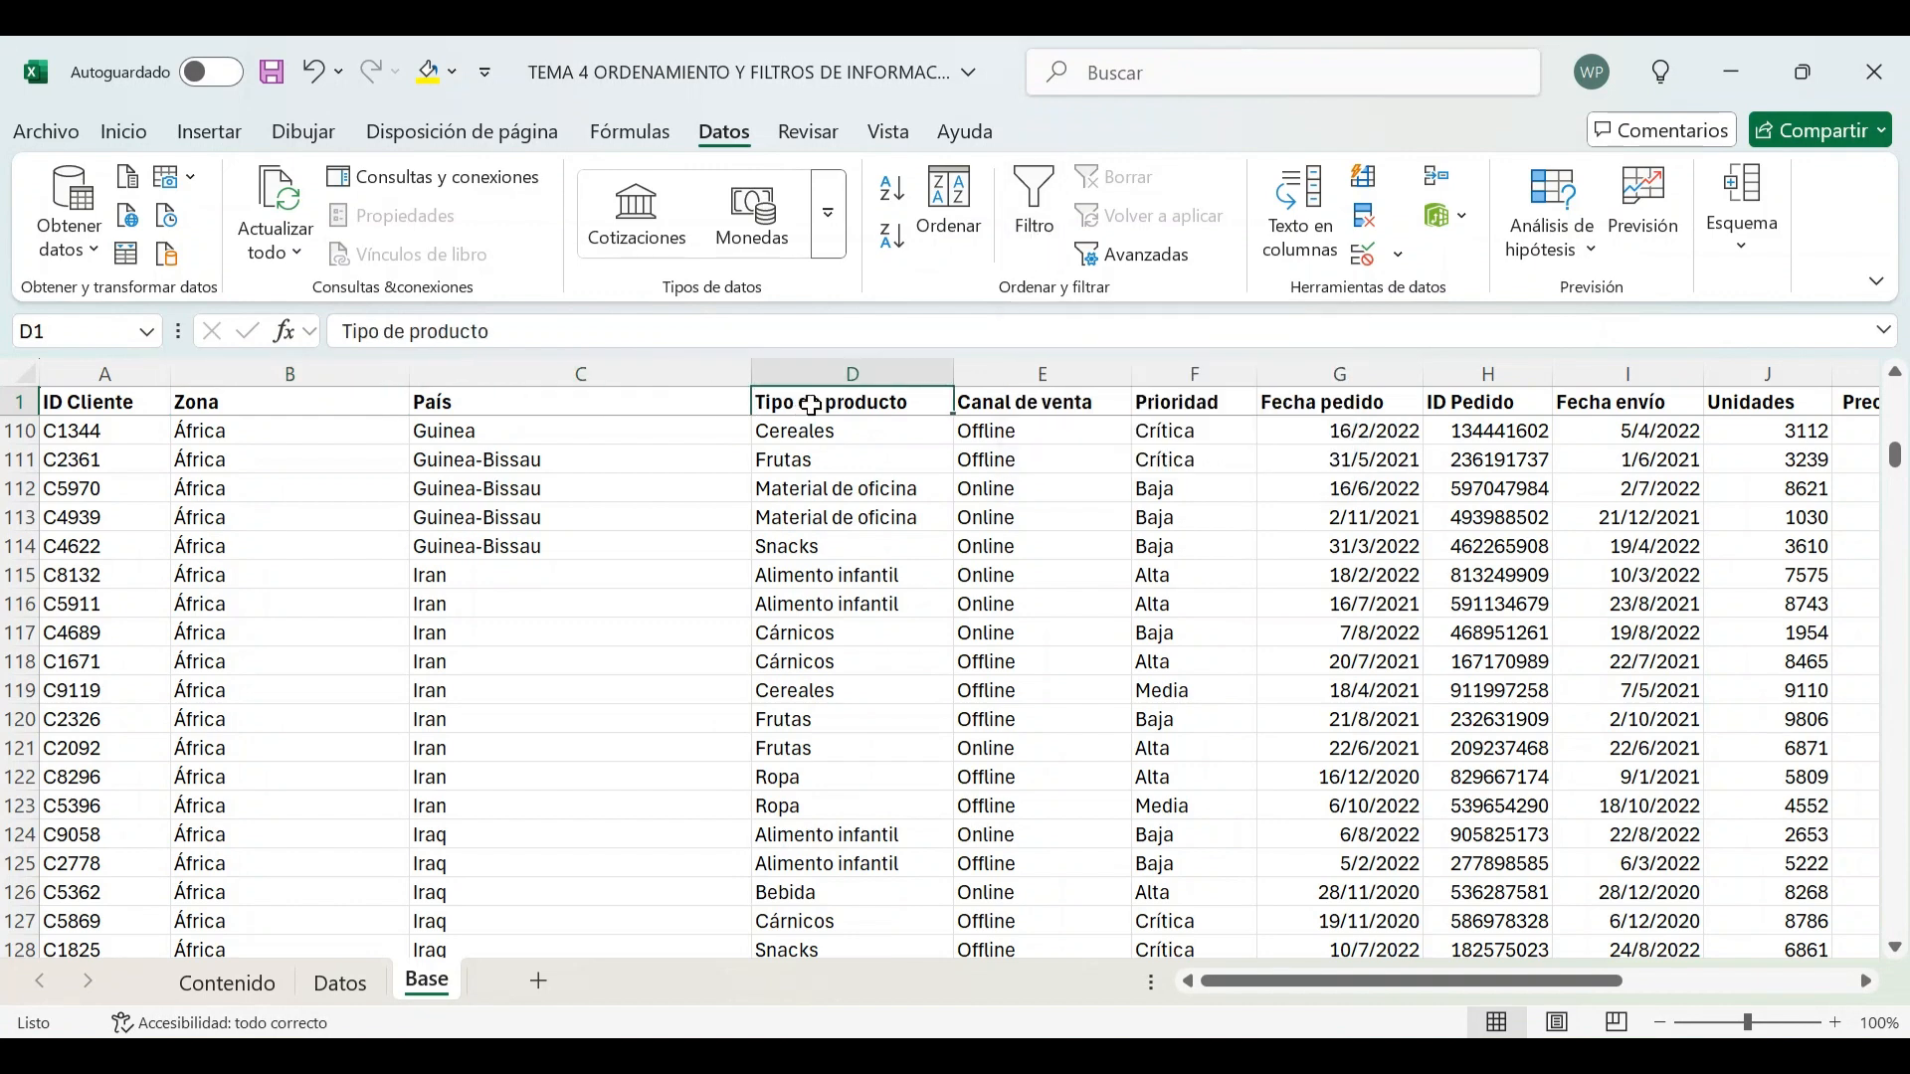
{"action": "left_click", "coordinate": [1017, 226]}
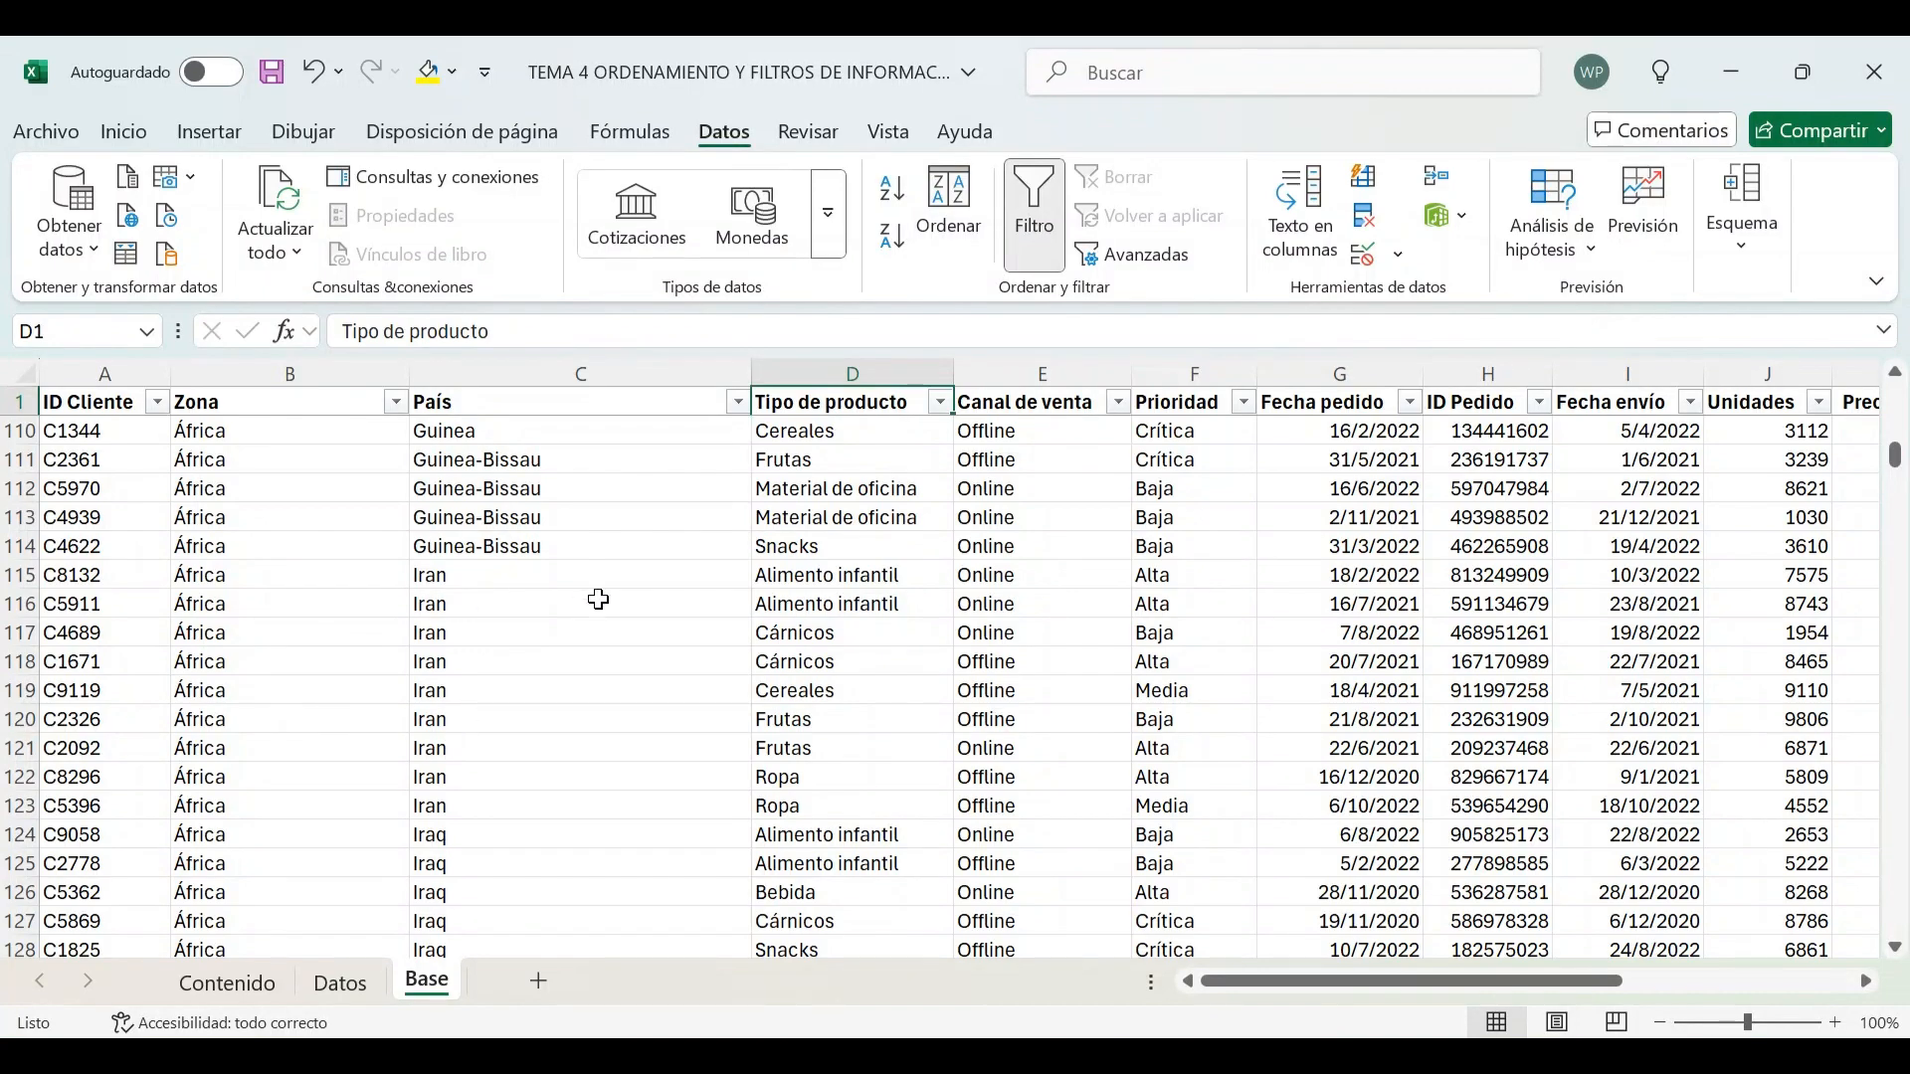
Browse the filtered Base data and glance at the Contenido and Datos sheets before returning to Base
{"action": "scroll", "coordinate": [608, 601], "scroll_direction": "down", "scroll_amount": 20}
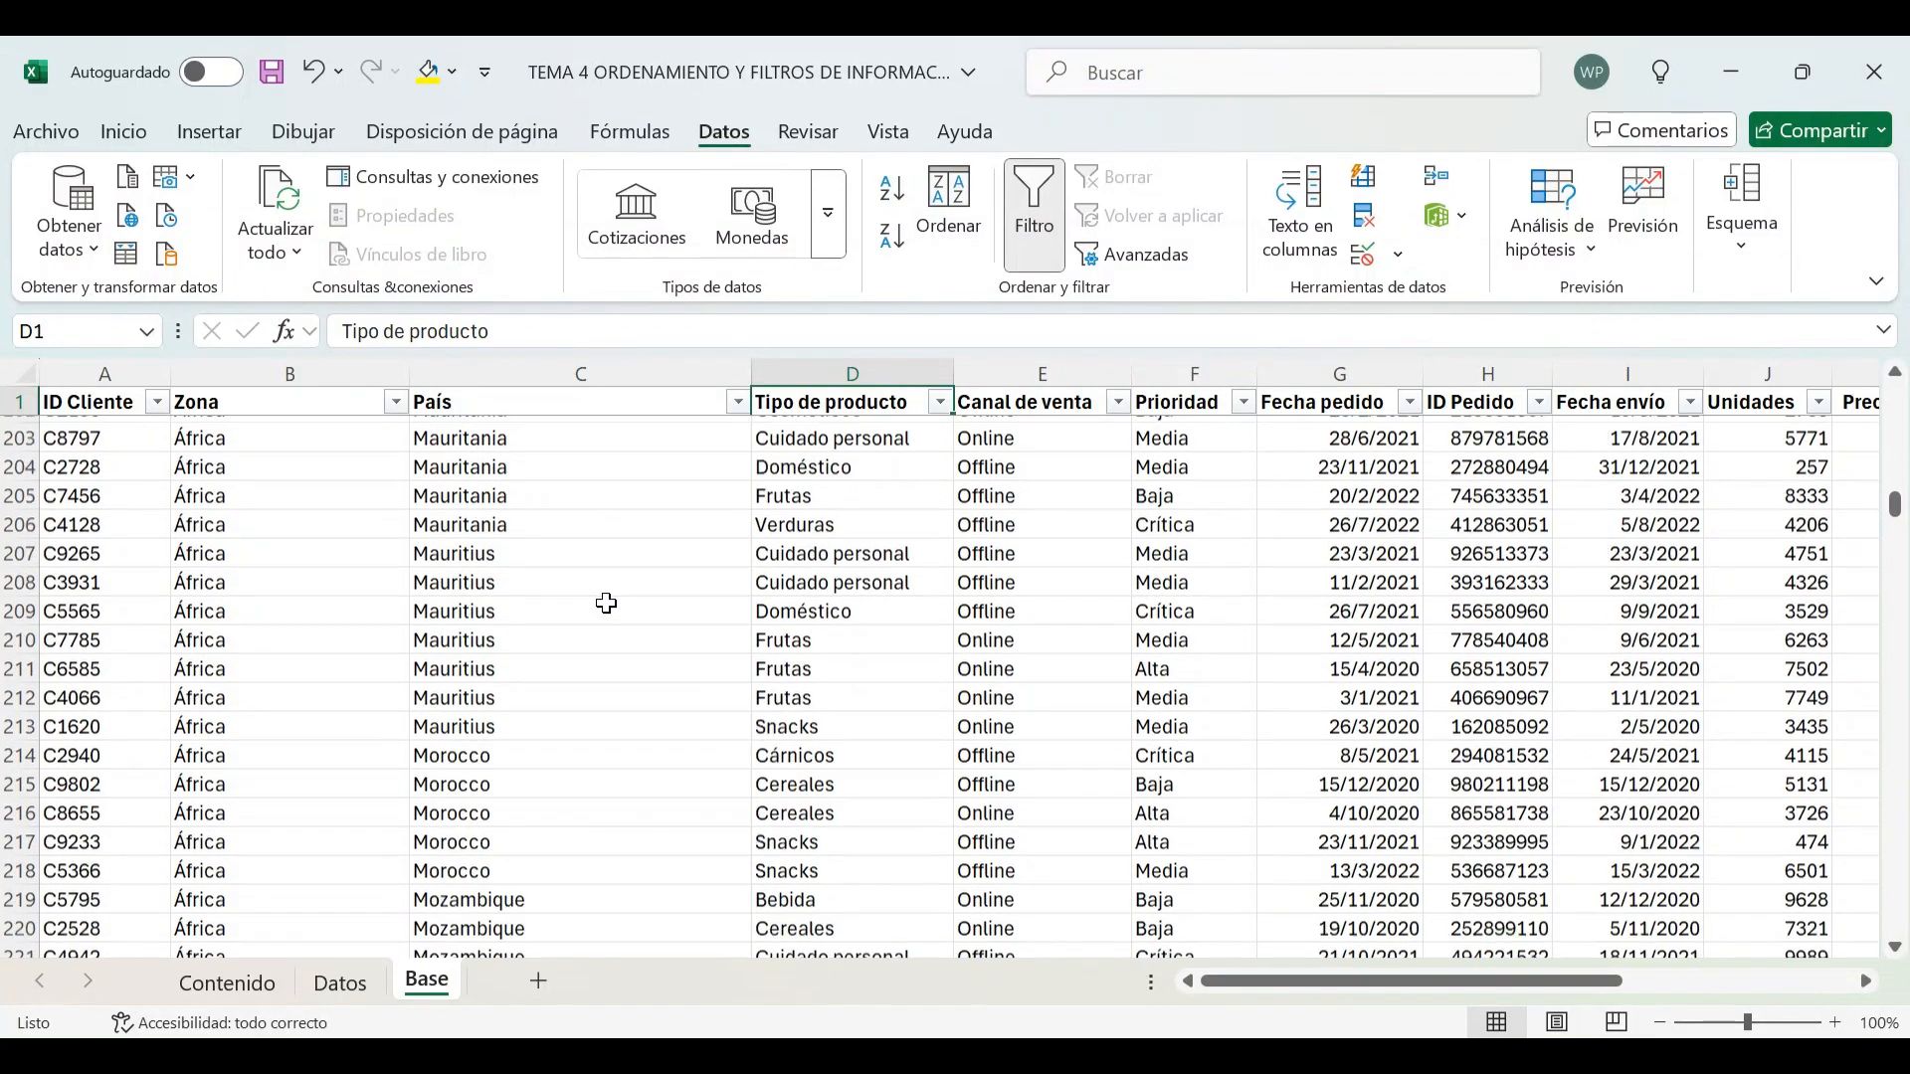
{"action": "scroll", "coordinate": [605, 604], "scroll_direction": "down", "scroll_amount": 20}
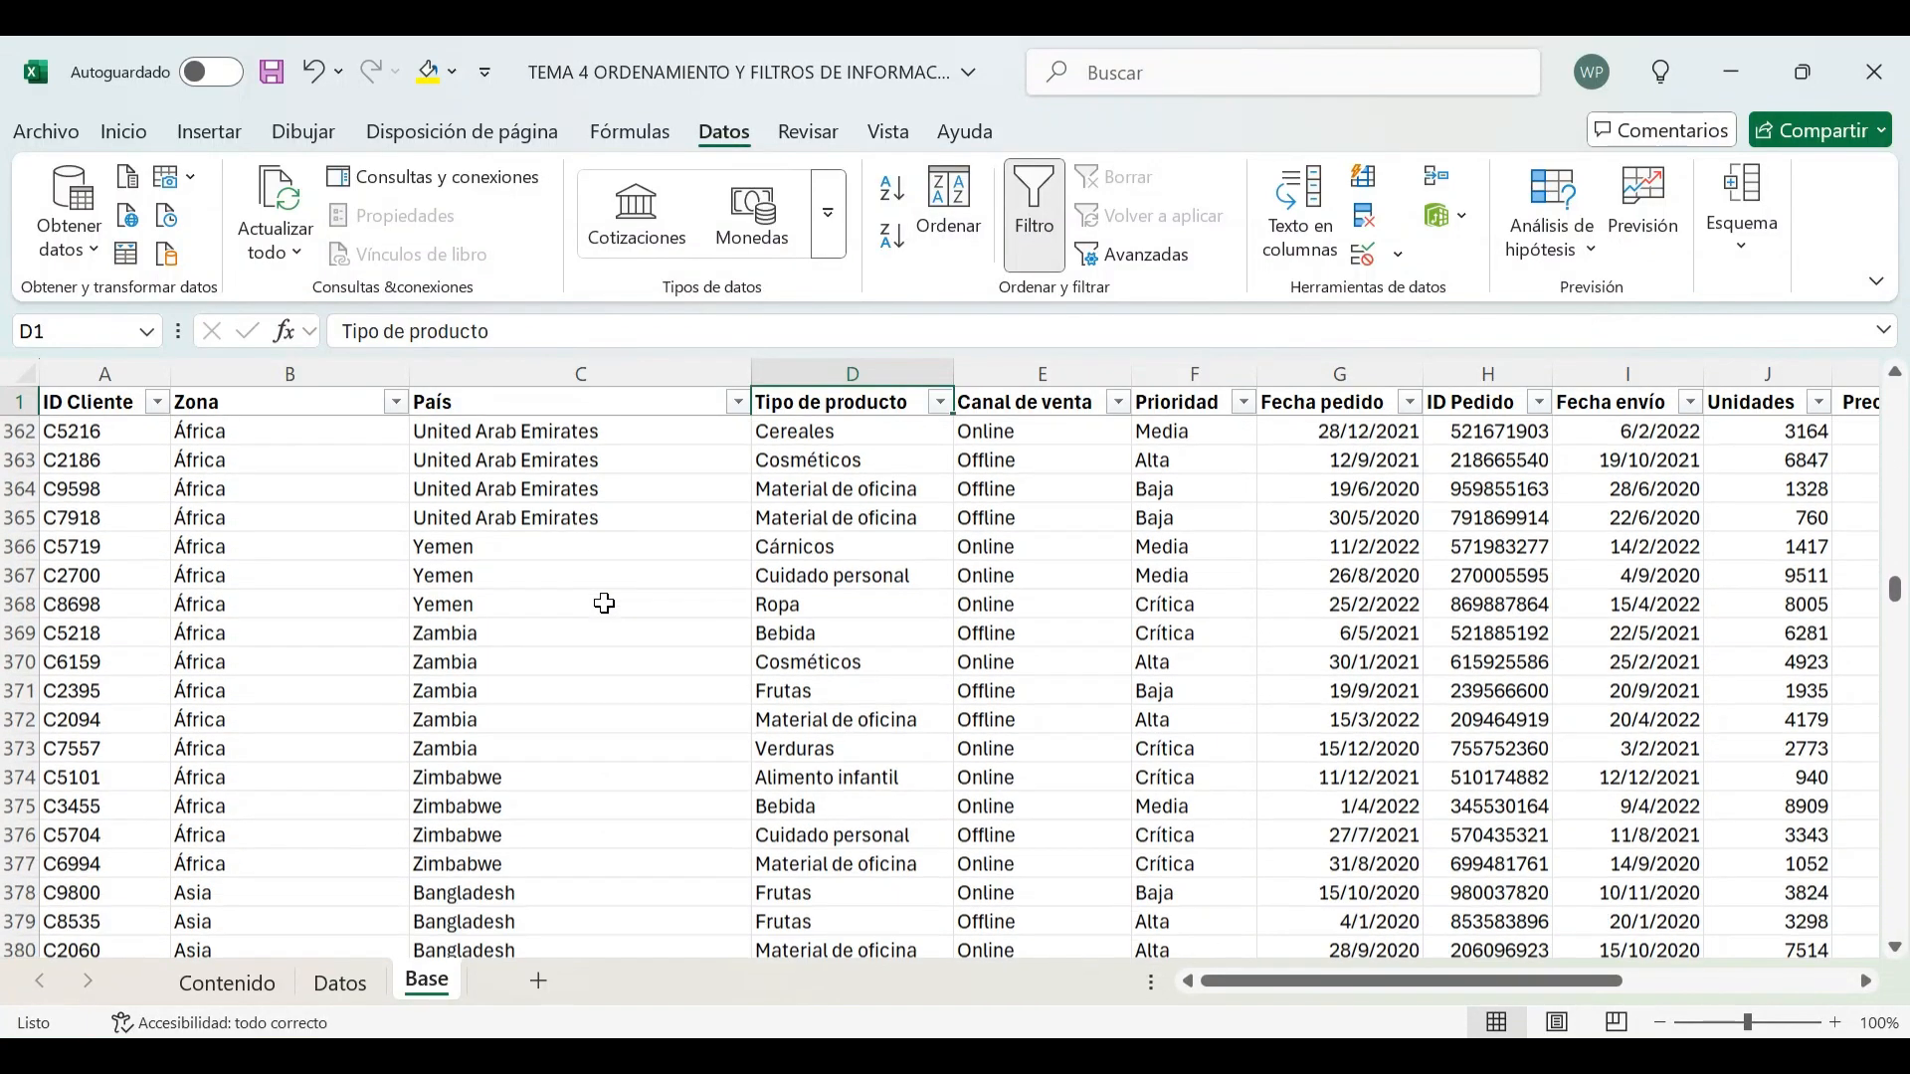
{"action": "scroll", "coordinate": [605, 604], "scroll_direction": "down", "scroll_amount": 5}
{"action": "scroll", "coordinate": [605, 601], "scroll_direction": "up", "scroll_amount": 20}
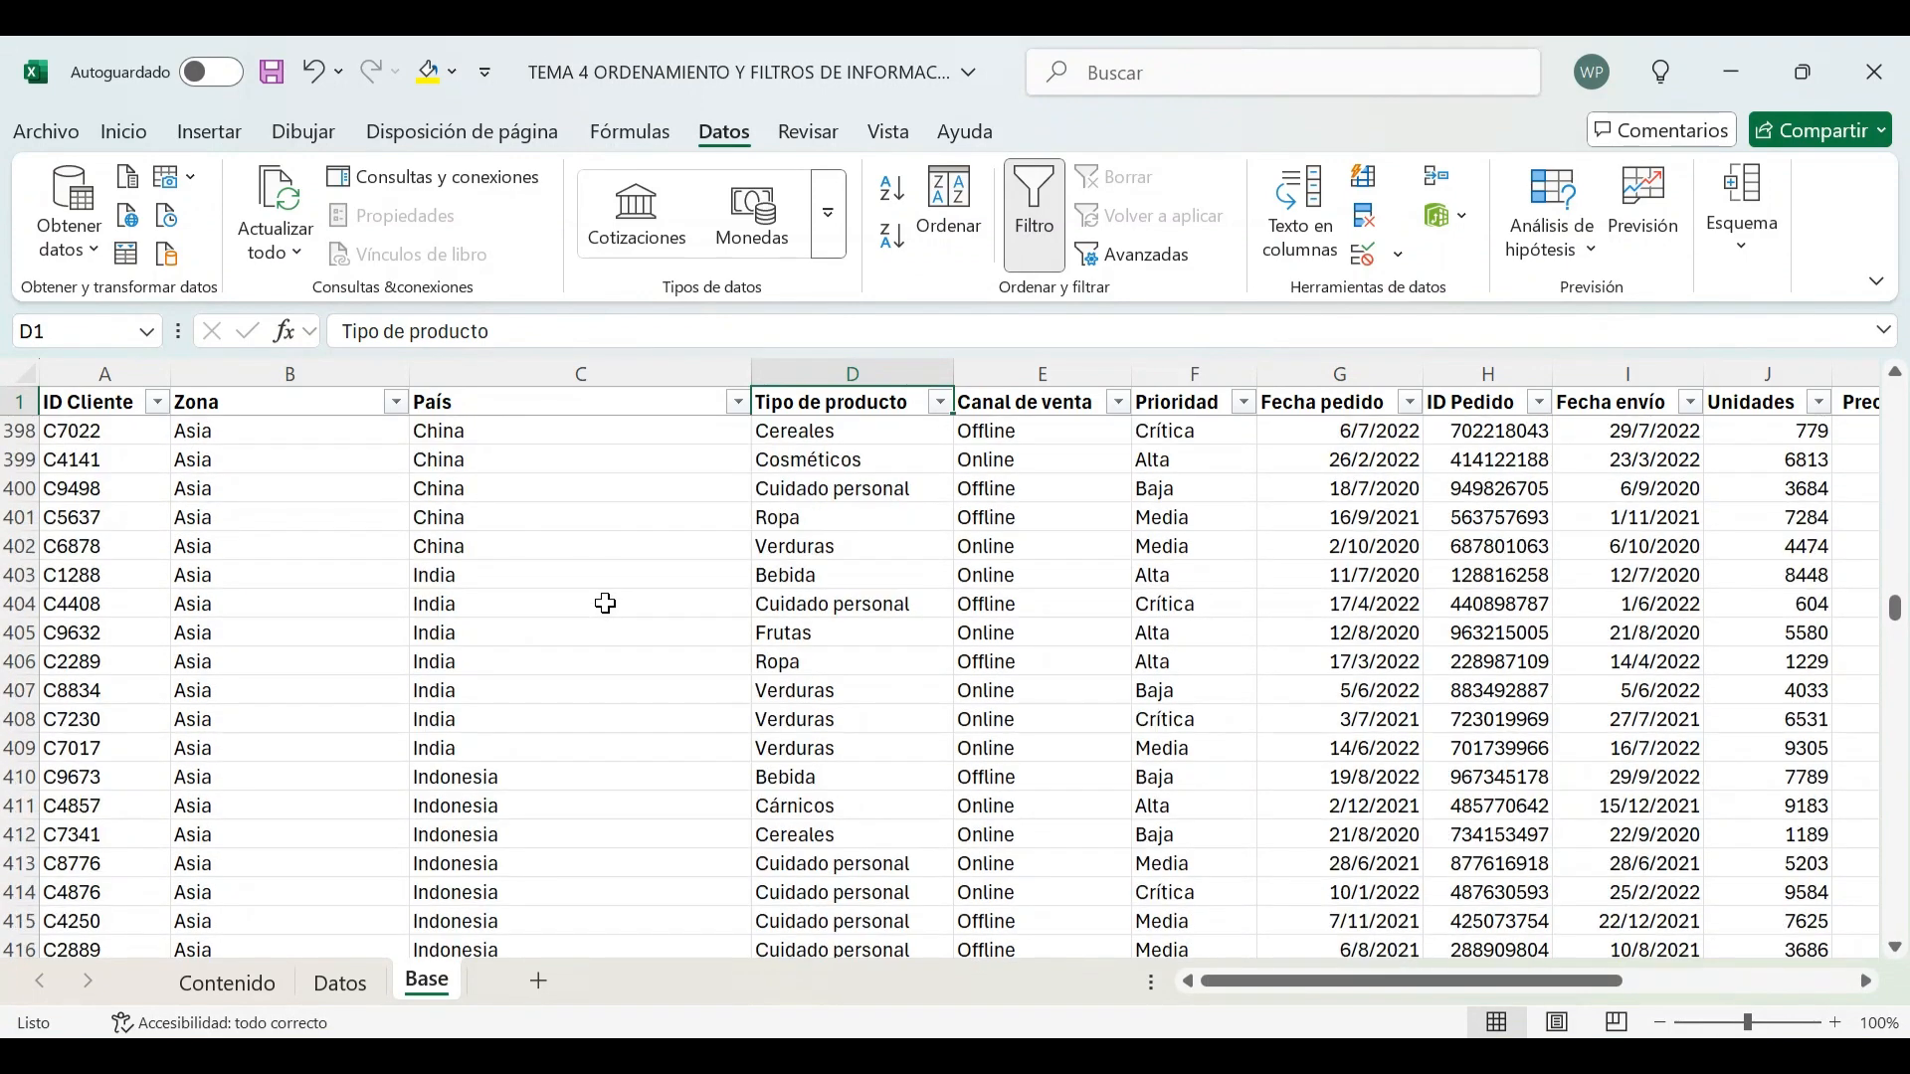
{"action": "scroll", "coordinate": [1691, 475], "scroll_direction": "up", "scroll_amount": 5}
{"action": "left_click_drag", "start_coordinate": [1897, 595], "coordinate": [1895, 396]}
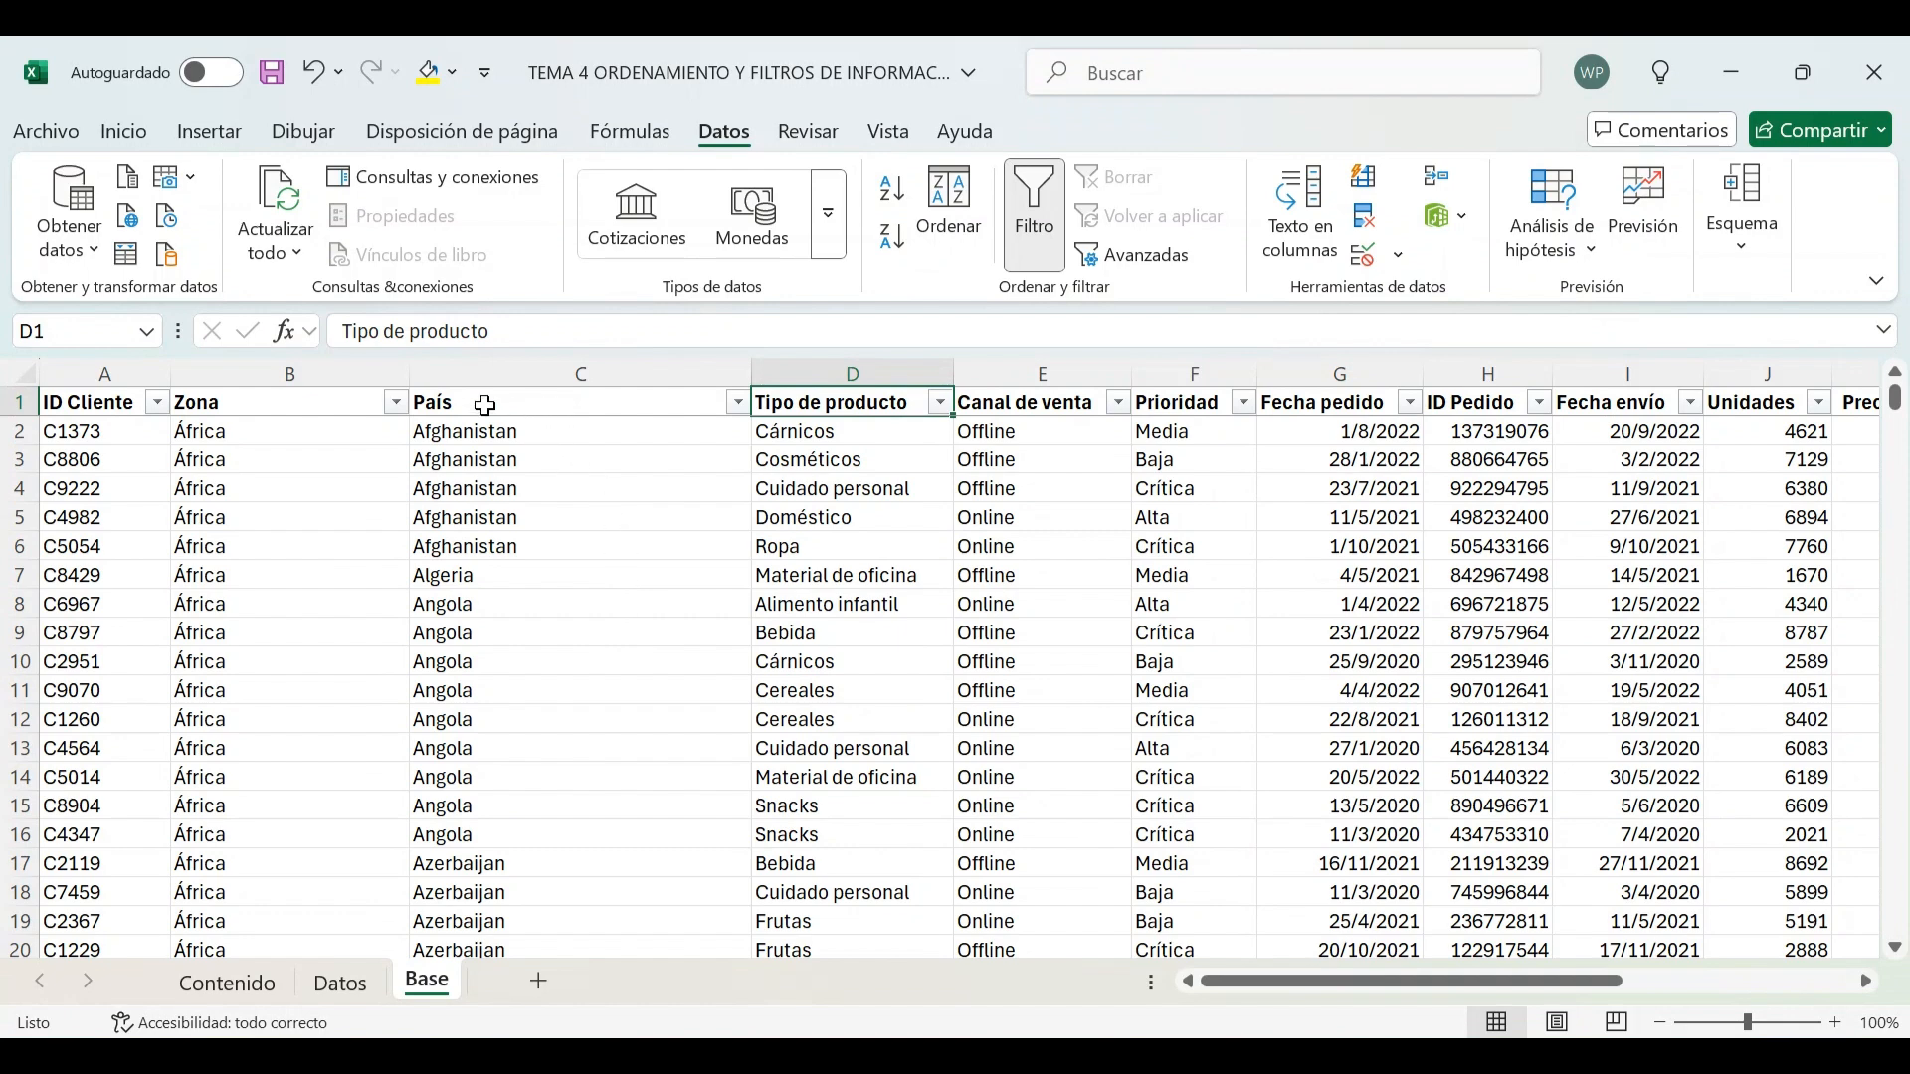
{"action": "left_click", "coordinate": [249, 982]}
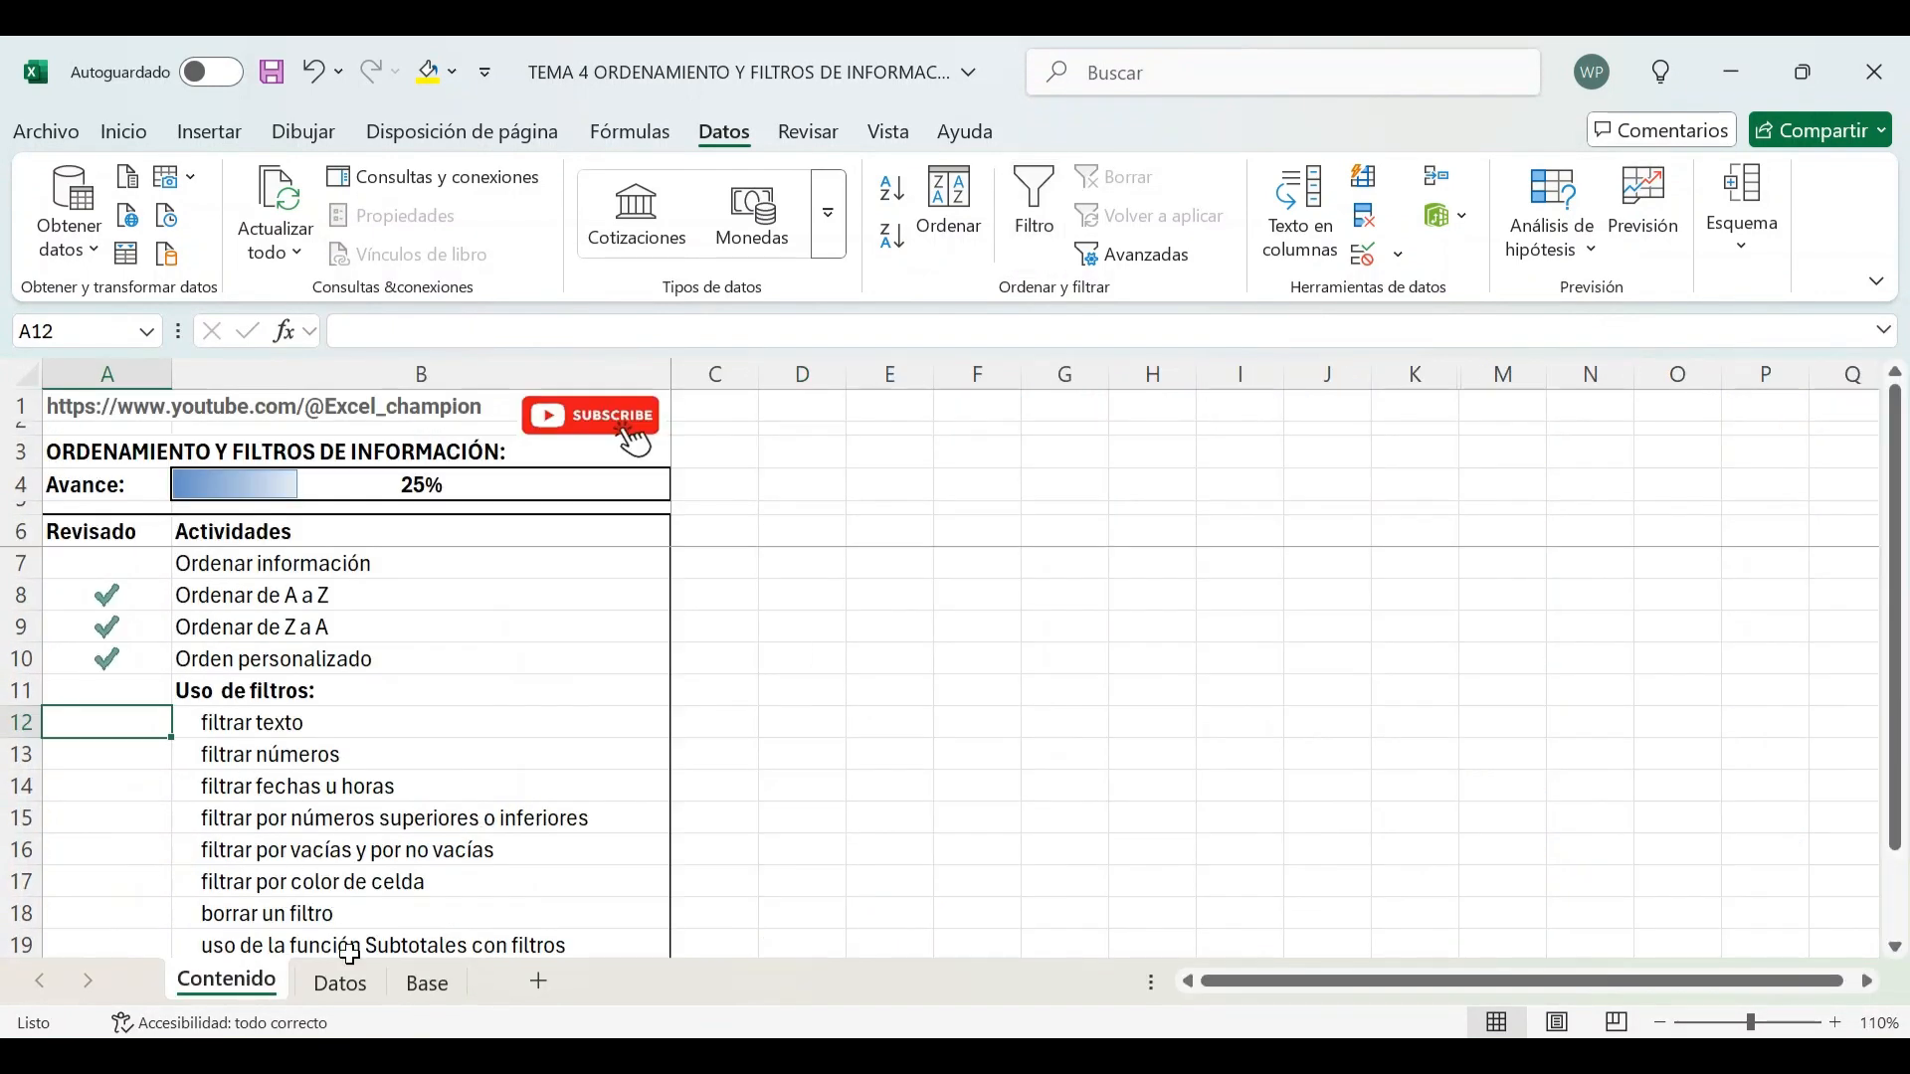
{"action": "left_click", "coordinate": [339, 983]}
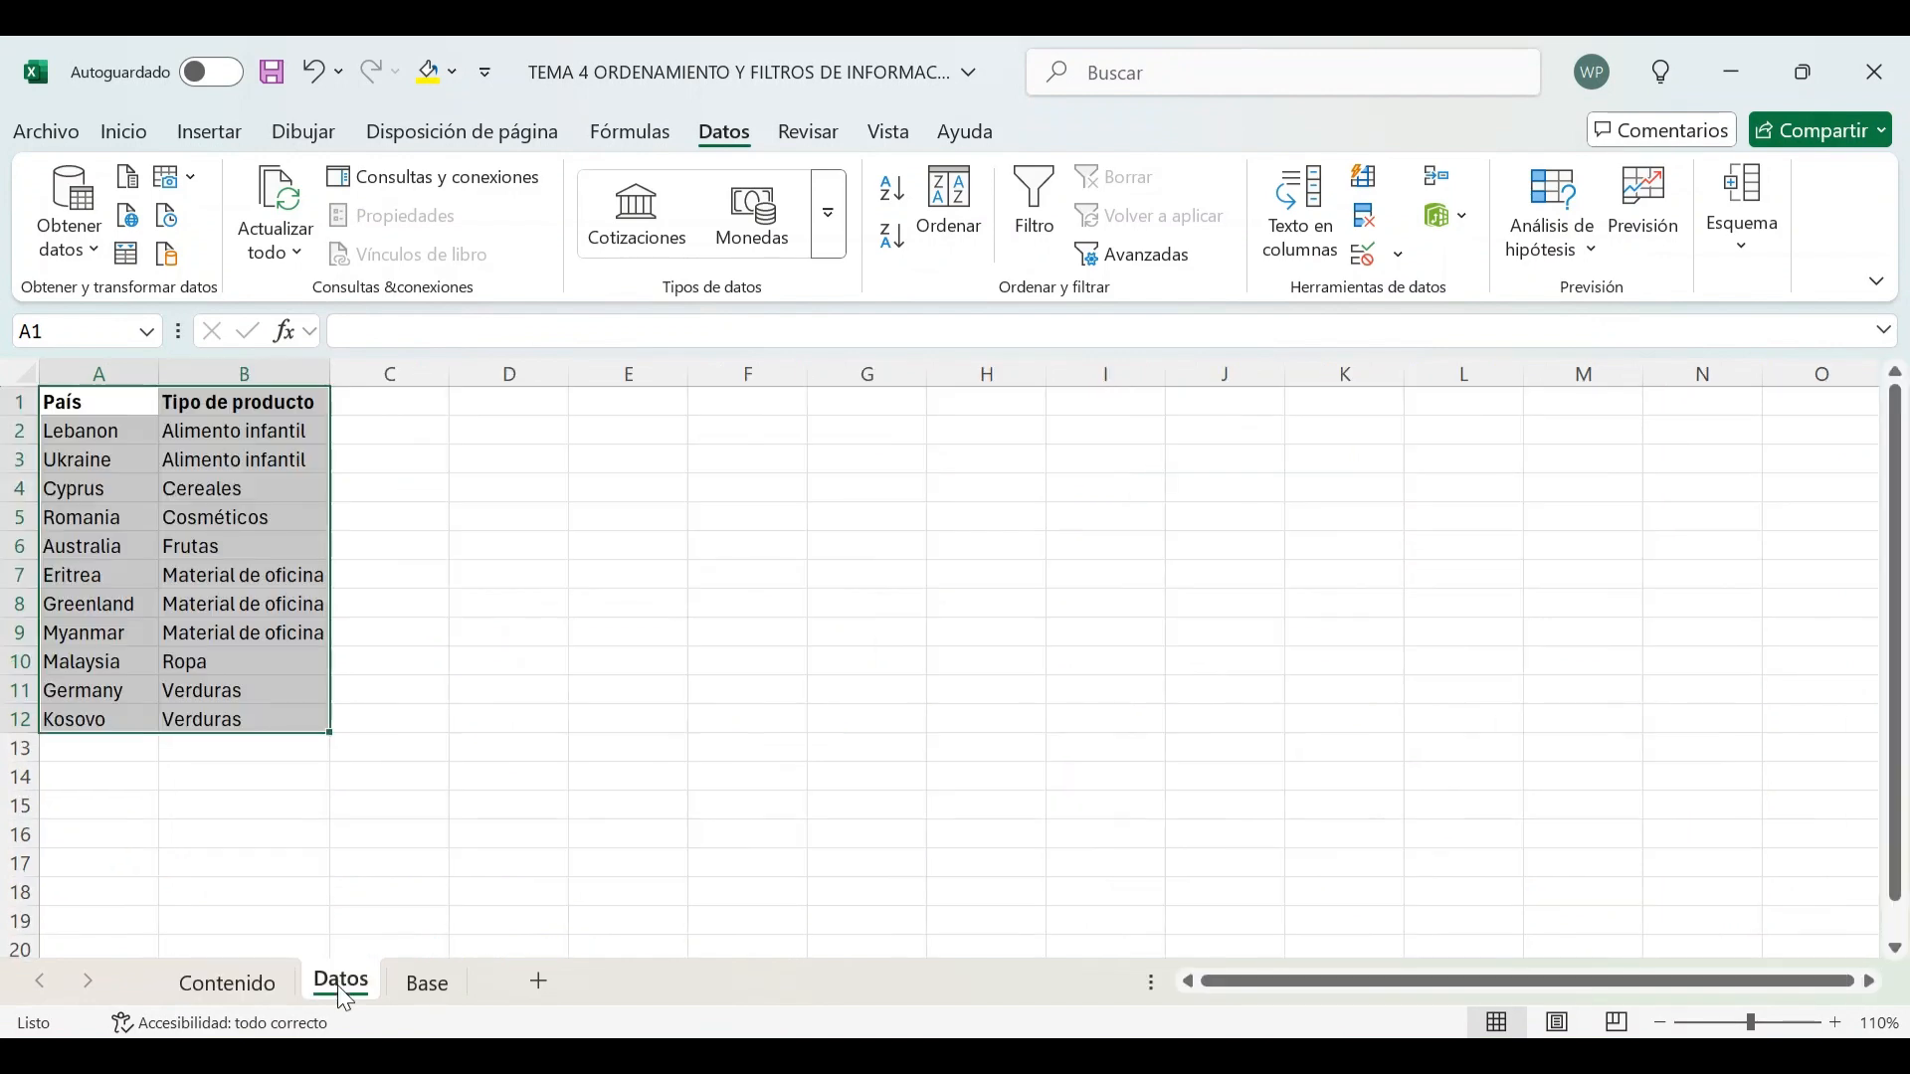
{"action": "left_click", "coordinate": [453, 990]}
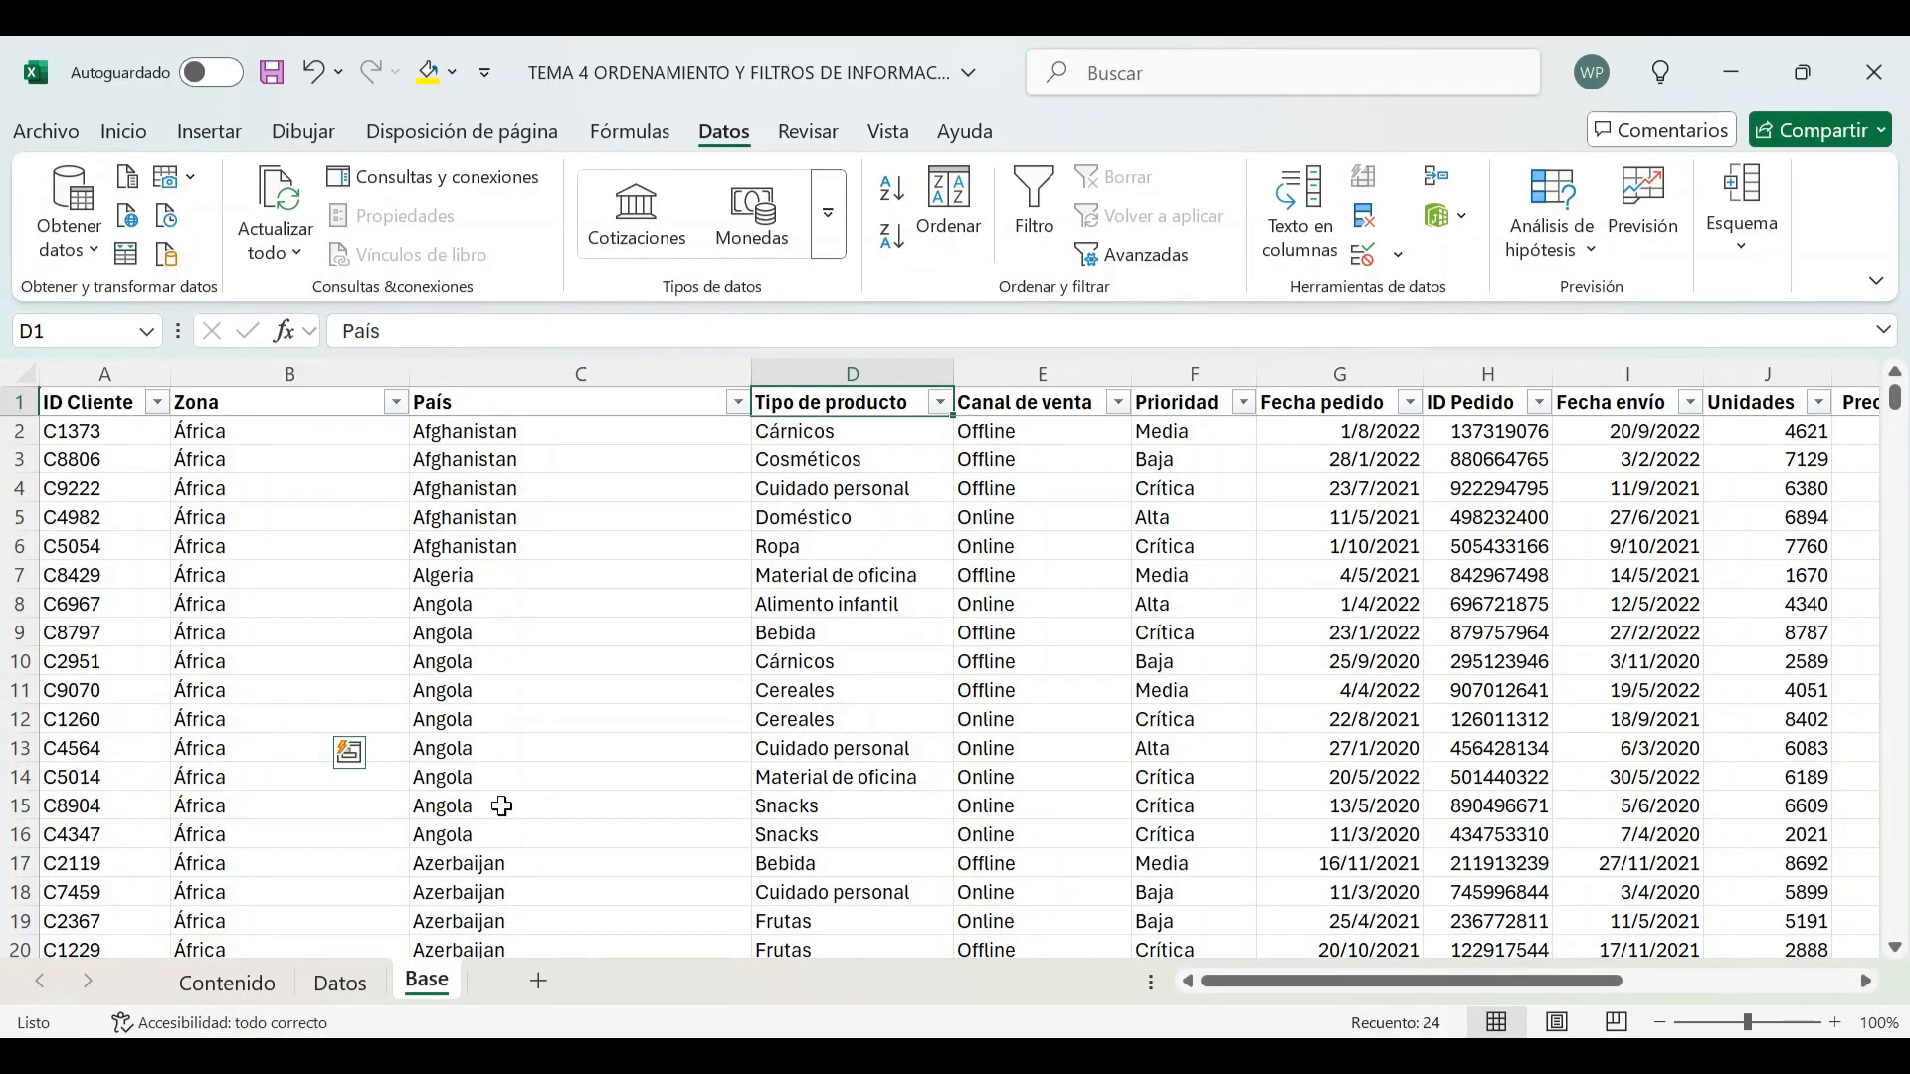
Filter the Tipo de producto column to show only Alimento infantil by searching its values for "alimen"
{"action": "left_click", "coordinate": [795, 493]}
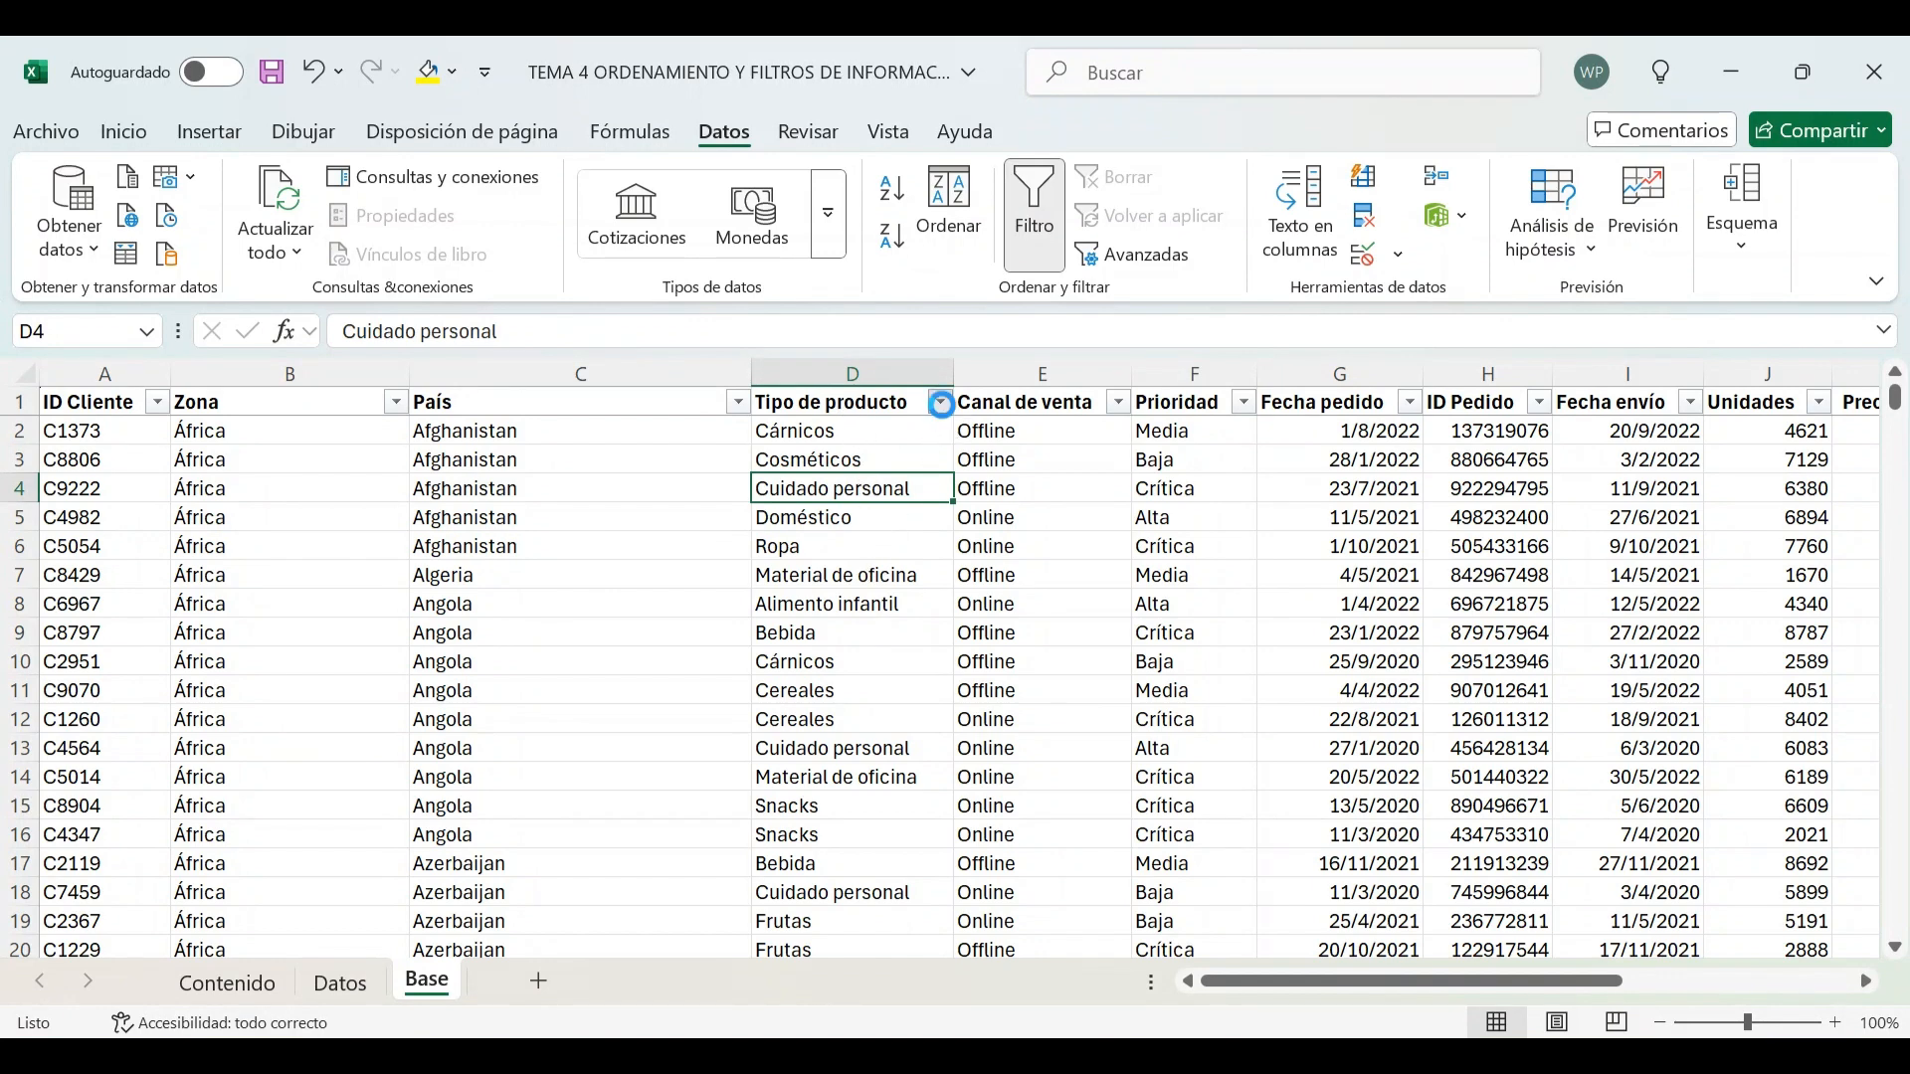
{"action": "left_click", "coordinate": [940, 401]}
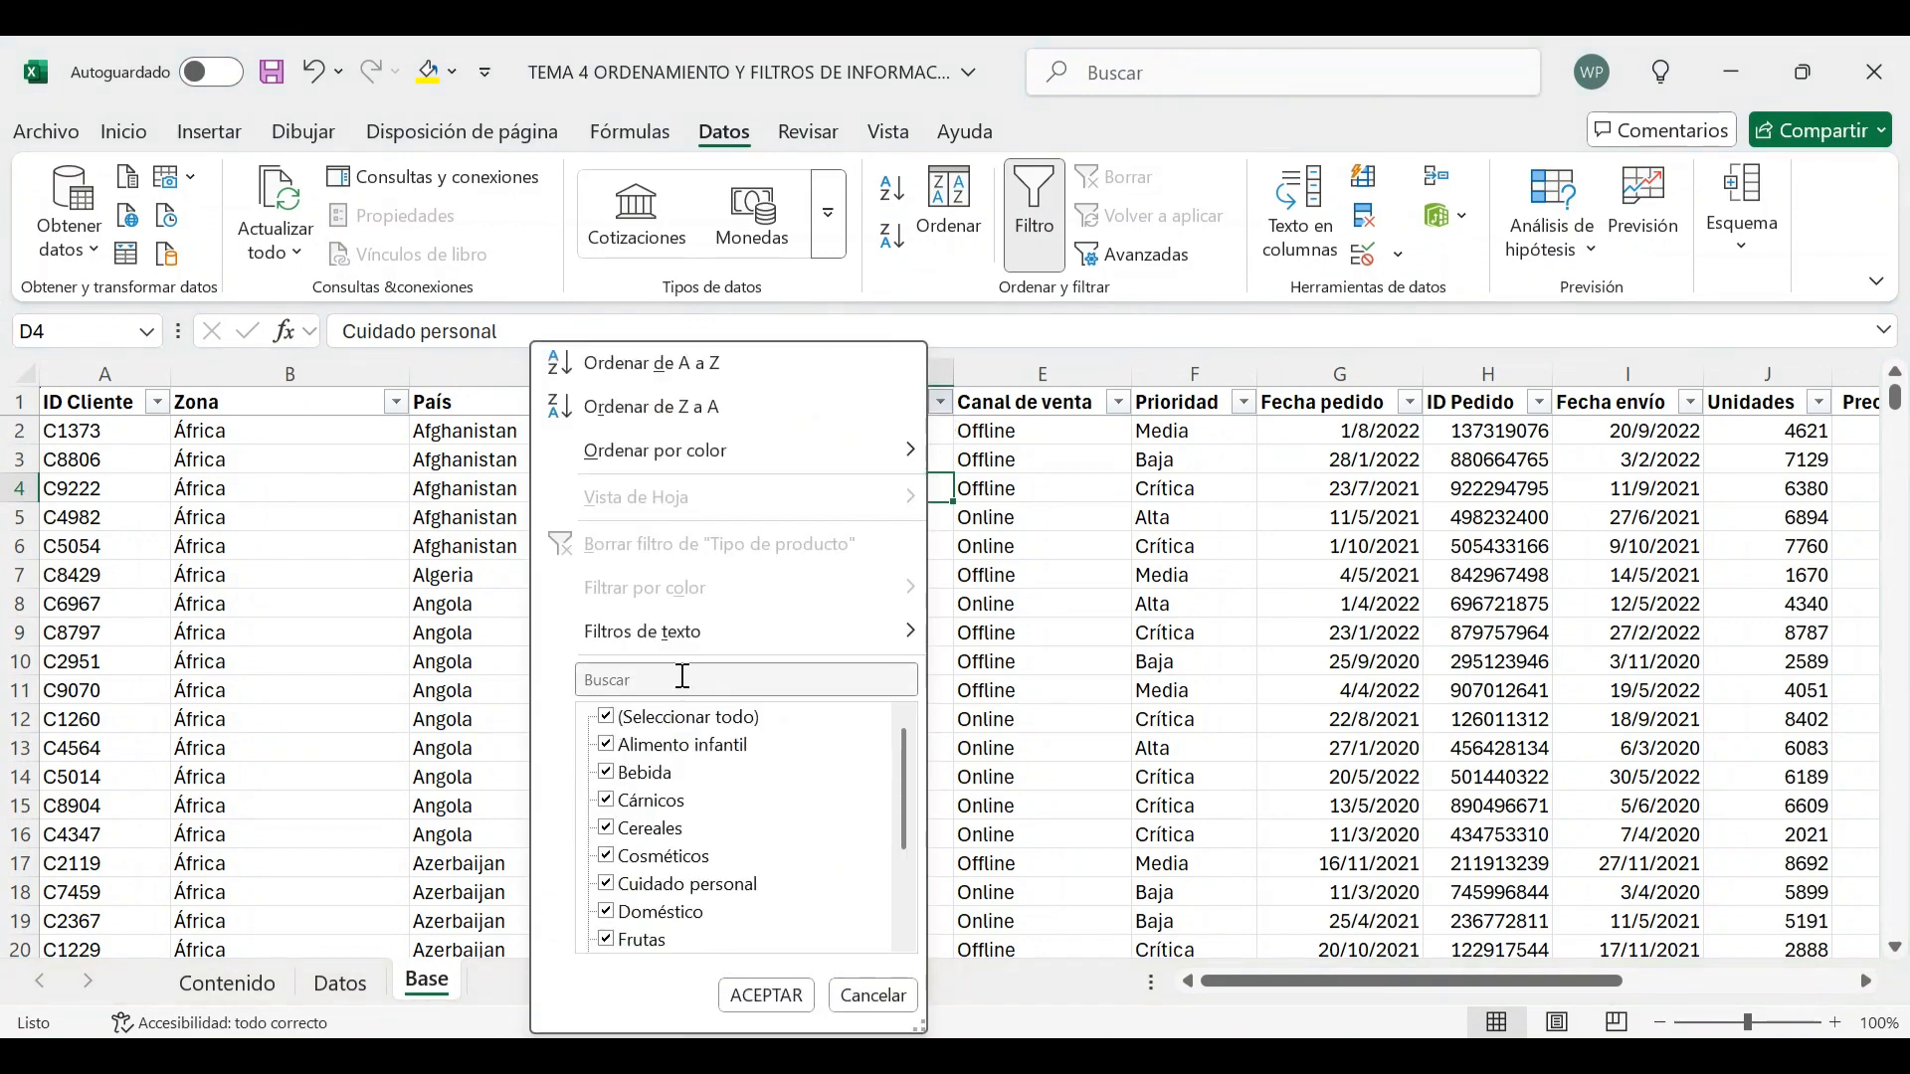
{"action": "left_click", "coordinate": [616, 720]}
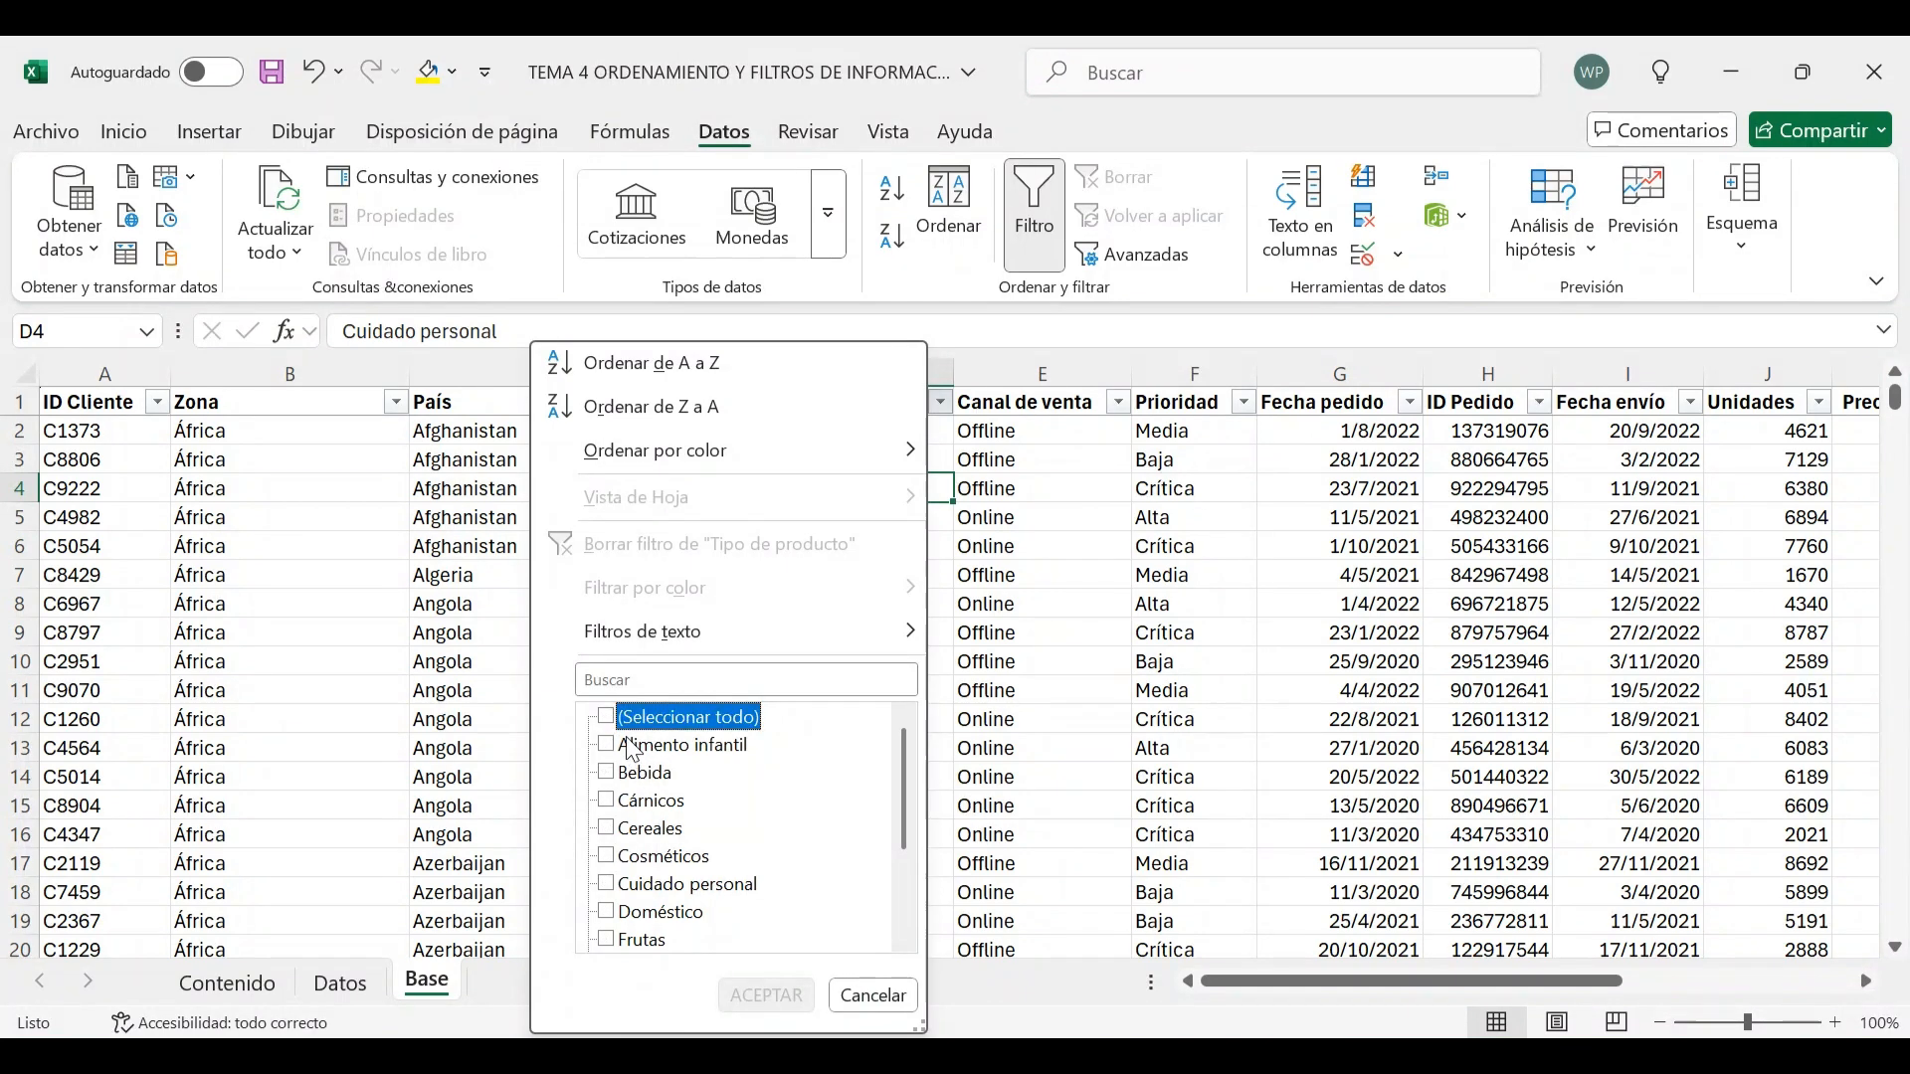
{"action": "left_click", "coordinate": [641, 718]}
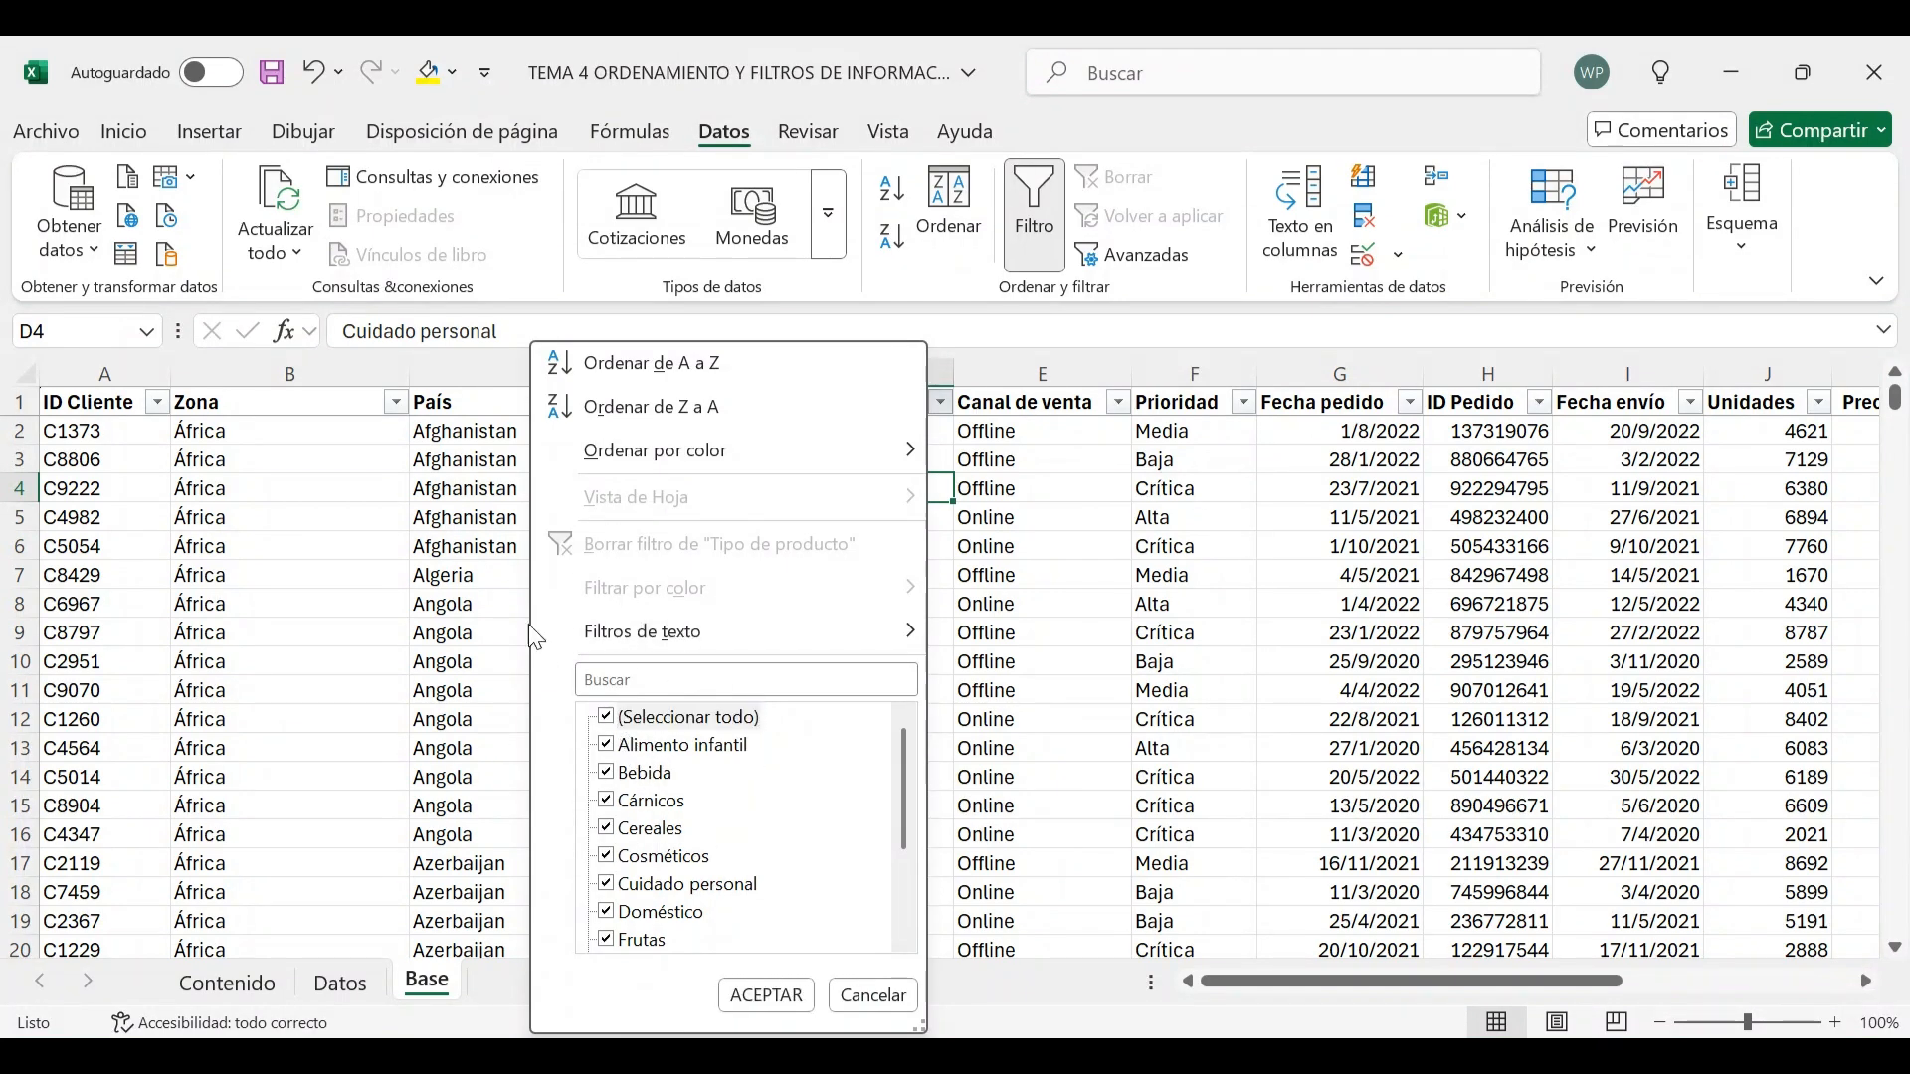
{"action": "left_click", "coordinate": [609, 681]}
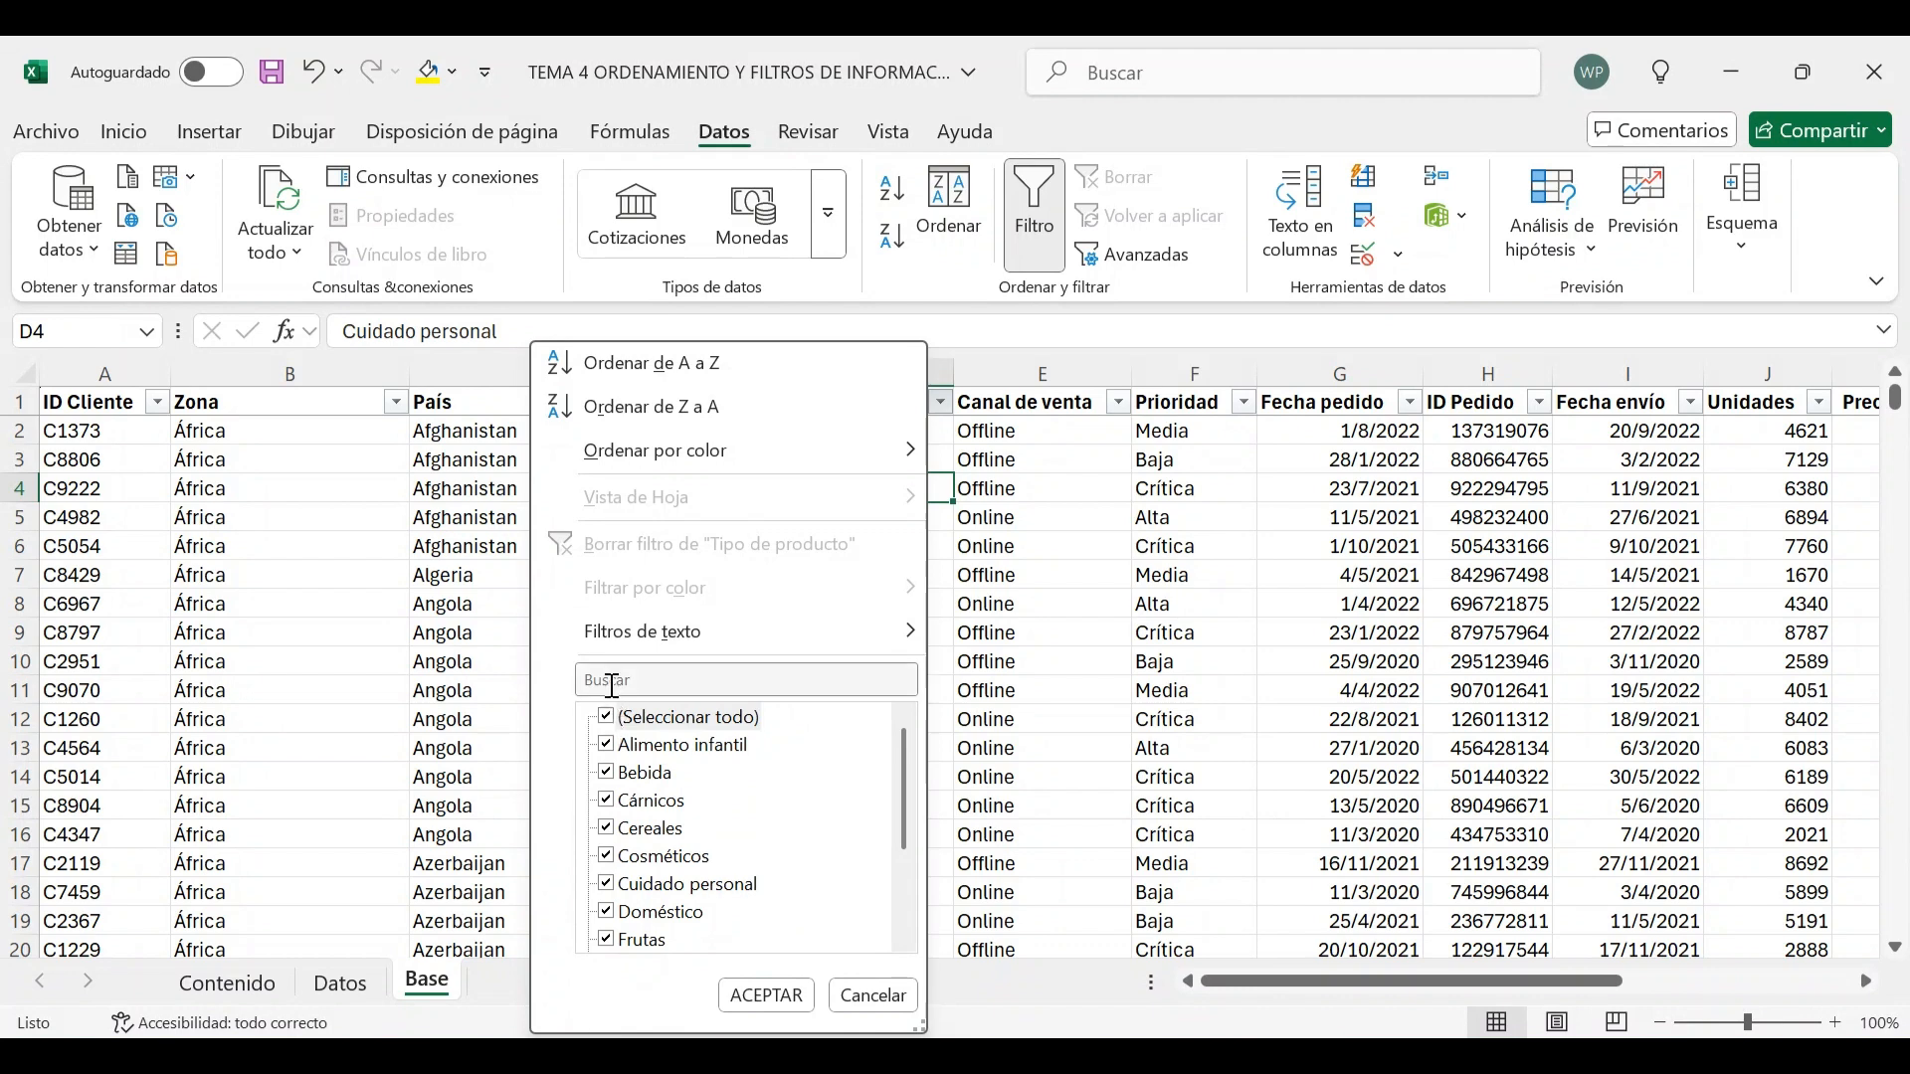
{"action": "type", "text": "alimen"}
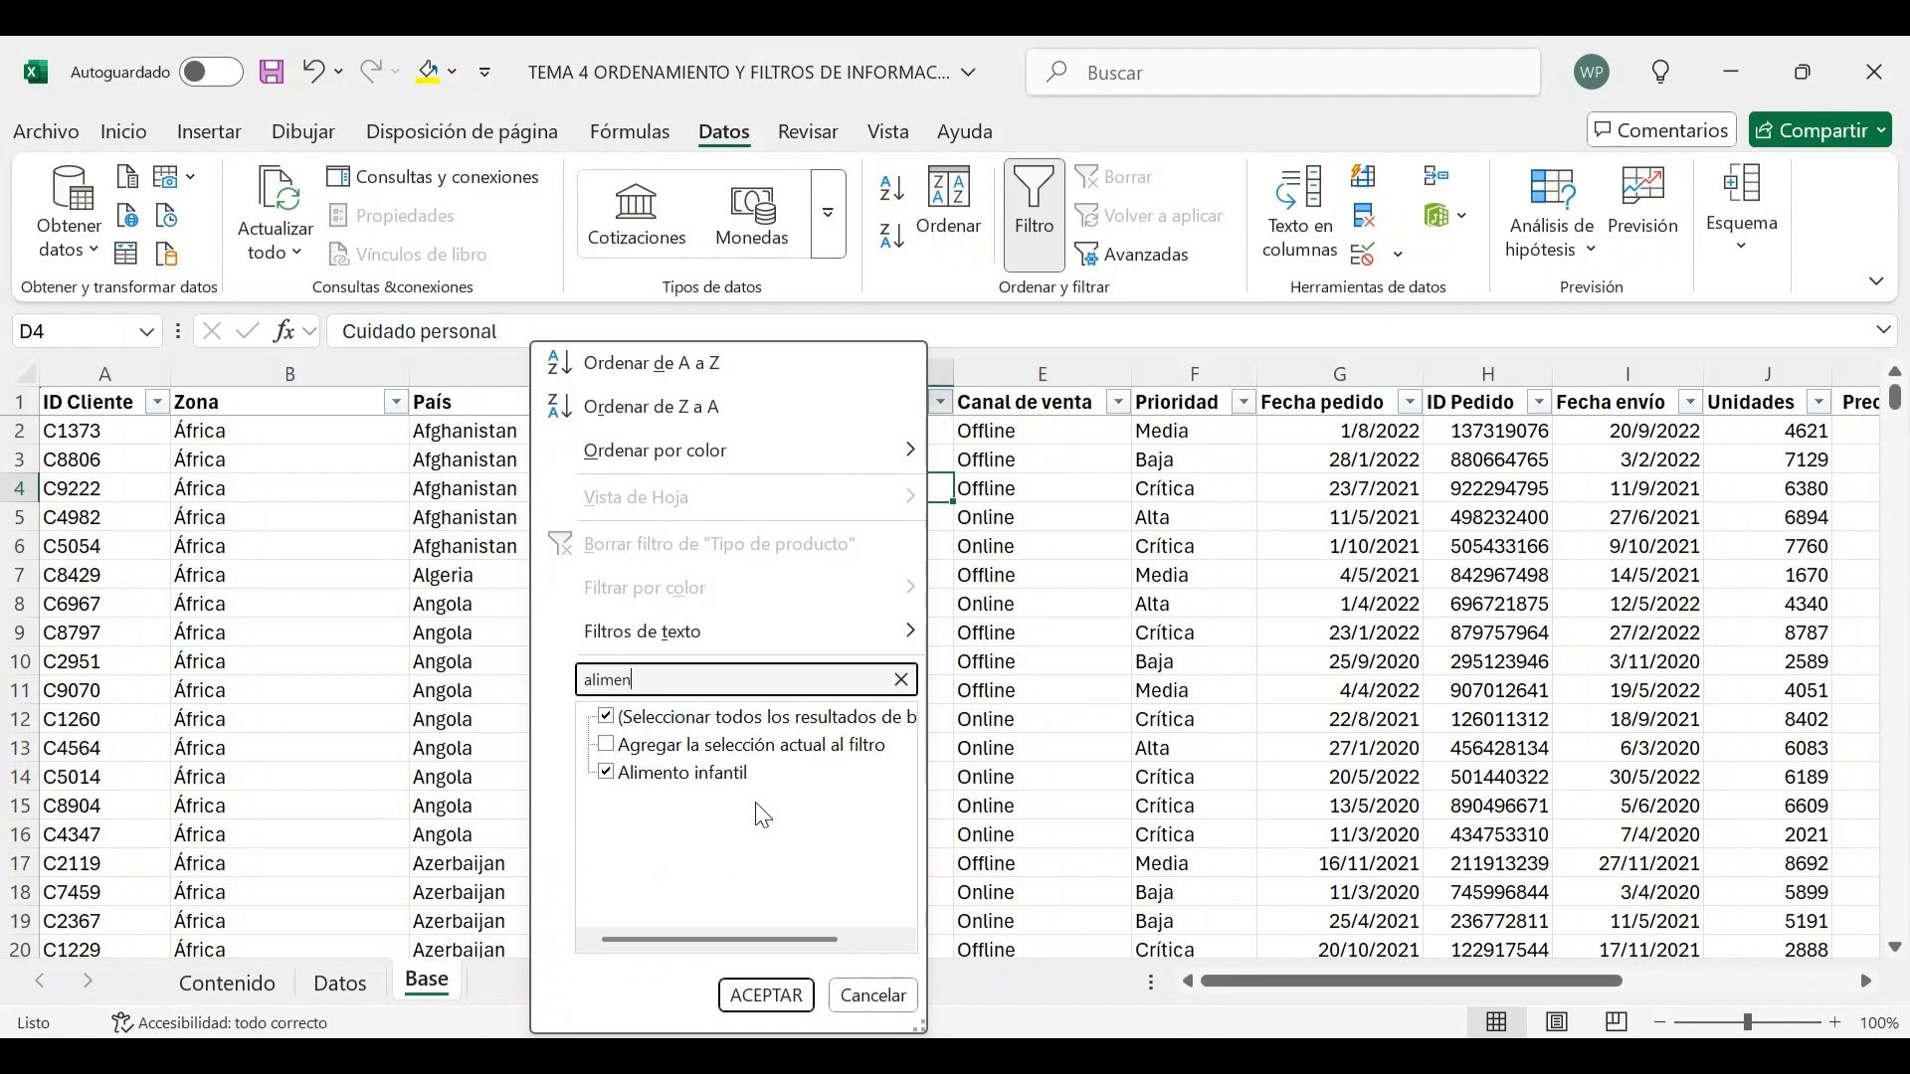
{"action": "left_click", "coordinate": [771, 995]}
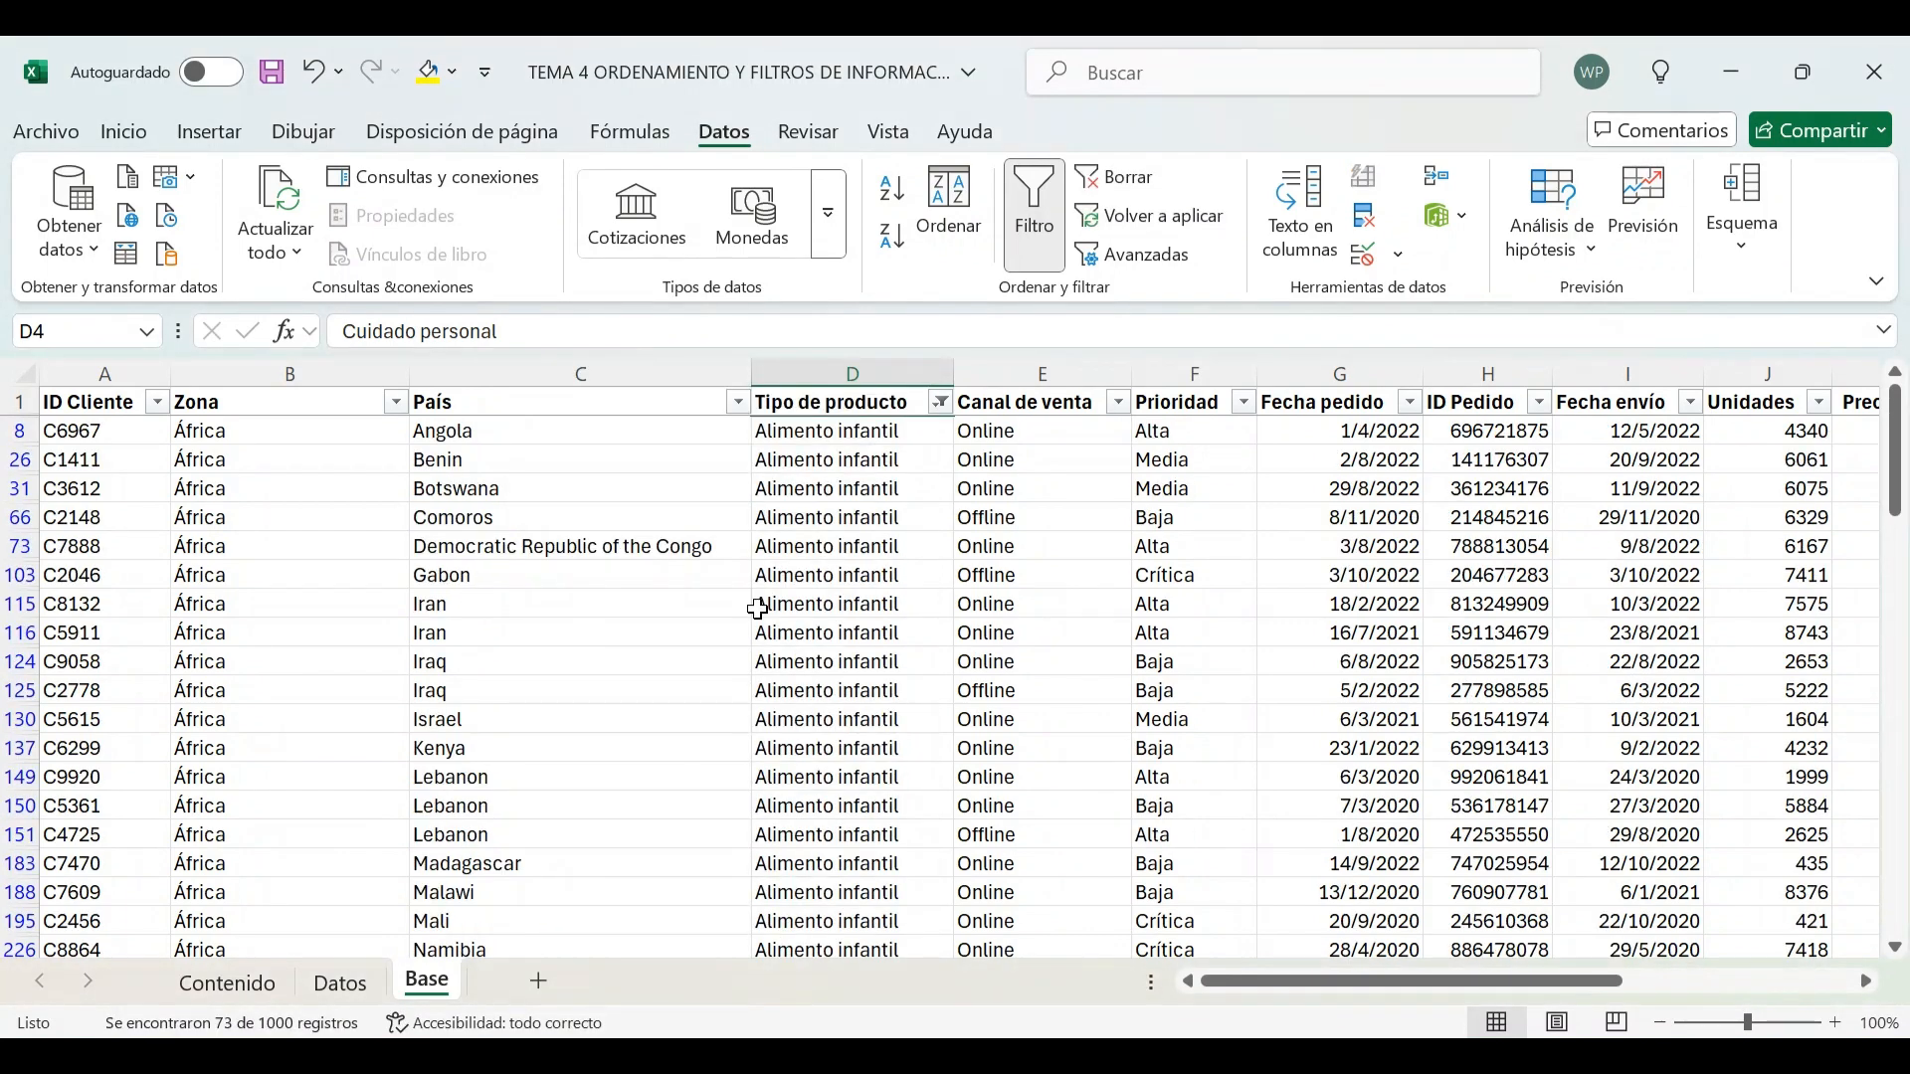
Browse the filtered Alimento infantil rows, selecting individual rows and the Tipo de producto column to inspect them
{"action": "left_click", "coordinate": [19, 376]}
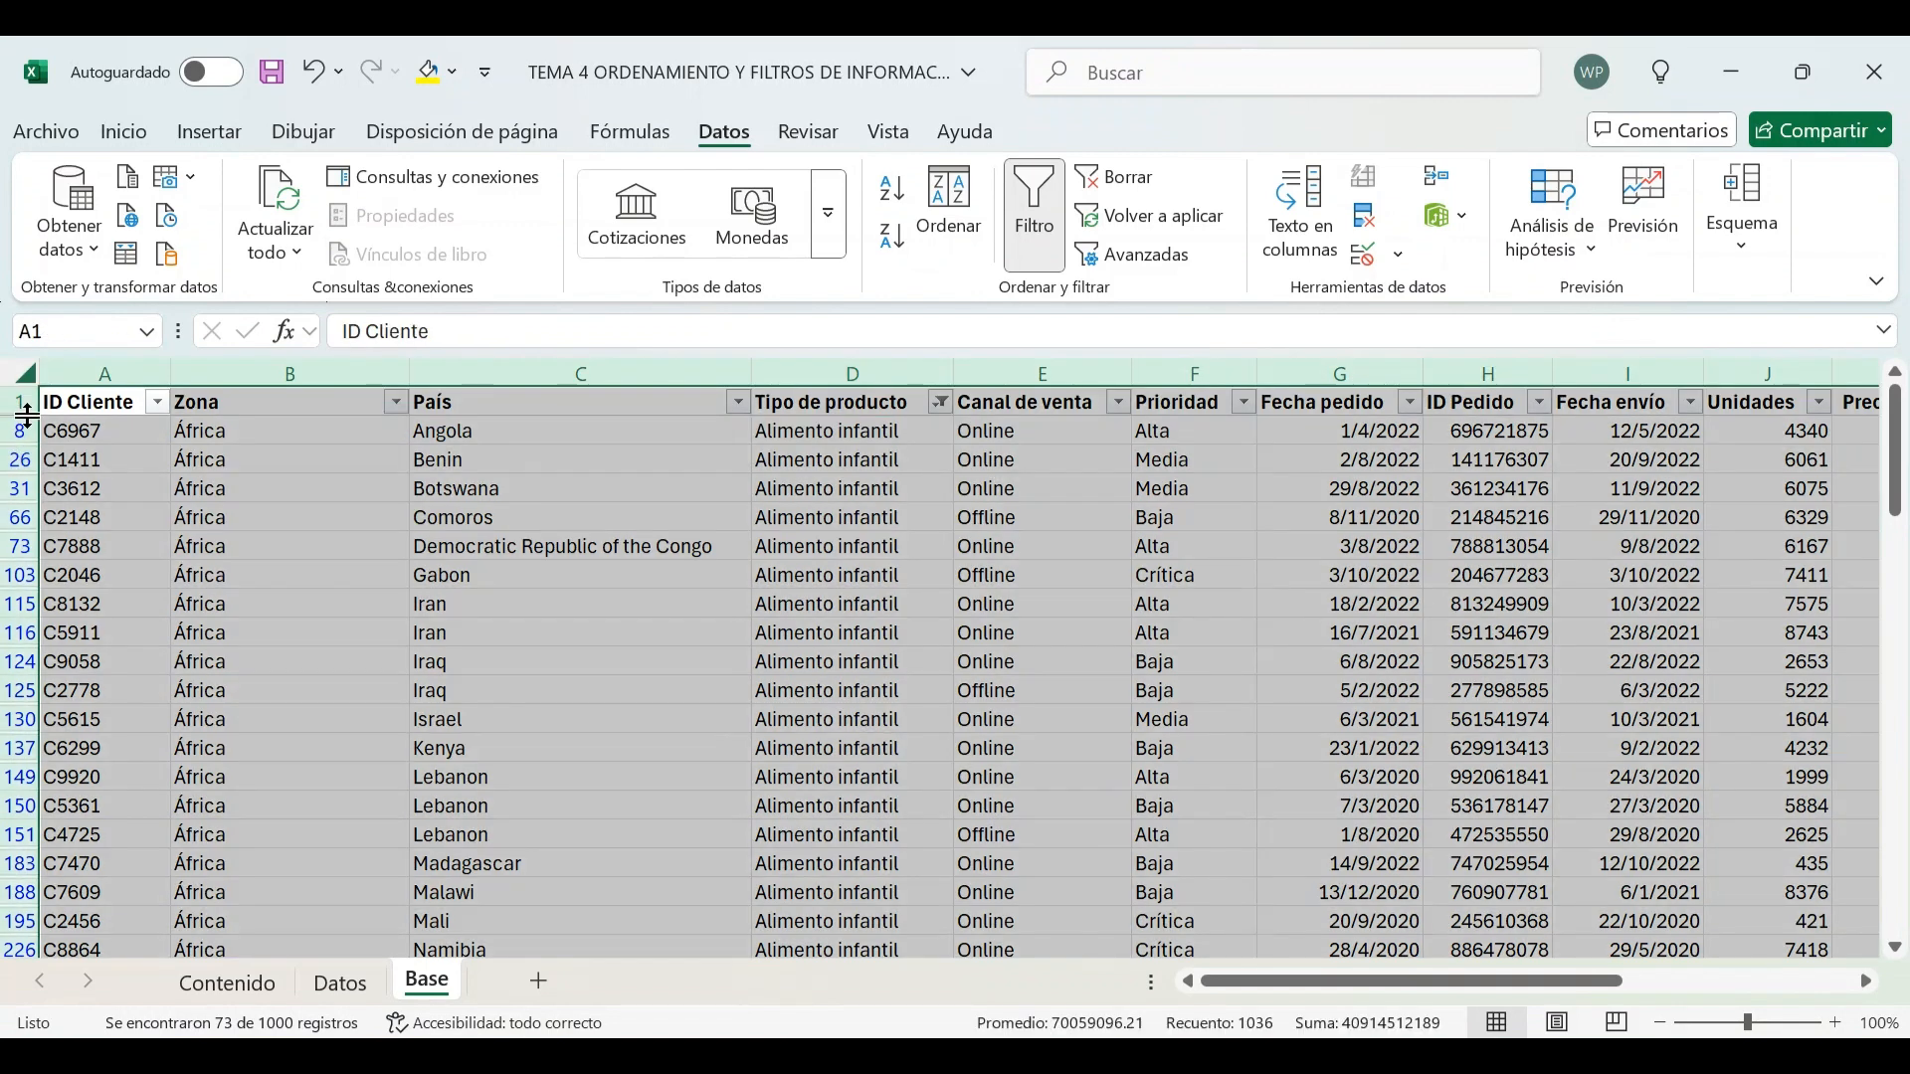
{"action": "left_click", "coordinate": [14, 402]}
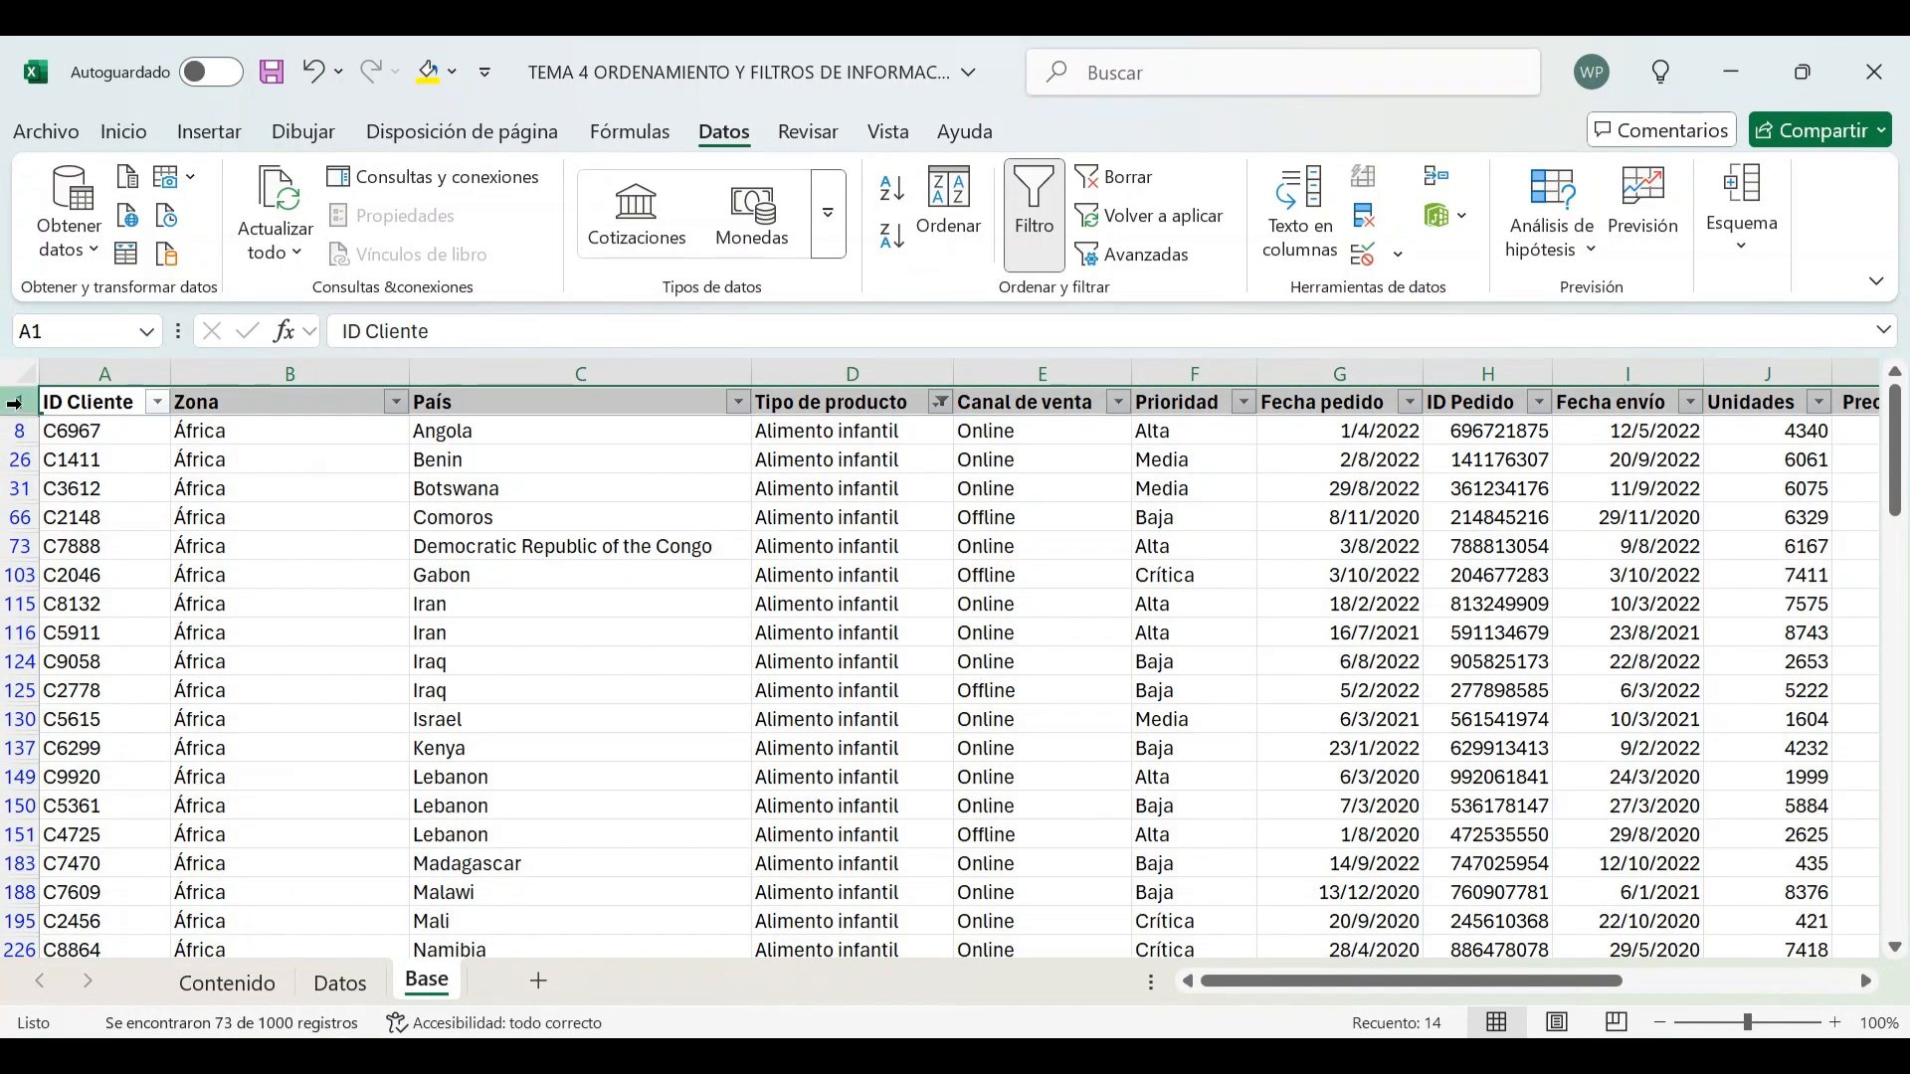
{"action": "left_click", "coordinate": [17, 432]}
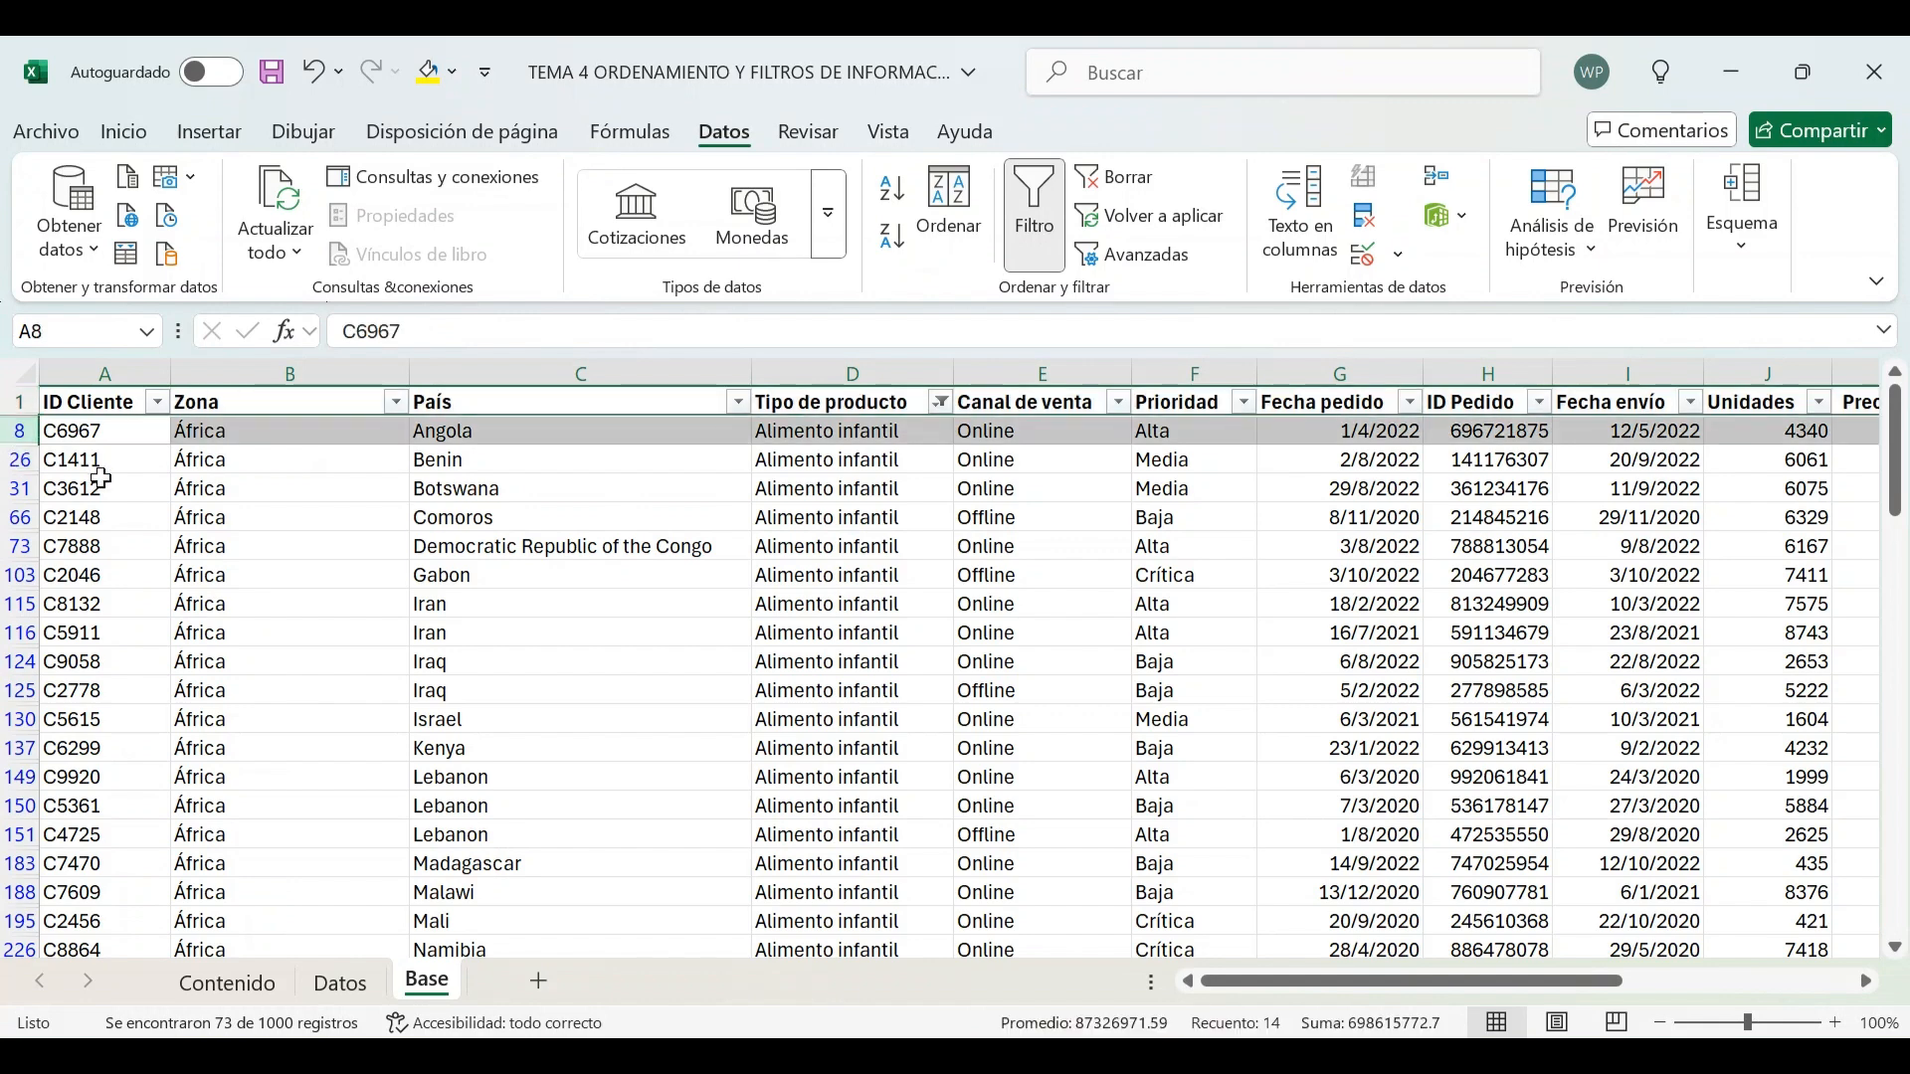
{"action": "left_click", "coordinate": [20, 461]}
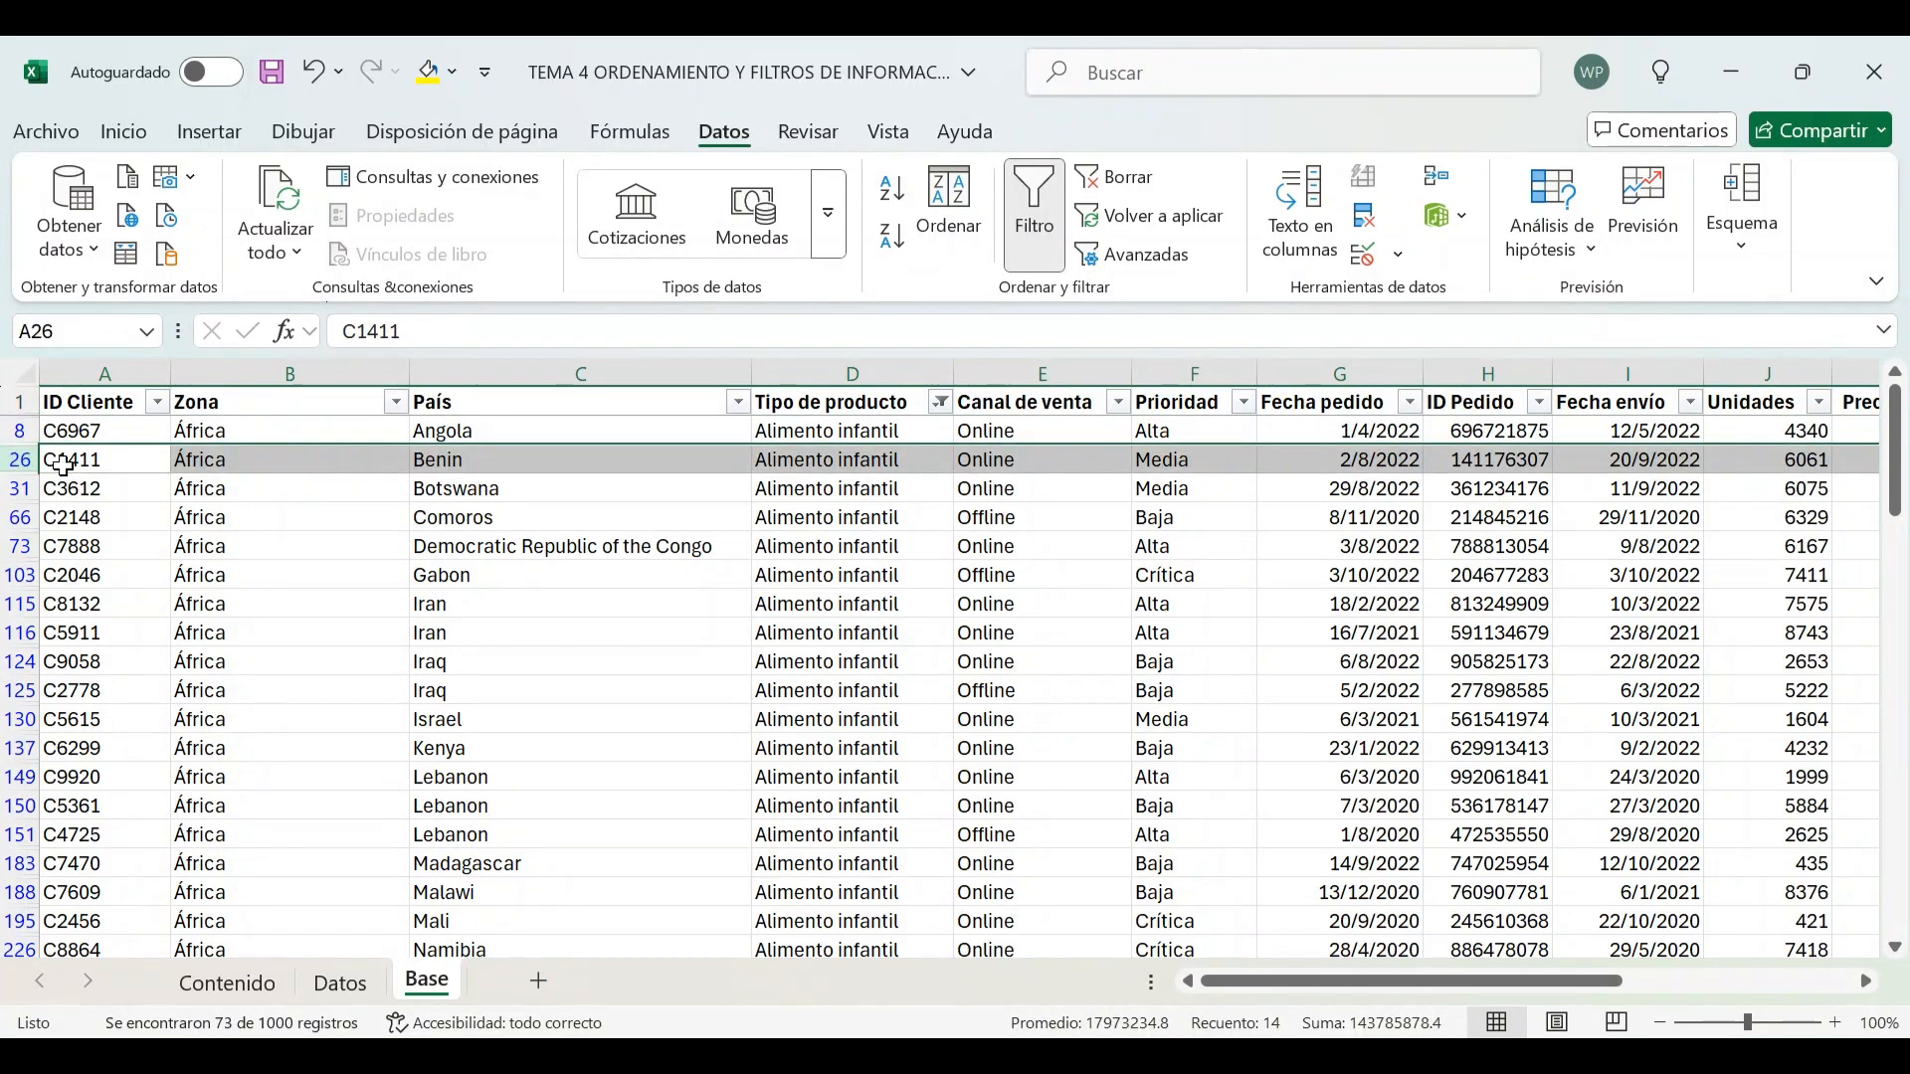
{"action": "left_click", "coordinate": [20, 488]}
{"action": "left_click", "coordinate": [19, 517]}
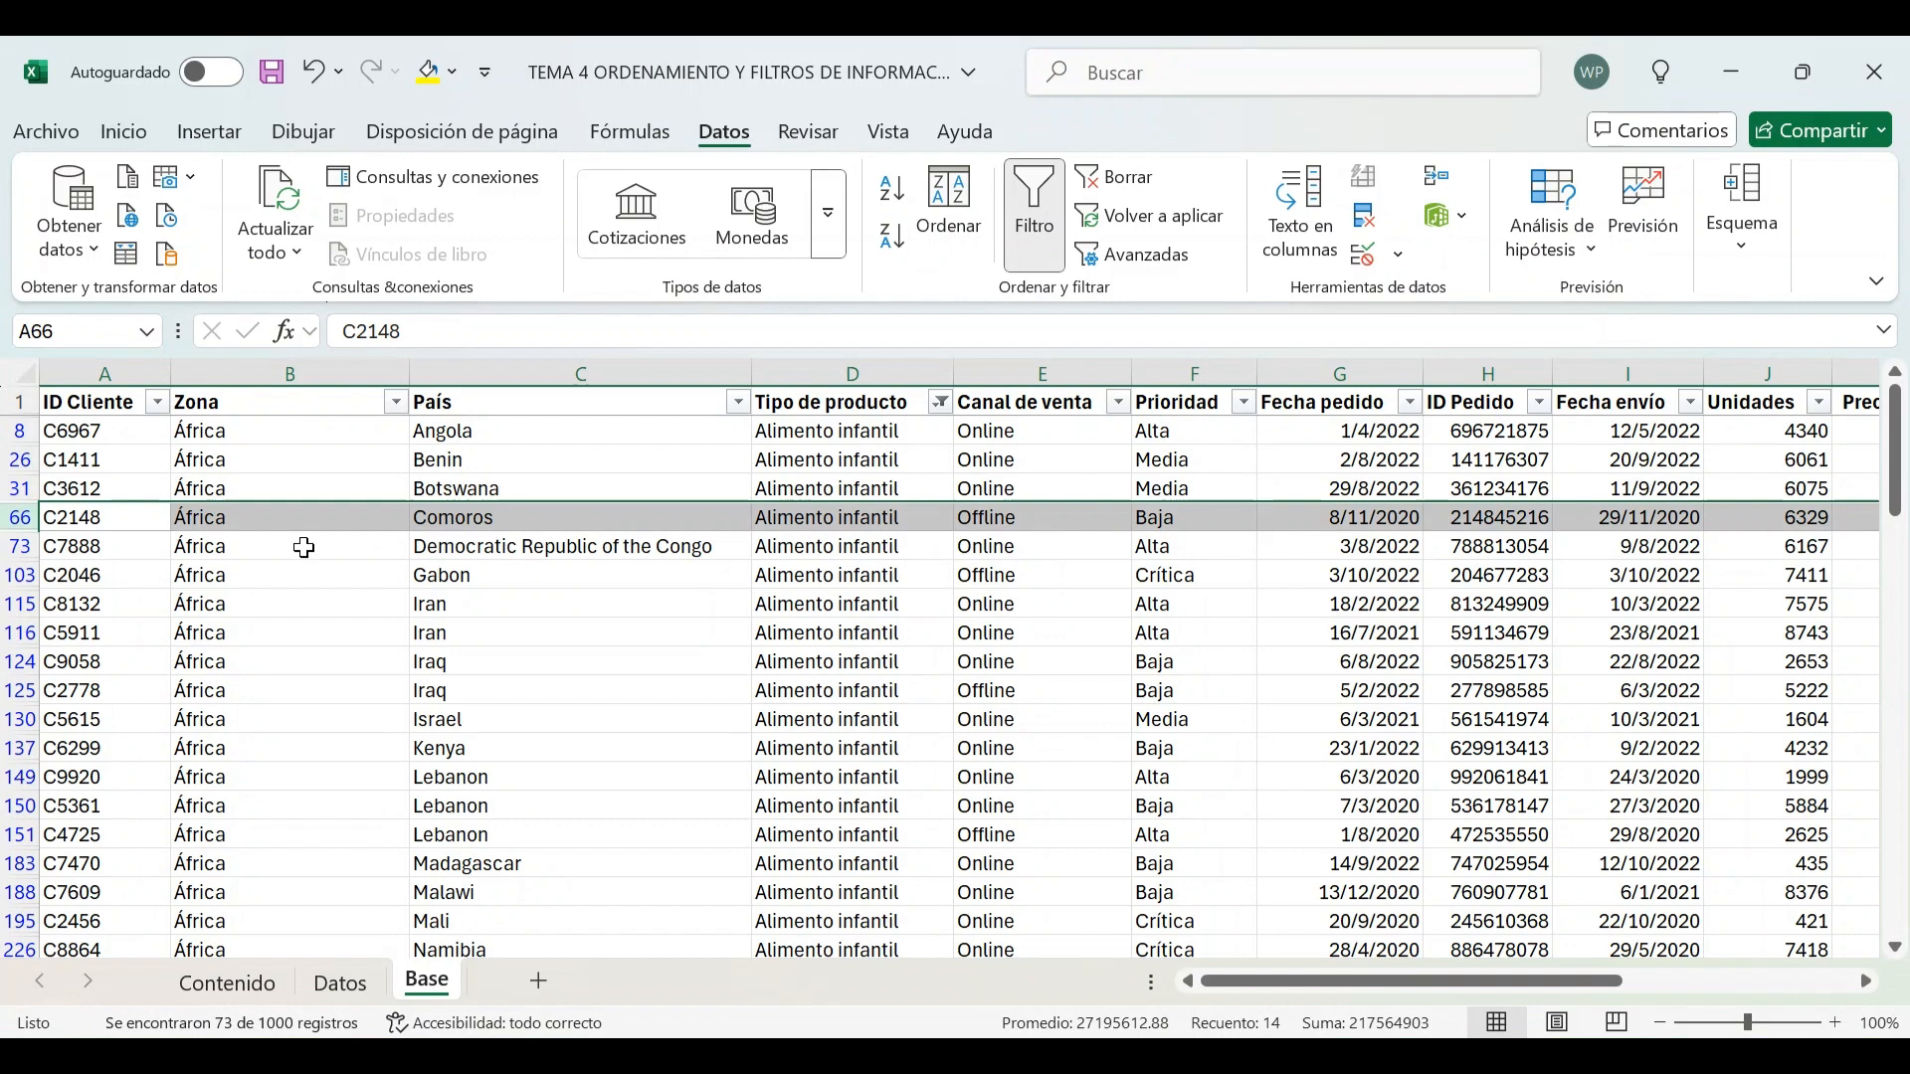
{"action": "left_click", "coordinate": [316, 604]}
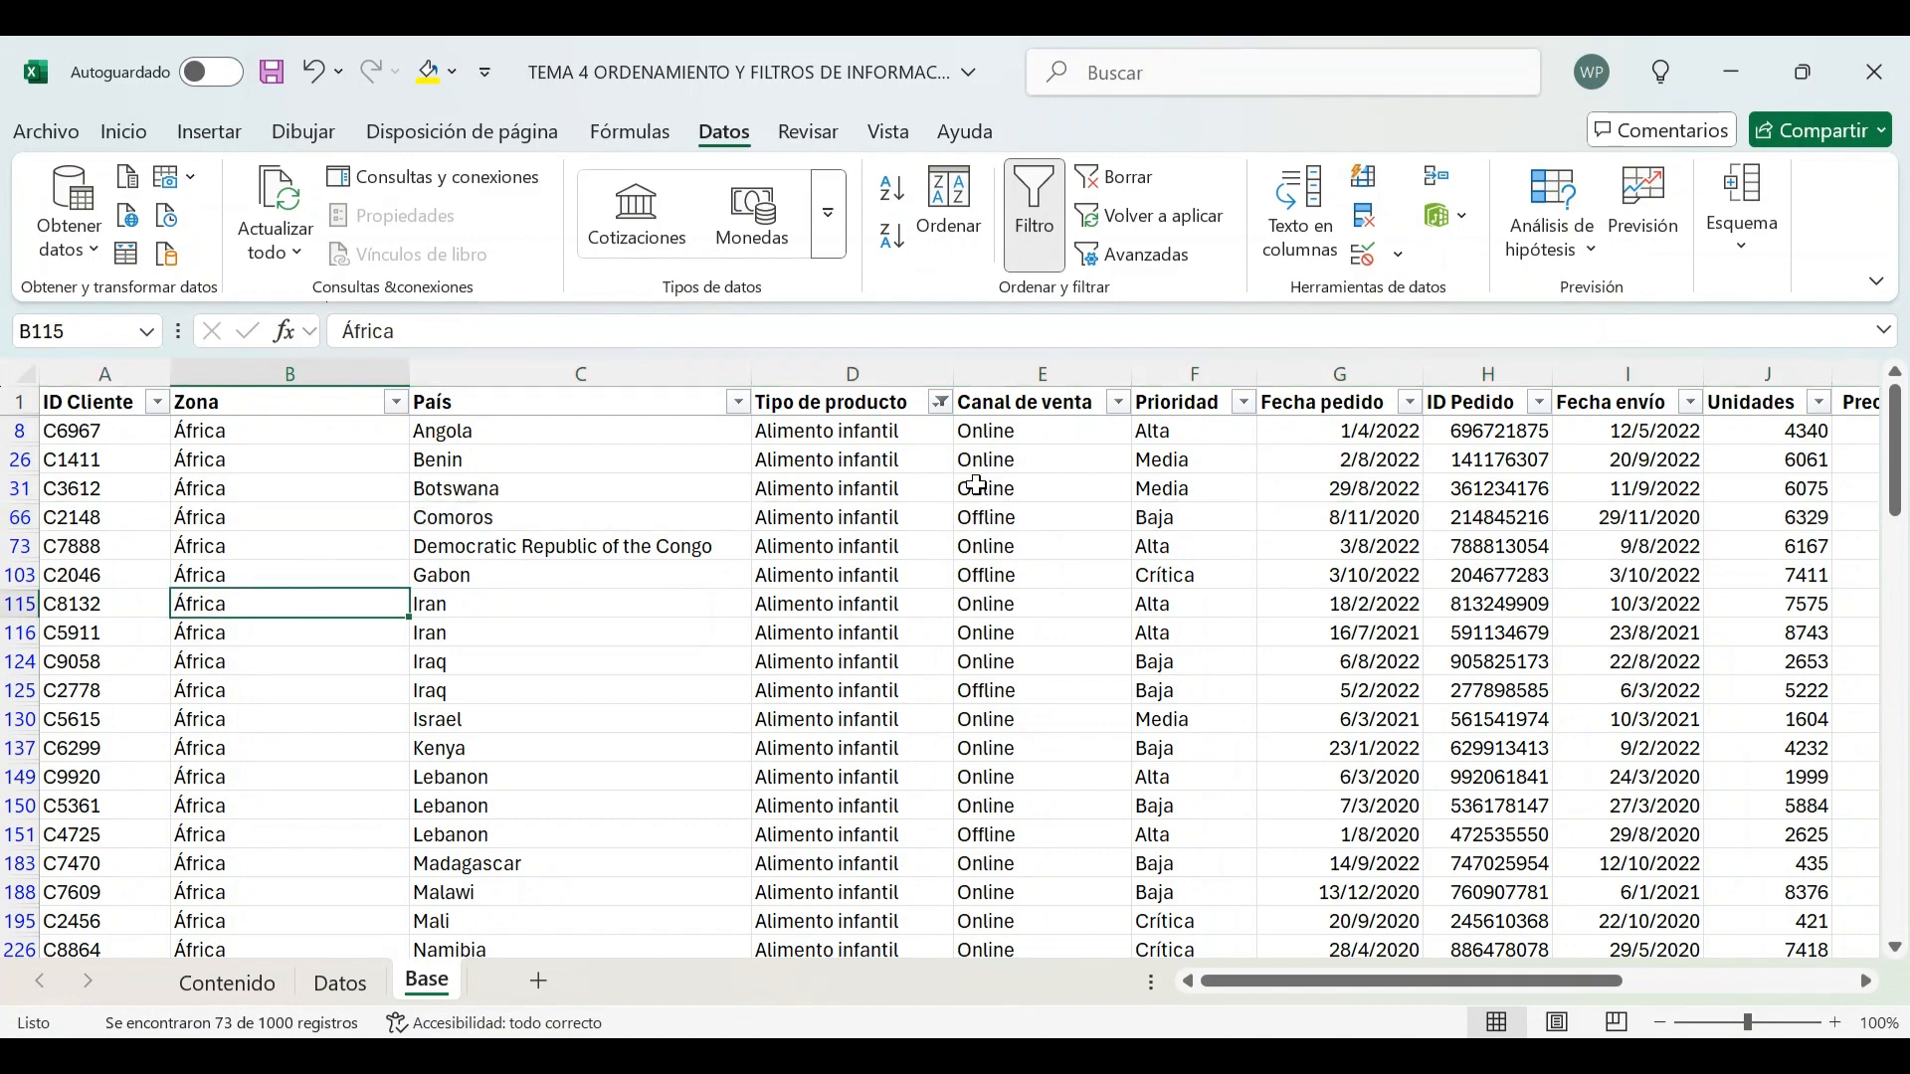
{"action": "left_click", "coordinate": [881, 374]}
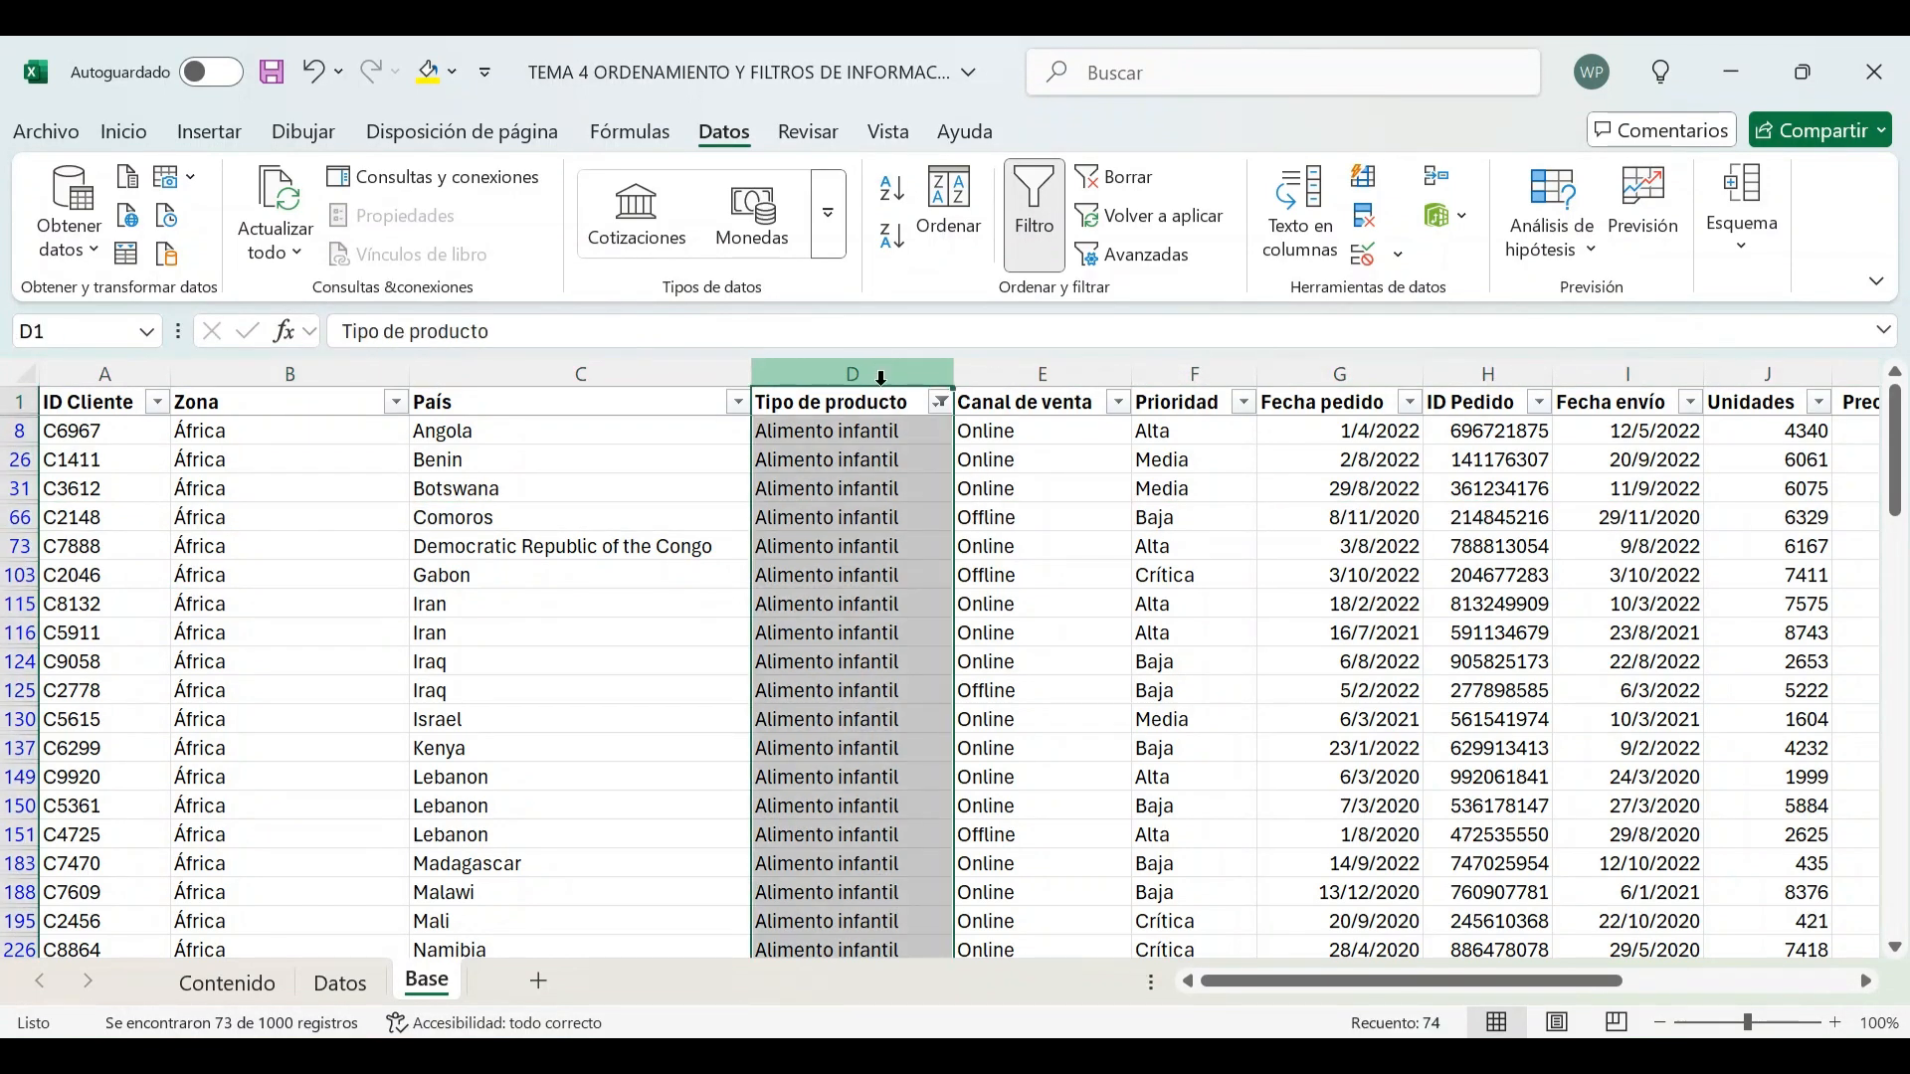
{"action": "scroll", "coordinate": [900, 492], "scroll_direction": "down", "scroll_amount": 20}
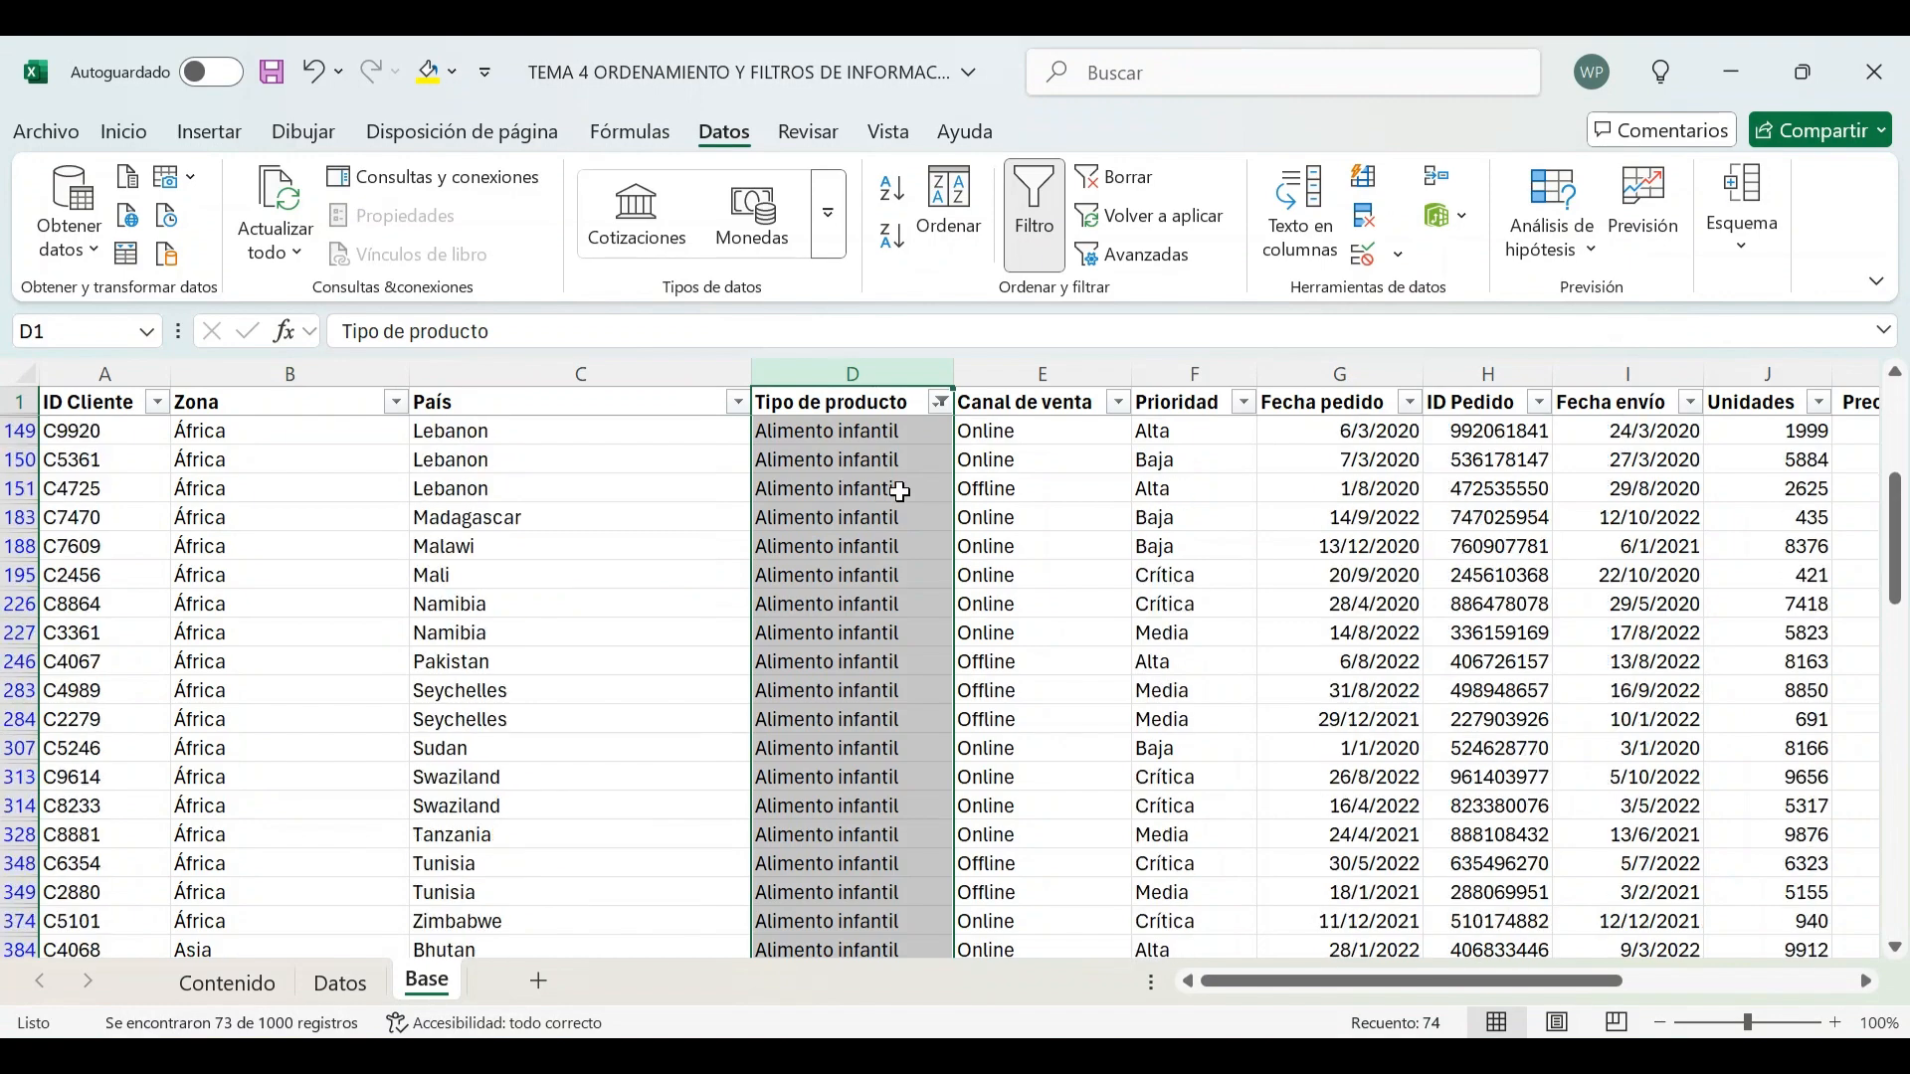
{"action": "scroll", "coordinate": [900, 491], "scroll_direction": "down", "scroll_amount": 5}
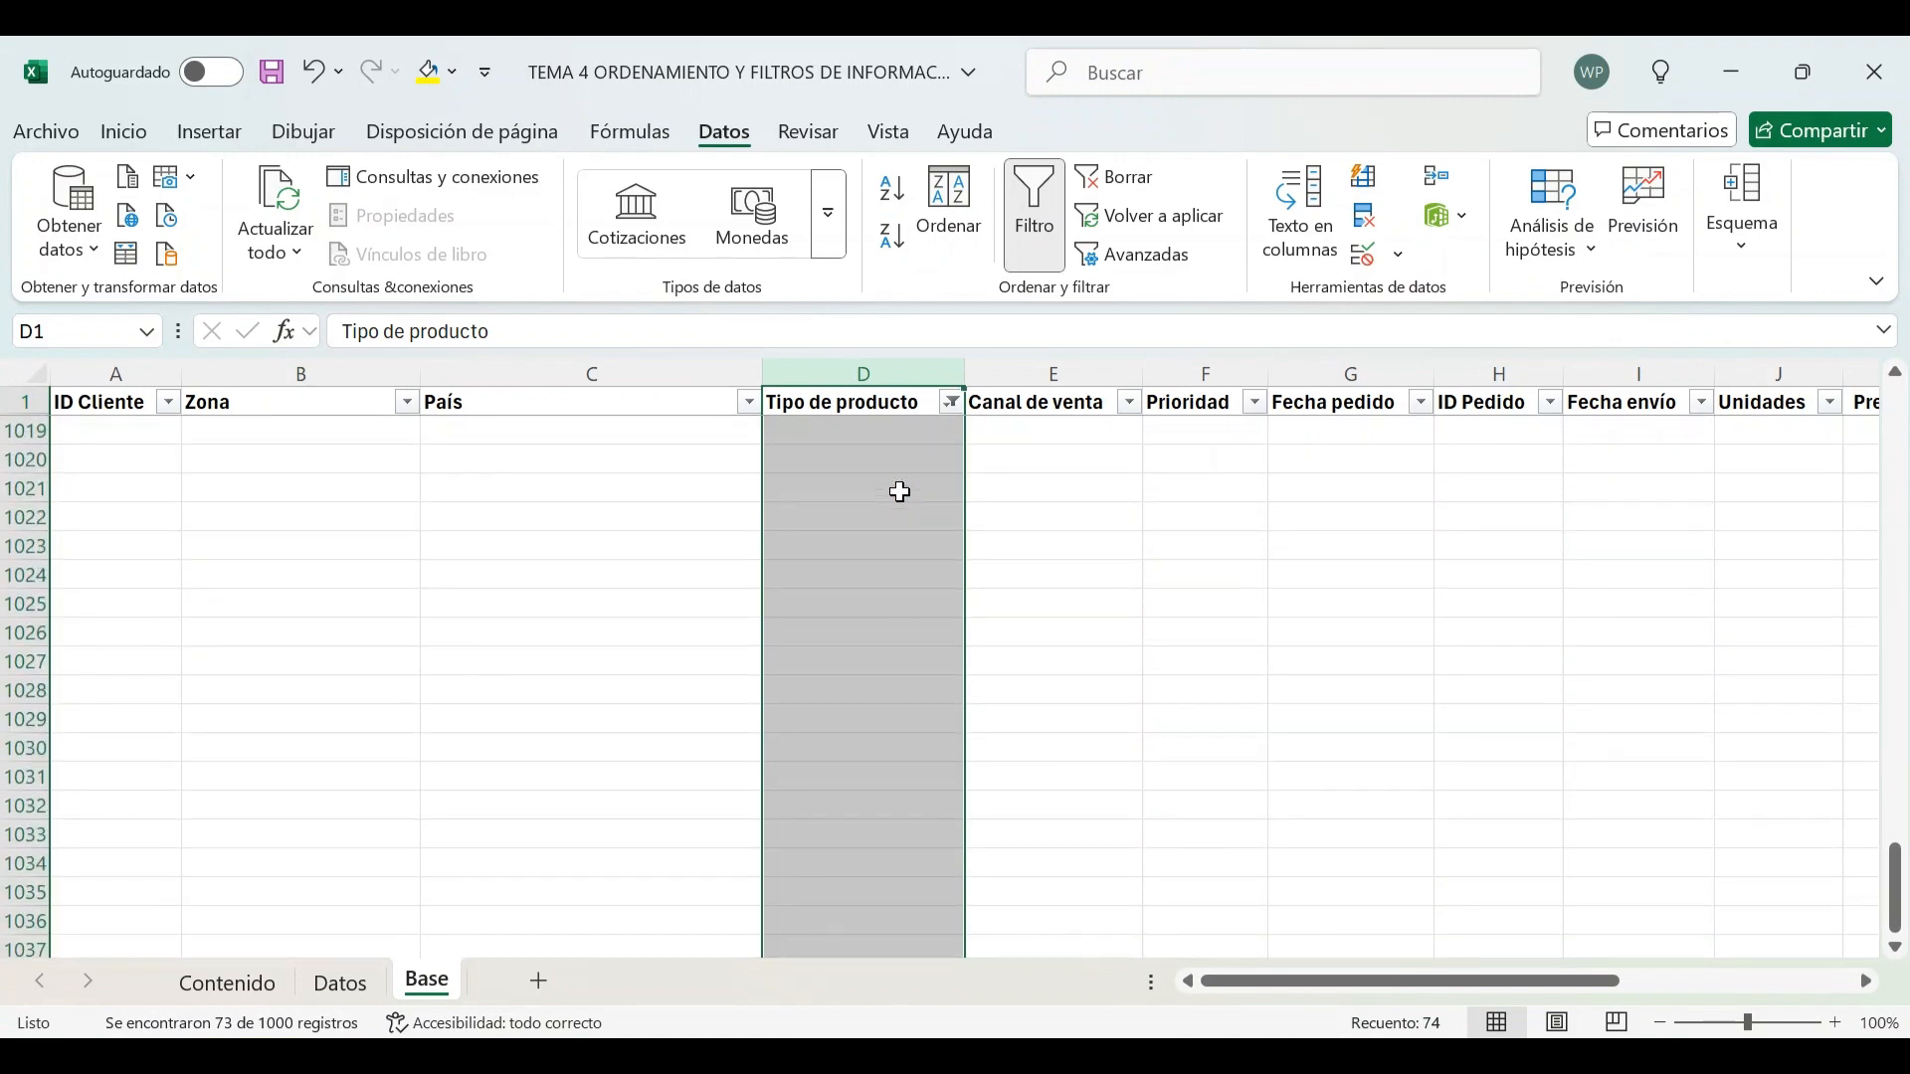
{"action": "scroll", "coordinate": [900, 492], "scroll_direction": "up", "scroll_amount": 11}
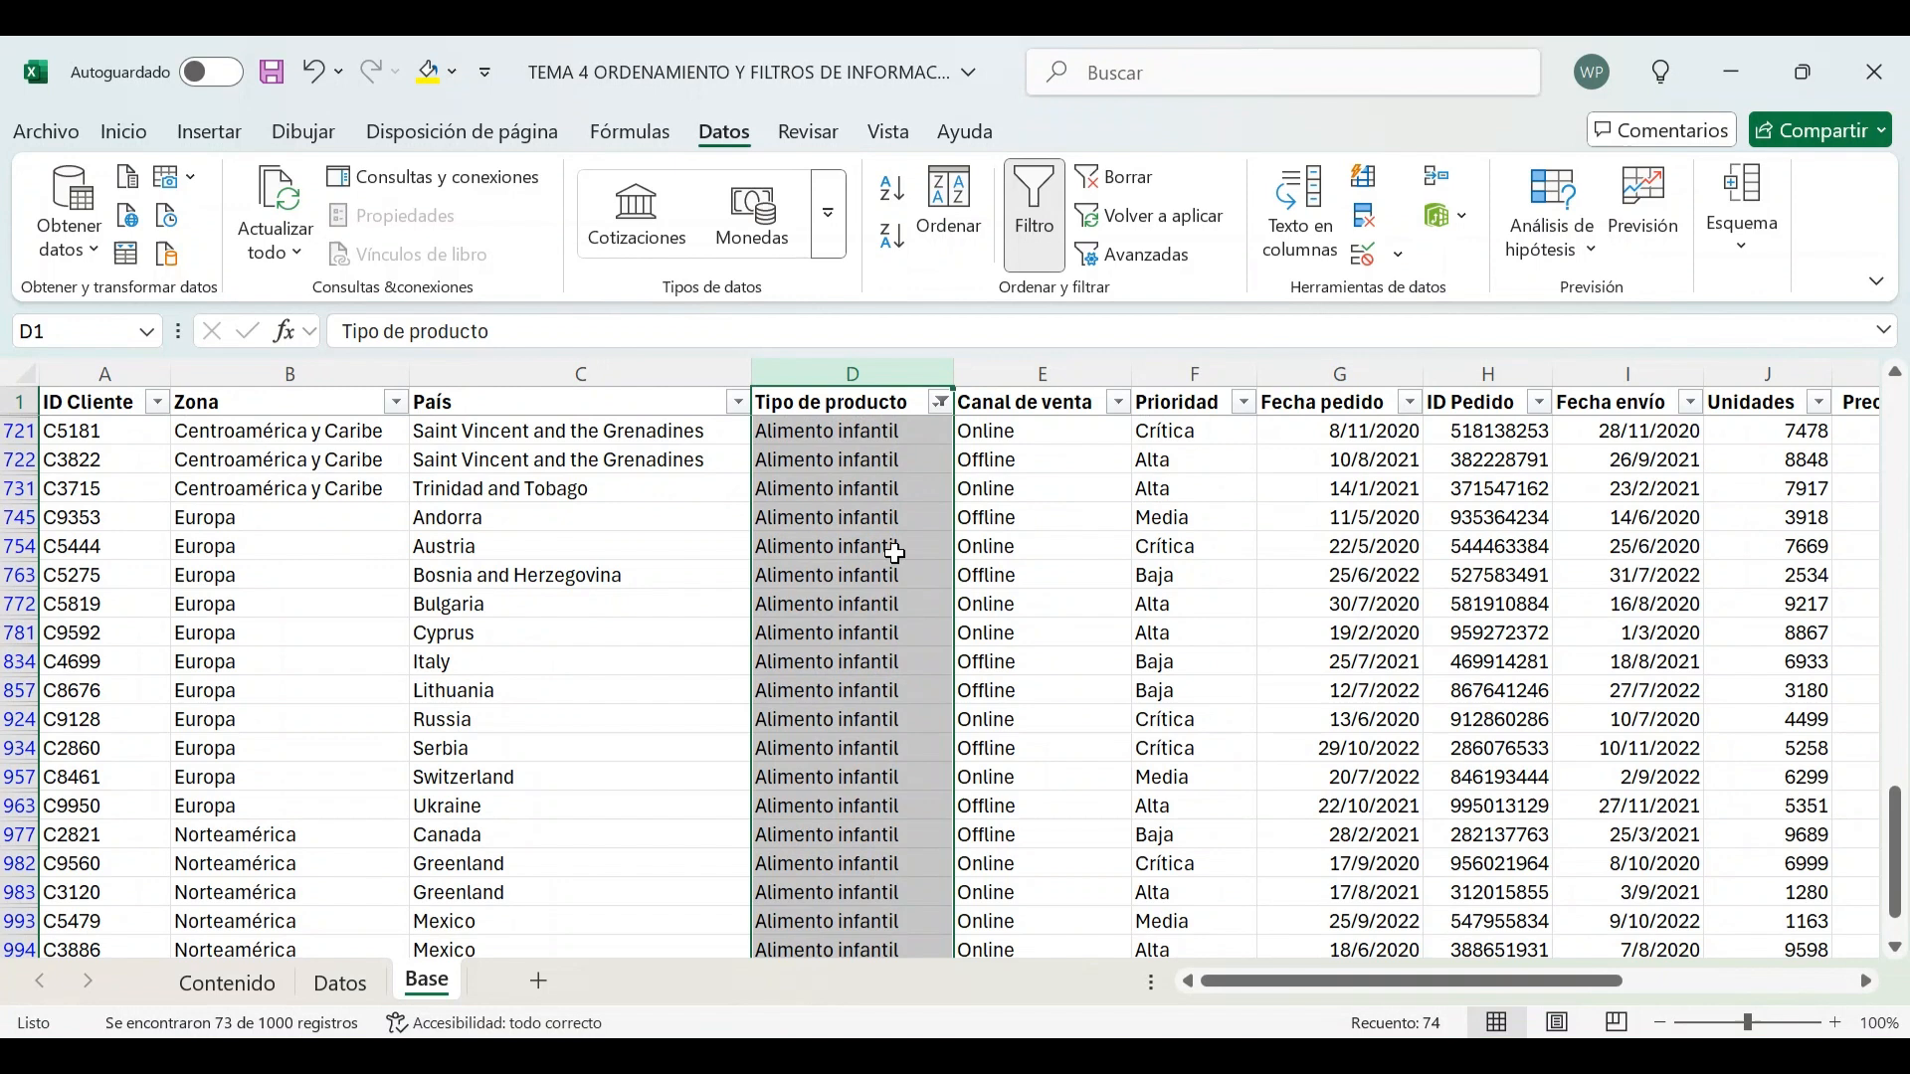
{"action": "scroll", "coordinate": [895, 554], "scroll_direction": "up", "scroll_amount": 17}
{"action": "scroll", "coordinate": [896, 554], "scroll_direction": "up", "scroll_amount": 1}
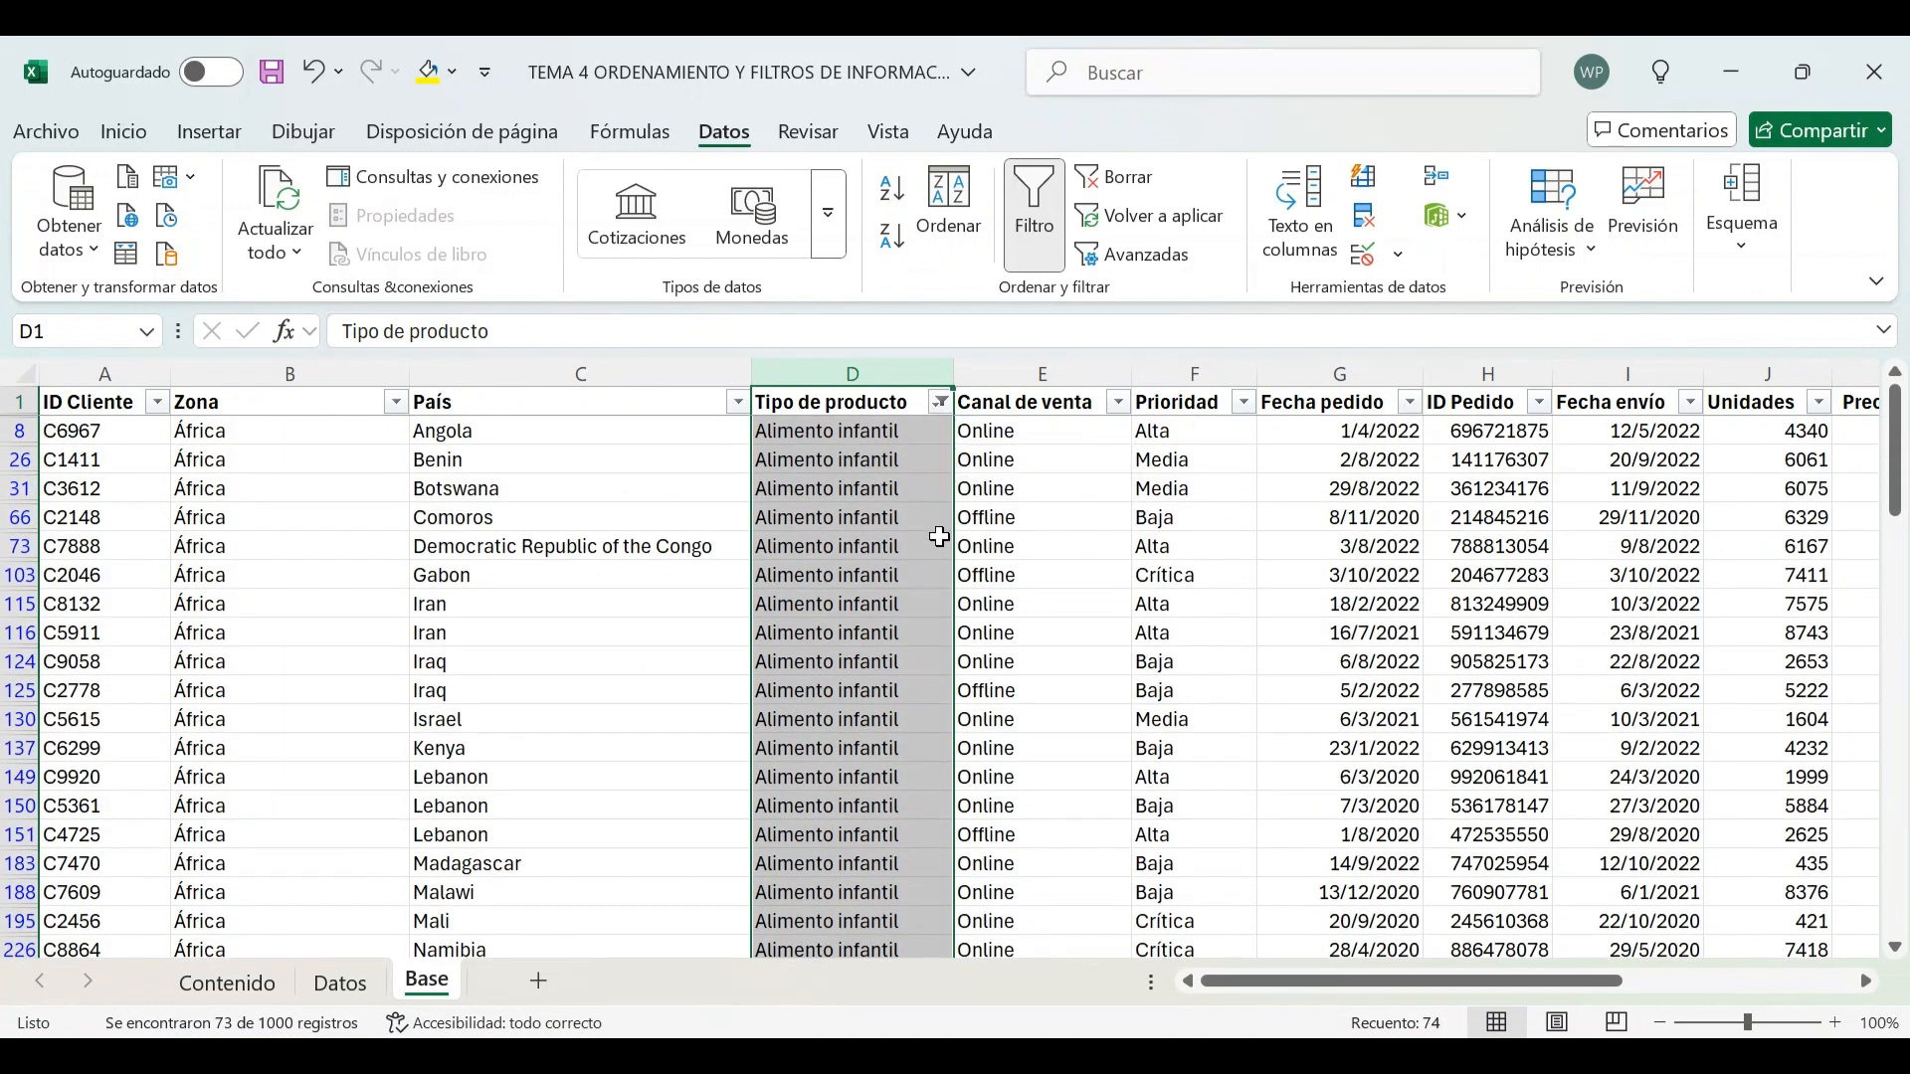
Clear the filter from the Tipo de producto column to show all rows again
{"action": "left_click", "coordinate": [941, 404]}
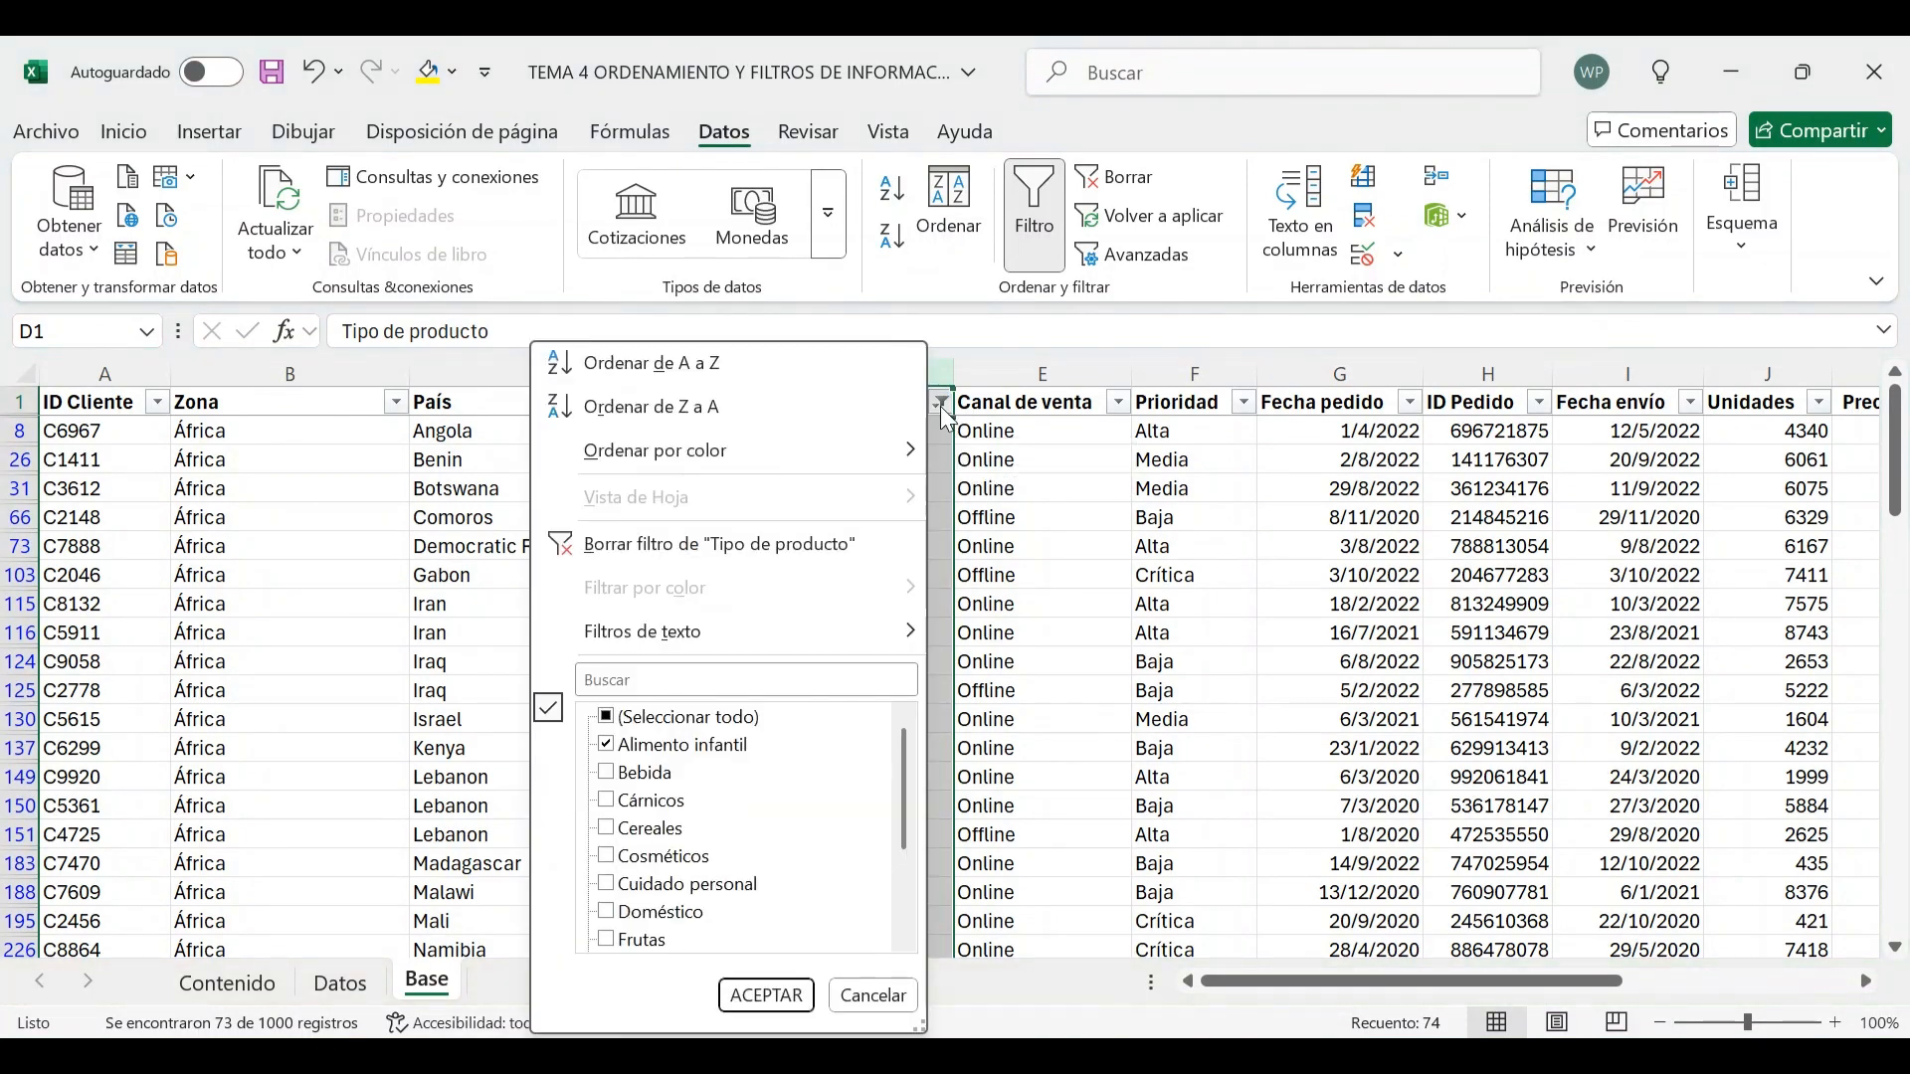
{"action": "left_click", "coordinate": [740, 546]}
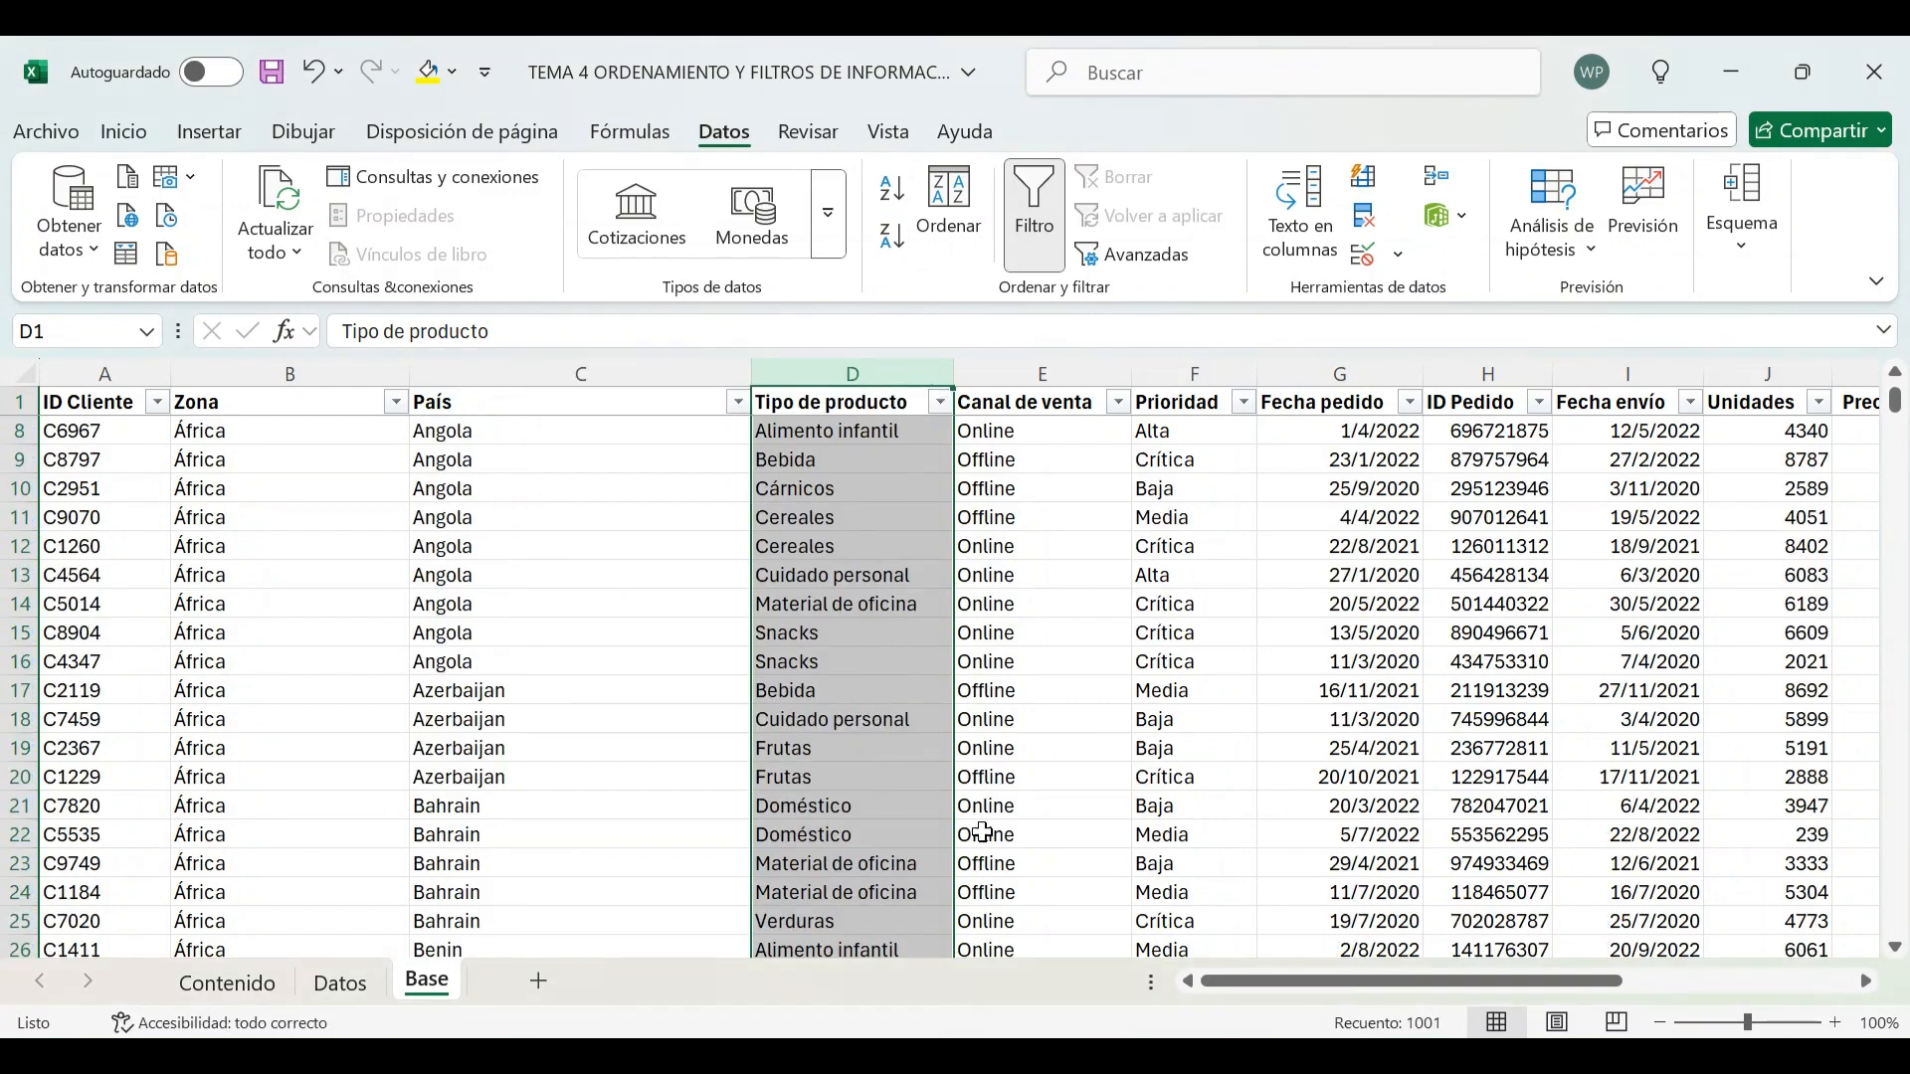
{"action": "left_click", "coordinate": [547, 607]}
Filter the País column to show only Mexico by searching for "mex", then select the resulting rows
{"action": "left_click", "coordinate": [738, 402]}
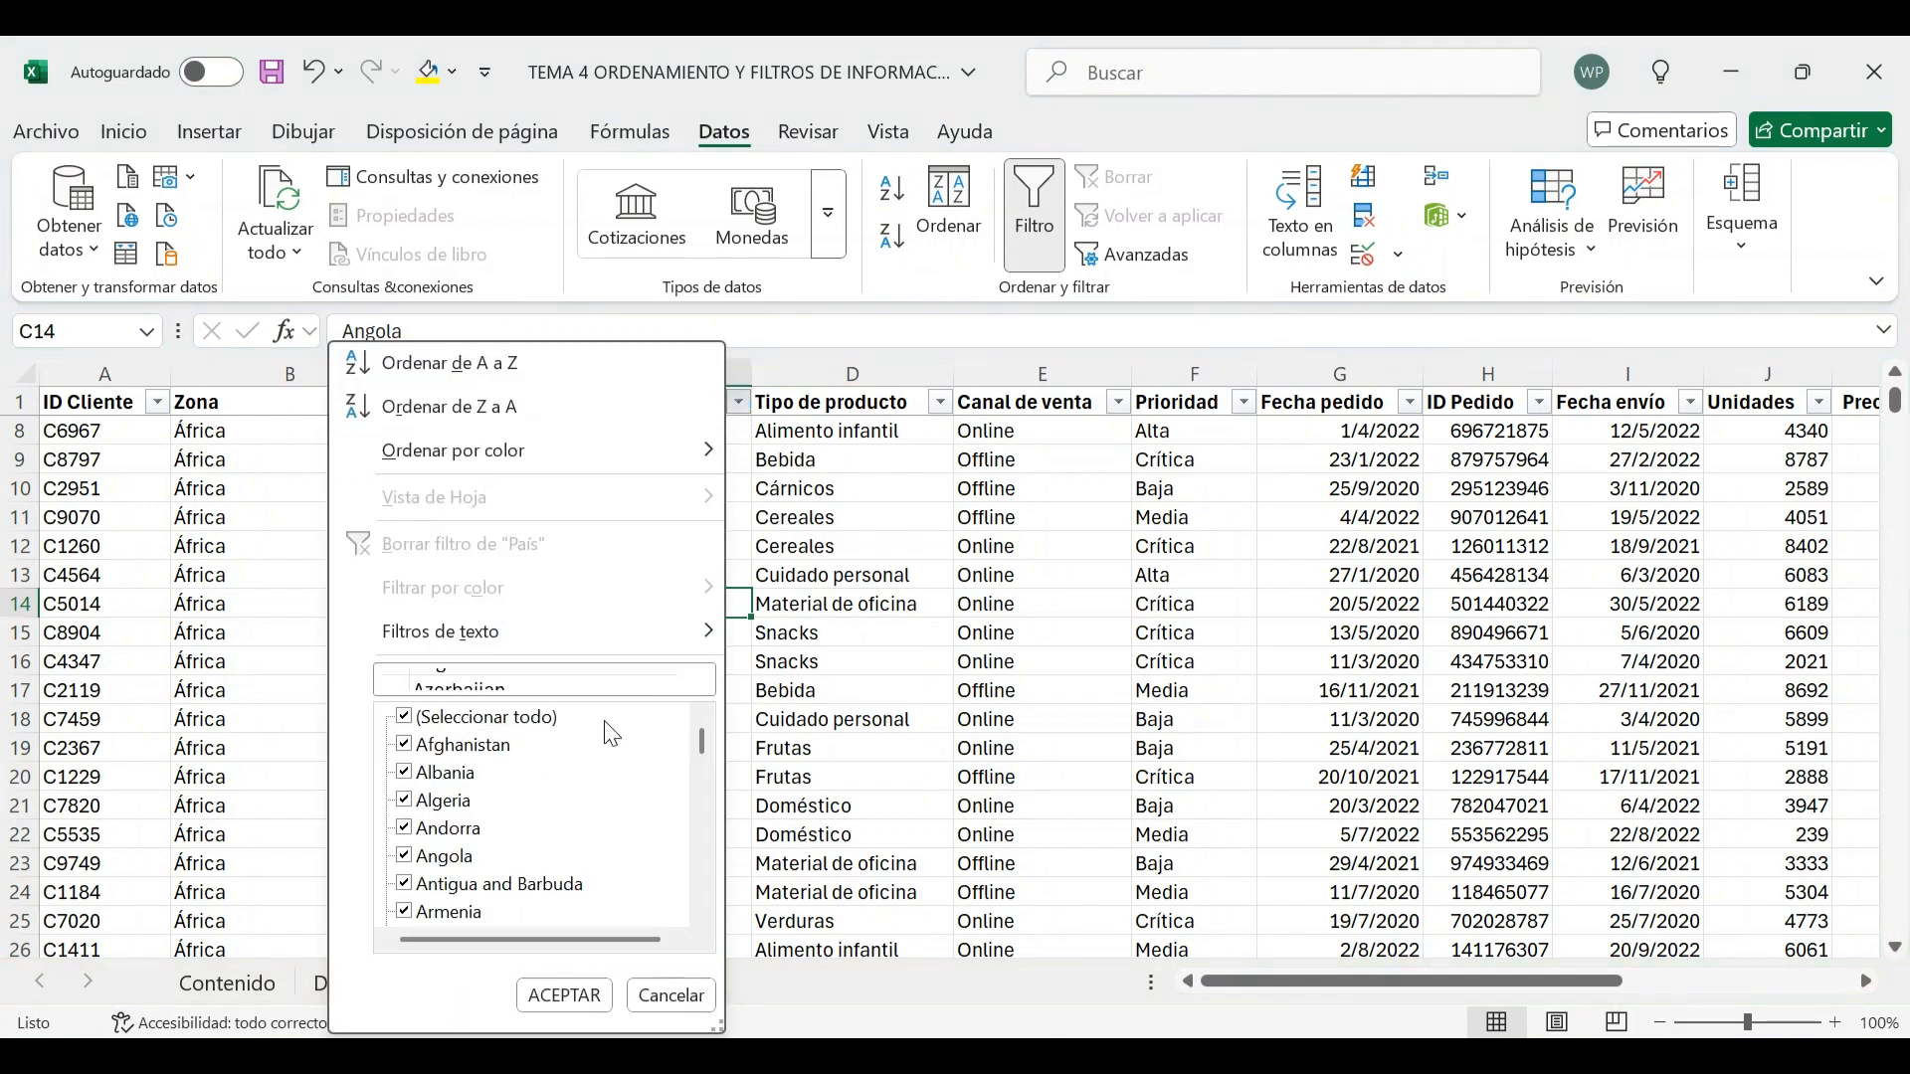
{"action": "left_click", "coordinate": [542, 682]}
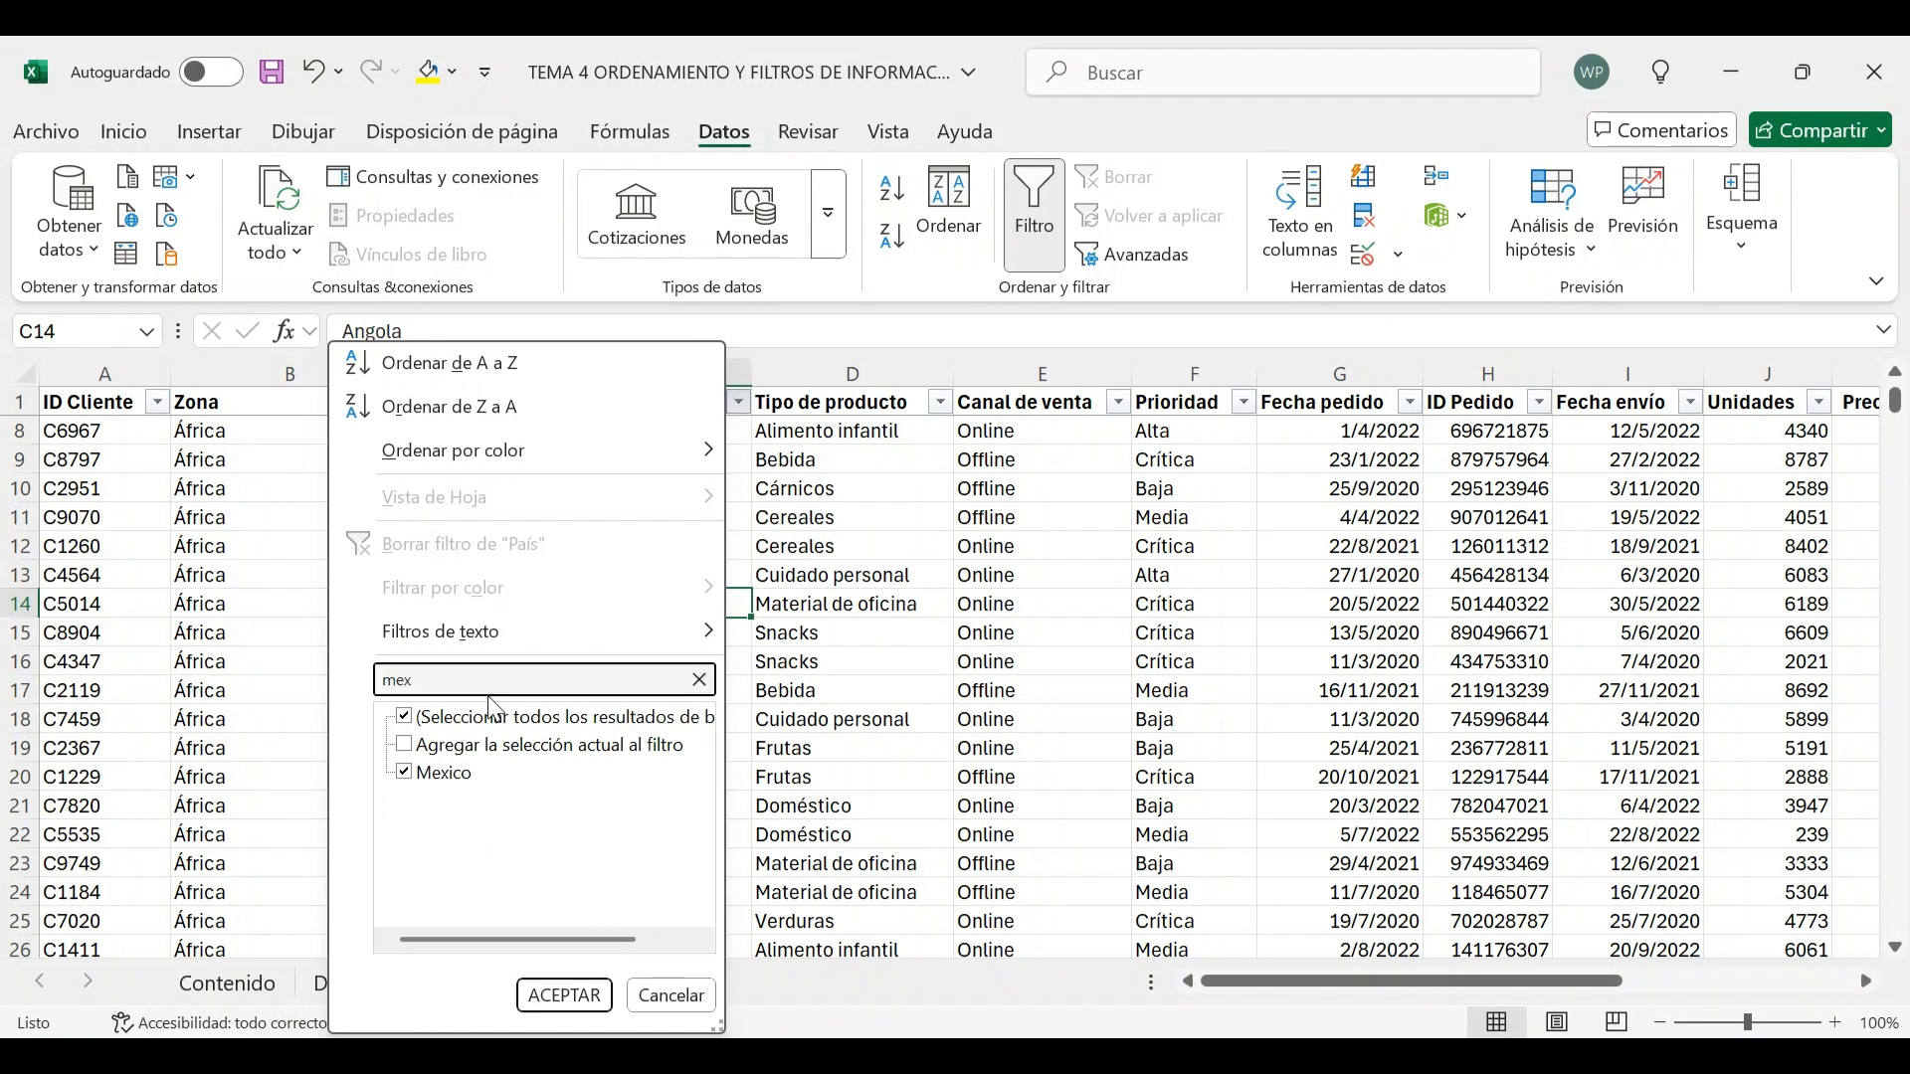
{"action": "left_click", "coordinate": [583, 999]}
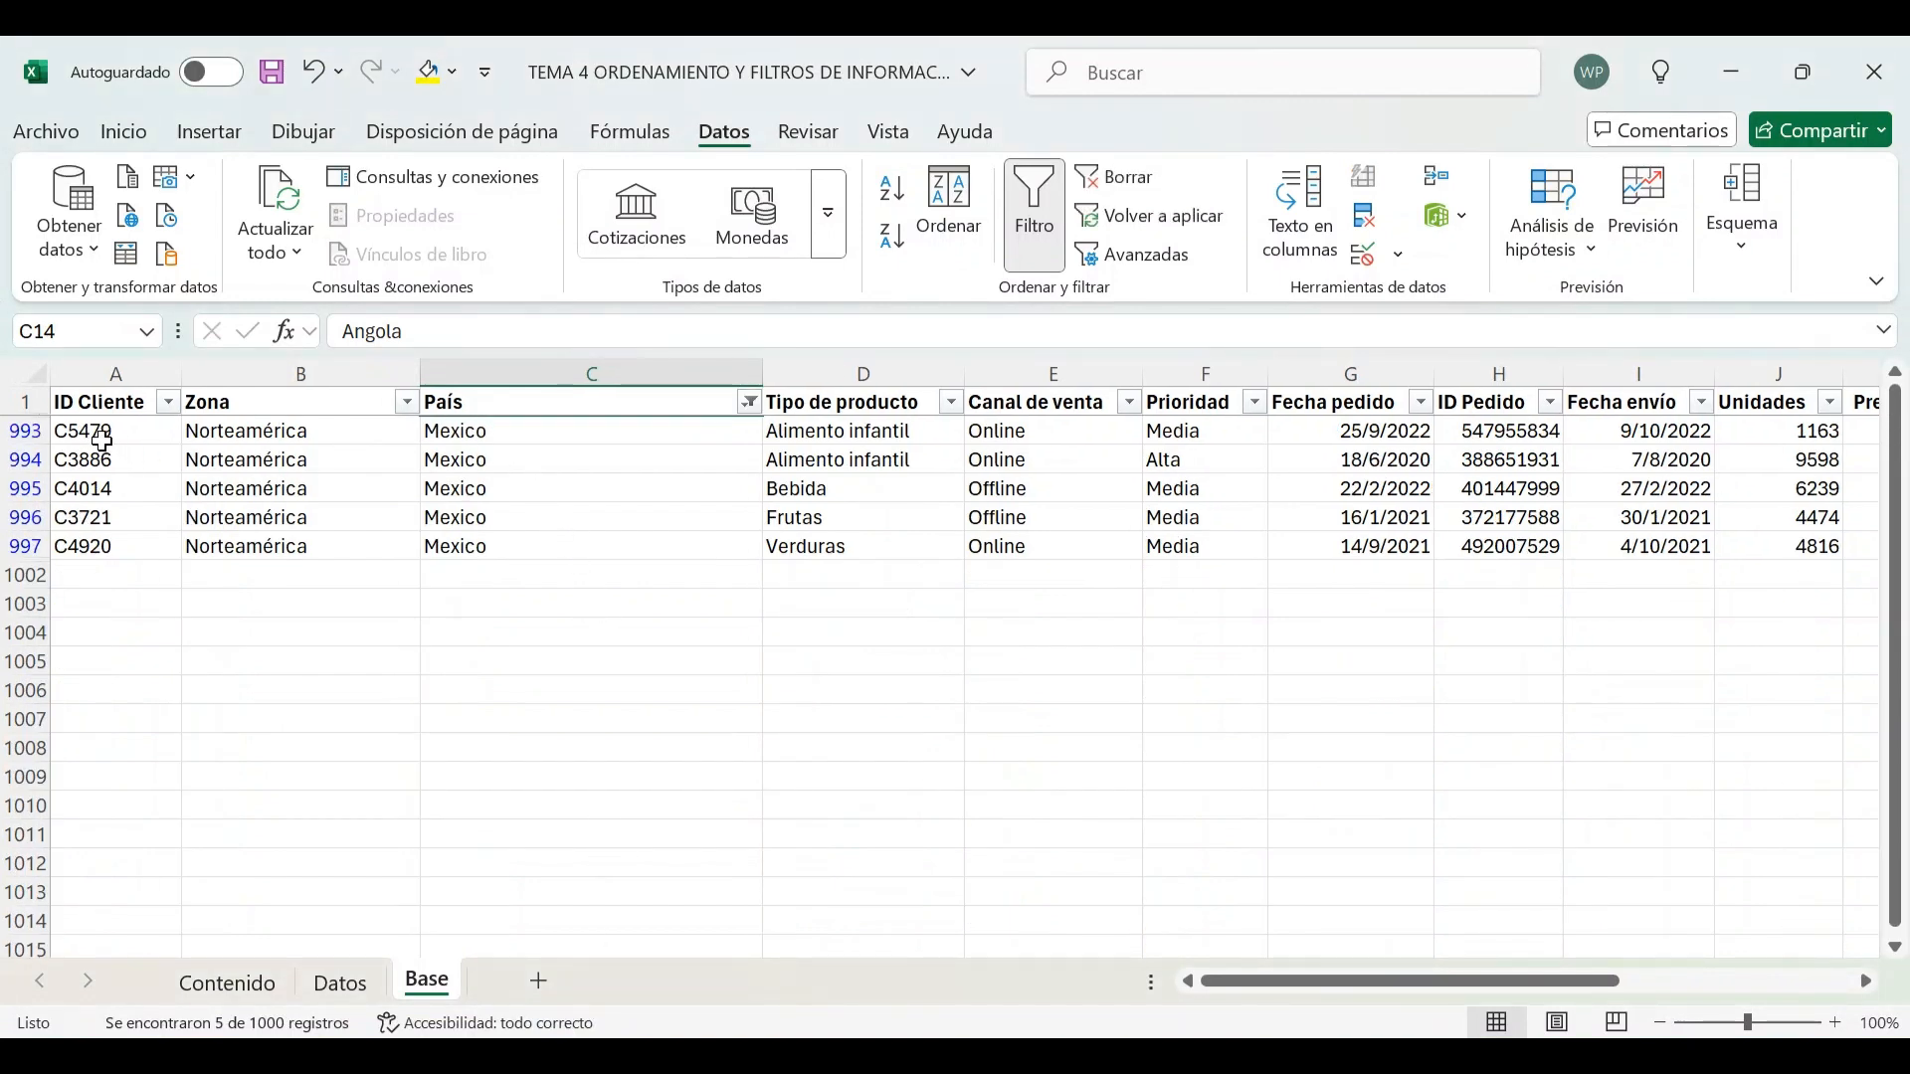
{"action": "left_click_drag", "start_coordinate": [102, 439], "coordinate": [875, 547]}
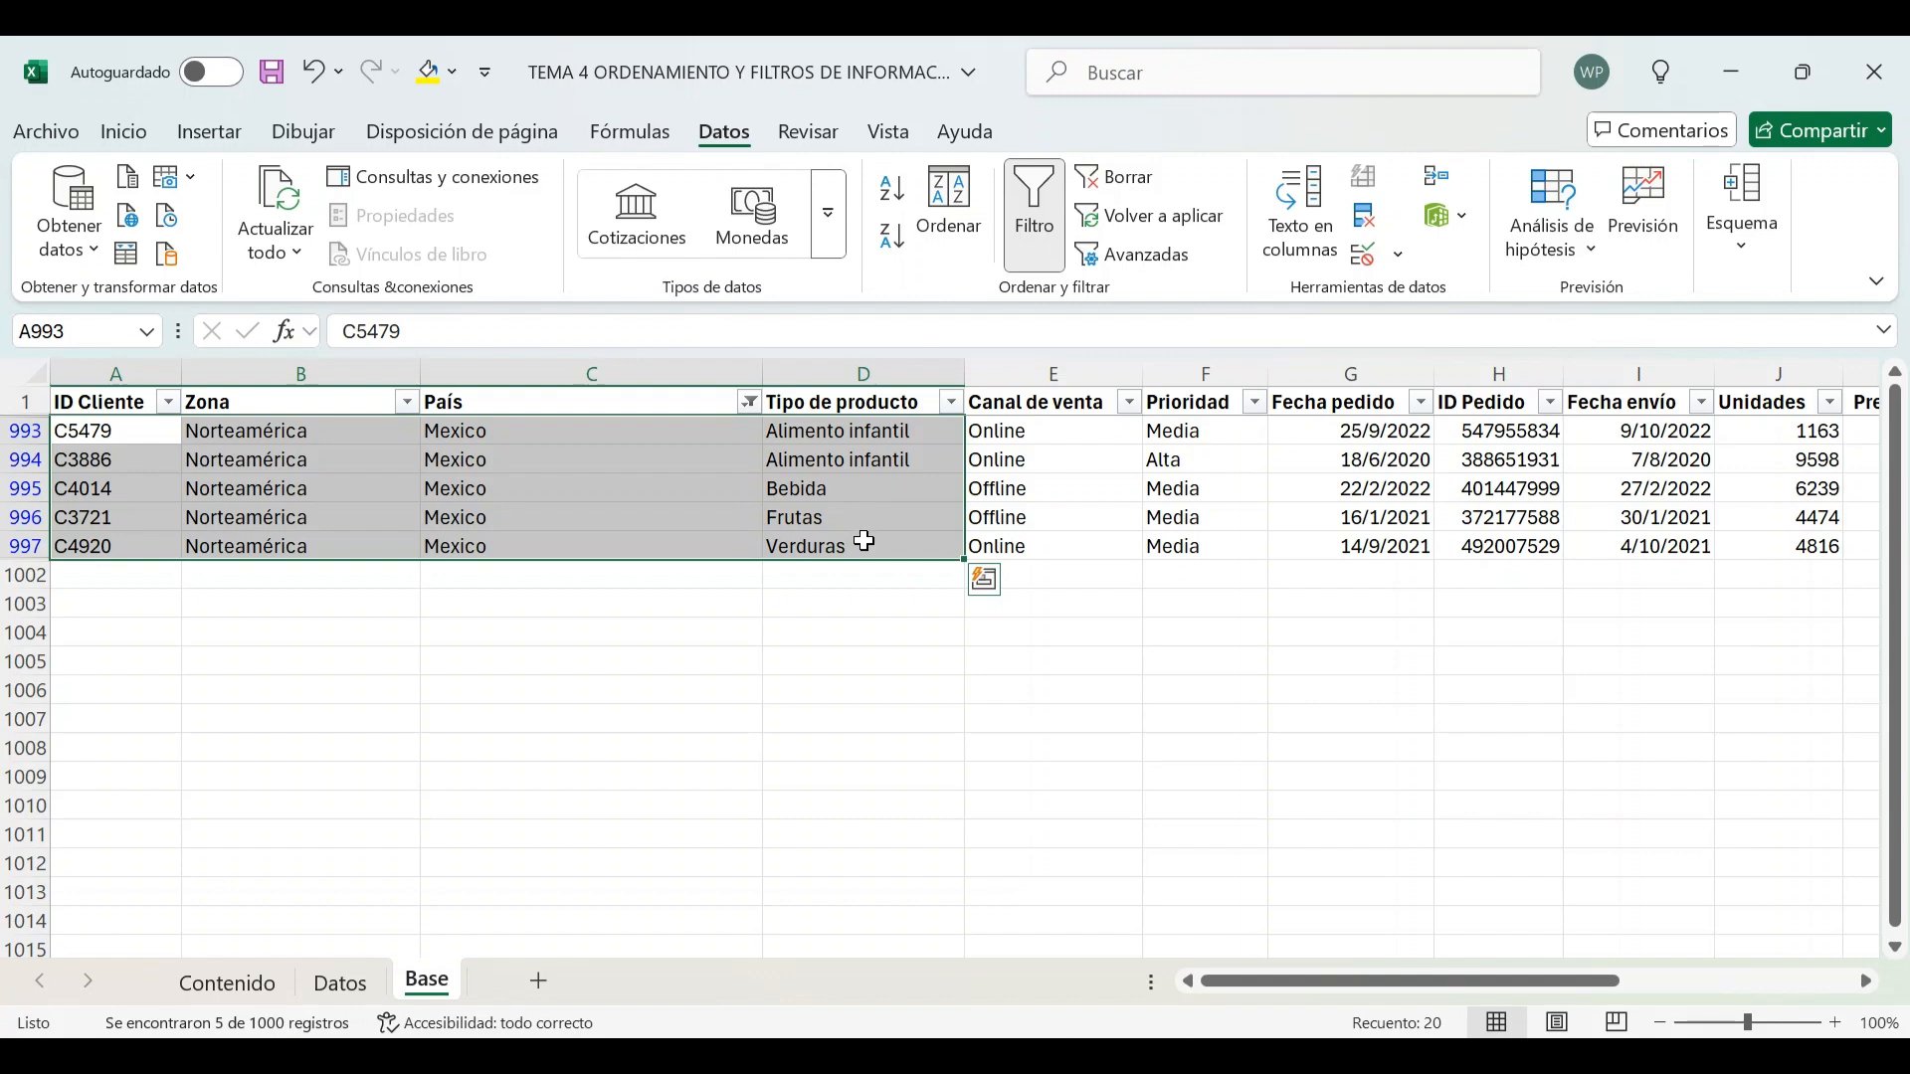
{"action": "left_click", "coordinate": [1021, 489]}
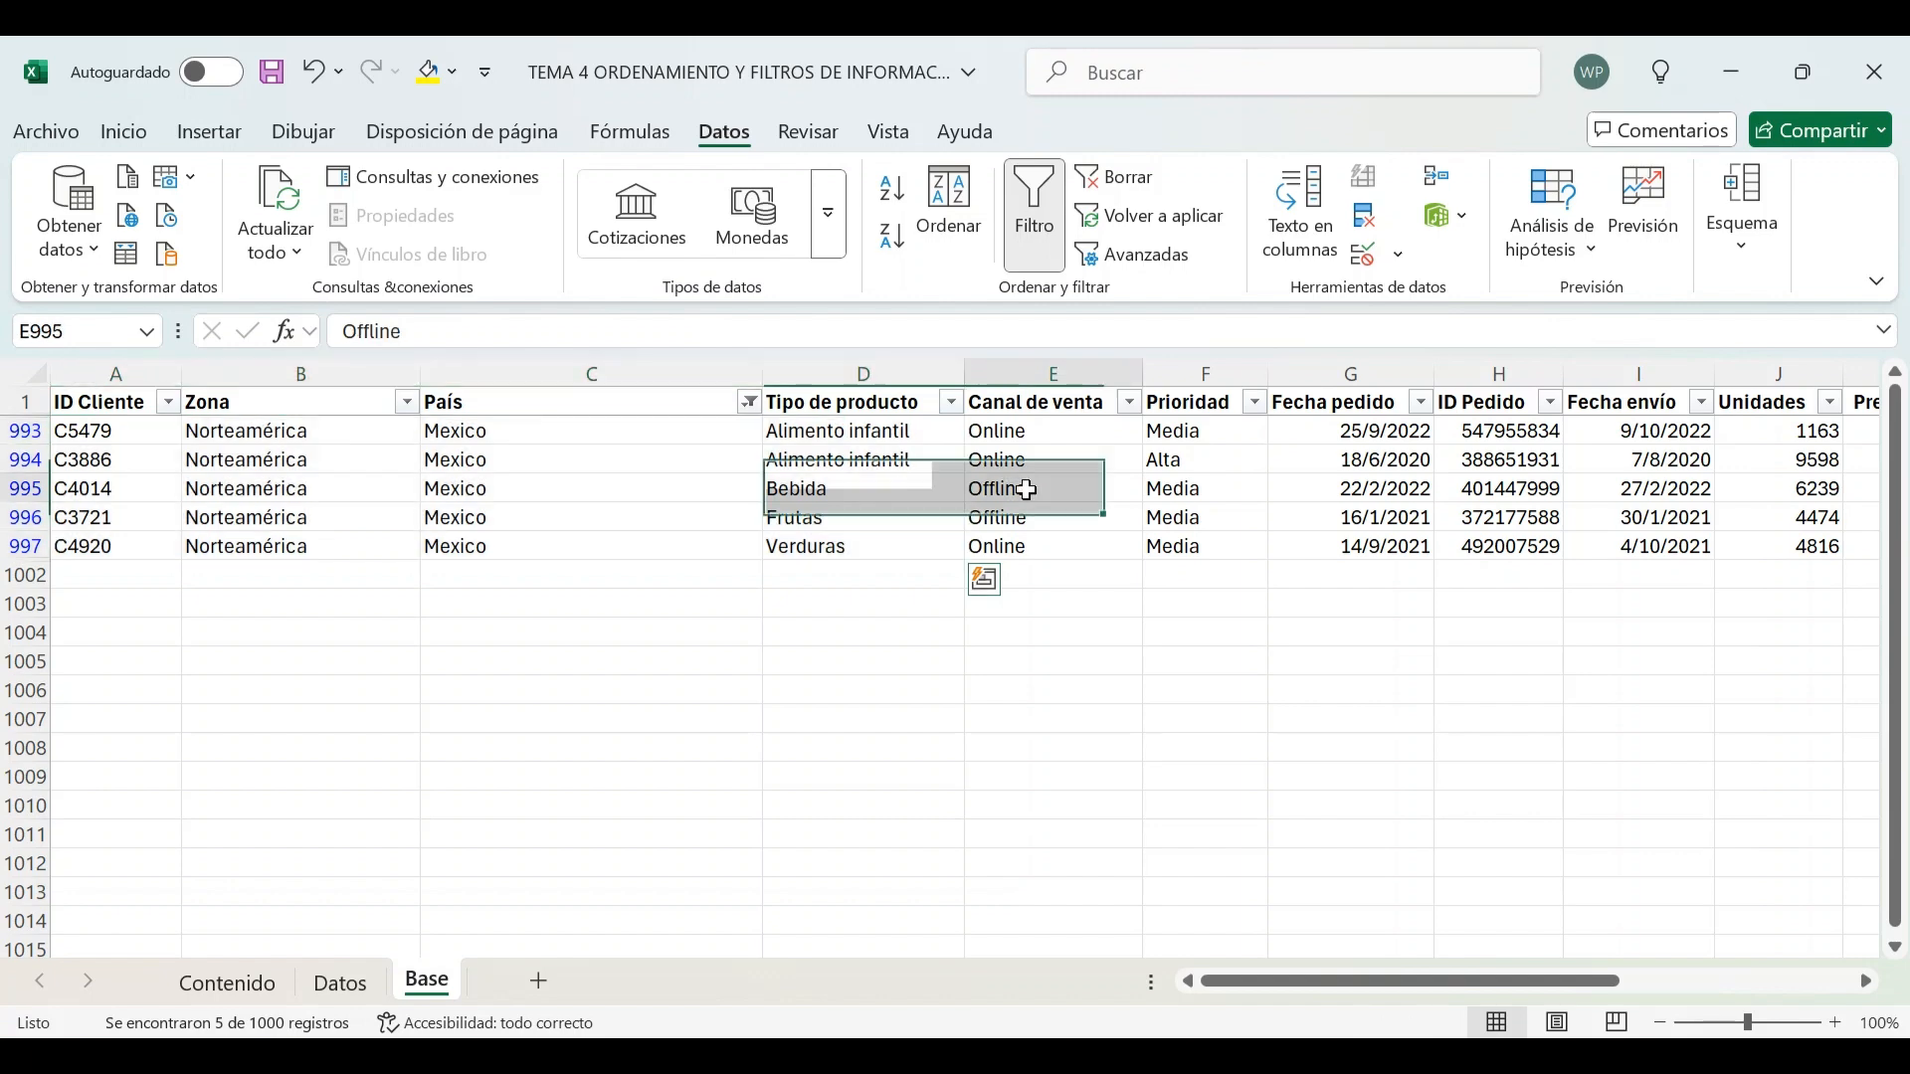
Clear the filter from the País column and select its header cell
{"action": "left_click", "coordinate": [749, 402]}
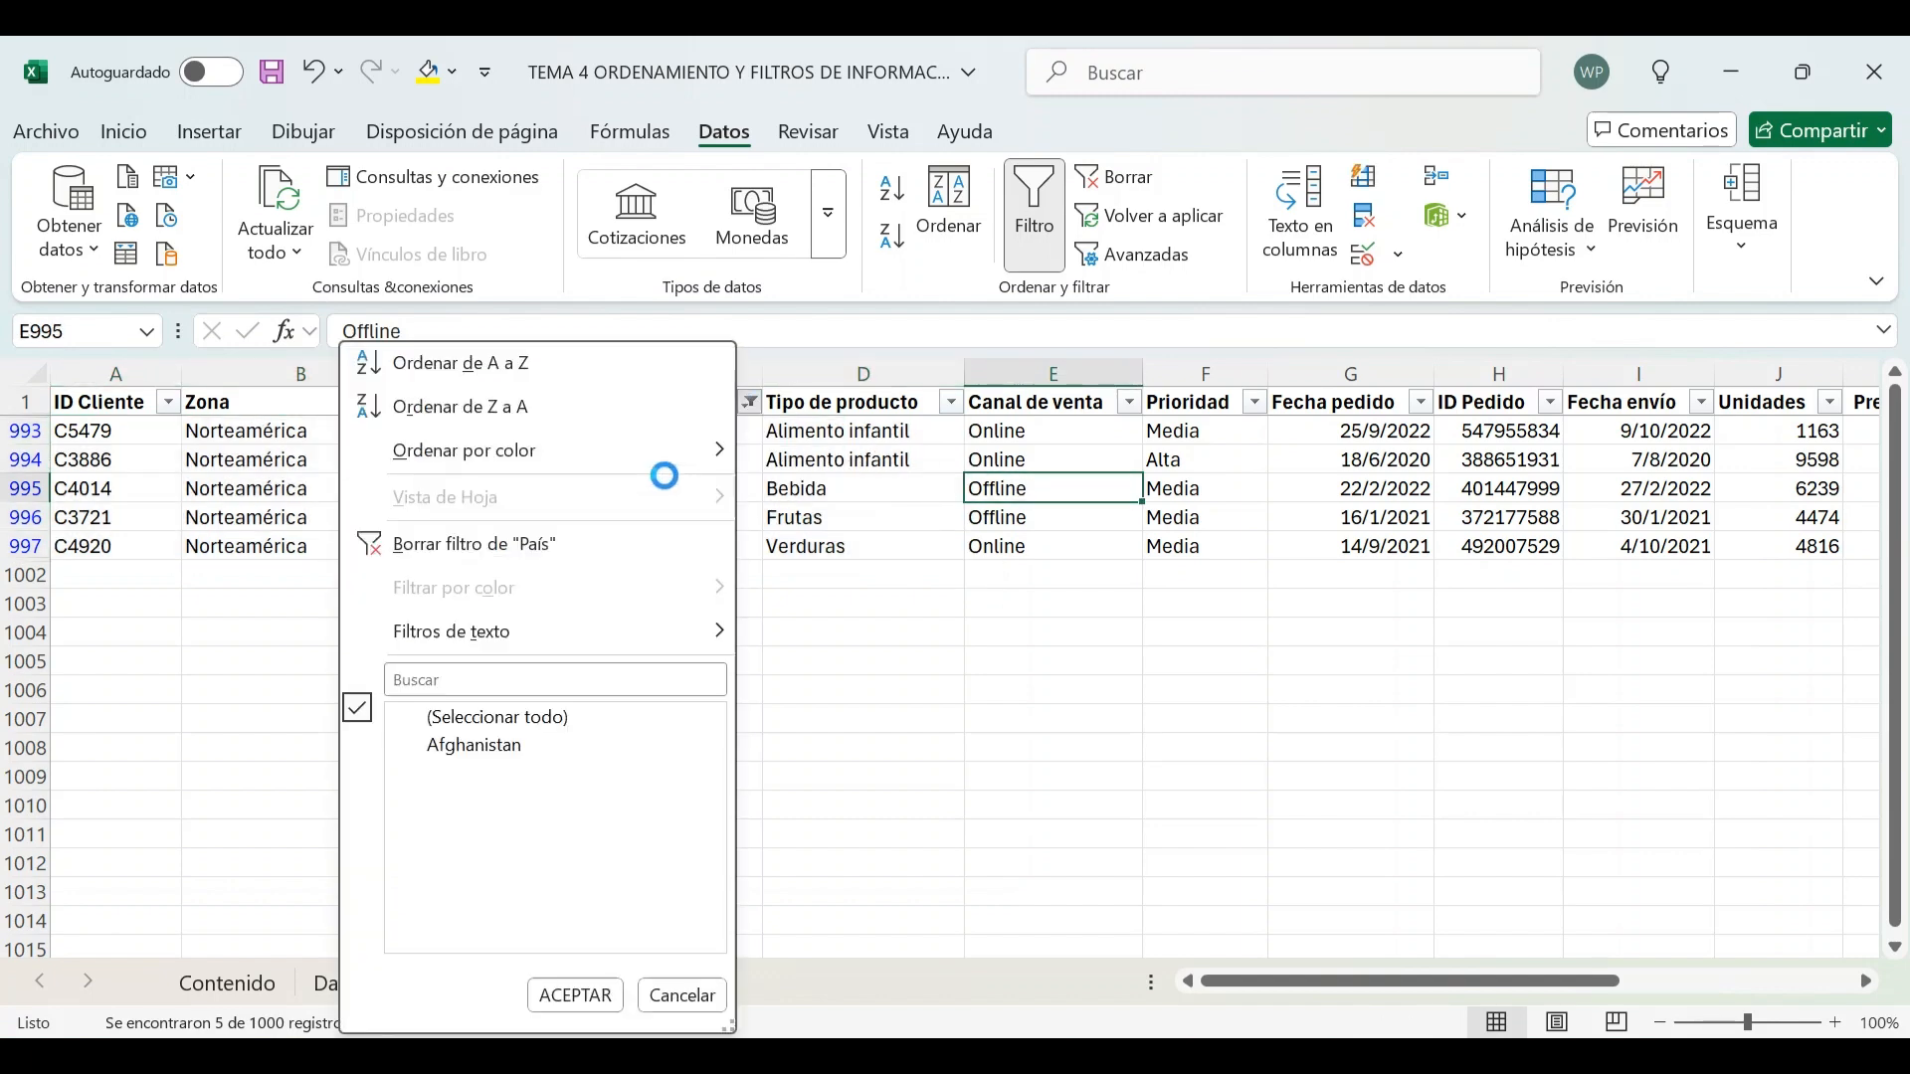
{"action": "left_click", "coordinate": [476, 547]}
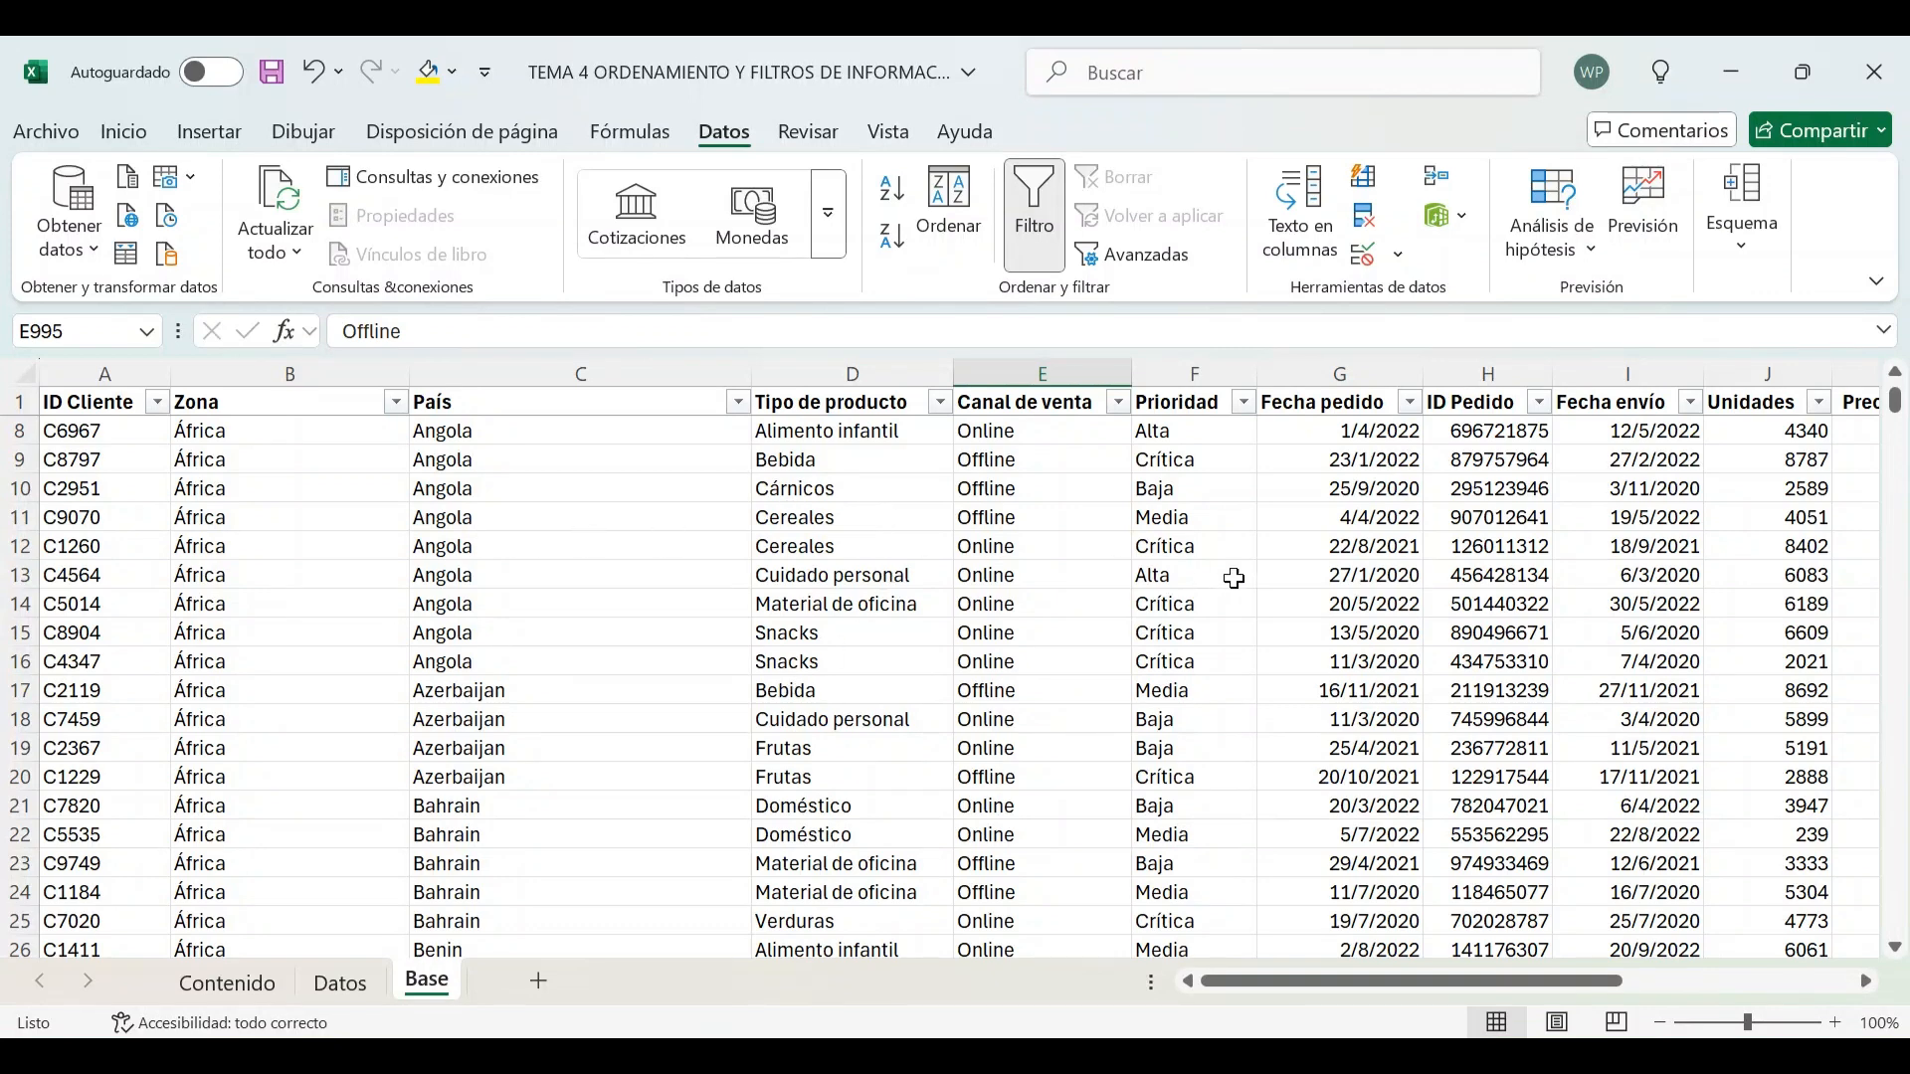
{"action": "left_click", "coordinate": [567, 407]}
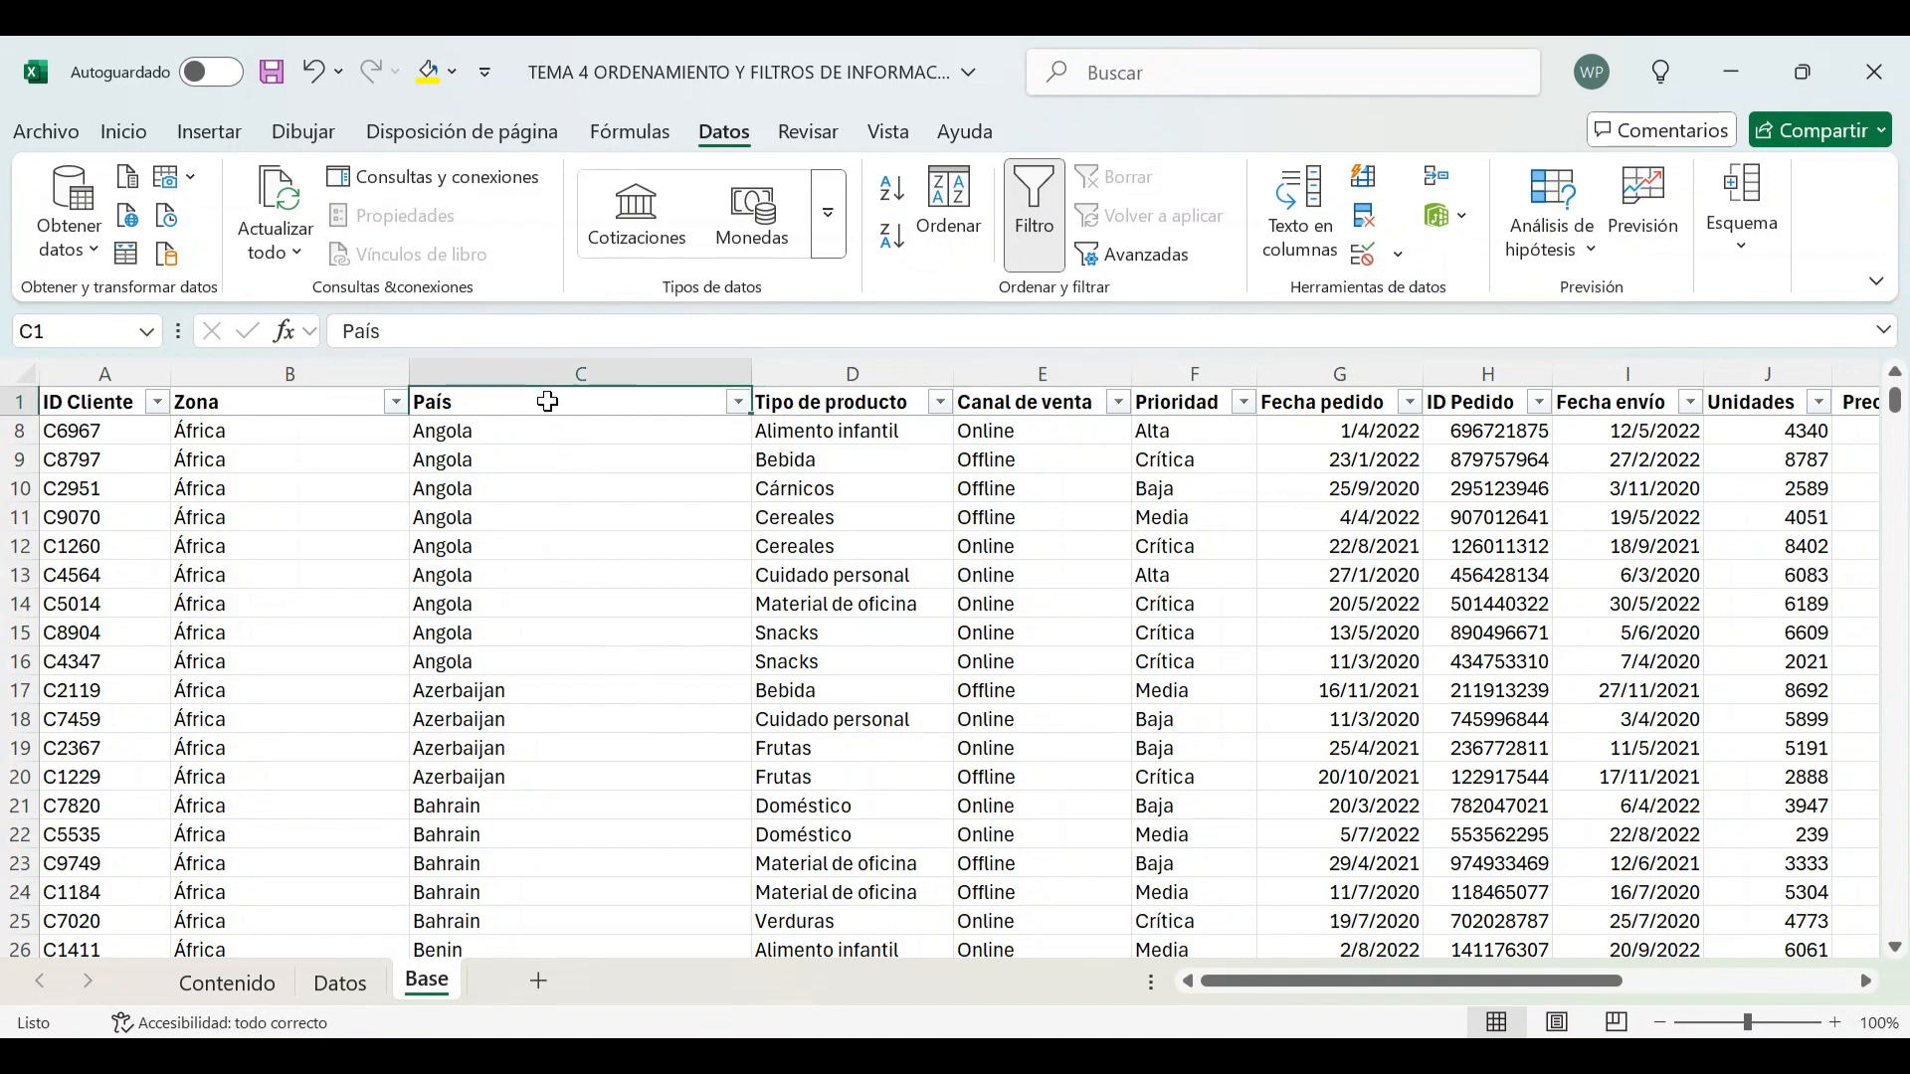
Filter the País column to show only Afghanistan, Albania and Algeria
{"action": "left_click", "coordinate": [738, 403]}
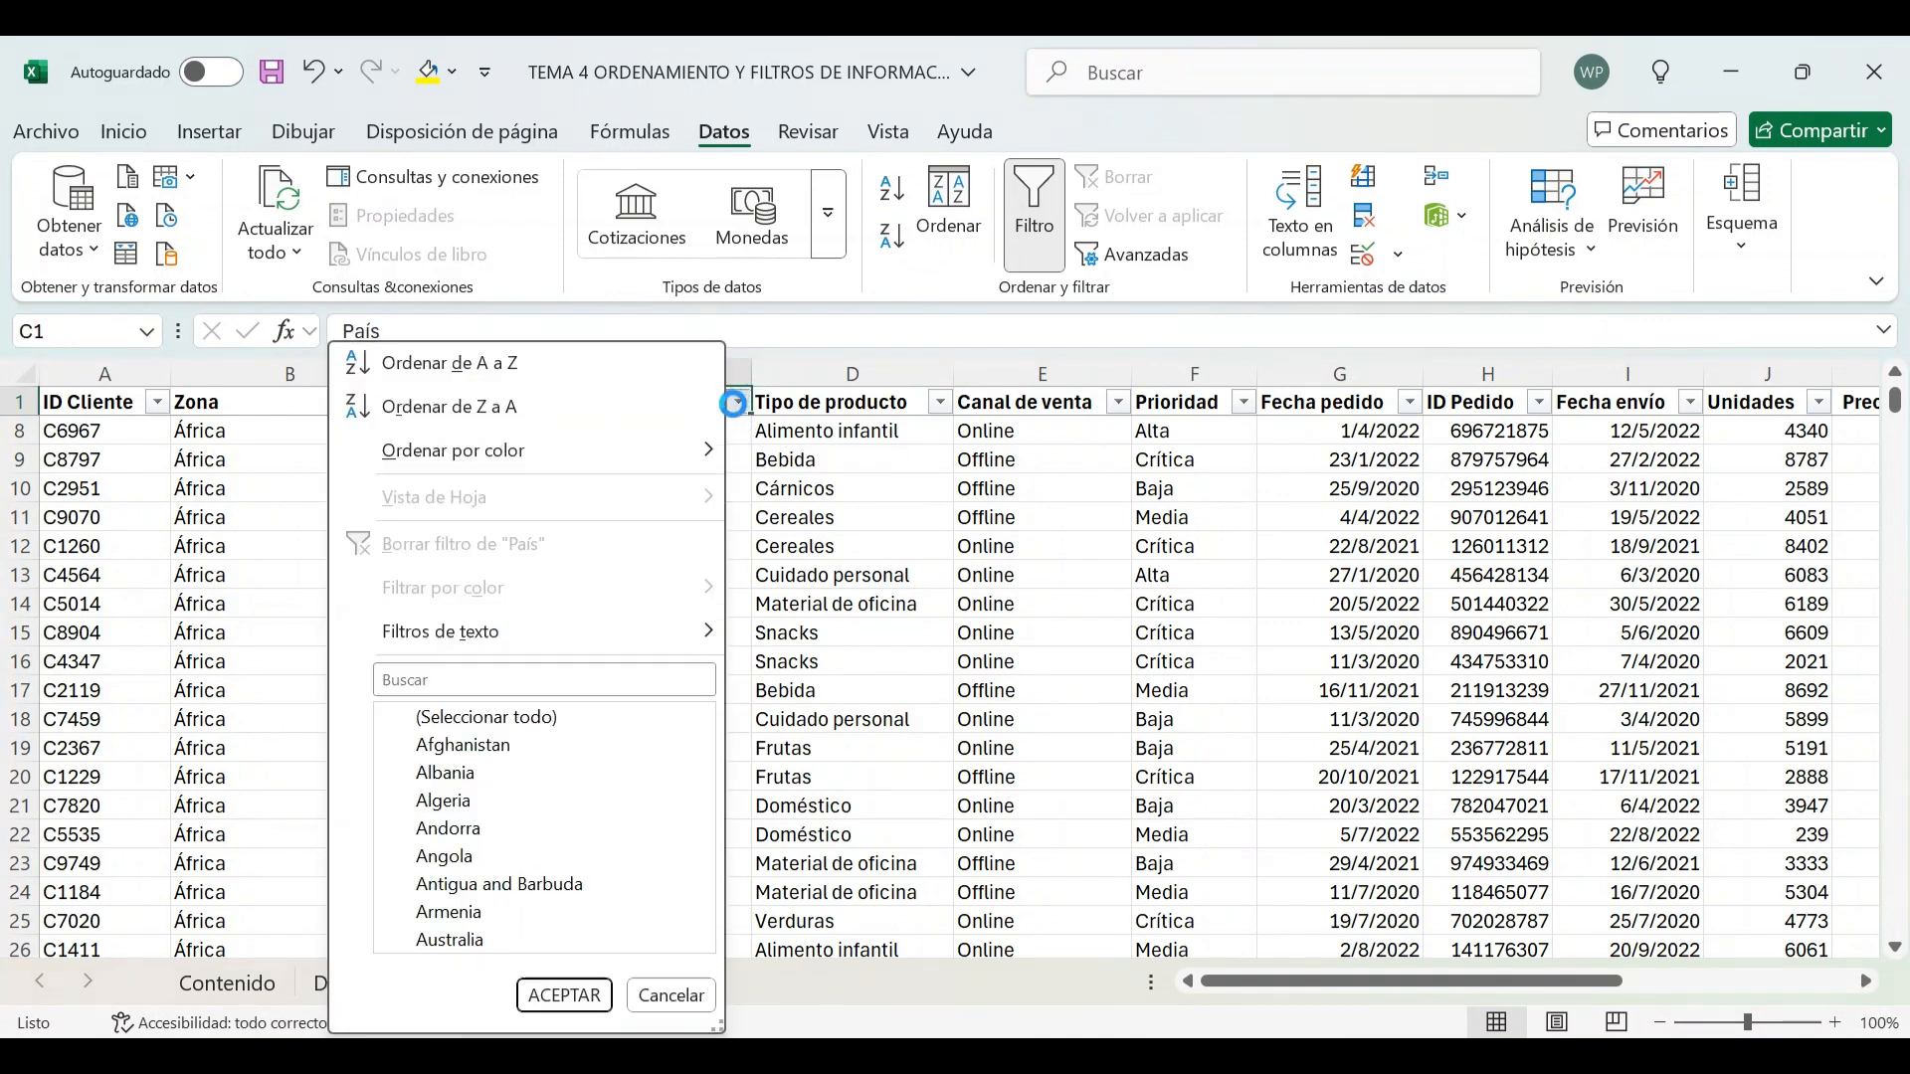
{"action": "left_click", "coordinate": [443, 718]}
{"action": "left_click", "coordinate": [436, 748]}
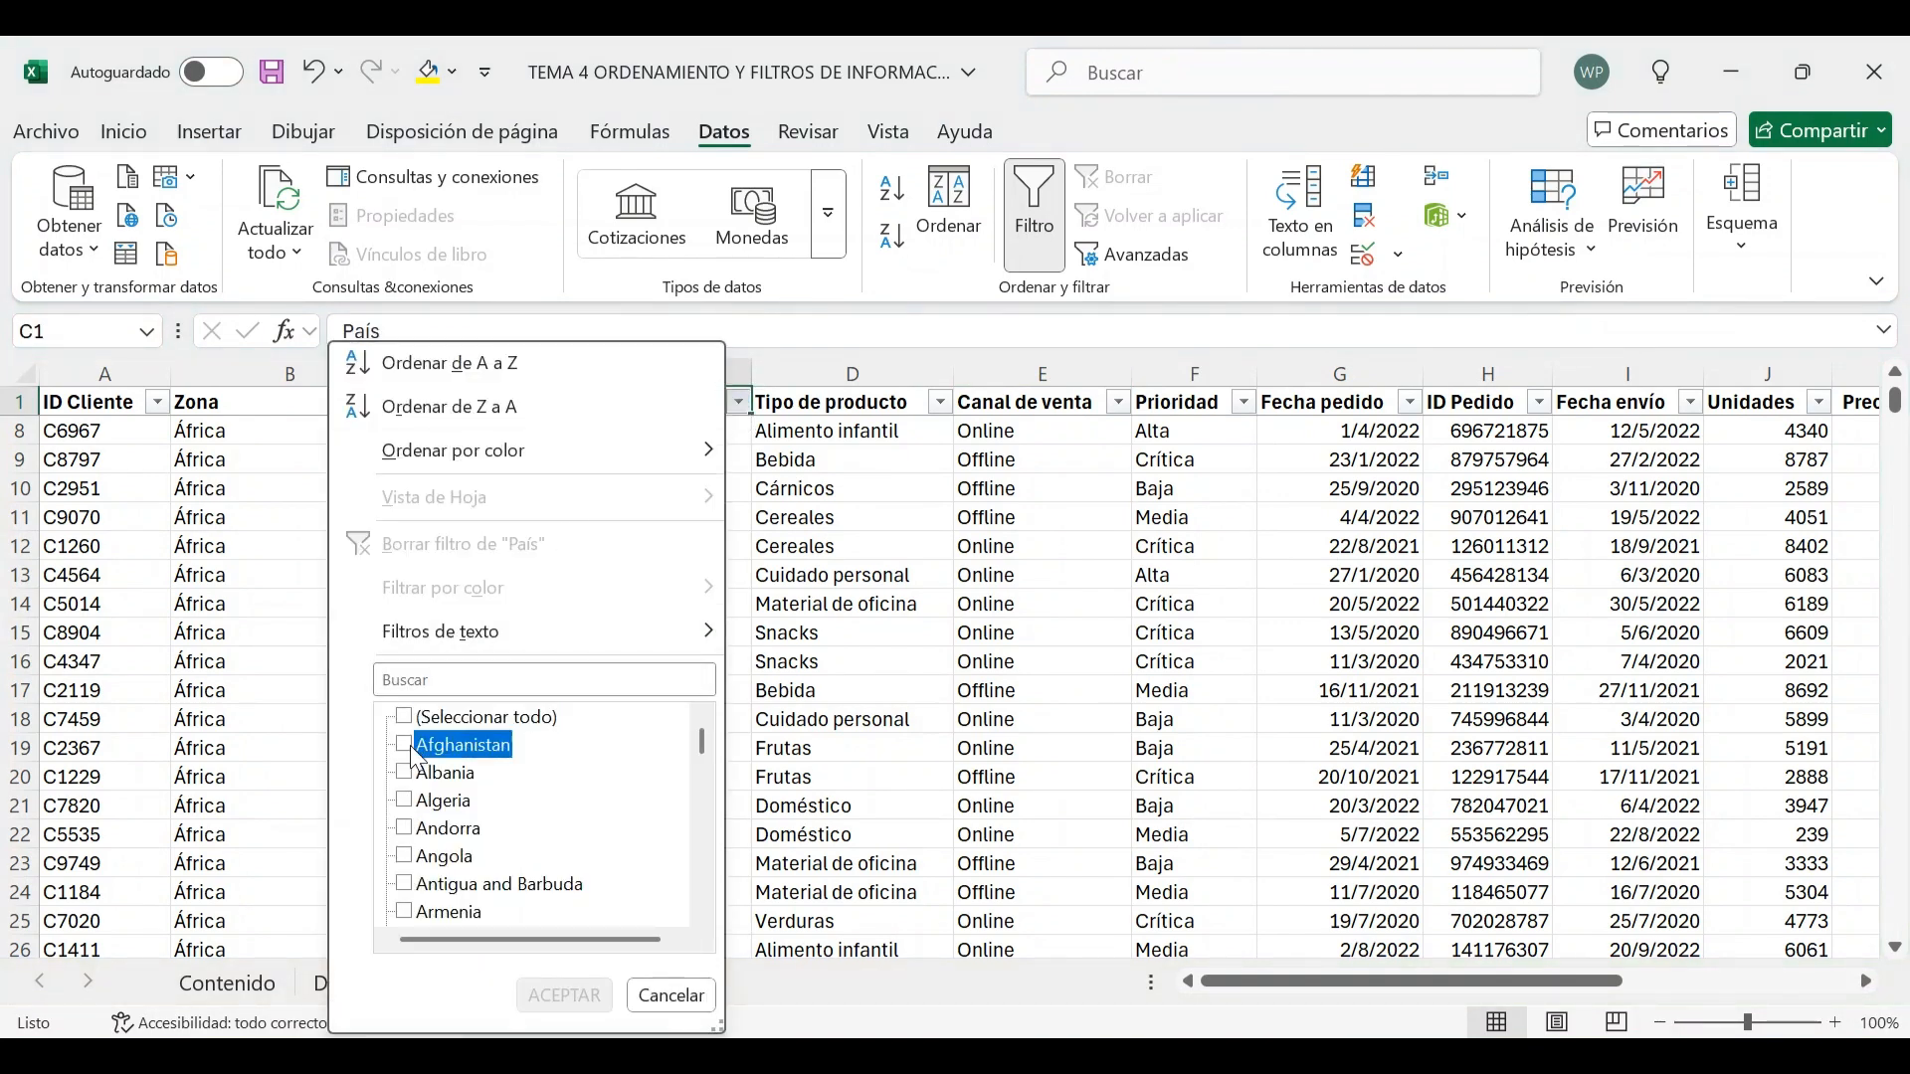
{"action": "left_click", "coordinate": [418, 776]}
{"action": "left_click", "coordinate": [431, 803]}
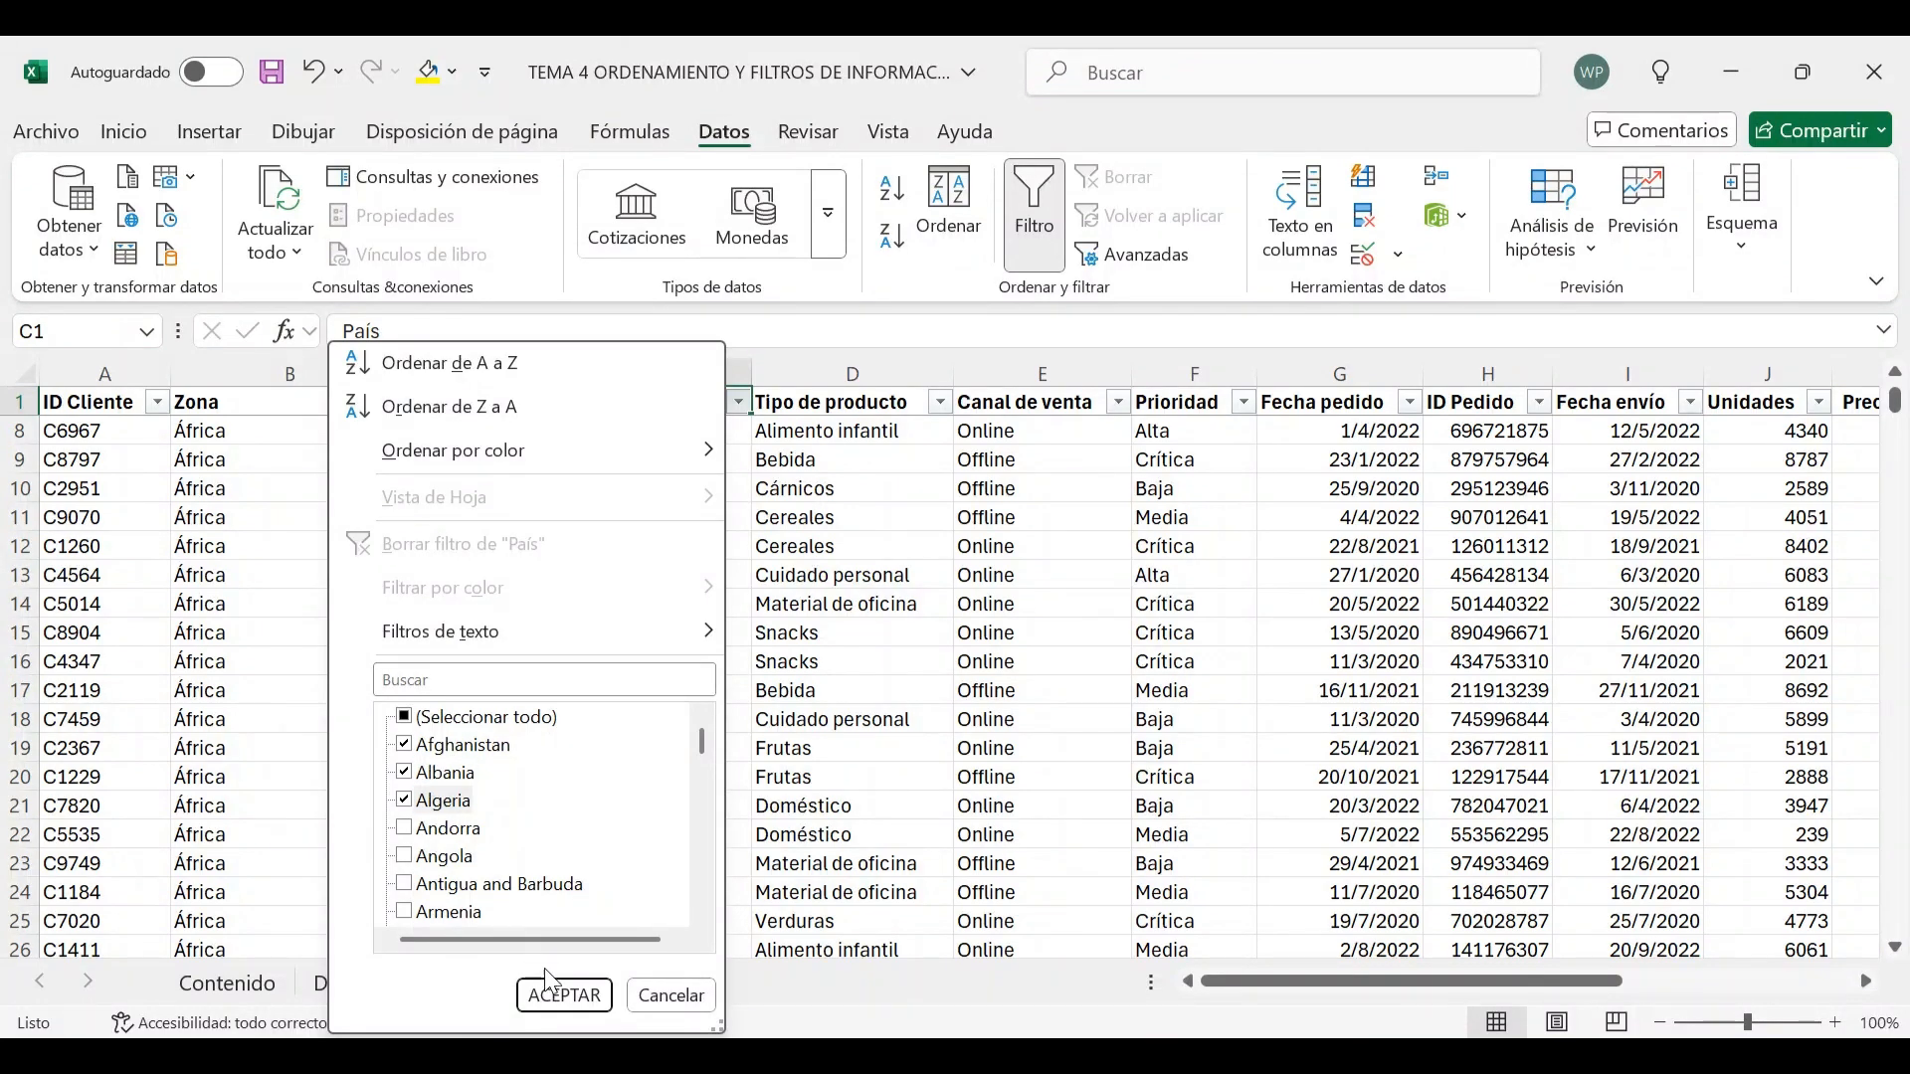
{"action": "left_click", "coordinate": [564, 995]}
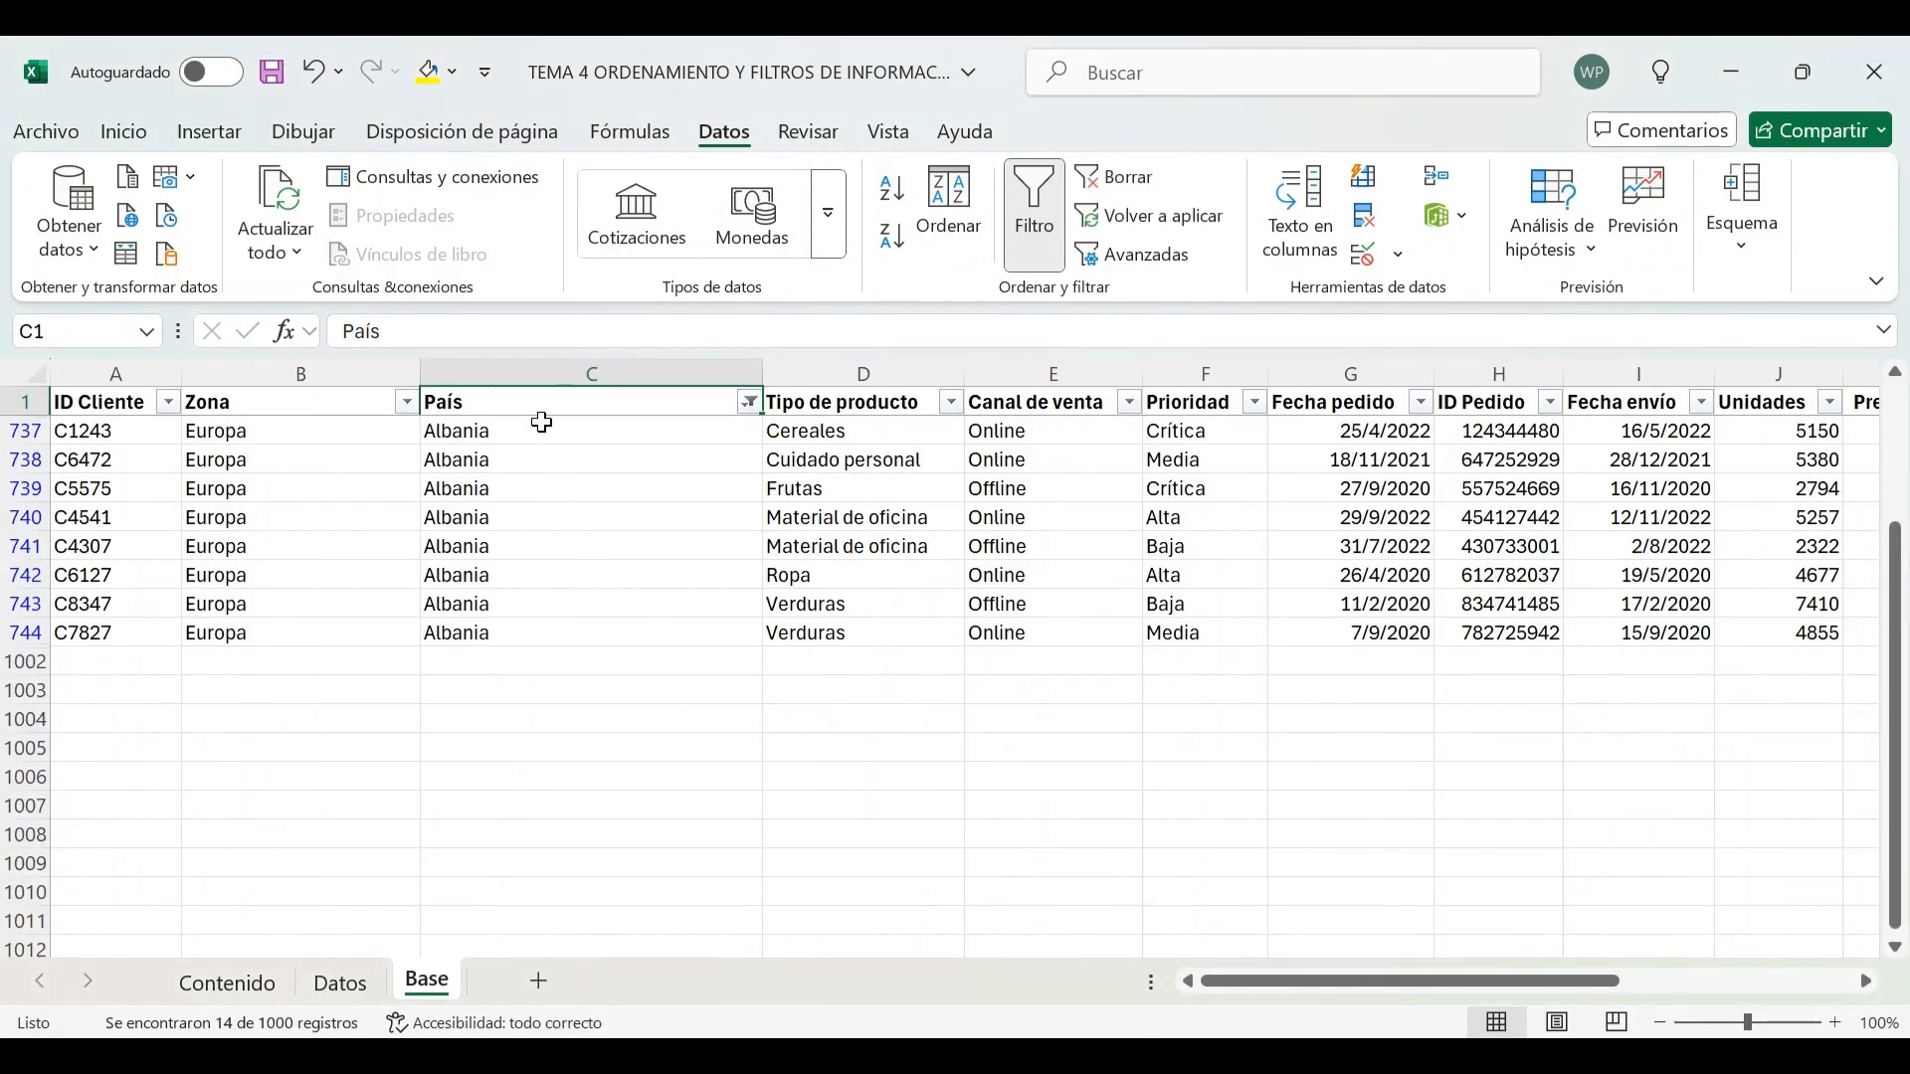
Select the País cells of the visible Afghanistan, Albania and Algeria rows
{"action": "scroll", "coordinate": [557, 448], "scroll_direction": "up", "scroll_amount": 2}
{"action": "left_click_drag", "start_coordinate": [558, 431], "coordinate": [557, 801]}
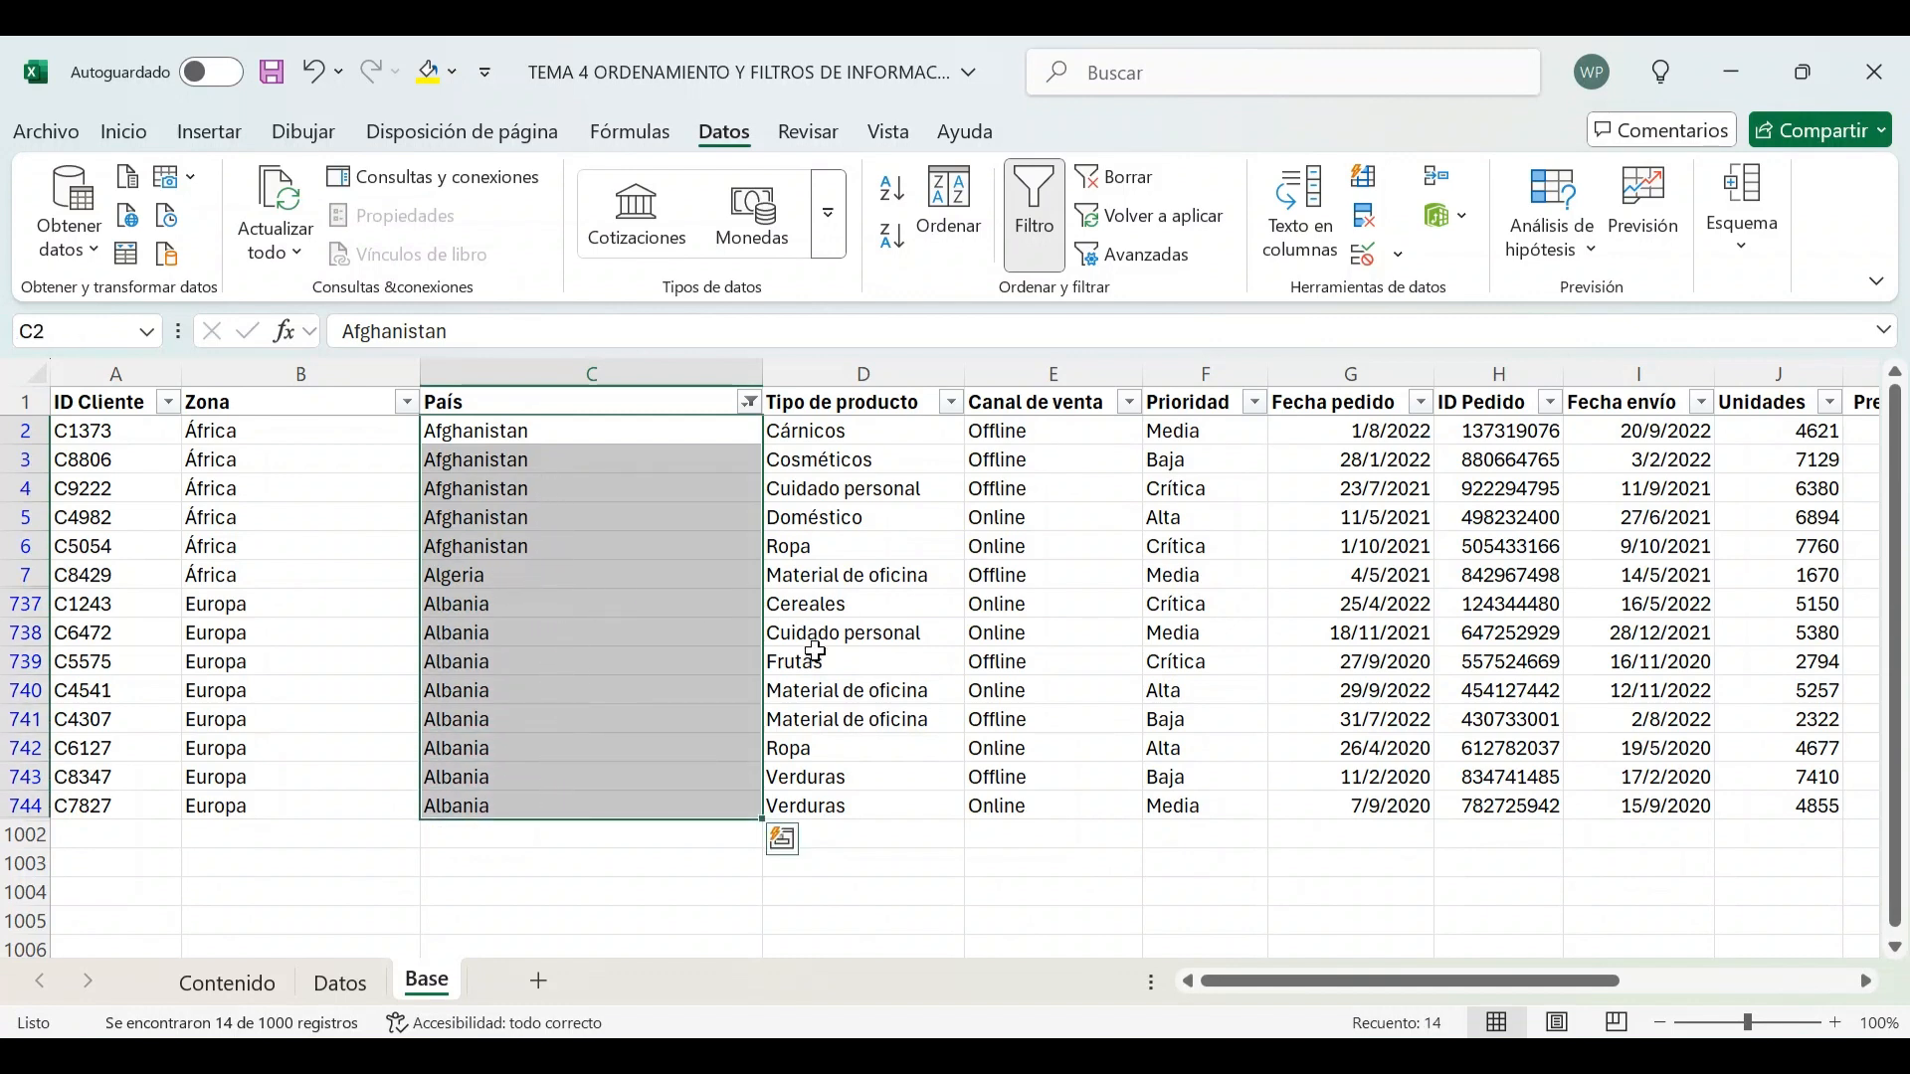
{"action": "left_click", "coordinate": [845, 575]}
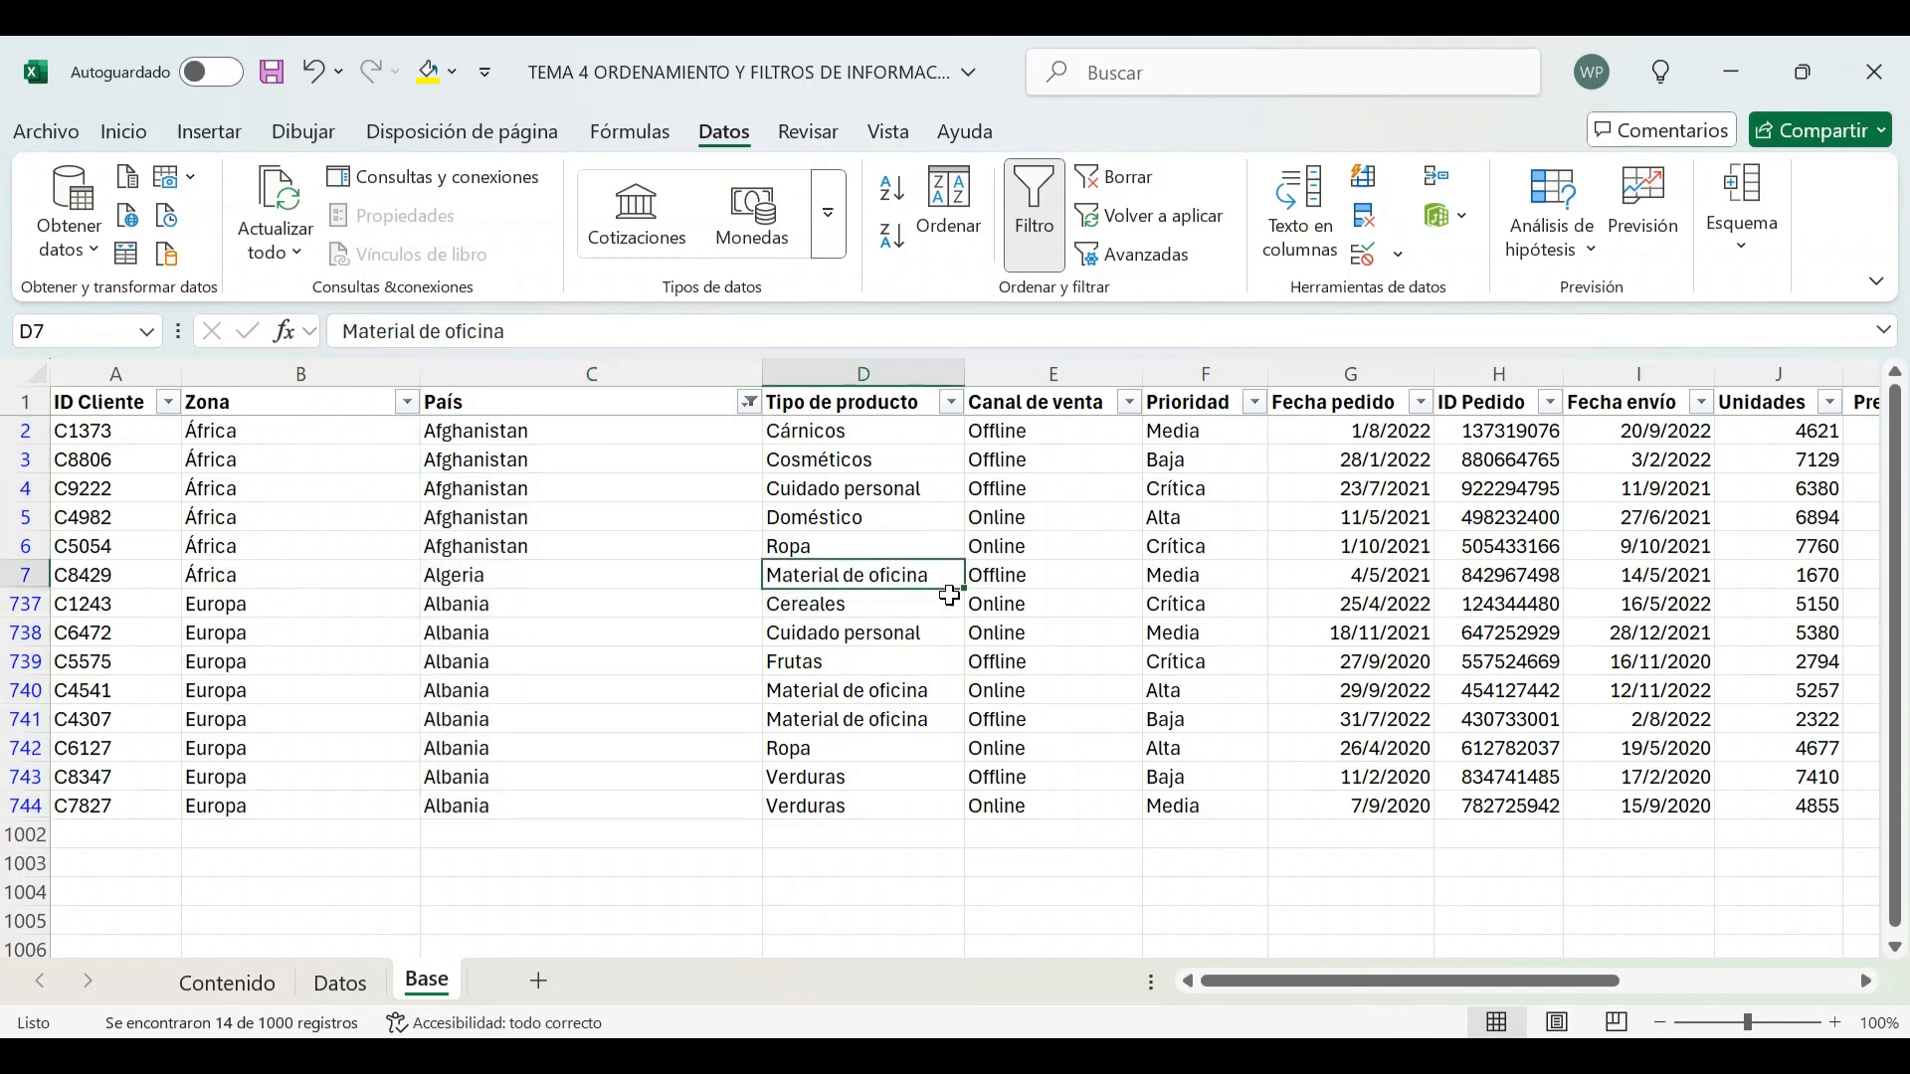
Filter the Tipo de producto column to show only Material de oficina
{"action": "left_click", "coordinate": [951, 402]}
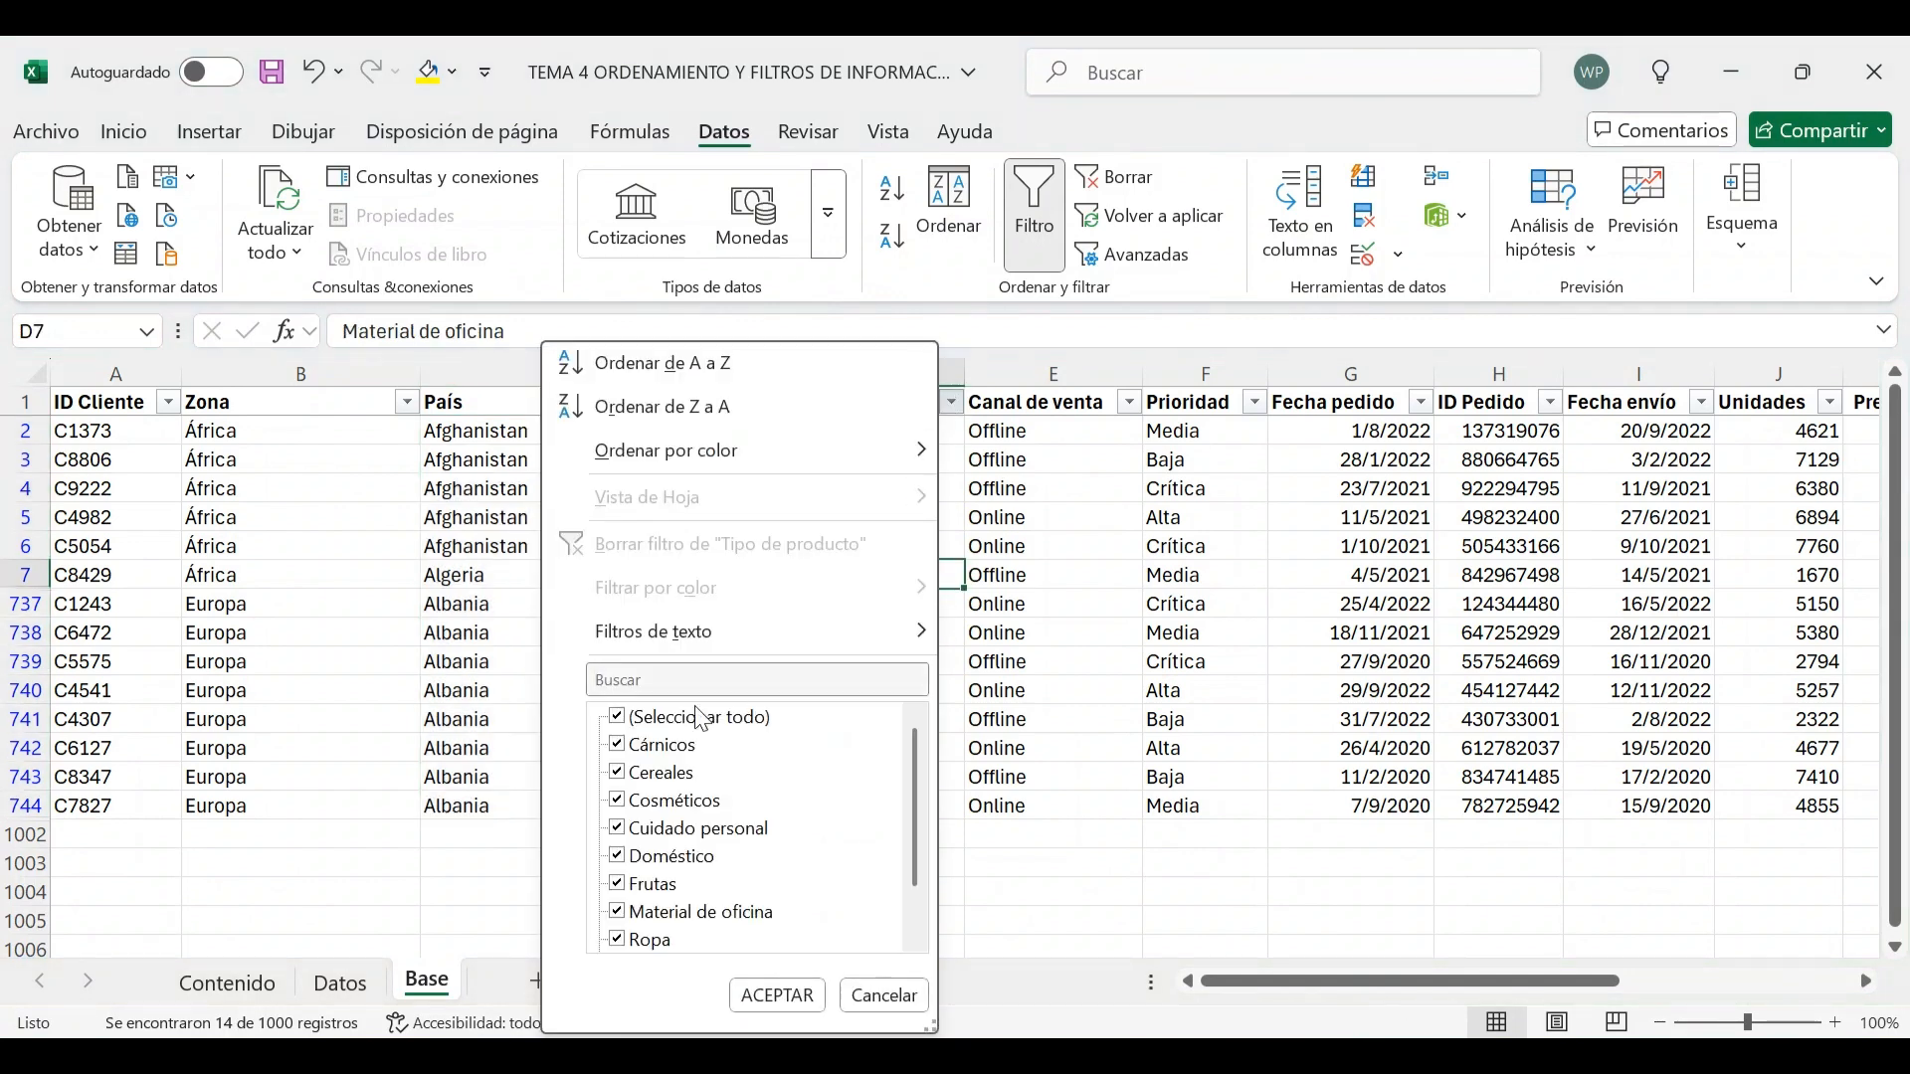
{"action": "left_click", "coordinate": [621, 719]}
{"action": "left_click", "coordinate": [619, 914]}
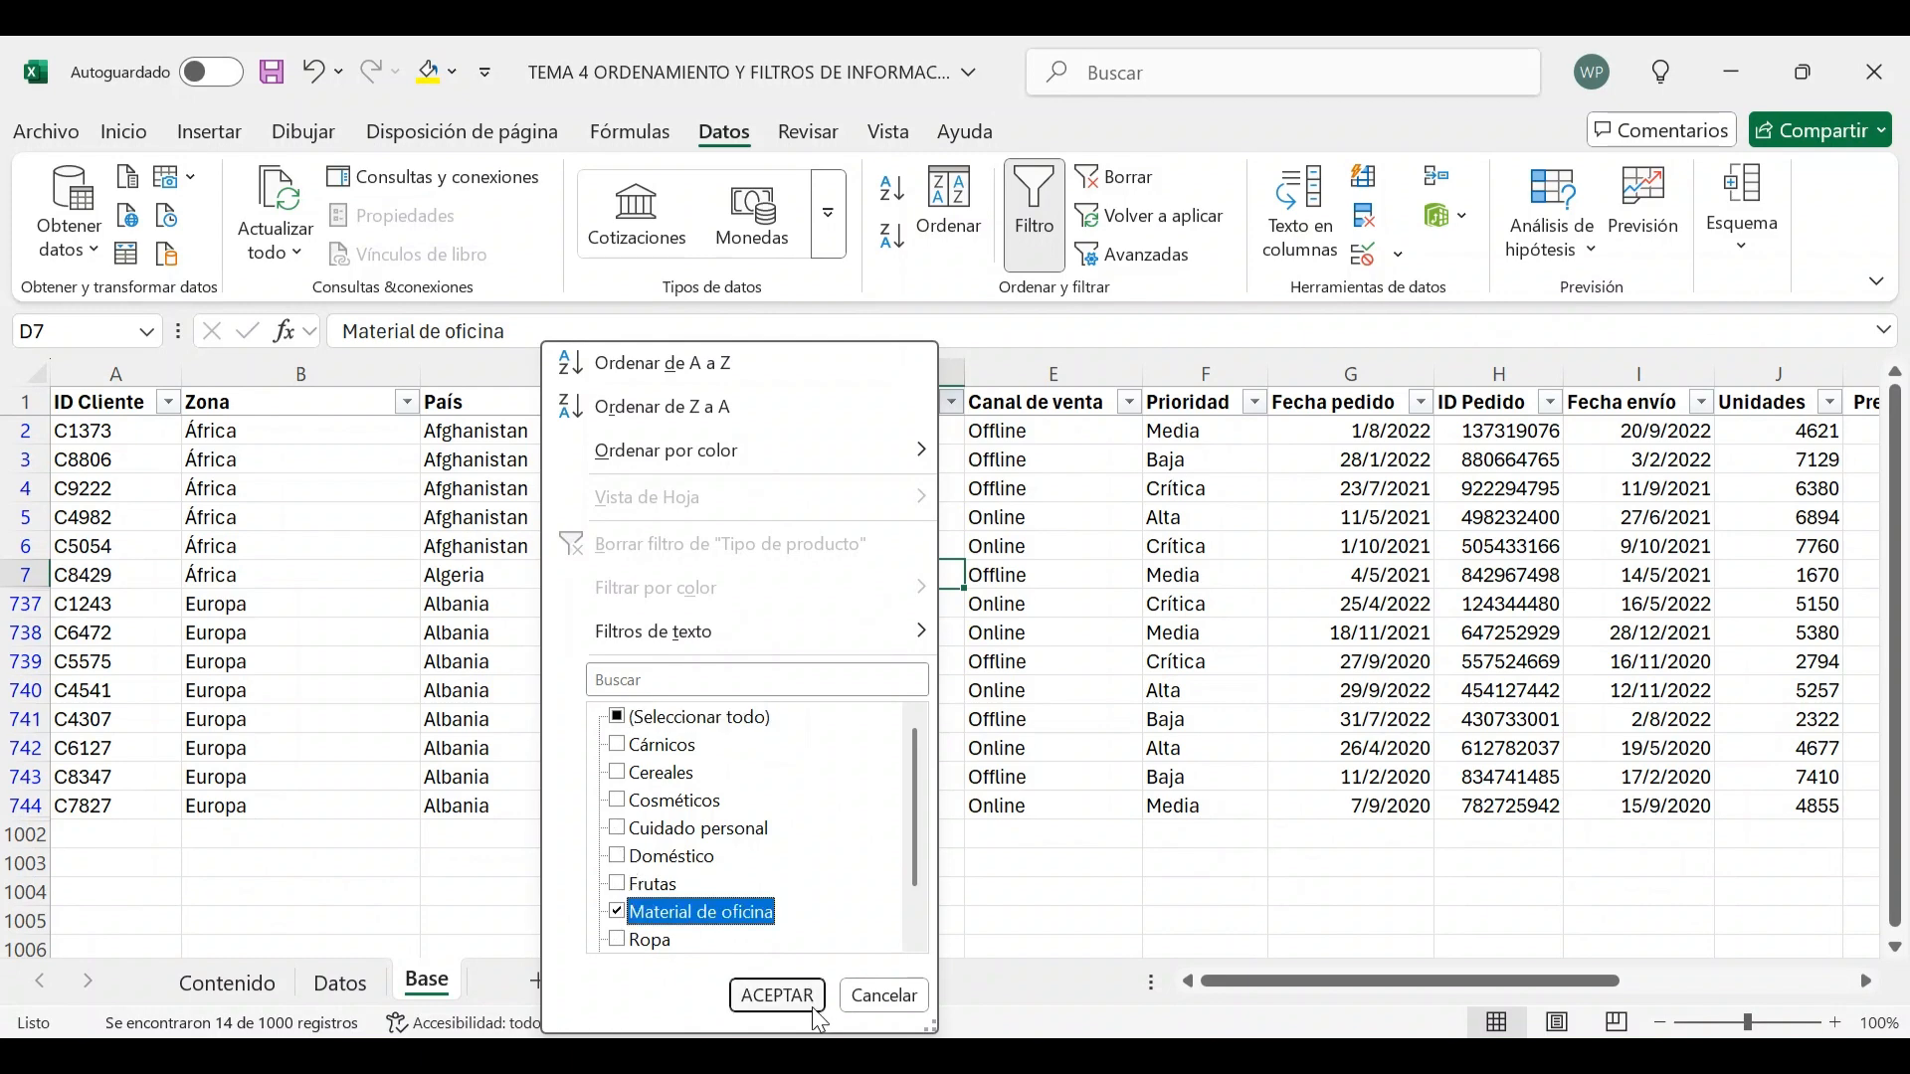
{"action": "left_click", "coordinate": [777, 996]}
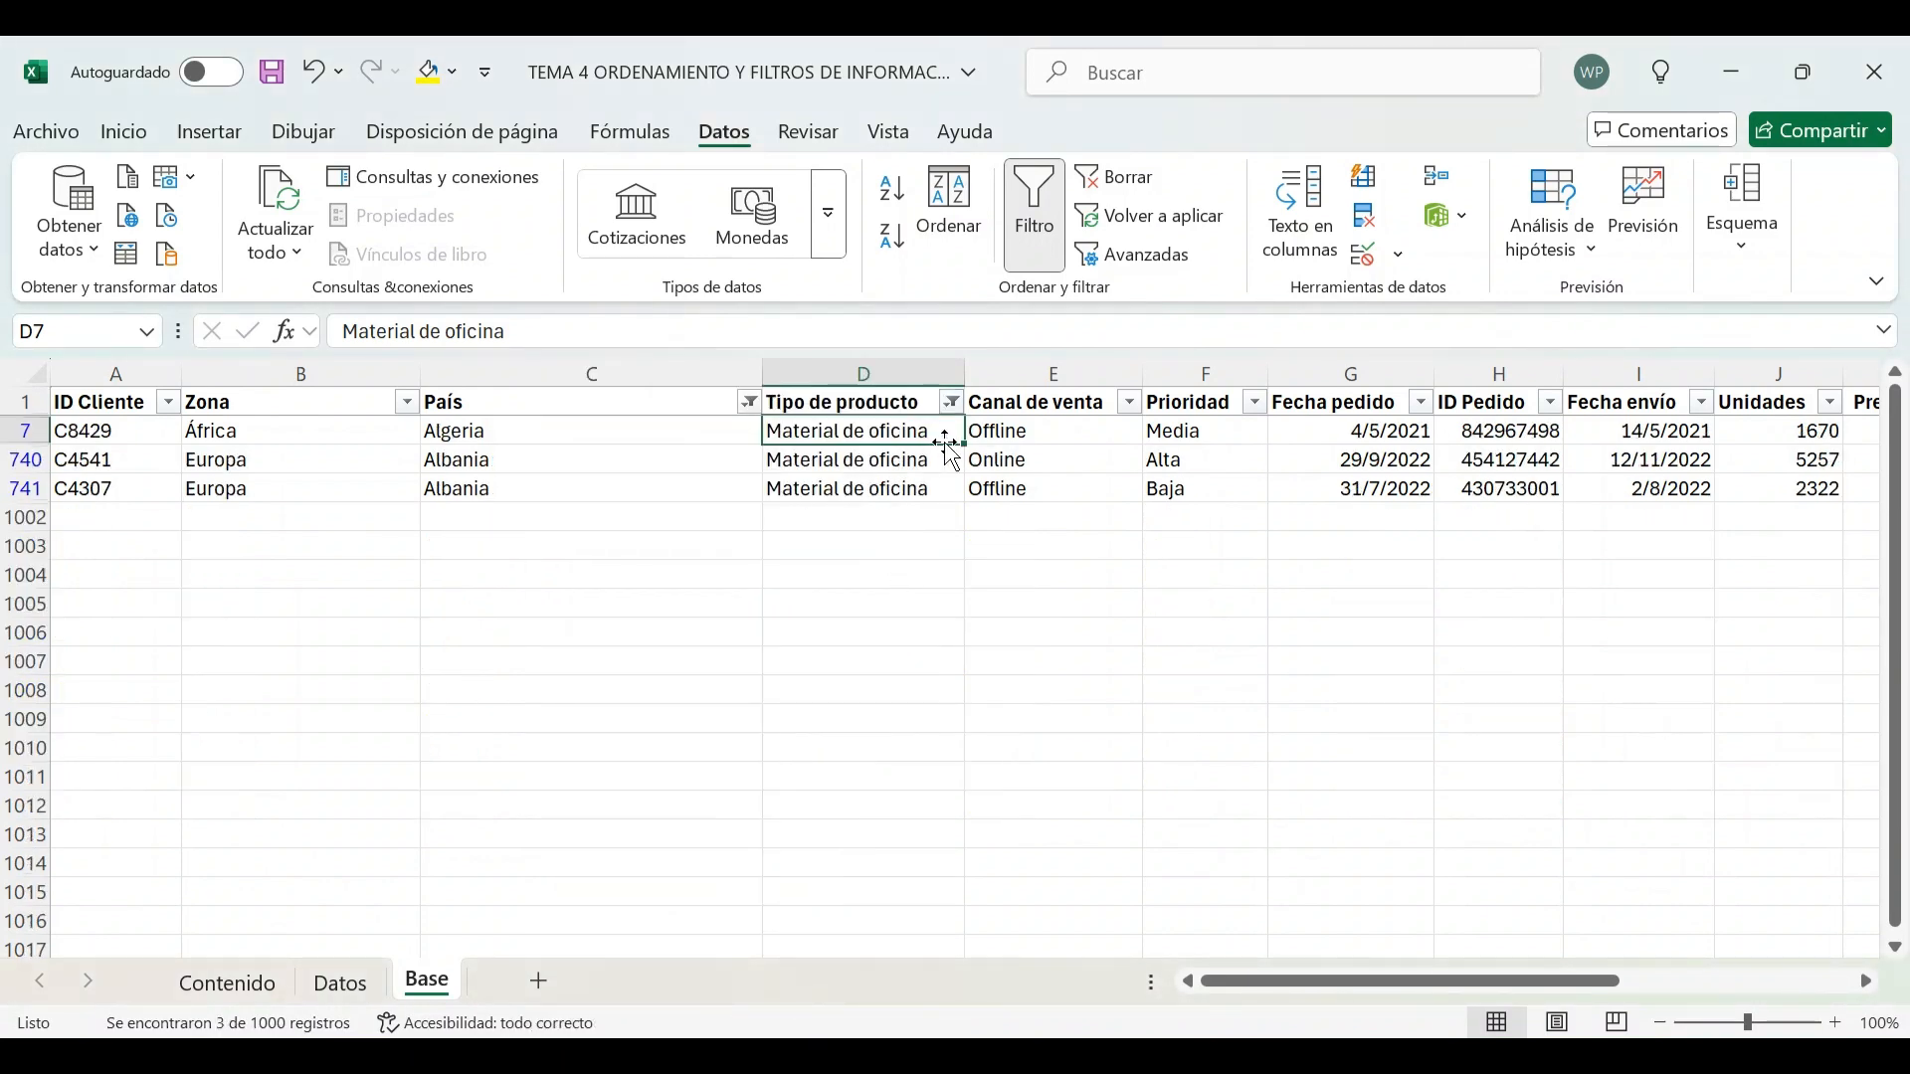
Select the País and Tipo de producto cells of the filtered rows and reopen the Tipo de producto filter without changes
{"action": "left_click_drag", "start_coordinate": [597, 431], "coordinate": [862, 492]}
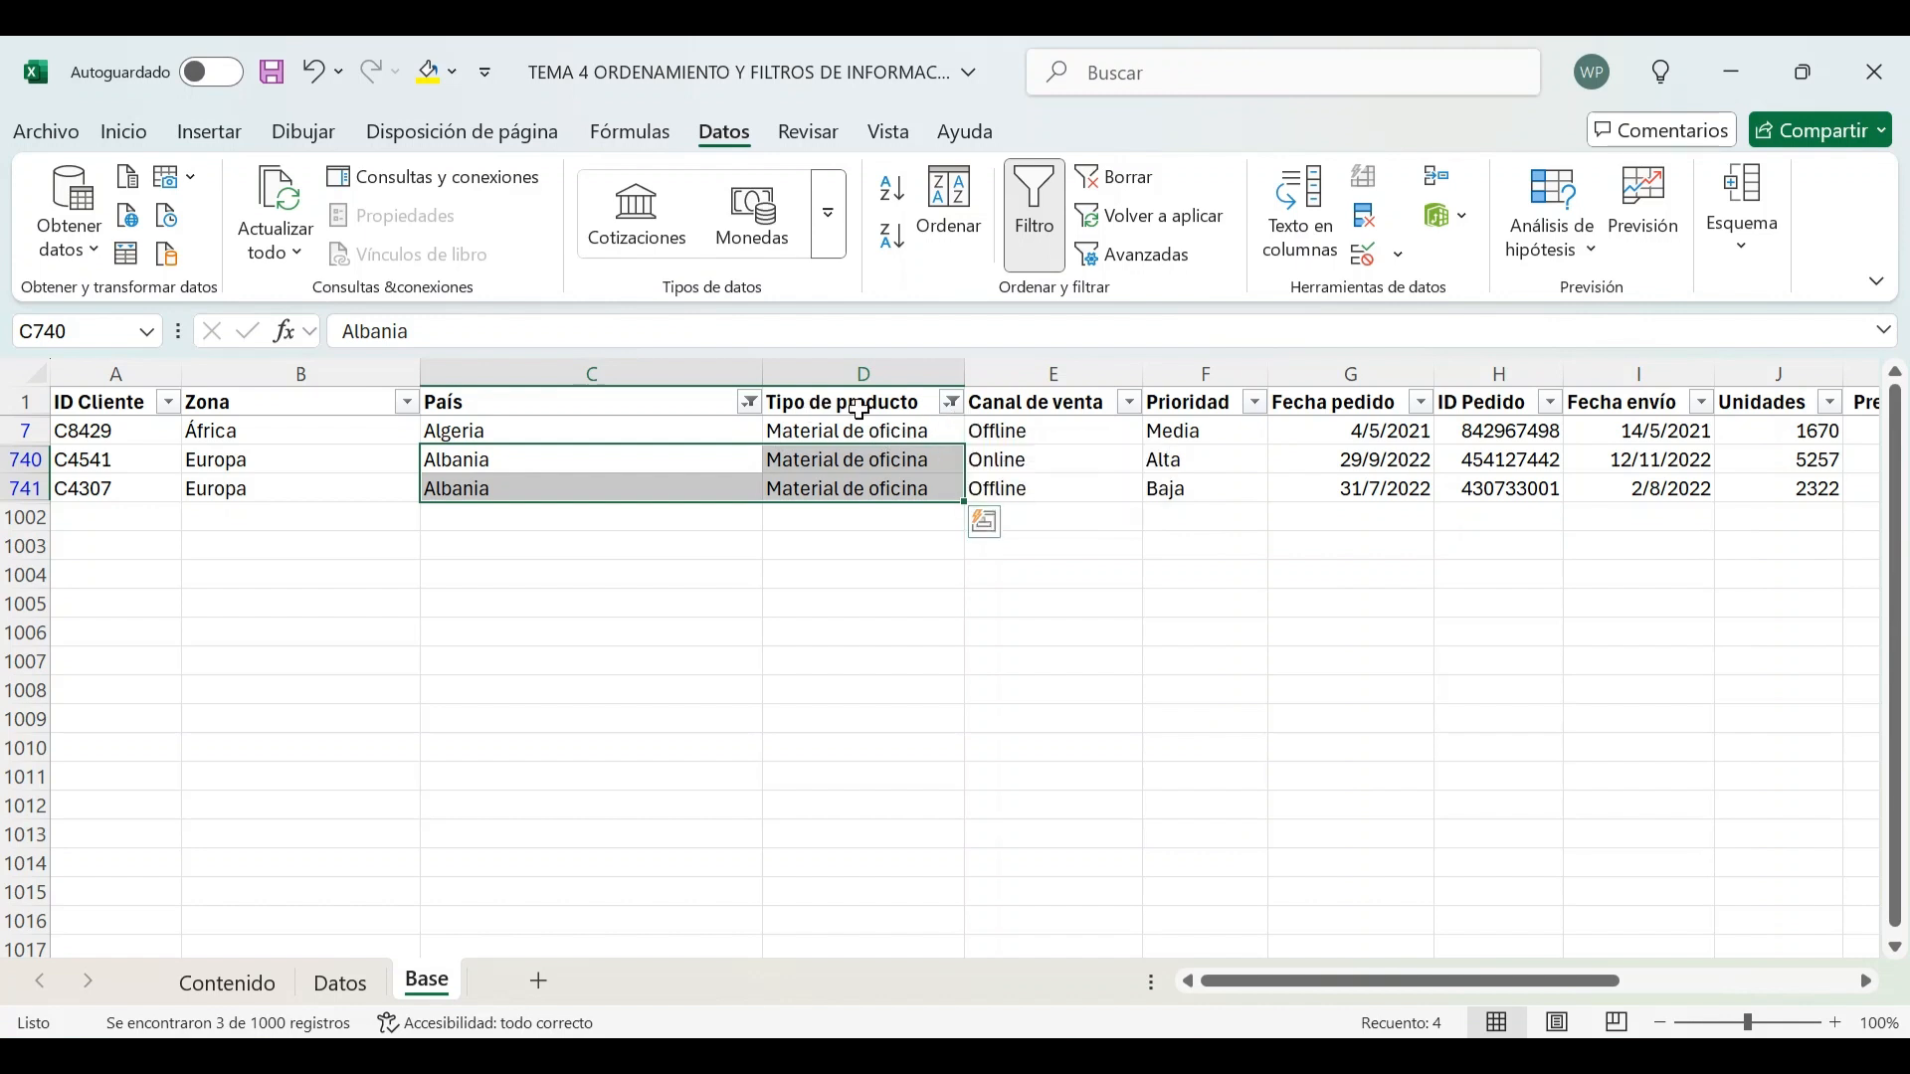
{"action": "left_click", "coordinate": [949, 401]}
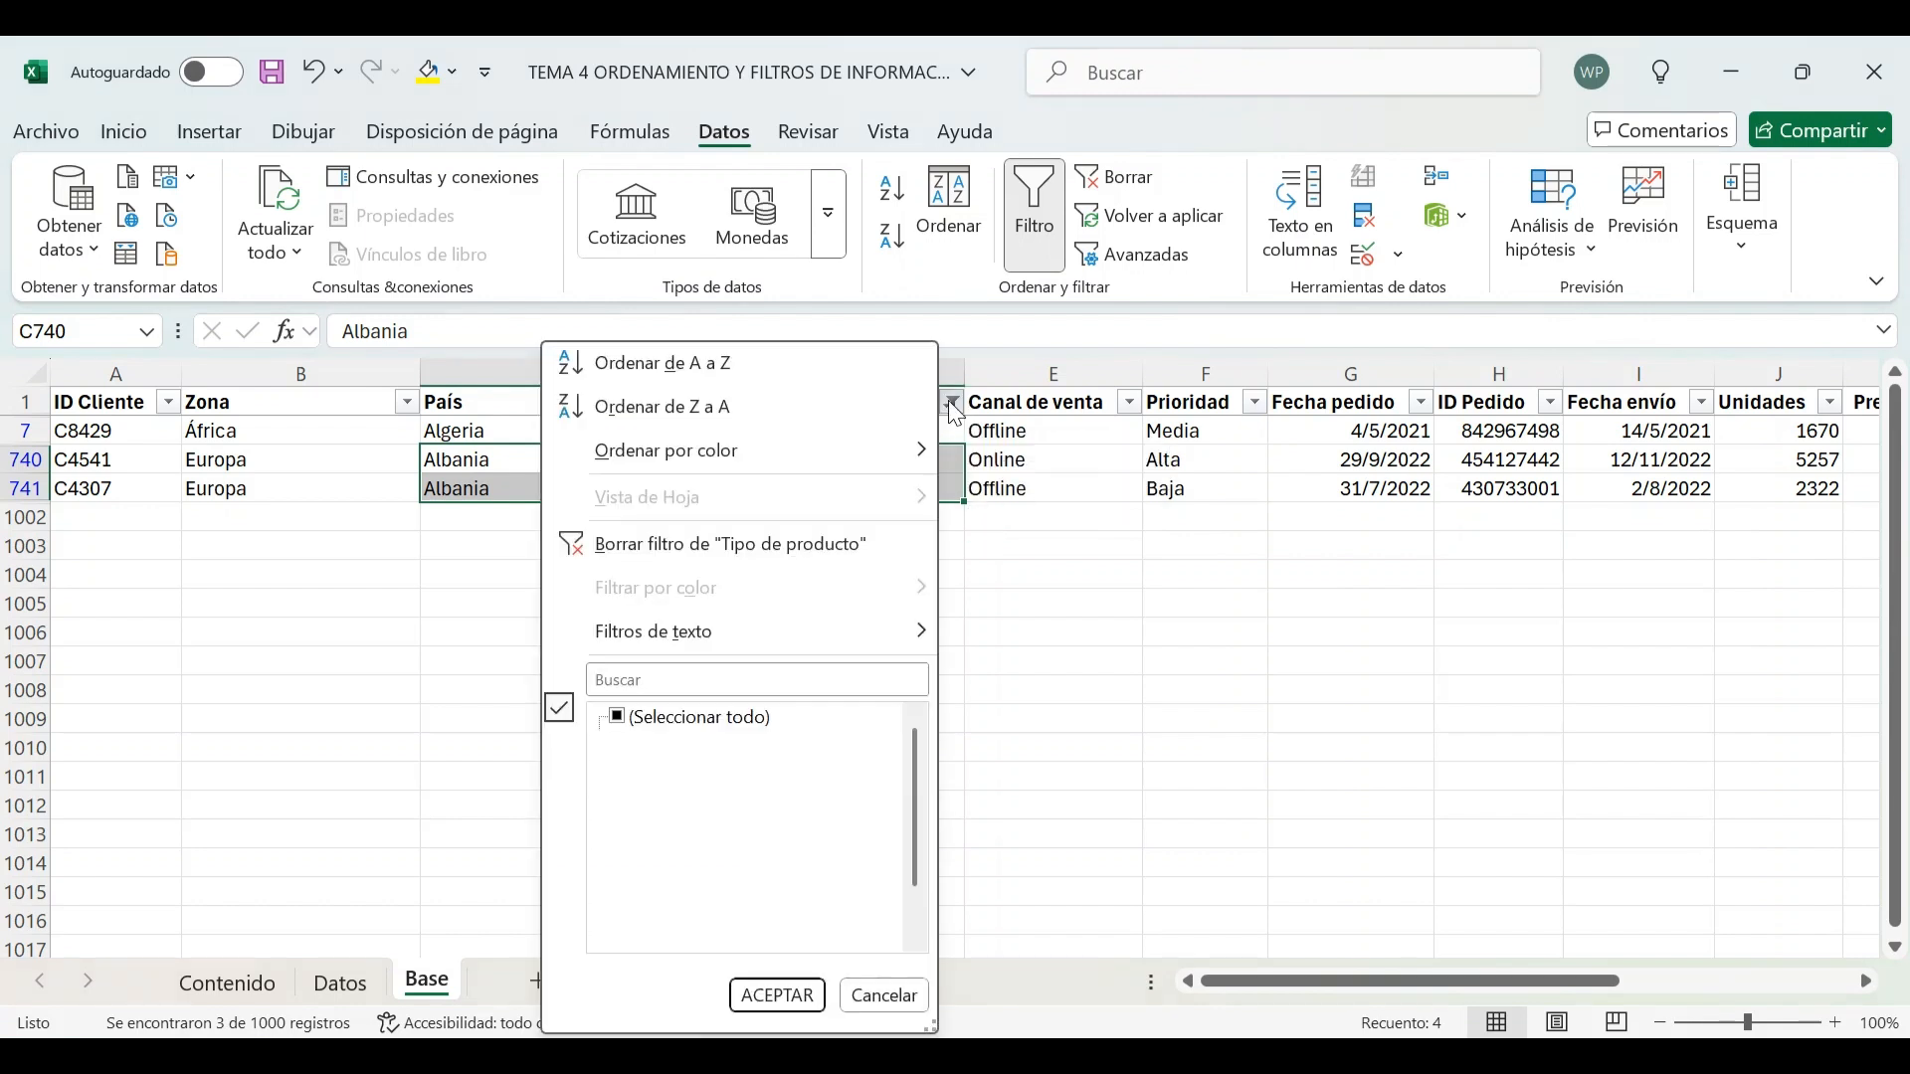
{"action": "left_click", "coordinate": [777, 996]}
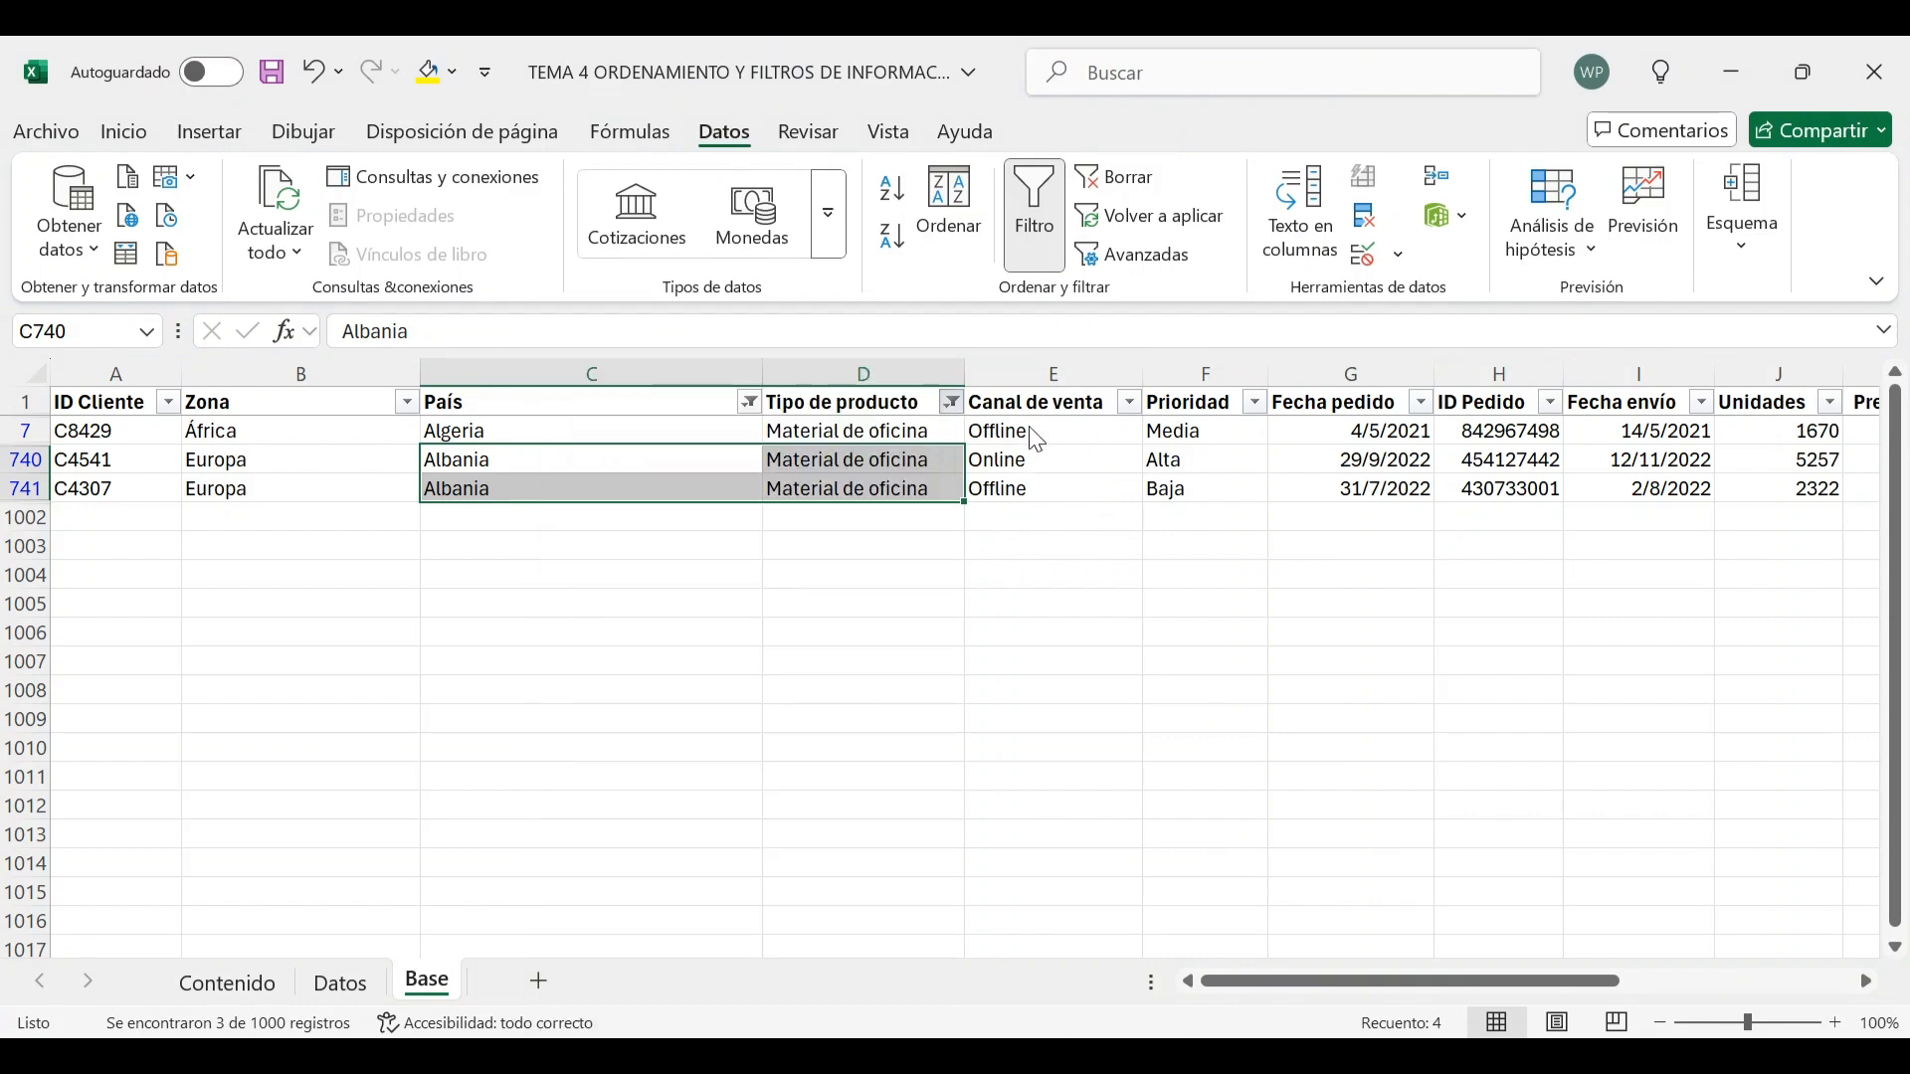
Clear the filters from the Tipo de producto and País columns to show all rows
{"action": "left_click", "coordinate": [953, 404]}
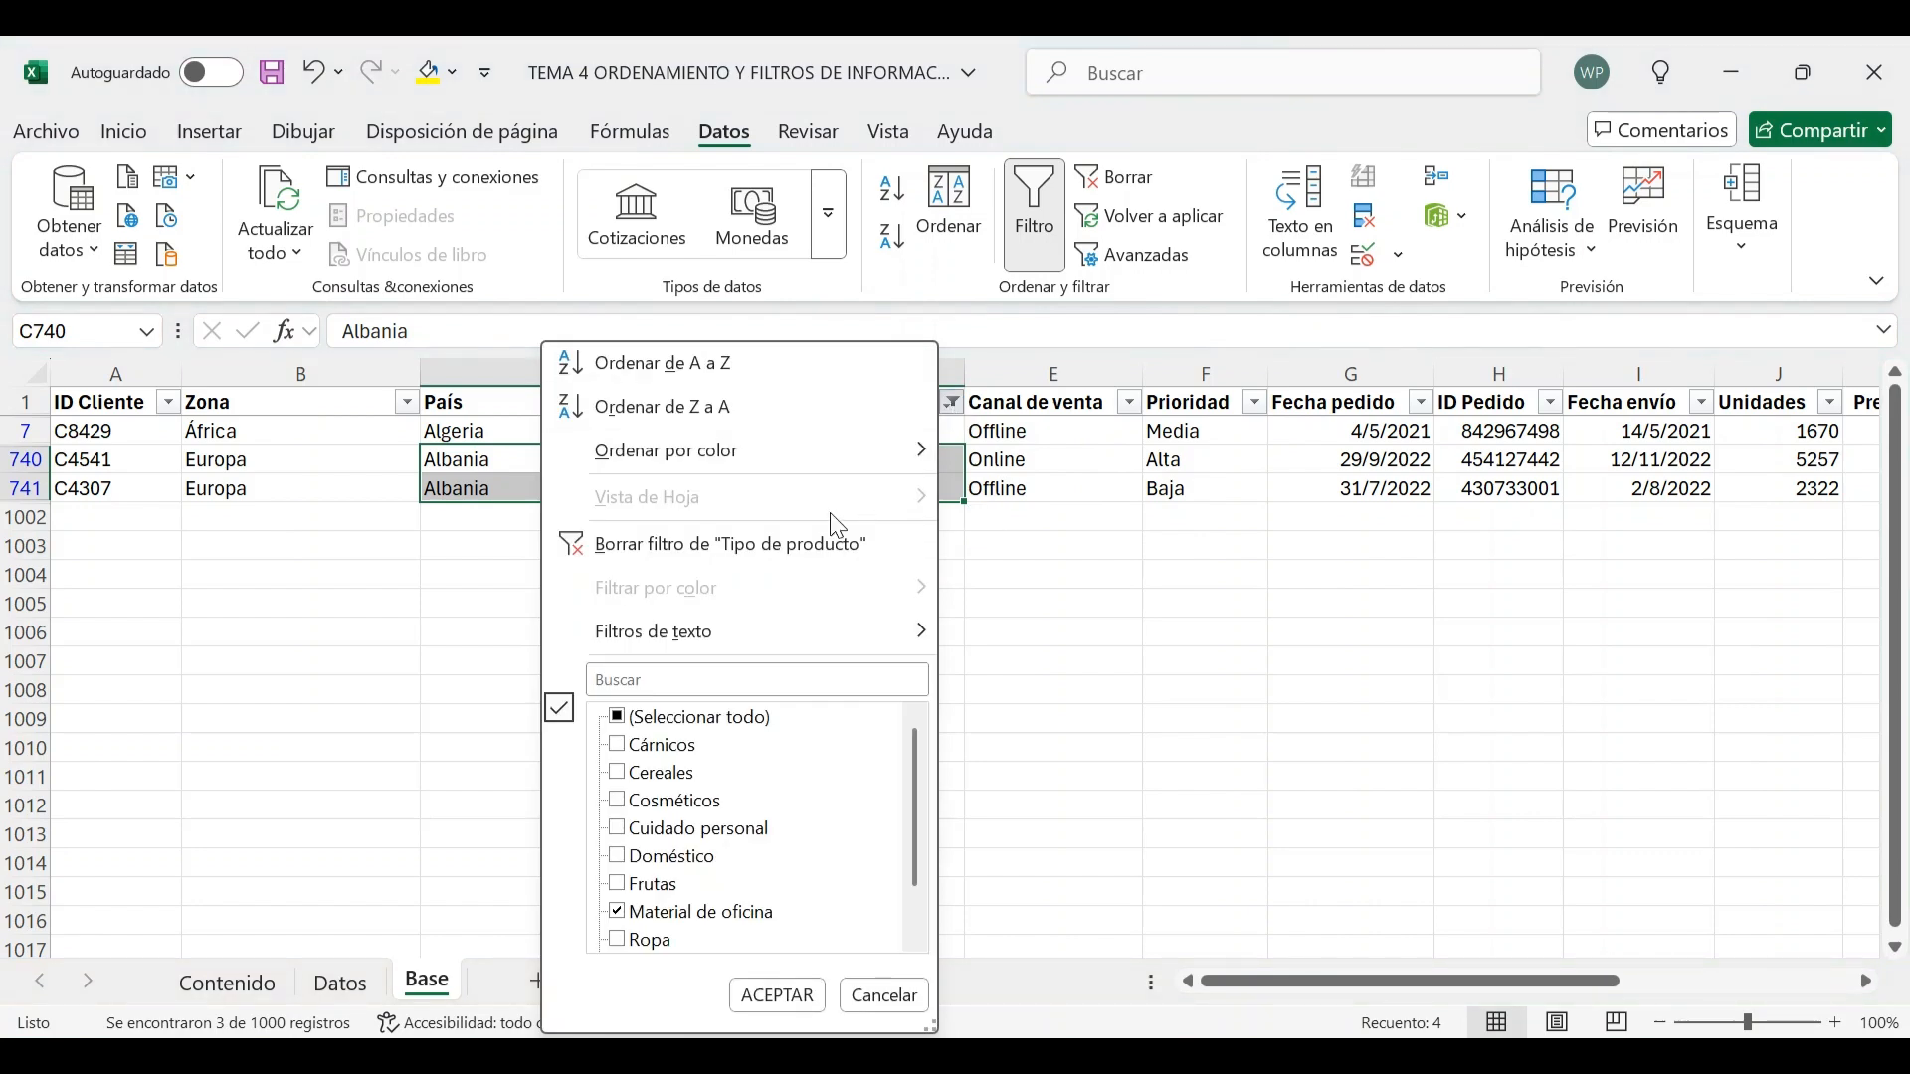
{"action": "left_click", "coordinate": [778, 557]}
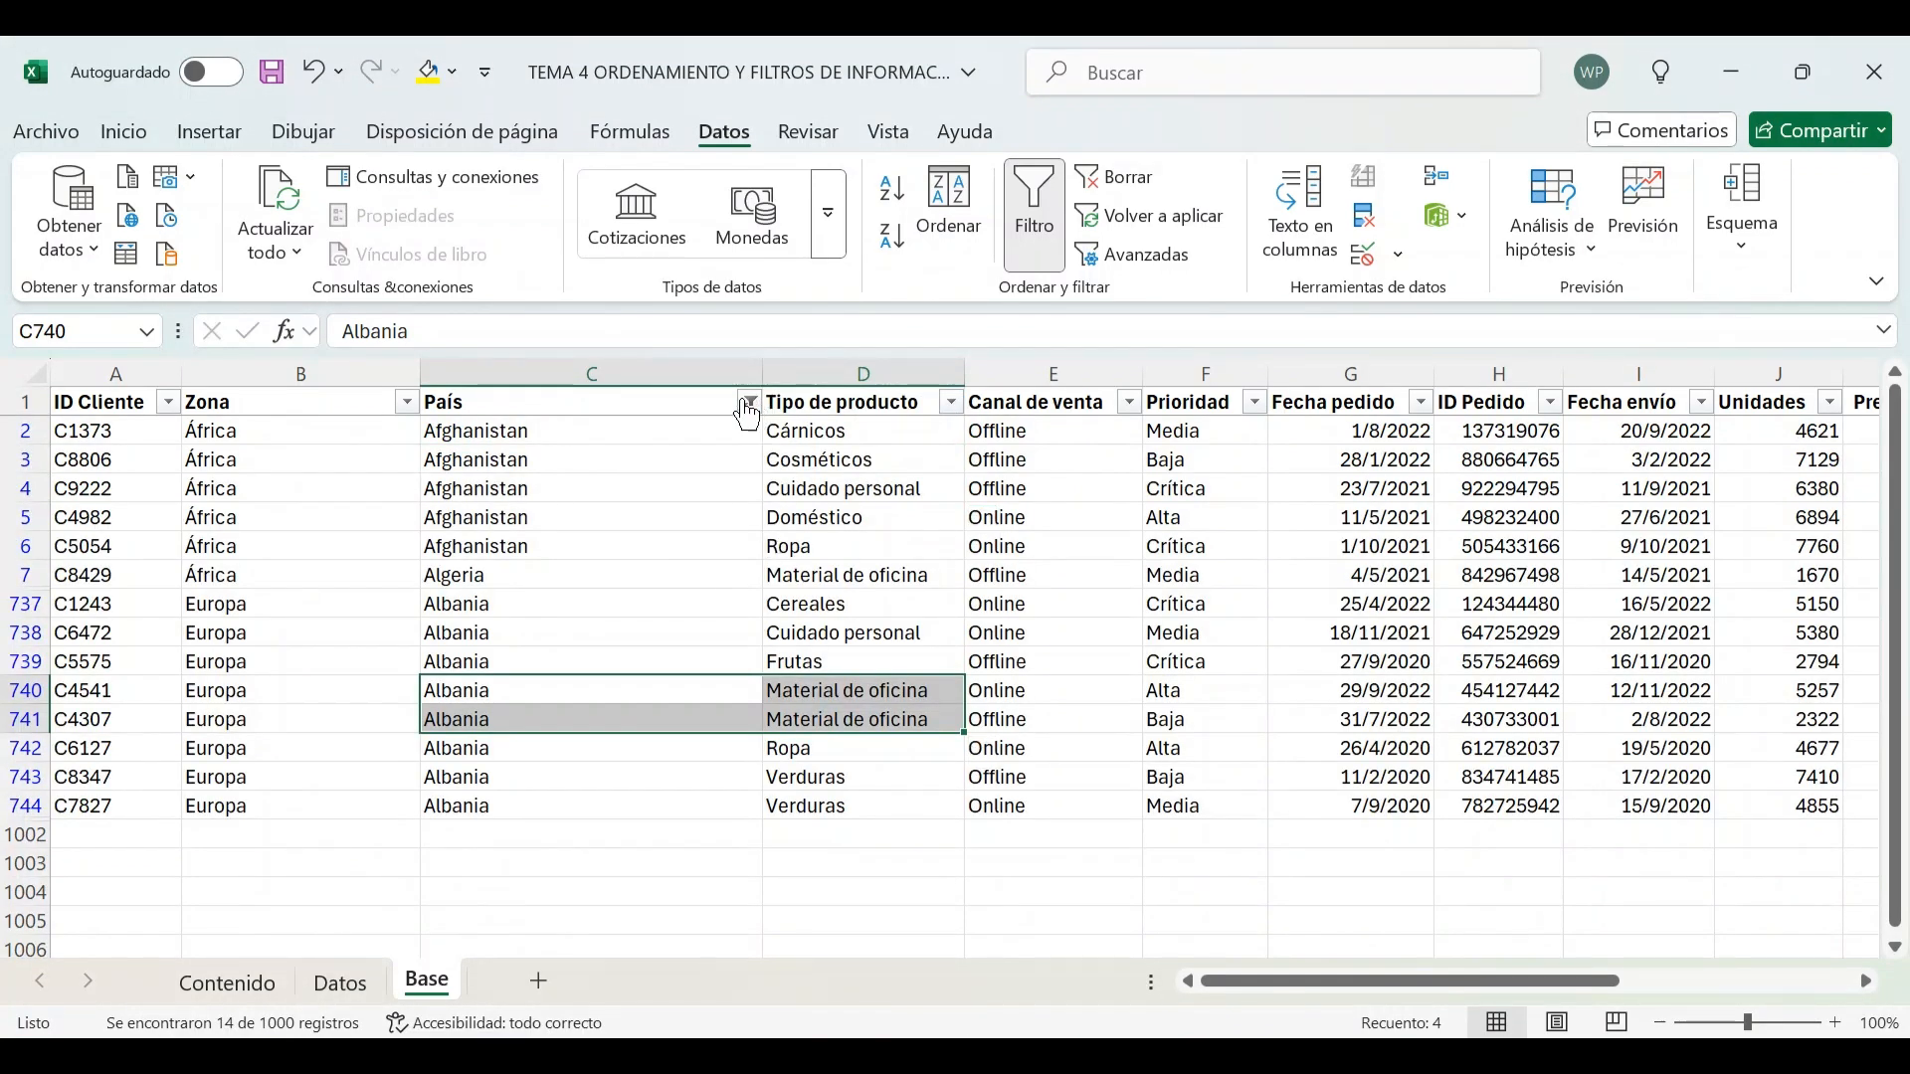
{"action": "left_click", "coordinate": [528, 402]}
{"action": "left_click", "coordinate": [751, 404]}
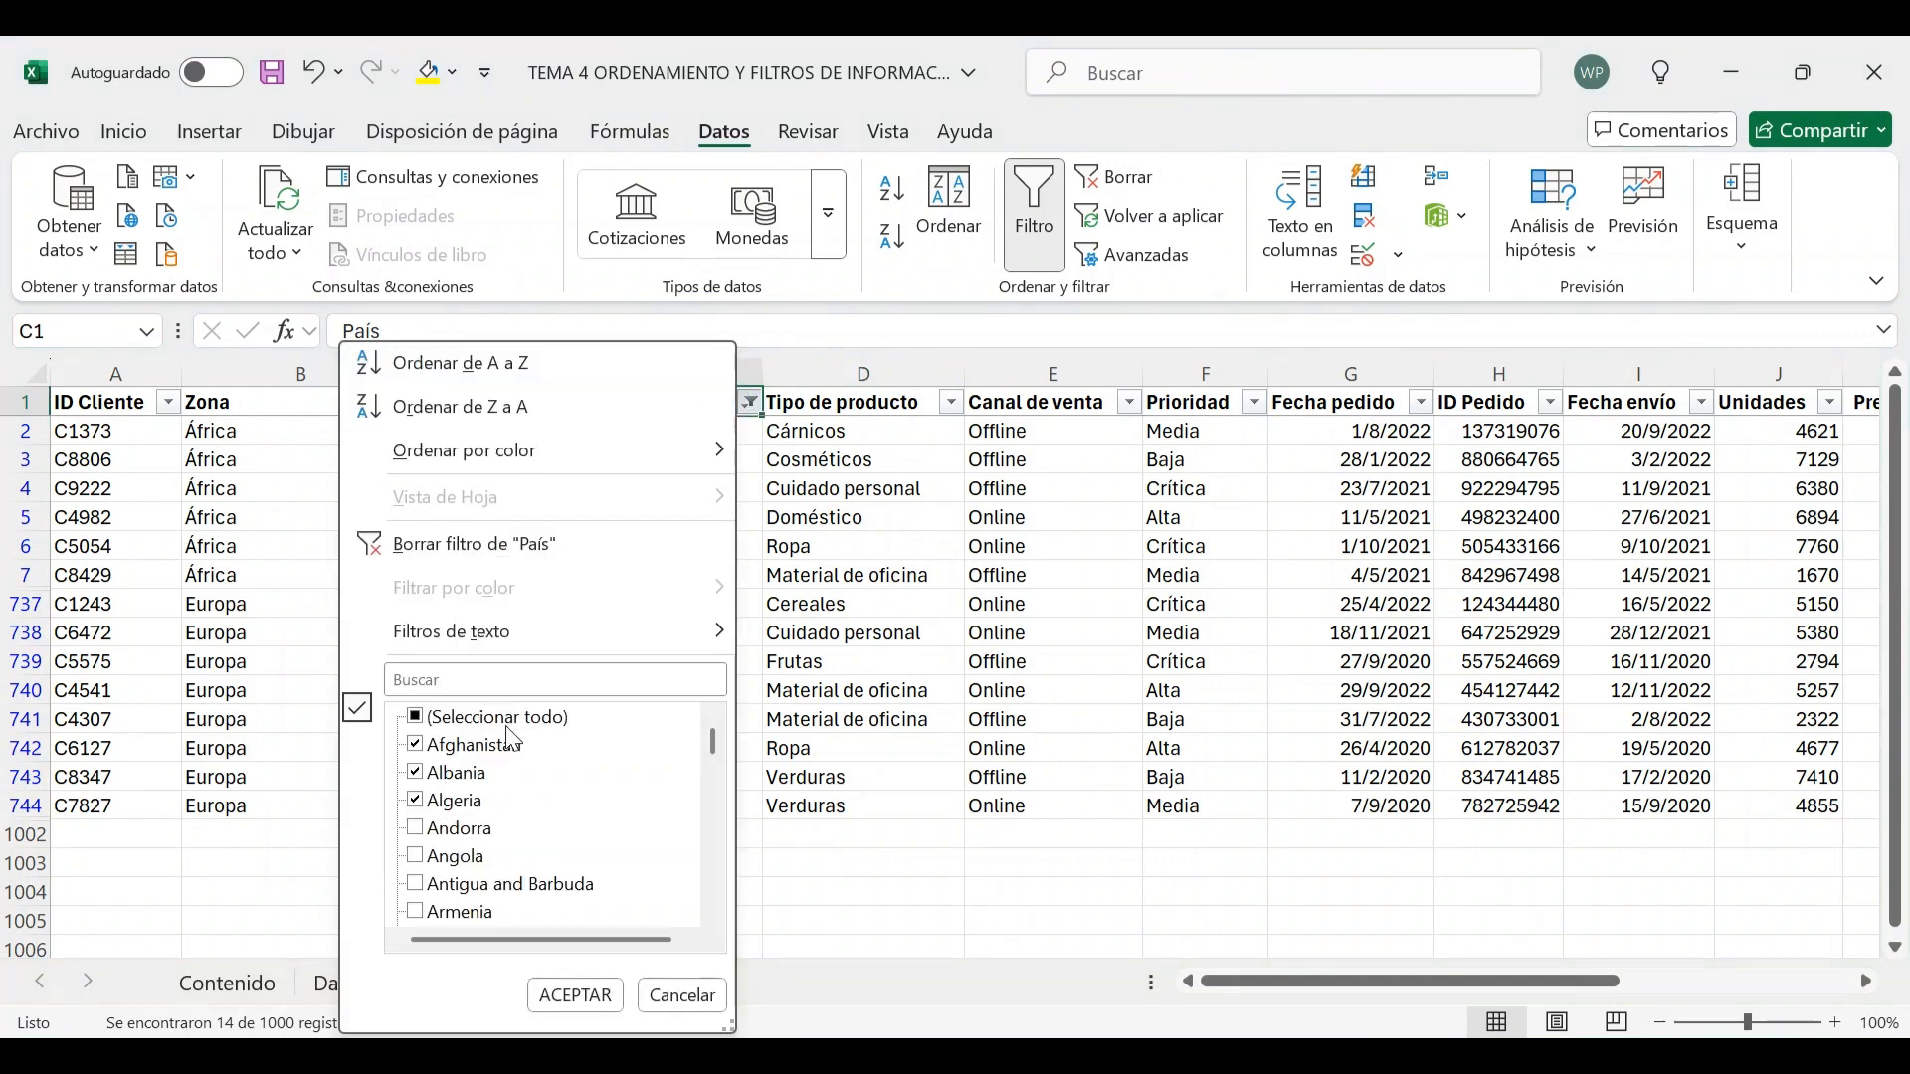
{"action": "left_click", "coordinate": [490, 547]}
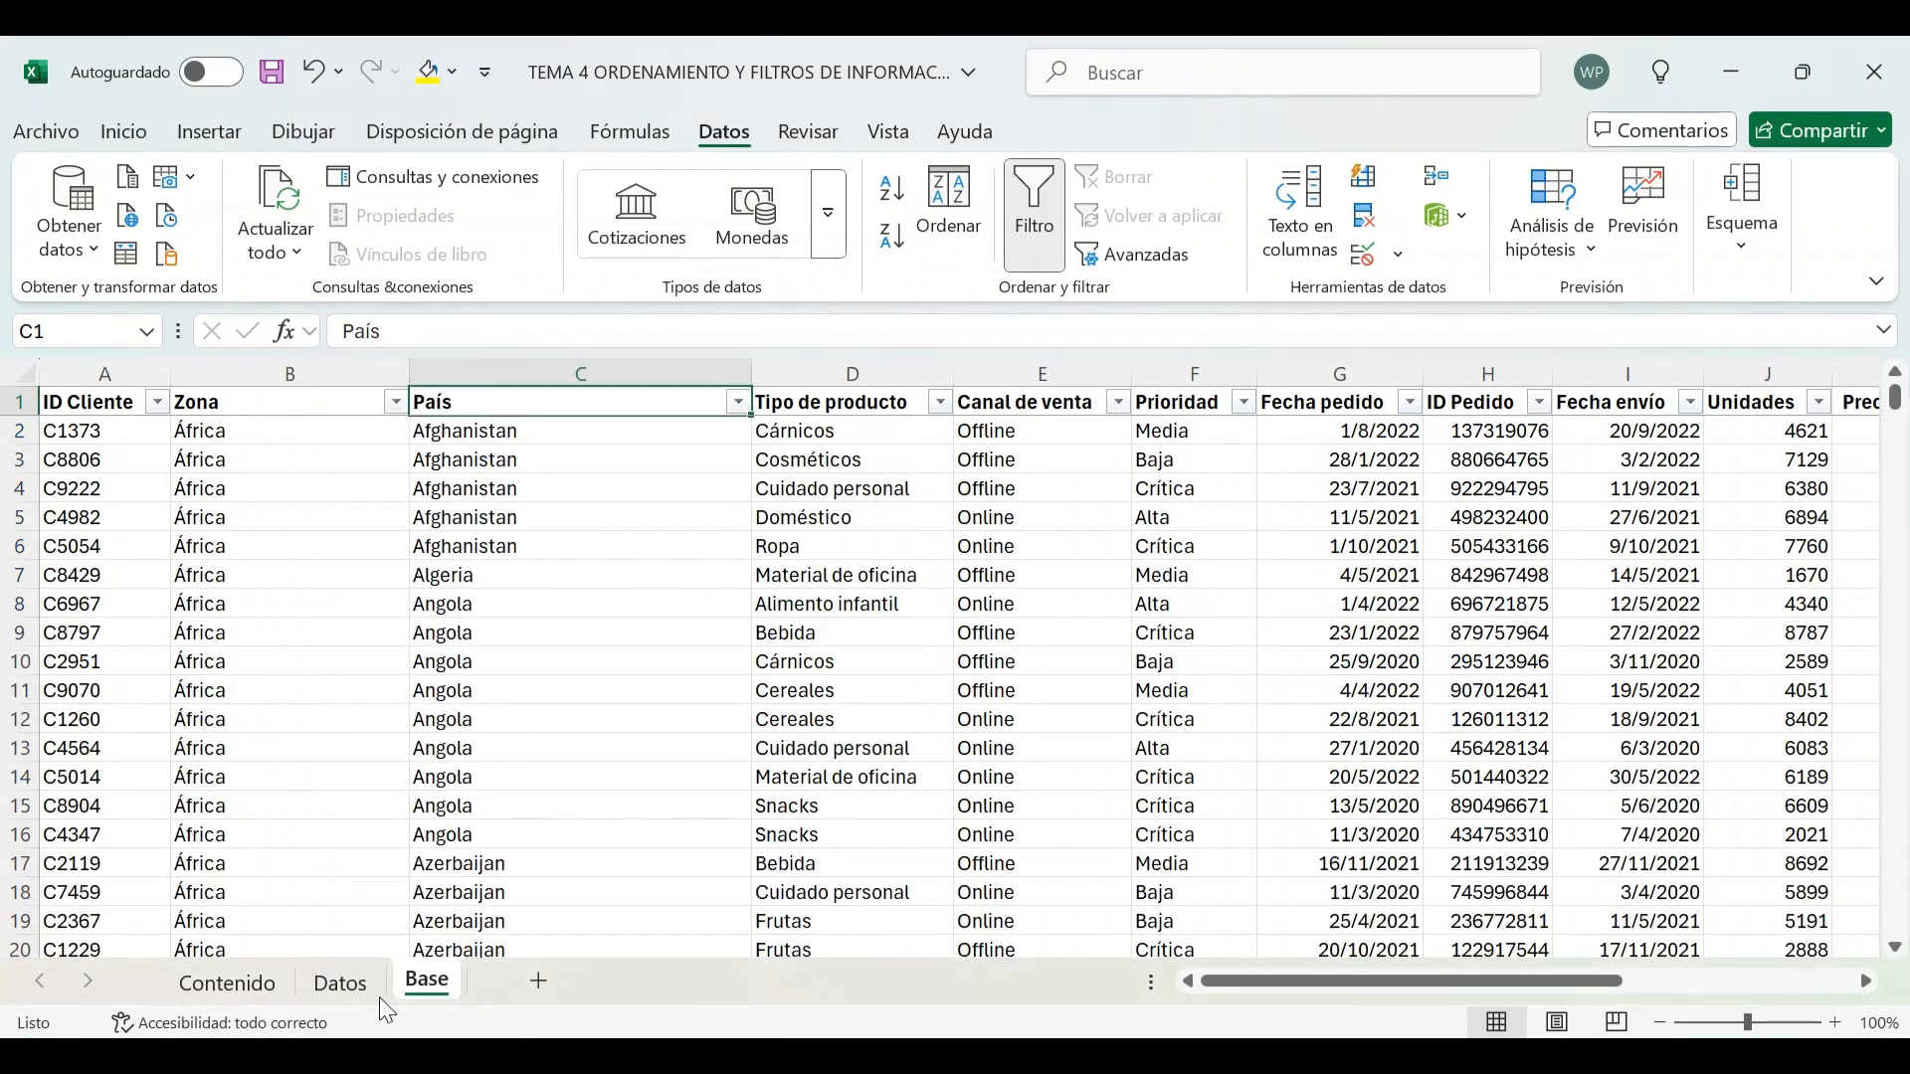
Mark the 'filtrar texto' activity as reviewed on the Contenido sheet by entering 1 beside it
{"action": "left_click", "coordinate": [254, 987]}
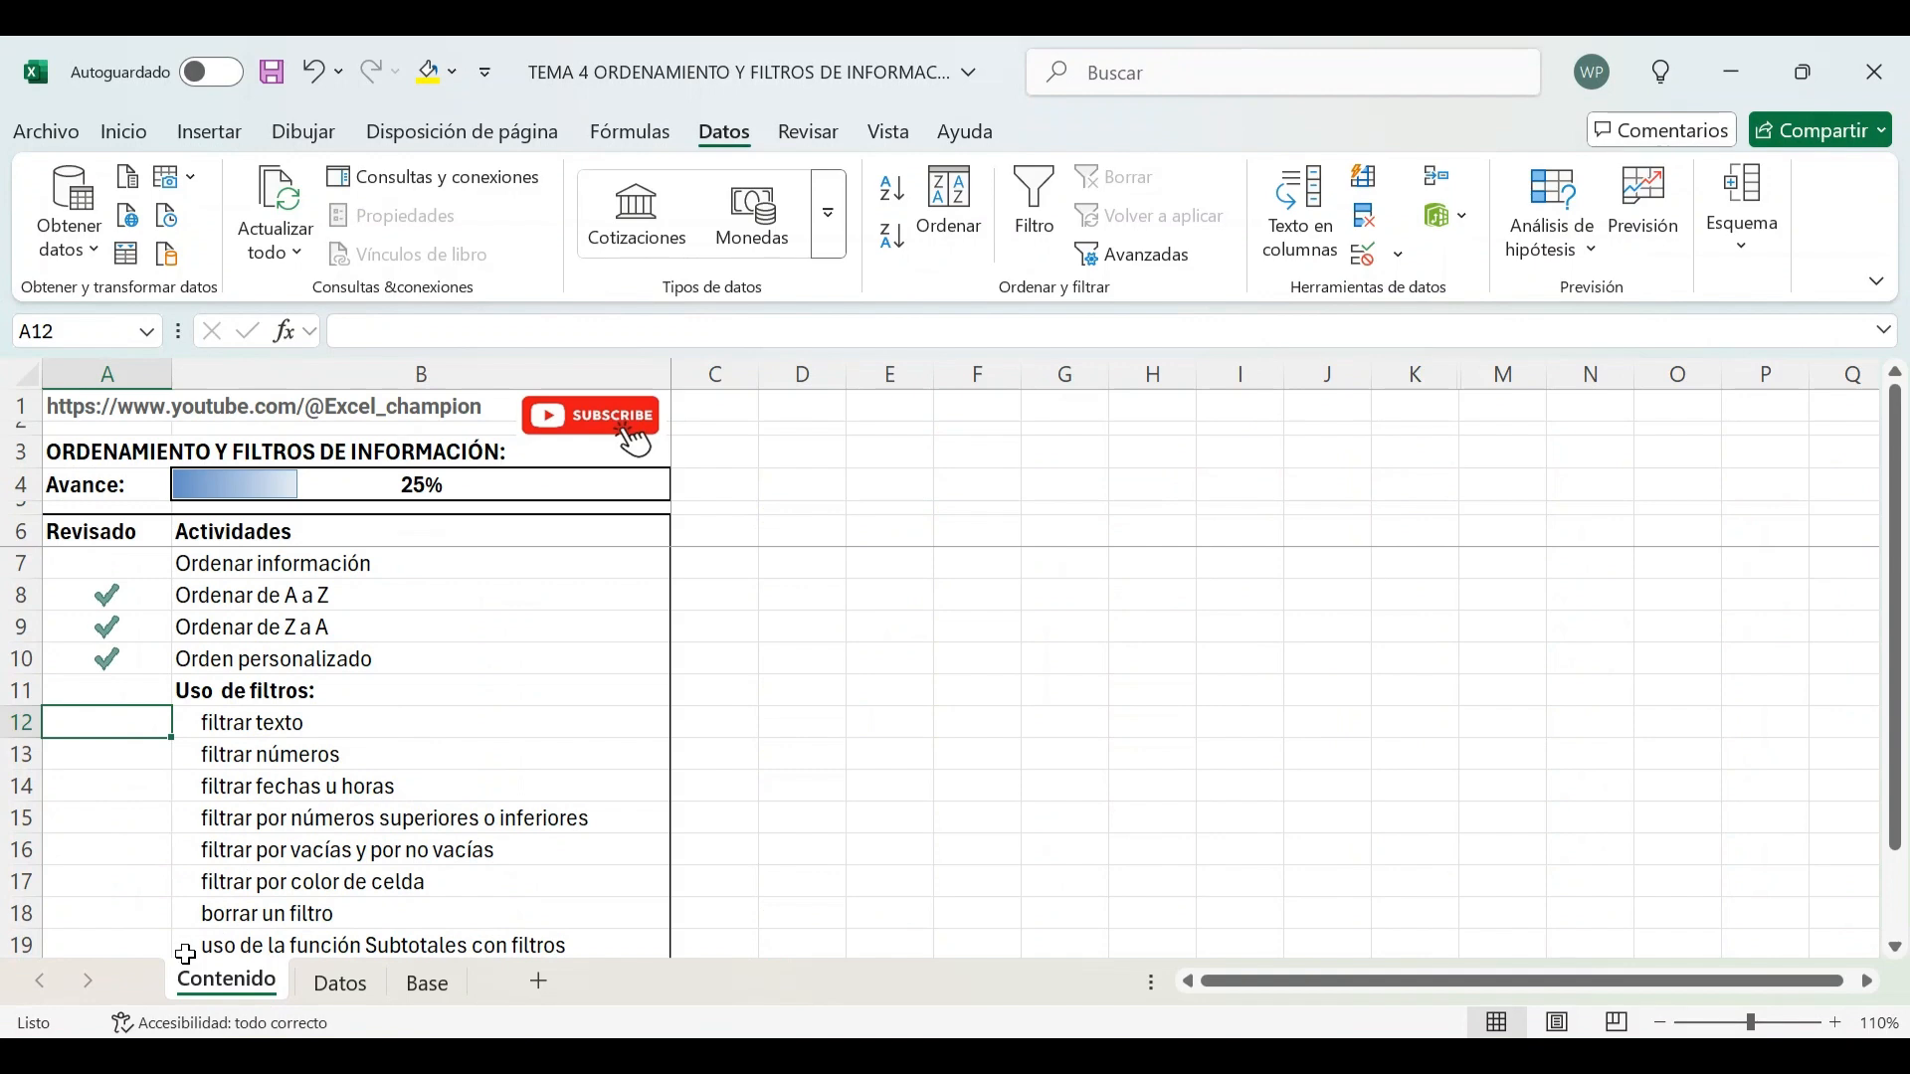
{"action": "type", "text": "1"}
{"action": "key", "text": "Return"}
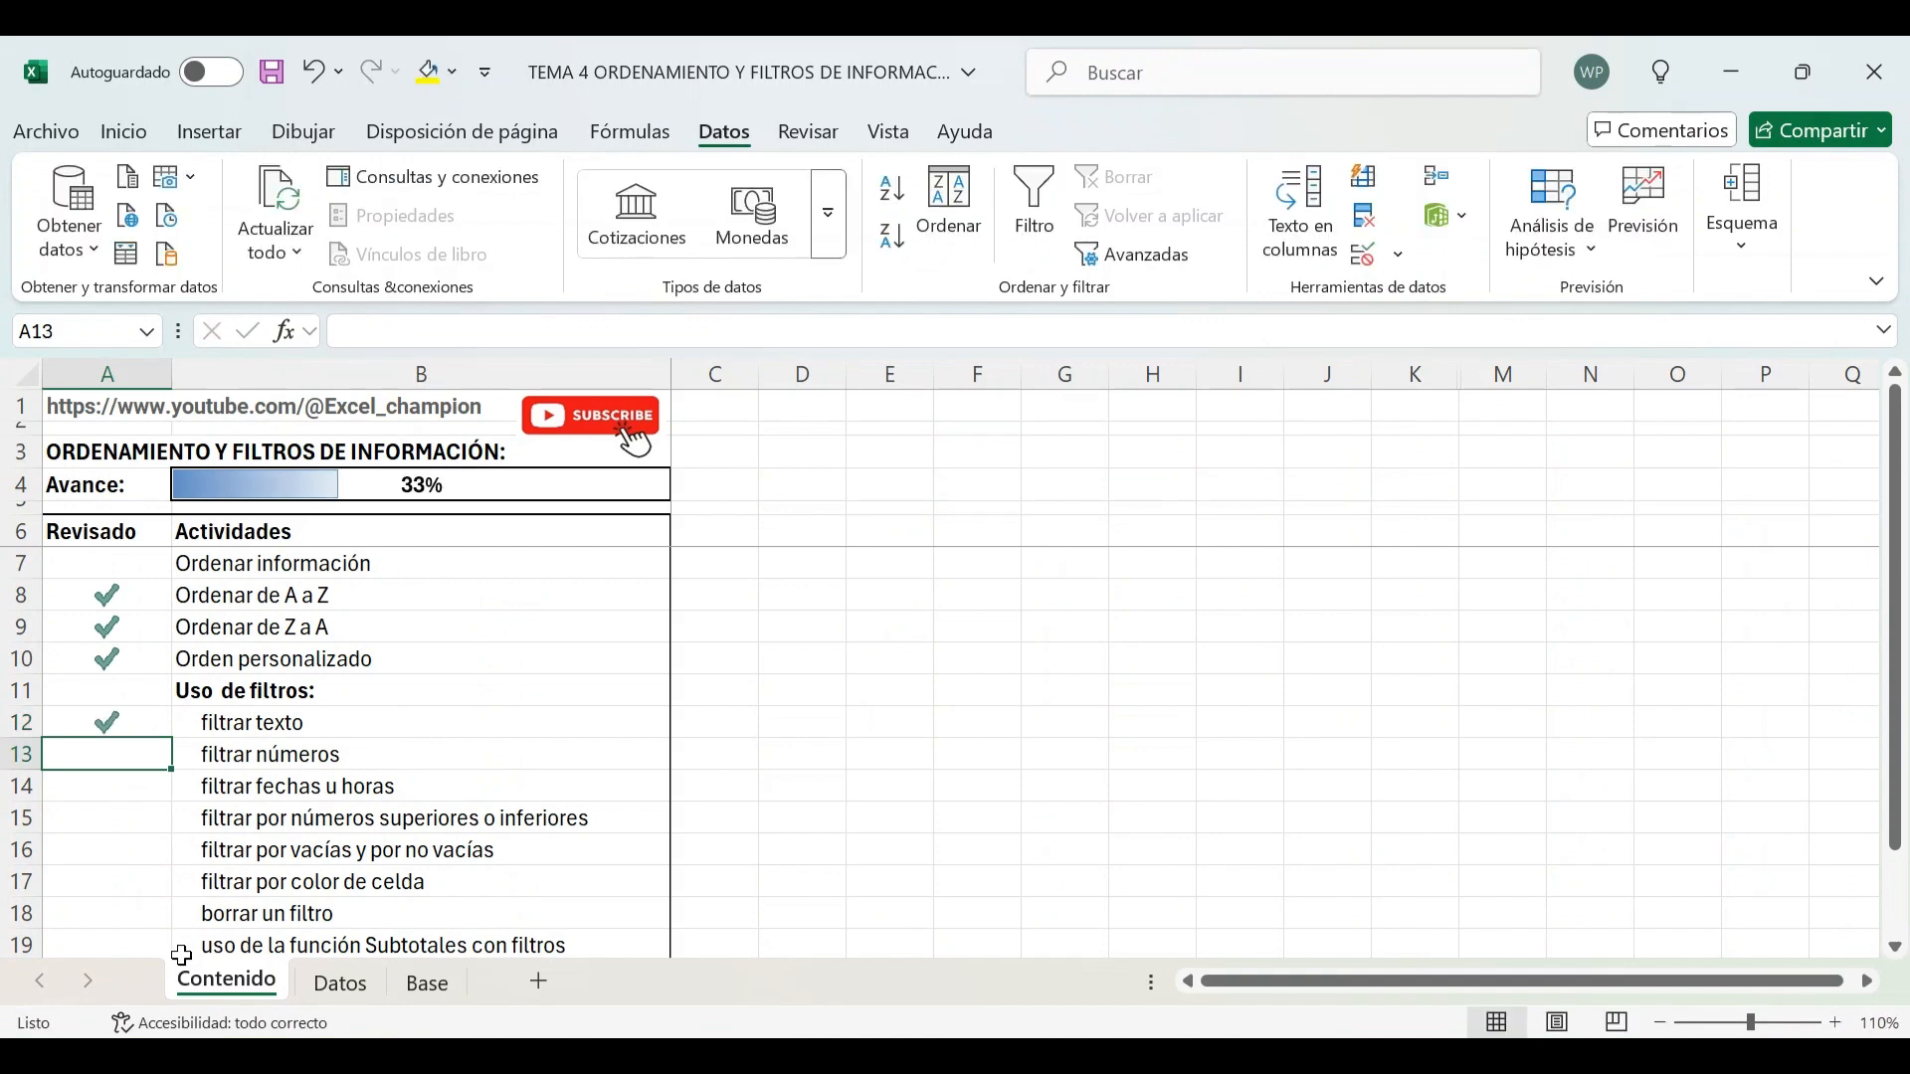
Return to the Base sheet, move to the Unidades column and filter it to show only the value 1
{"action": "left_click", "coordinate": [340, 983]}
{"action": "left_click", "coordinate": [430, 983]}
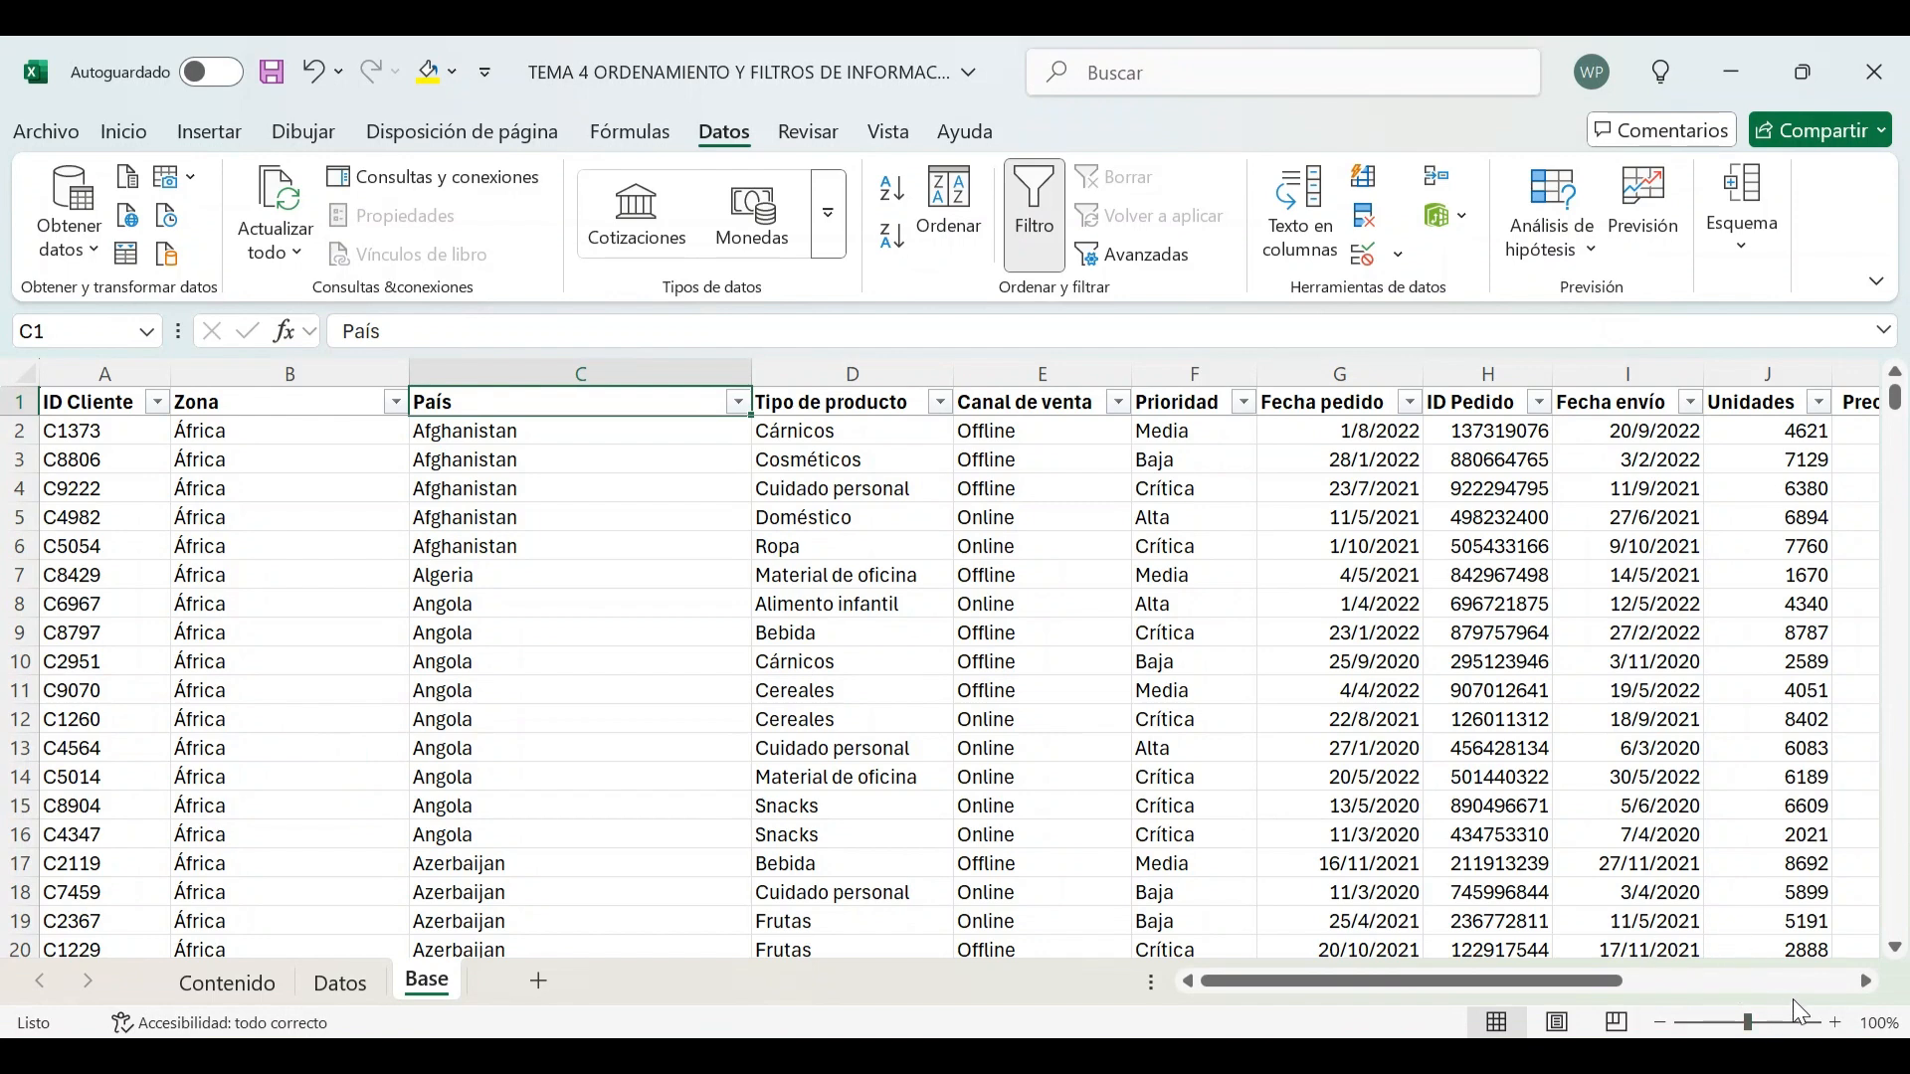
{"action": "left_click", "coordinate": [1867, 982]}
{"action": "left_click", "coordinate": [1867, 985]}
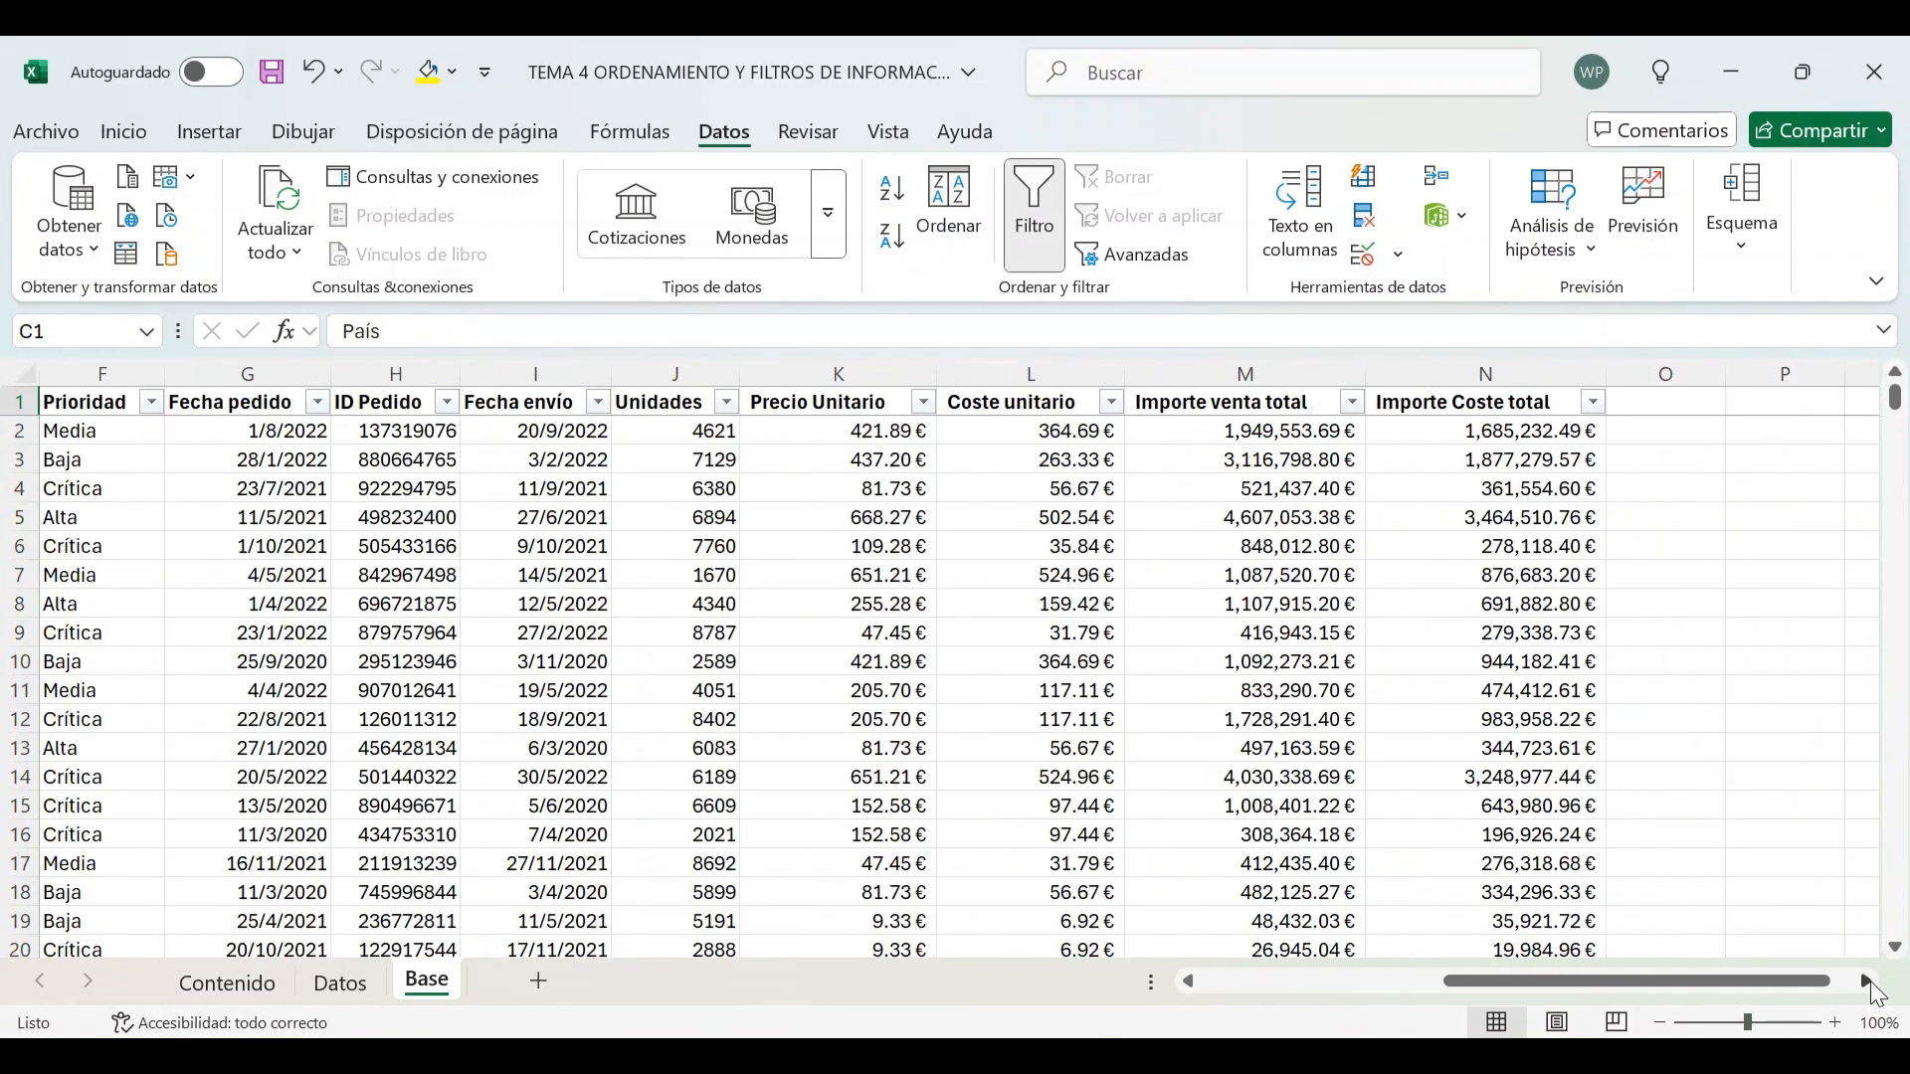
{"action": "left_click", "coordinate": [725, 432]}
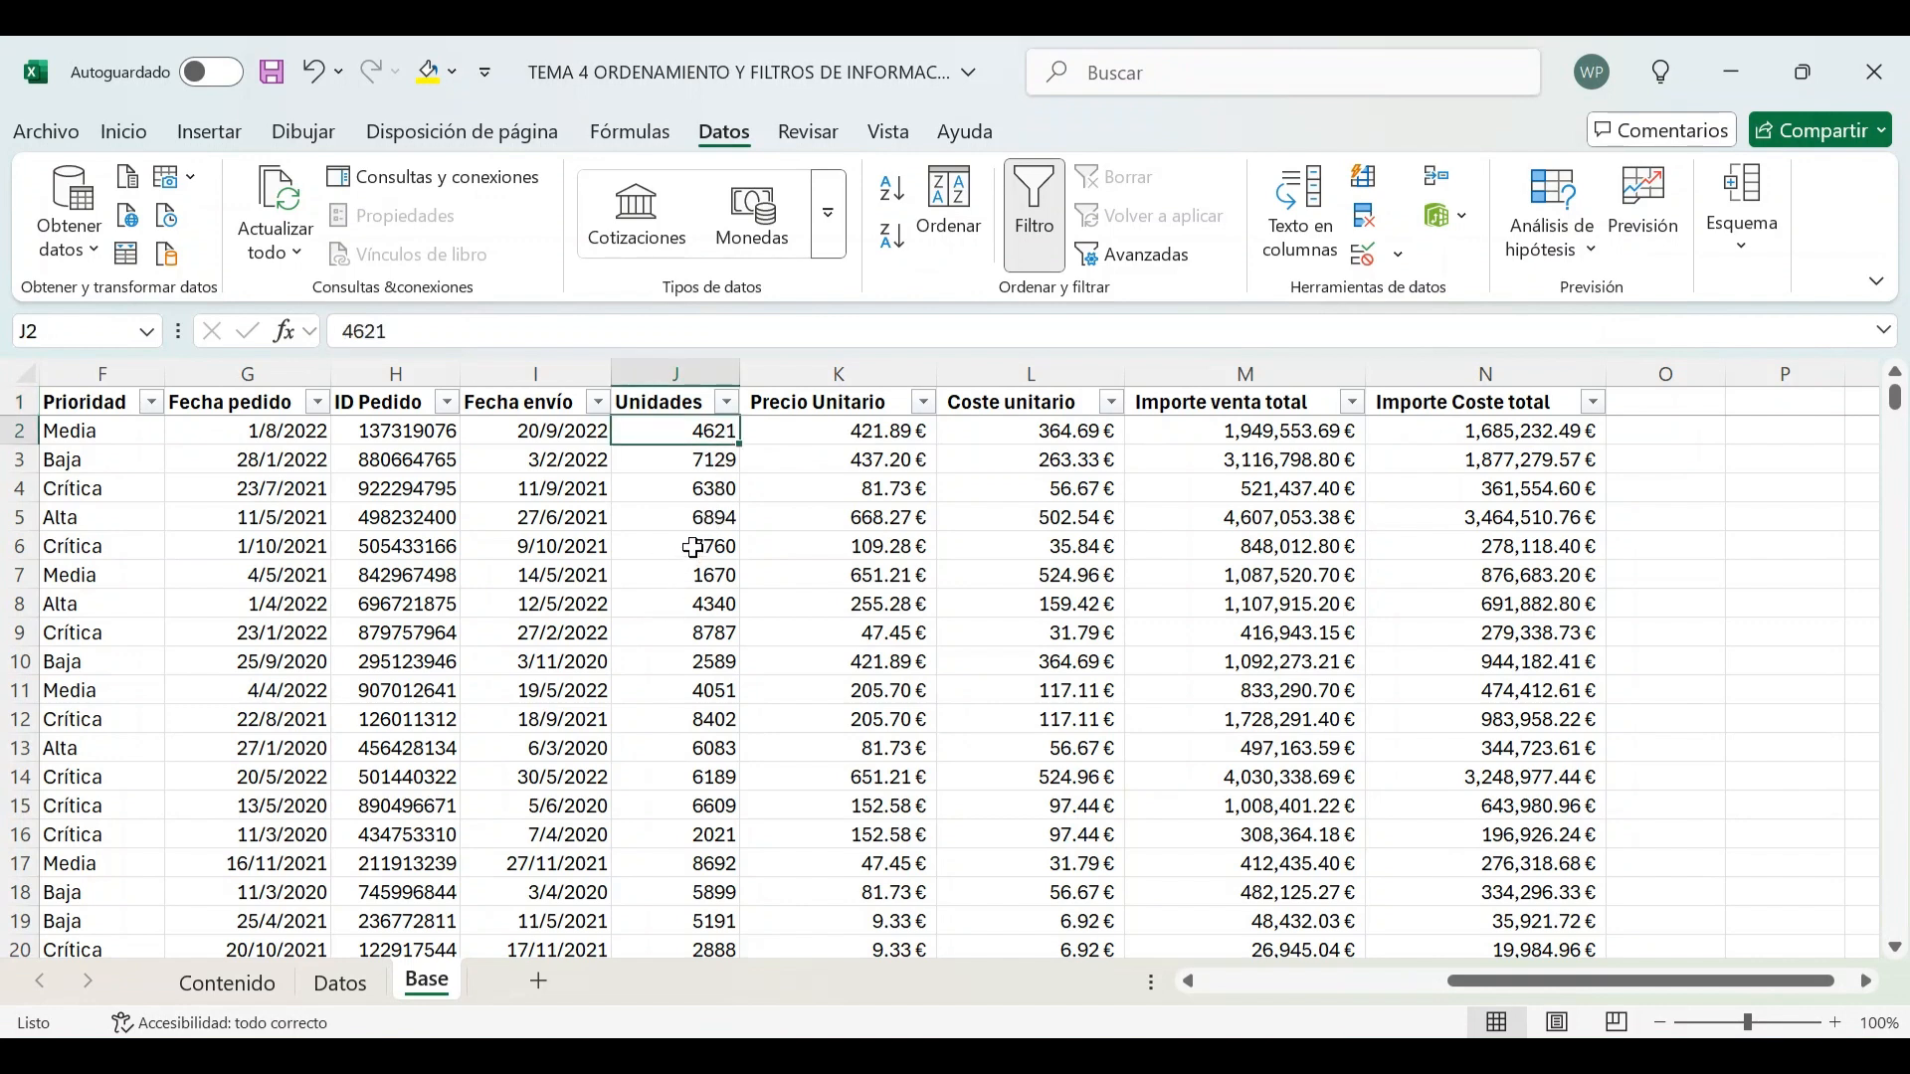
{"action": "left_click", "coordinate": [730, 403]}
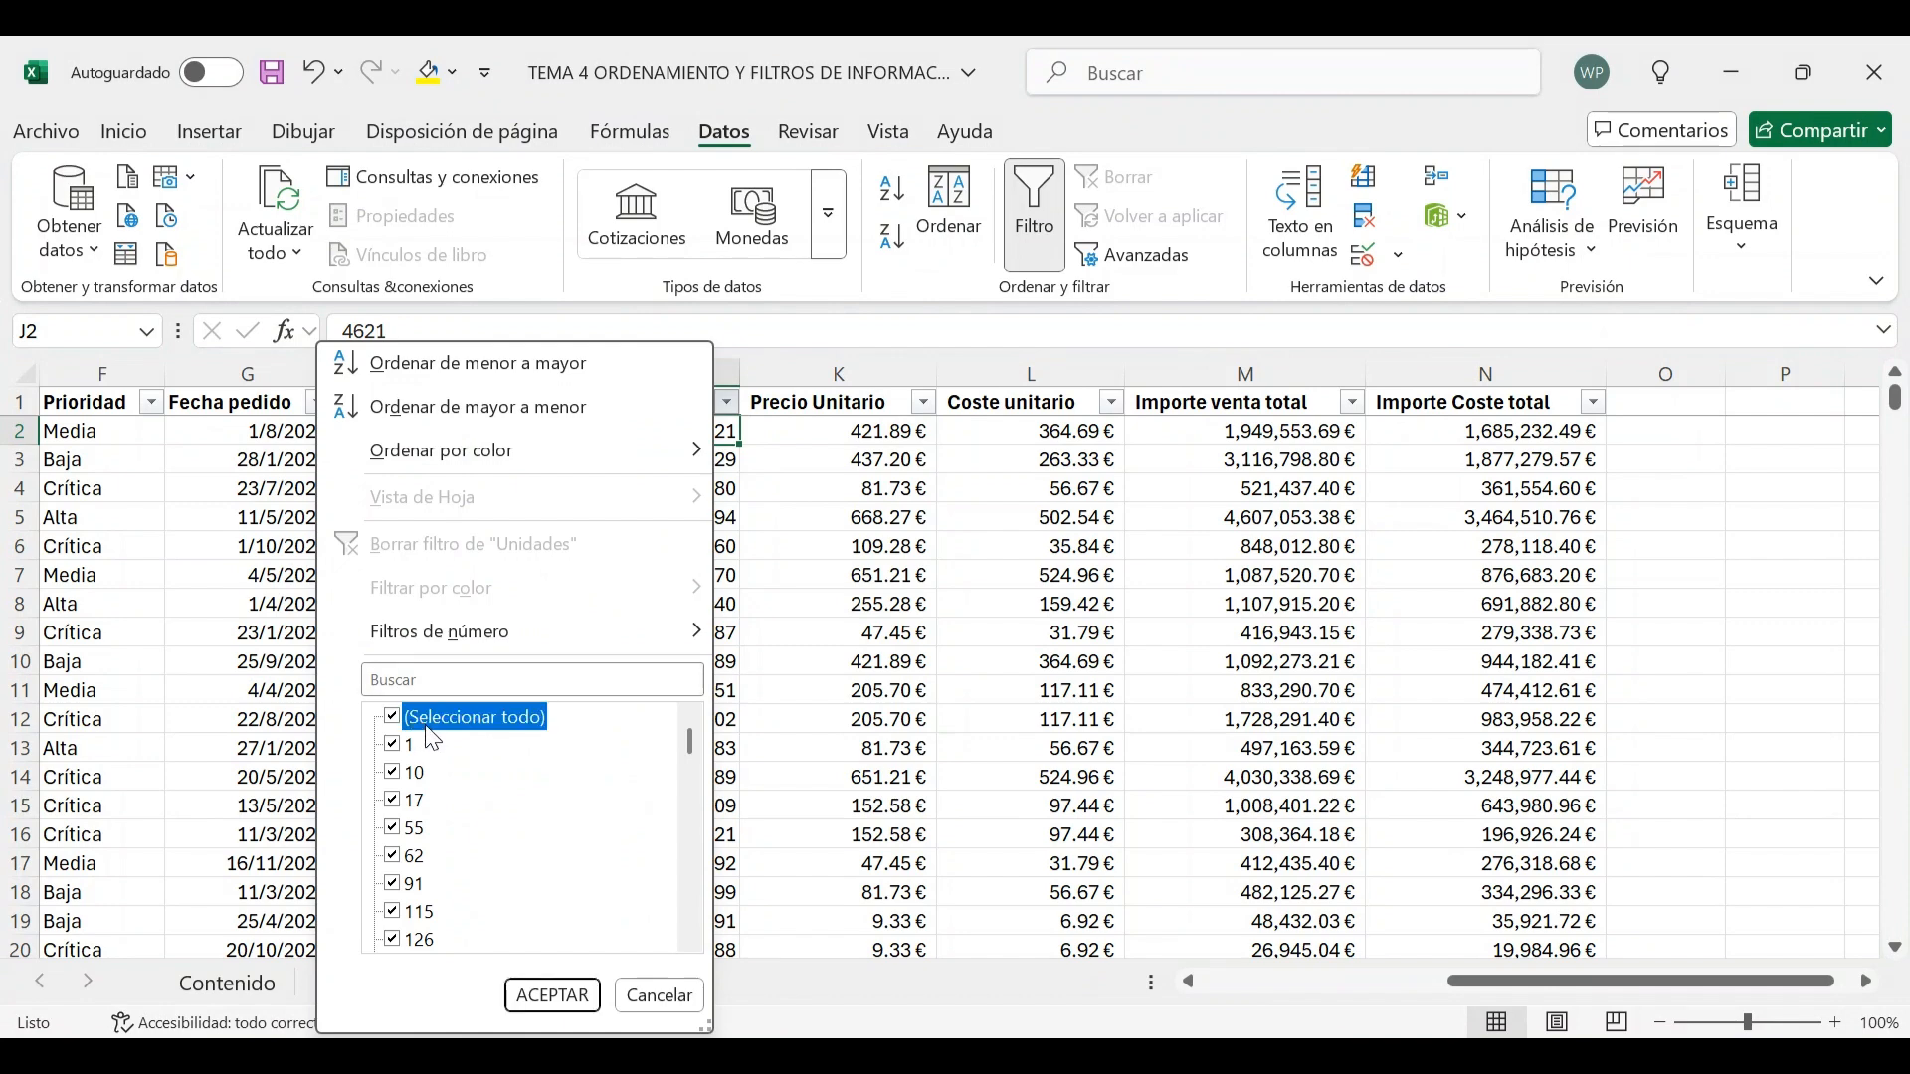
{"action": "left_click", "coordinate": [392, 717]}
{"action": "left_click", "coordinate": [390, 717]}
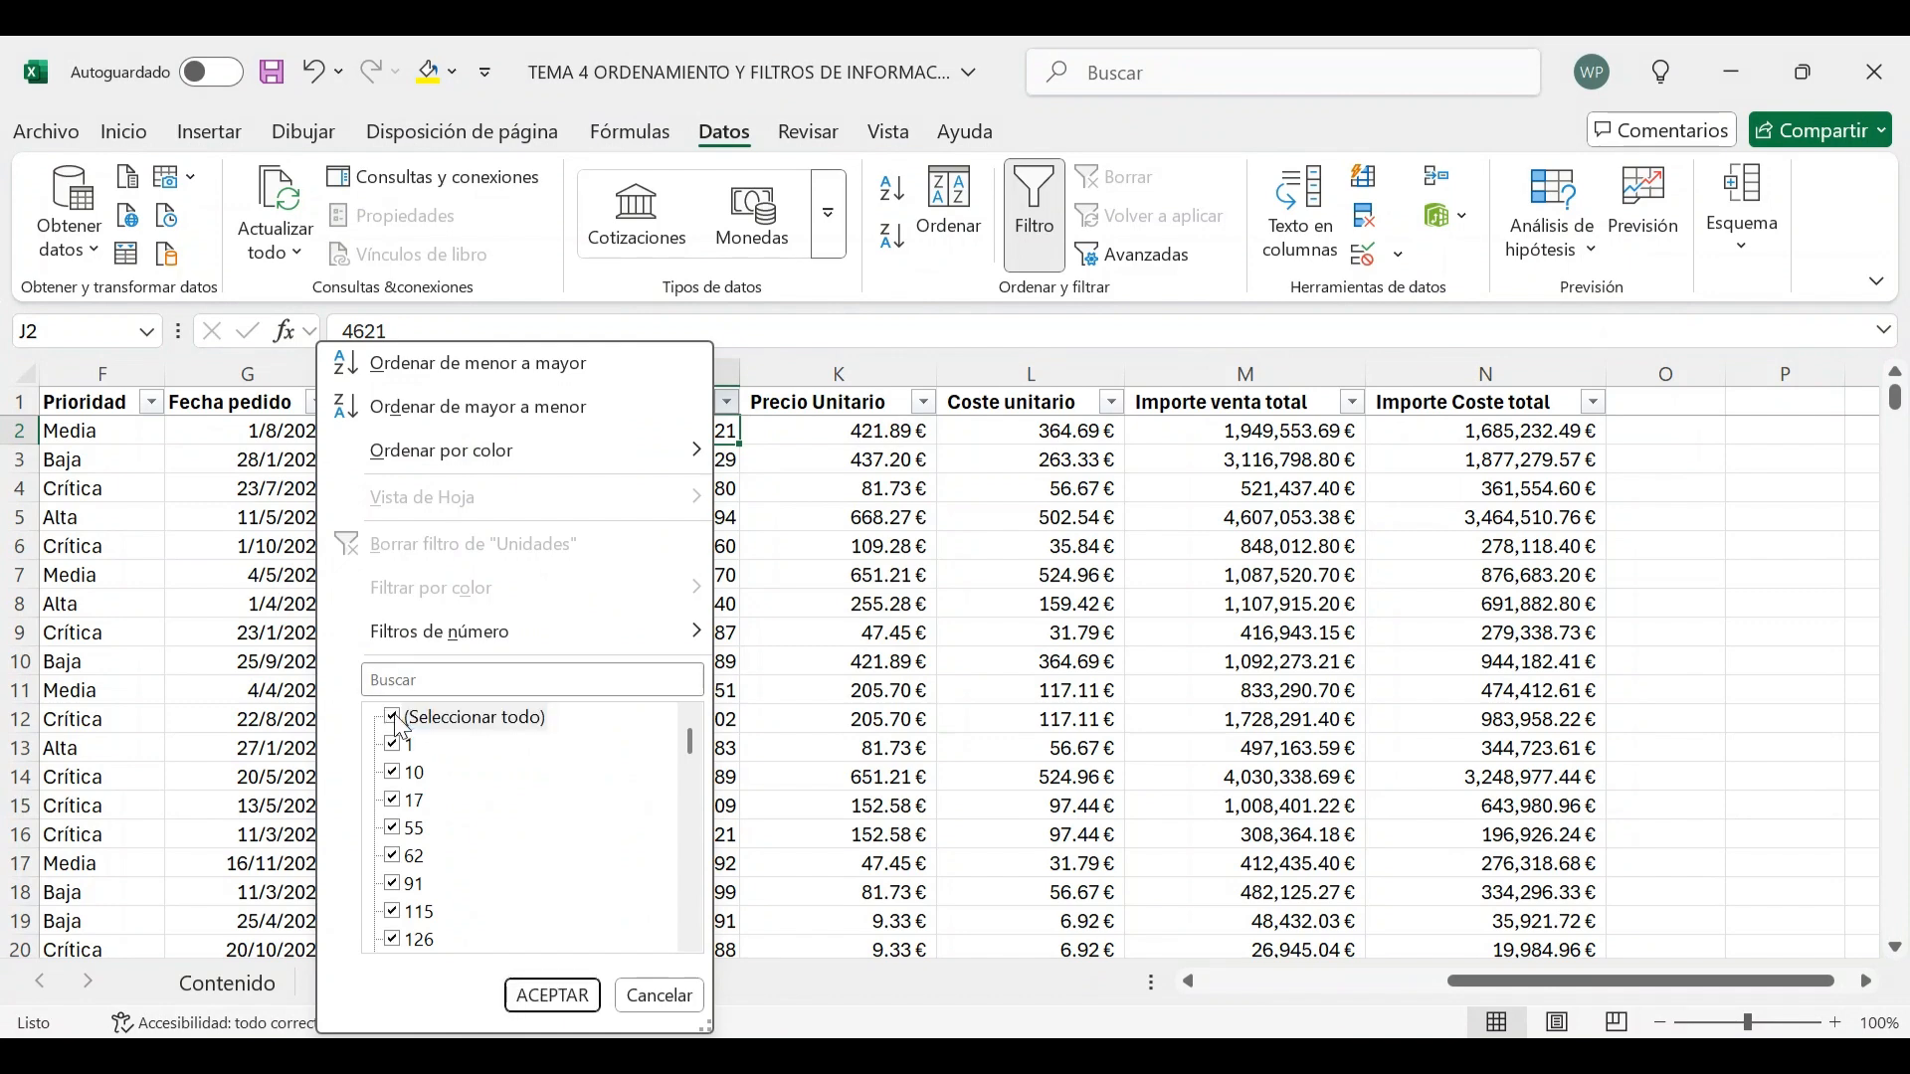
{"action": "left_click", "coordinate": [391, 718]}
{"action": "left_click", "coordinate": [394, 745]}
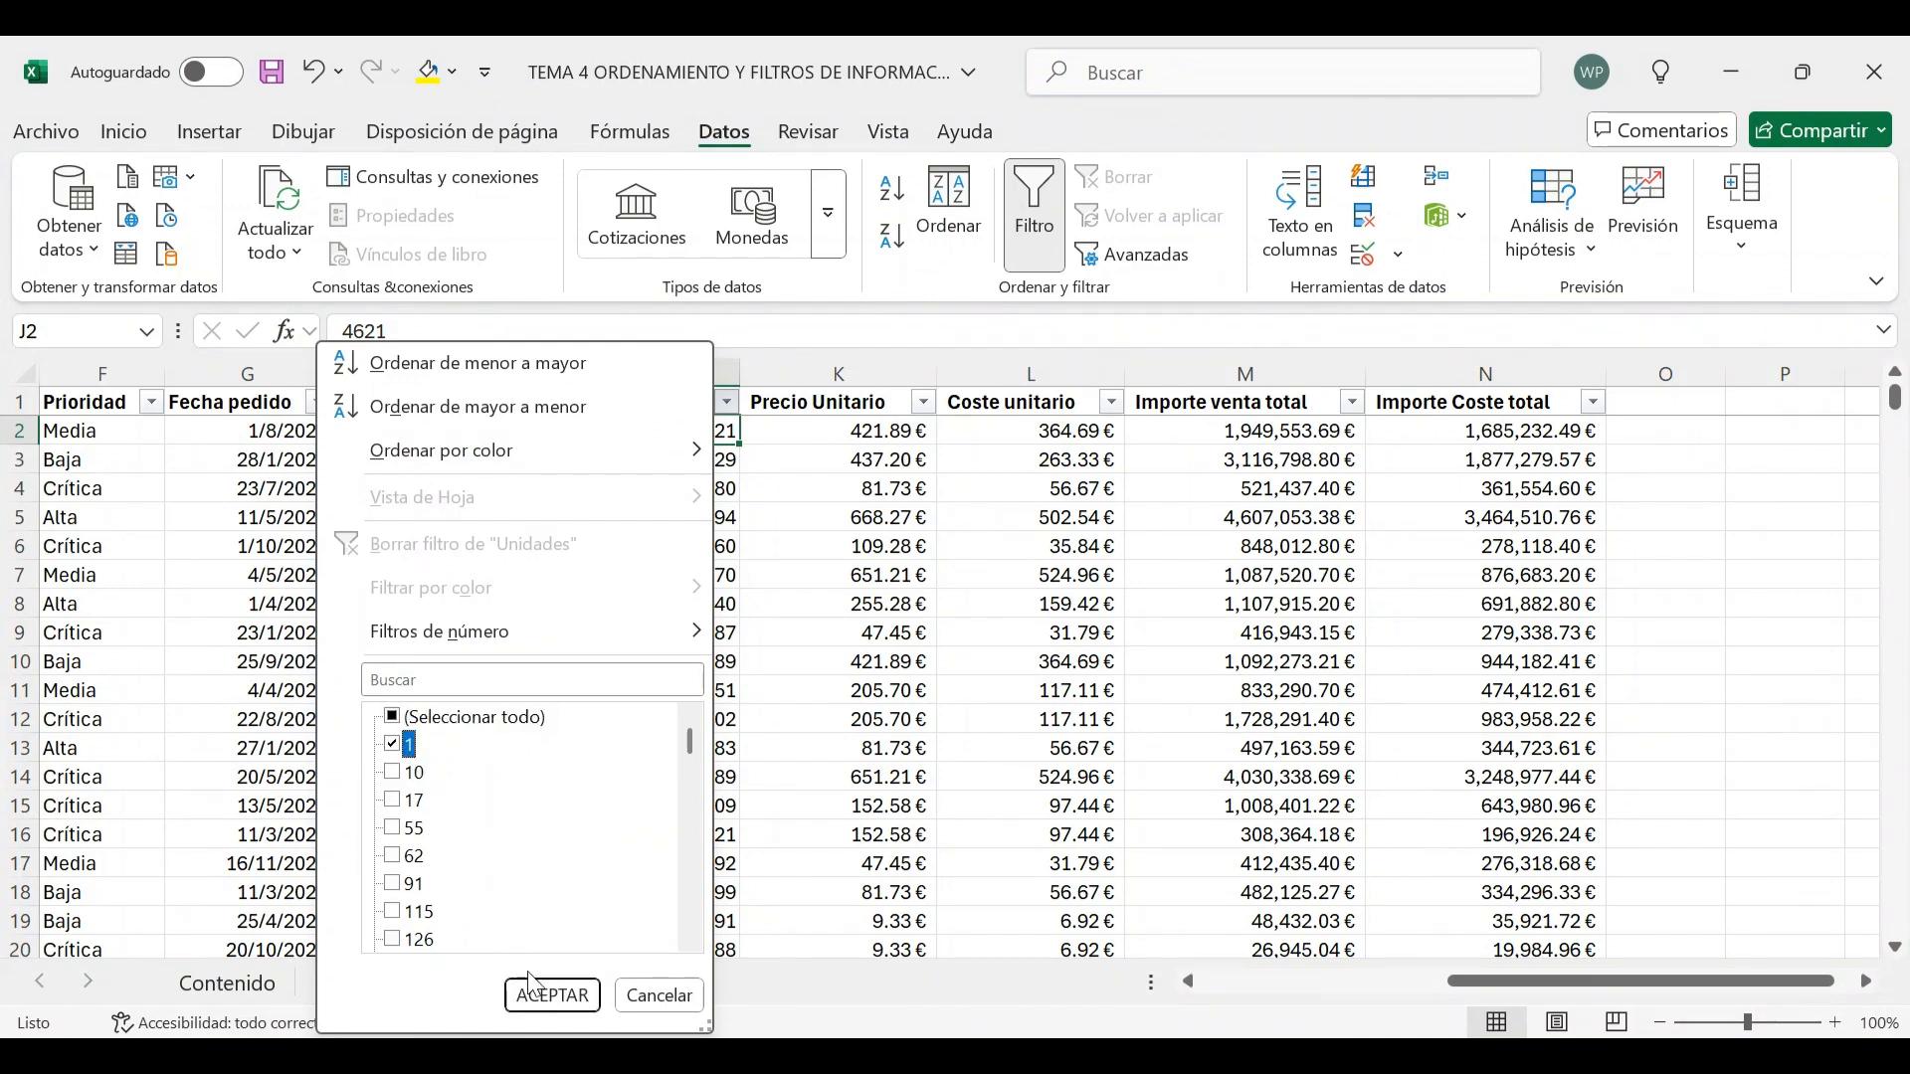
{"action": "left_click", "coordinate": [551, 996]}
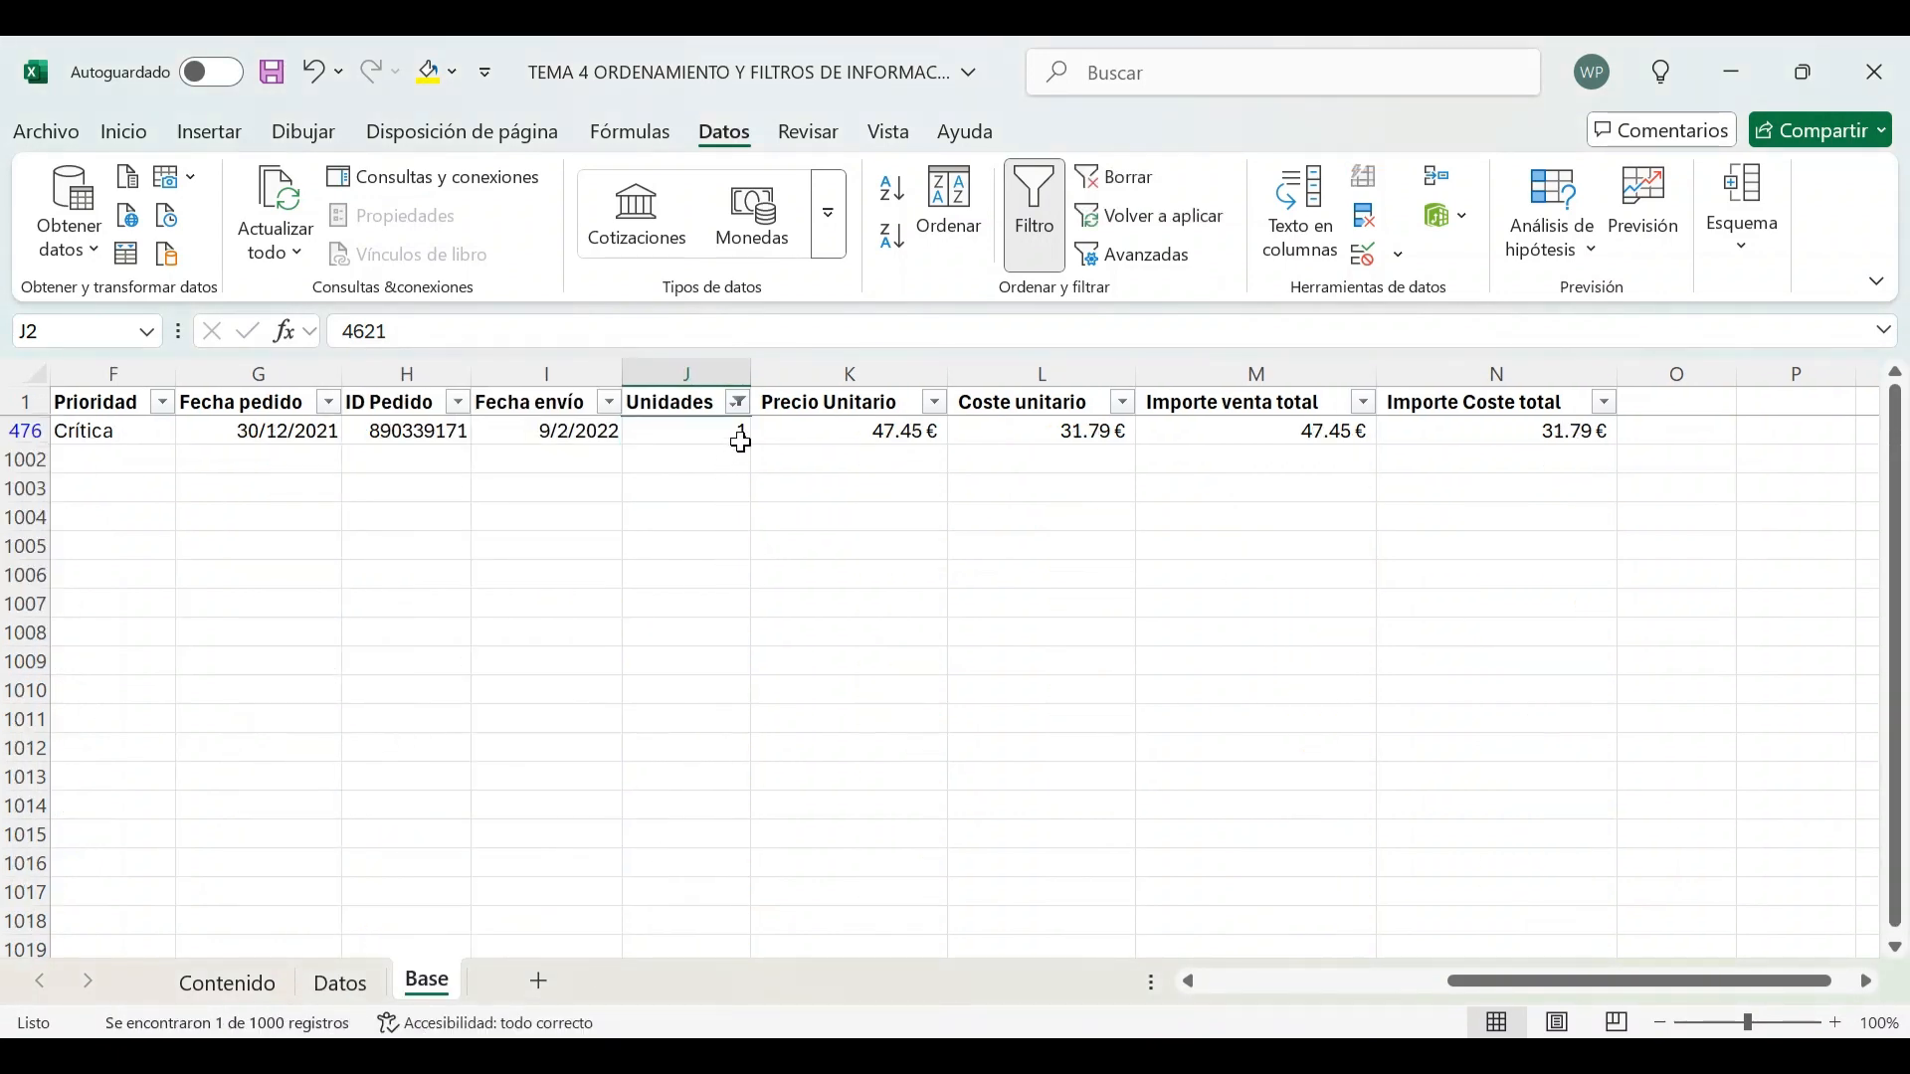
Change the Unidades filter to show only the value 10
{"action": "left_click", "coordinate": [708, 433]}
{"action": "left_click", "coordinate": [741, 404]}
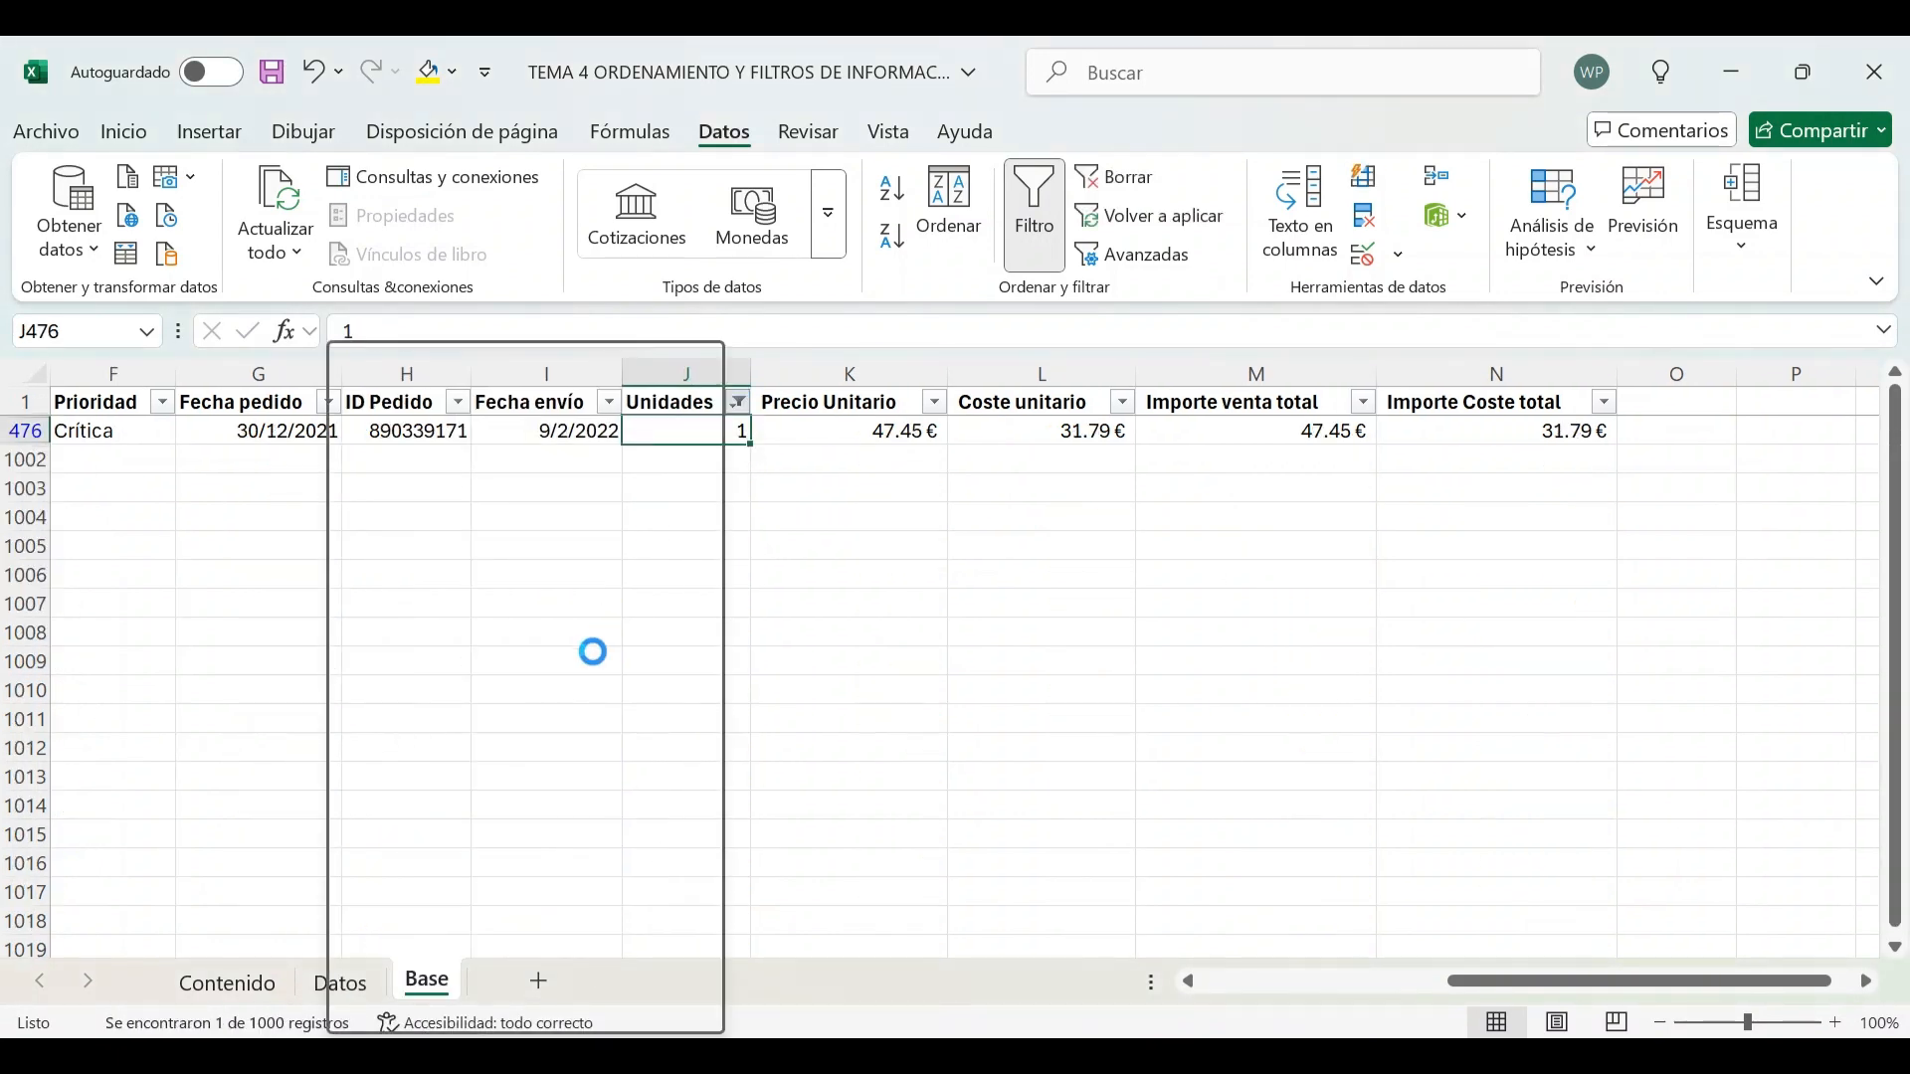
{"action": "left_click", "coordinate": [415, 745]}
{"action": "left_click", "coordinate": [410, 773]}
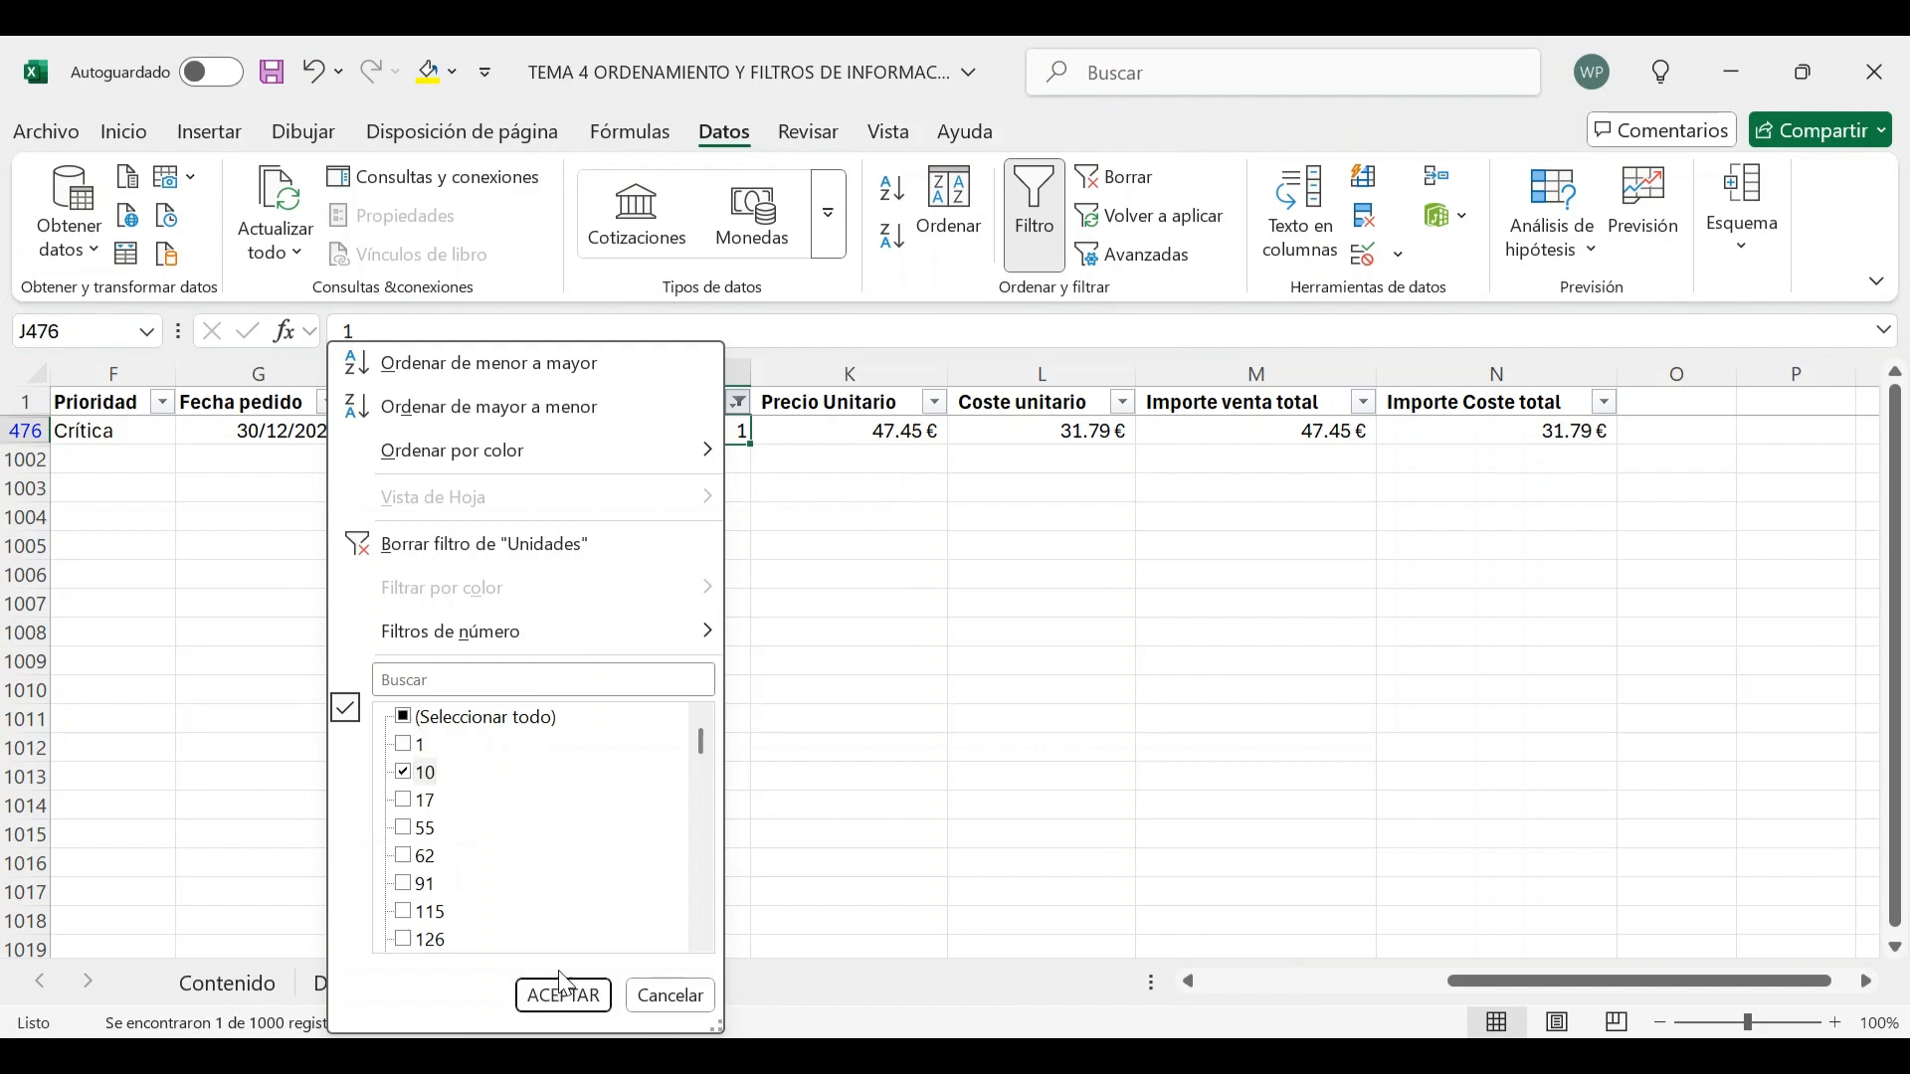
{"action": "left_click", "coordinate": [563, 996]}
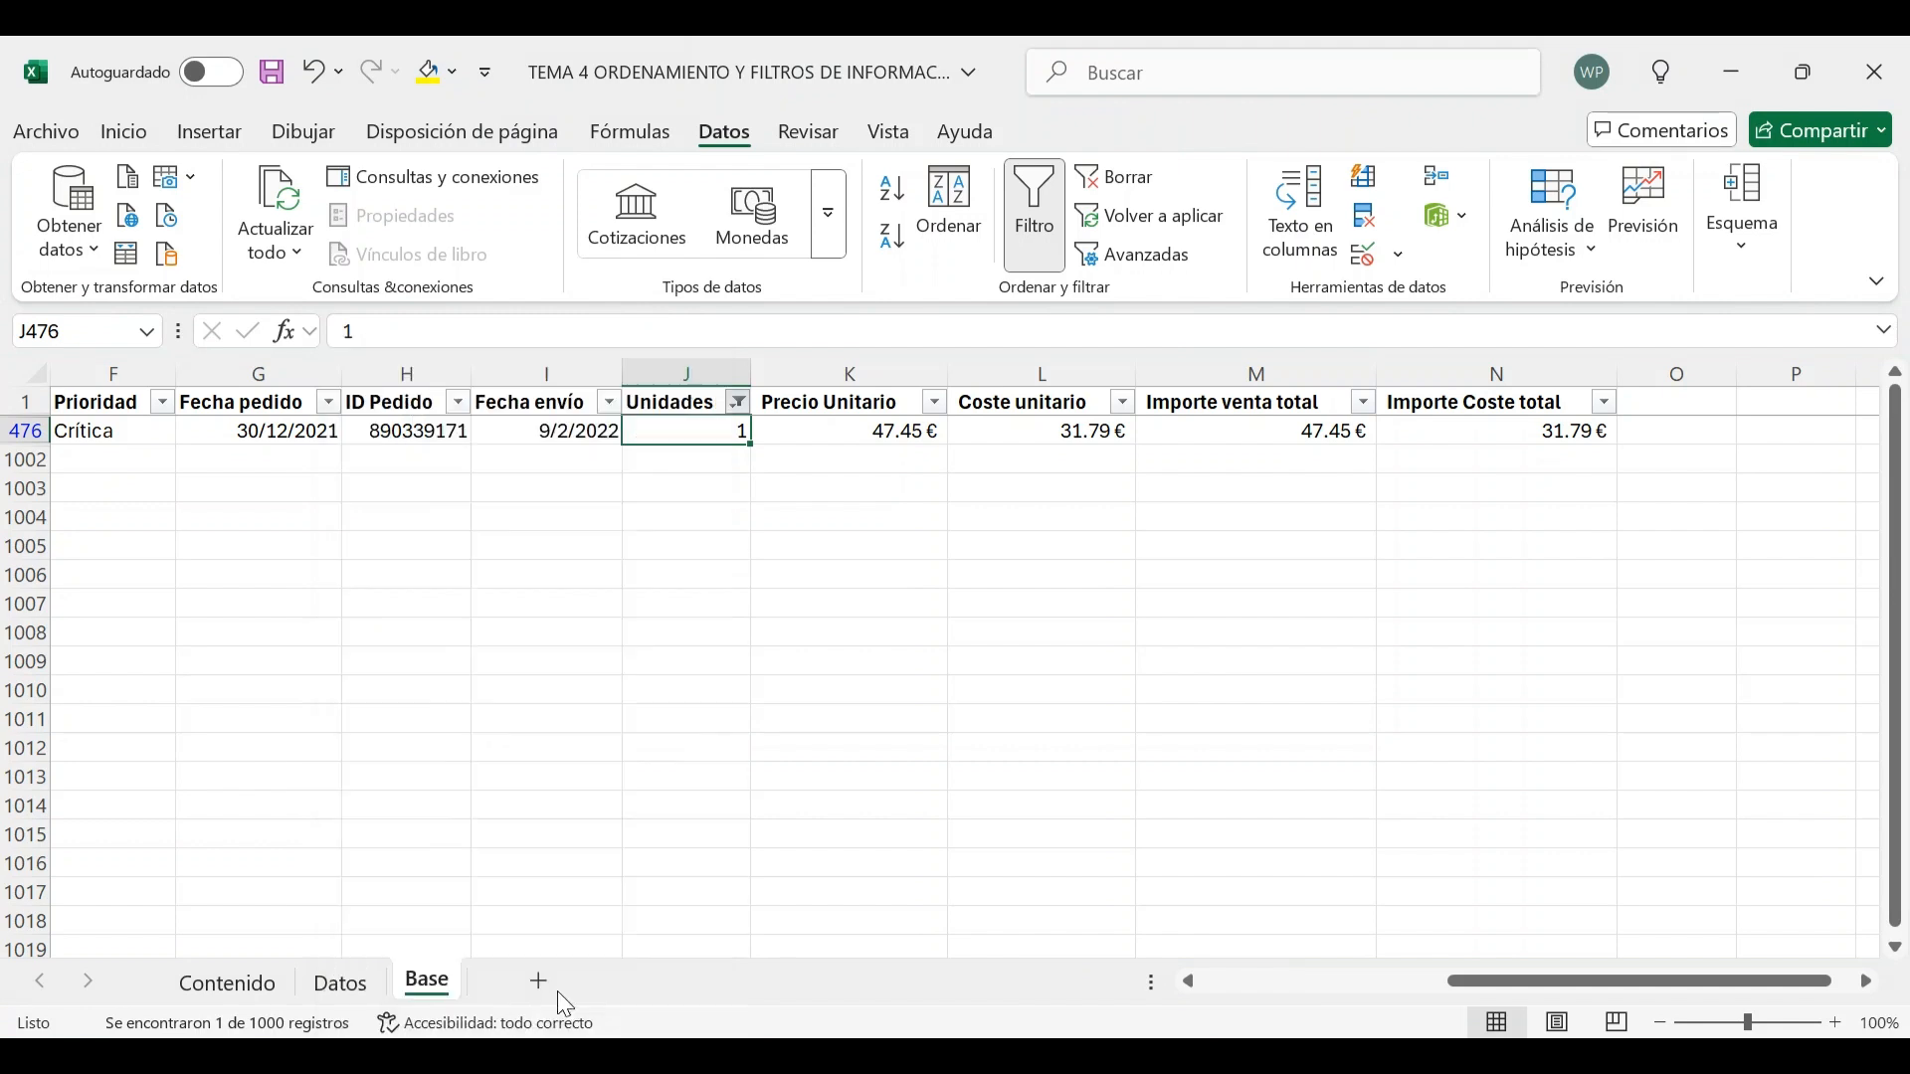
Change the Unidades filter to show only the value 91
{"action": "left_click", "coordinate": [737, 403]}
{"action": "left_click", "coordinate": [405, 773]}
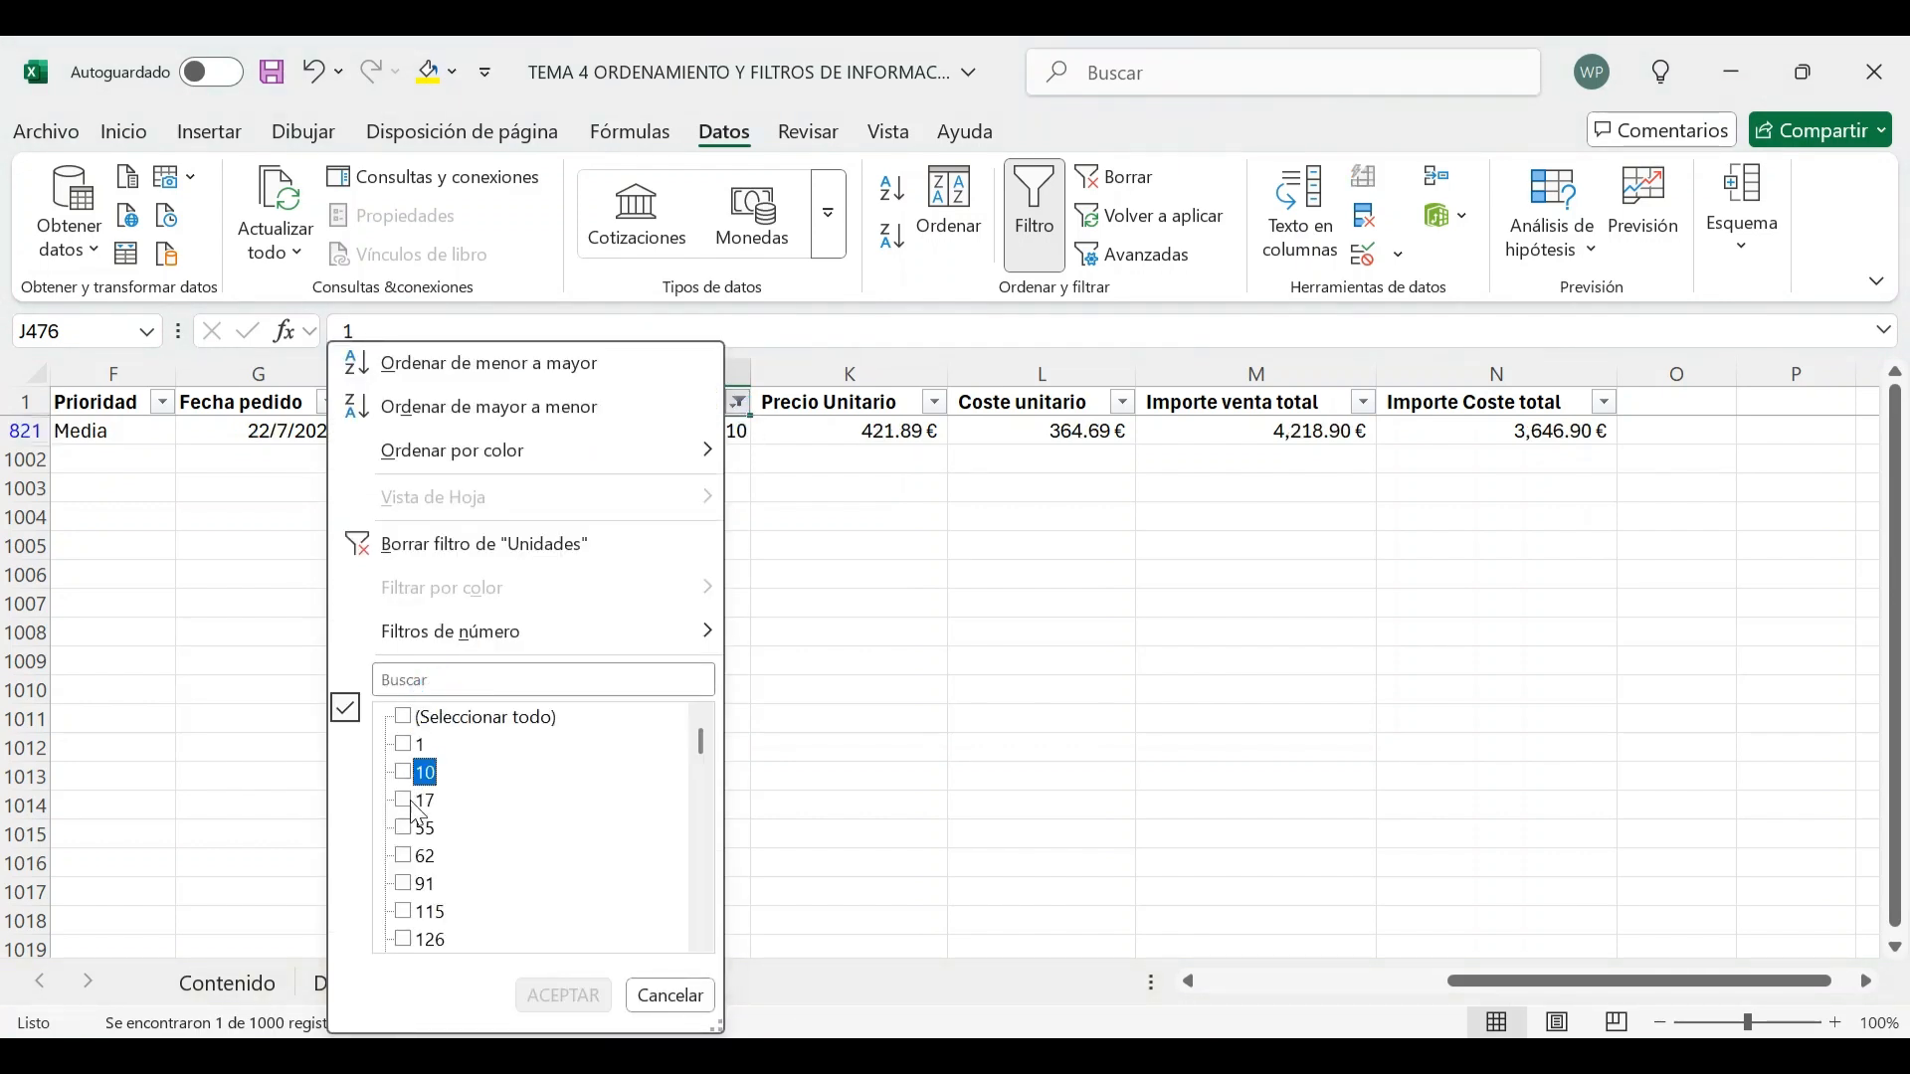
{"action": "left_click", "coordinate": [404, 883]}
{"action": "left_click", "coordinate": [564, 996]}
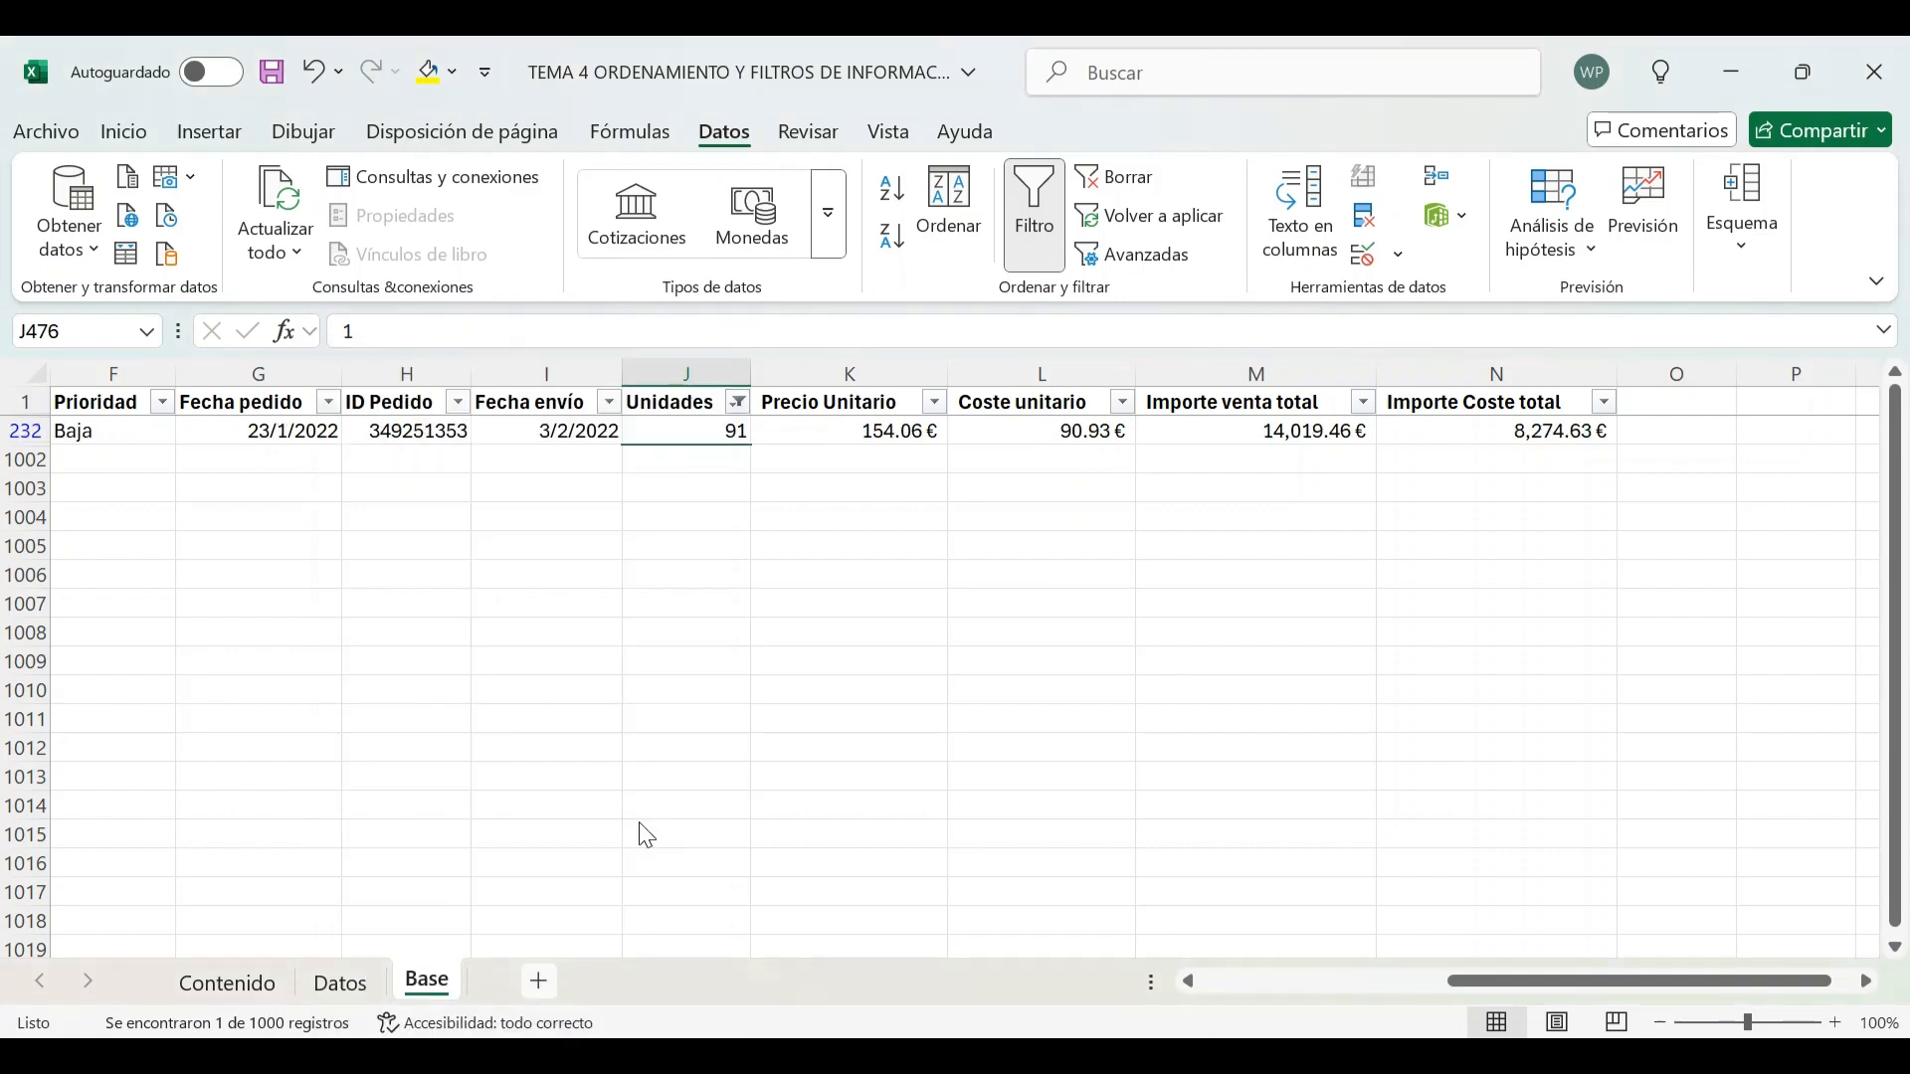
Search the Unidades filter values for 501 and scroll through the matching entries
{"action": "left_click", "coordinate": [737, 403]}
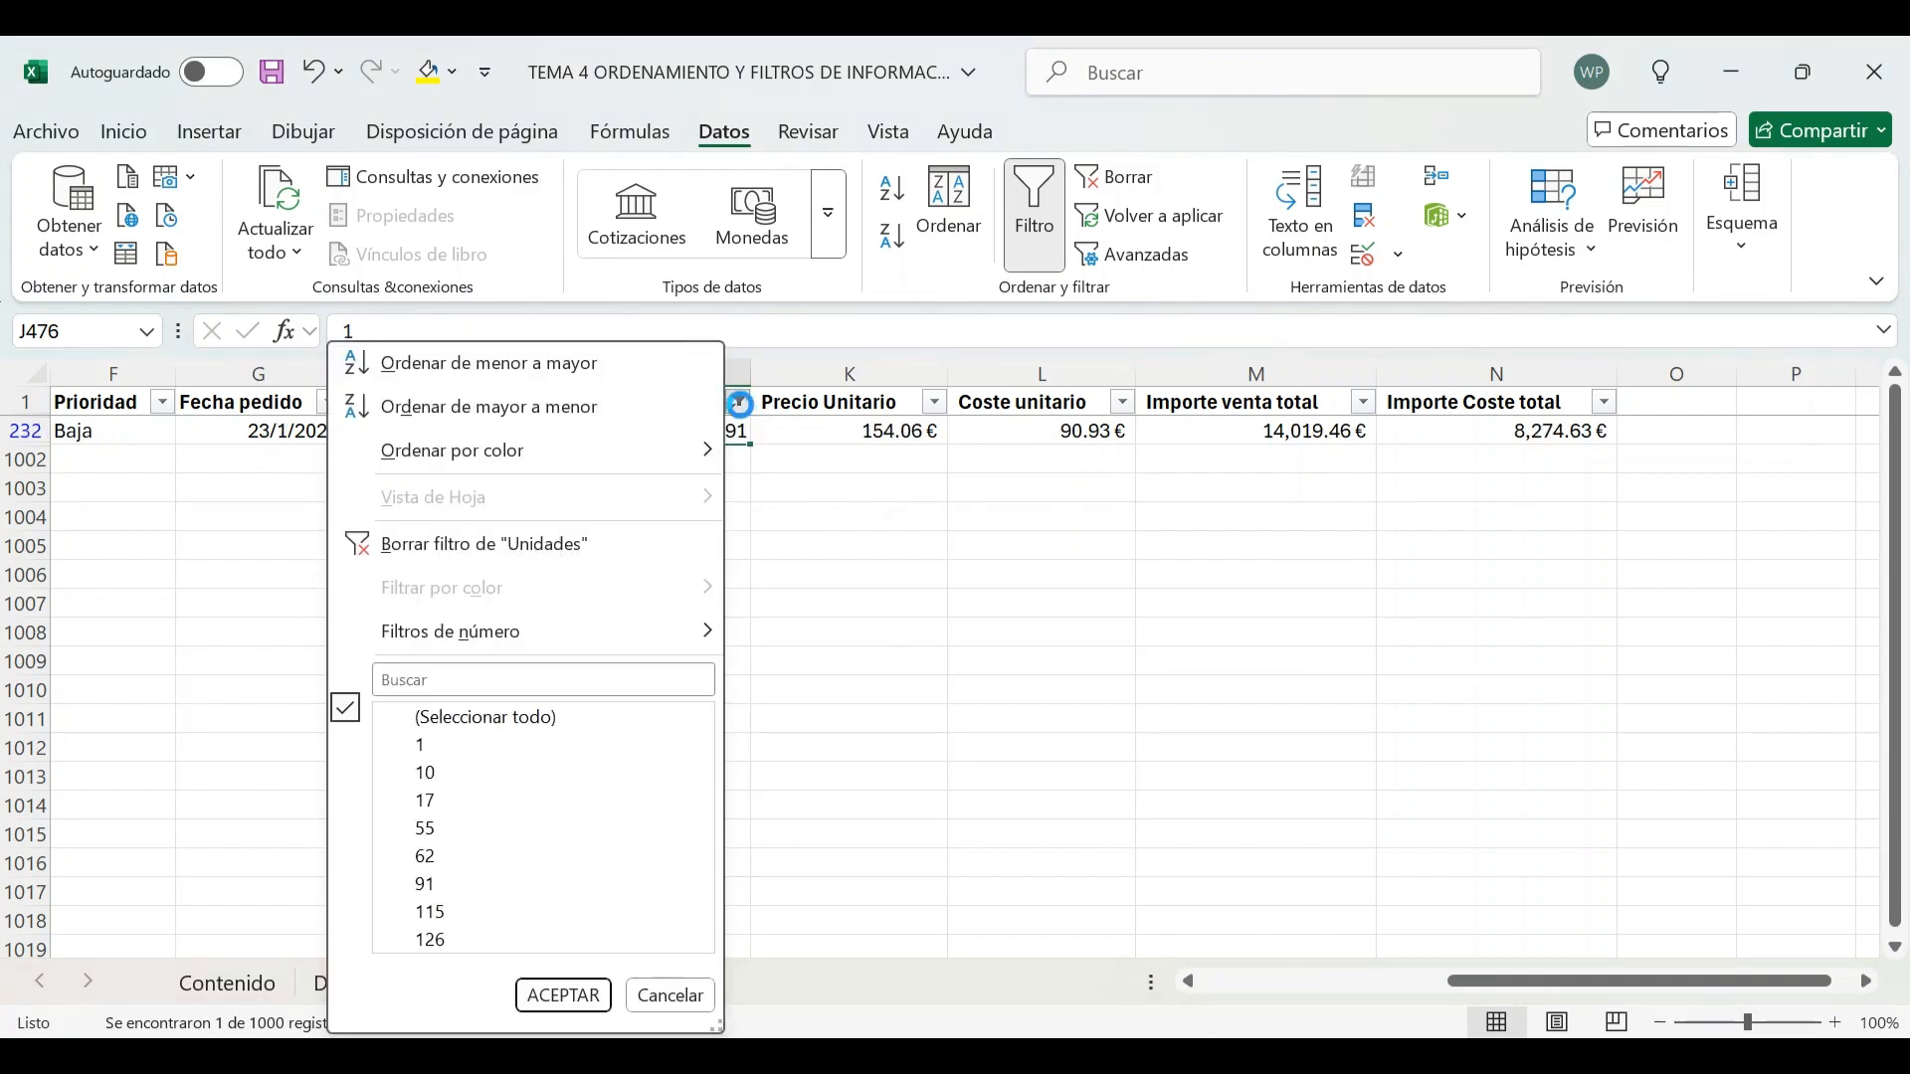
{"action": "left_click", "coordinate": [589, 680]}
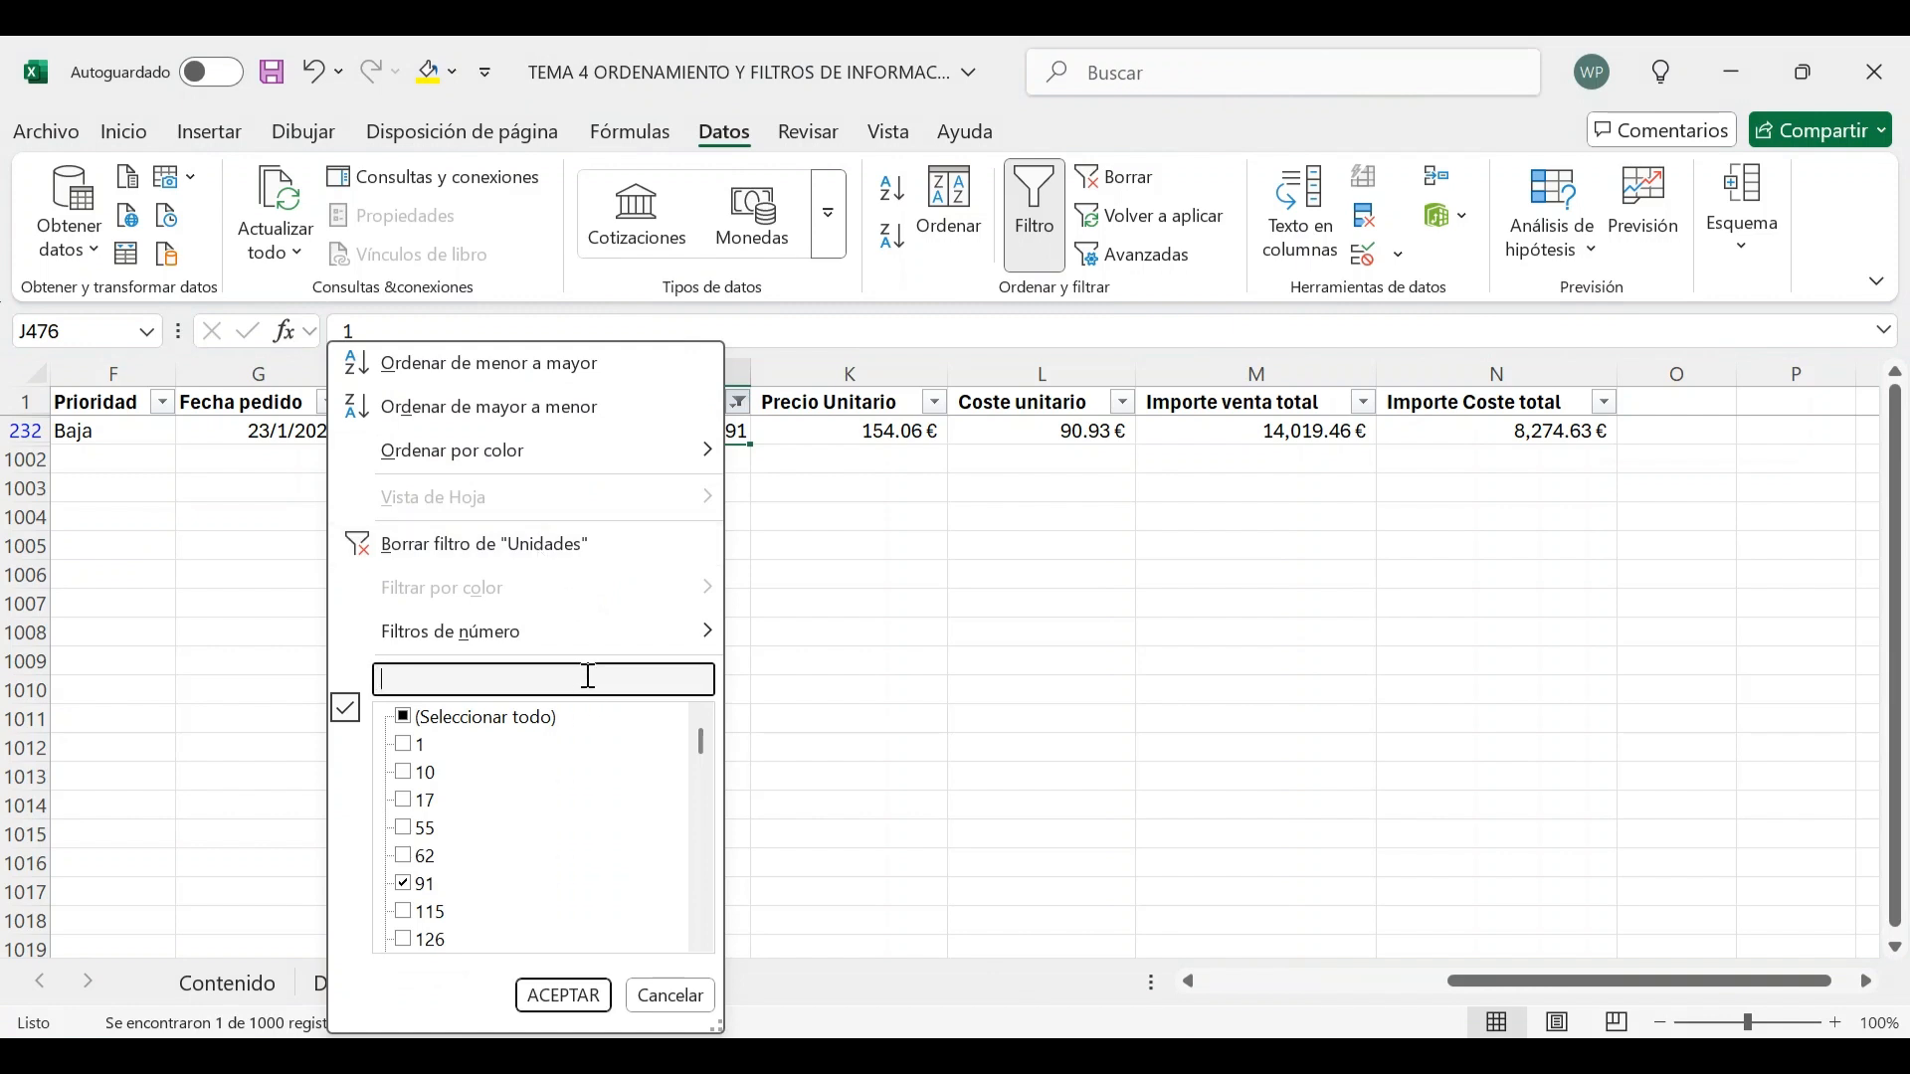
{"action": "type", "text": "50"}
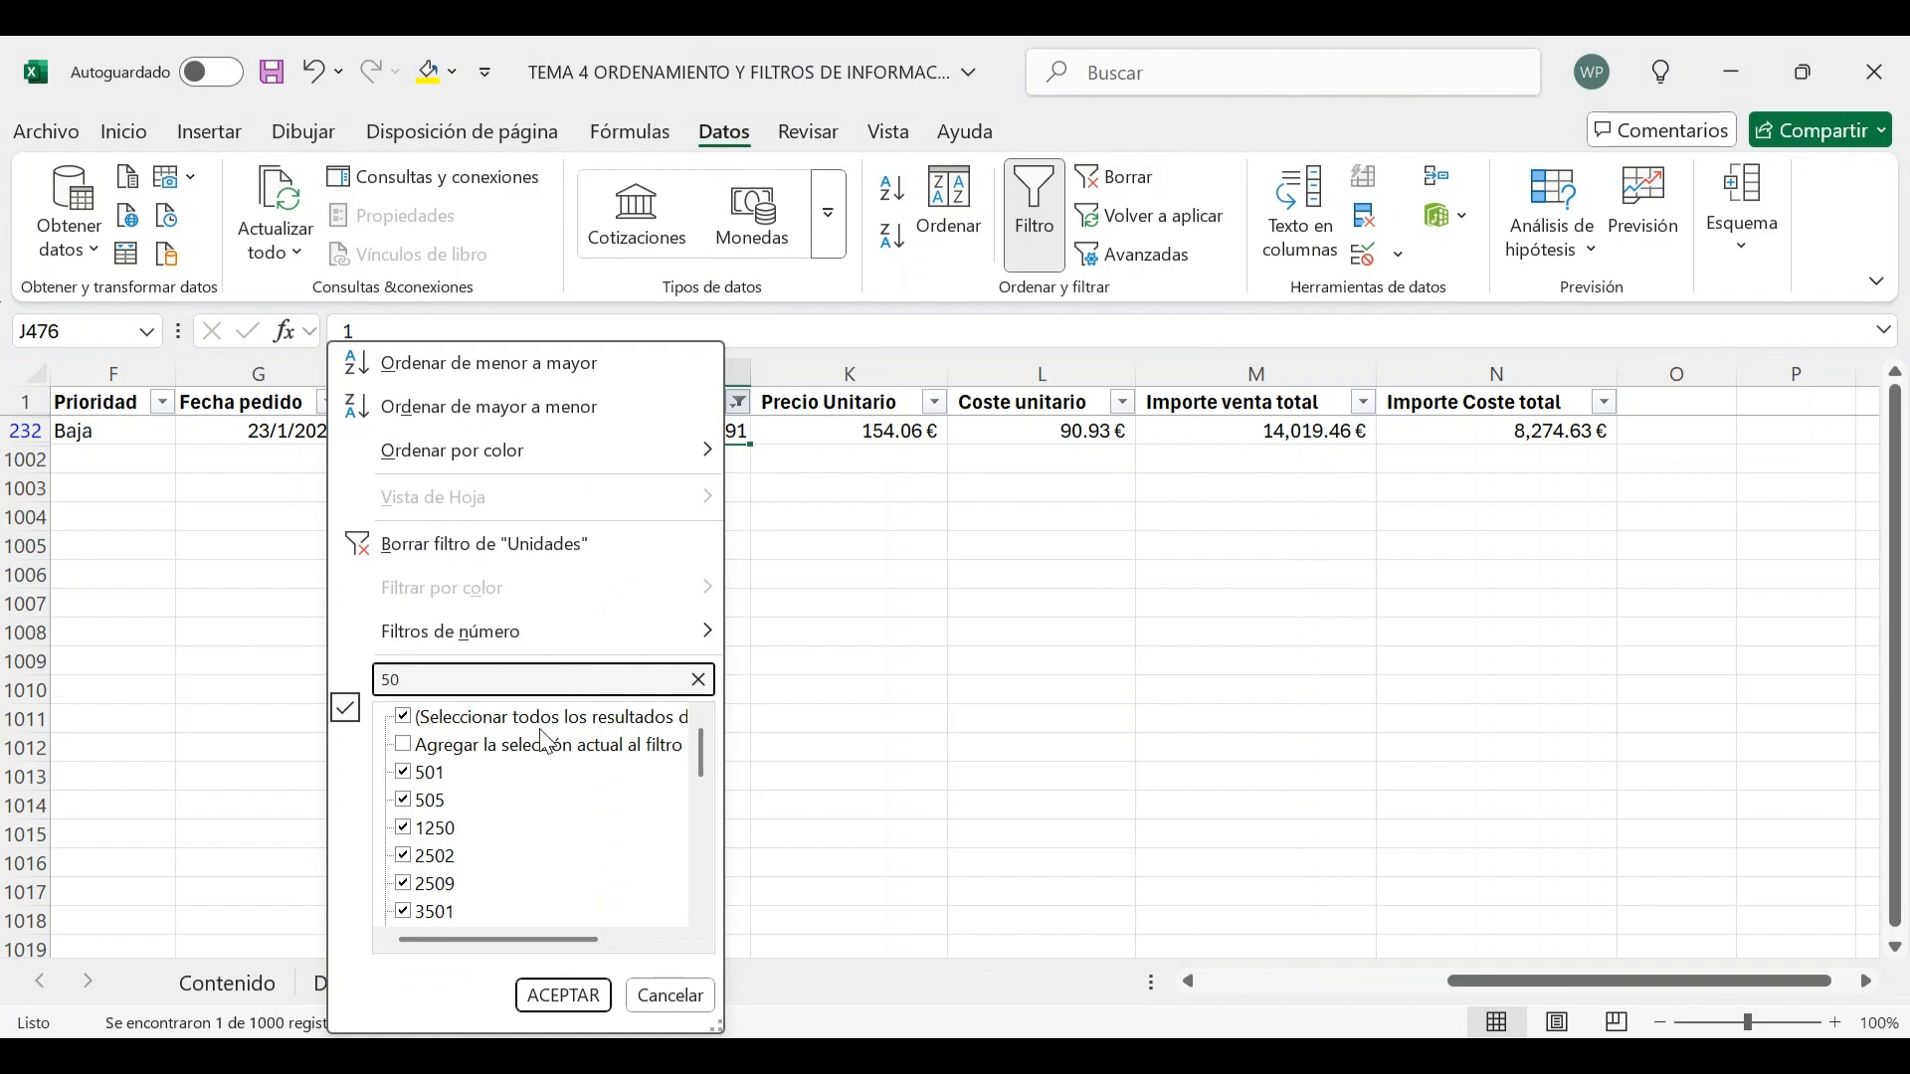
{"action": "scroll", "coordinate": [490, 854], "scroll_direction": "down", "scroll_amount": 4}
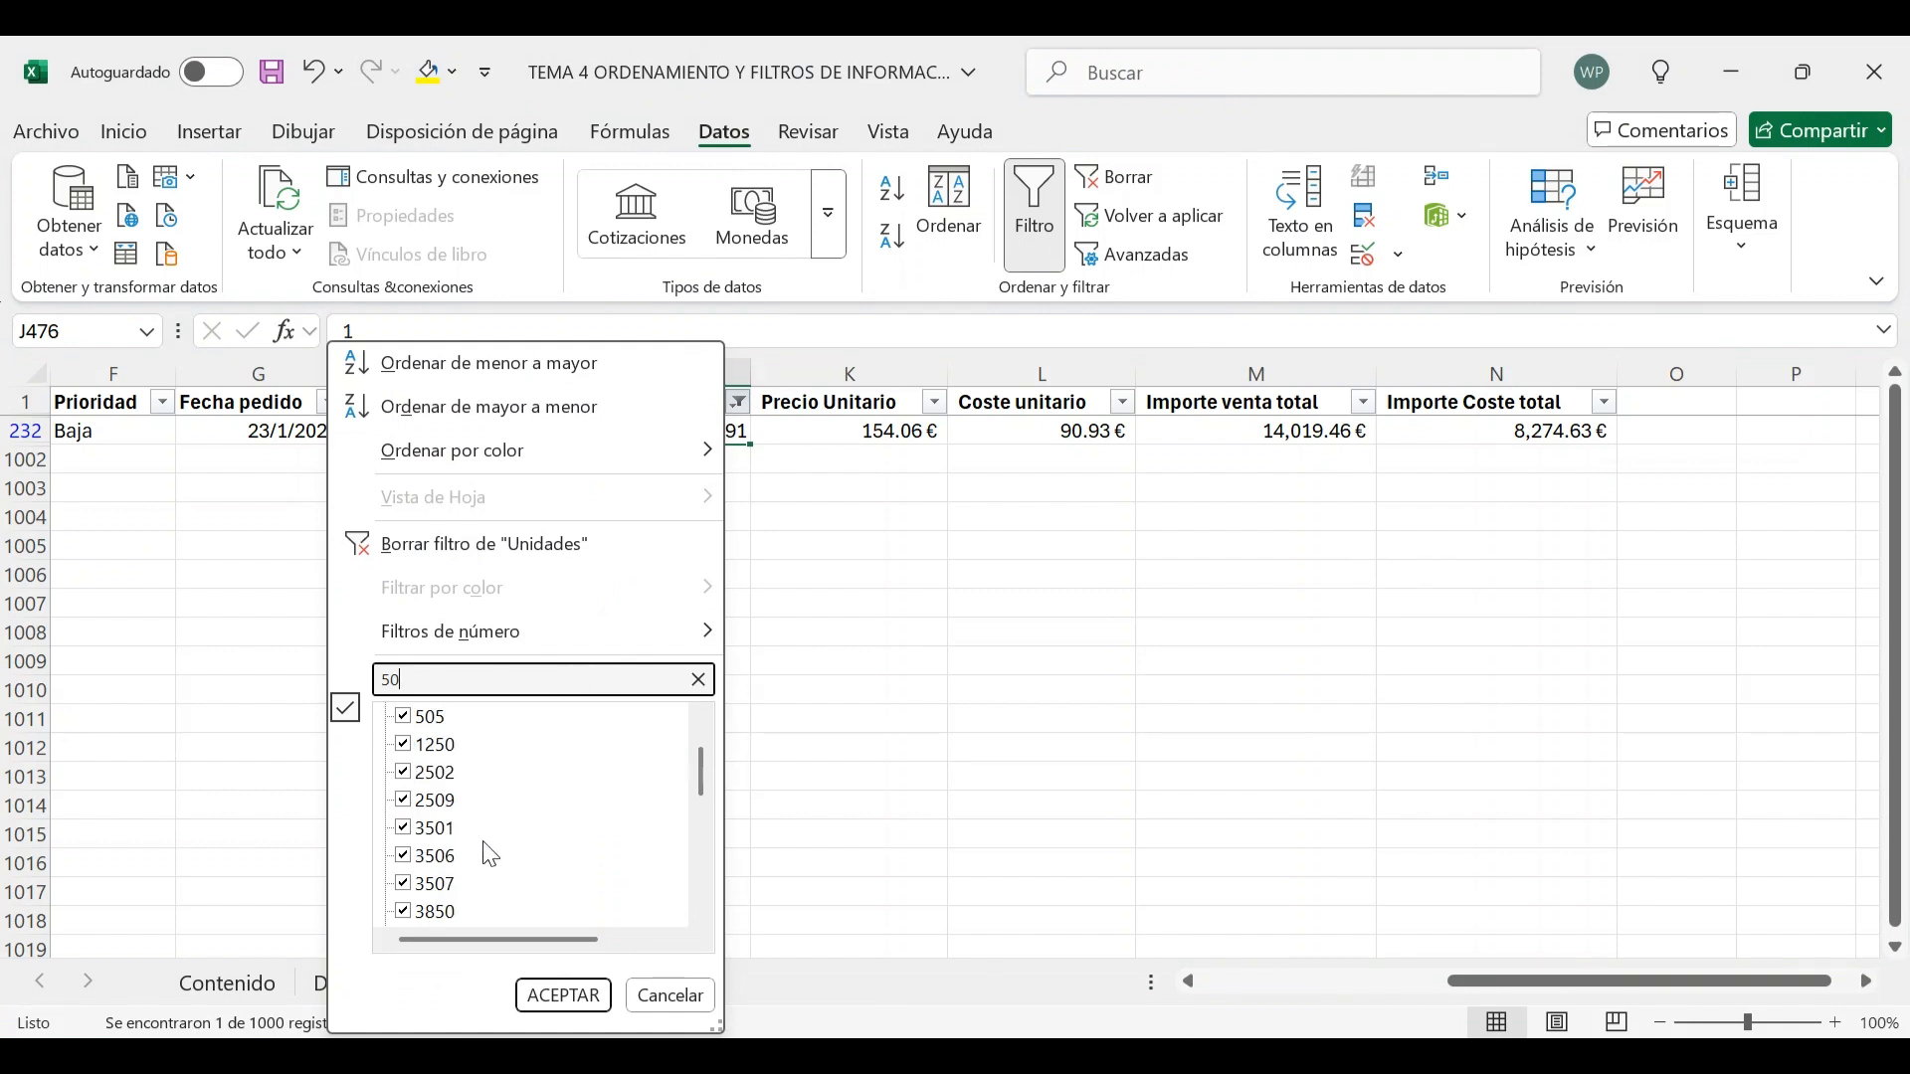
{"action": "scroll", "coordinate": [487, 854], "scroll_direction": "up", "scroll_amount": 4}
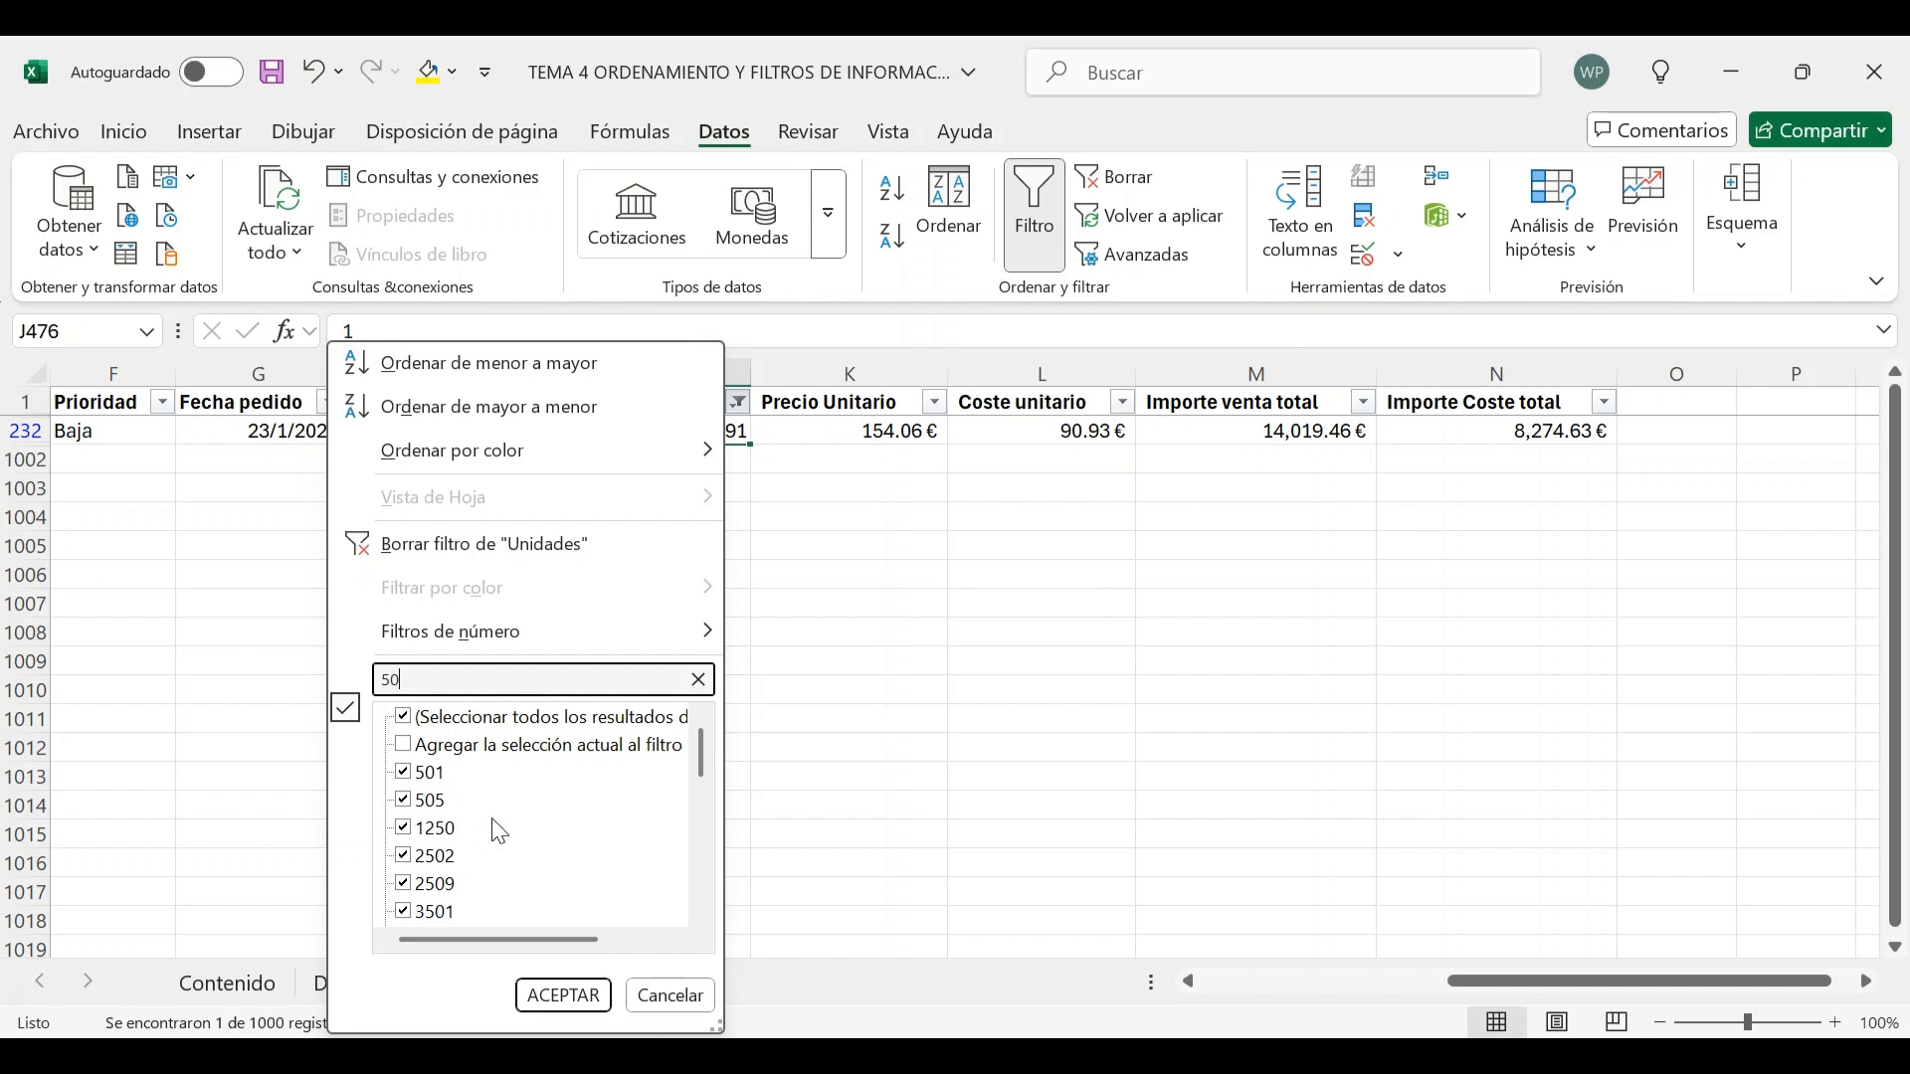
{"action": "scroll", "coordinate": [493, 828], "scroll_direction": "down", "scroll_amount": 1}
{"action": "scroll", "coordinate": [473, 781], "scroll_direction": "down", "scroll_amount": 3}
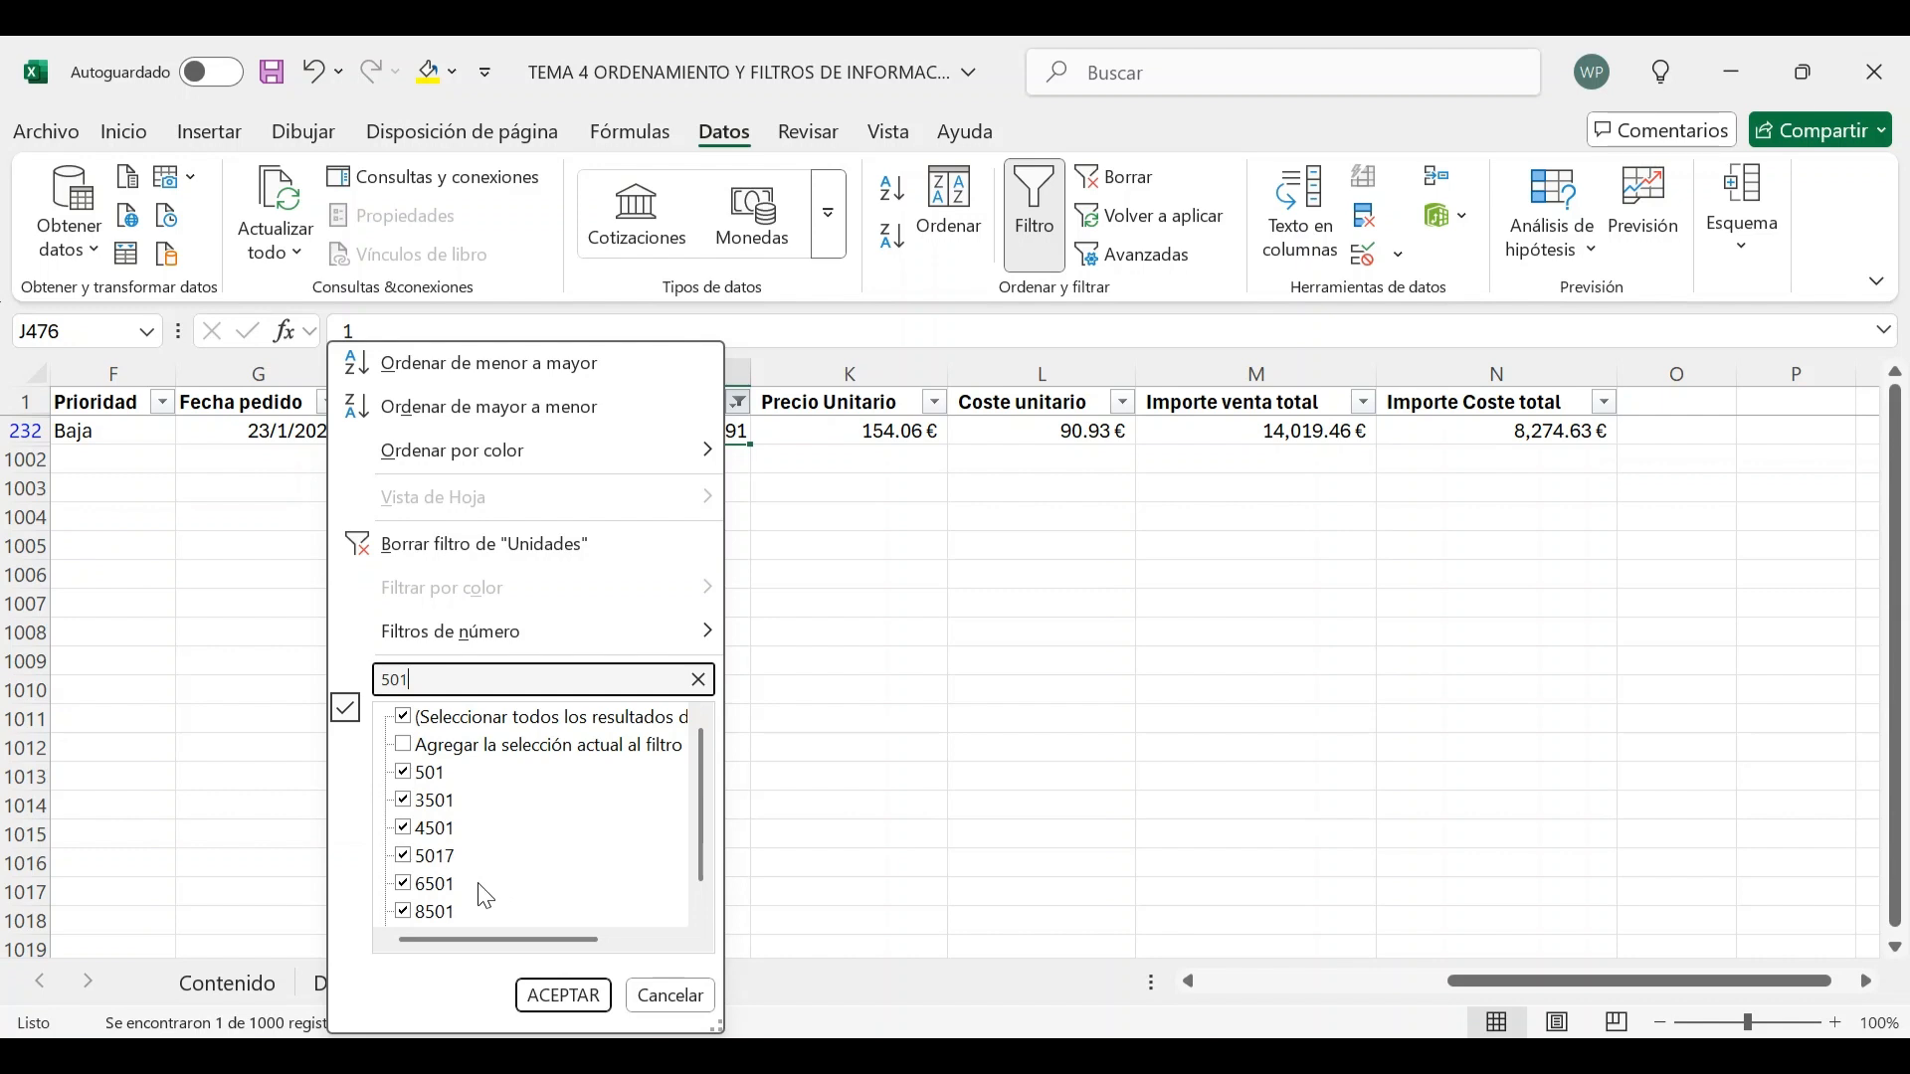
{"action": "scroll", "coordinate": [512, 808], "scroll_direction": "down", "scroll_amount": 1}
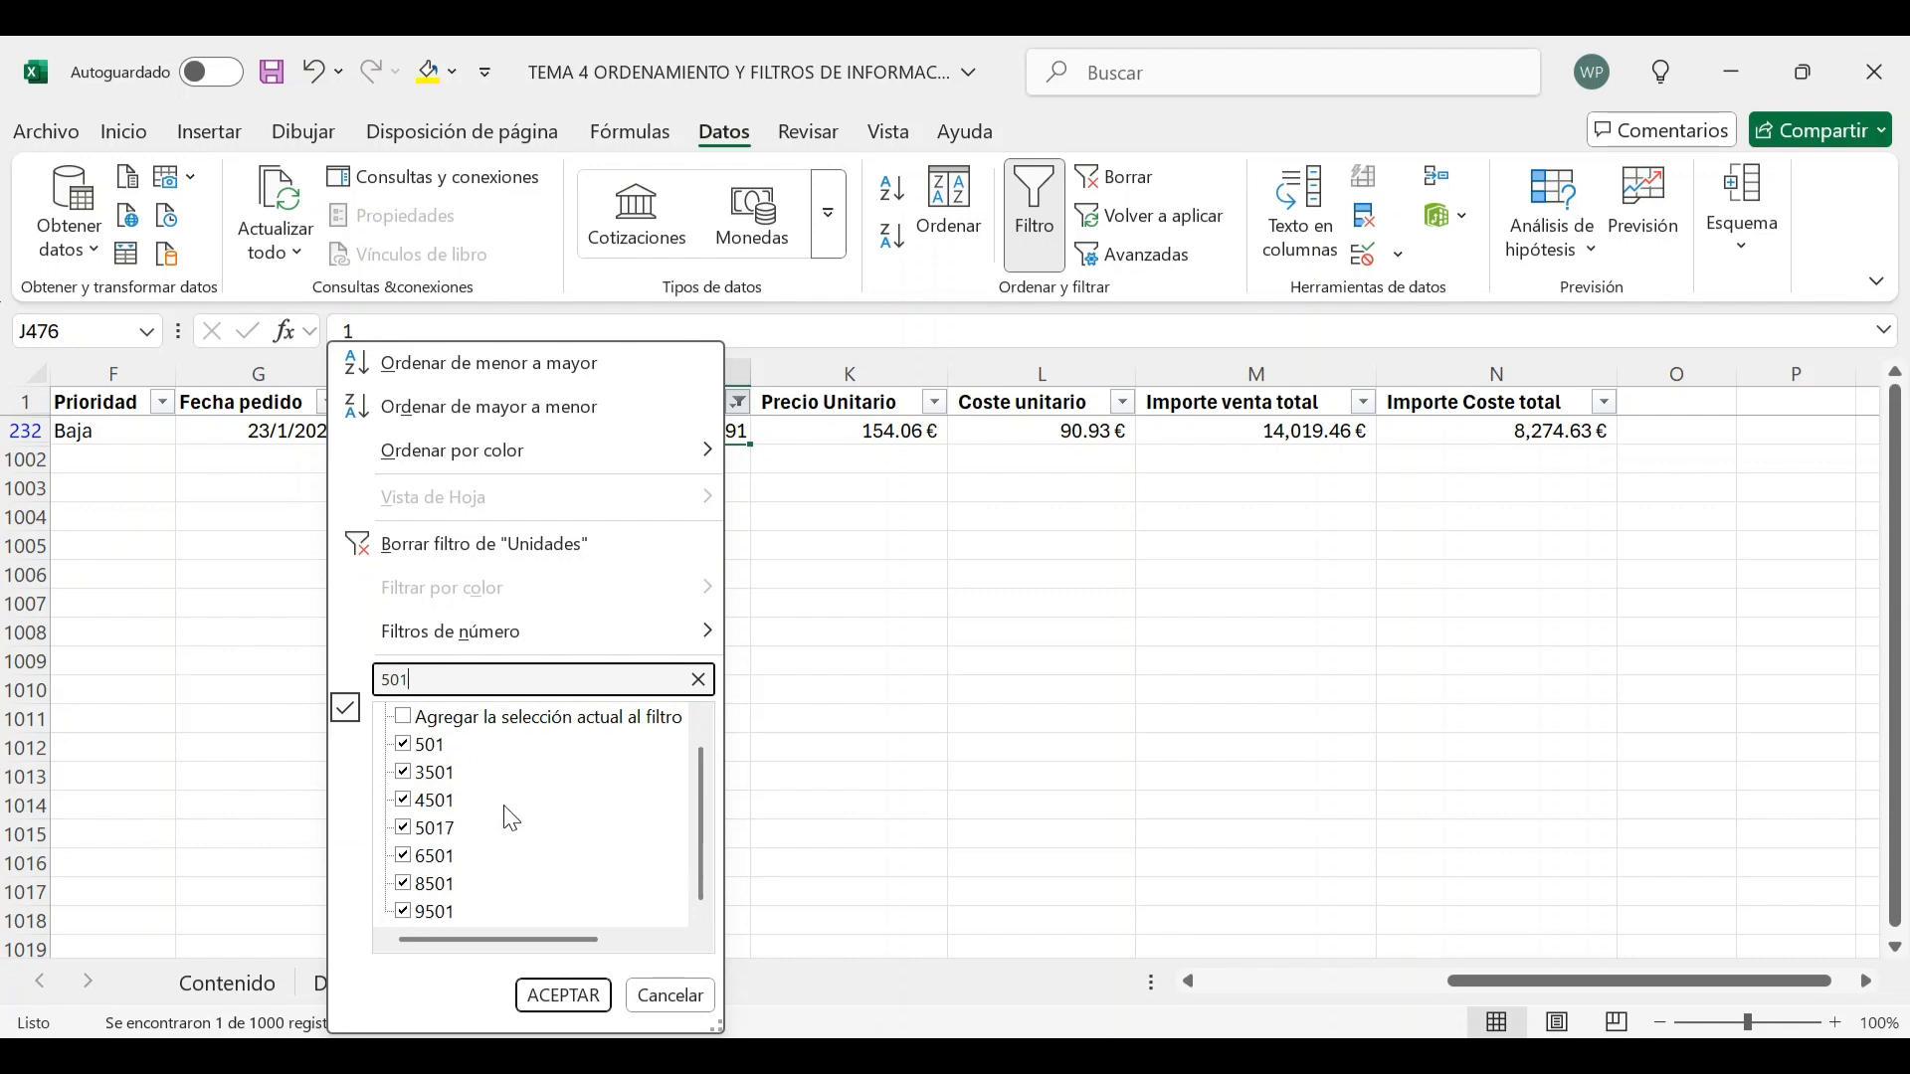
{"action": "scroll", "coordinate": [477, 895], "scroll_direction": "up", "scroll_amount": 1}
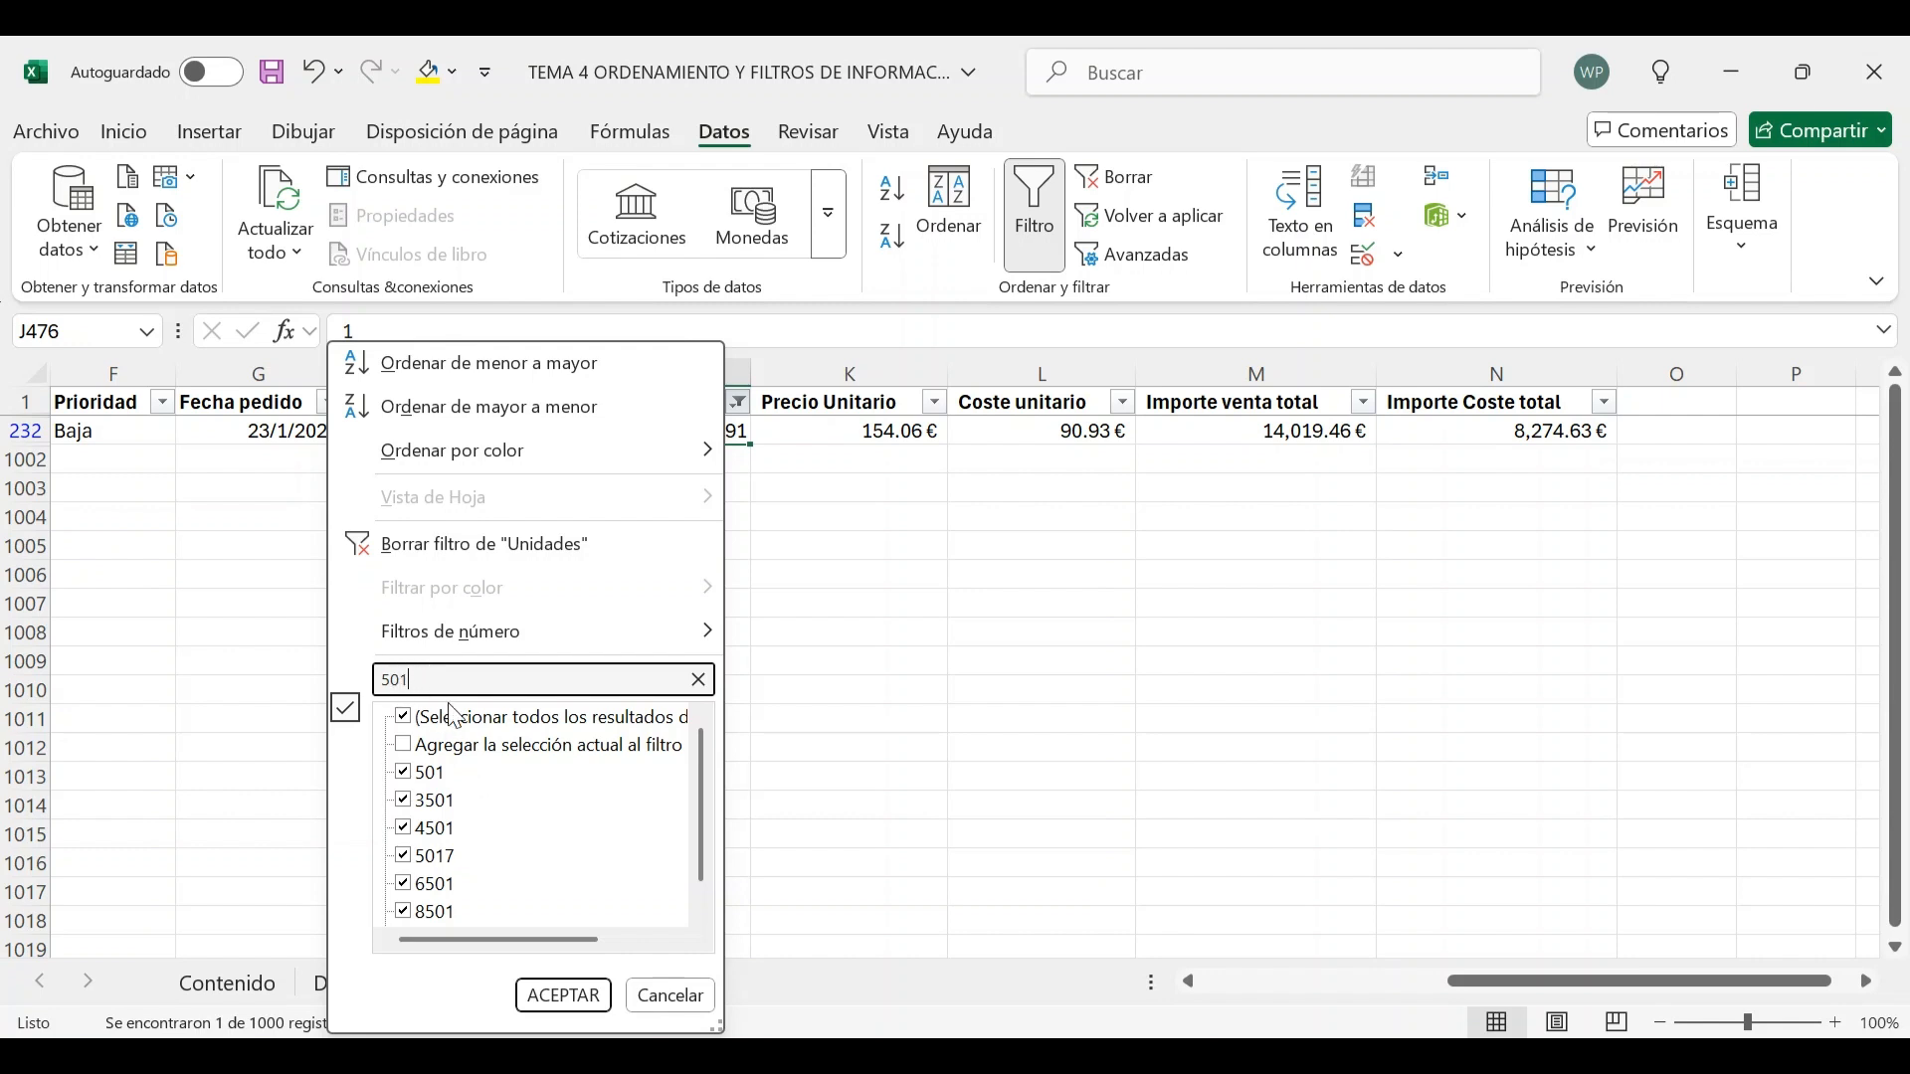
{"action": "left_click", "coordinate": [562, 1003]}
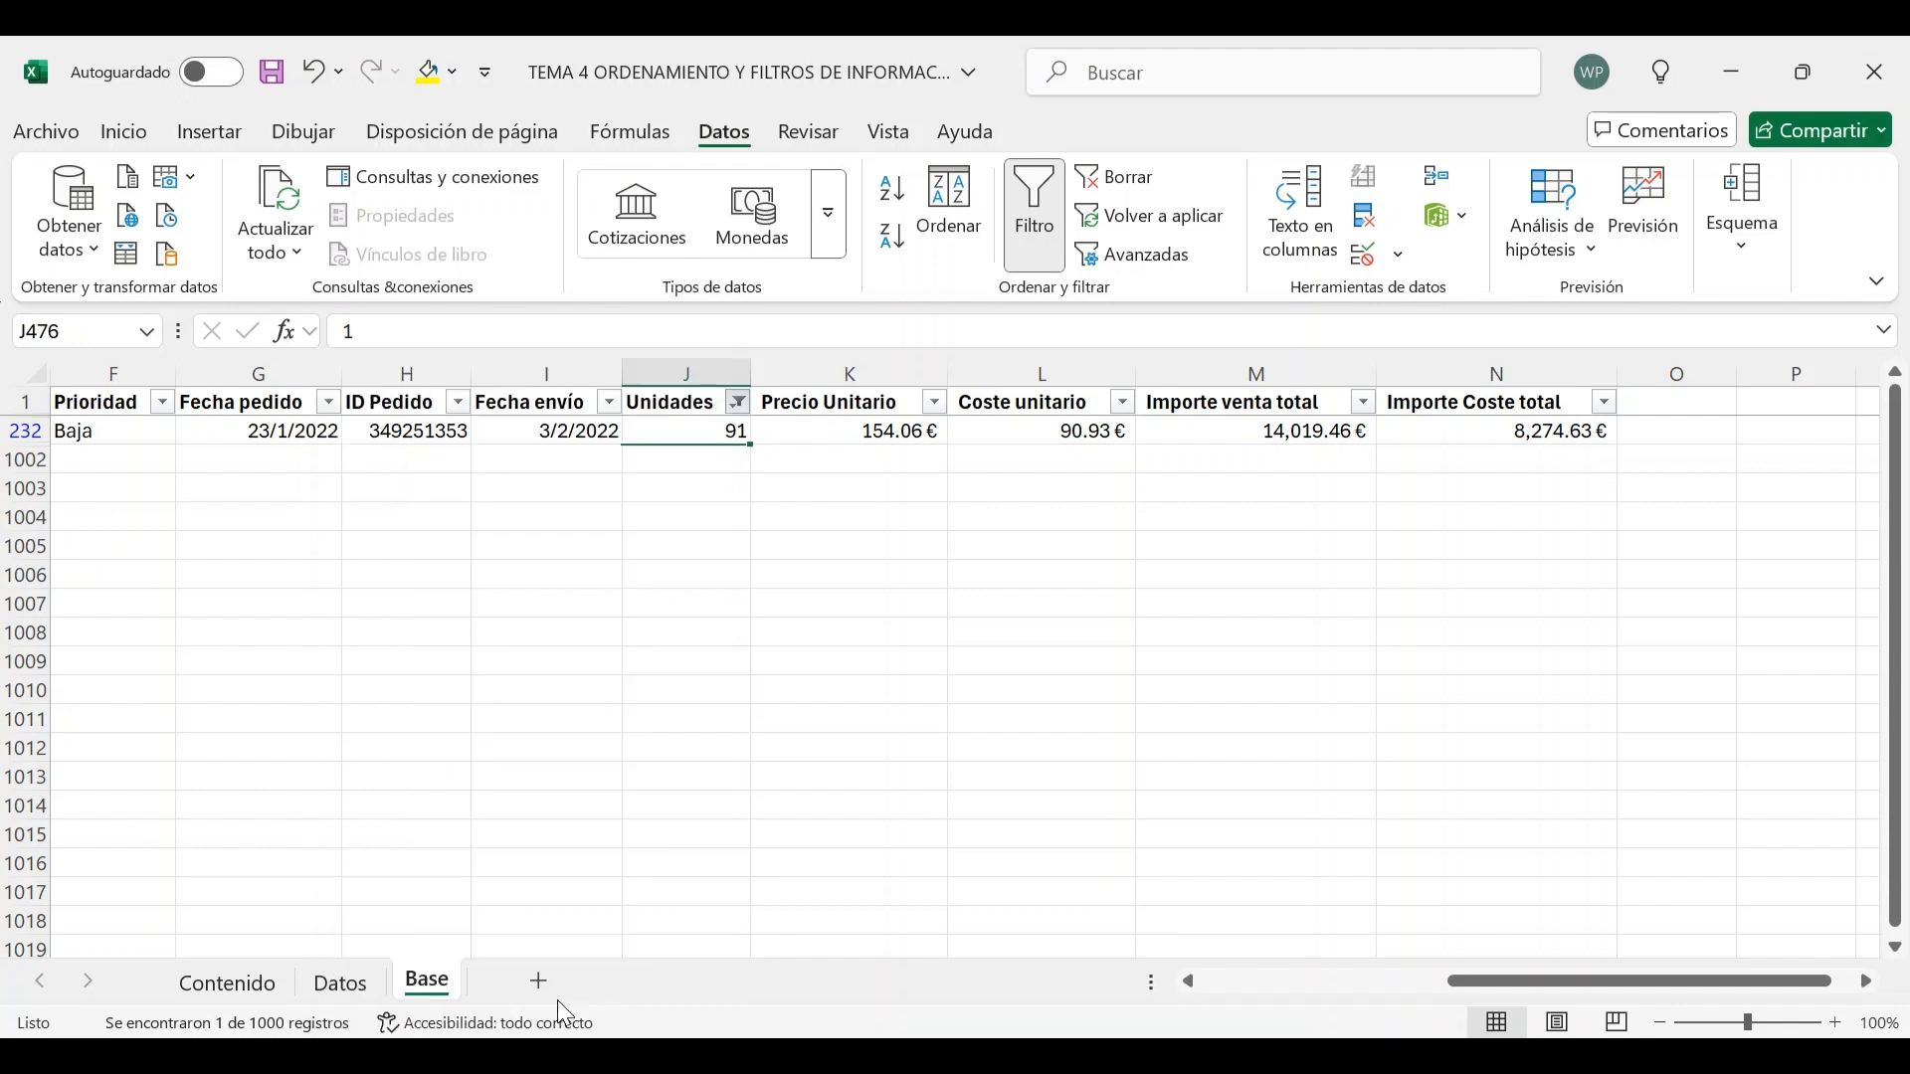
Examine the rows filtered by Unidades, moving across their other columns
{"action": "left_click_drag", "start_coordinate": [695, 435], "coordinate": [703, 609]}
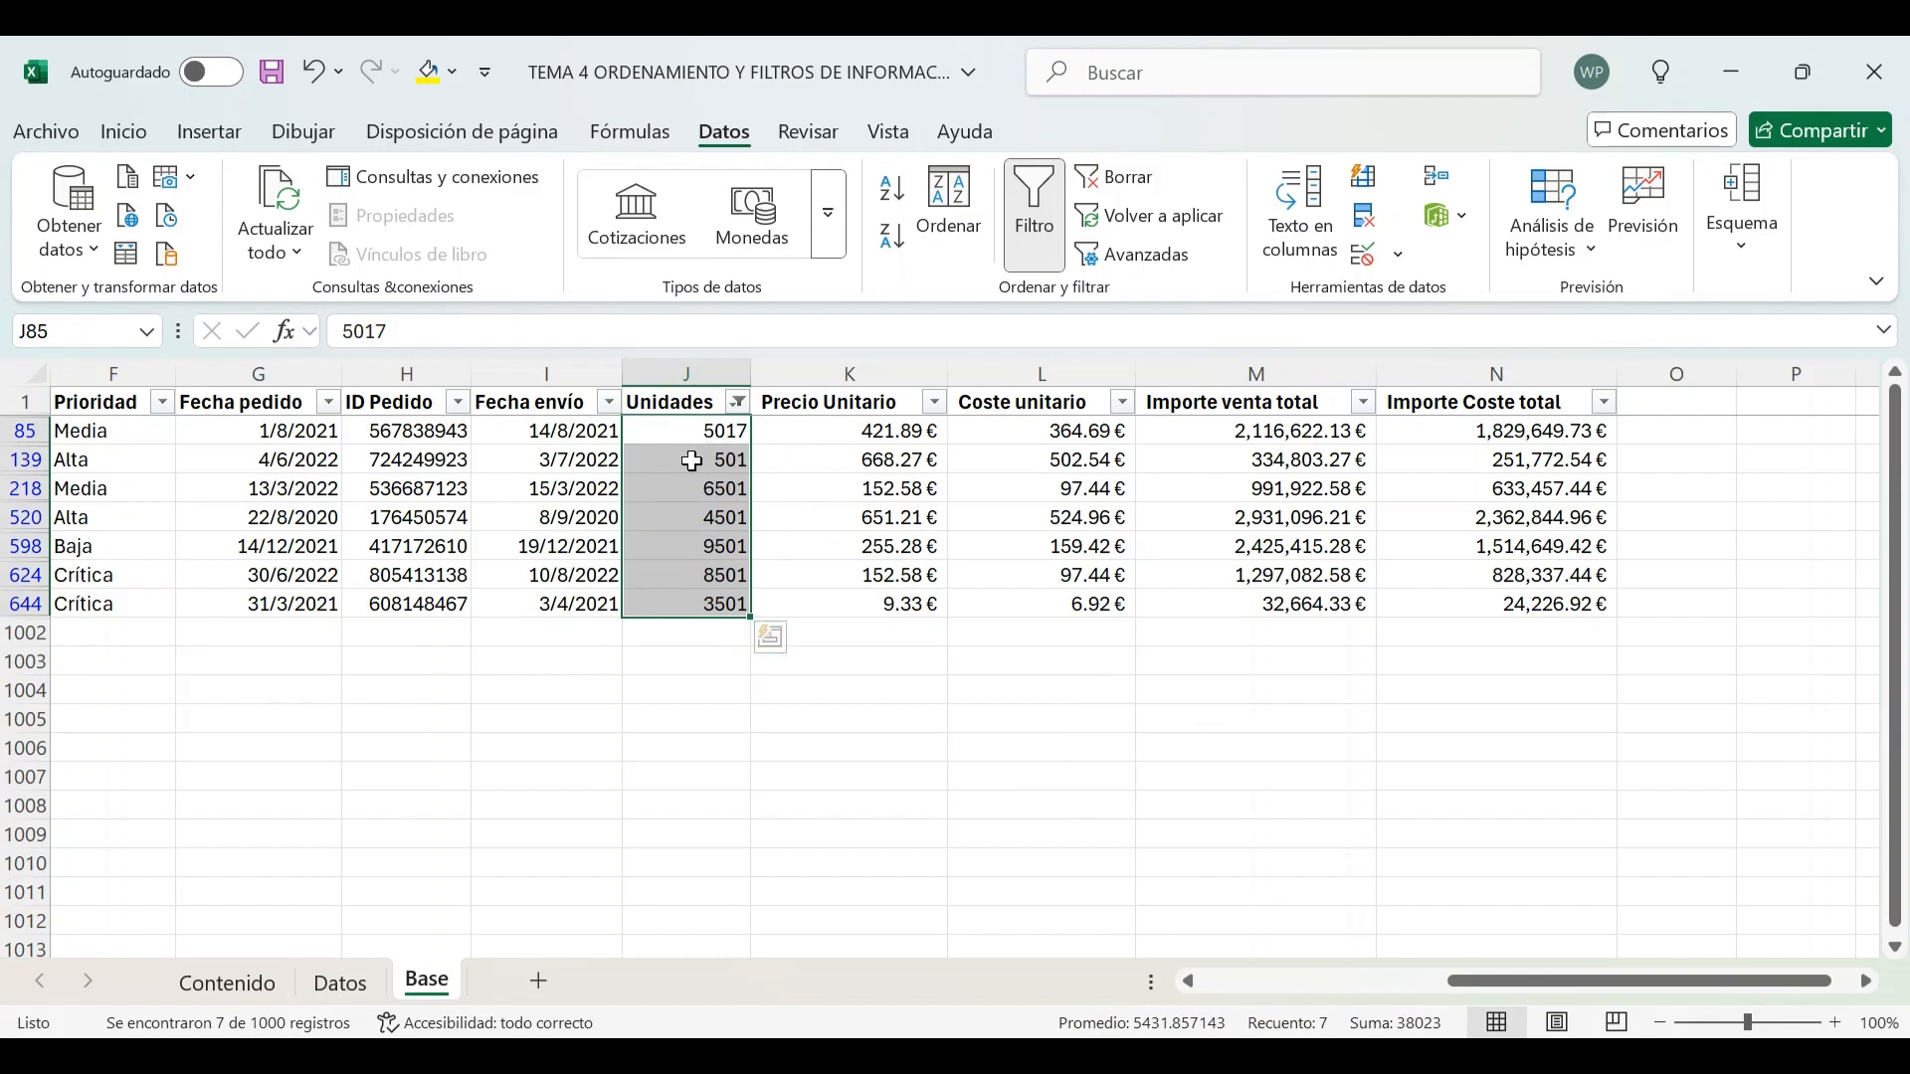
{"action": "left_click", "coordinate": [687, 459]}
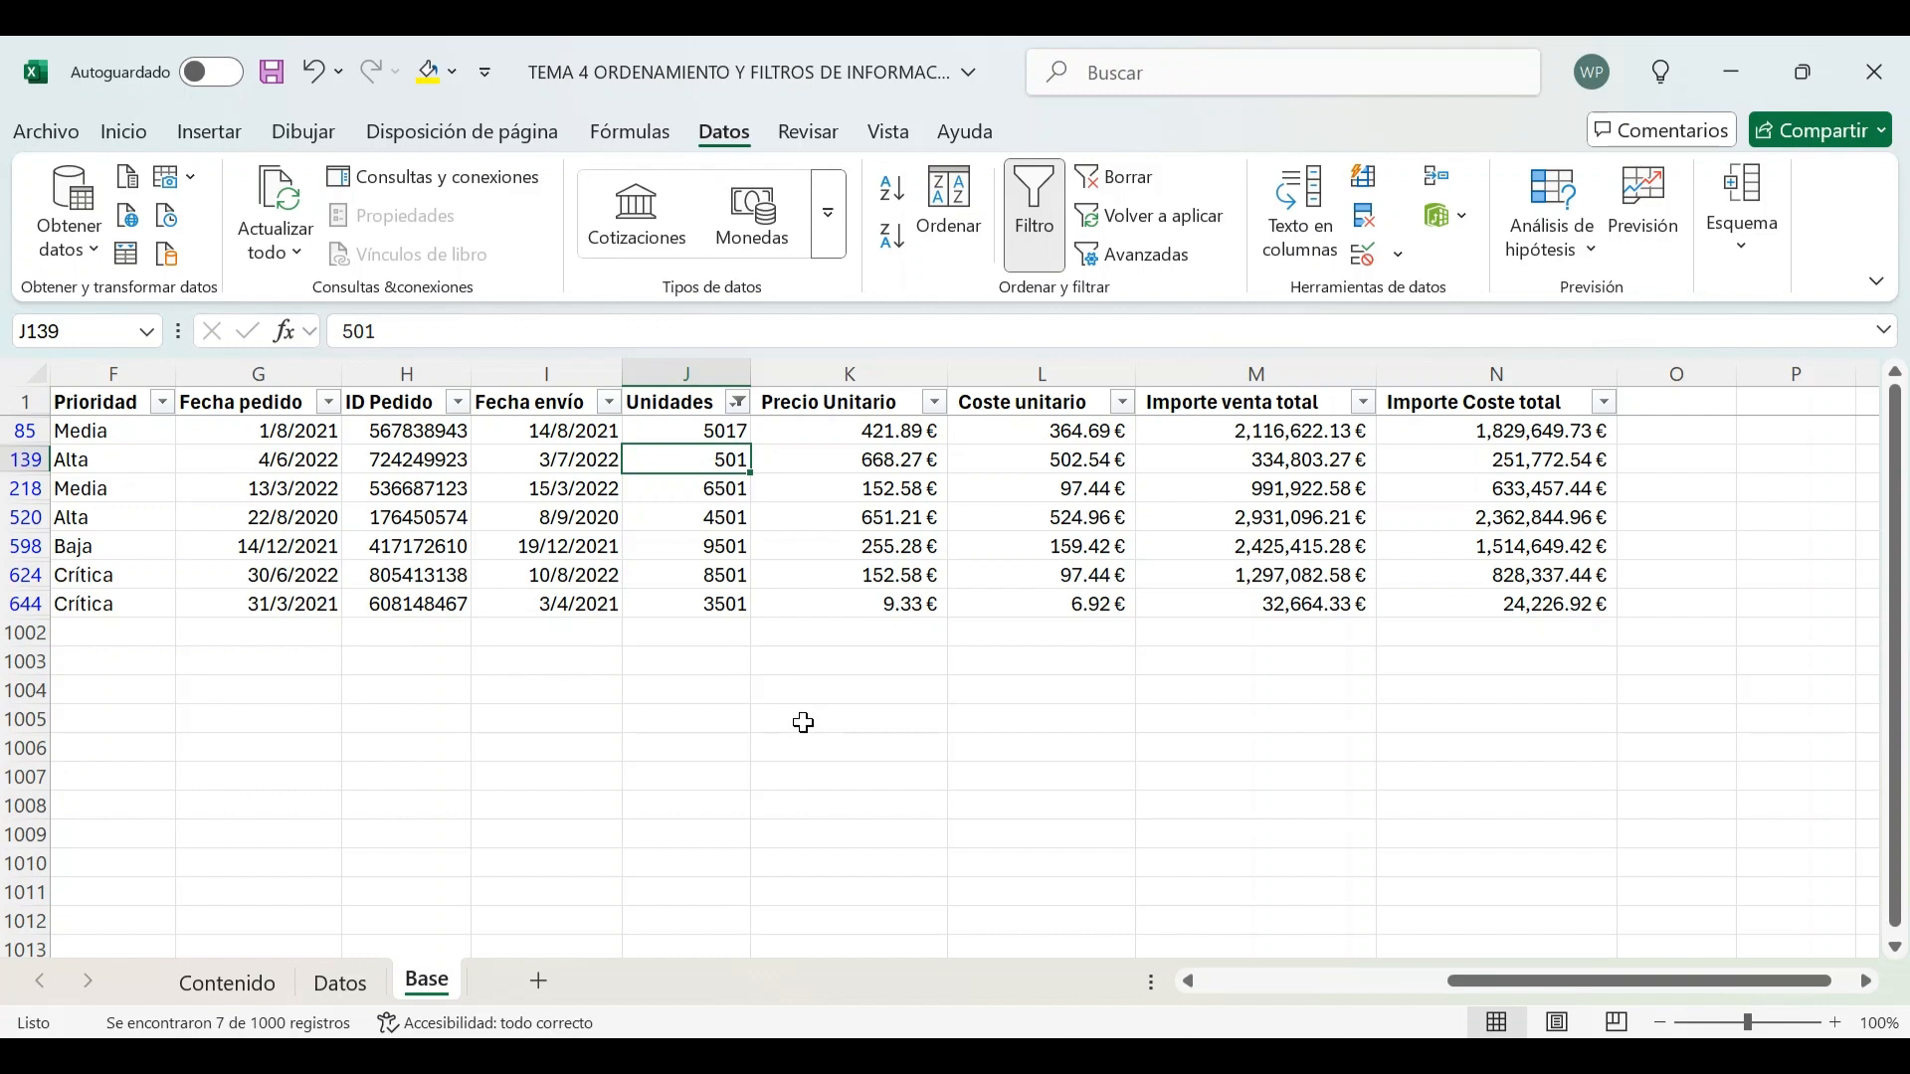
{"action": "type", "text": "<"}
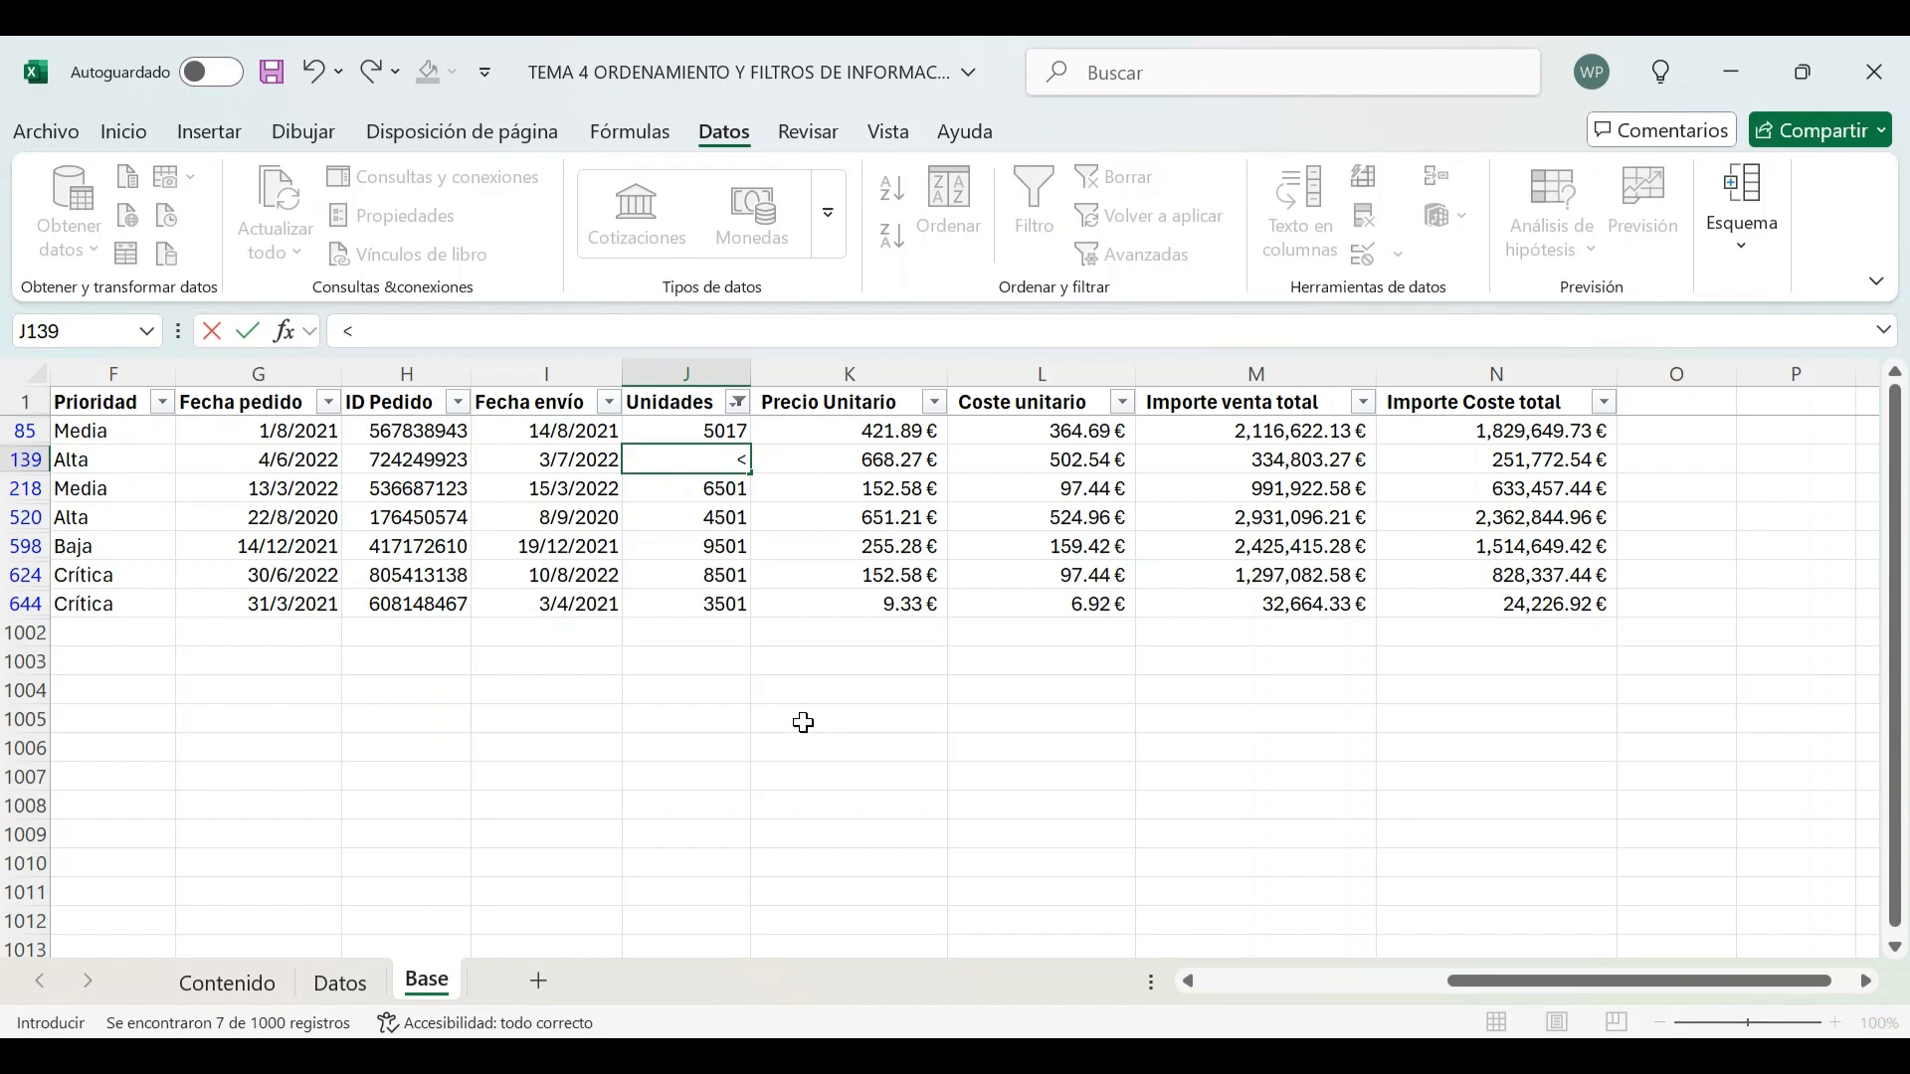
{"action": "key", "text": "Escape"}
{"action": "key", "text": "Left"}
{"action": "key", "text": "Left"}
{"action": "key", "text": "Left"}
{"action": "key", "text": "Left"}
{"action": "key", "text": "Left"}
{"action": "key", "text": "Left"}
{"action": "key", "text": "Left"}
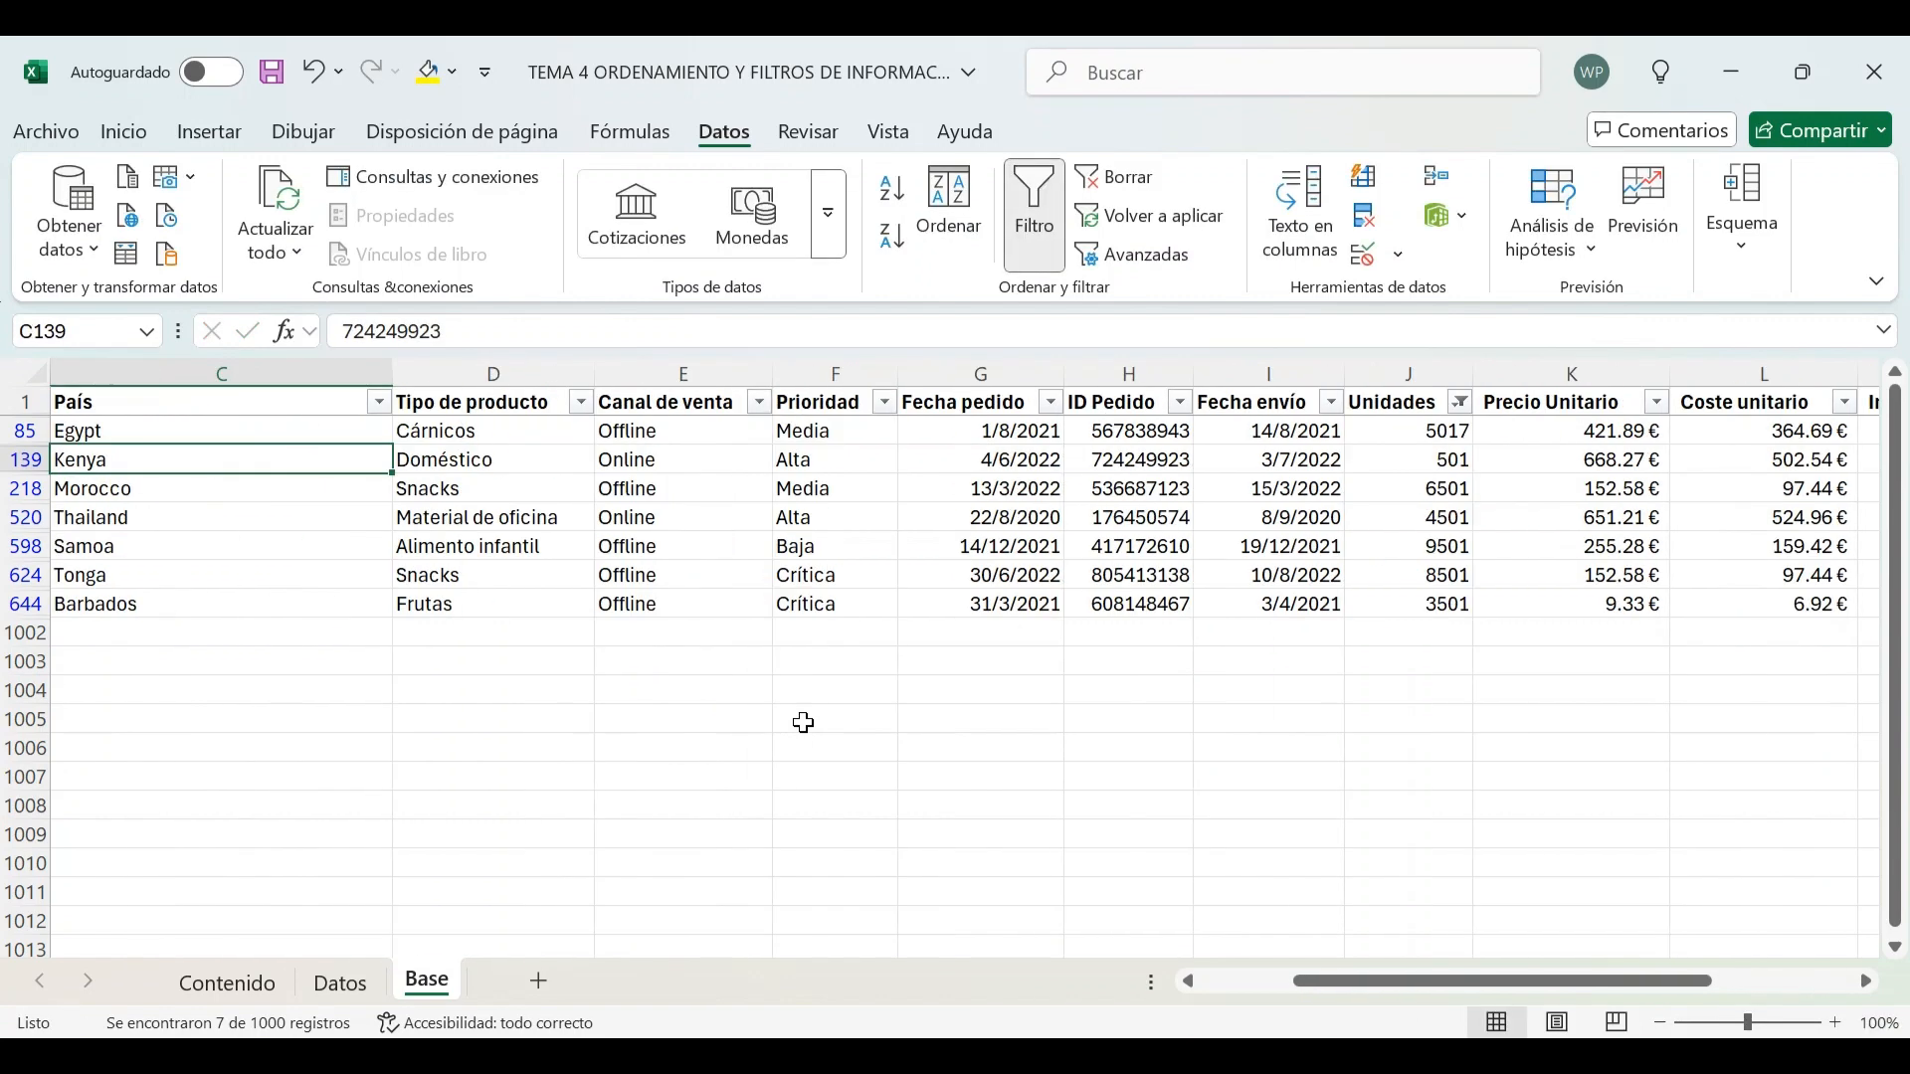
{"action": "key", "text": "Left"}
{"action": "key", "text": "Left"}
{"action": "key", "text": "Right"}
{"action": "key", "text": "Right"}
{"action": "key", "text": "Right"}
{"action": "key", "text": "Right"}
{"action": "key", "text": "Right"}
{"action": "key", "text": "Right"}
{"action": "key", "text": "Right"}
{"action": "key", "text": "Right"}
{"action": "key", "text": "Right"}
{"action": "key", "text": "Right"}
{"action": "key", "text": "Right"}
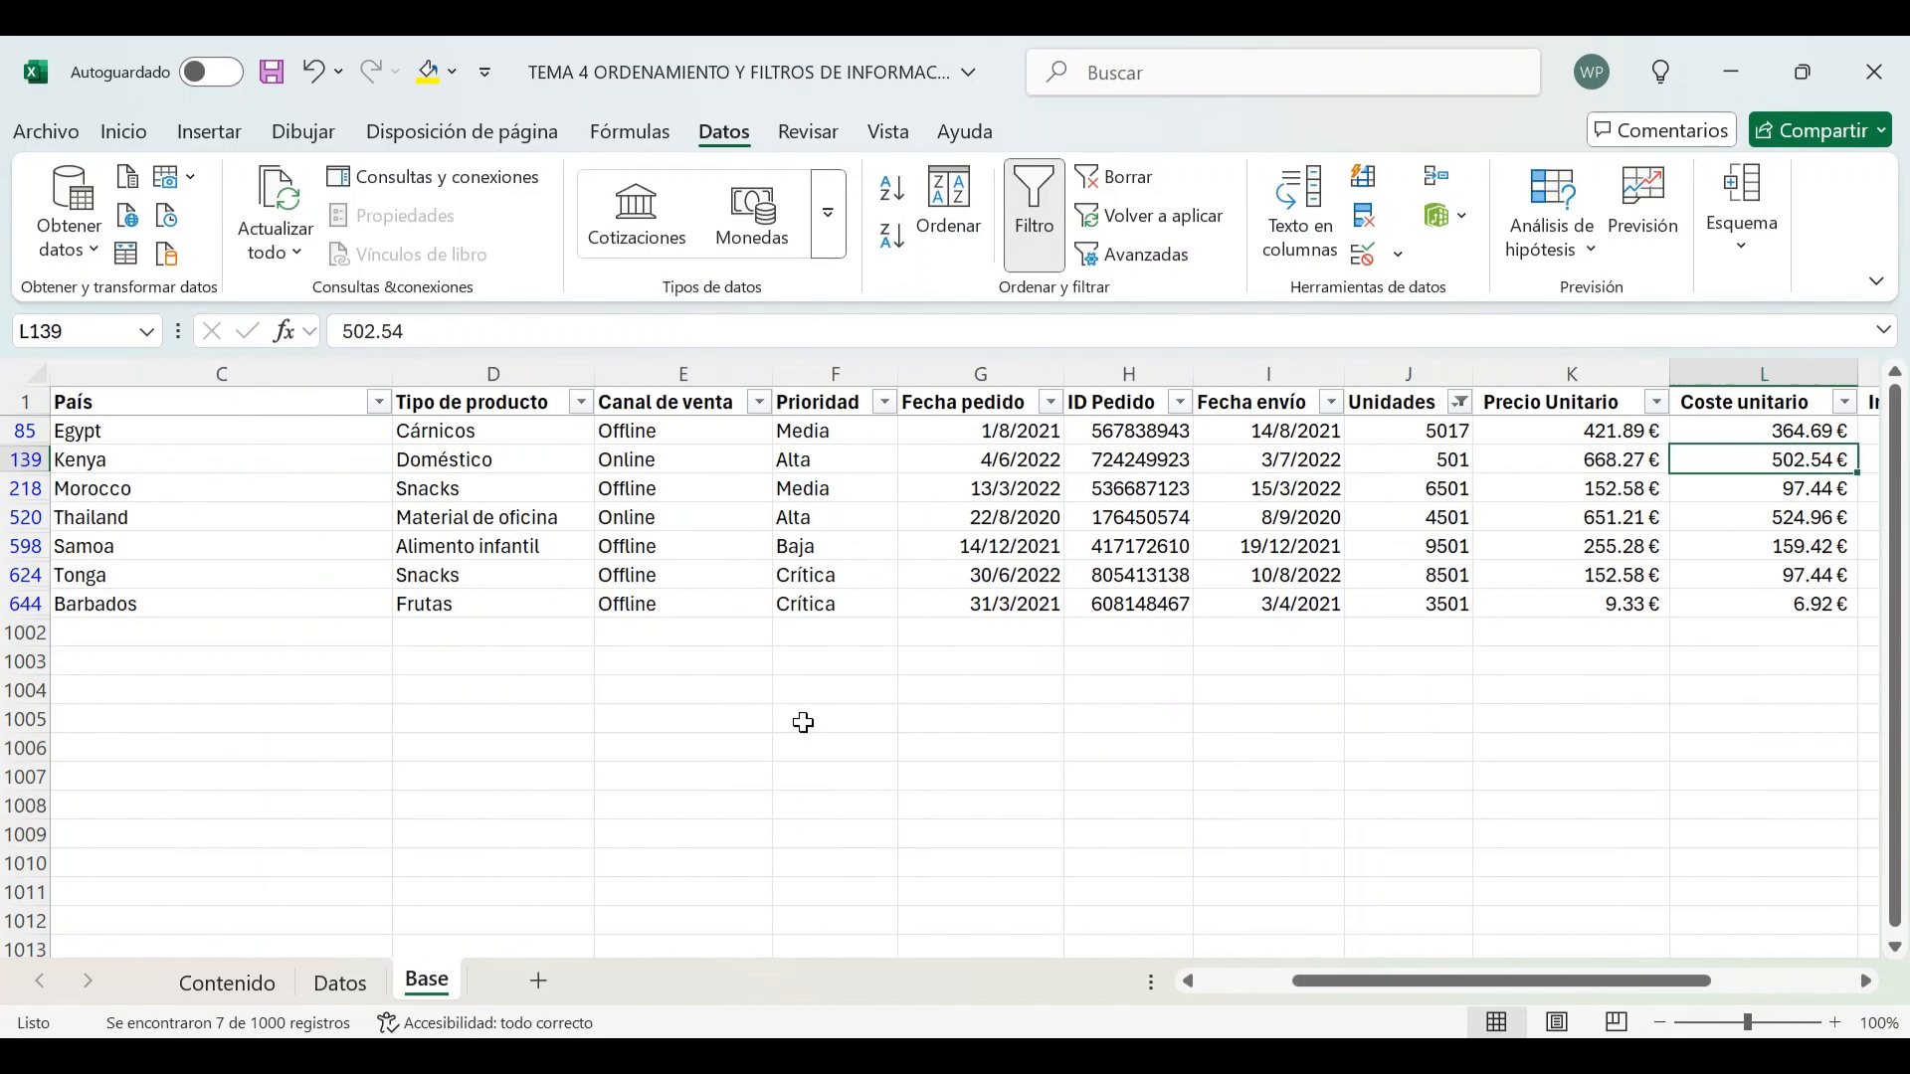
{"action": "key", "text": "Right"}
{"action": "key", "text": "Right"}
{"action": "key", "text": "Right"}
{"action": "key", "text": "Right"}
{"action": "key", "text": "Left"}
{"action": "key", "text": "Left"}
{"action": "key", "text": "Left"}
{"action": "key", "text": "Left"}
{"action": "key", "text": "Left"}
{"action": "key", "text": "Left"}
{"action": "key", "text": "Left"}
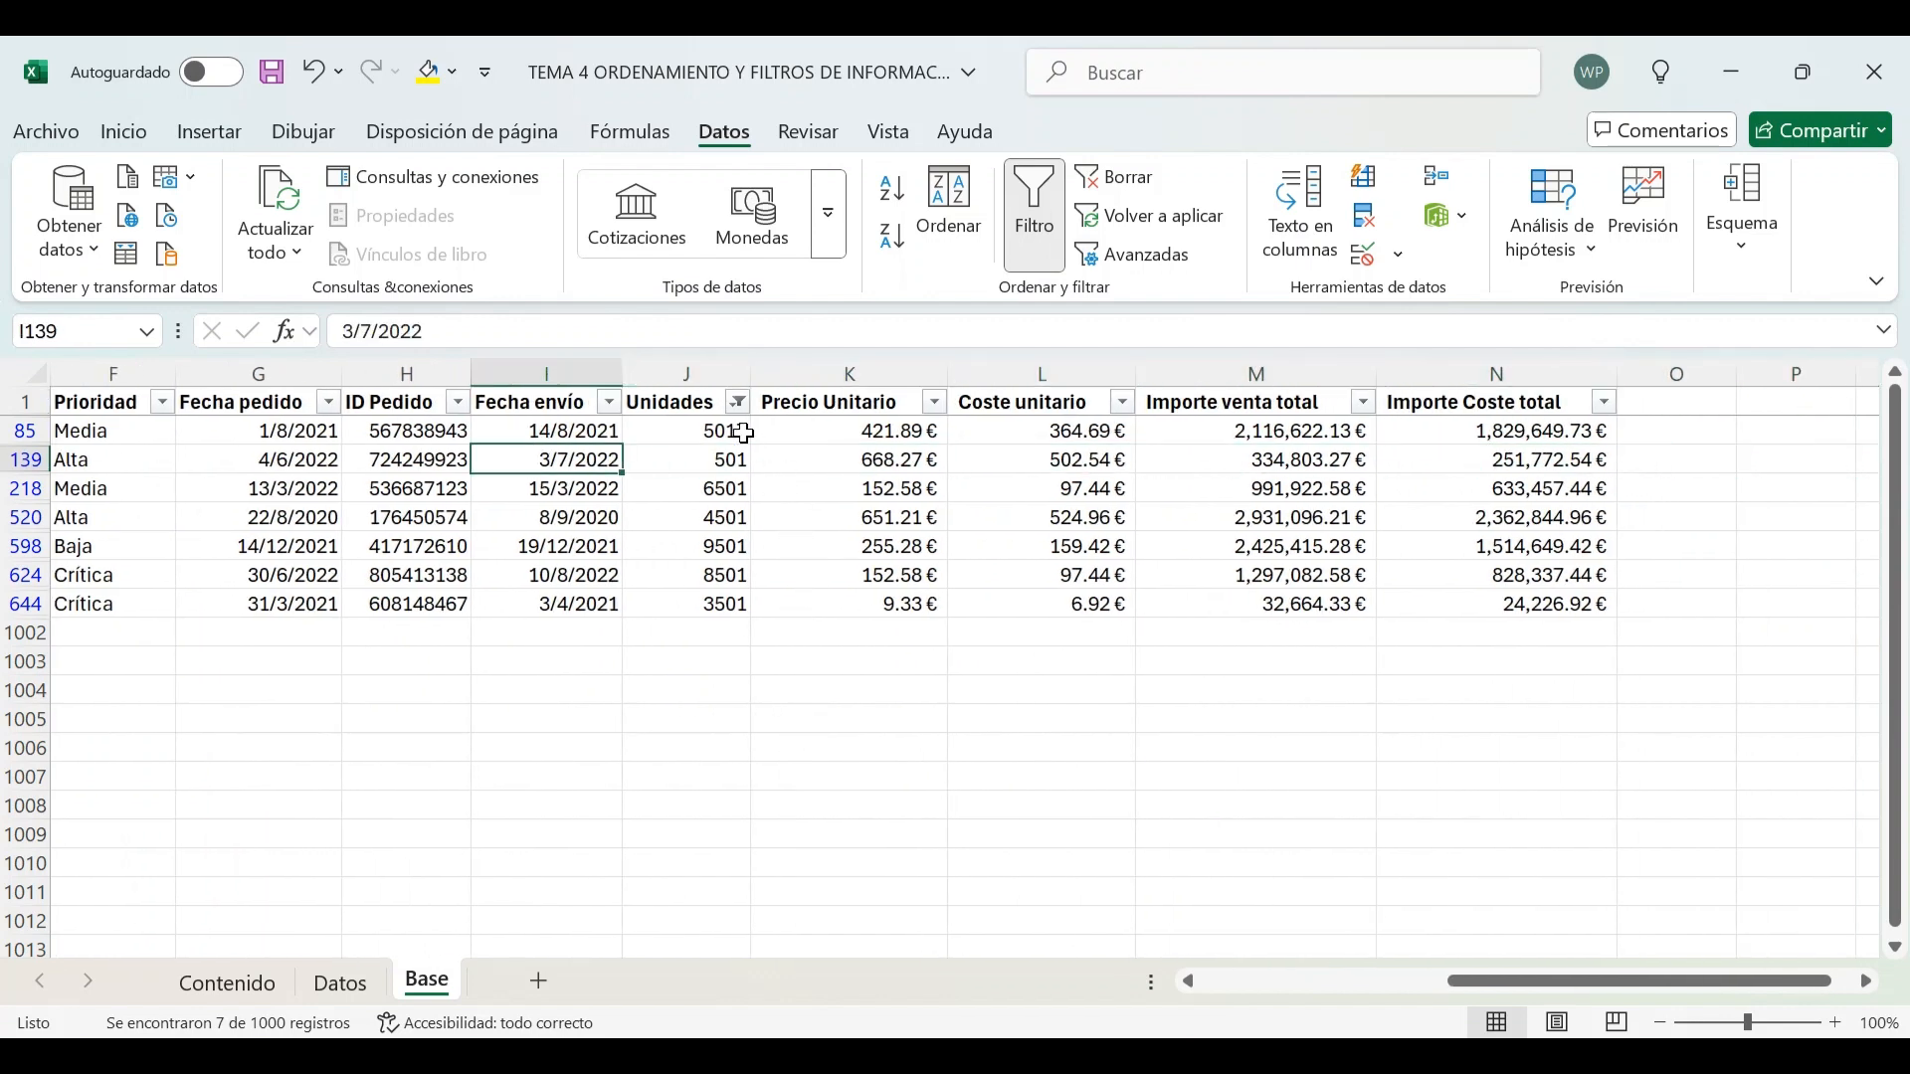
Clear all filters from the table
{"action": "left_click", "coordinate": [696, 400]}
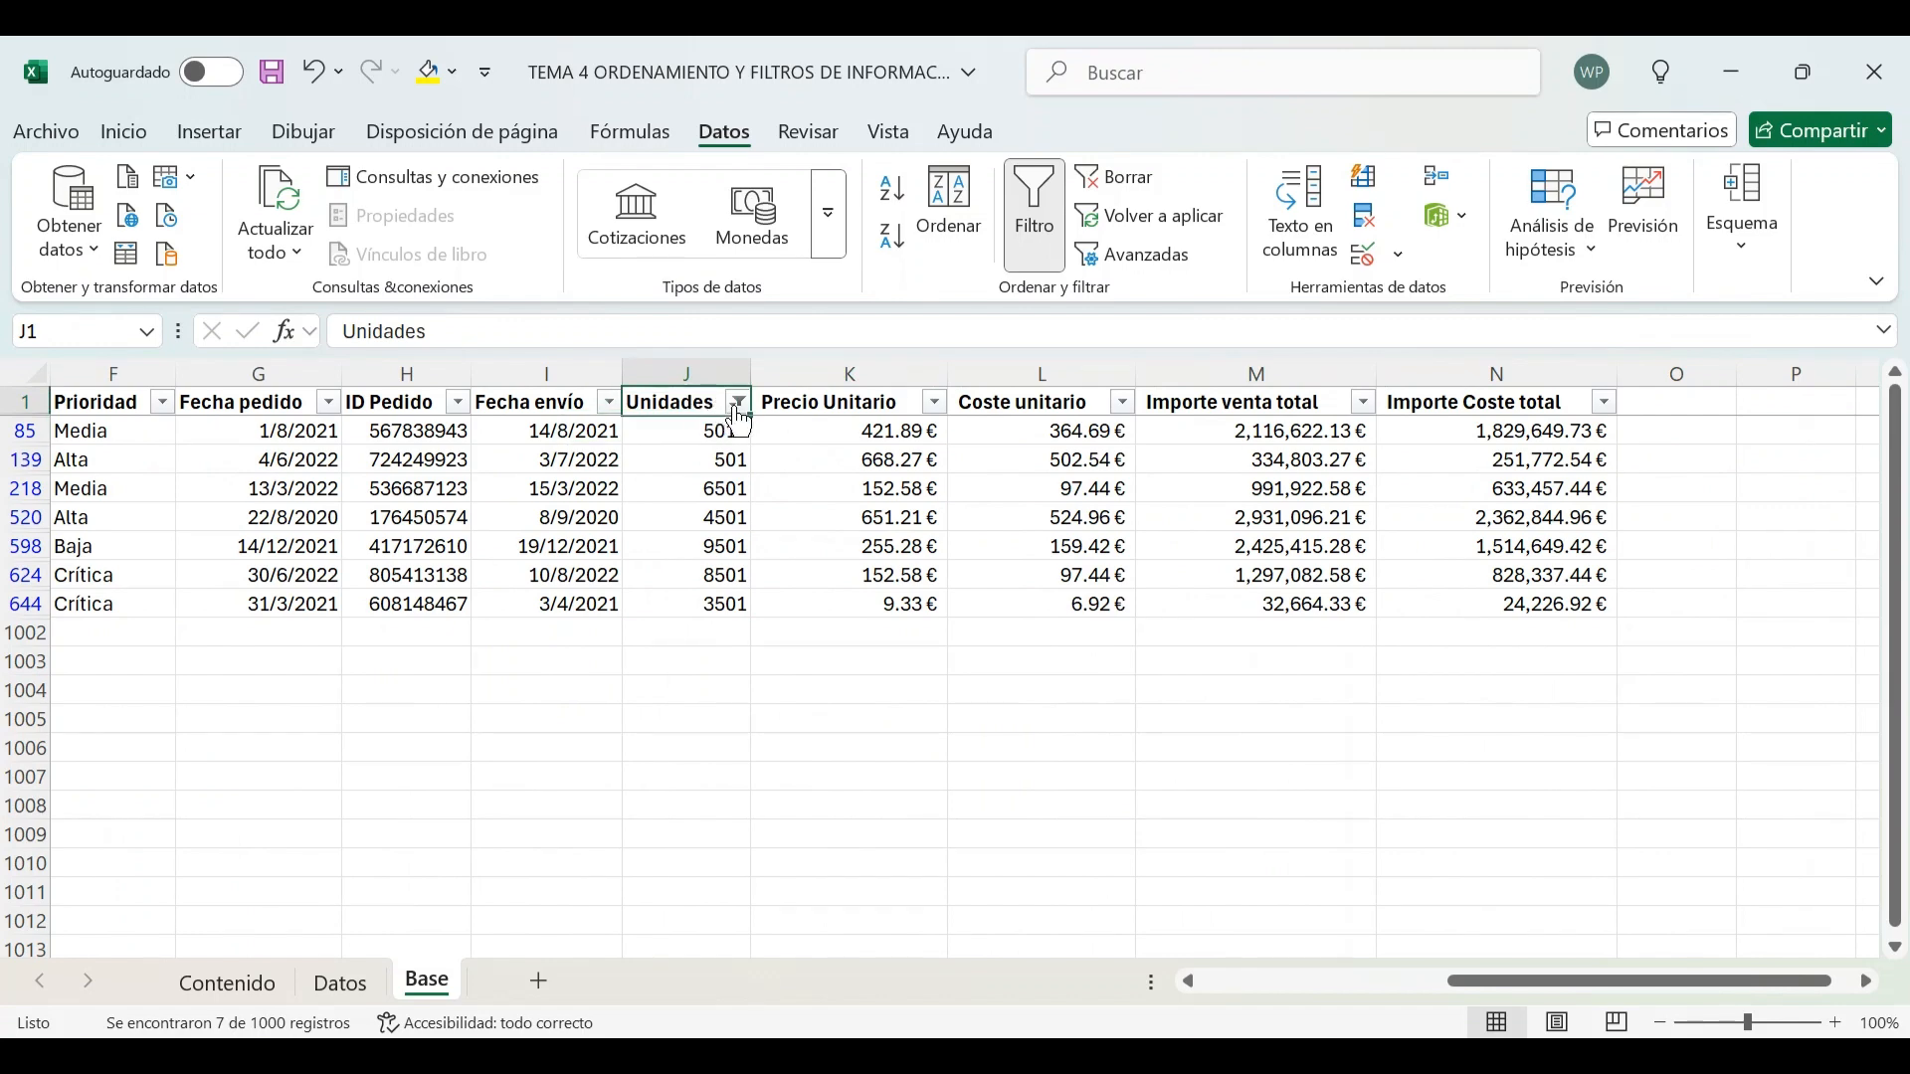
{"action": "left_click", "coordinate": [735, 403]}
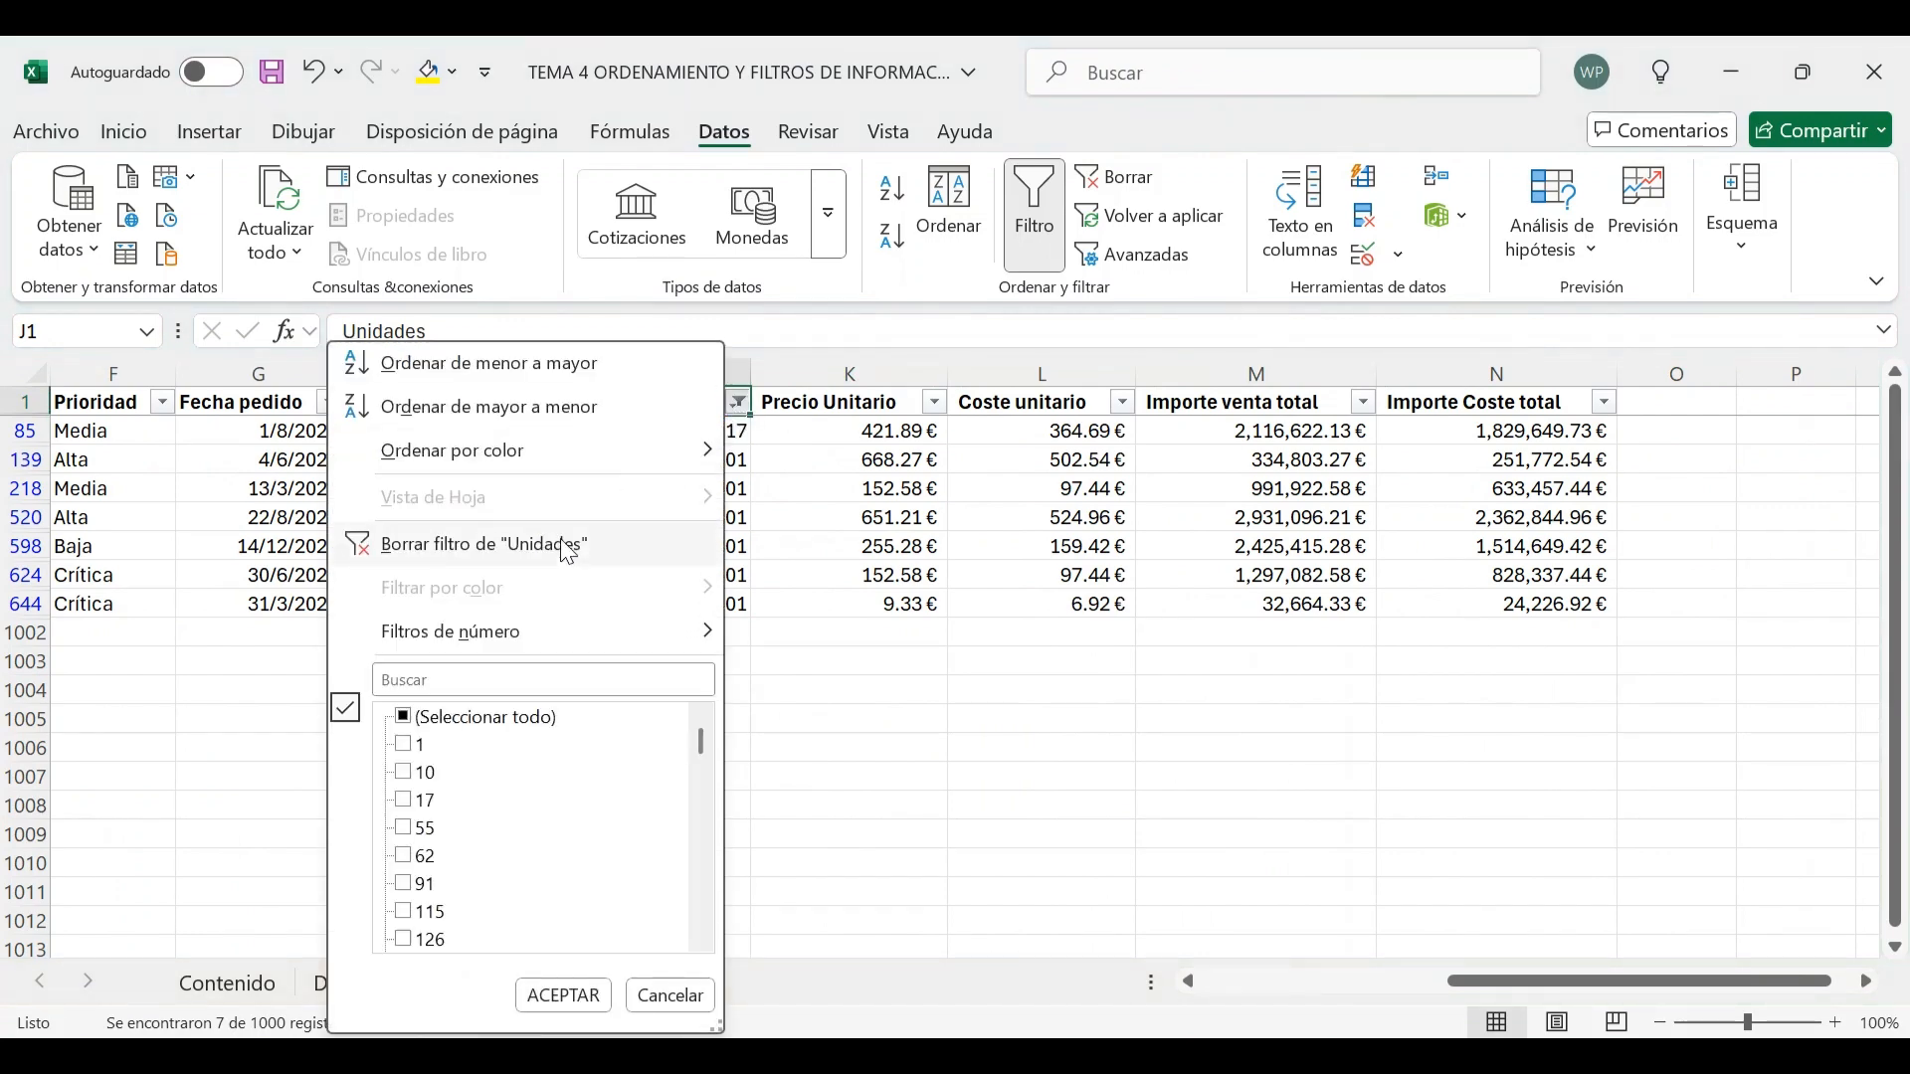
{"action": "left_click", "coordinate": [736, 402]}
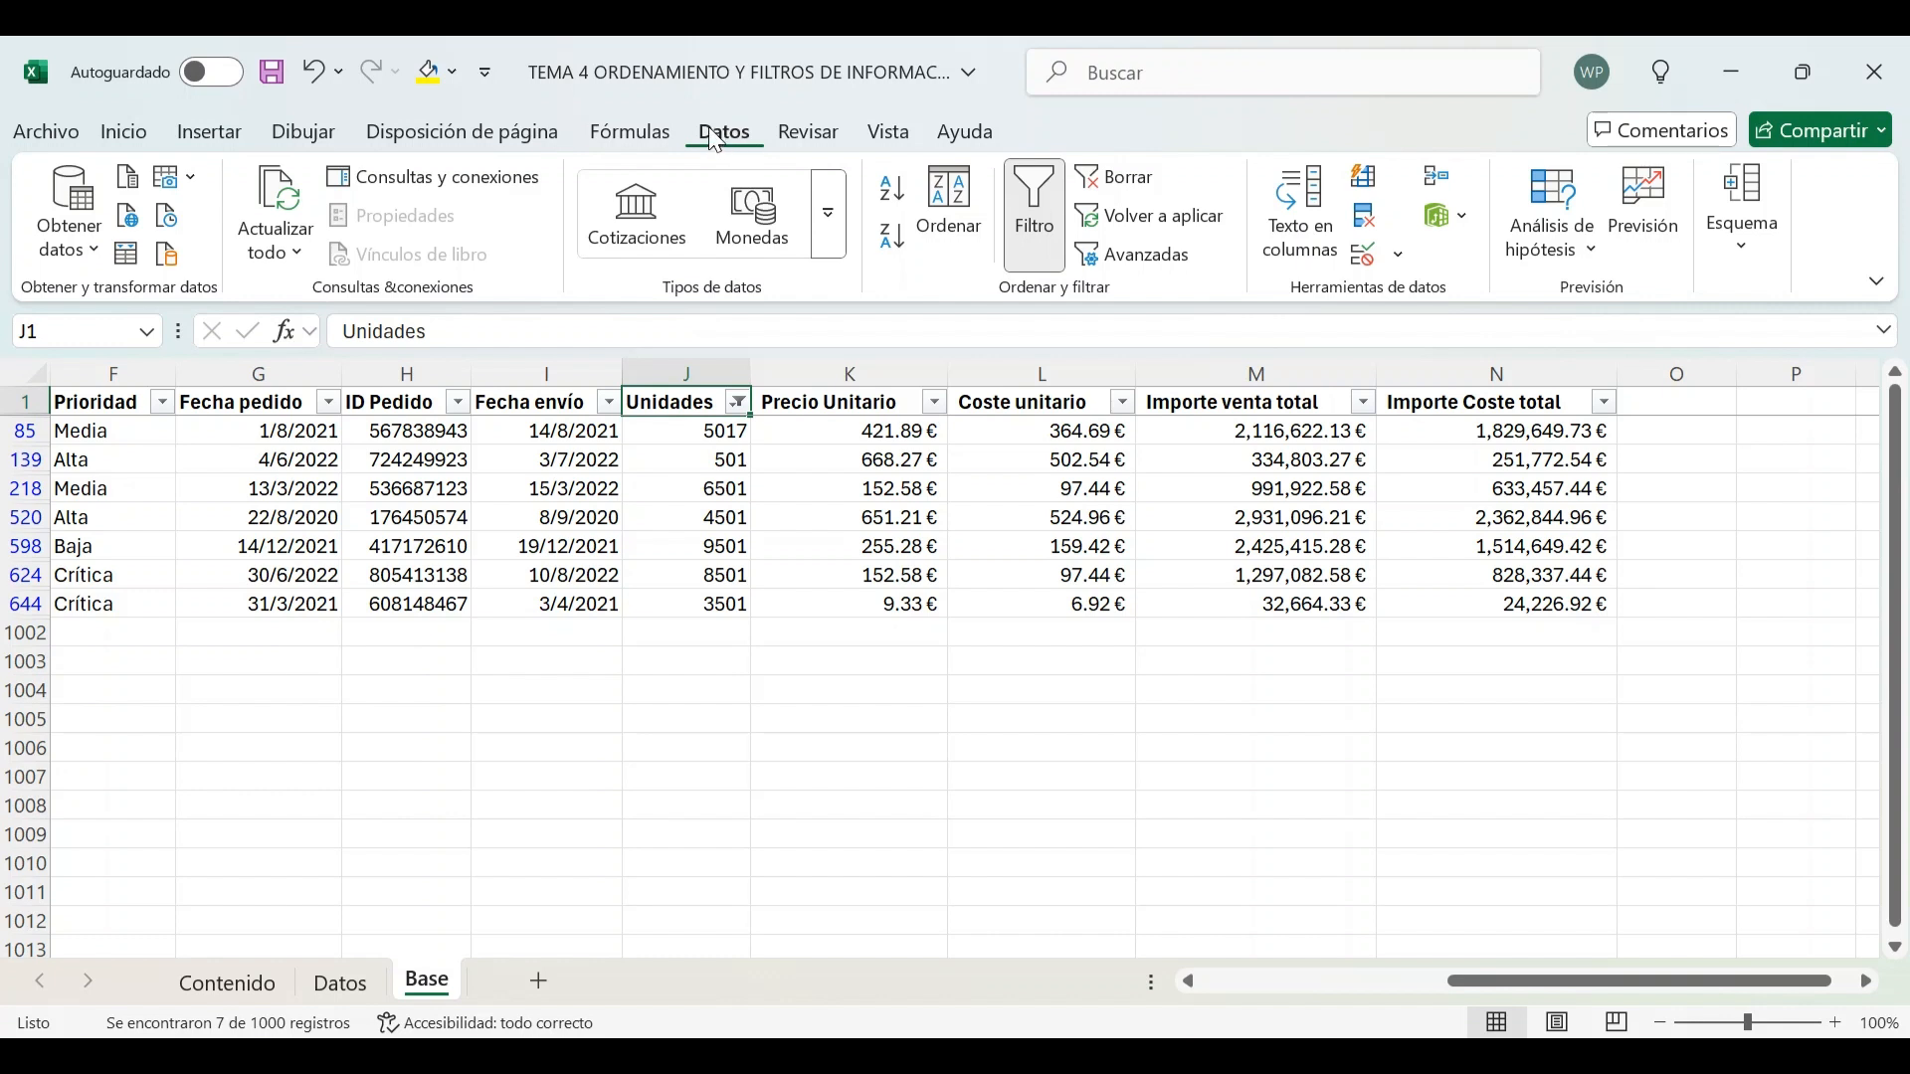
{"action": "left_click", "coordinate": [1113, 189]}
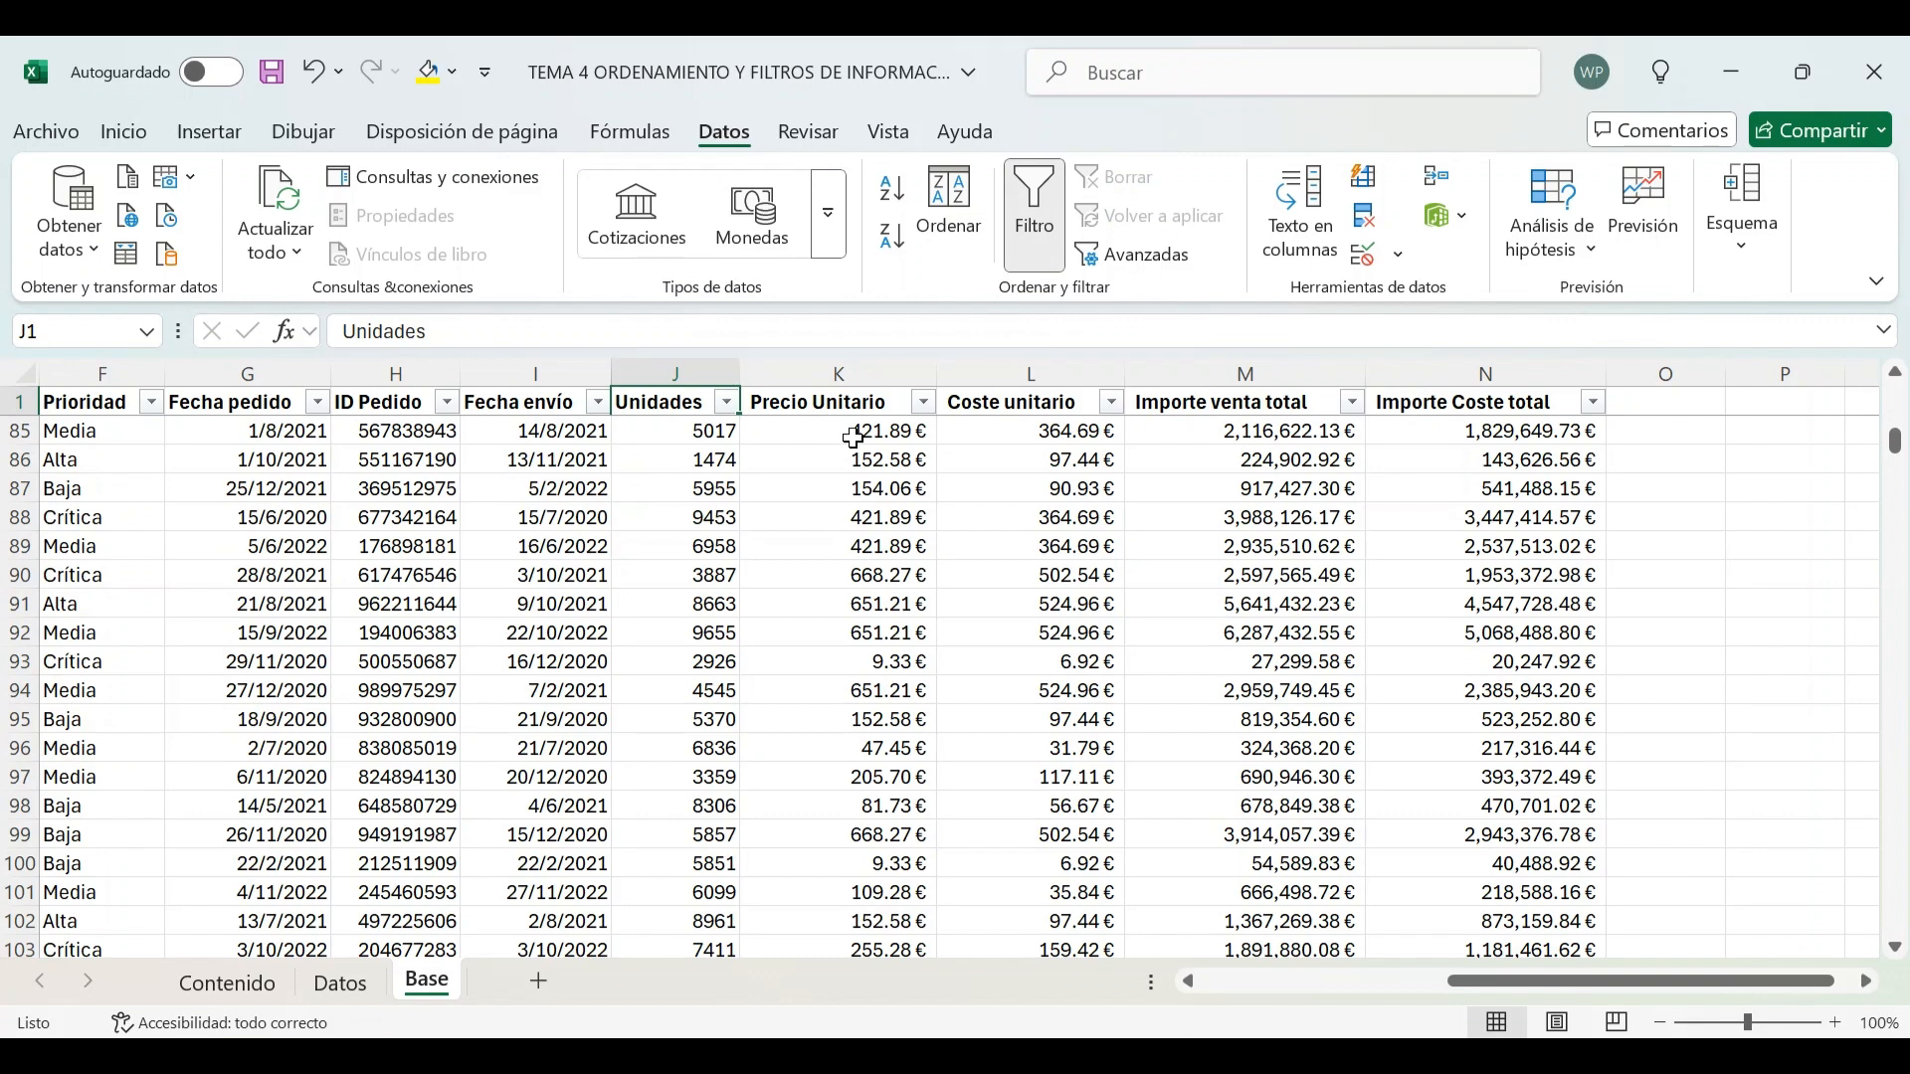
On the Contenido sheet, mark the 'filtrar números' activity as reviewed by entering 1
{"action": "key", "text": "Left"}
{"action": "key", "text": "Left"}
{"action": "key", "text": "Left"}
{"action": "key", "text": "Left"}
{"action": "key", "text": "Left"}
{"action": "key", "text": "Left"}
{"action": "key", "text": "Left"}
{"action": "key", "text": "Left"}
{"action": "key", "text": "Left"}
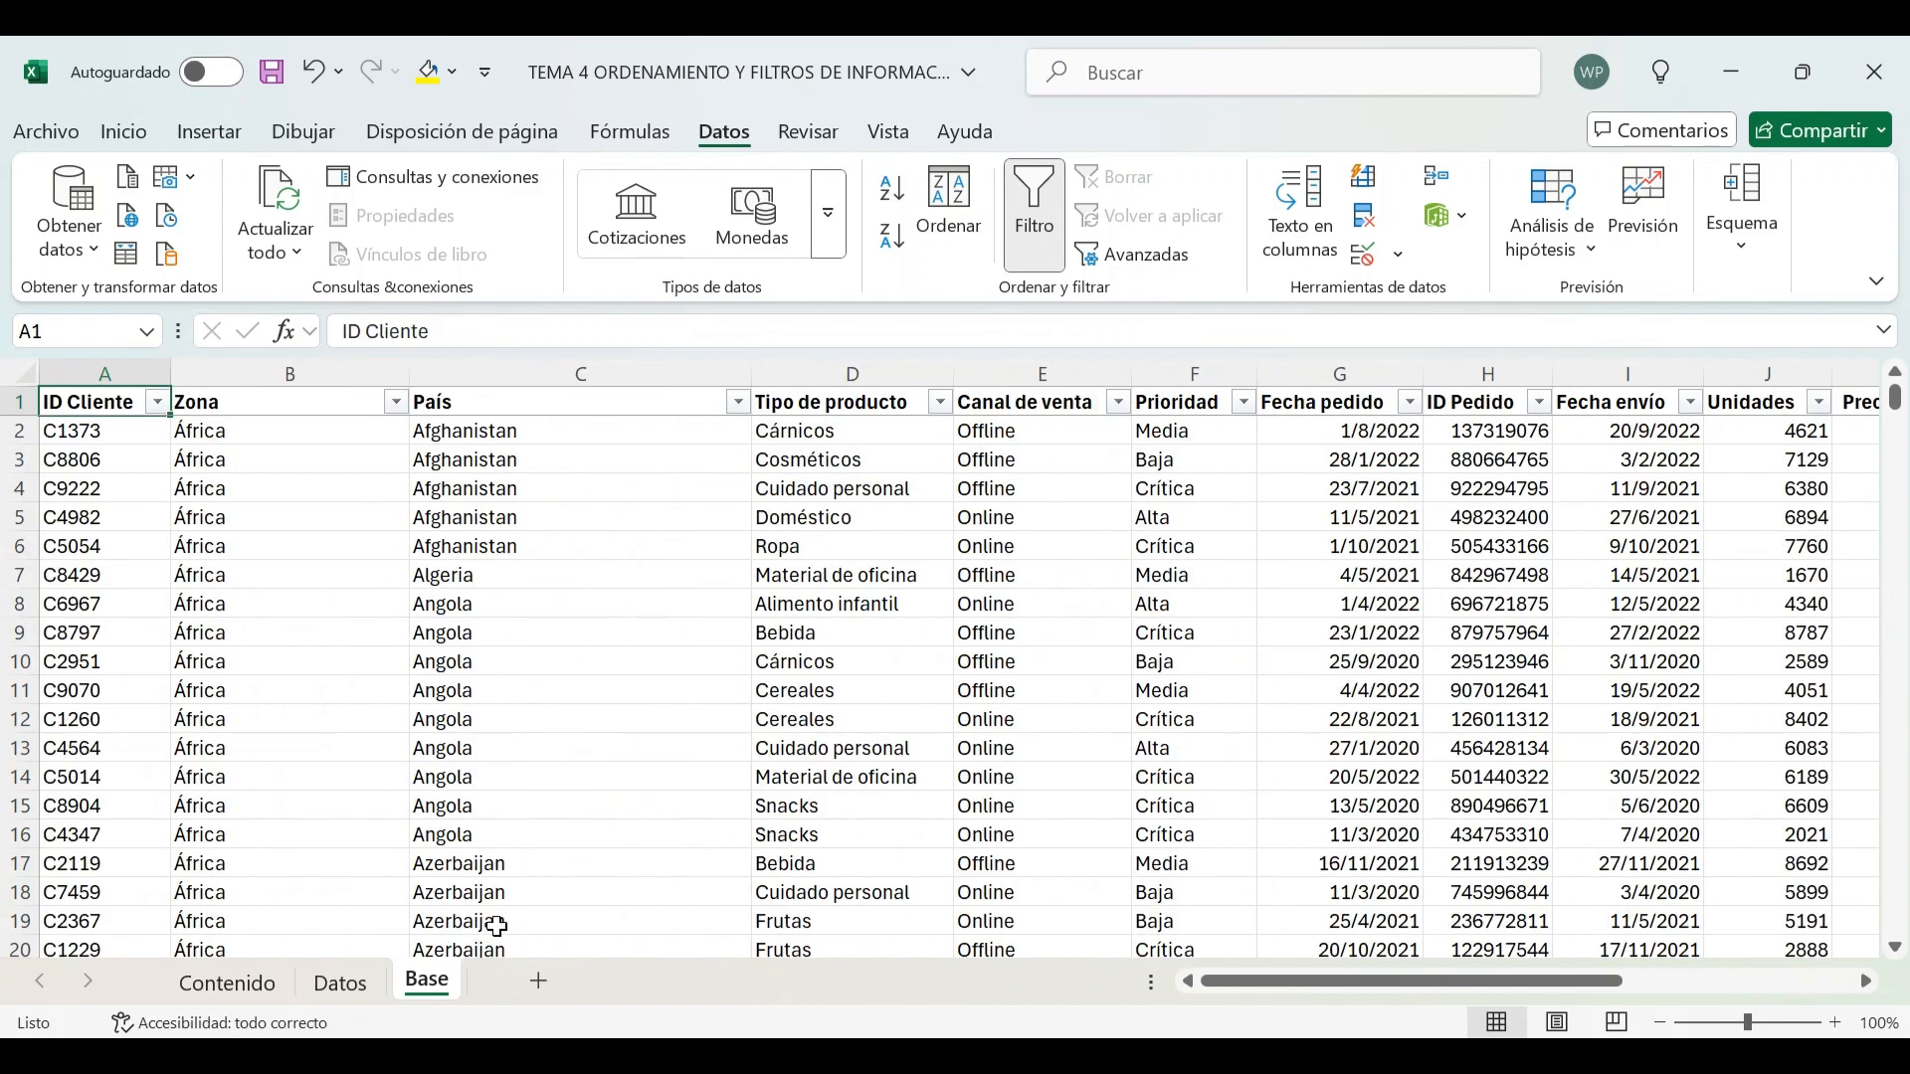
{"action": "left_click", "coordinate": [229, 981]}
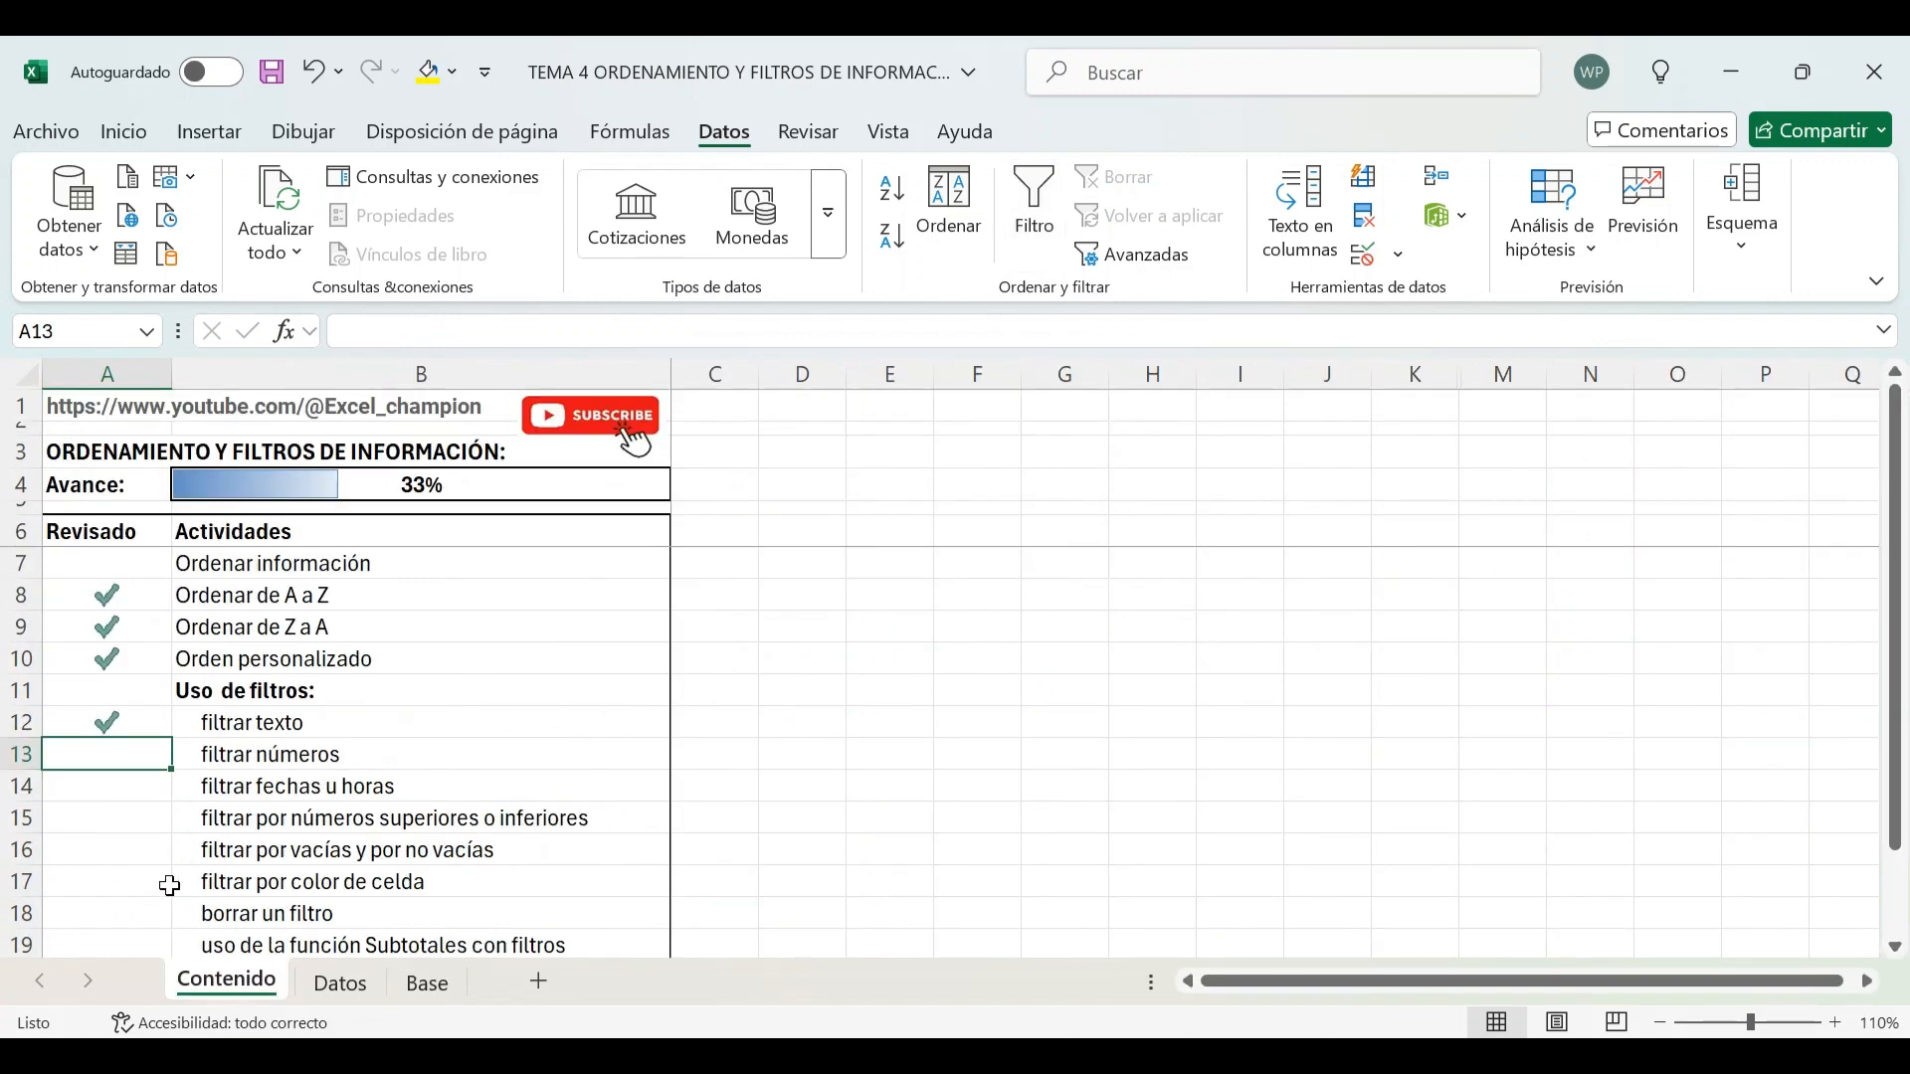
{"action": "type", "text": "1"}
{"action": "key", "text": "Return"}
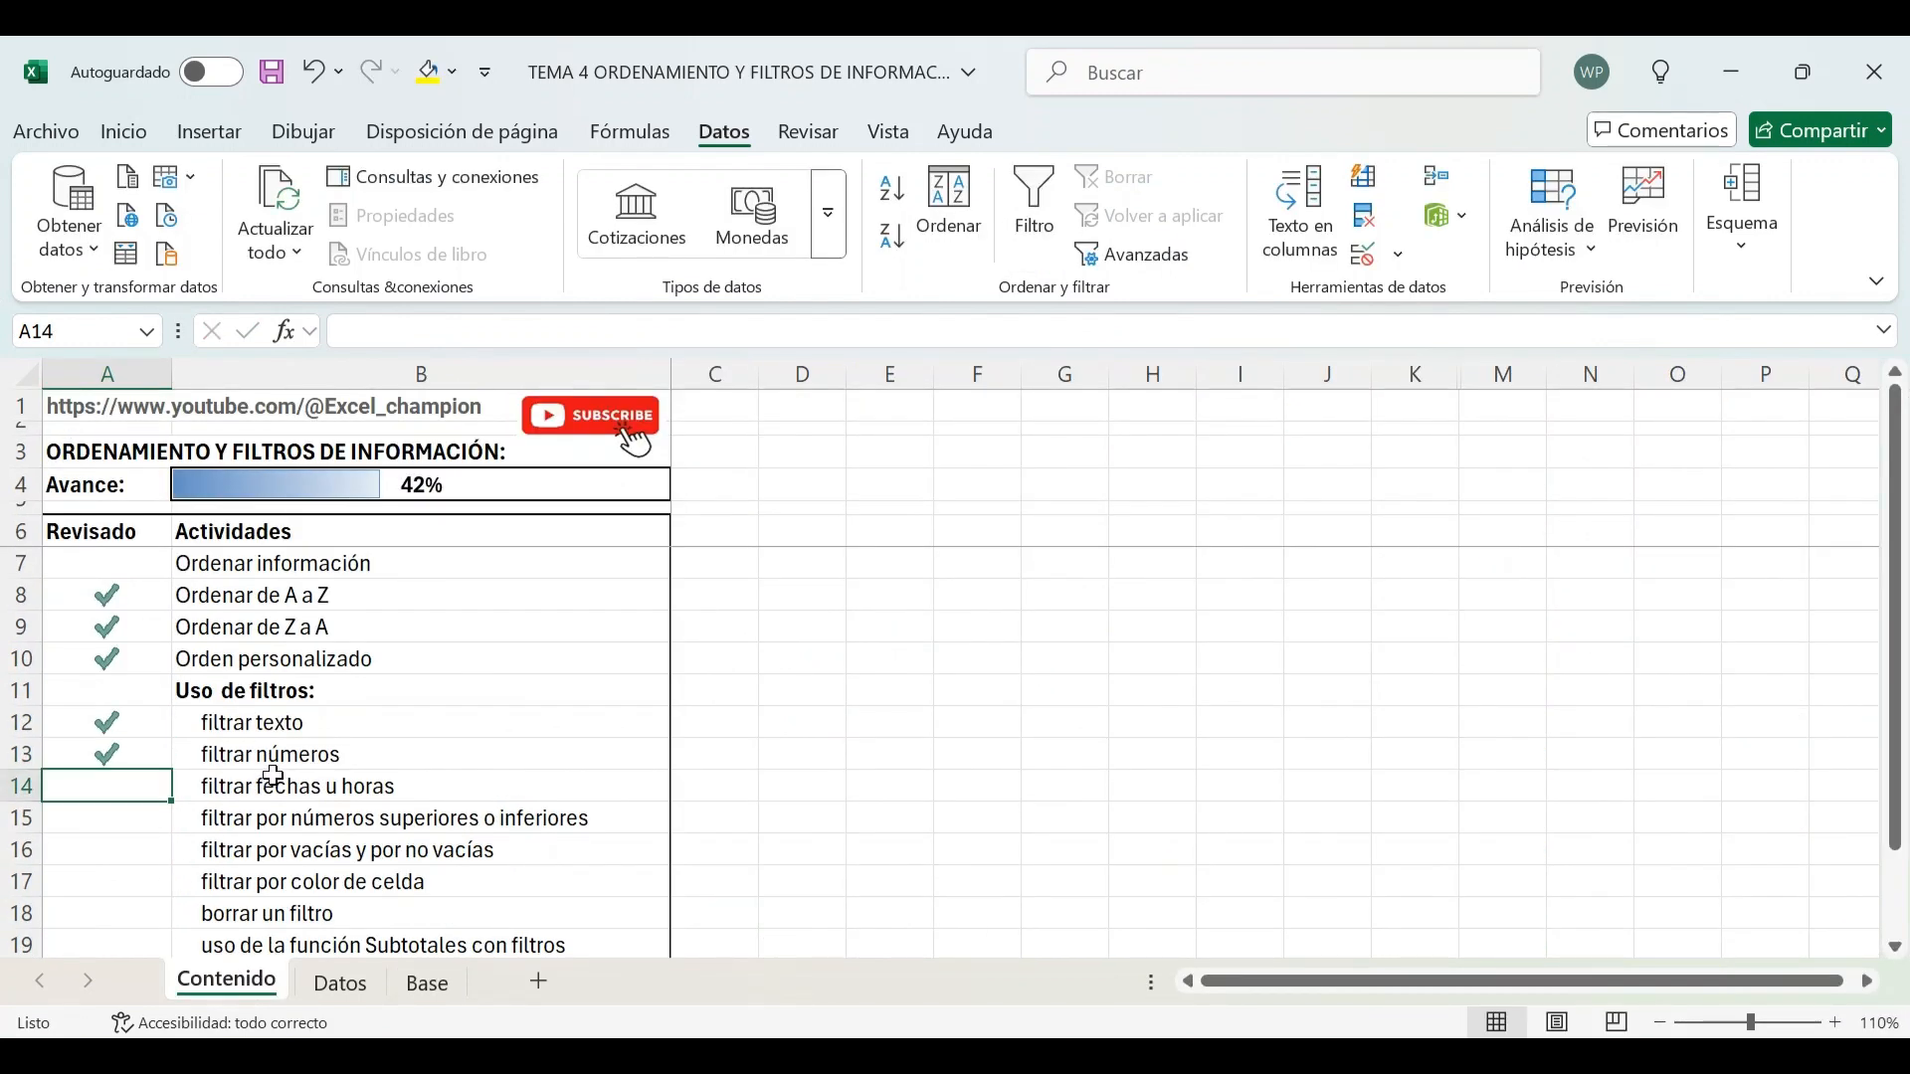
Return to the Base sheet and preview the Fecha pedido filter's year list without changes
{"action": "left_click", "coordinate": [408, 983]}
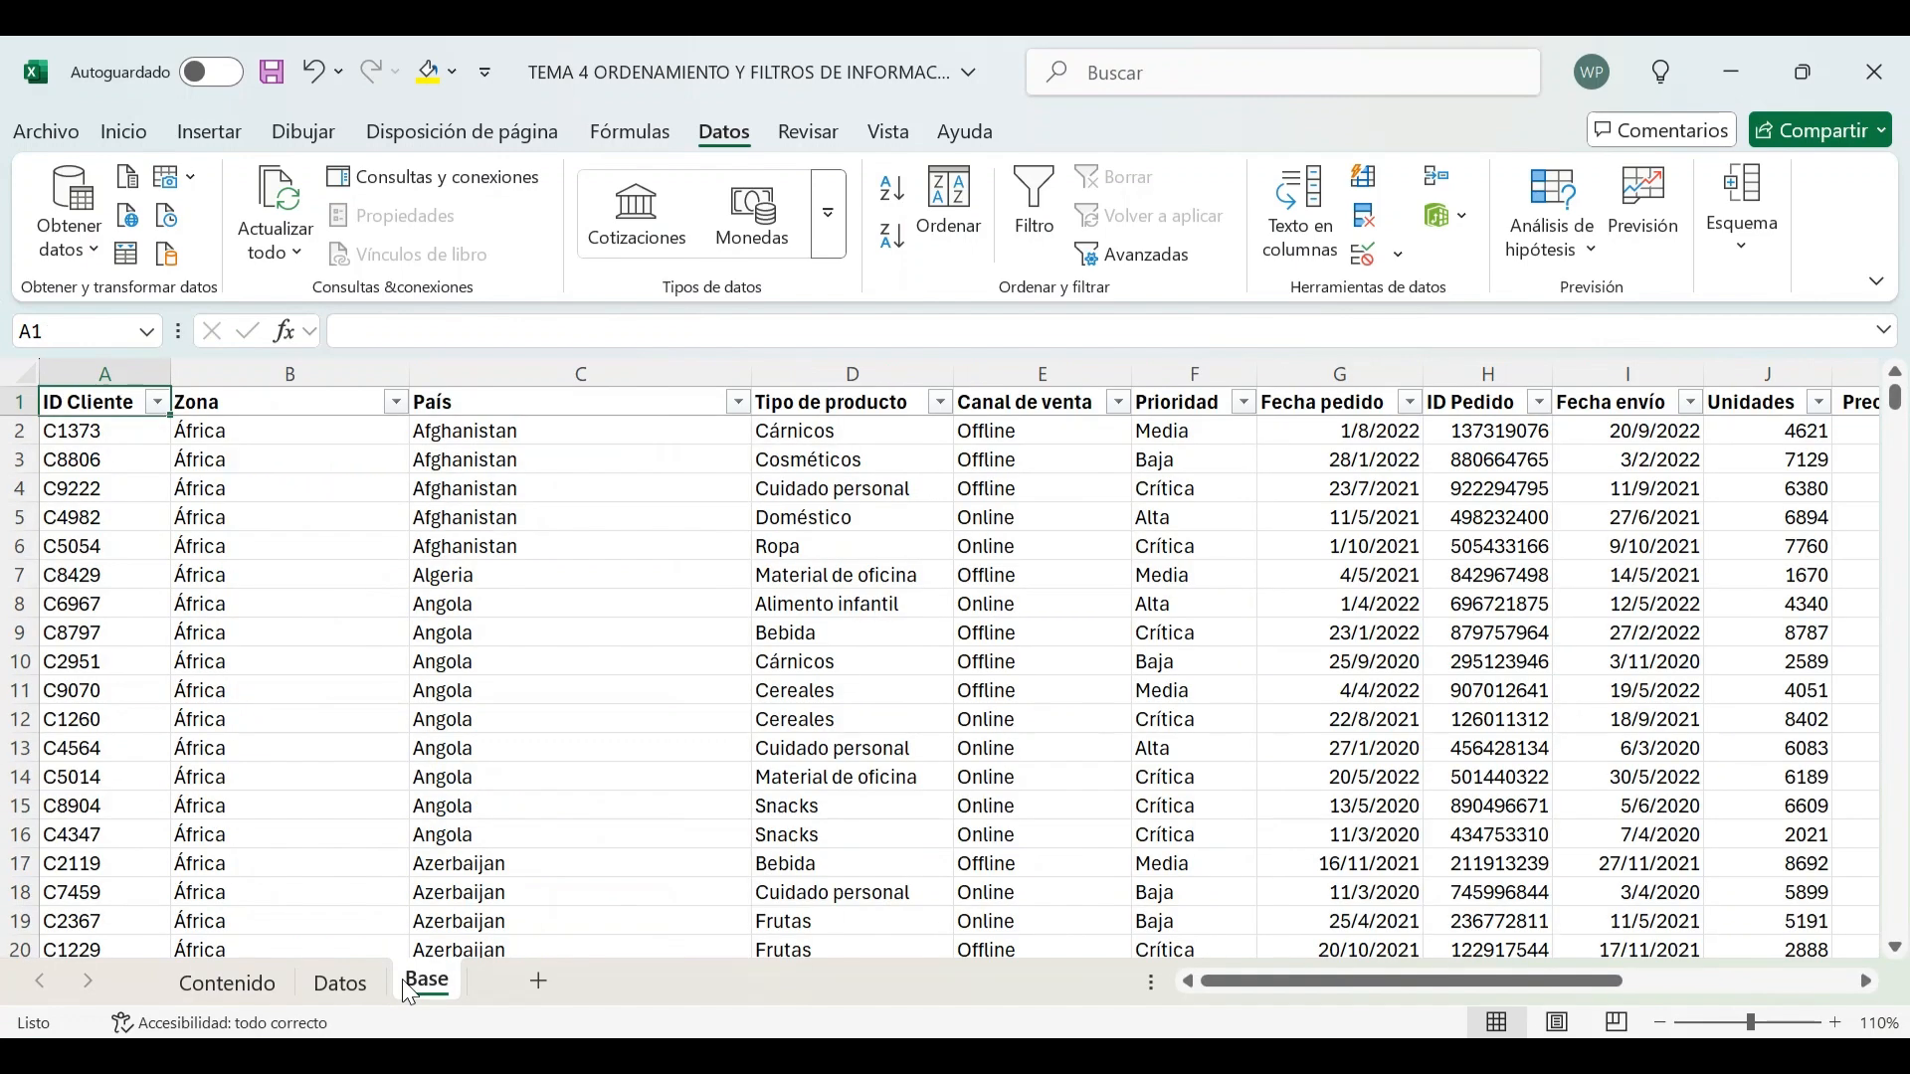
{"action": "left_click", "coordinate": [1308, 491]}
{"action": "left_click", "coordinate": [1353, 410]}
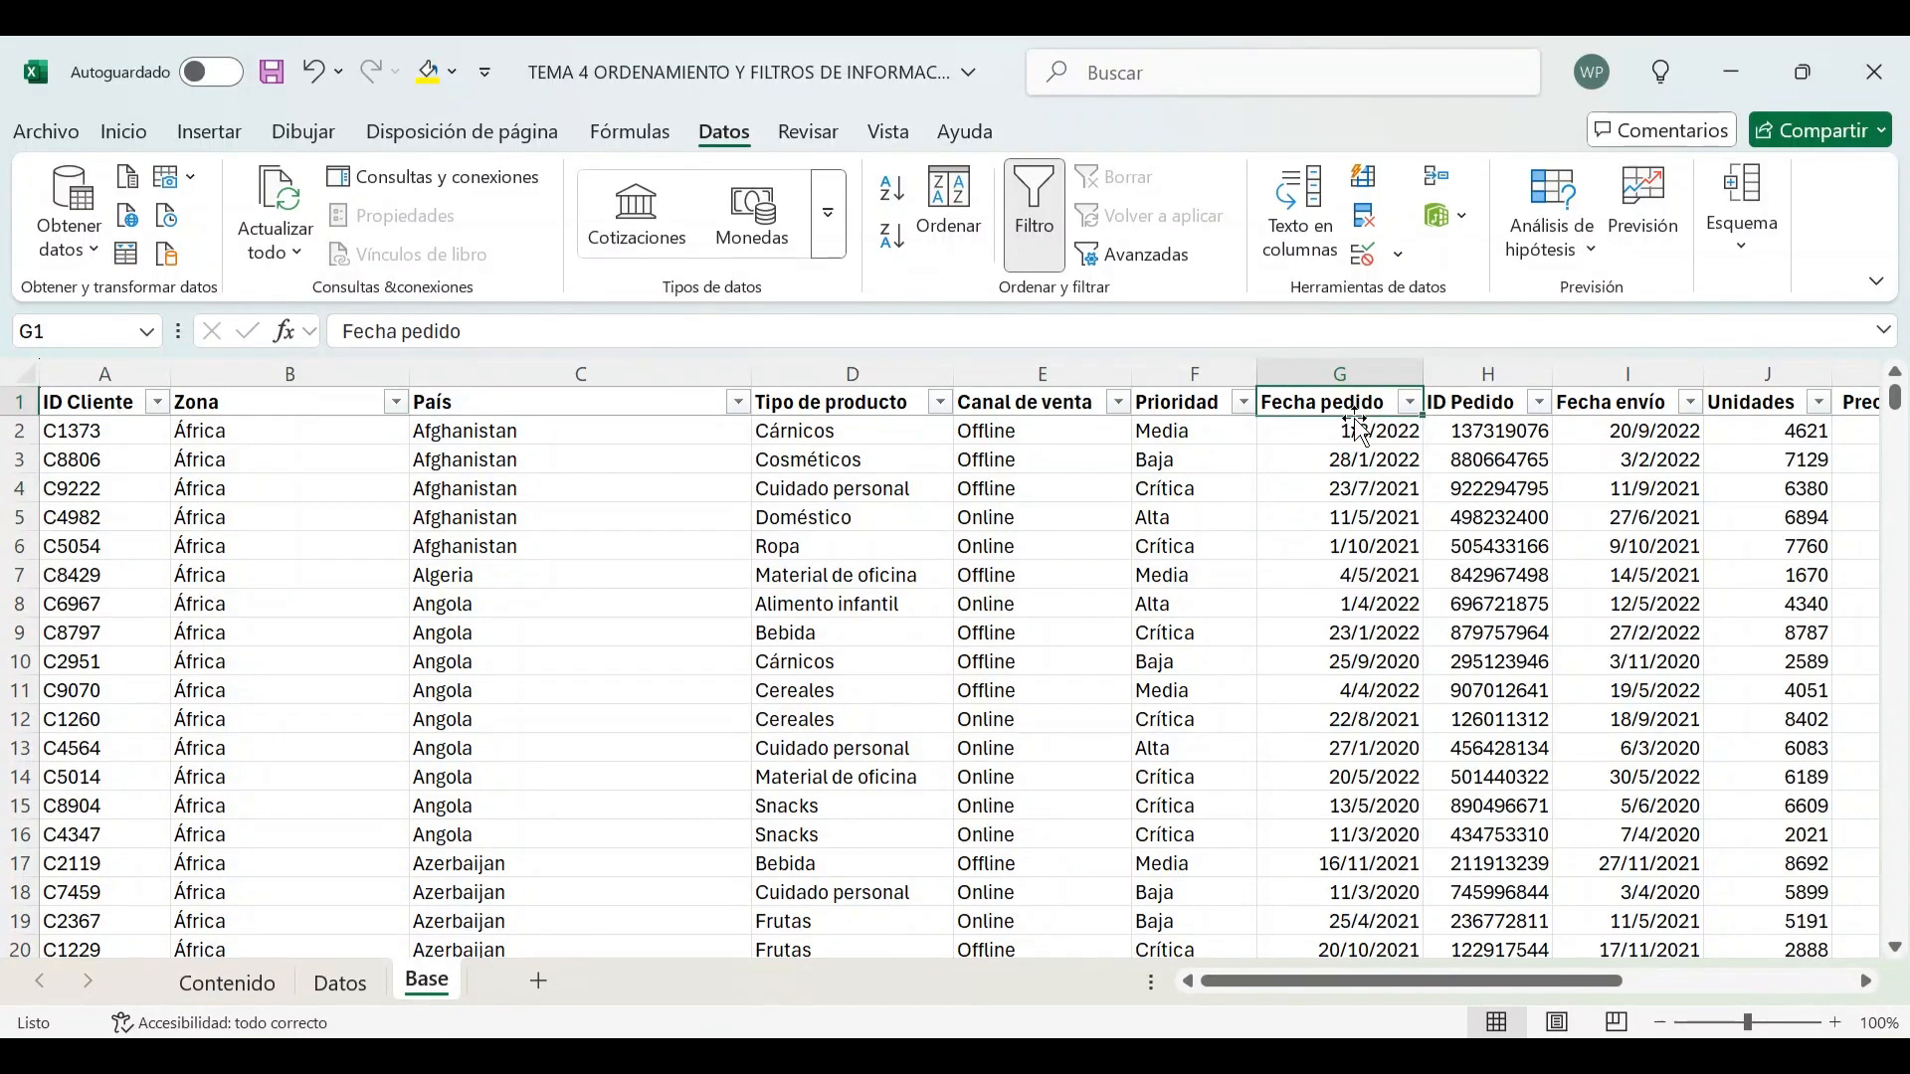
{"action": "left_click", "coordinate": [1410, 402]}
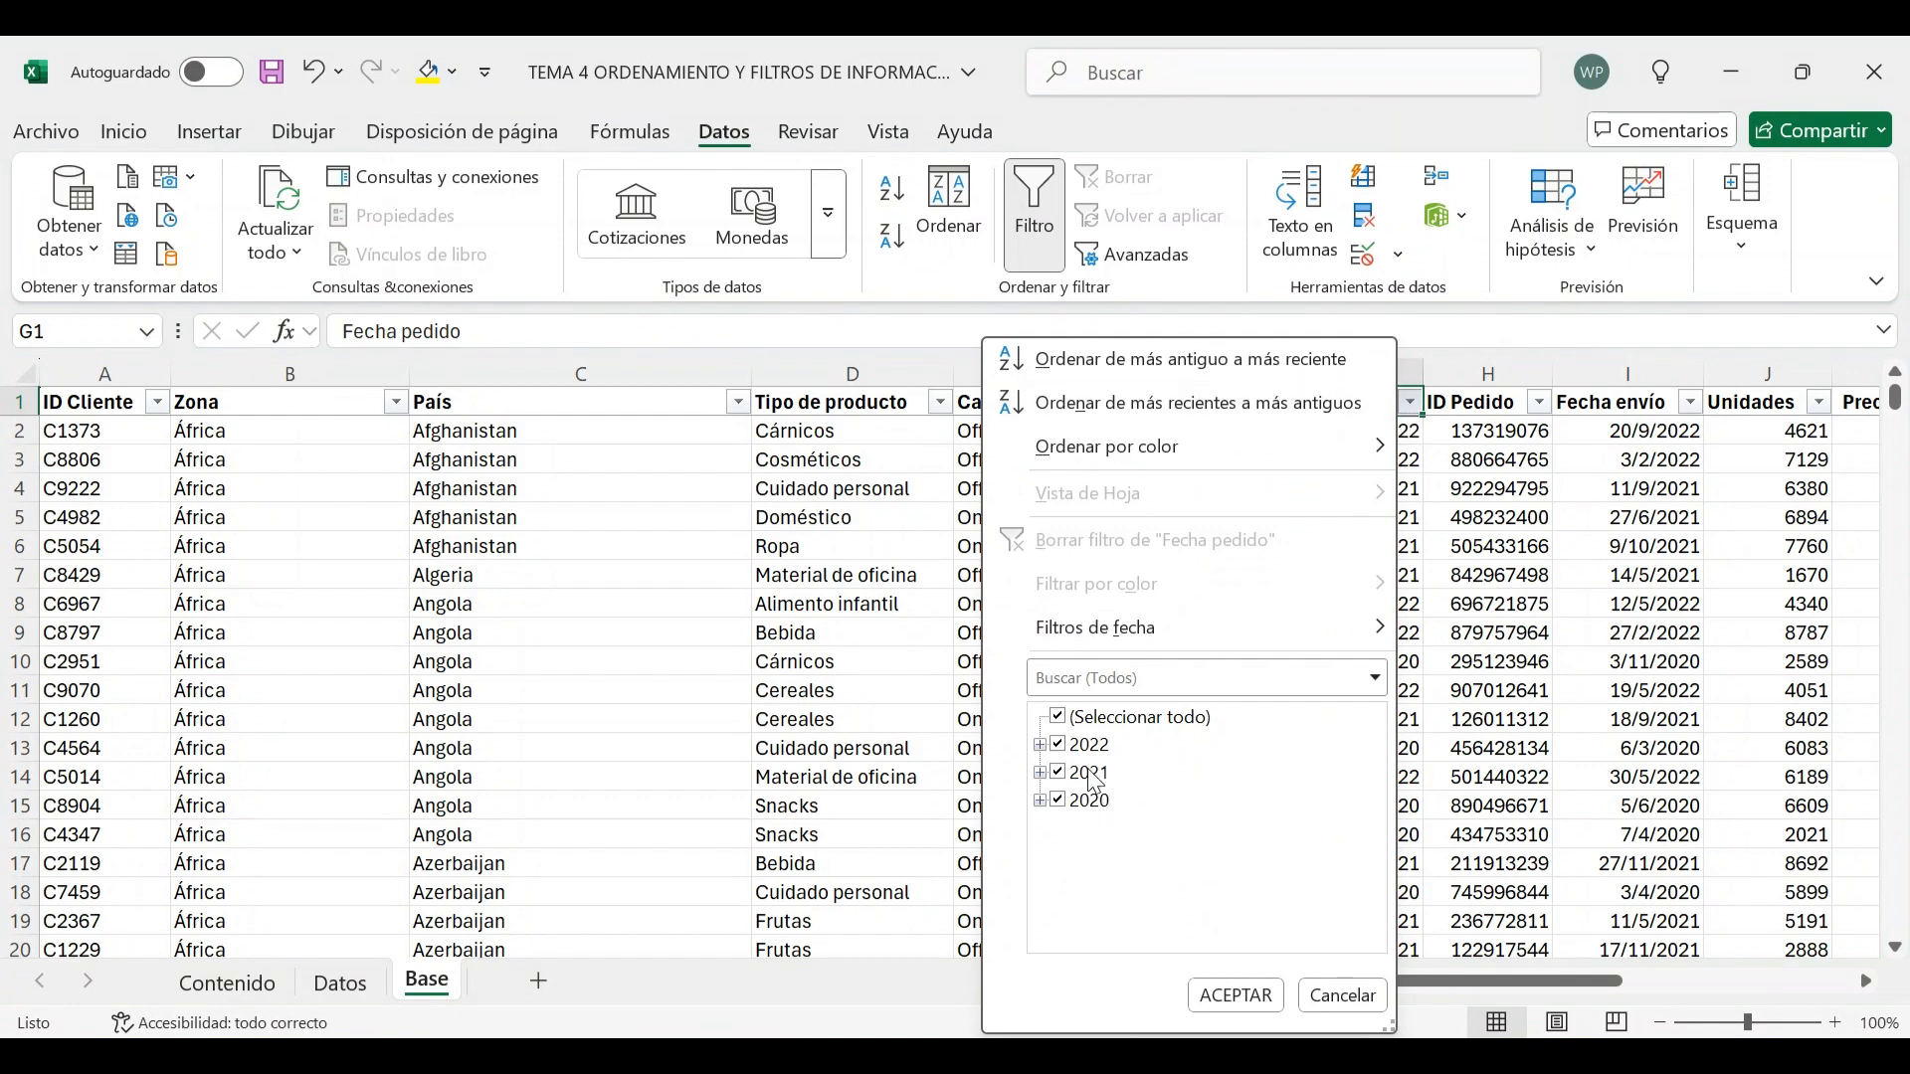
{"action": "left_click", "coordinate": [1338, 997]}
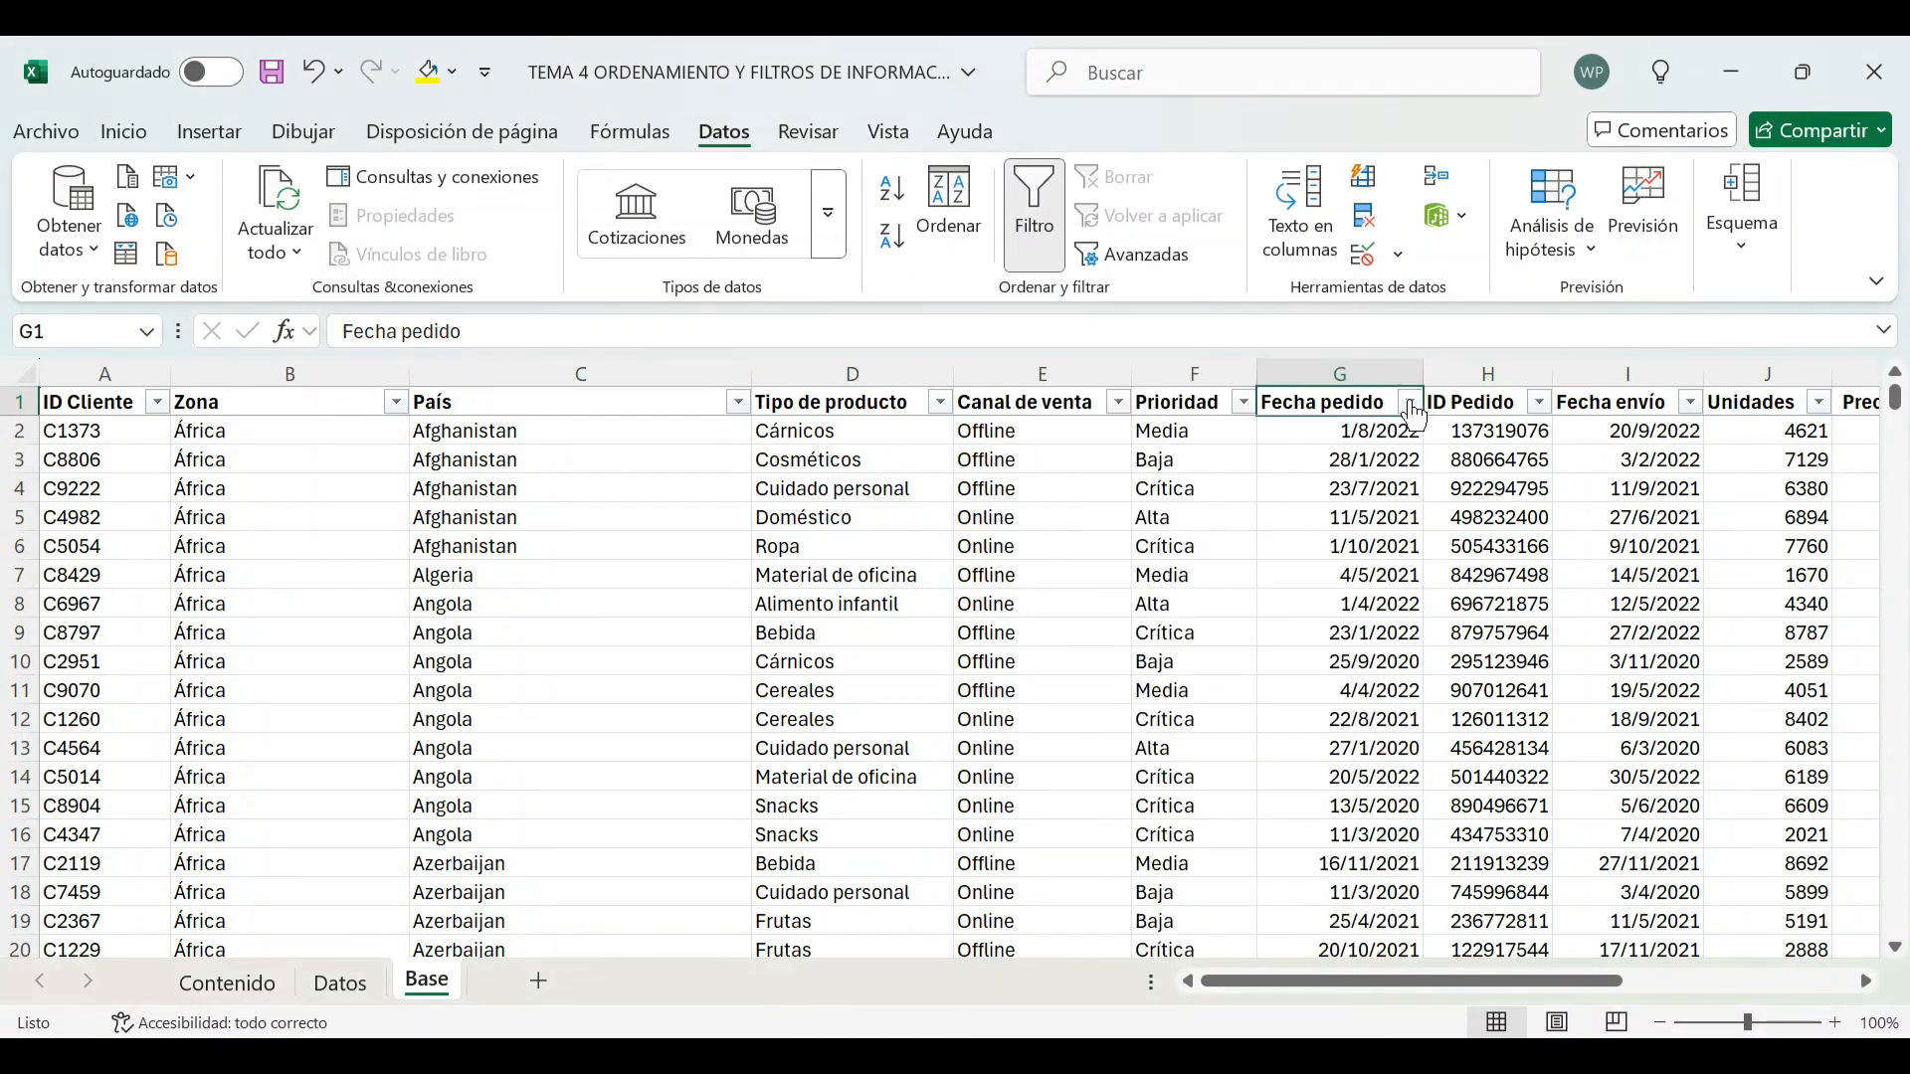
Filter Fecha pedido to show only octubre and noviembre of 2022
{"action": "left_click", "coordinate": [1410, 400]}
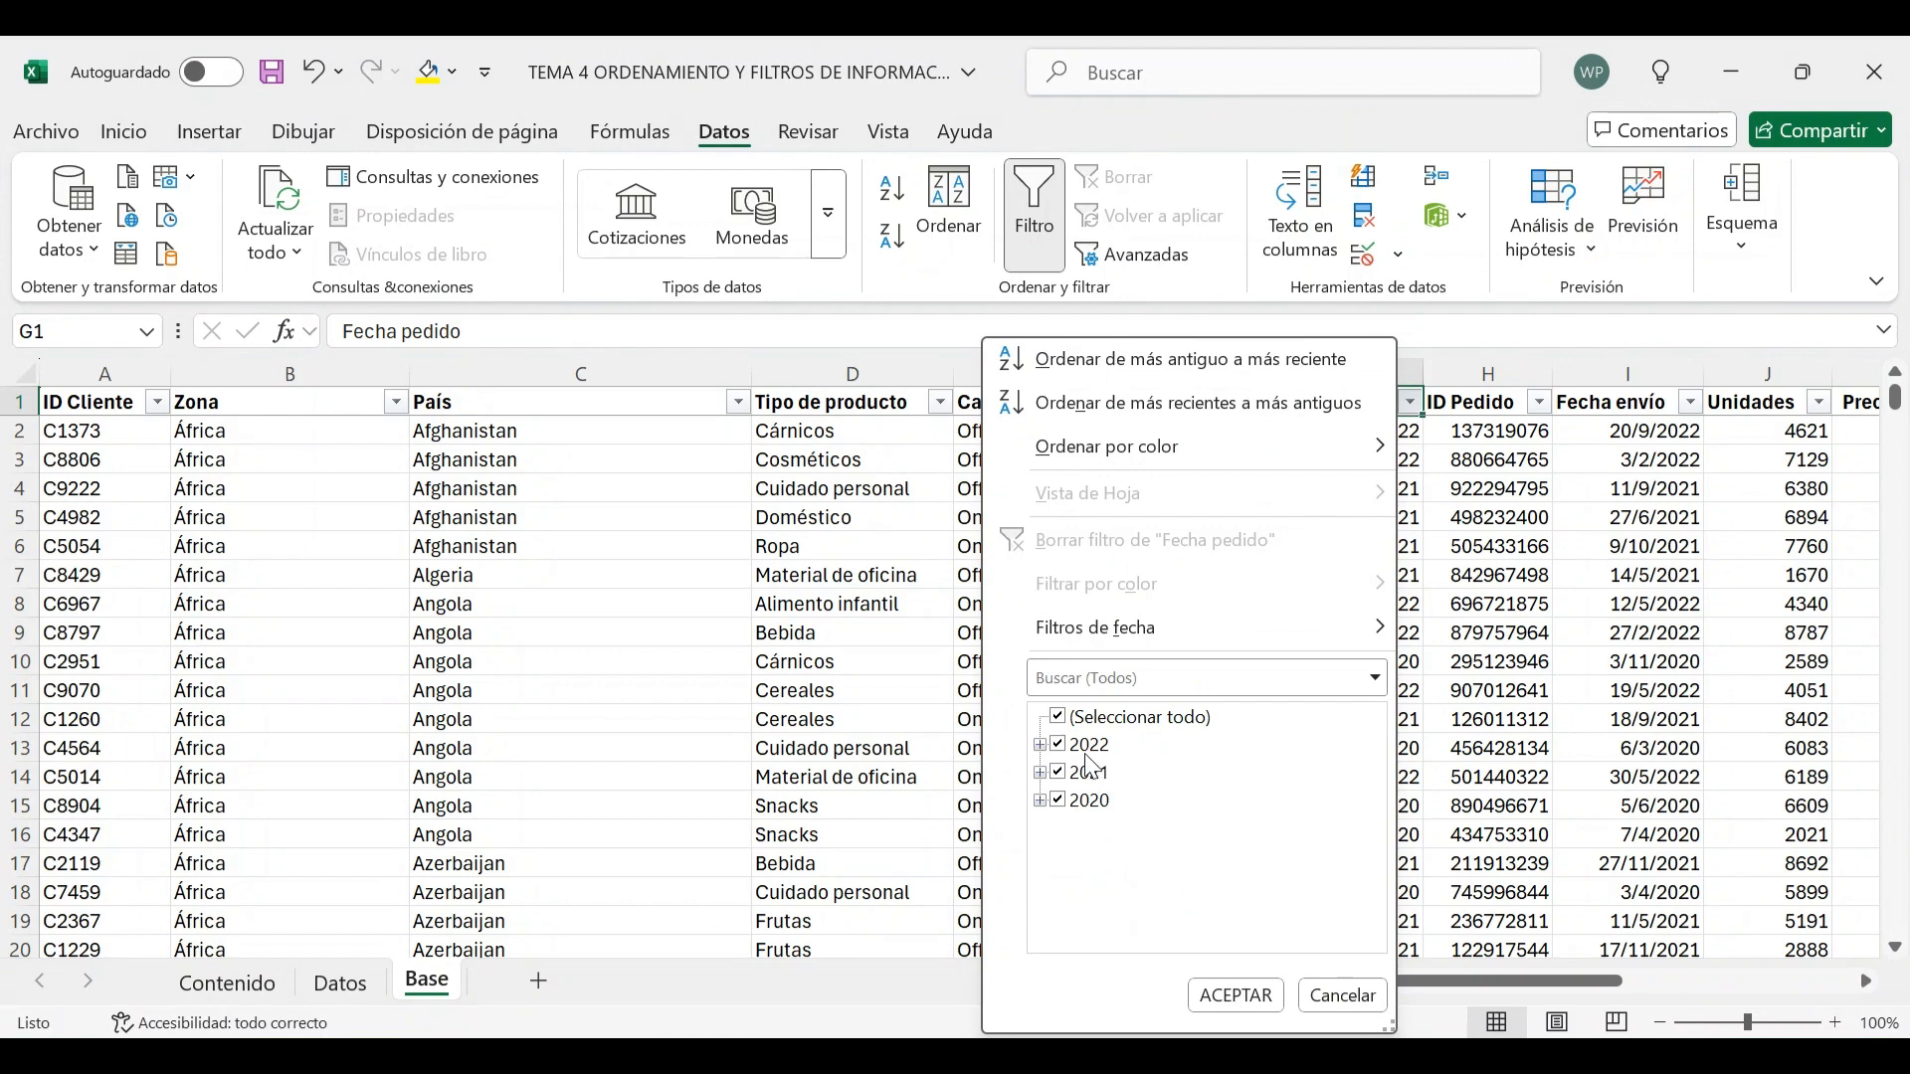
{"action": "left_click", "coordinate": [1058, 717]}
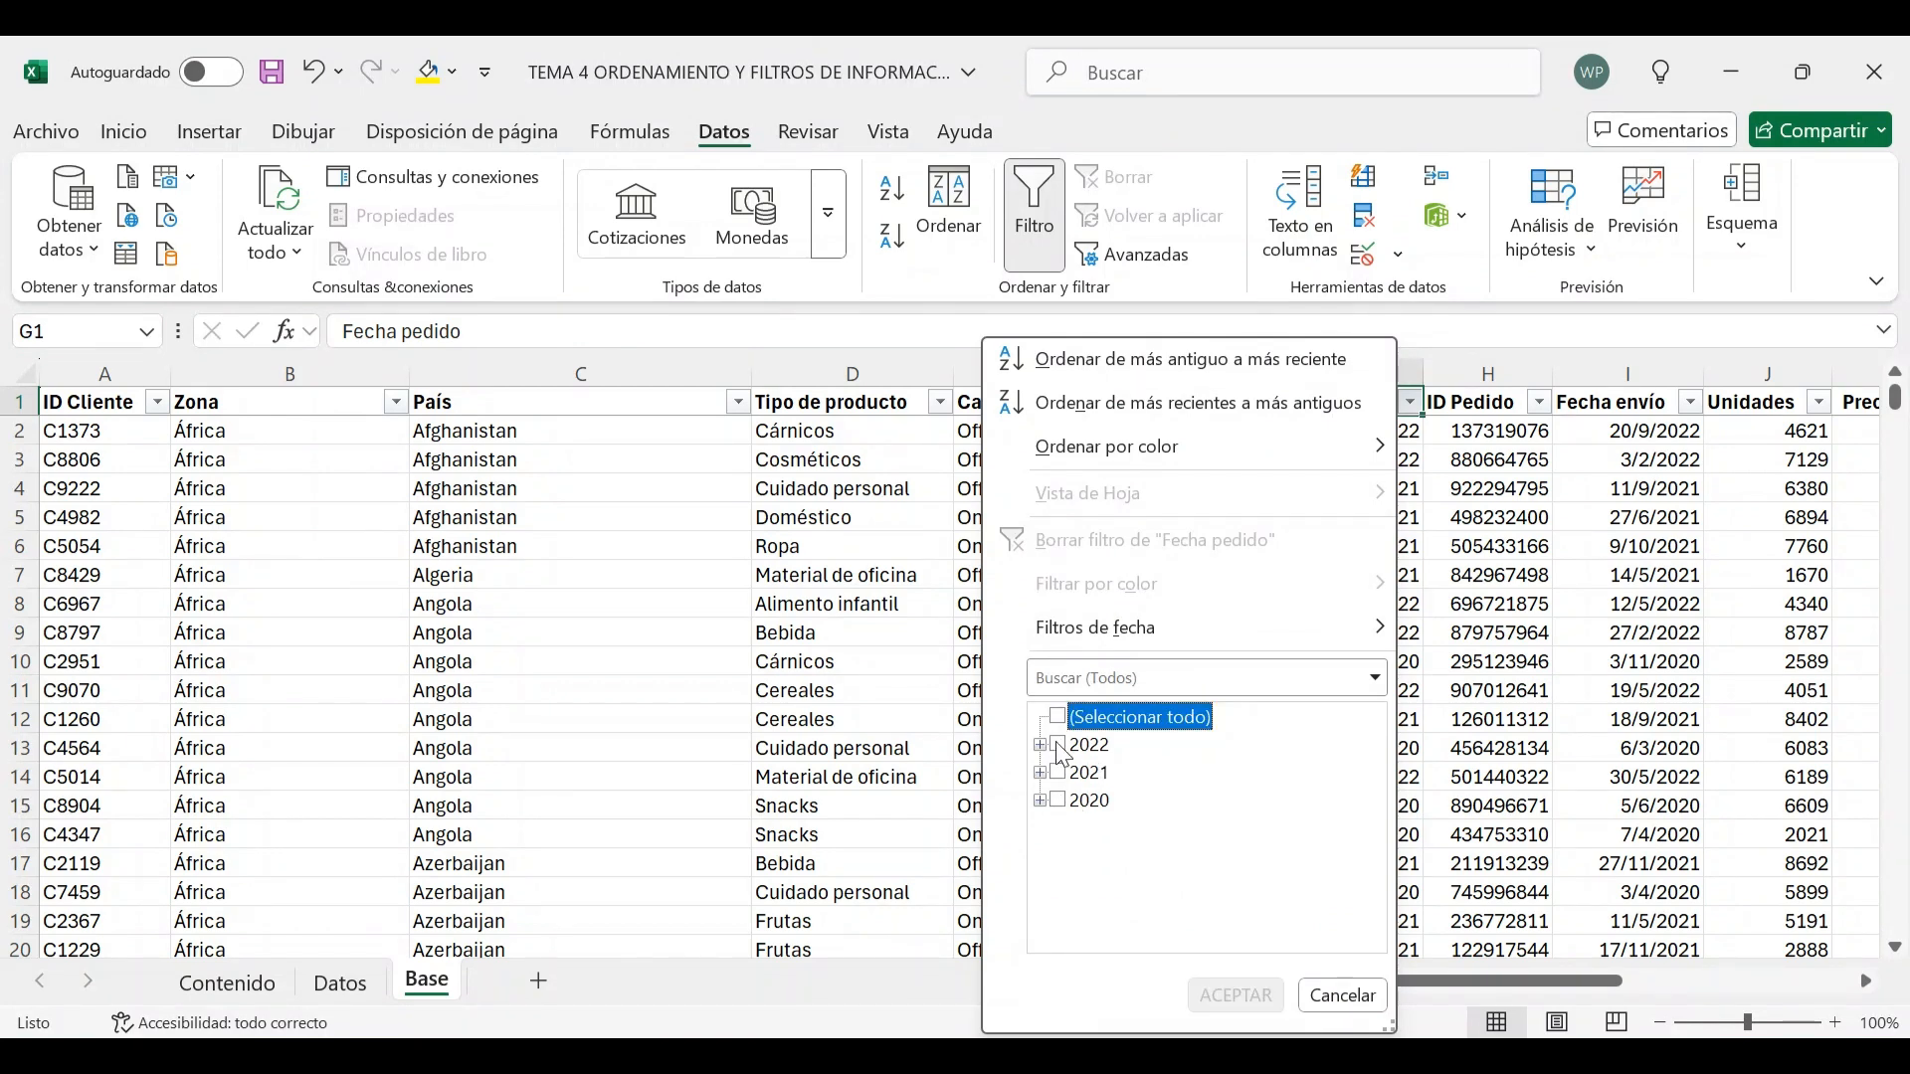
{"action": "left_click", "coordinate": [1039, 745]}
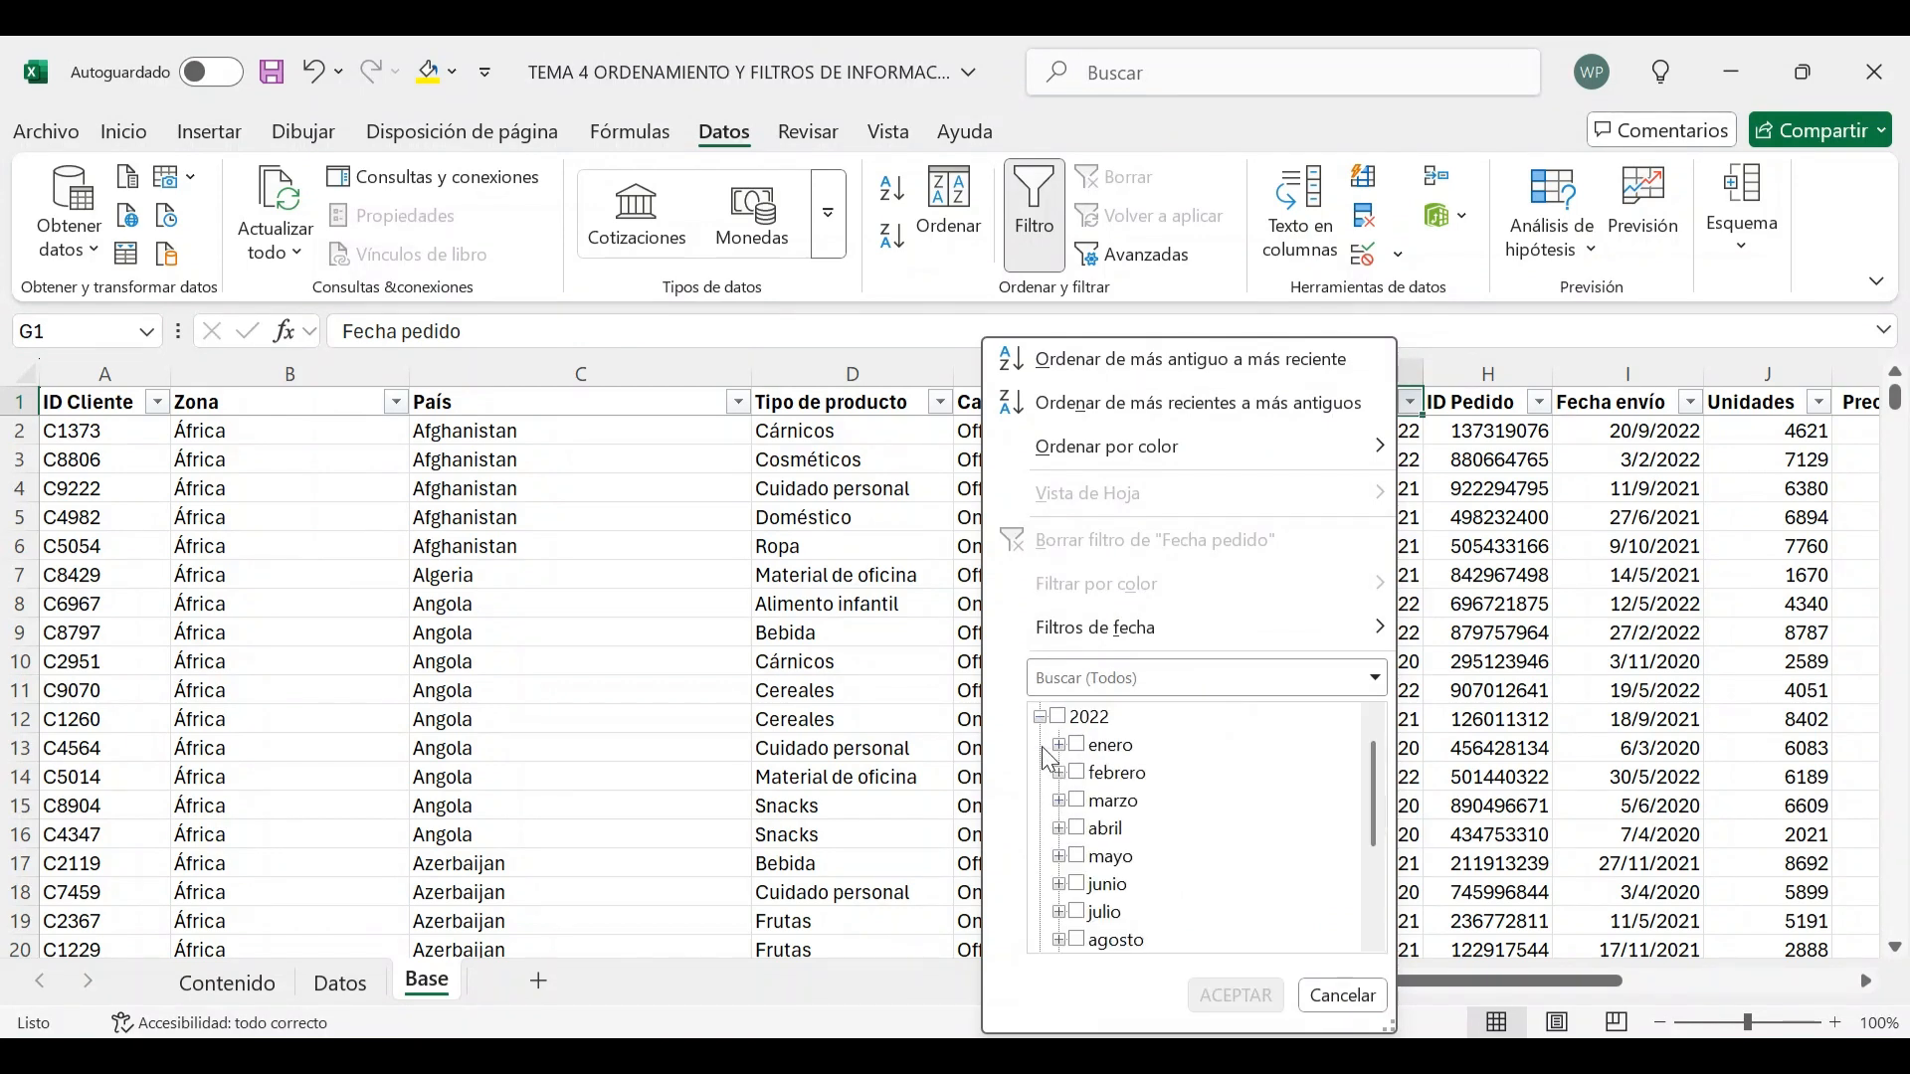
{"action": "left_click", "coordinate": [1041, 717]}
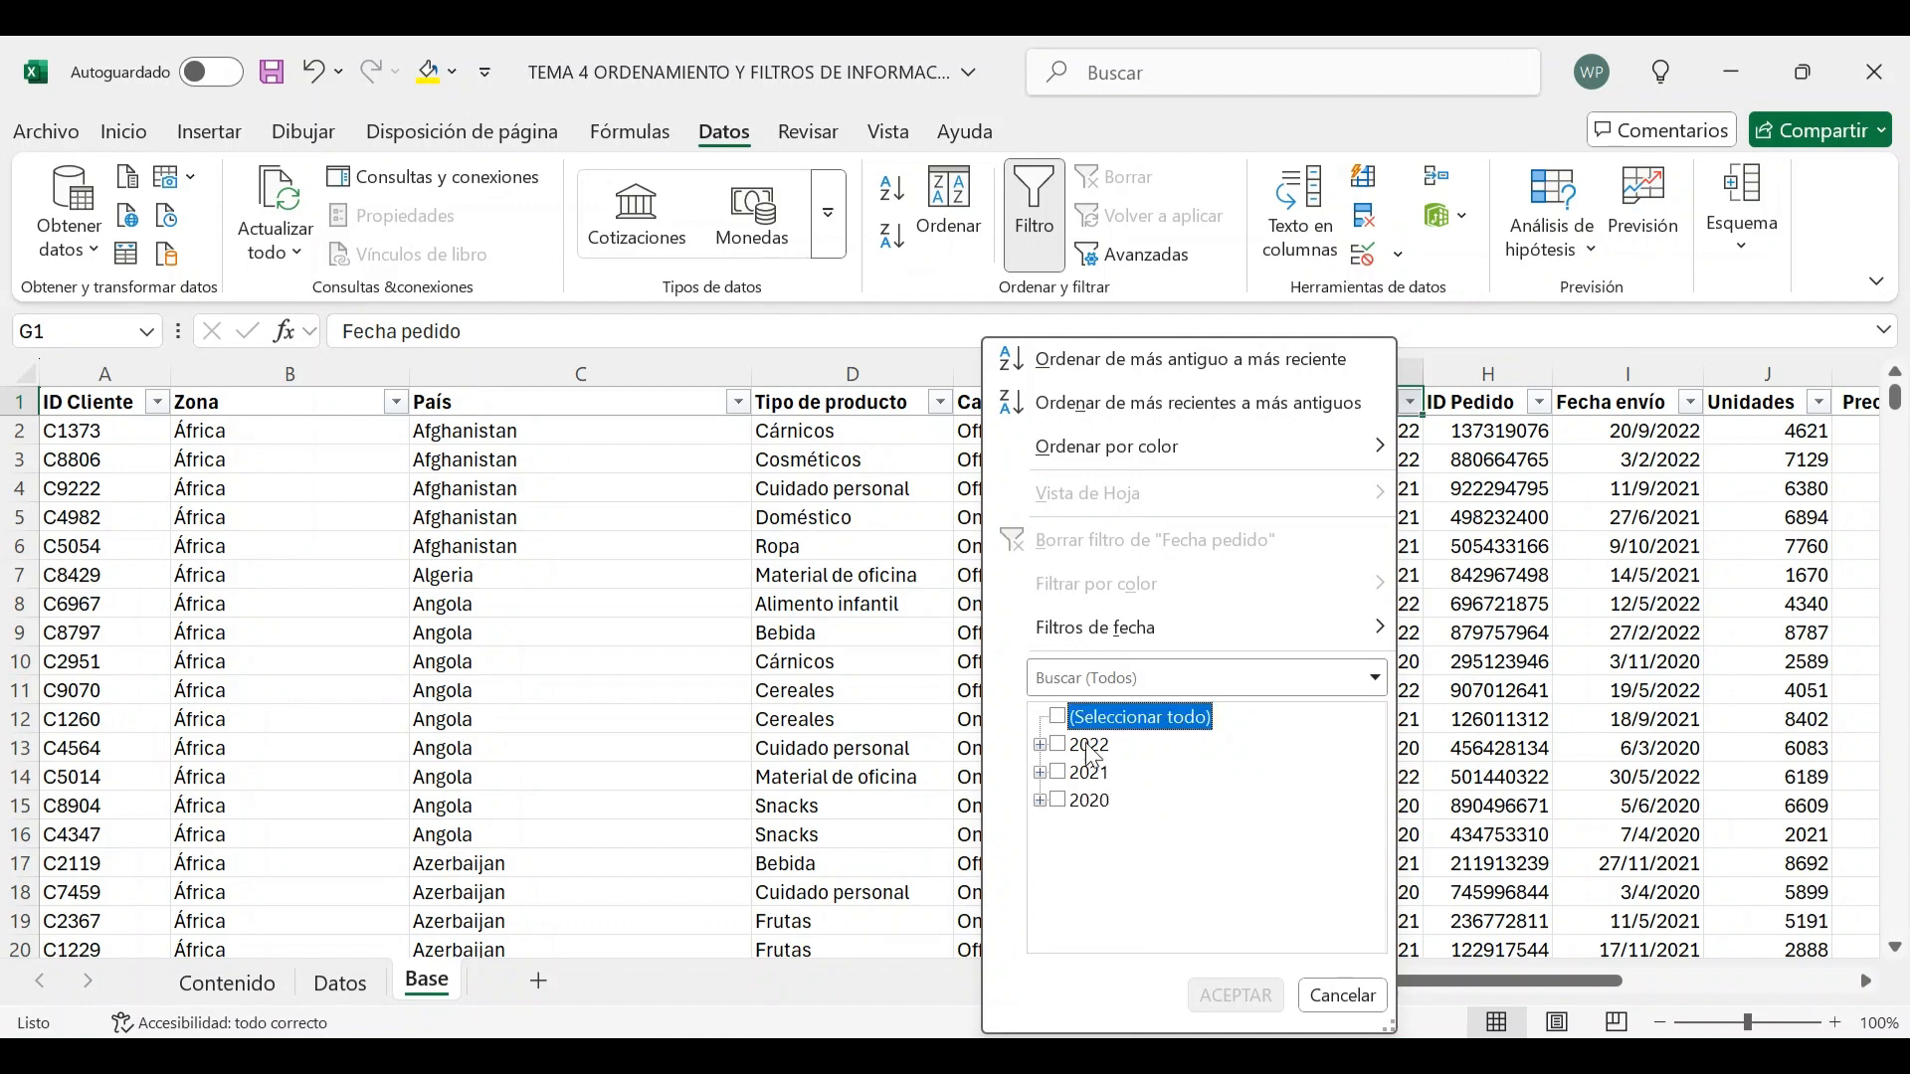
{"action": "left_click", "coordinate": [1040, 773]}
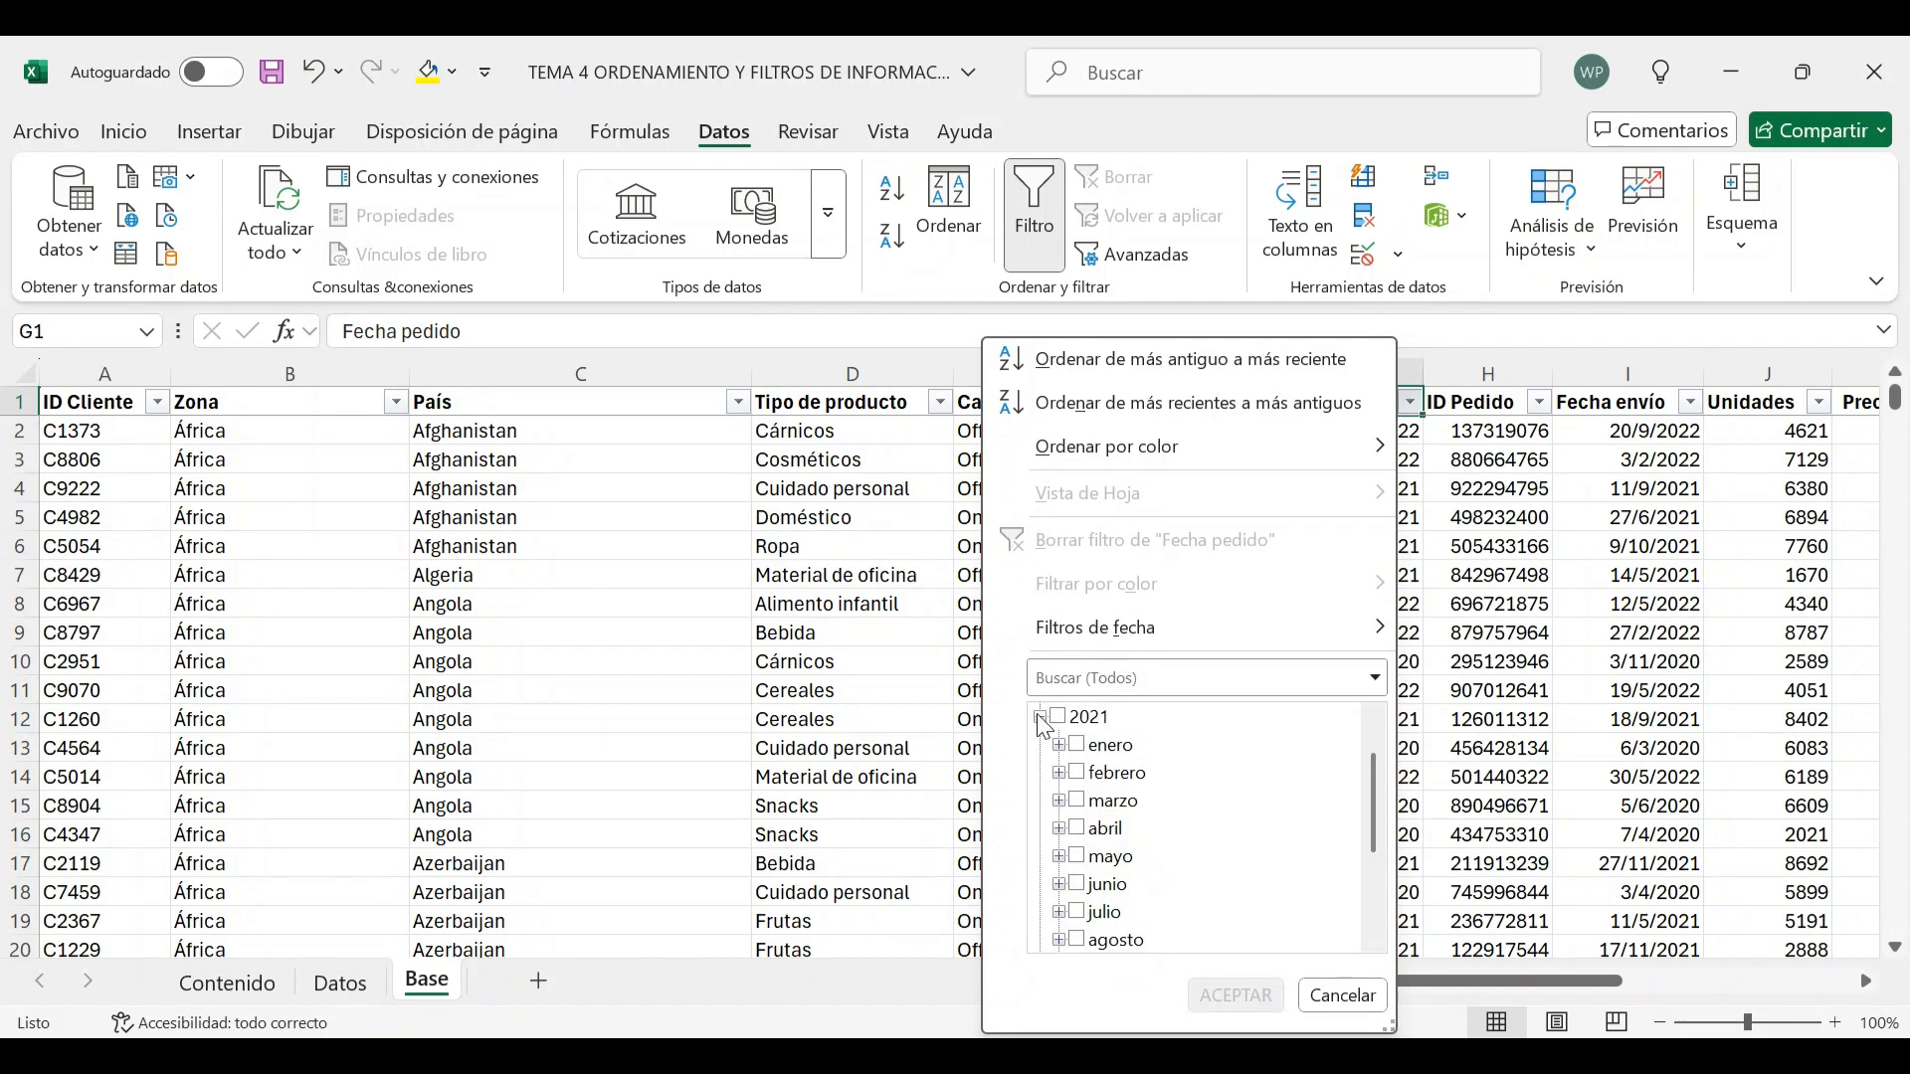
{"action": "left_click", "coordinate": [1041, 717]}
{"action": "left_click", "coordinate": [1041, 801]}
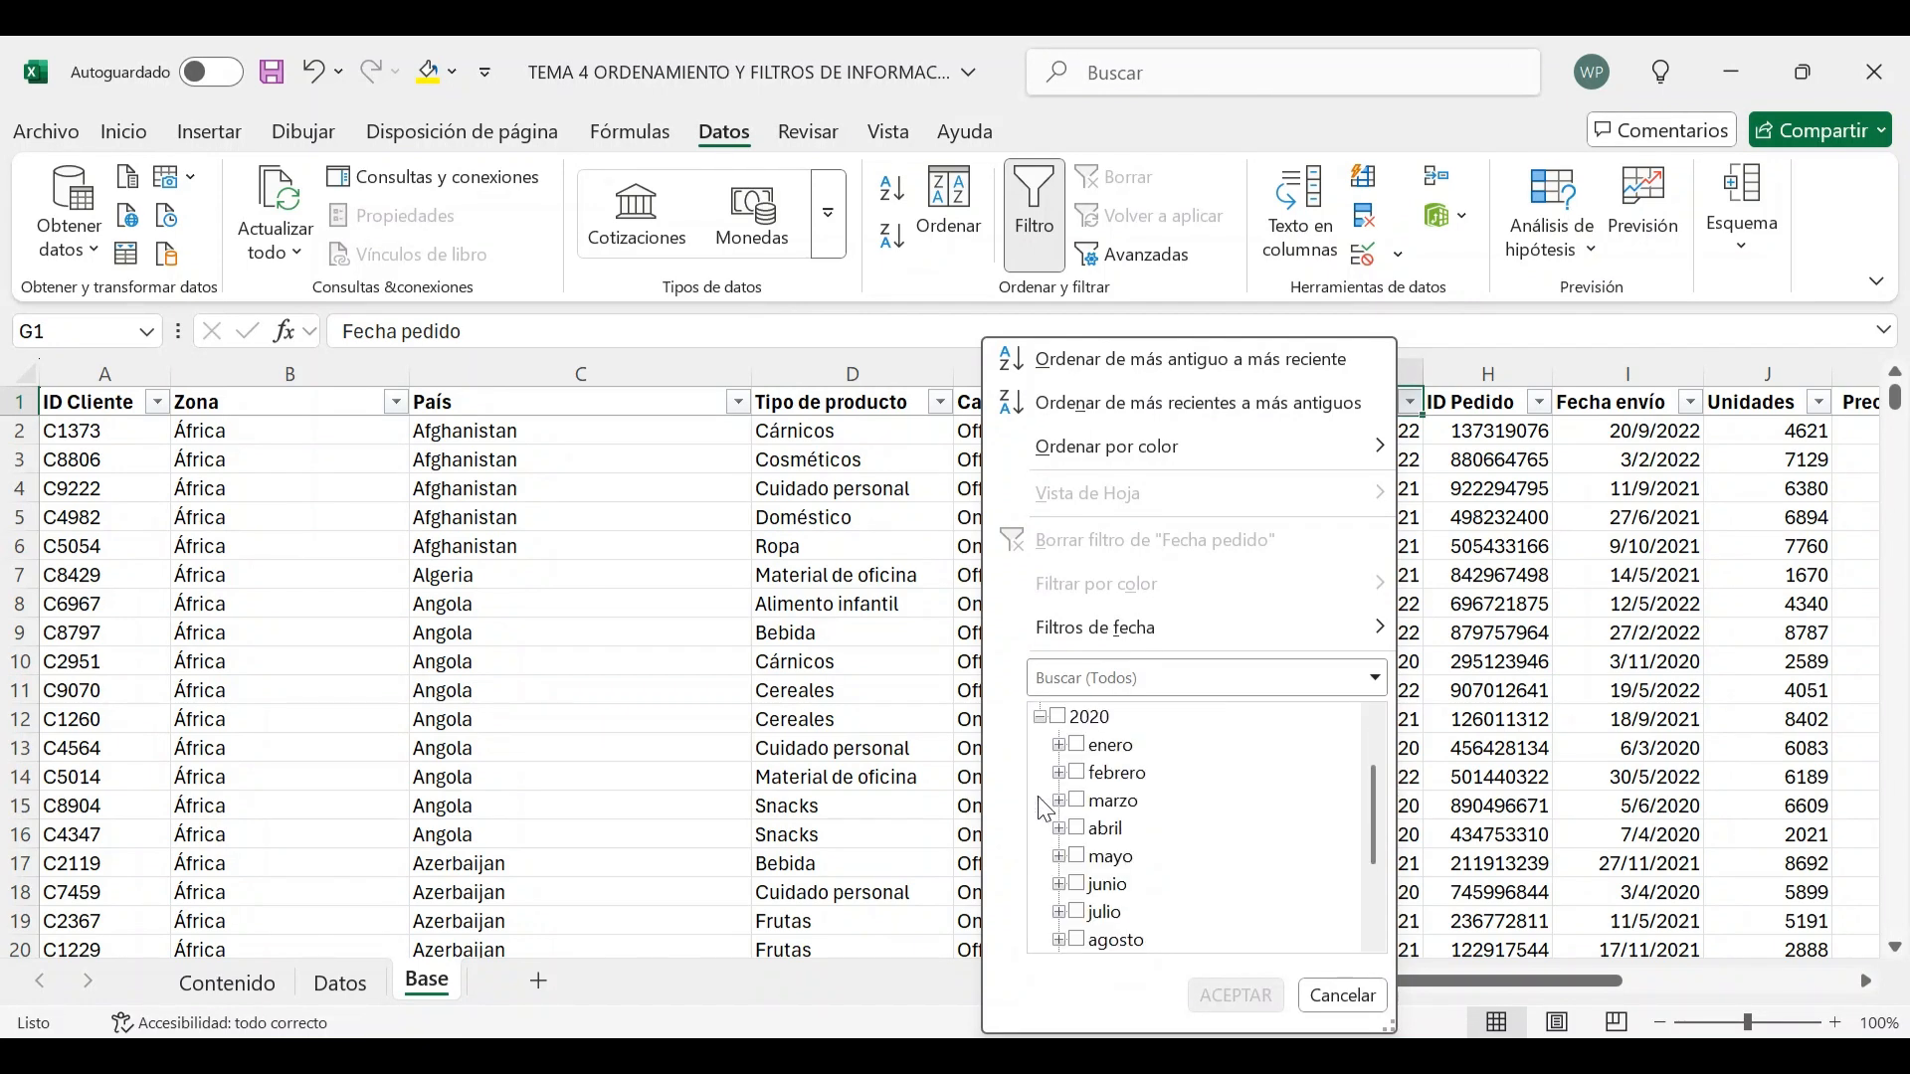
{"action": "left_click", "coordinate": [1041, 717]}
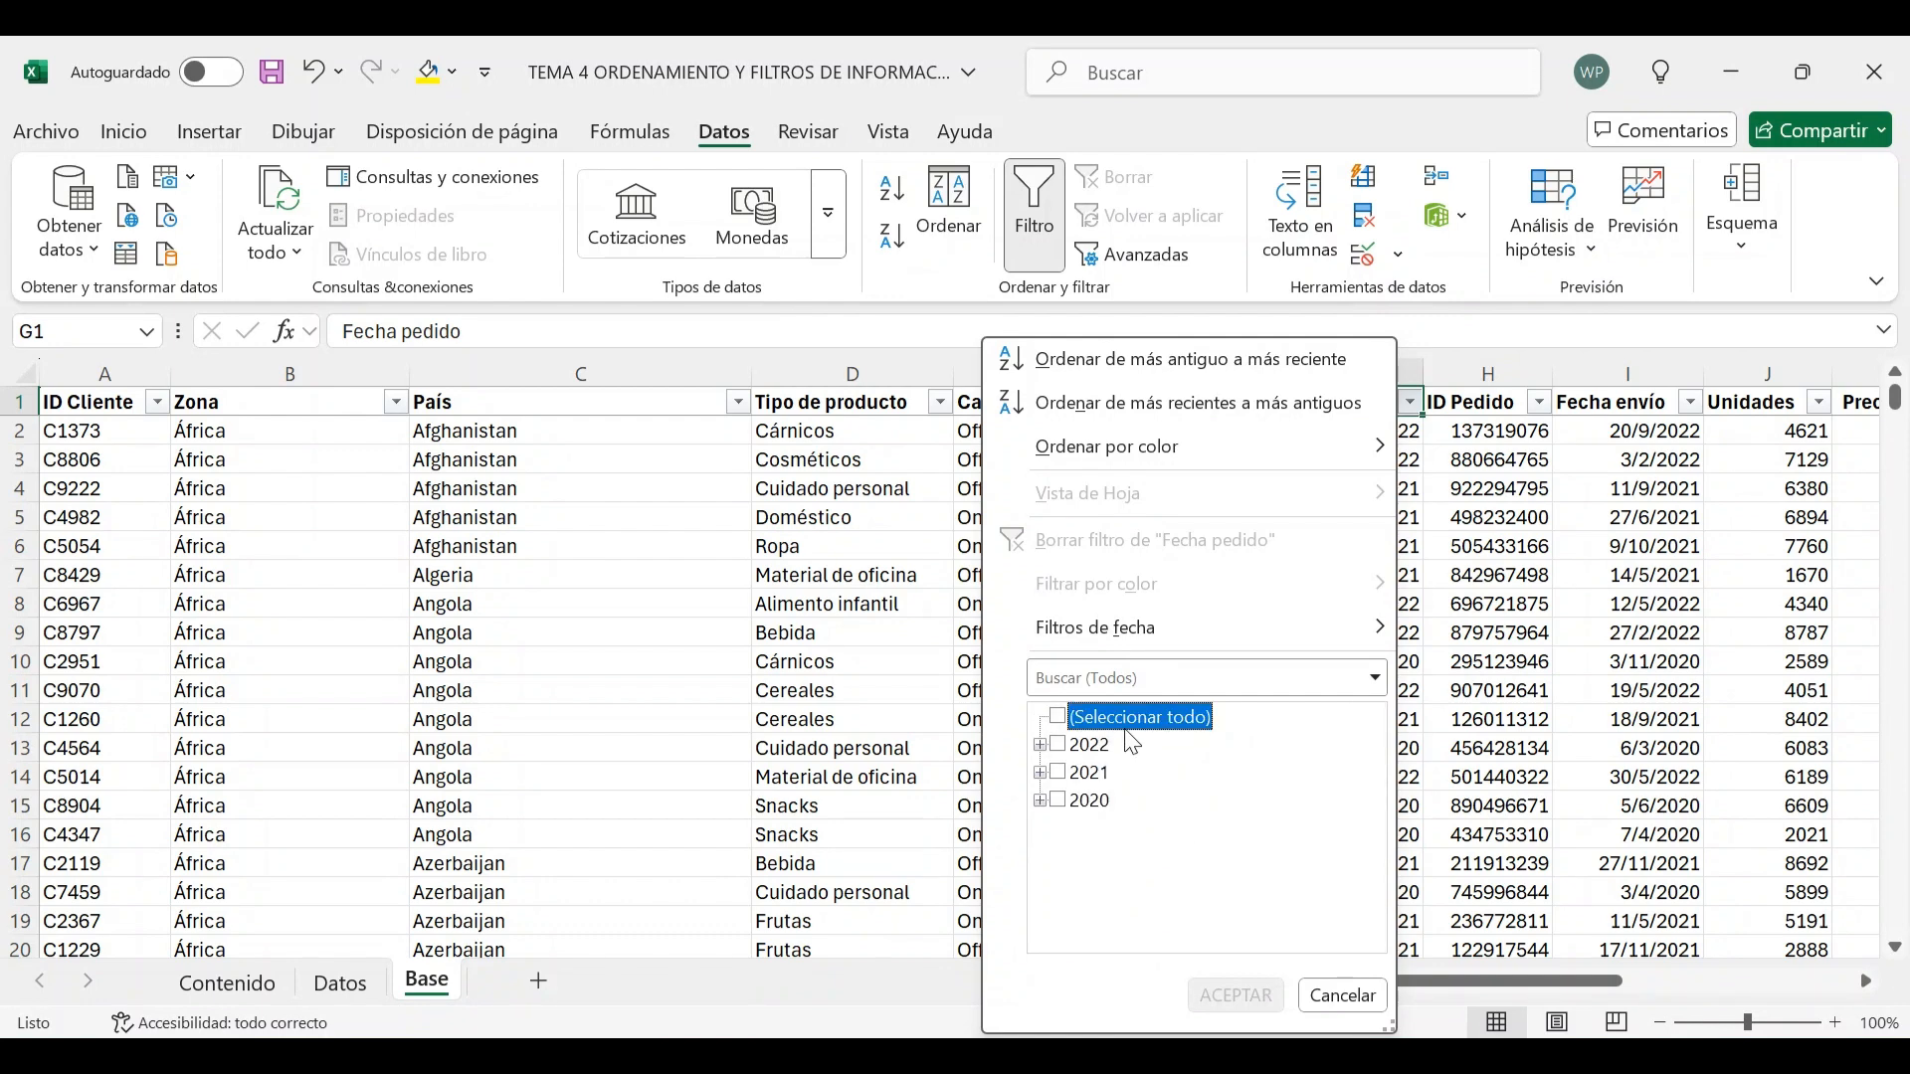
{"action": "left_click", "coordinate": [1040, 746]}
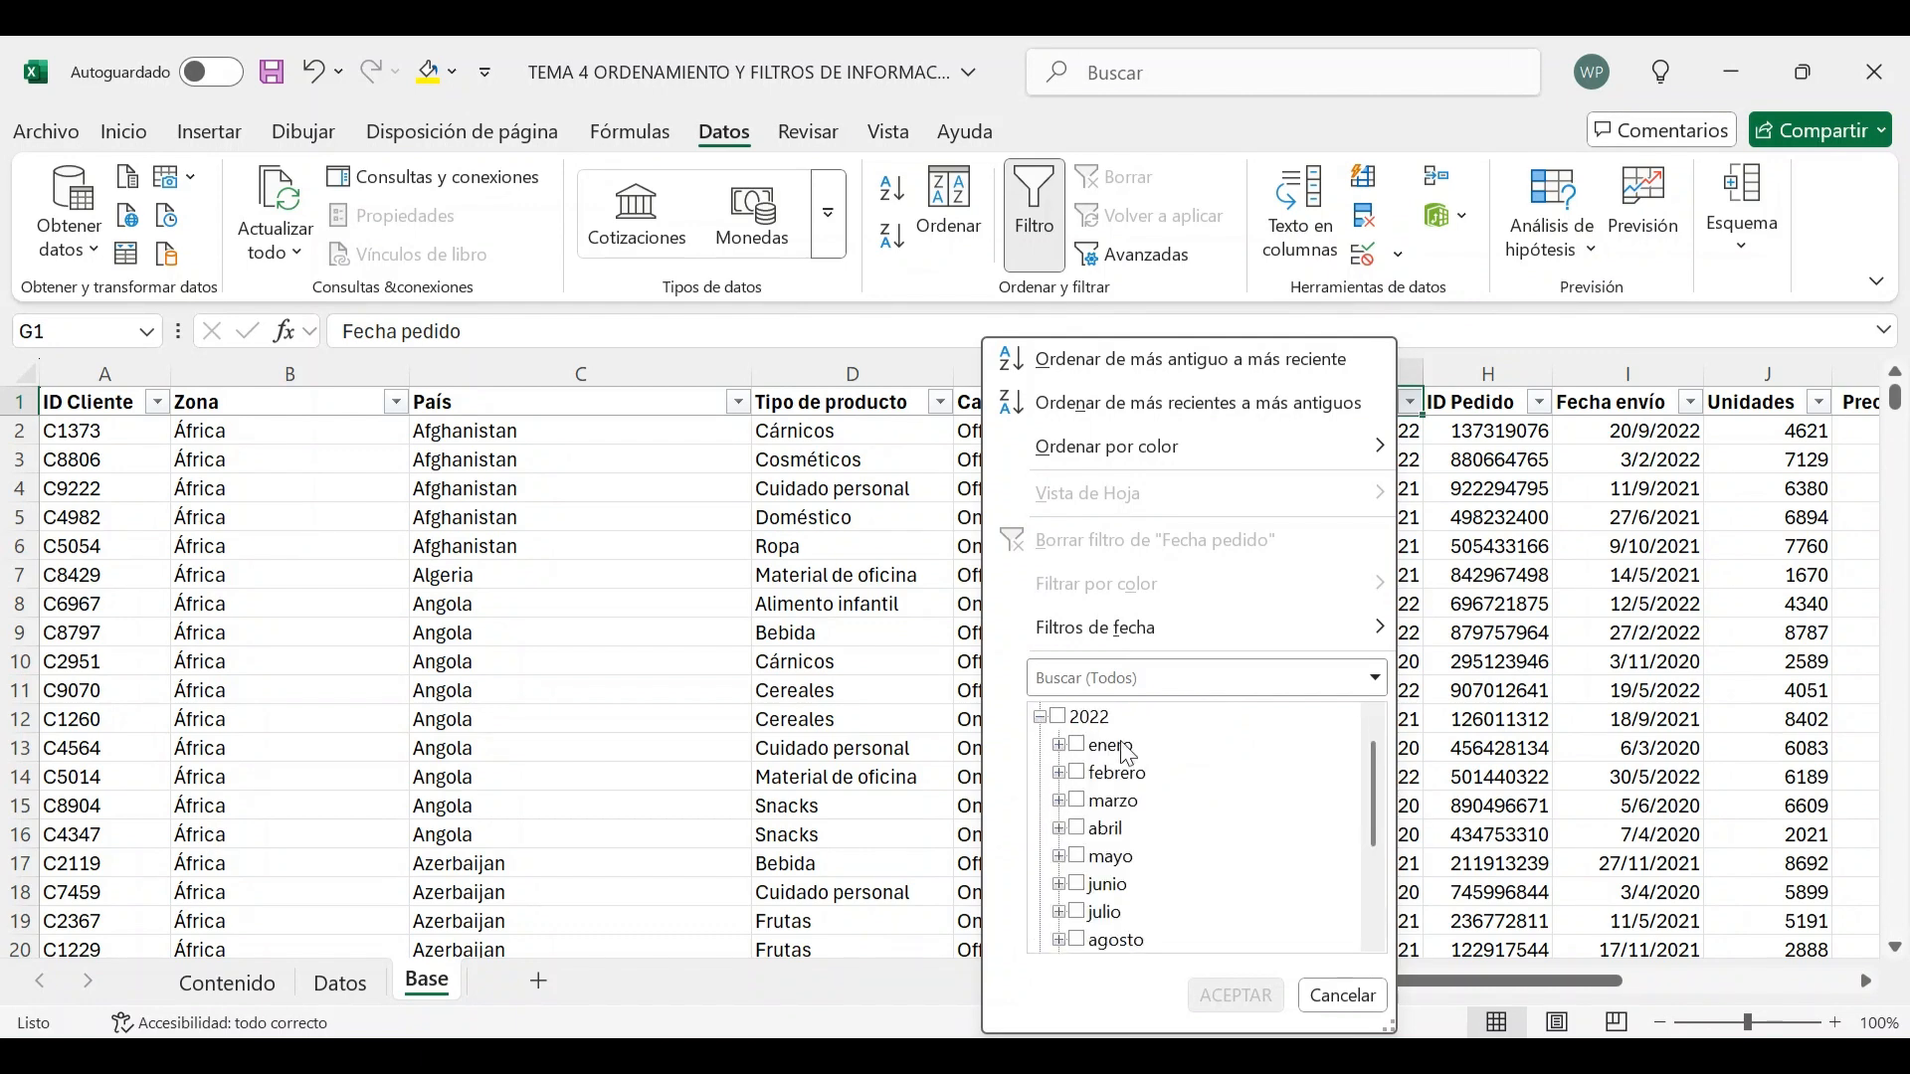
{"action": "scroll", "coordinate": [1136, 764], "scroll_direction": "down", "scroll_amount": 2}
{"action": "scroll", "coordinate": [1139, 857], "scroll_direction": "up", "scroll_amount": 3}
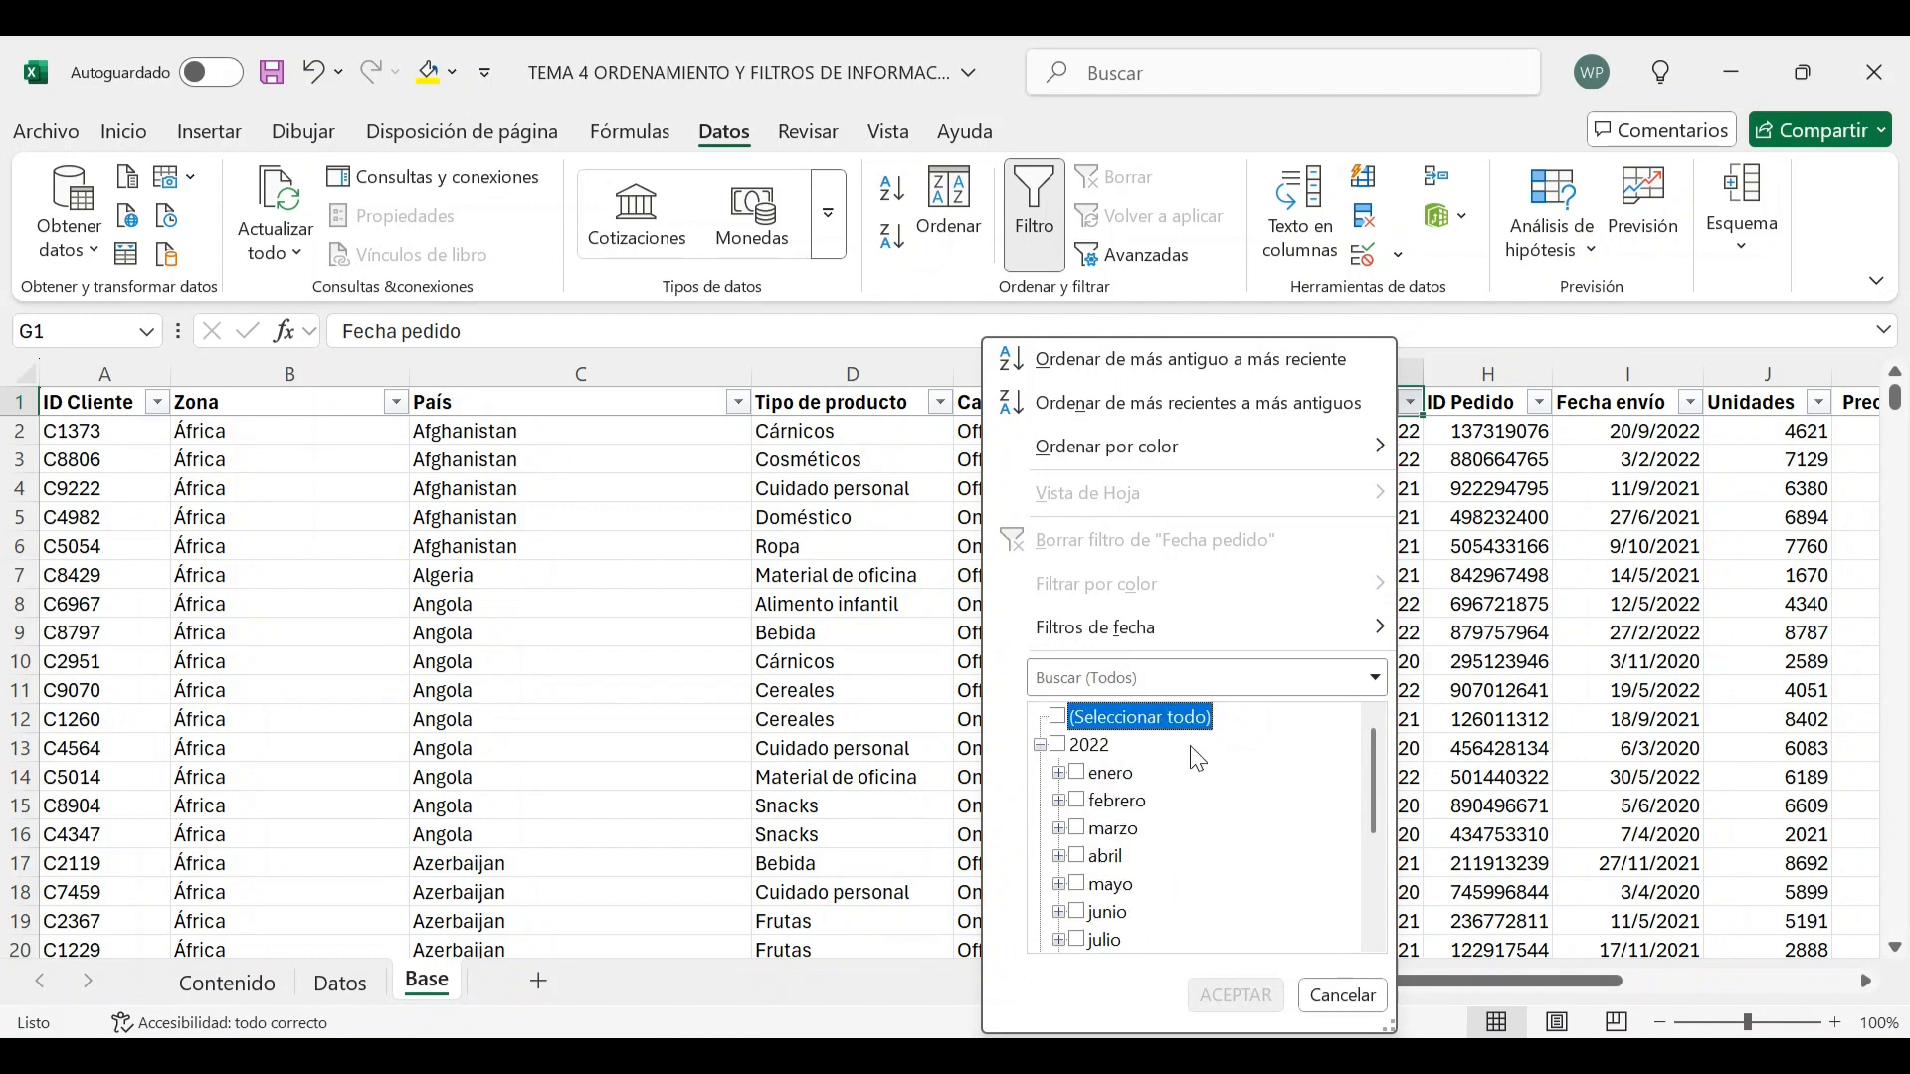
{"action": "scroll", "coordinate": [1196, 759], "scroll_direction": "down", "scroll_amount": 1}
{"action": "scroll", "coordinate": [1198, 759], "scroll_direction": "up", "scroll_amount": 1}
{"action": "scroll", "coordinate": [1159, 793], "scroll_direction": "down", "scroll_amount": 2}
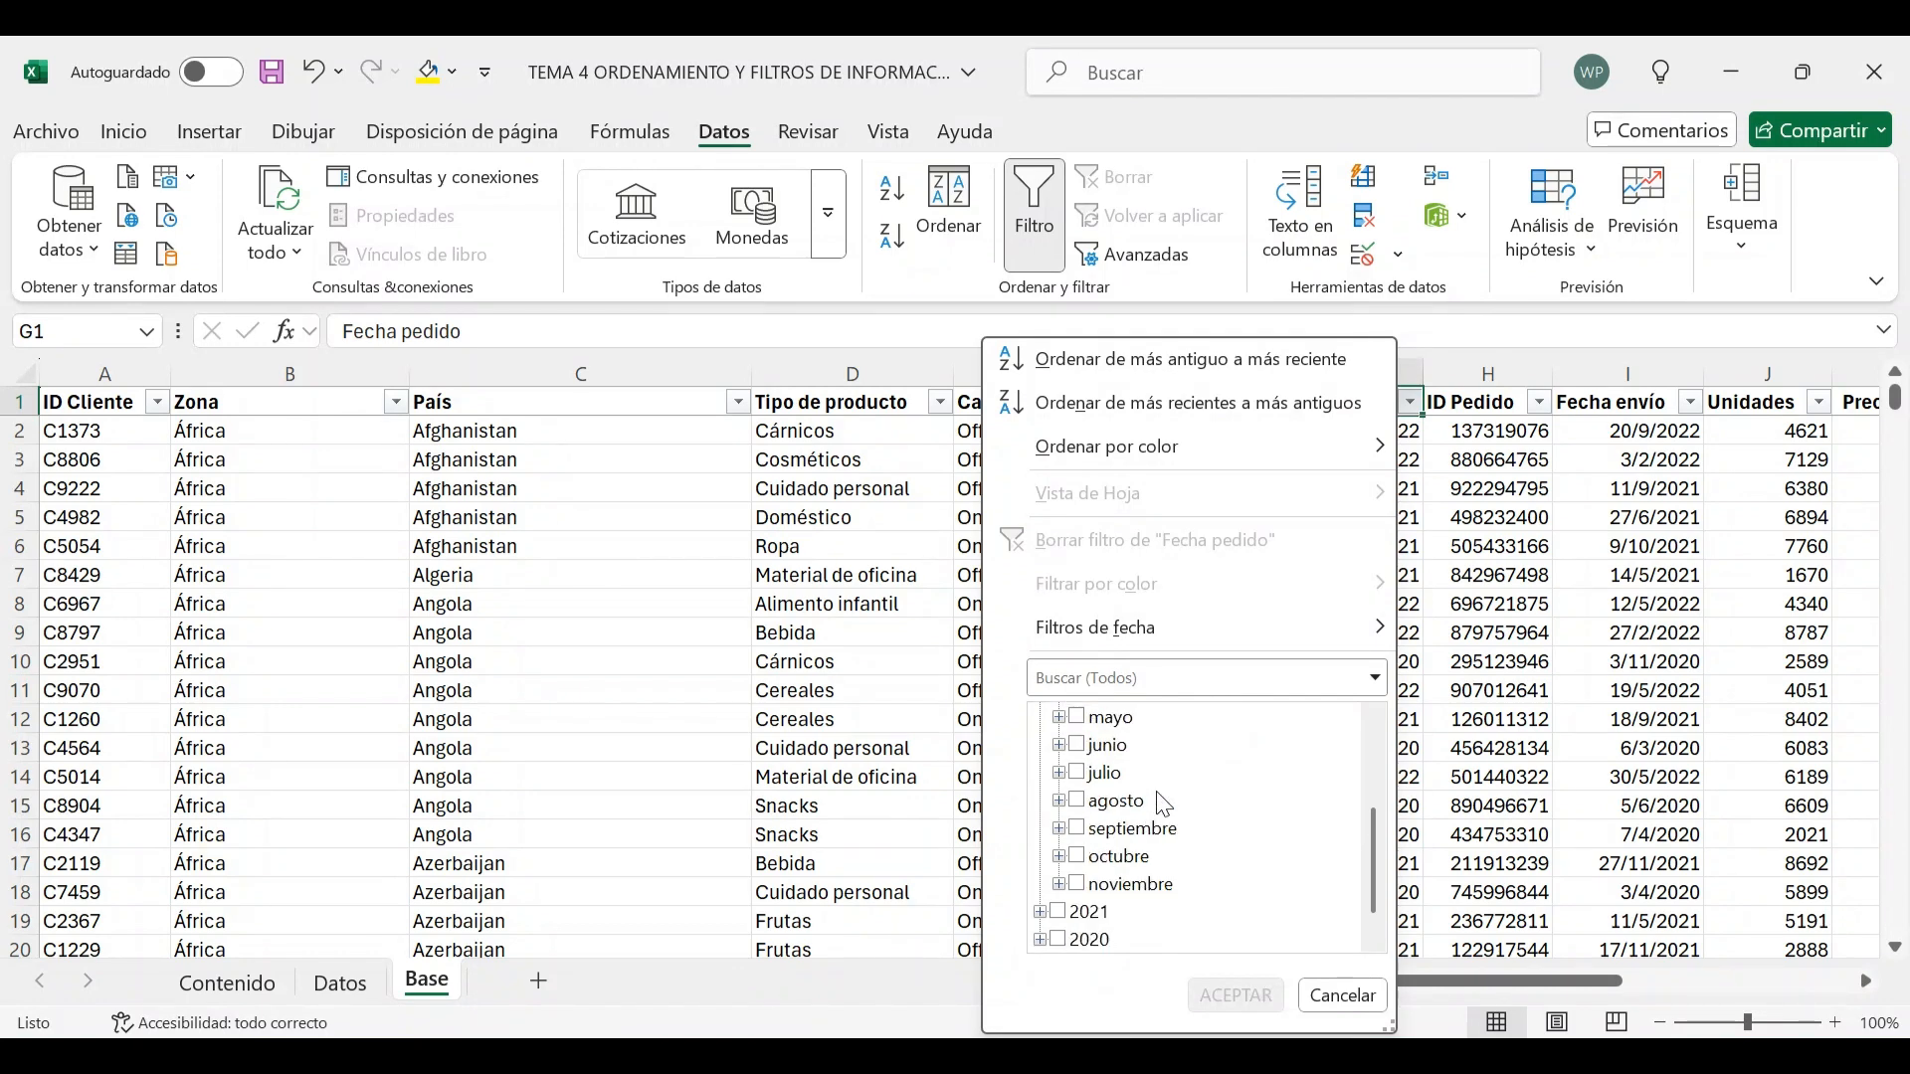
{"action": "left_click", "coordinate": [1077, 857]}
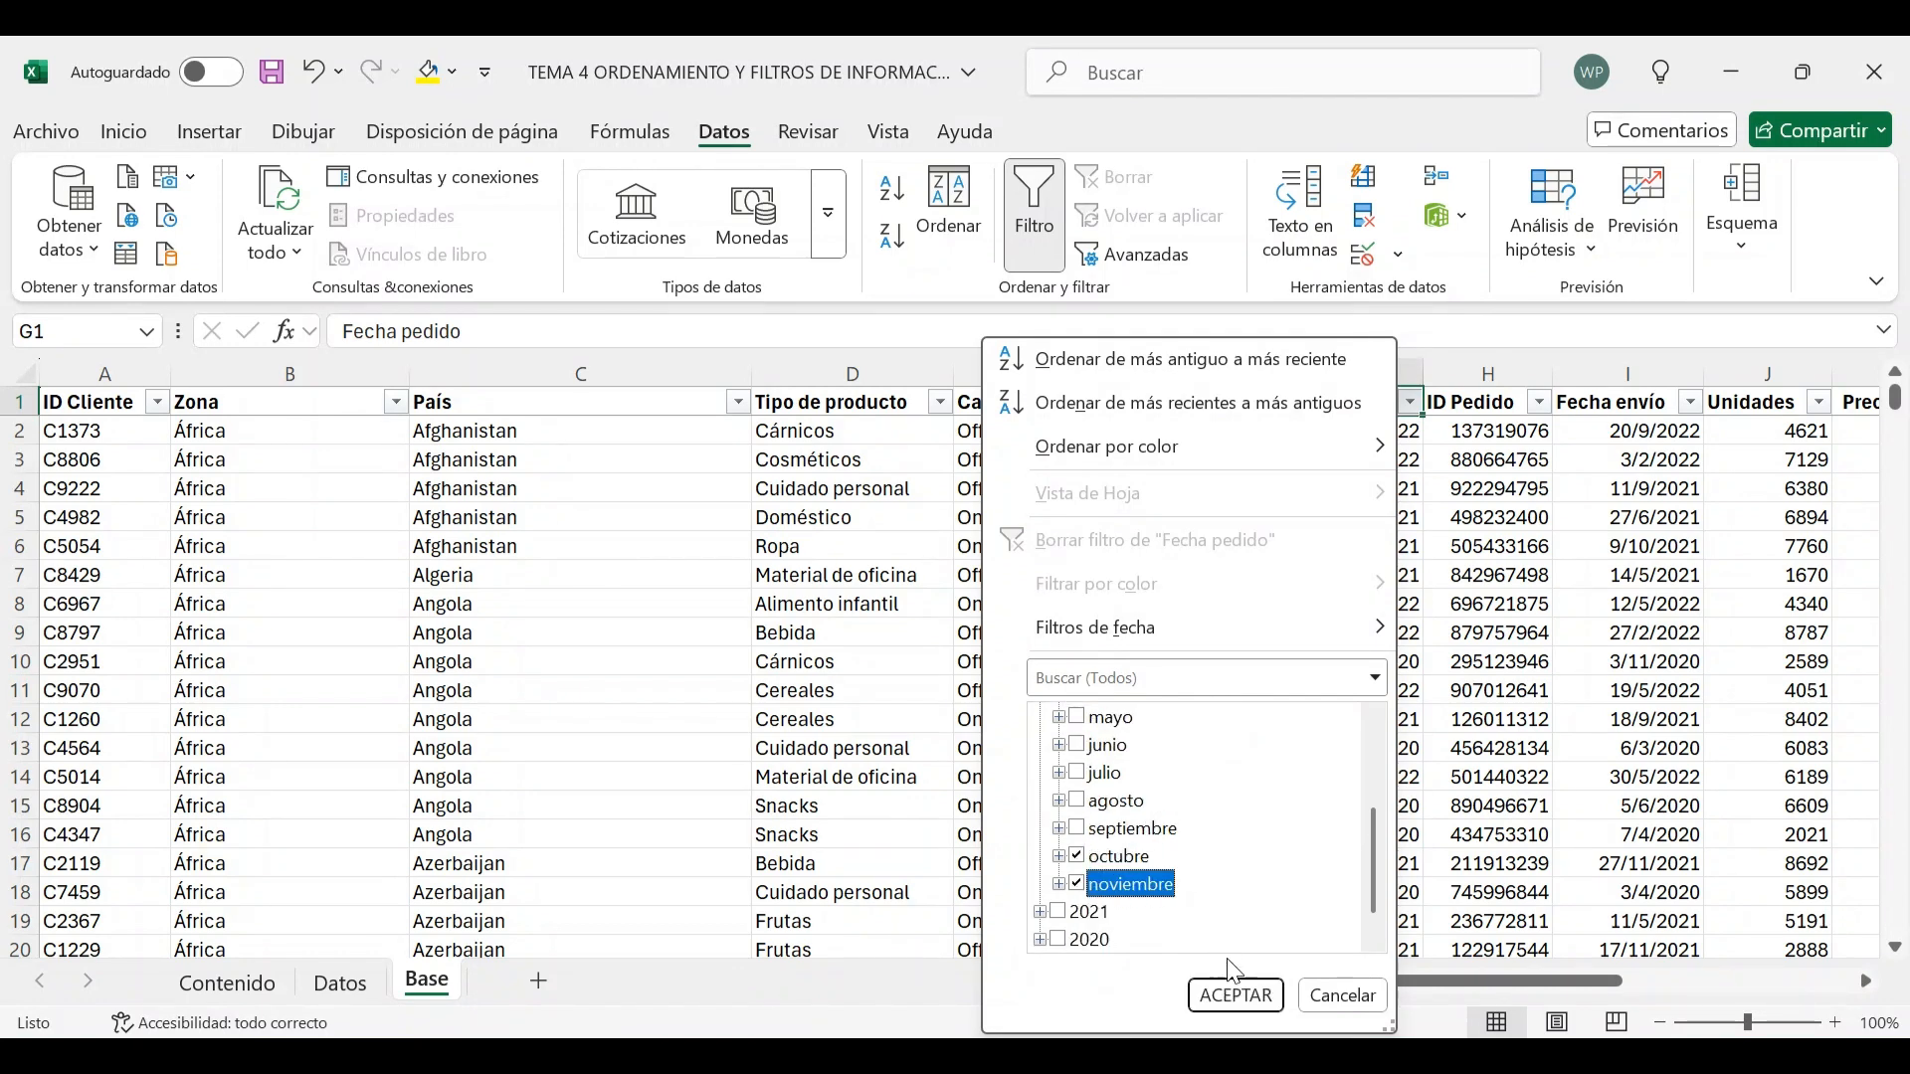
{"action": "left_click", "coordinate": [1246, 1013]}
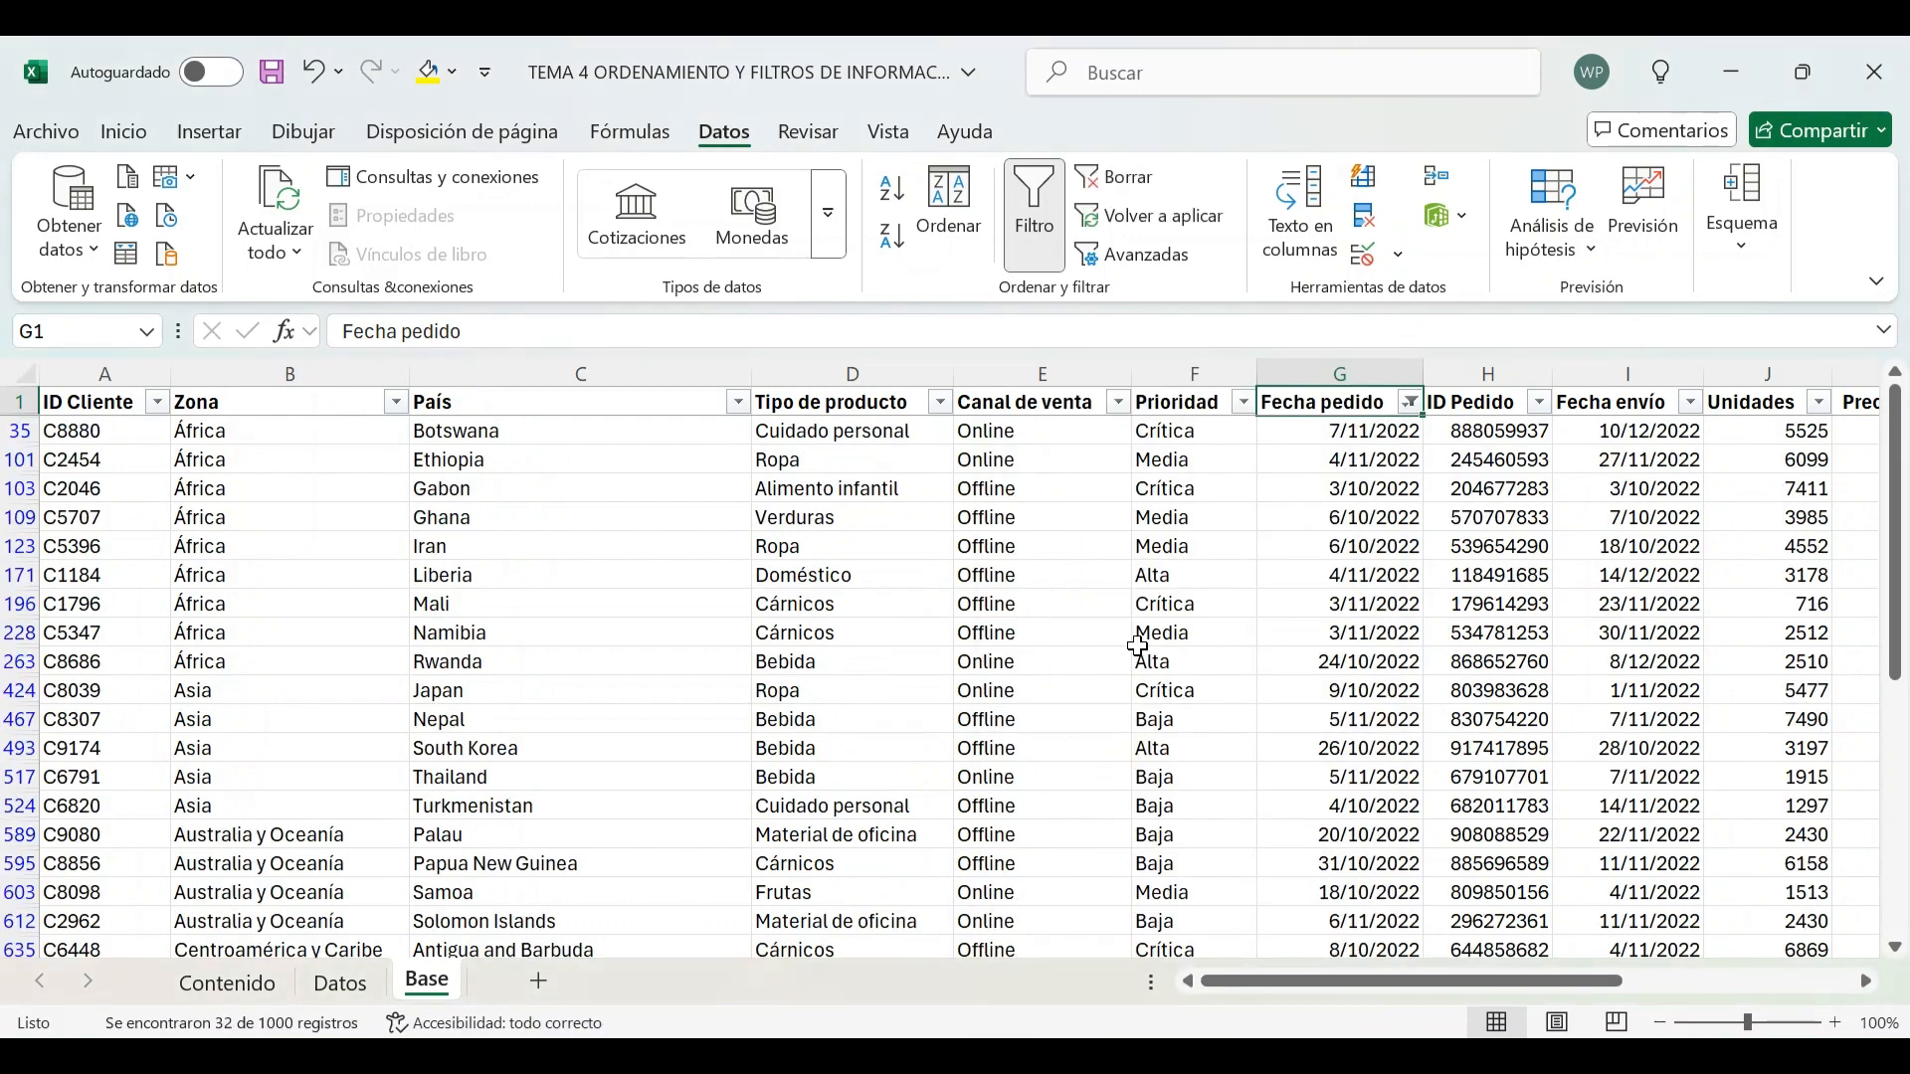
Scroll through the orders filtered to October and November 2022
{"action": "scroll", "coordinate": [1181, 619], "scroll_direction": "down", "scroll_amount": 5}
{"action": "scroll", "coordinate": [1181, 619], "scroll_direction": "down", "scroll_amount": 4}
{"action": "scroll", "coordinate": [1164, 612], "scroll_direction": "up", "scroll_amount": 9}
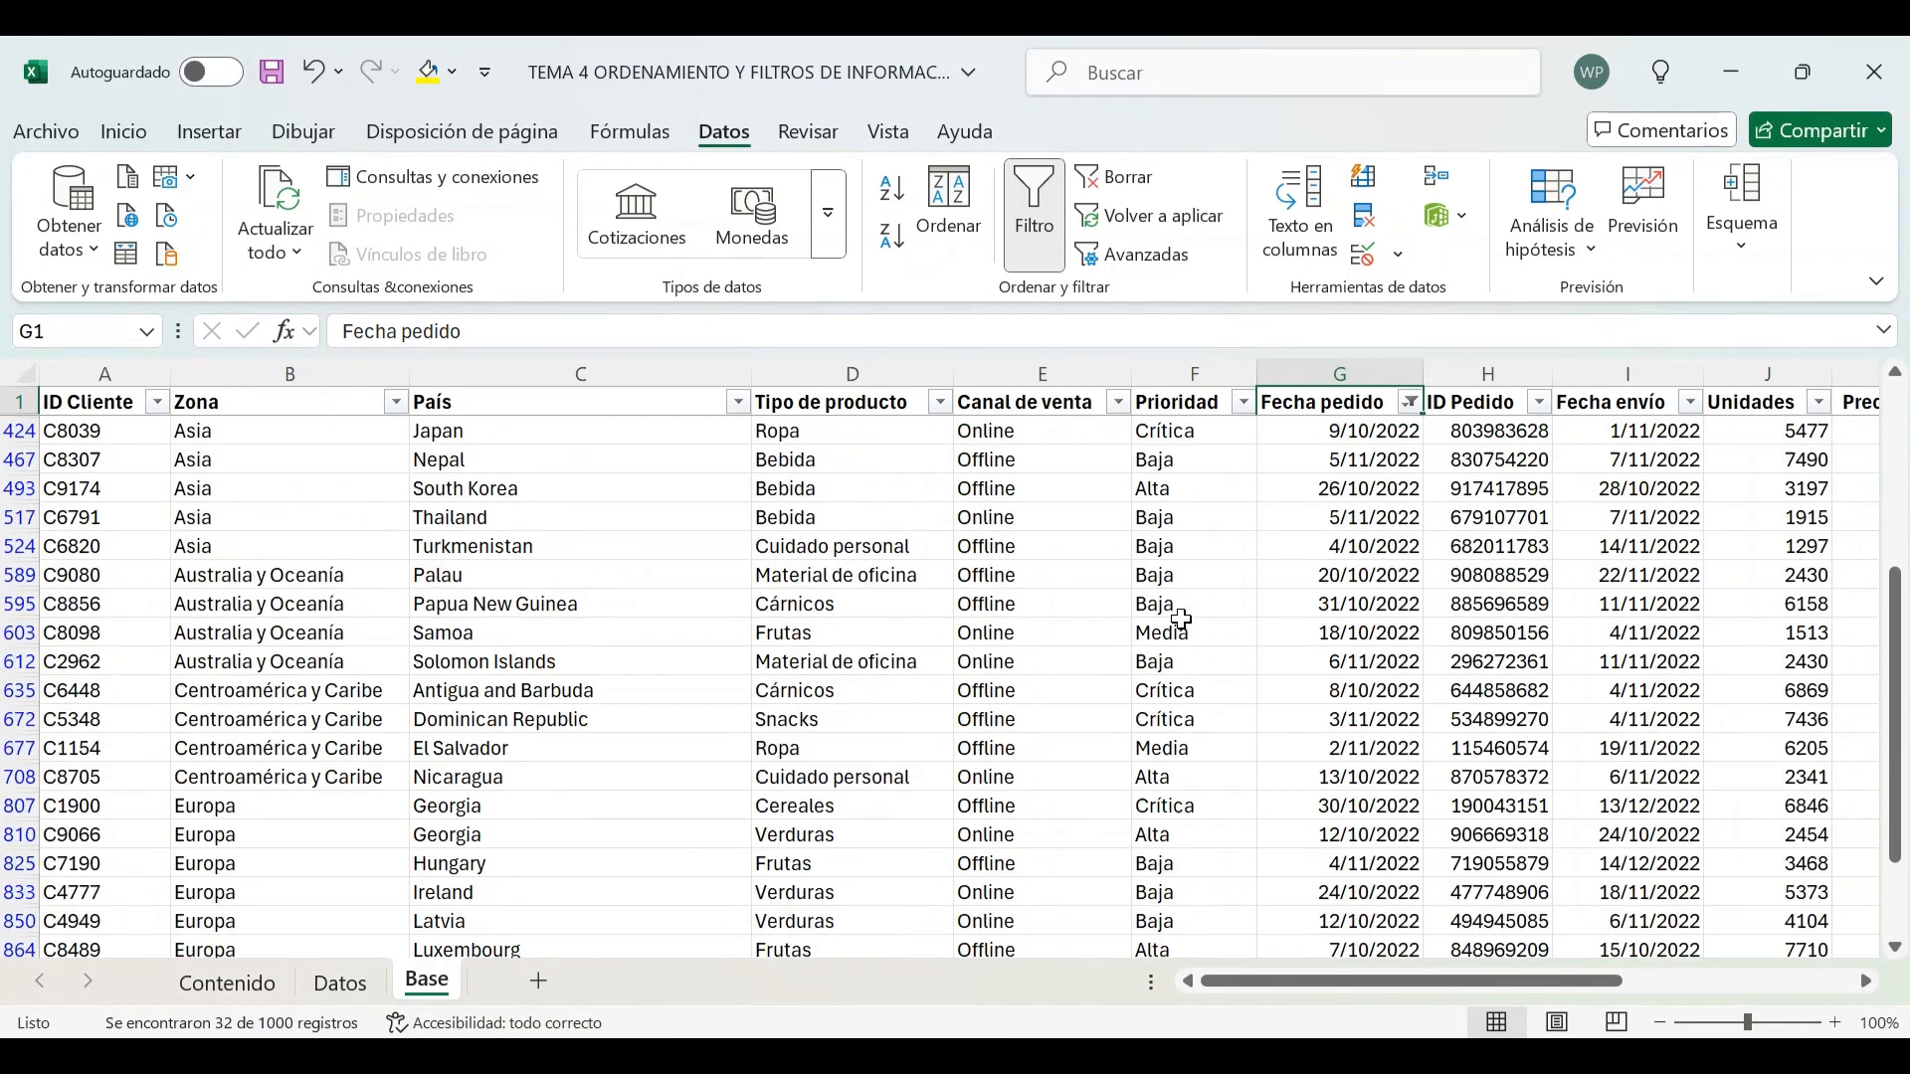
{"action": "scroll", "coordinate": [1271, 575], "scroll_direction": "down", "scroll_amount": 7}
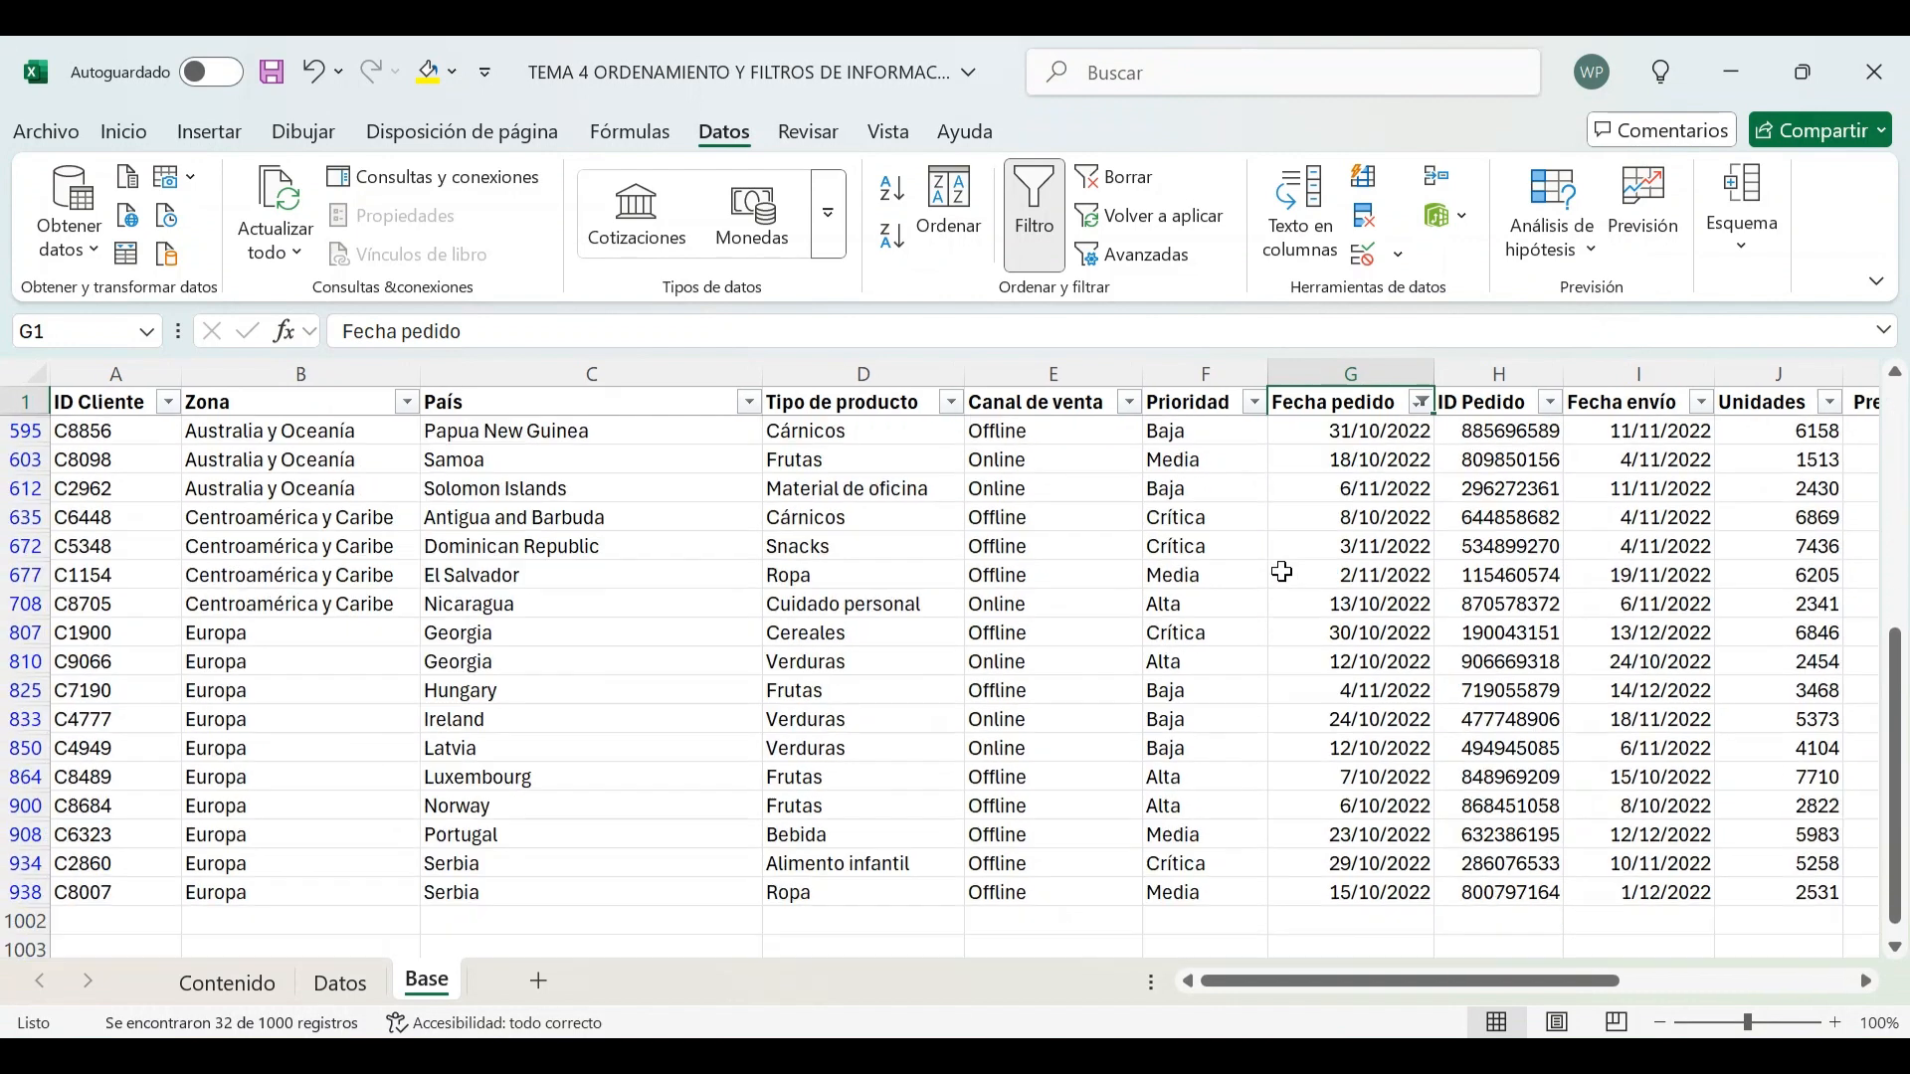
{"action": "scroll", "coordinate": [1282, 572], "scroll_direction": "up", "scroll_amount": 5}
{"action": "scroll", "coordinate": [1282, 572], "scroll_direction": "up", "scroll_amount": 2}
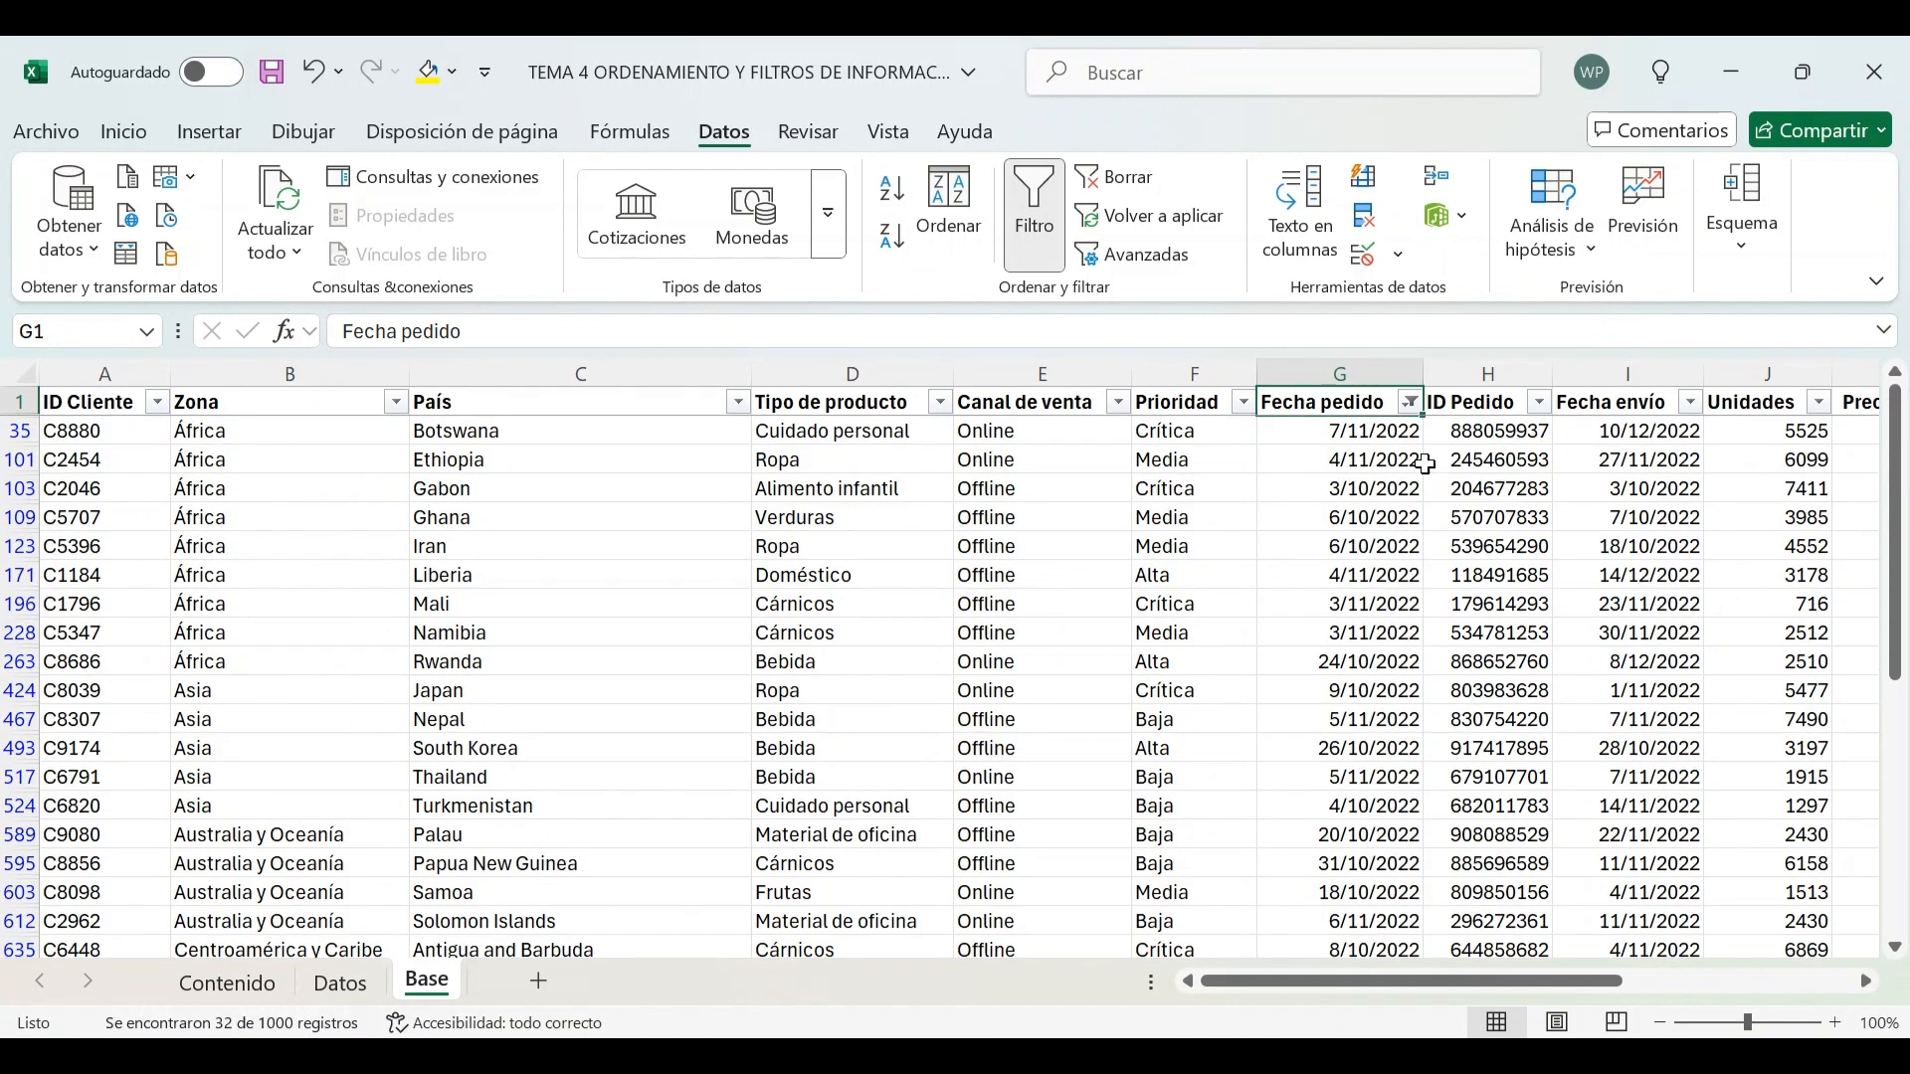
Clear the Fecha pedido filter, then filter Fecha pedido to dates before 10/7/2024
{"action": "left_click", "coordinate": [1411, 402]}
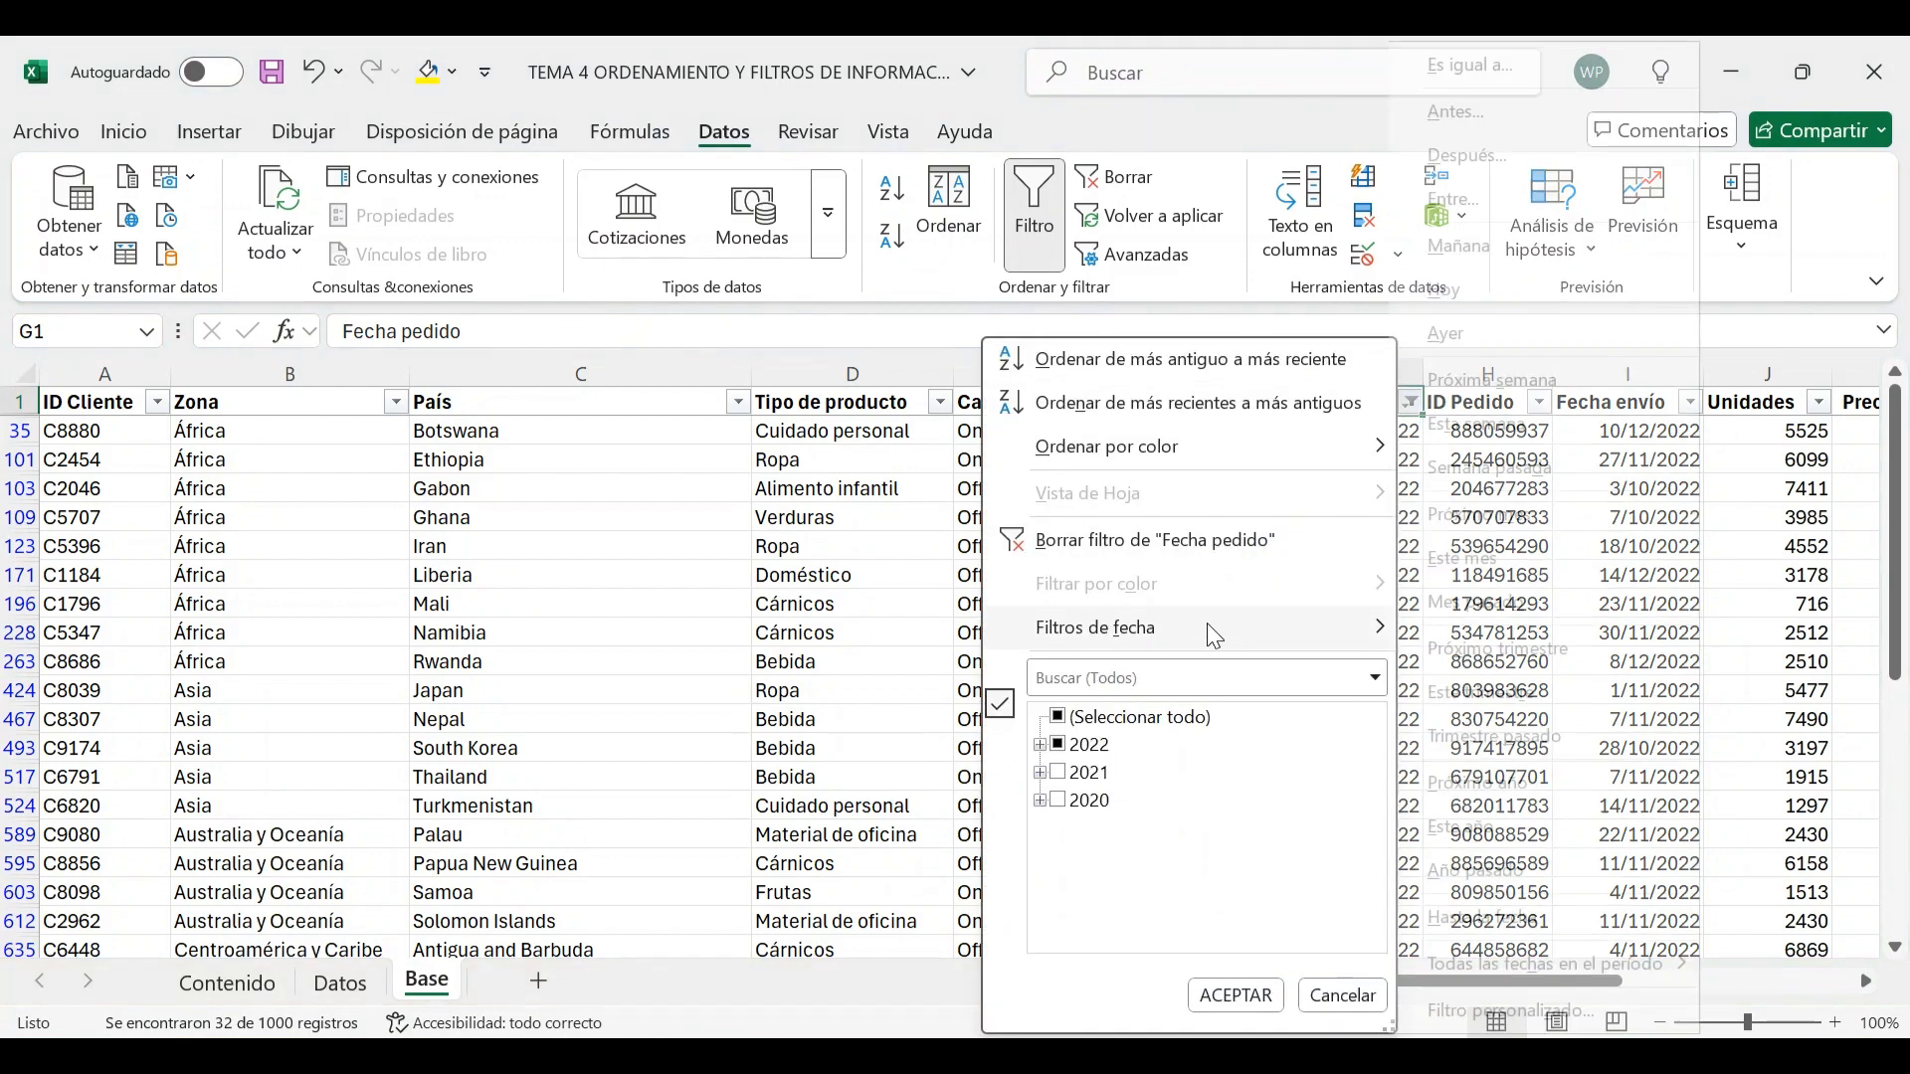
{"action": "left_click", "coordinate": [1186, 541]}
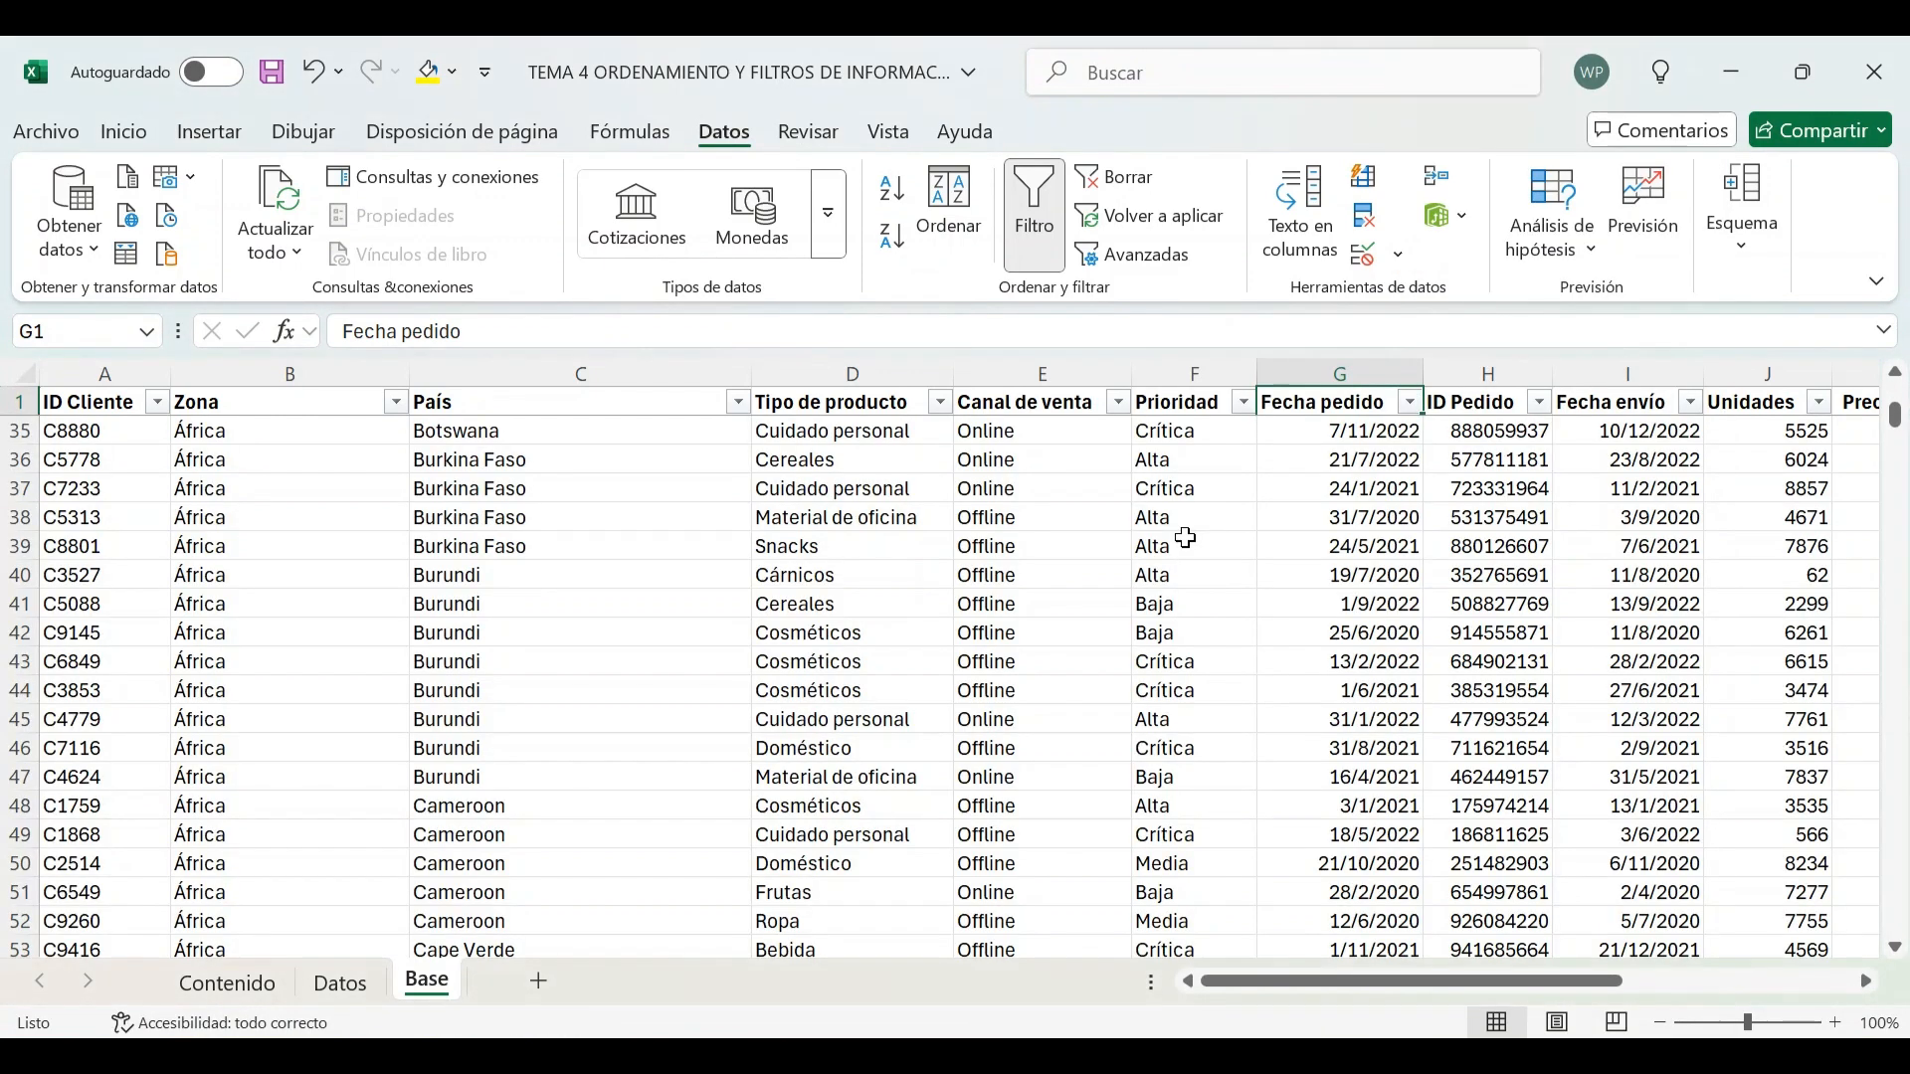
{"action": "left_click", "coordinate": [1411, 402]}
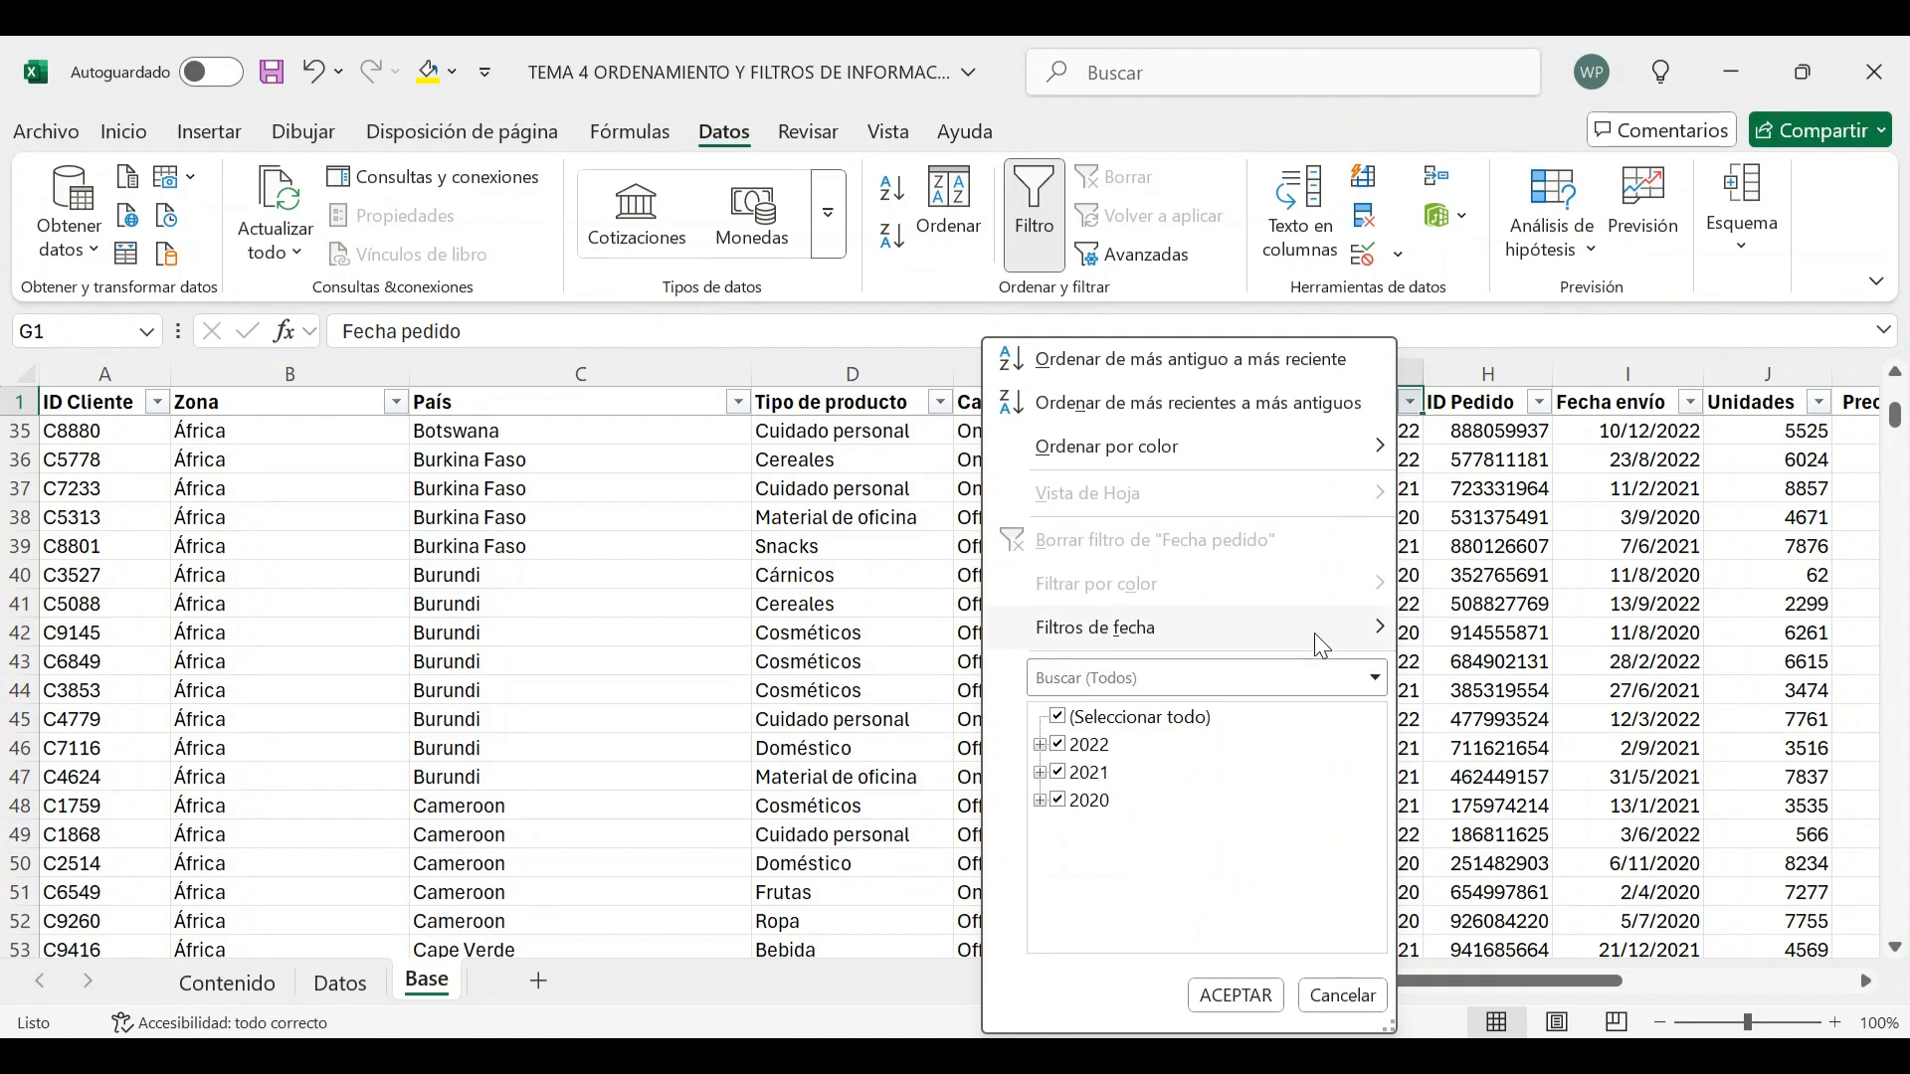
{"action": "mouse_move", "coordinate": [1322, 645]}
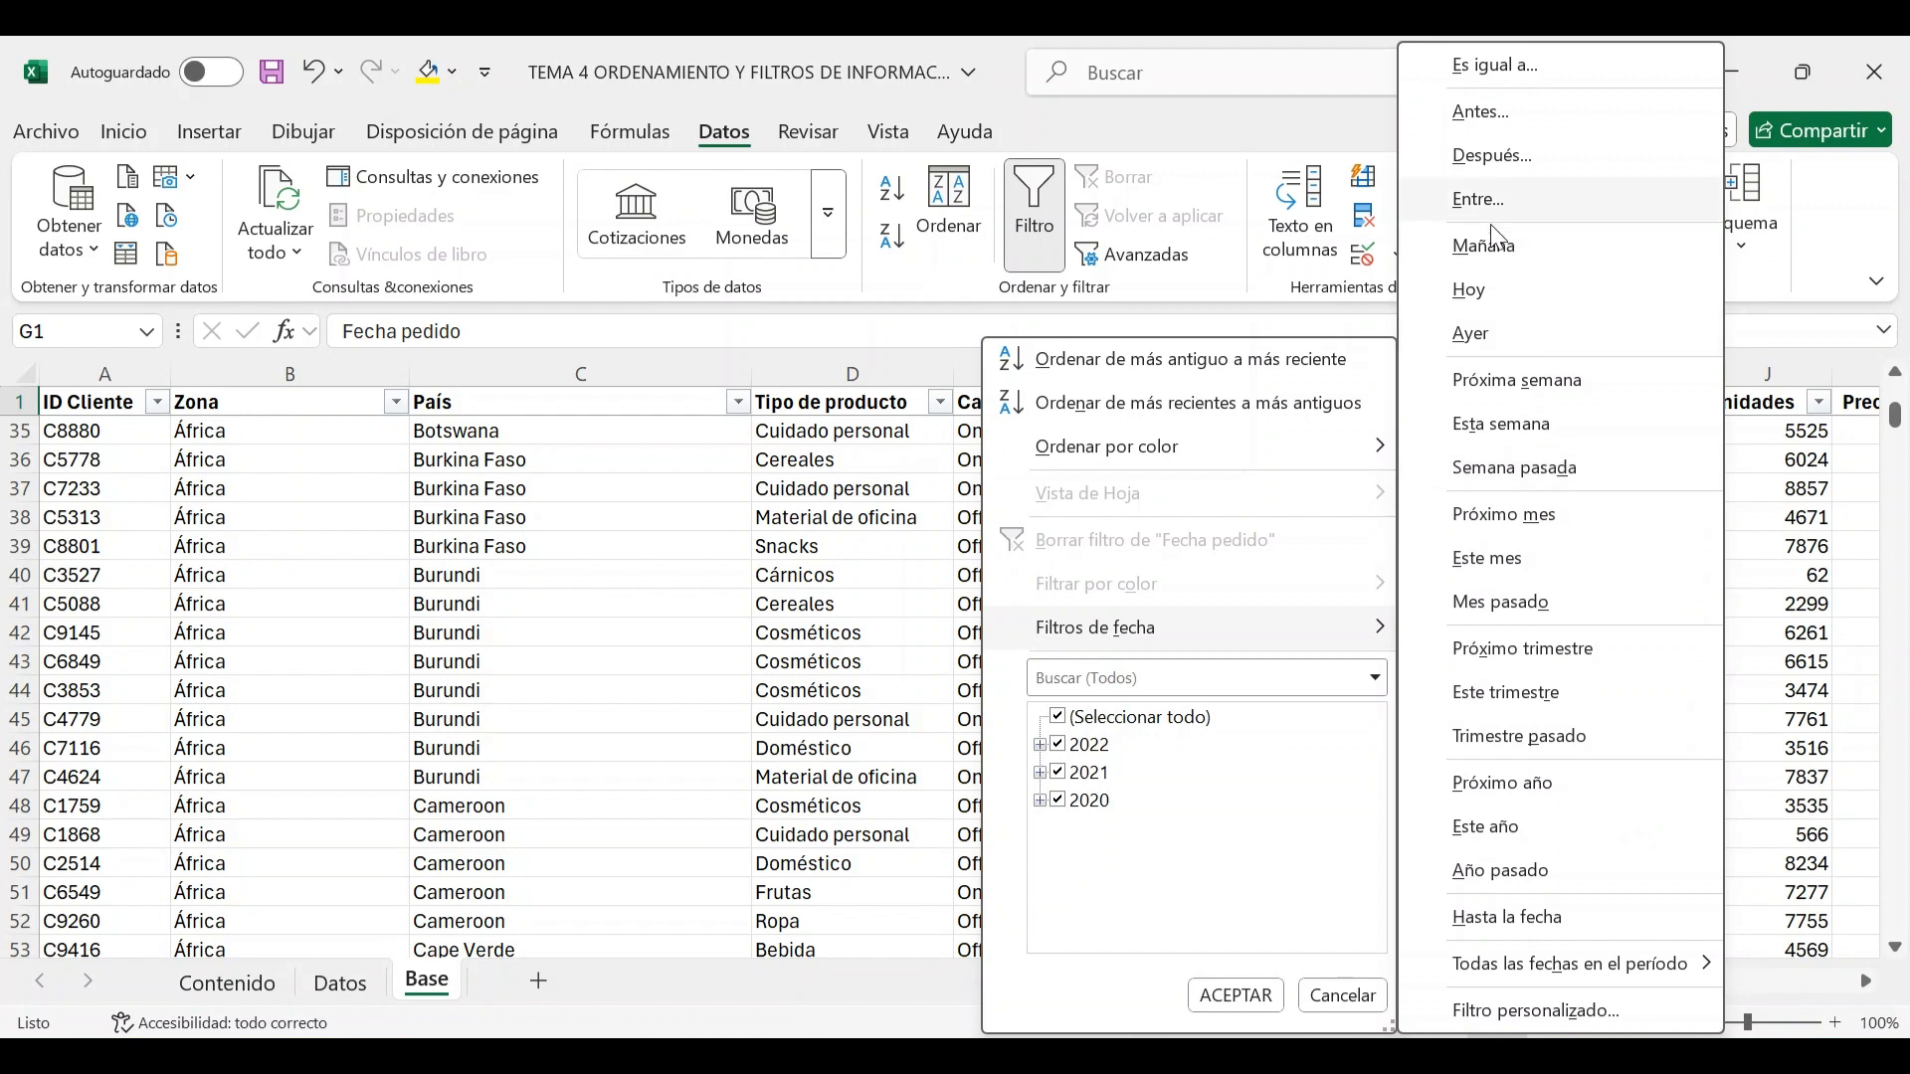
{"action": "left_click", "coordinate": [1495, 119]}
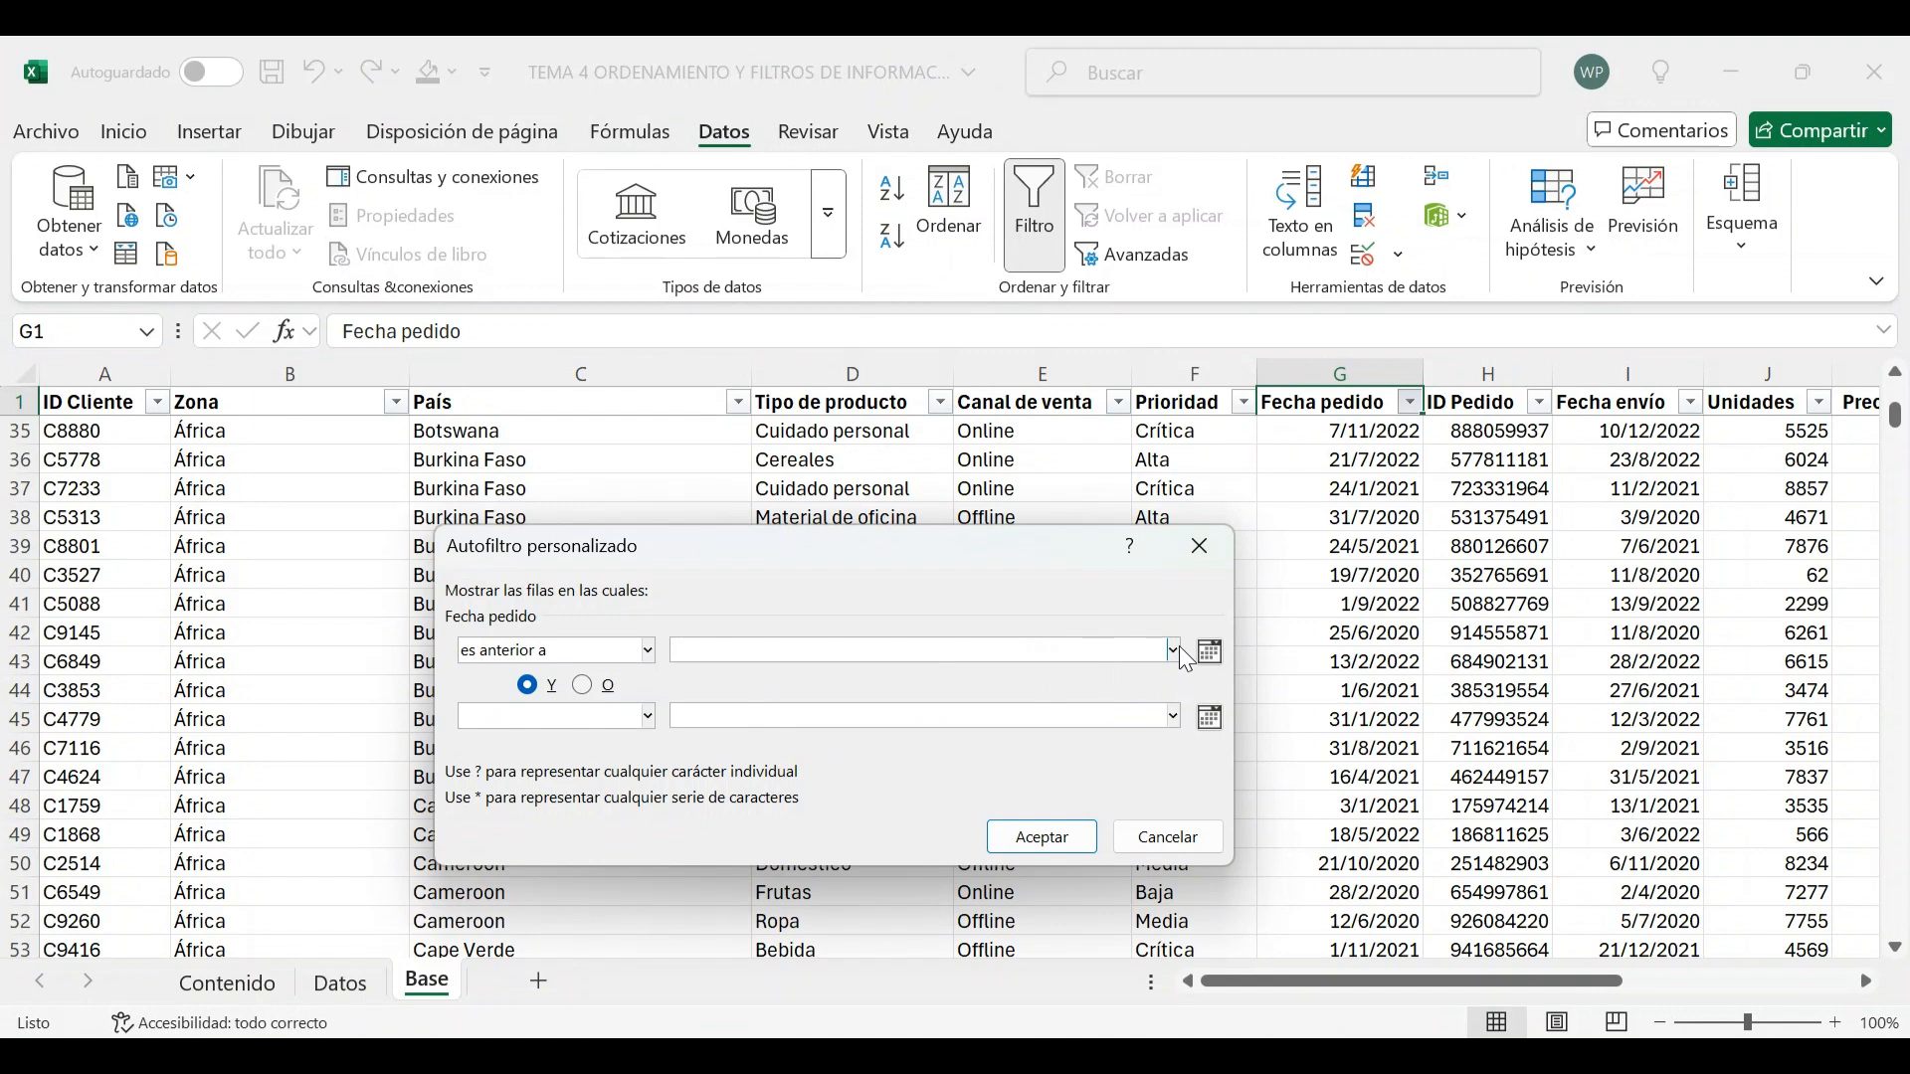
{"action": "left_click", "coordinate": [1217, 653]}
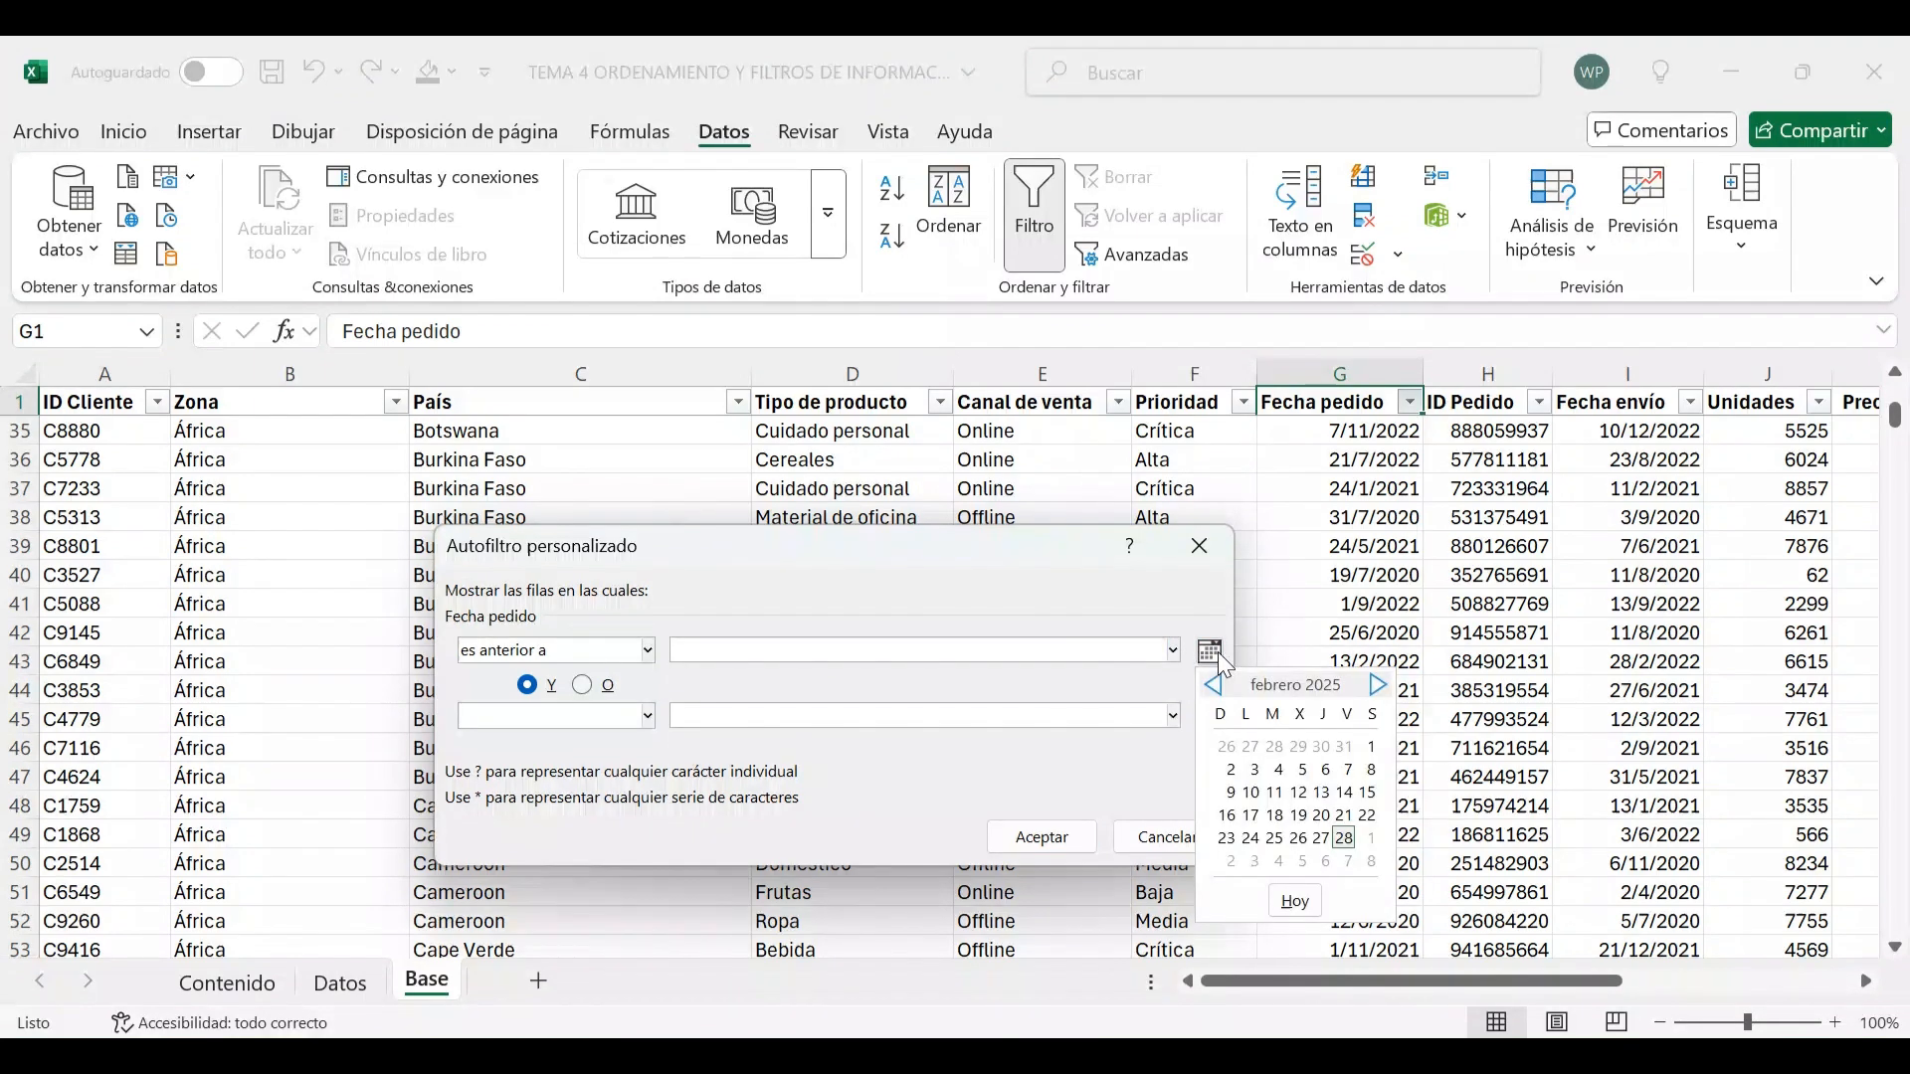
{"action": "left_click", "coordinate": [1215, 687]}
{"action": "left_click", "coordinate": [1216, 686]}
{"action": "left_click", "coordinate": [1216, 686]}
{"action": "left_click", "coordinate": [1215, 687]}
{"action": "left_click", "coordinate": [1216, 686]}
{"action": "left_click", "coordinate": [1215, 687]}
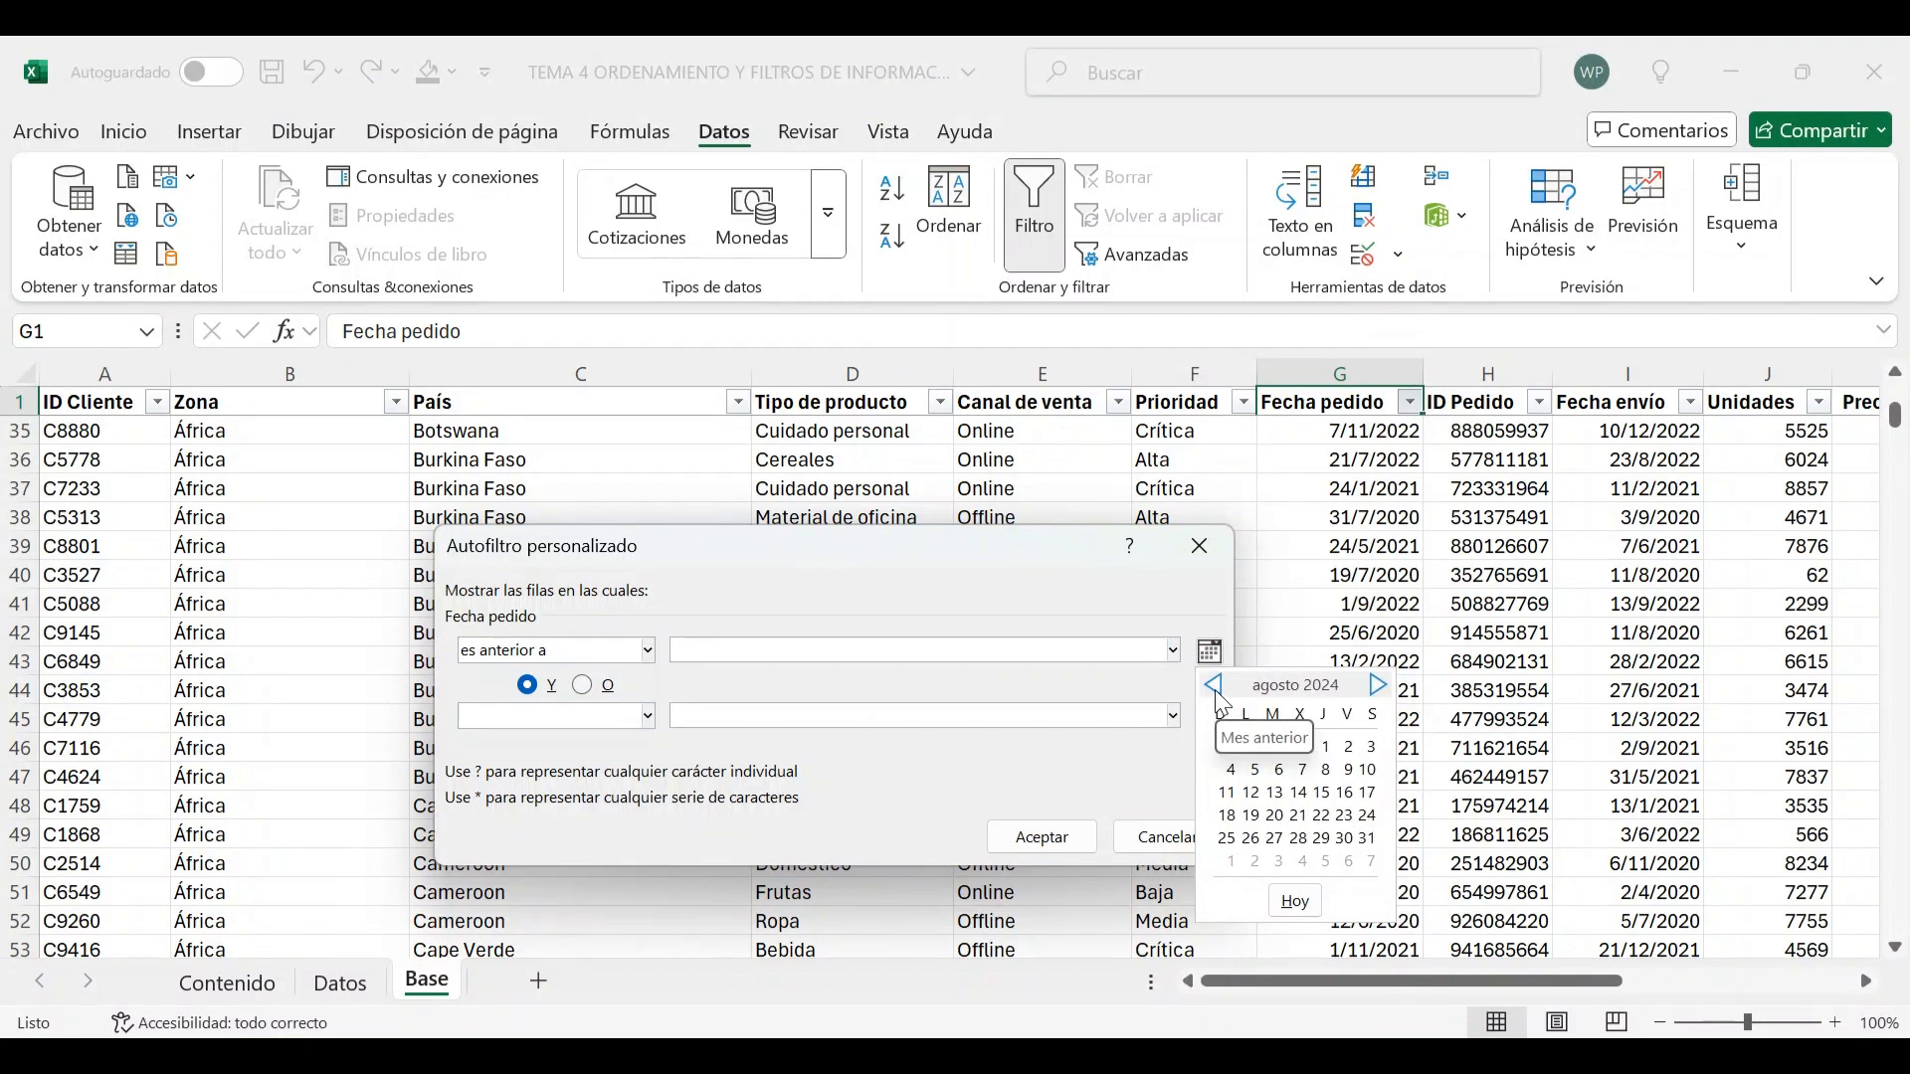
{"action": "left_click", "coordinate": [1216, 686]}
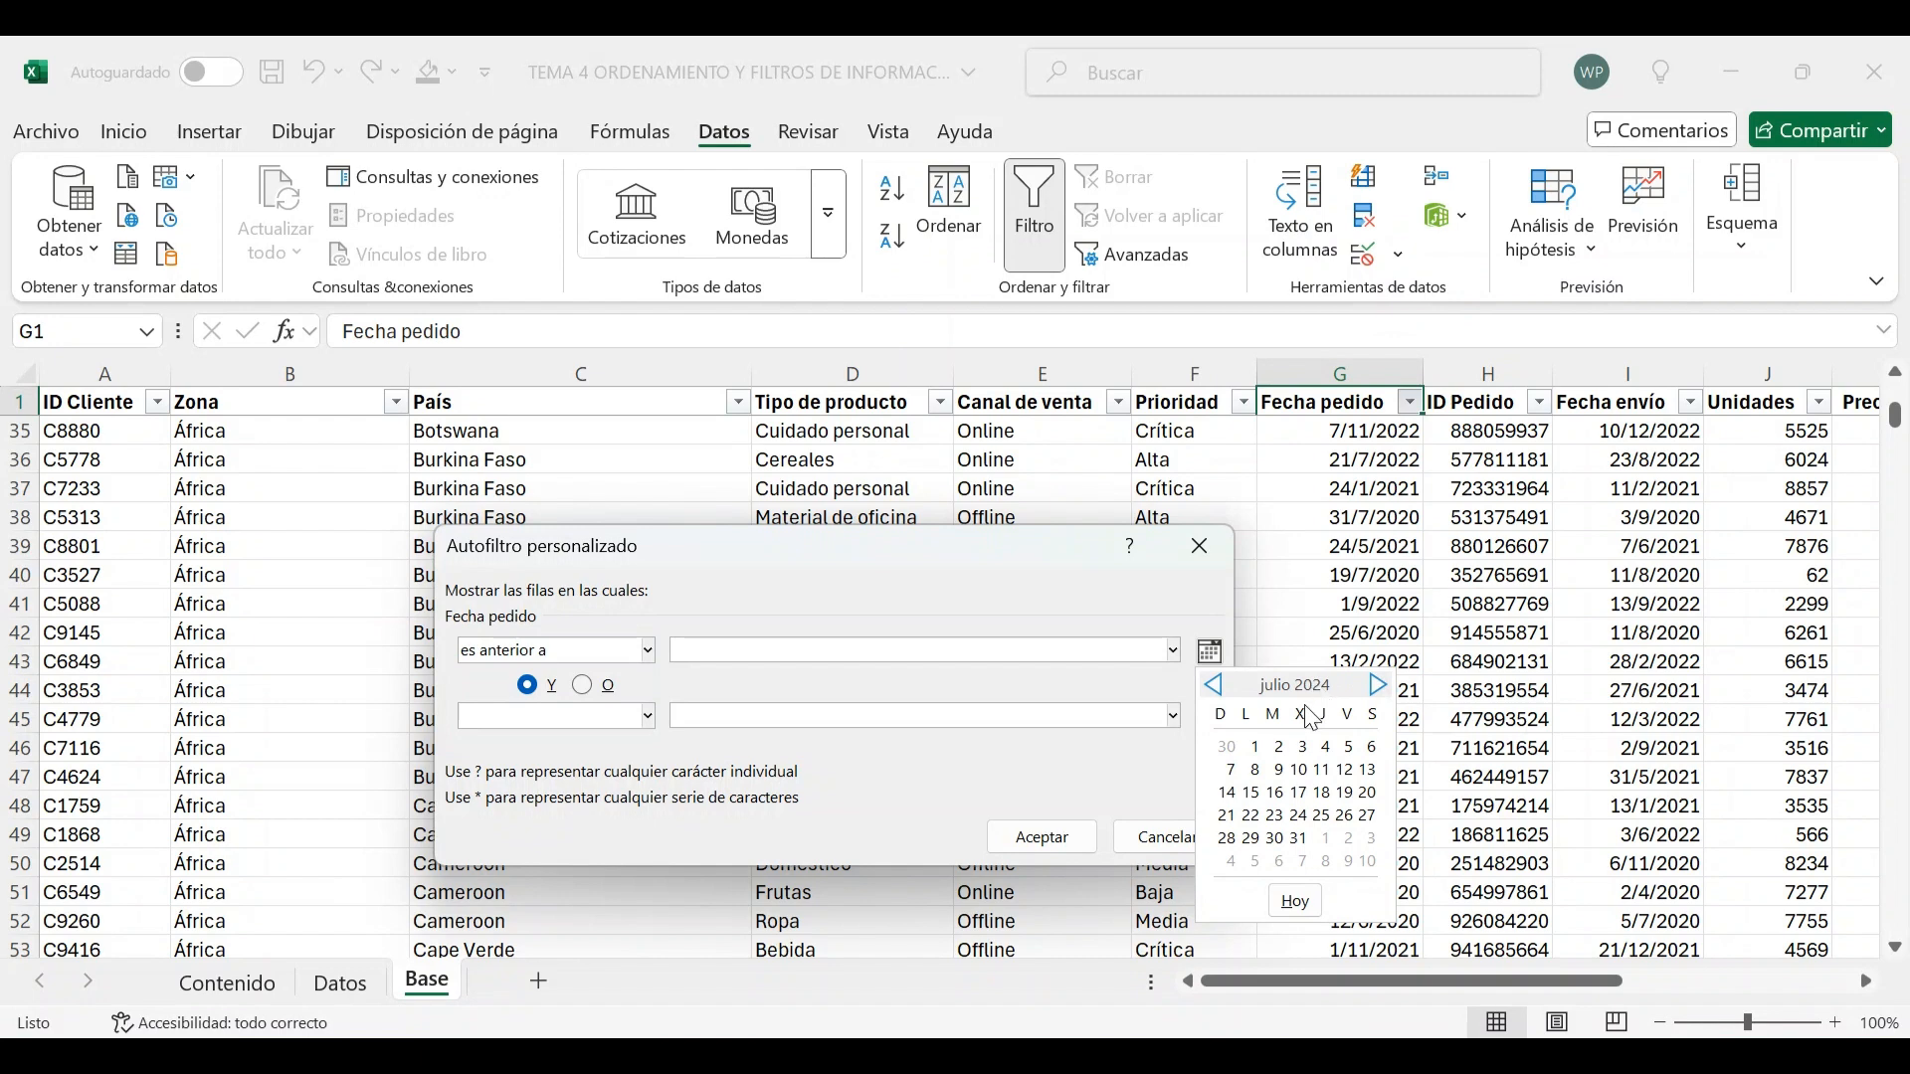
{"action": "left_click", "coordinate": [1299, 770]}
{"action": "double_click", "coordinate": [777, 652]}
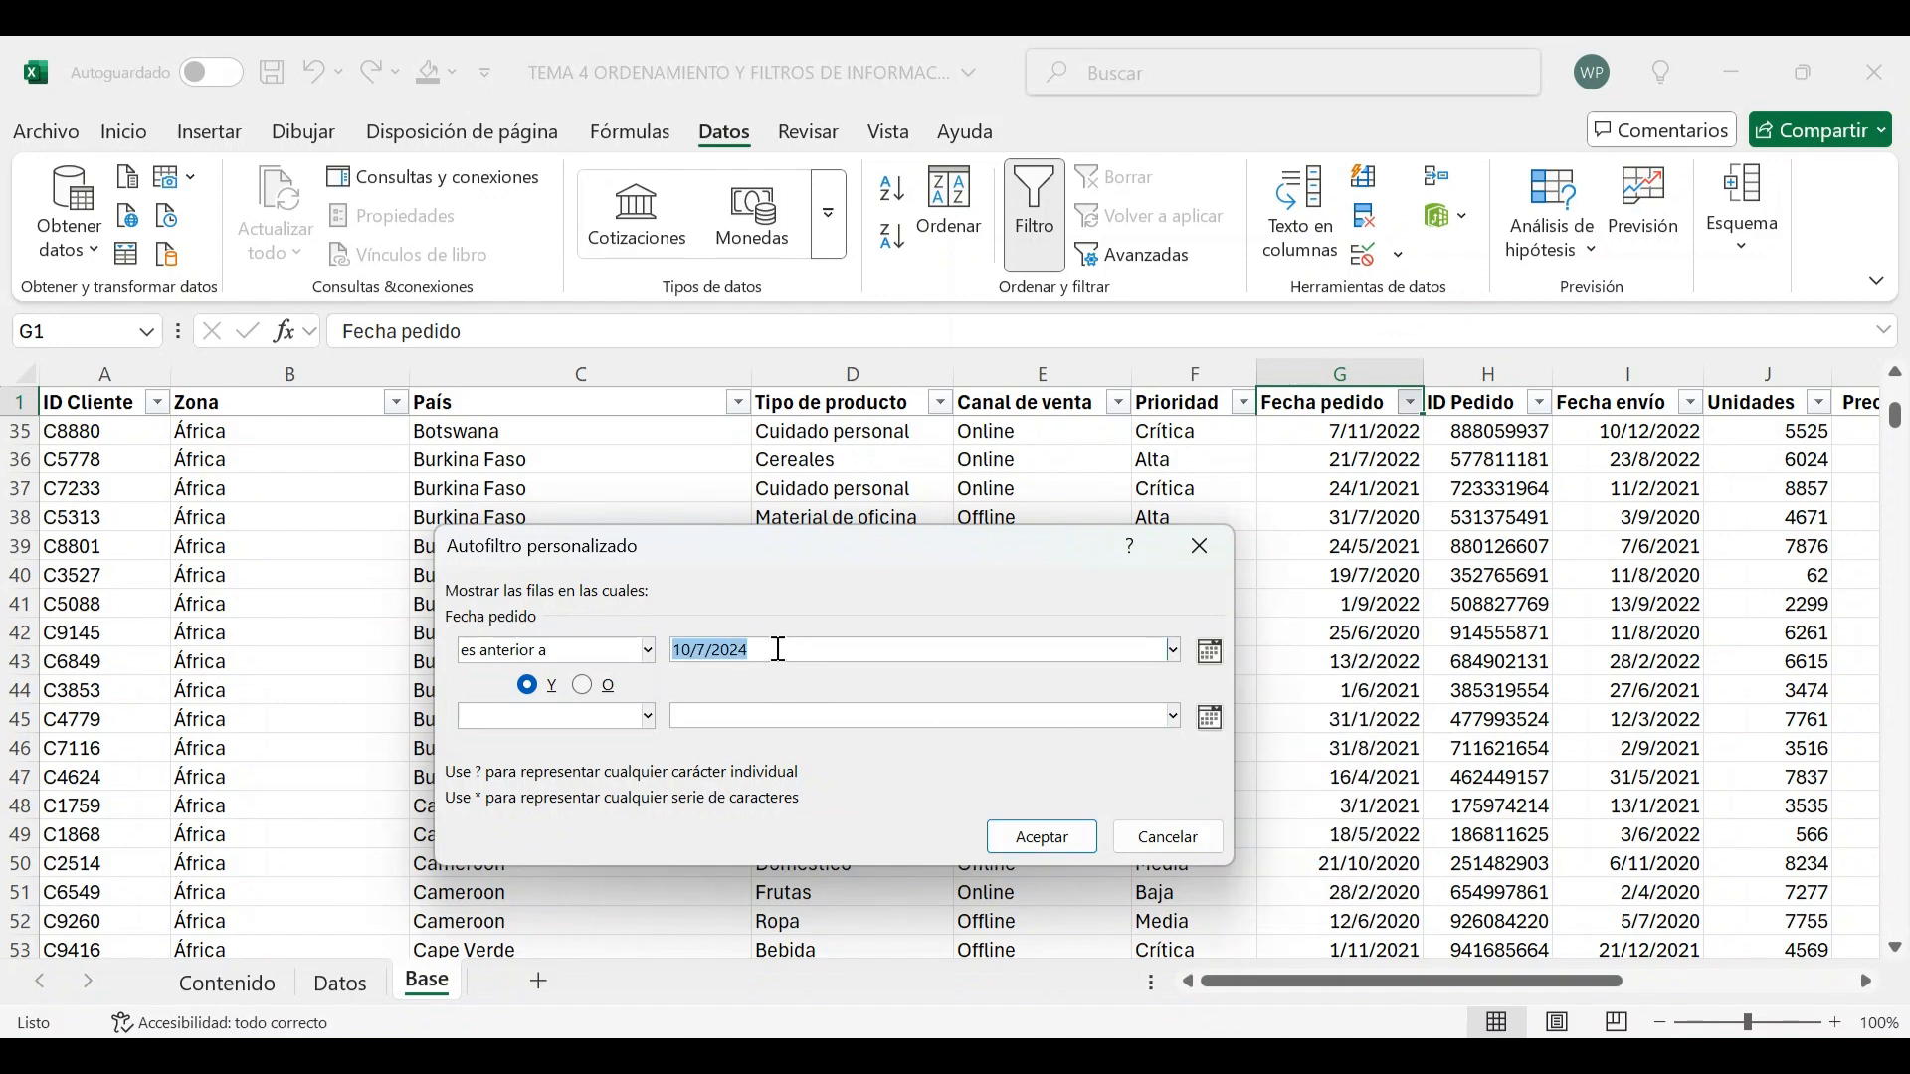
{"action": "left_click", "coordinate": [779, 650]}
{"action": "left_click", "coordinate": [1042, 836]}
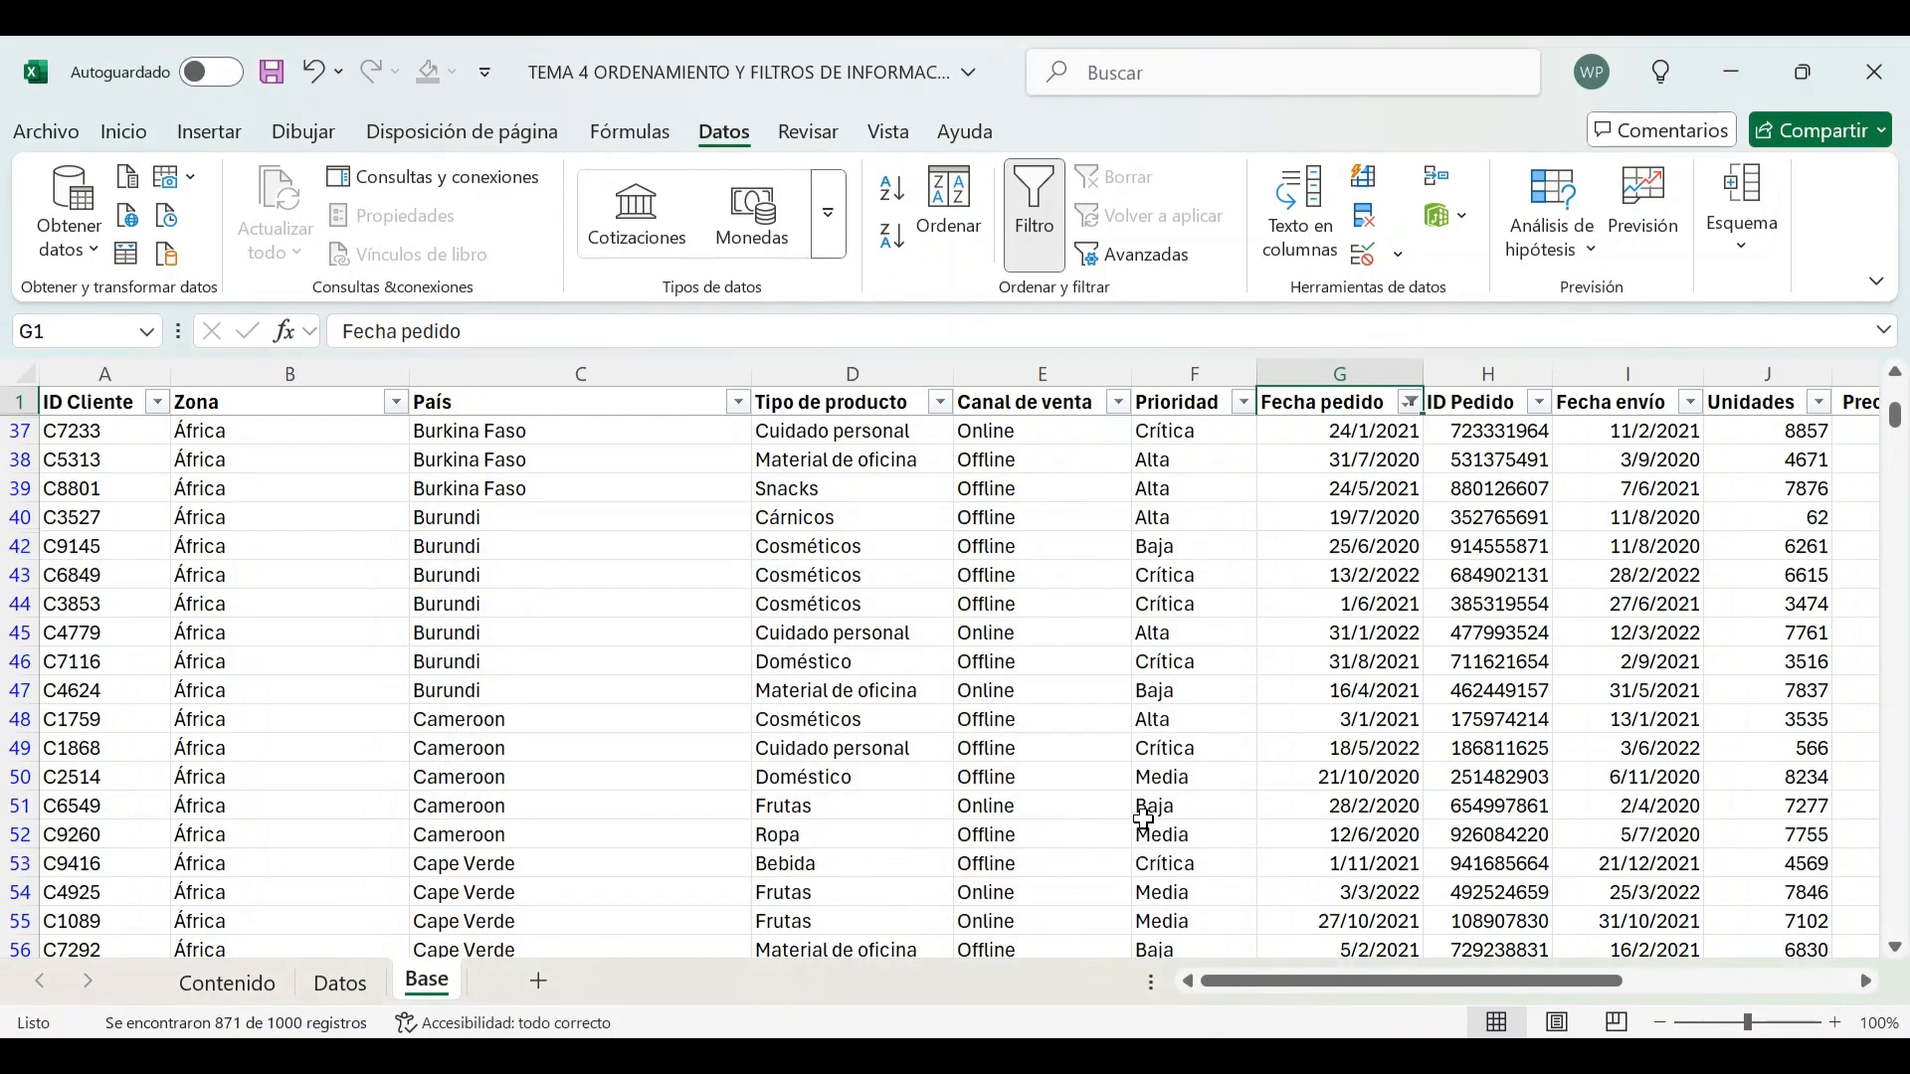
Scroll through the orders dated before 10/7/2024 to check their order dates
{"action": "left_click", "coordinate": [1372, 428]}
{"action": "scroll", "coordinate": [1367, 468], "scroll_direction": "down", "scroll_amount": 6}
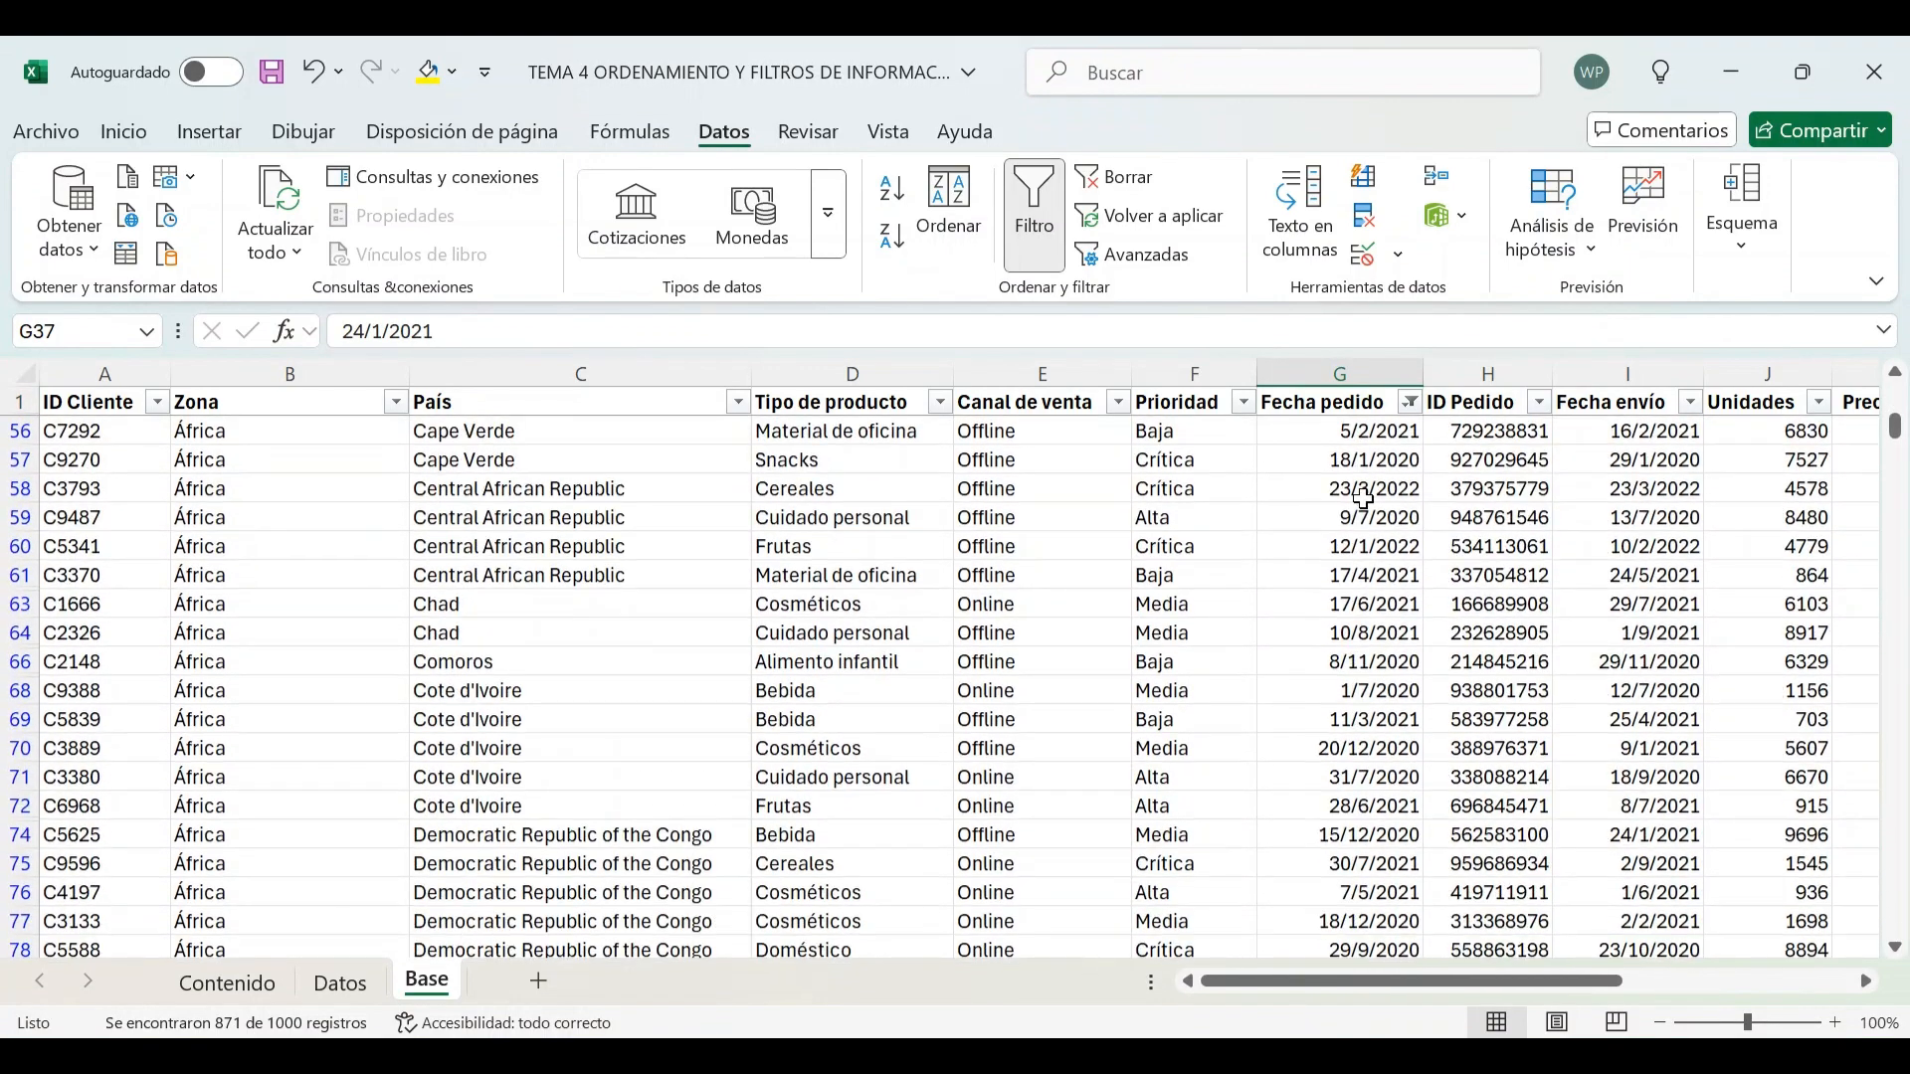
{"action": "scroll", "coordinate": [1364, 498], "scroll_direction": "down", "scroll_amount": 10}
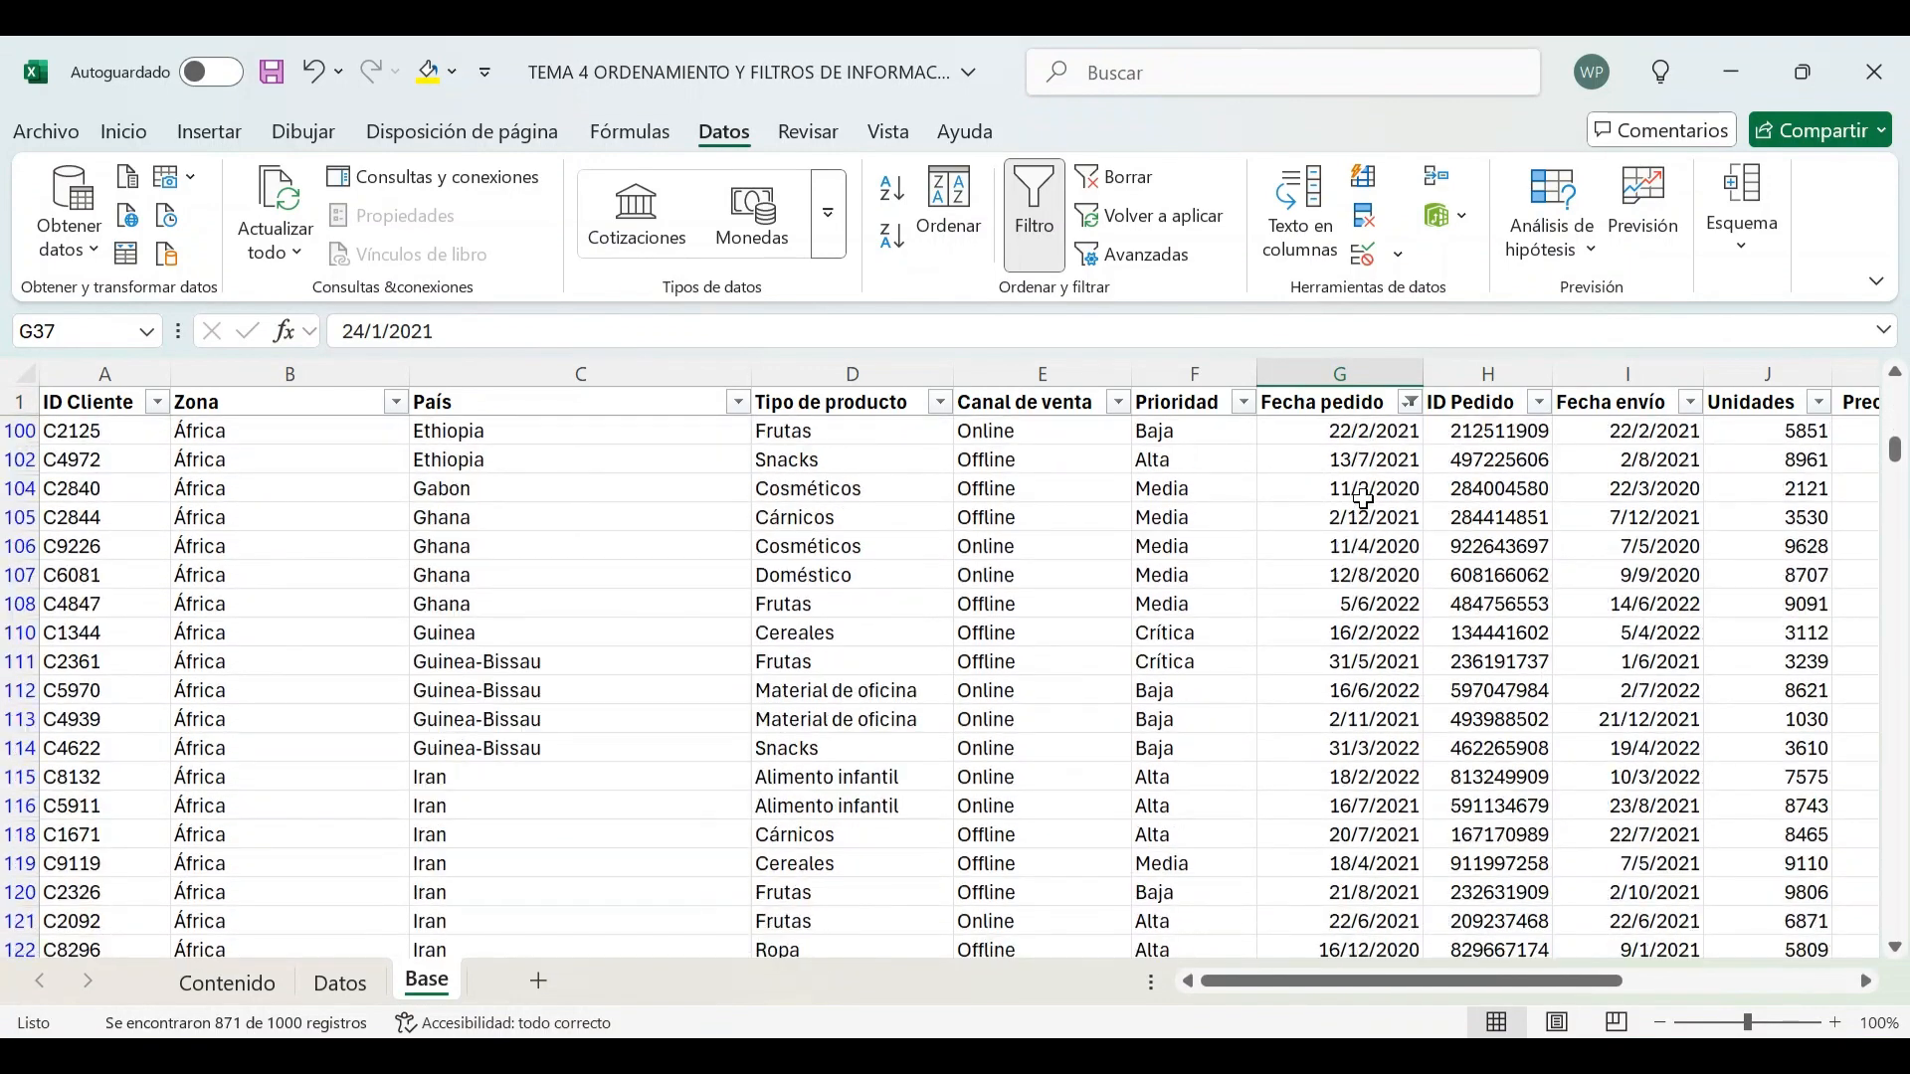
{"action": "scroll", "coordinate": [1364, 497], "scroll_direction": "down", "scroll_amount": 9}
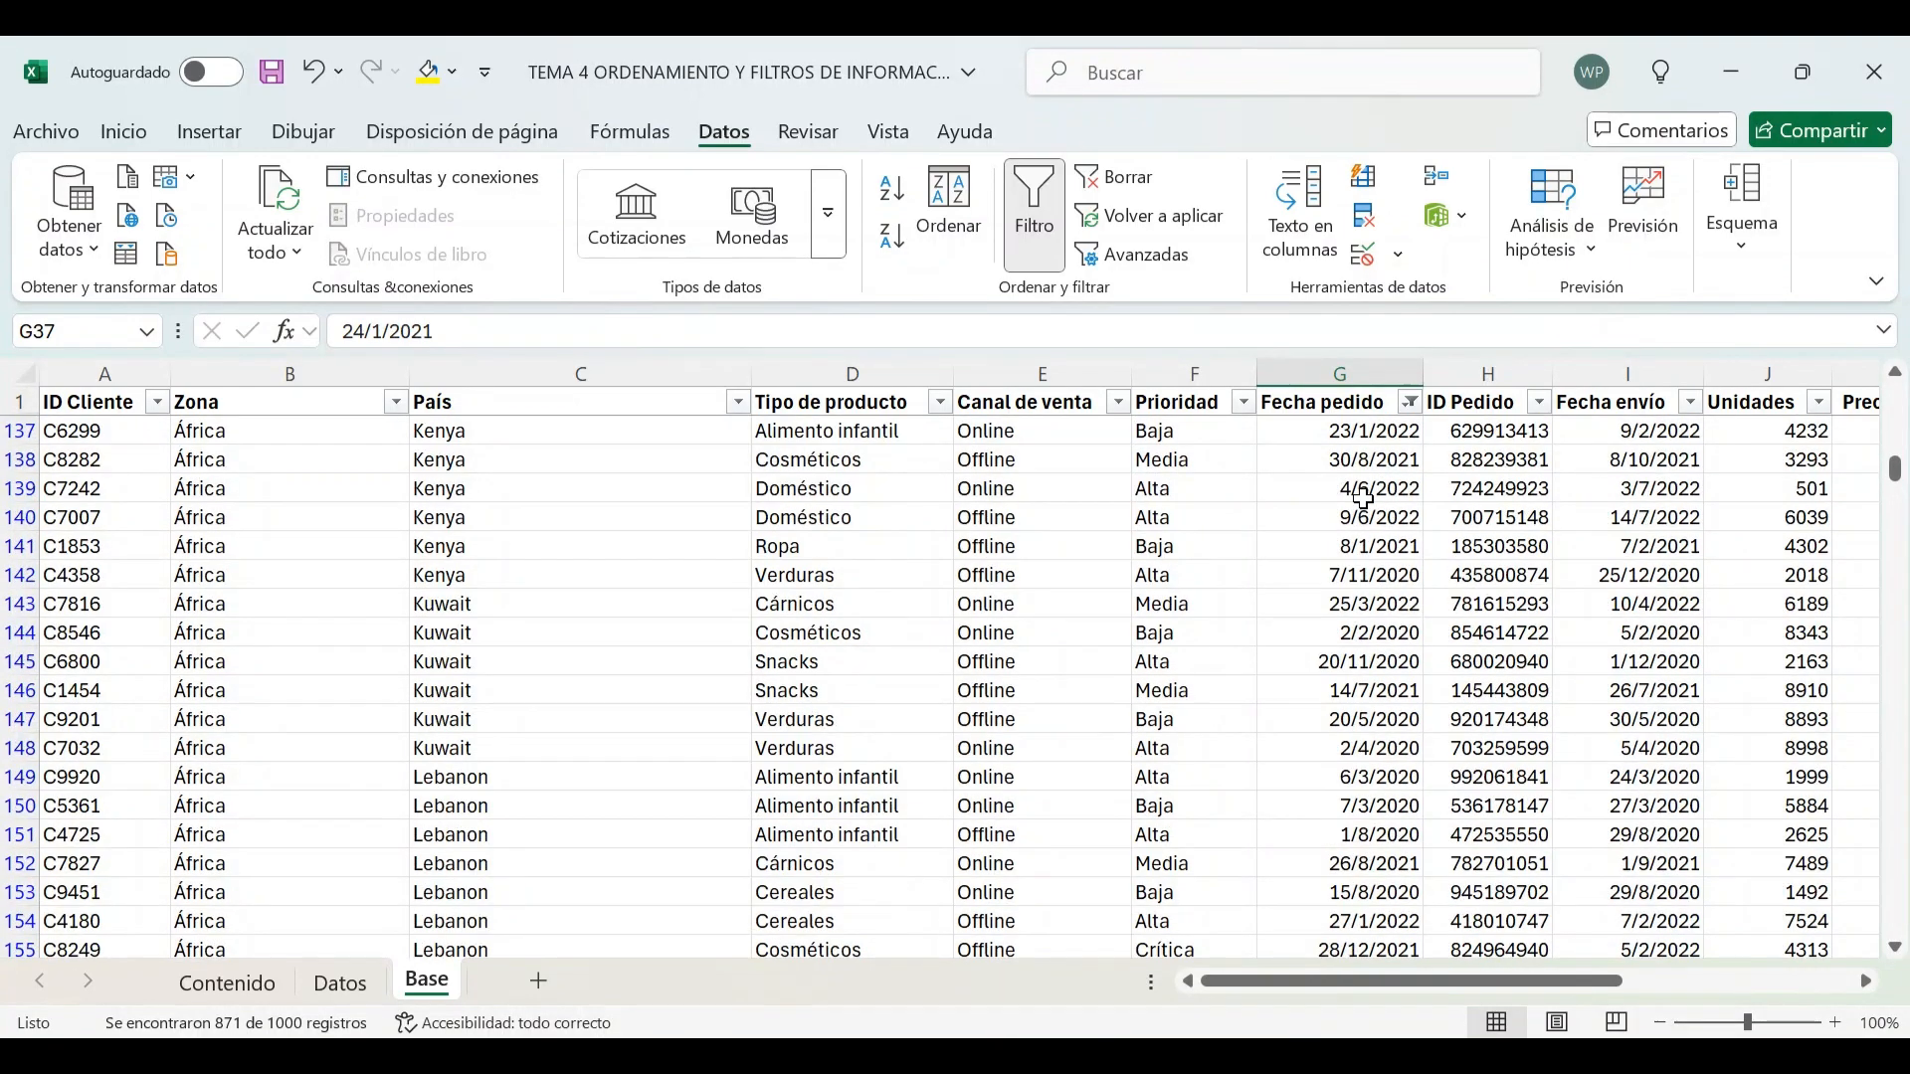
{"action": "scroll", "coordinate": [1364, 497], "scroll_direction": "down", "scroll_amount": 12}
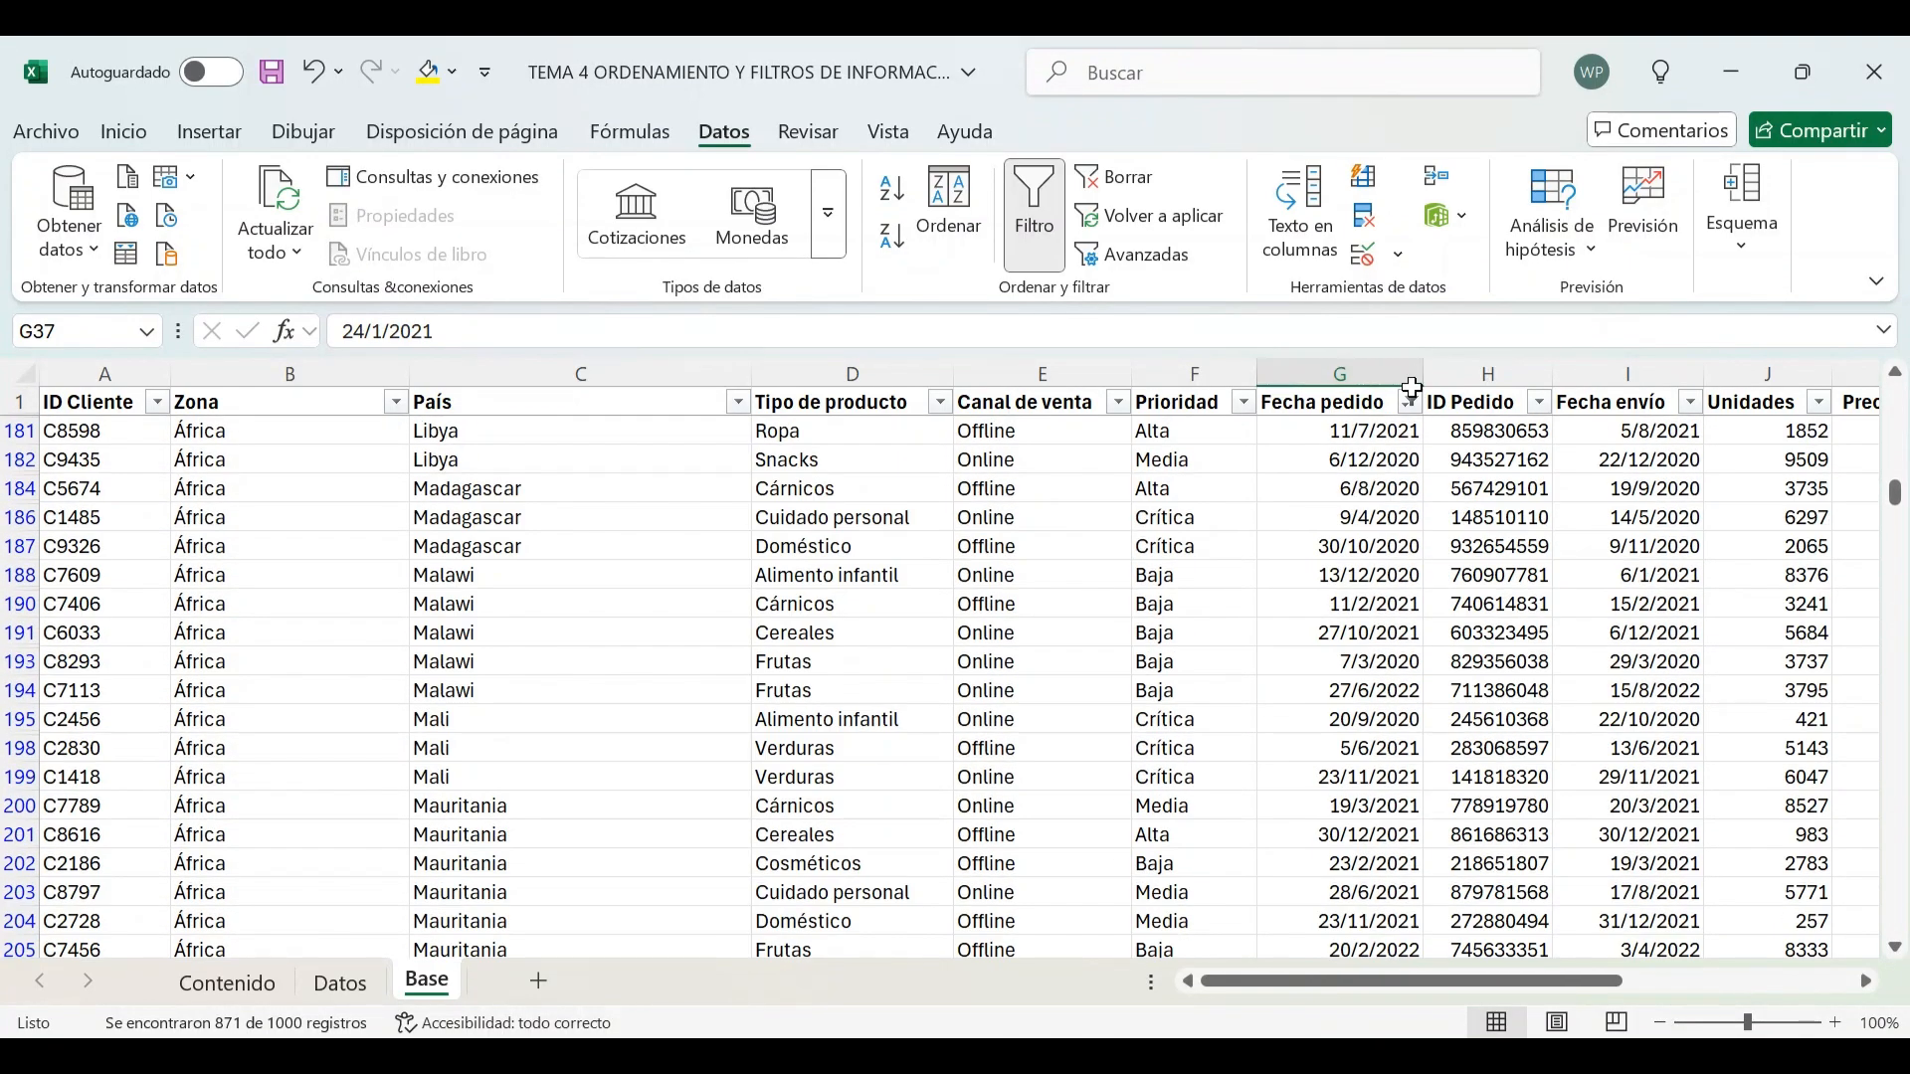
Filter Fecha pedido to show only dates after 11/2/2022
{"action": "left_click", "coordinate": [1411, 402]}
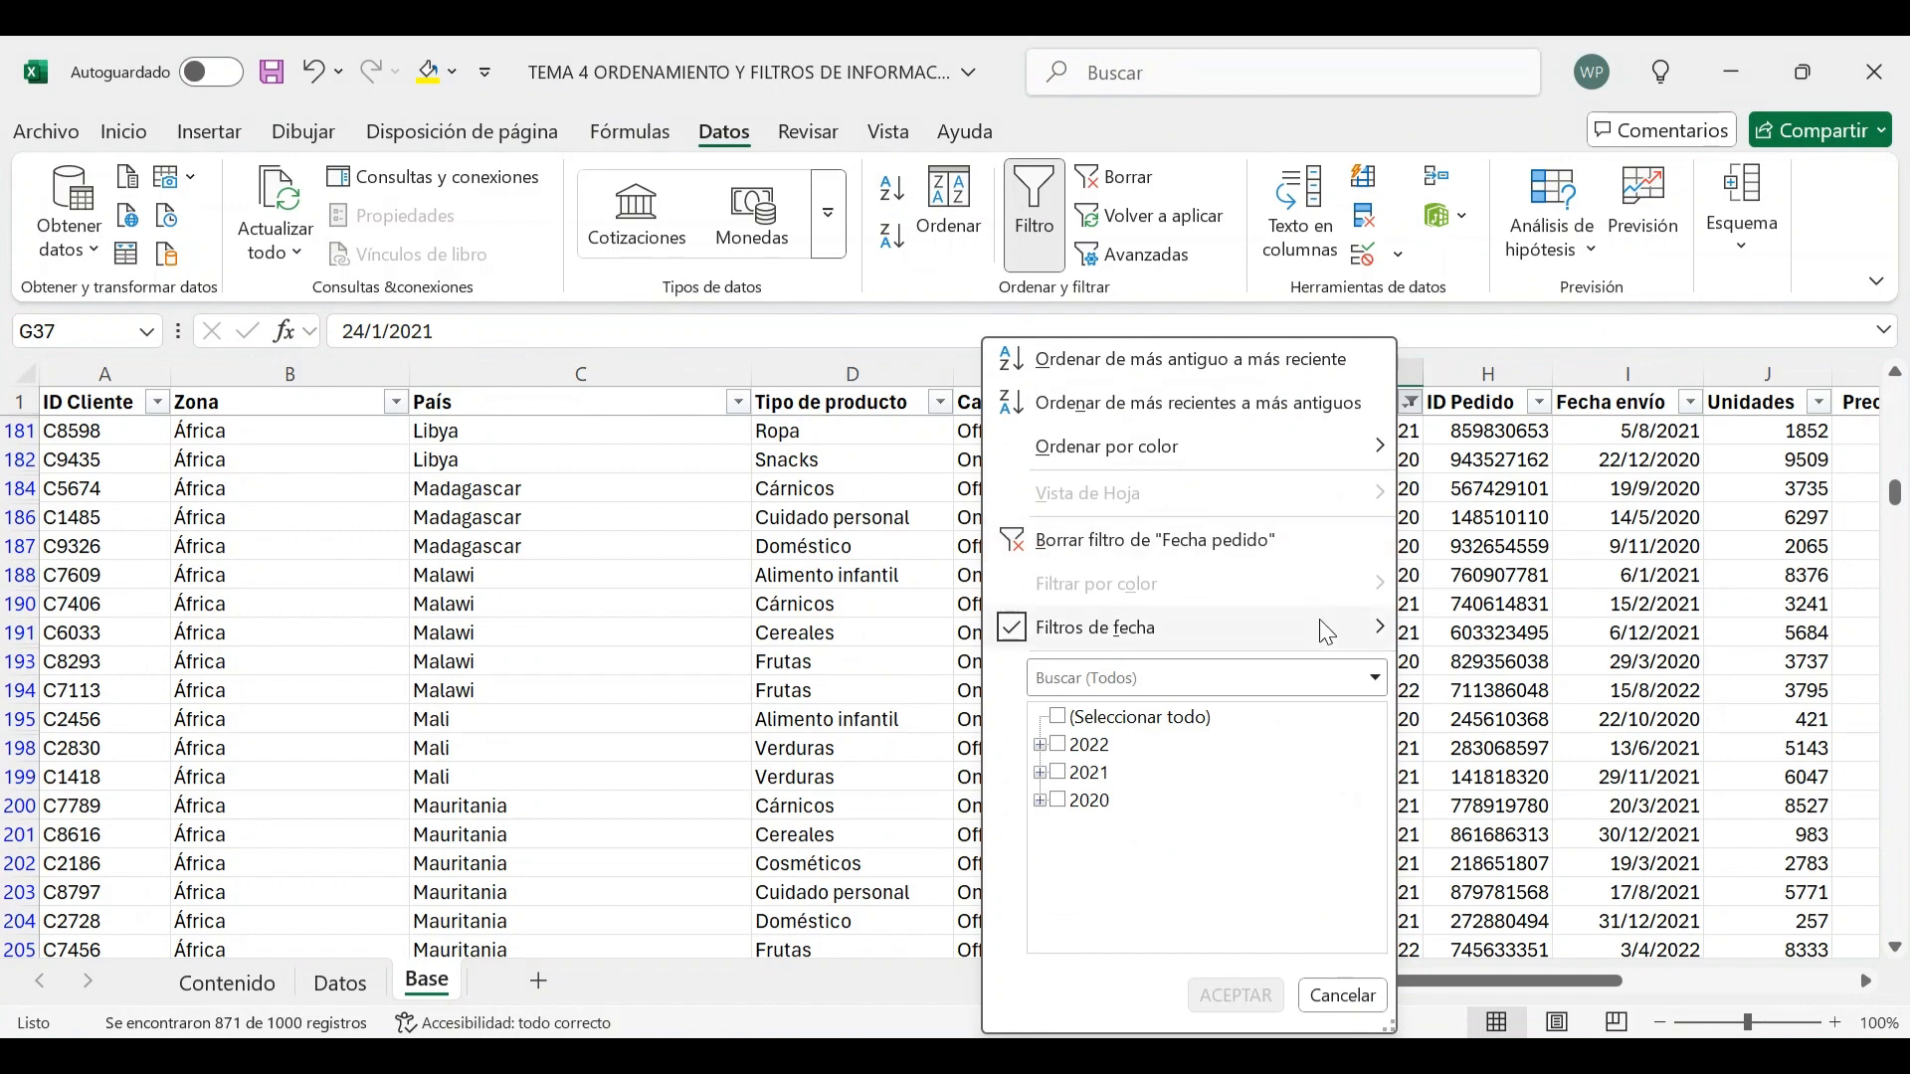
{"action": "mouse_move", "coordinate": [1327, 632]}
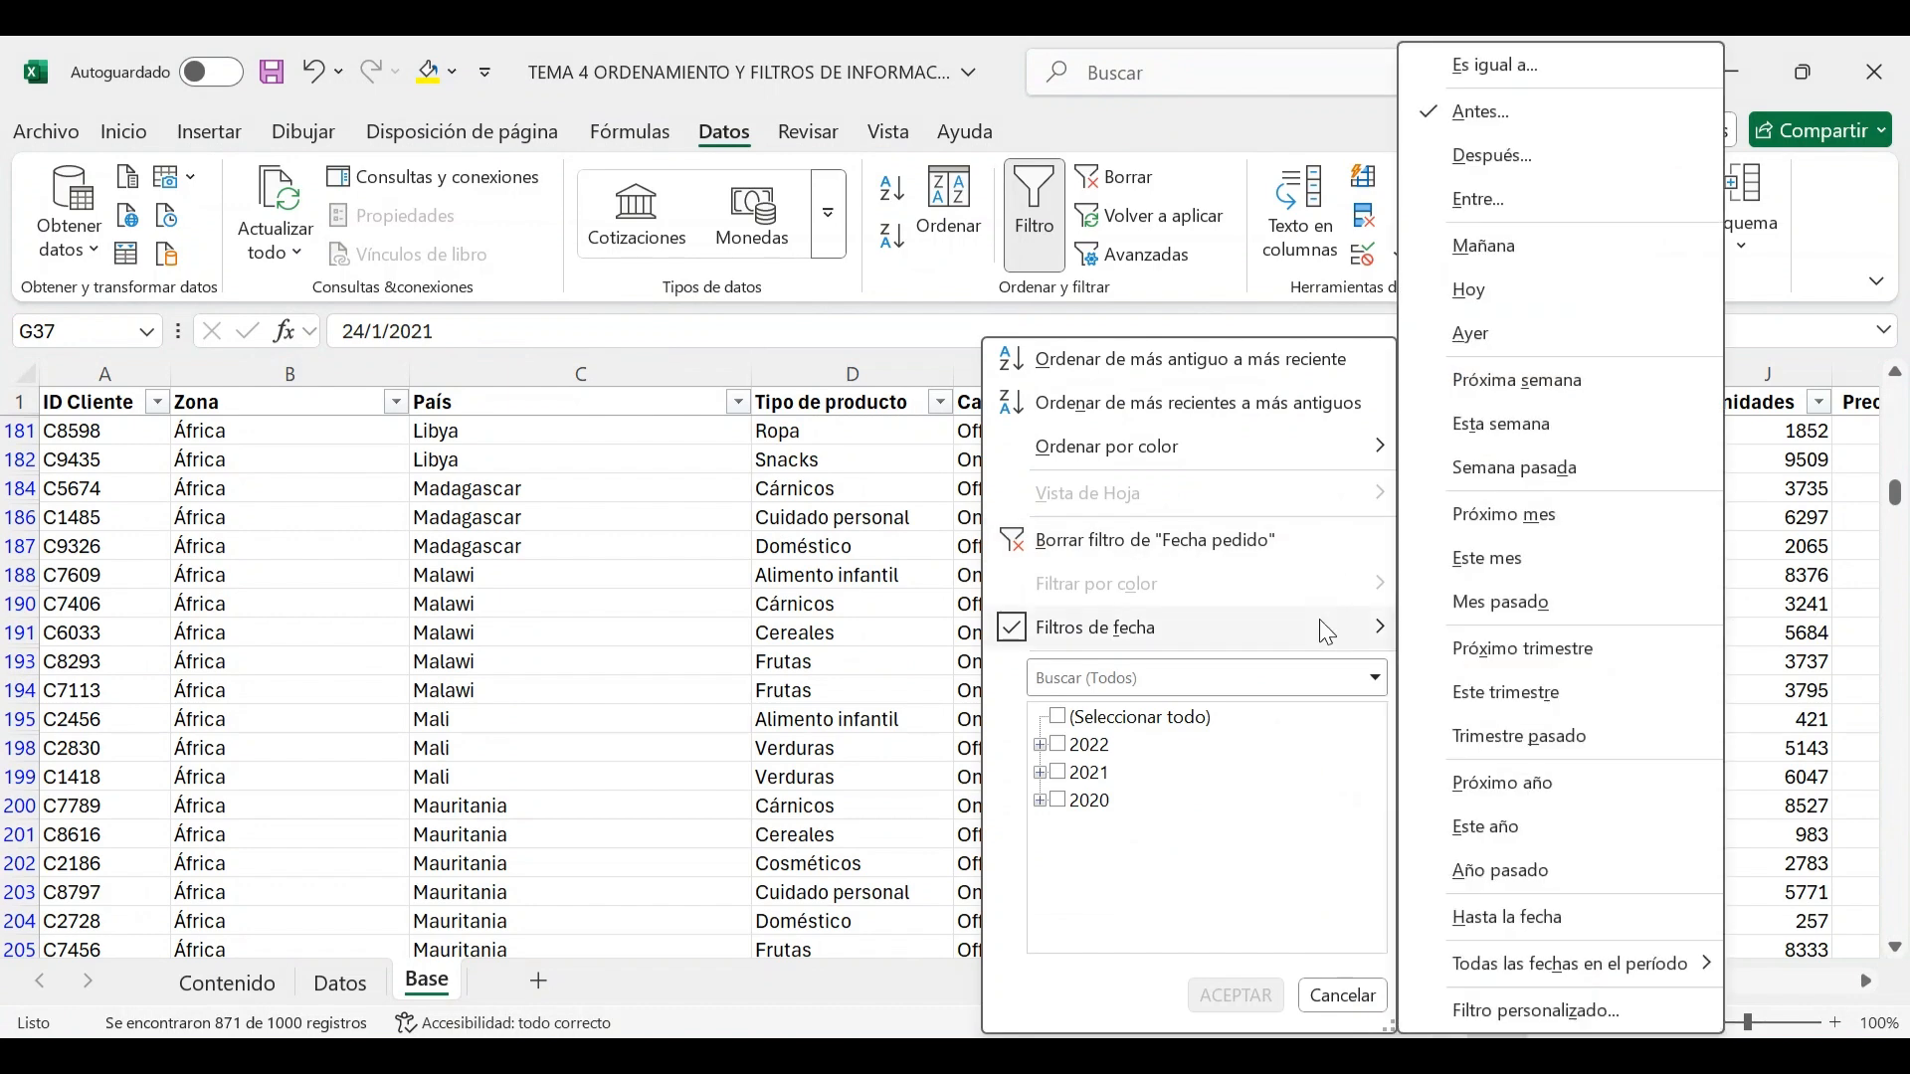
{"action": "left_click", "coordinate": [1500, 157]}
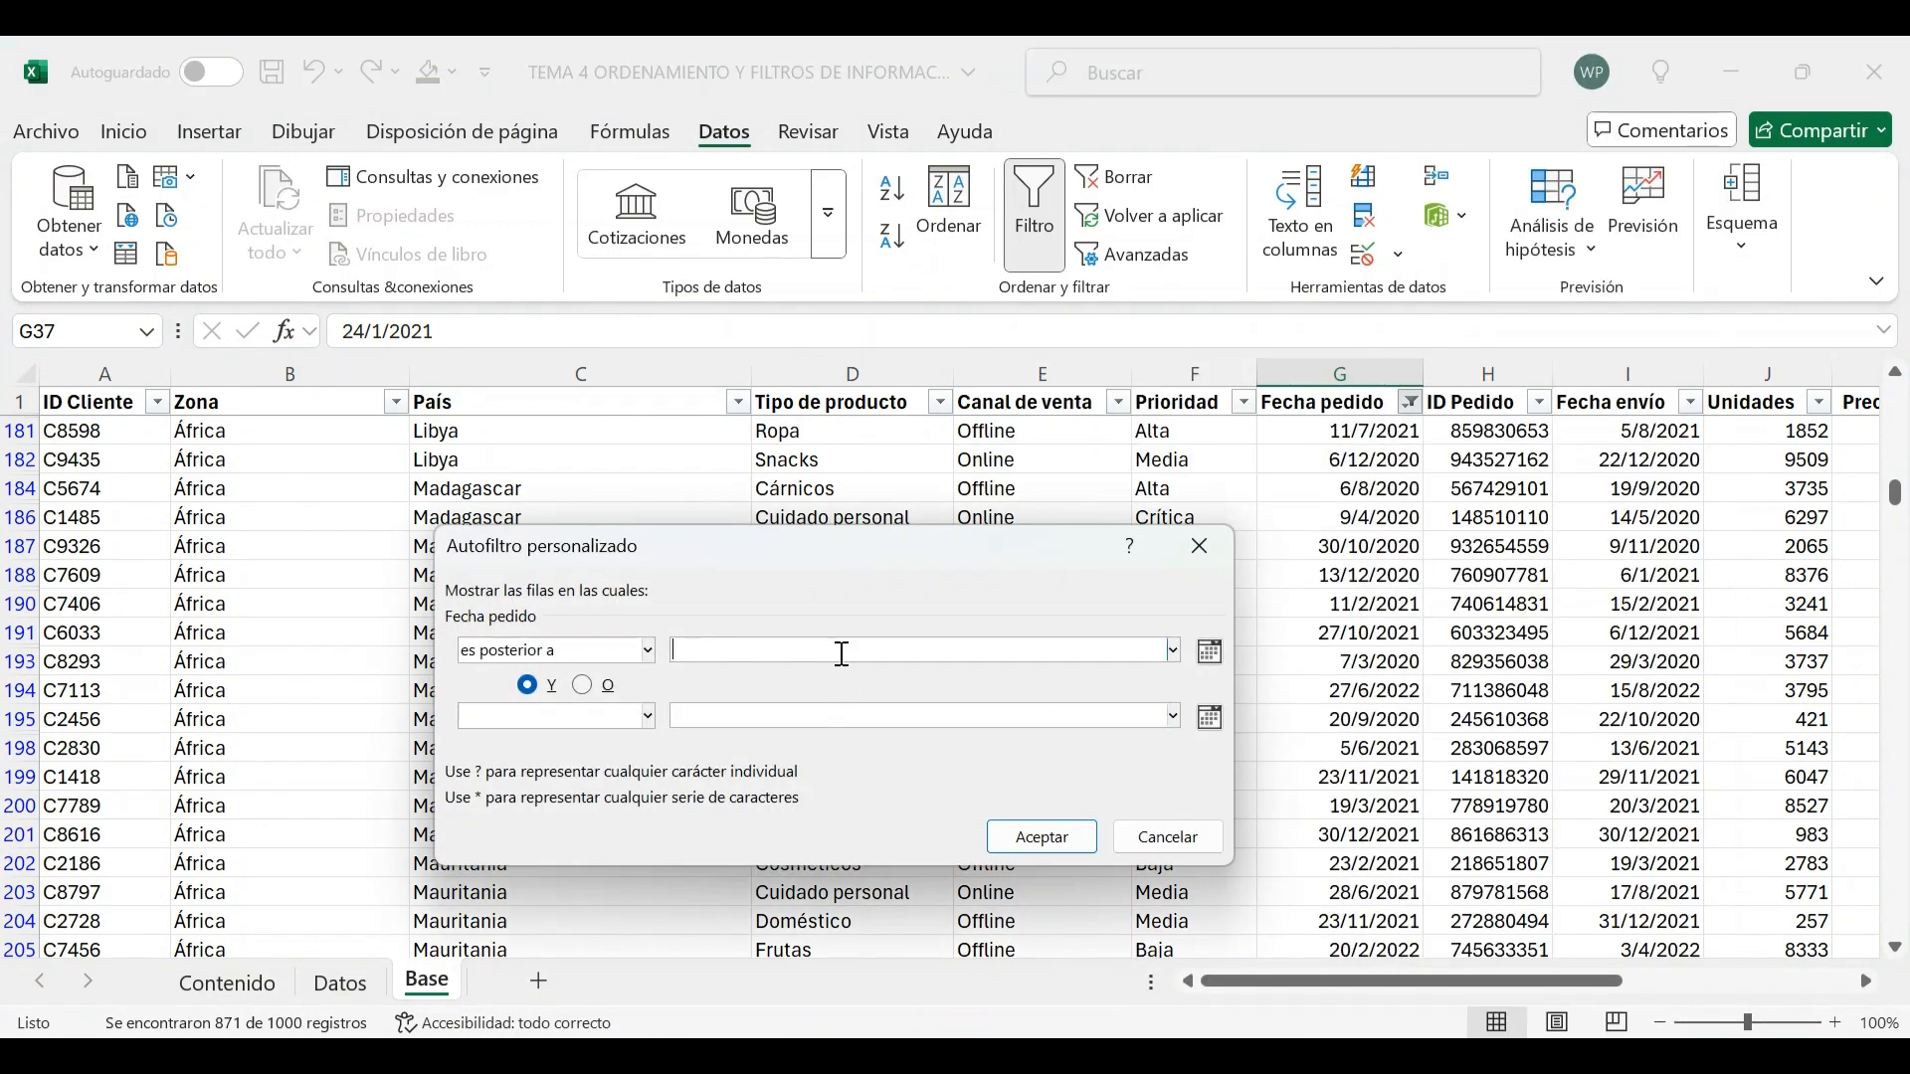
{"action": "left_click", "coordinate": [1210, 651]}
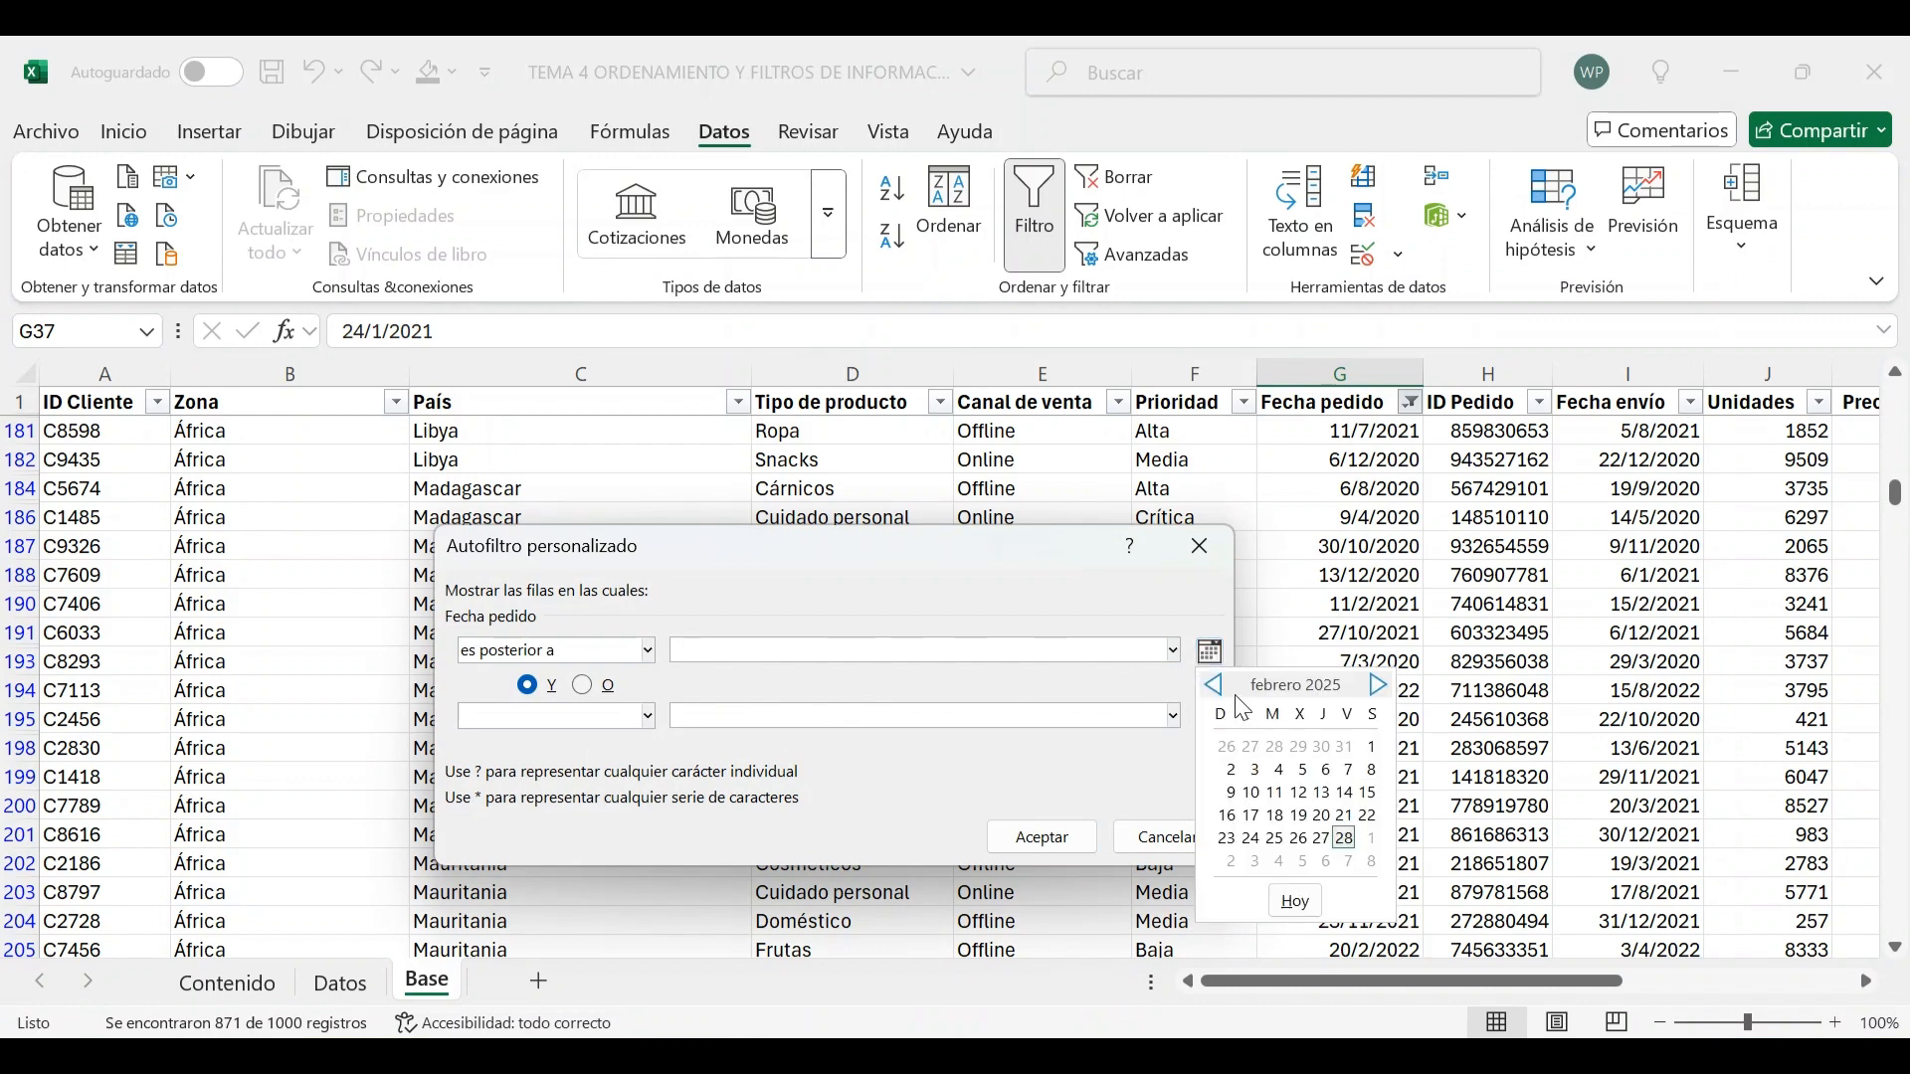
{"action": "left_click", "coordinate": [1276, 793]}
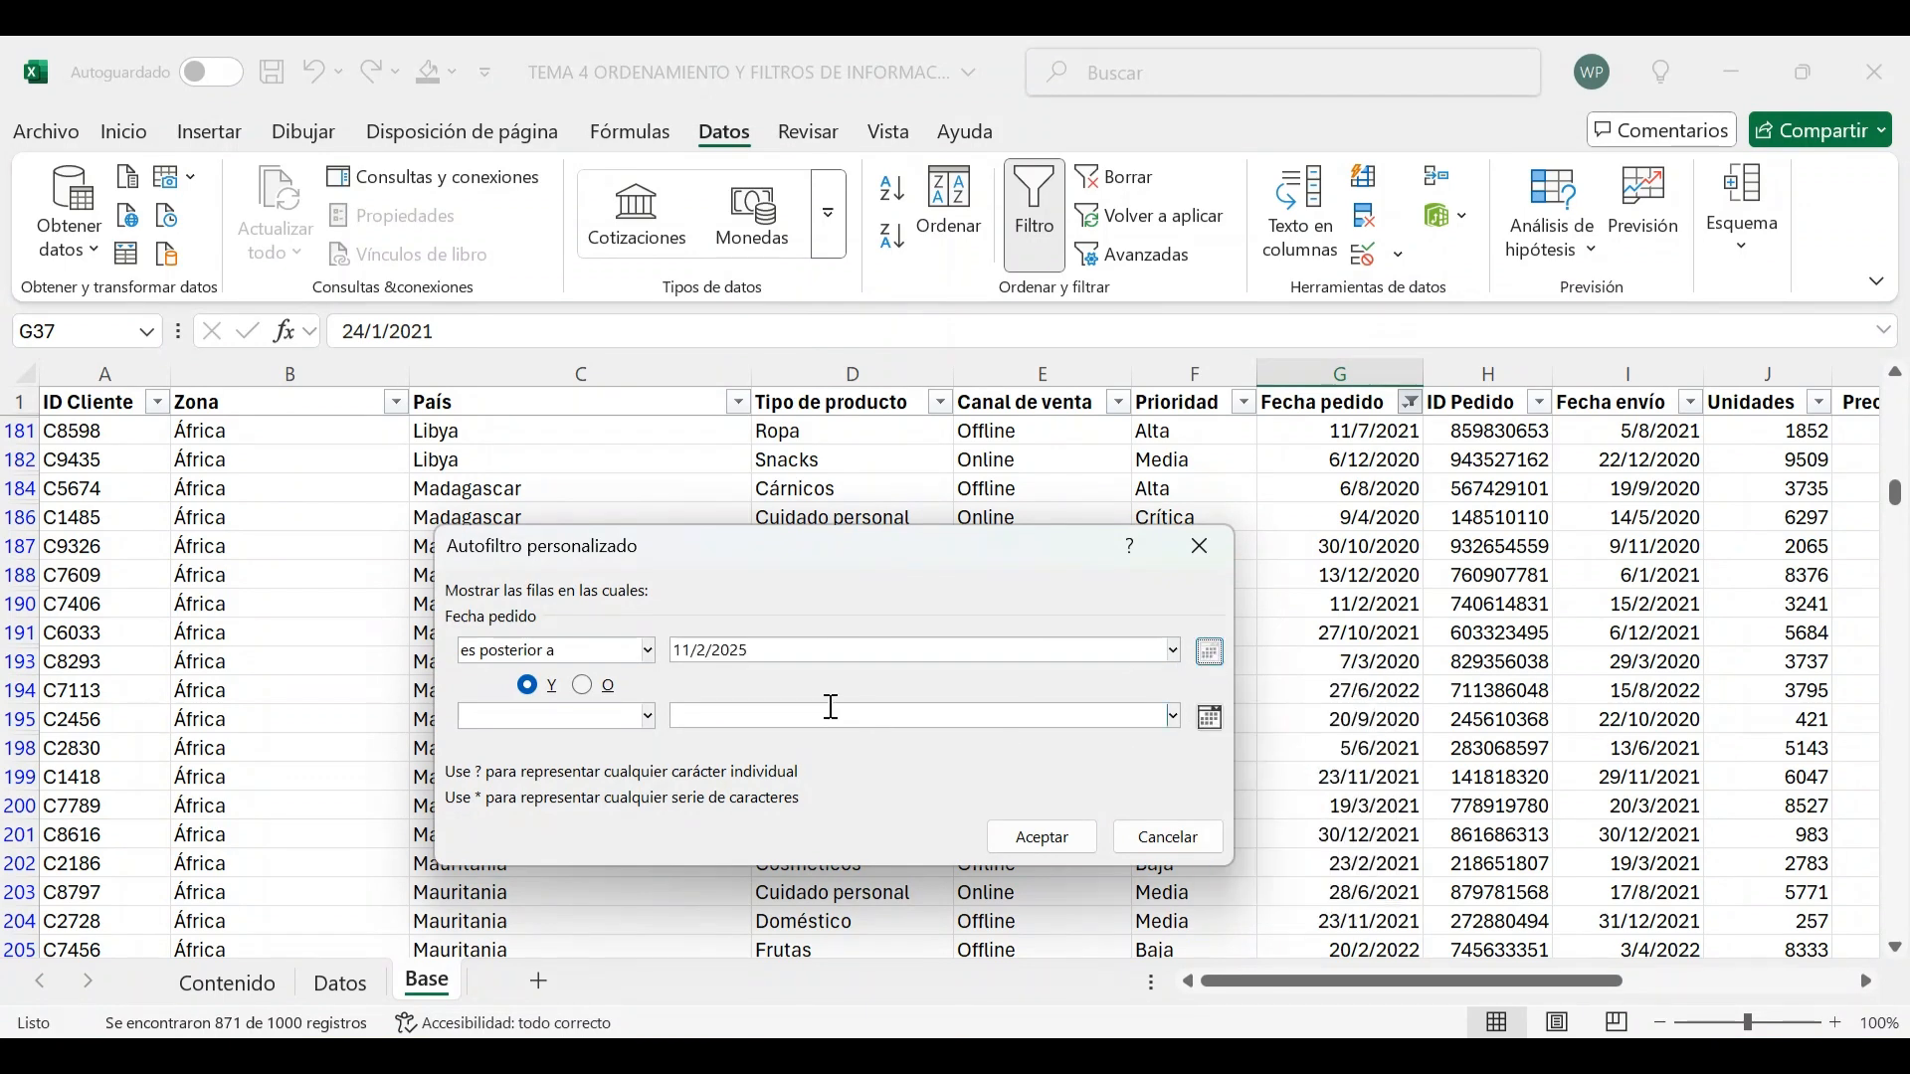
{"action": "left_click", "coordinate": [792, 649]}
{"action": "type", "text": "2"}
{"action": "left_click", "coordinate": [1040, 844]}
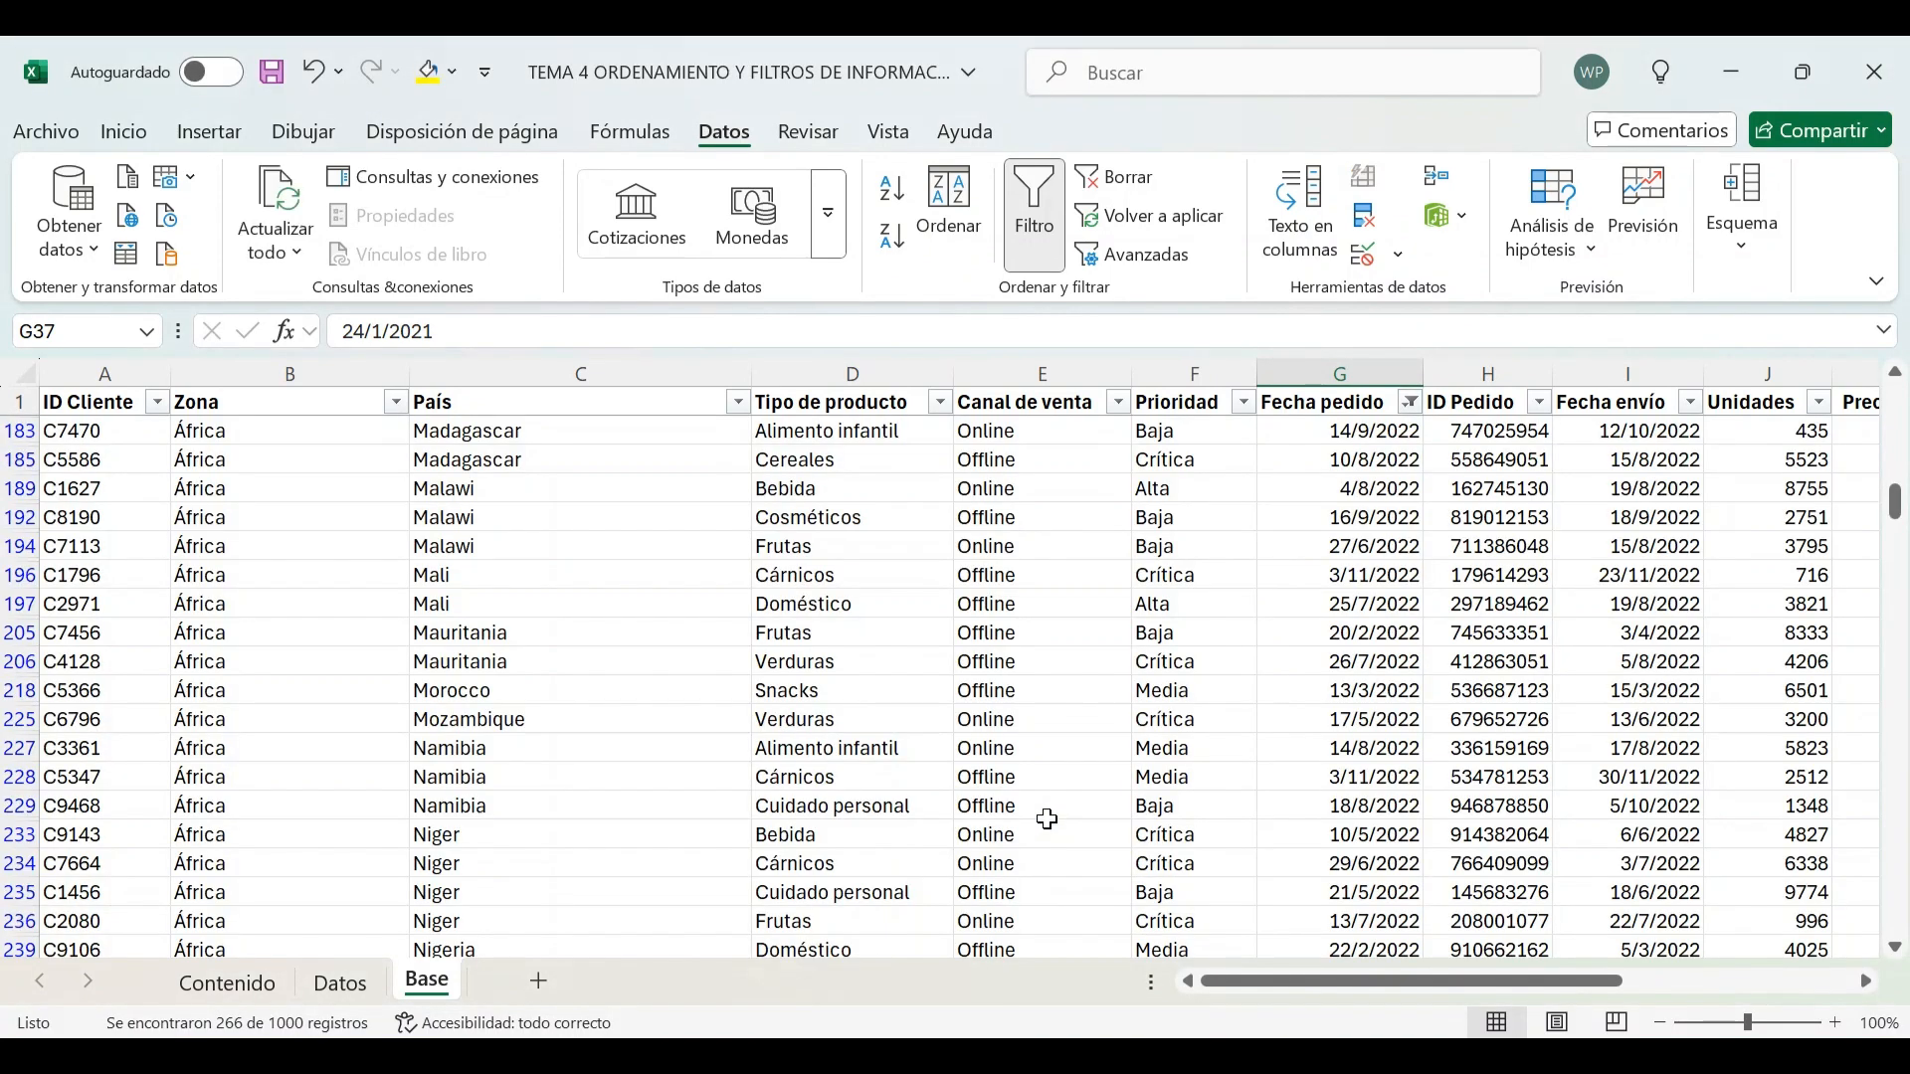
Scroll through the orders dated after 11/2/2022 to check their order dates
{"action": "scroll", "coordinate": [1325, 593], "scroll_direction": "up", "scroll_amount": 12}
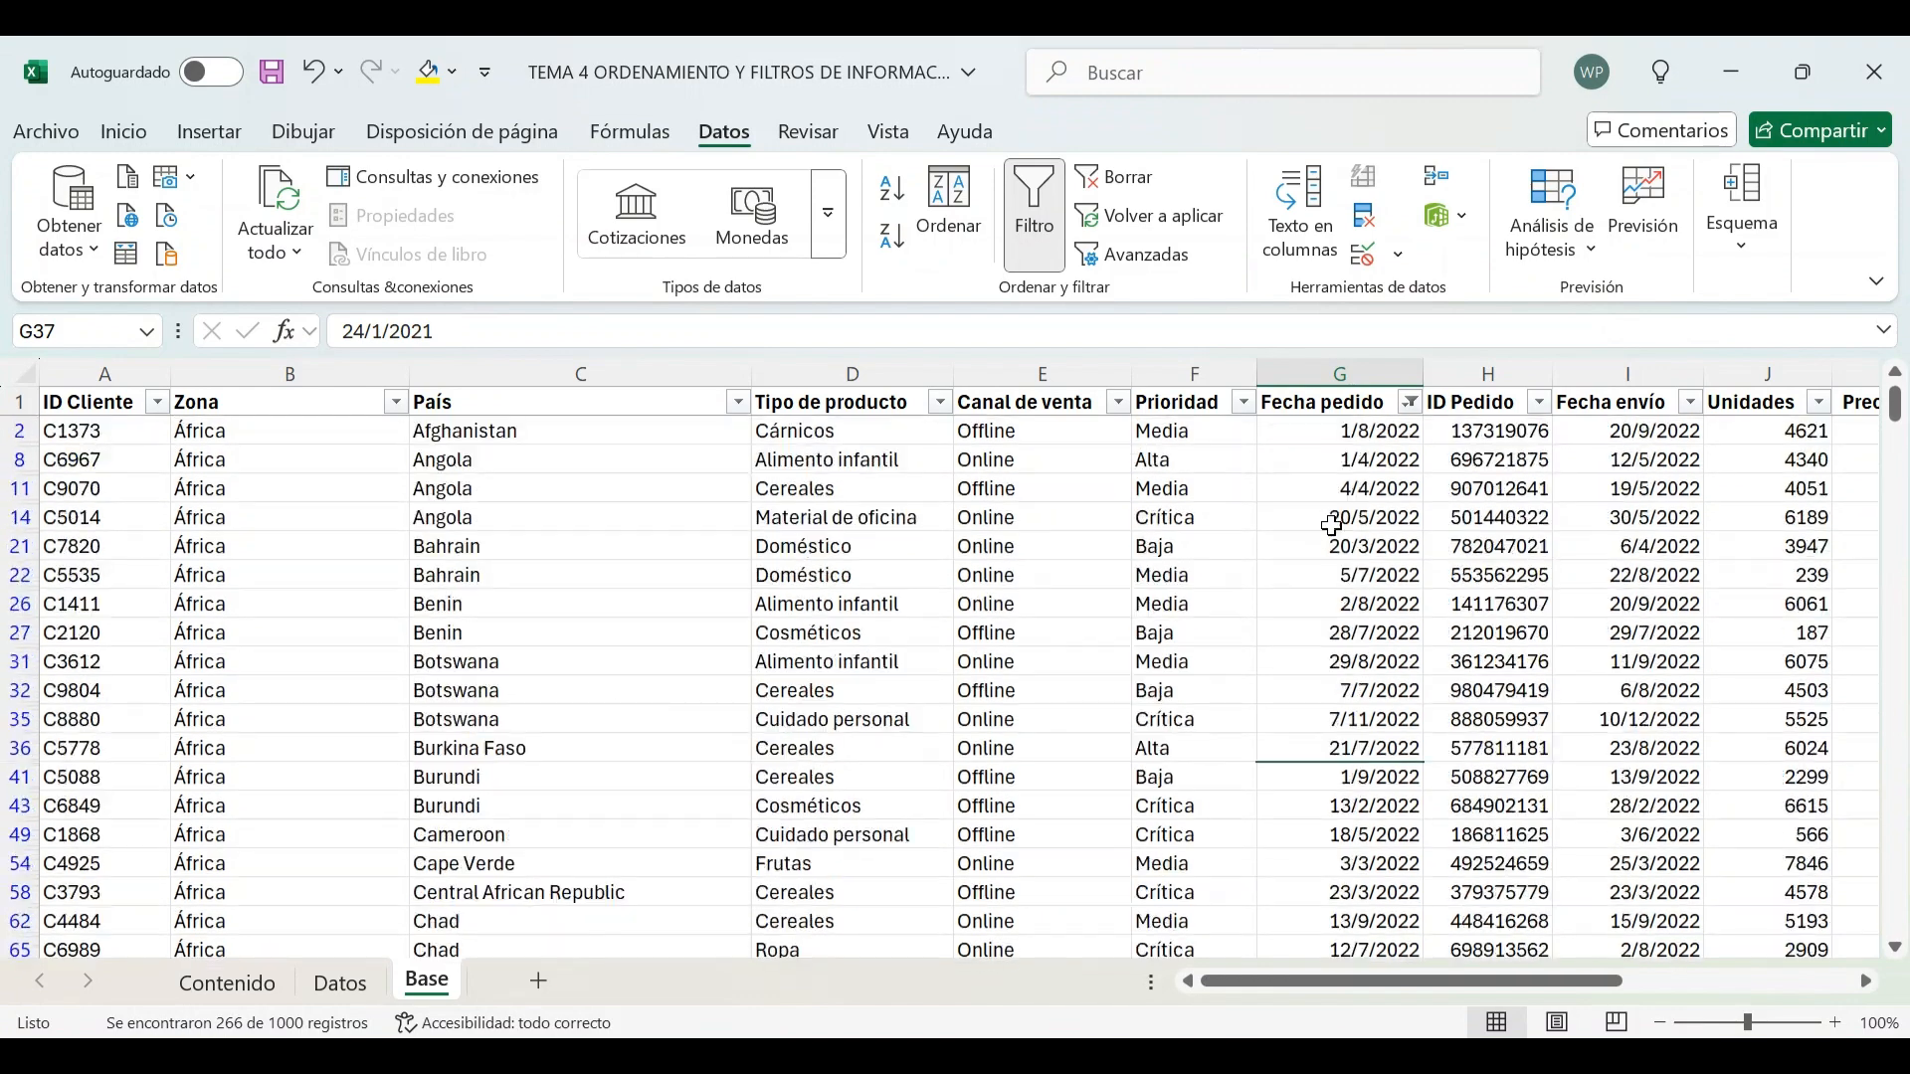
{"action": "left_click", "coordinate": [1321, 403]}
{"action": "scroll", "coordinate": [1333, 438], "scroll_direction": "down", "scroll_amount": 10}
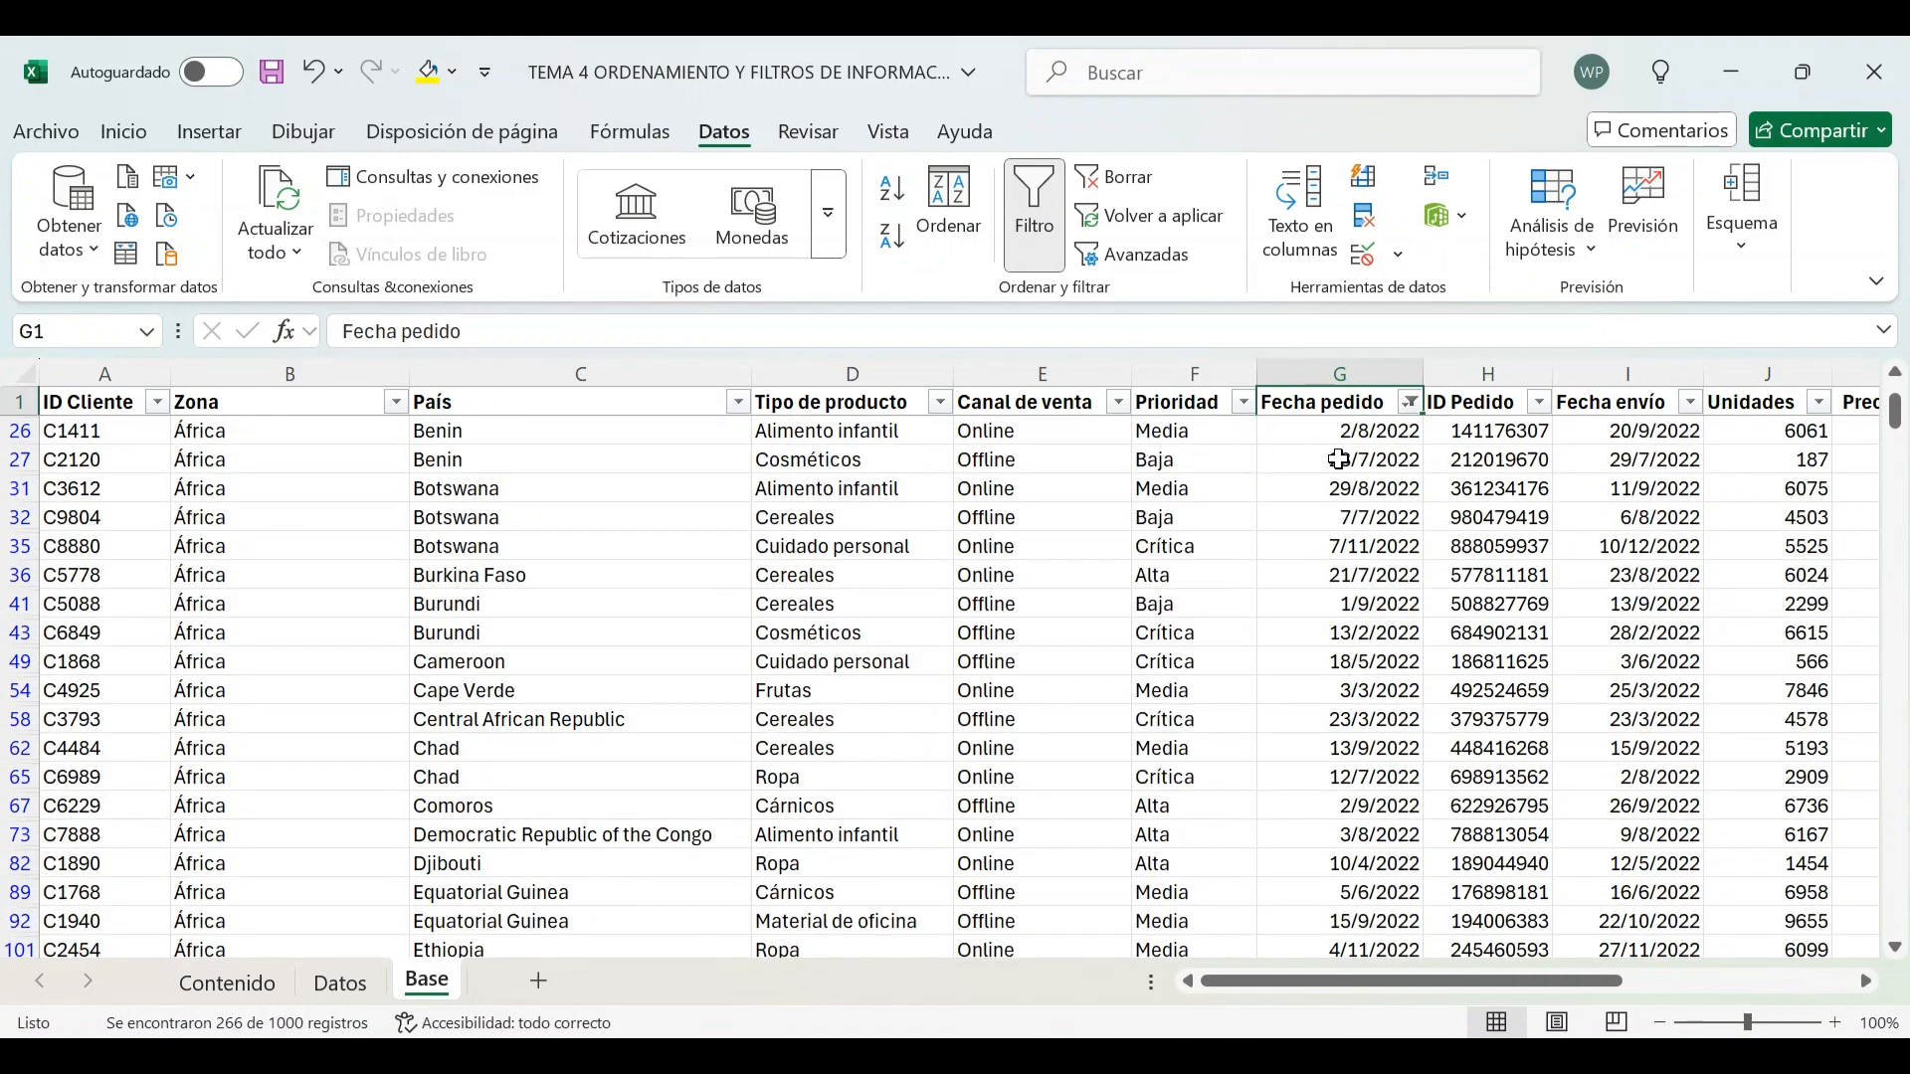
{"action": "scroll", "coordinate": [1338, 460], "scroll_direction": "down", "scroll_amount": 20}
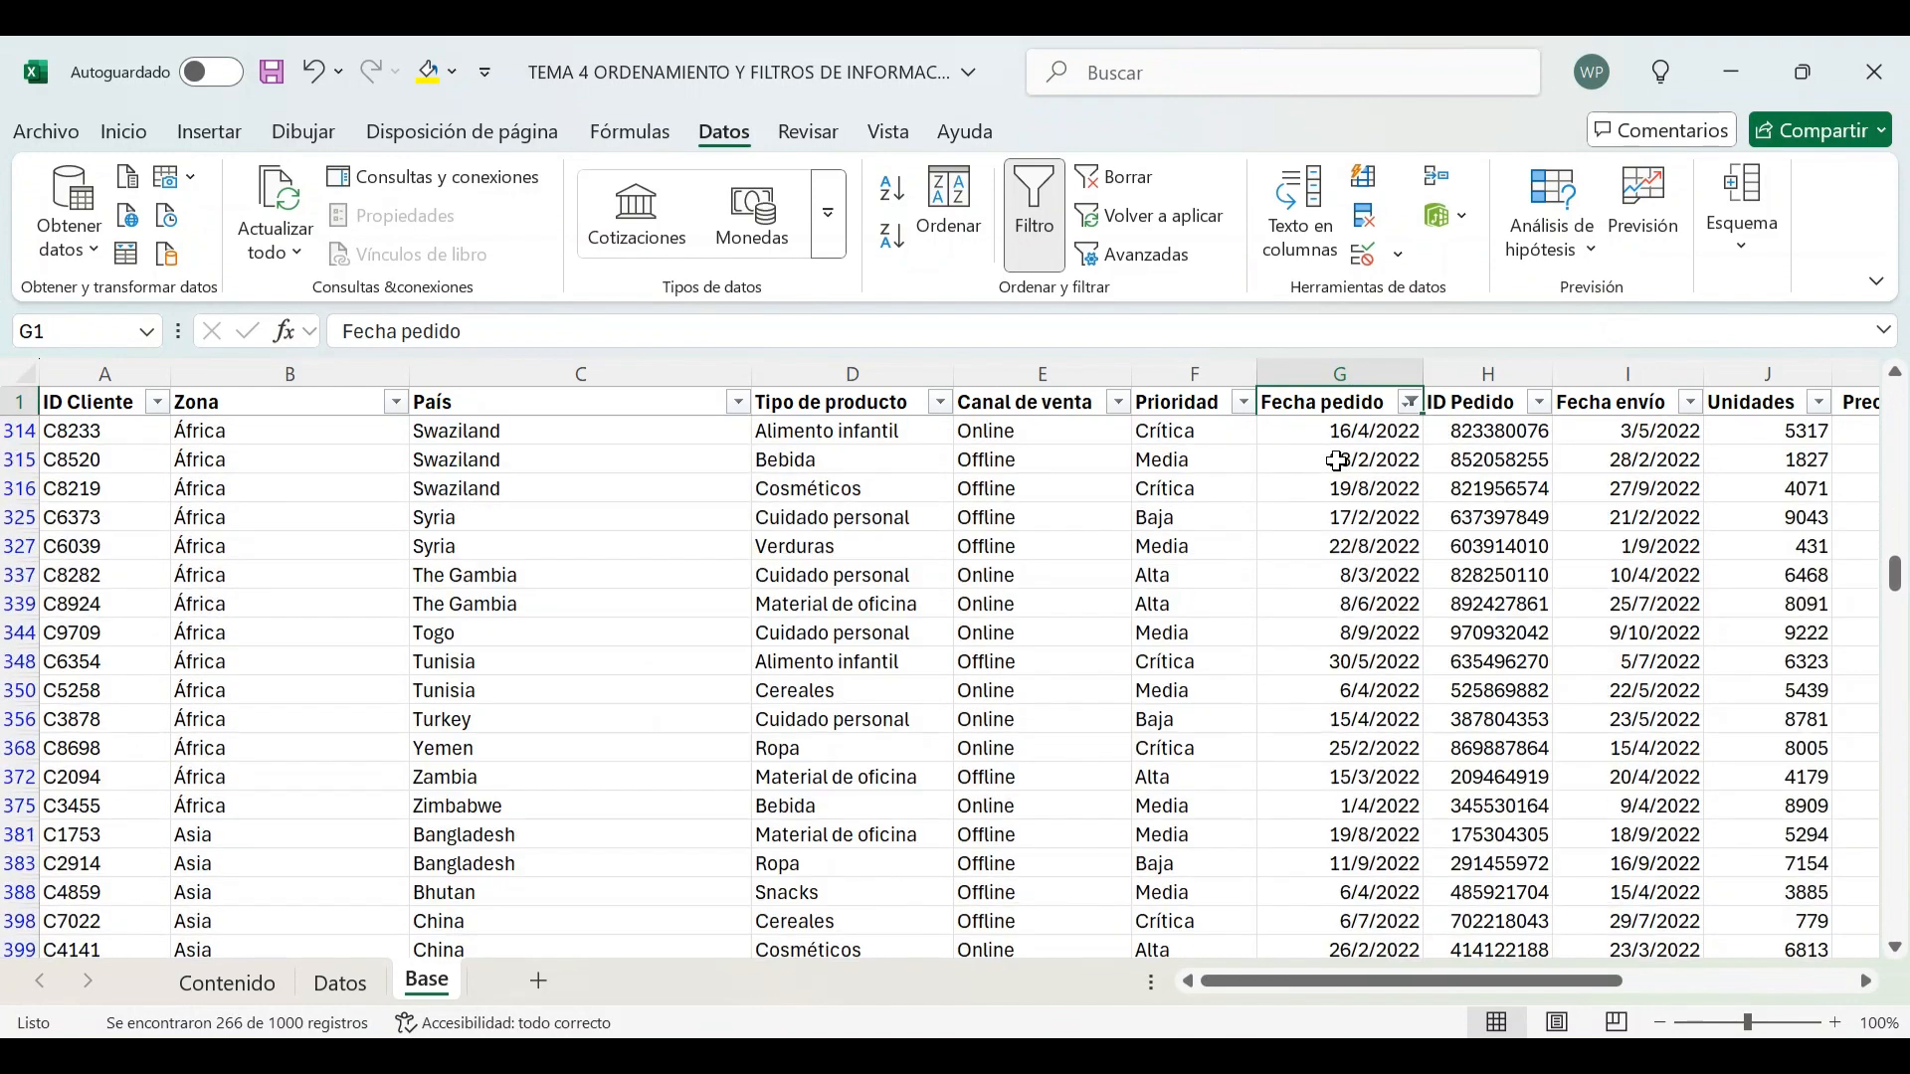
{"action": "scroll", "coordinate": [1338, 457], "scroll_direction": "up", "scroll_amount": 6}
Filter Fecha pedido to dates between 1/2/2022 and 28/2/2022 inclusive
{"action": "left_click", "coordinate": [1411, 402]}
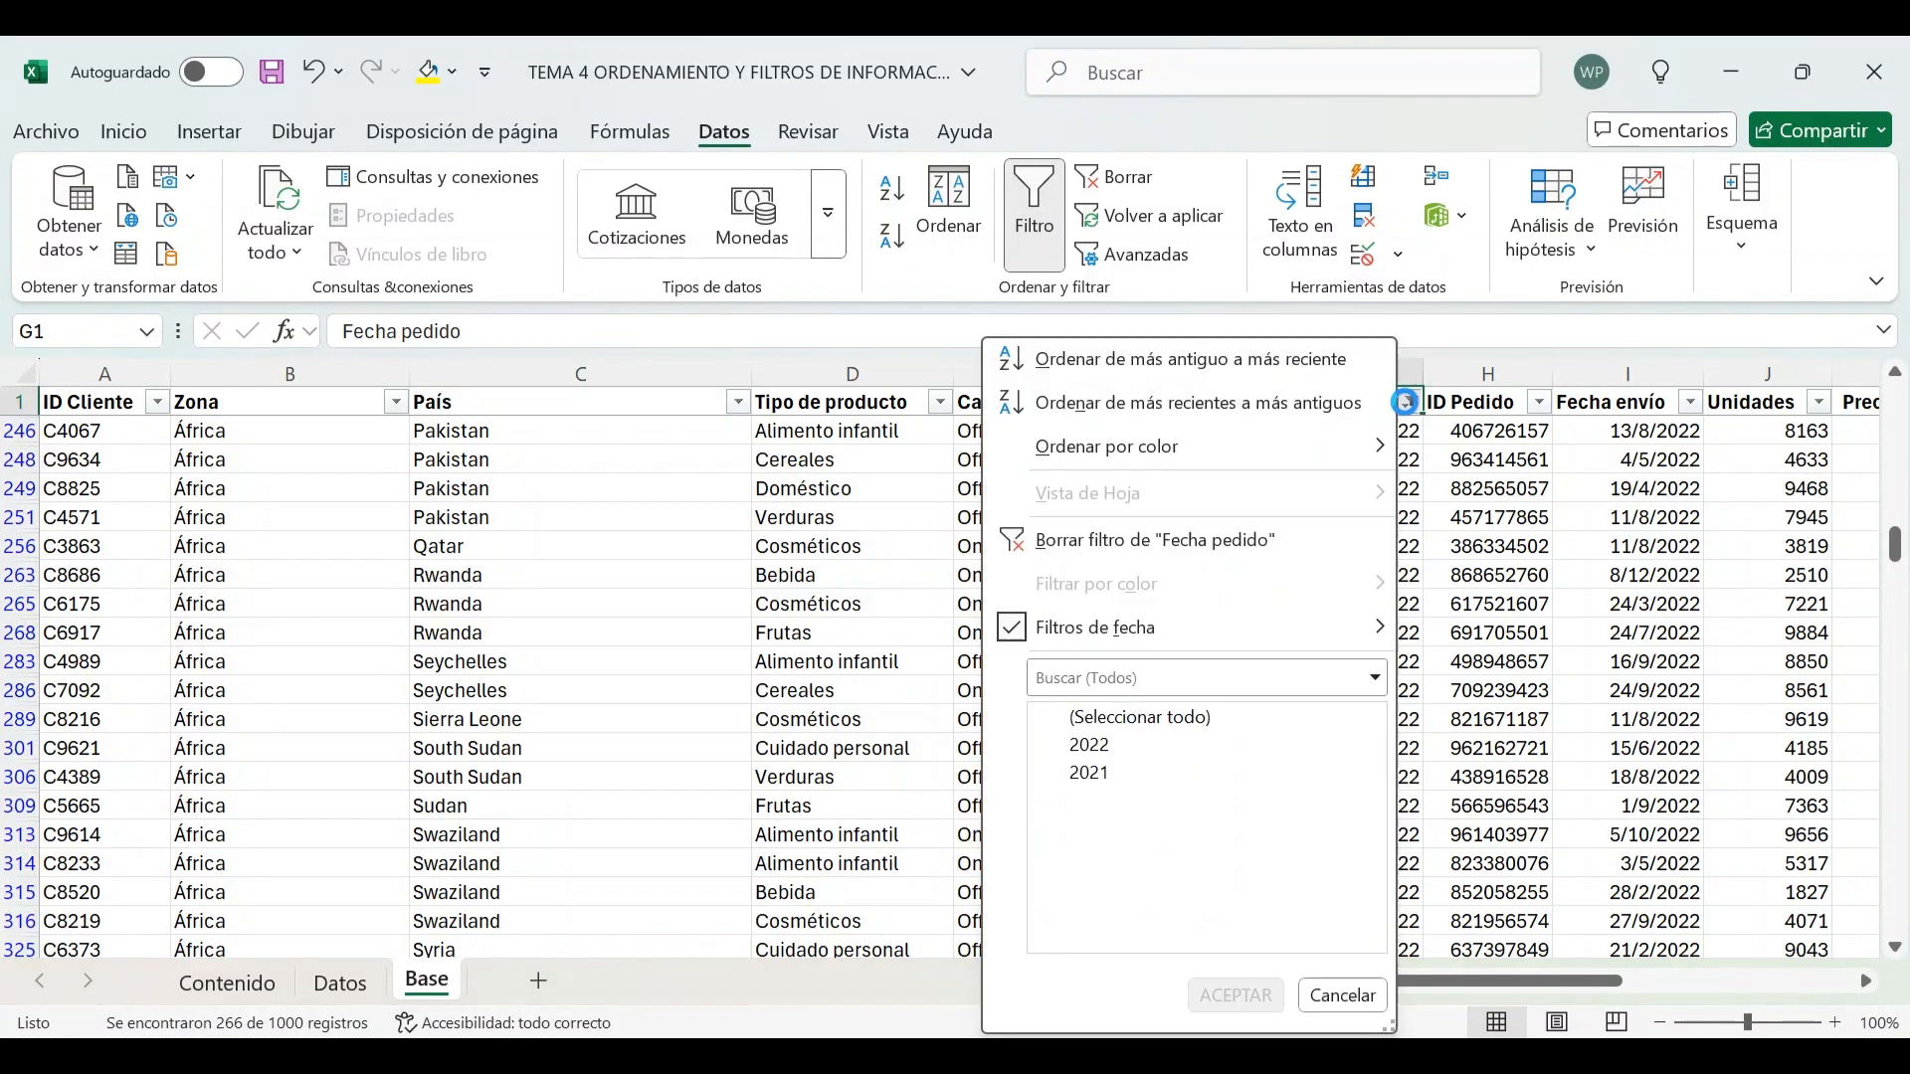
{"action": "mouse_move", "coordinate": [1341, 624]}
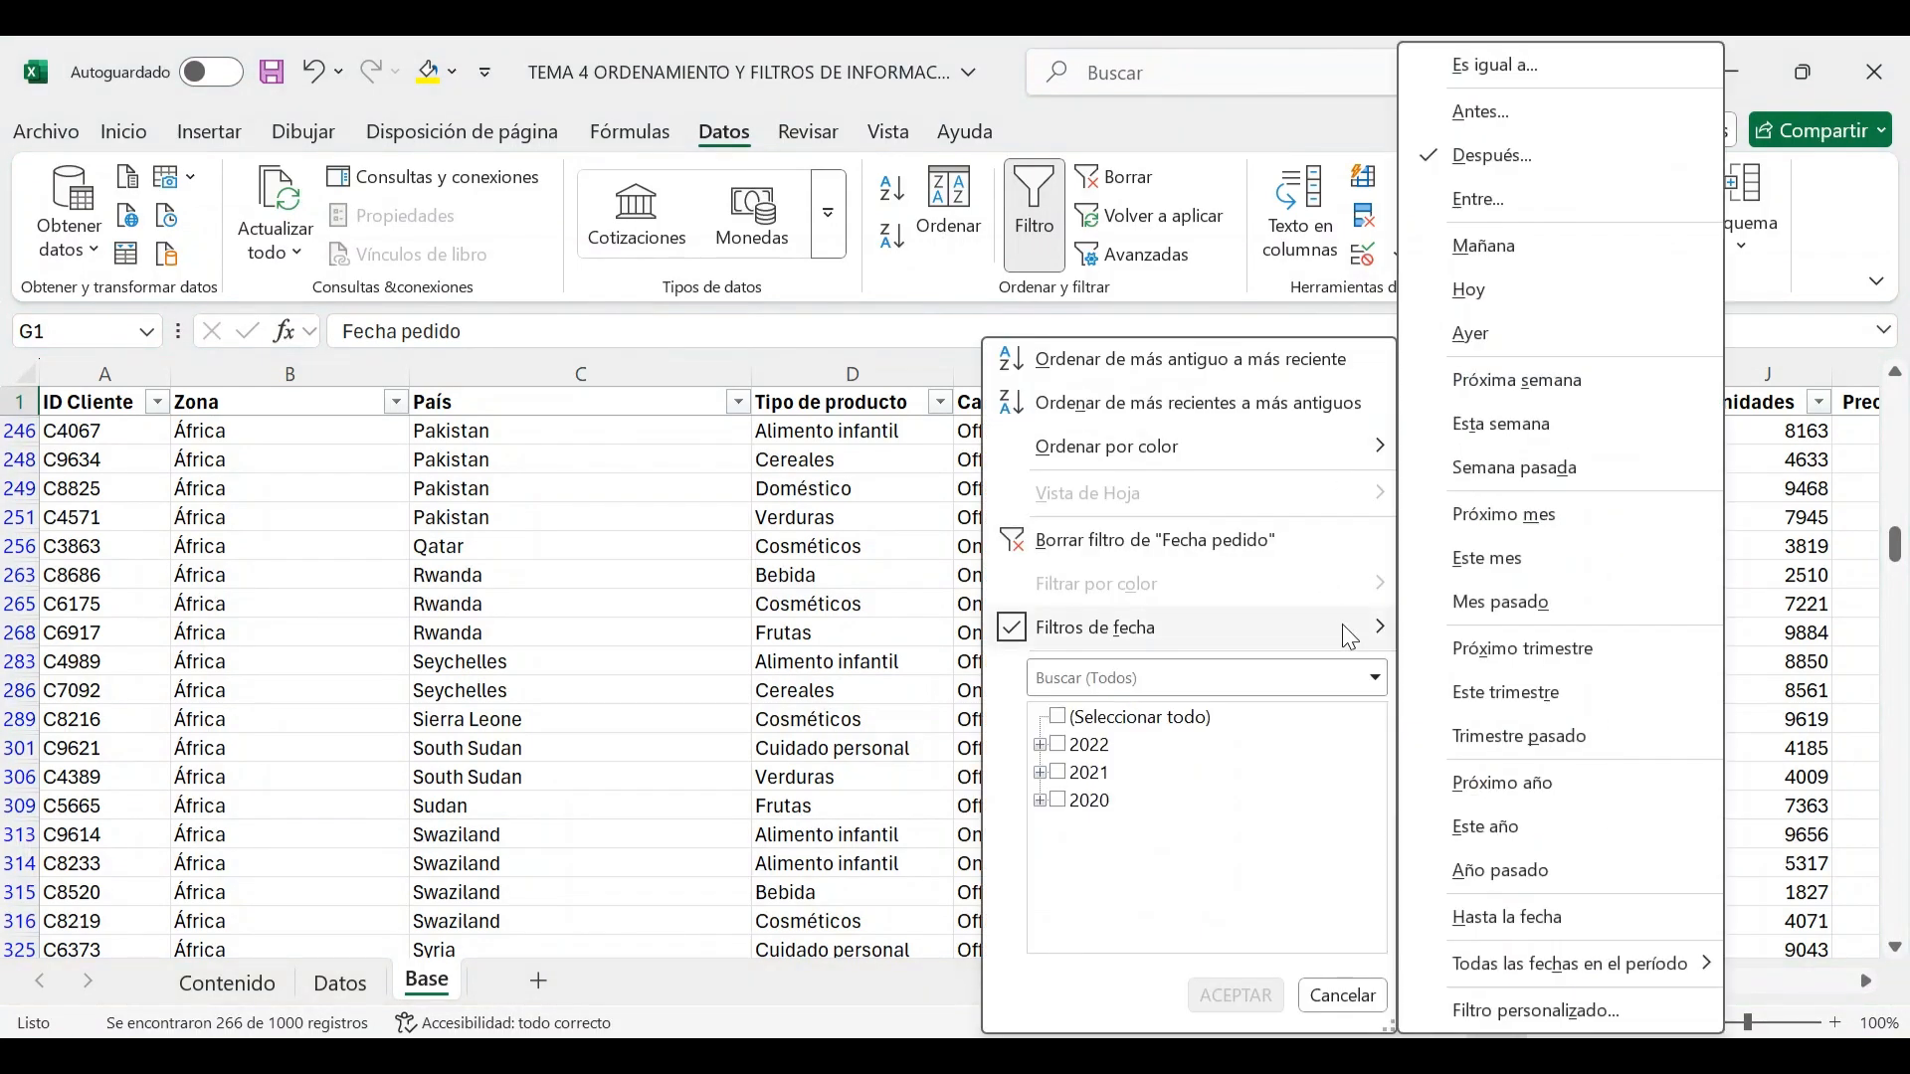
{"action": "left_click", "coordinate": [1492, 201]}
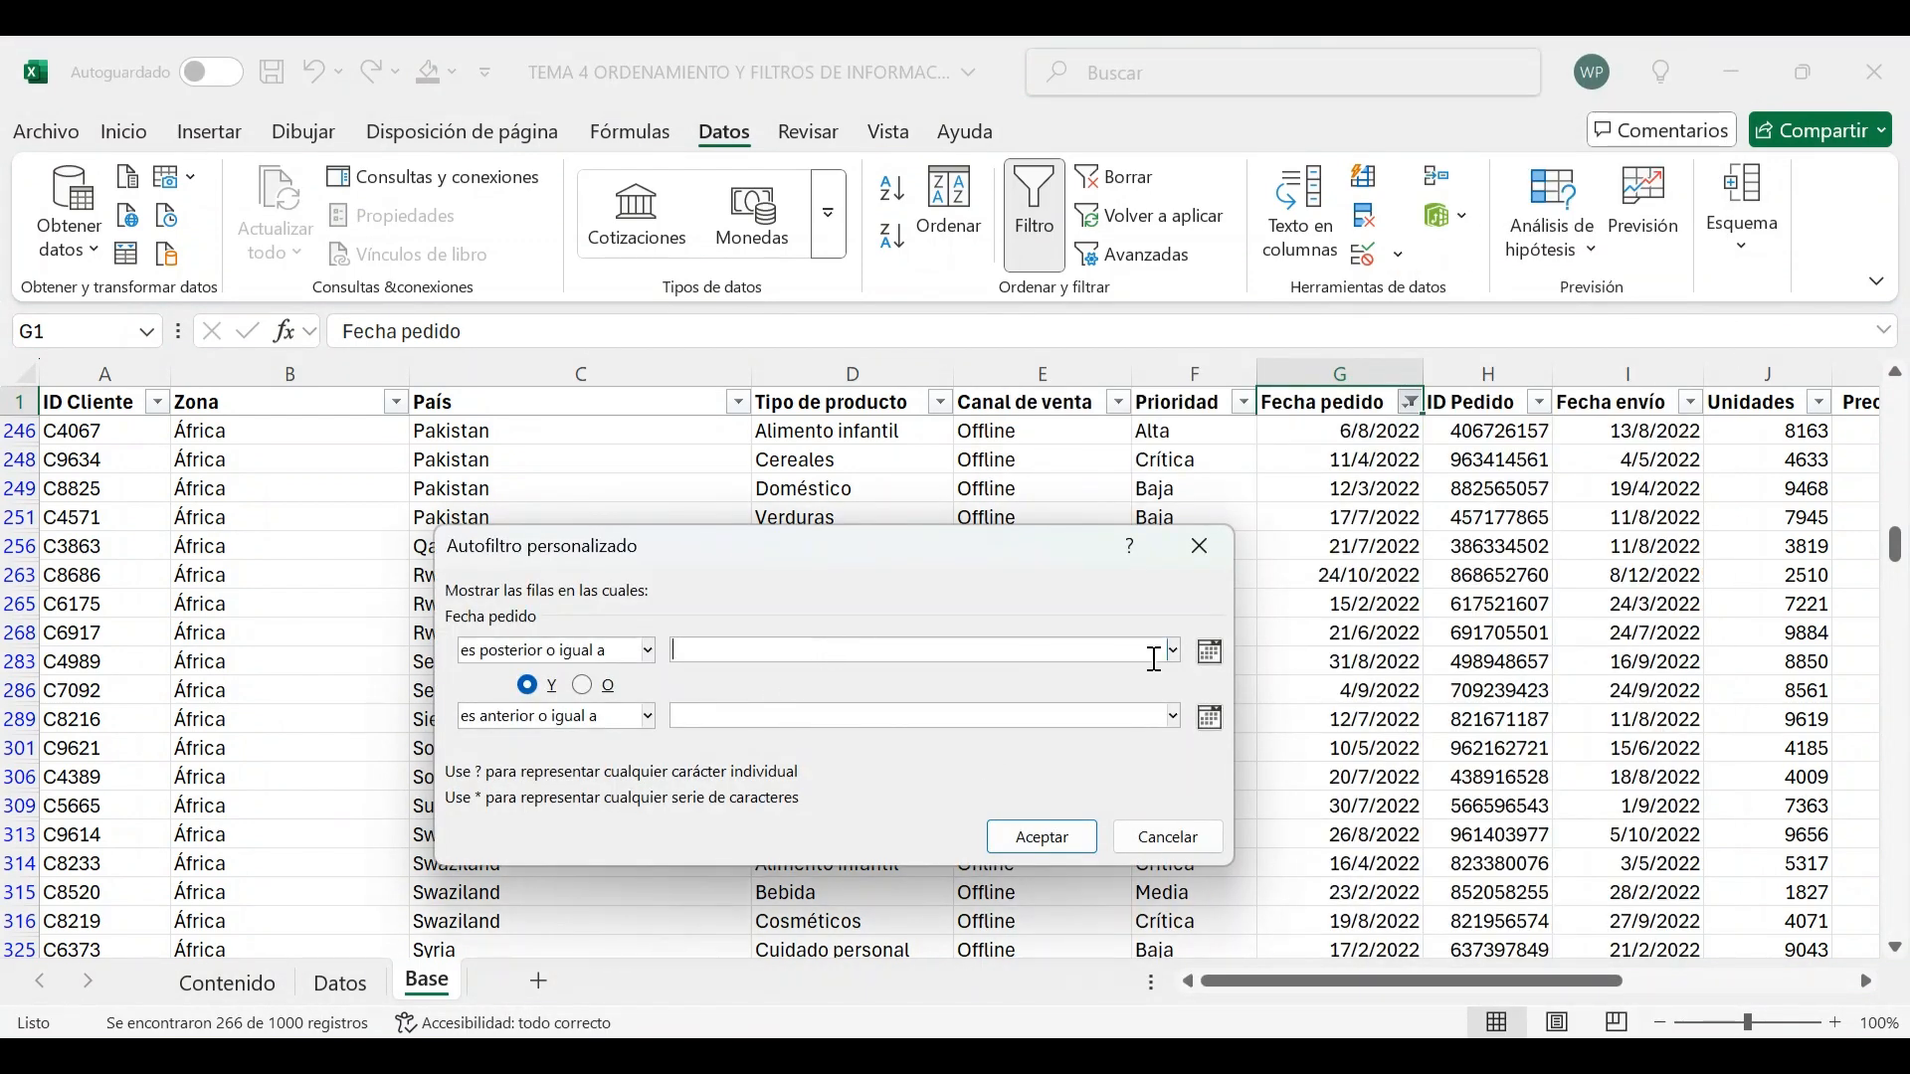
{"action": "left_click", "coordinate": [1209, 653]}
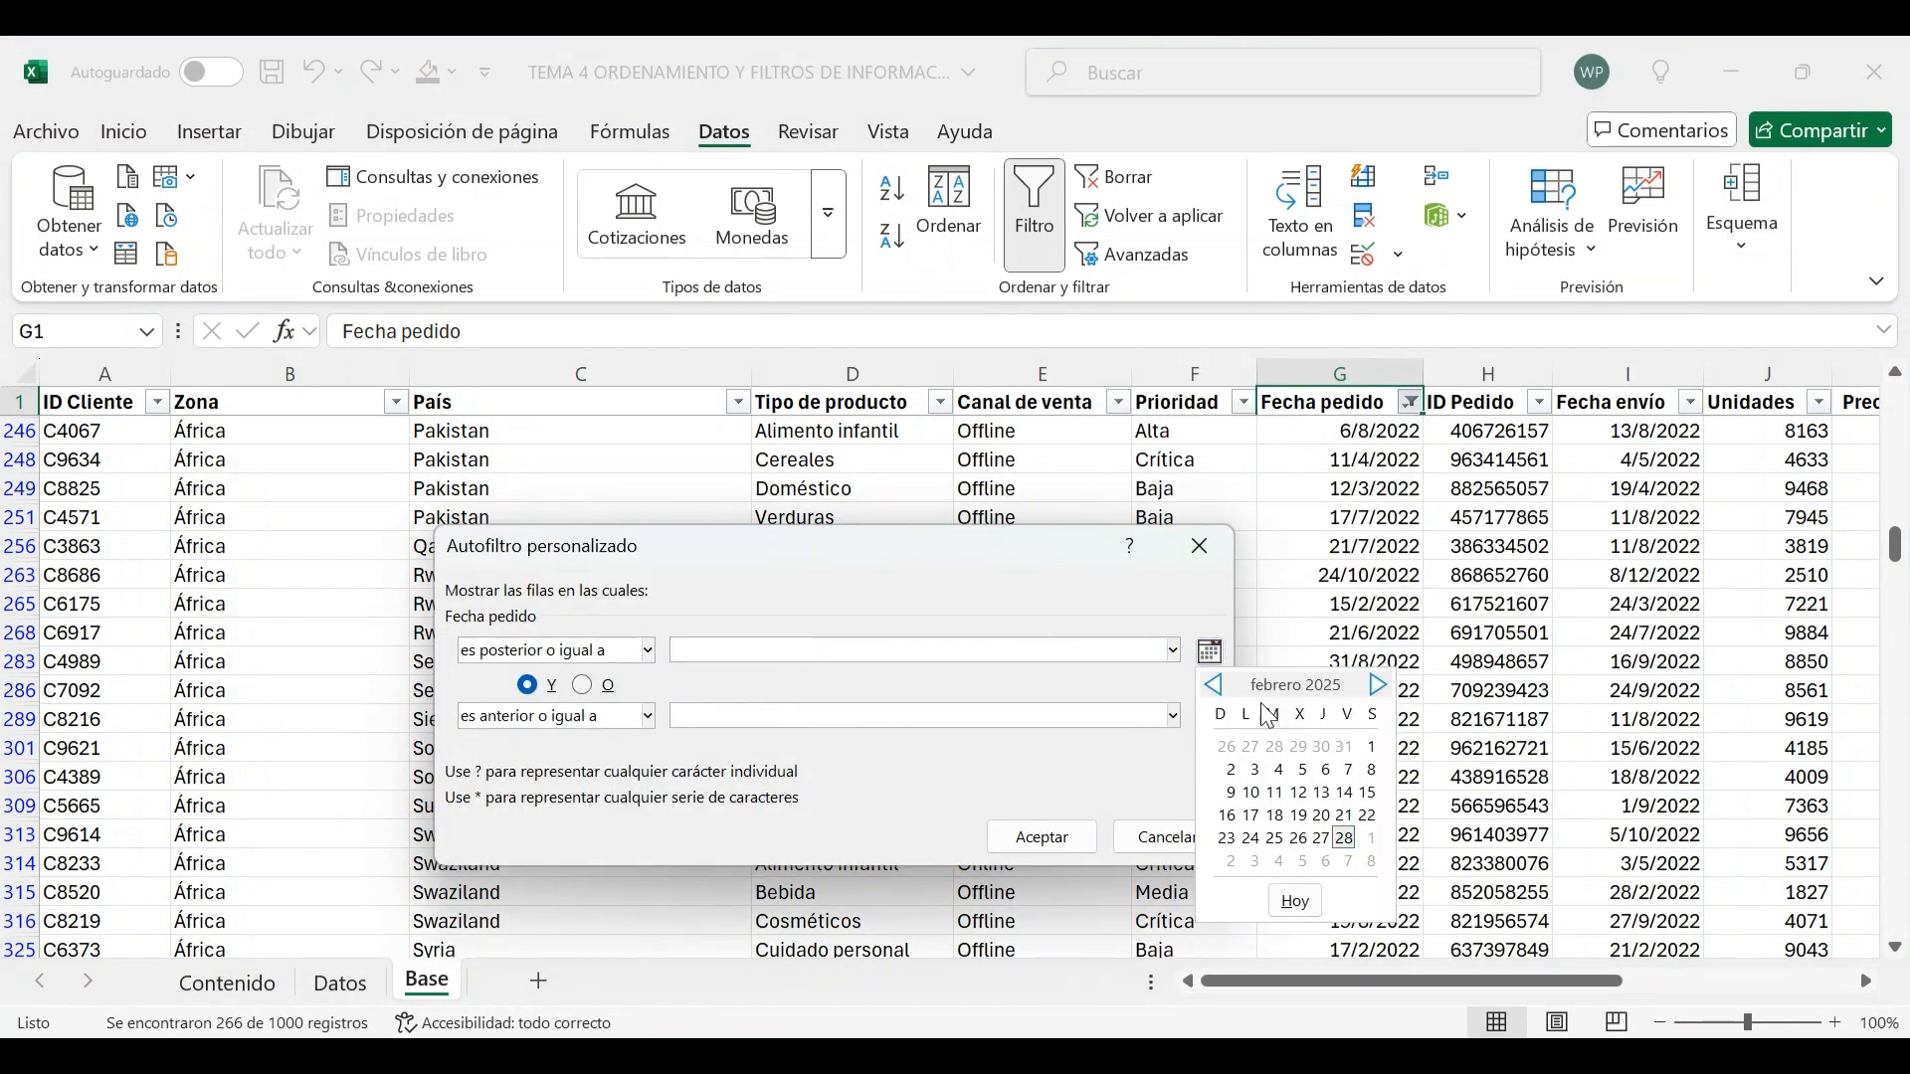
{"action": "left_click", "coordinate": [1372, 747]}
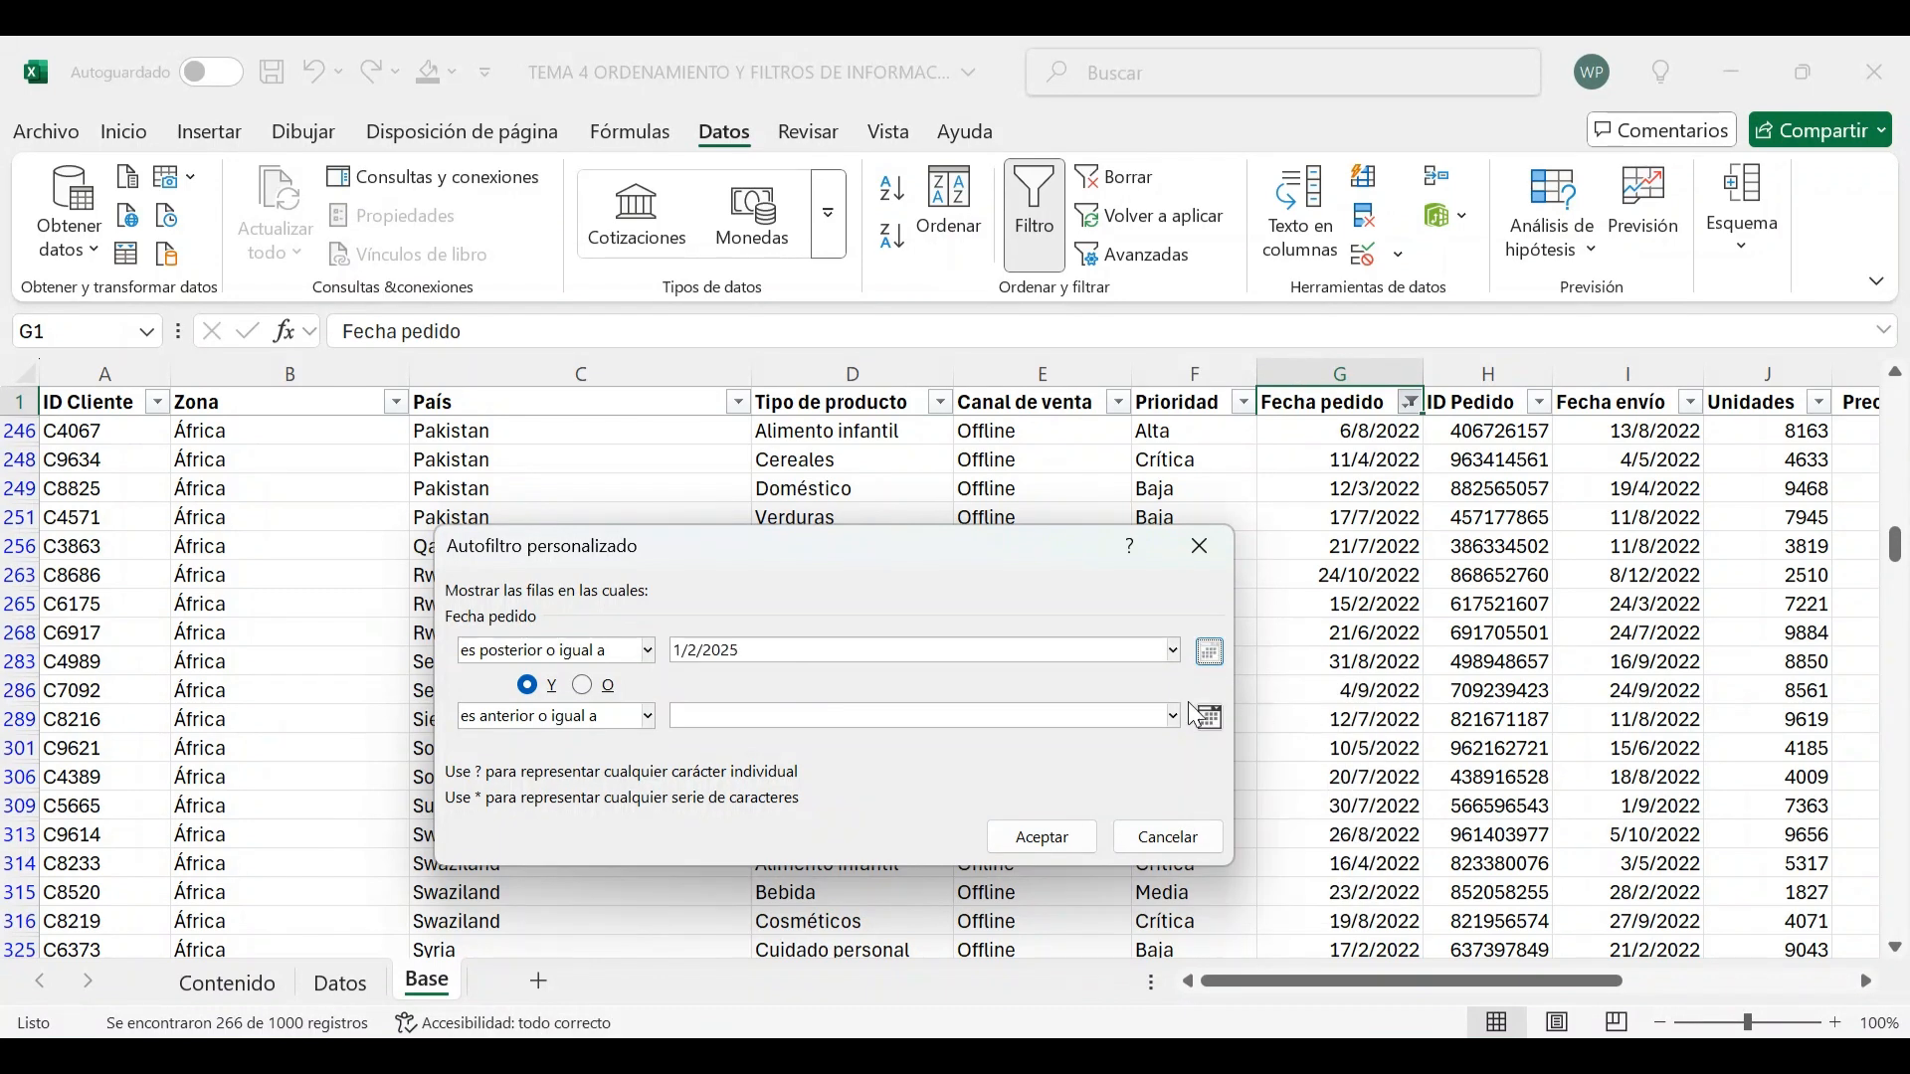
{"action": "left_click", "coordinate": [1209, 717]}
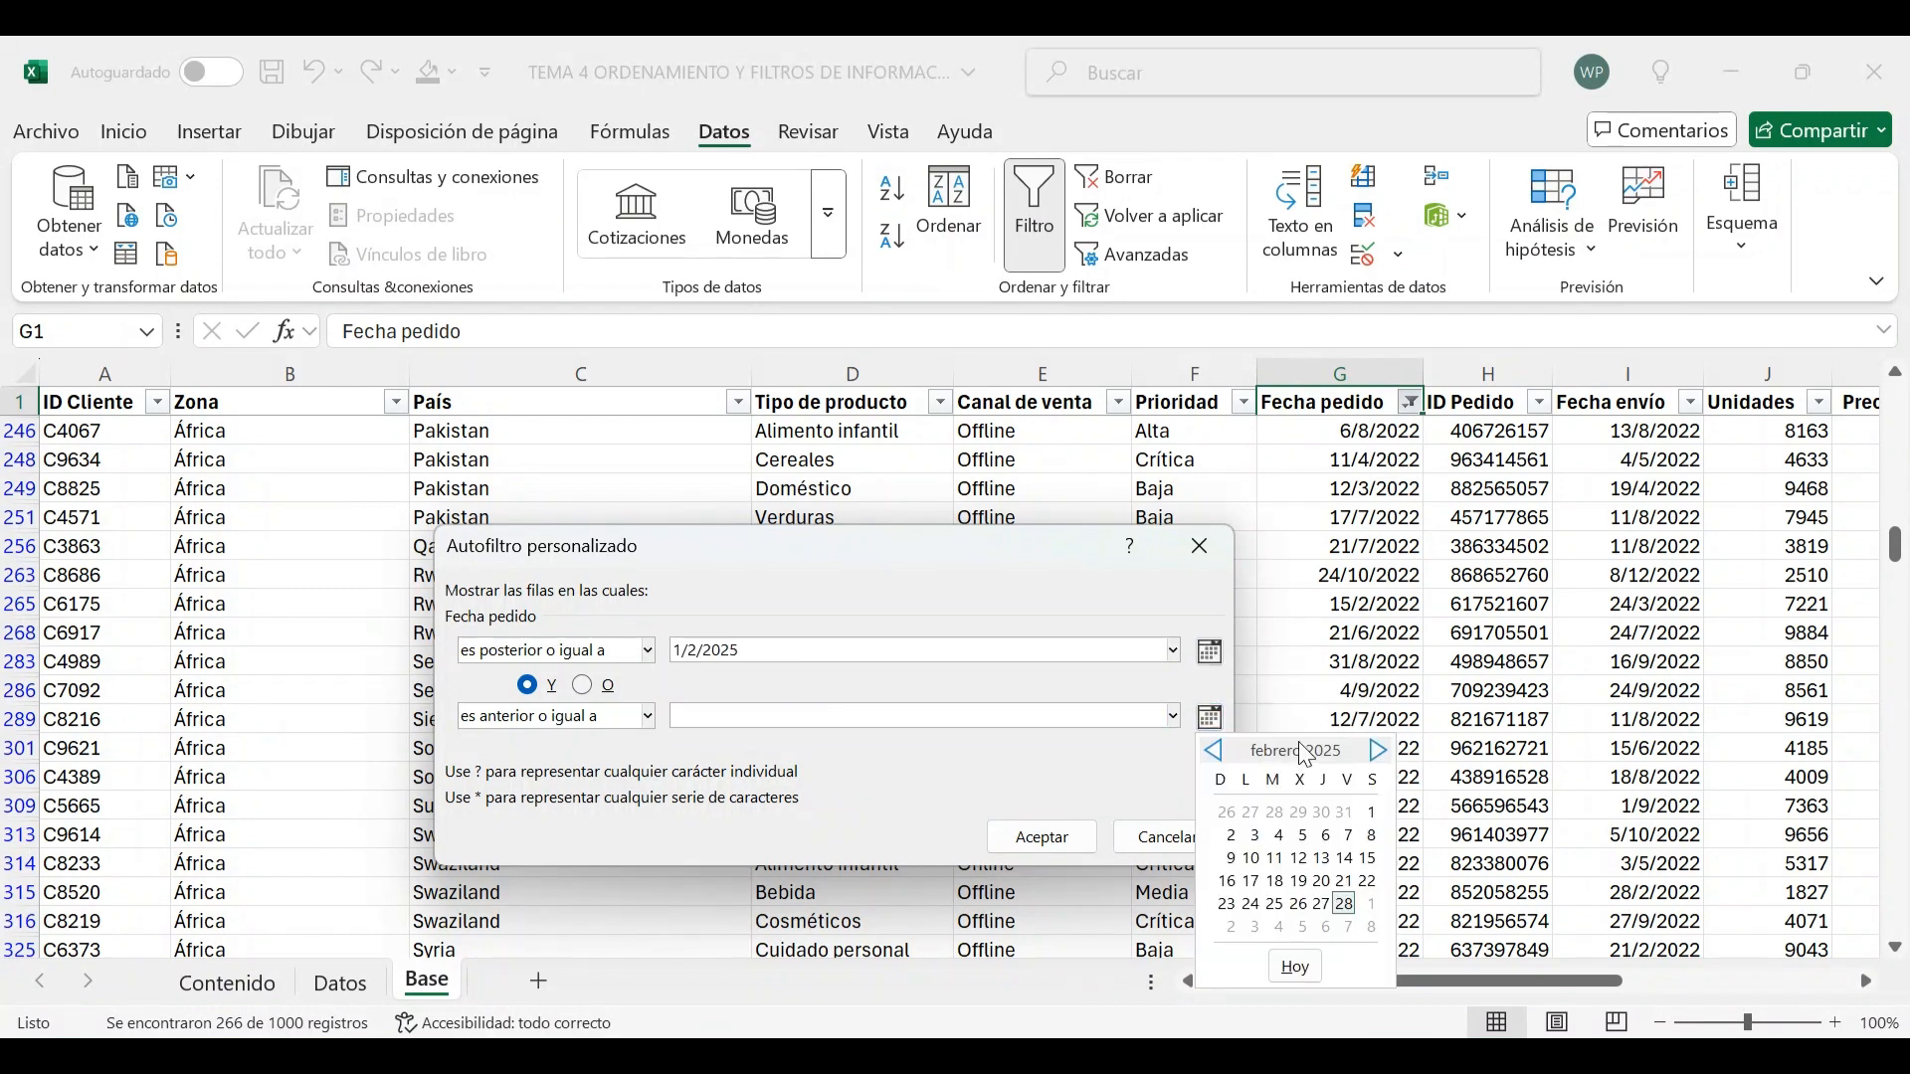
{"action": "left_click", "coordinate": [1345, 904]}
{"action": "left_click", "coordinate": [772, 651]}
{"action": "left_click", "coordinate": [776, 651]}
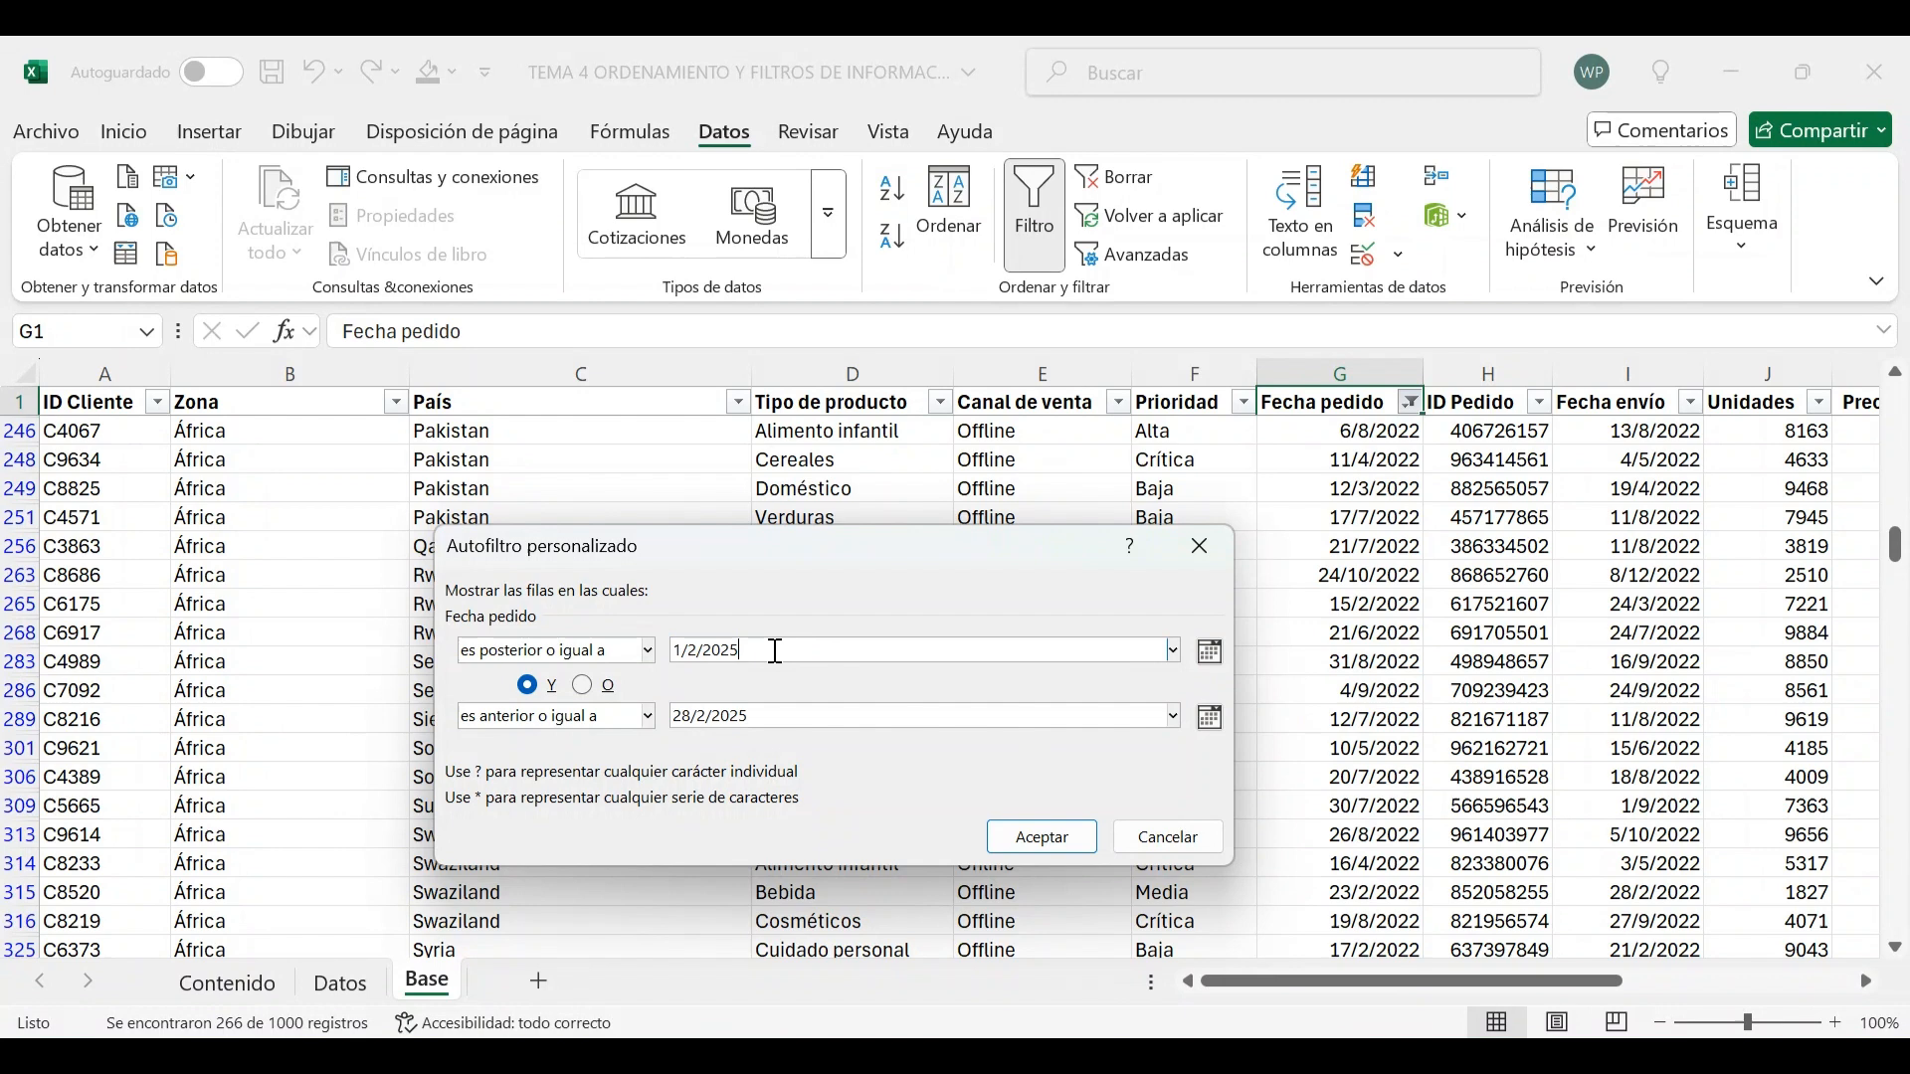
{"action": "type", "text": "2"}
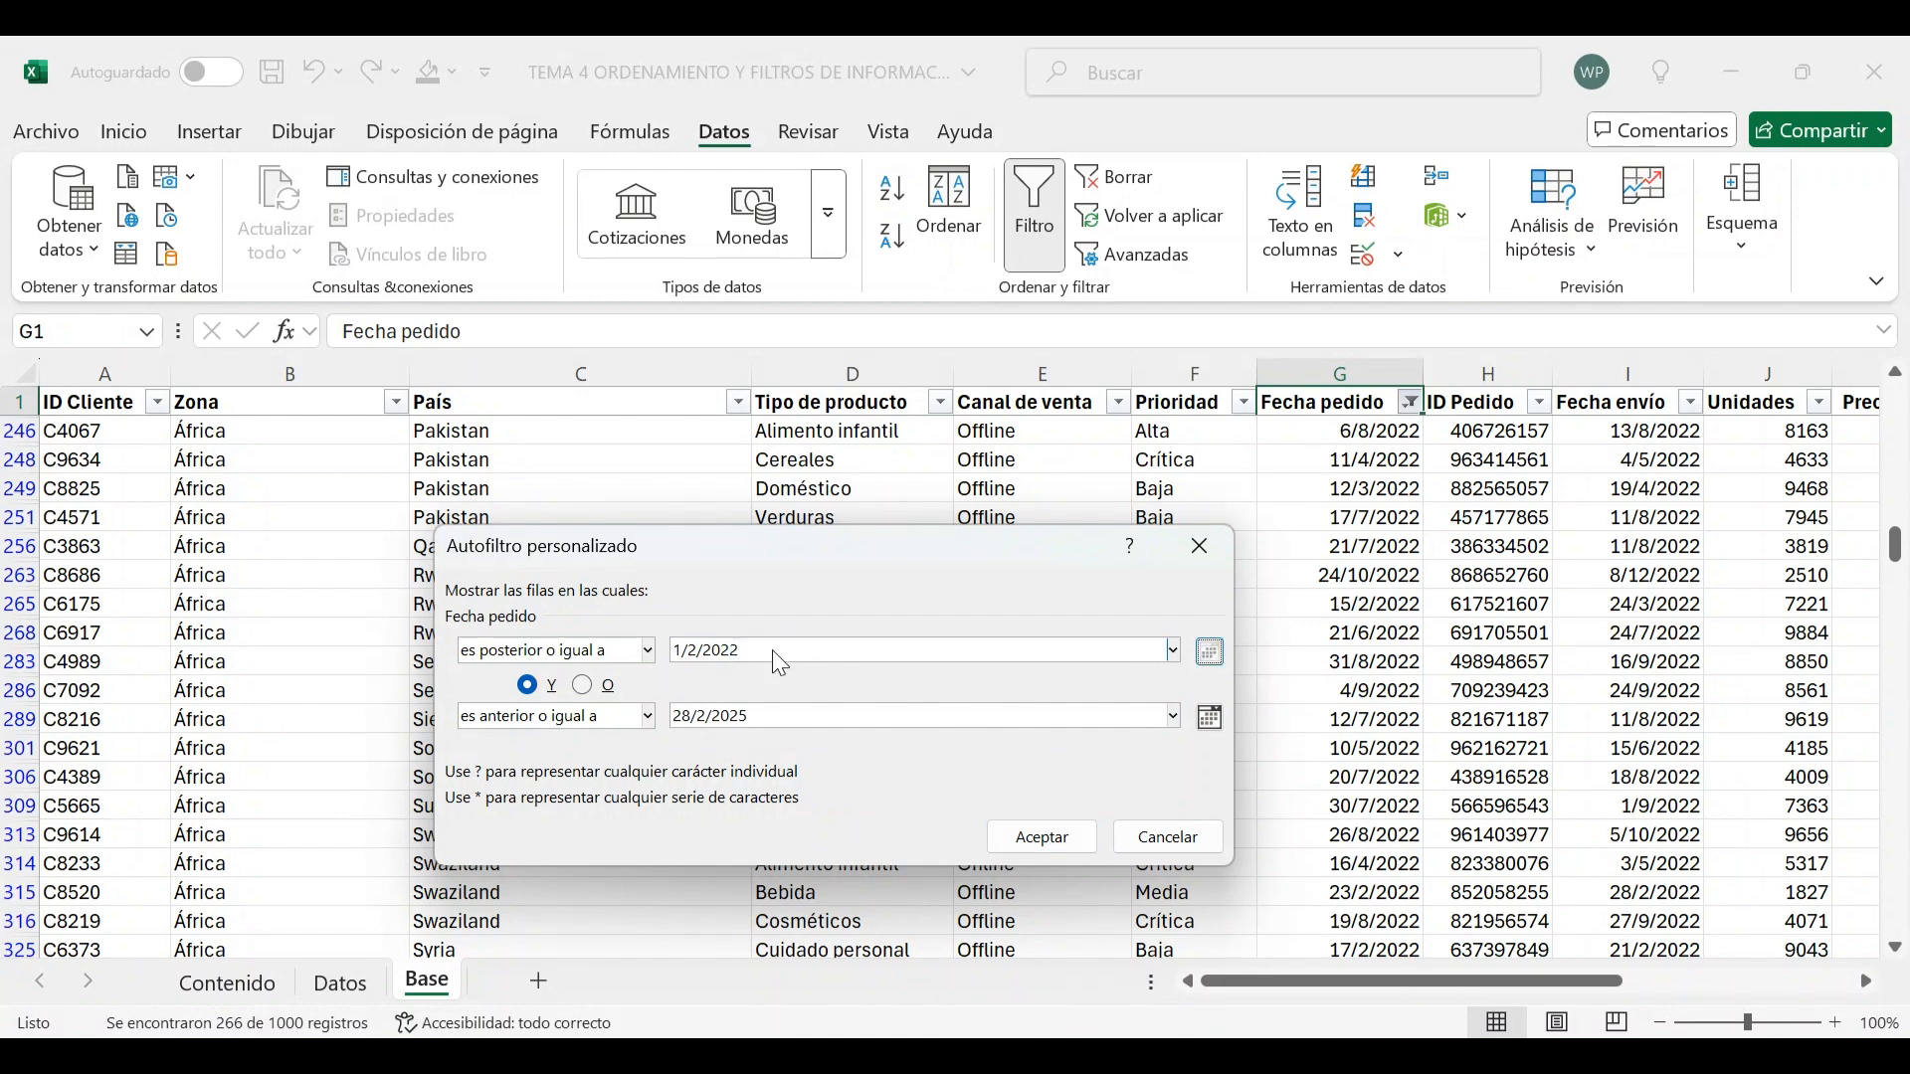
{"action": "left_click", "coordinate": [819, 713]}
{"action": "left_click", "coordinate": [824, 713]}
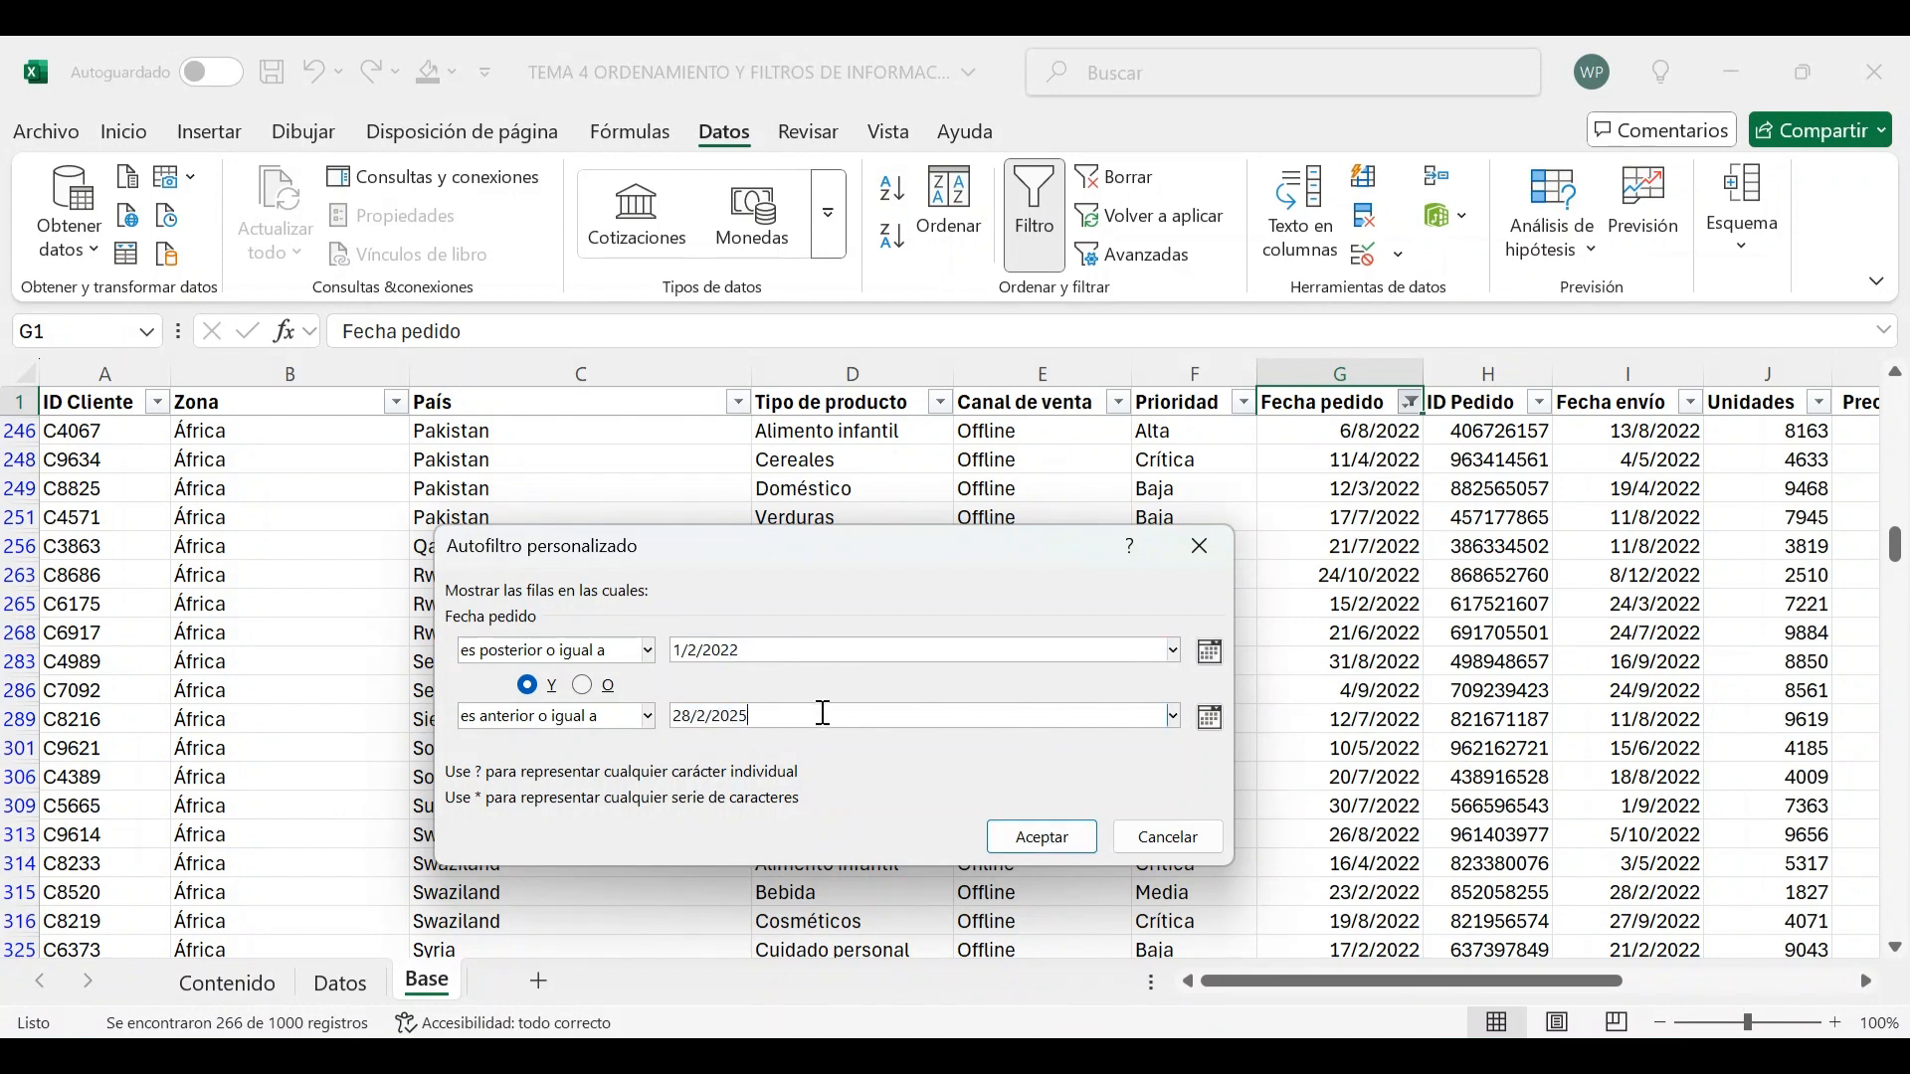
{"action": "type", "text": "2"}
{"action": "left_click", "coordinate": [1017, 838]}
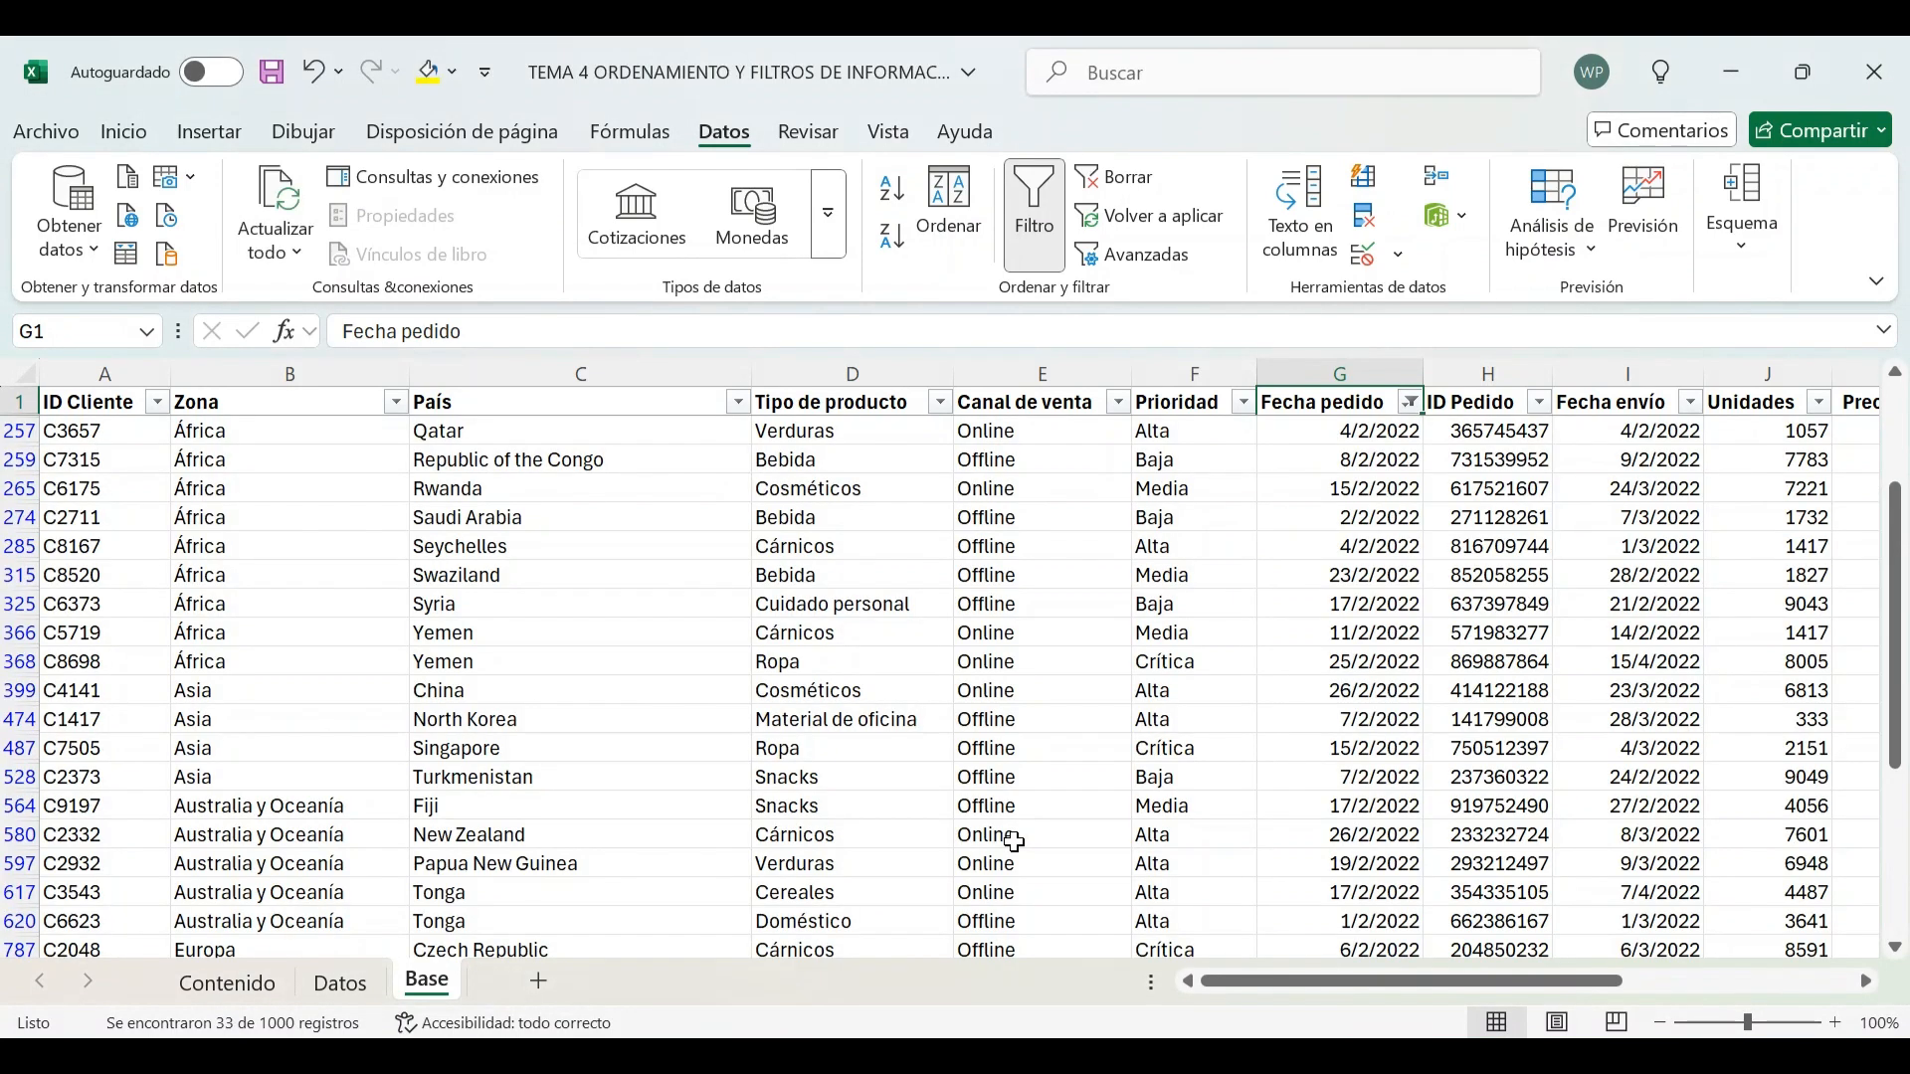
Scroll through the February 2022 orders and return to the Contenido sheet
{"action": "scroll", "coordinate": [1210, 557], "scroll_direction": "down", "scroll_amount": 8}
{"action": "scroll", "coordinate": [1214, 553], "scroll_direction": "up", "scroll_amount": 10}
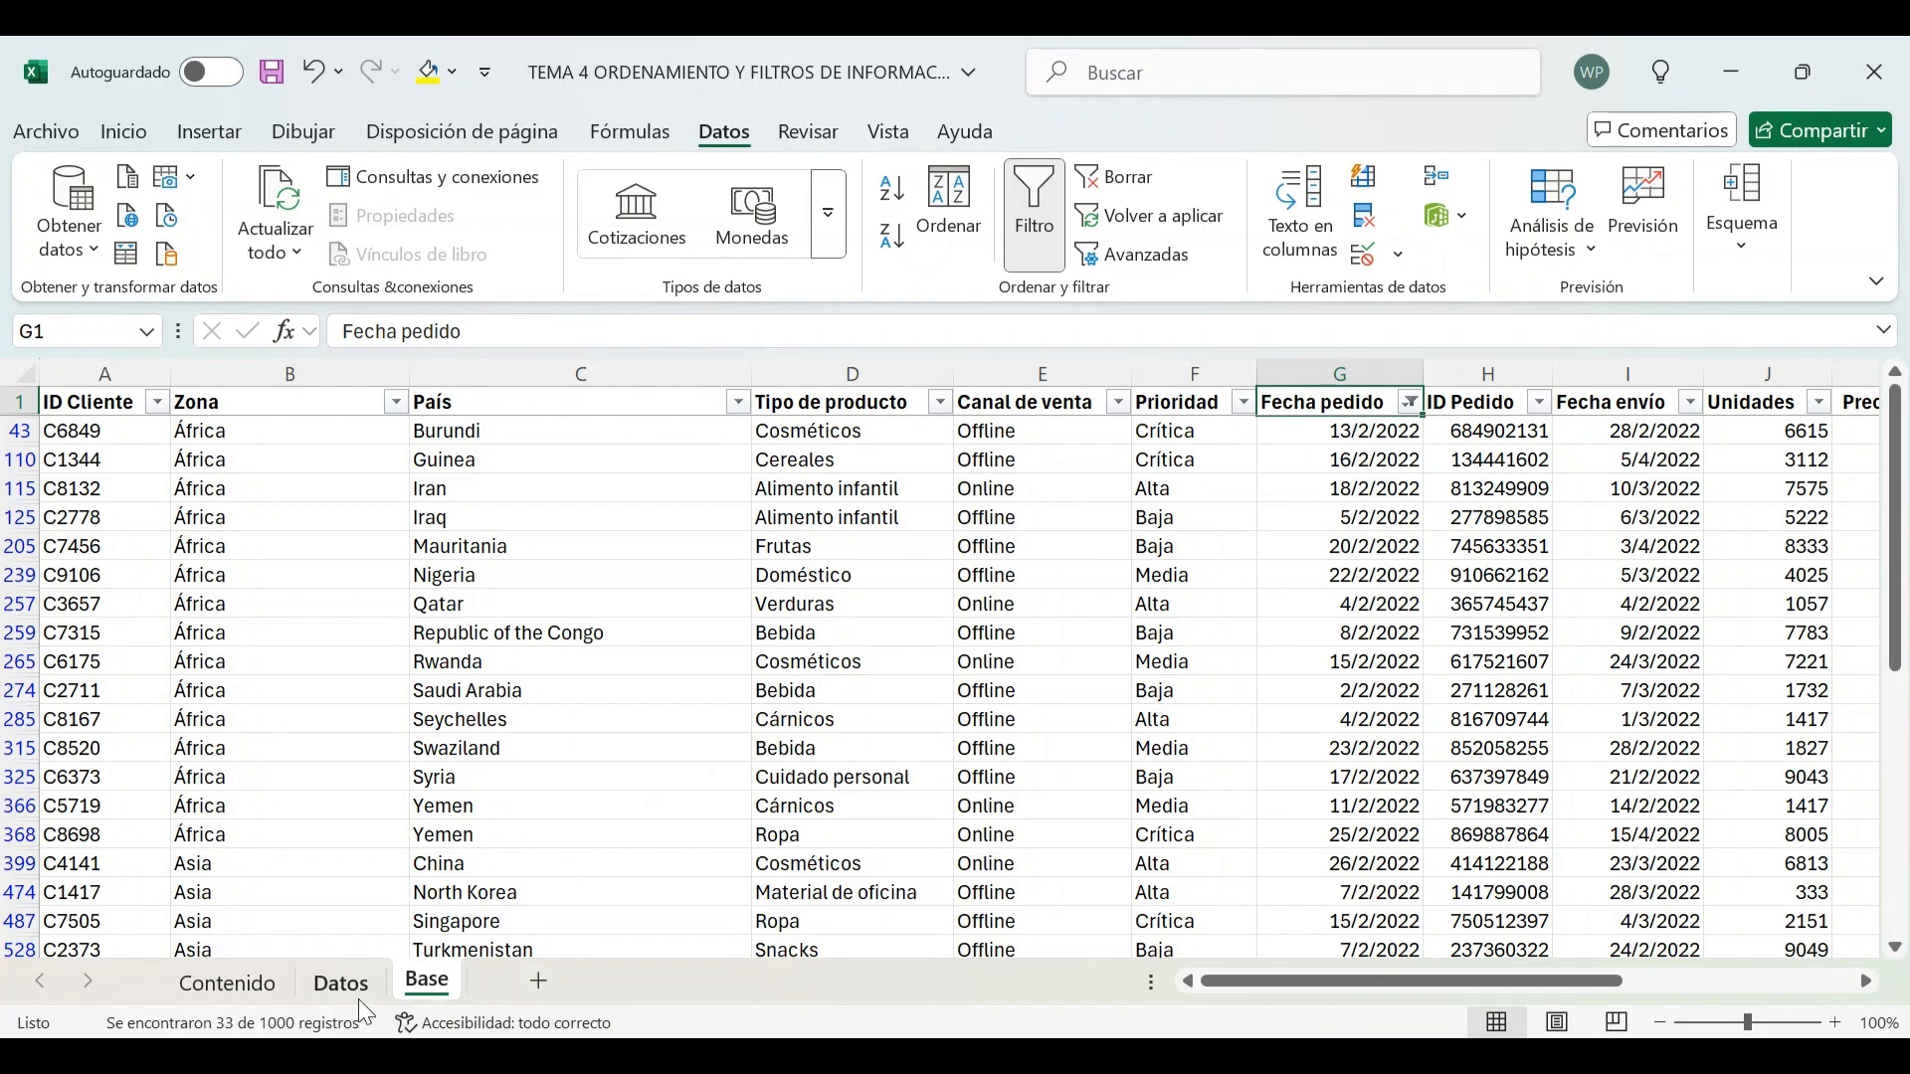
{"action": "left_click", "coordinate": [227, 984]}
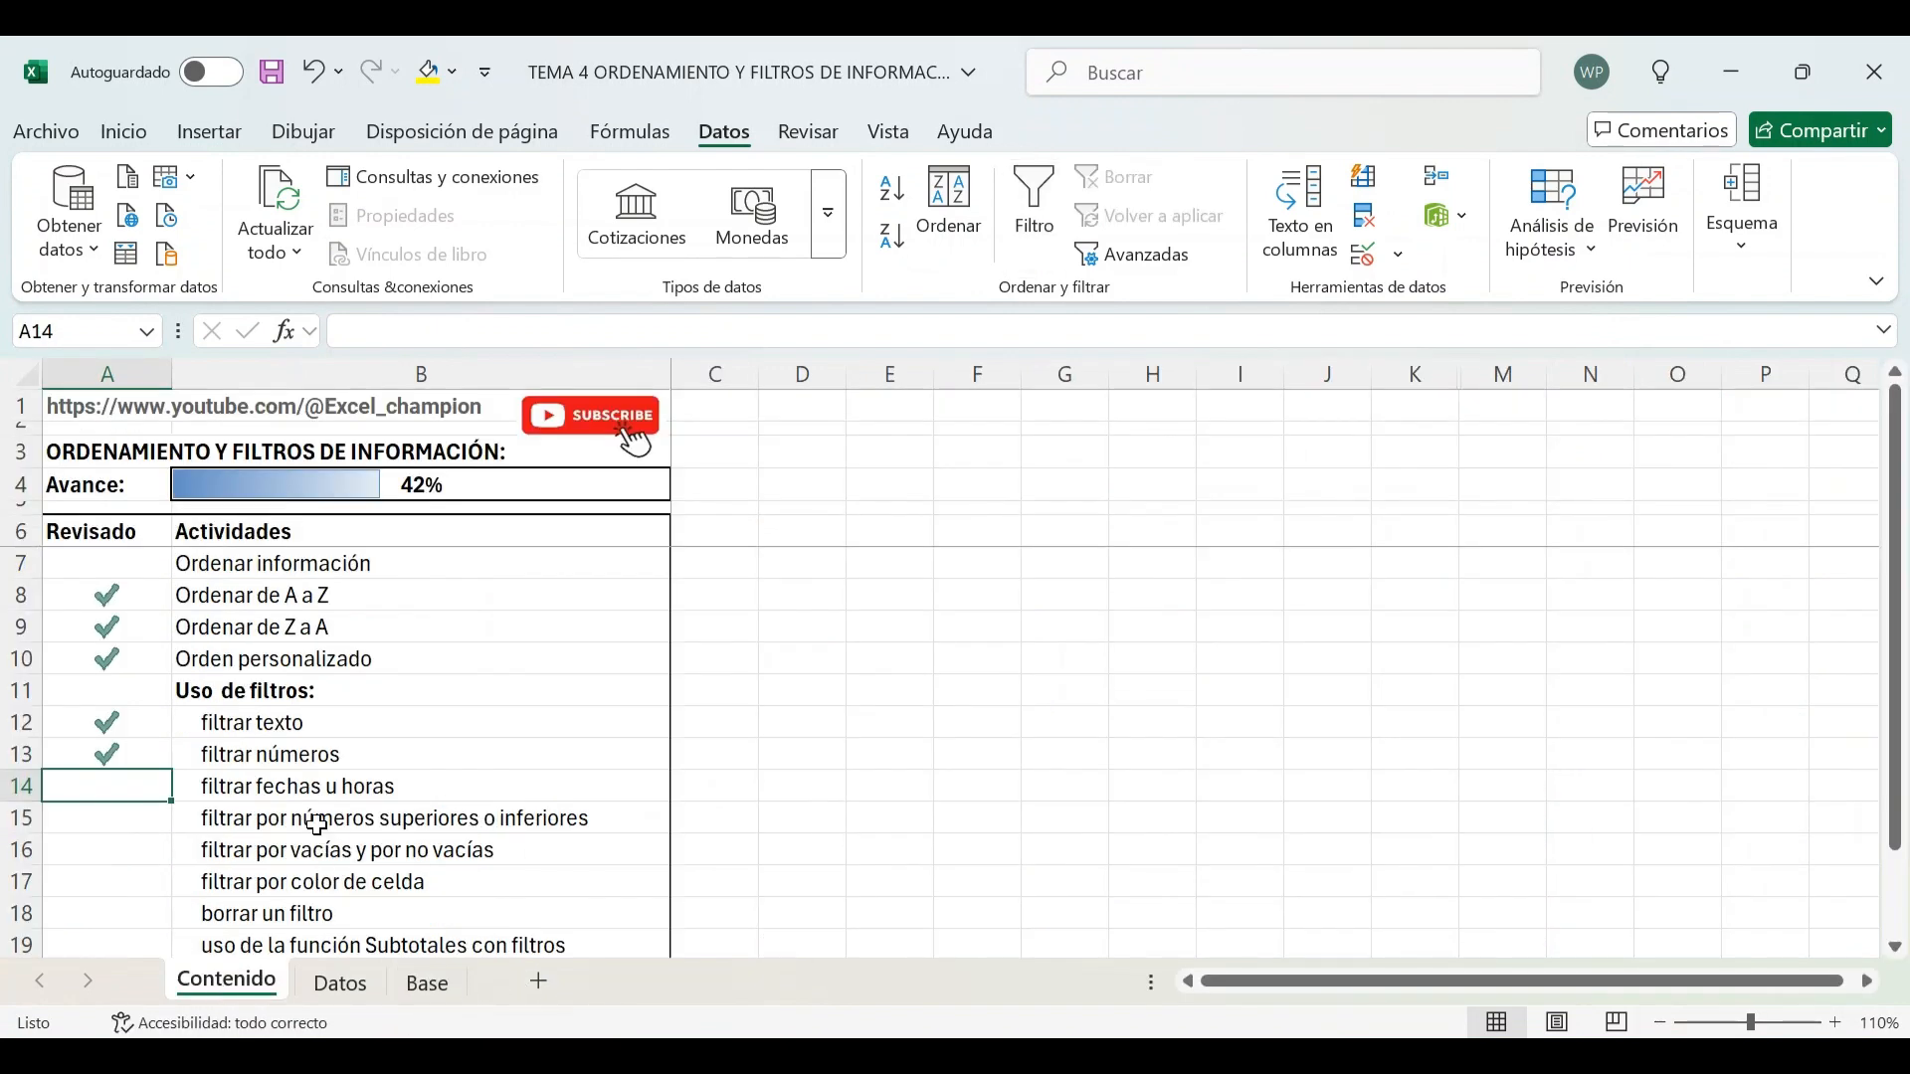
Mark the "filtrar fechas u horas" activity as reviewed by entering 1 in its Revisado cell
{"action": "type", "text": "1"}
{"action": "key", "text": "Return"}
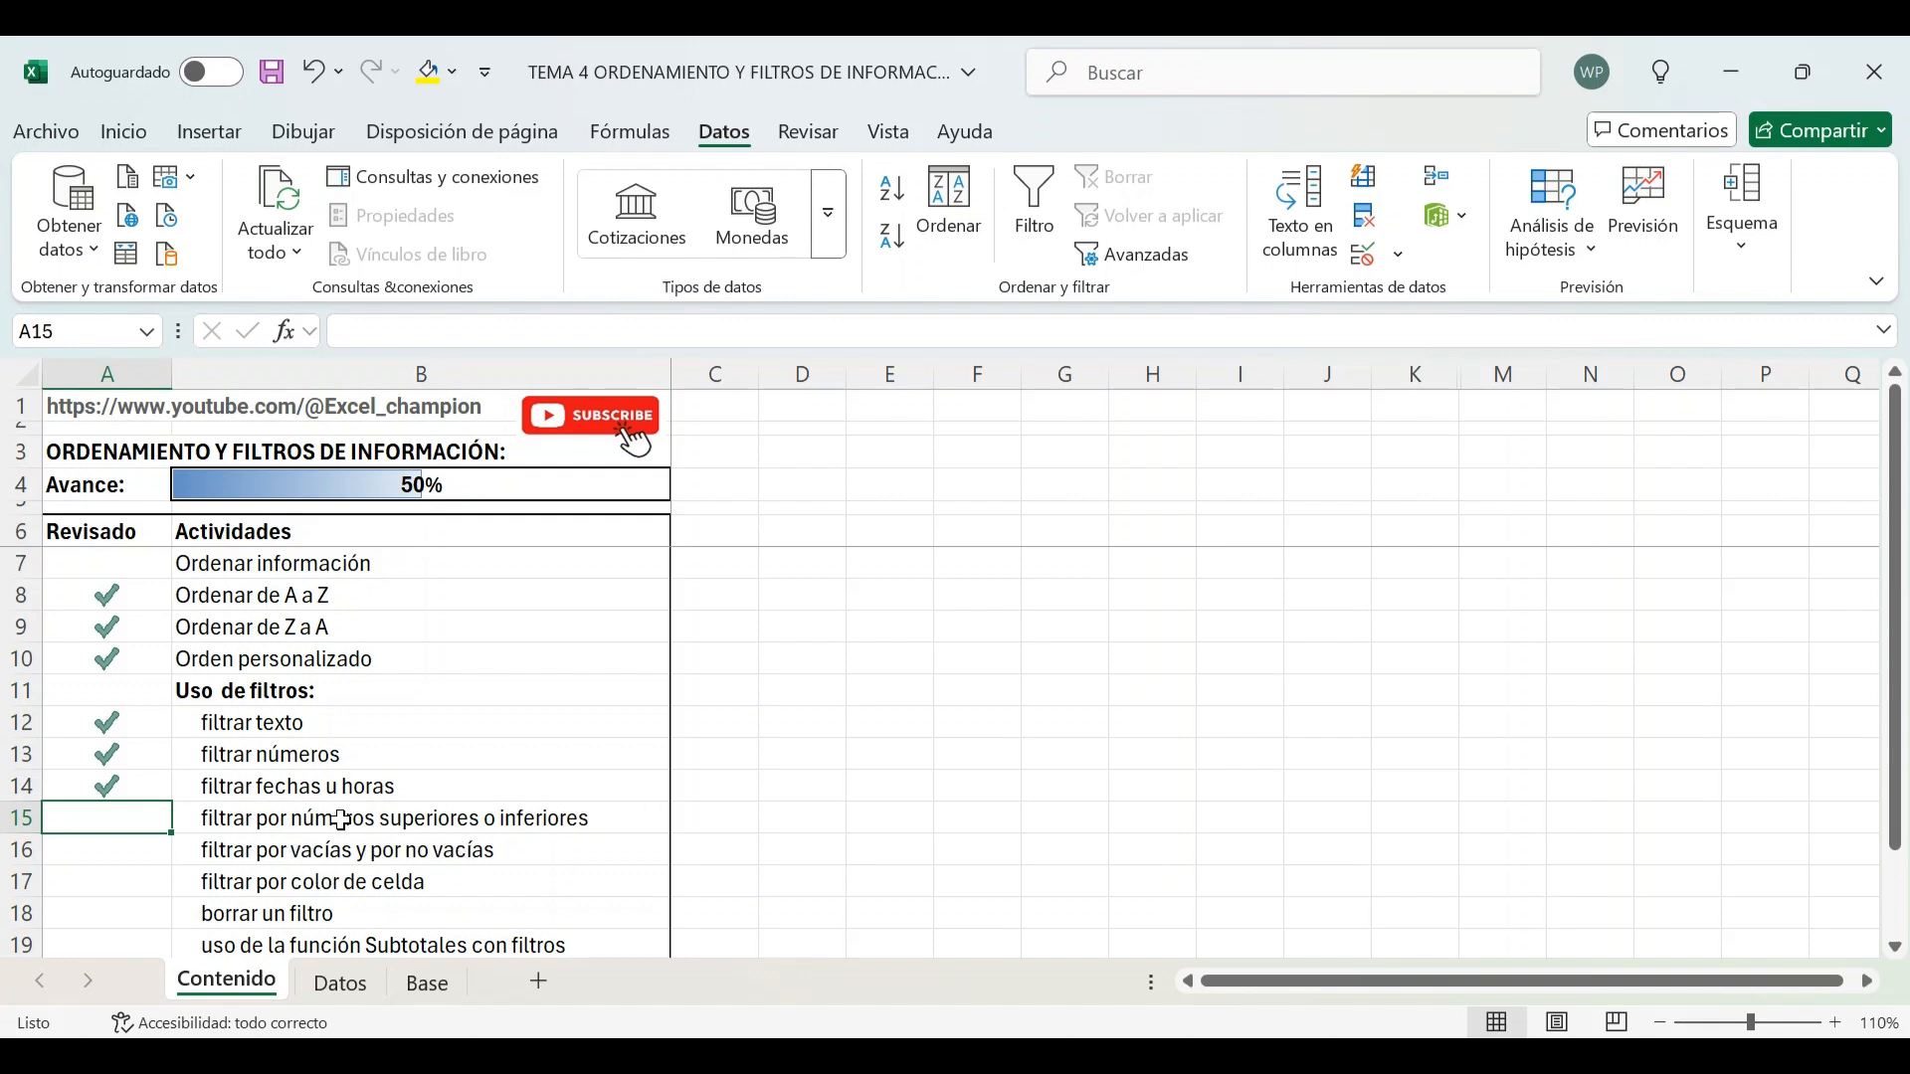
Go to the Base sheet and clear all active filters from the table
{"action": "left_click", "coordinate": [341, 983]}
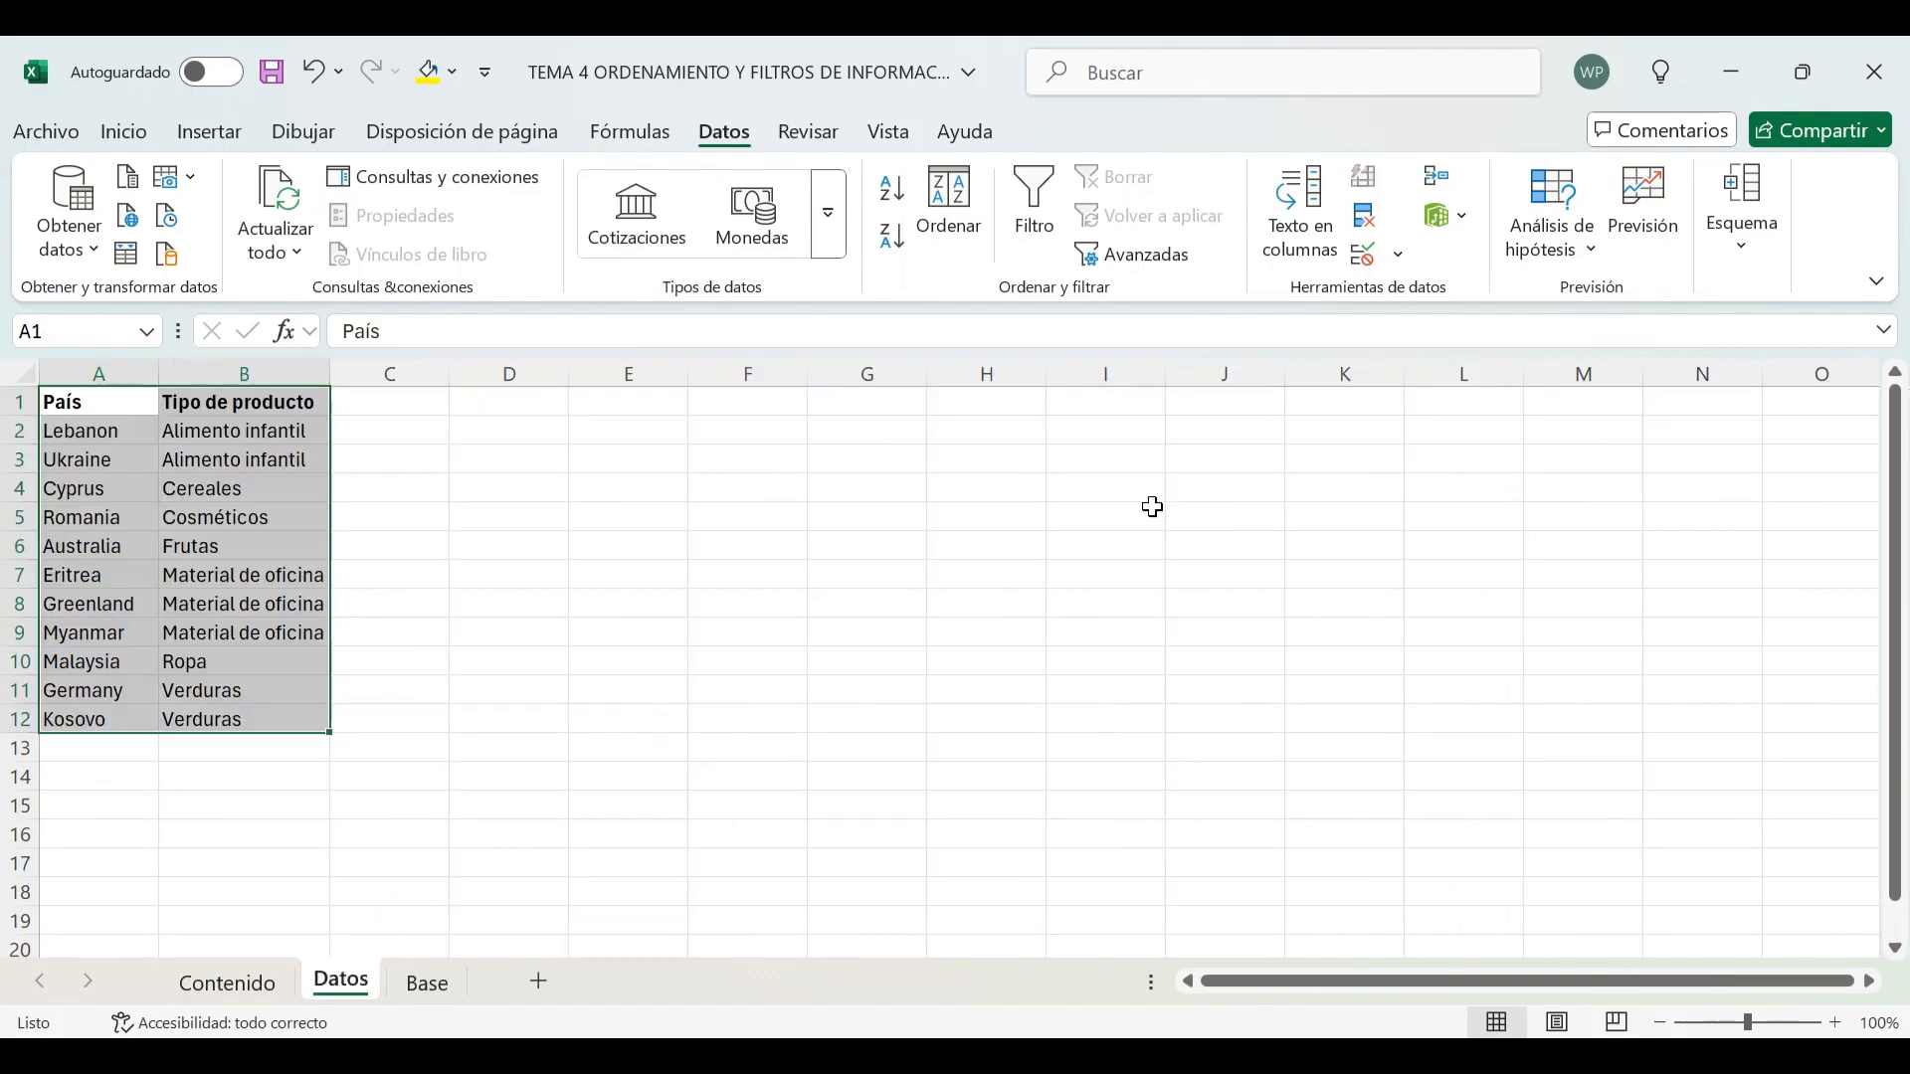
{"action": "left_click", "coordinate": [427, 983]}
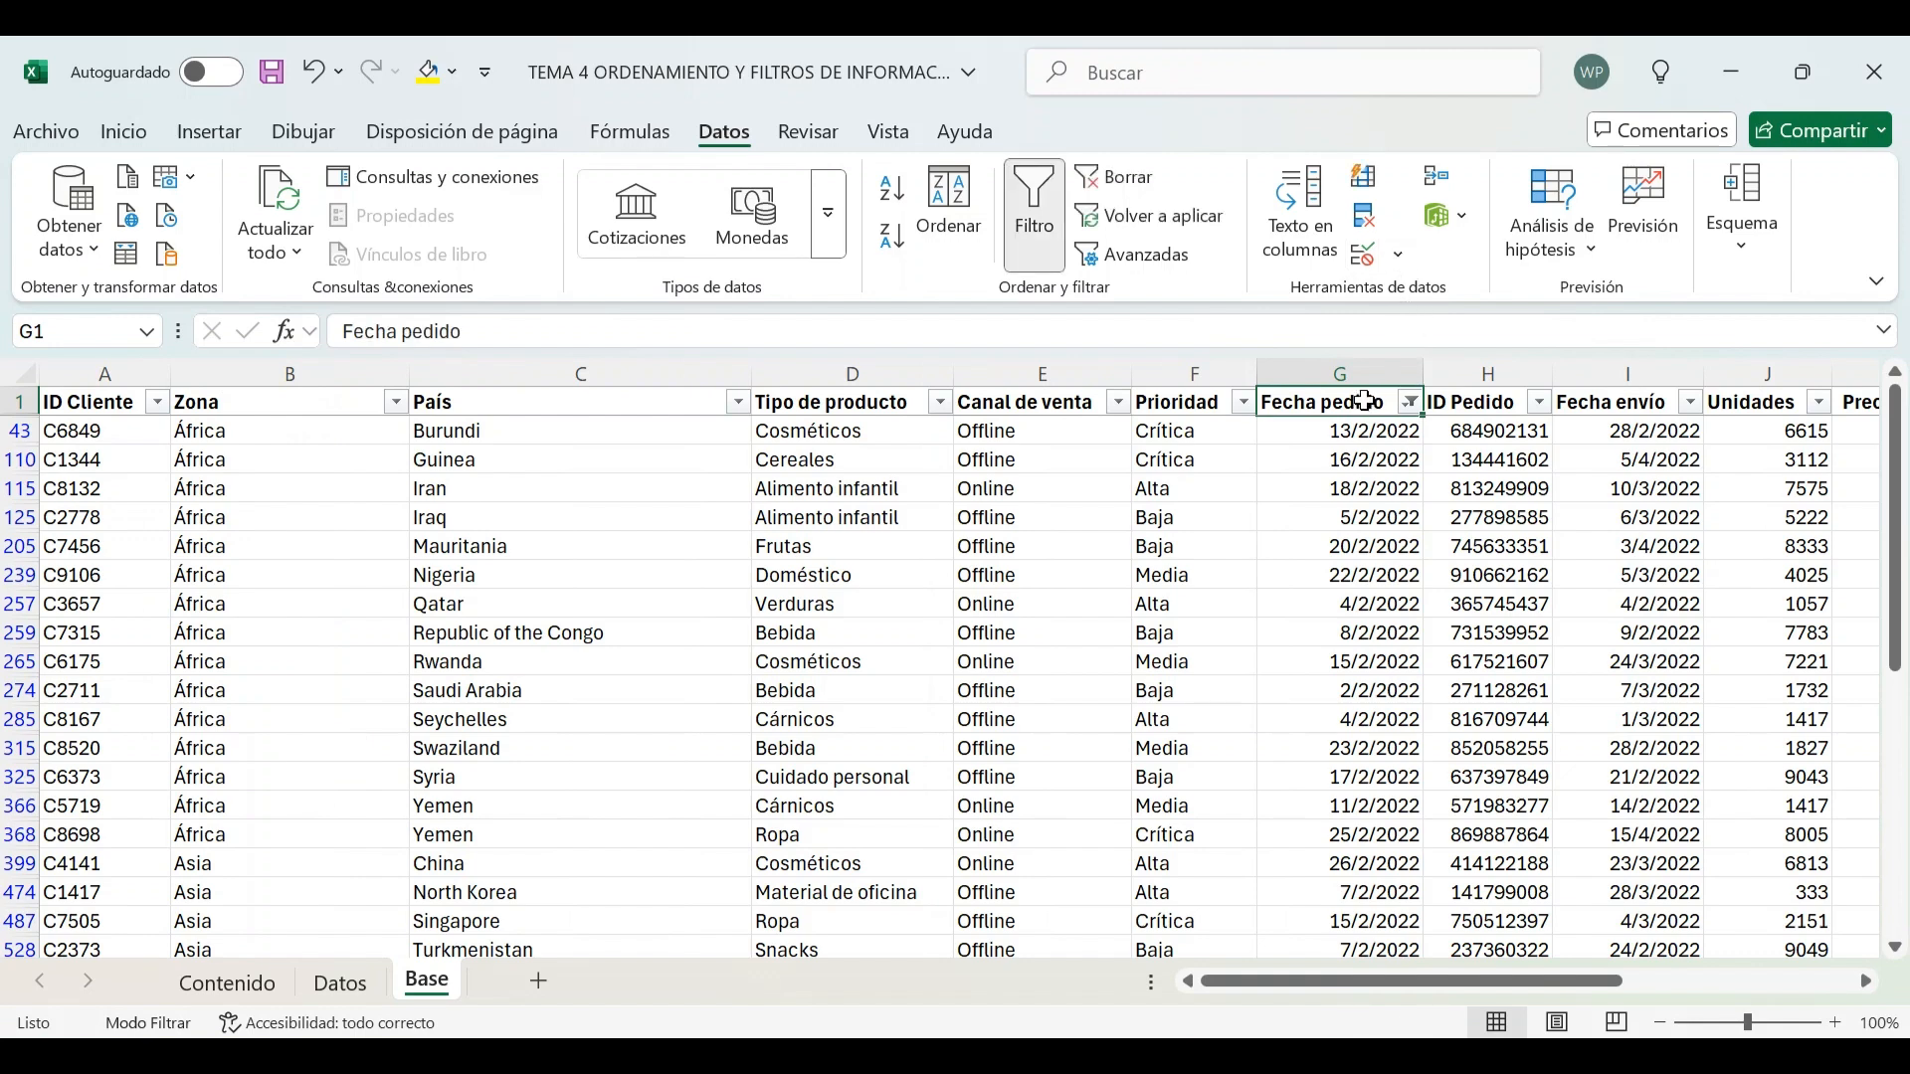
{"action": "left_click", "coordinate": [1113, 180]}
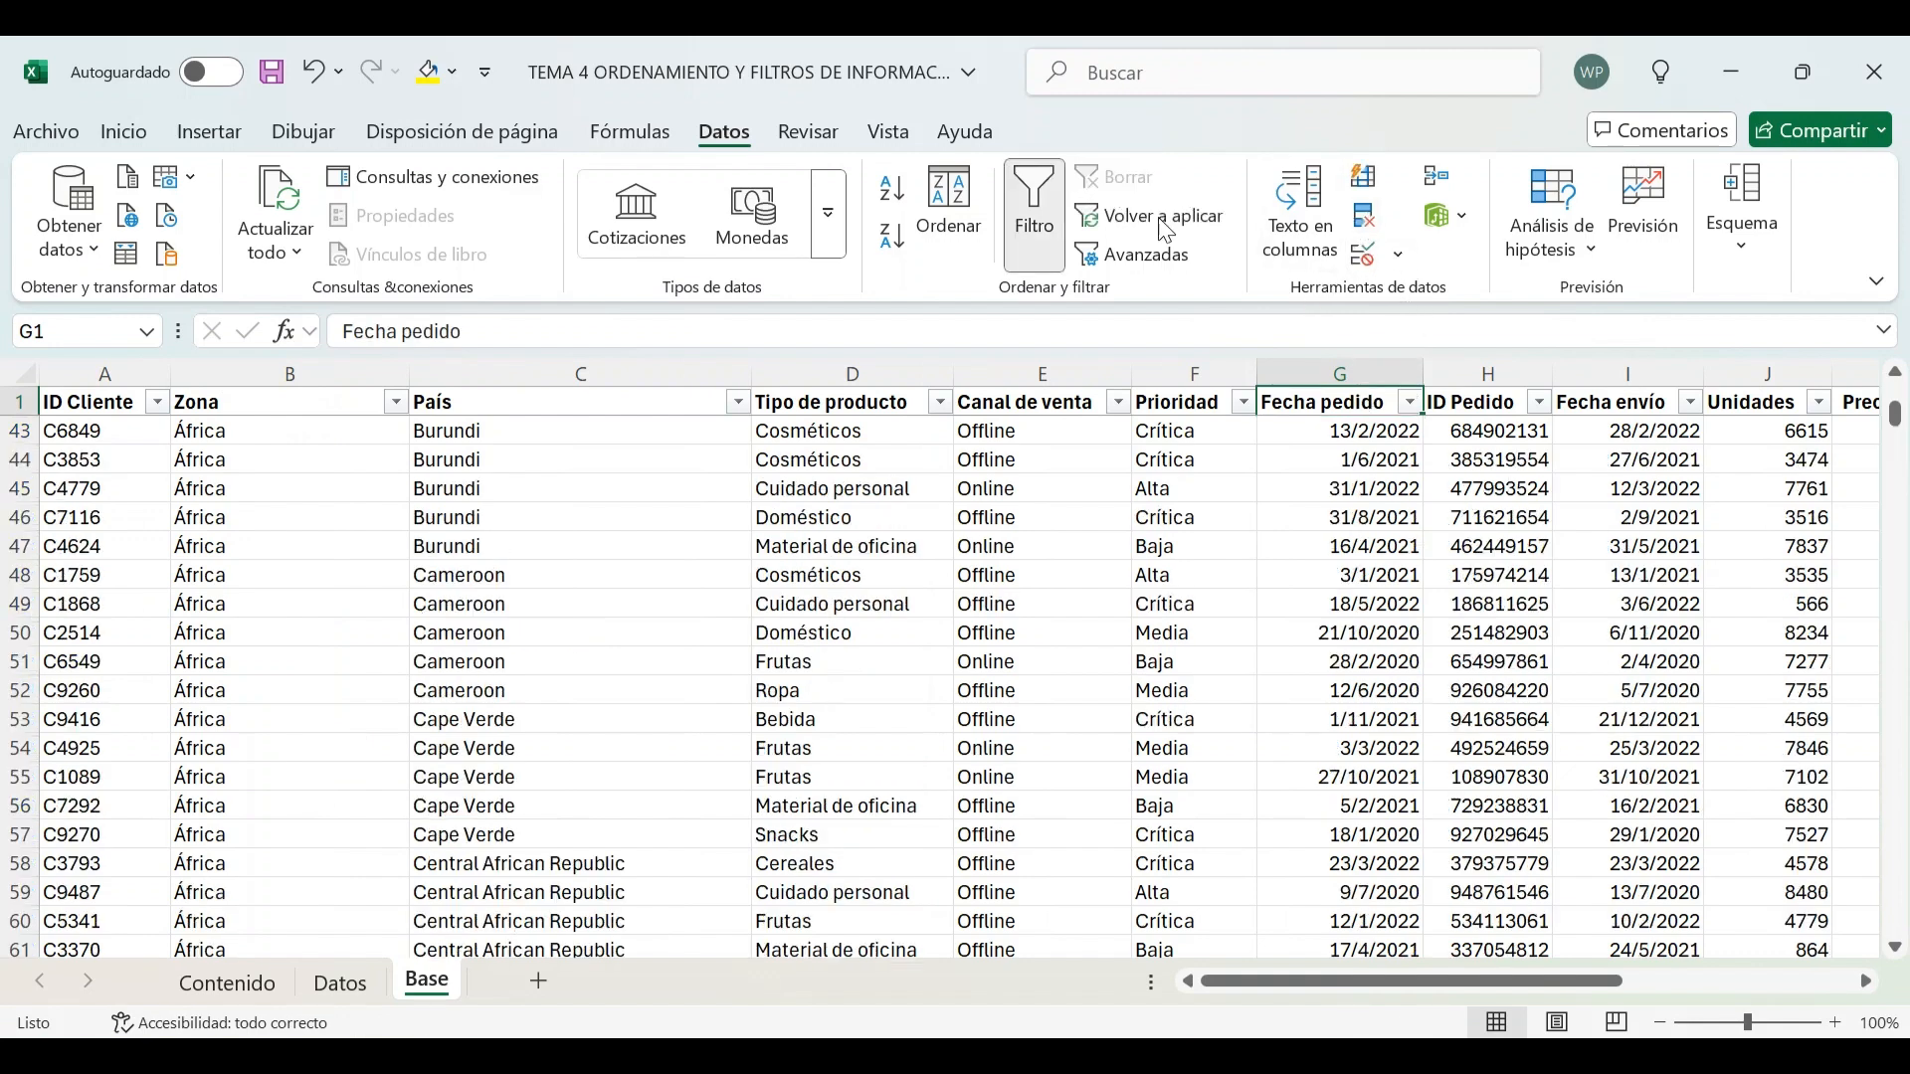
Filter Unidades with a Top 10 filter showing the top 10 items
{"action": "key", "text": "Right"}
{"action": "key", "text": "Right"}
{"action": "key", "text": "Right"}
{"action": "key", "text": "Right"}
{"action": "key", "text": "Right"}
{"action": "key", "text": "Right"}
{"action": "key", "text": "Right"}
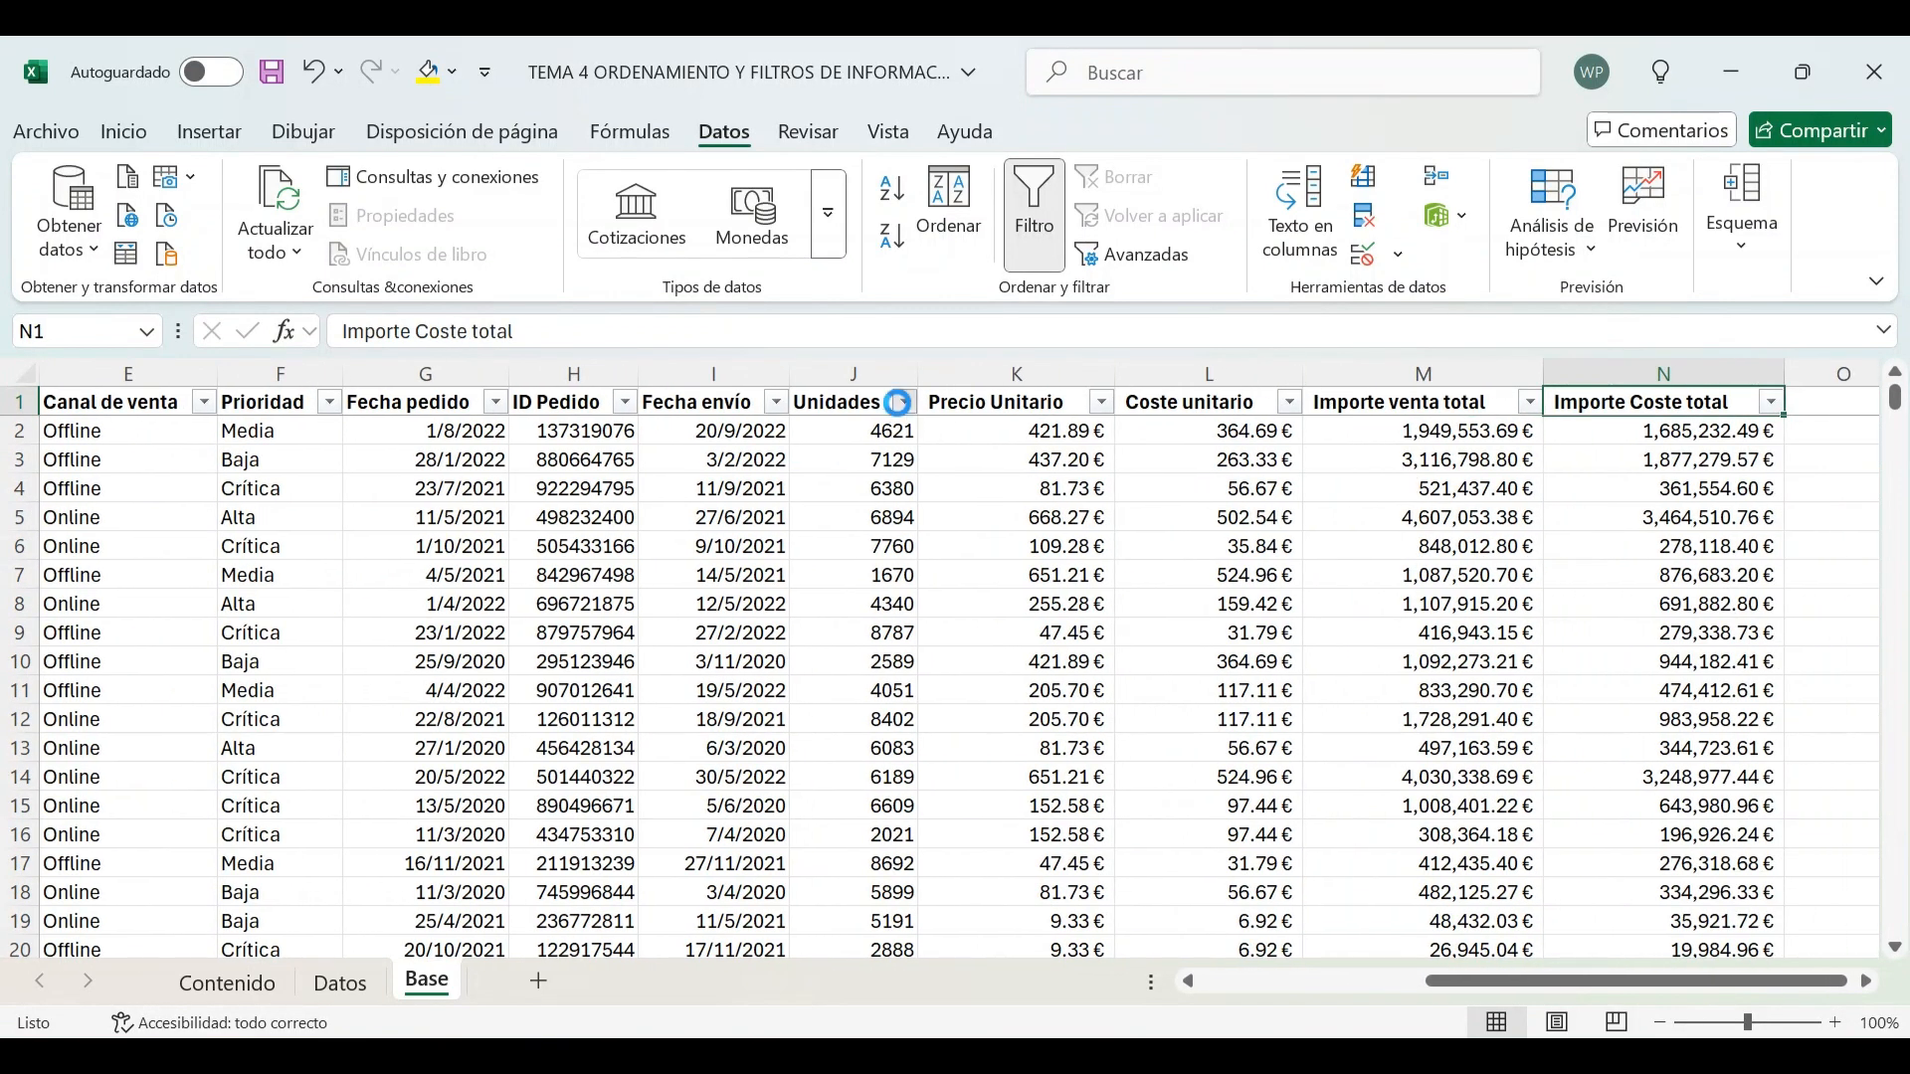
{"action": "left_click", "coordinate": [904, 402]}
{"action": "mouse_move", "coordinate": [802, 635]}
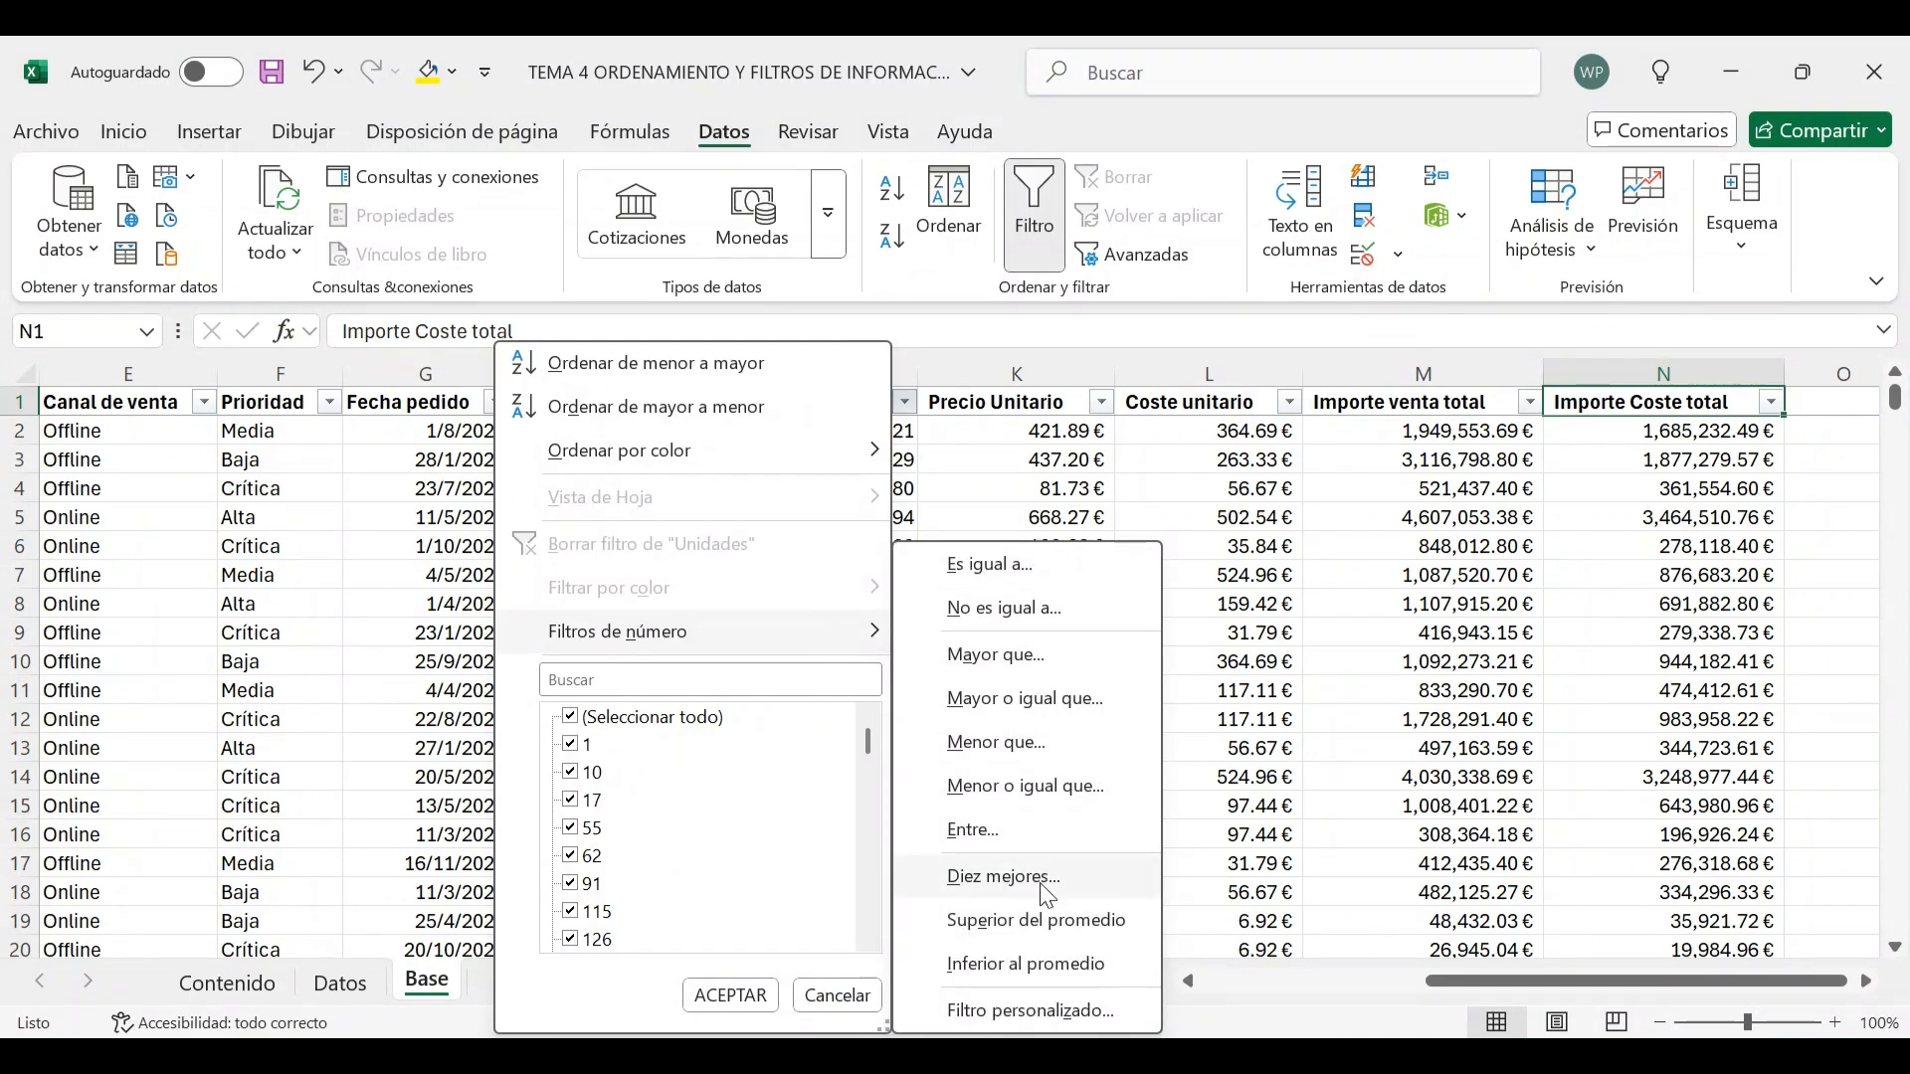
{"action": "left_click", "coordinate": [1005, 877]}
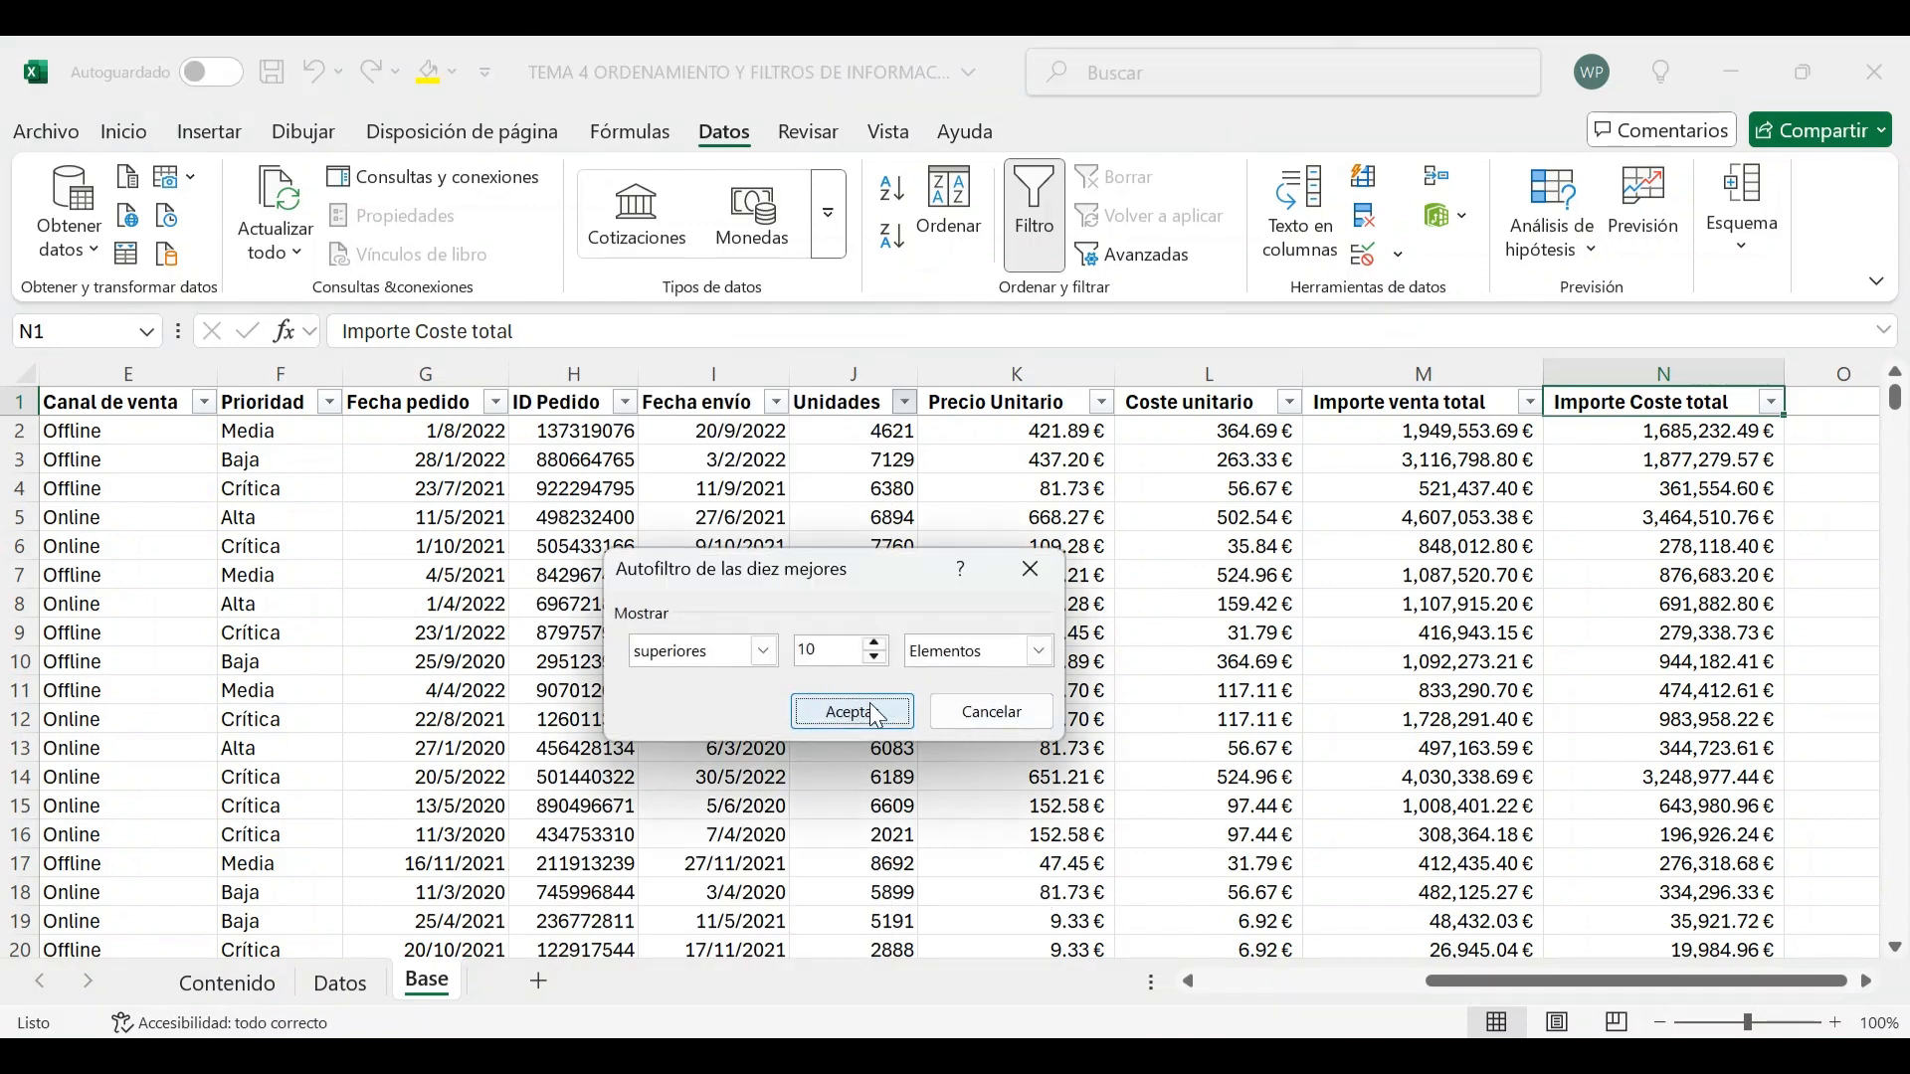
{"action": "left_click", "coordinate": [856, 713]}
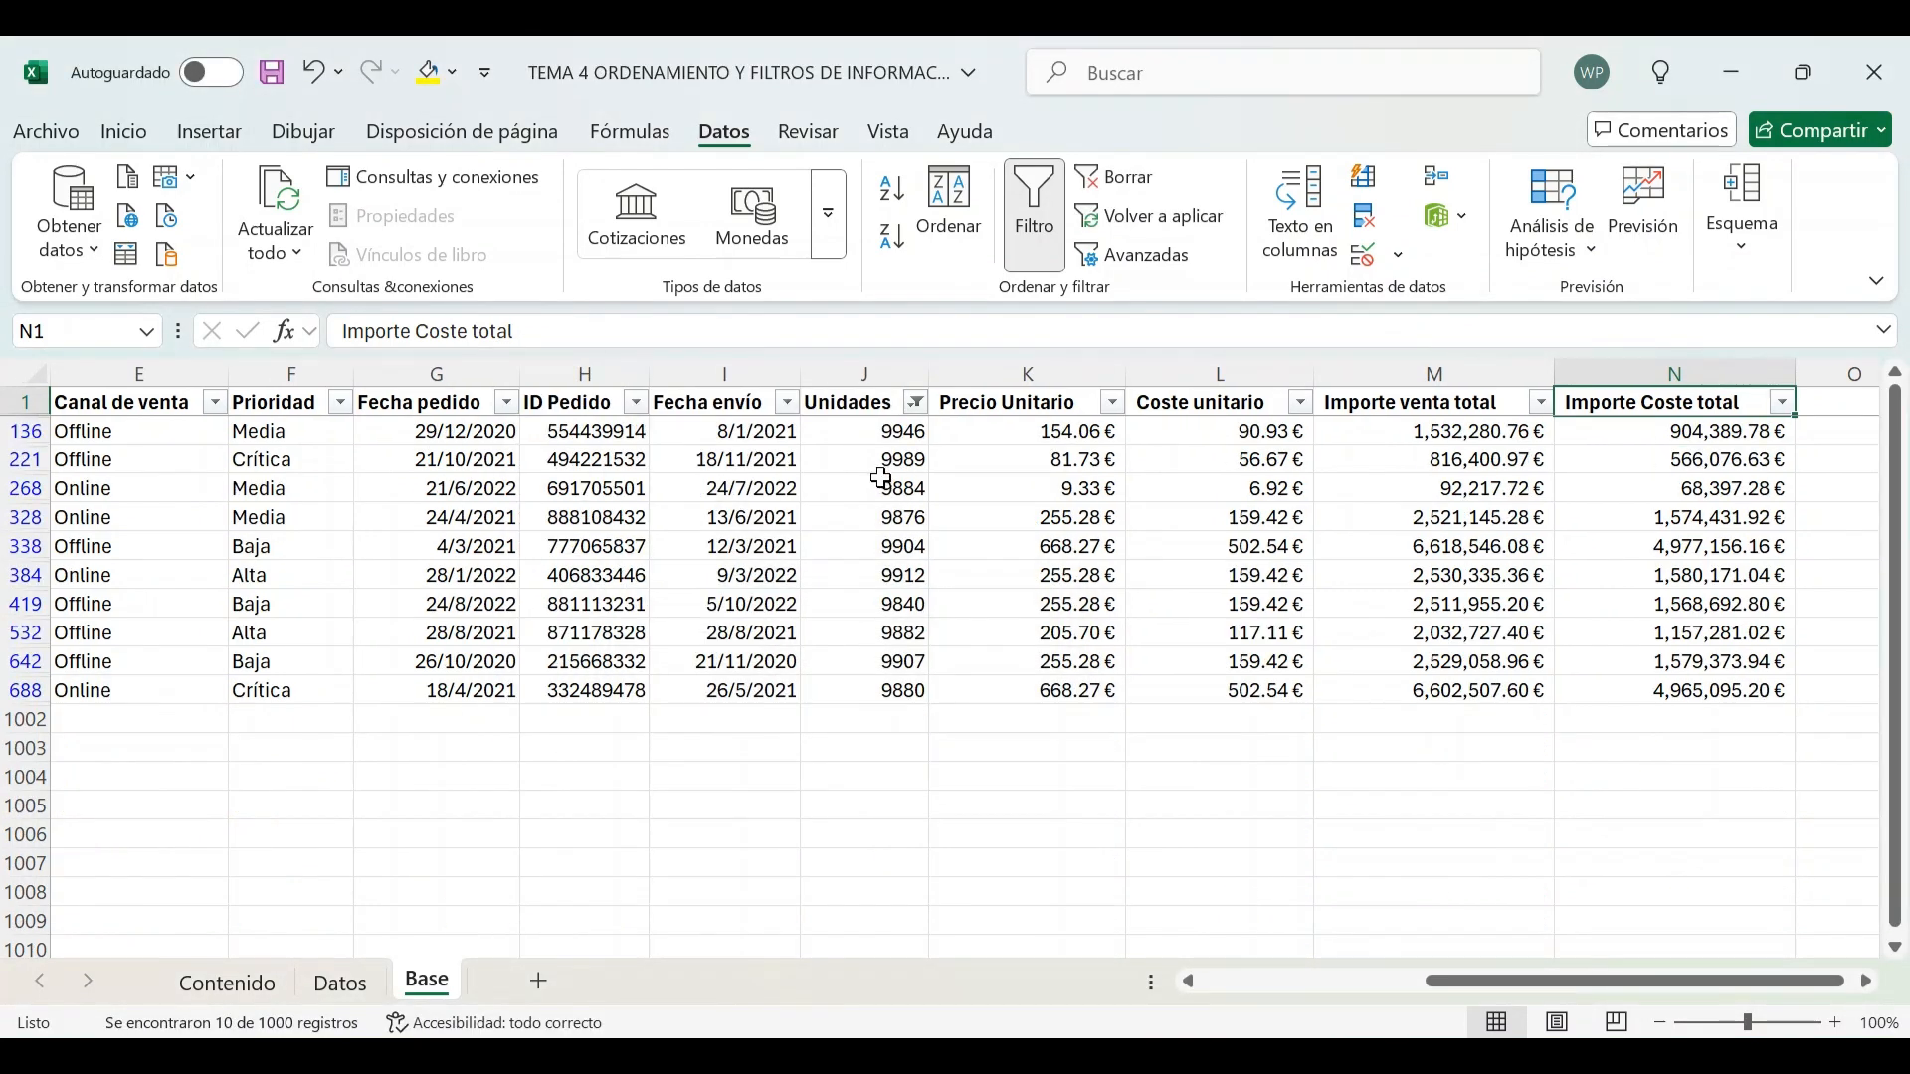
Select the filtered Unidades values to review the top ten quantities
{"action": "left_click", "coordinate": [852, 431]}
{"action": "left_click", "coordinate": [855, 369]}
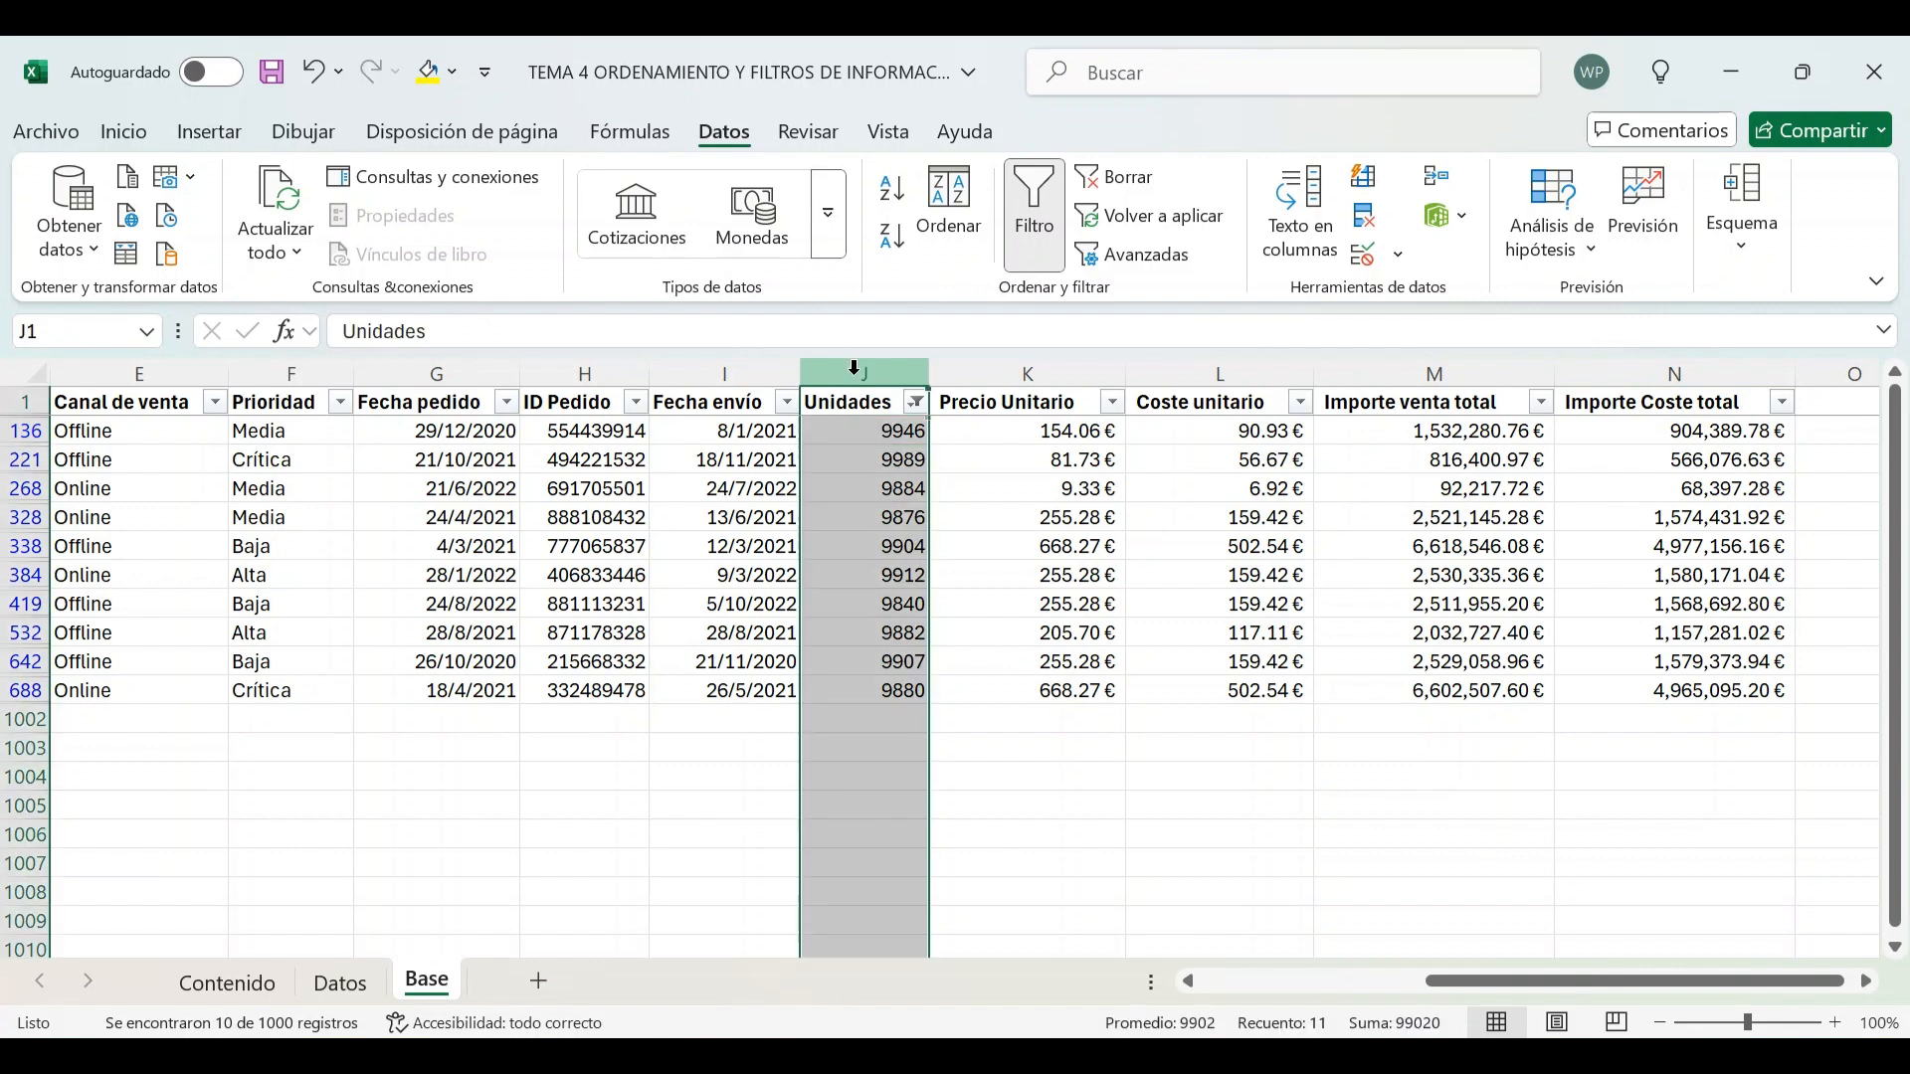
{"action": "left_click_drag", "start_coordinate": [856, 436], "coordinate": [885, 689]}
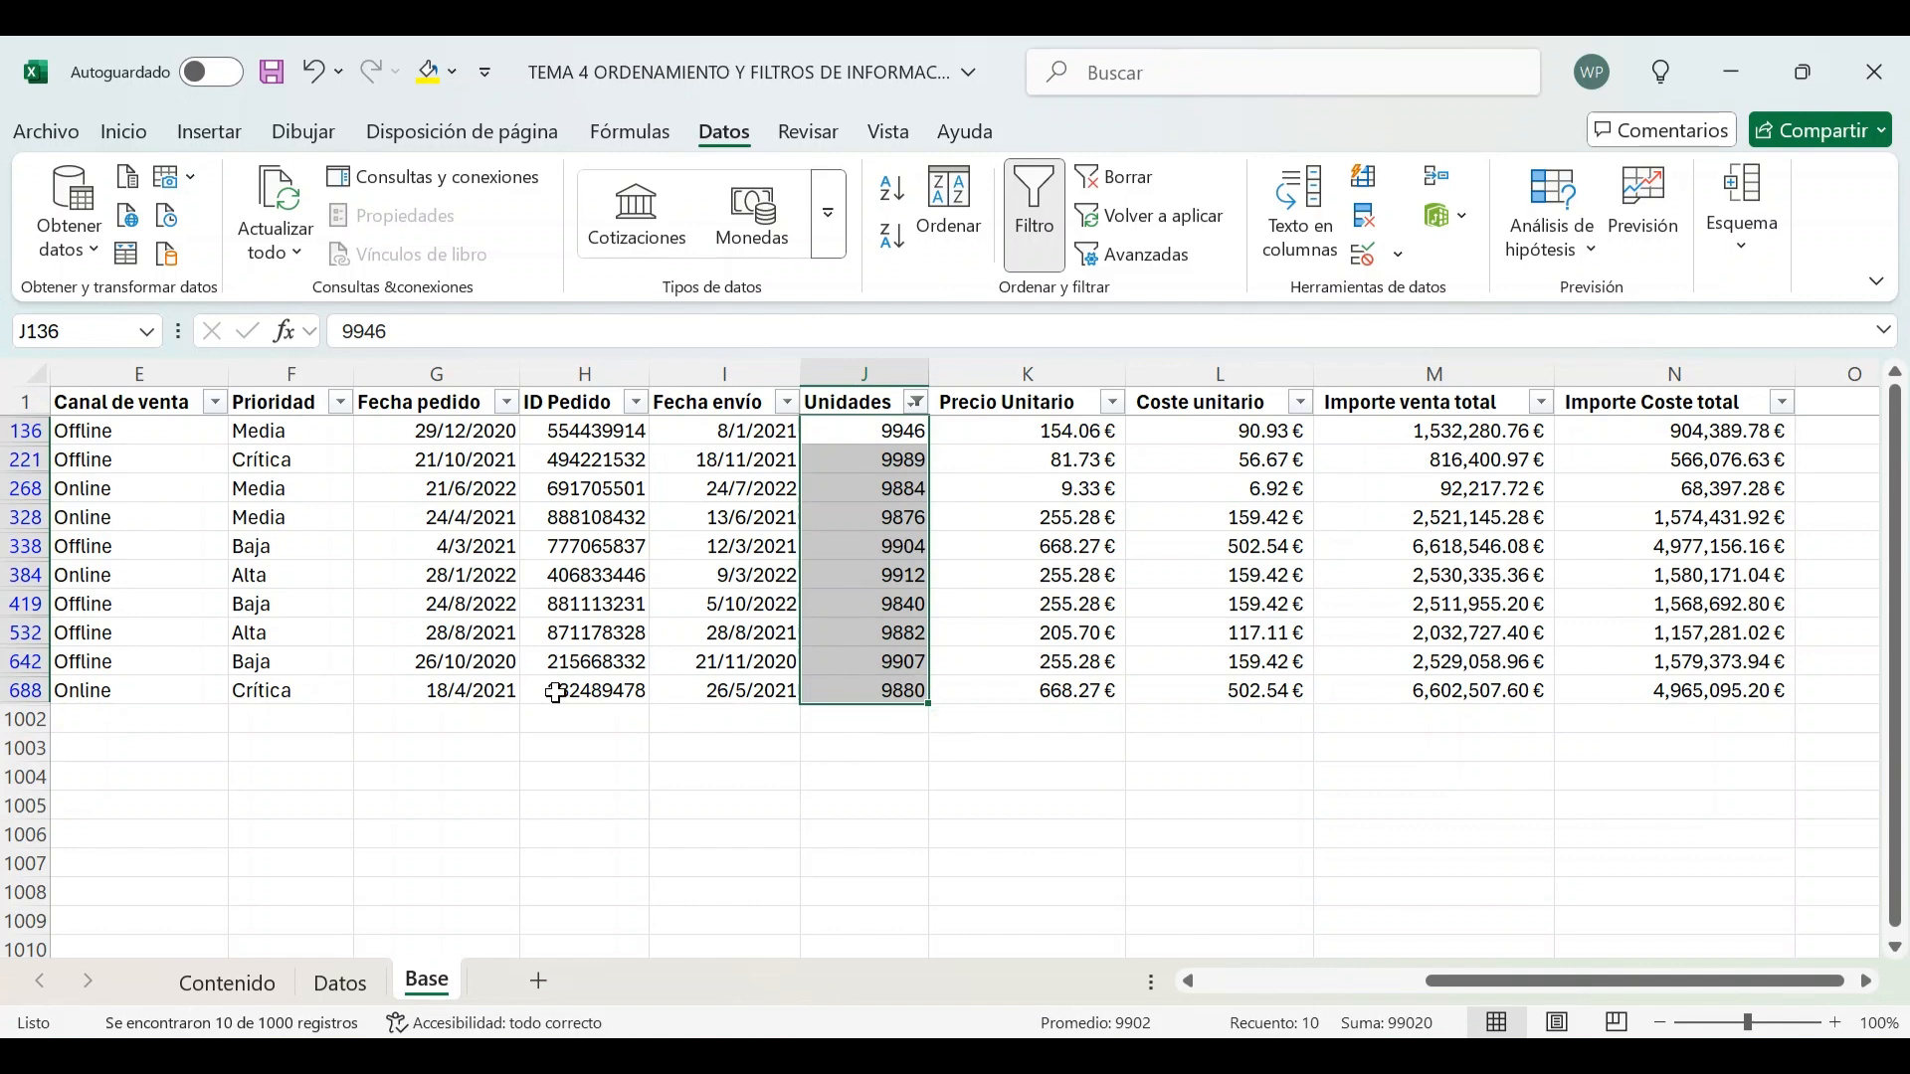
{"action": "left_click", "coordinate": [895, 460]}
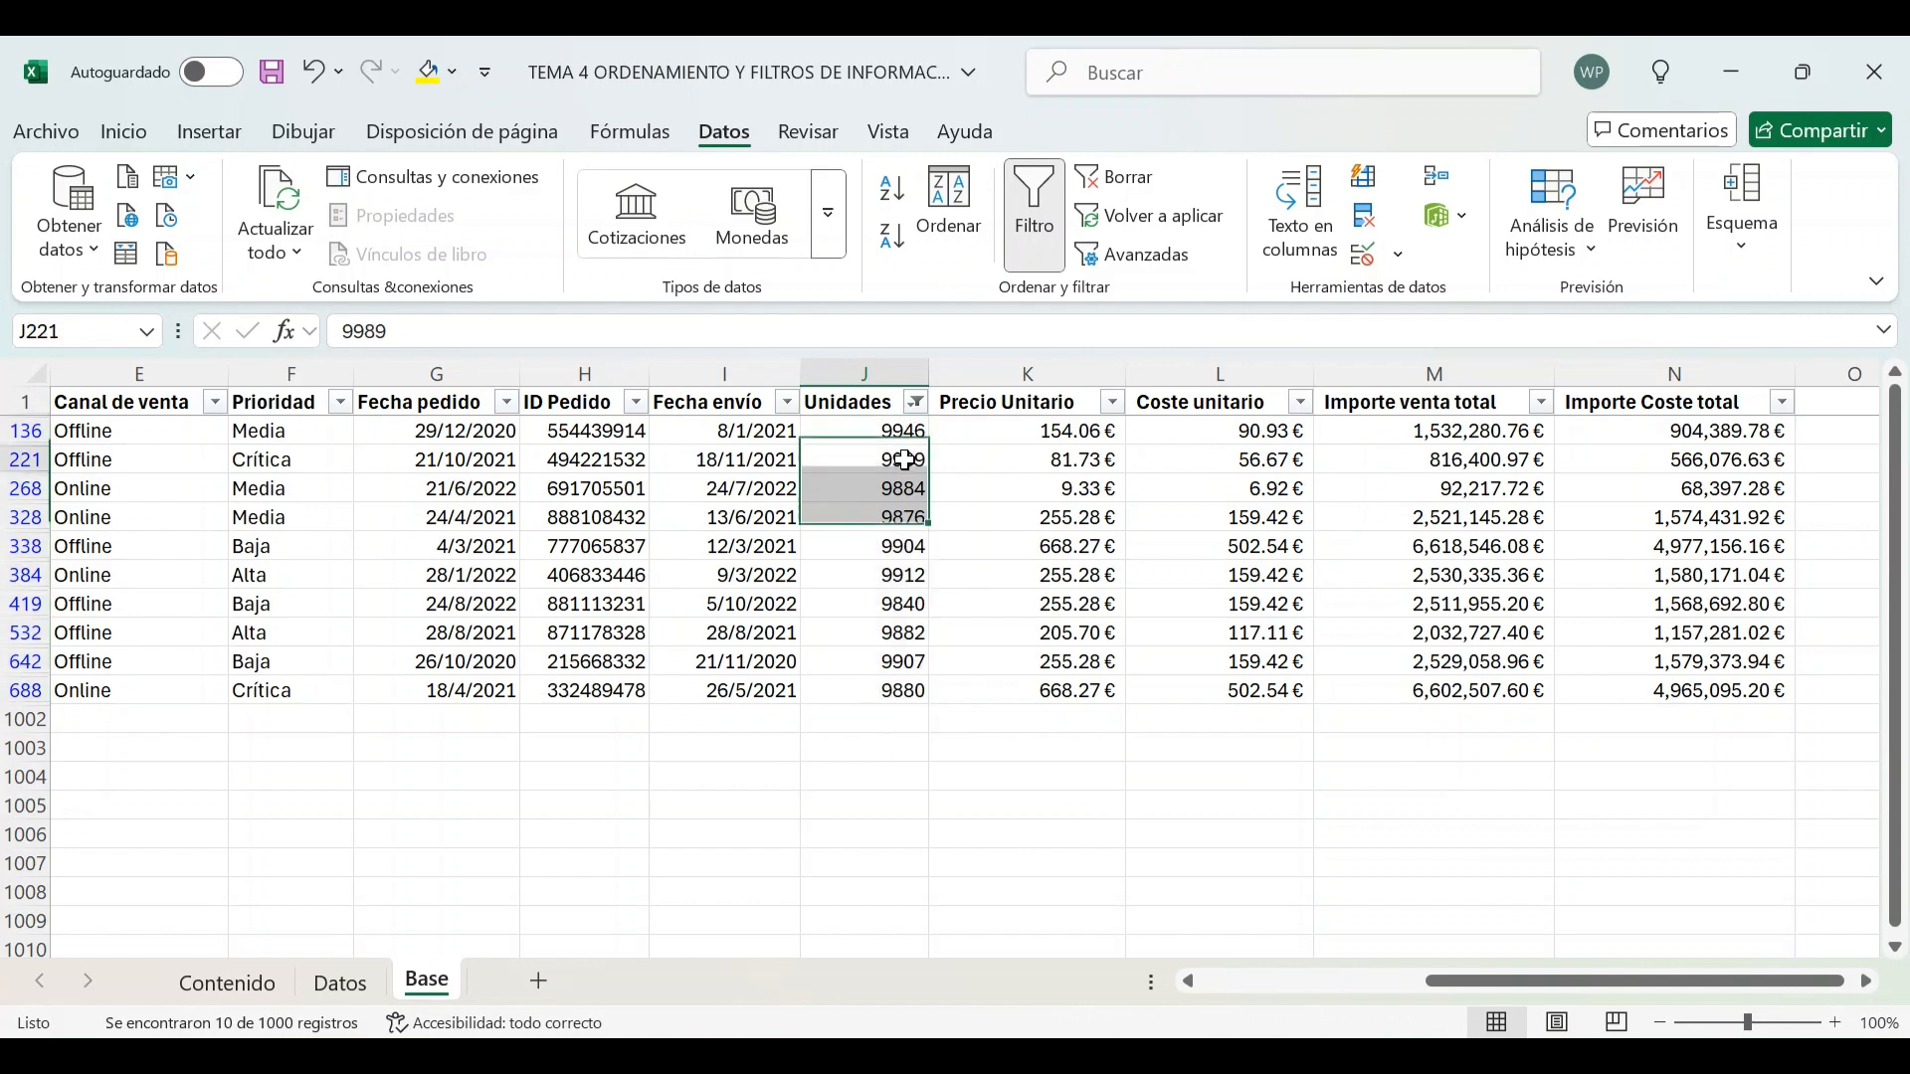
Open the number filter options for the Unidades column
{"action": "left_click", "coordinate": [917, 403]}
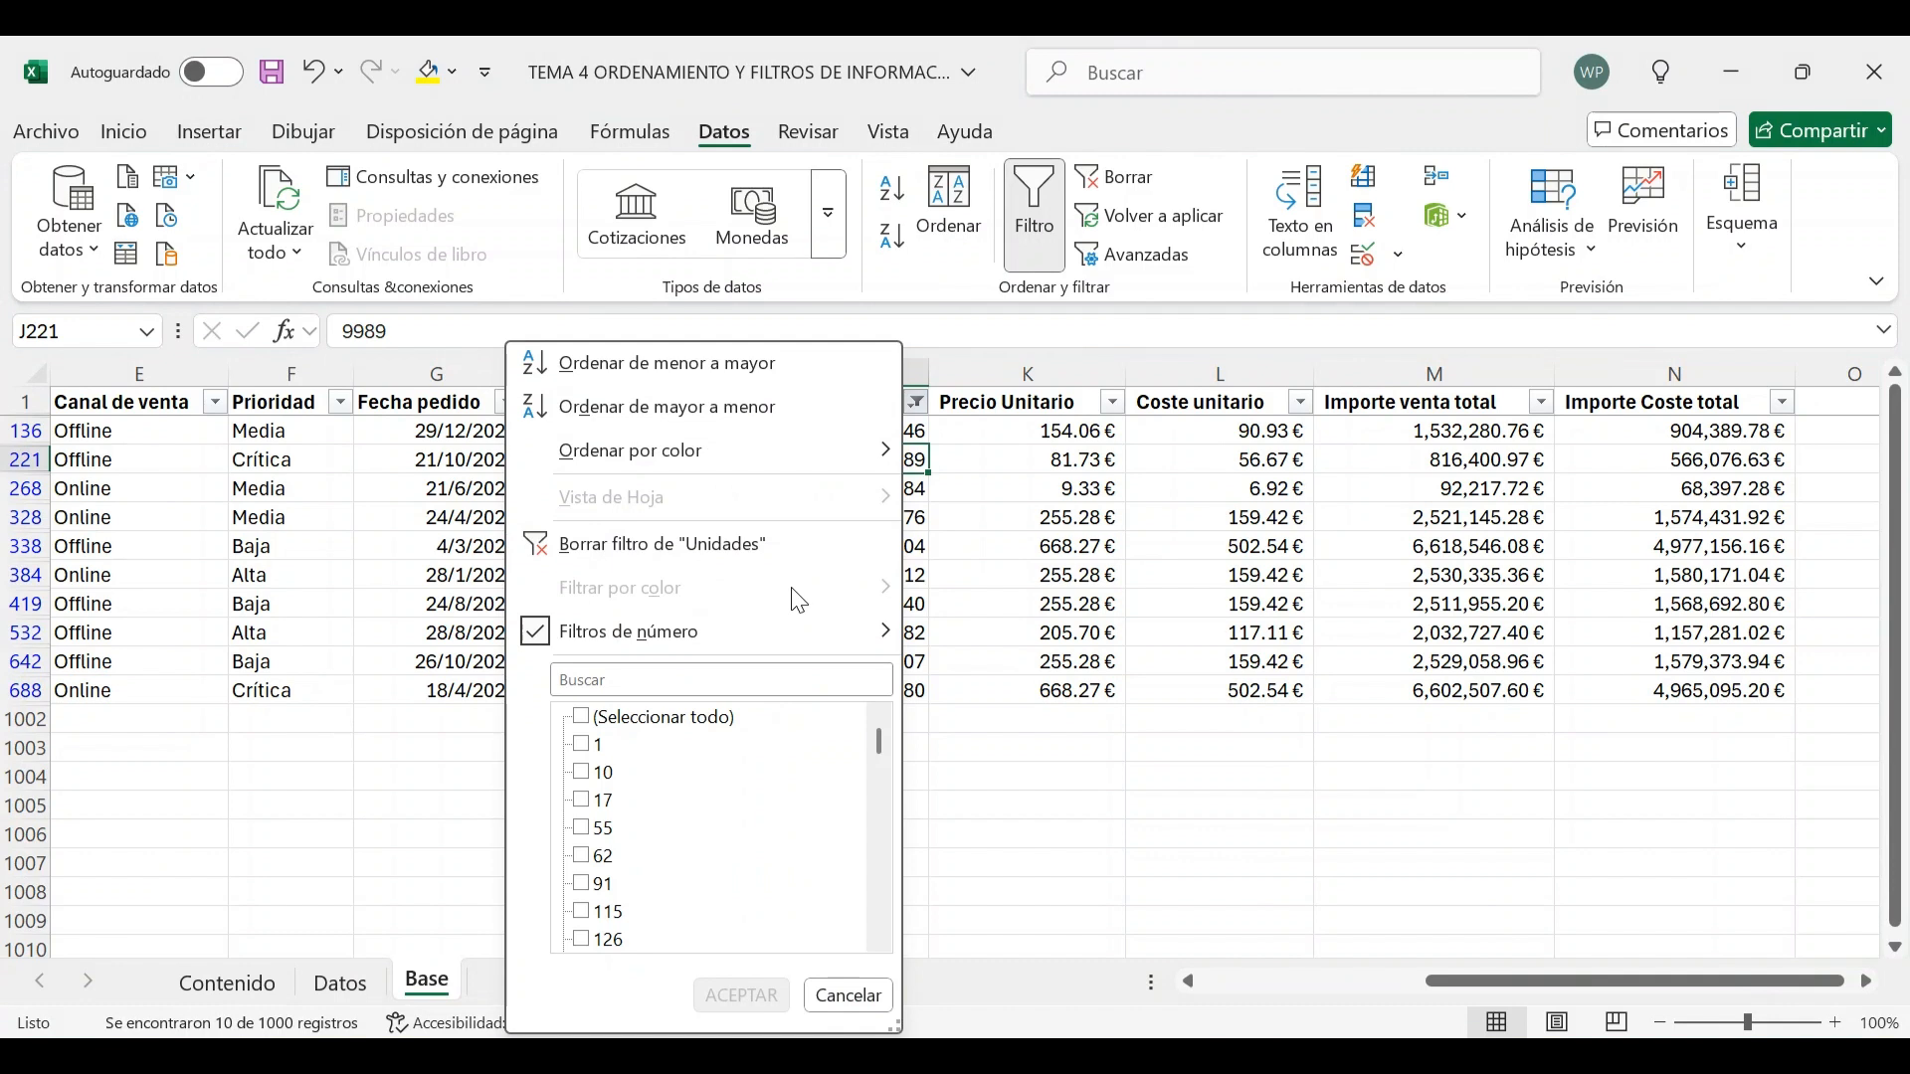
{"action": "mouse_move", "coordinate": [809, 644]}
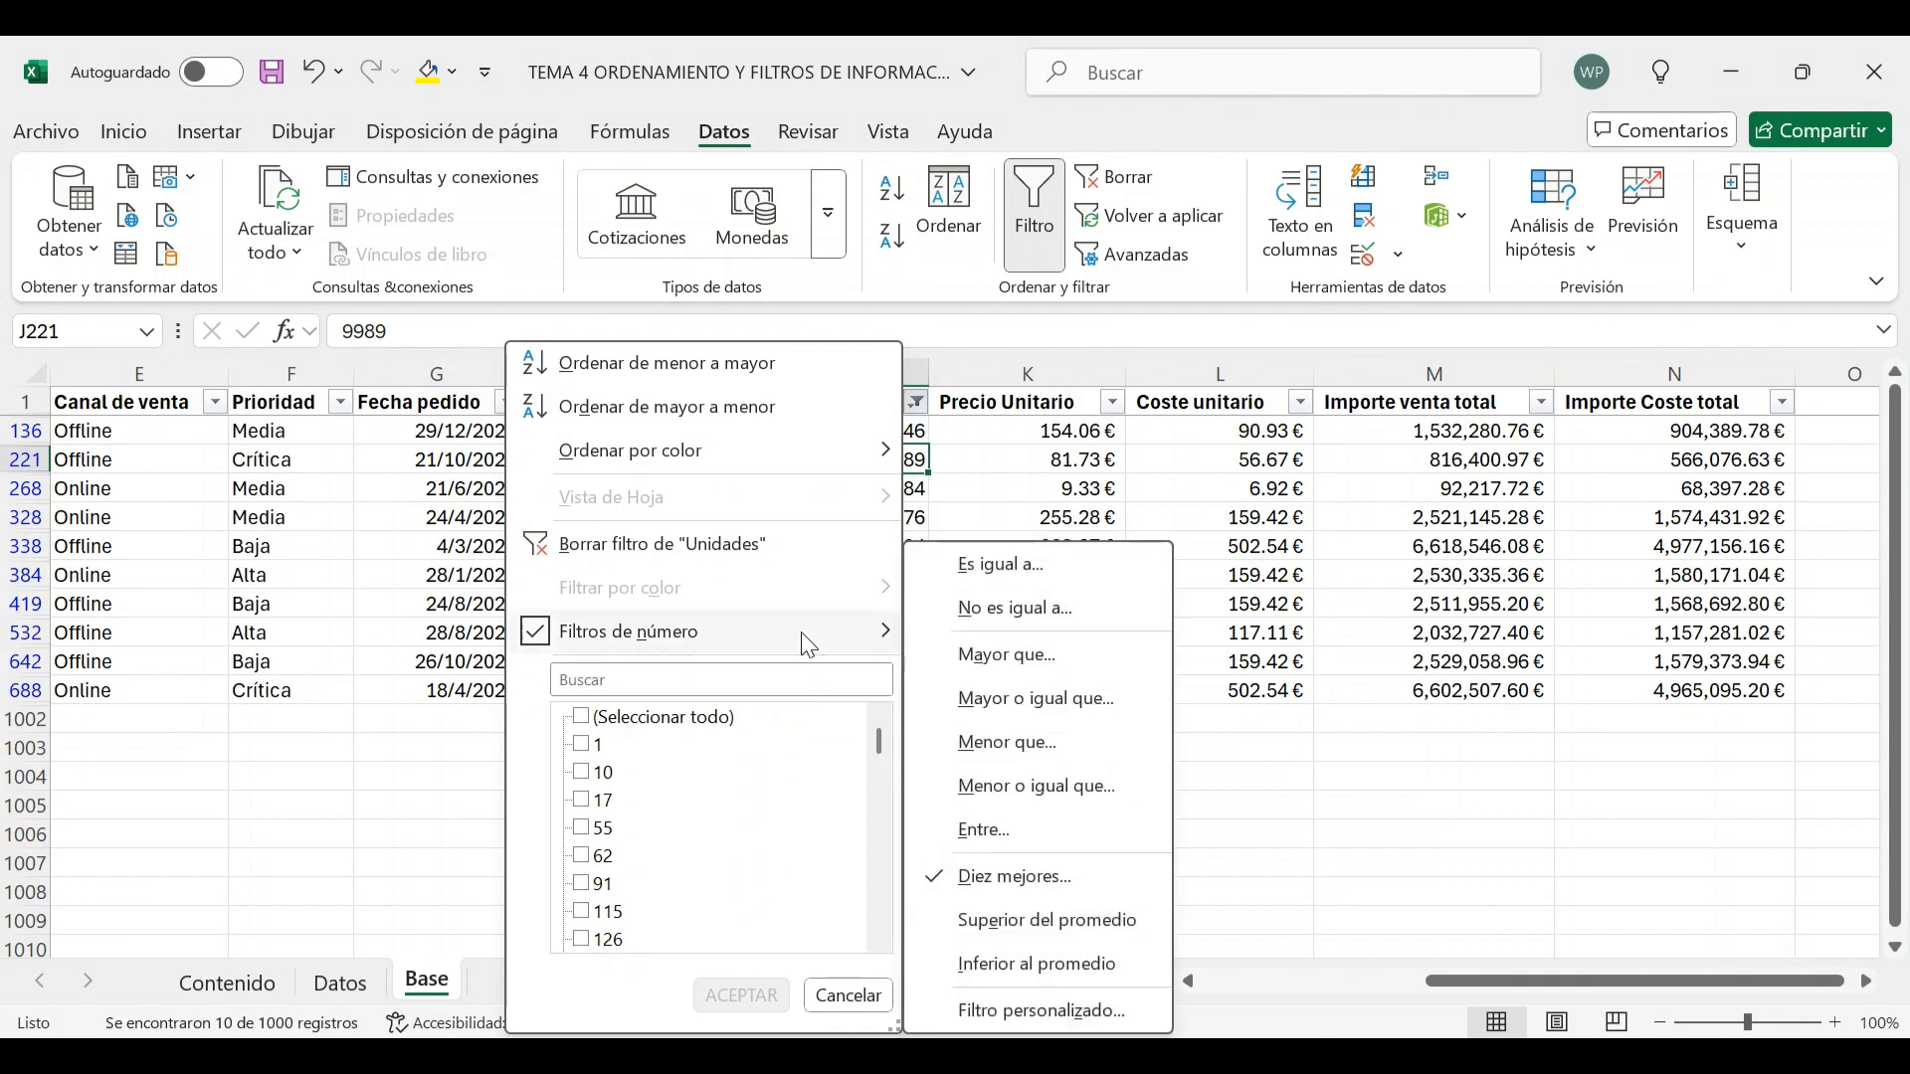
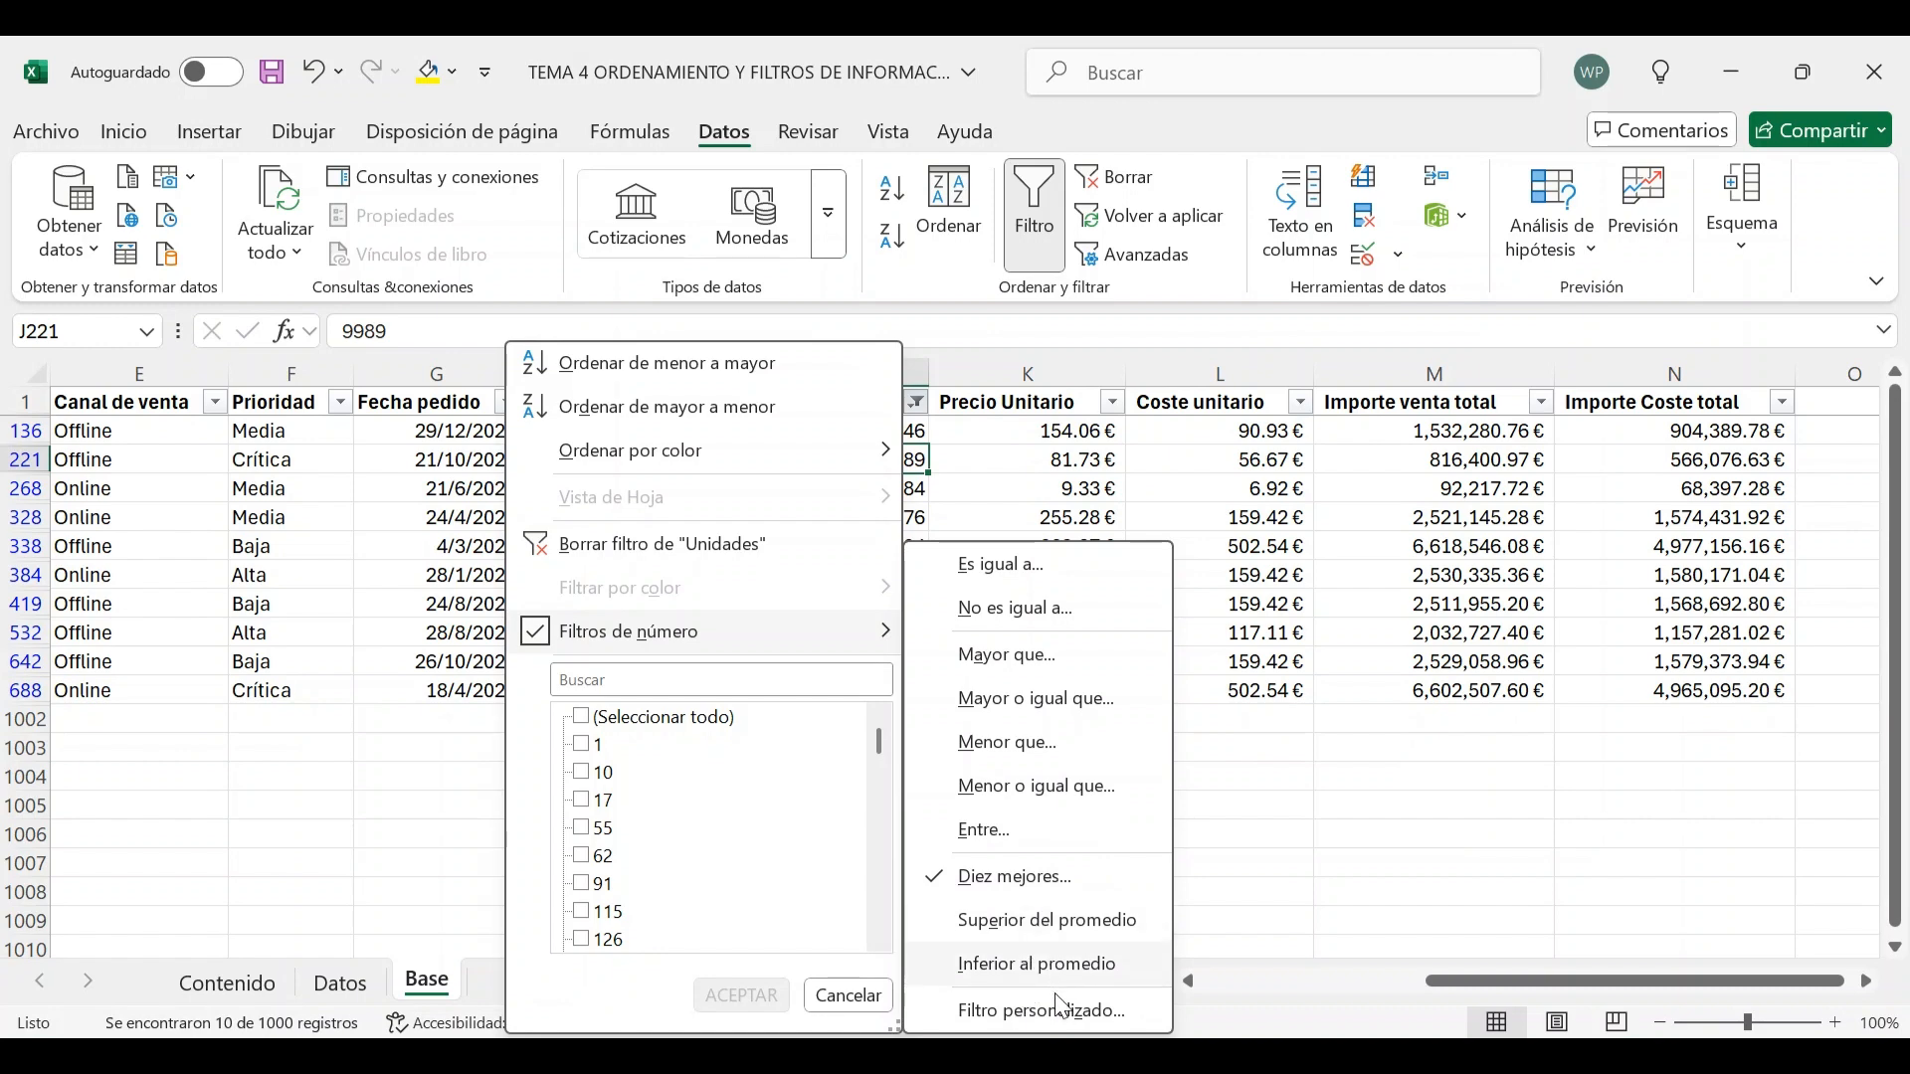
Close the filter menu and clear the Unidades filter from the table
{"action": "left_click", "coordinate": [849, 996]}
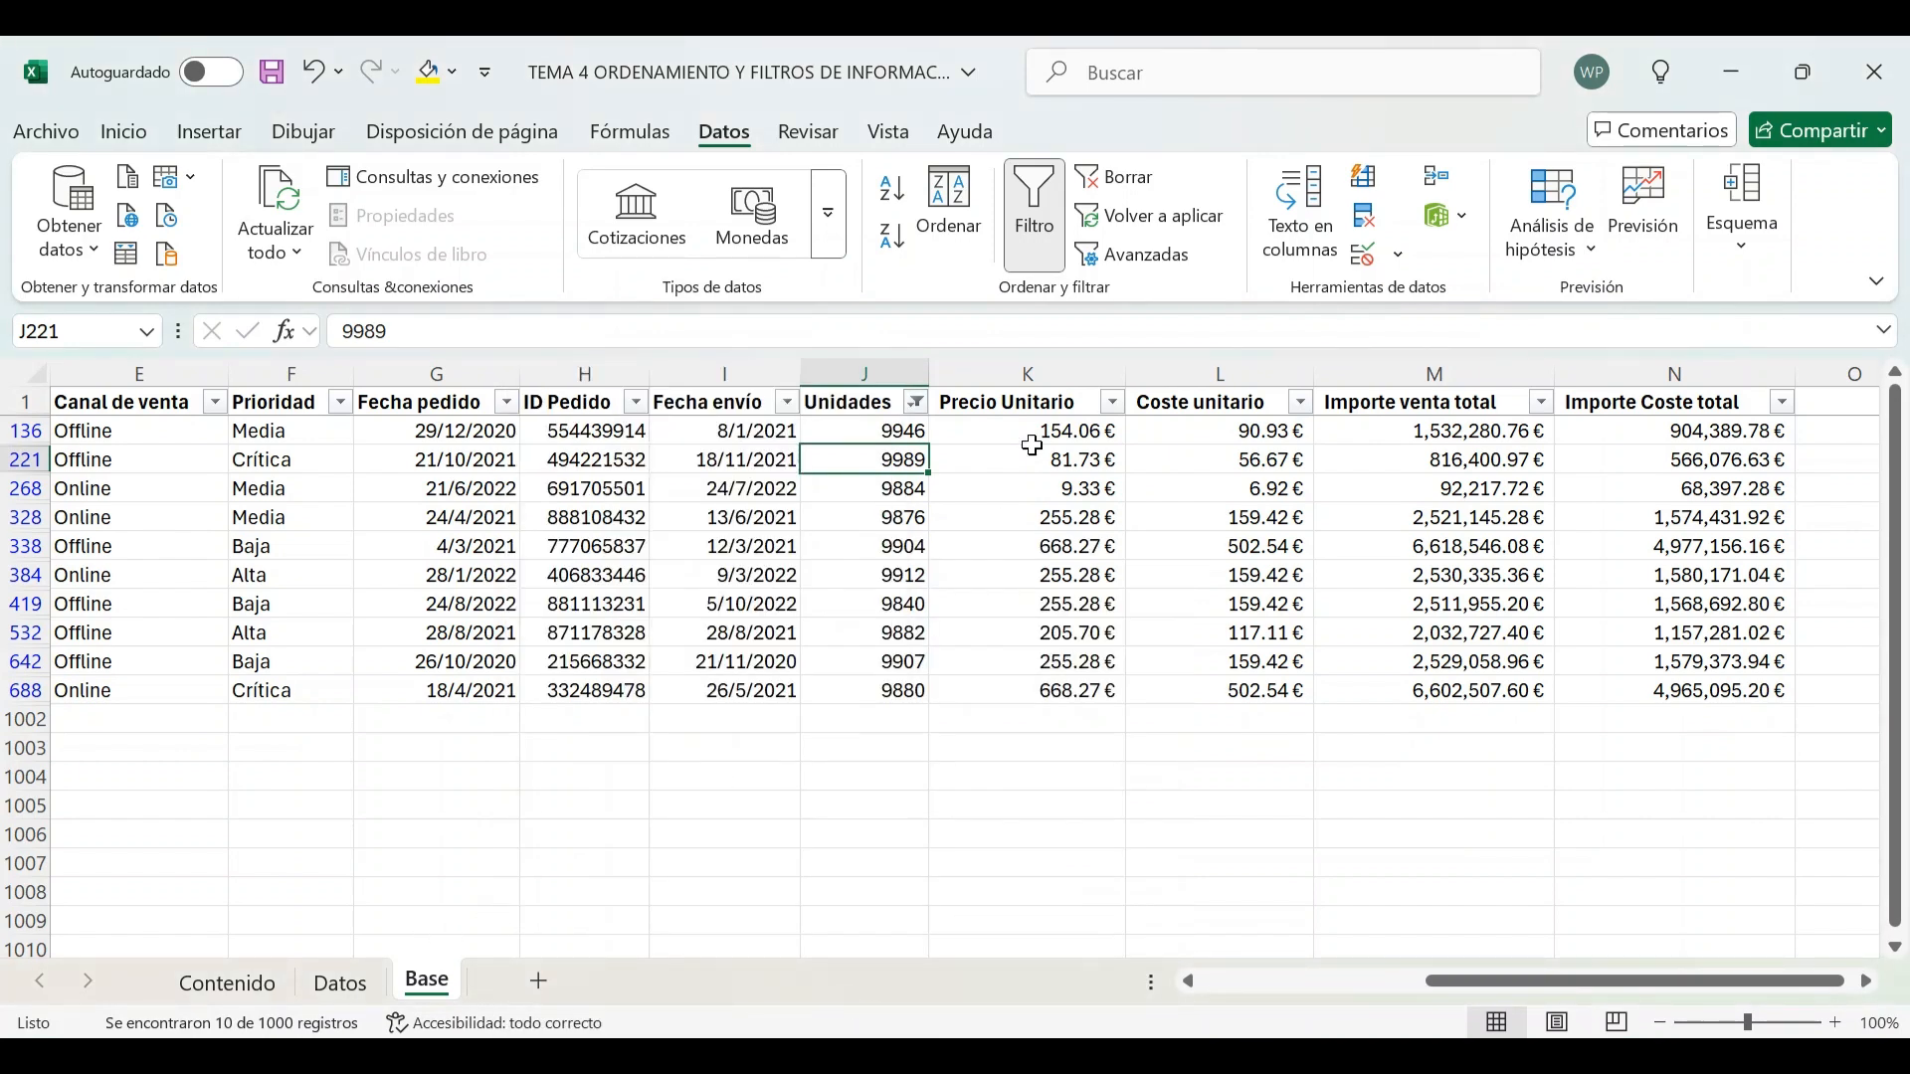
{"action": "left_click", "coordinate": [880, 402]}
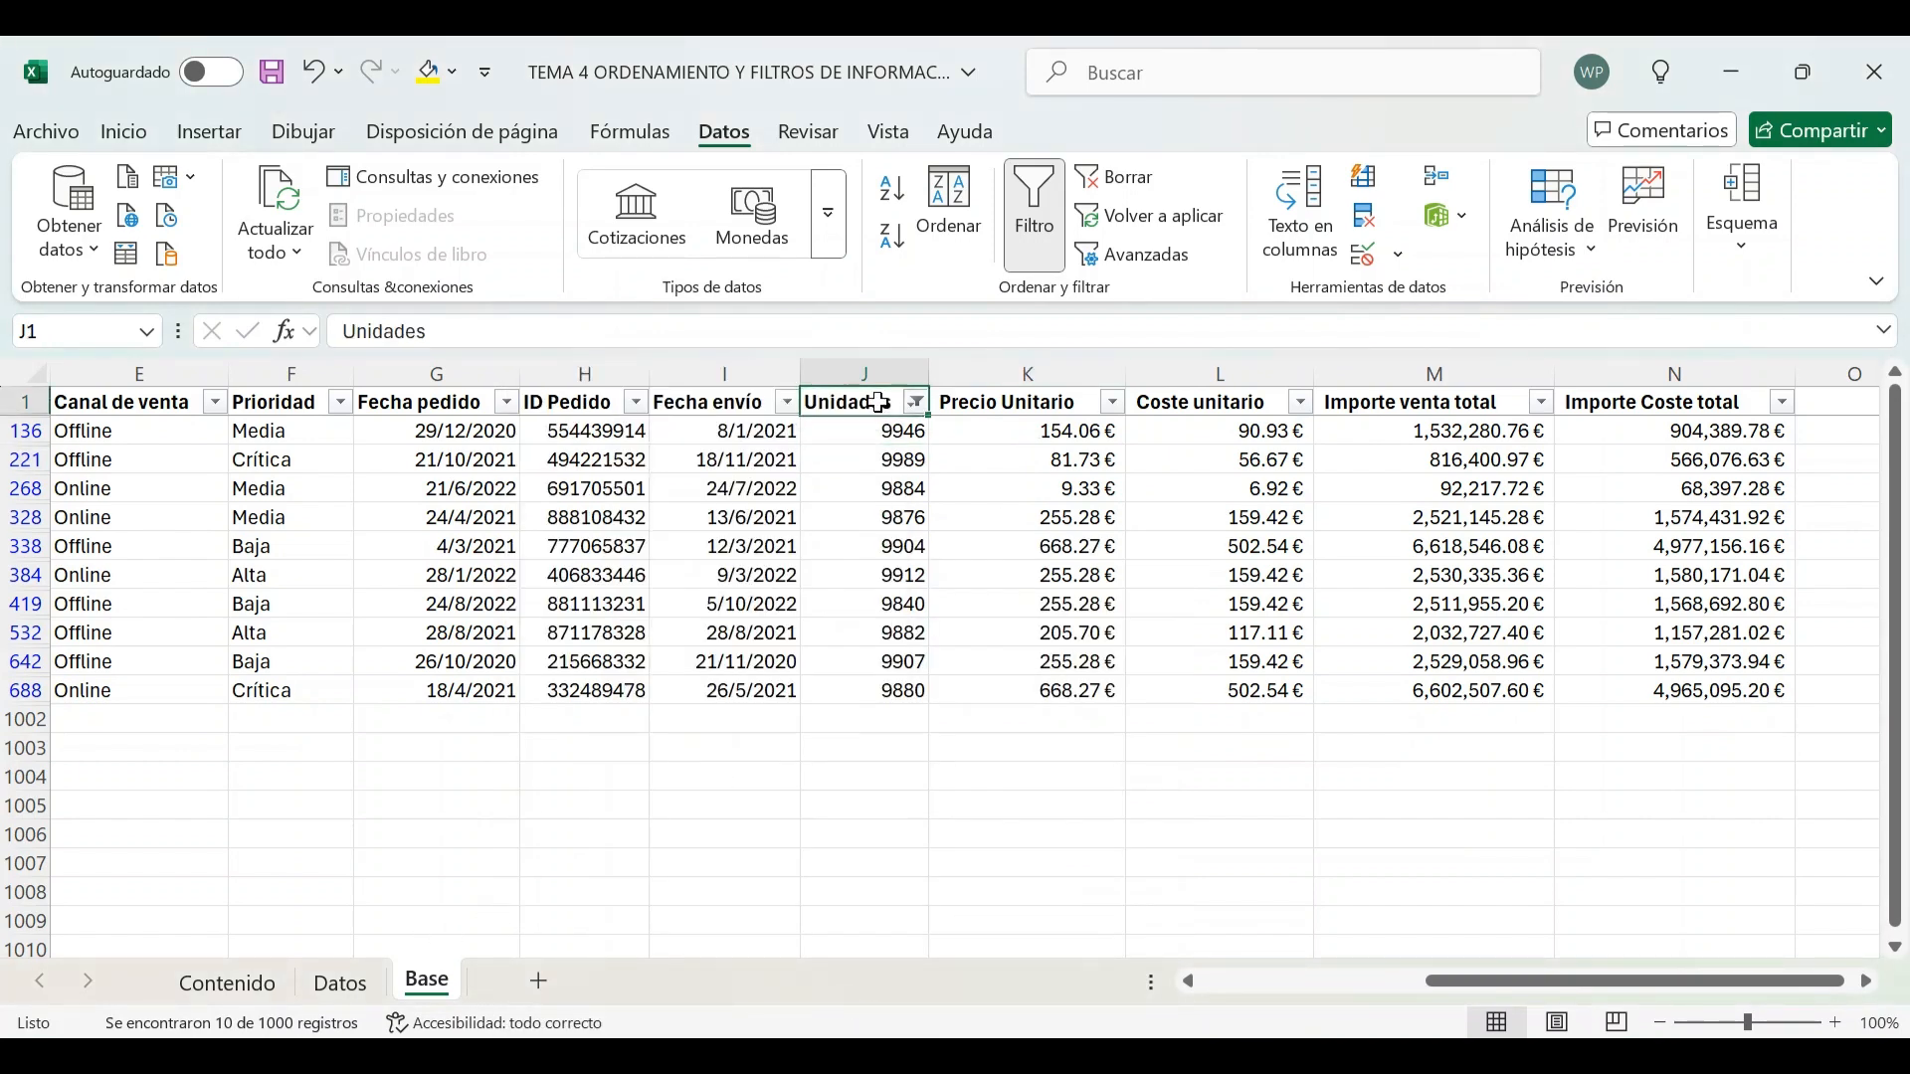
{"action": "left_click", "coordinate": [1122, 187]}
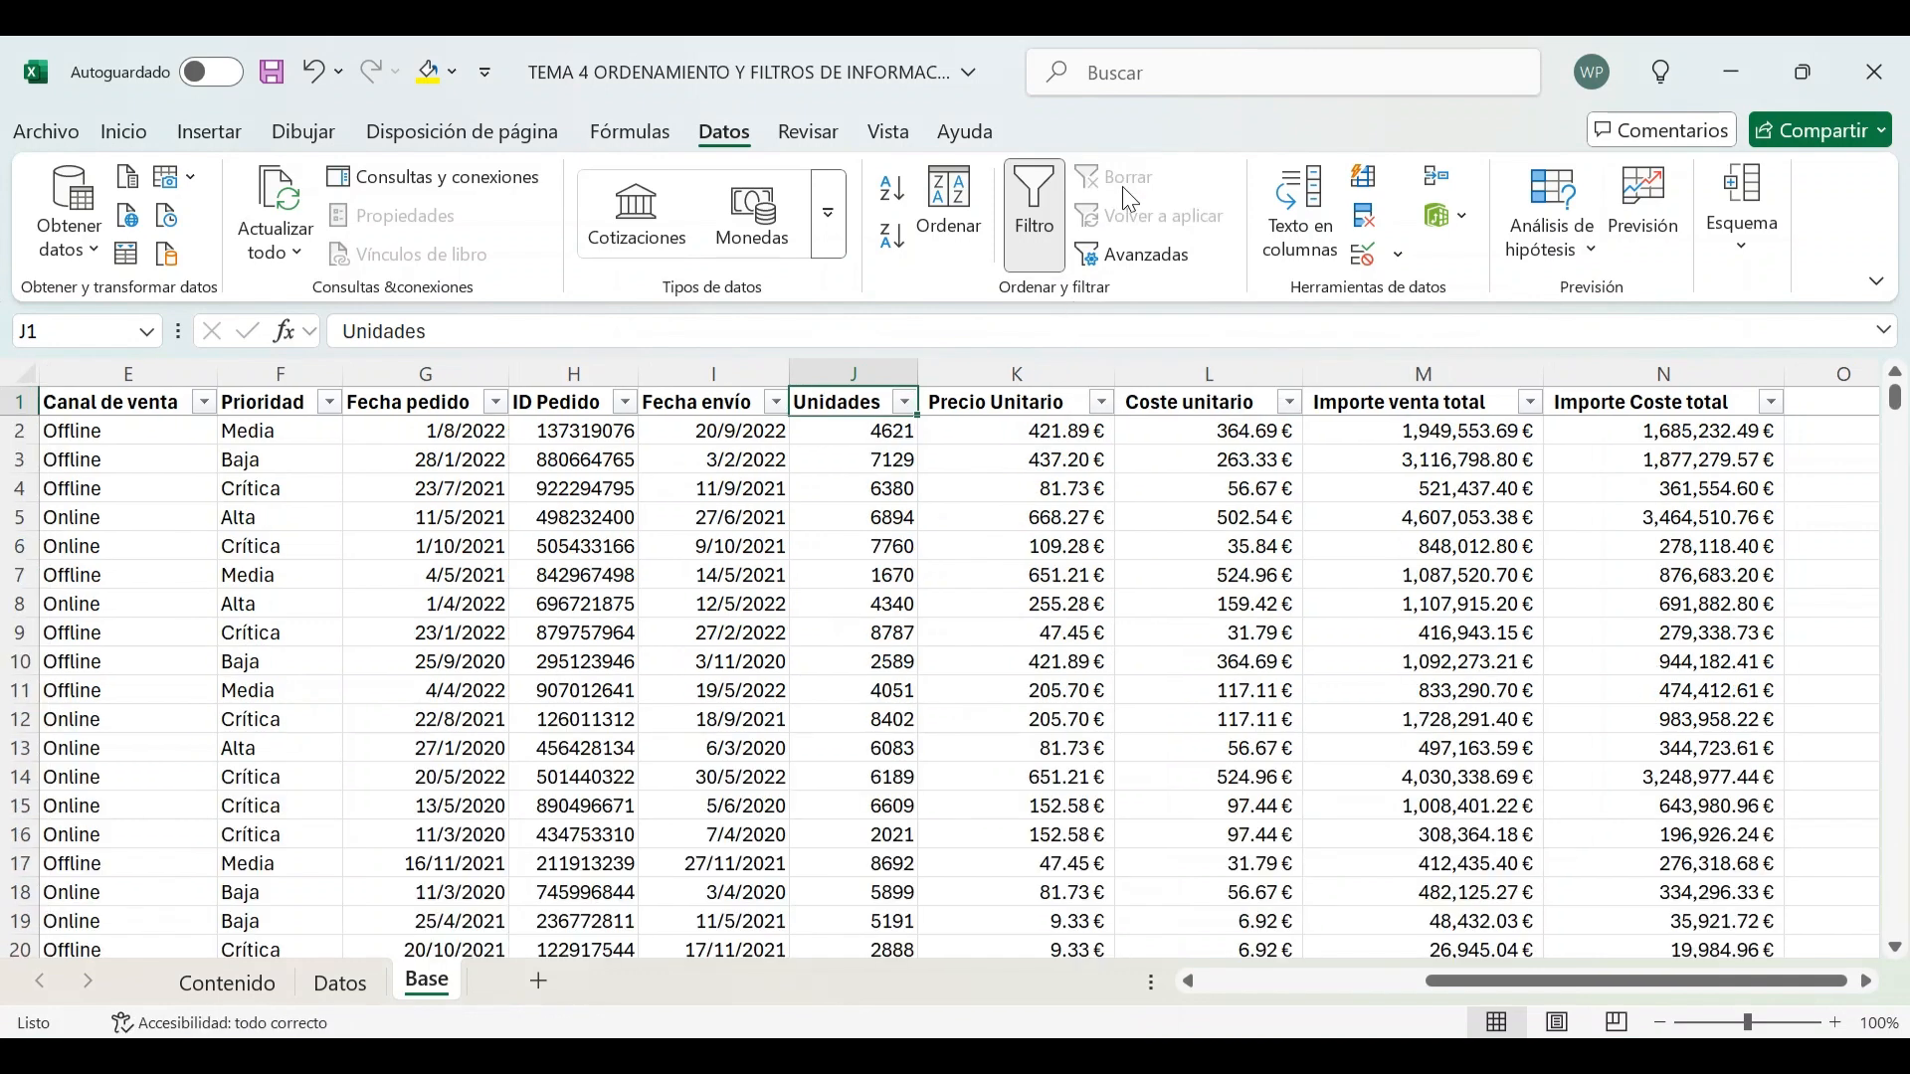
Mark 'filtrar por números superiores o inferiores' as reviewed with a 1 on the Contenido sheet
{"action": "left_click", "coordinate": [227, 983]}
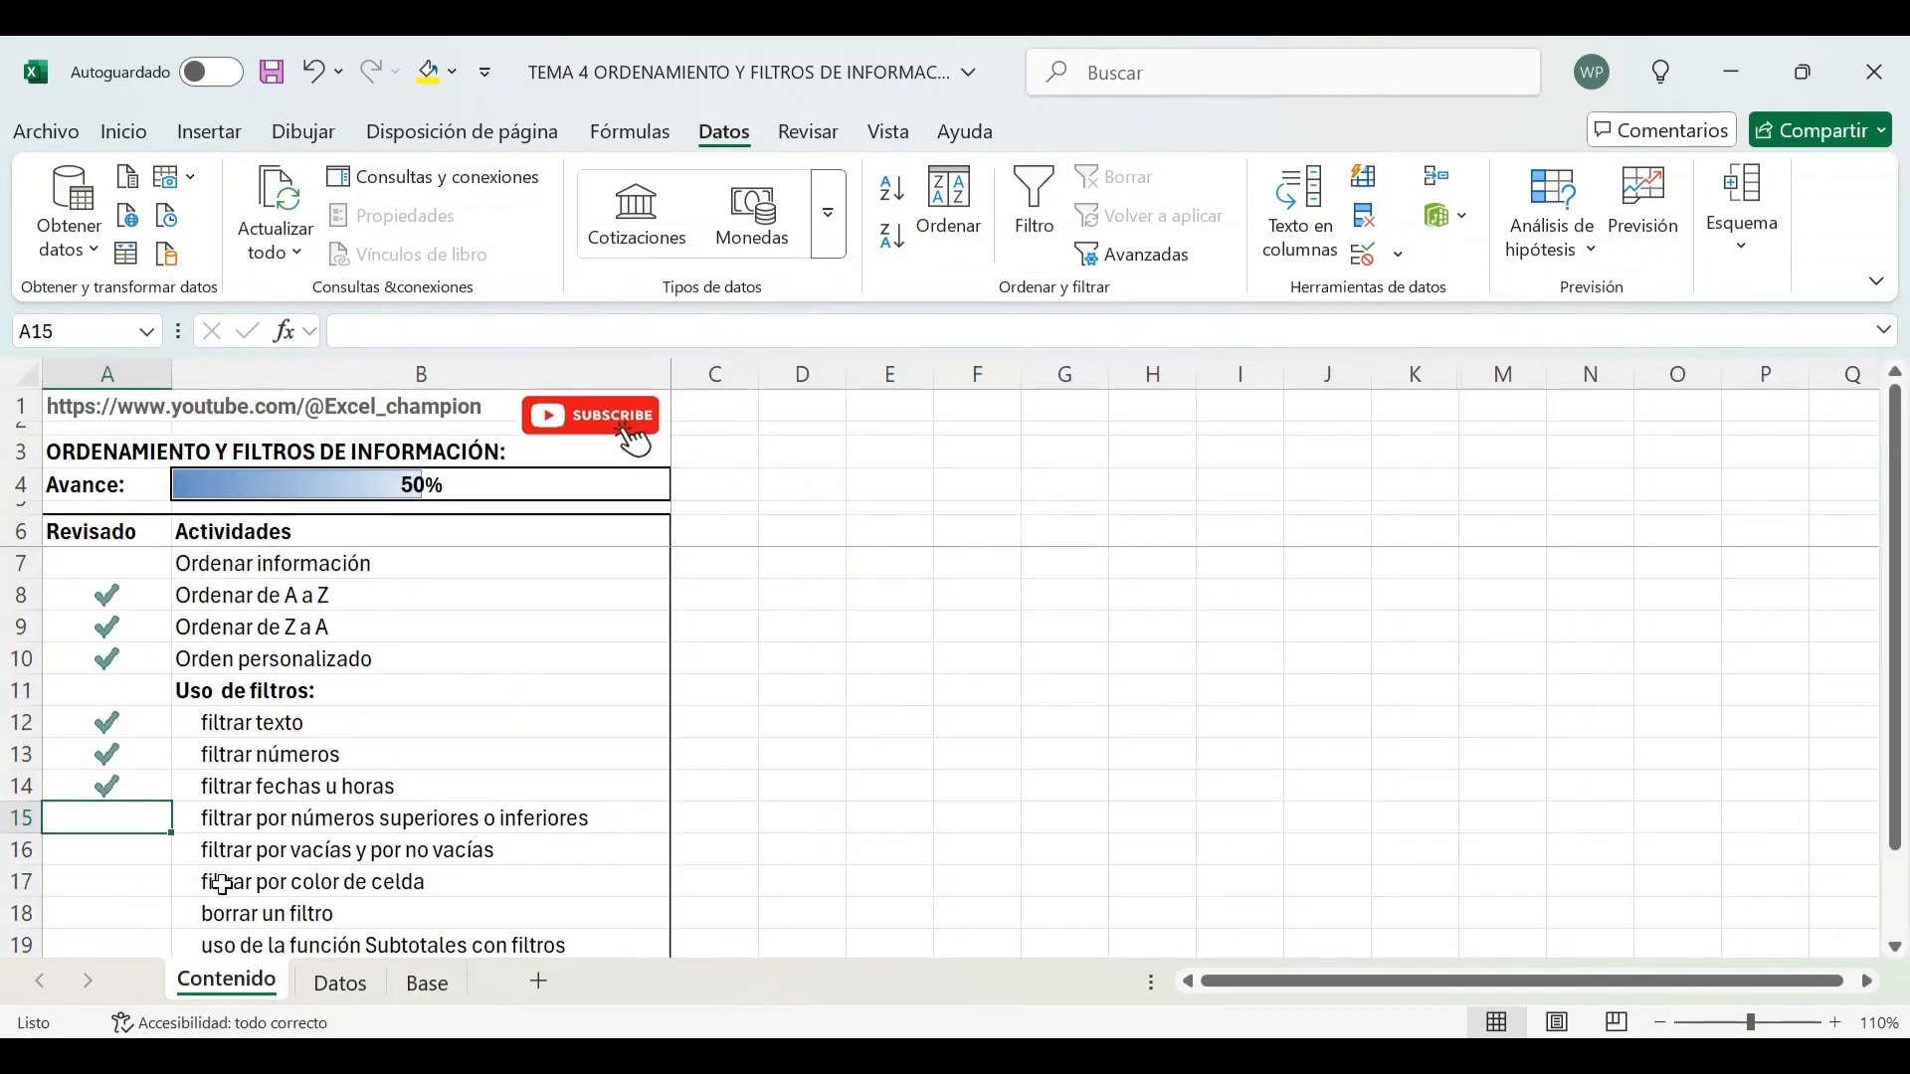
{"action": "type", "text": "1"}
{"action": "key", "text": "Return"}
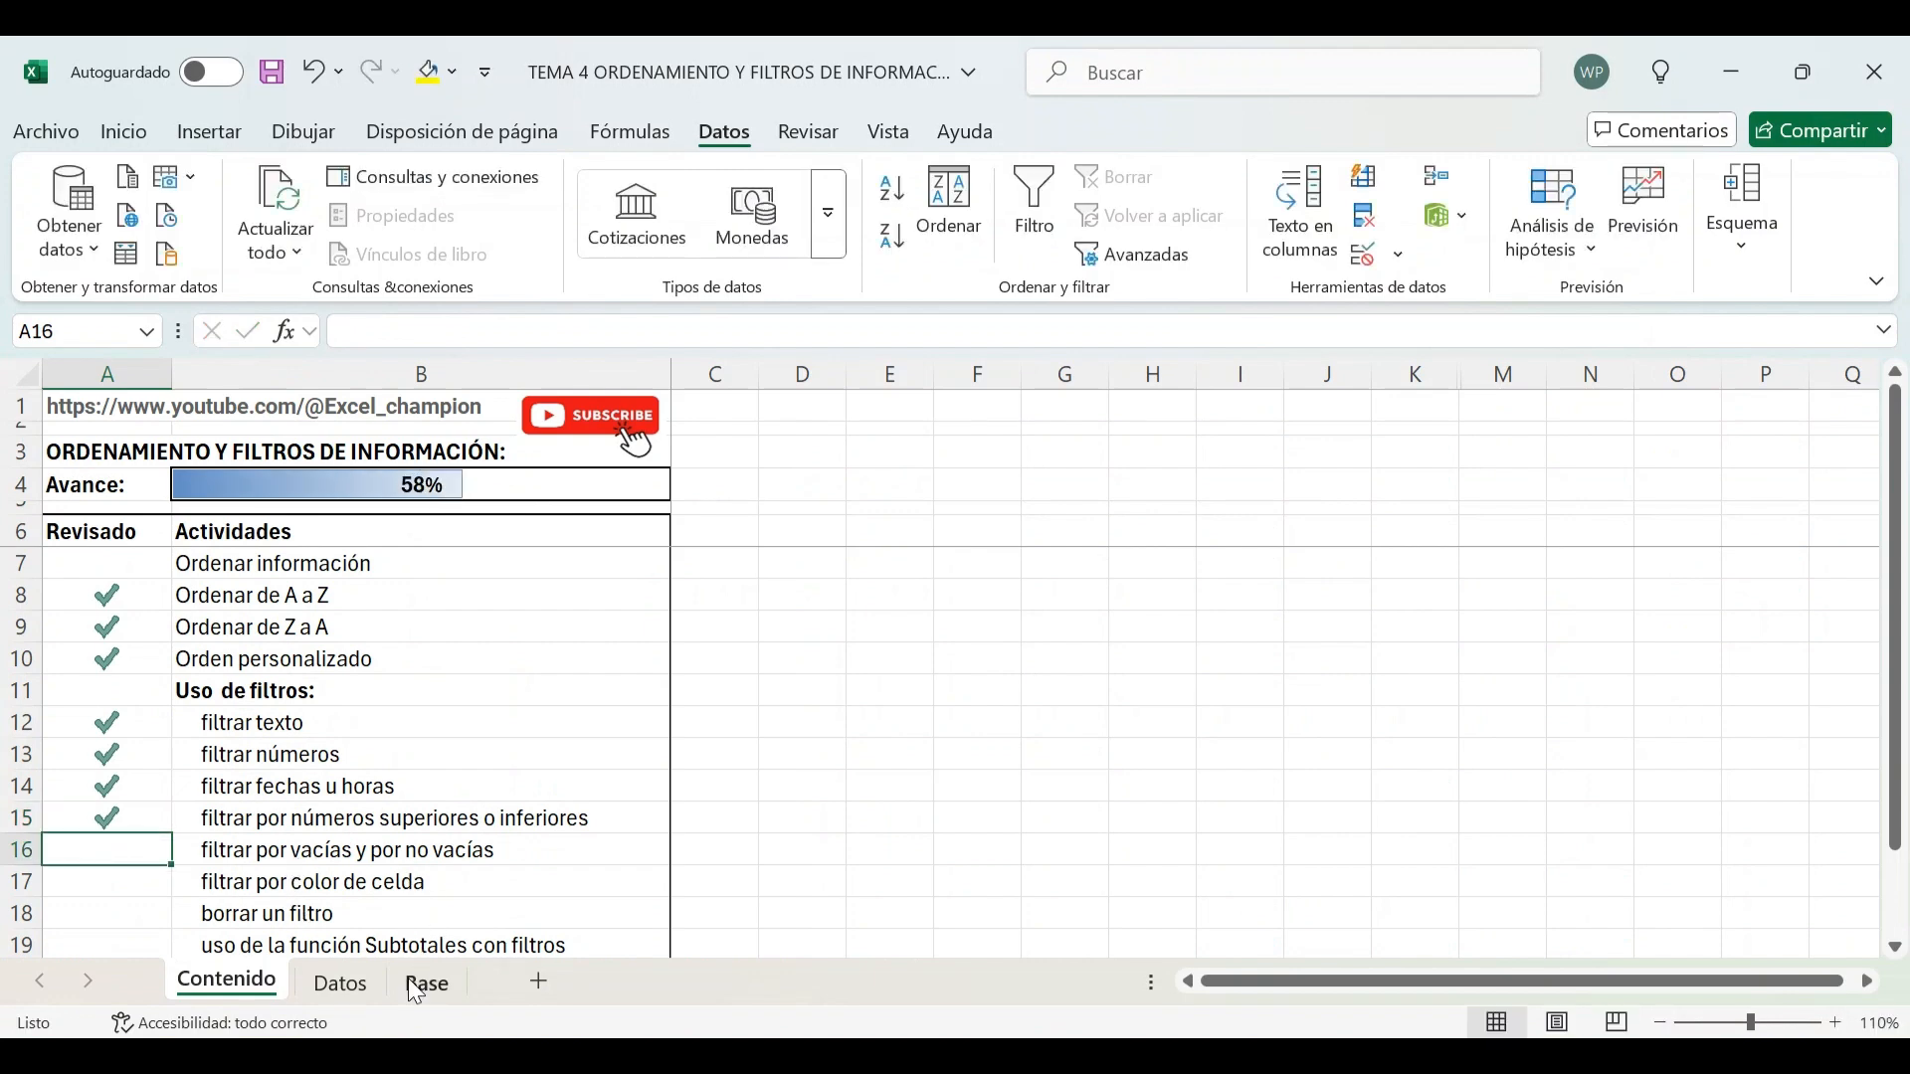
Return to the Base sheet and open the Fecha pedido filter, deselecting all dates before cancelling it
{"action": "left_click", "coordinate": [348, 983]}
{"action": "left_click", "coordinate": [428, 985]}
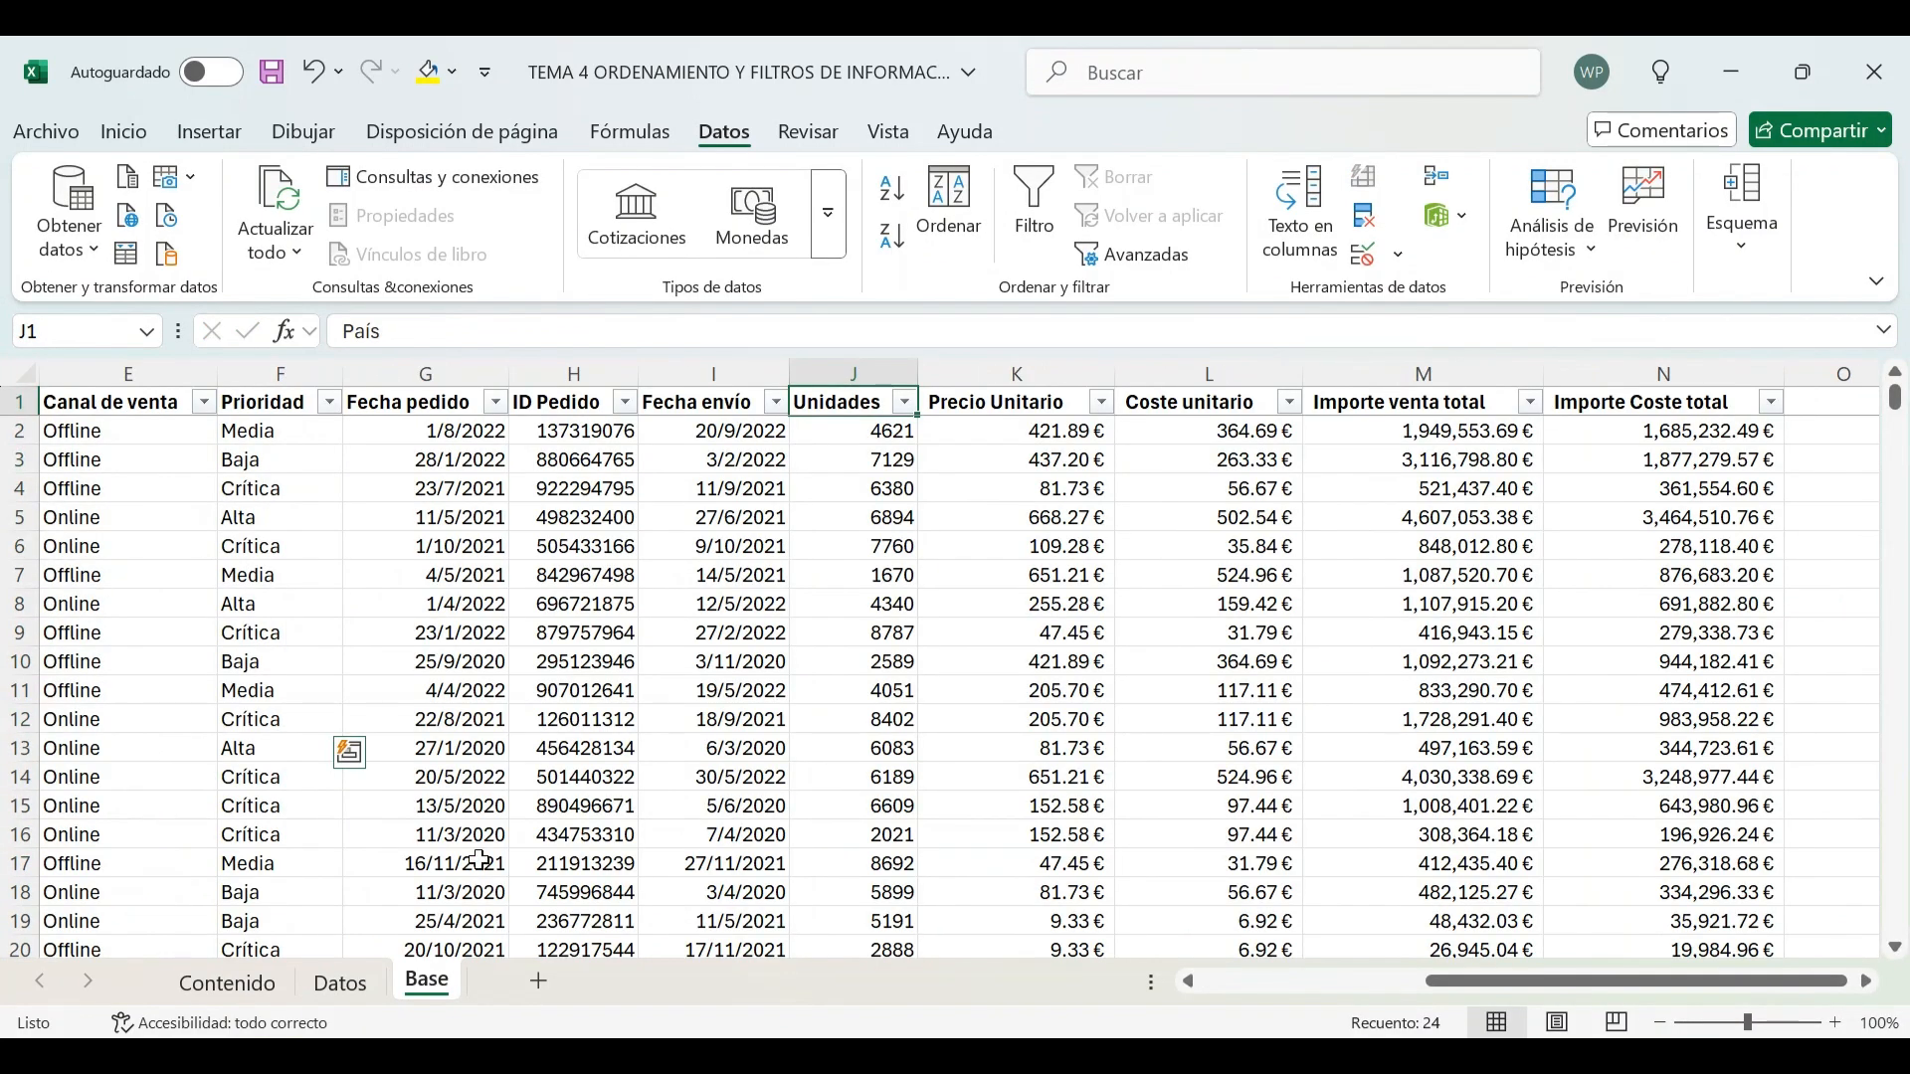
{"action": "left_click", "coordinate": [597, 579]}
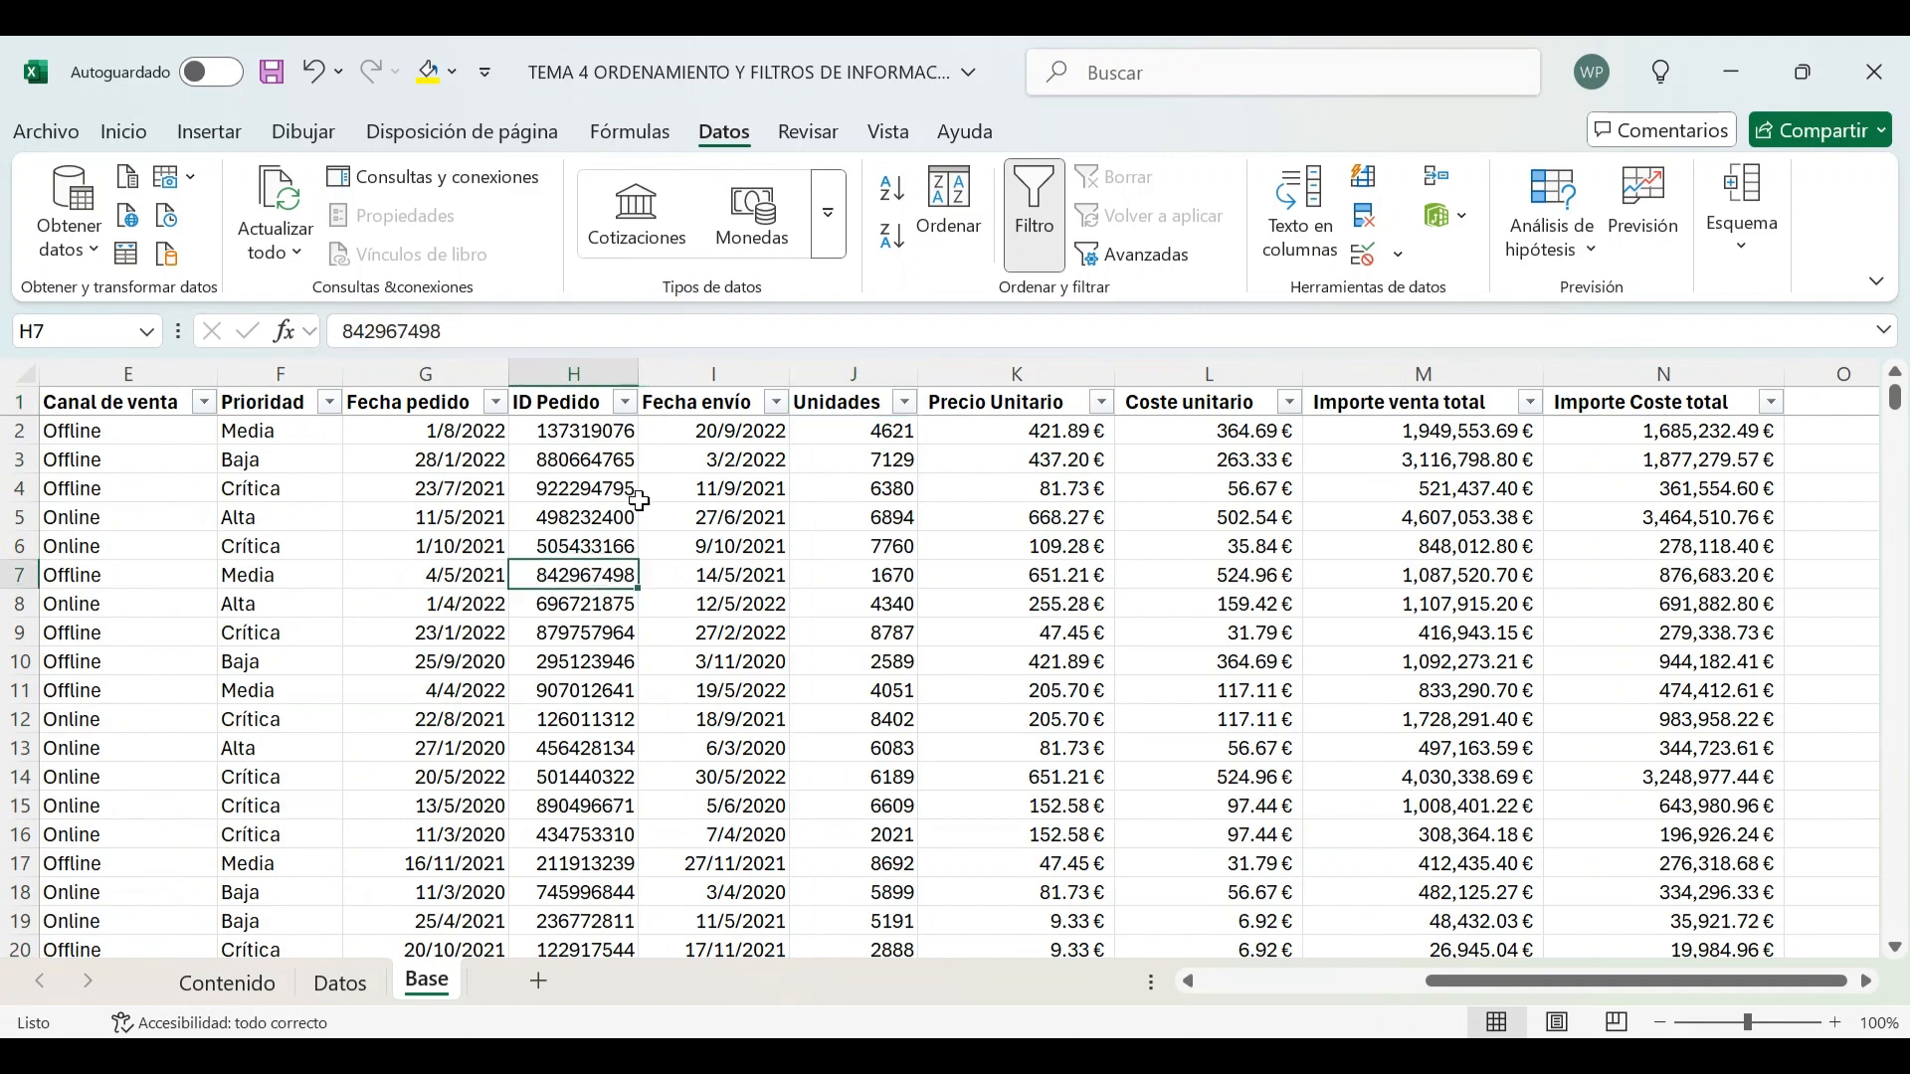
{"action": "left_click", "coordinate": [497, 403]}
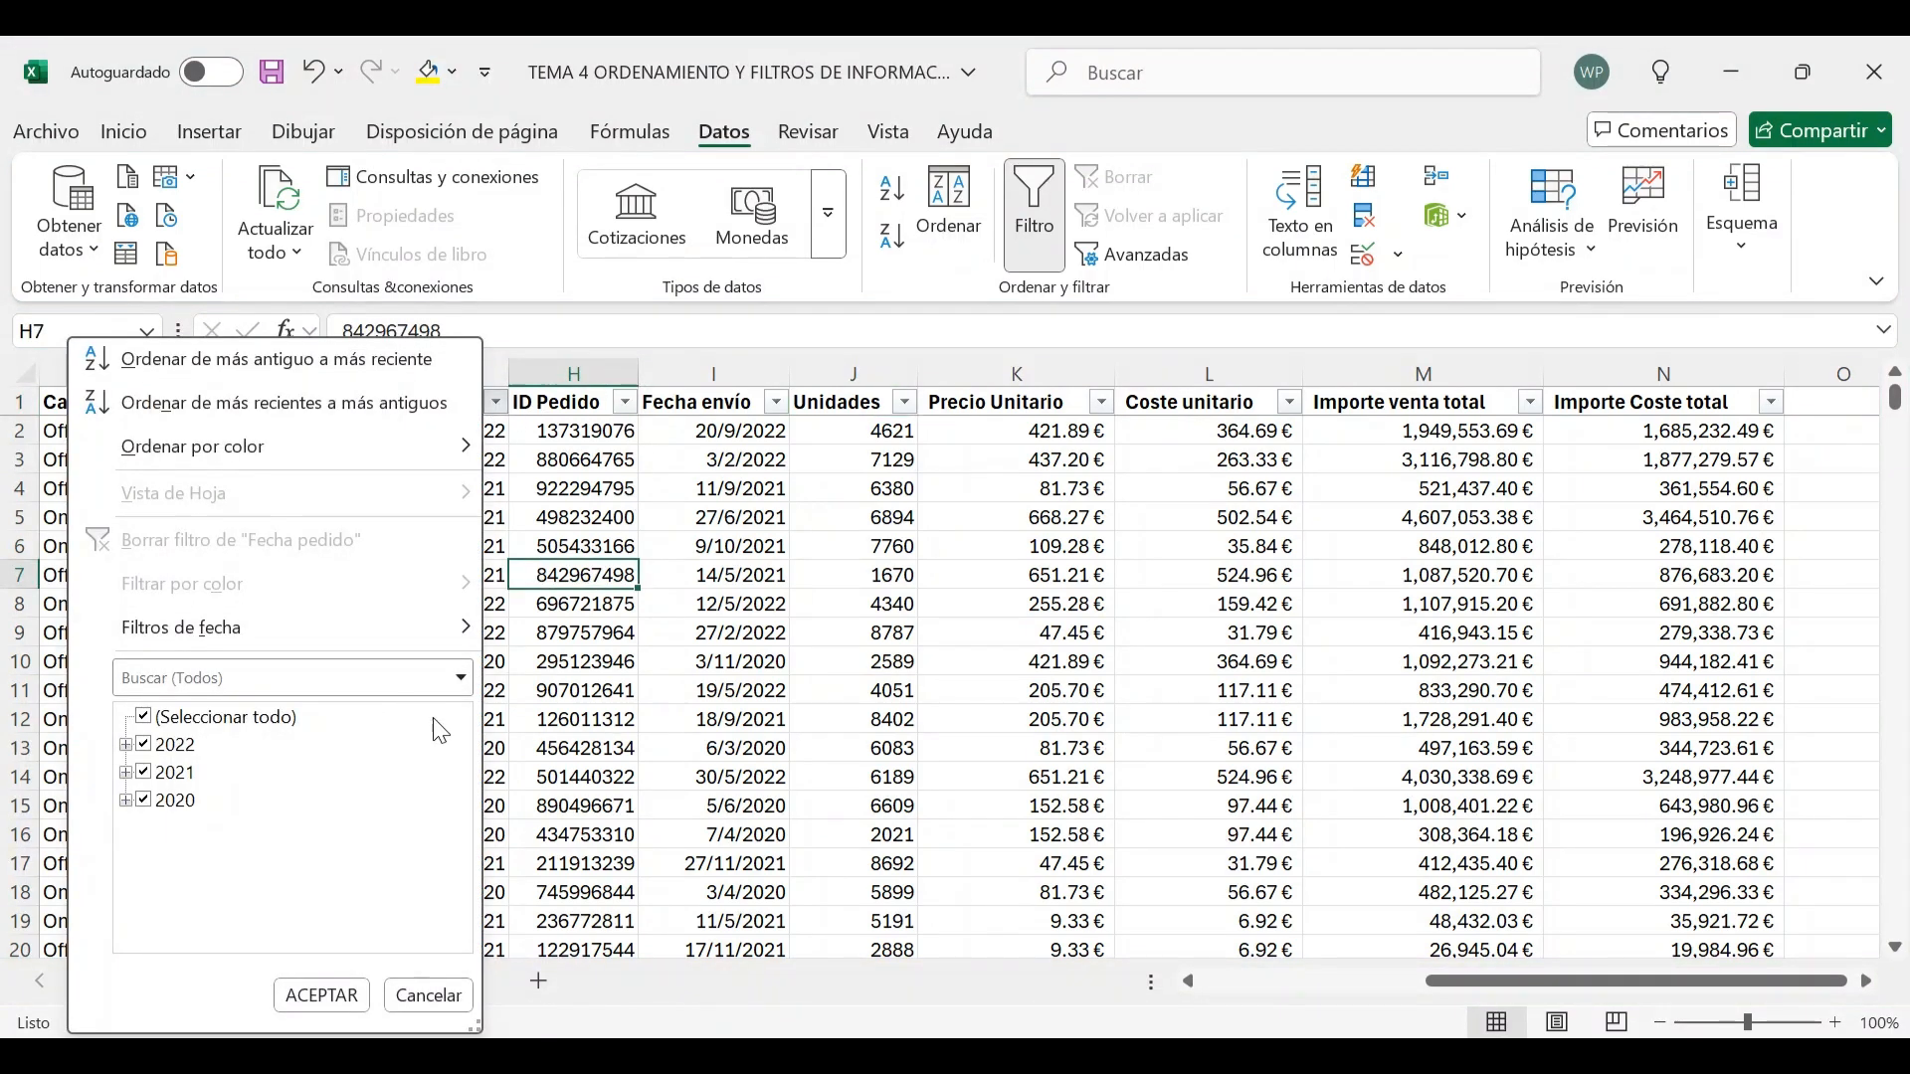
{"action": "left_click", "coordinate": [147, 721]}
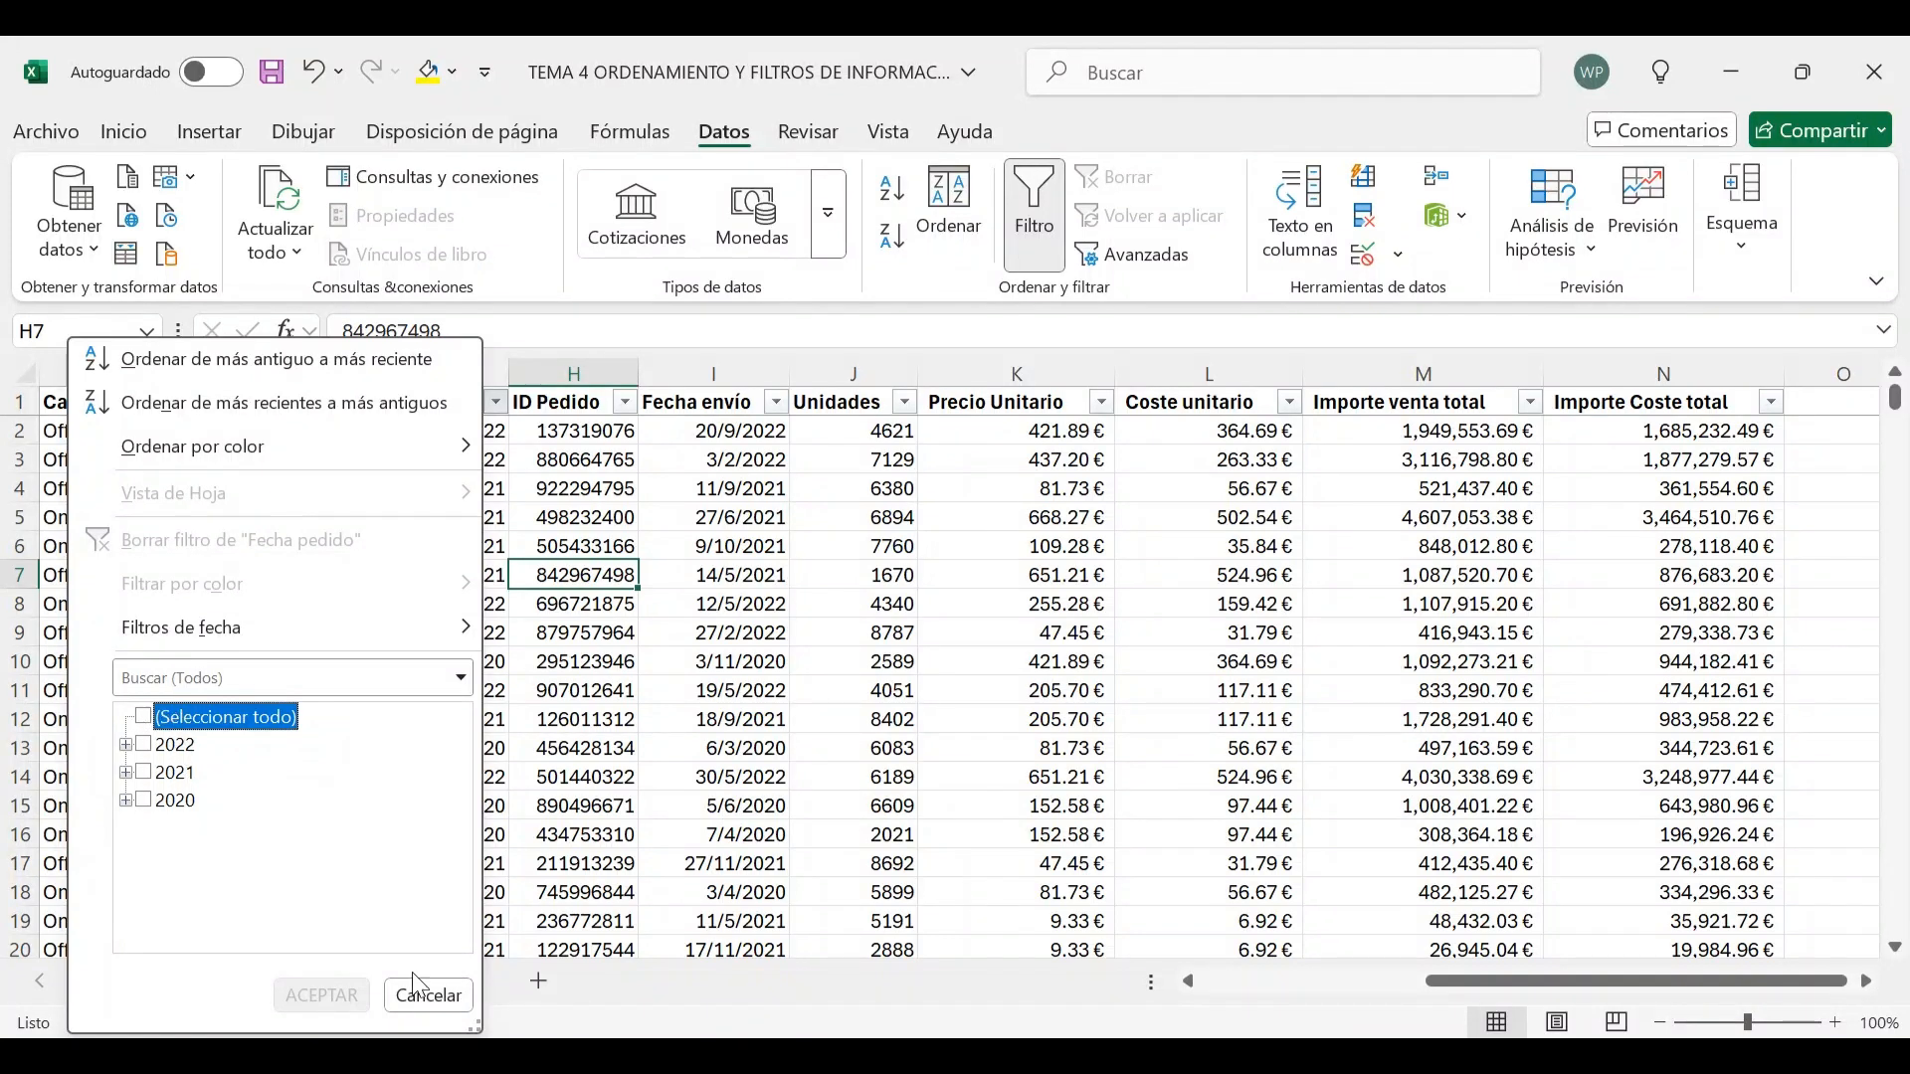
{"action": "left_click", "coordinate": [446, 1007]}
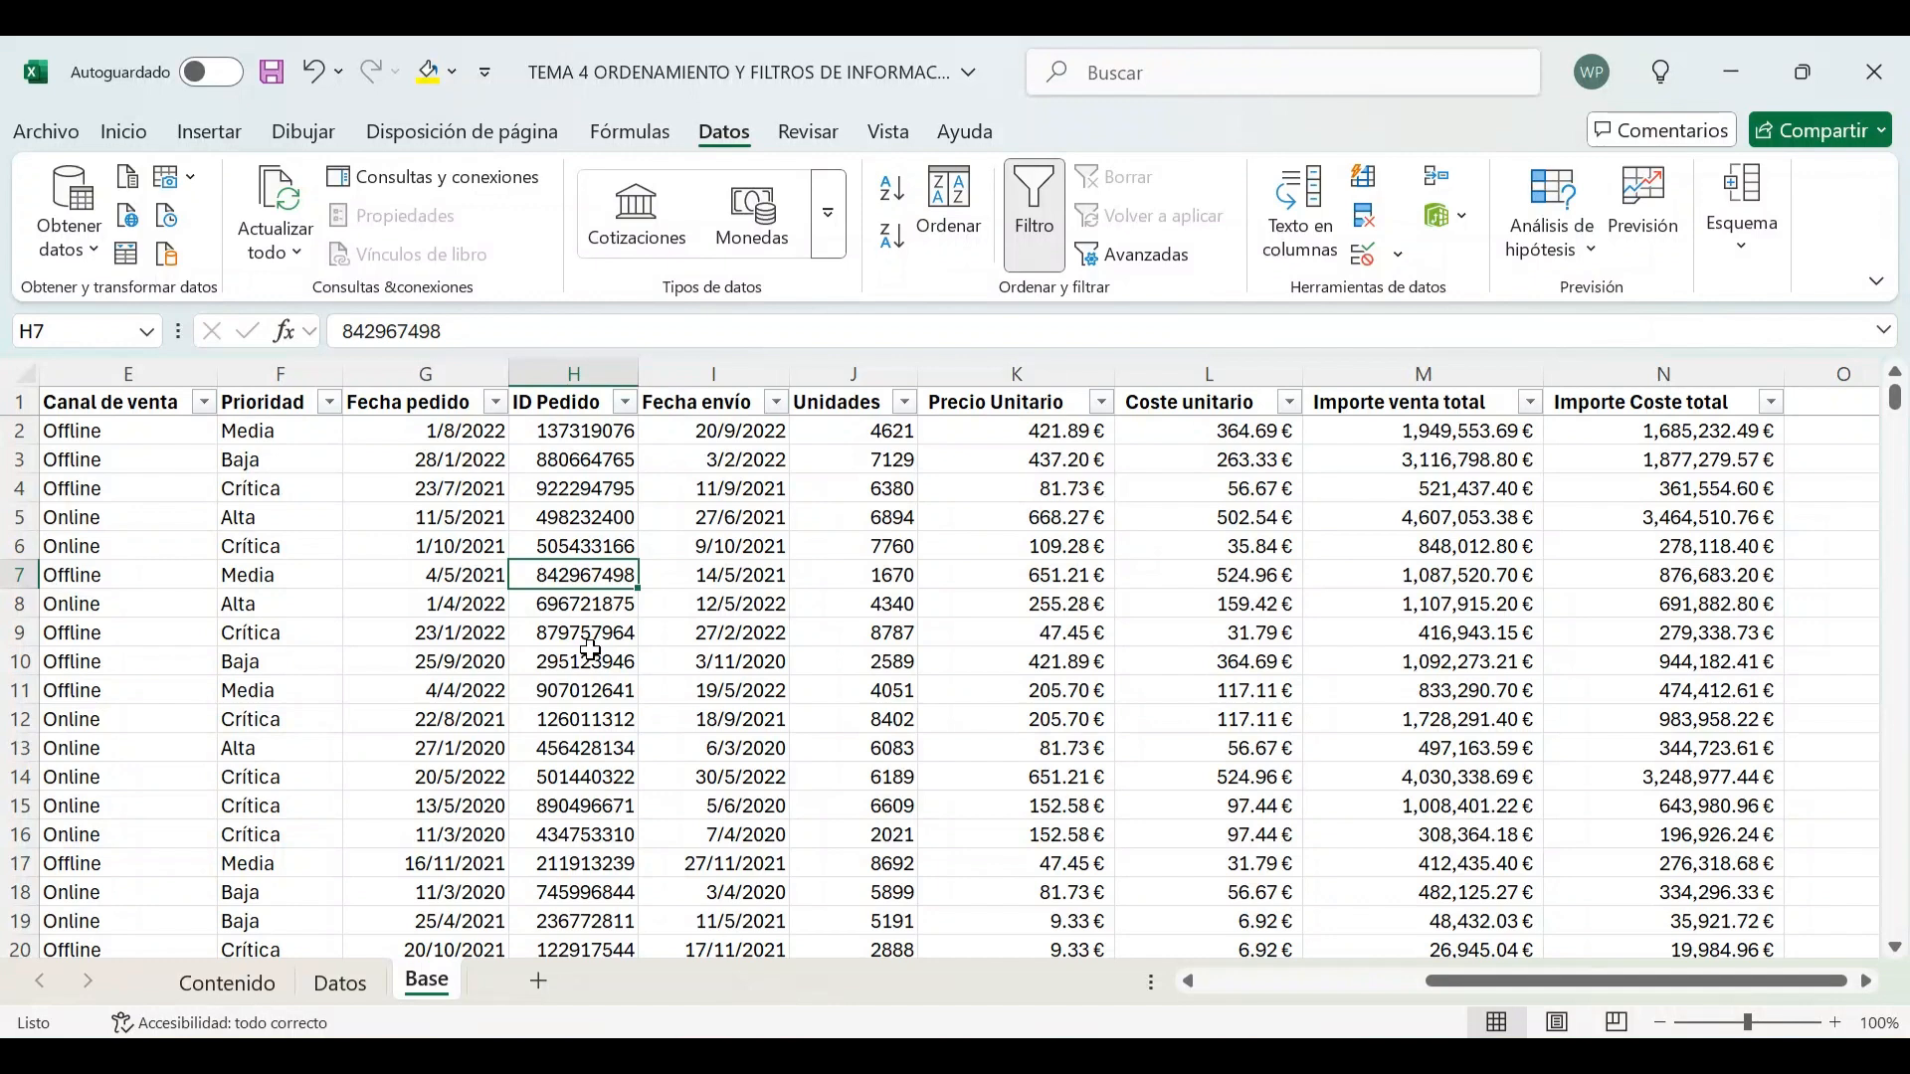
Delete the ID Pedido values in the first two data rows to leave them empty
{"action": "key", "text": "Up"}
{"action": "key", "text": "Up"}
{"action": "key", "text": "Up"}
{"action": "key", "text": "Up"}
{"action": "key", "text": "Up"}
{"action": "key", "text": "Up"}
{"action": "key", "text": "shift+Down"}
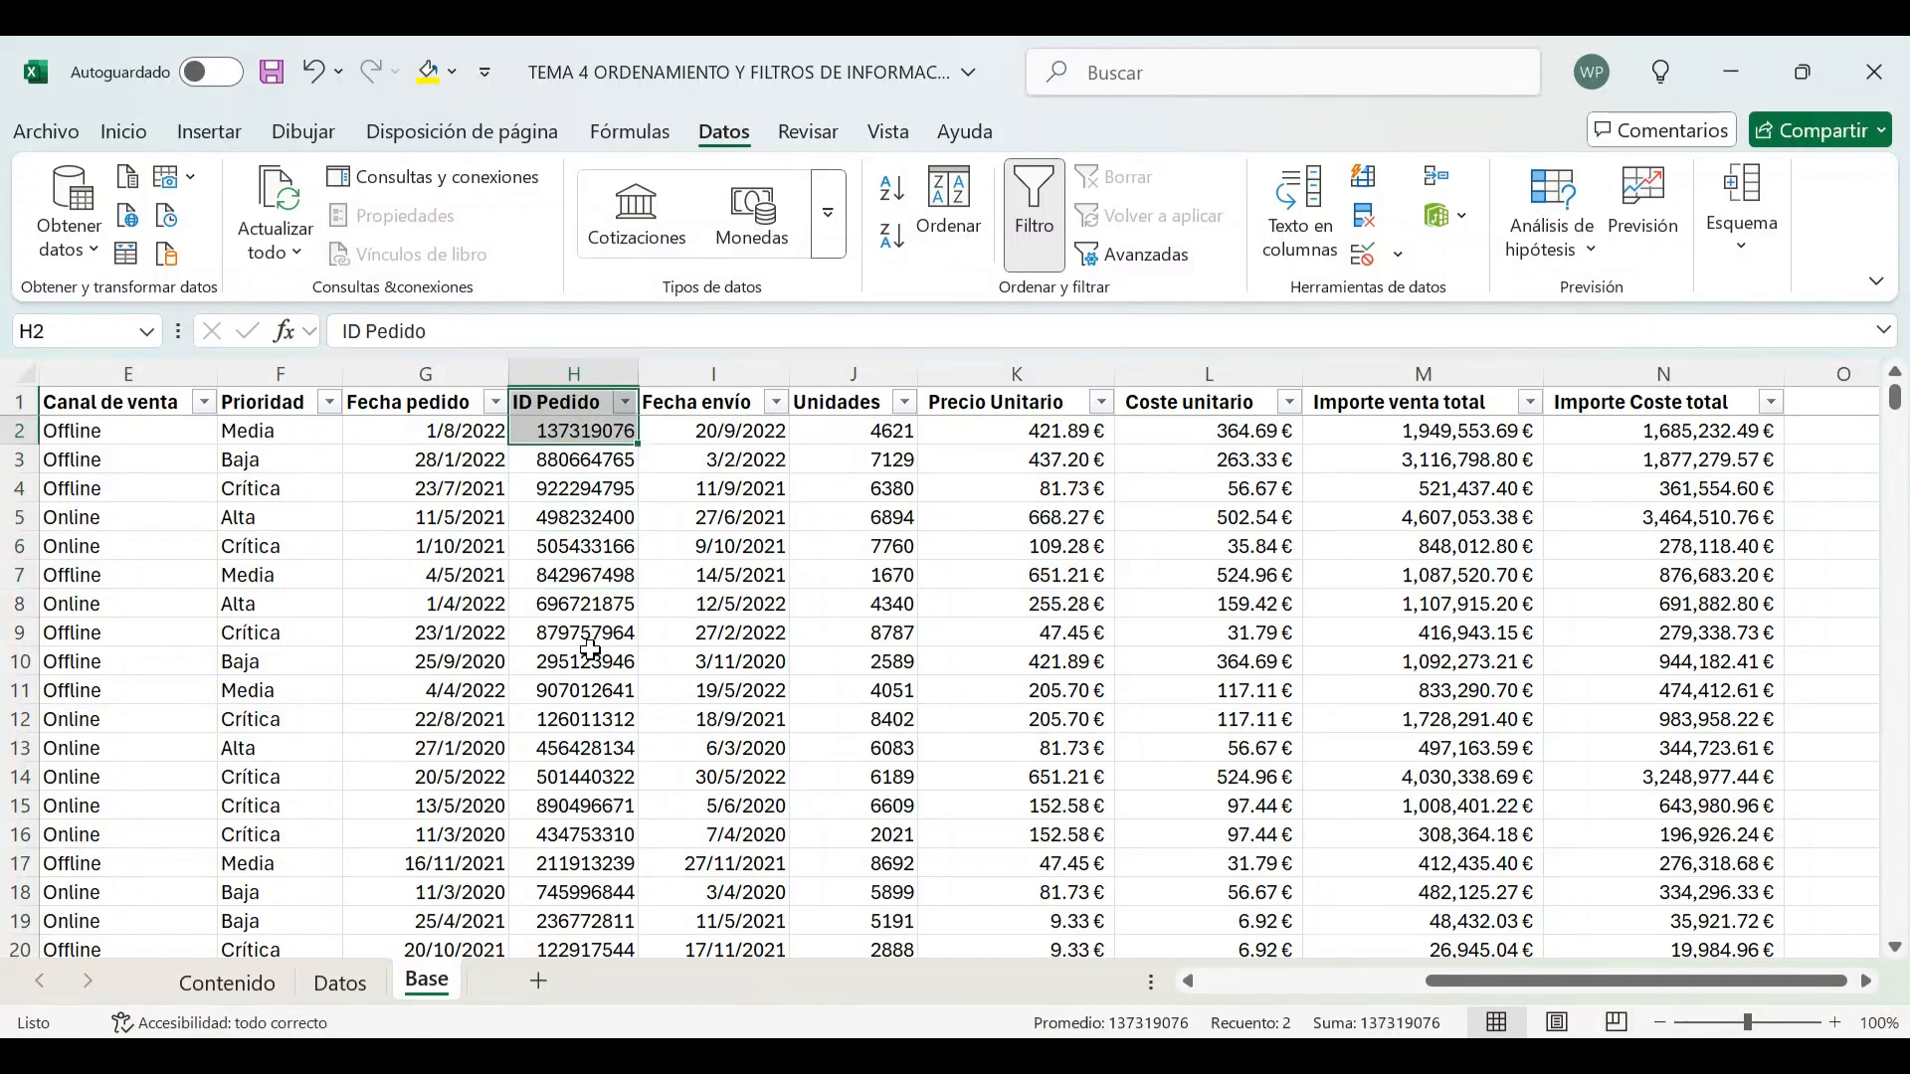
{"action": "key", "text": "Down"}
{"action": "key", "text": "shift+Down"}
{"action": "key", "text": "Delete"}
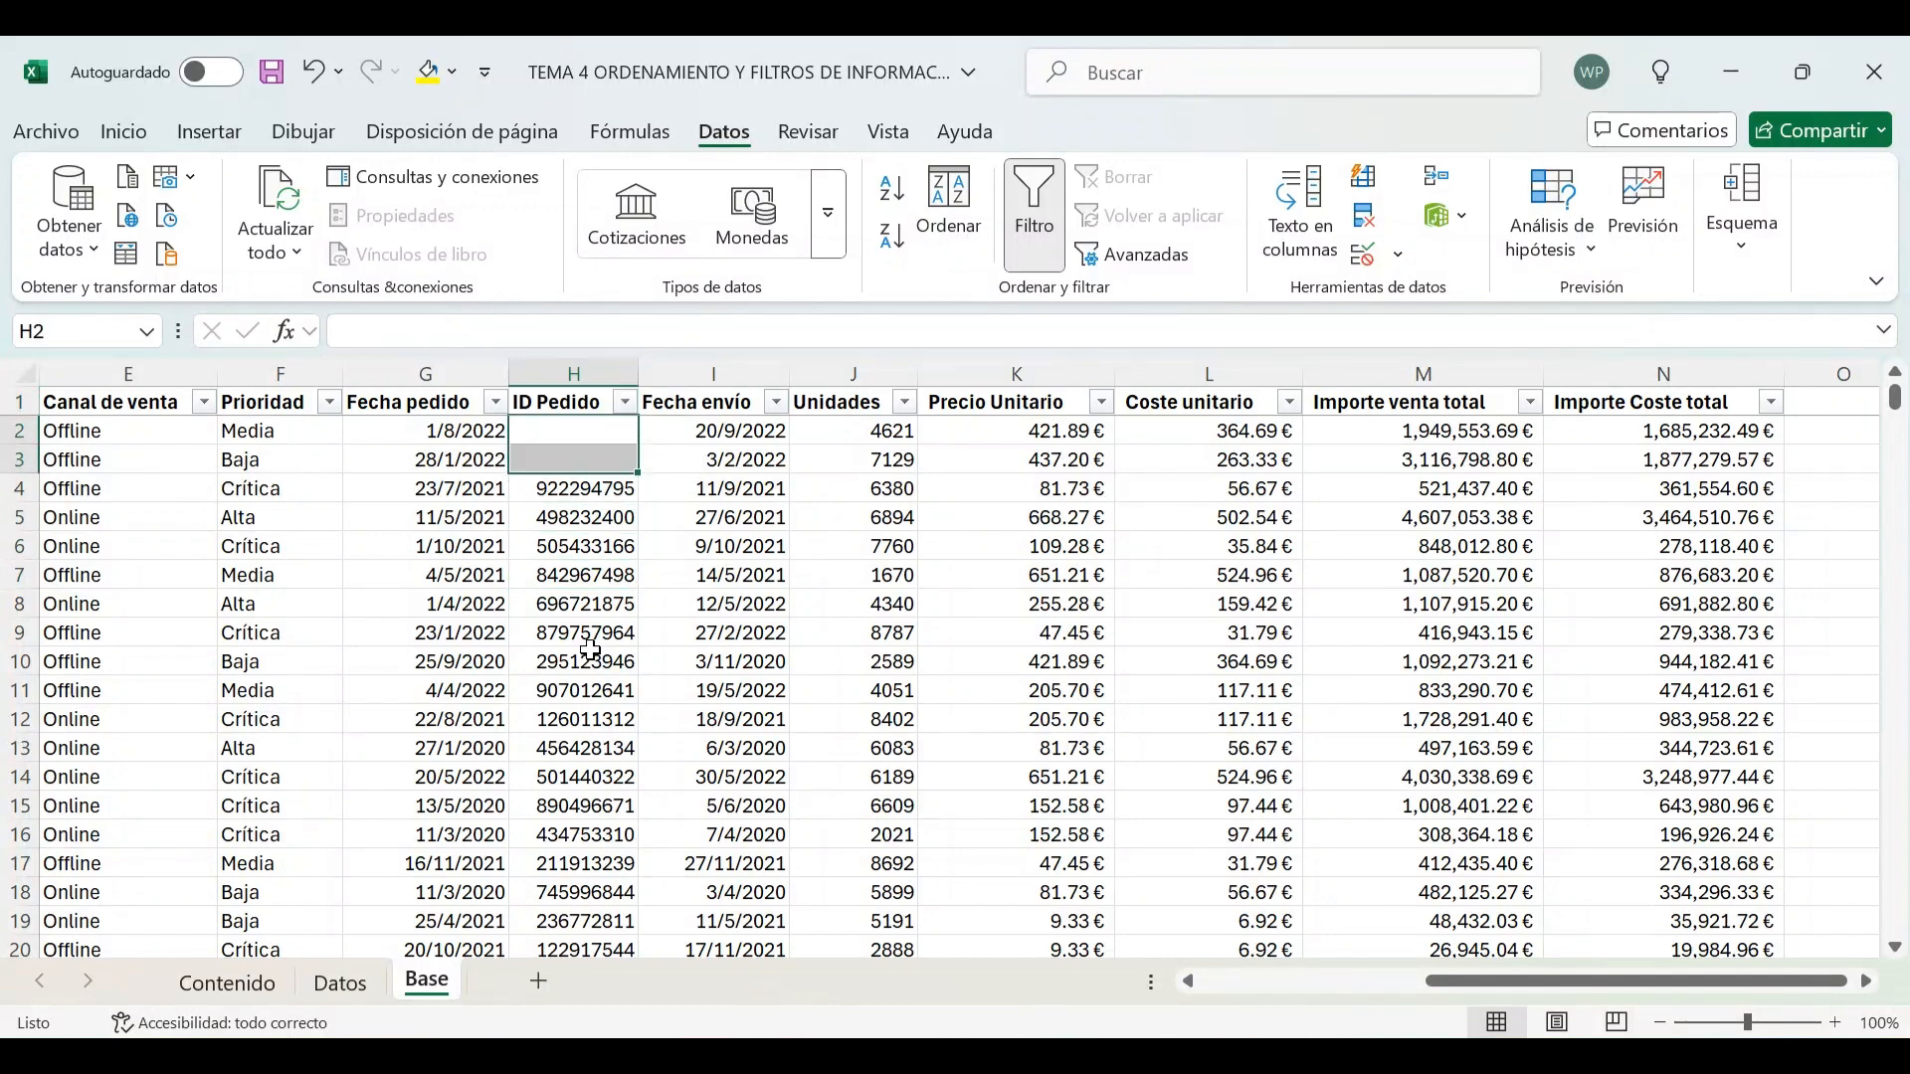
Open the ID Pedido filter and browse its value list down to the end
{"action": "left_click_drag", "start_coordinate": [606, 608], "coordinate": [606, 637]}
{"action": "left_click_drag", "start_coordinate": [576, 428], "coordinate": [573, 460]}
{"action": "left_click", "coordinate": [572, 463]}
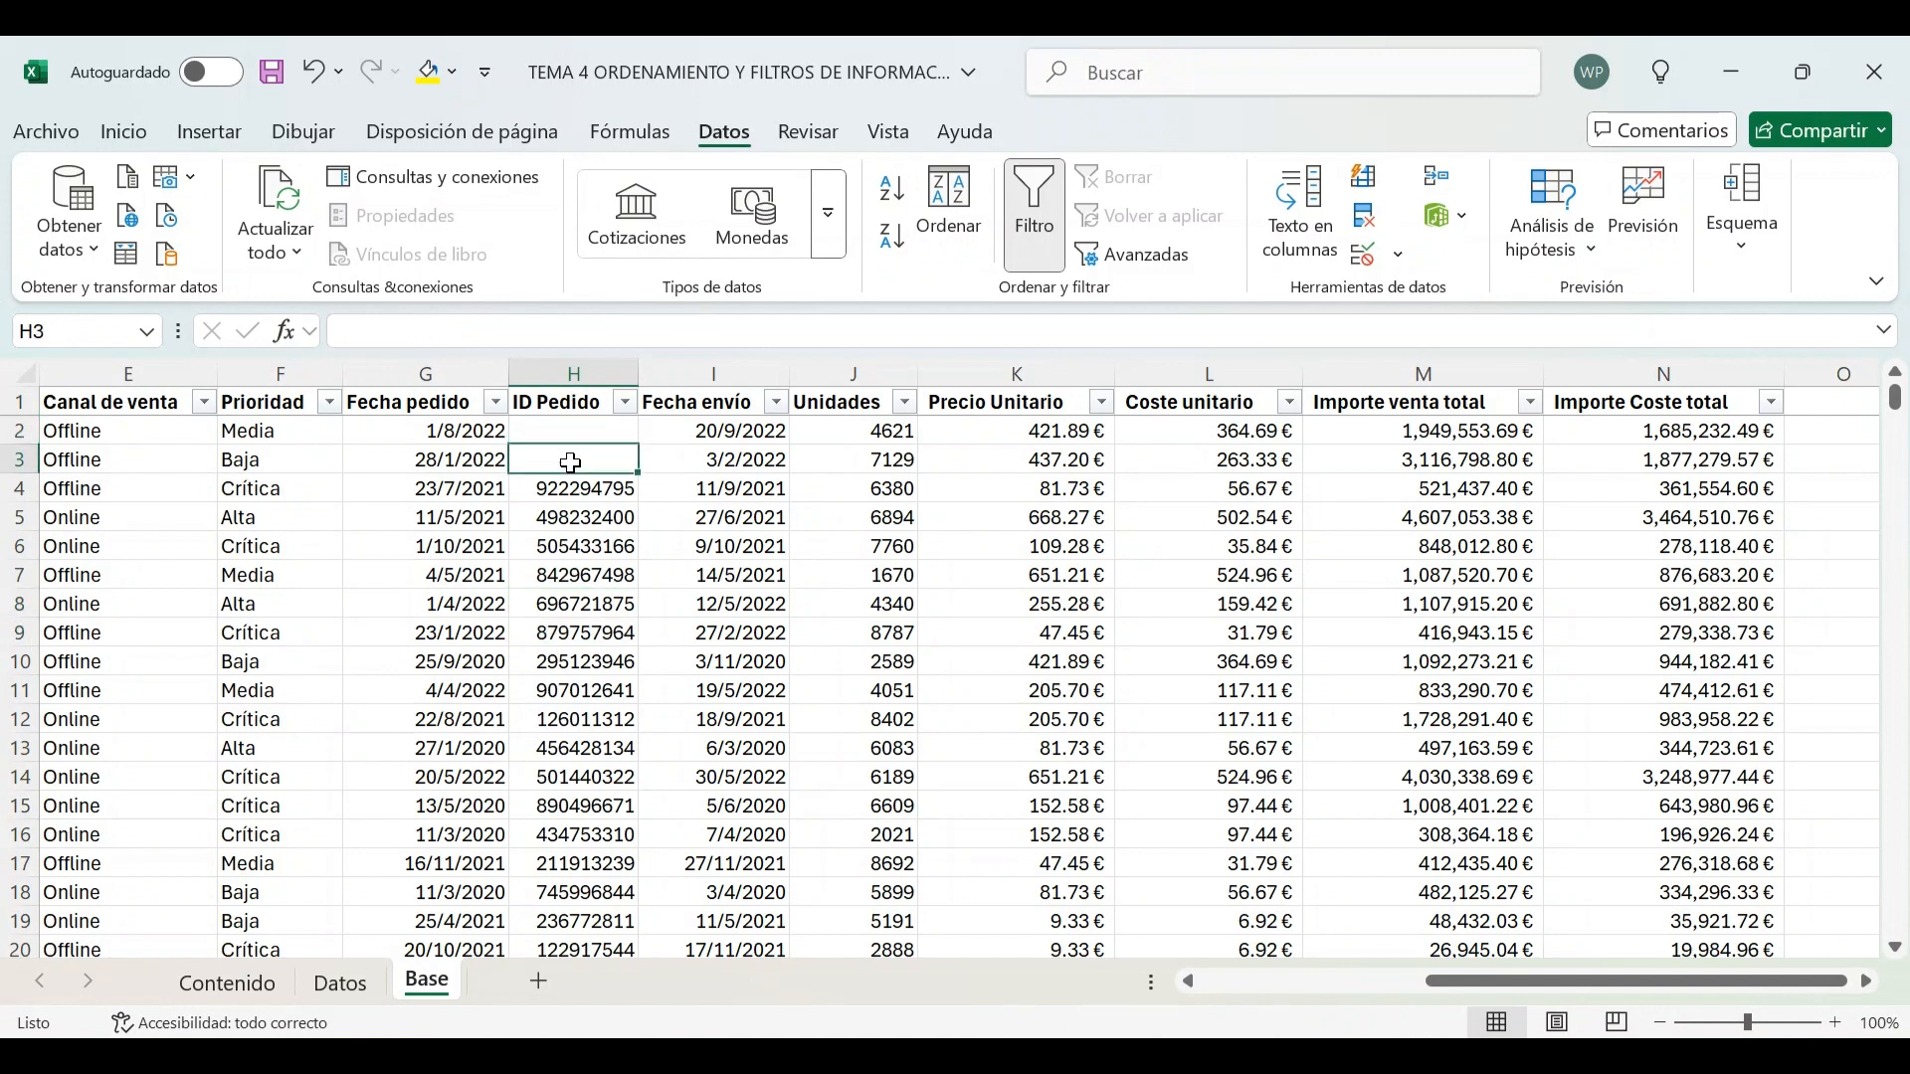
{"action": "left_click", "coordinate": [625, 401]}
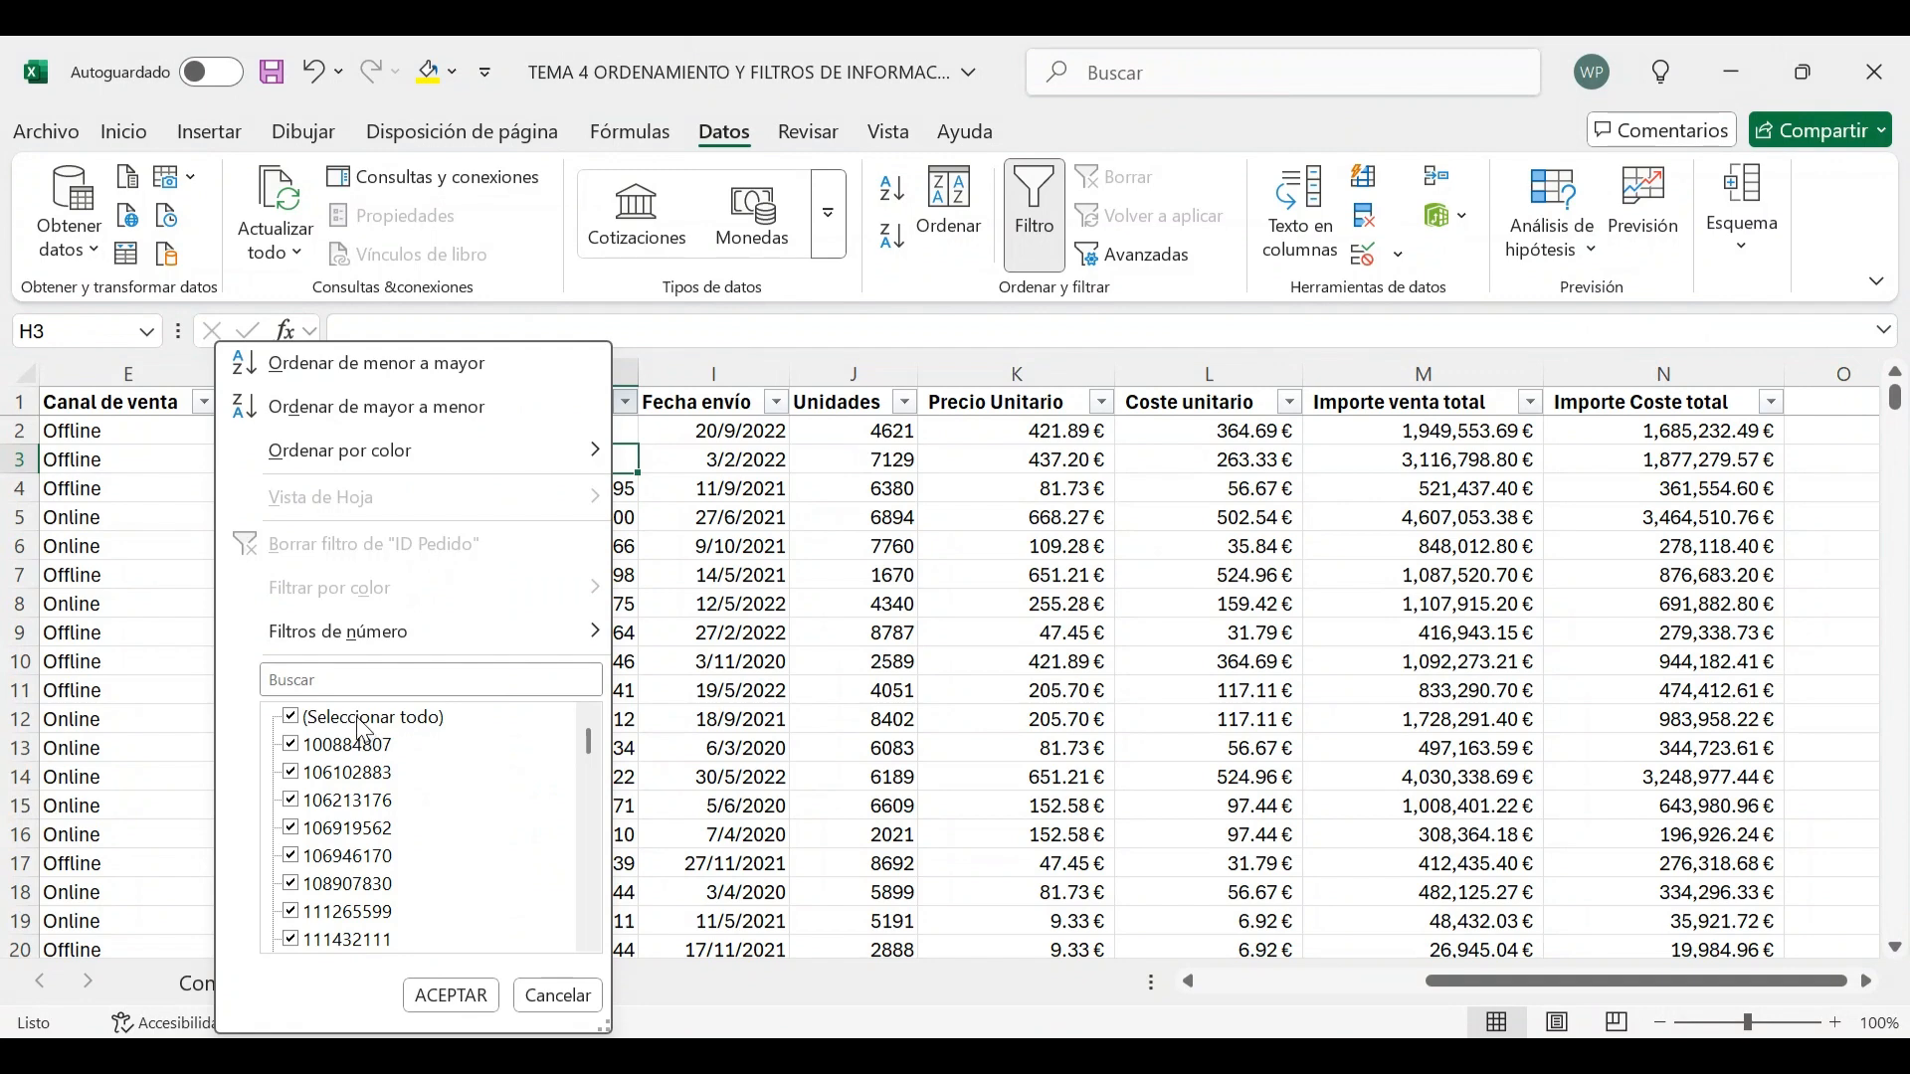
{"action": "scroll", "coordinate": [469, 737], "scroll_direction": "down", "scroll_amount": 10}
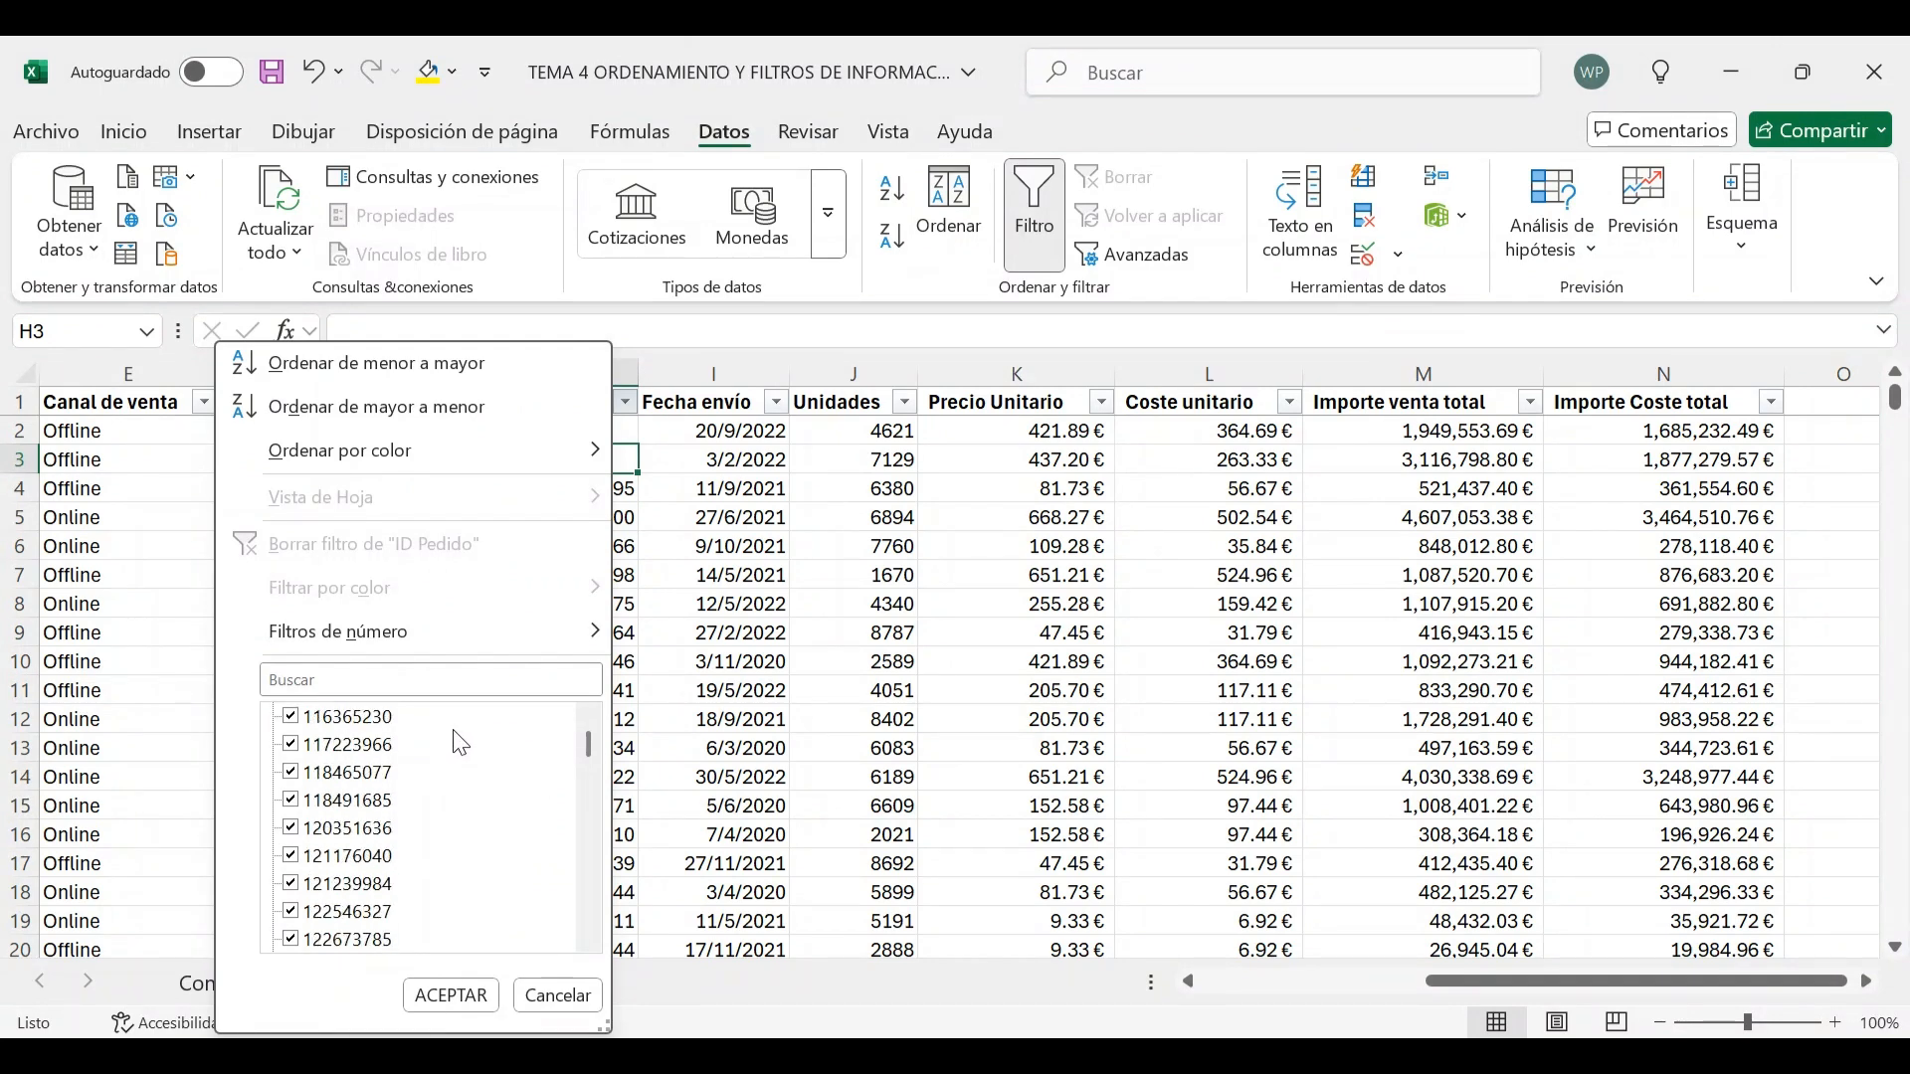
{"action": "scroll", "coordinate": [457, 746], "scroll_direction": "down", "scroll_amount": 10}
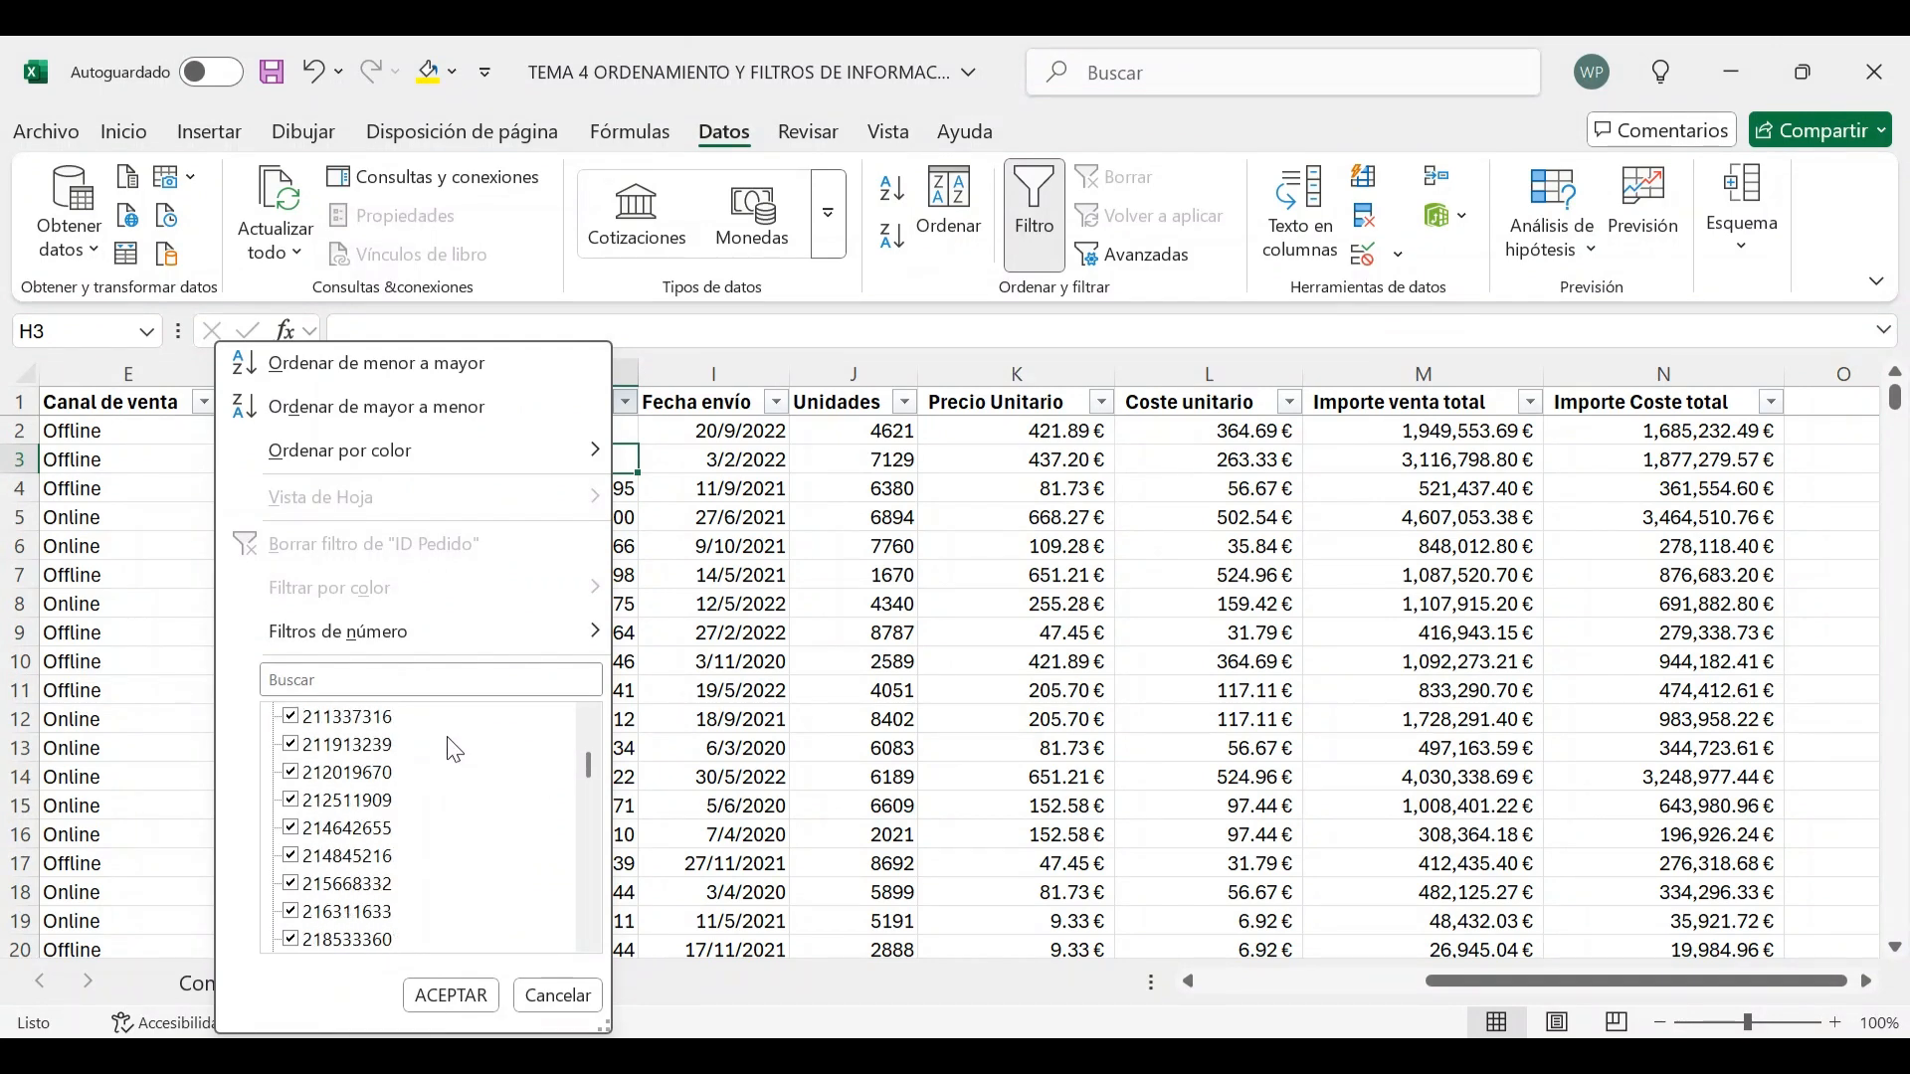
{"action": "scroll", "coordinate": [454, 746], "scroll_direction": "down", "scroll_amount": 10}
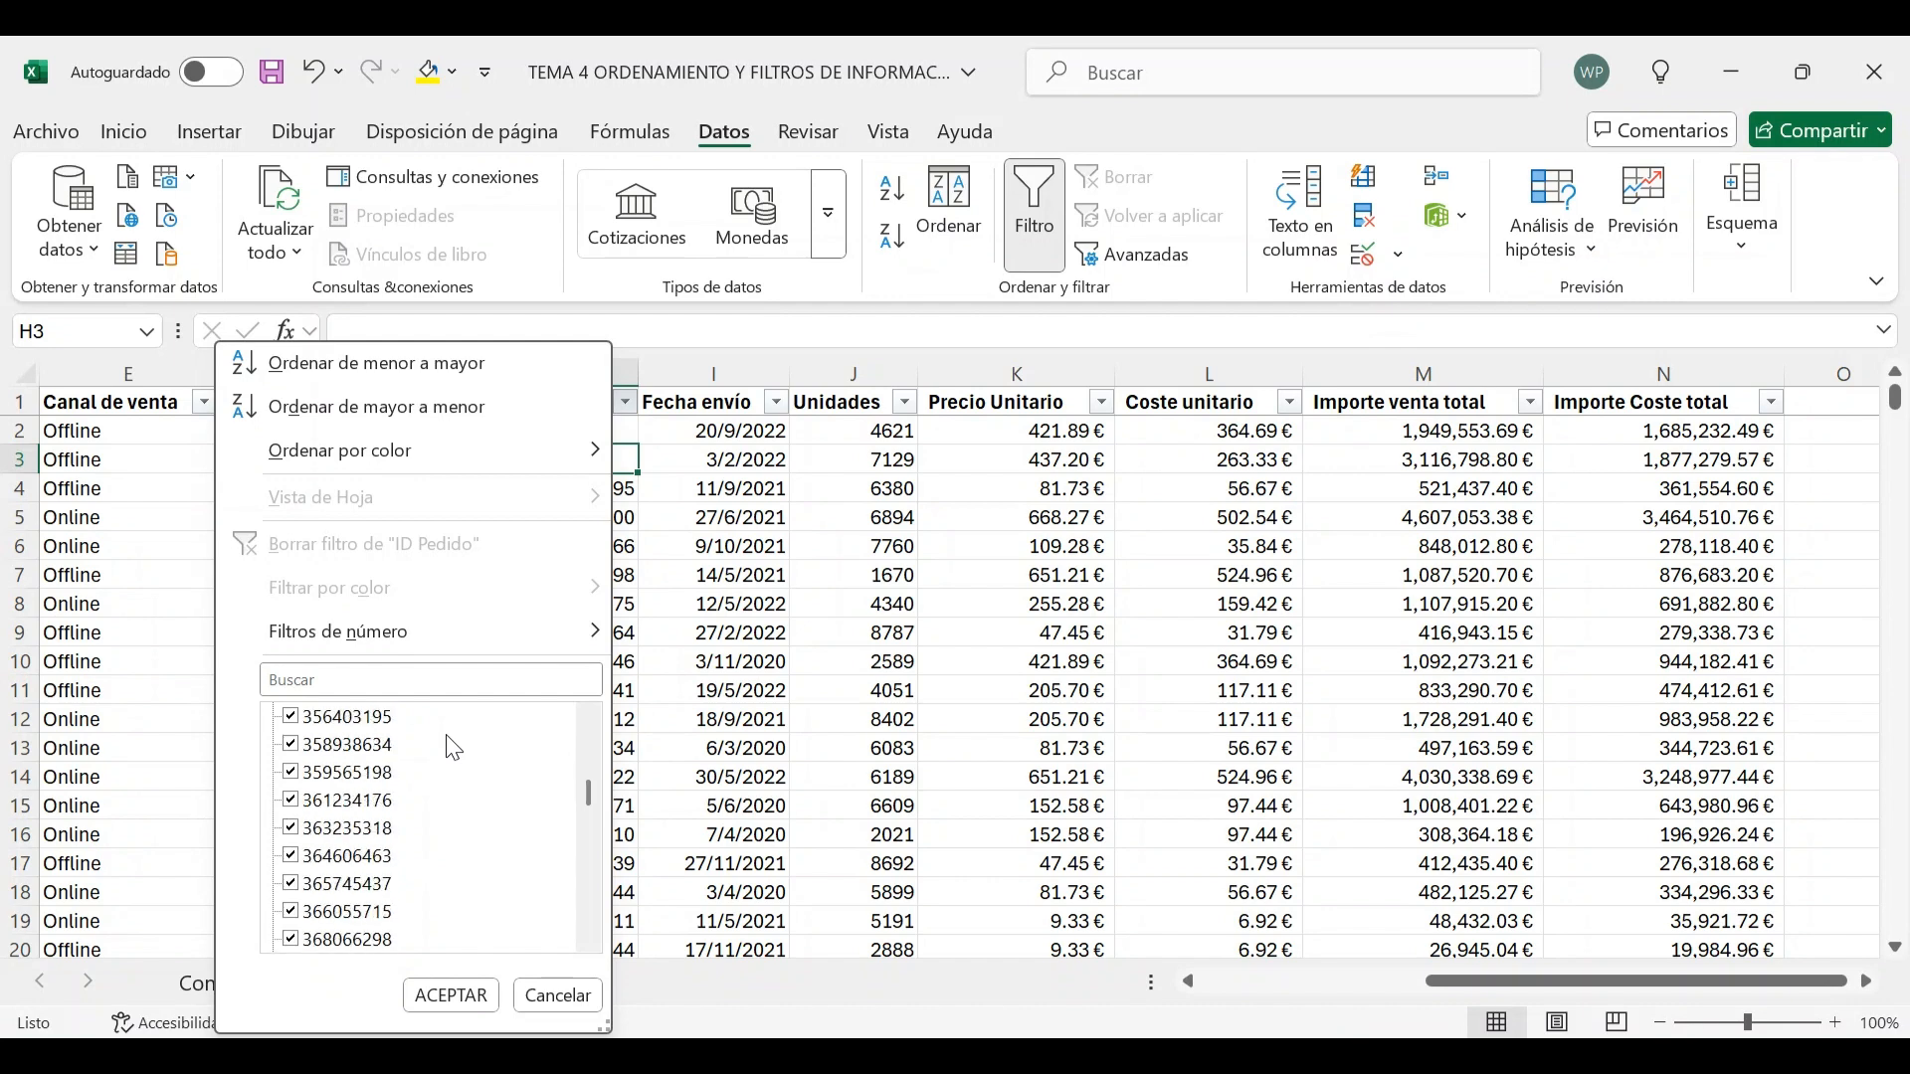
{"action": "scroll", "coordinate": [453, 746], "scroll_direction": "down", "scroll_amount": 5}
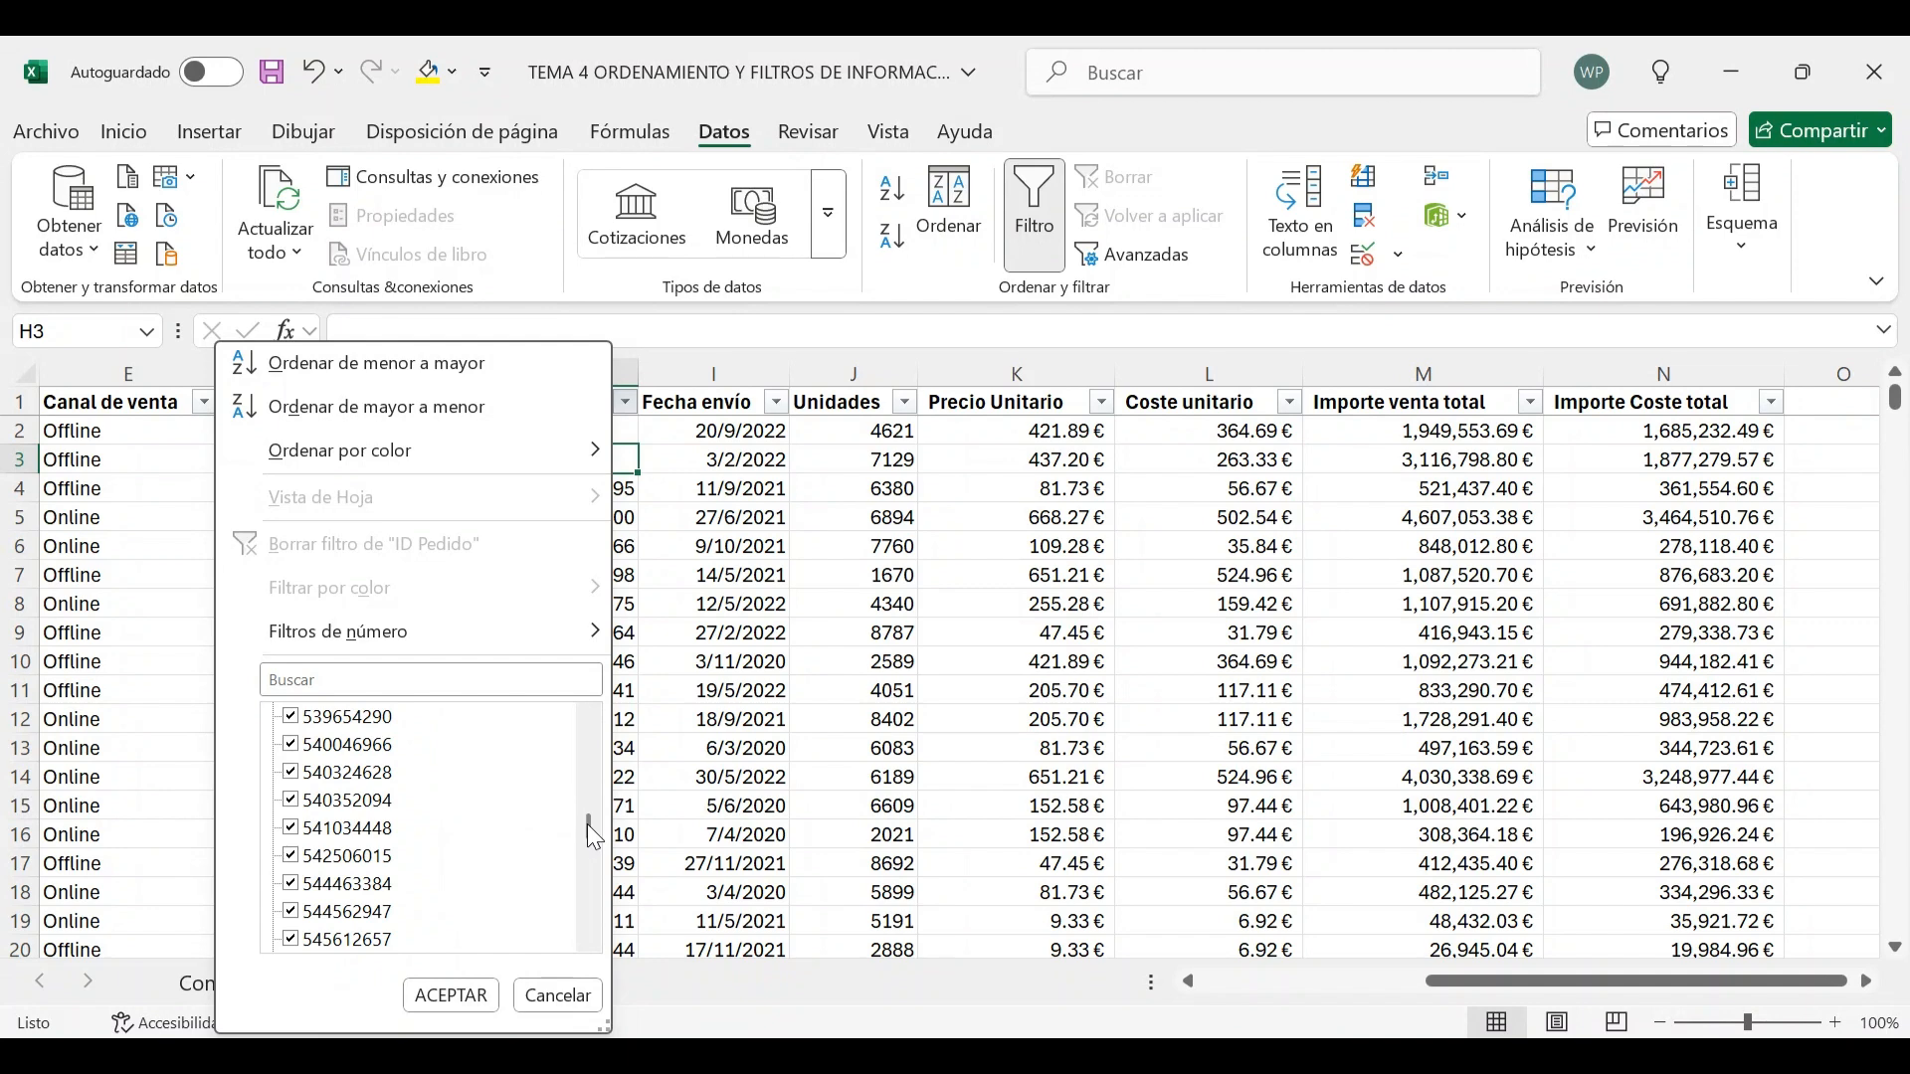
{"action": "left_click_drag", "start_coordinate": [588, 829], "coordinate": [593, 727]}
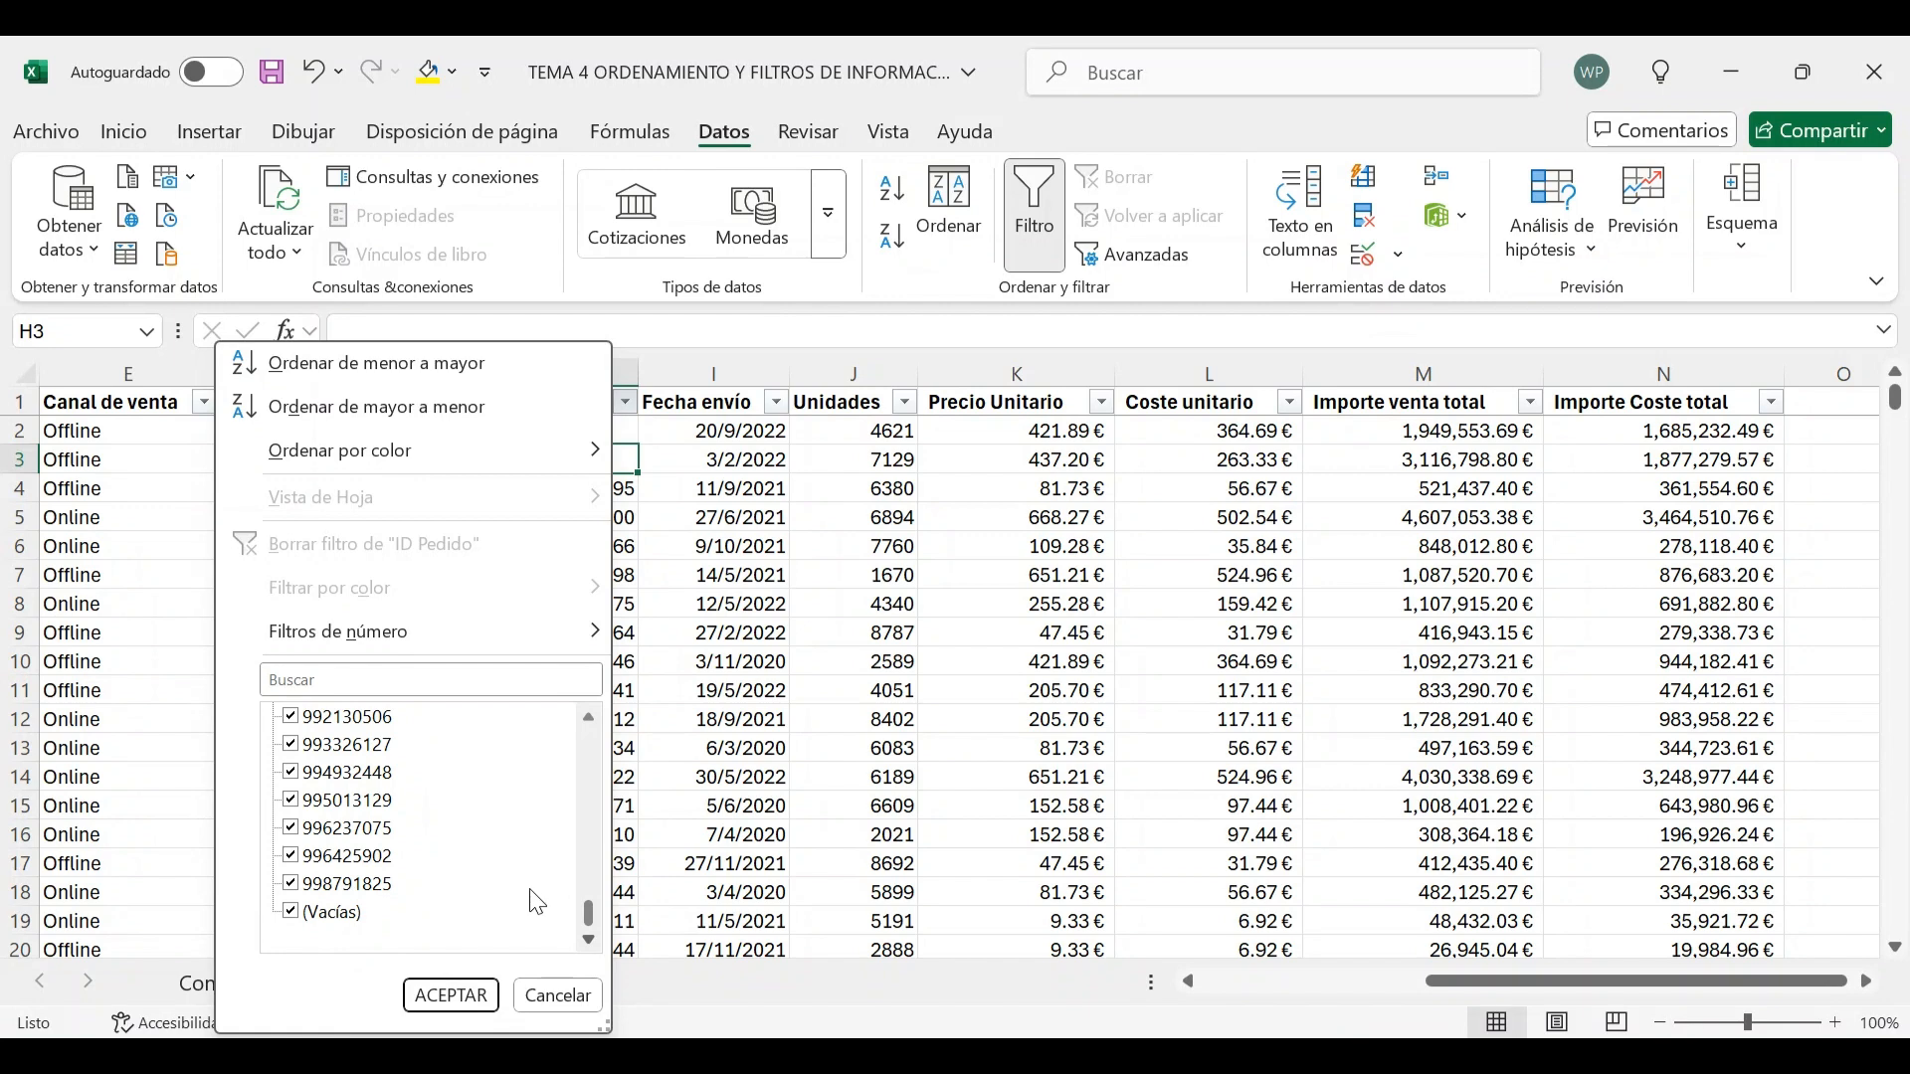
{"action": "left_click_drag", "start_coordinate": [593, 931], "coordinate": [592, 696]}
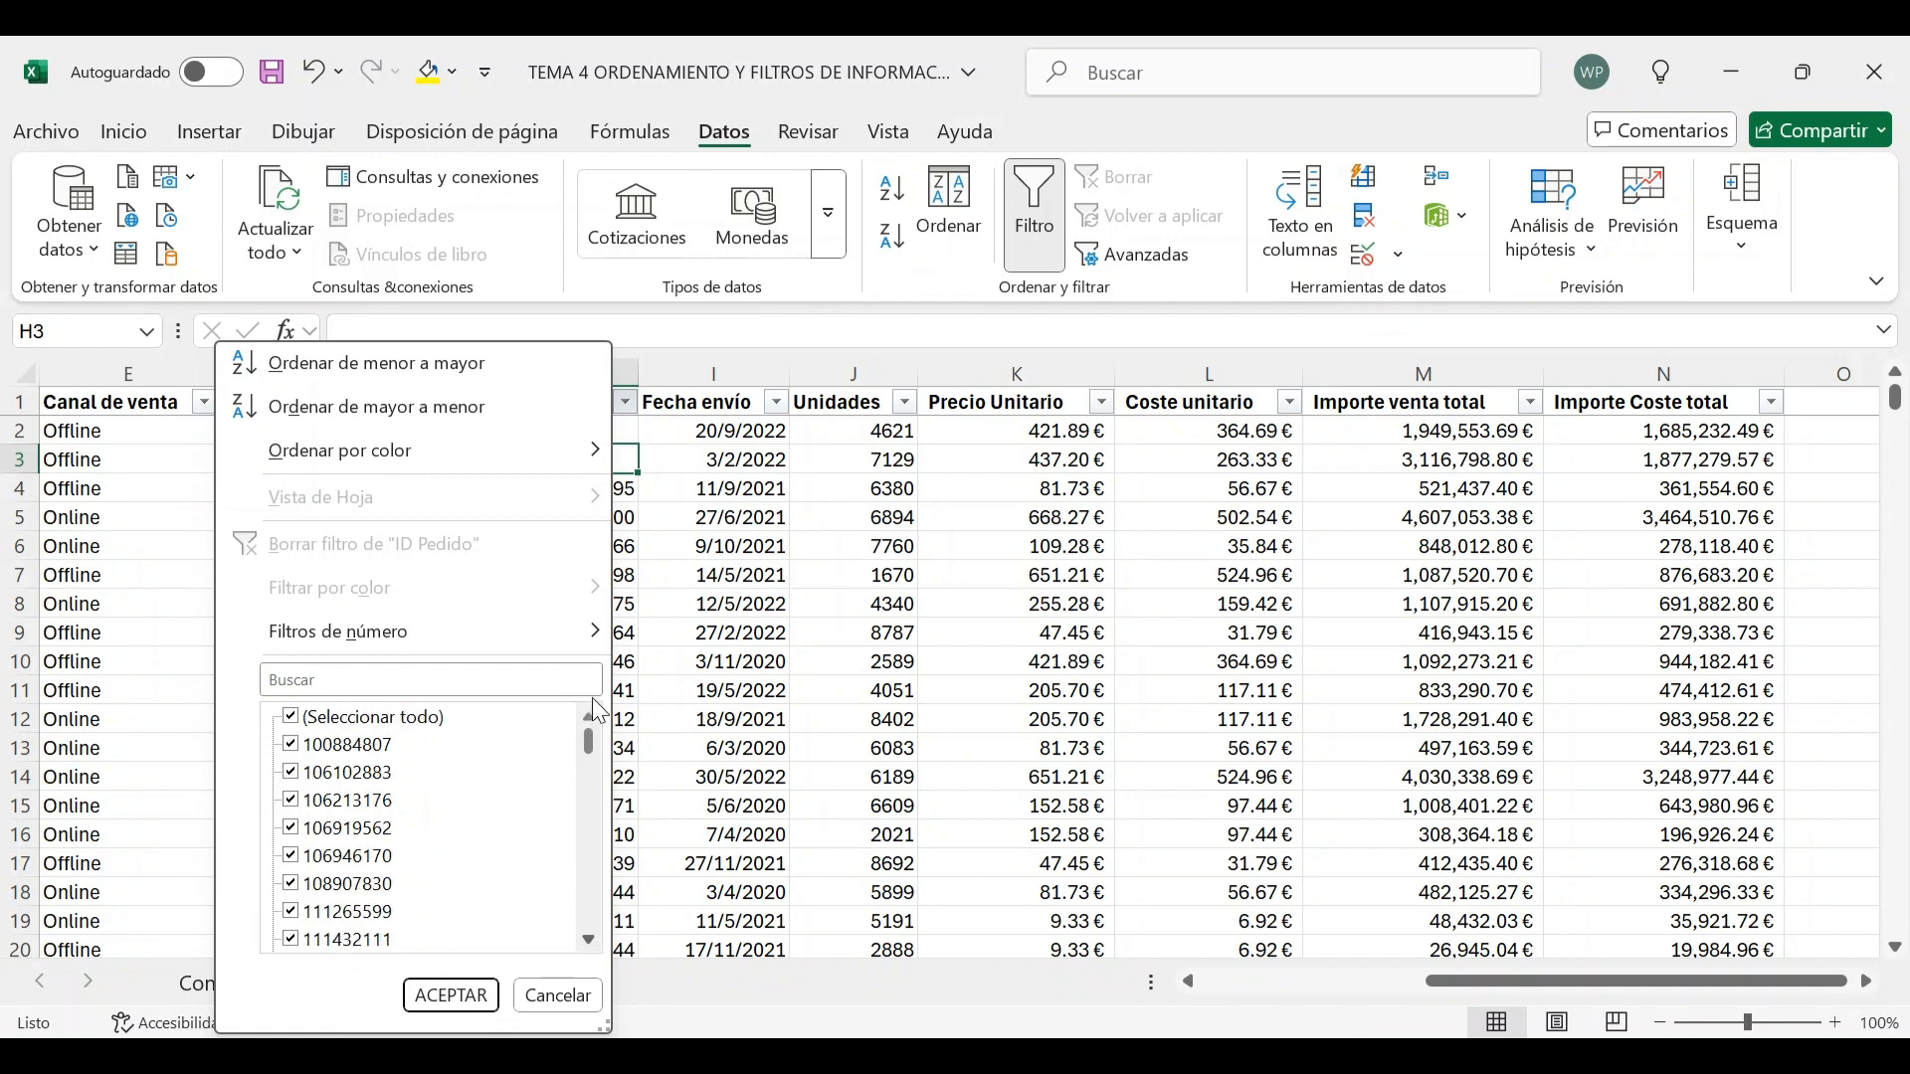
Filter ID Pedido to show only the (Vacías) blank entries
{"action": "left_click", "coordinate": [293, 719]}
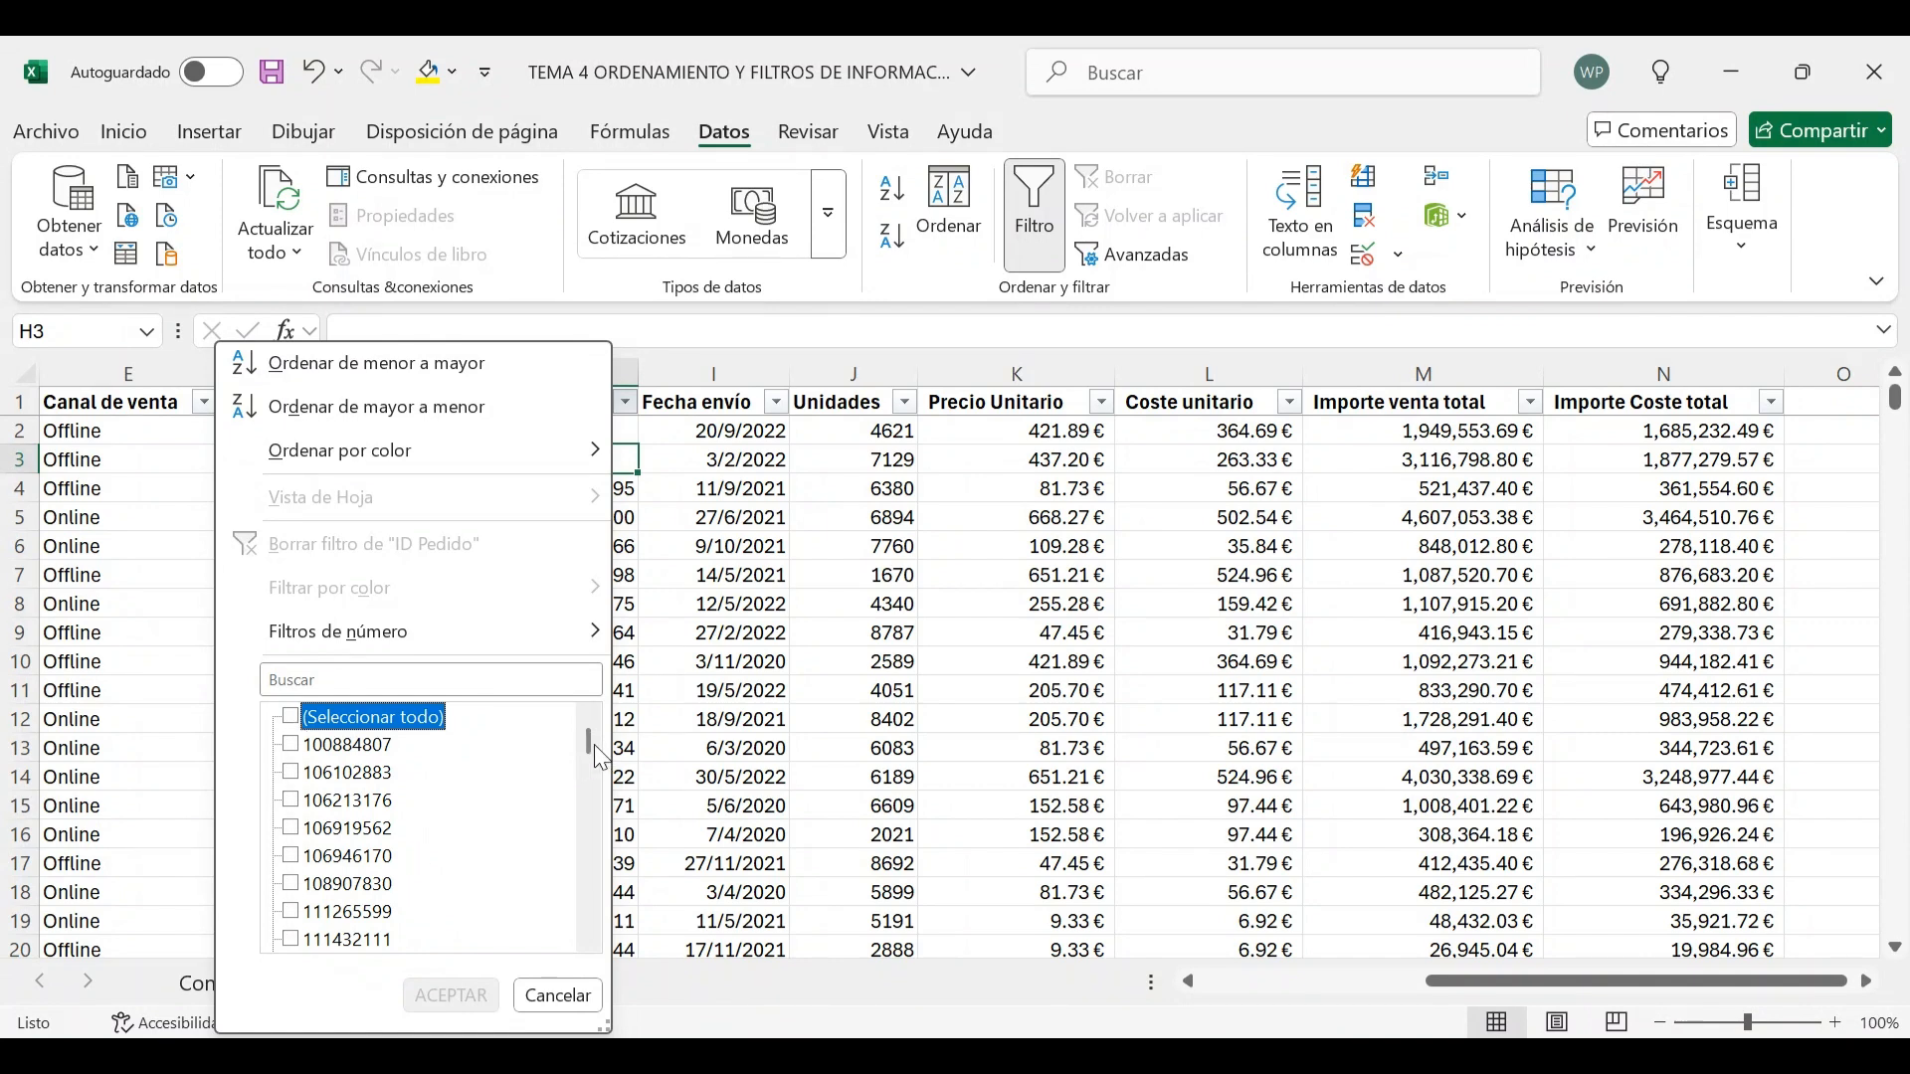
{"action": "left_click_drag", "start_coordinate": [593, 744], "coordinate": [589, 930]}
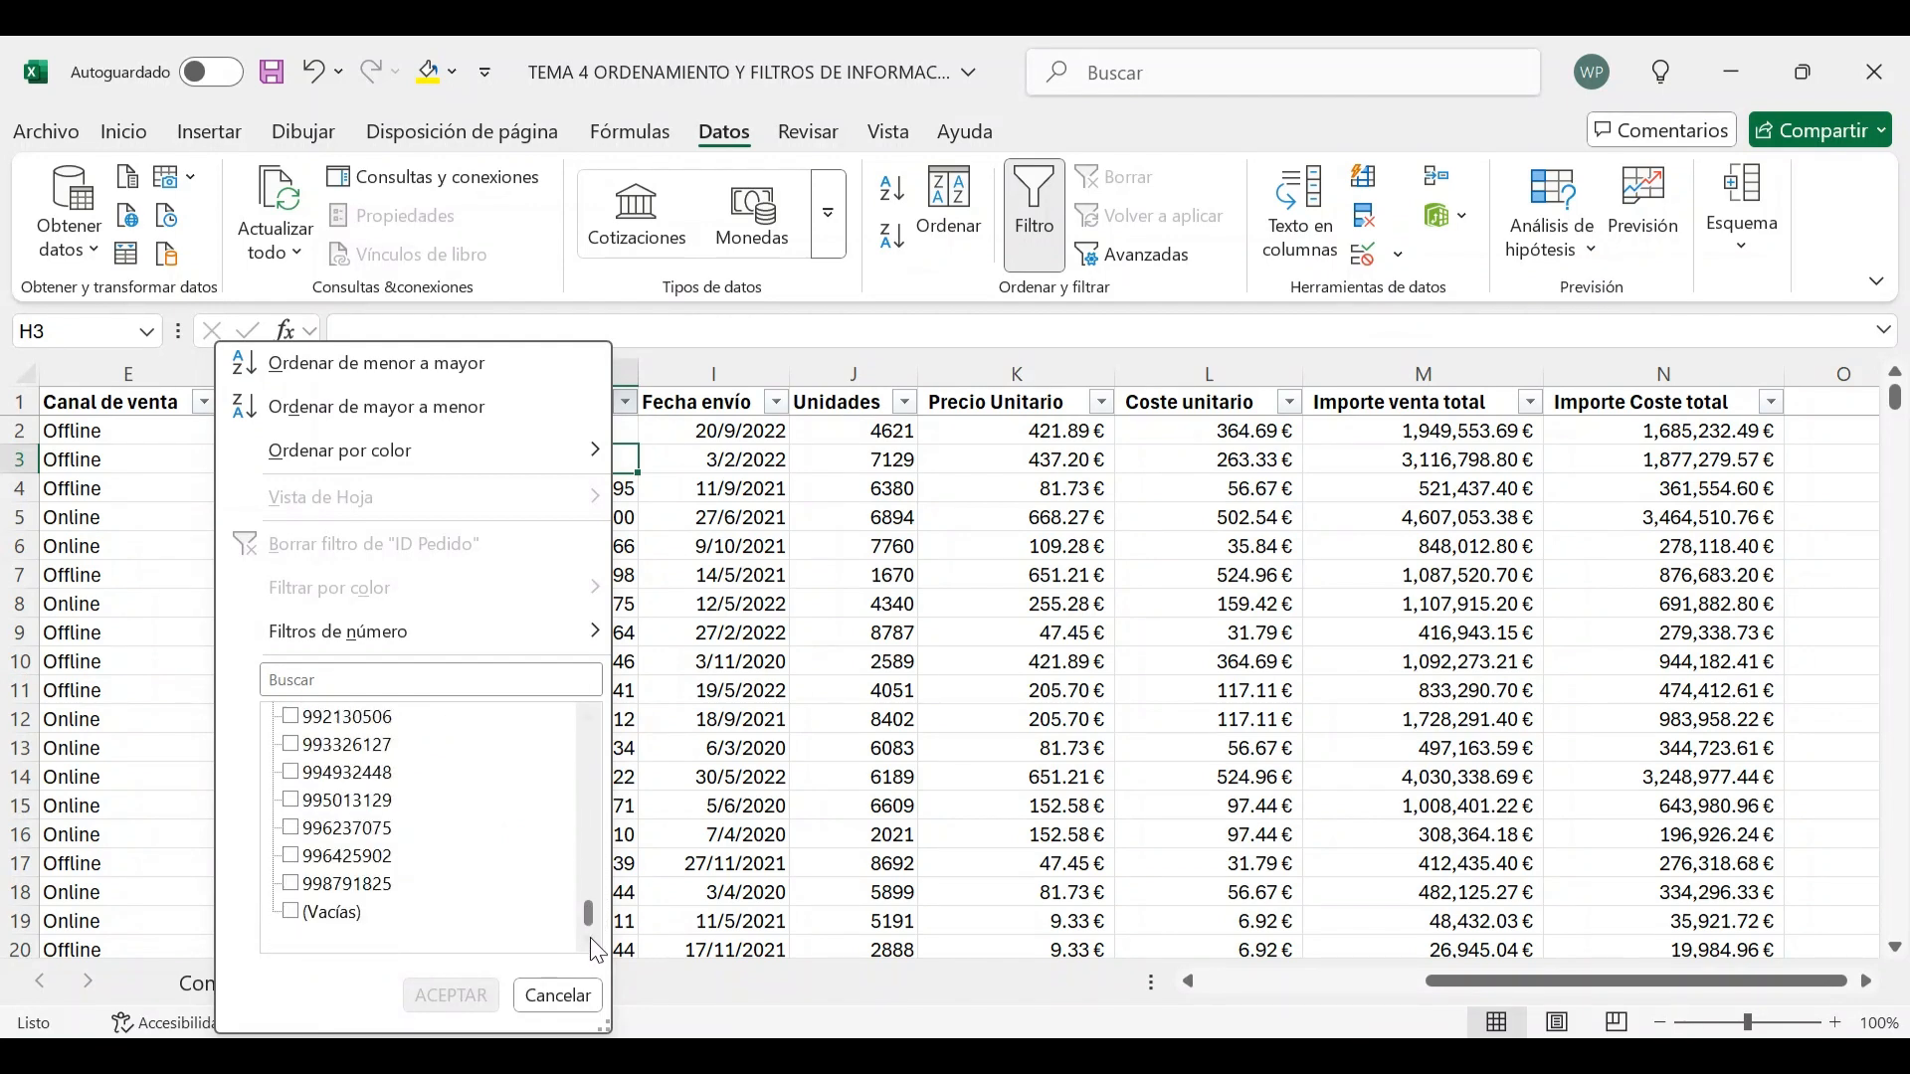
{"action": "left_click", "coordinate": [291, 914]}
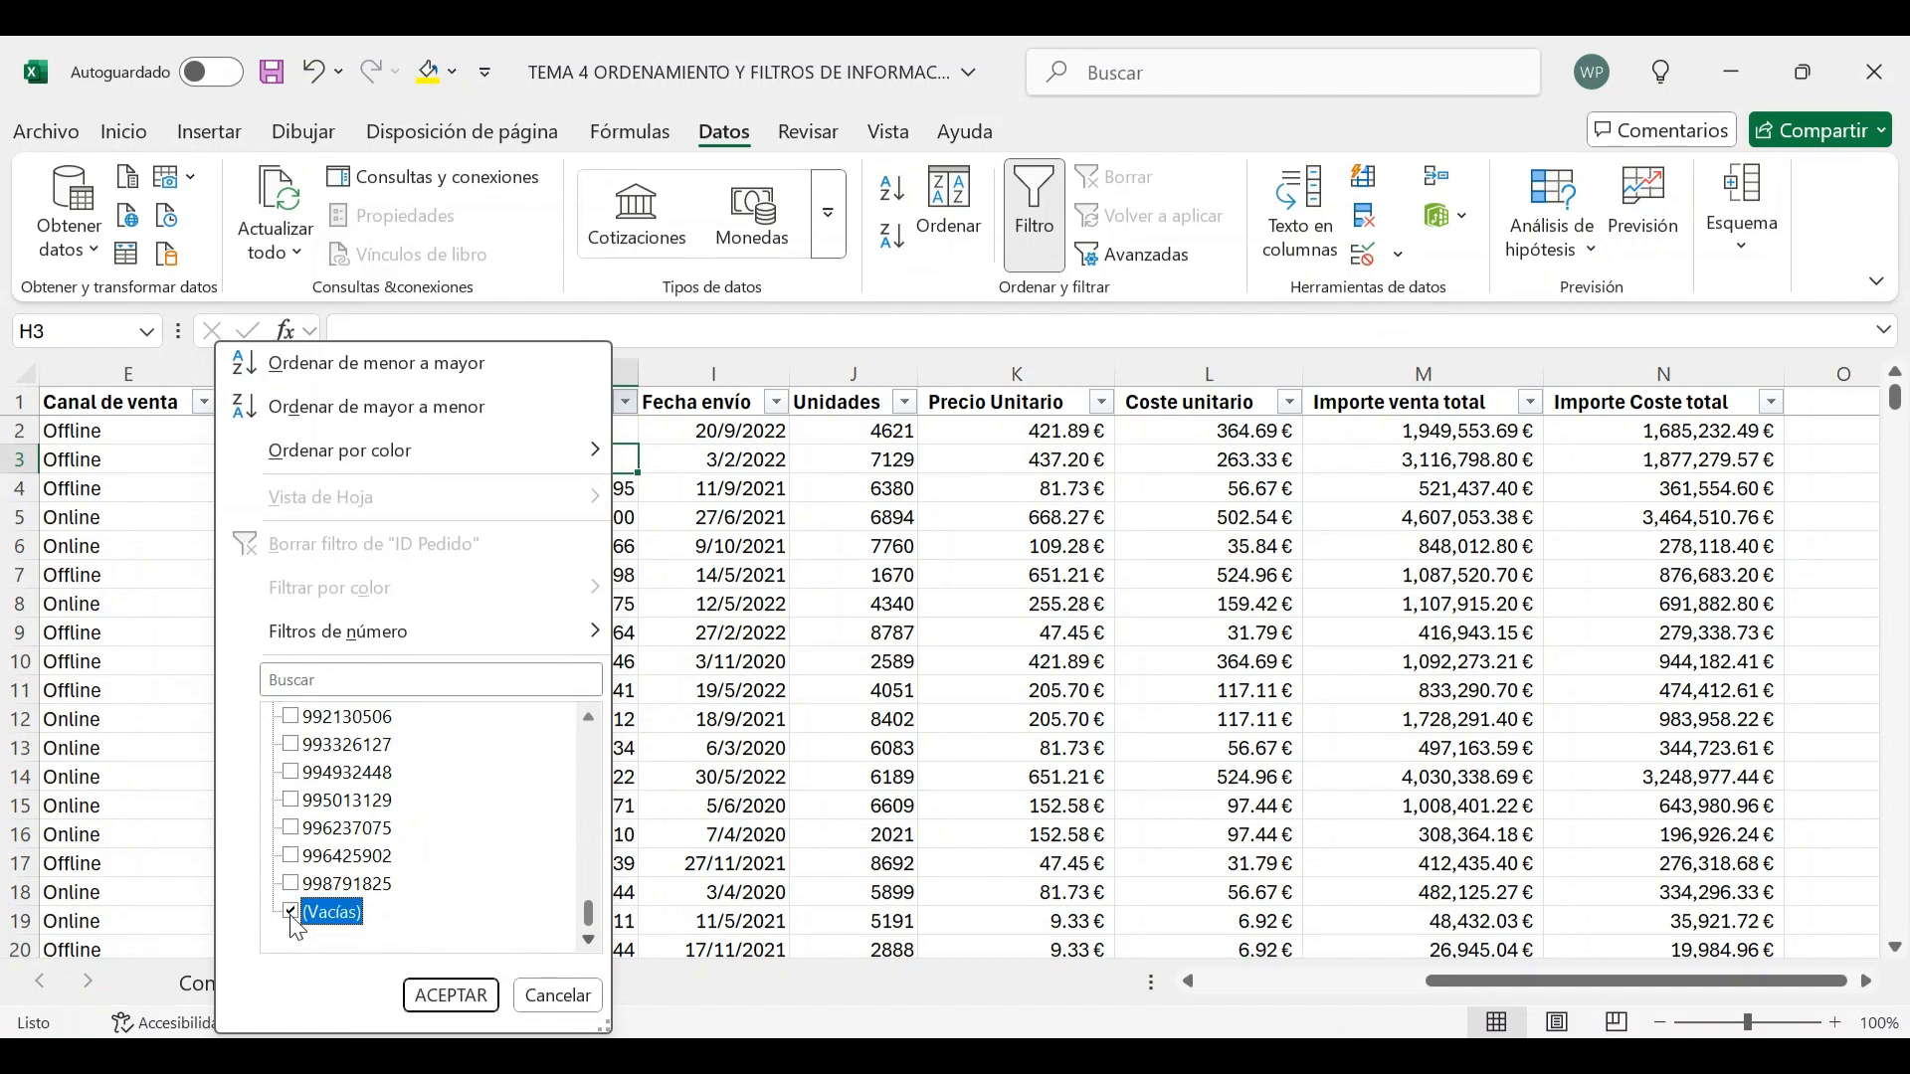
{"action": "left_click", "coordinate": [435, 997]}
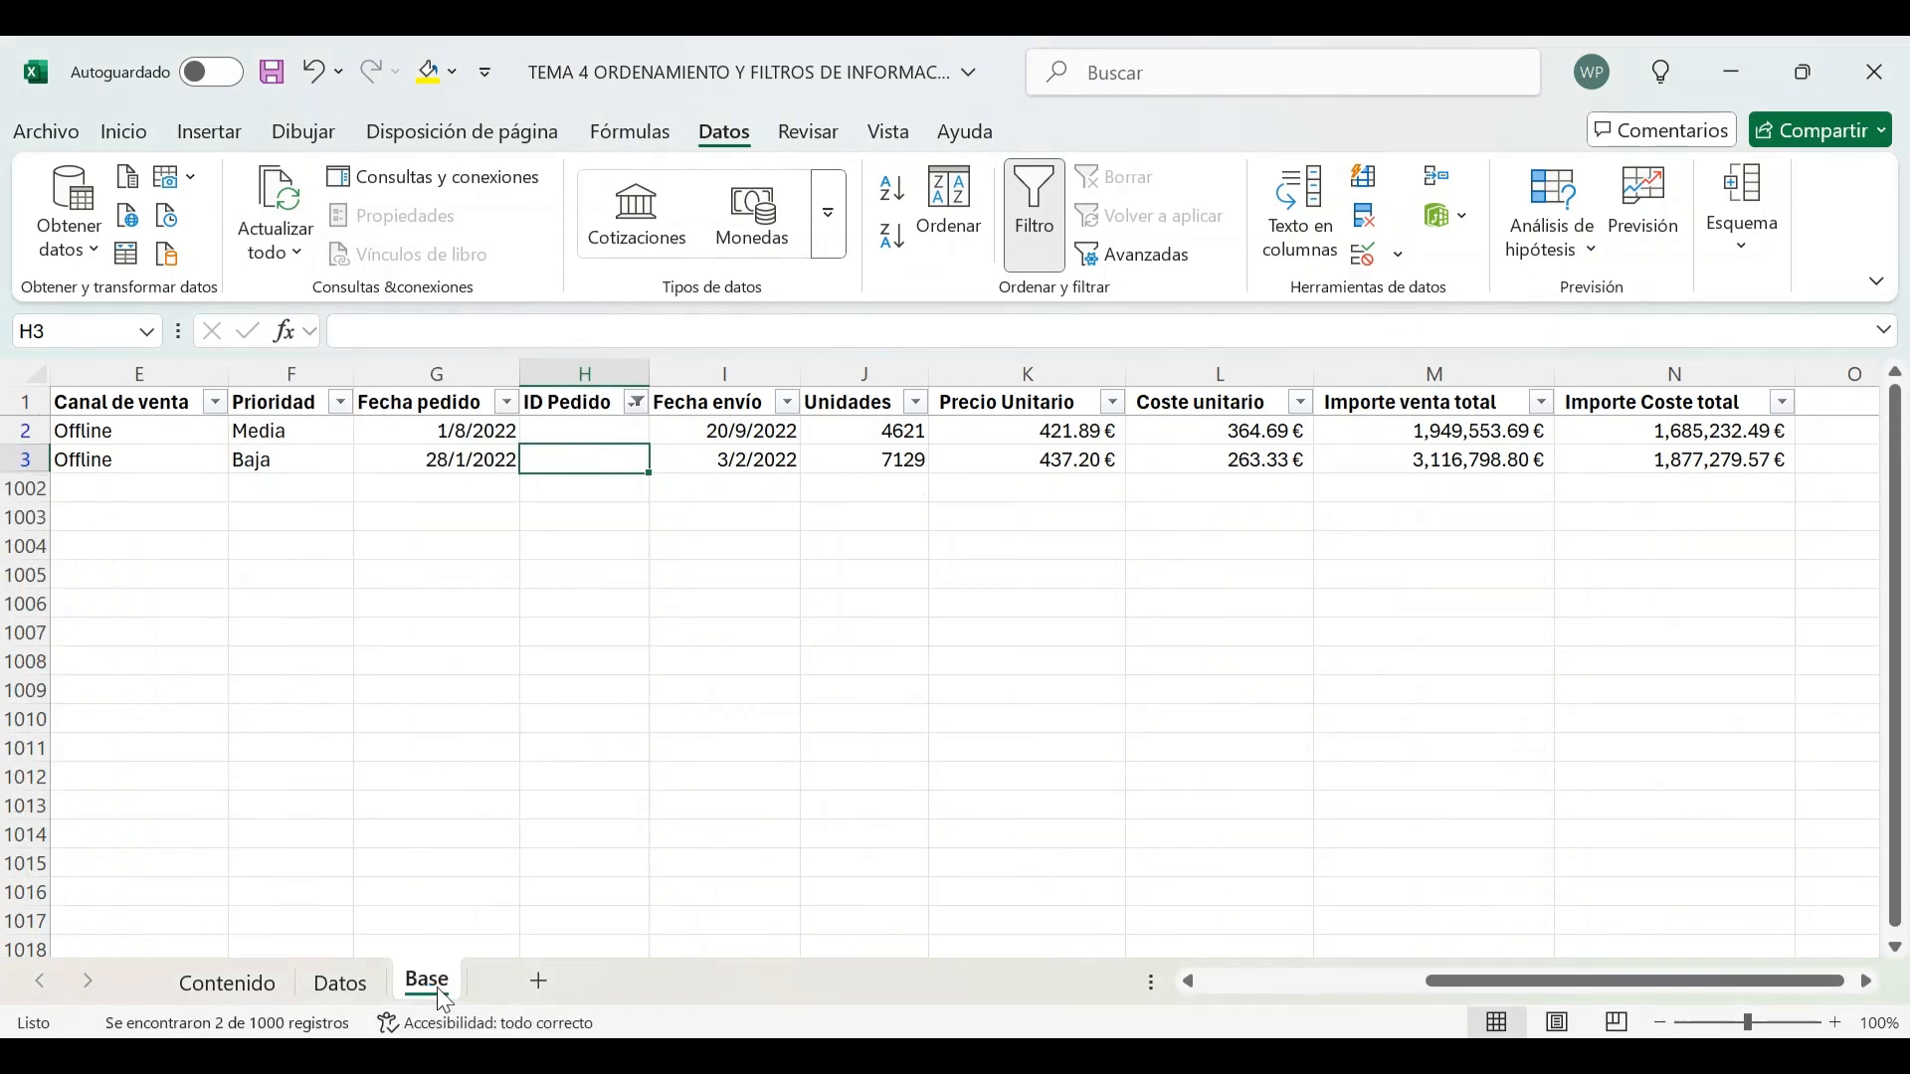
Move across the columns of the filtered rows to review the records with blank ID Pedido
{"action": "left_click", "coordinate": [439, 429]}
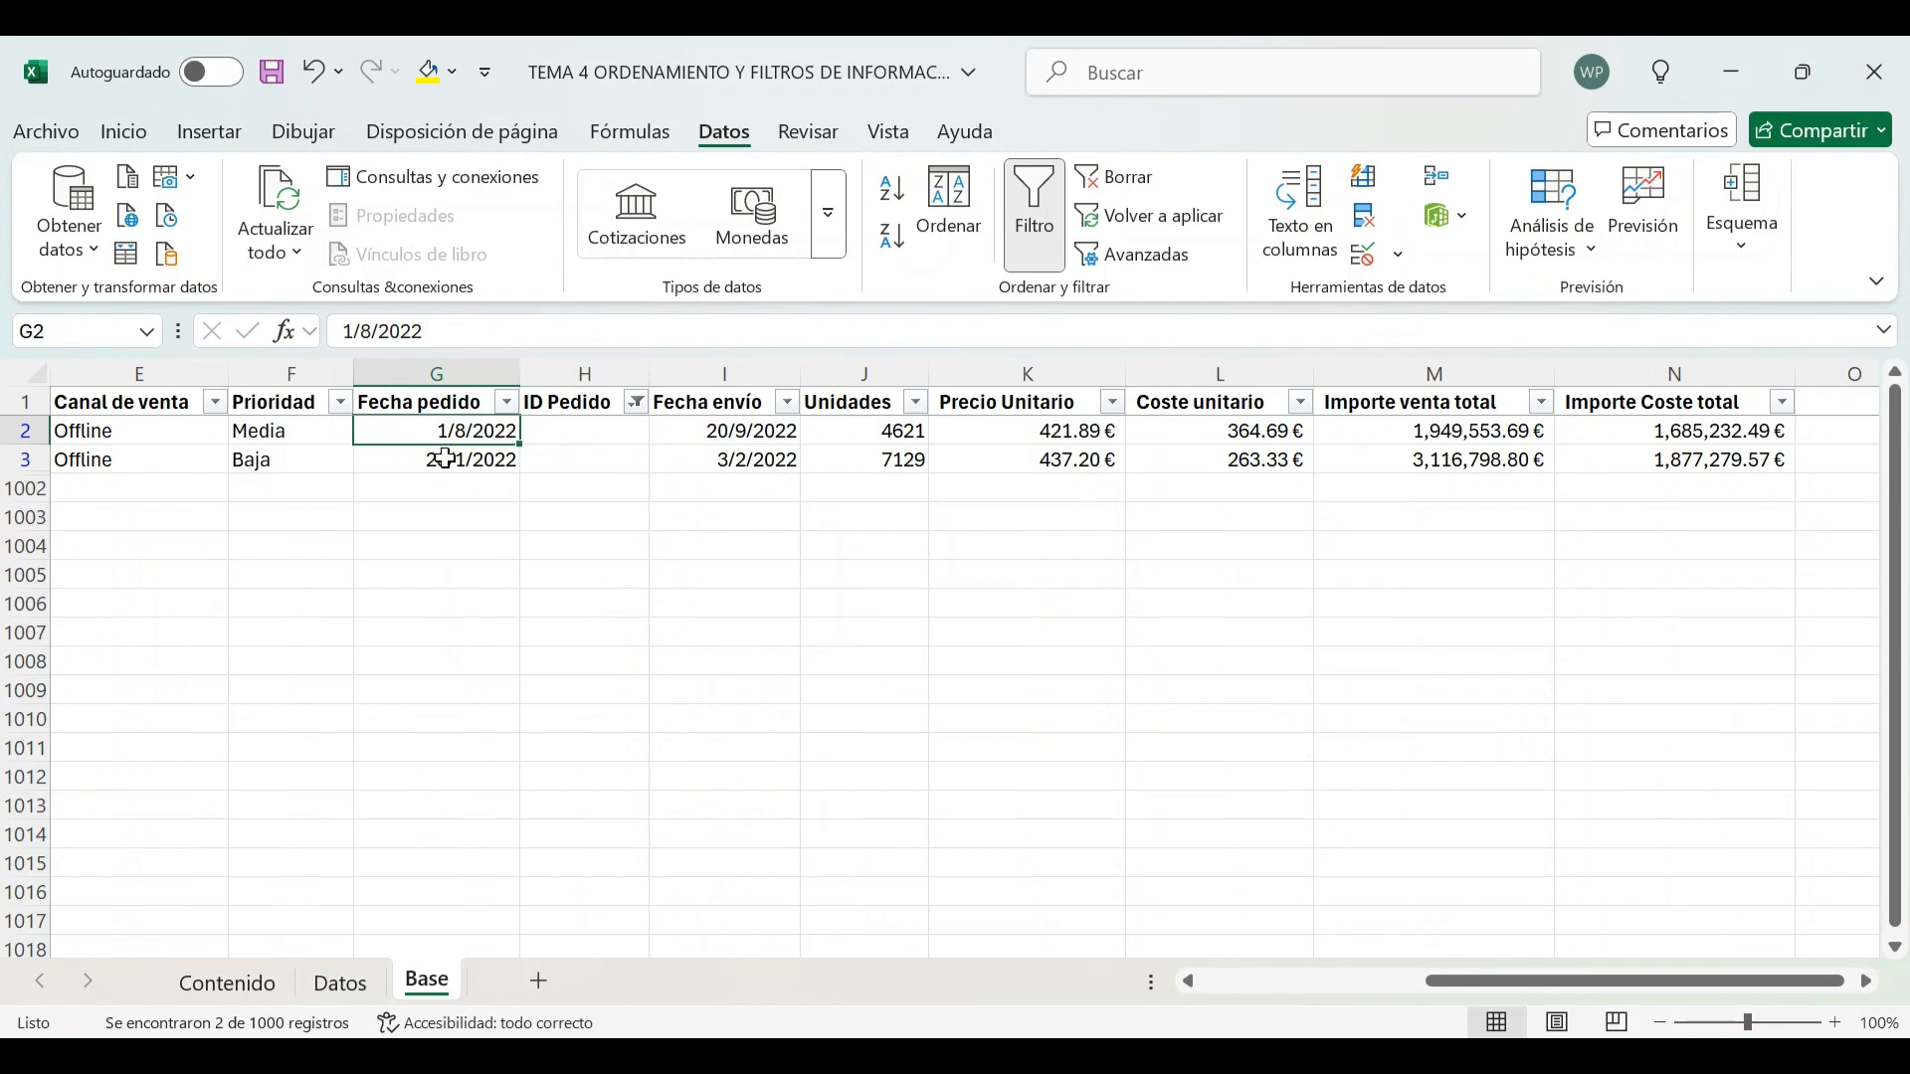
{"action": "key", "text": "Left"}
{"action": "key", "text": "Left"}
{"action": "key", "text": "Left"}
{"action": "key", "text": "Left"}
{"action": "key", "text": "Left"}
{"action": "key", "text": "Left"}
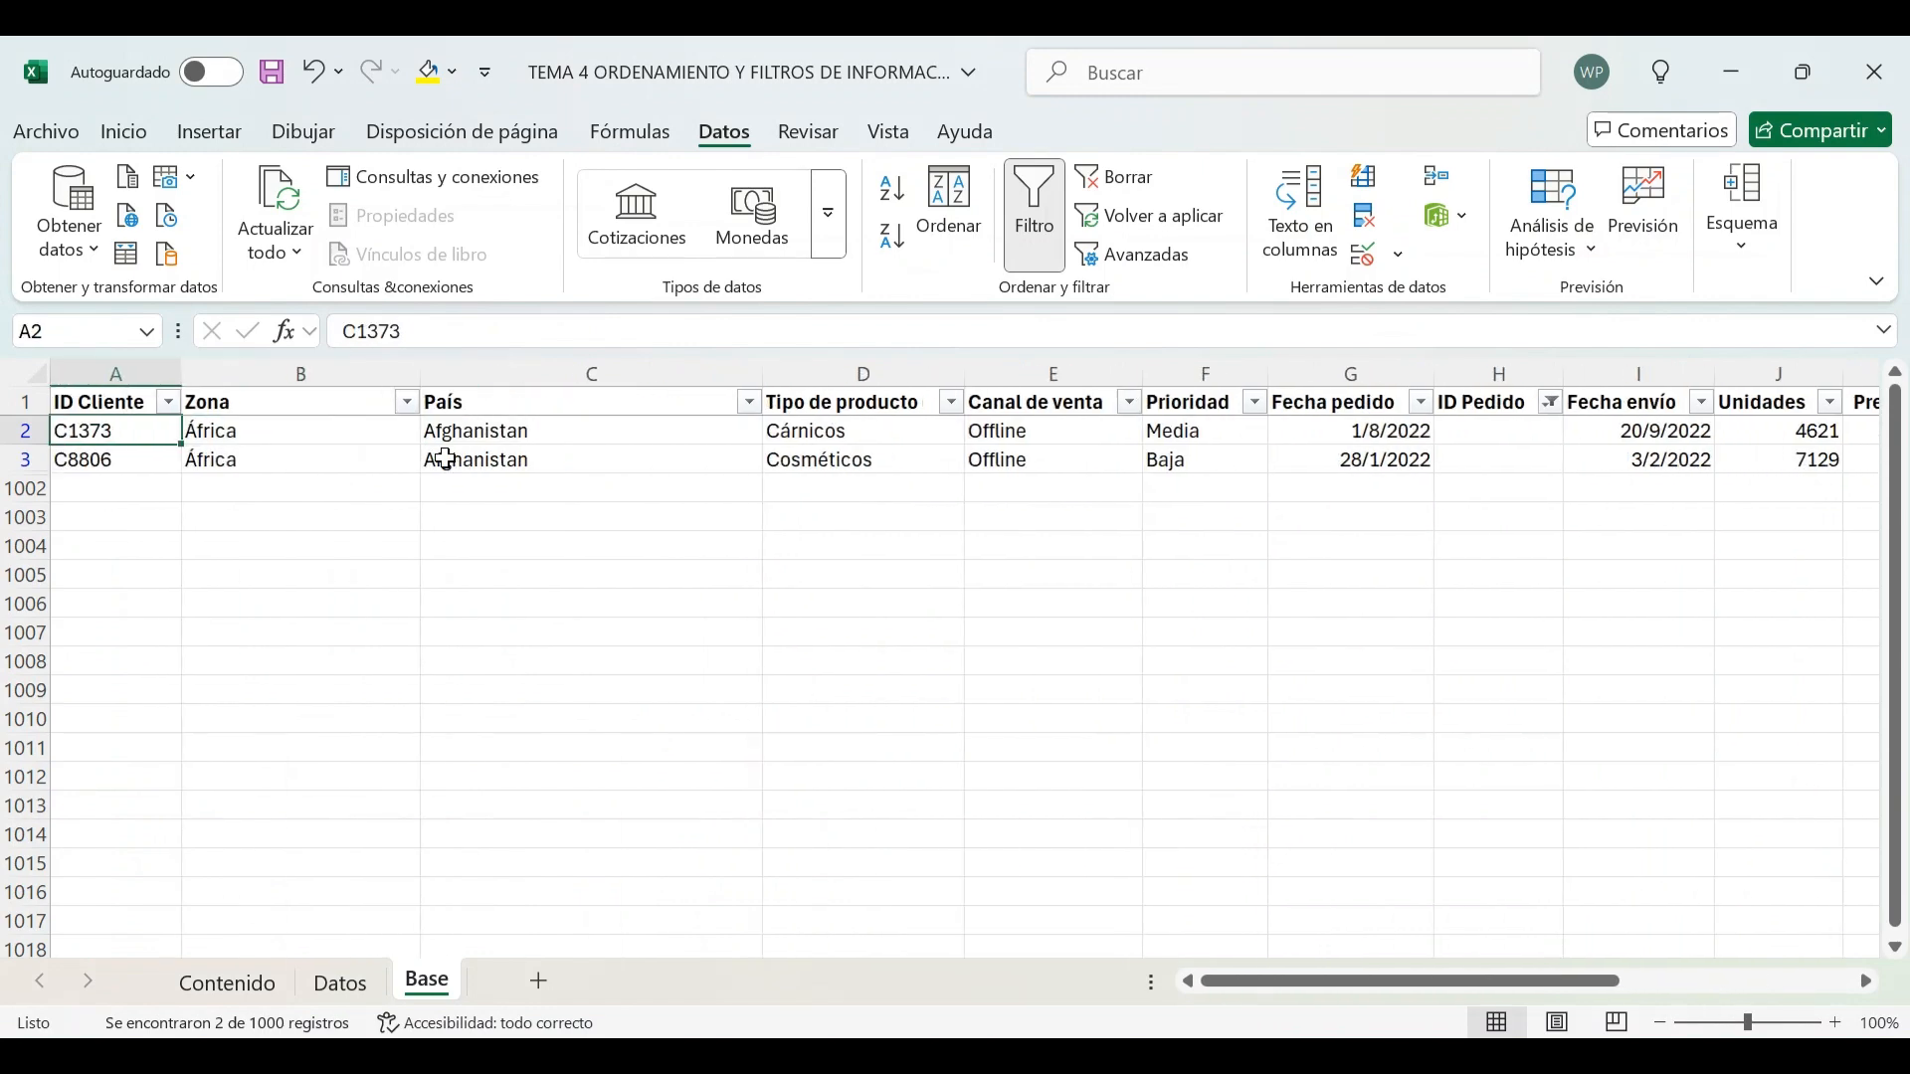
{"action": "key", "text": "Right"}
{"action": "key", "text": "Right"}
{"action": "key", "text": "Right"}
{"action": "key", "text": "Right"}
{"action": "key", "text": "Right"}
{"action": "key", "text": "Right"}
{"action": "key", "text": "Right"}
{"action": "key", "text": "Right"}
{"action": "key", "text": "Right"}
{"action": "key", "text": "Right"}
{"action": "key", "text": "Right"}
{"action": "key", "text": "Right"}
{"action": "key", "text": "Left"}
{"action": "key", "text": "Left"}
{"action": "key", "text": "Left"}
{"action": "key", "text": "Left"}
{"action": "key", "text": "Left"}
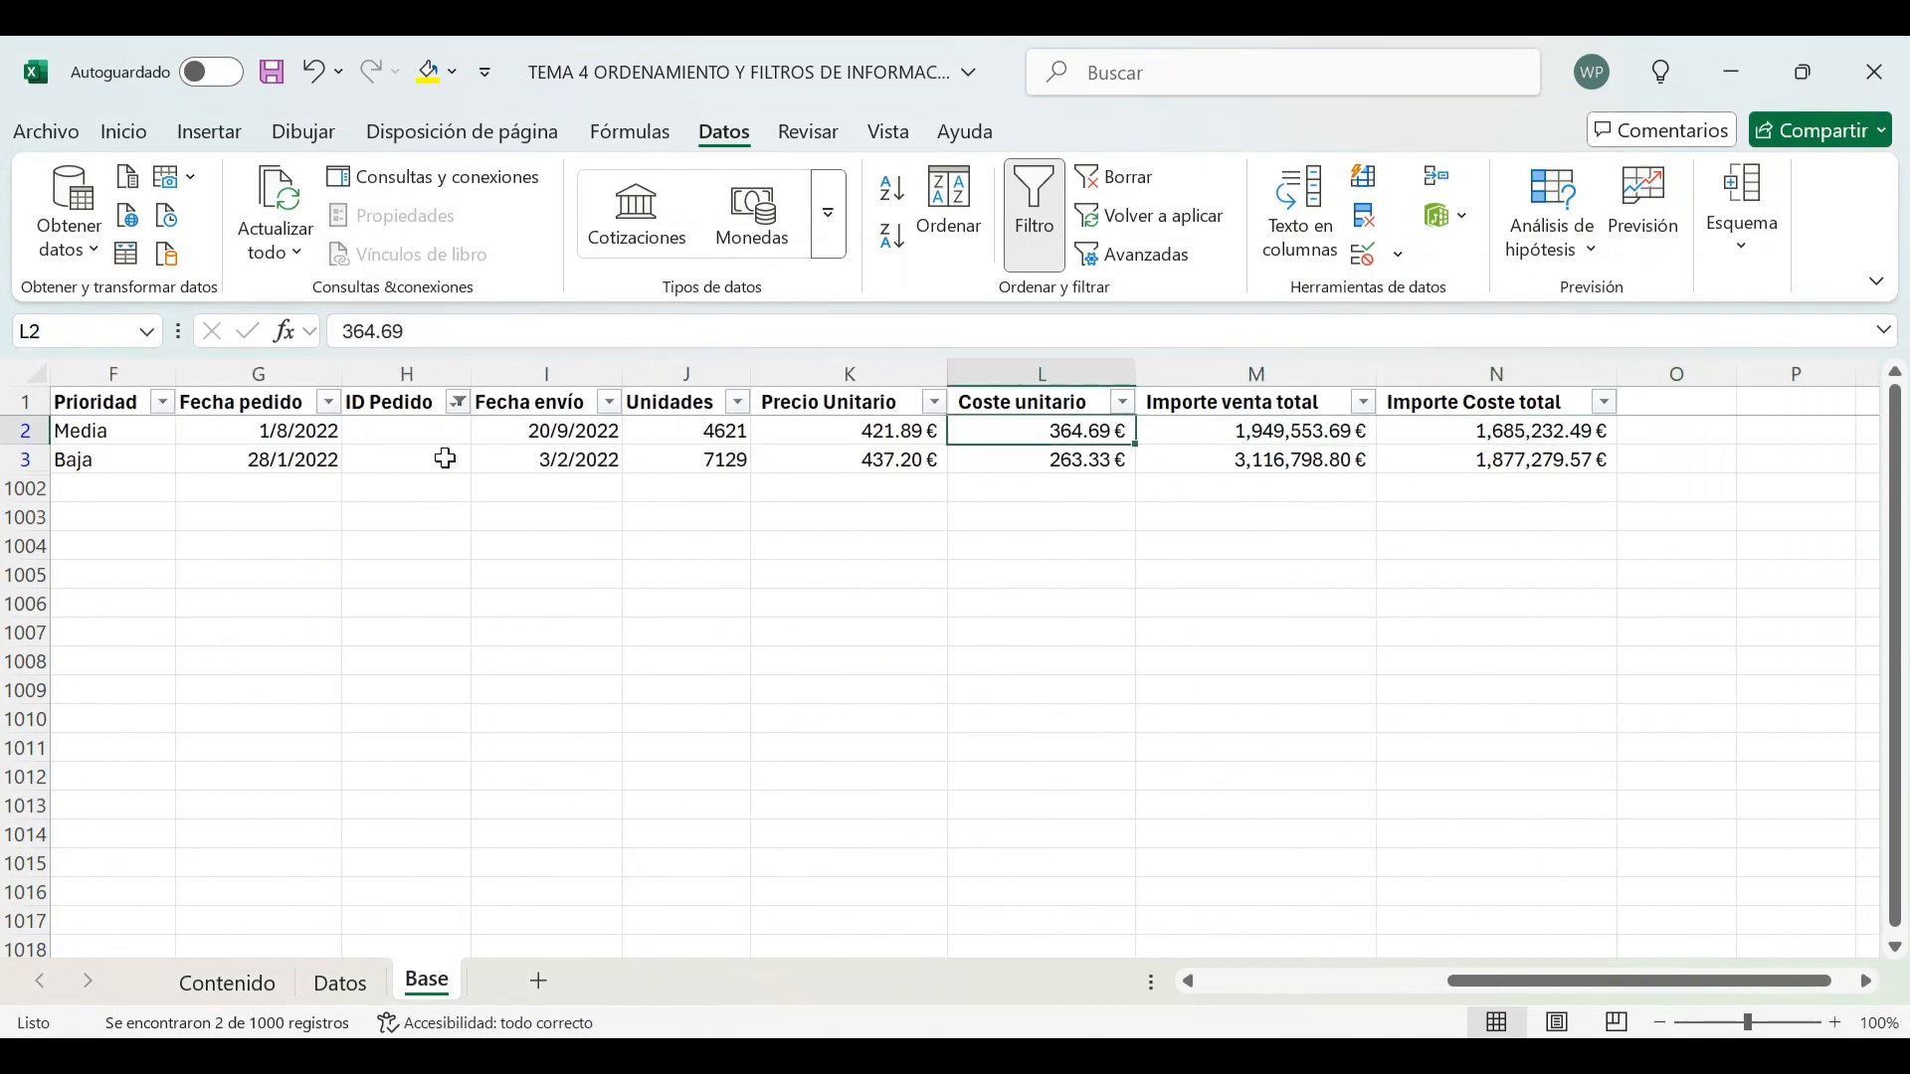
Filter ID Pedido to show all non-blank entries by selecting all values except (Vacías)
{"action": "left_click", "coordinate": [460, 403]}
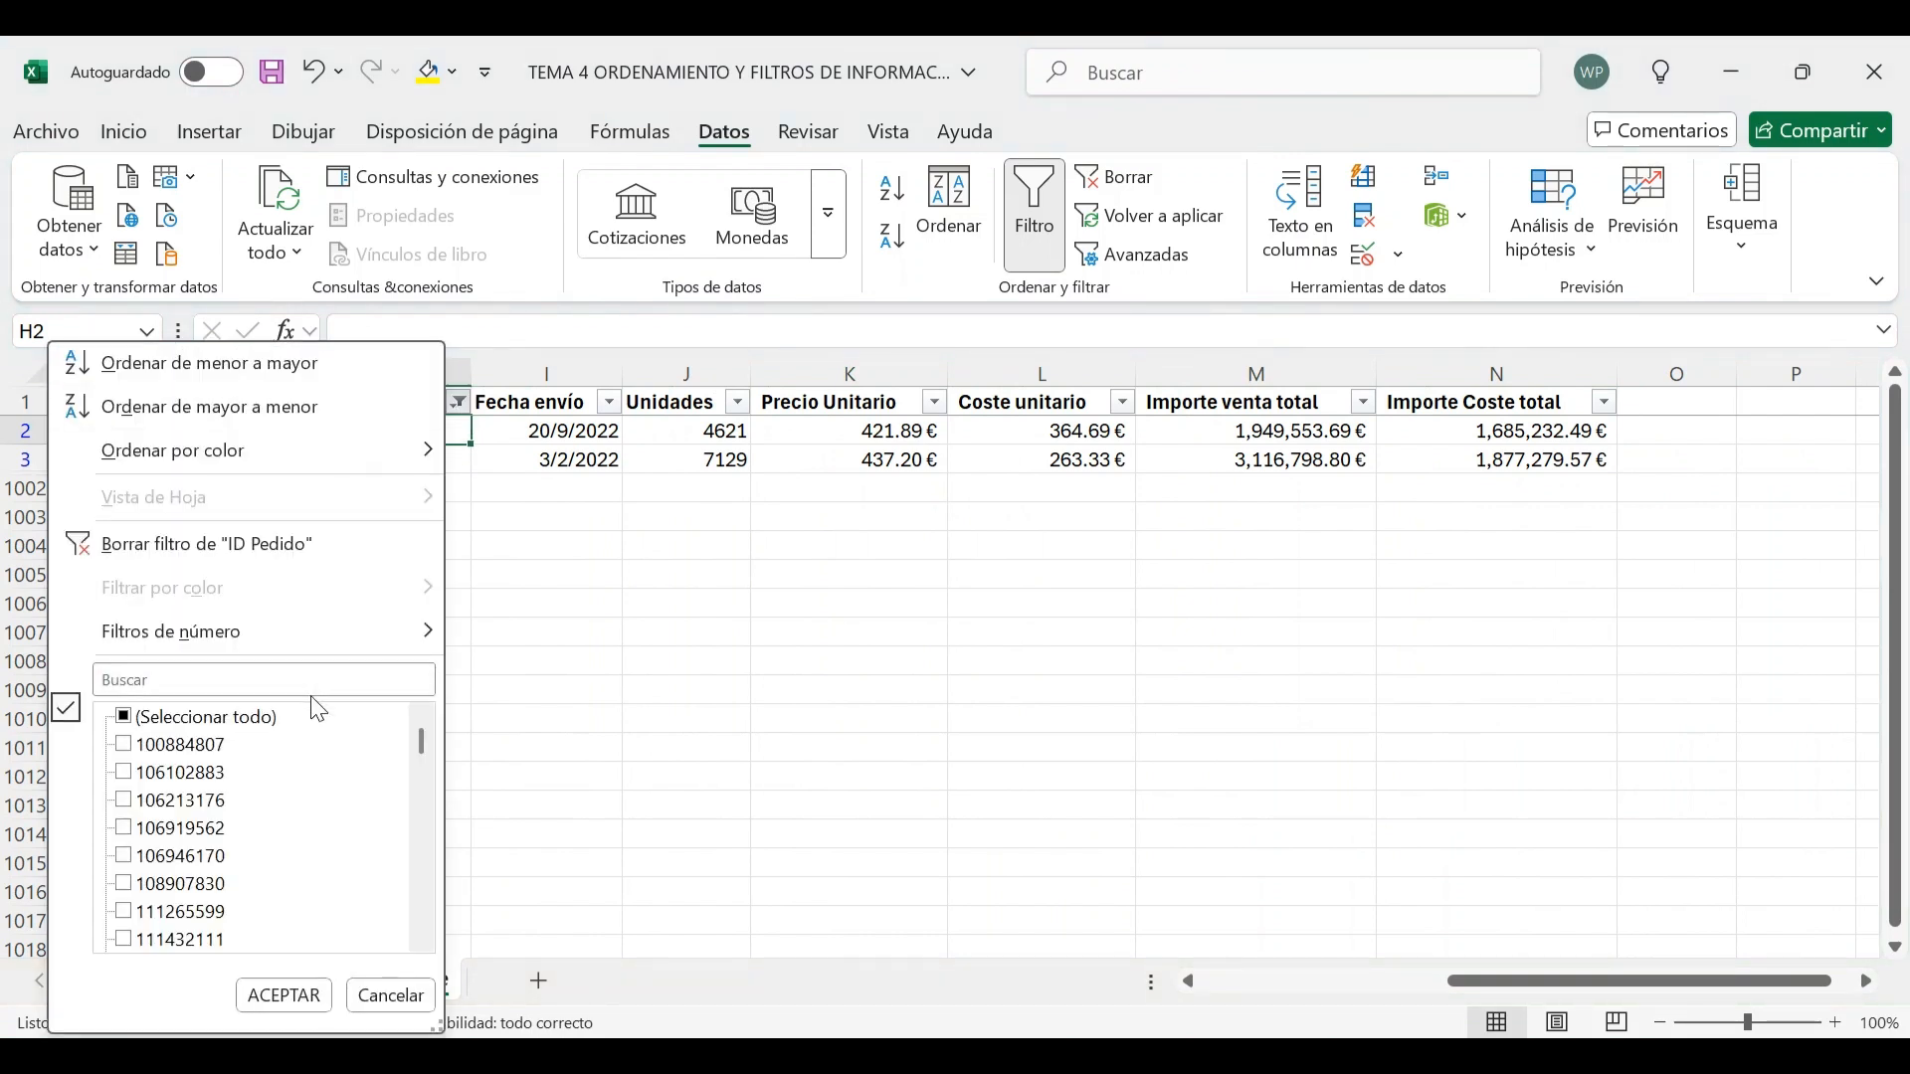
{"action": "left_click", "coordinate": [126, 722]}
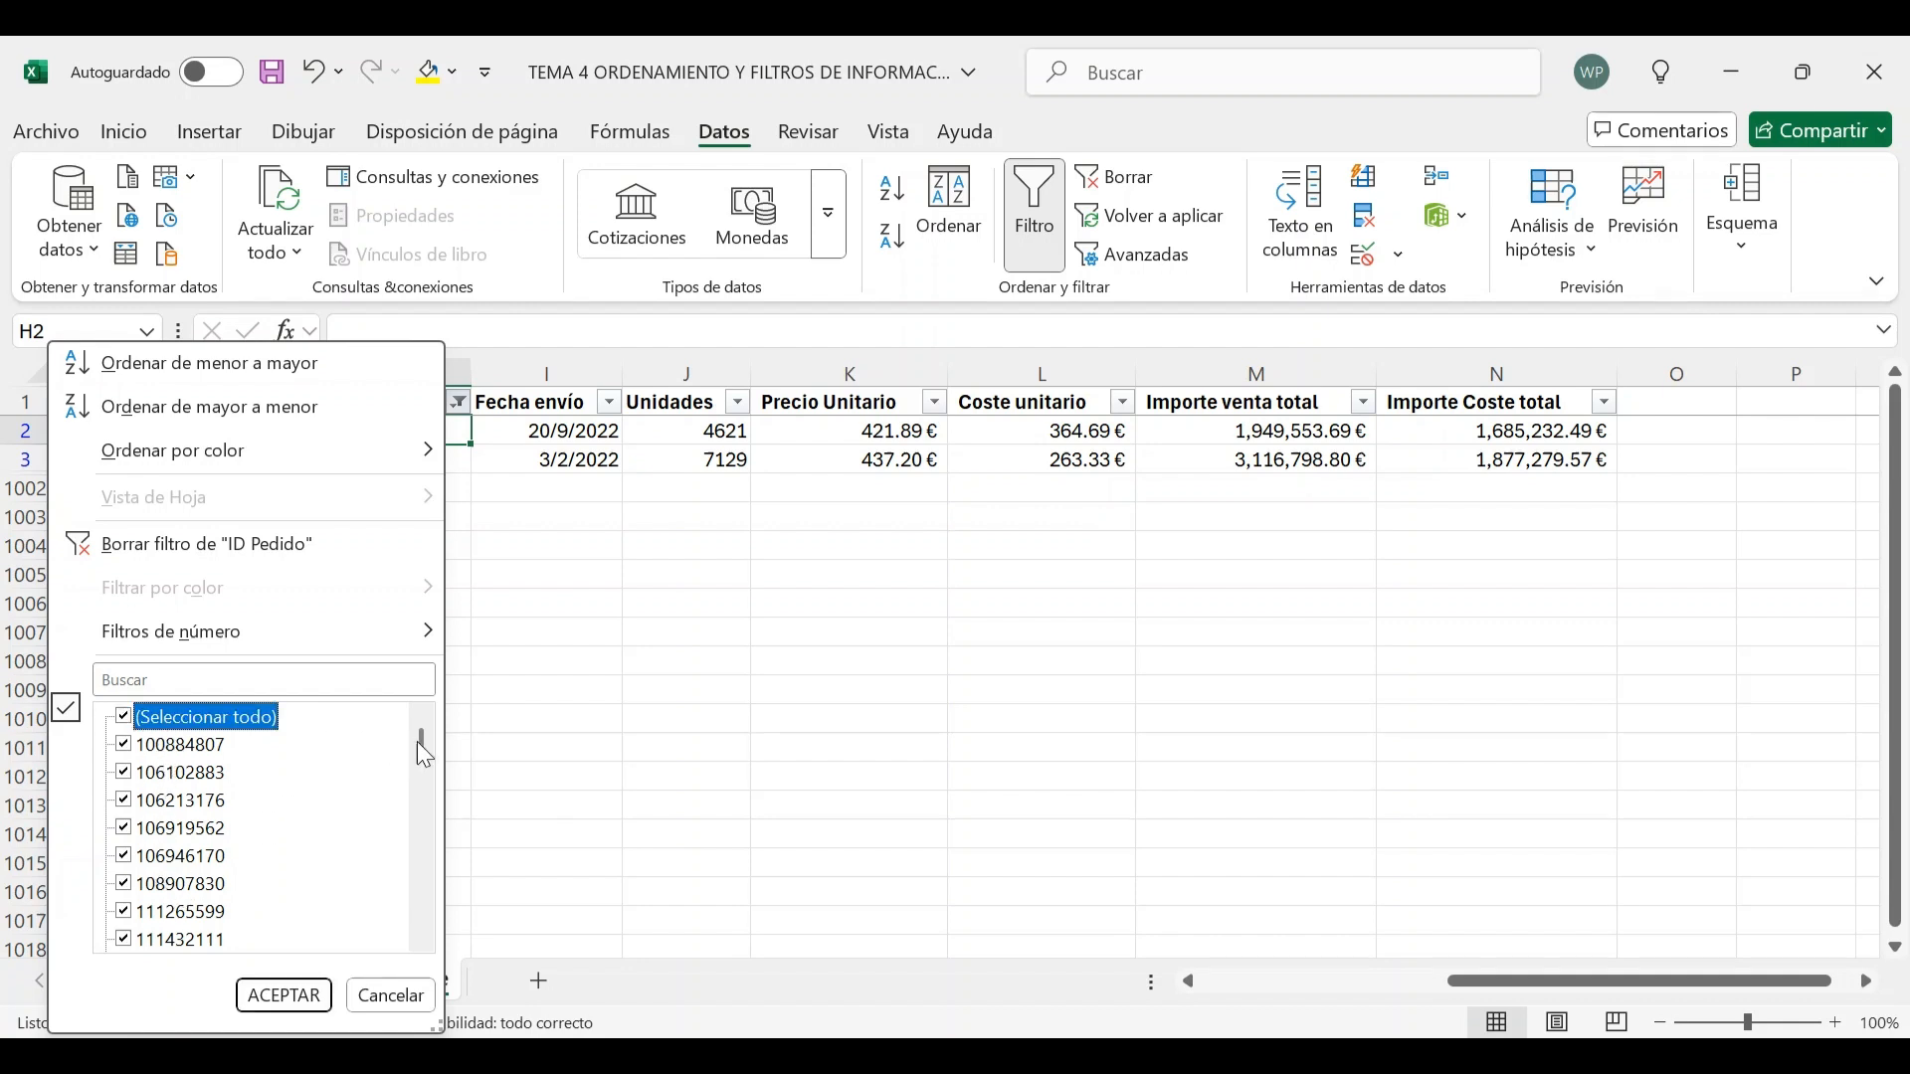
{"action": "left_click_drag", "start_coordinate": [421, 734], "coordinate": [428, 923]}
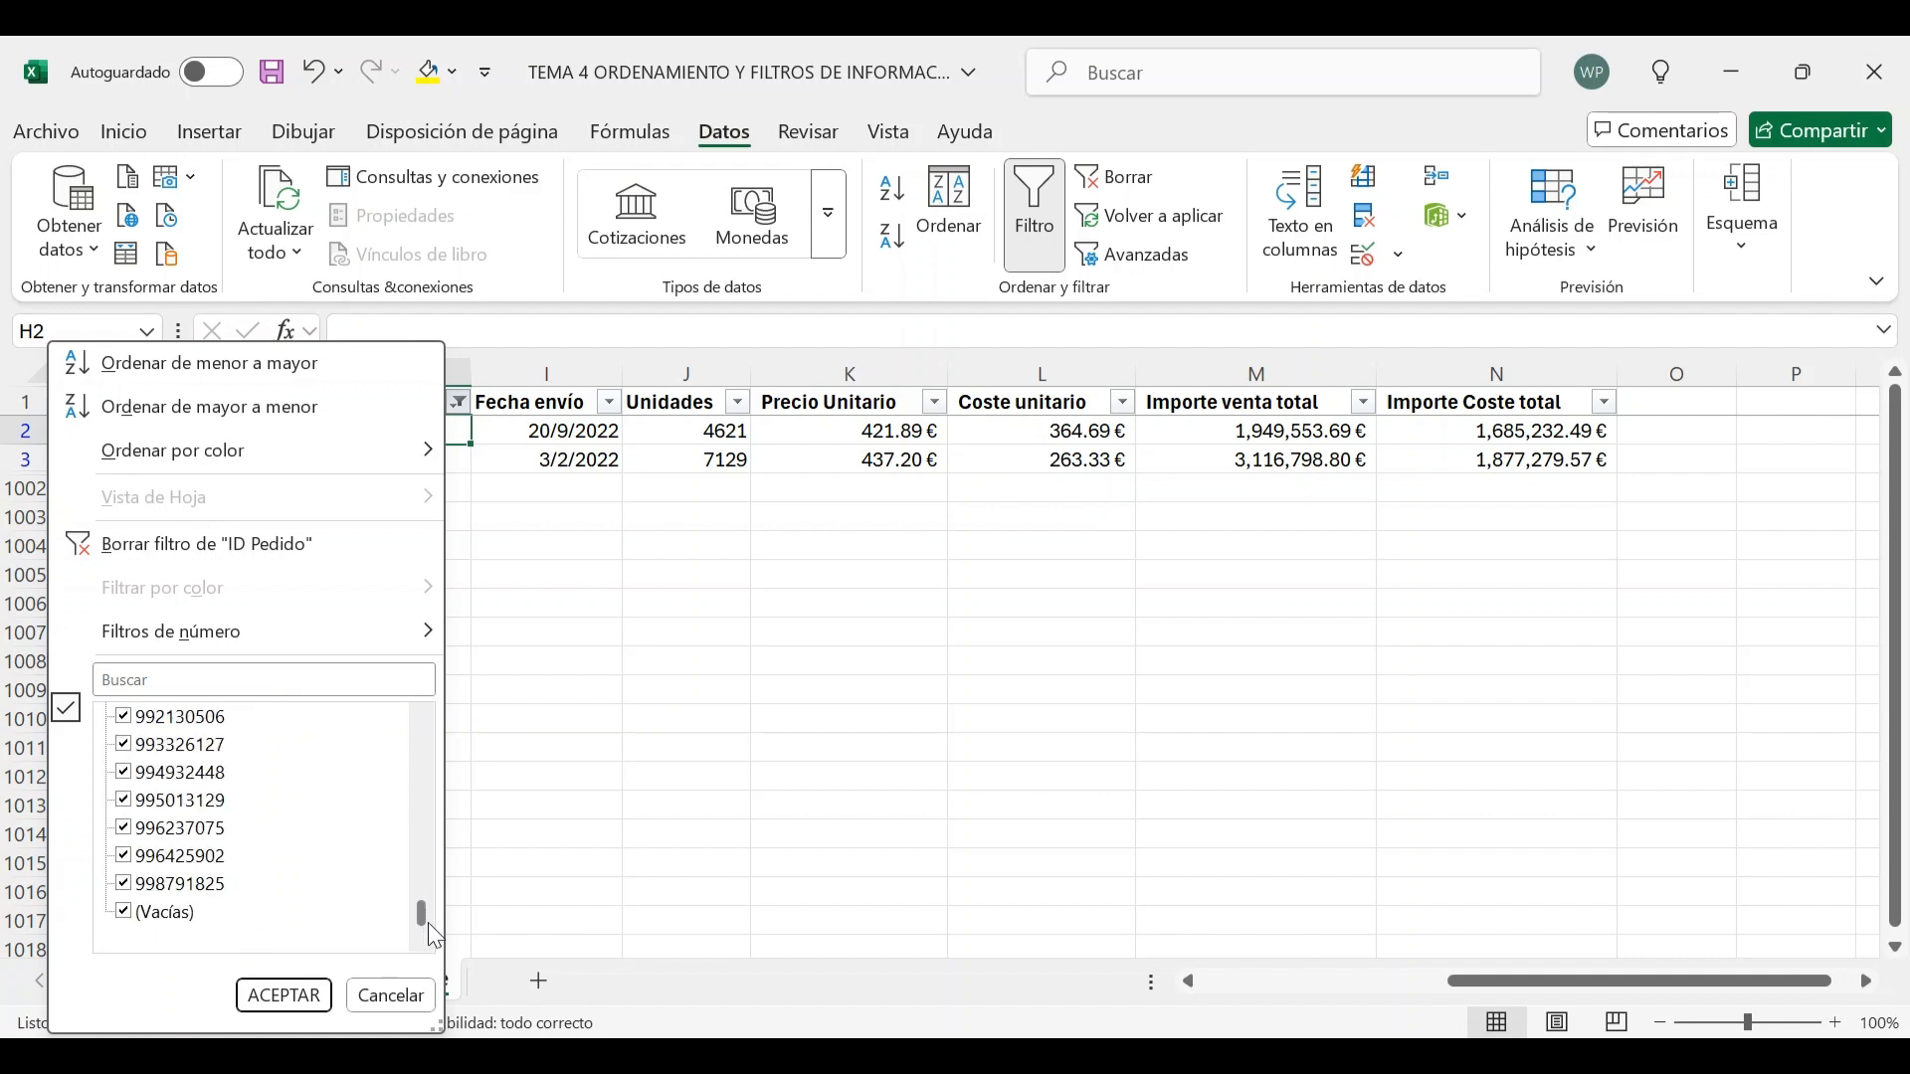
{"action": "left_click", "coordinate": [123, 914]}
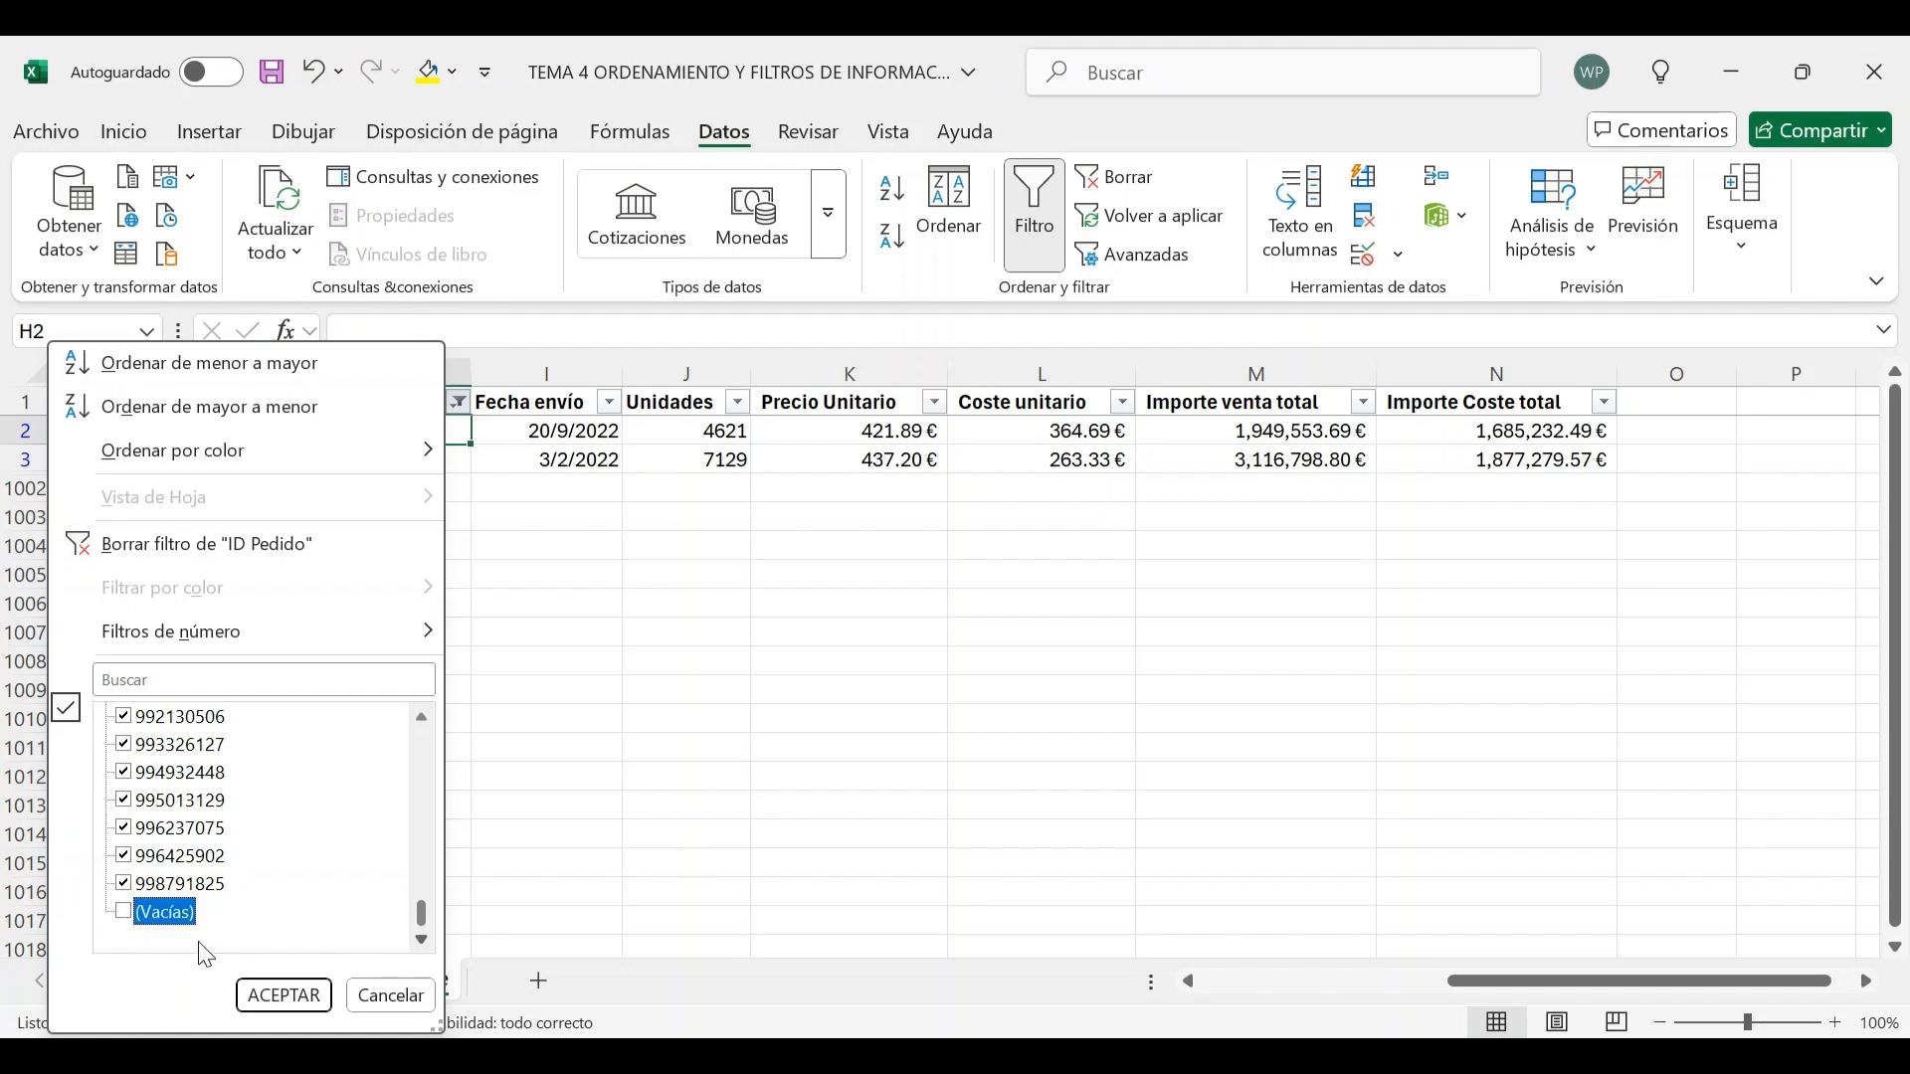
{"action": "left_click", "coordinate": [281, 996]}
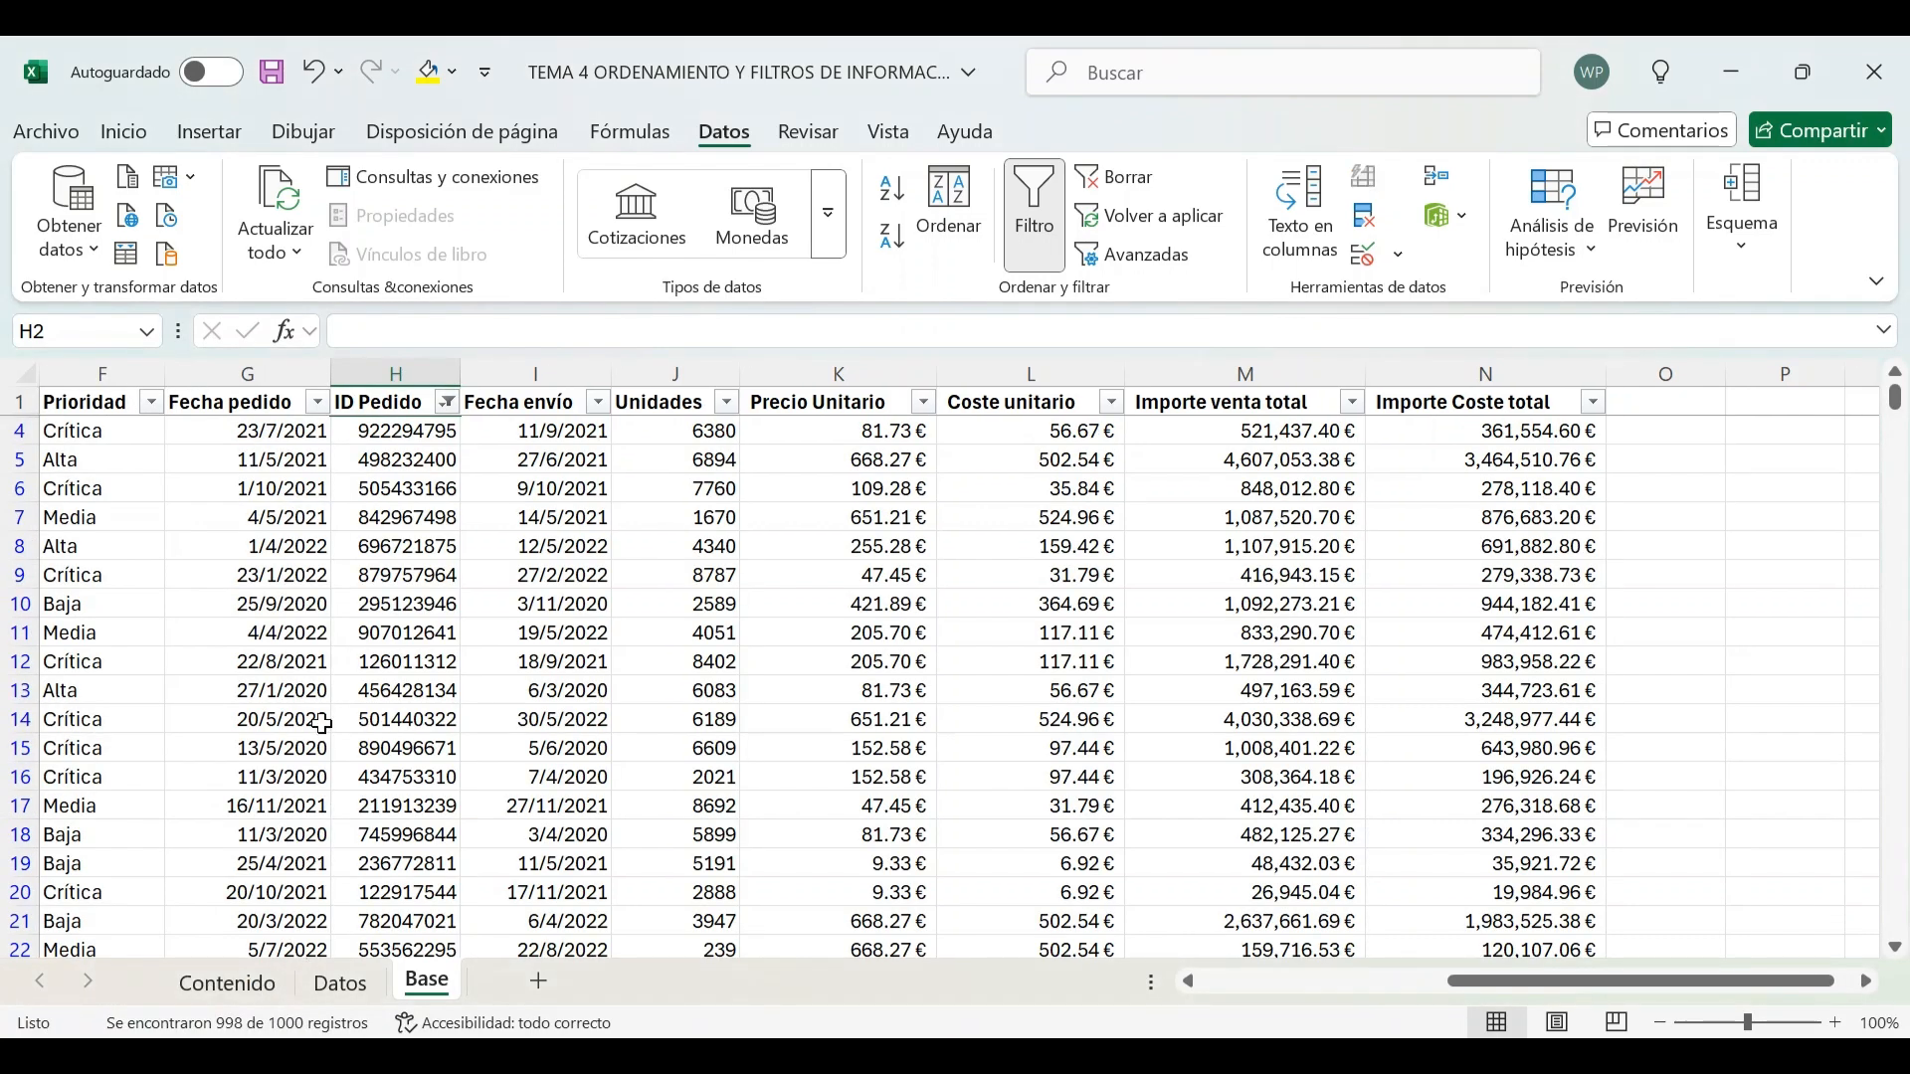
Select the visible ID Pedido values and clear the ID Pedido filter
{"action": "left_click", "coordinate": [382, 432]}
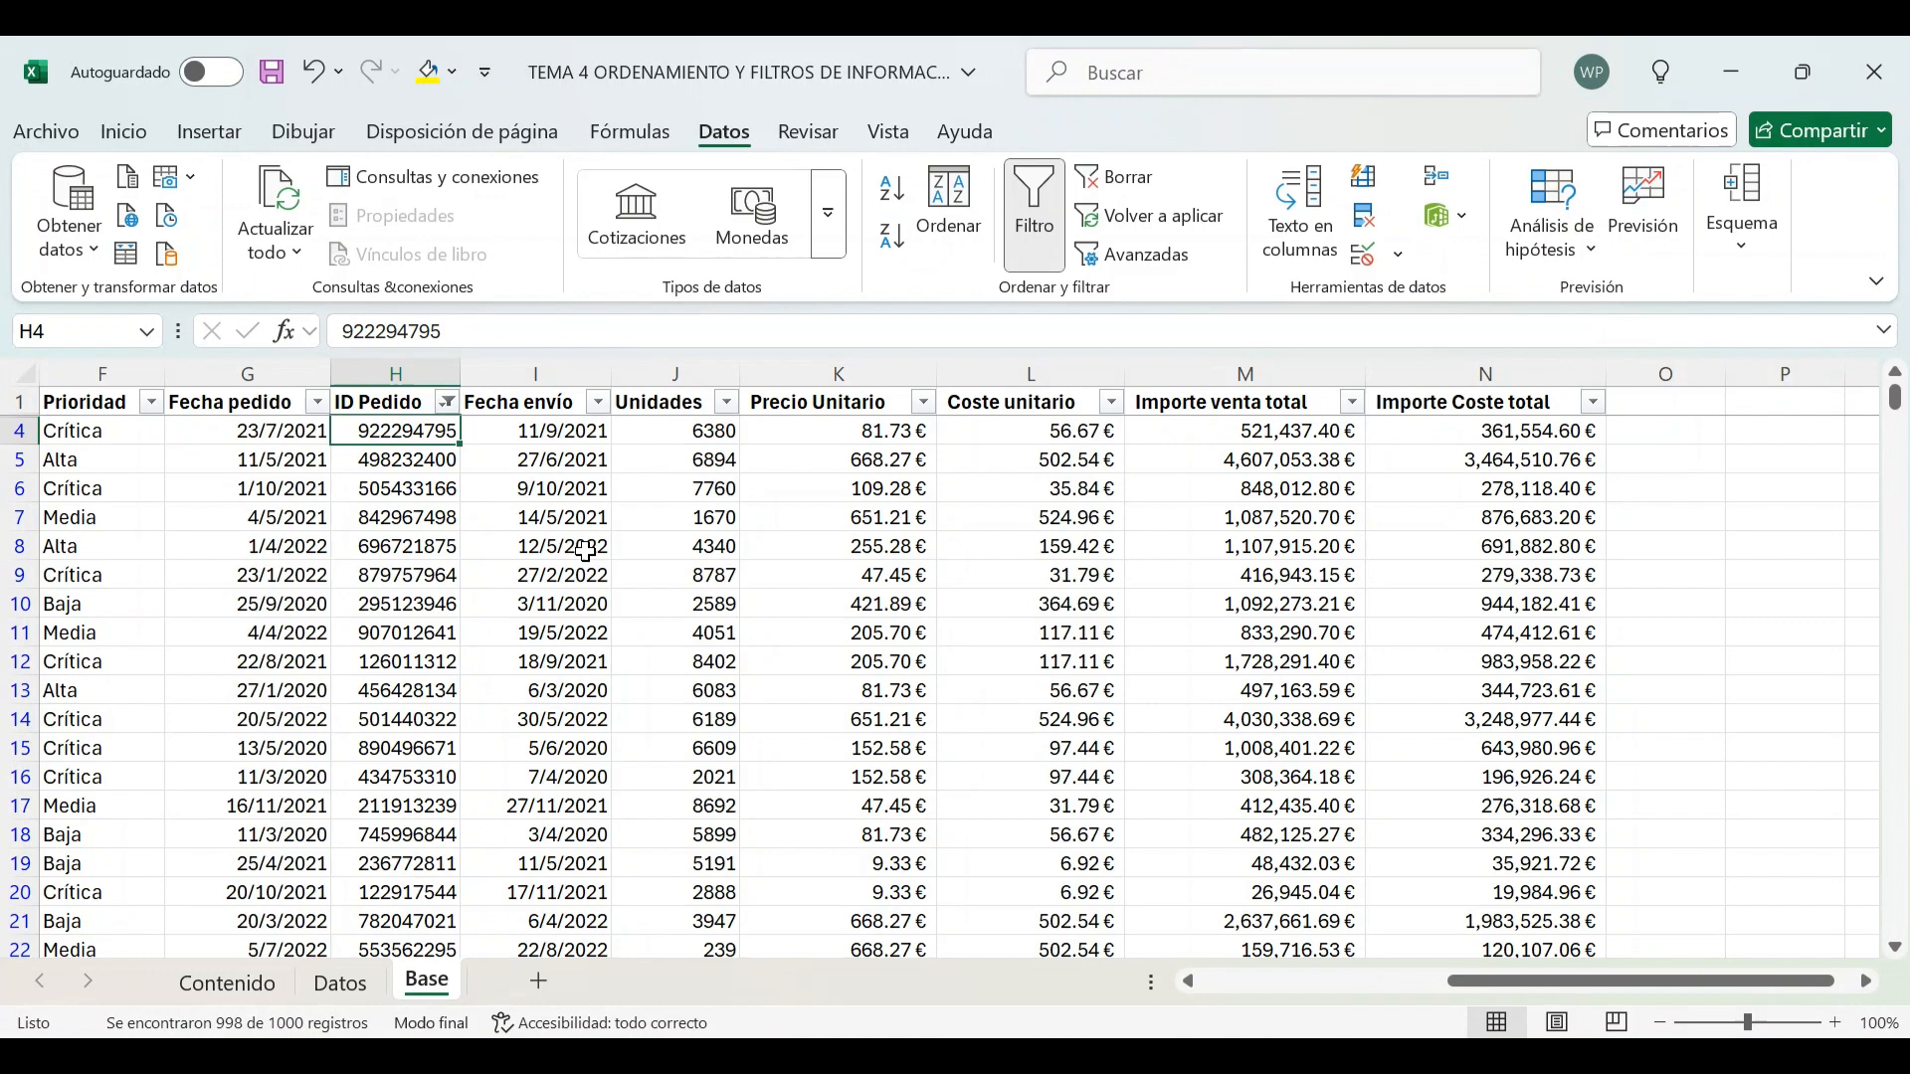
{"action": "key", "text": "ctrl+shift+Down"}
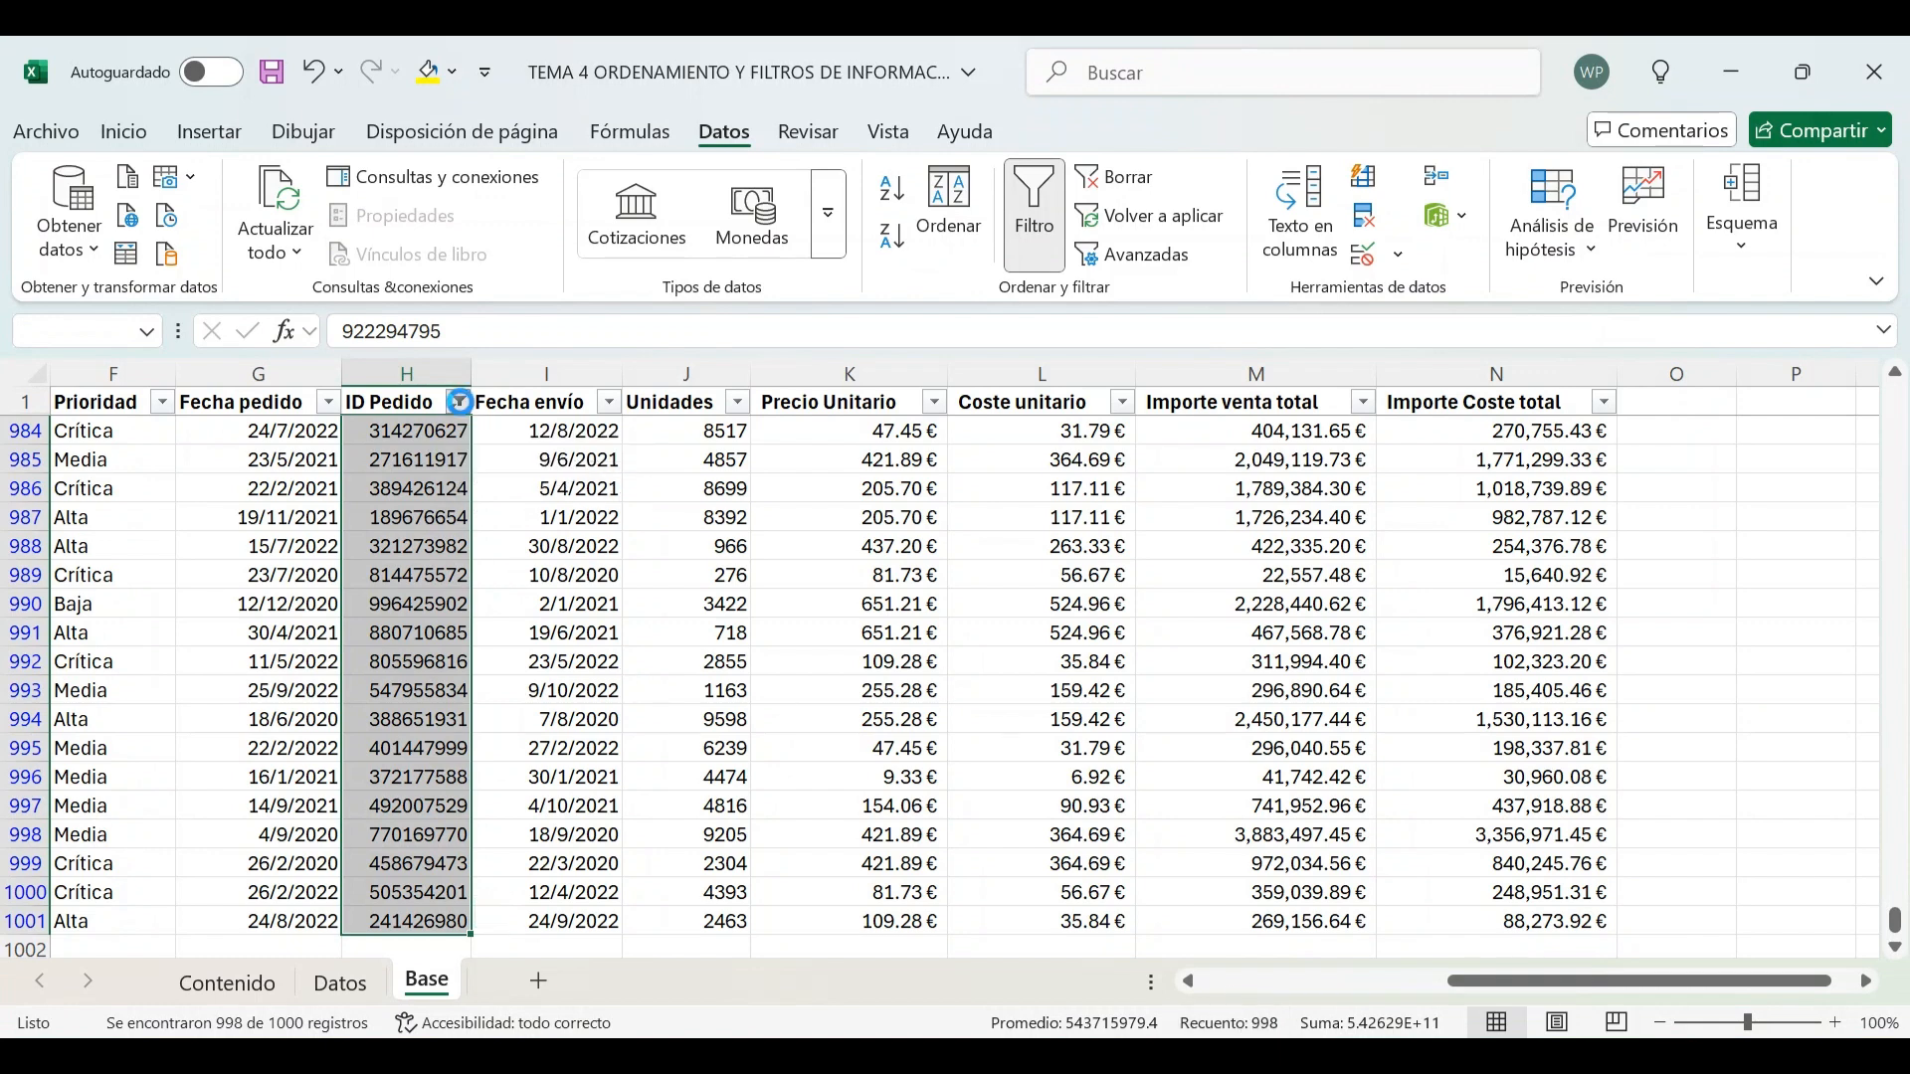
{"action": "left_click", "coordinate": [460, 403]}
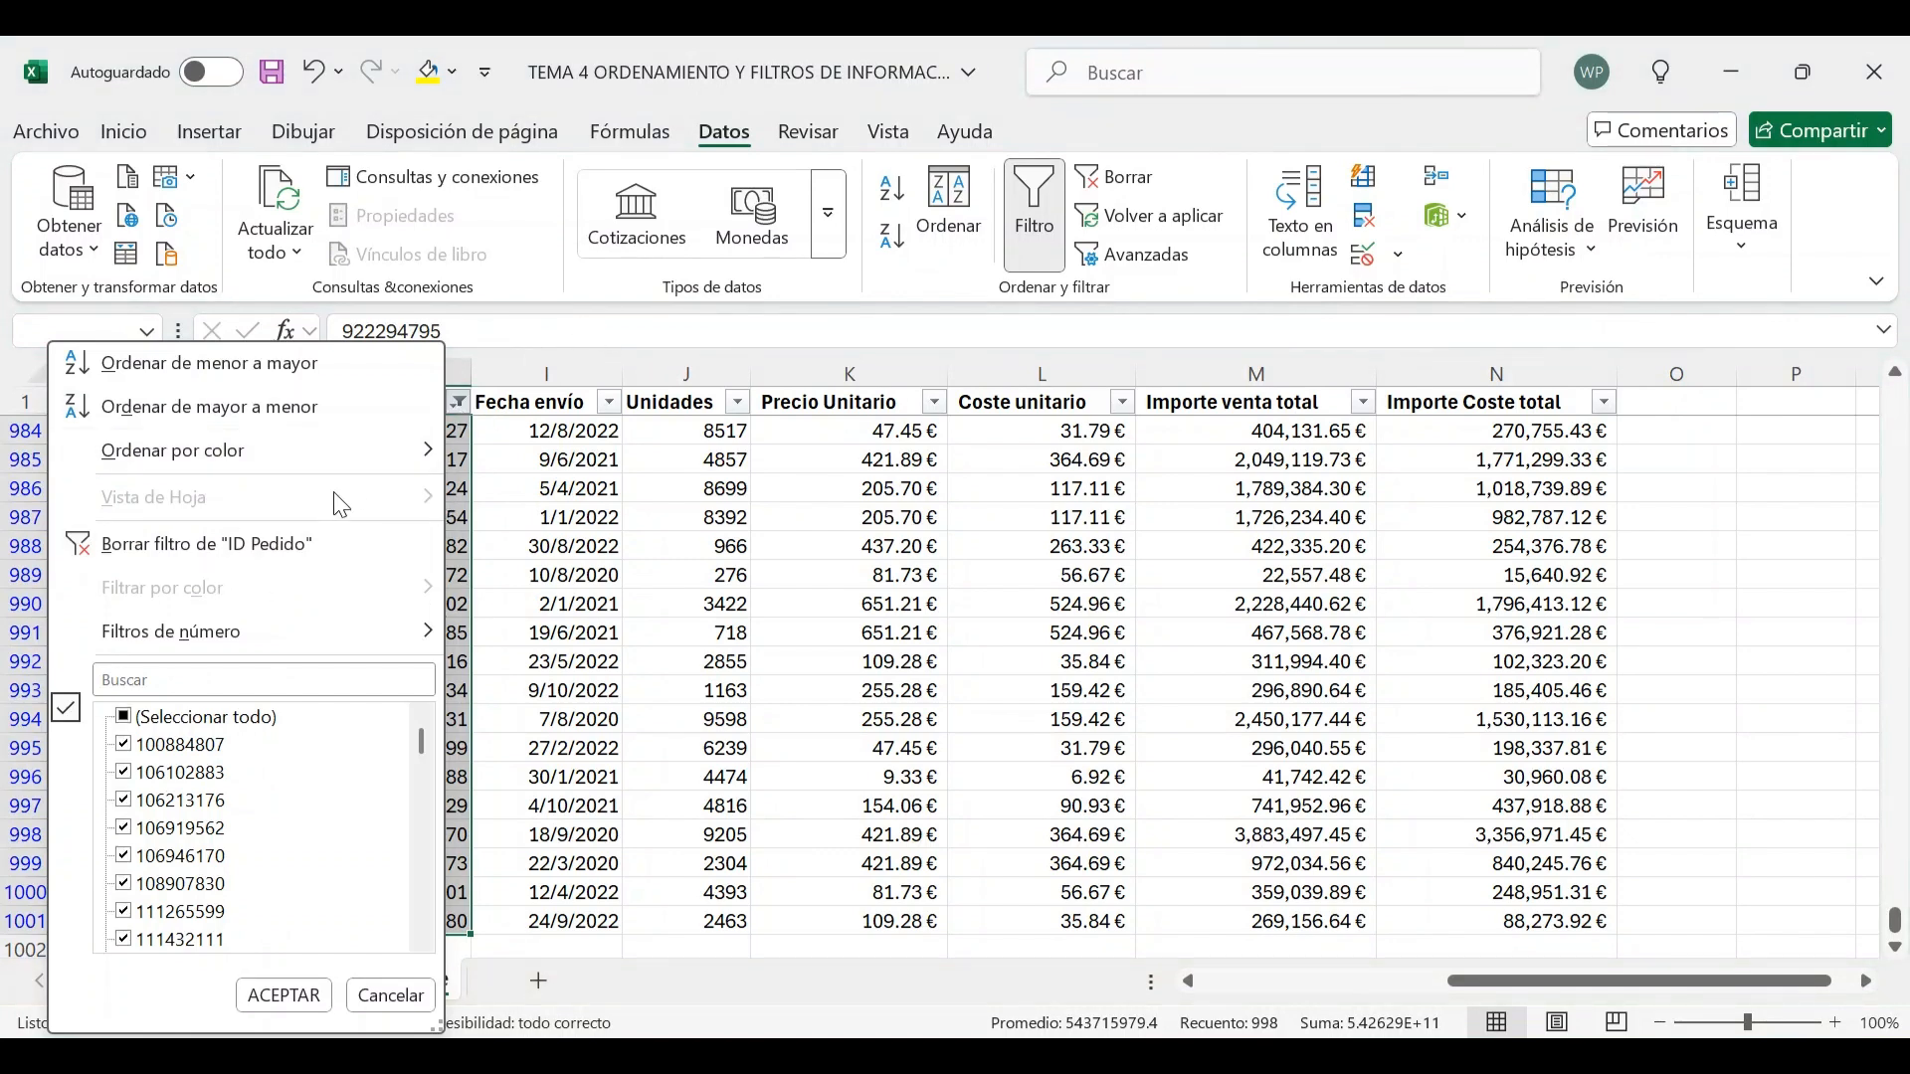
{"action": "left_click", "coordinate": [207, 544]}
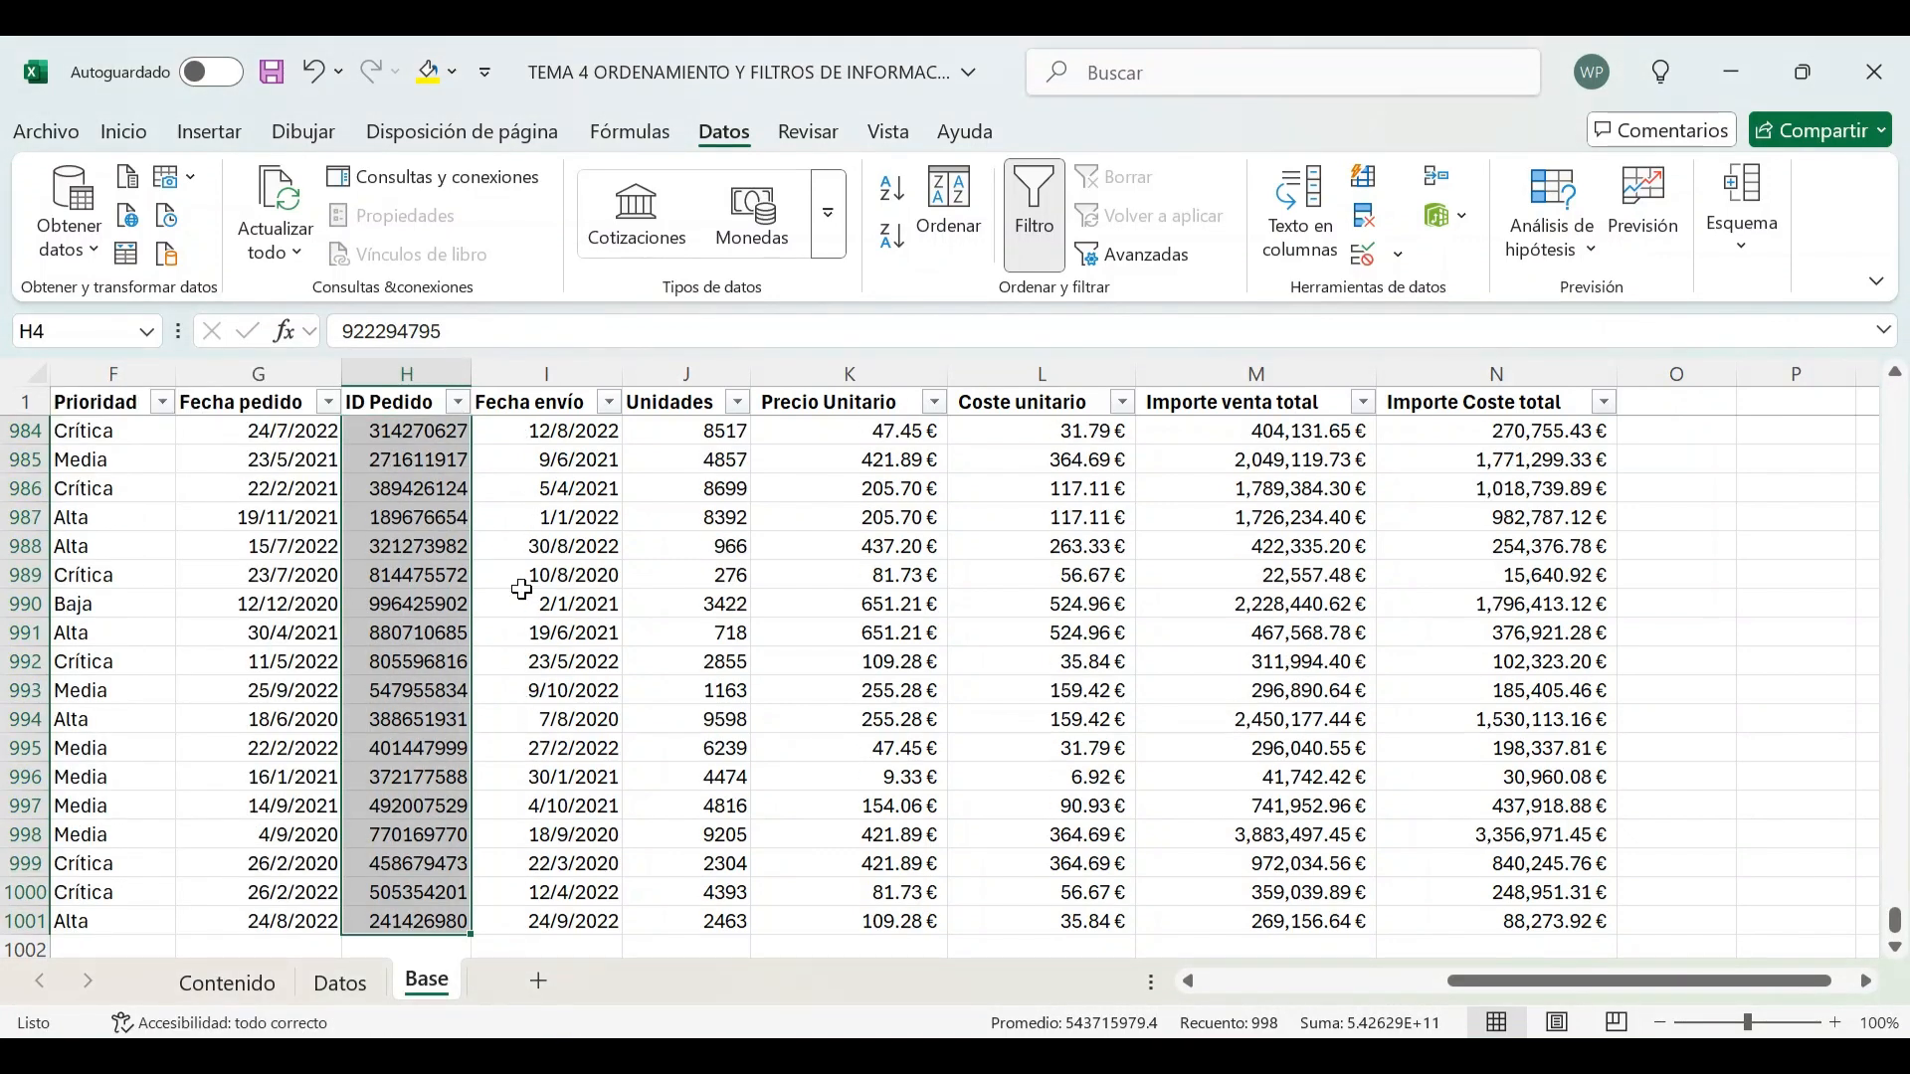
Undo and then redo clearing the ID Pedido filter
{"action": "key", "text": "ctrl+z"}
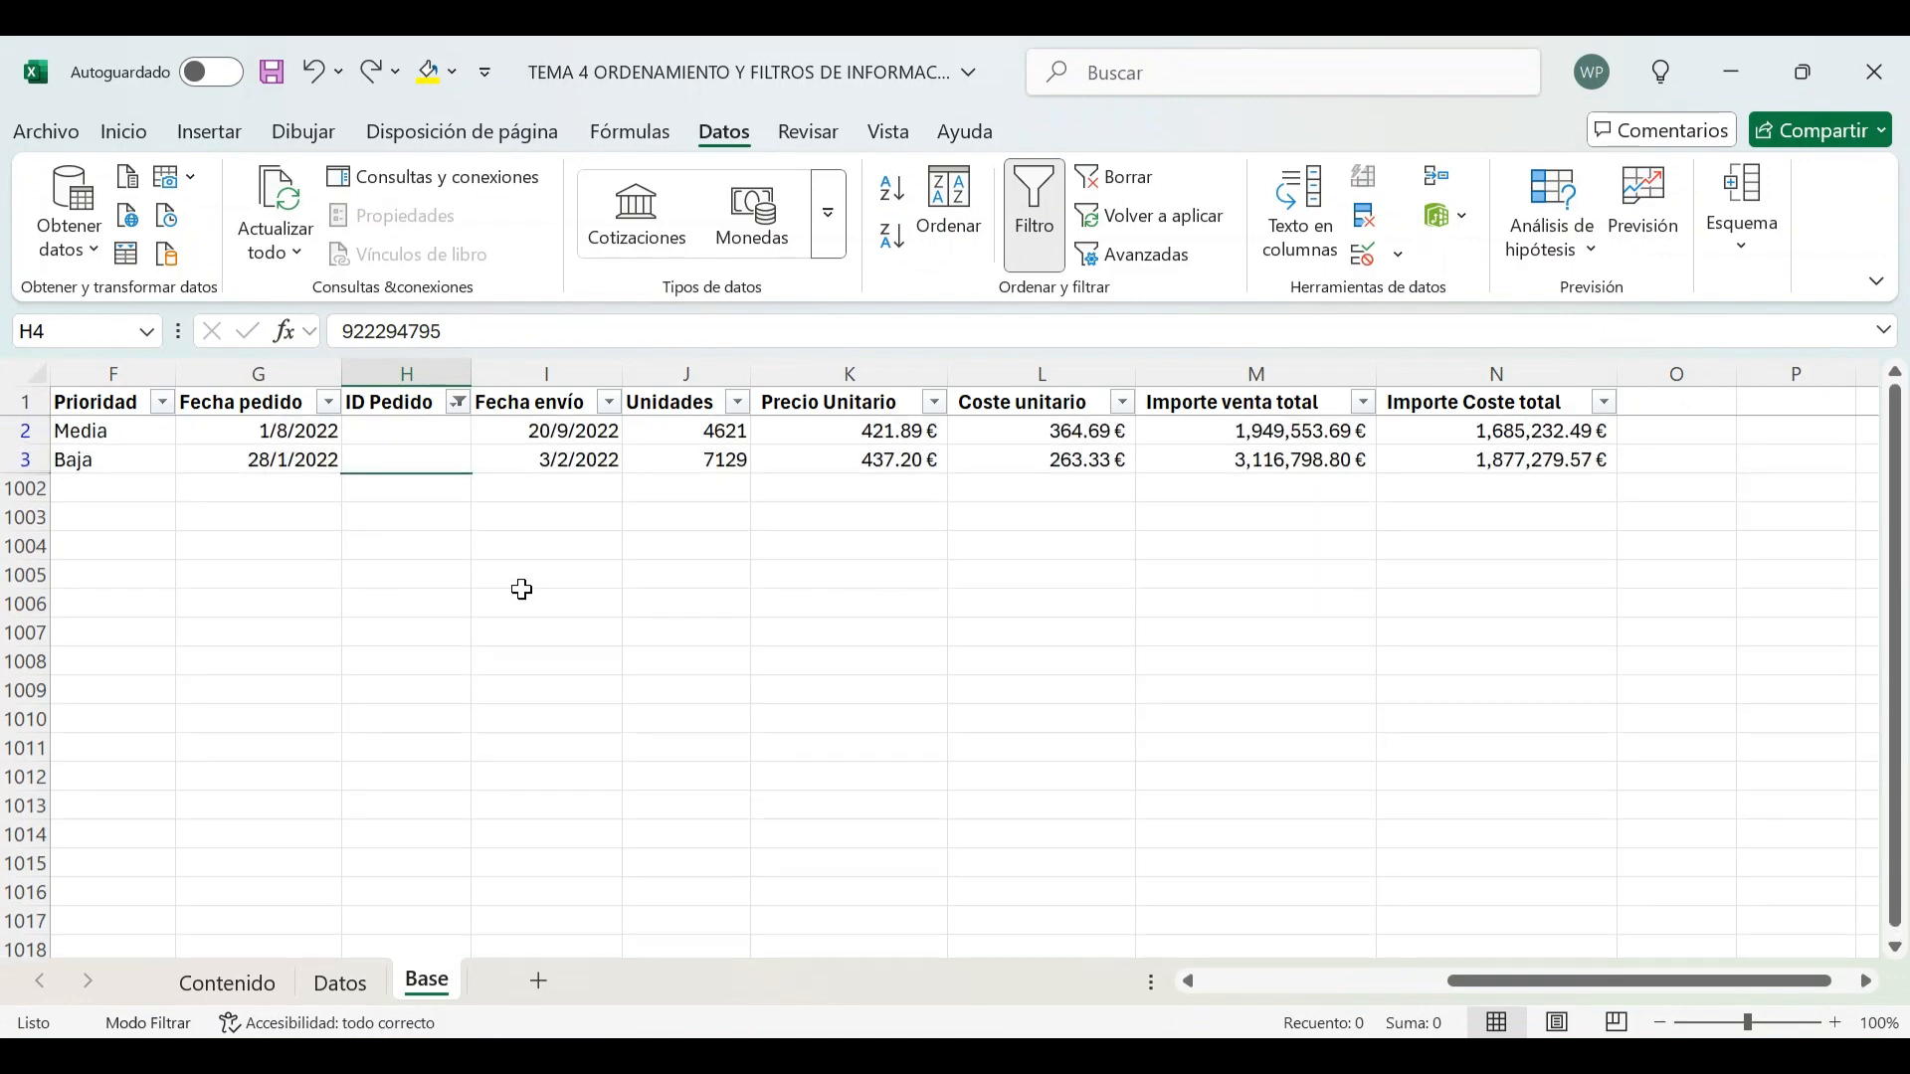
{"action": "key", "text": "ctrl+y"}
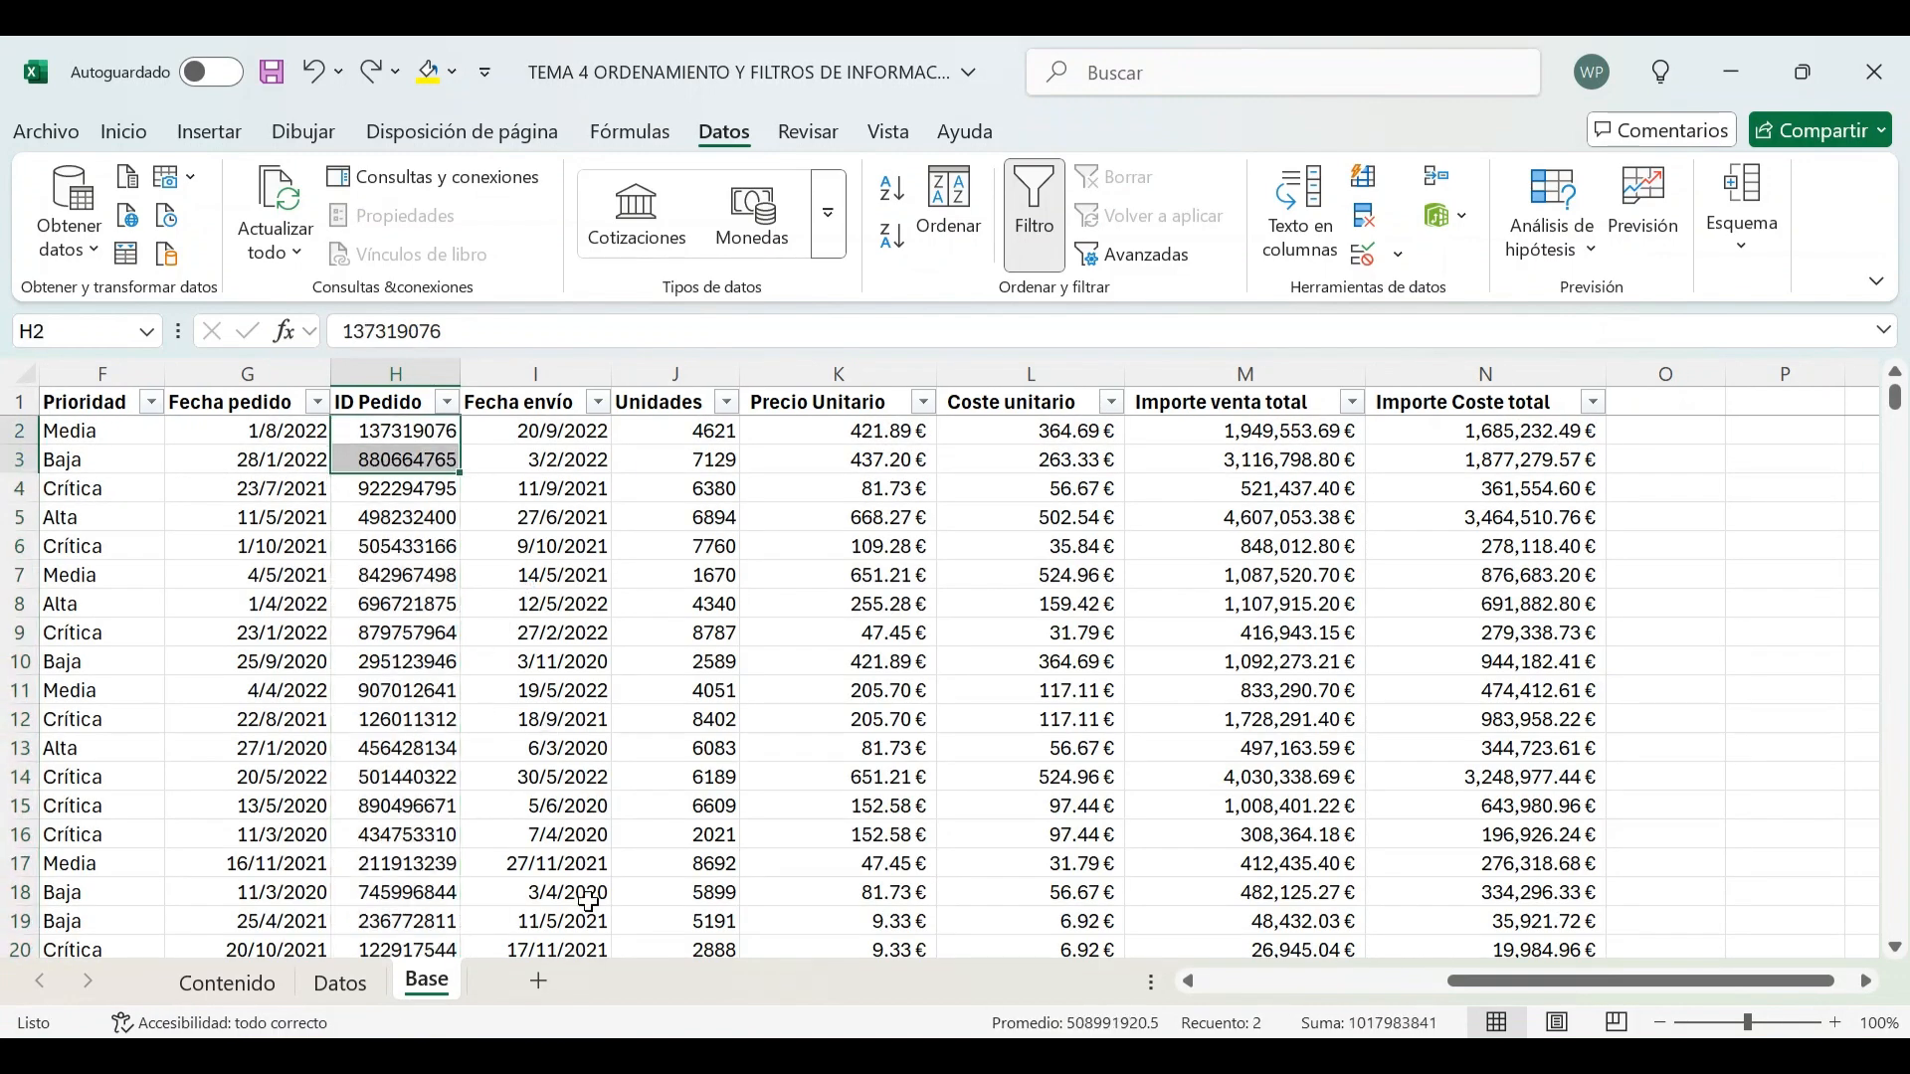
Mark the 'filtrar por vacías y por no vacías' activity as reviewed by entering 1 in its Revisado cell on Contenido
{"action": "left_click", "coordinate": [231, 982]}
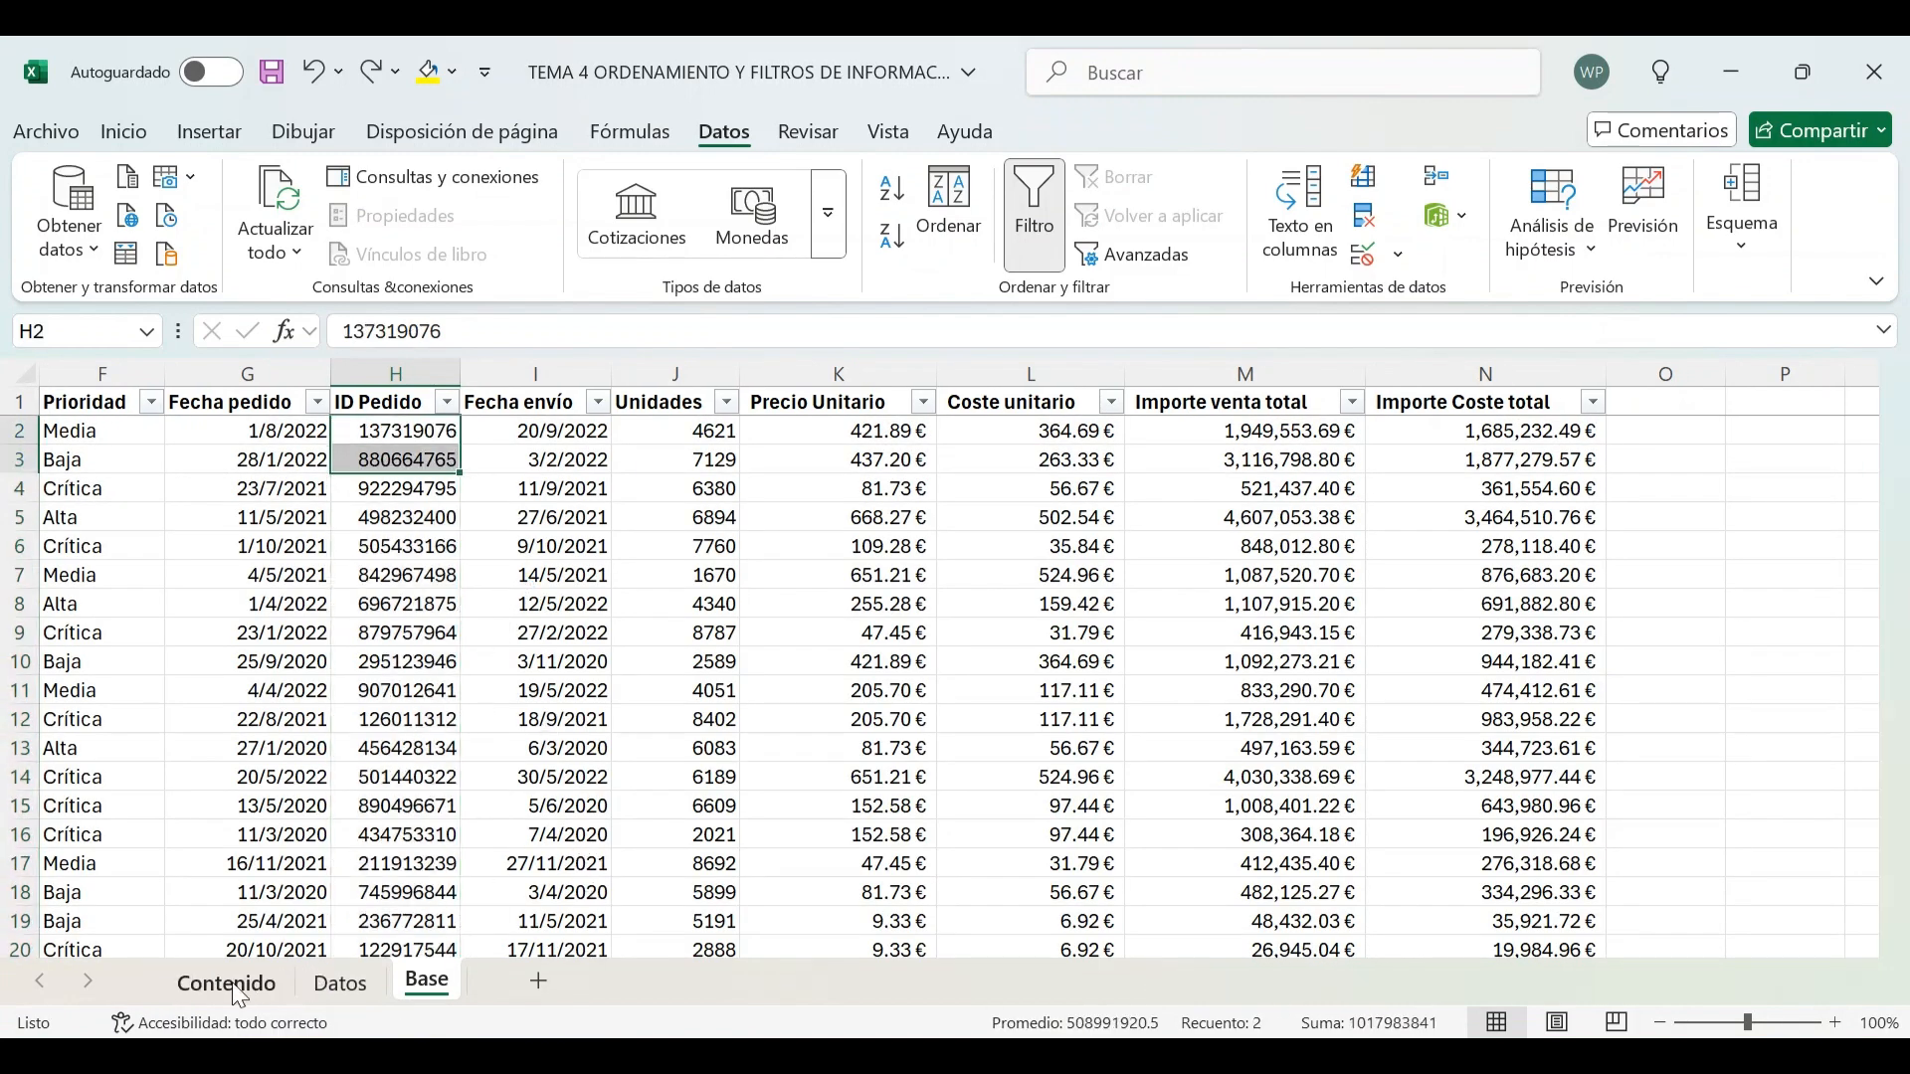
{"action": "type", "text": "1"}
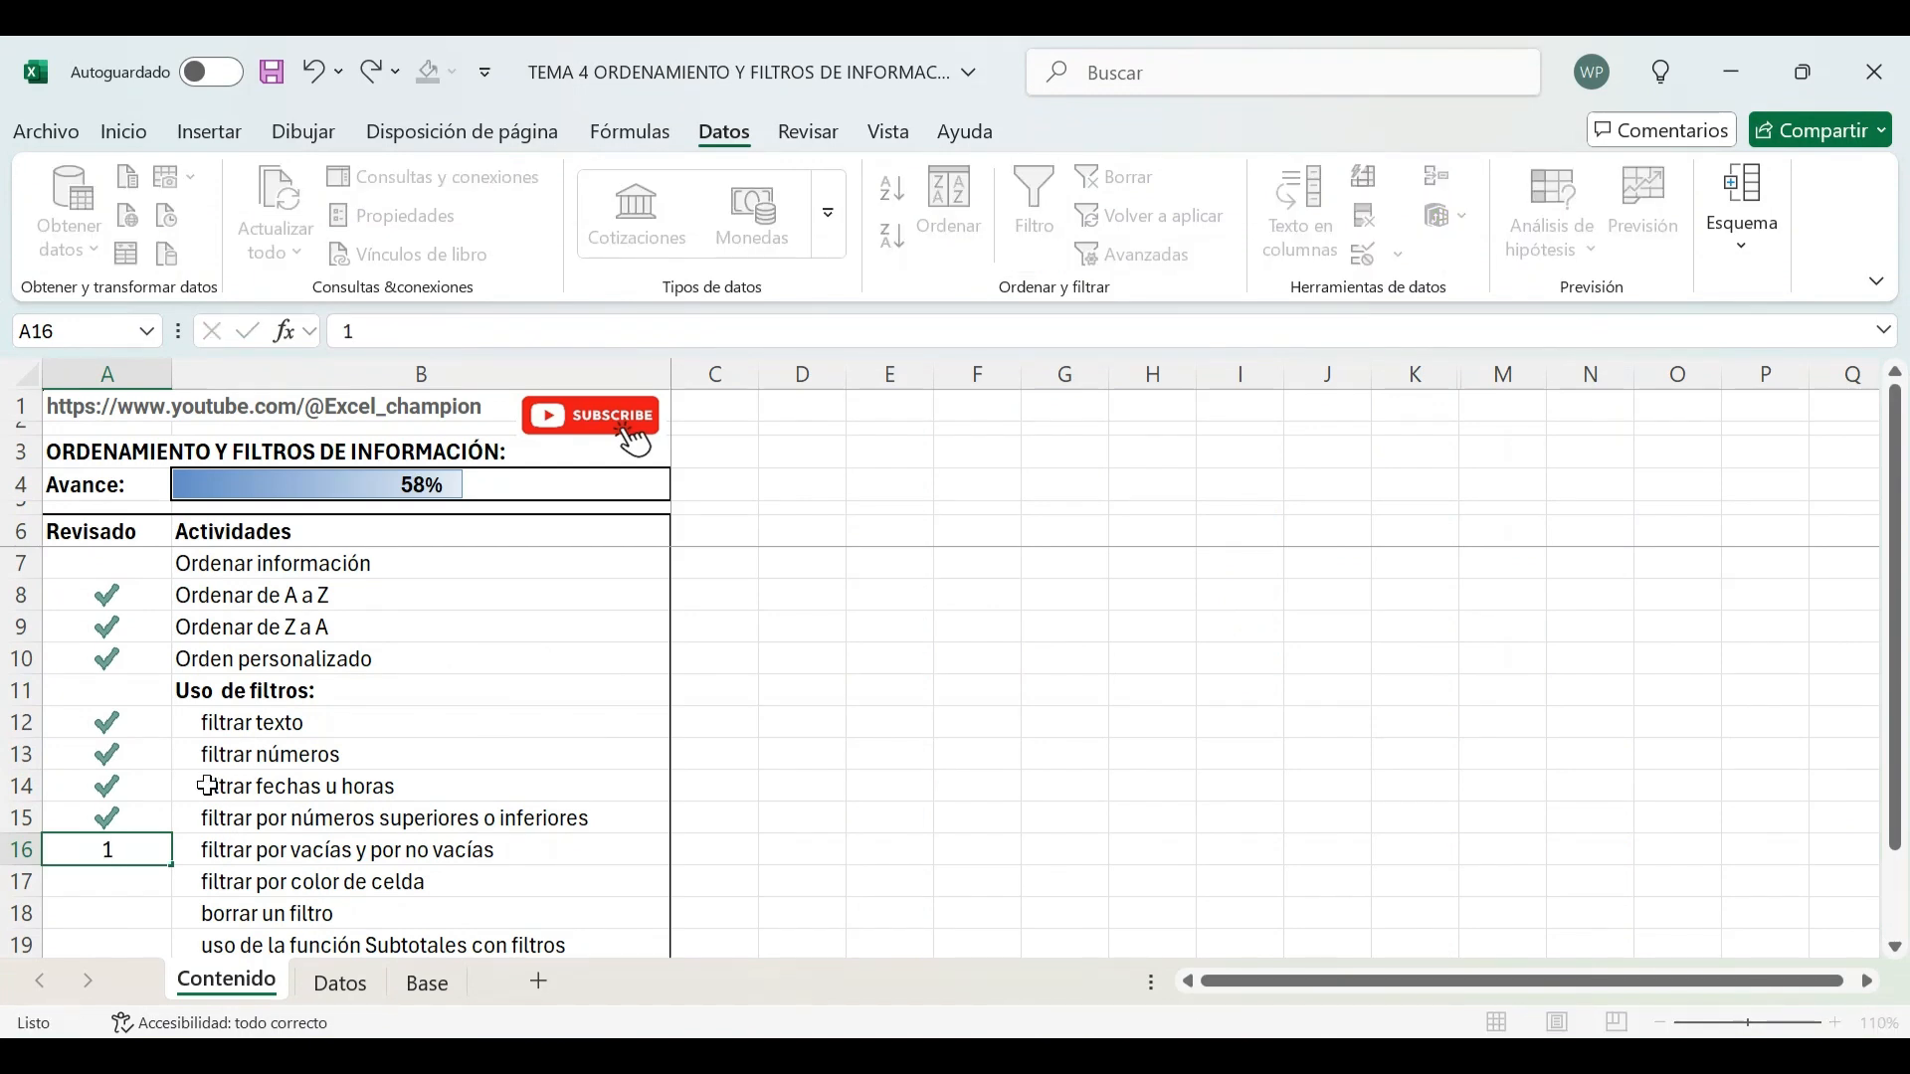
{"action": "key", "text": "Return"}
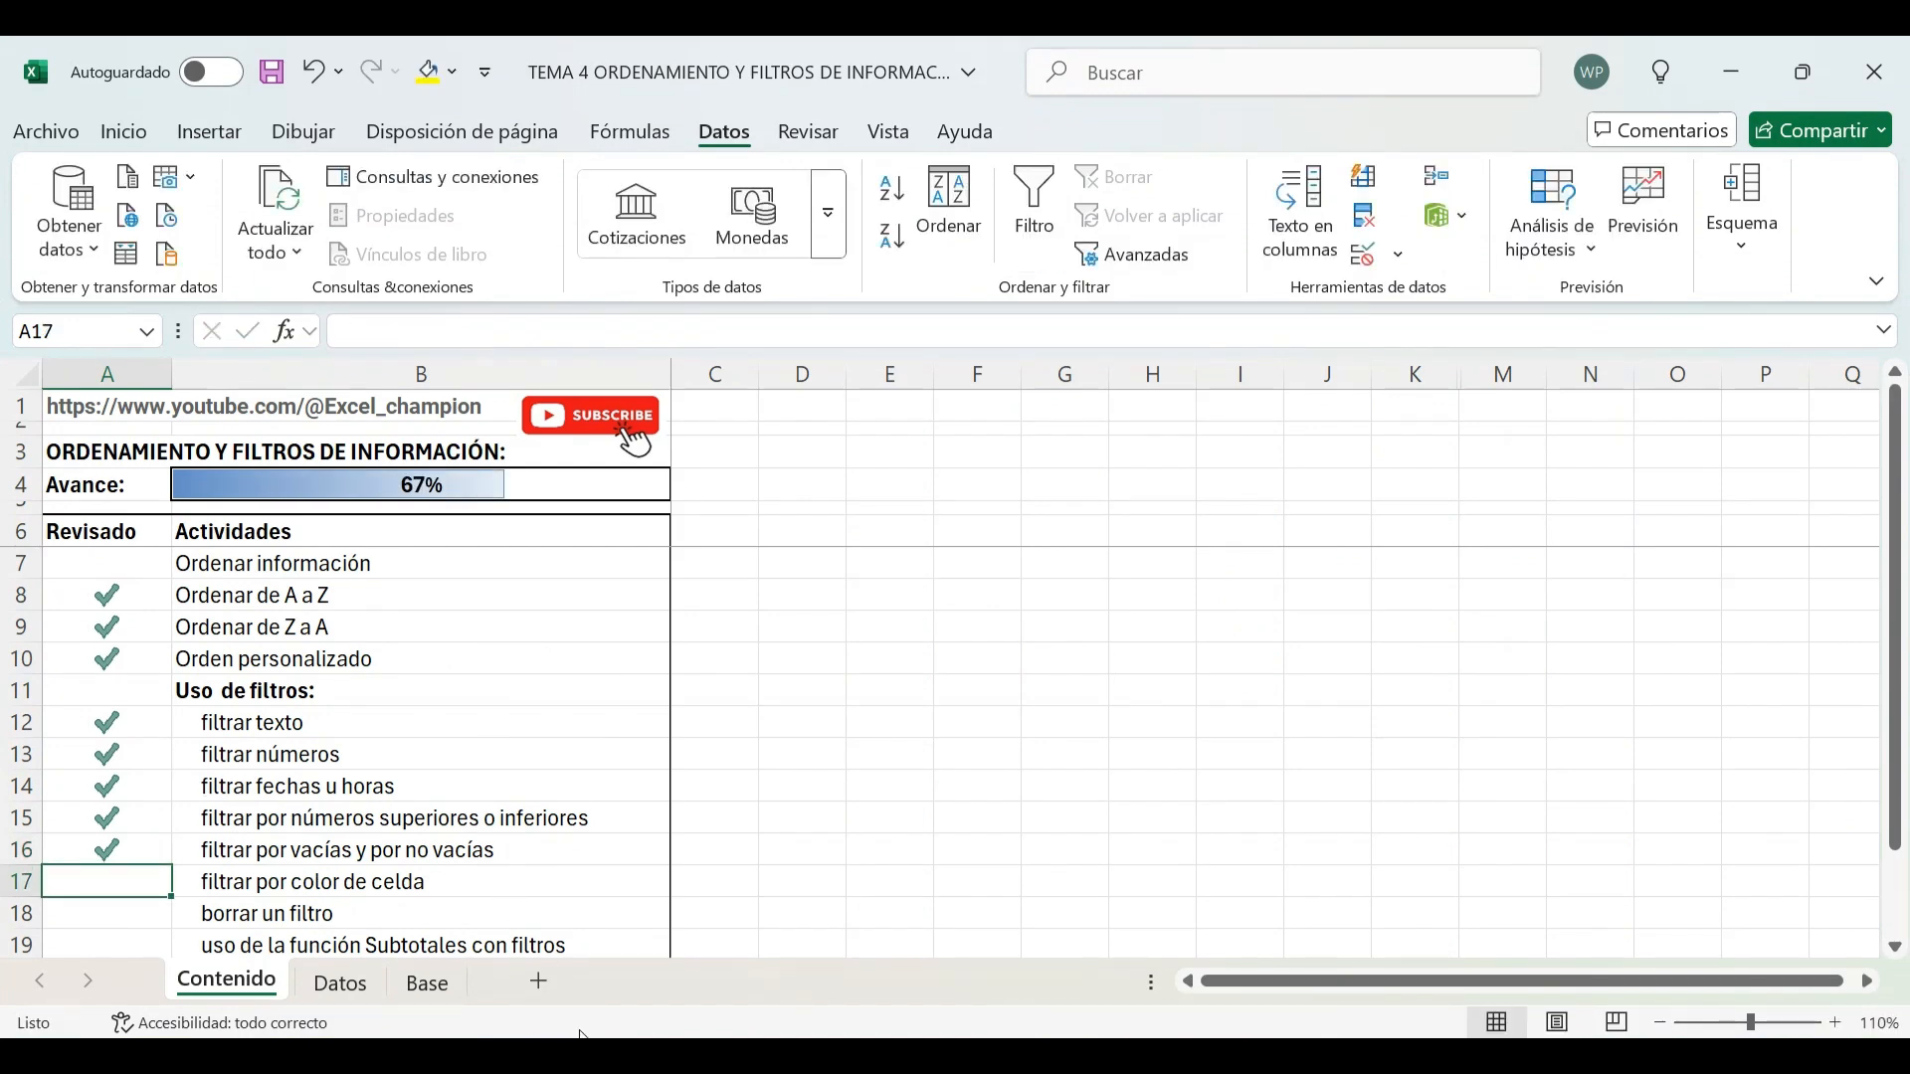
Return to the Base sheet and filter Tipo de producto to show only Alimento infantil
{"action": "left_click", "coordinate": [369, 983]}
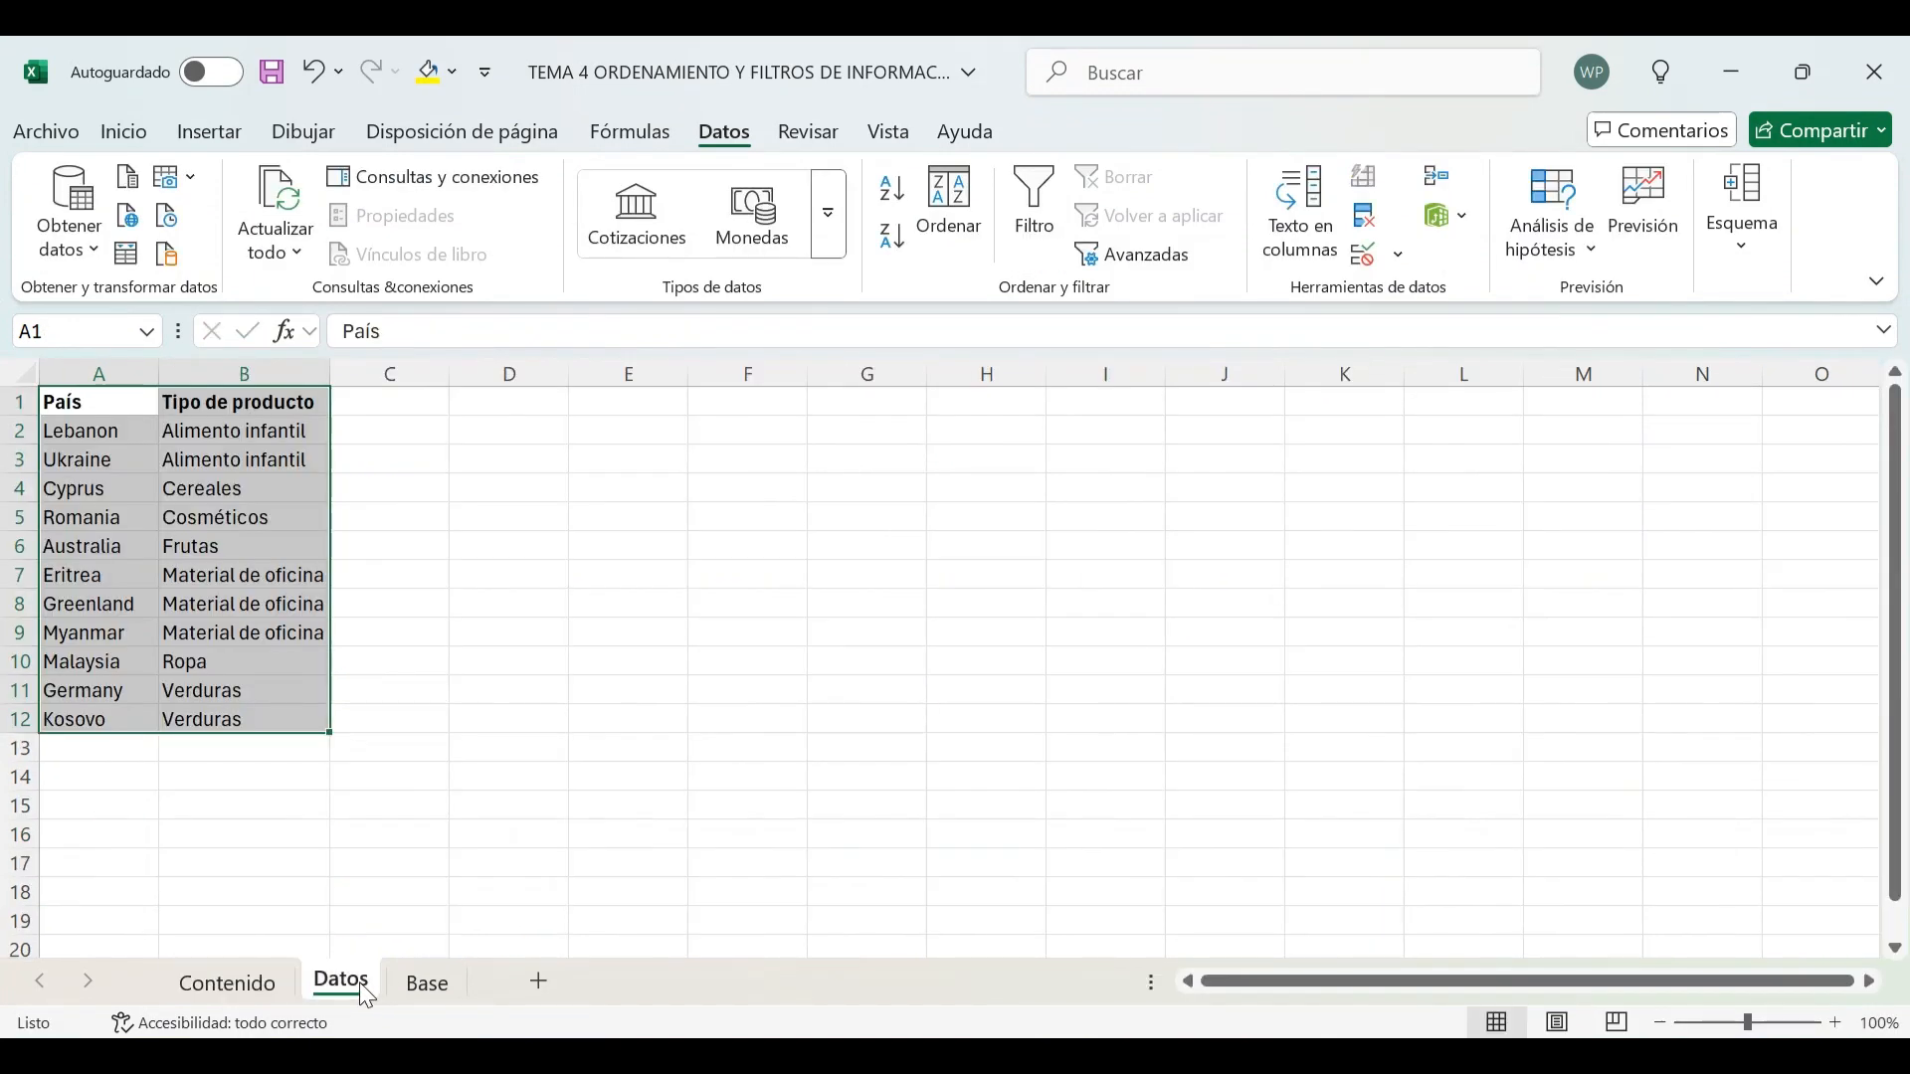
{"action": "left_click", "coordinate": [430, 984]}
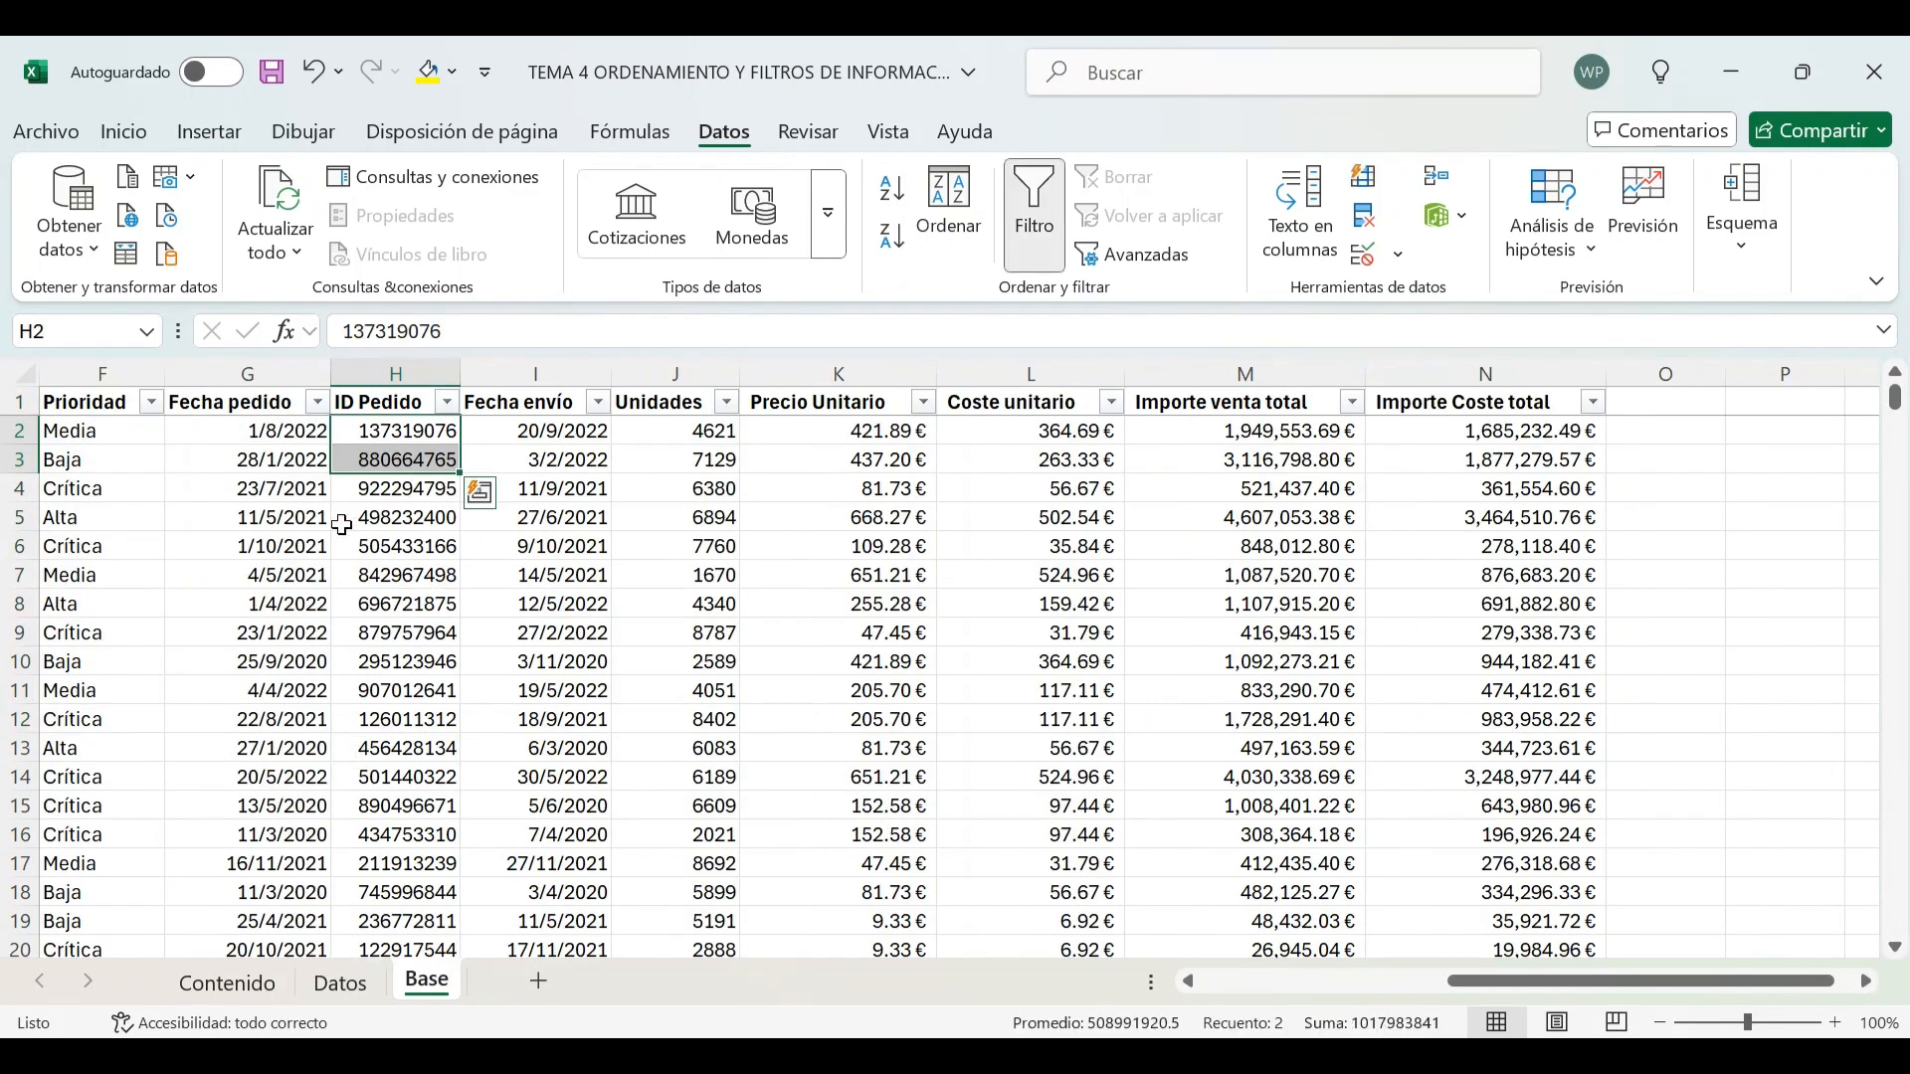
{"action": "left_click_drag", "start_coordinate": [1477, 981], "coordinate": [1201, 982]}
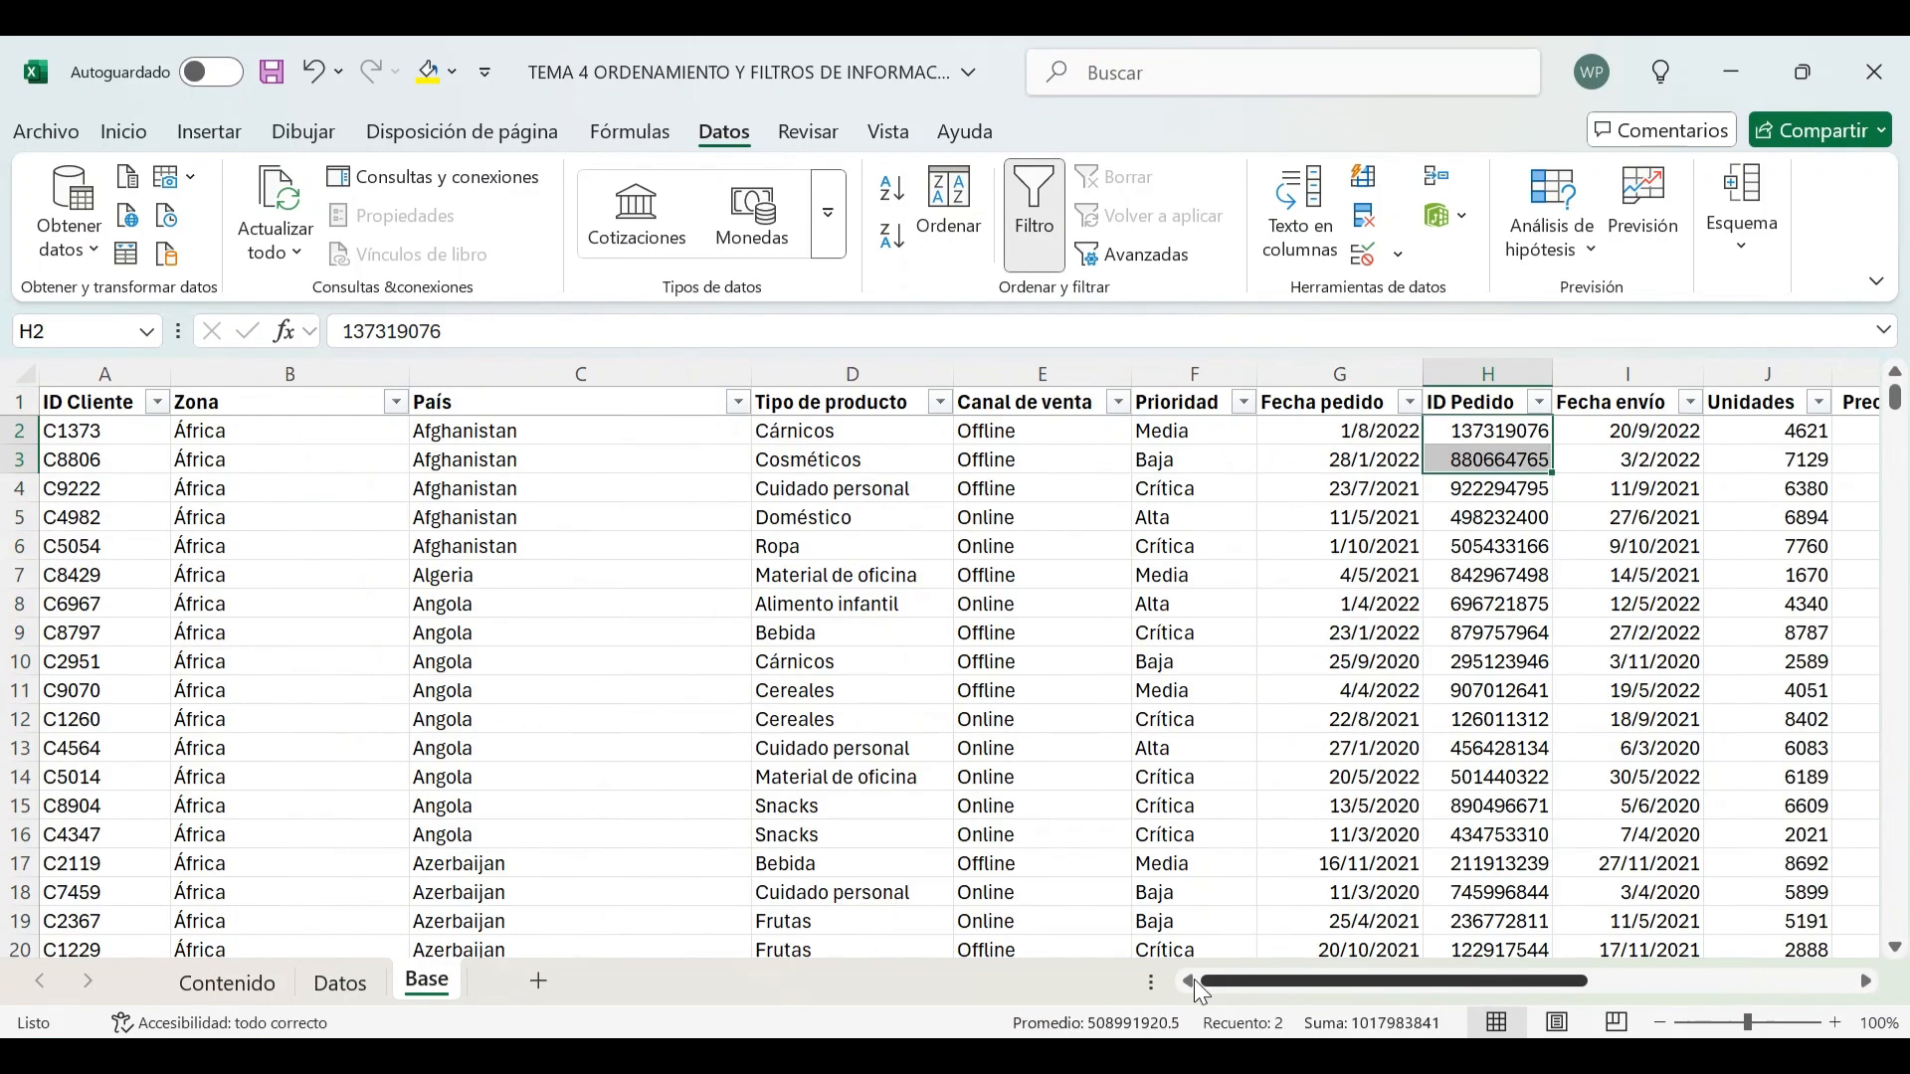
{"action": "left_click", "coordinate": [864, 608]}
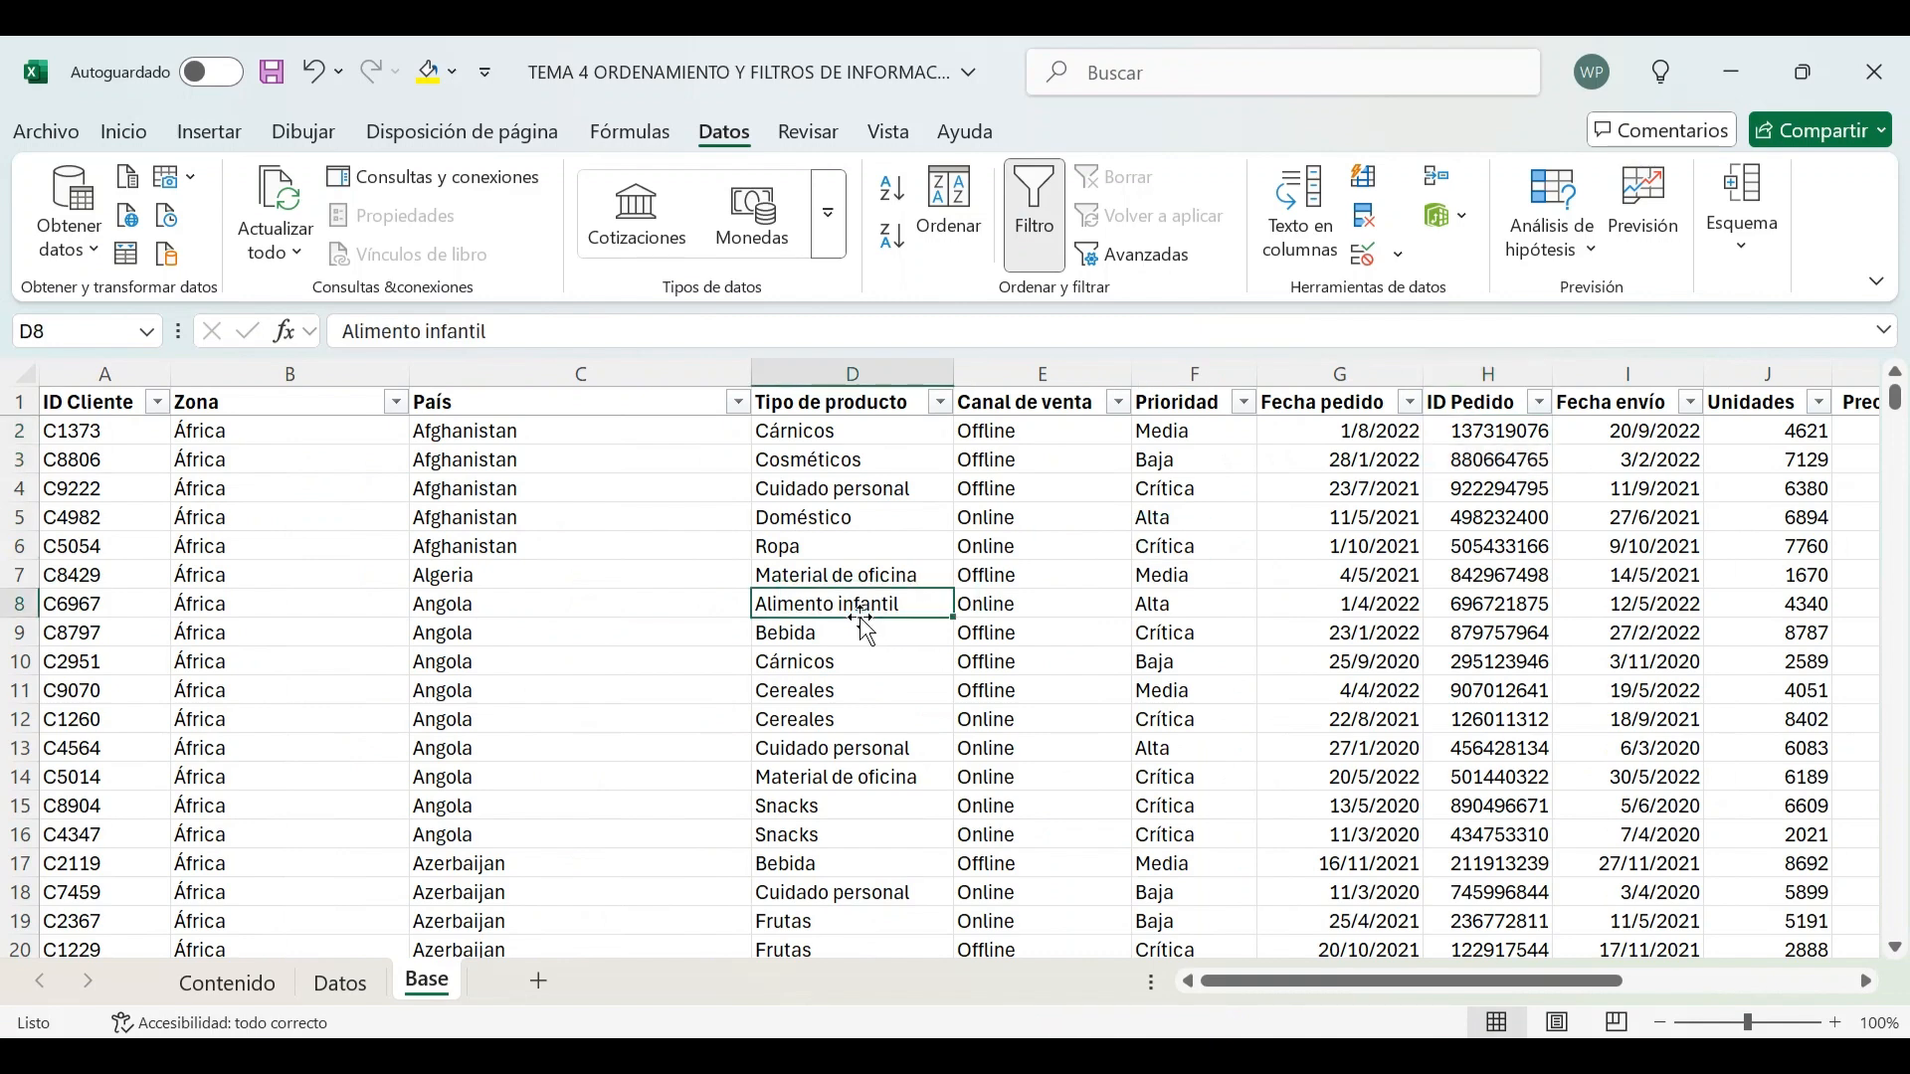
{"action": "left_click", "coordinate": [941, 403]}
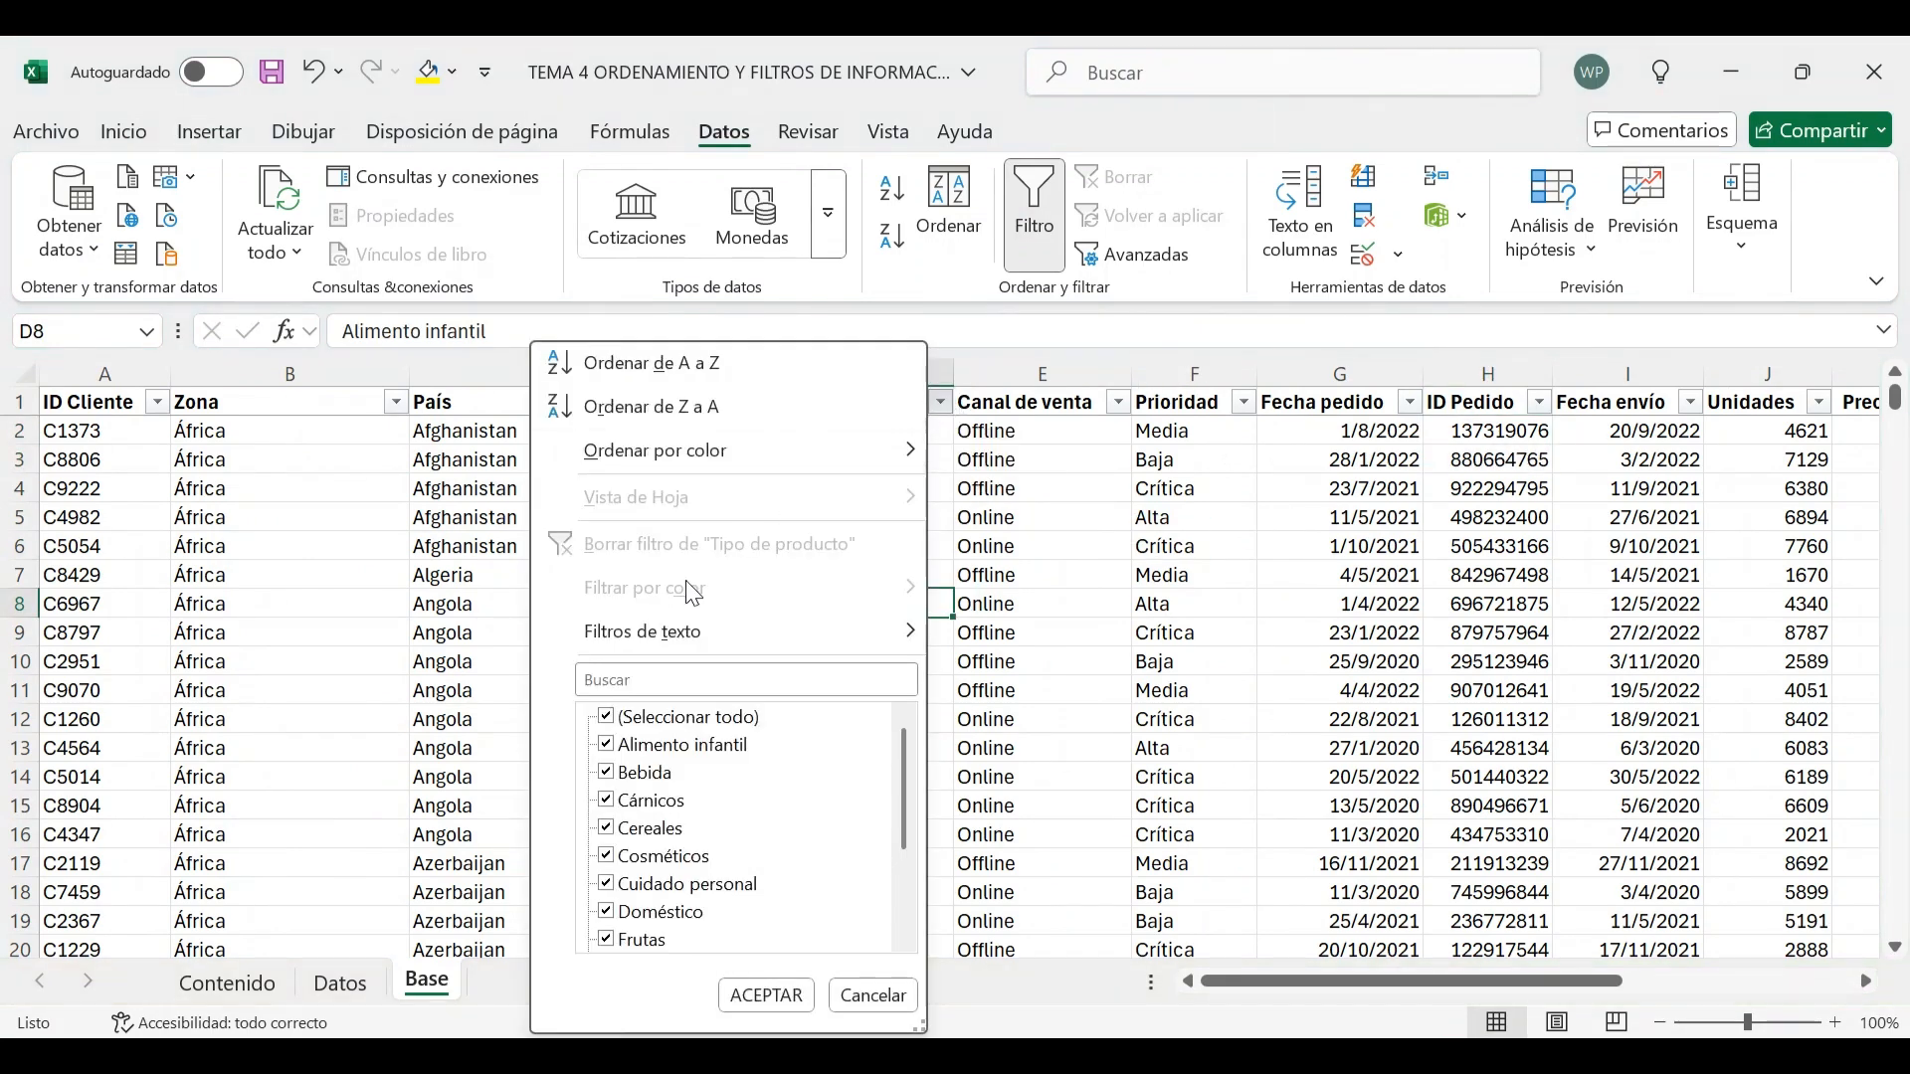
{"action": "left_click", "coordinate": [636, 723]}
{"action": "left_click", "coordinate": [615, 748]}
{"action": "left_click", "coordinate": [780, 999]}
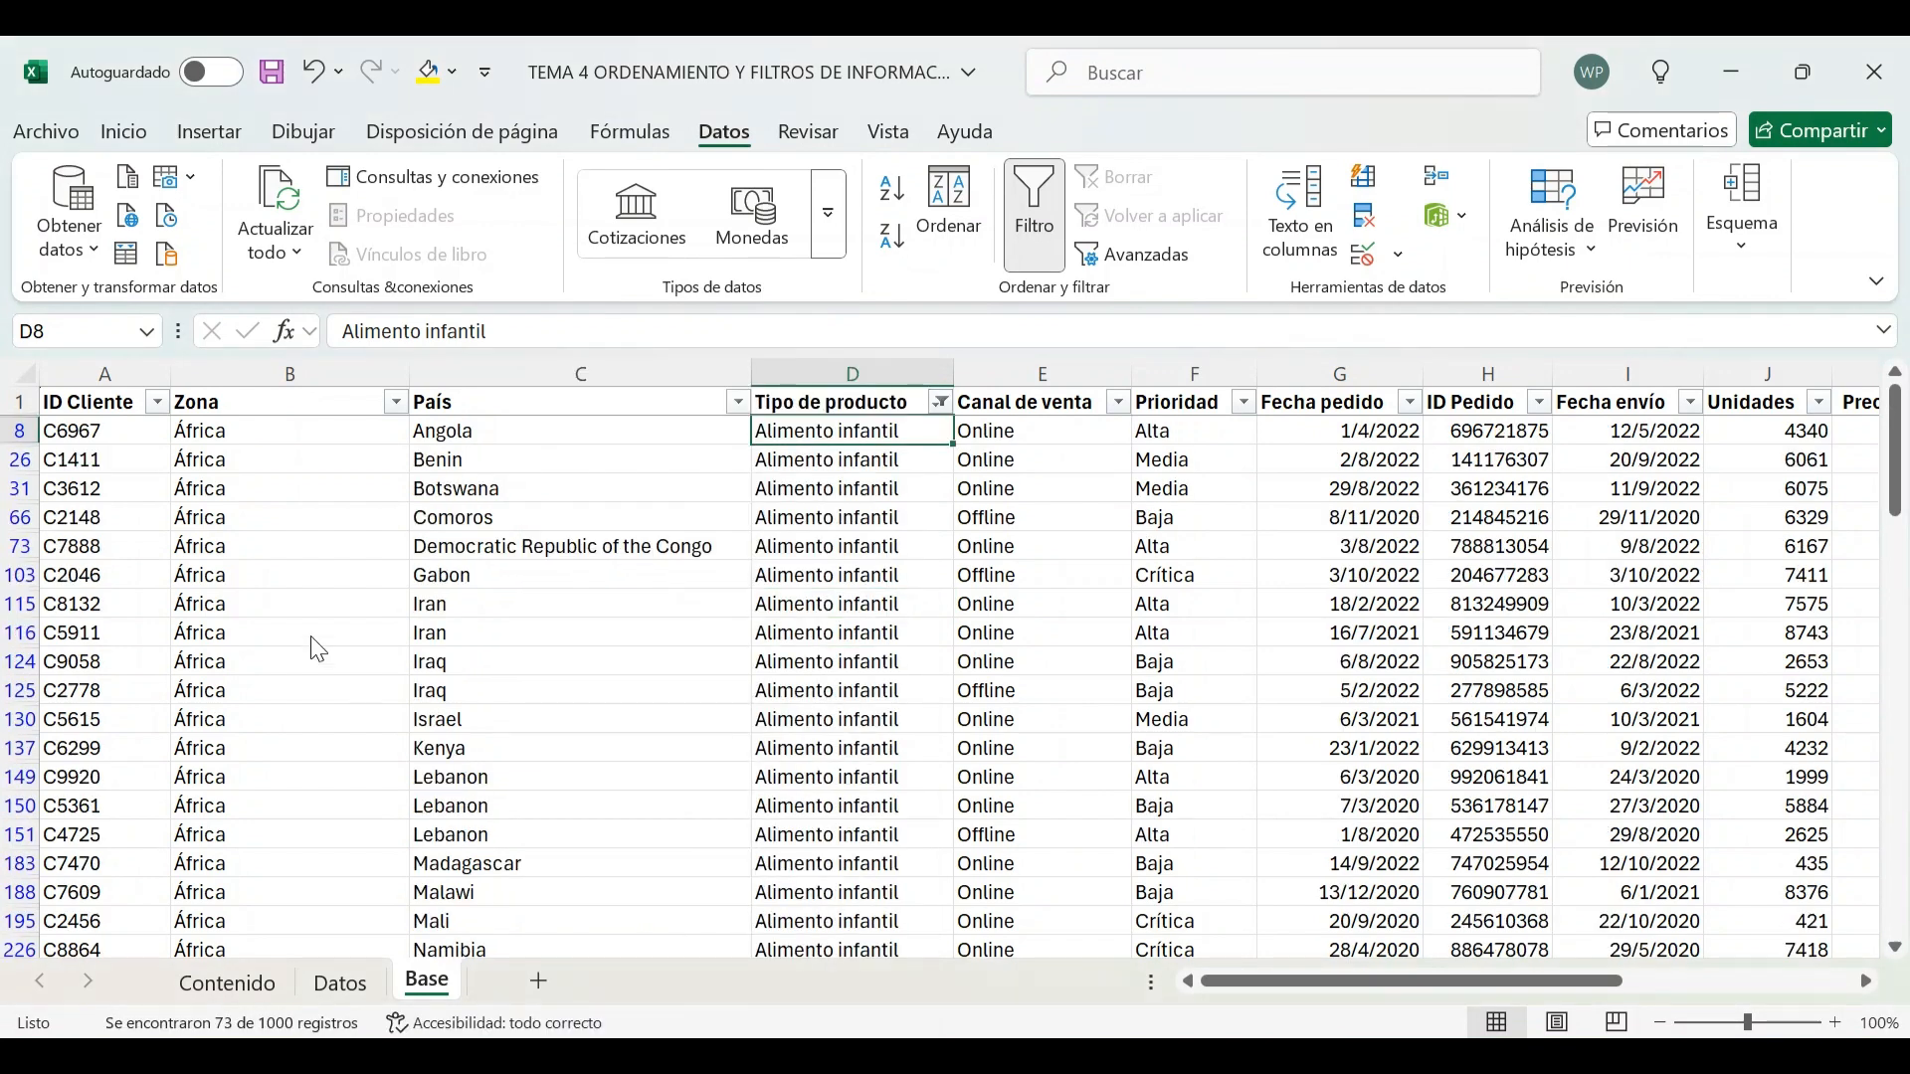
Select all visible Alimento infantil rows from ID Cliente to Importe Coste total and give them an orange fill
{"action": "left_click", "coordinate": [65, 428]}
{"action": "key", "text": "shift+Right"}
{"action": "key", "text": "shift+Right"}
{"action": "key", "text": "shift+Right"}
{"action": "key", "text": "shift+Right"}
{"action": "key", "text": "shift+Right"}
{"action": "key", "text": "shift+Right"}
{"action": "key", "text": "shift+Right"}
{"action": "key", "text": "shift+Right"}
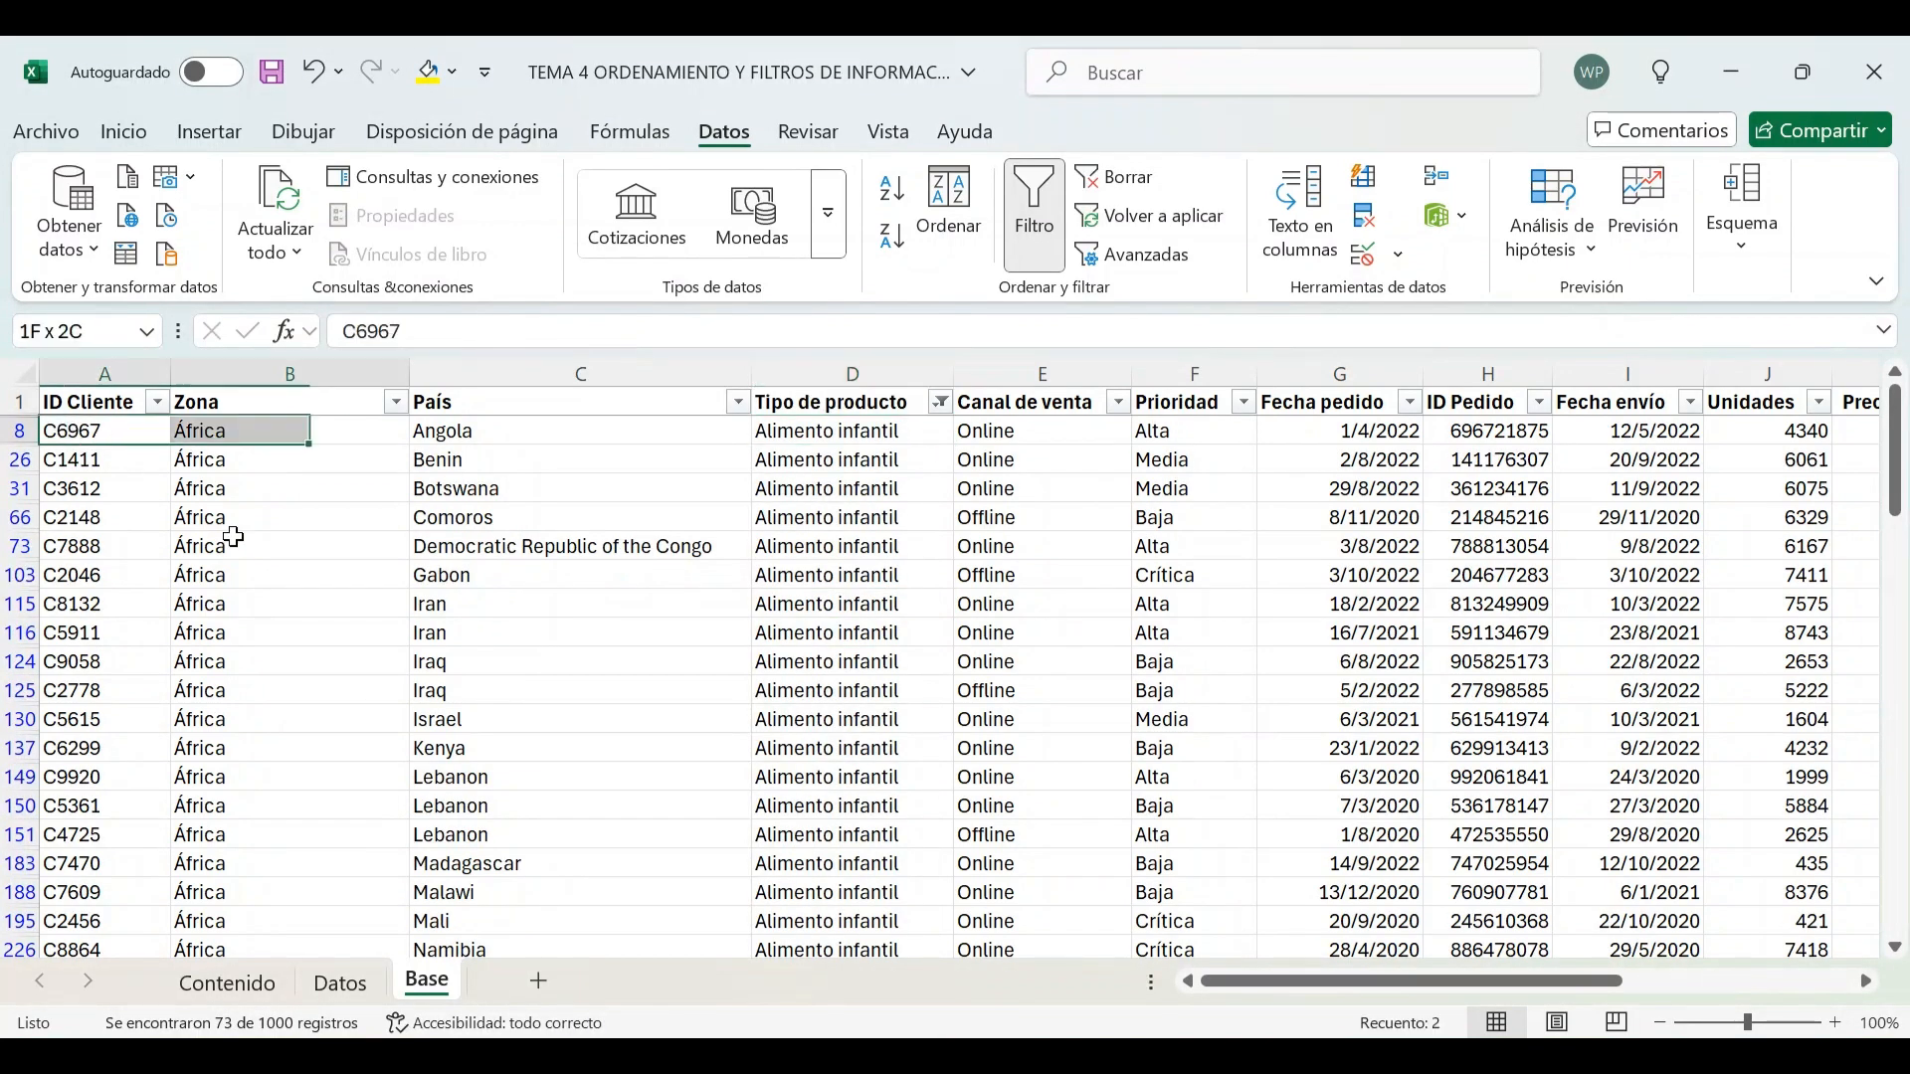
{"action": "key", "text": "shift+Right"}
{"action": "key", "text": "shift+Right"}
{"action": "key", "text": "shift+Right"}
{"action": "key", "text": "shift+Right"}
{"action": "key", "text": "shift+Right"}
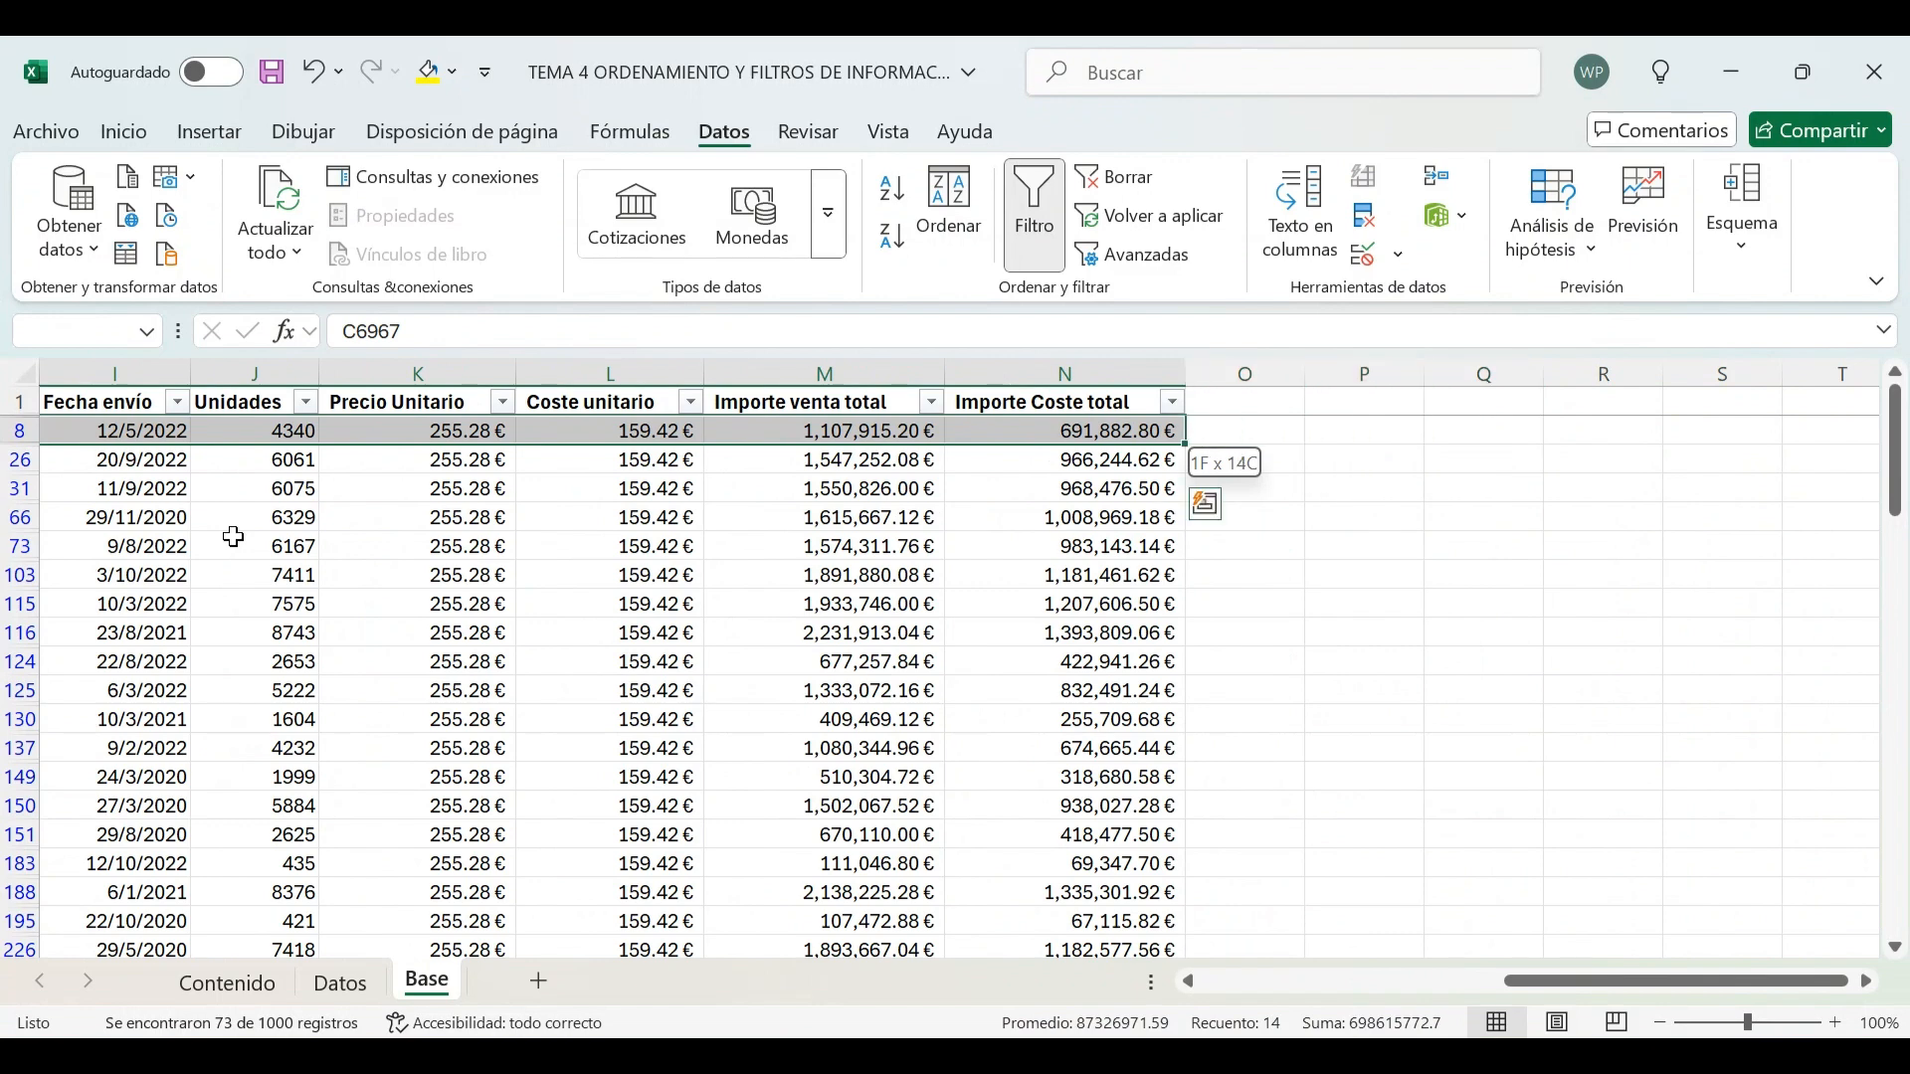
{"action": "key", "text": "shift+Down"}
{"action": "key", "text": "shift+Down"}
{"action": "key", "text": "shift+Down"}
{"action": "key", "text": "shift+Down"}
{"action": "key", "text": "shift+Down"}
{"action": "key", "text": "shift+Down"}
{"action": "key", "text": "shift+Down"}
{"action": "key", "text": "shift+Down"}
{"action": "key", "text": "shift+Down"}
{"action": "key", "text": "shift+Down"}
{"action": "key", "text": "shift+Down"}
{"action": "key", "text": "shift+Down"}
{"action": "key", "text": "shift+Down"}
{"action": "key", "text": "shift+Down"}
{"action": "key", "text": "shift+Down"}
{"action": "key", "text": "shift+Down"}
{"action": "key", "text": "shift+Down"}
{"action": "key", "text": "shift+Down"}
{"action": "key", "text": "shift+Down"}
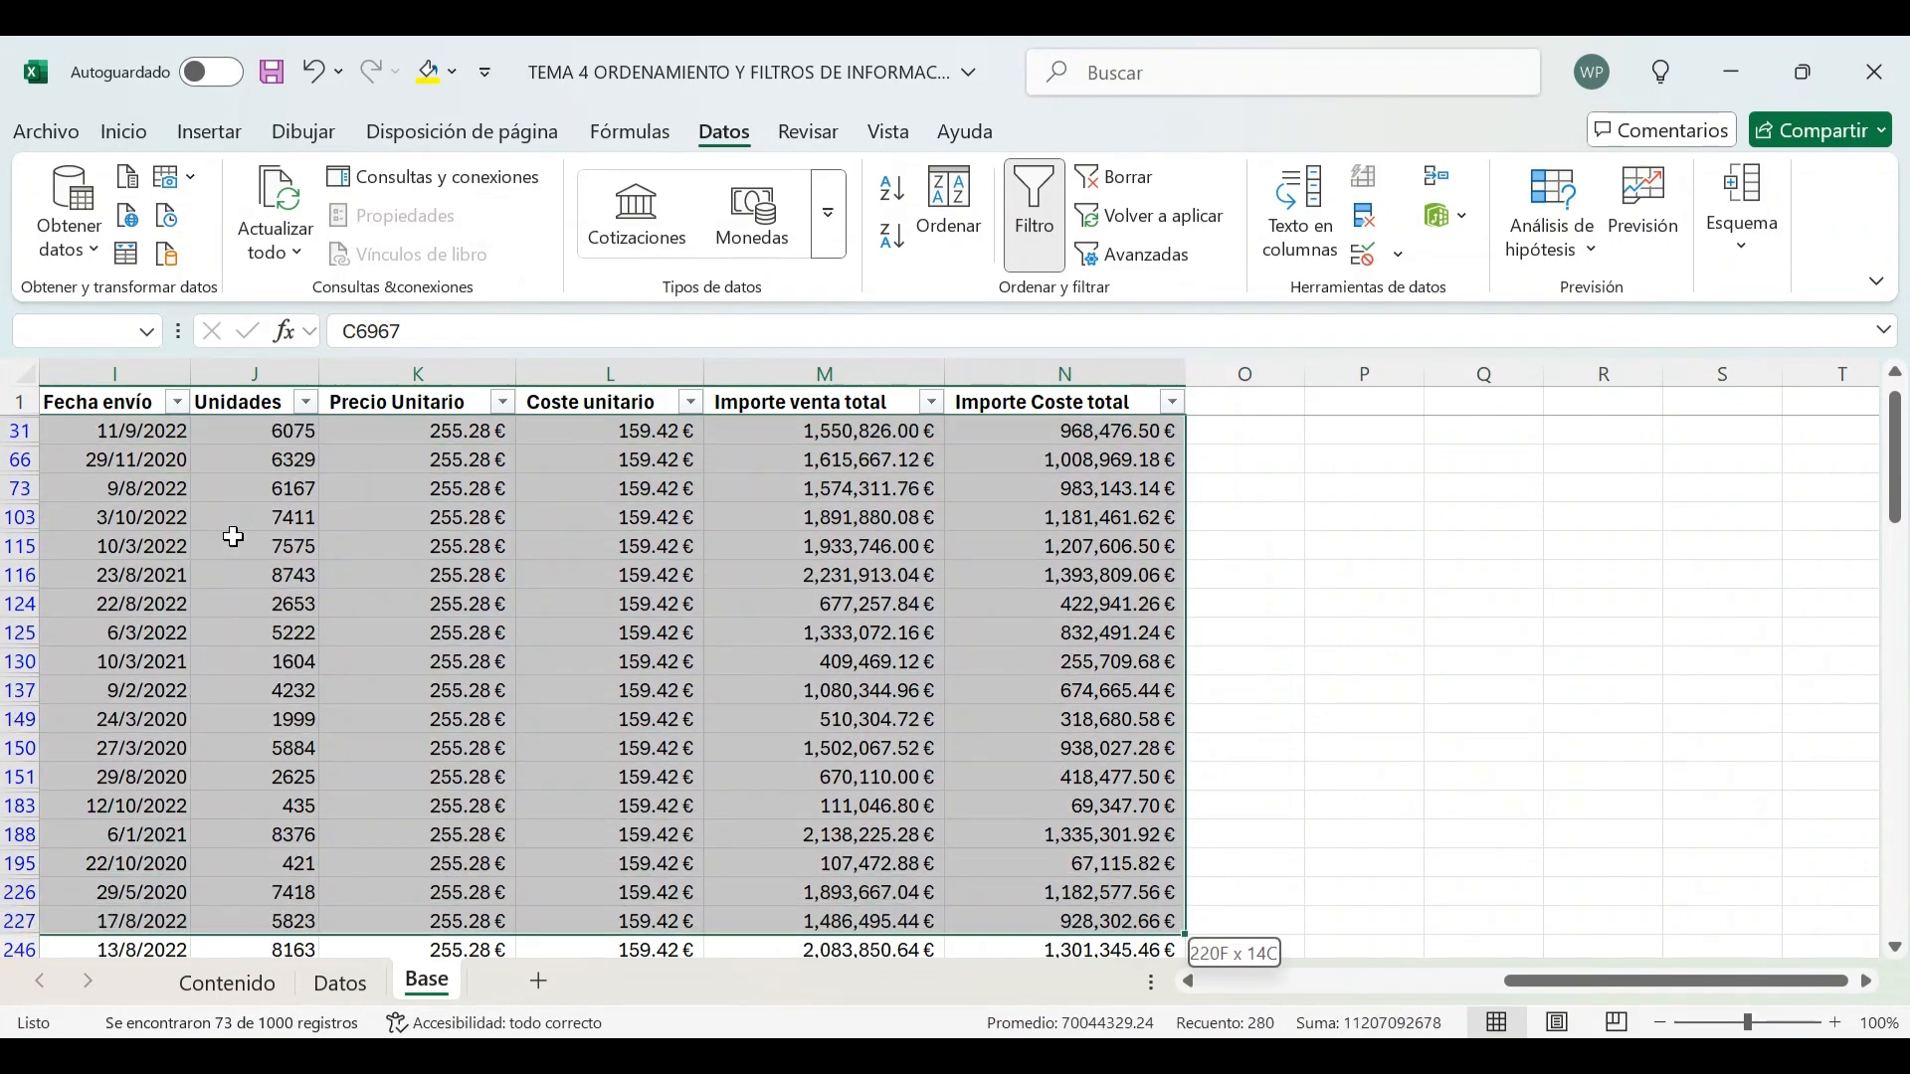
{"action": "key", "text": "shift+Down"}
{"action": "key", "text": "shift+Down"}
{"action": "key", "text": "shift+Down"}
{"action": "key", "text": "shift+Down"}
{"action": "key", "text": "shift+Down"}
{"action": "key", "text": "shift+Down"}
{"action": "key", "text": "shift+Down"}
{"action": "key", "text": "shift+Down"}
{"action": "key", "text": "shift+Down"}
{"action": "key", "text": "shift+Down"}
{"action": "key", "text": "shift+Down"}
{"action": "key", "text": "shift+Down"}
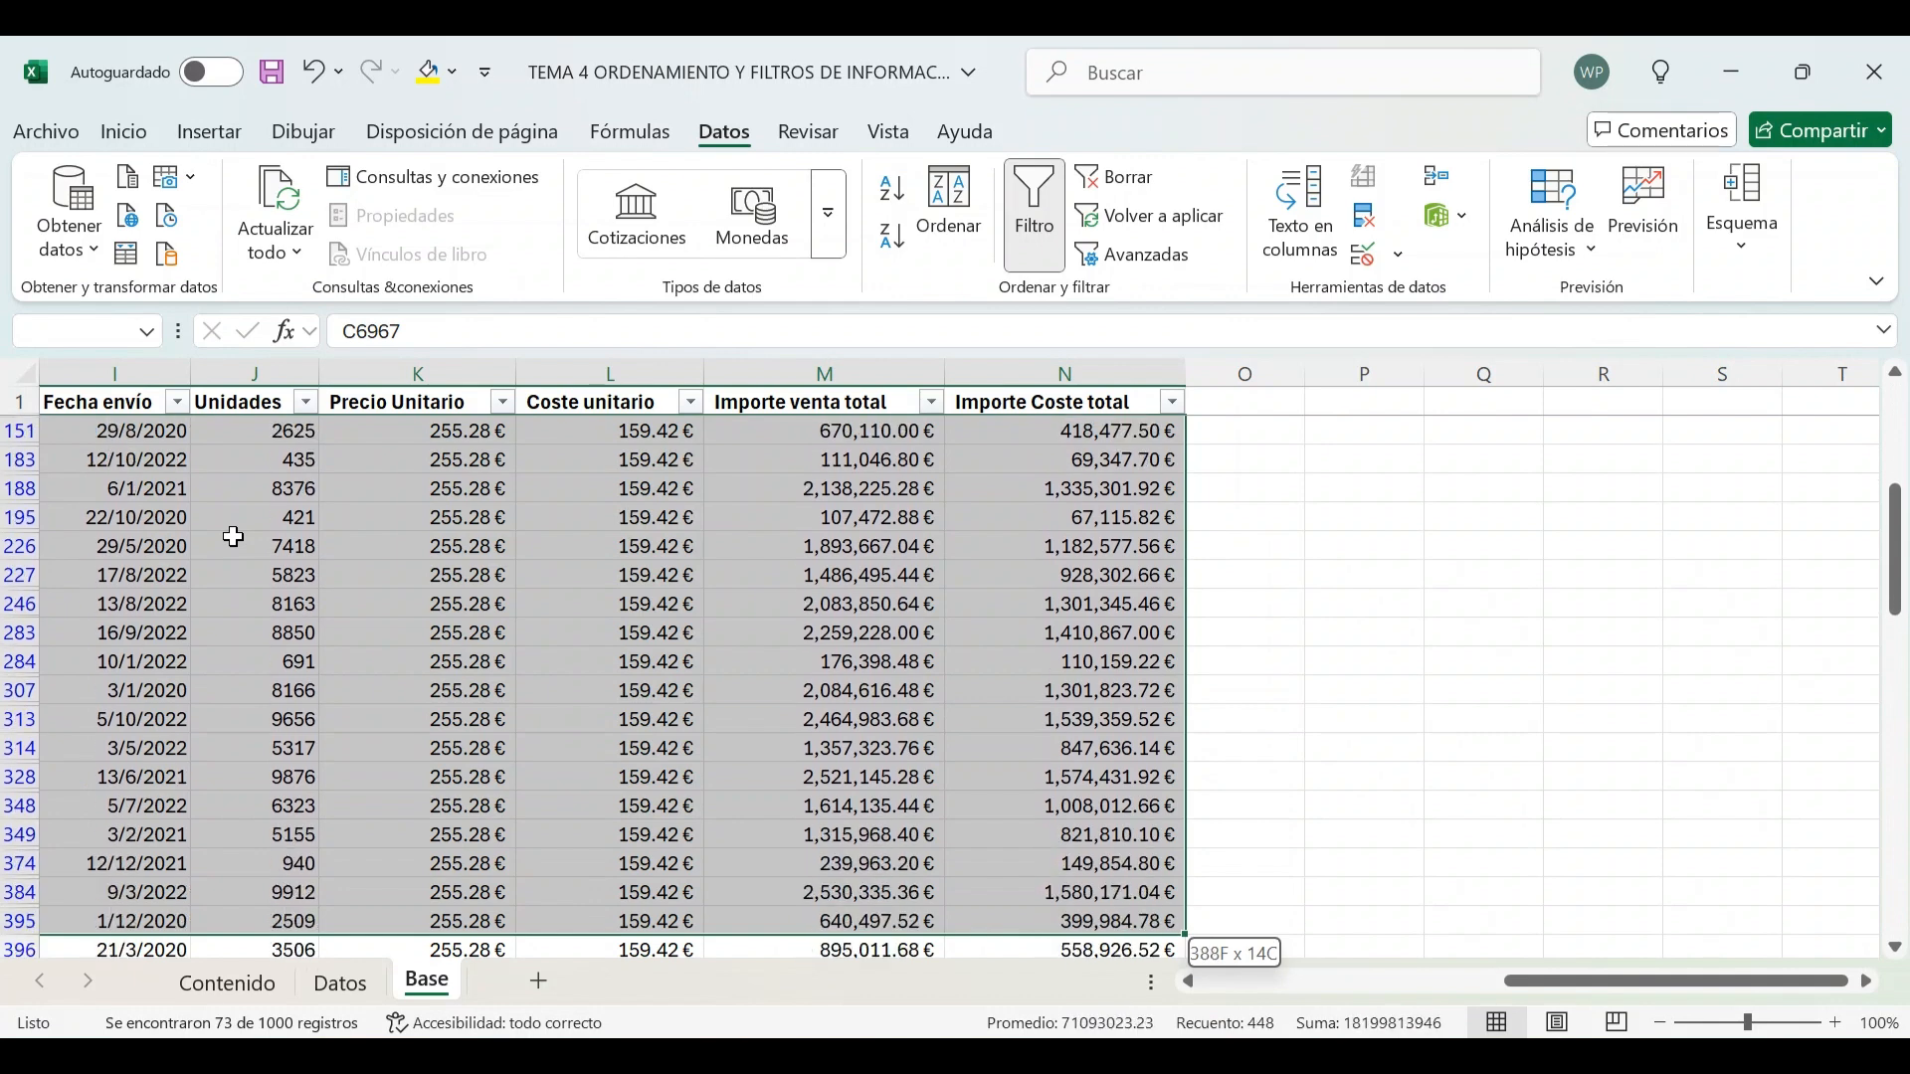
{"action": "key", "text": "shift+Down"}
{"action": "key", "text": "shift+Down"}
{"action": "key", "text": "shift+Down"}
{"action": "key", "text": "shift+Down"}
{"action": "scroll", "coordinate": [984, 547], "scroll_direction": "down", "scroll_amount": 5}
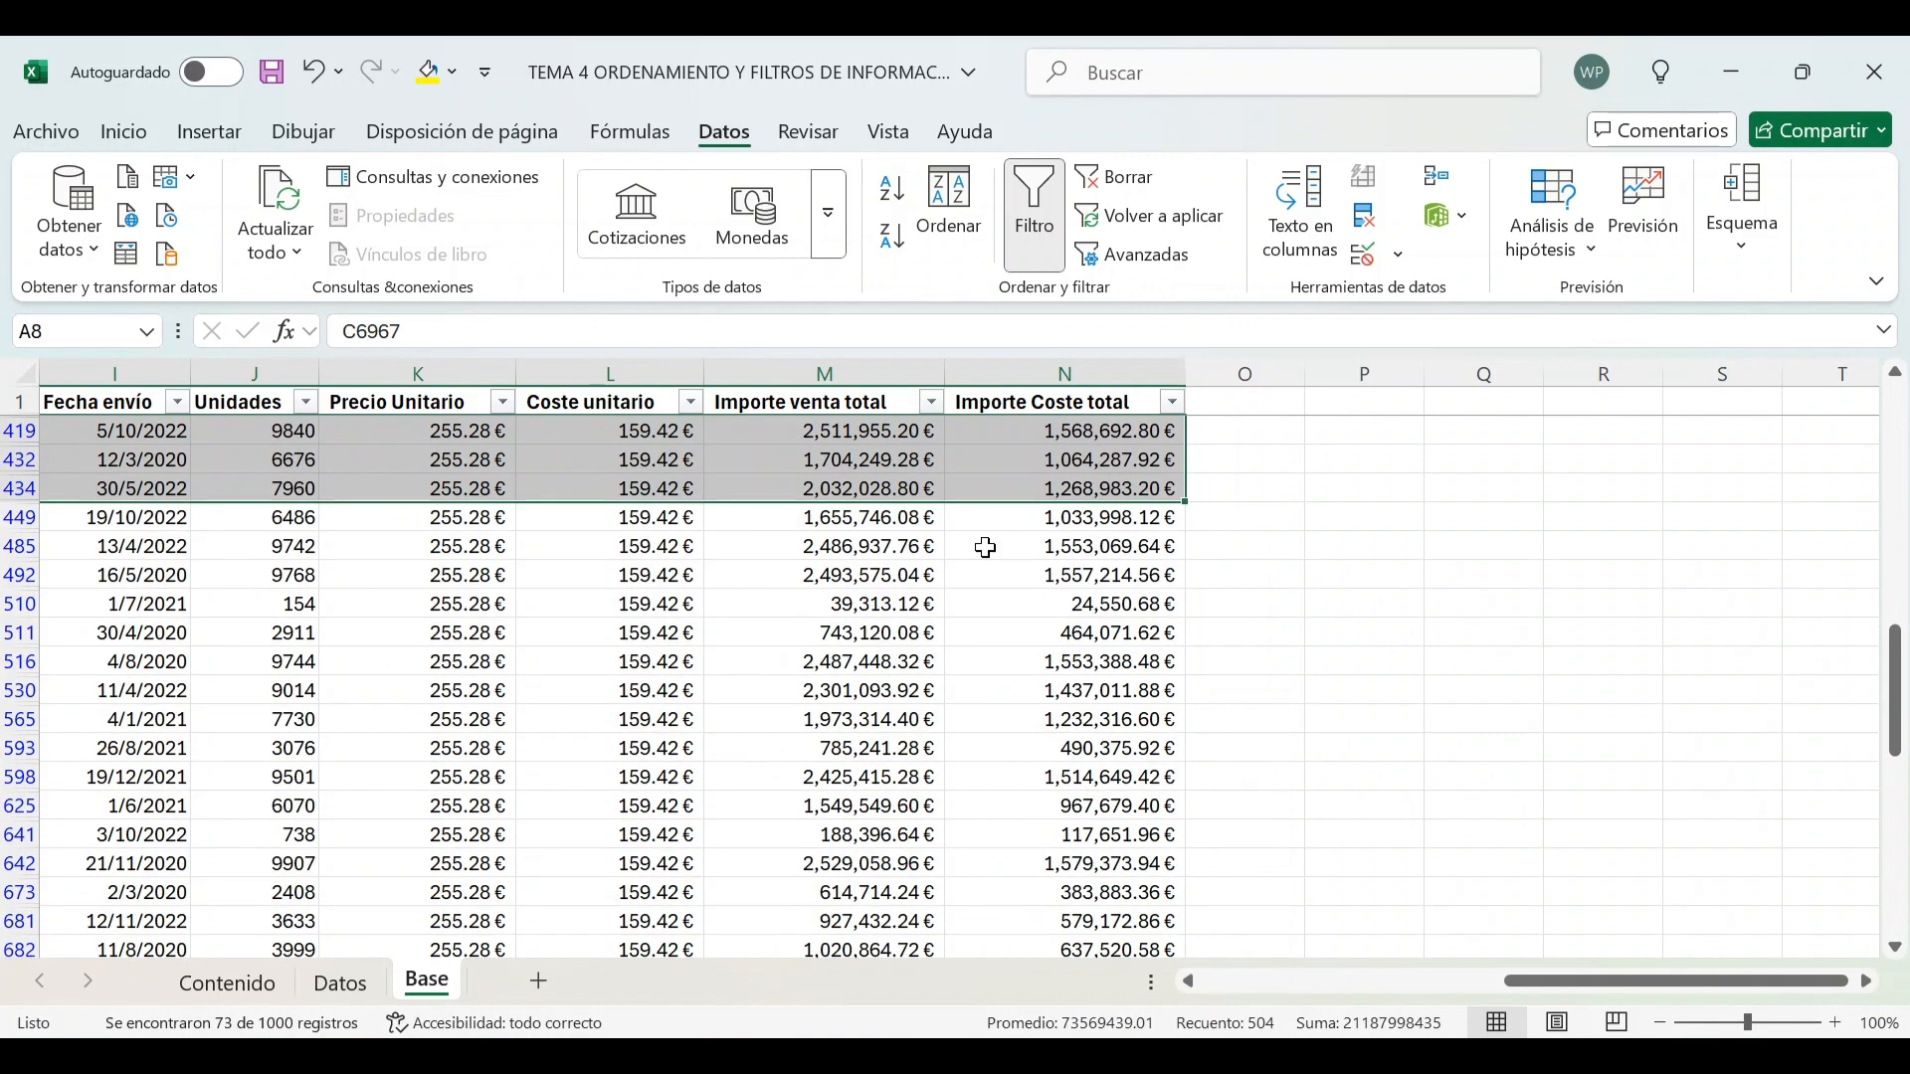
{"action": "scroll", "coordinate": [985, 547], "scroll_direction": "down", "scroll_amount": 20}
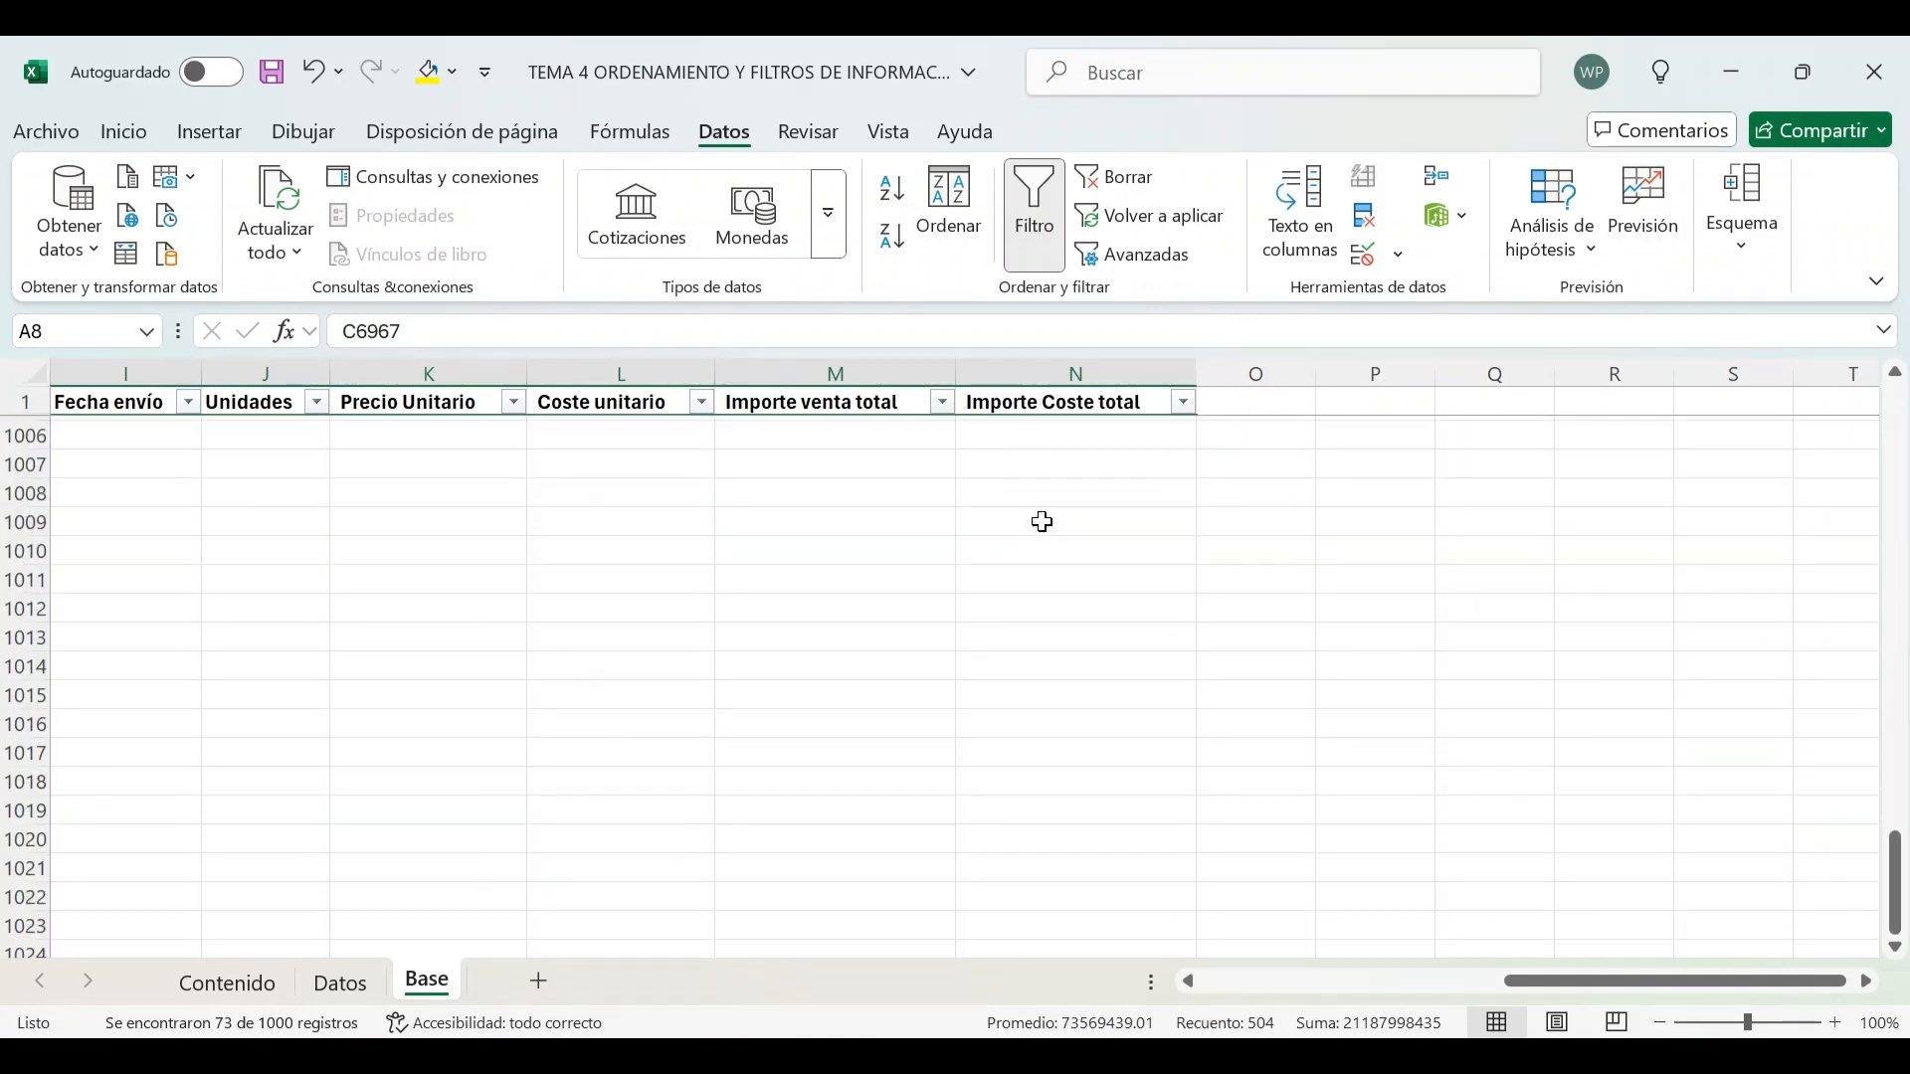
{"action": "scroll", "coordinate": [1043, 522], "scroll_direction": "up", "scroll_amount": 4}
{"action": "left_click", "coordinate": [1066, 603], "text": "shift"}
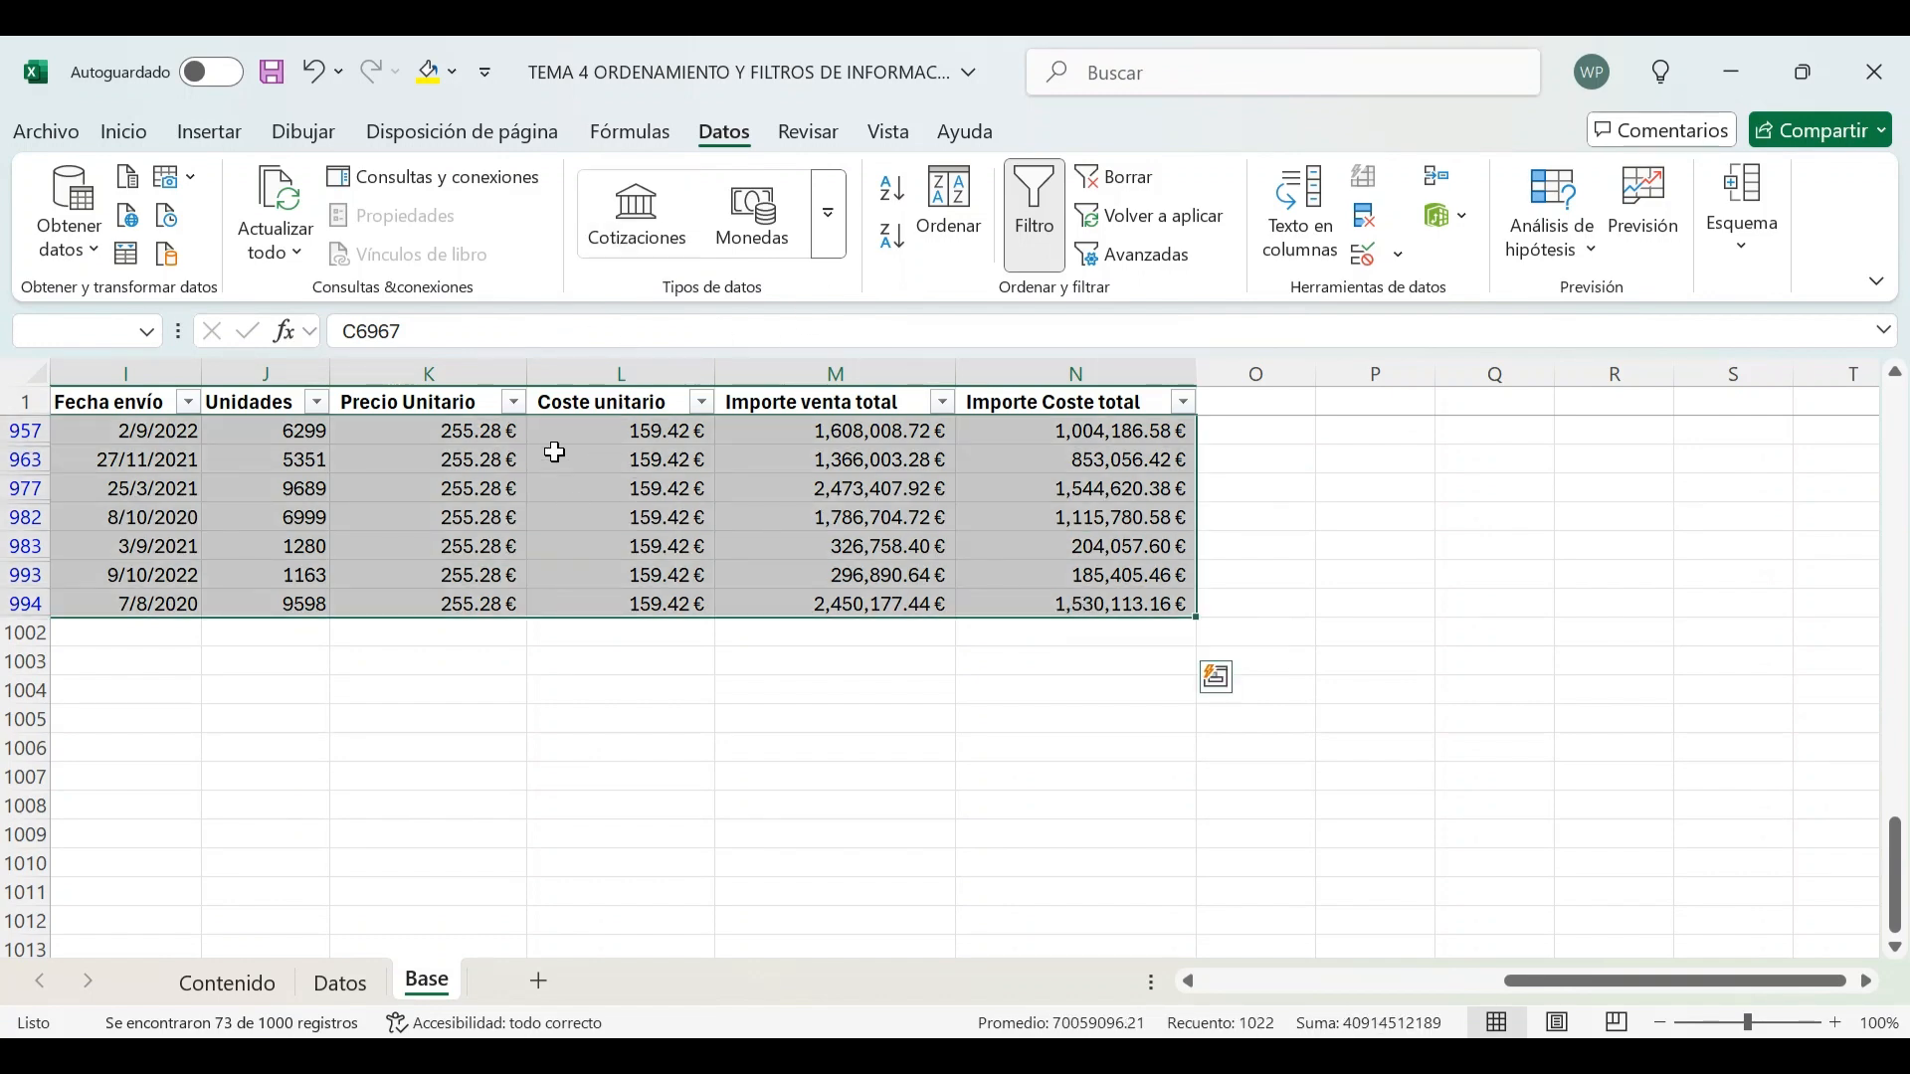
{"action": "left_click", "coordinate": [118, 131]}
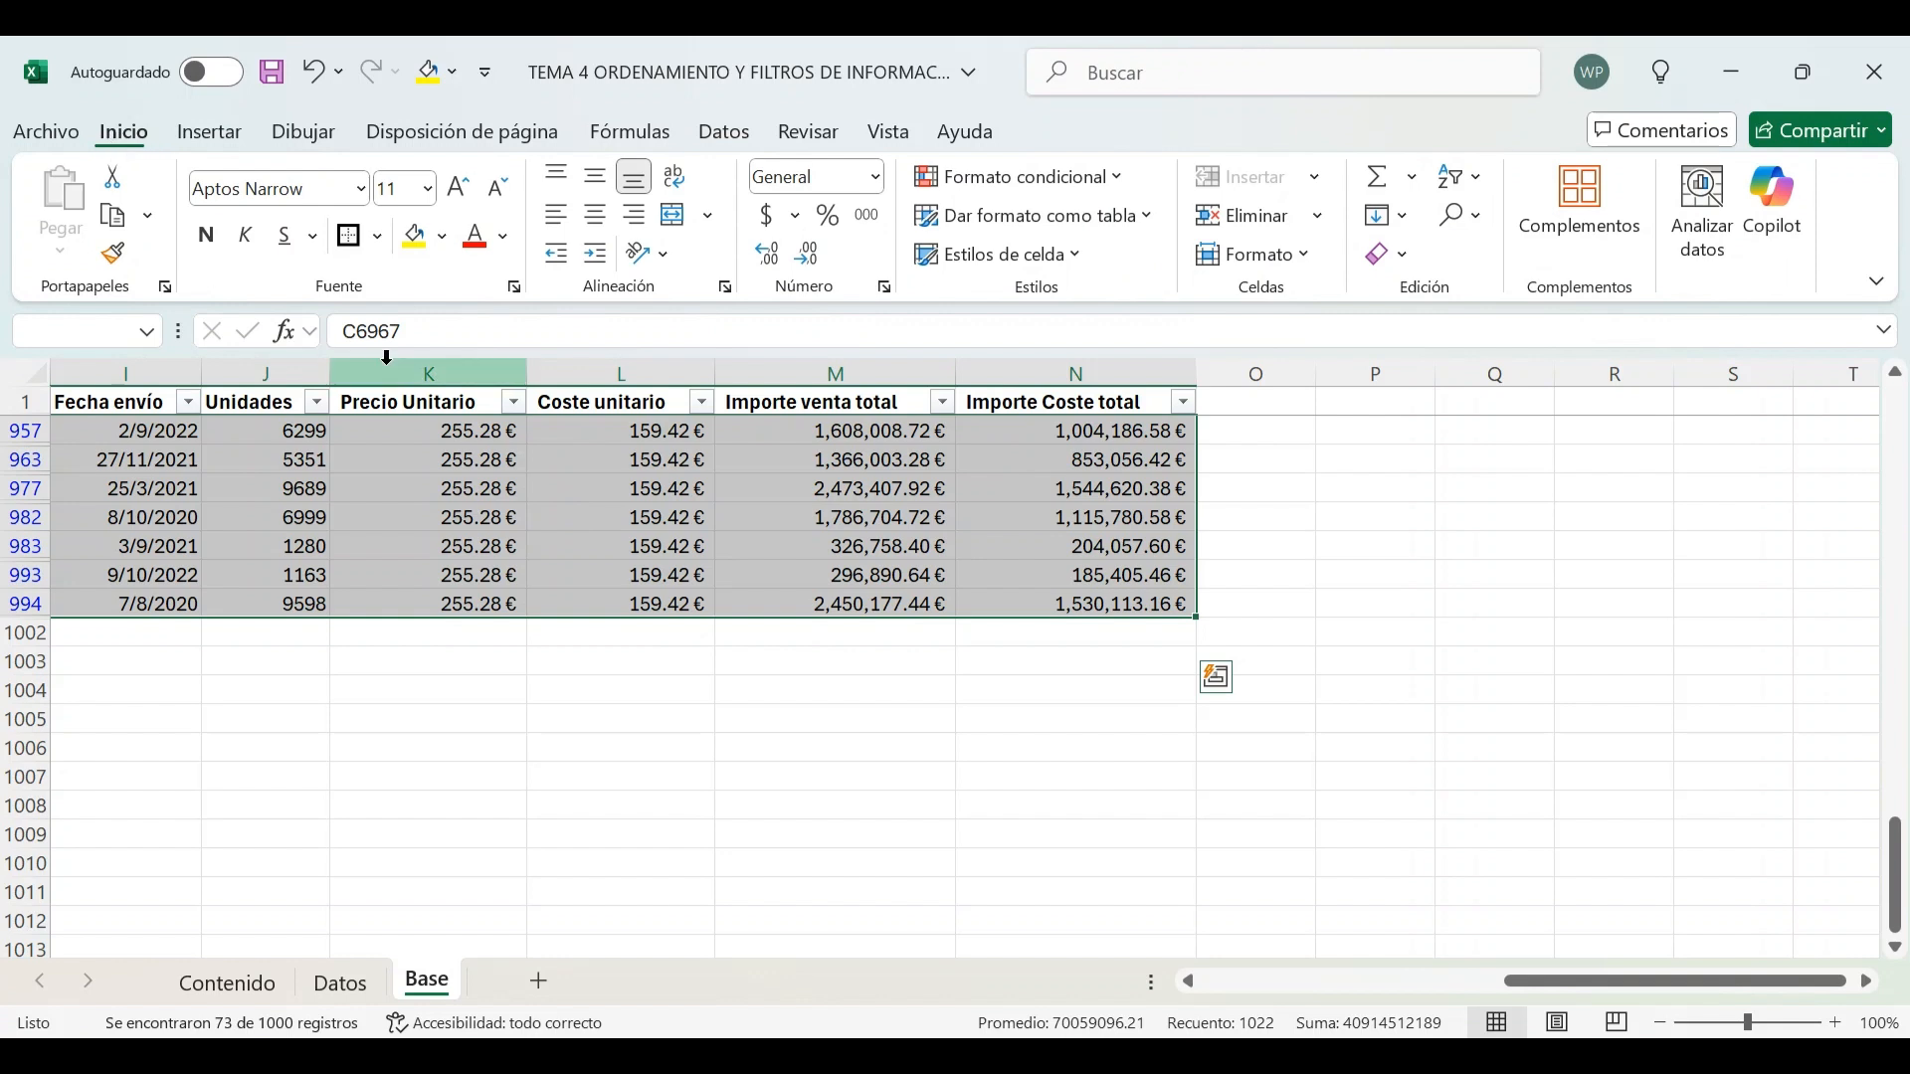
{"action": "left_click", "coordinate": [441, 239]}
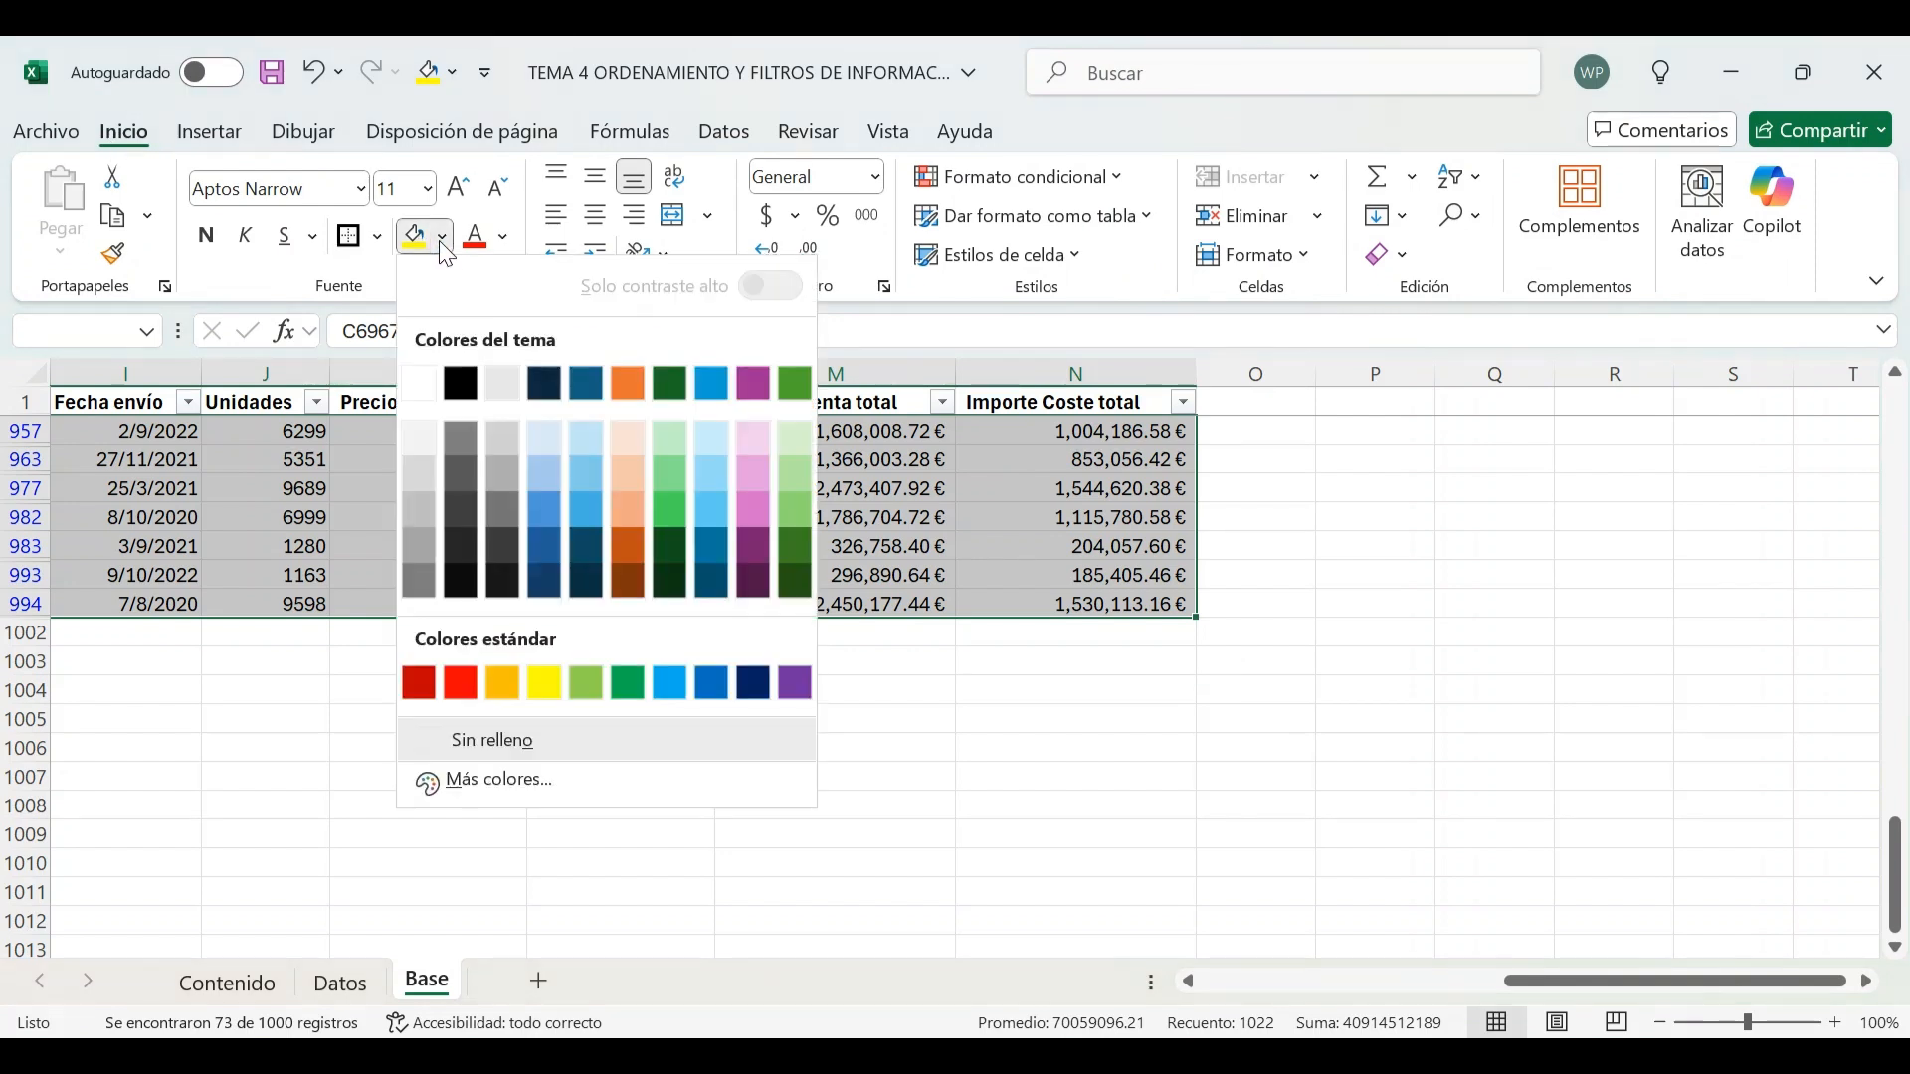
{"action": "left_click", "coordinate": [507, 690]}
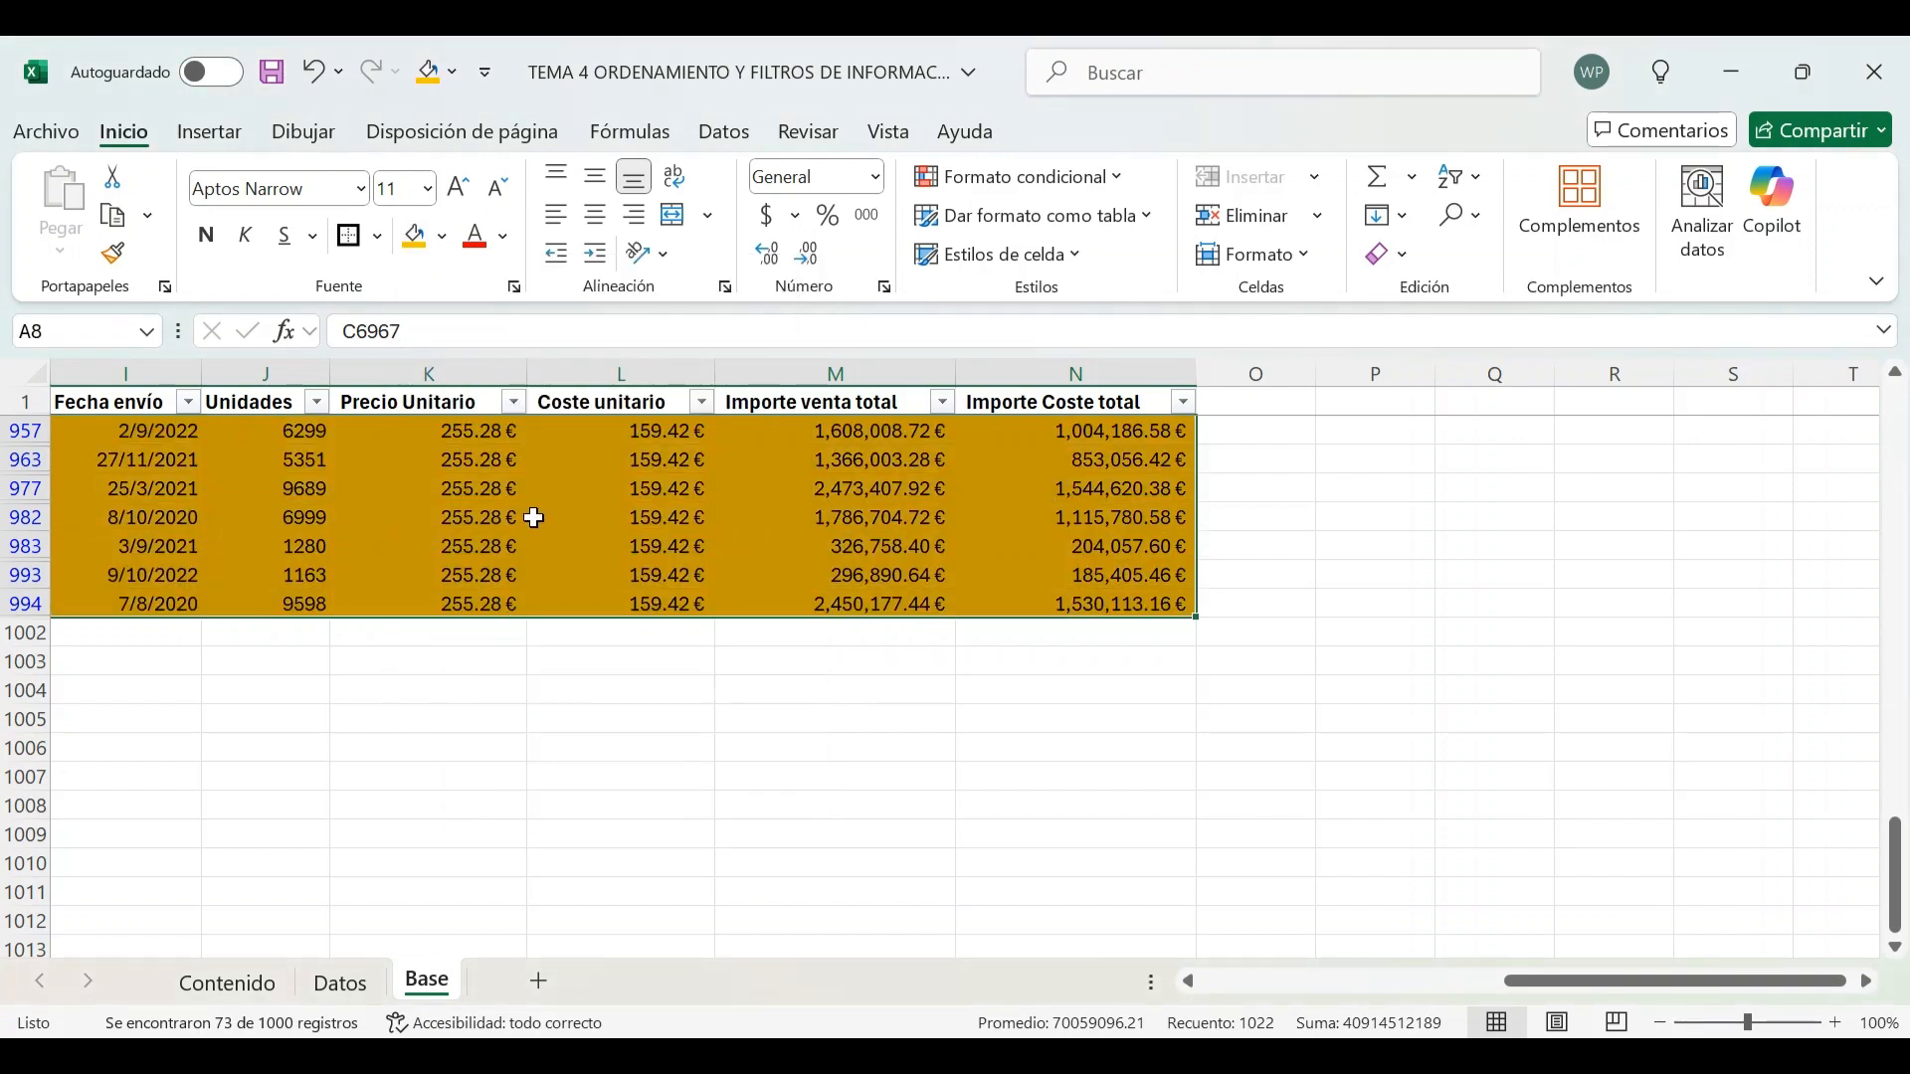
{"action": "left_click", "coordinate": [533, 520]}
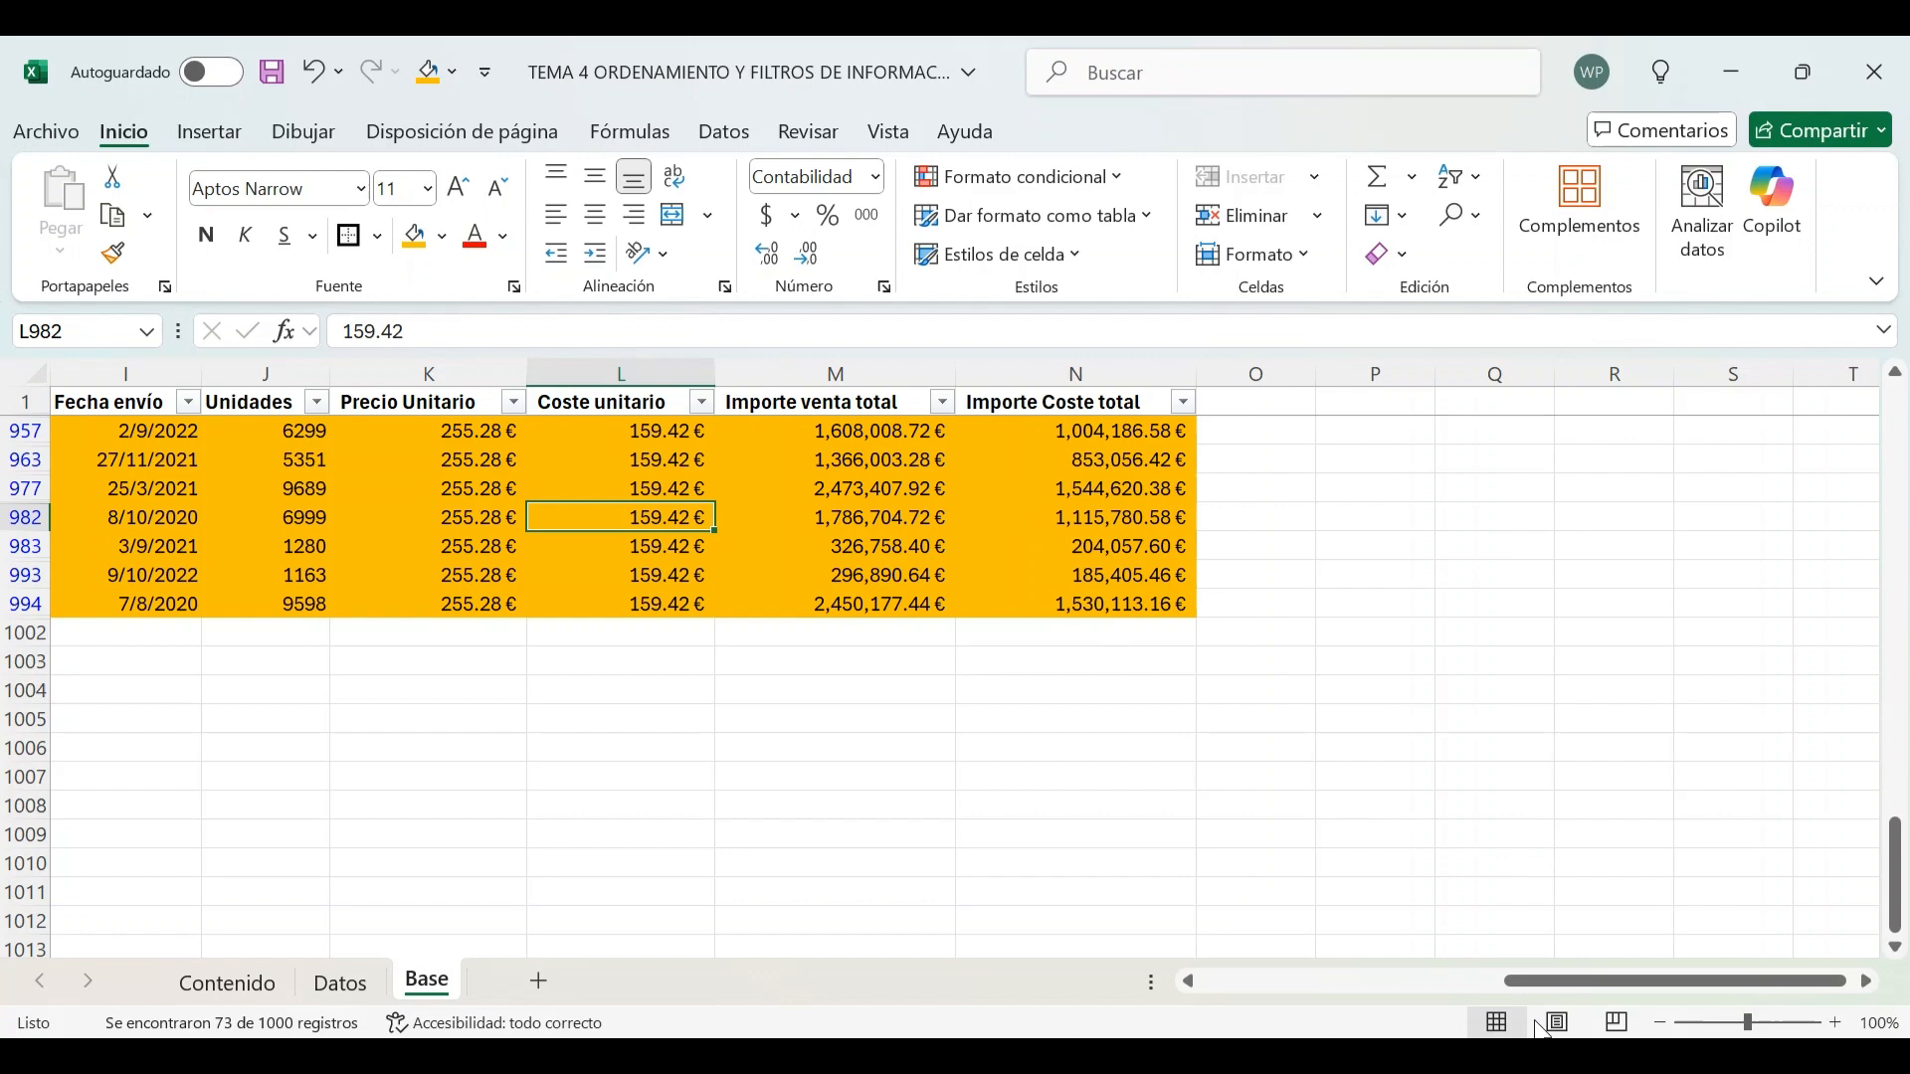
Clear the Tipo de producto filter
{"action": "left_click_drag", "start_coordinate": [1548, 979], "coordinate": [1155, 981]}
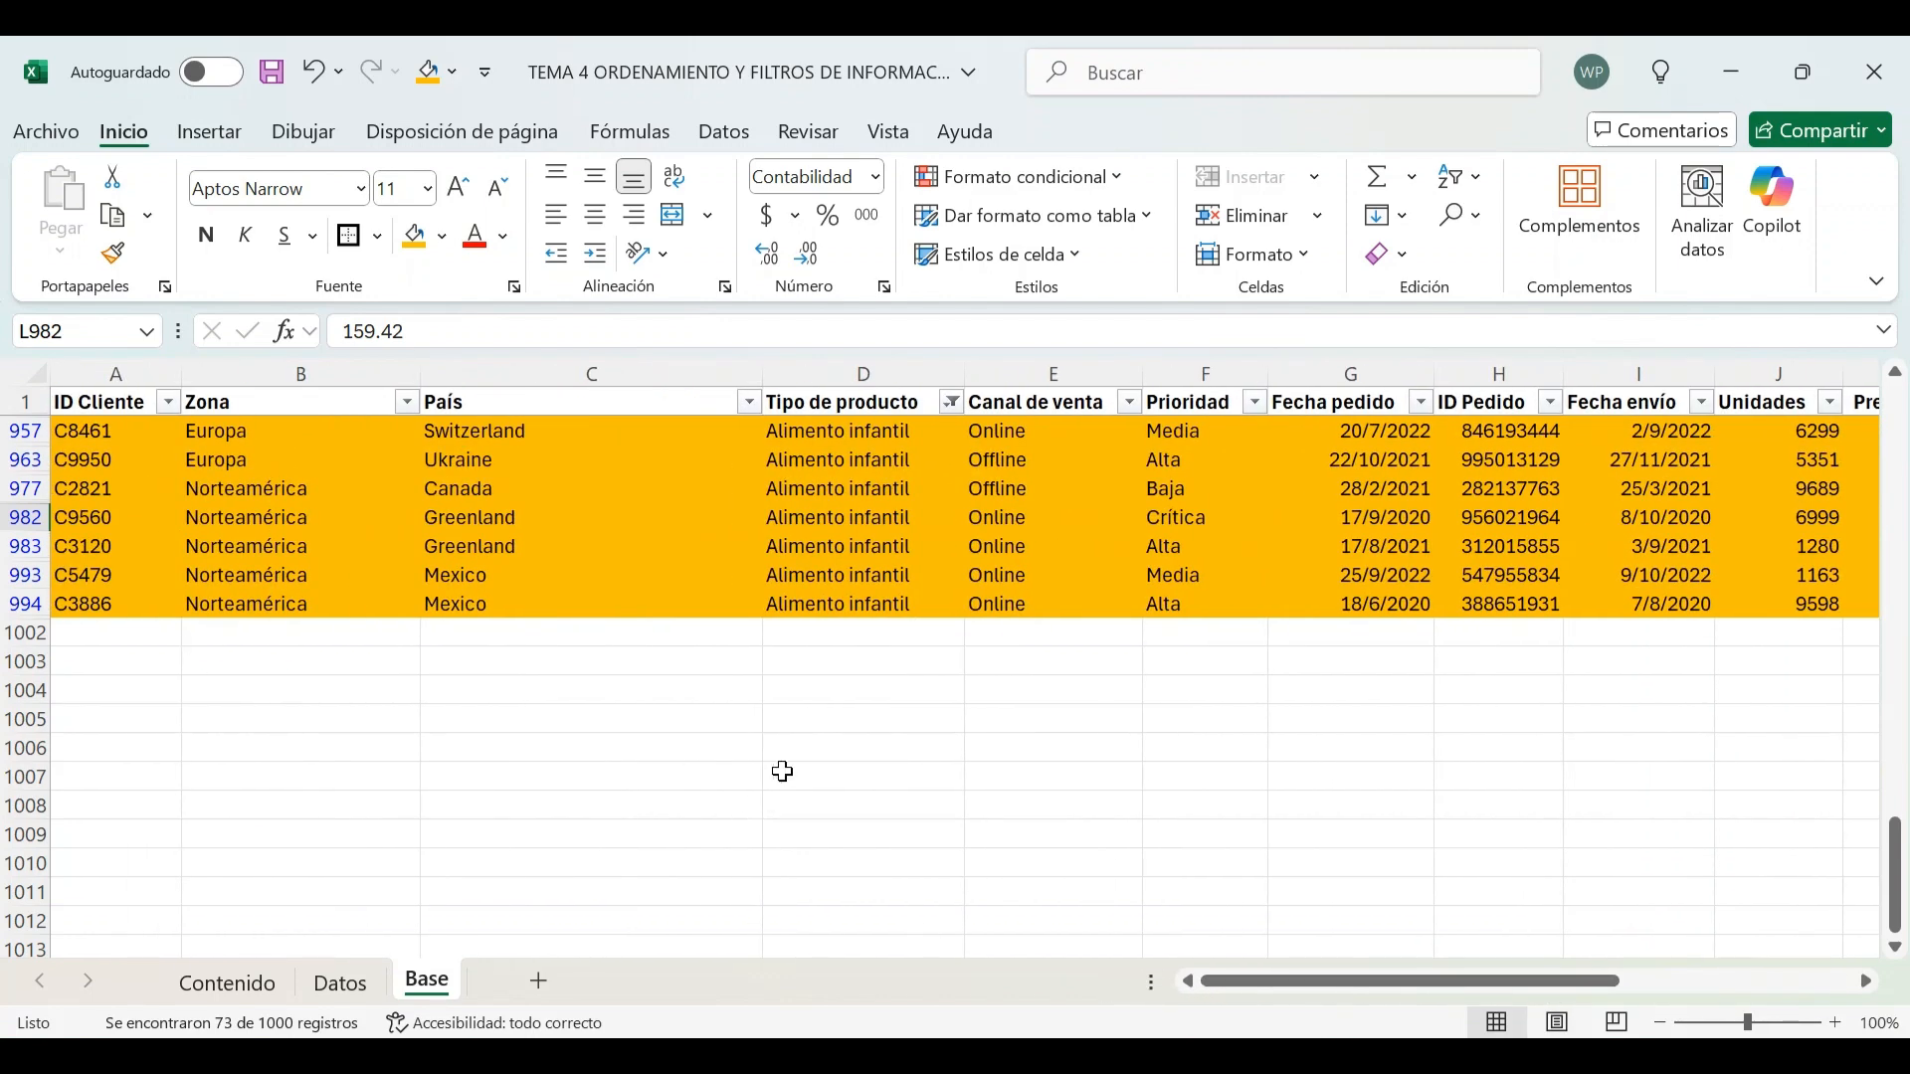
{"action": "left_click", "coordinate": [951, 402]}
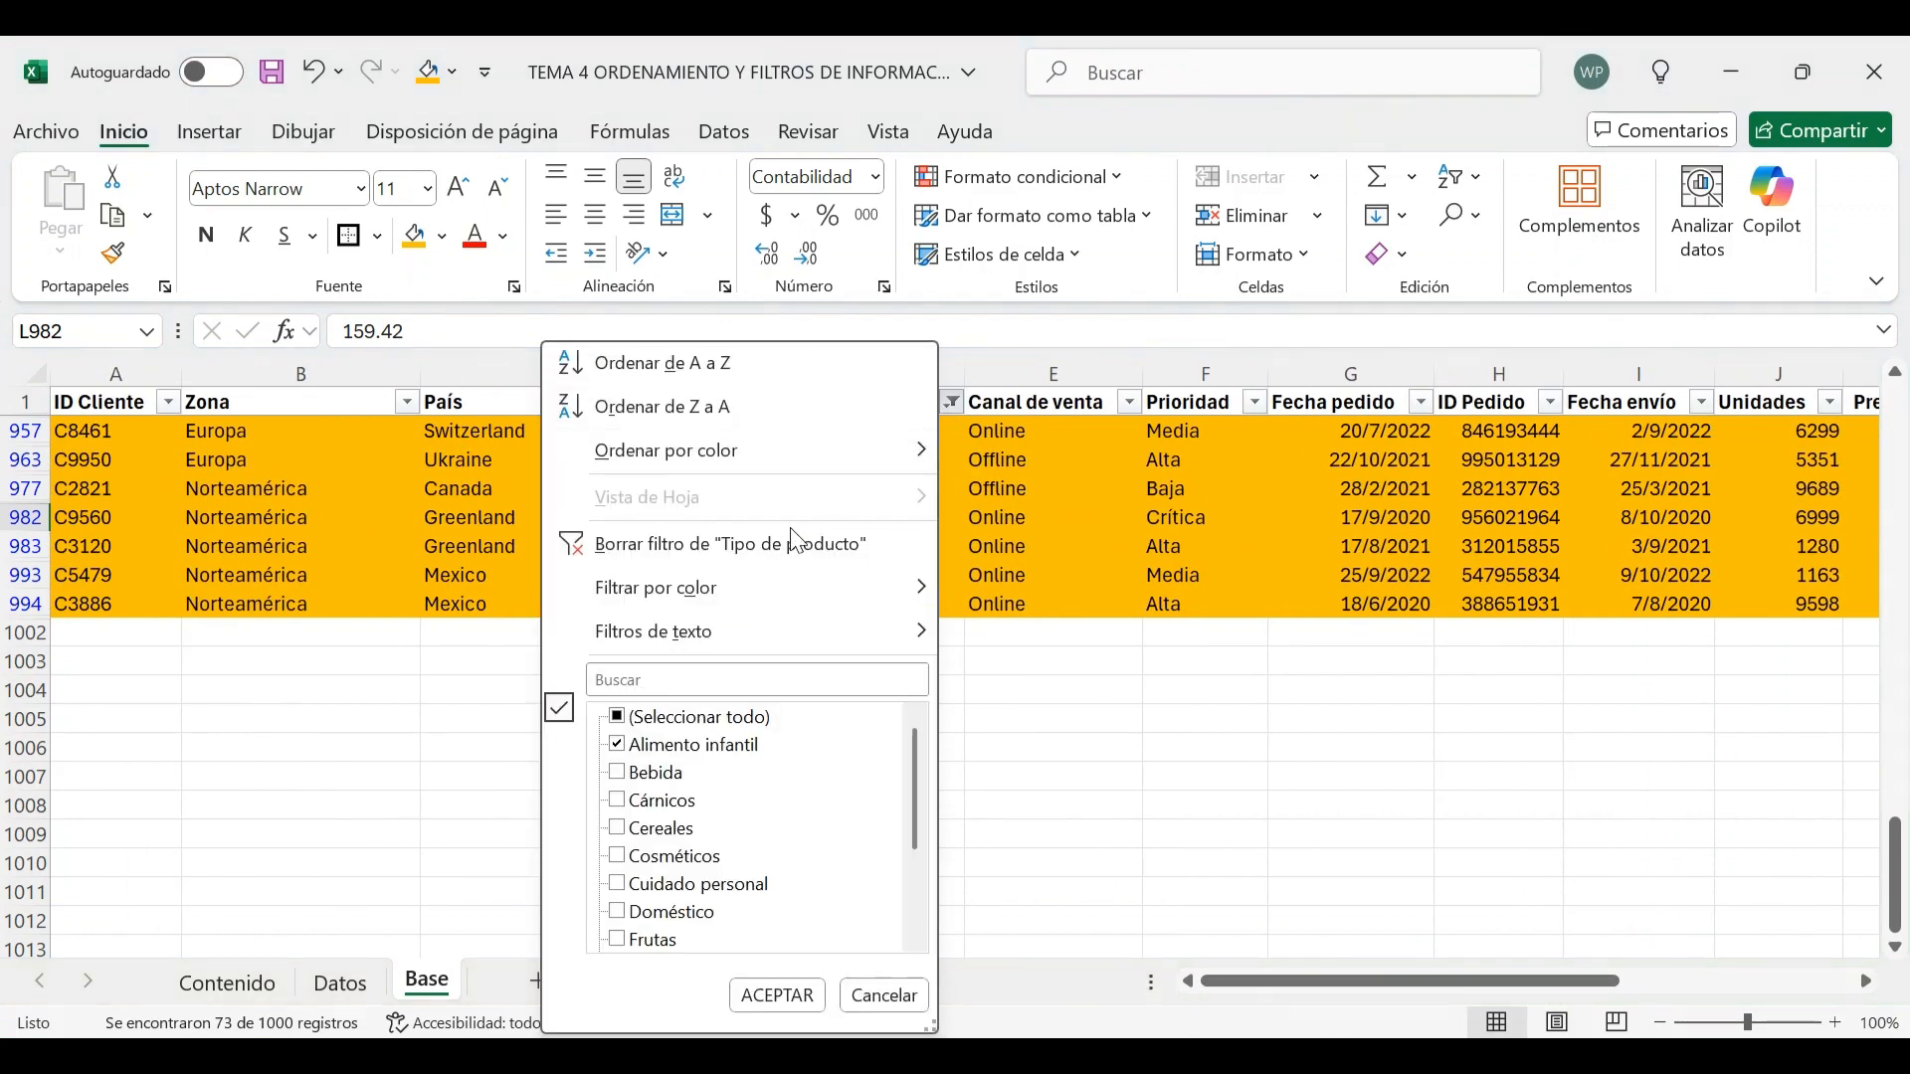
{"action": "left_click", "coordinate": [796, 542]}
Scroll through the unfiltered rows to examine the orange-highlighted records among the others
{"action": "scroll", "coordinate": [861, 513], "scroll_direction": "up", "scroll_amount": 5}
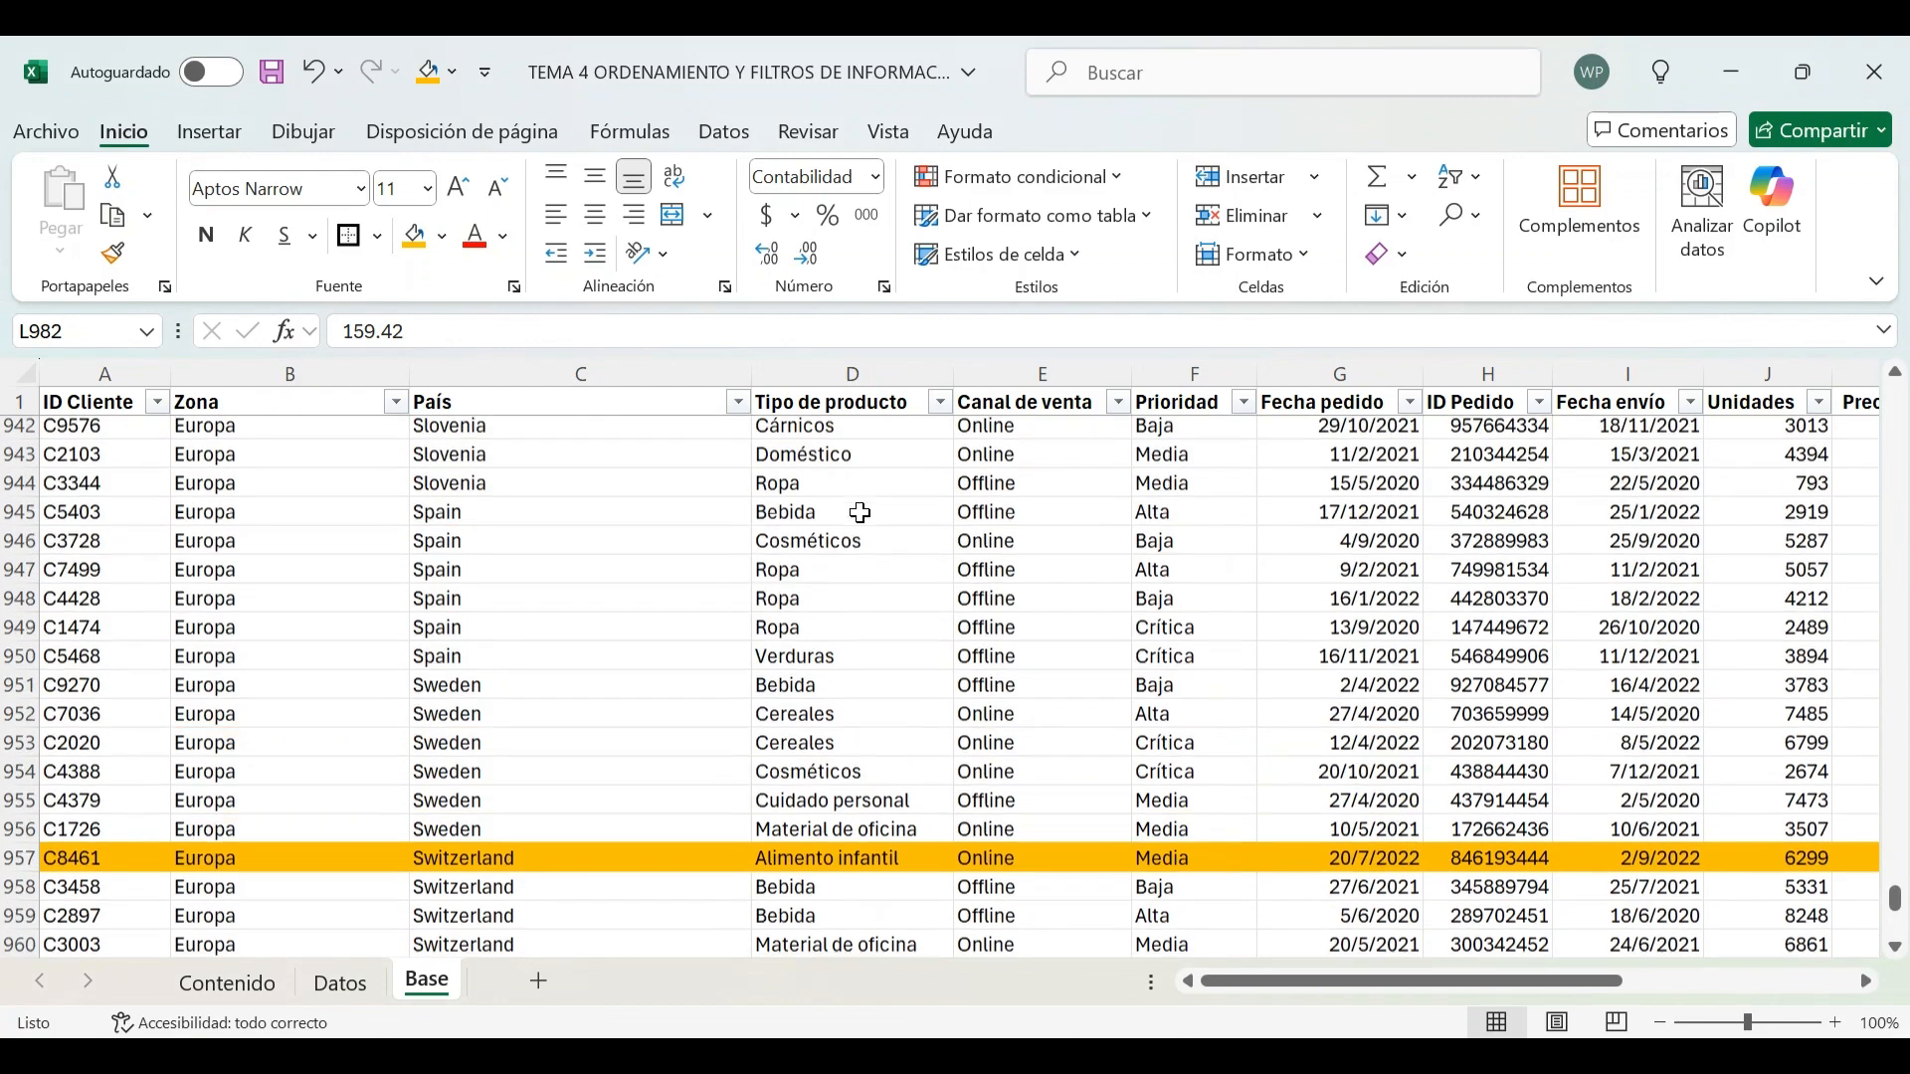
{"action": "scroll", "coordinate": [867, 527], "scroll_direction": "down", "scroll_amount": 4}
{"action": "left_click", "coordinate": [877, 566]}
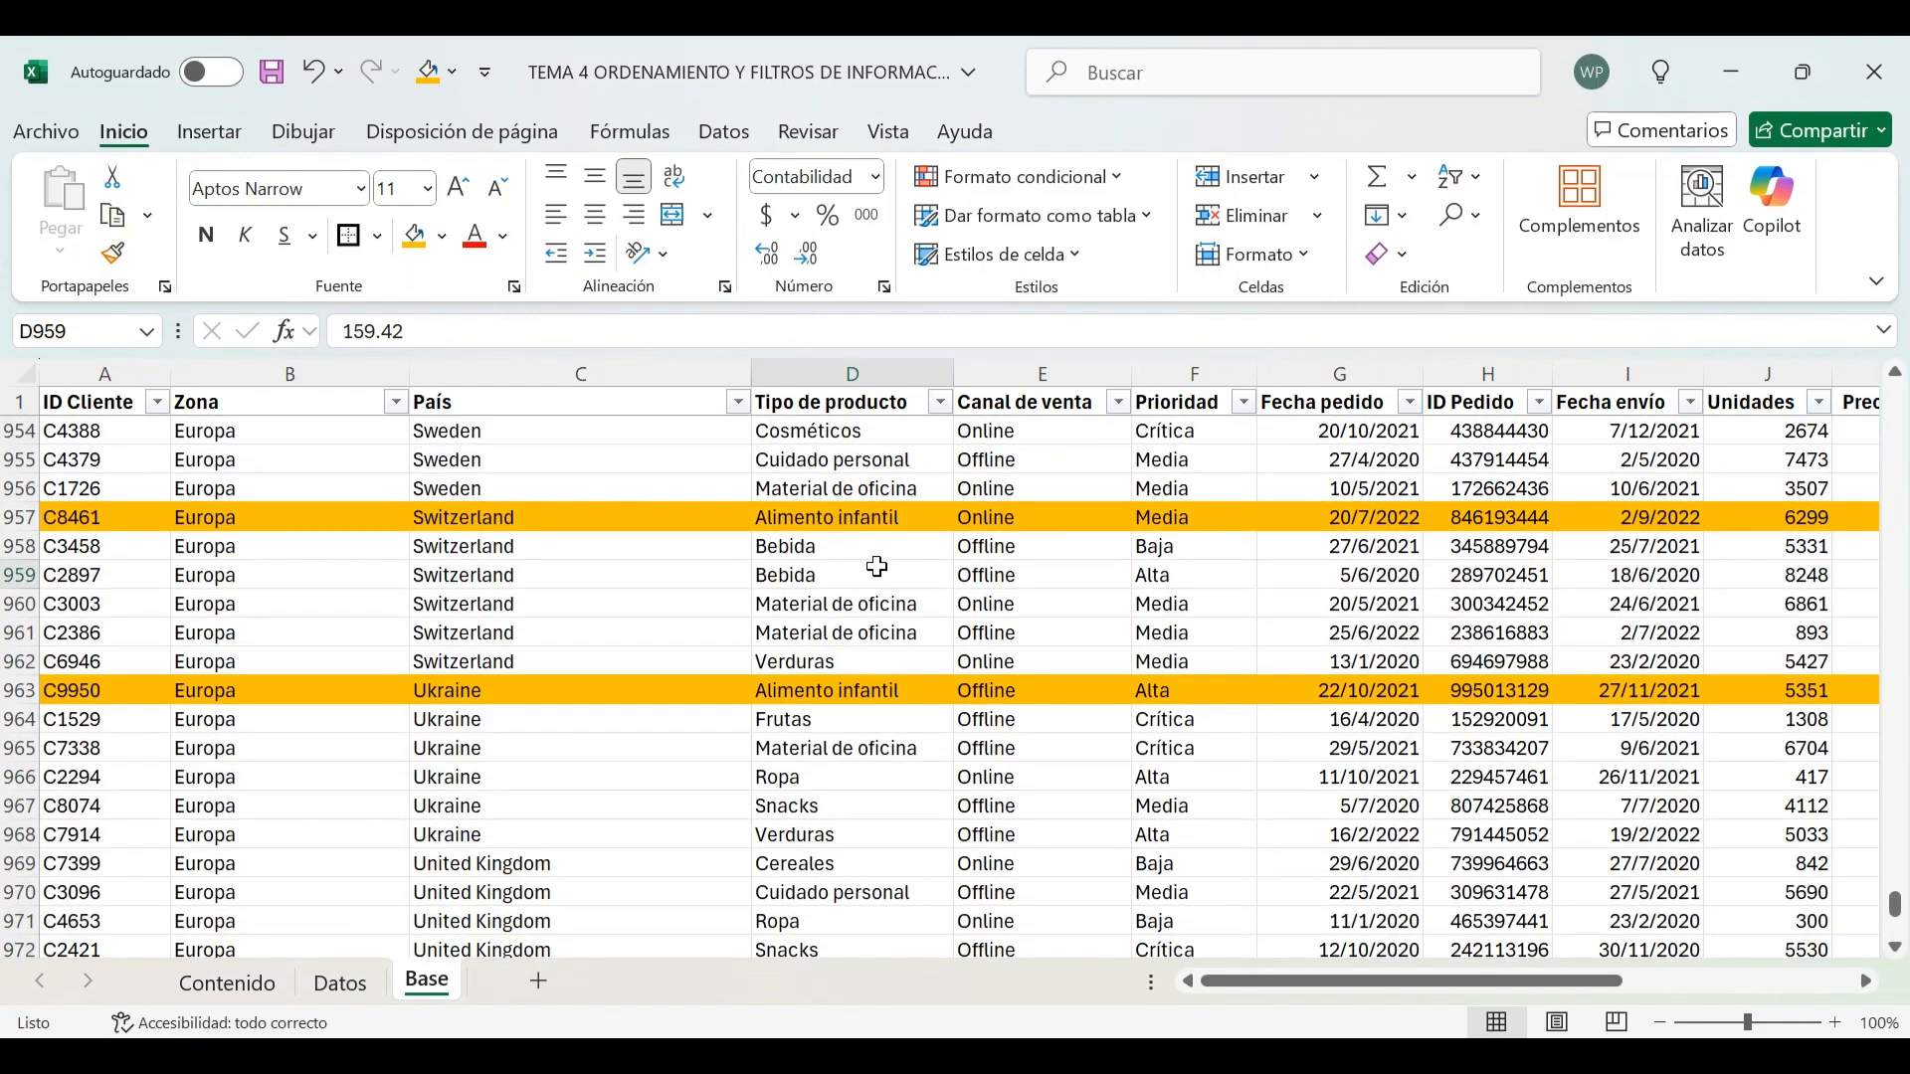
{"action": "scroll", "coordinate": [876, 542], "scroll_direction": "up", "scroll_amount": 5}
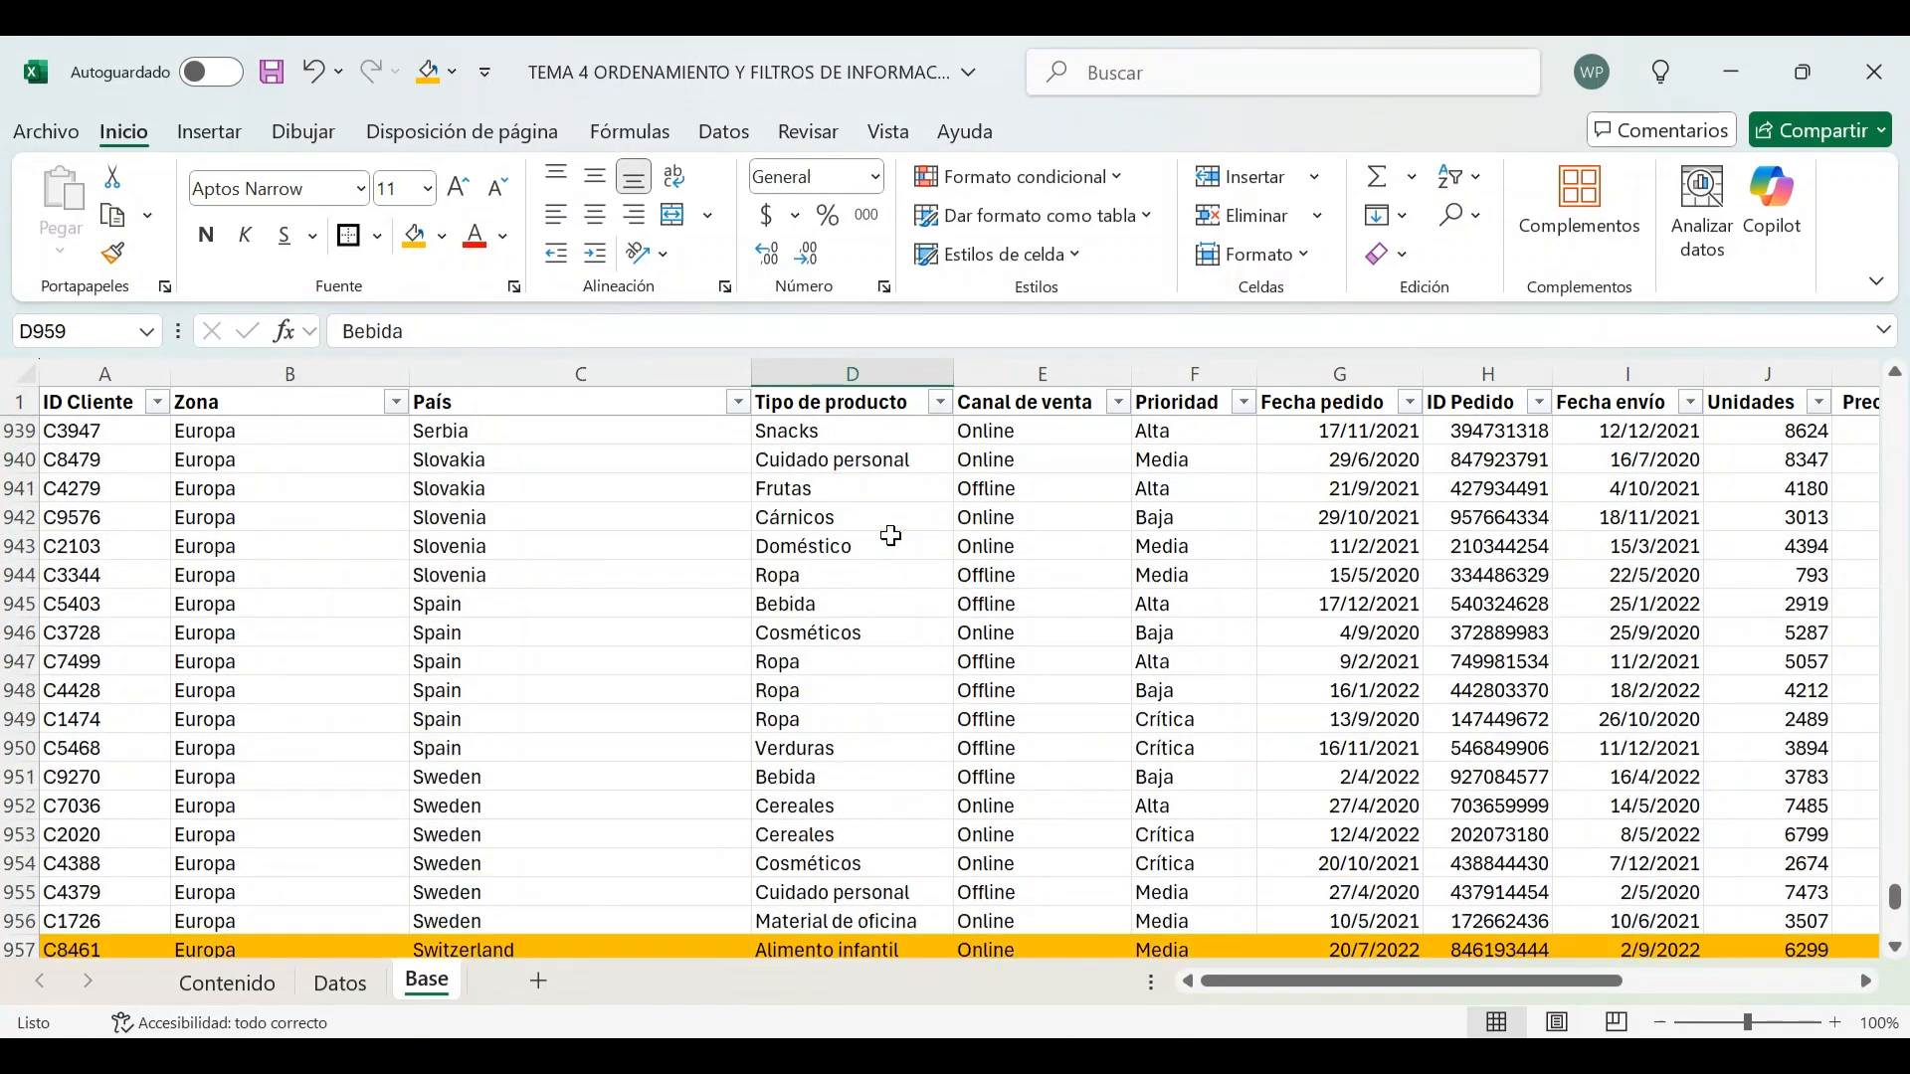
{"action": "left_click", "coordinate": [841, 436]}
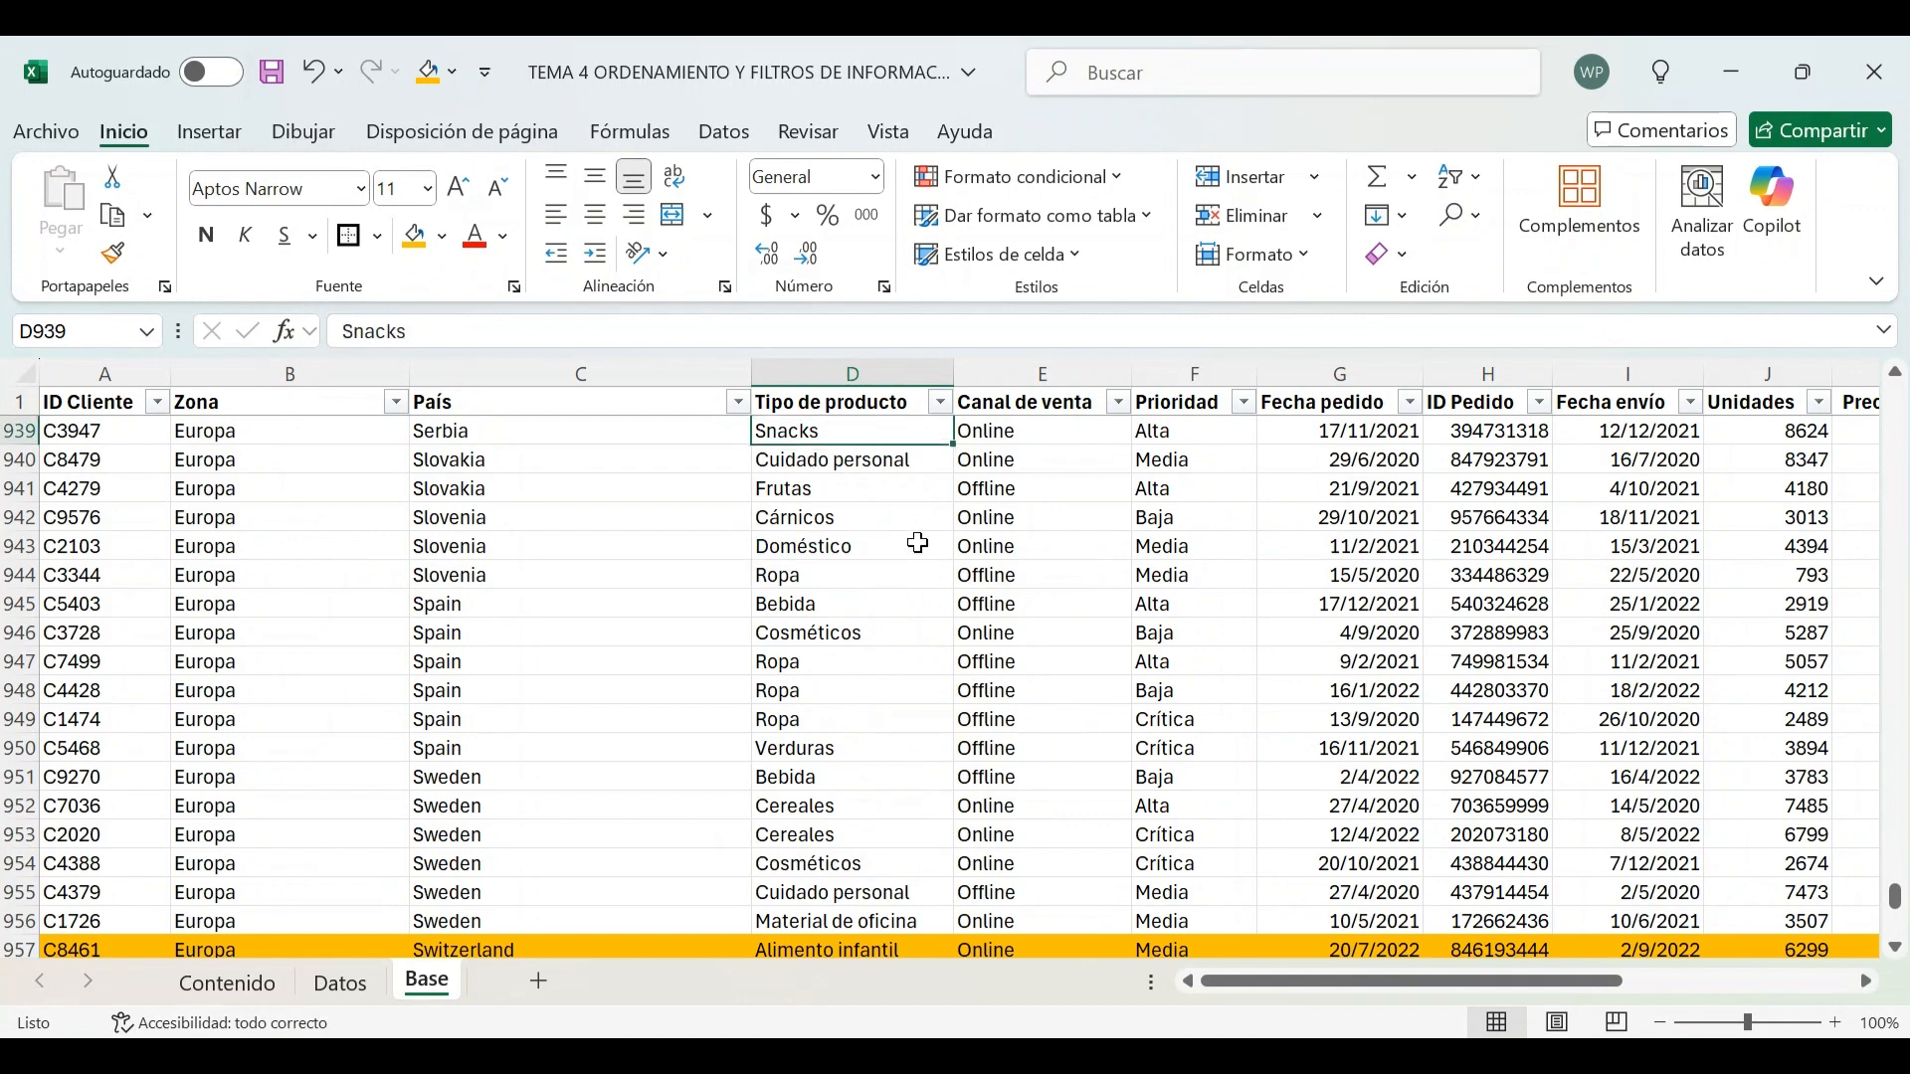
Filter Tipo de producto to show only Cereales
{"action": "left_click", "coordinate": [940, 401]}
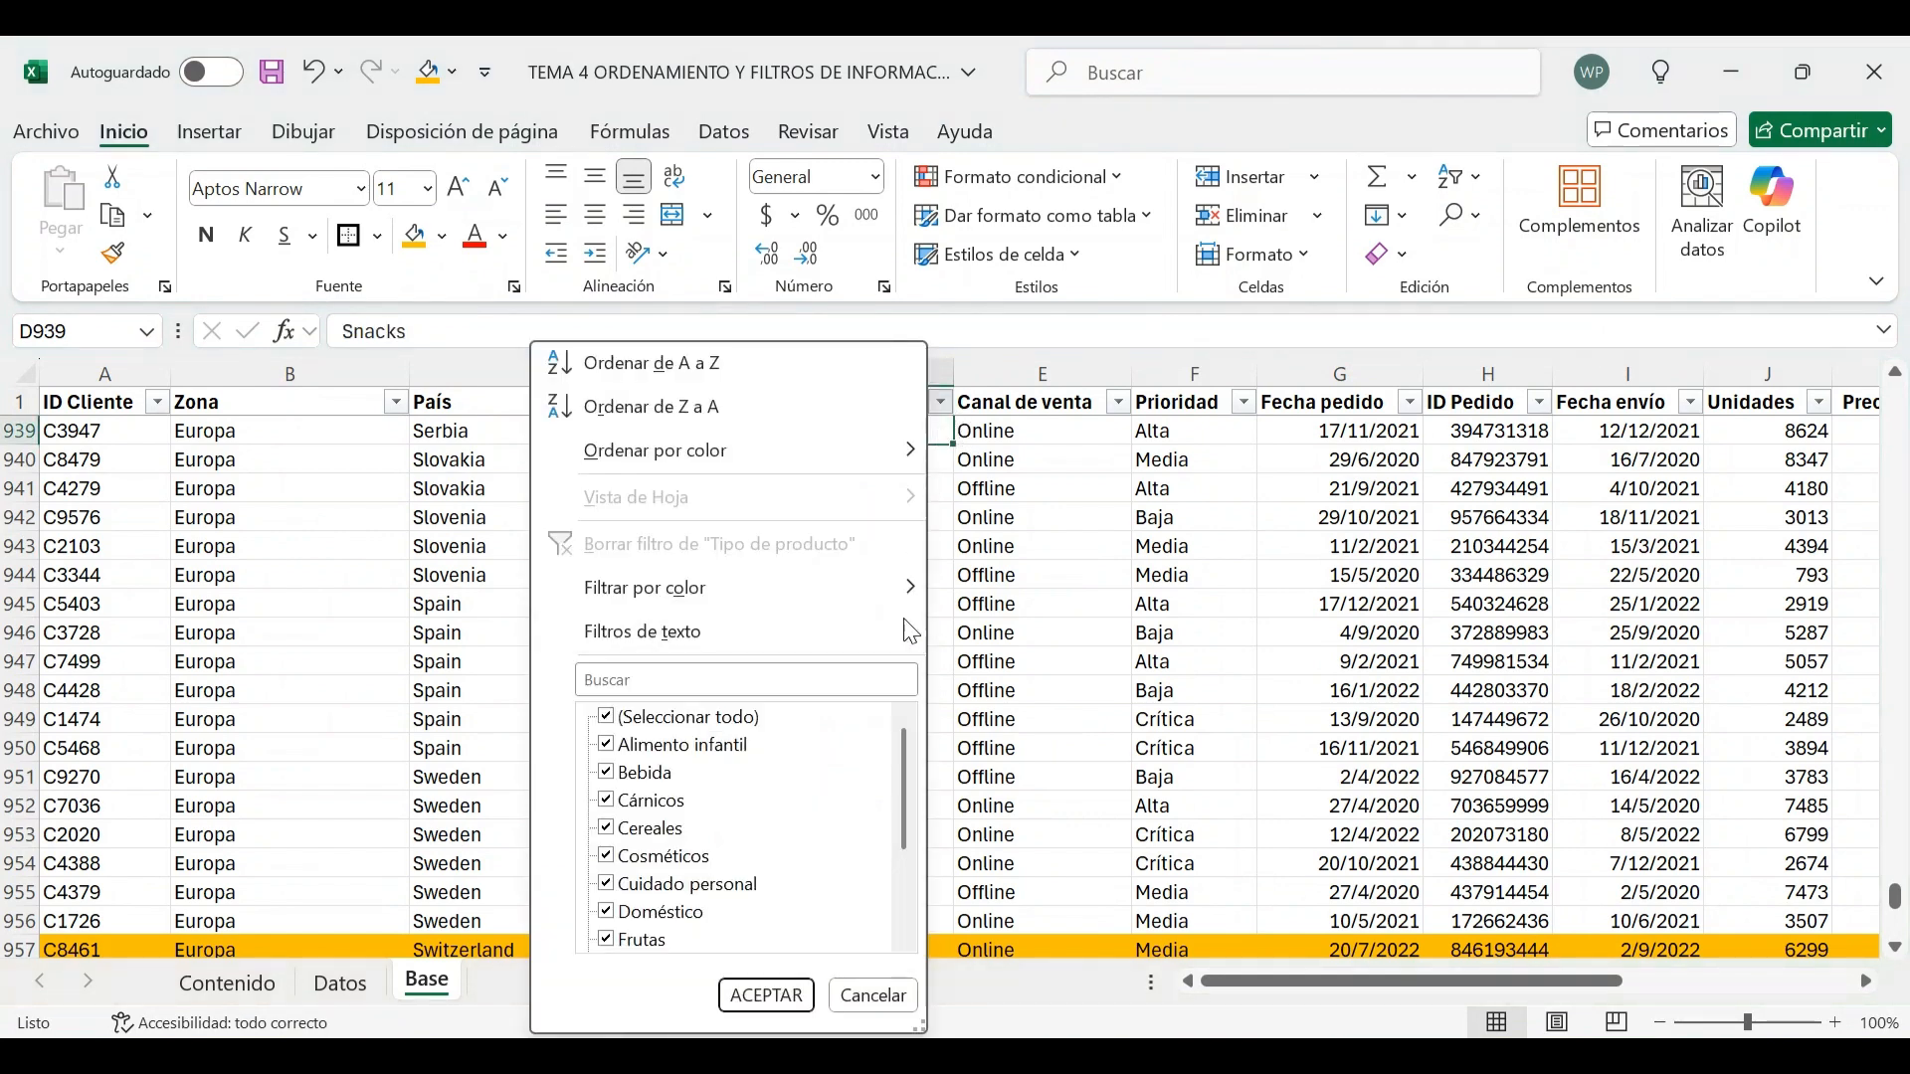
{"action": "left_click", "coordinate": [688, 718]}
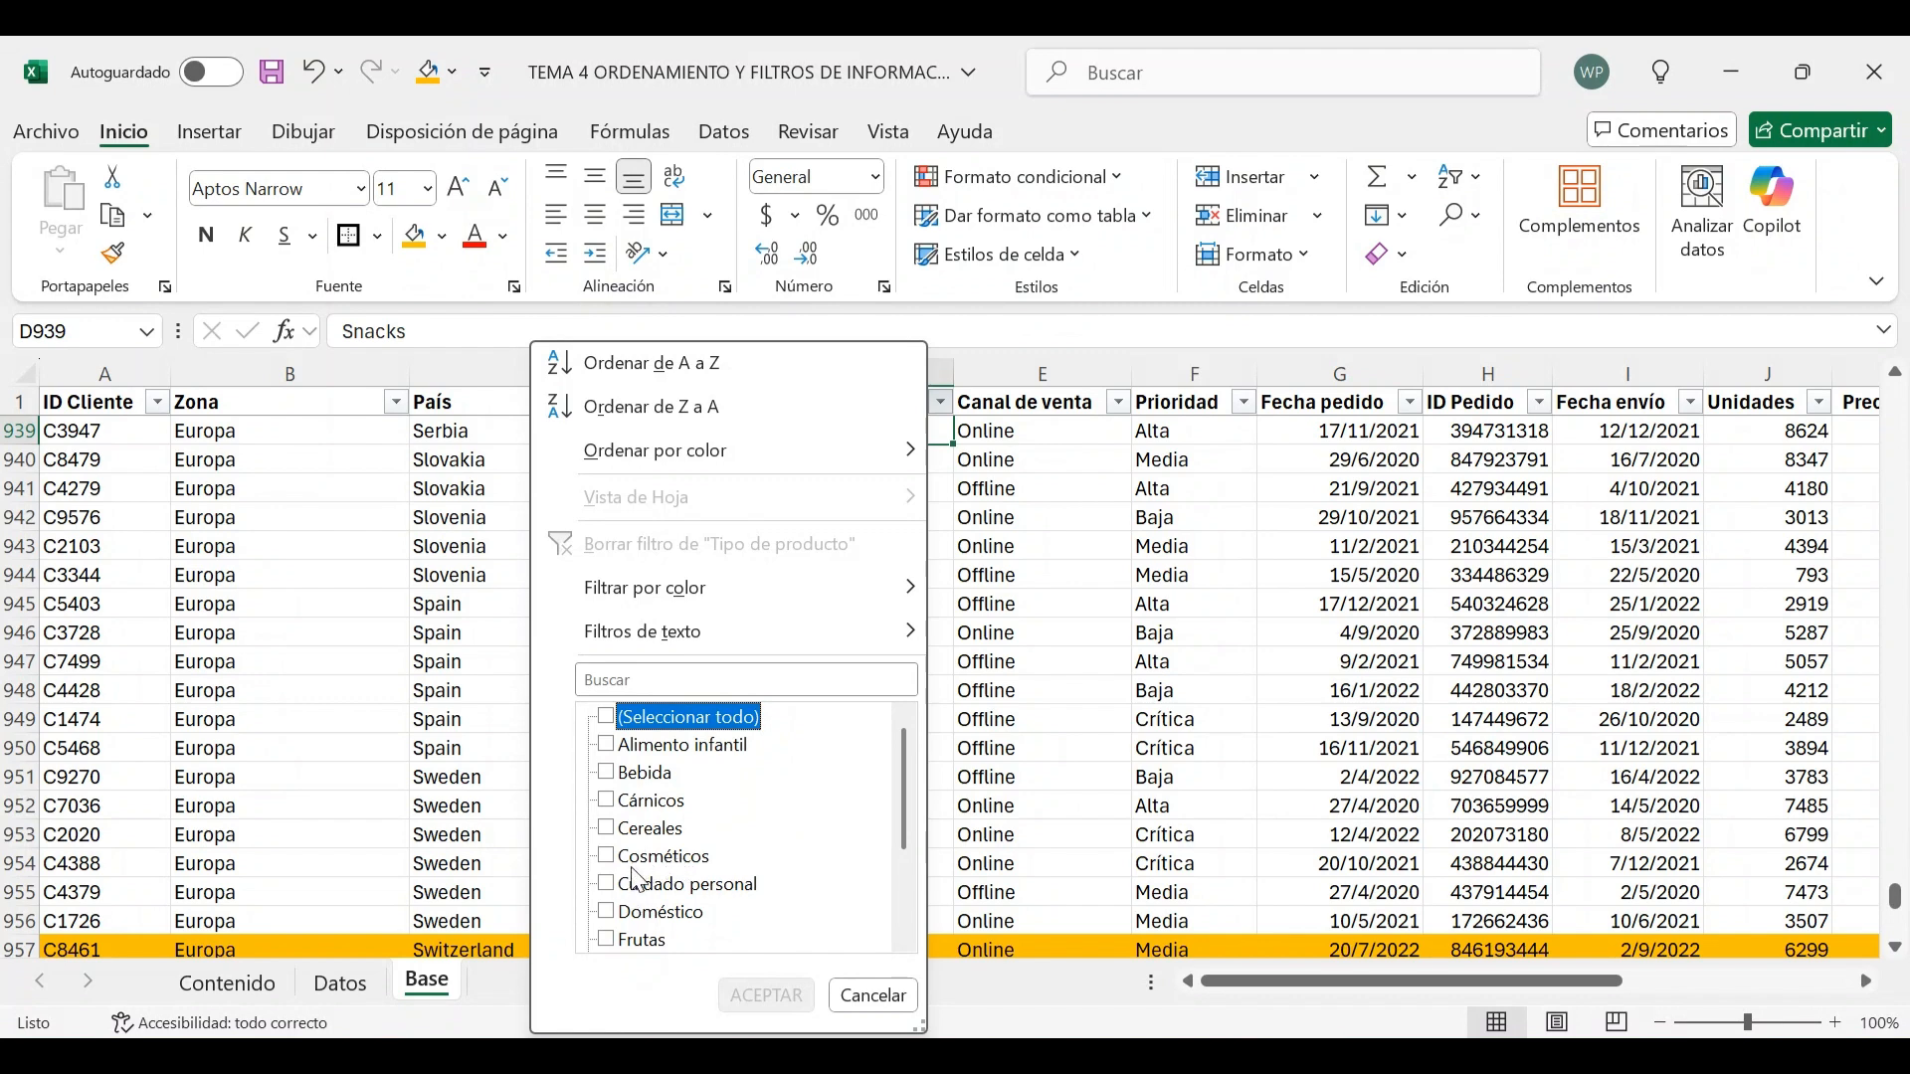
{"action": "left_click", "coordinate": [615, 830]}
{"action": "left_click", "coordinate": [766, 995]}
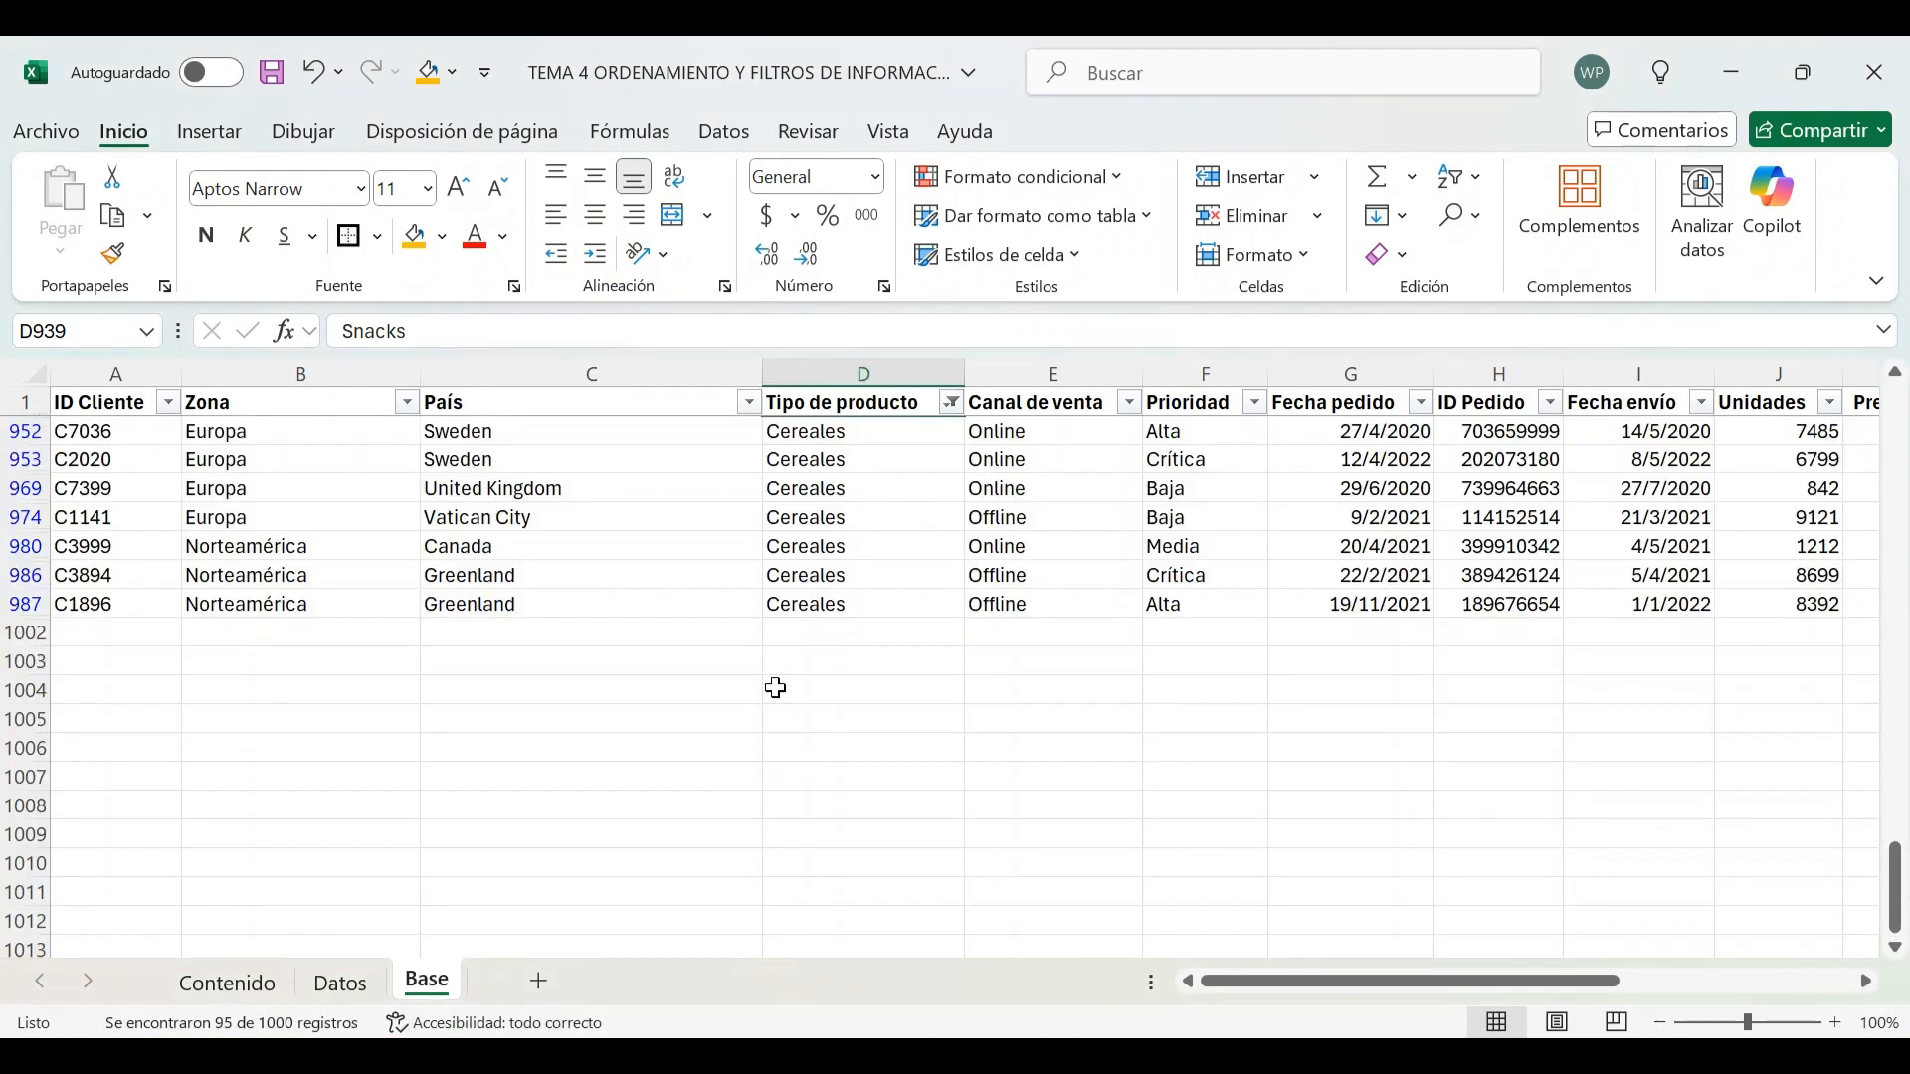
Browse the filtered Cereales rows across the columns
{"action": "scroll", "coordinate": [479, 679], "scroll_direction": "up", "scroll_amount": 20}
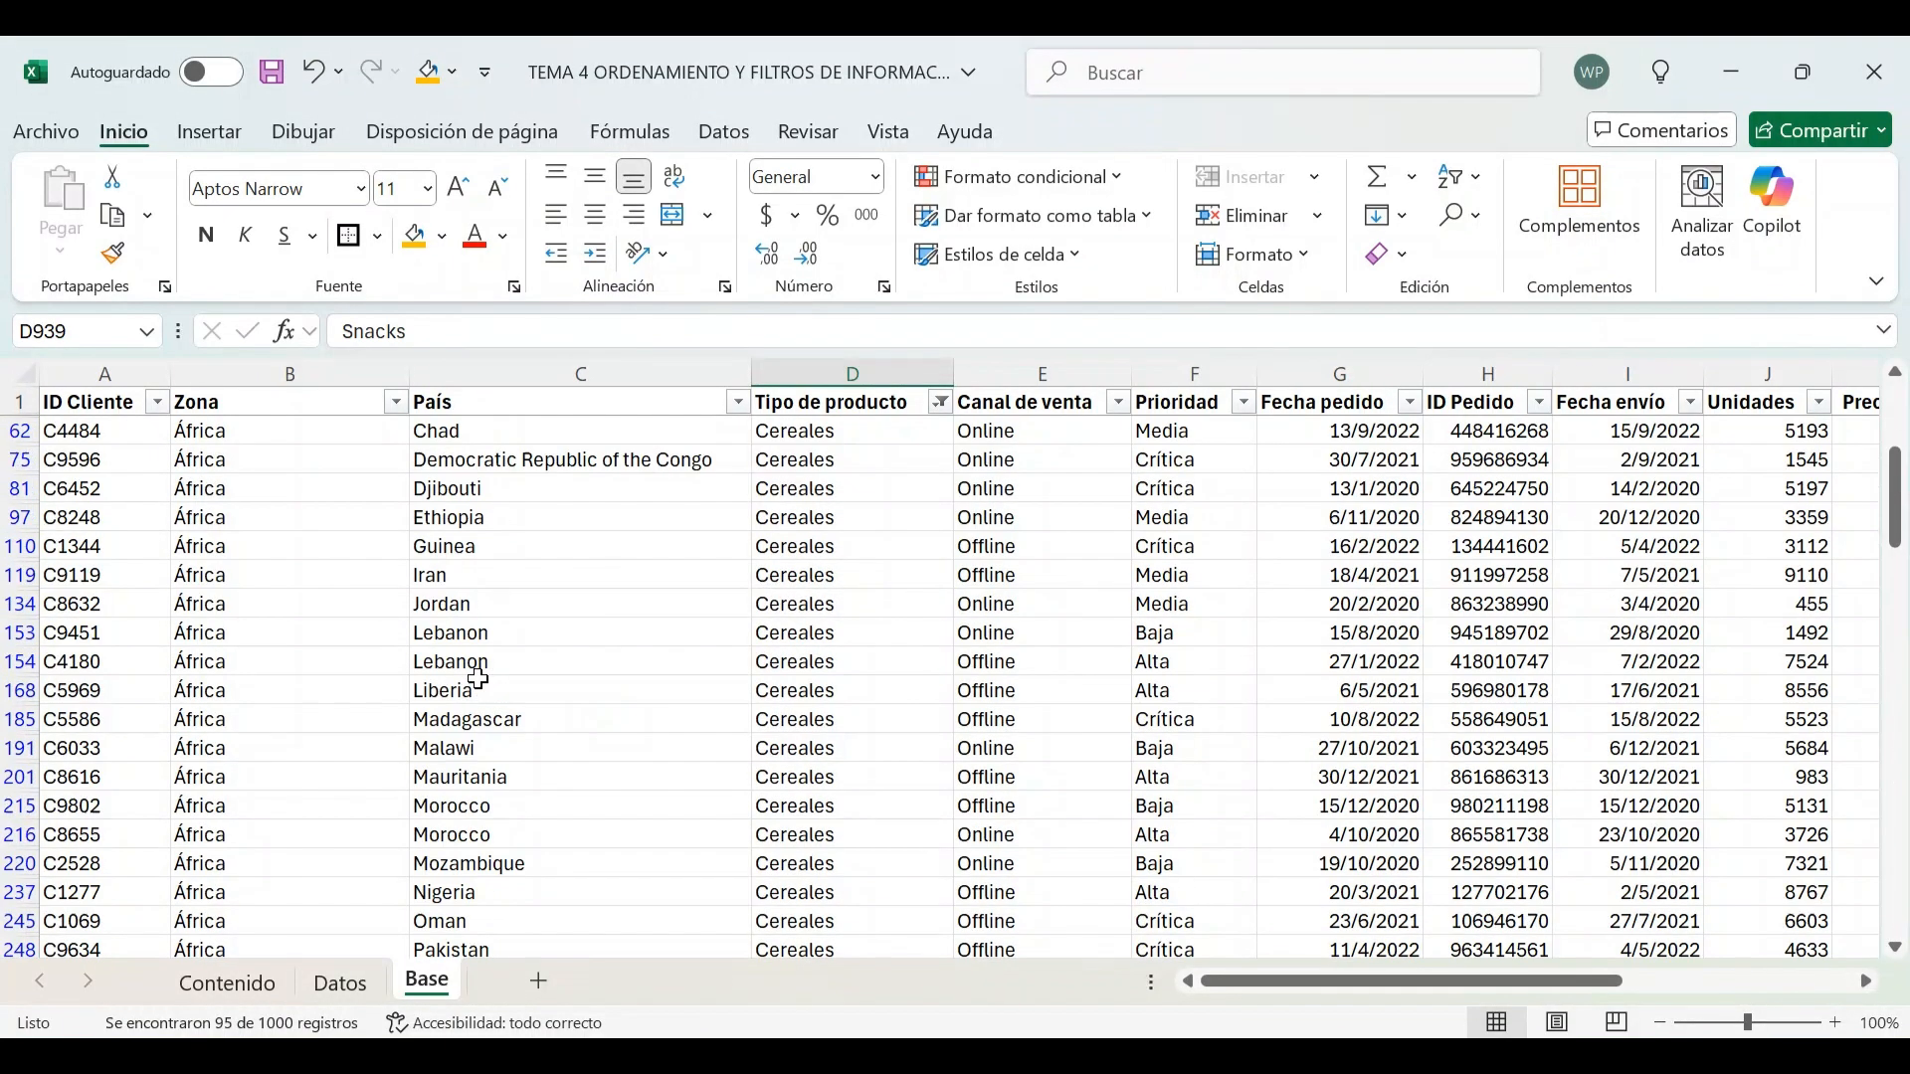
{"action": "left_click", "coordinate": [96, 435]}
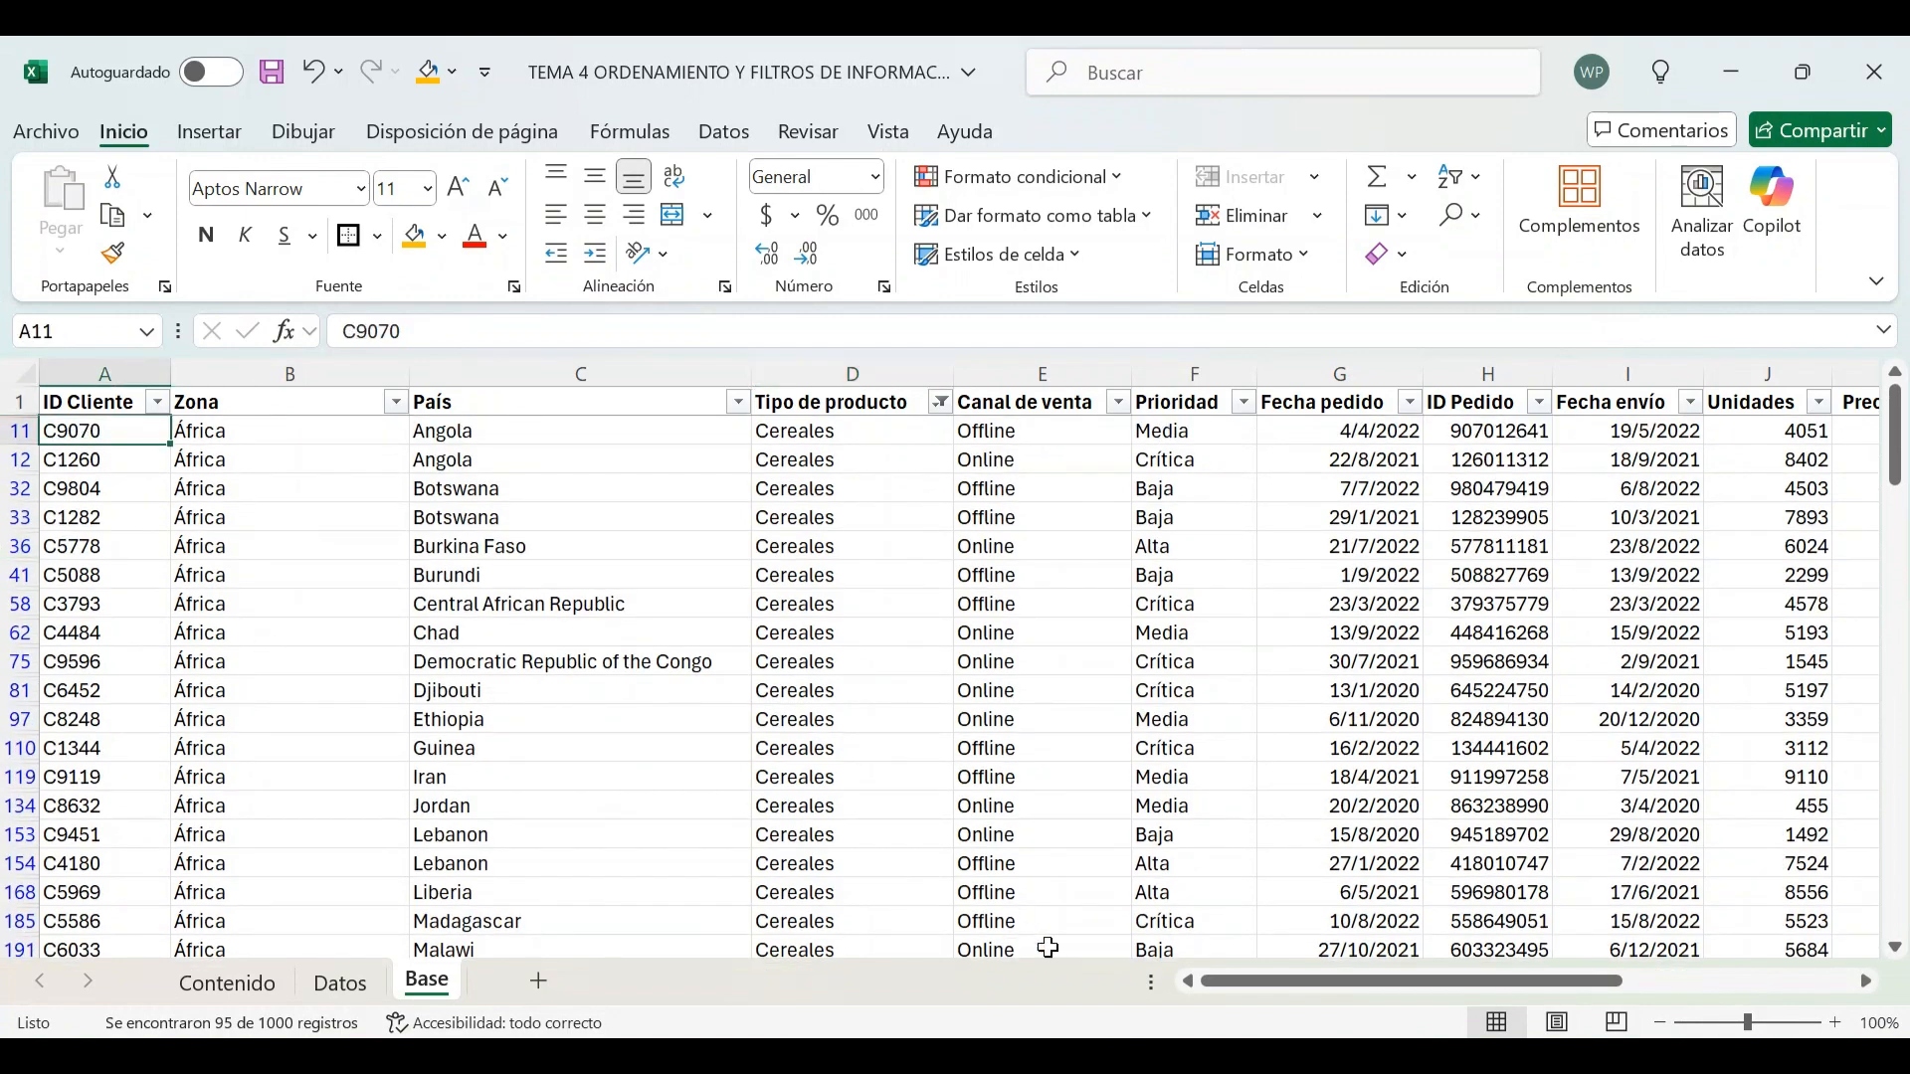
{"action": "left_click_drag", "start_coordinate": [1410, 980], "coordinate": [1703, 965]}
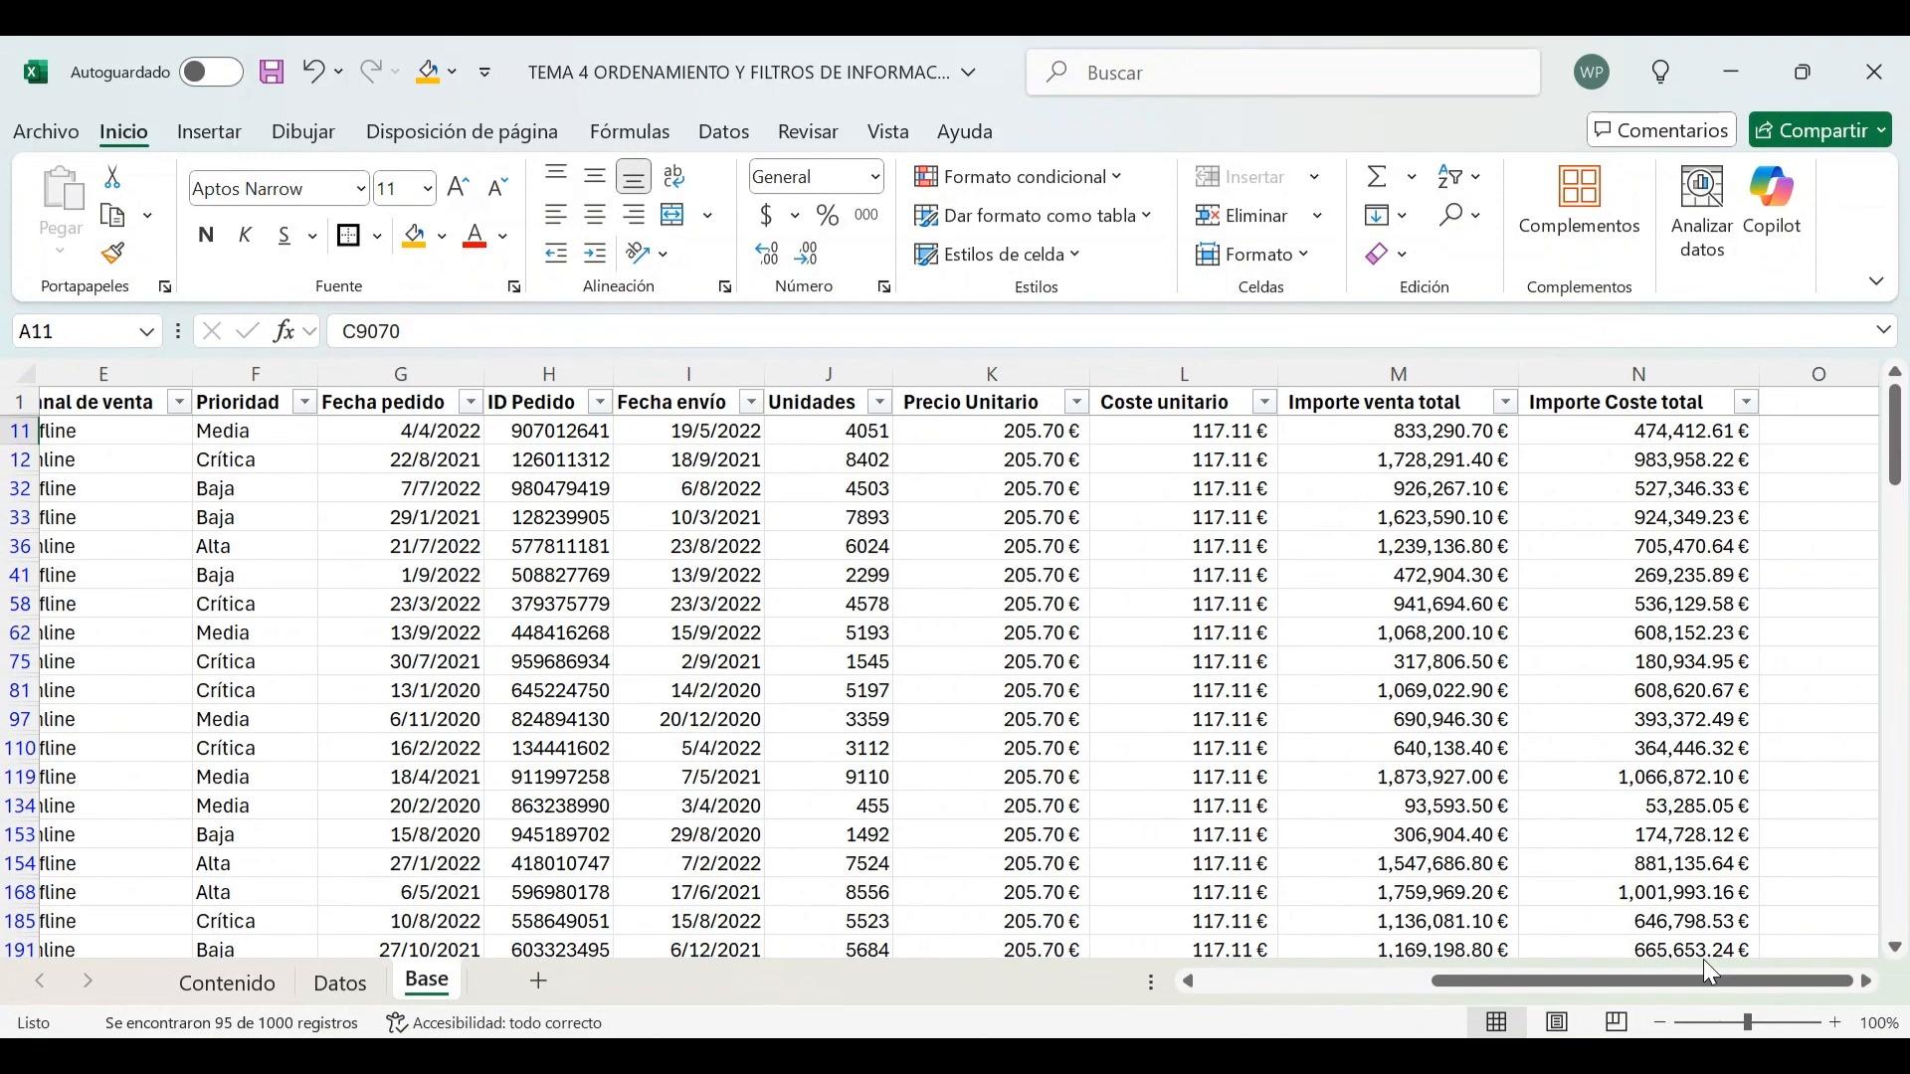
{"action": "scroll", "coordinate": [1716, 815], "scroll_direction": "down", "scroll_amount": 2}
{"action": "scroll", "coordinate": [1716, 816], "scroll_direction": "down", "scroll_amount": 20}
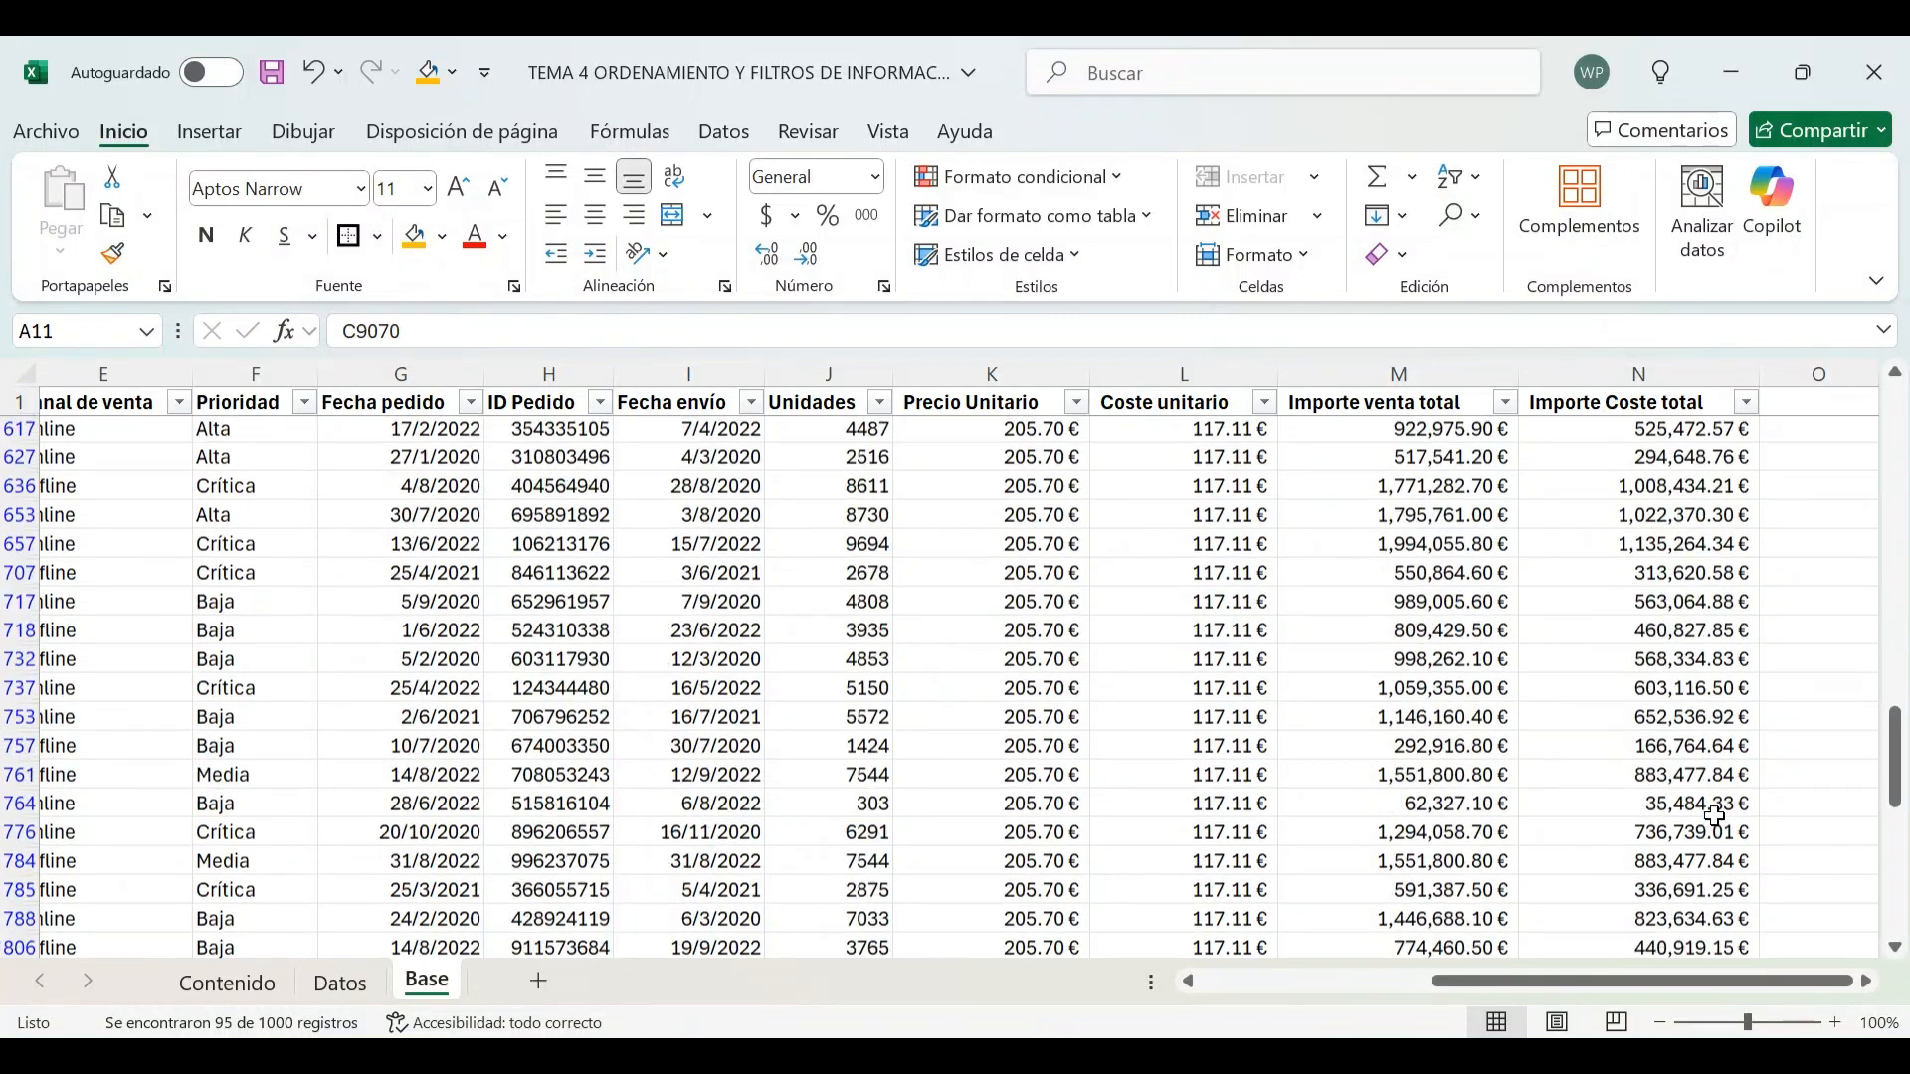
Fill the filtered Cereales rows with yellow
{"action": "scroll", "coordinate": [1716, 816], "scroll_direction": "down", "scroll_amount": 5}
{"action": "left_click", "coordinate": [1709, 718], "text": "shift"}
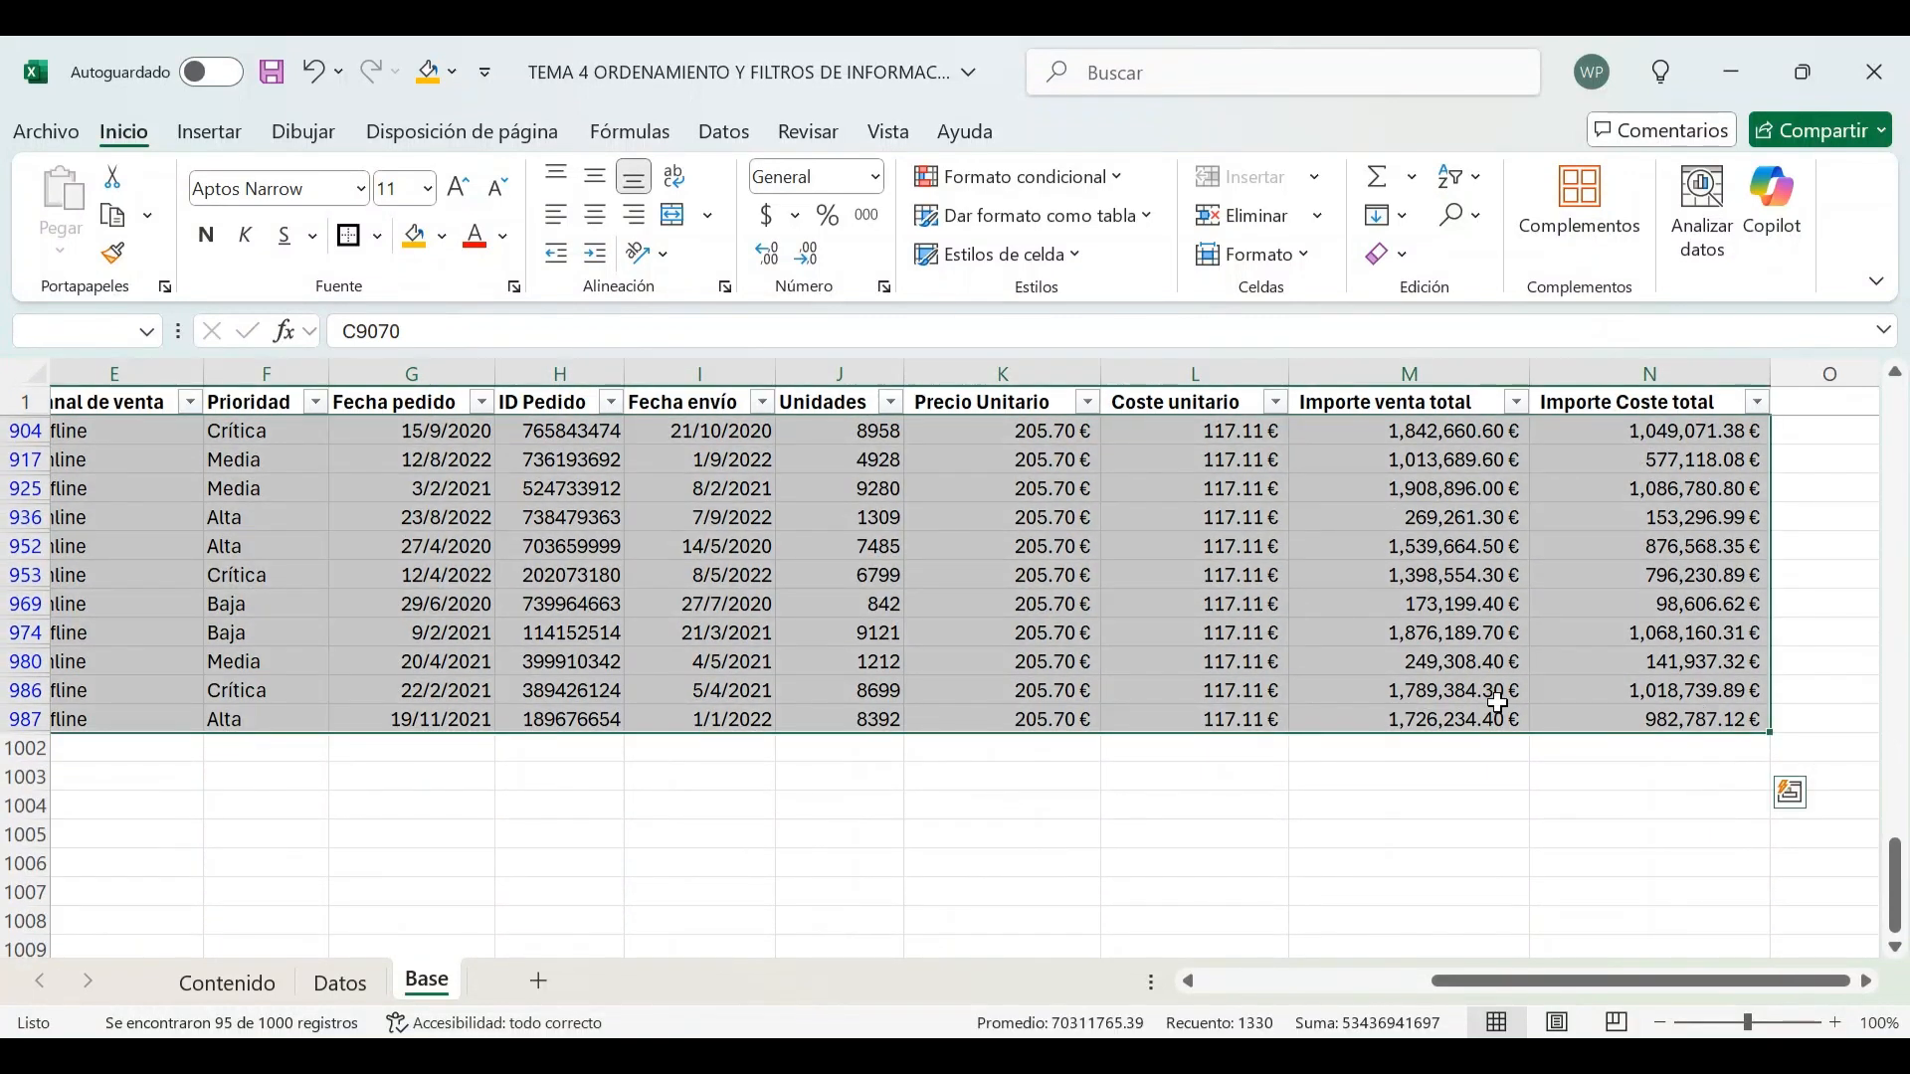
{"action": "left_click", "coordinate": [445, 240]}
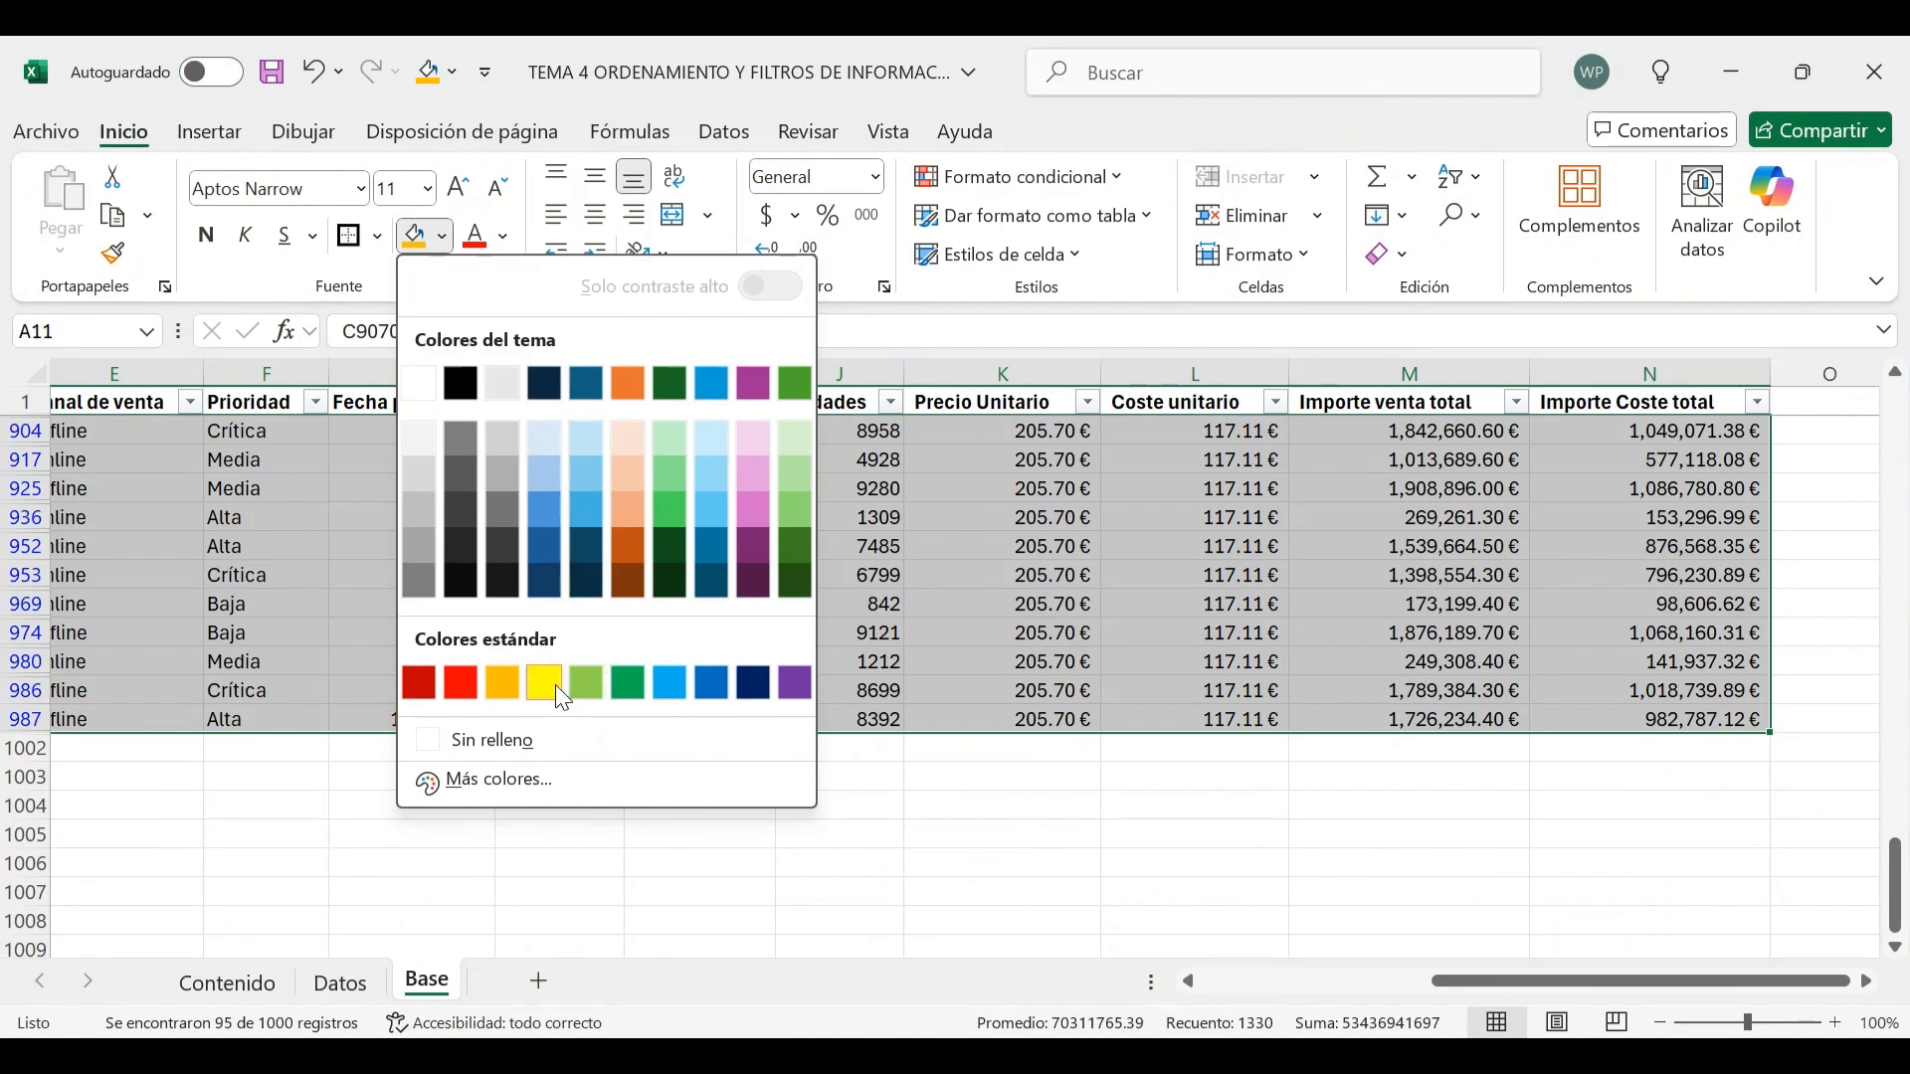
{"action": "left_click", "coordinate": [563, 699]}
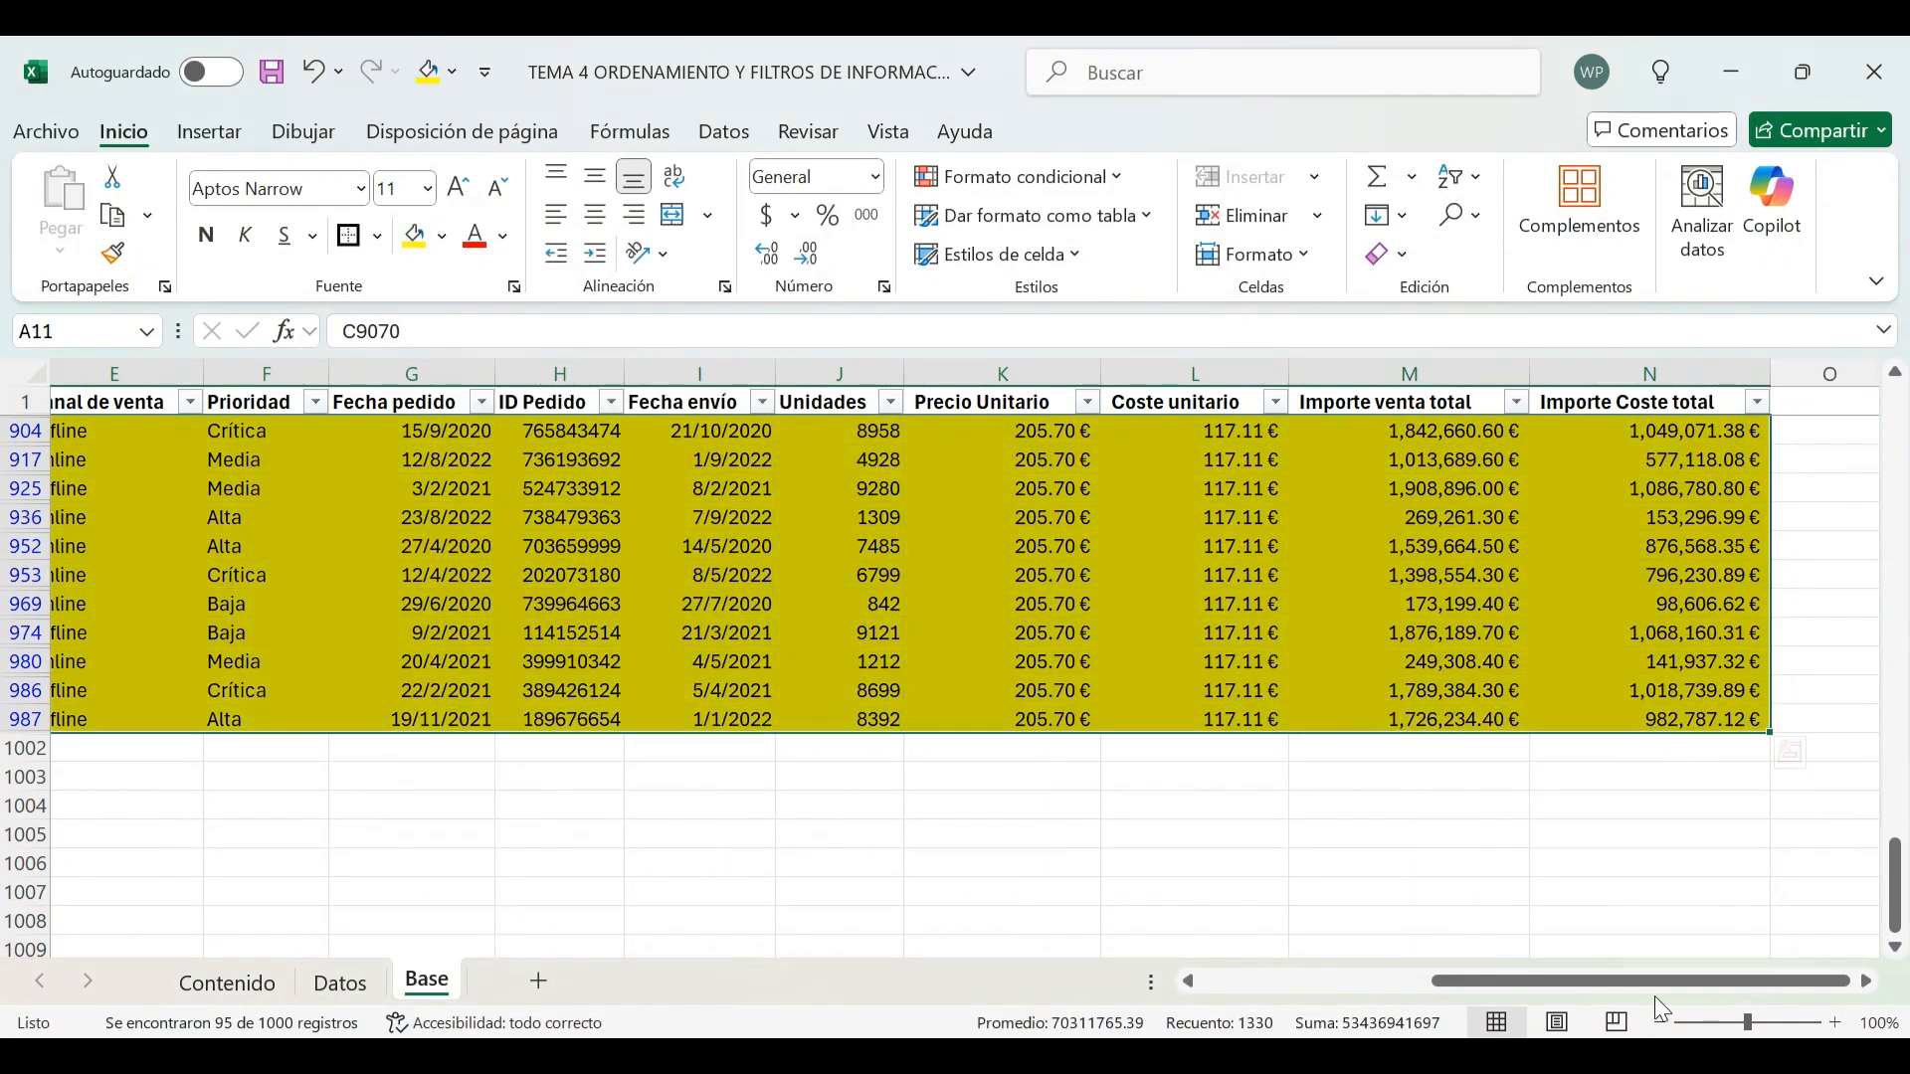
Clear the Tipo de producto filter
{"action": "left_click_drag", "start_coordinate": [1659, 988], "coordinate": [1430, 985]}
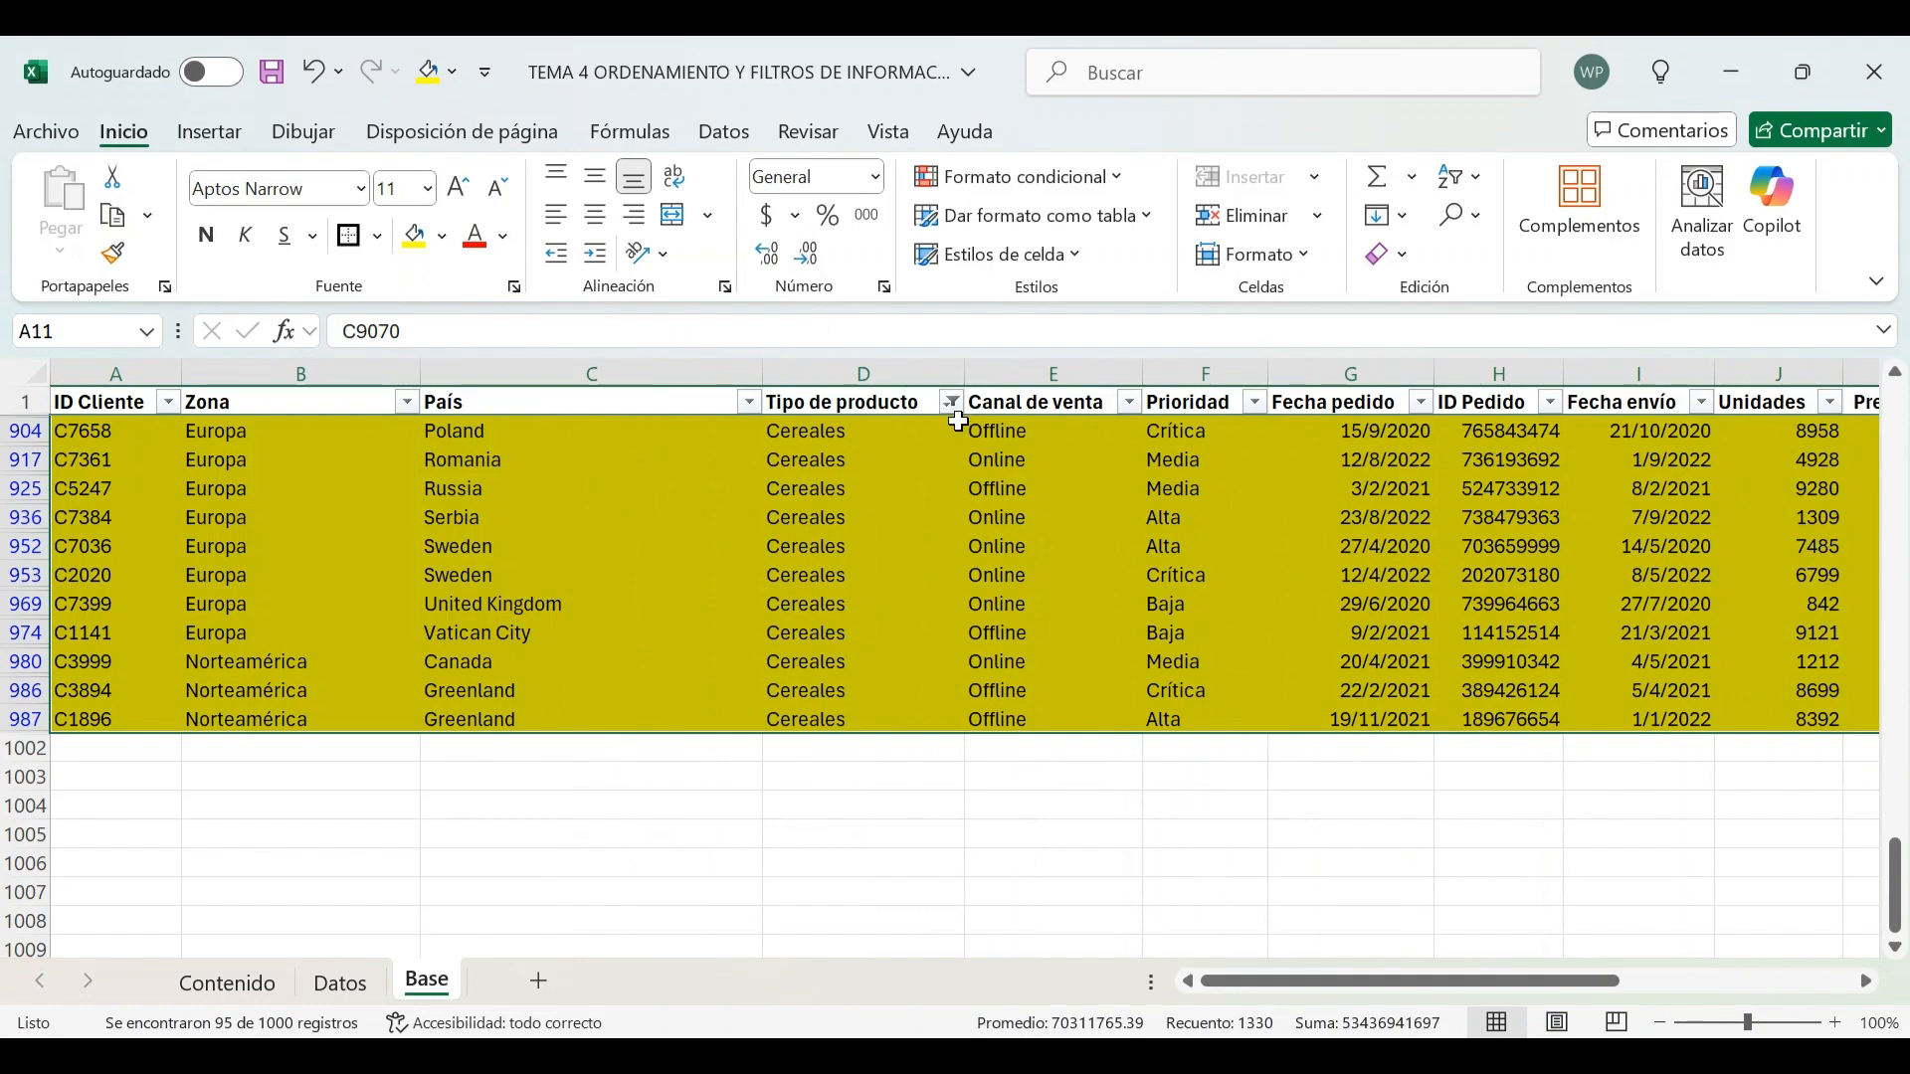
{"action": "left_click", "coordinate": [945, 398]}
{"action": "left_click", "coordinate": [836, 550]}
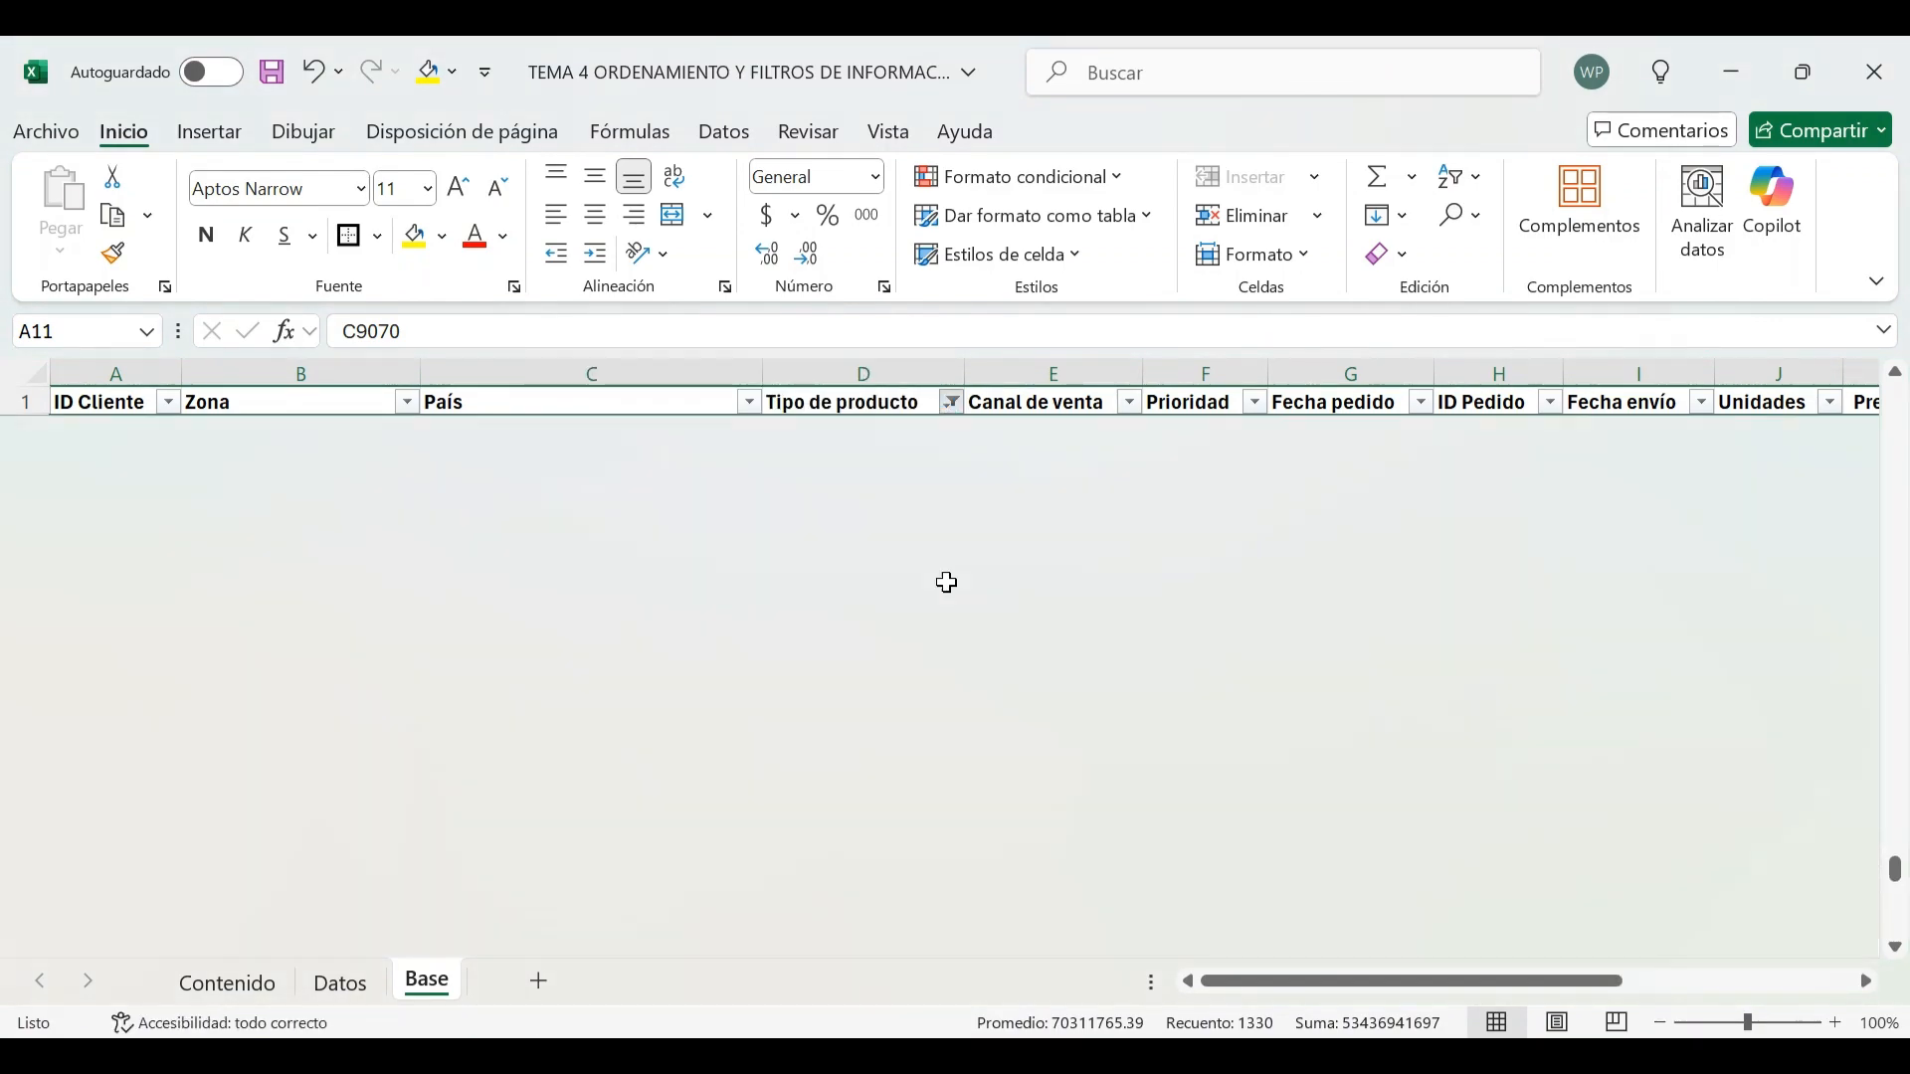
{"action": "left_click", "coordinate": [944, 574]}
Scroll through the unfiltered table to examine the yellow and orange highlighted rows
{"action": "scroll", "coordinate": [931, 537], "scroll_direction": "up", "scroll_amount": 20}
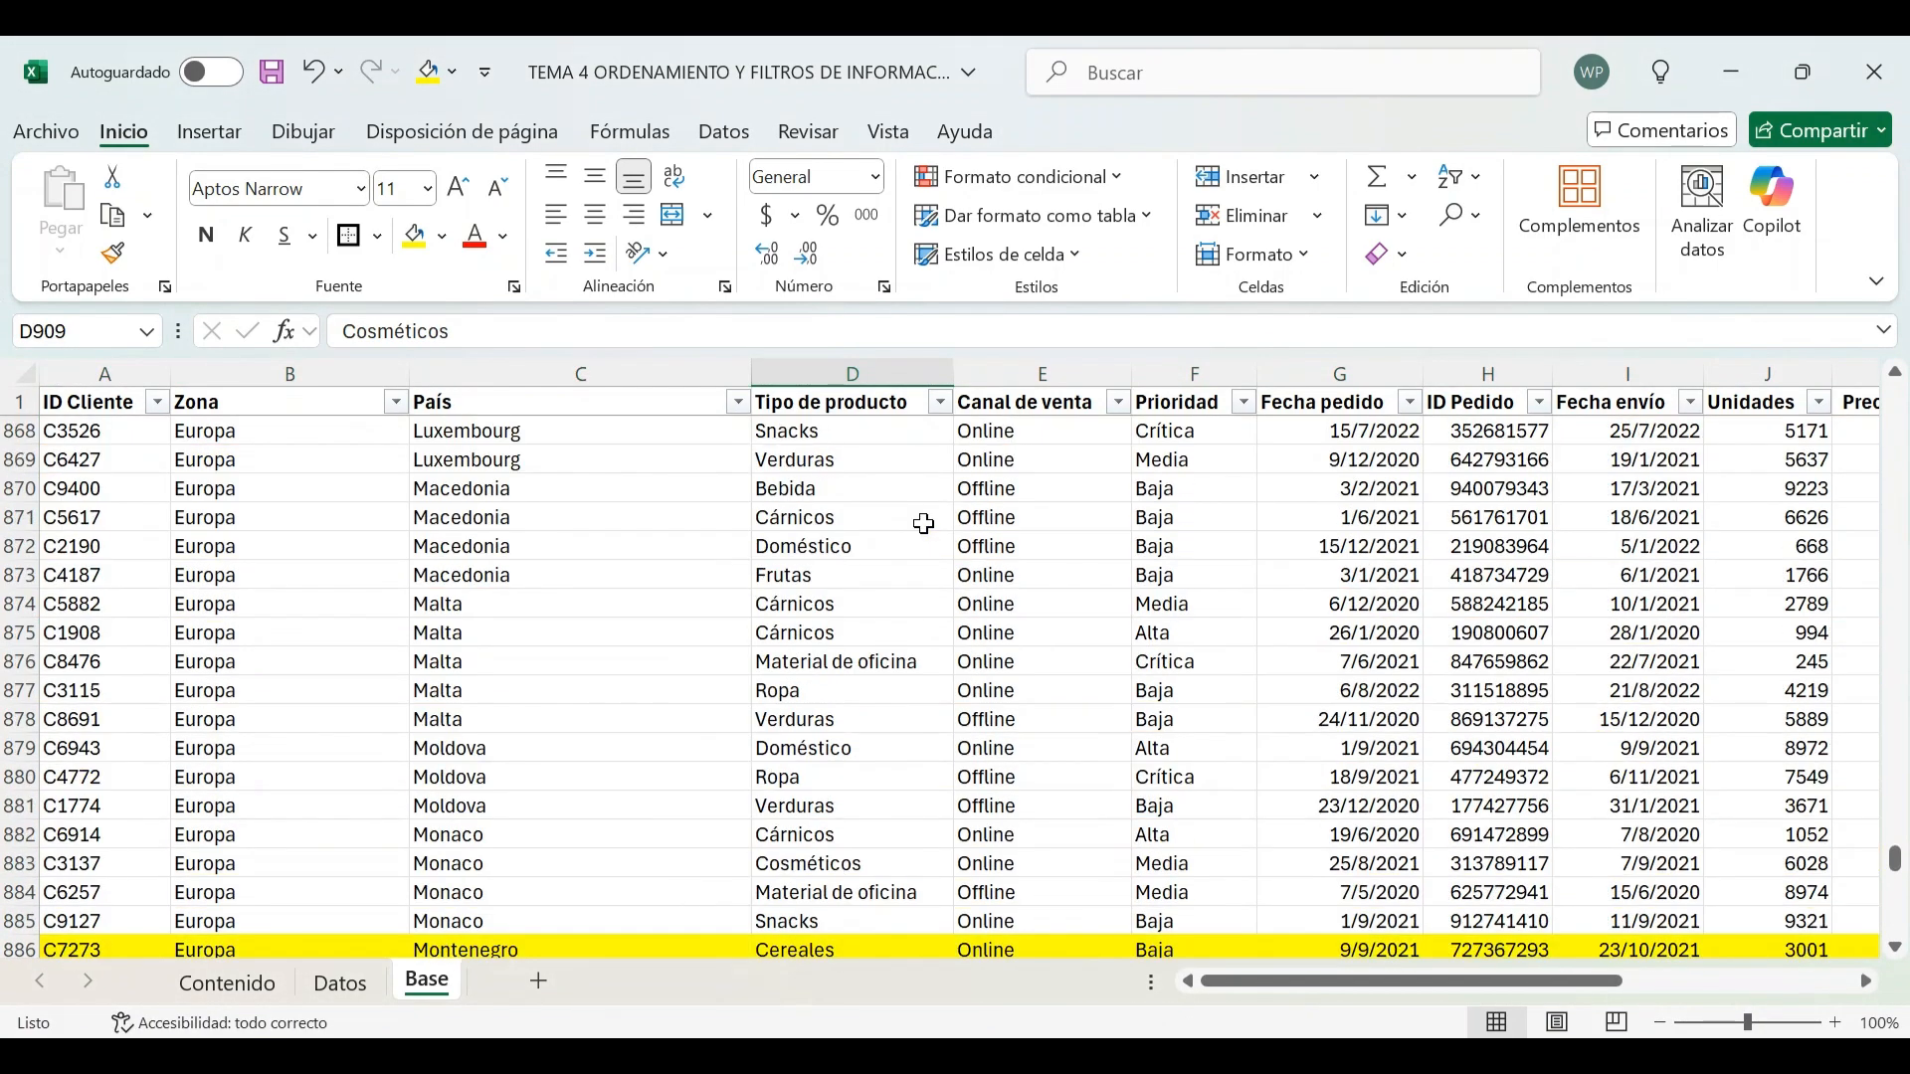
{"action": "scroll", "coordinate": [900, 532], "scroll_direction": "down", "scroll_amount": 5}
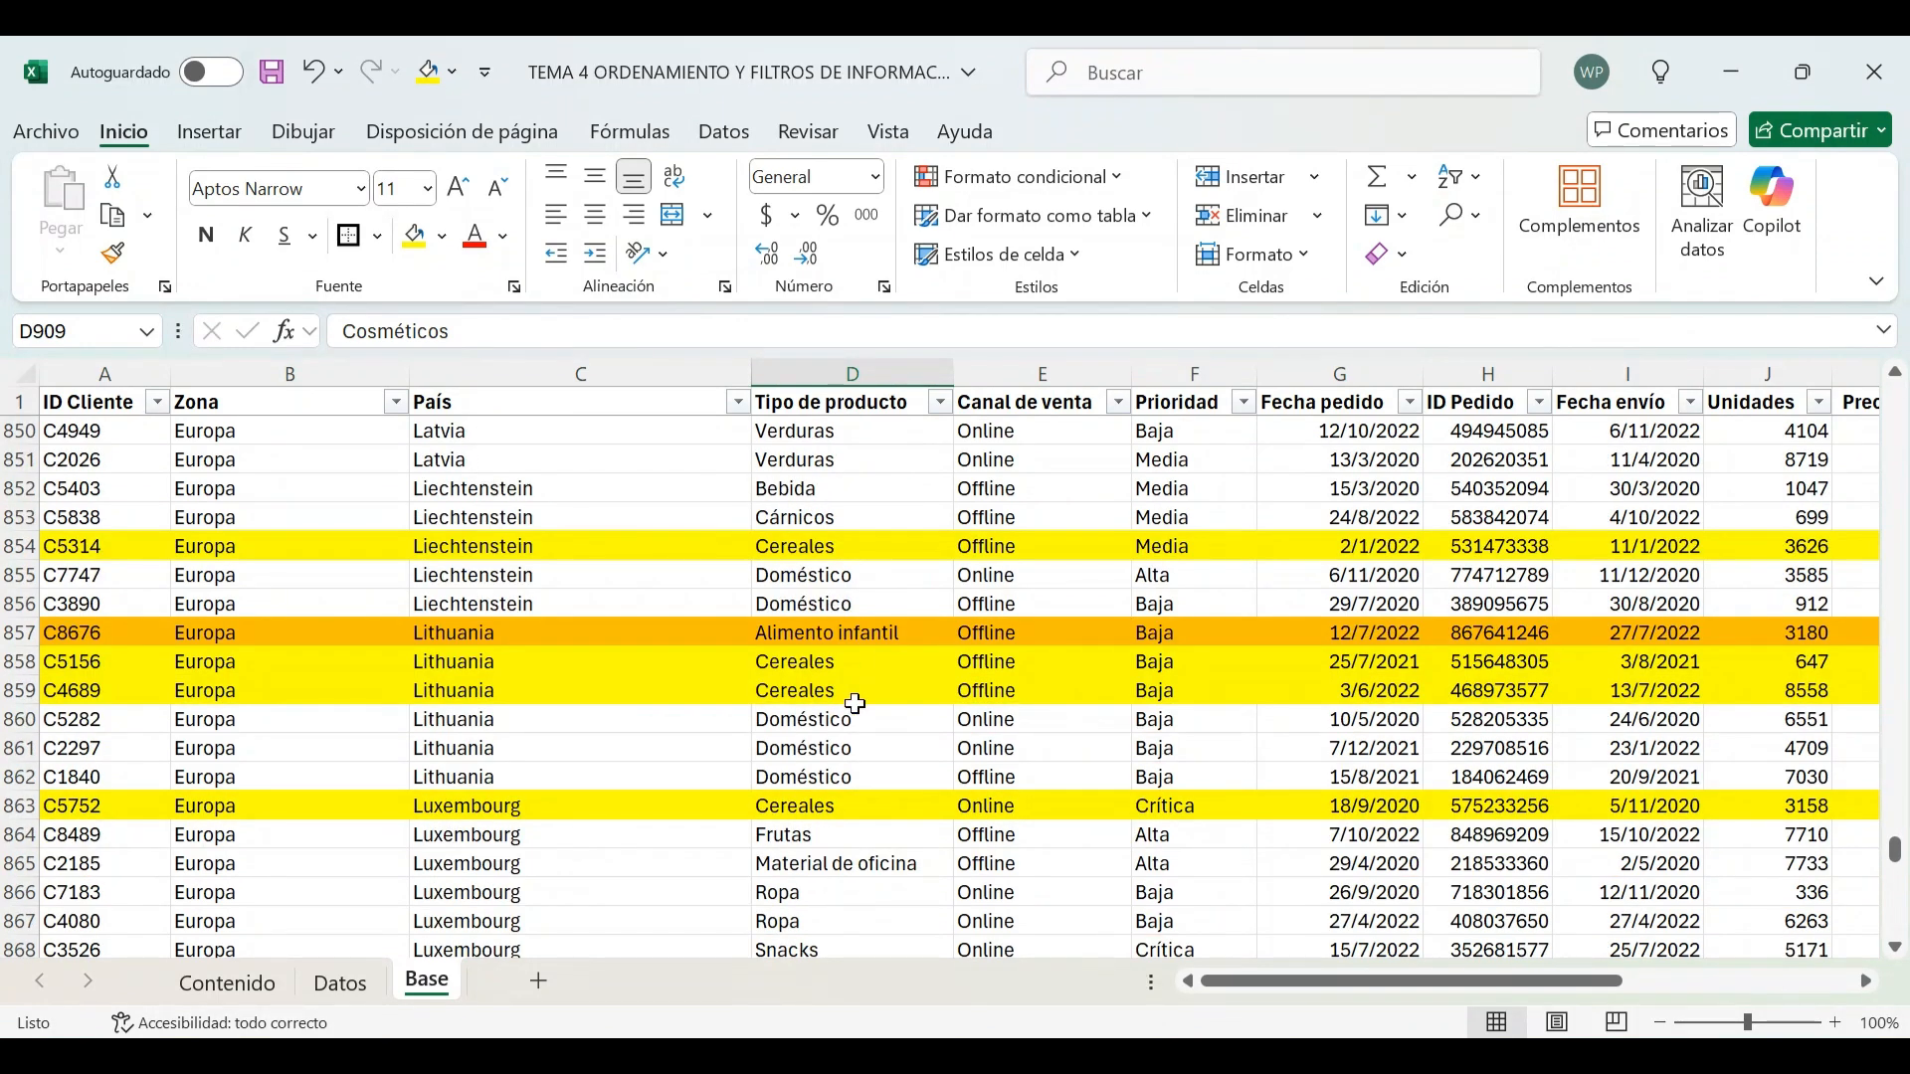
{"action": "scroll", "coordinate": [884, 730], "scroll_direction": "down", "scroll_amount": 4}
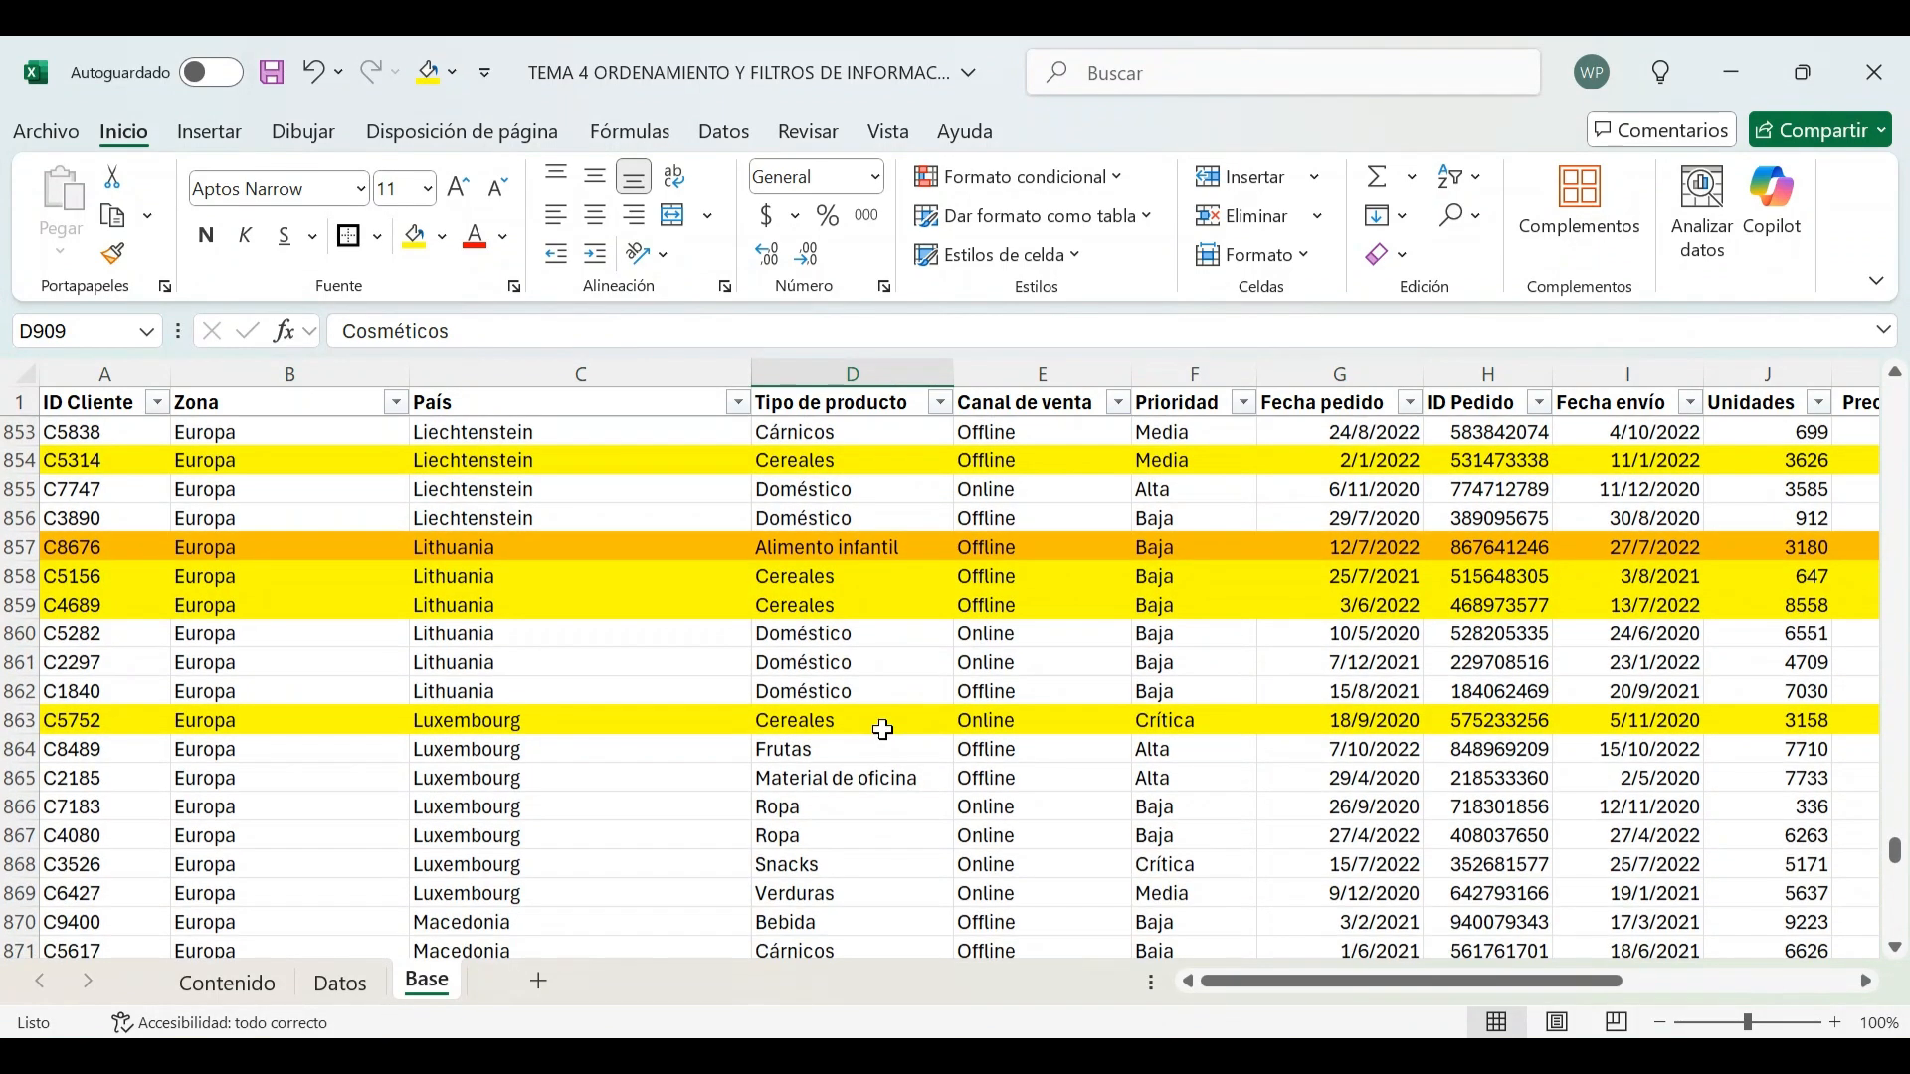
{"action": "scroll", "coordinate": [850, 571], "scroll_direction": "down", "scroll_amount": 1}
{"action": "scroll", "coordinate": [849, 571], "scroll_direction": "down", "scroll_amount": 9}
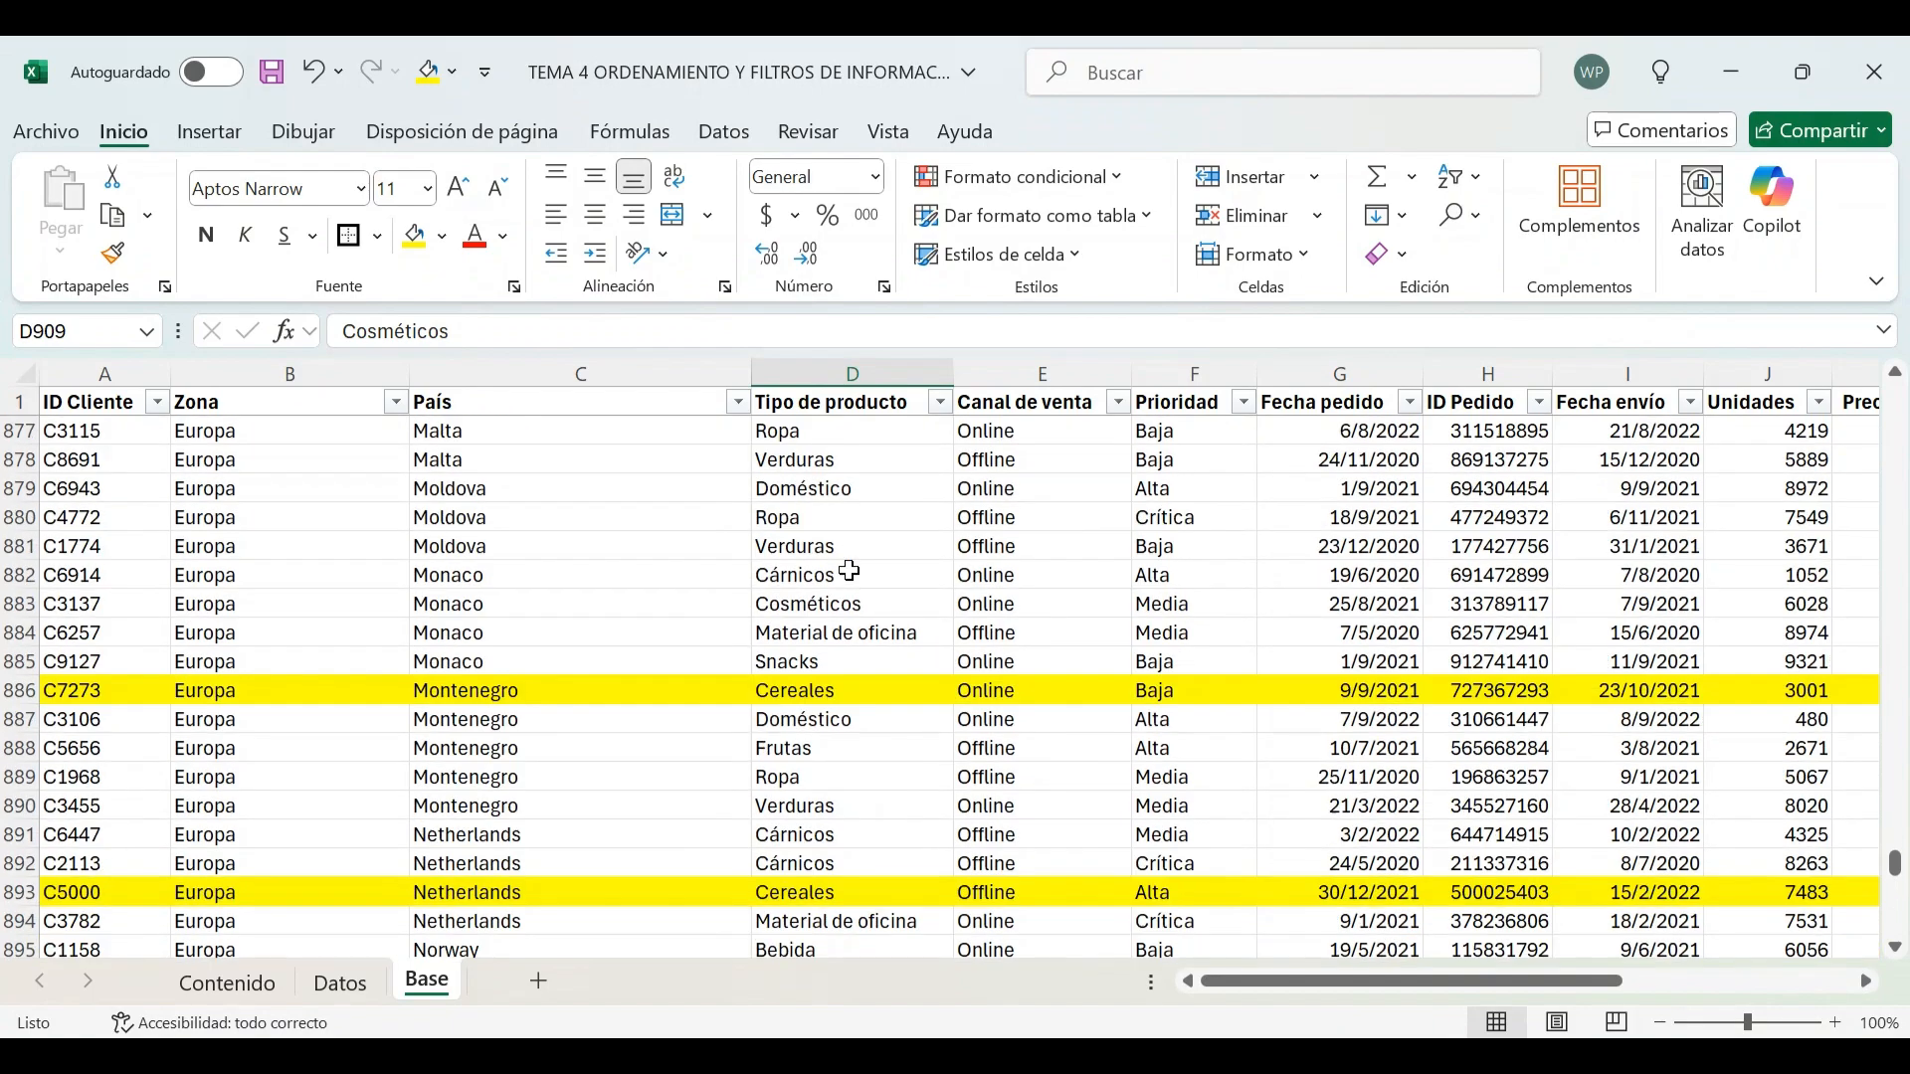
{"action": "scroll", "coordinate": [850, 571], "scroll_direction": "up", "scroll_amount": 20}
{"action": "scroll", "coordinate": [850, 571], "scroll_direction": "up", "scroll_amount": 20}
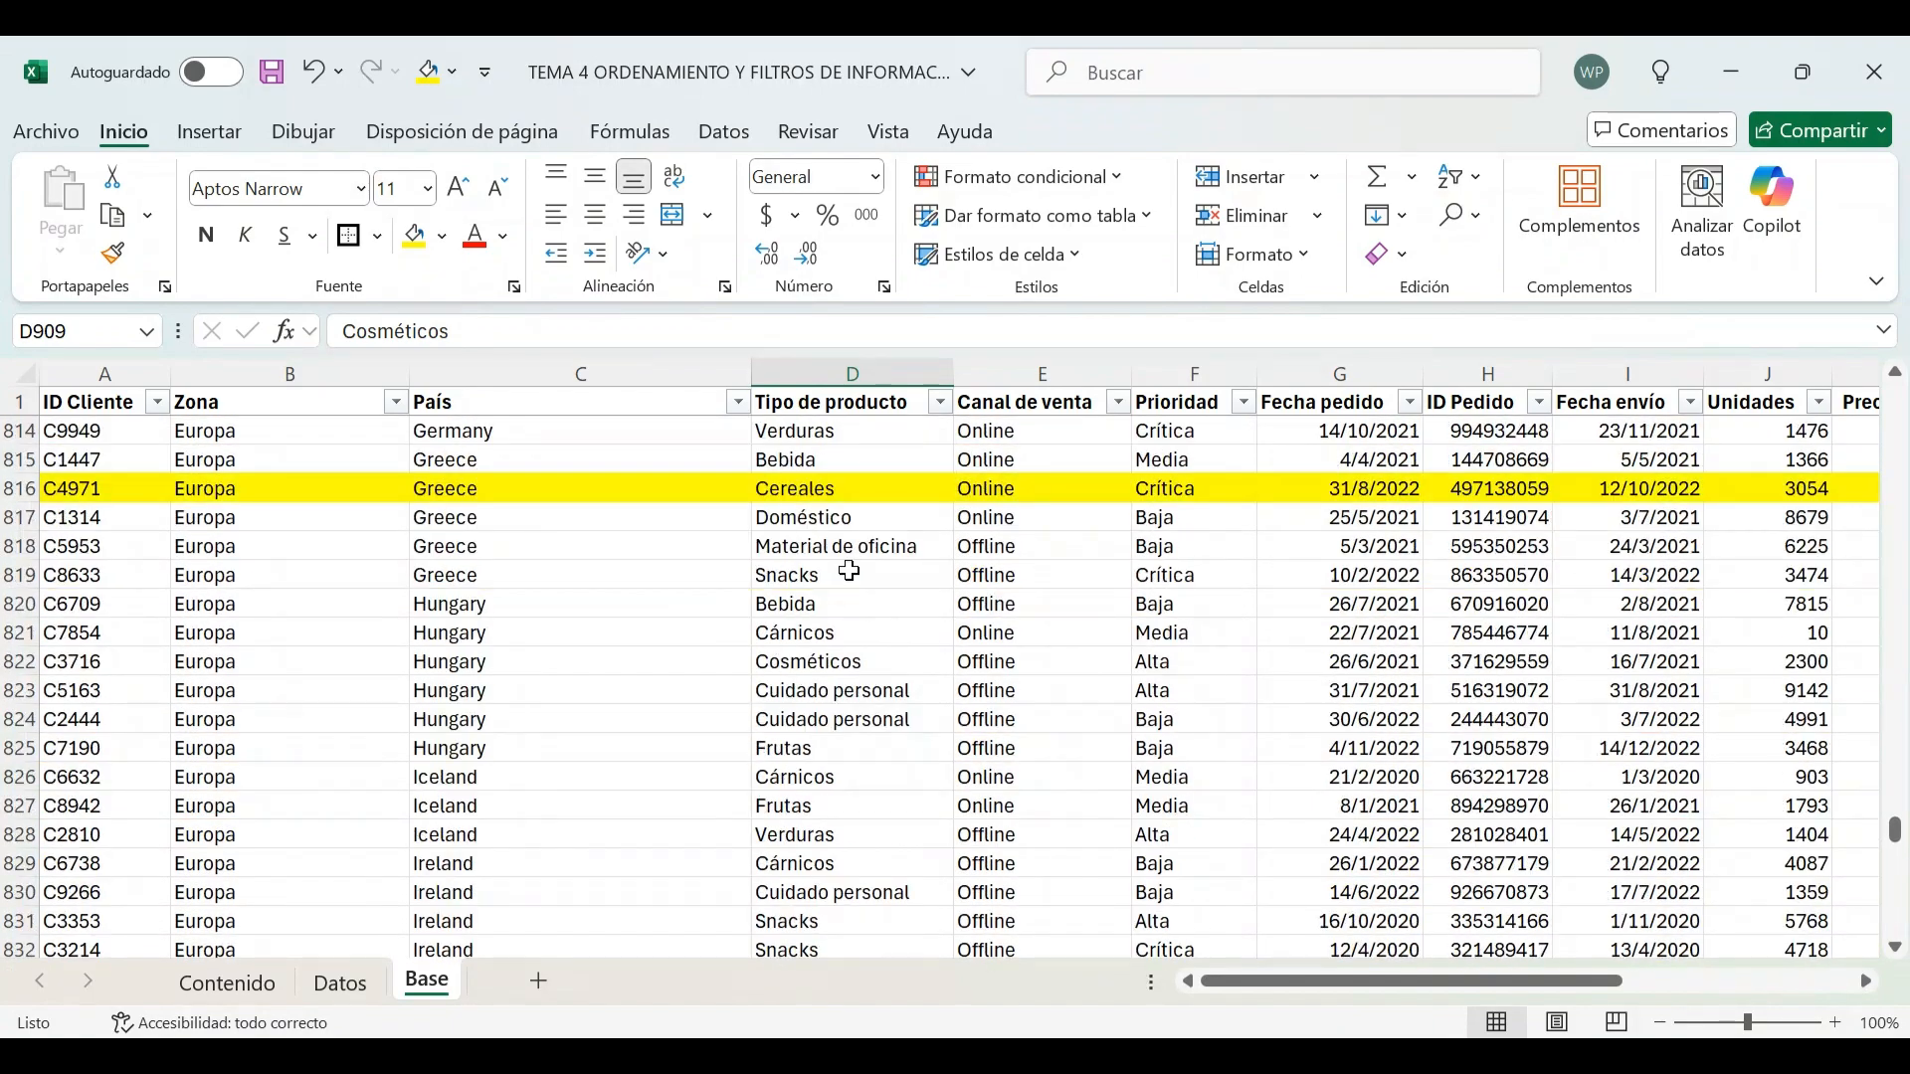
{"action": "scroll", "coordinate": [850, 571], "scroll_direction": "up", "scroll_amount": 20}
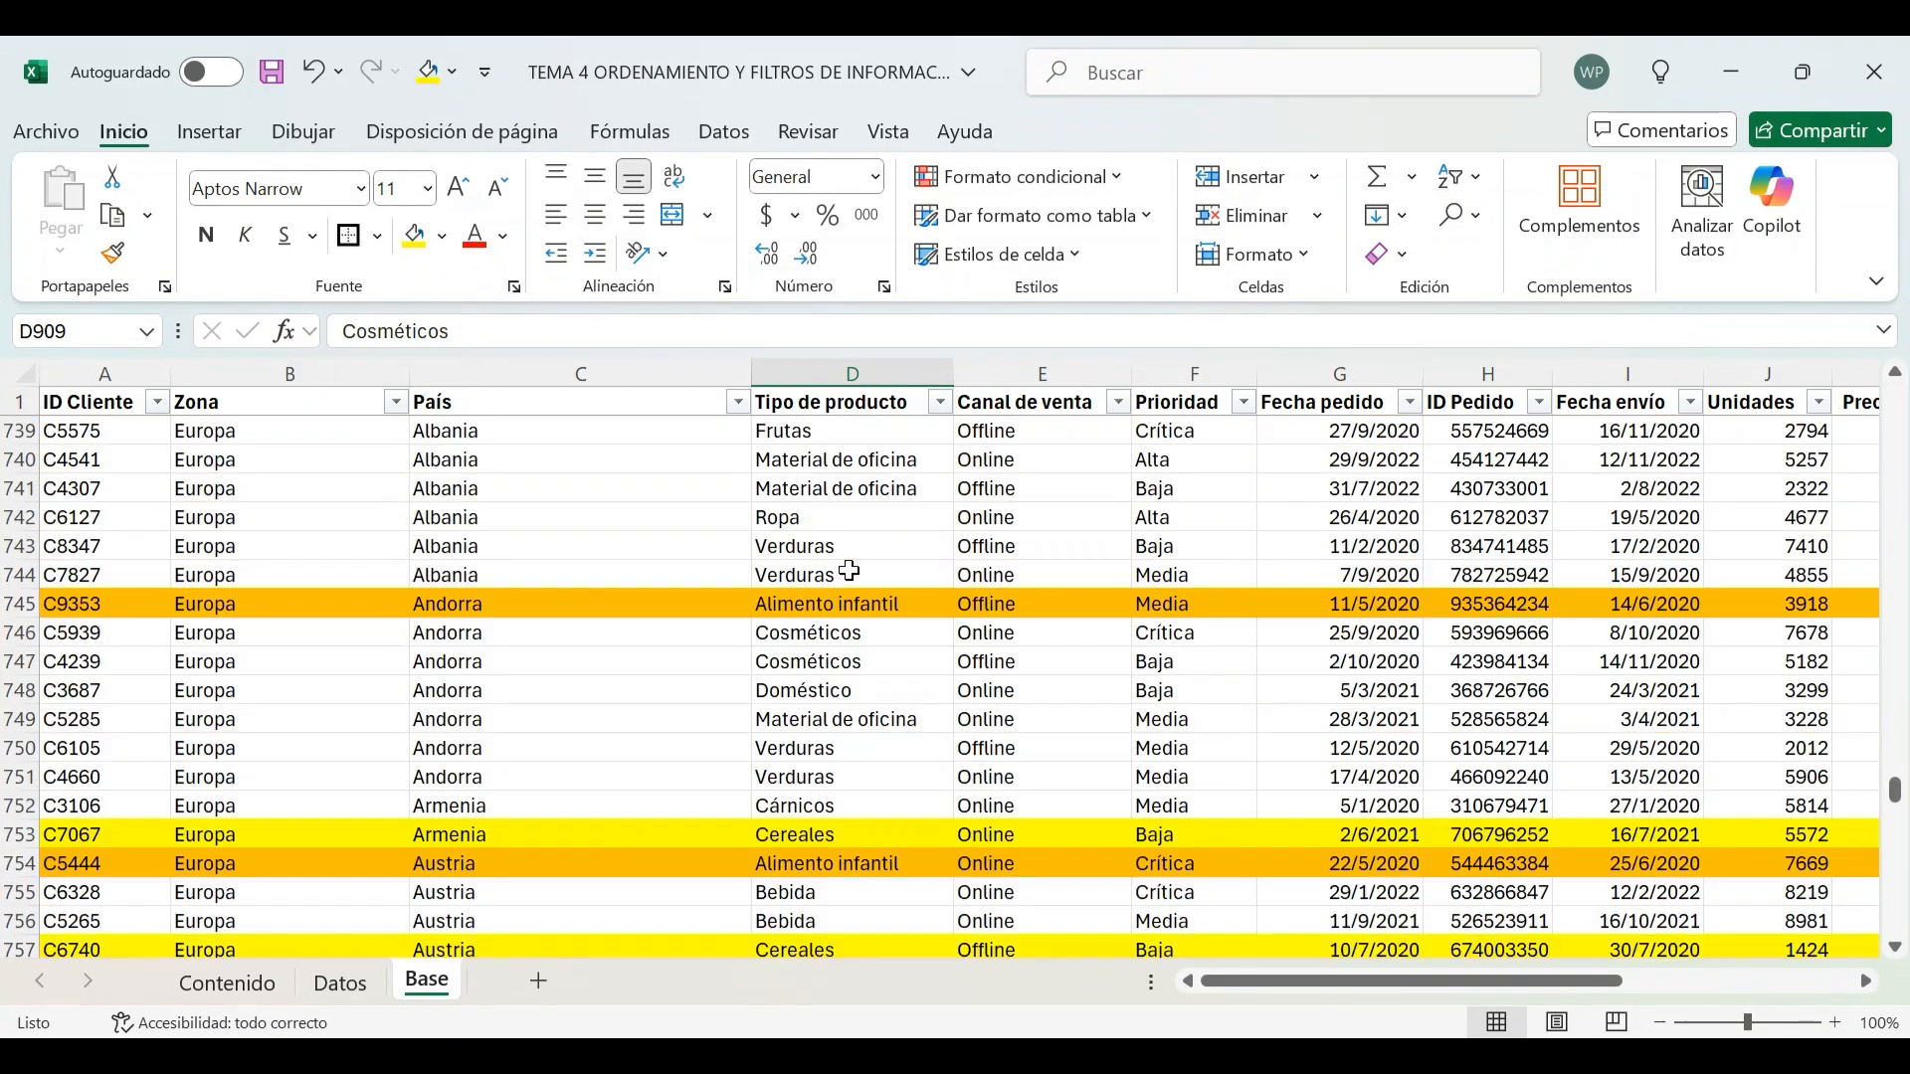
{"action": "scroll", "coordinate": [849, 571], "scroll_direction": "up", "scroll_amount": 20}
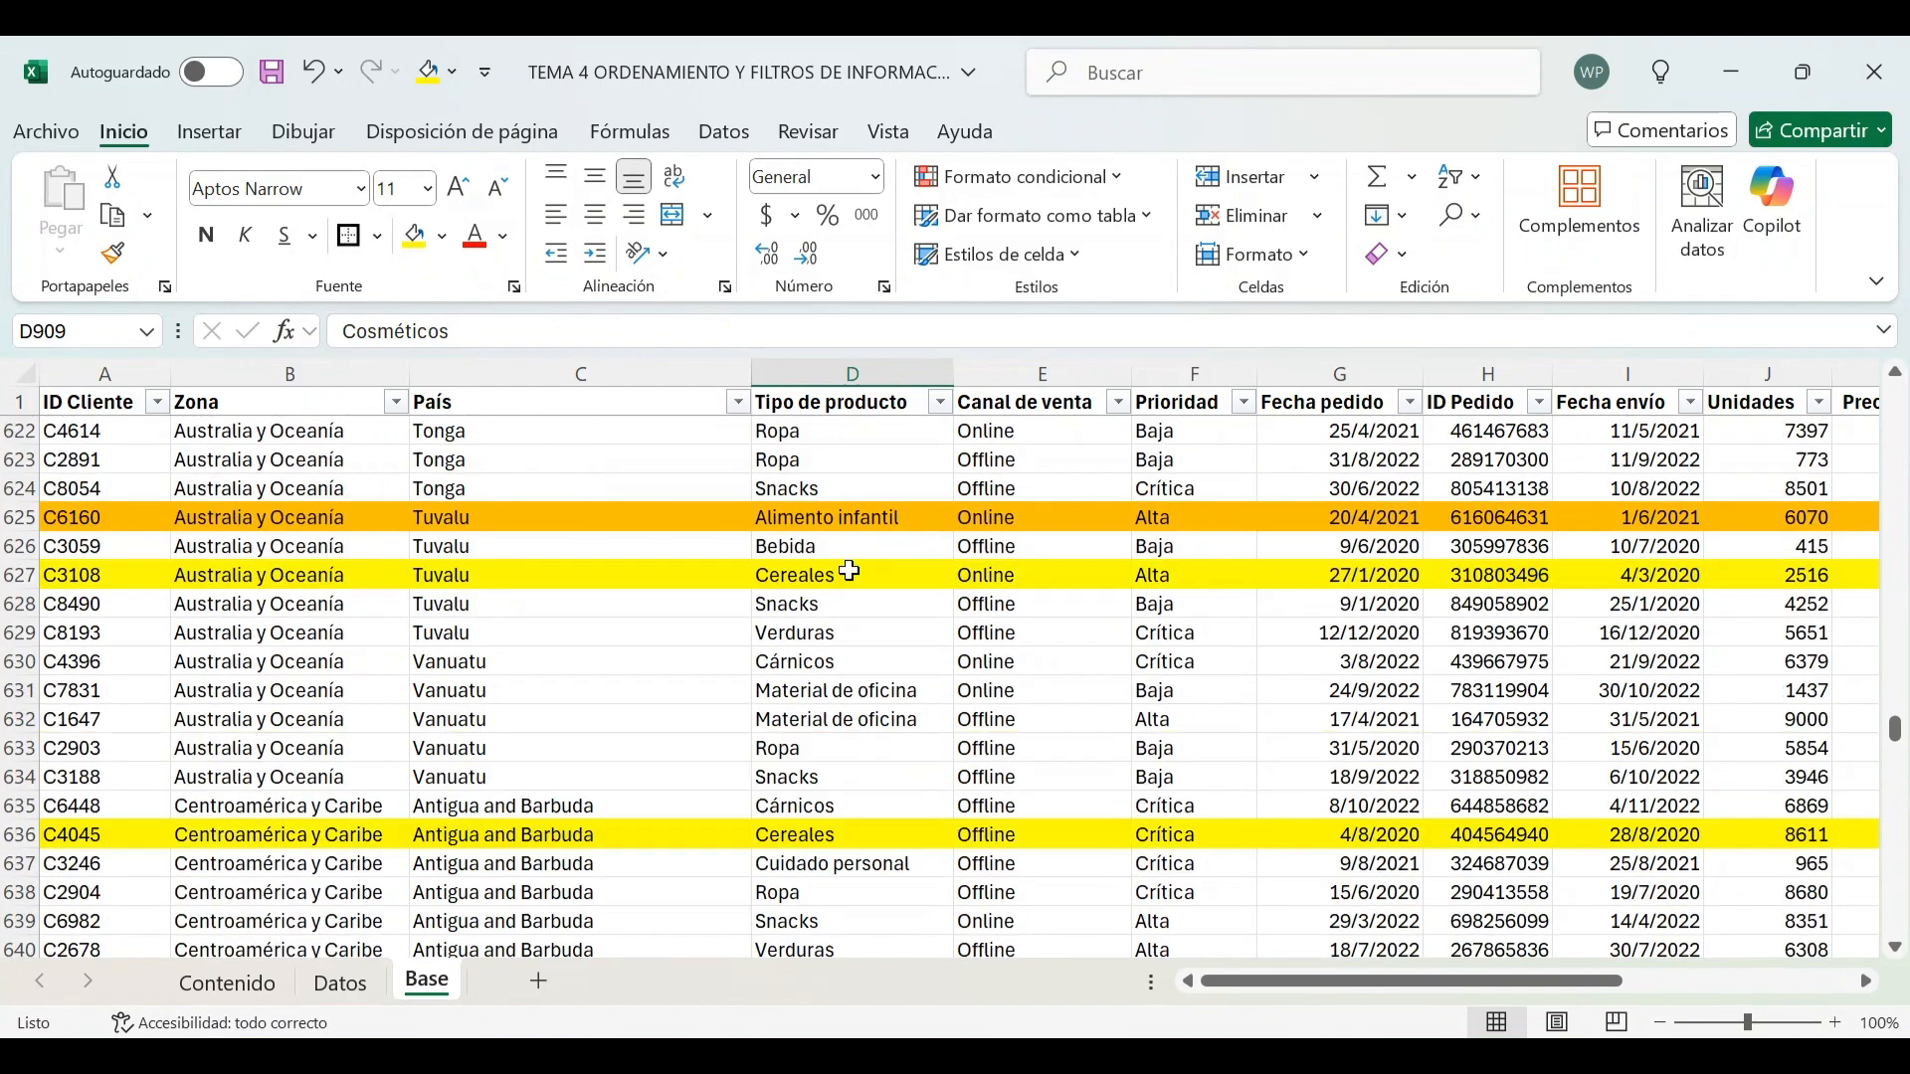
{"action": "scroll", "coordinate": [769, 588], "scroll_direction": "up", "scroll_amount": 2}
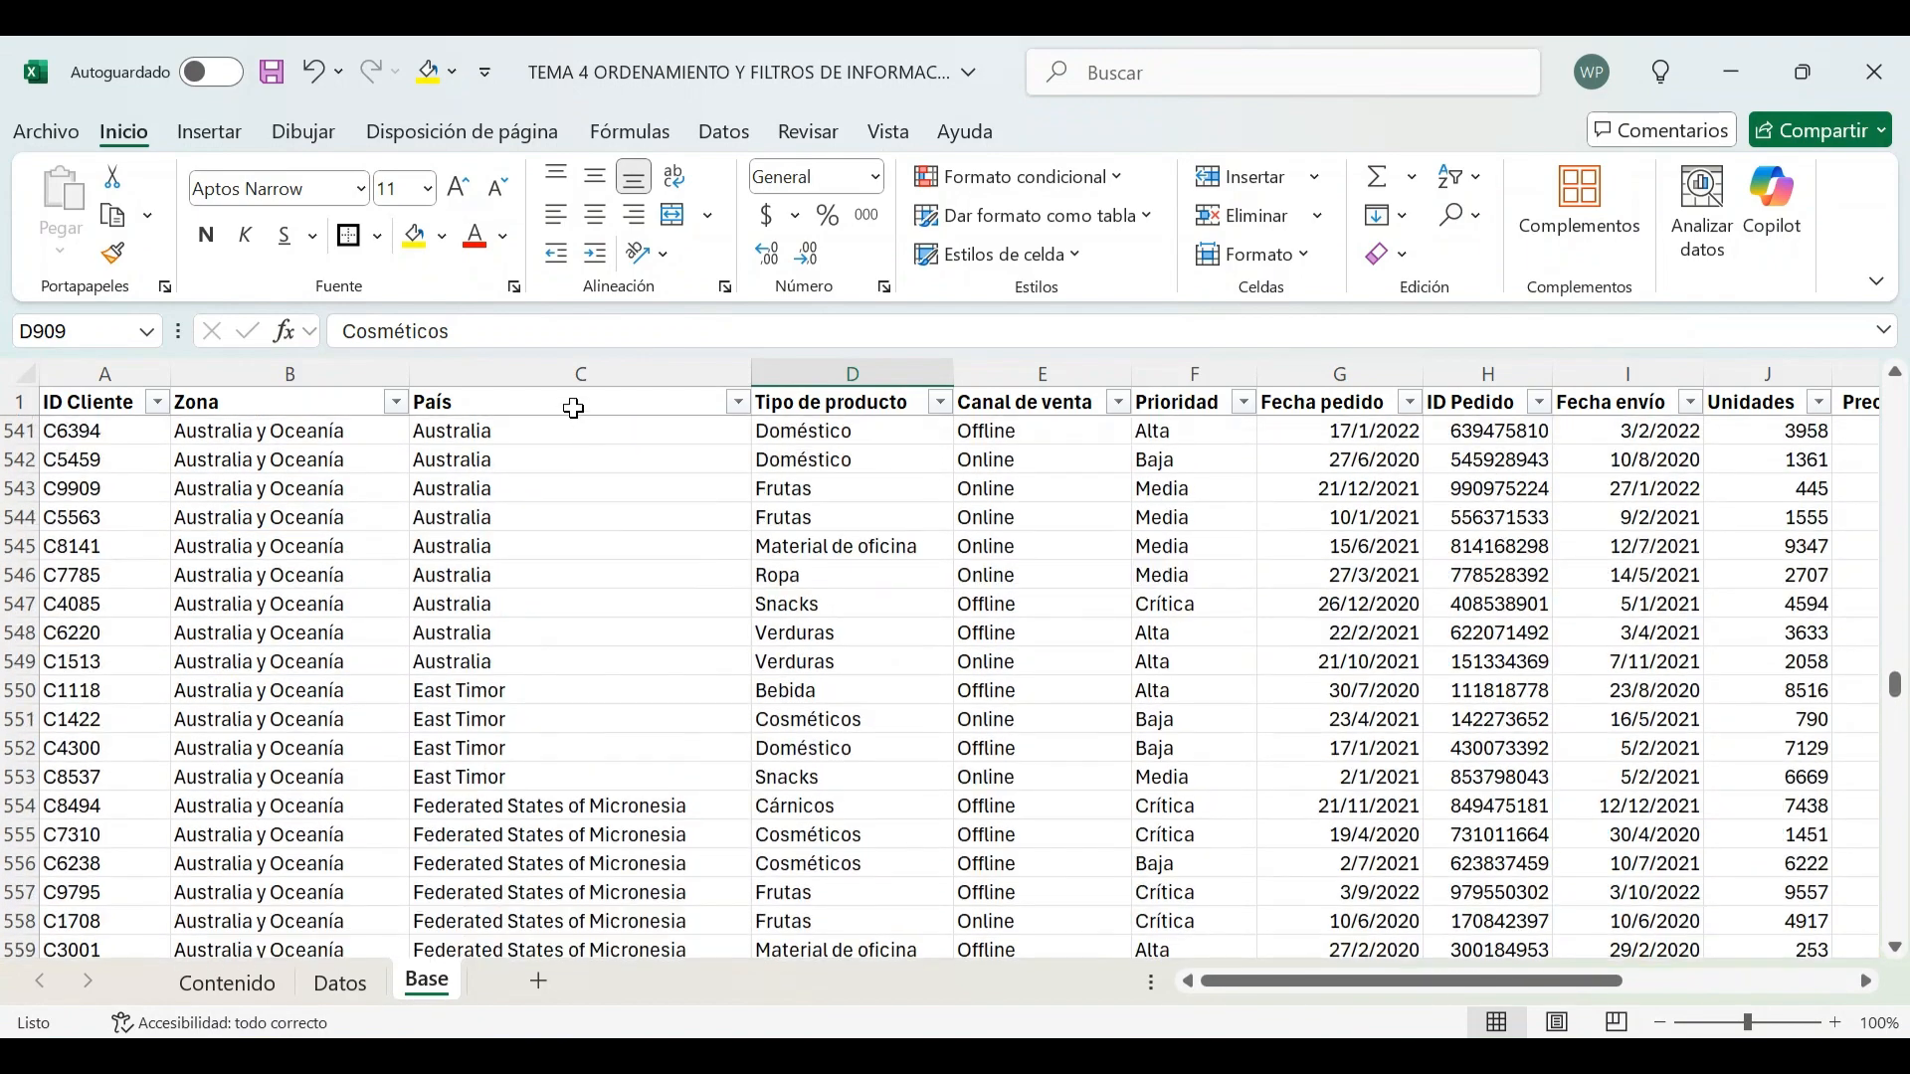
{"action": "left_click", "coordinate": [577, 403]}
{"action": "key", "text": "Down"}
{"action": "key", "text": "Down"}
{"action": "key", "text": "Down"}
{"action": "key", "text": "Down"}
{"action": "key", "text": "Down"}
{"action": "key", "text": "Down"}
{"action": "key", "text": "Down"}
{"action": "key", "text": "Down"}
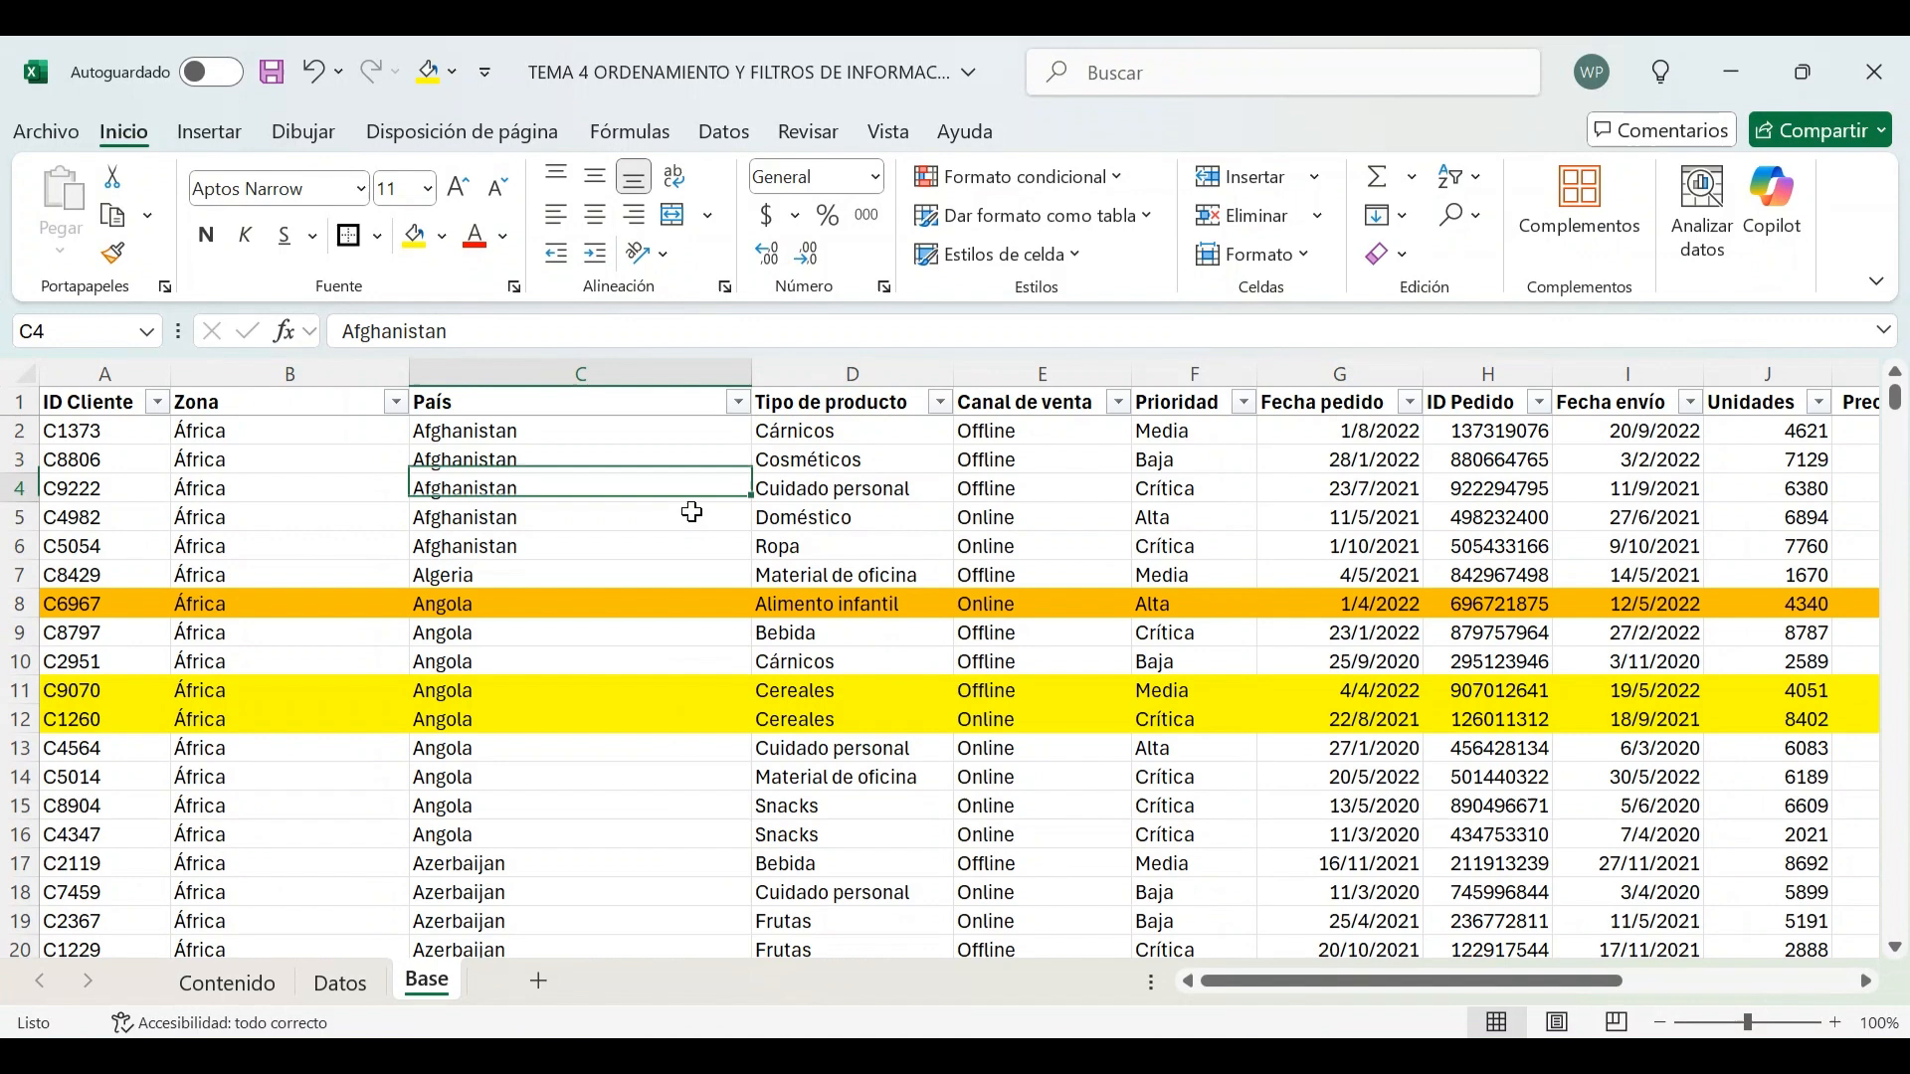
{"action": "key", "text": "Up"}
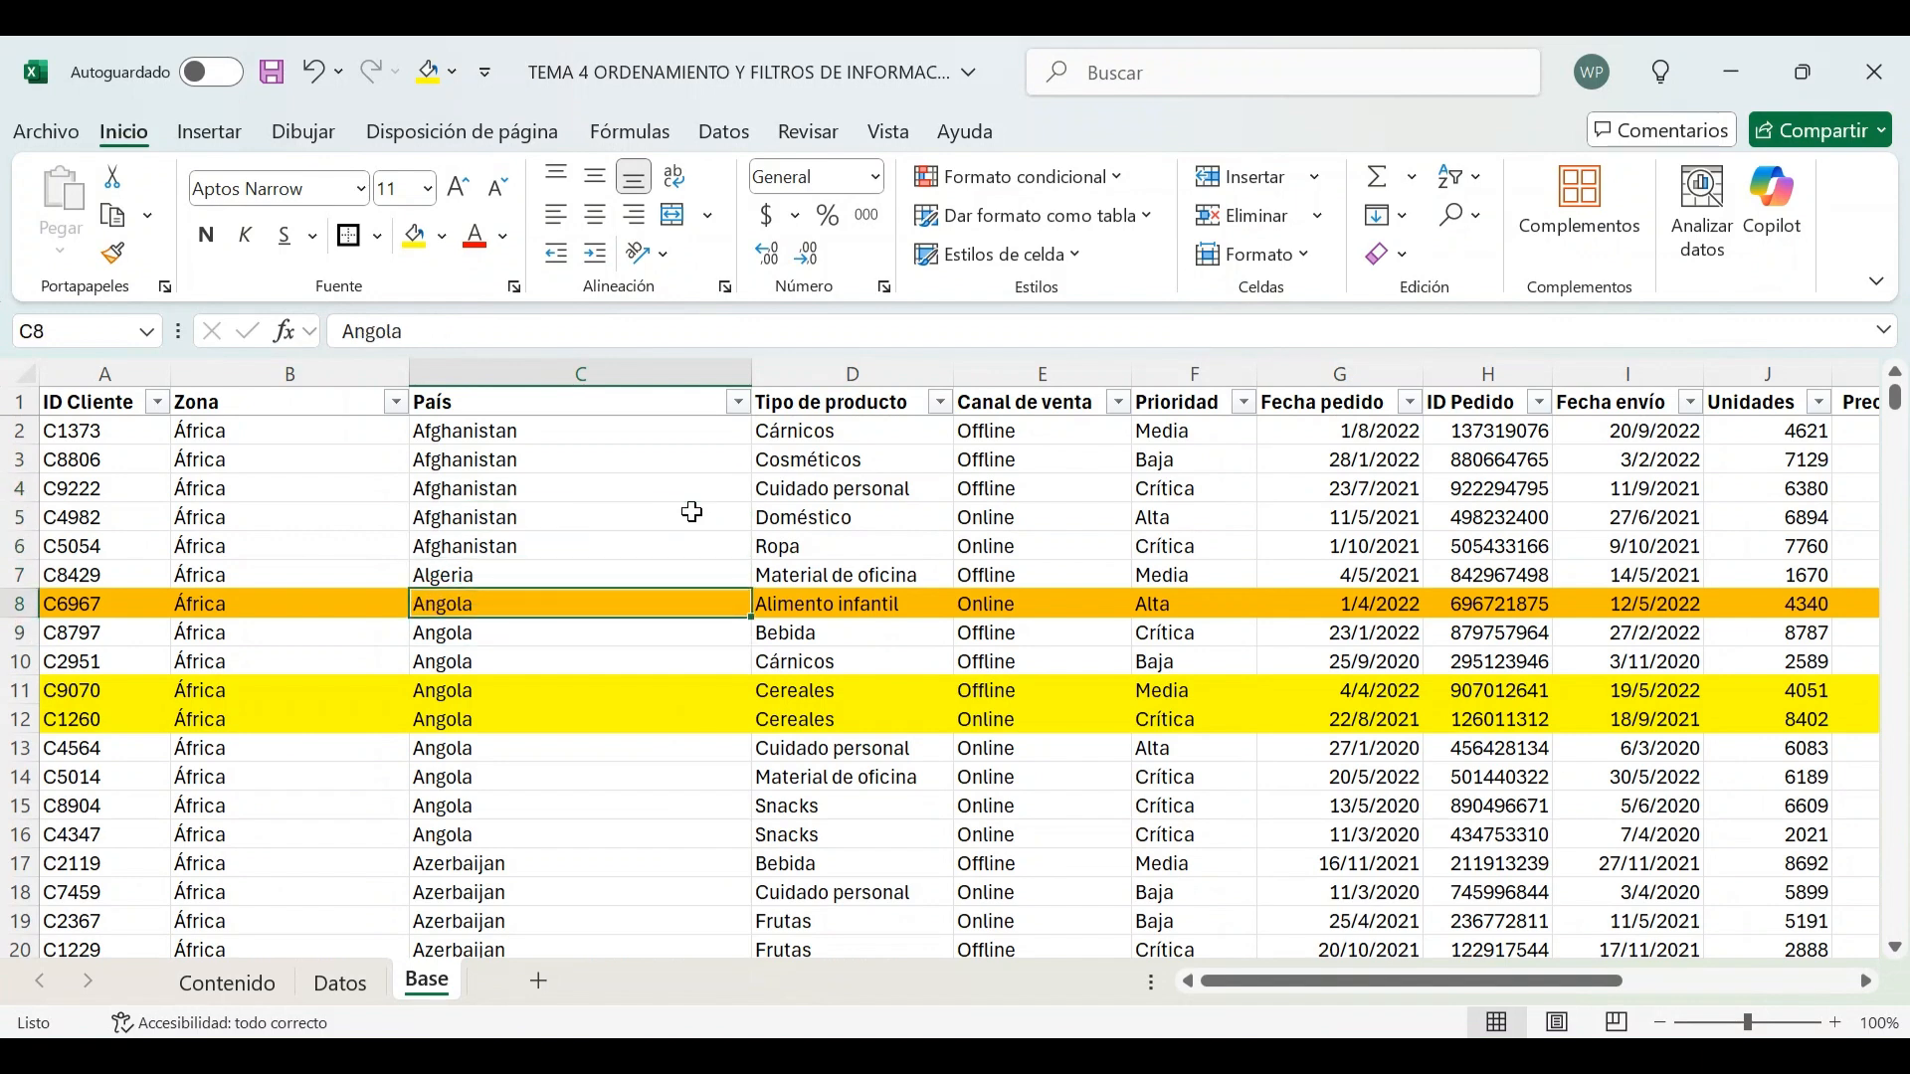
{"action": "key", "text": "Right"}
{"action": "key", "text": "Right"}
{"action": "key", "text": "Right"}
{"action": "key", "text": "Right"}
{"action": "key", "text": "Right"}
{"action": "key", "text": "Right"}
{"action": "key", "text": "Left"}
{"action": "key", "text": "Left"}
{"action": "key", "text": "Left"}
{"action": "key", "text": "Left"}
{"action": "key", "text": "Left"}
{"action": "key", "text": "Left"}
{"action": "key", "text": "Left"}
{"action": "key", "text": "Left"}
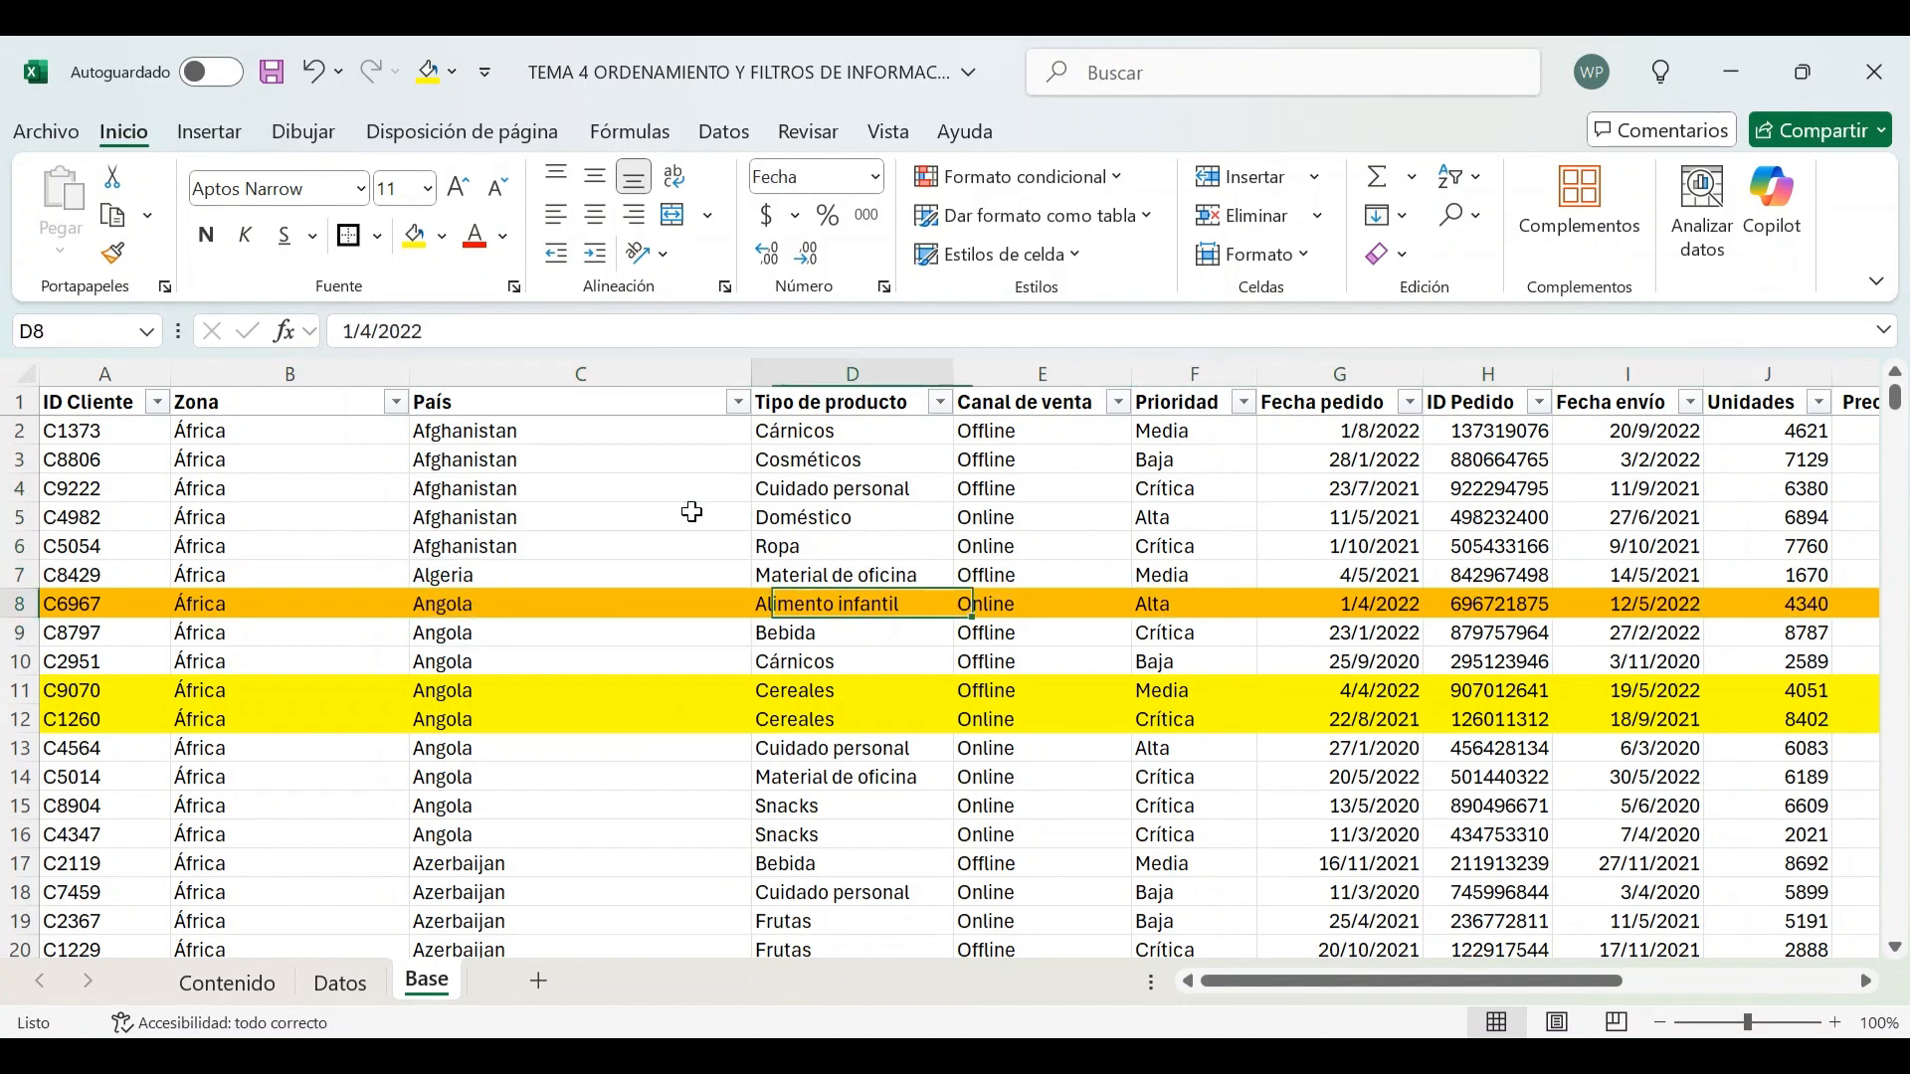
{"action": "key", "text": "Right"}
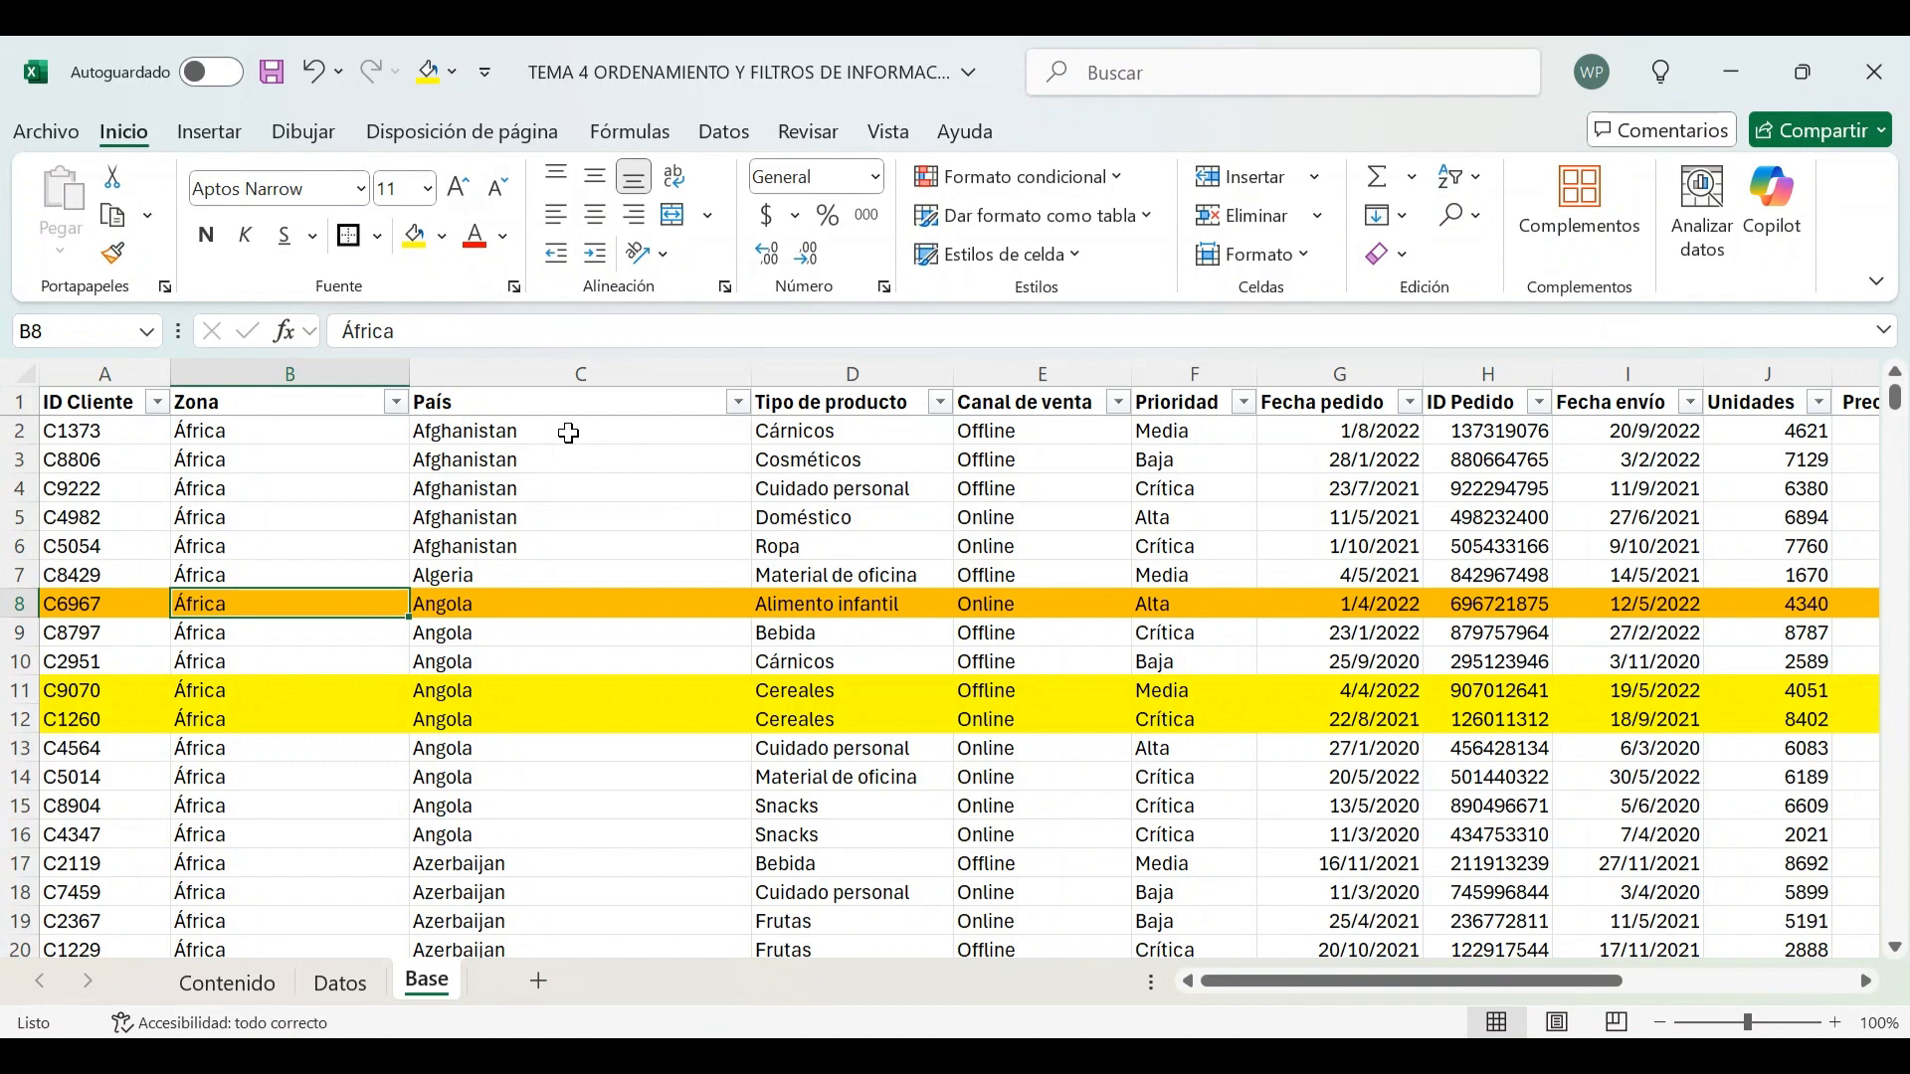
Filter the Zona column by the orange cell colour
{"action": "left_click", "coordinate": [478, 401]}
{"action": "left_click", "coordinate": [359, 396]}
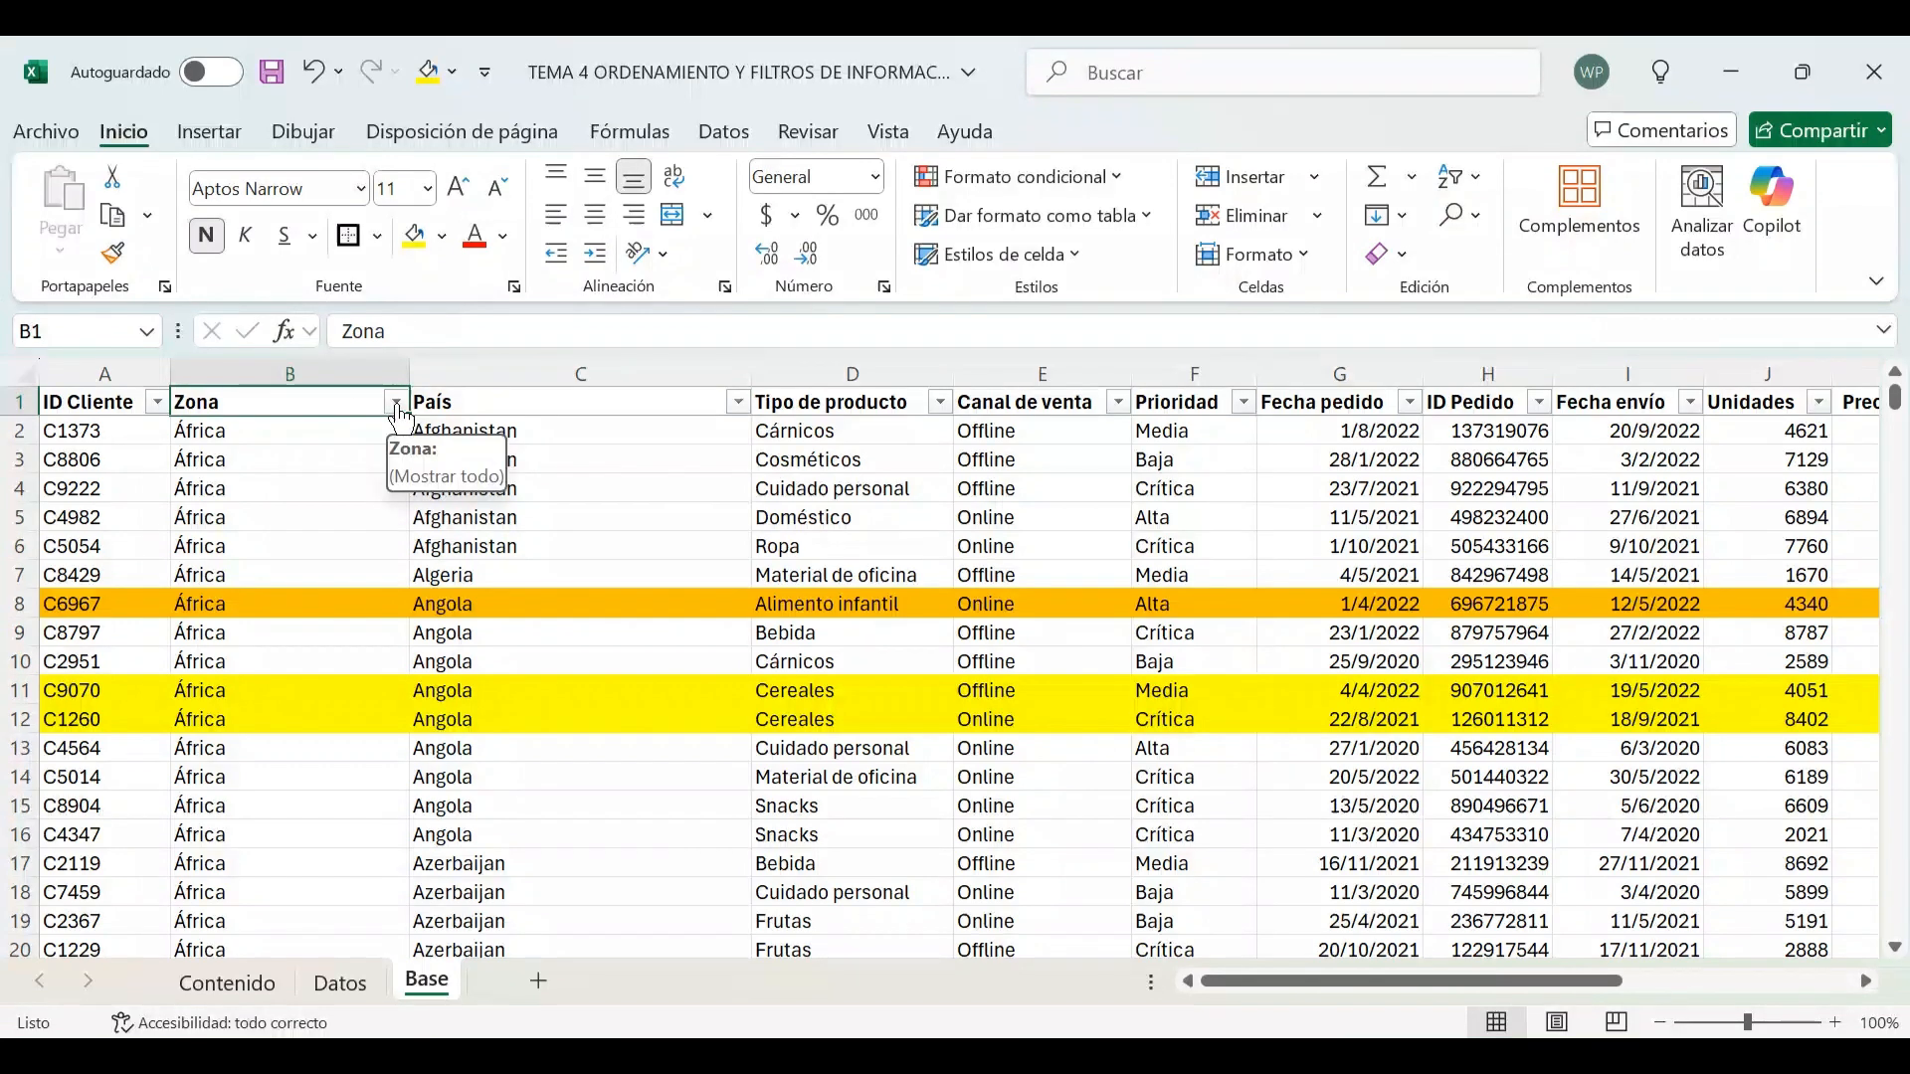
{"action": "left_click", "coordinate": [396, 403]}
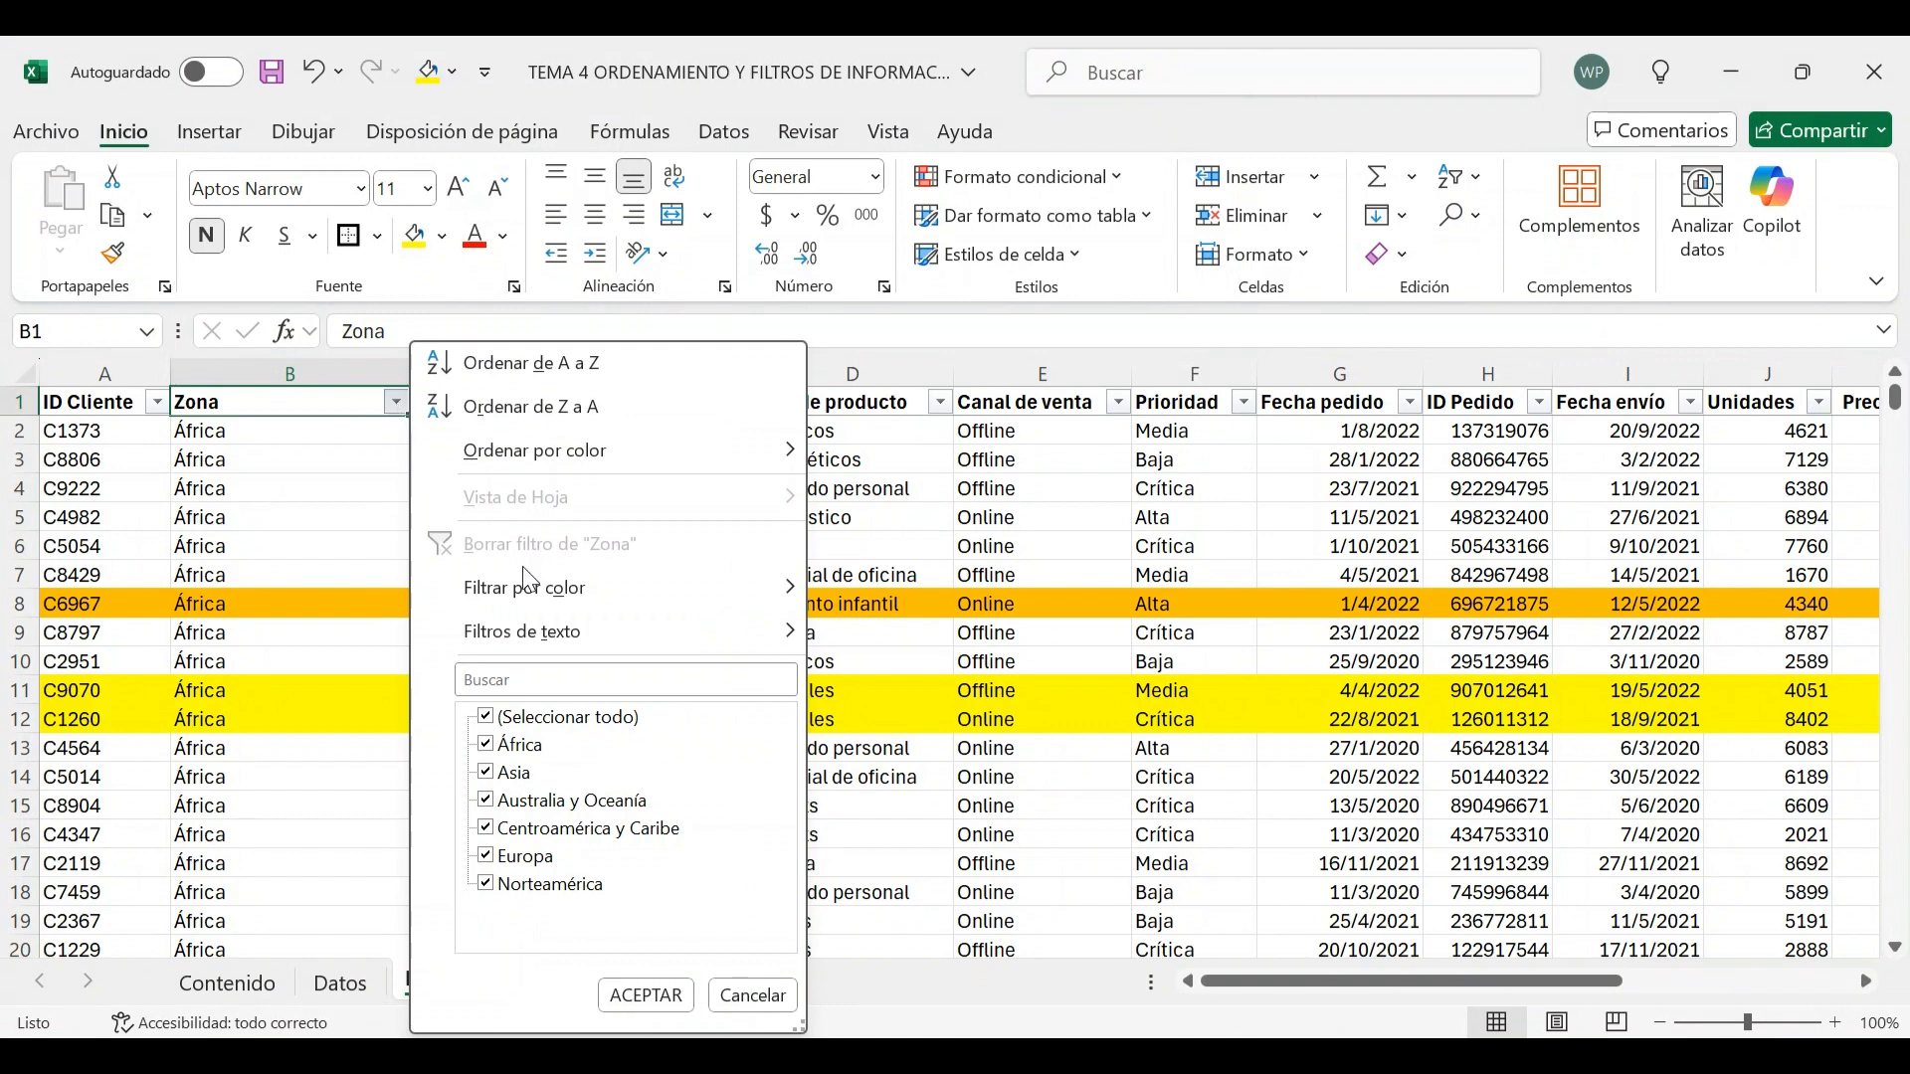
{"action": "mouse_move", "coordinate": [611, 599]}
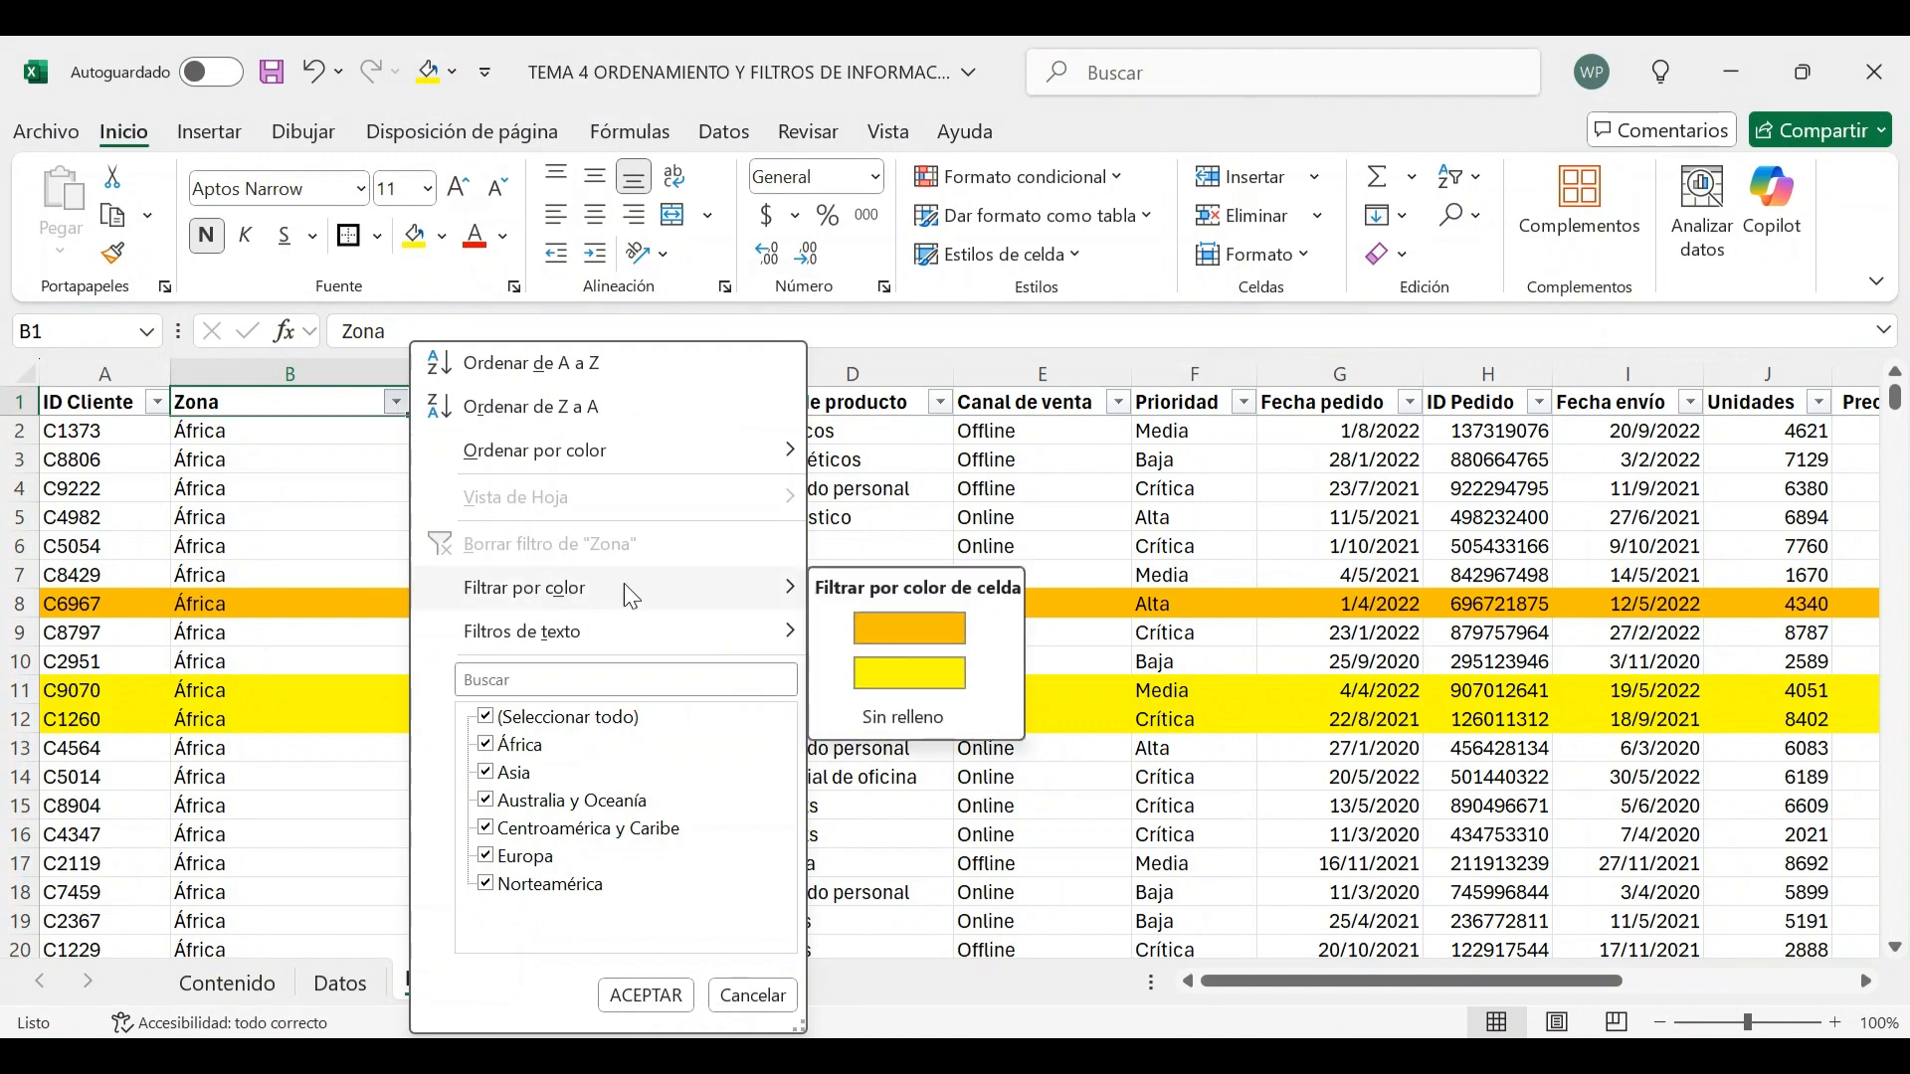
{"action": "left_click", "coordinate": [927, 632]}
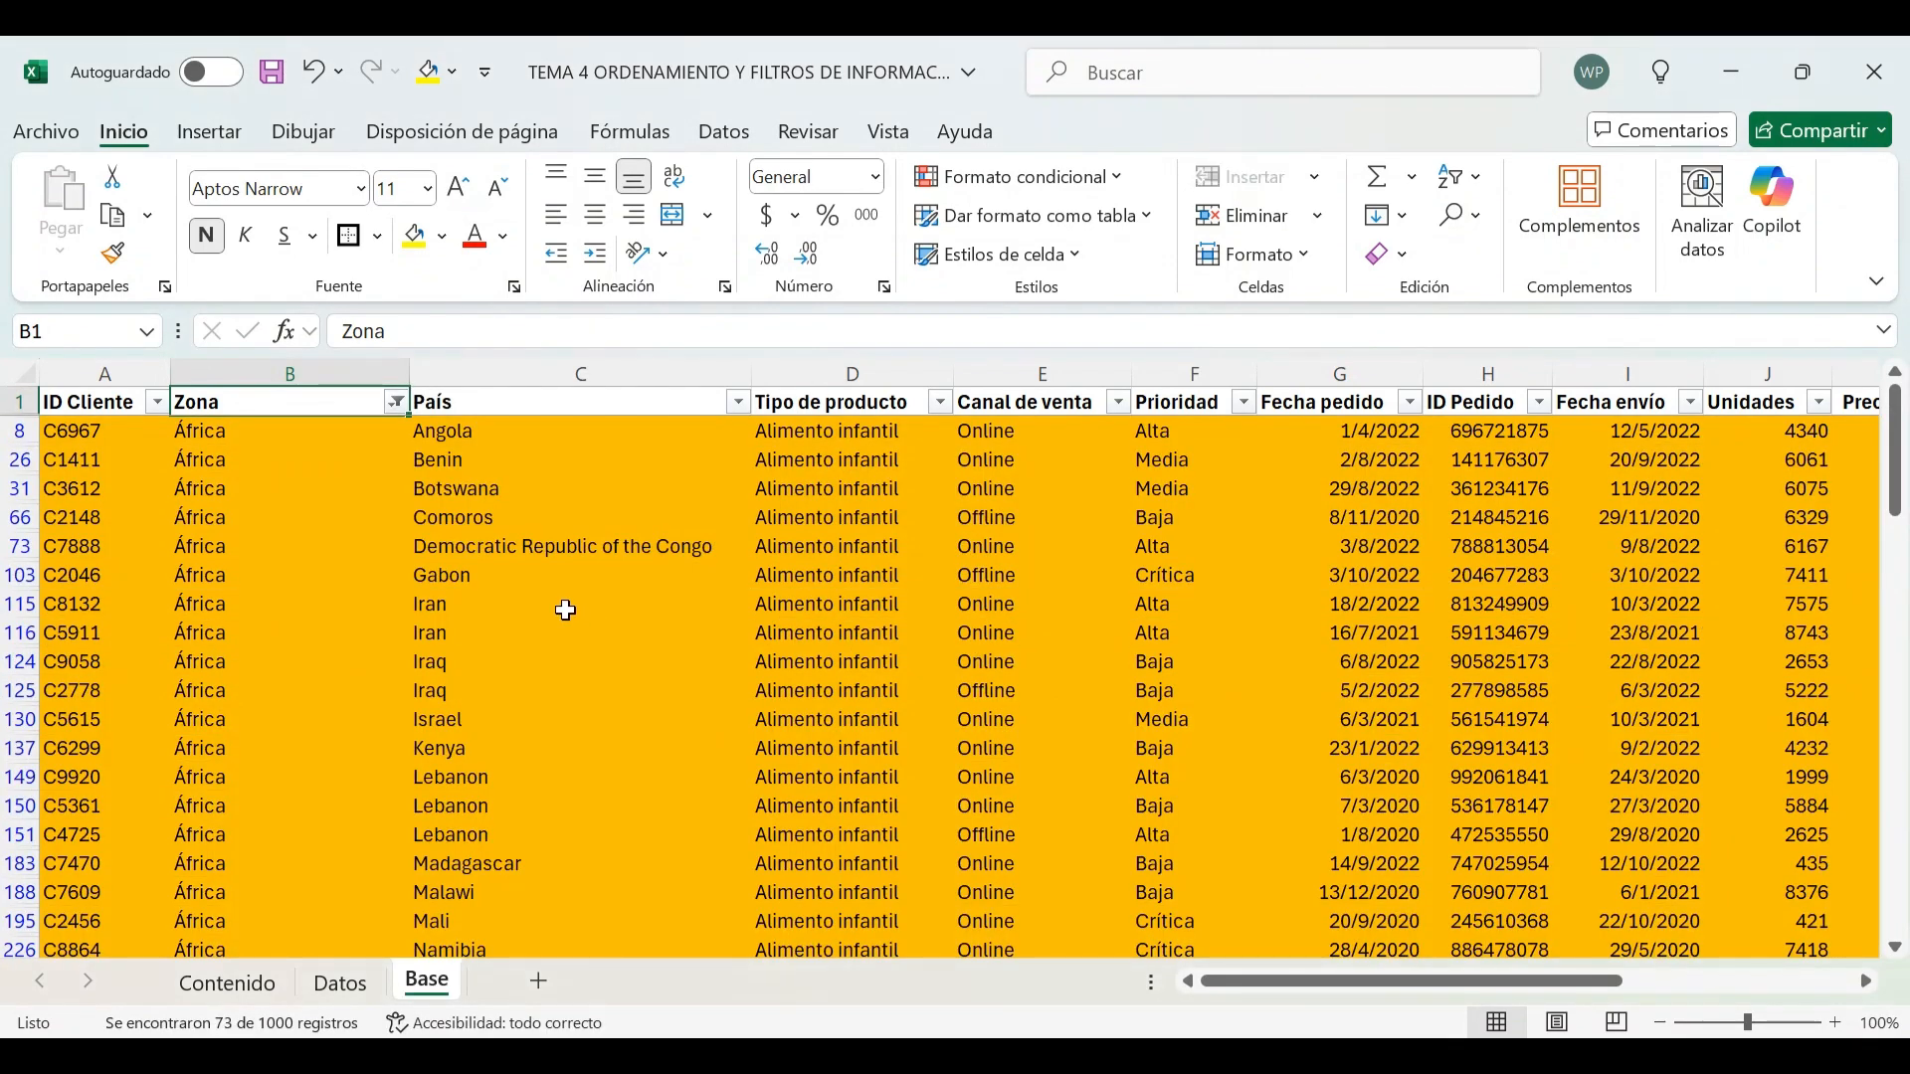
{"action": "scroll", "coordinate": [565, 610], "scroll_direction": "down", "scroll_amount": 19}
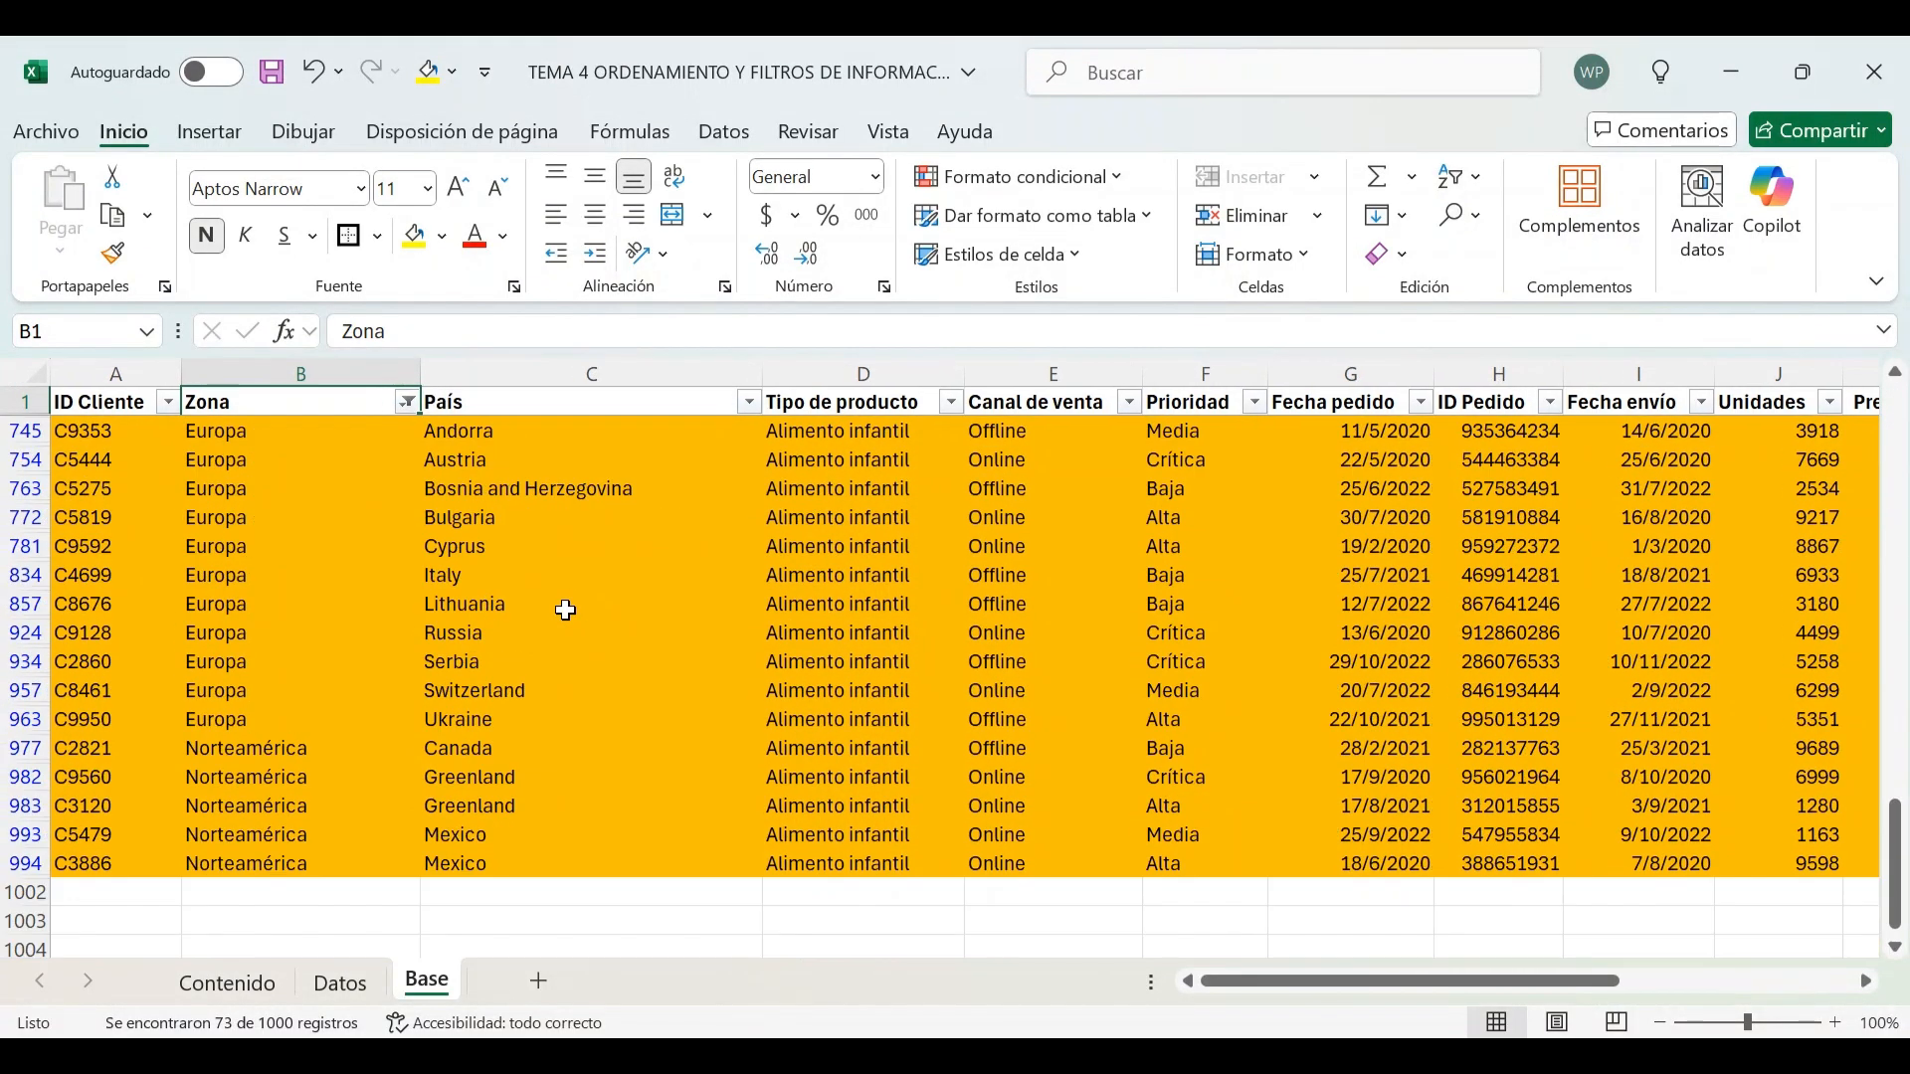
{"action": "scroll", "coordinate": [565, 610], "scroll_direction": "down", "scroll_amount": 3}
{"action": "scroll", "coordinate": [565, 609], "scroll_direction": "up", "scroll_amount": 20}
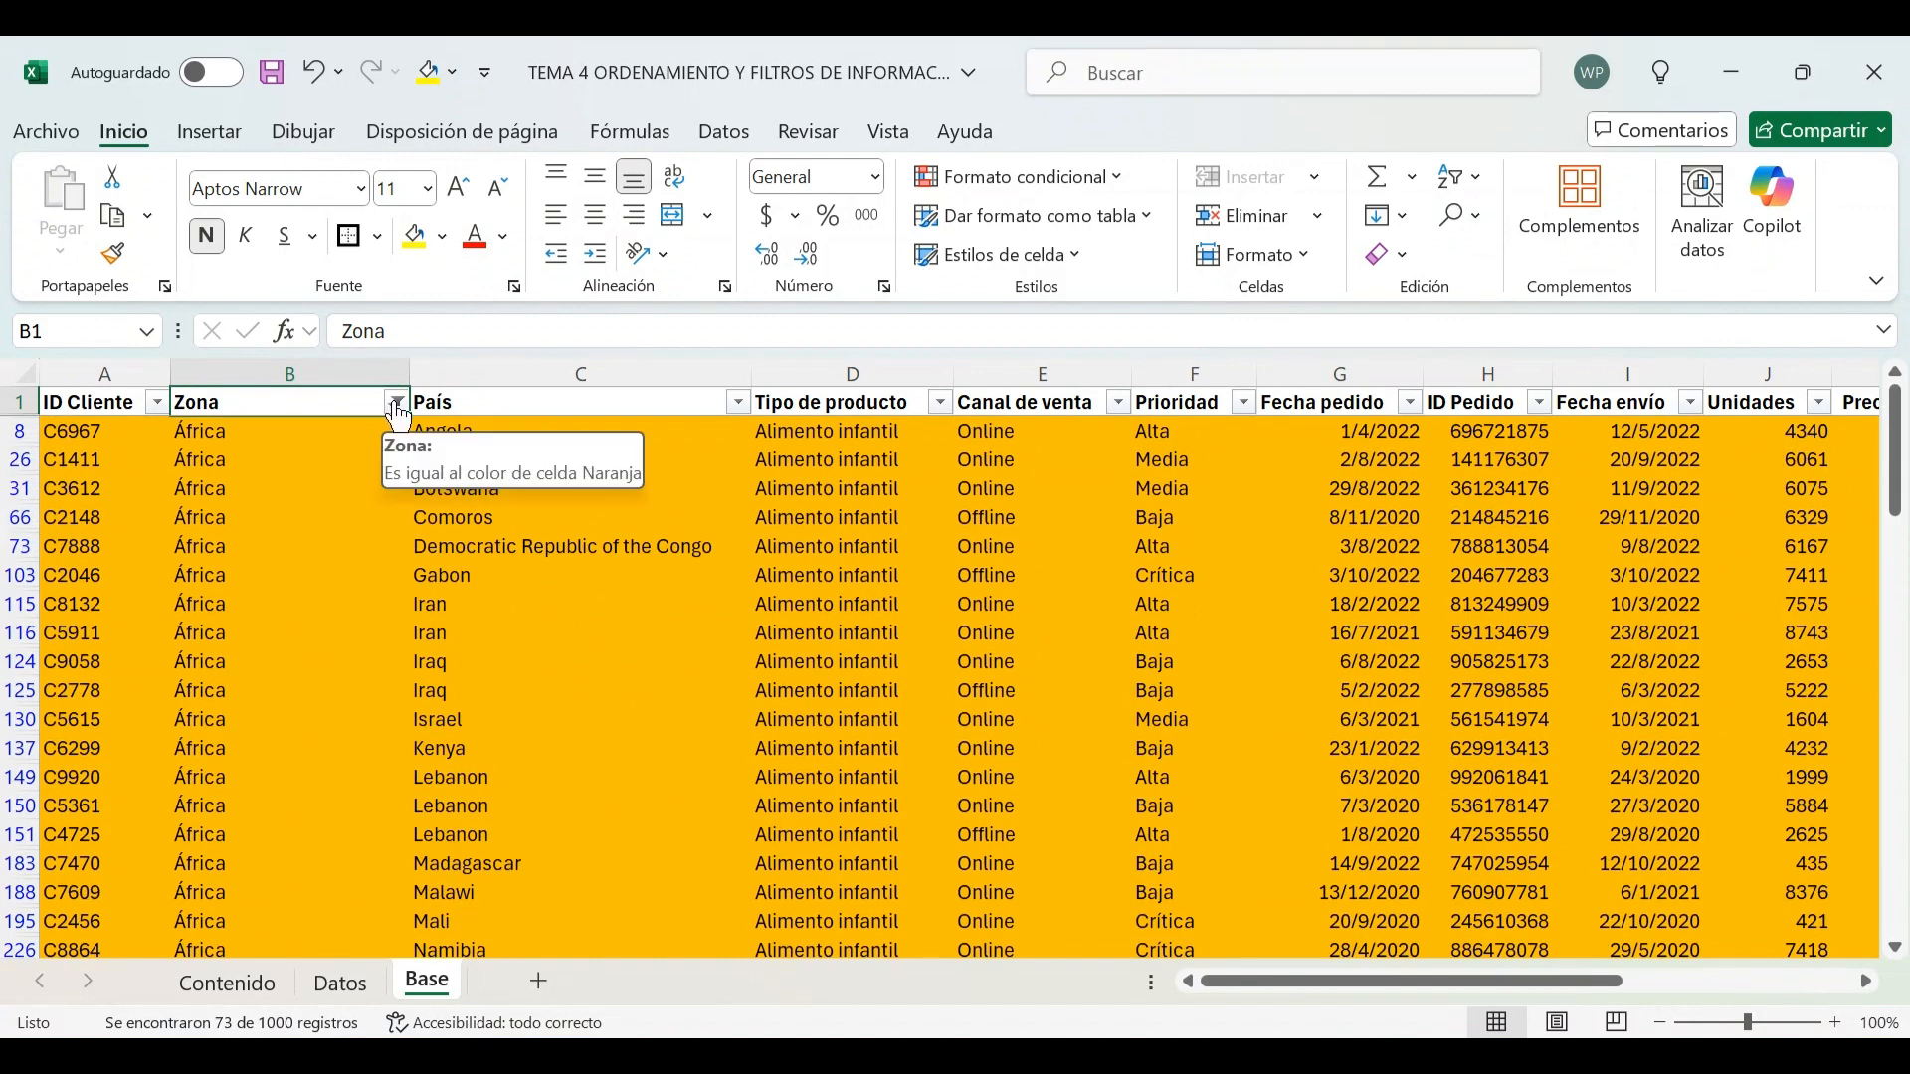
{"action": "left_click", "coordinate": [398, 414]}
{"action": "mouse_move", "coordinate": [625, 602]}
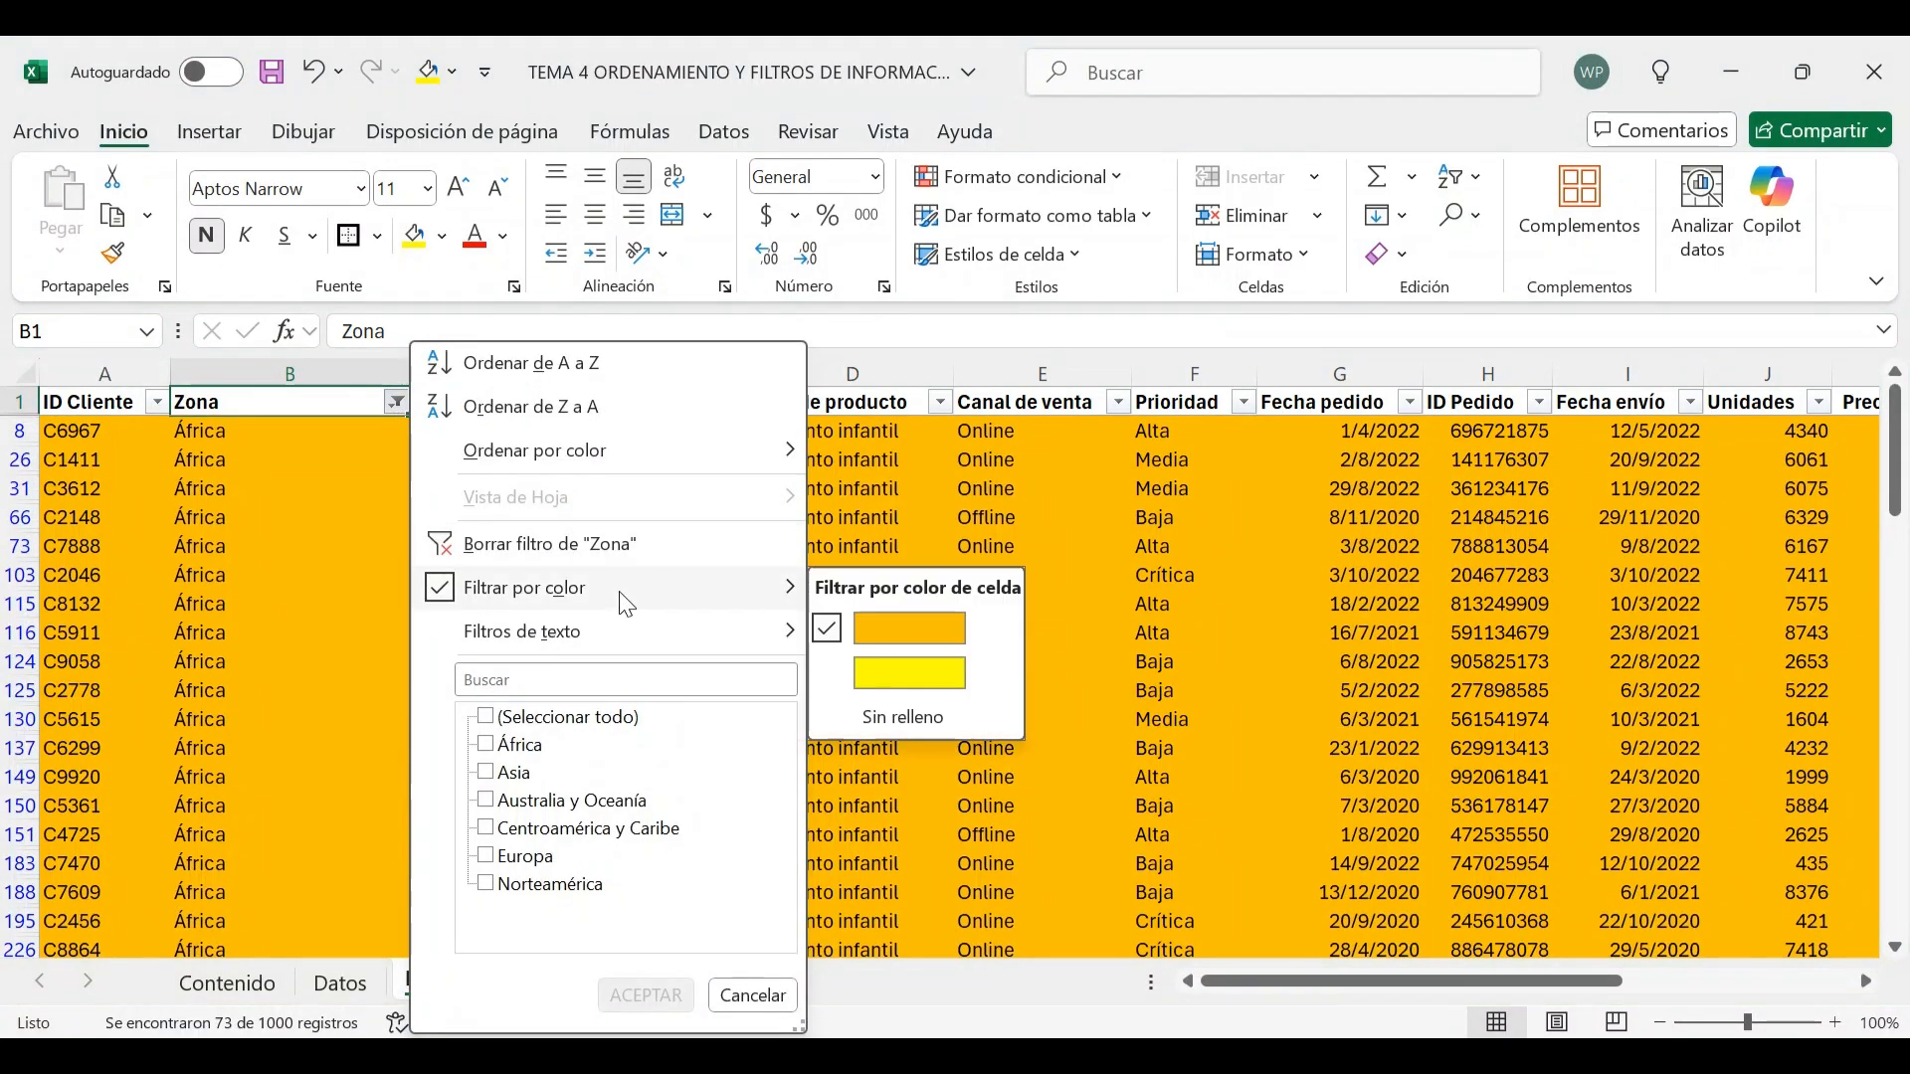
{"action": "left_click", "coordinate": [401, 412]}
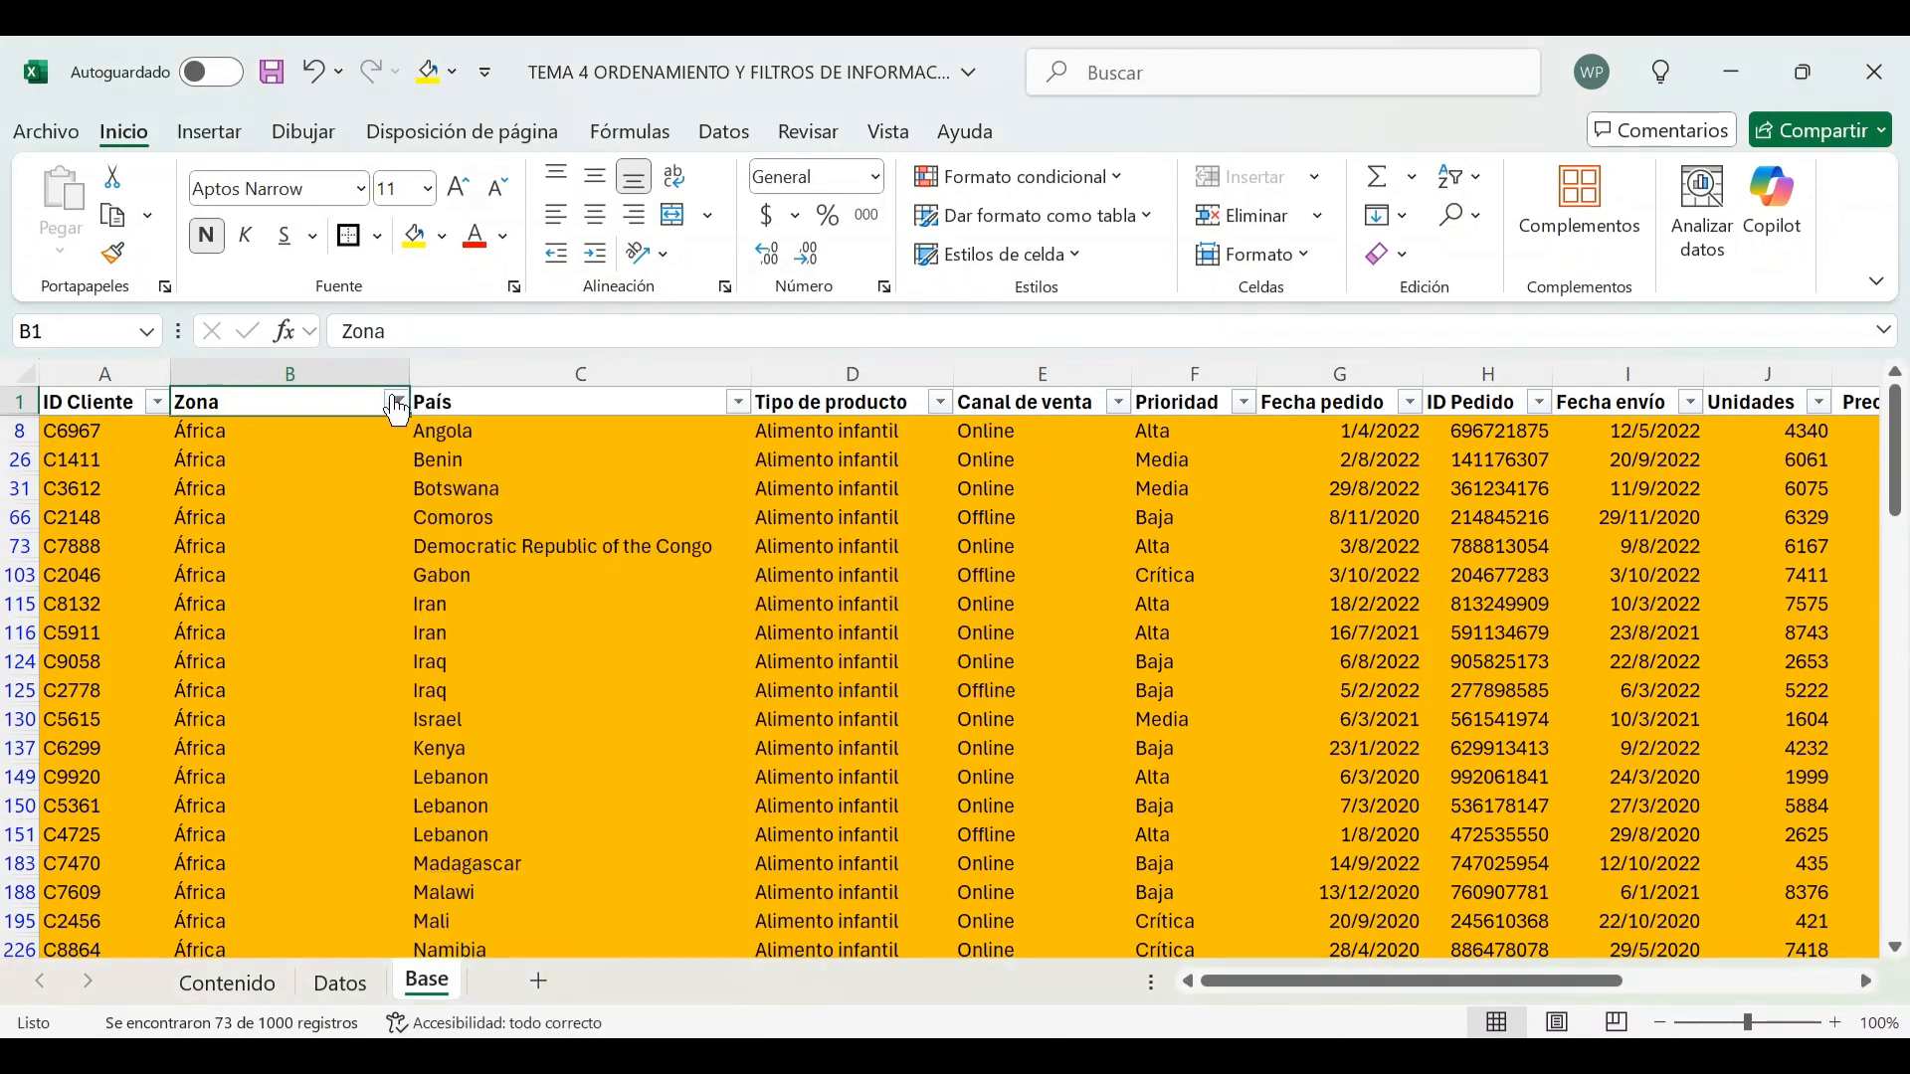
Change the Zona colour filter to the yellow cell colour
{"action": "mouse_move", "coordinate": [410, 412]}
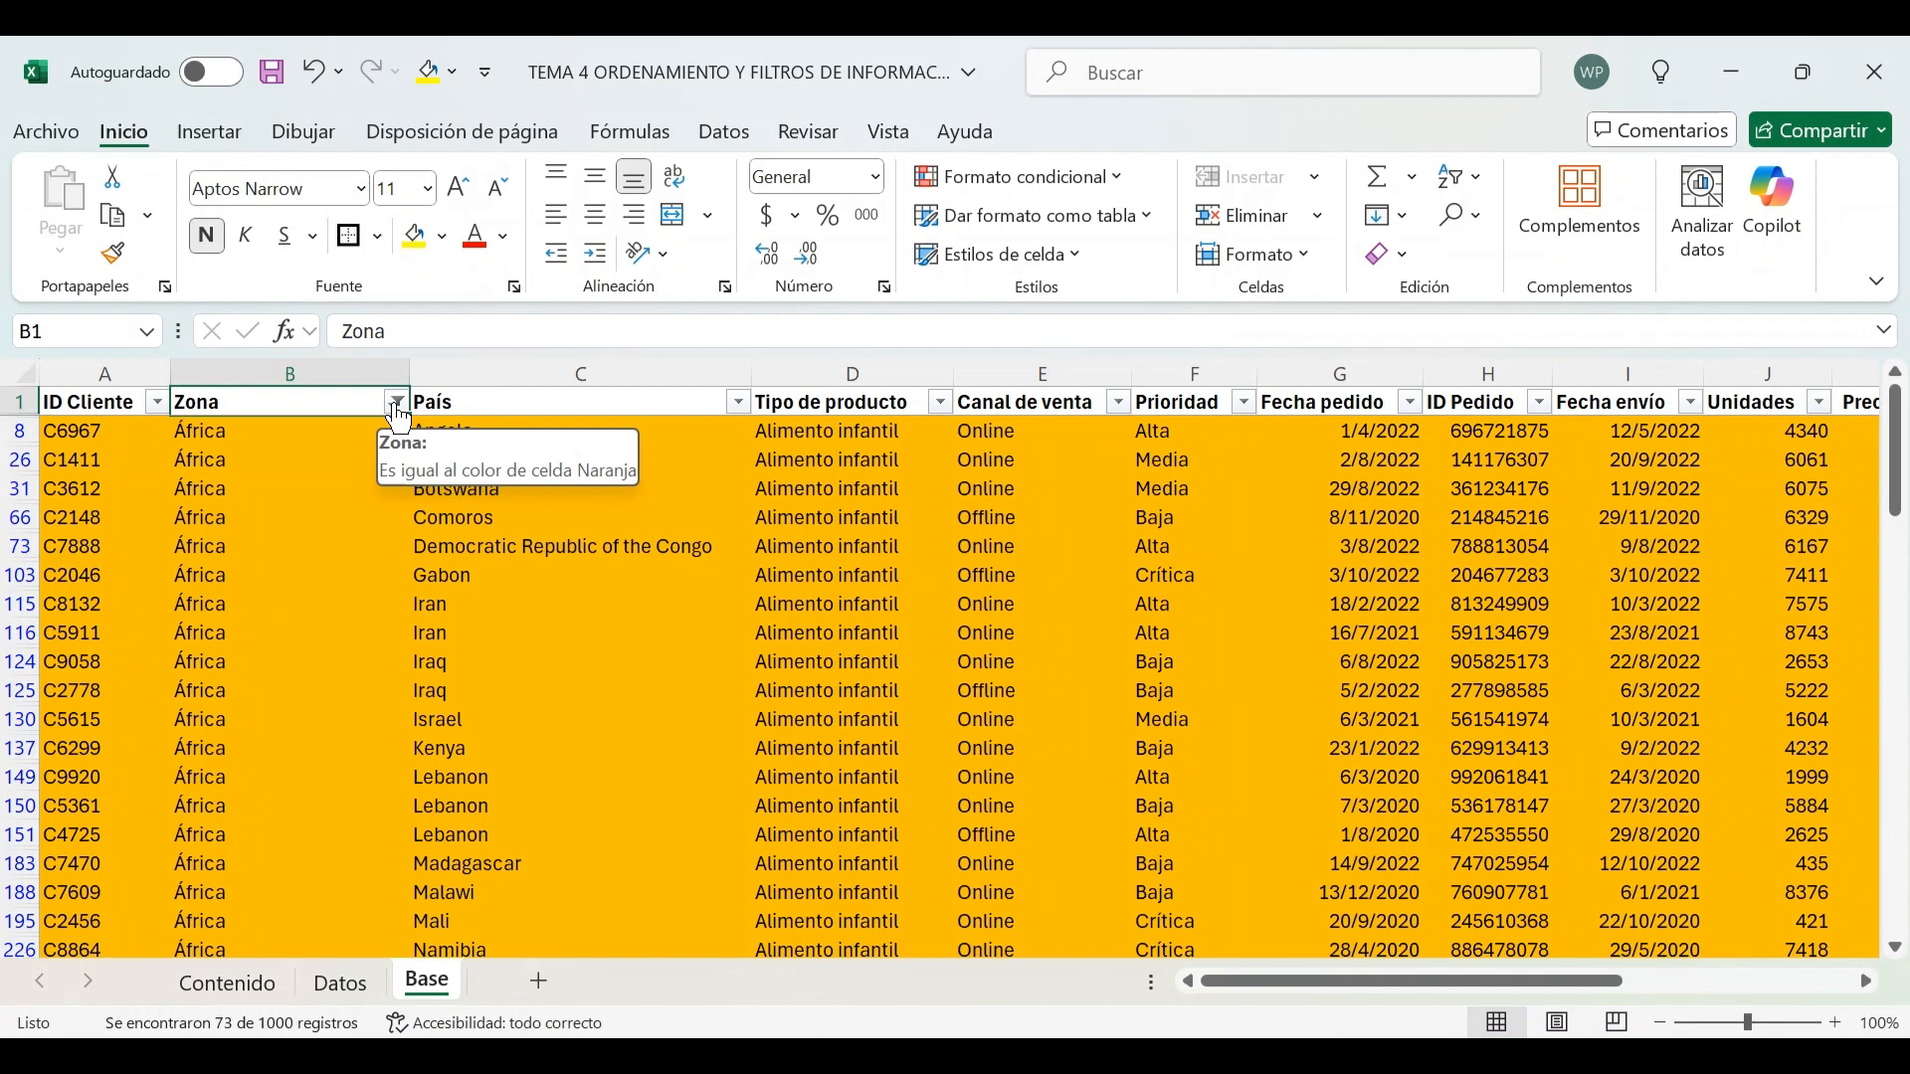
{"action": "left_click", "coordinate": [398, 412]}
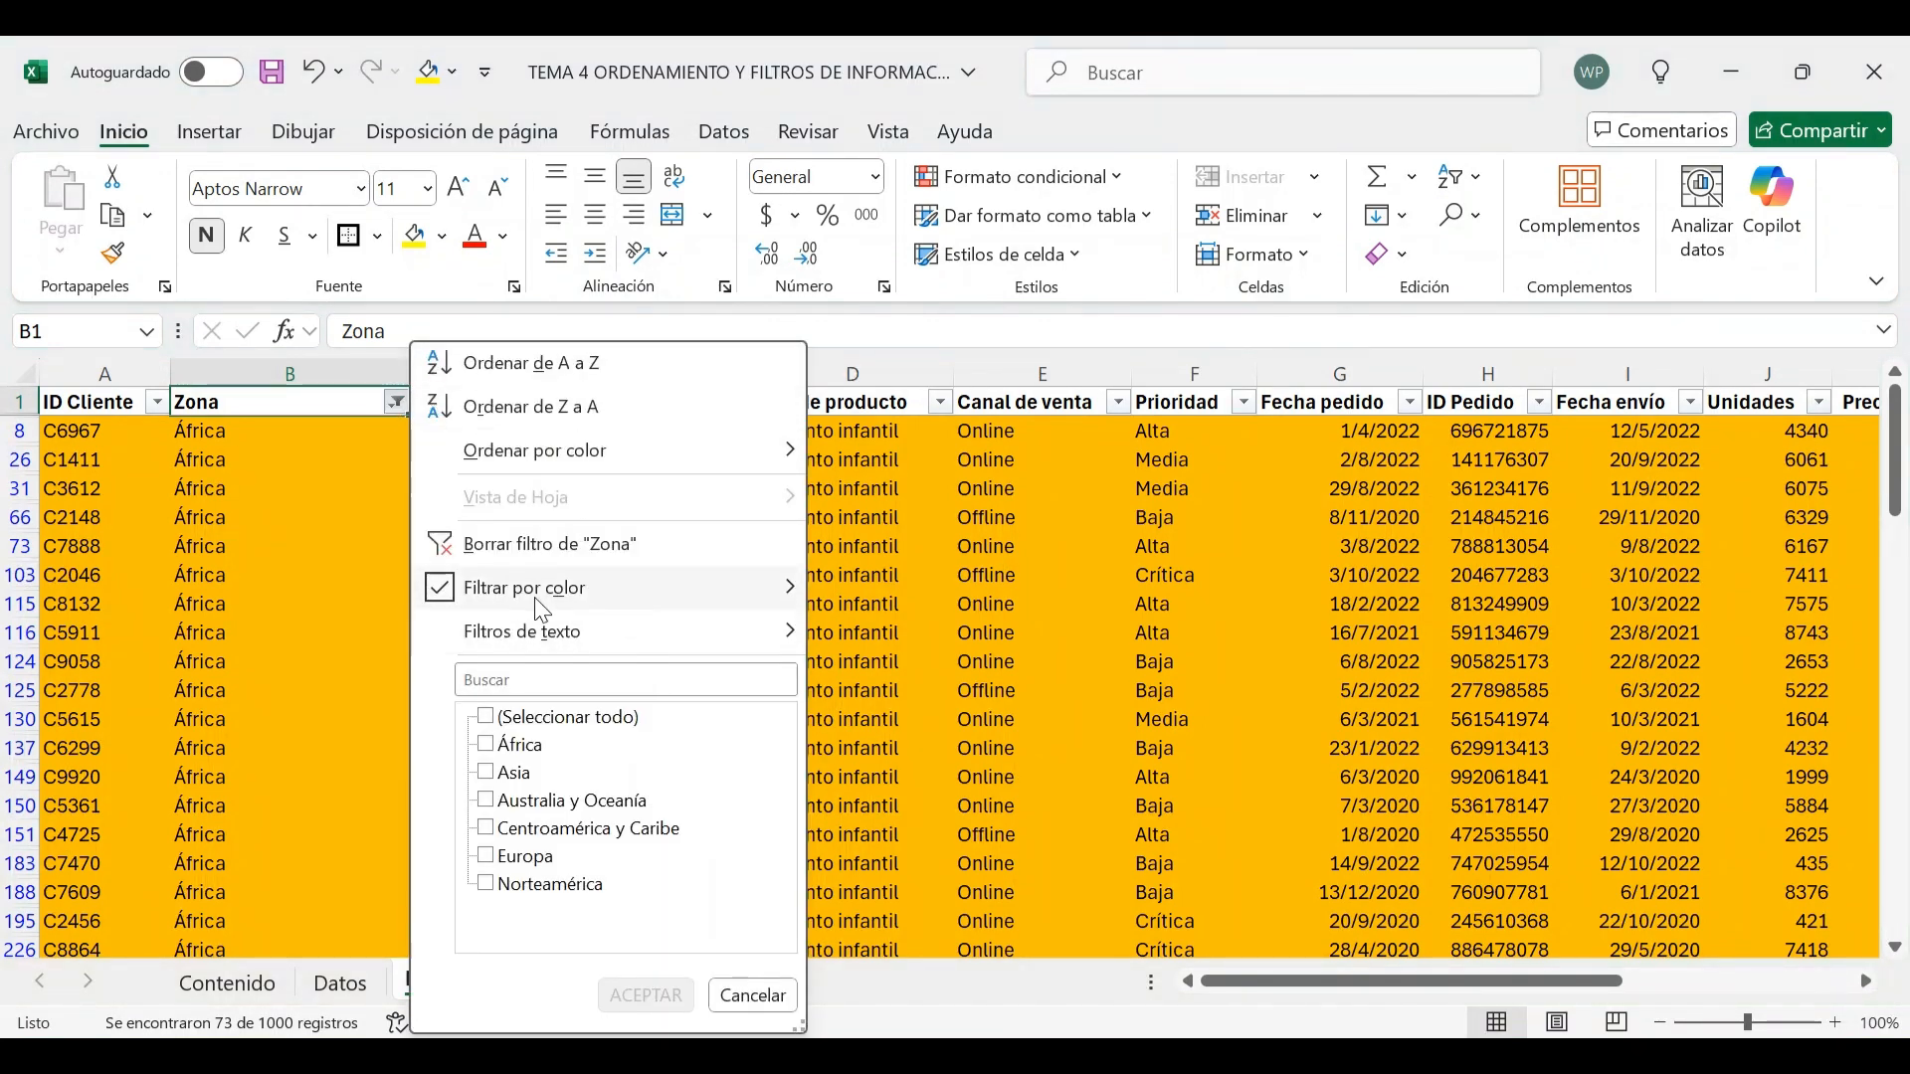
{"action": "left_click", "coordinate": [900, 669]}
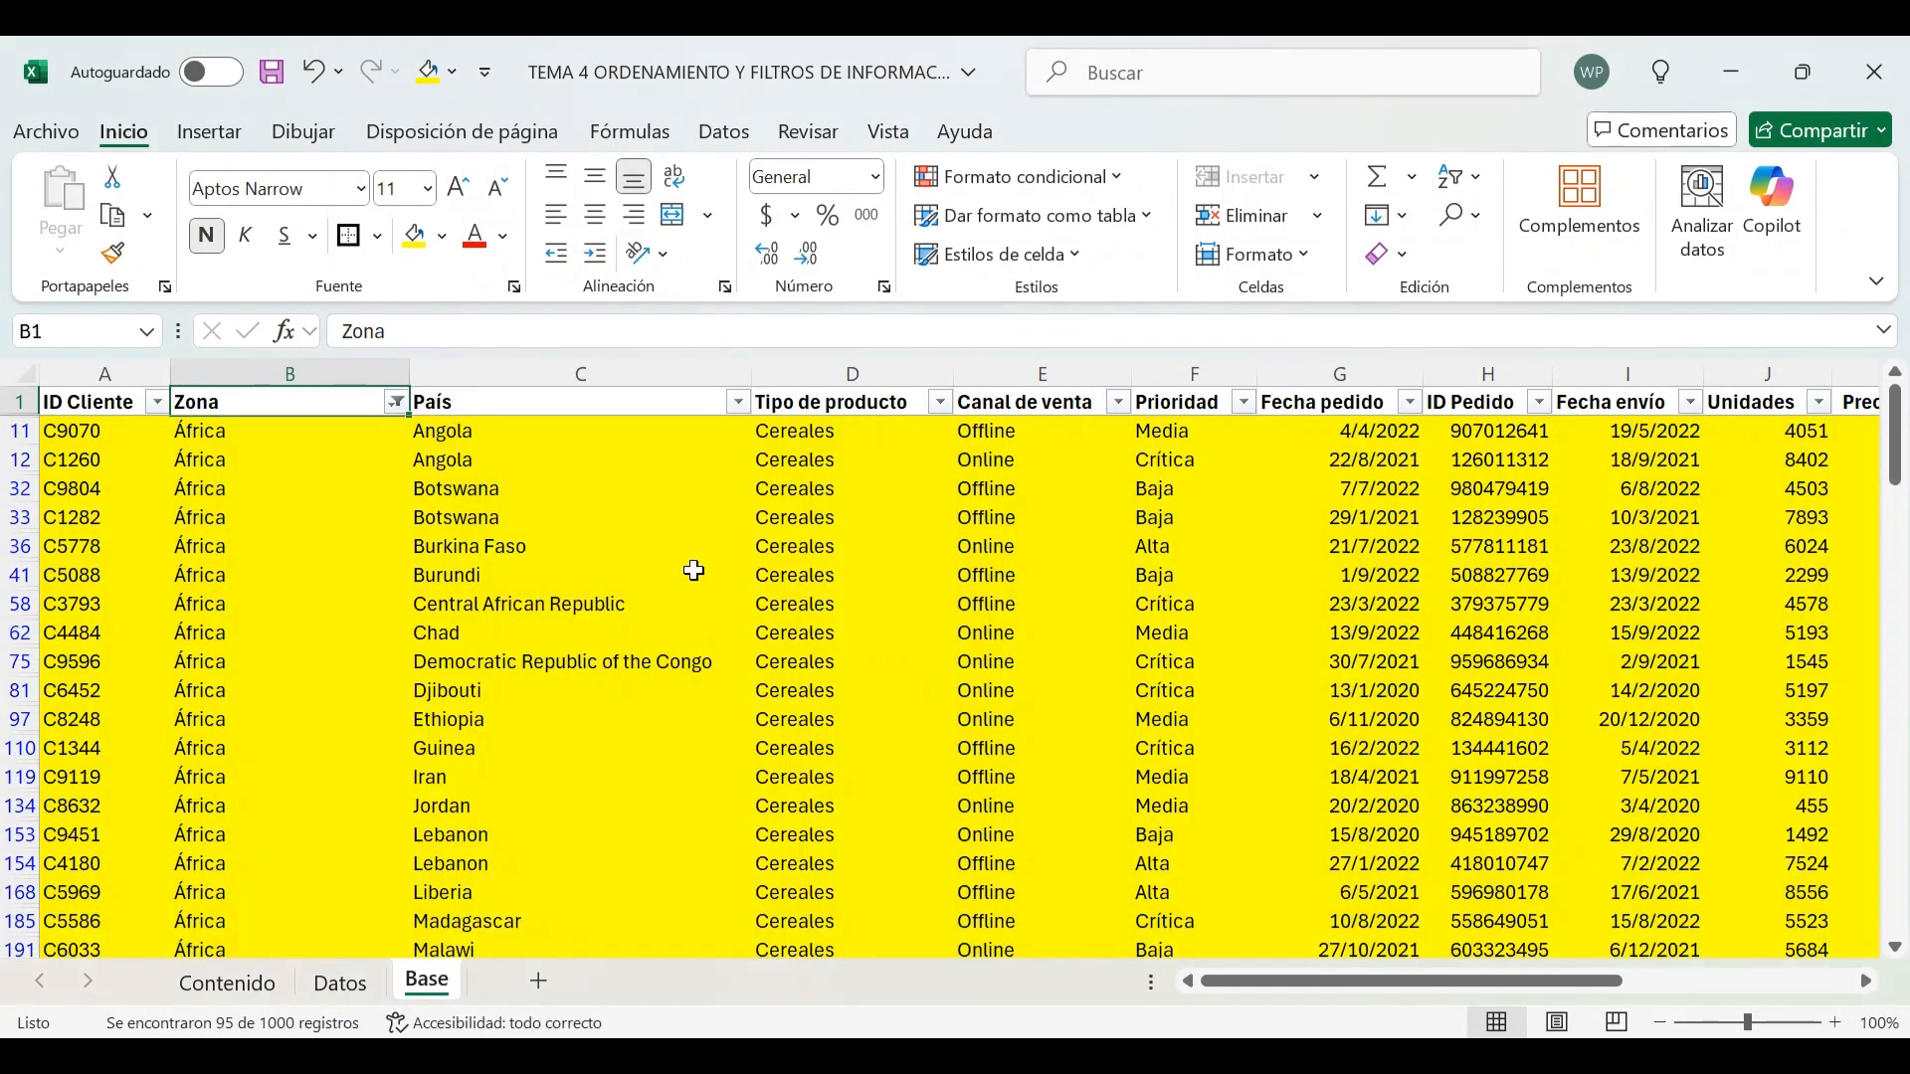
{"action": "scroll", "coordinate": [683, 530], "scroll_direction": "down", "scroll_amount": 20}
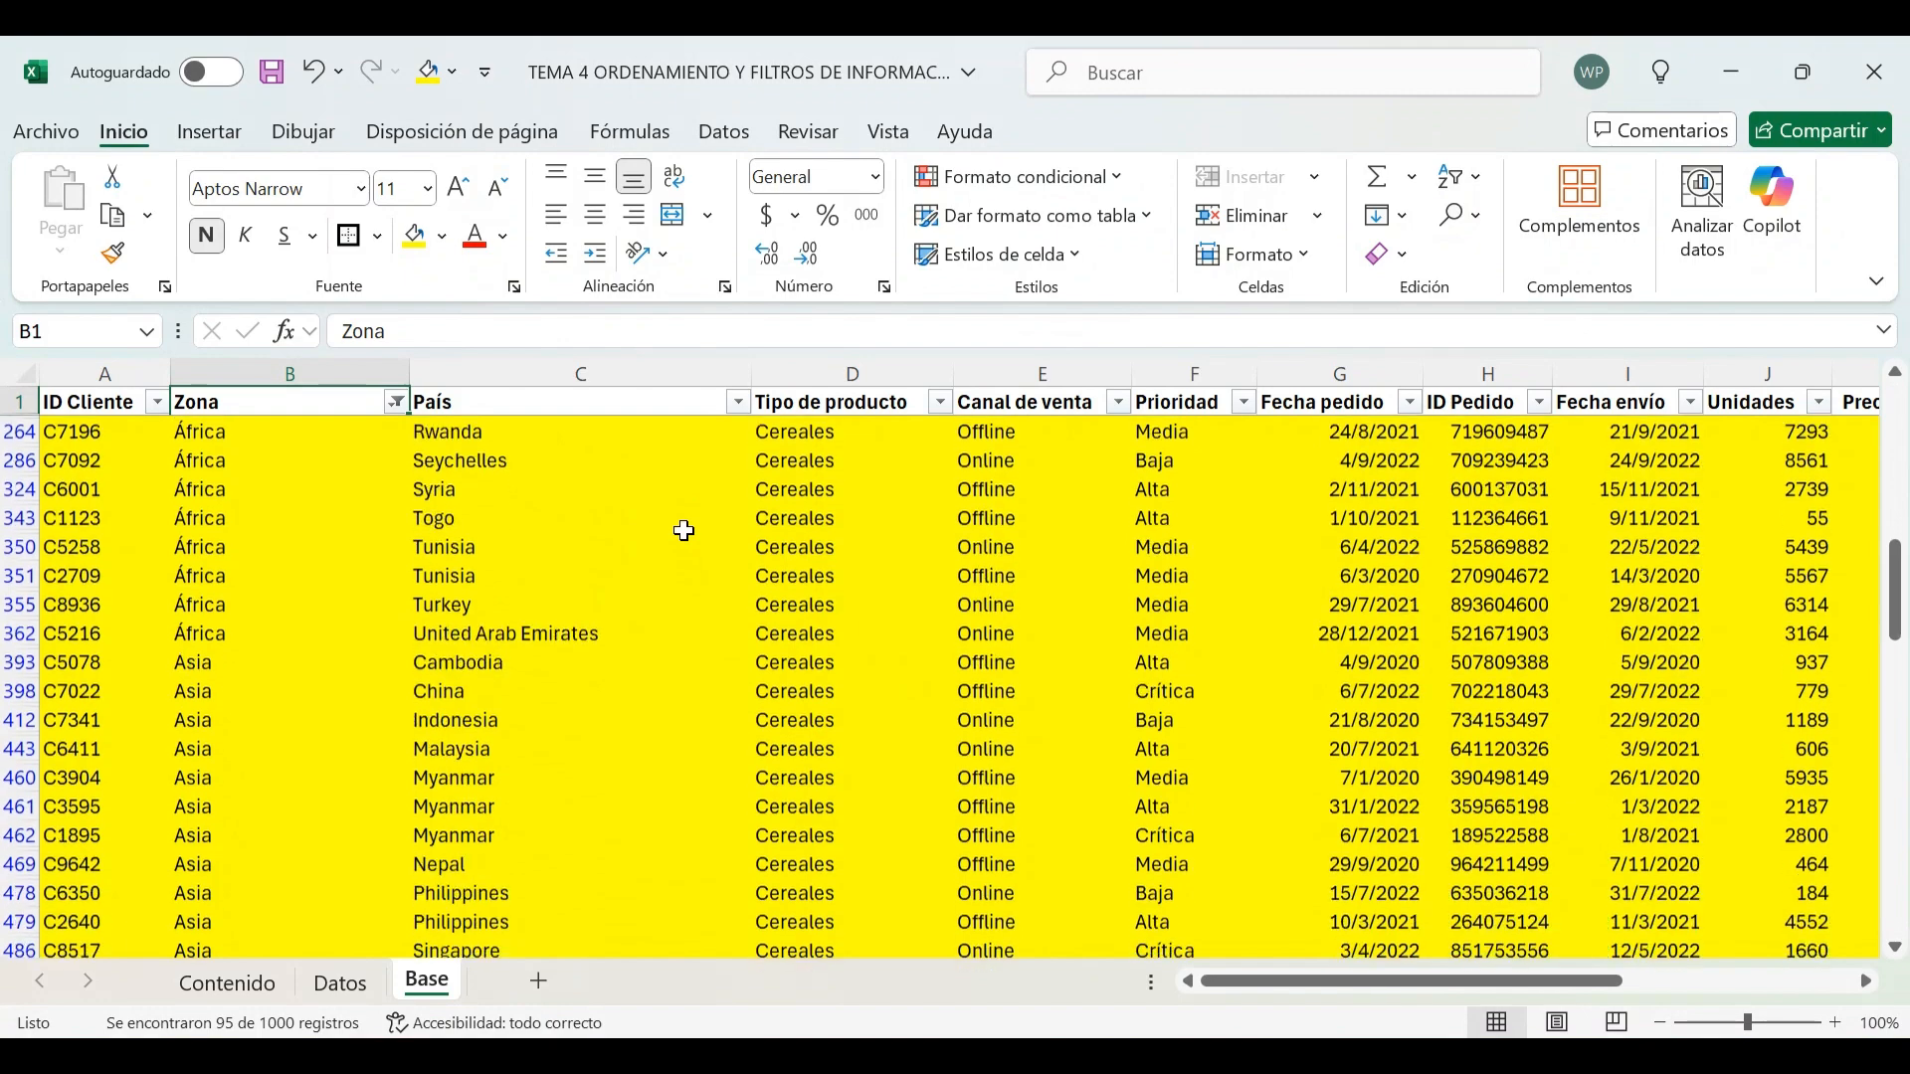
{"action": "scroll", "coordinate": [683, 531], "scroll_direction": "down", "scroll_amount": 4}
{"action": "scroll", "coordinate": [683, 530], "scroll_direction": "up", "scroll_amount": 20}
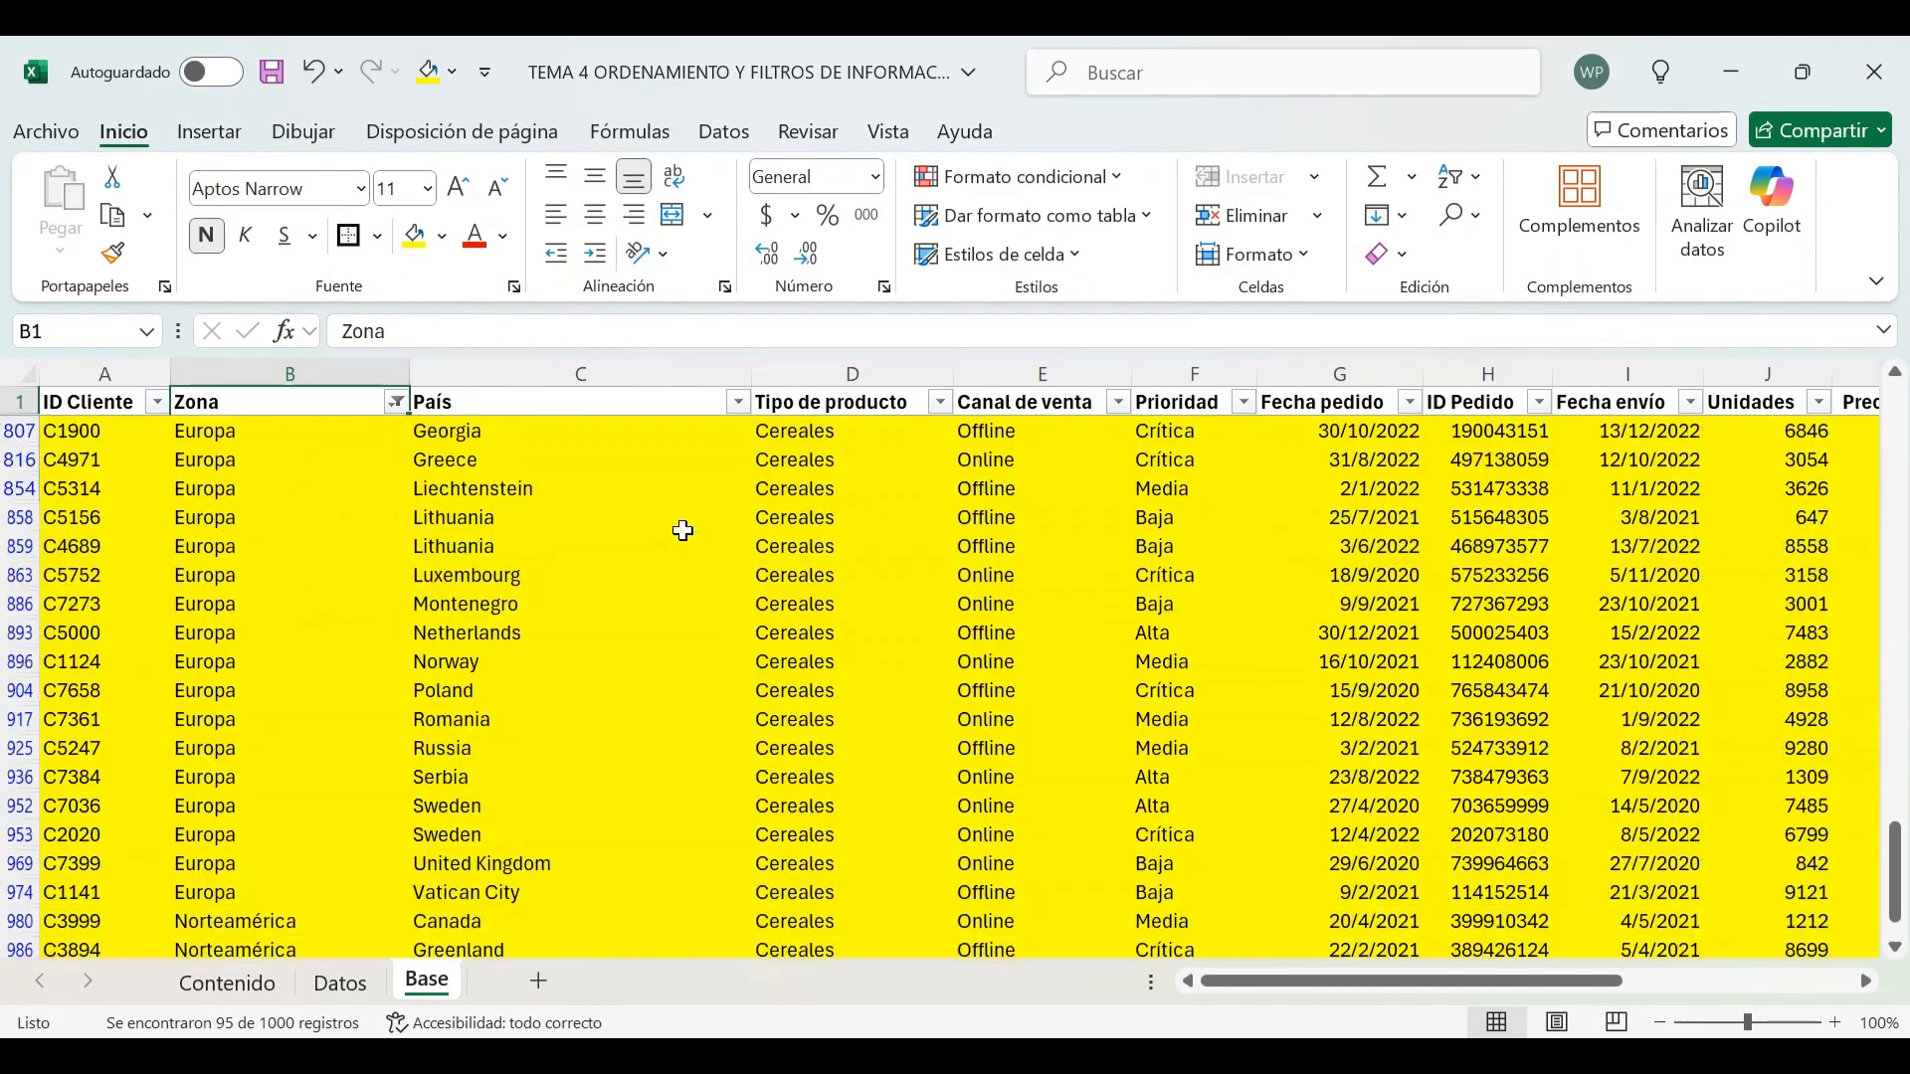
{"action": "scroll", "coordinate": [682, 531], "scroll_direction": "up", "scroll_amount": 8}
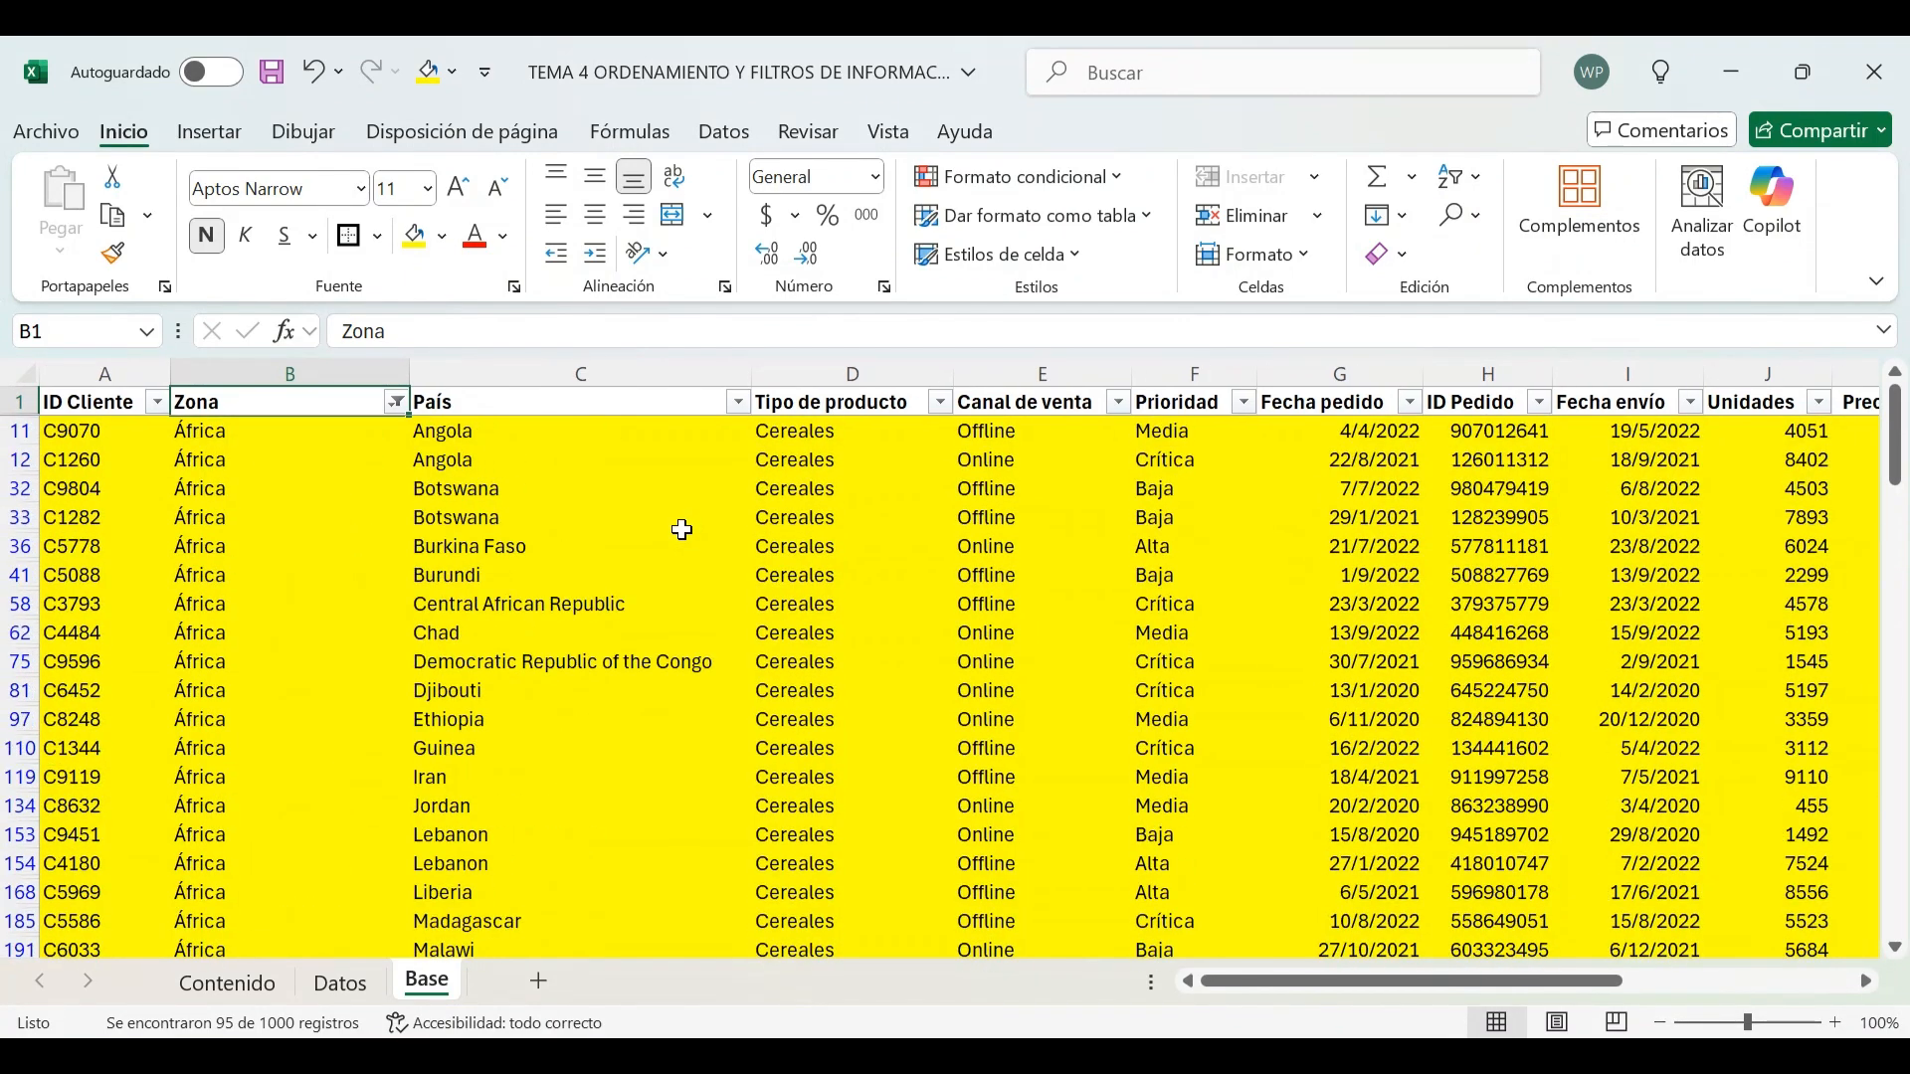
Filter the Zona column to show only cells with no fill
{"action": "left_click", "coordinate": [398, 404]}
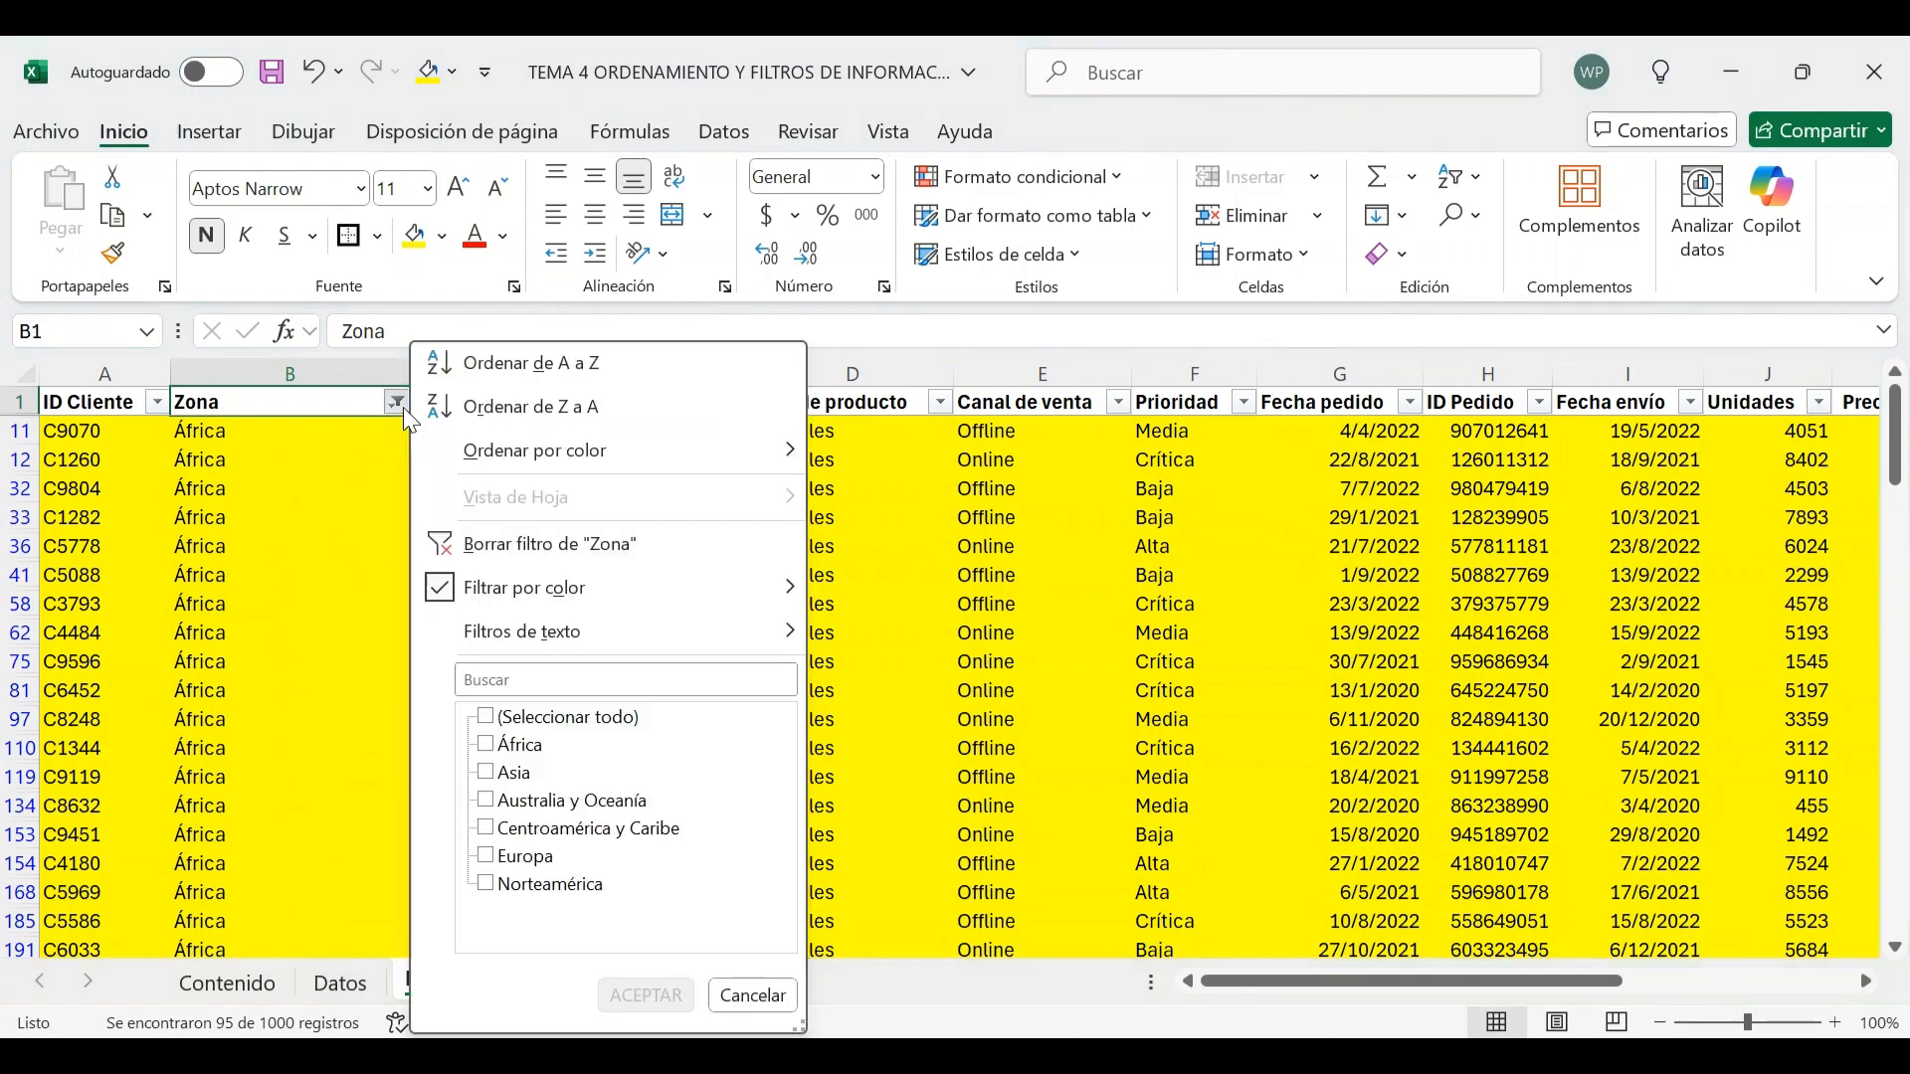
{"action": "mouse_move", "coordinate": [710, 592]}
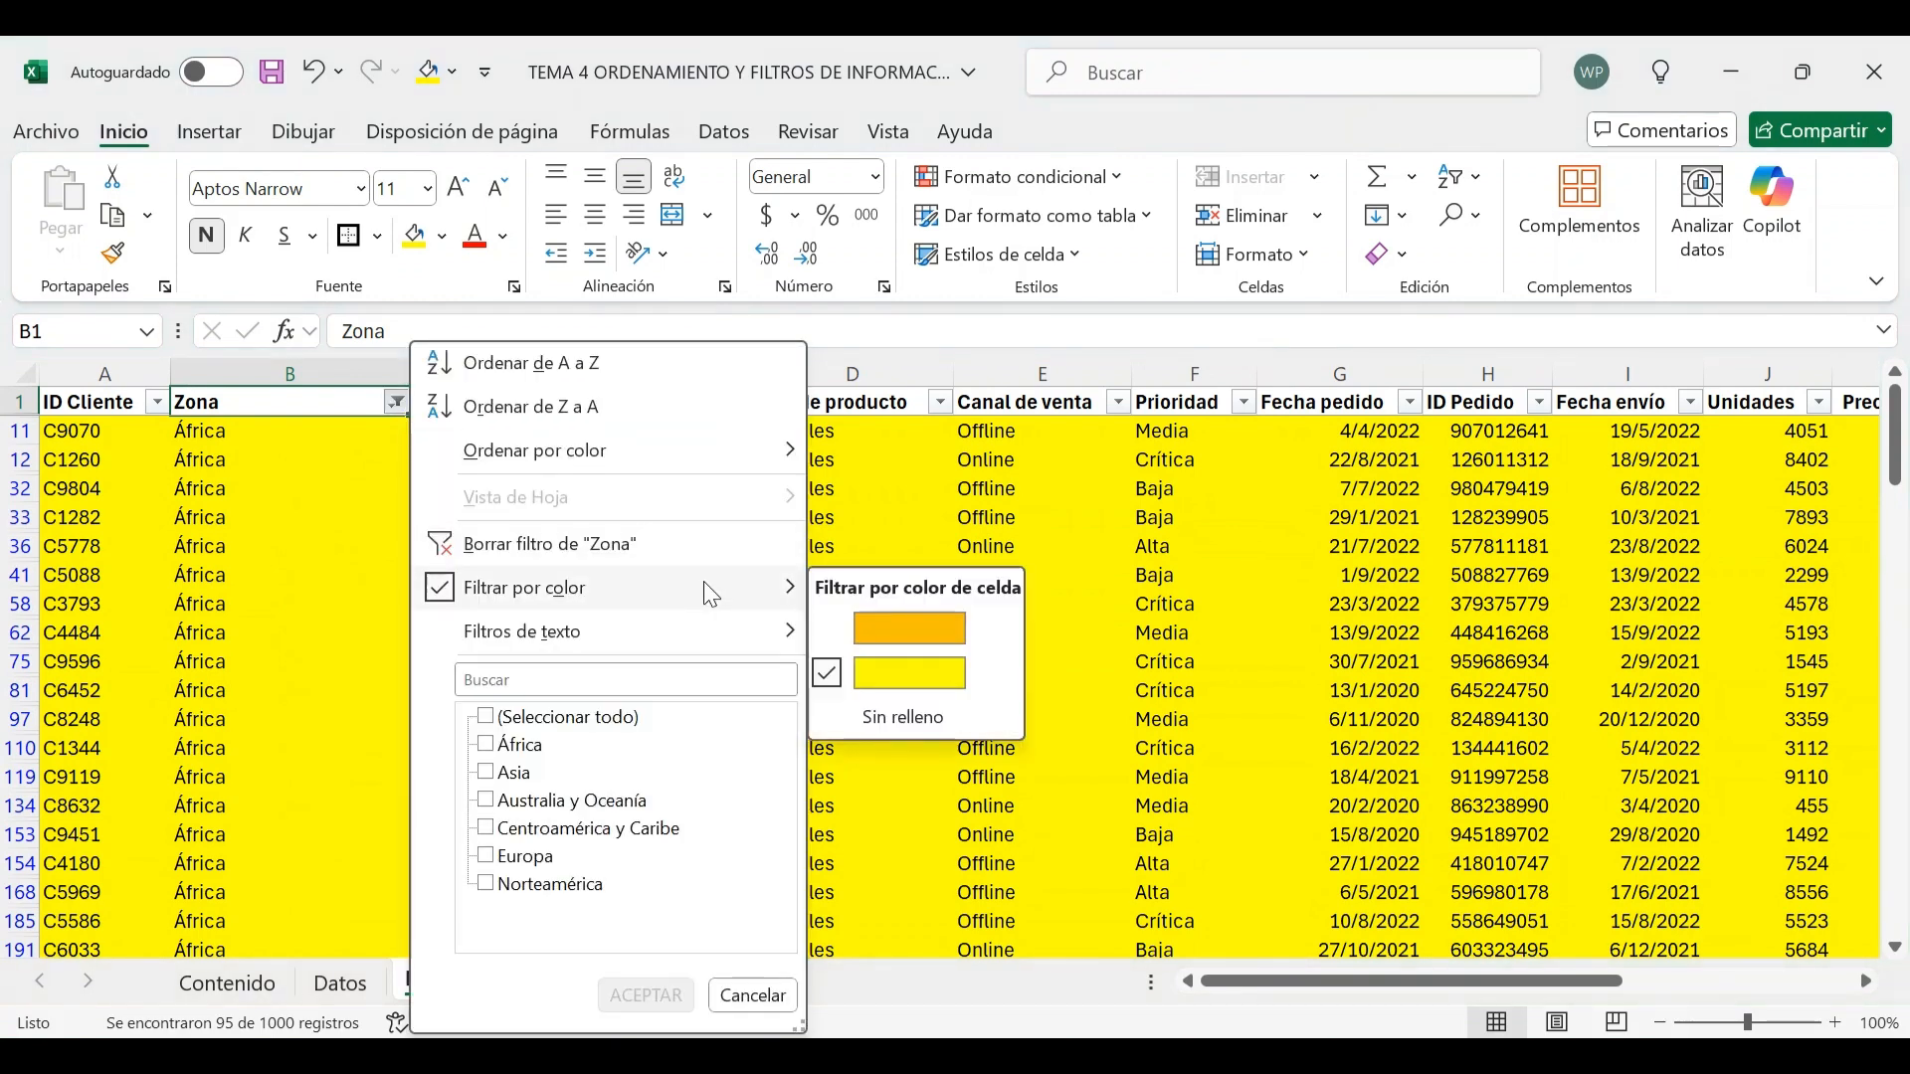
{"action": "left_click", "coordinate": [905, 723]}
{"action": "scroll", "coordinate": [582, 560], "scroll_direction": "up", "scroll_amount": 3}
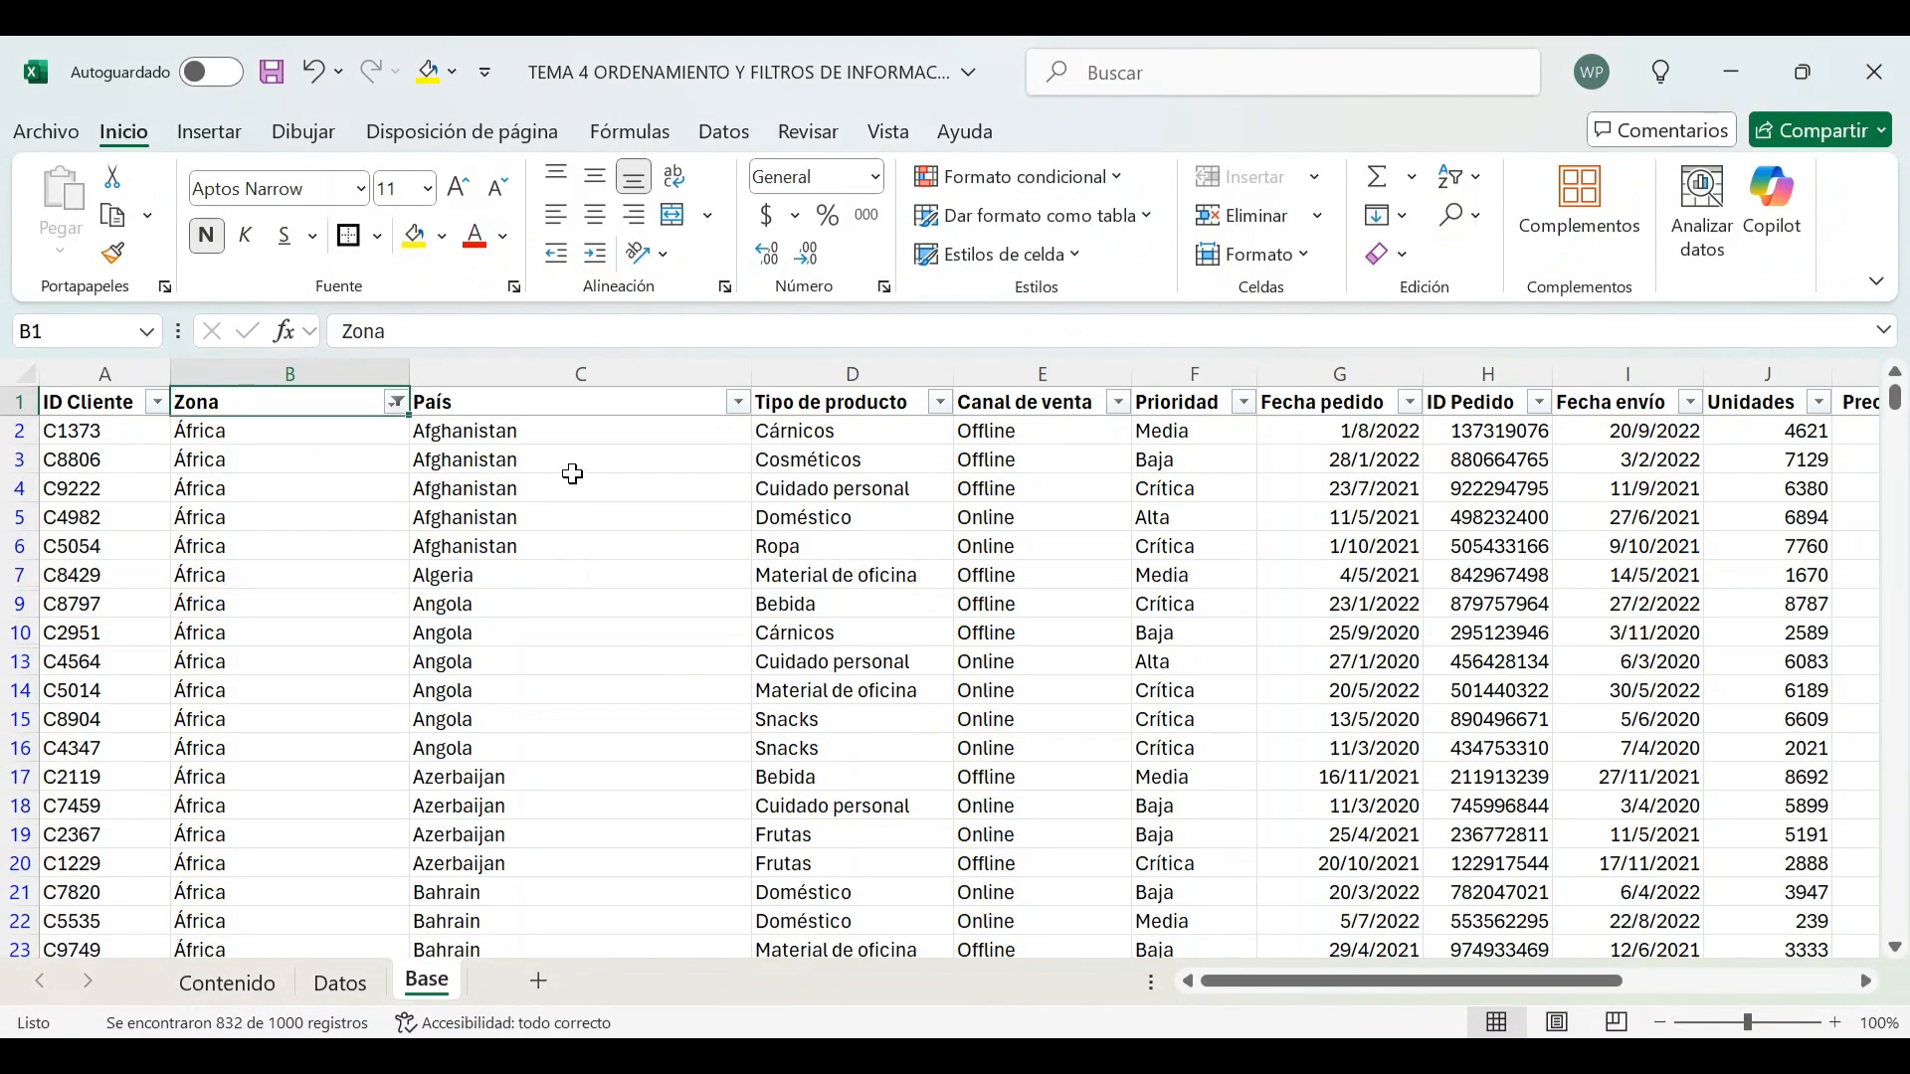
{"action": "scroll", "coordinate": [573, 475], "scroll_direction": "down", "scroll_amount": 13}
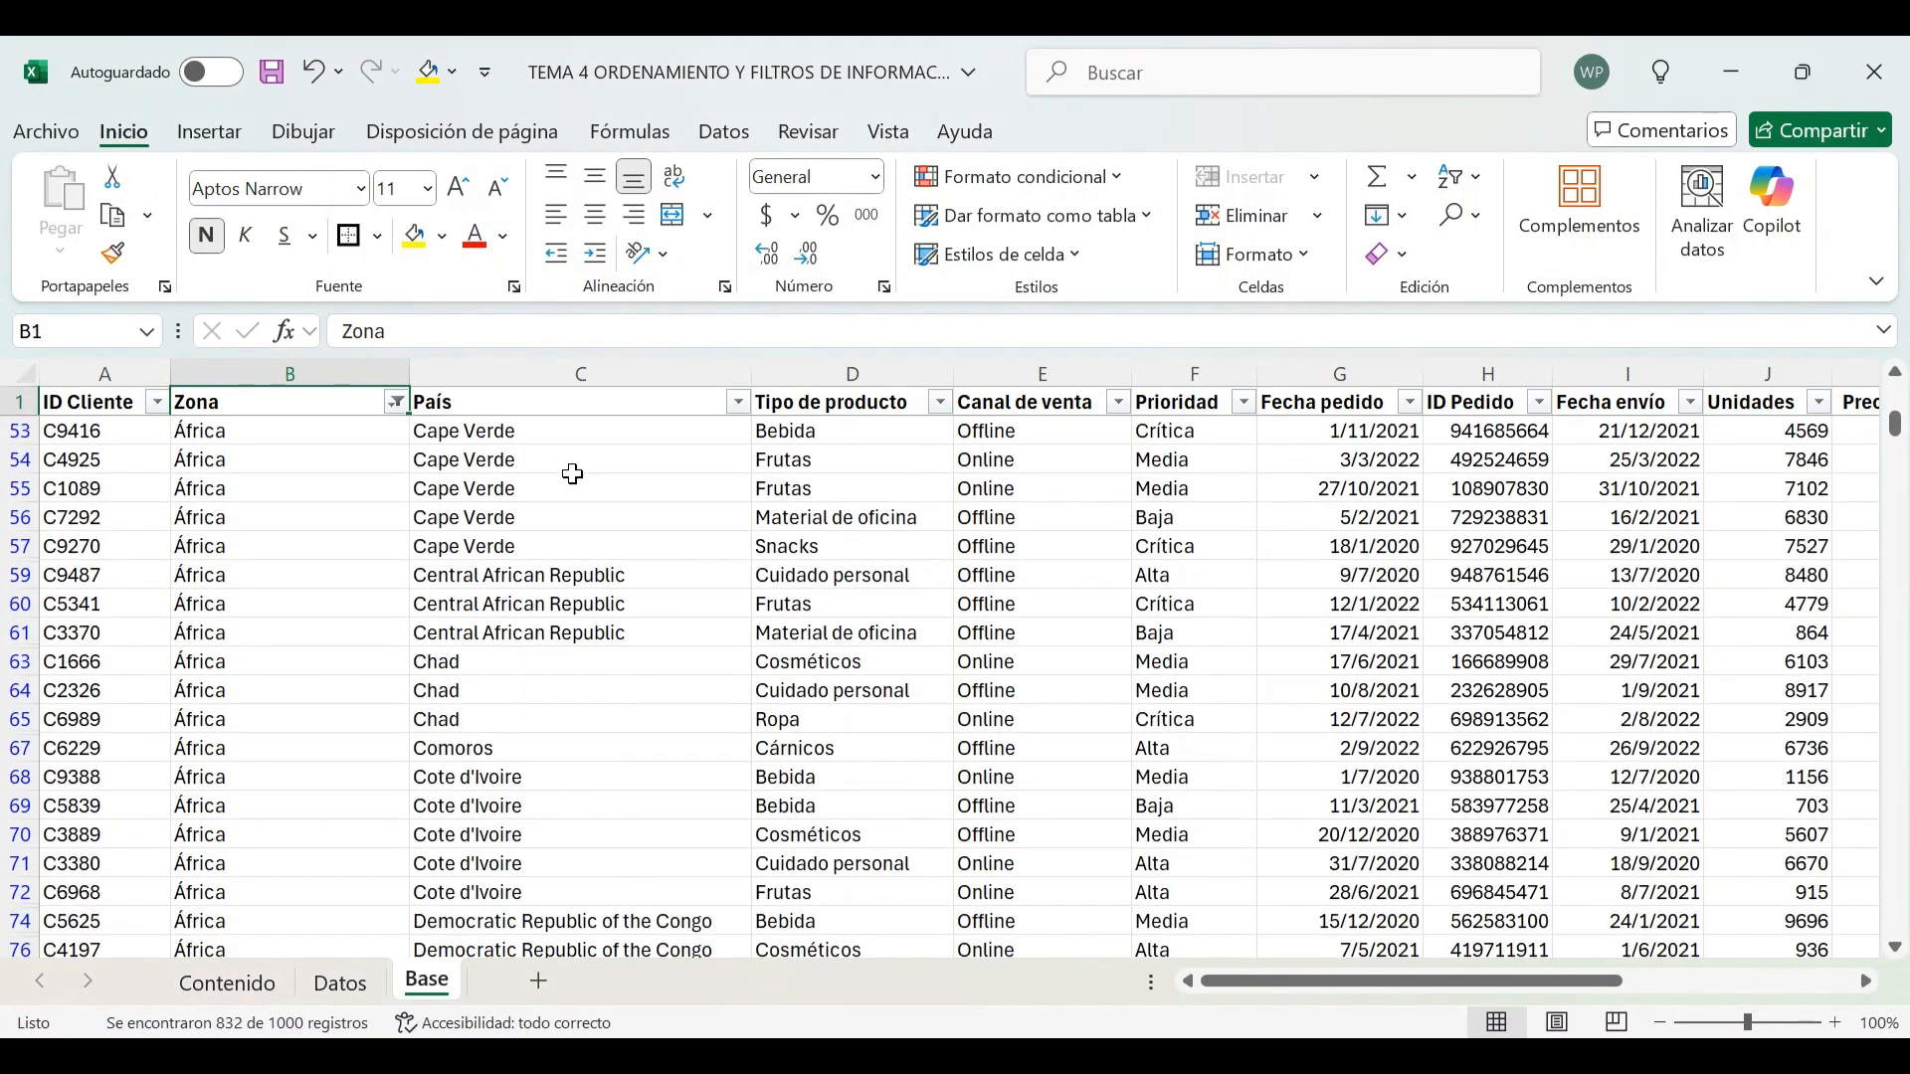
Clear all filters from the Base table
{"action": "scroll", "coordinate": [573, 475], "scroll_direction": "up", "scroll_amount": 15}
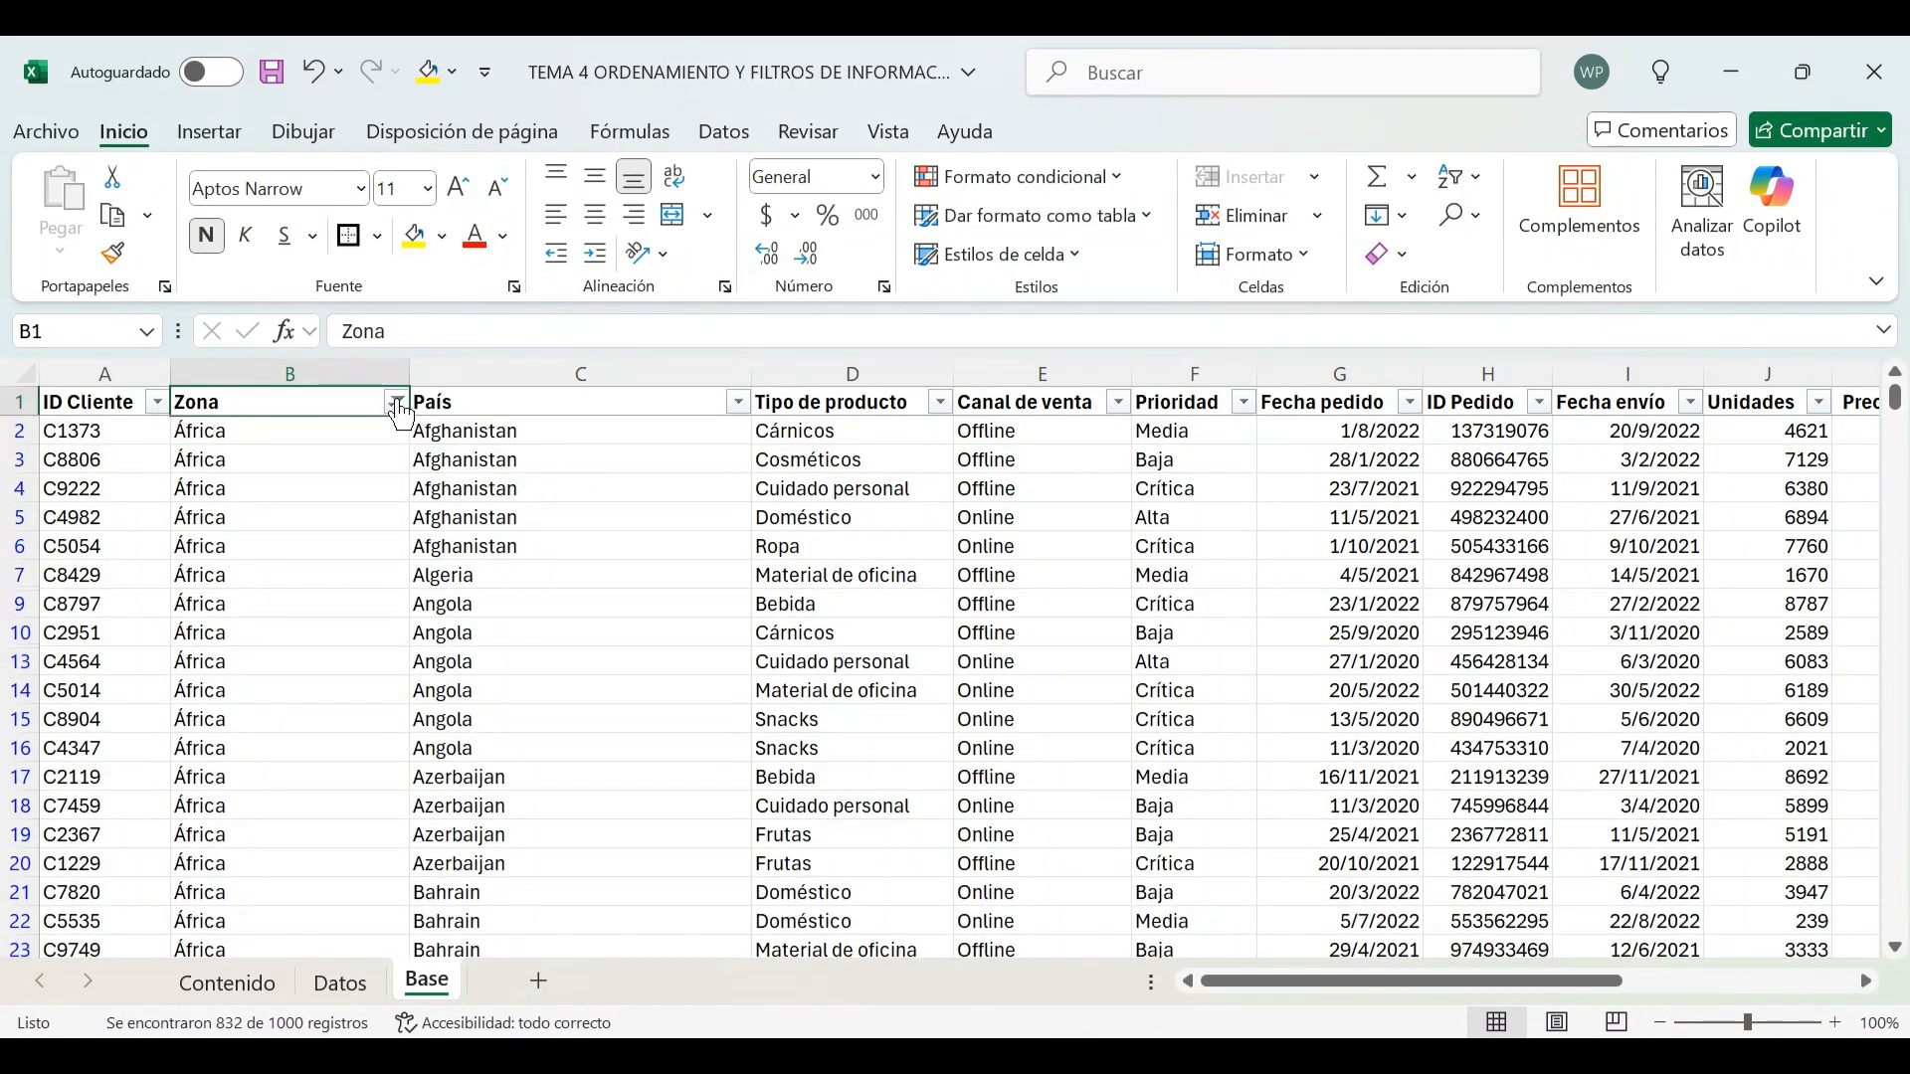
{"action": "mouse_move", "coordinate": [401, 414]}
{"action": "left_click", "coordinate": [726, 135]}
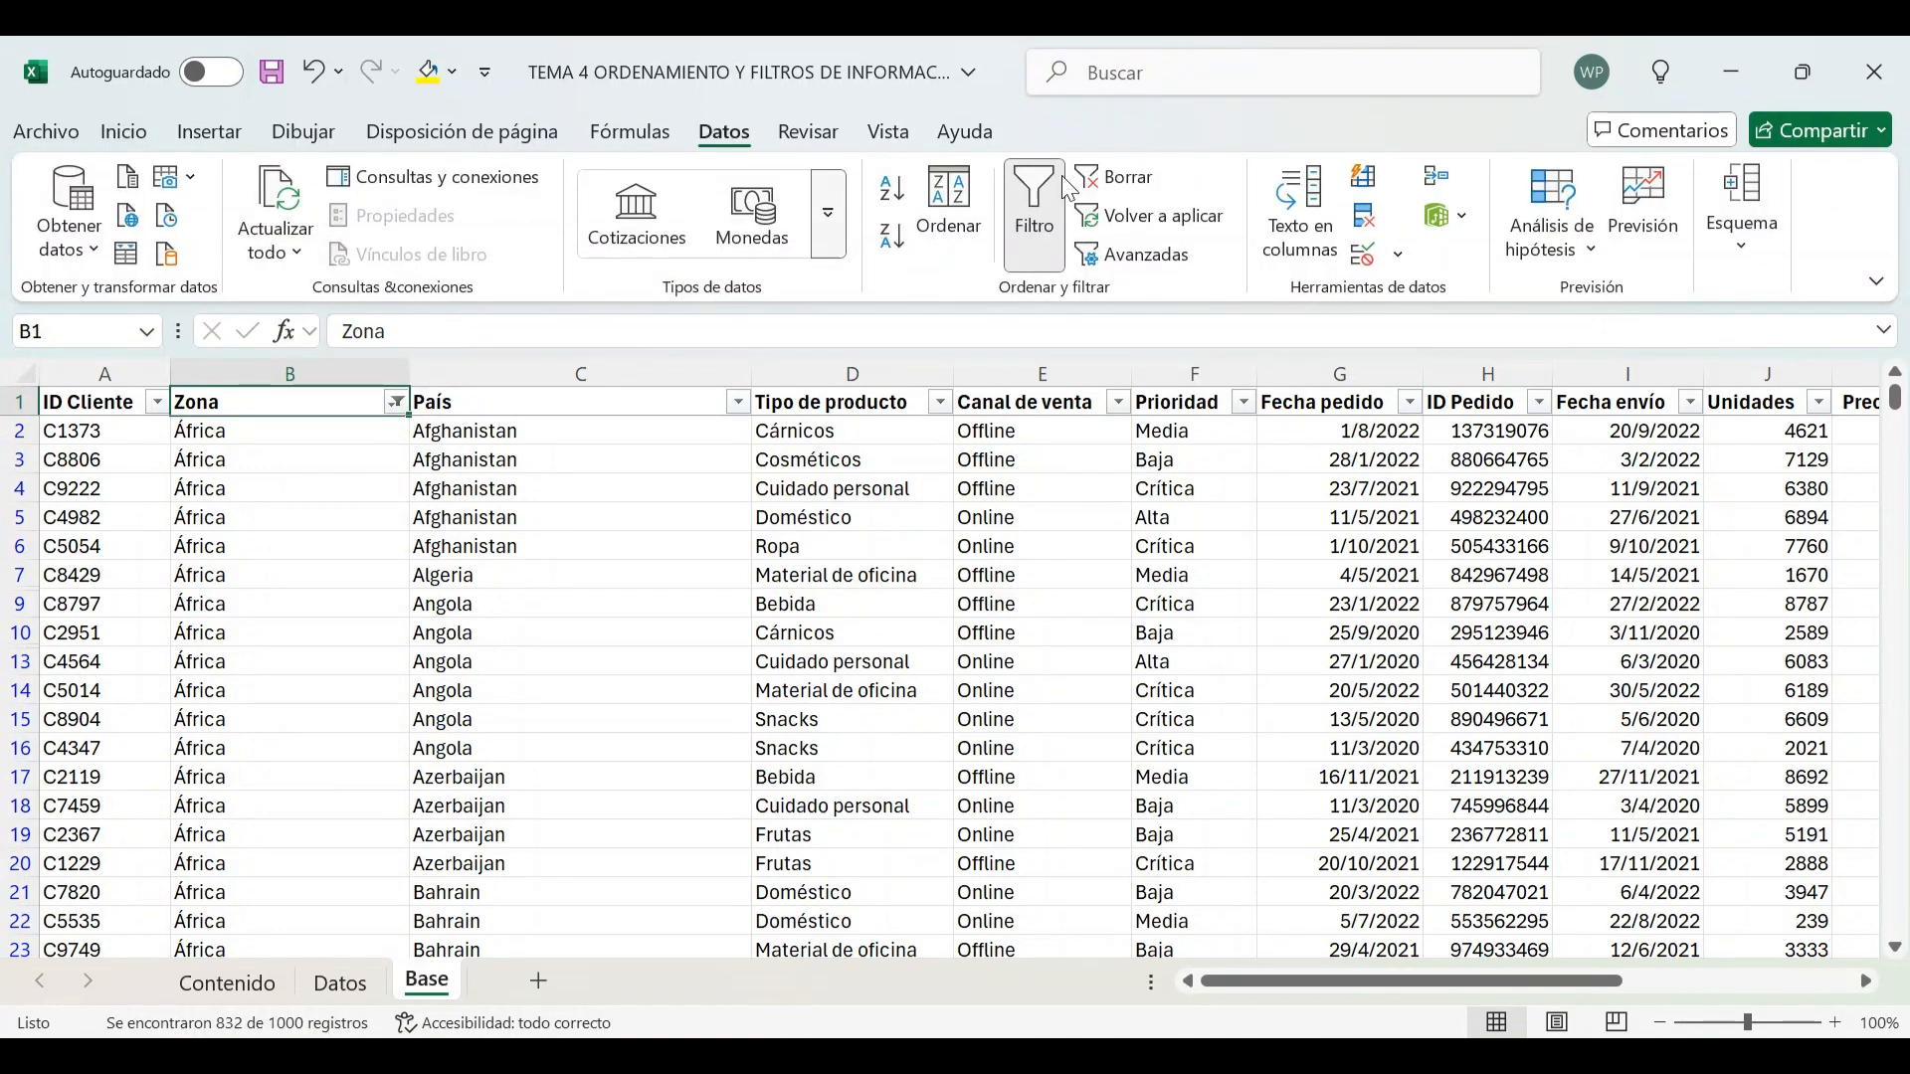
{"action": "left_click", "coordinate": [1125, 187]}
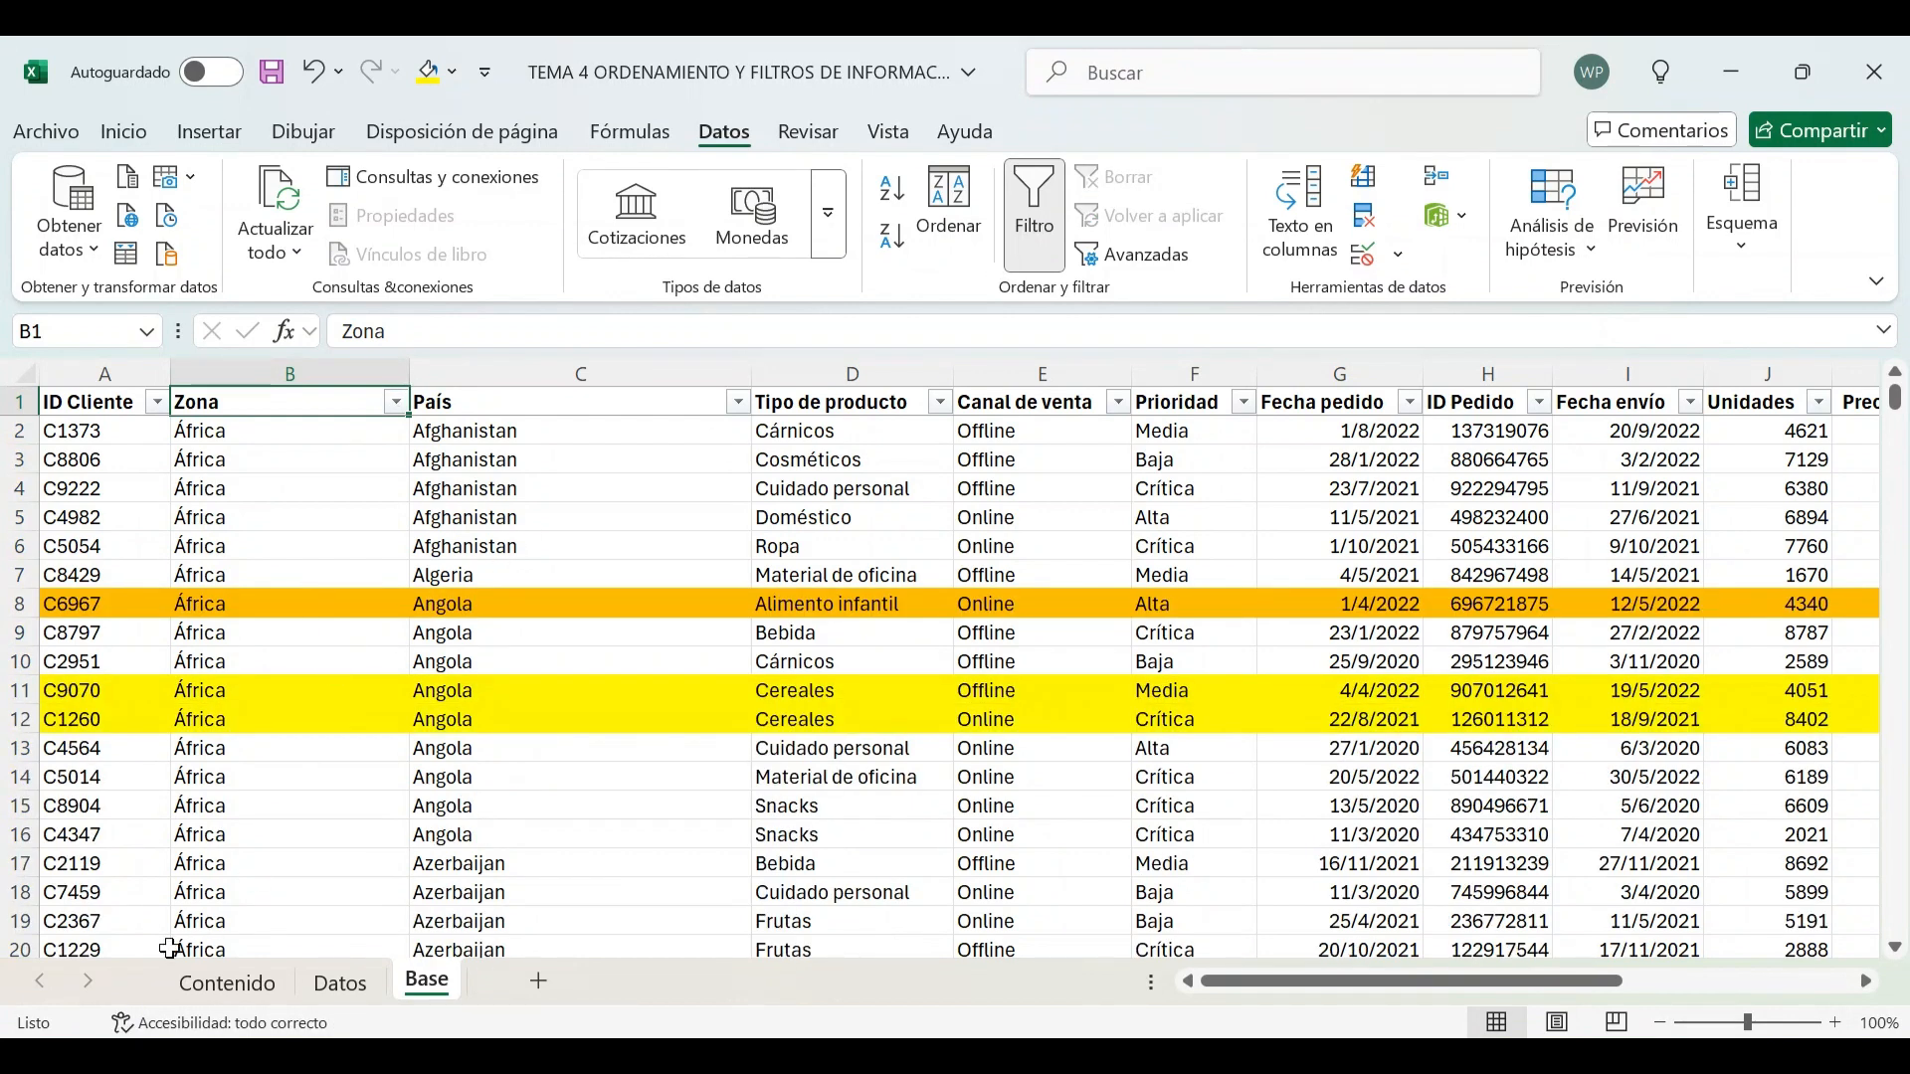
On Contenido, mark the 'filtrar por color de celda' activity as reviewed with 1
{"action": "left_click", "coordinate": [202, 980]}
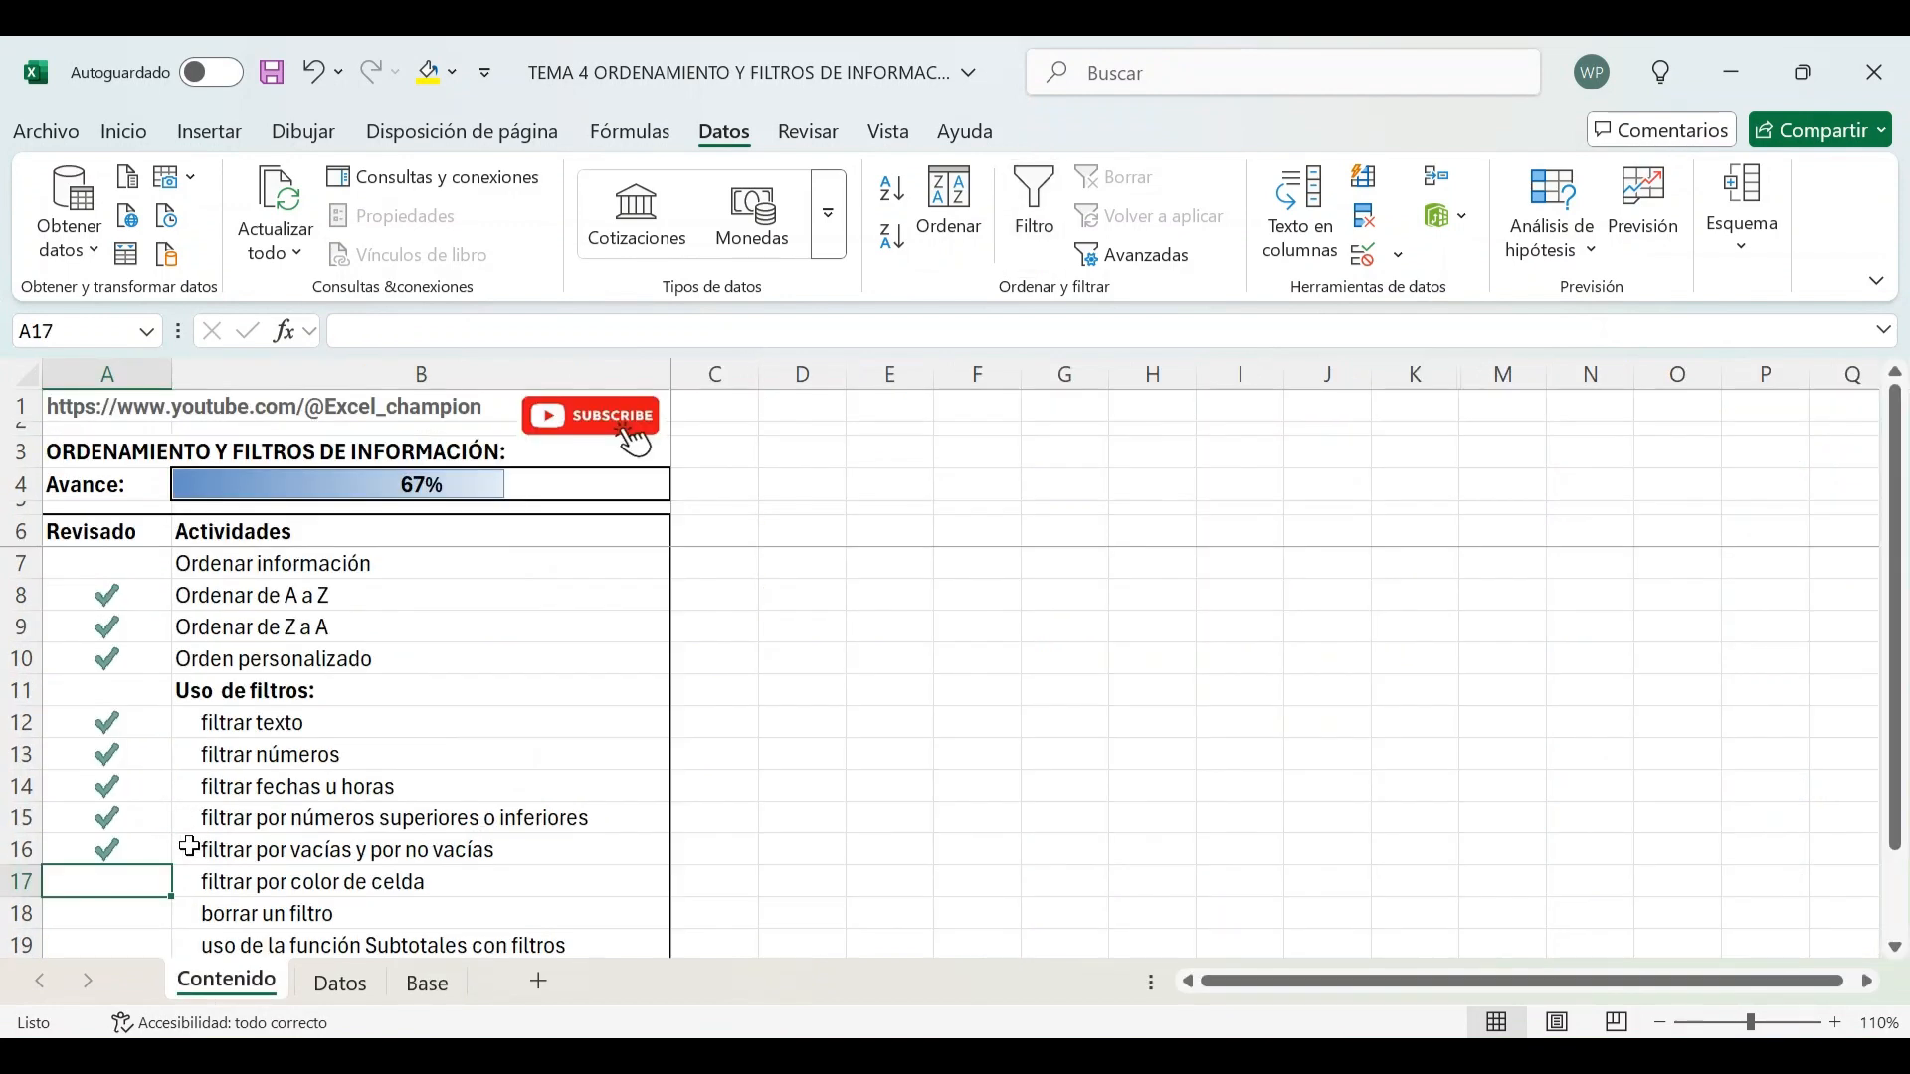
{"action": "type", "text": "1"}
{"action": "key", "text": "Return"}
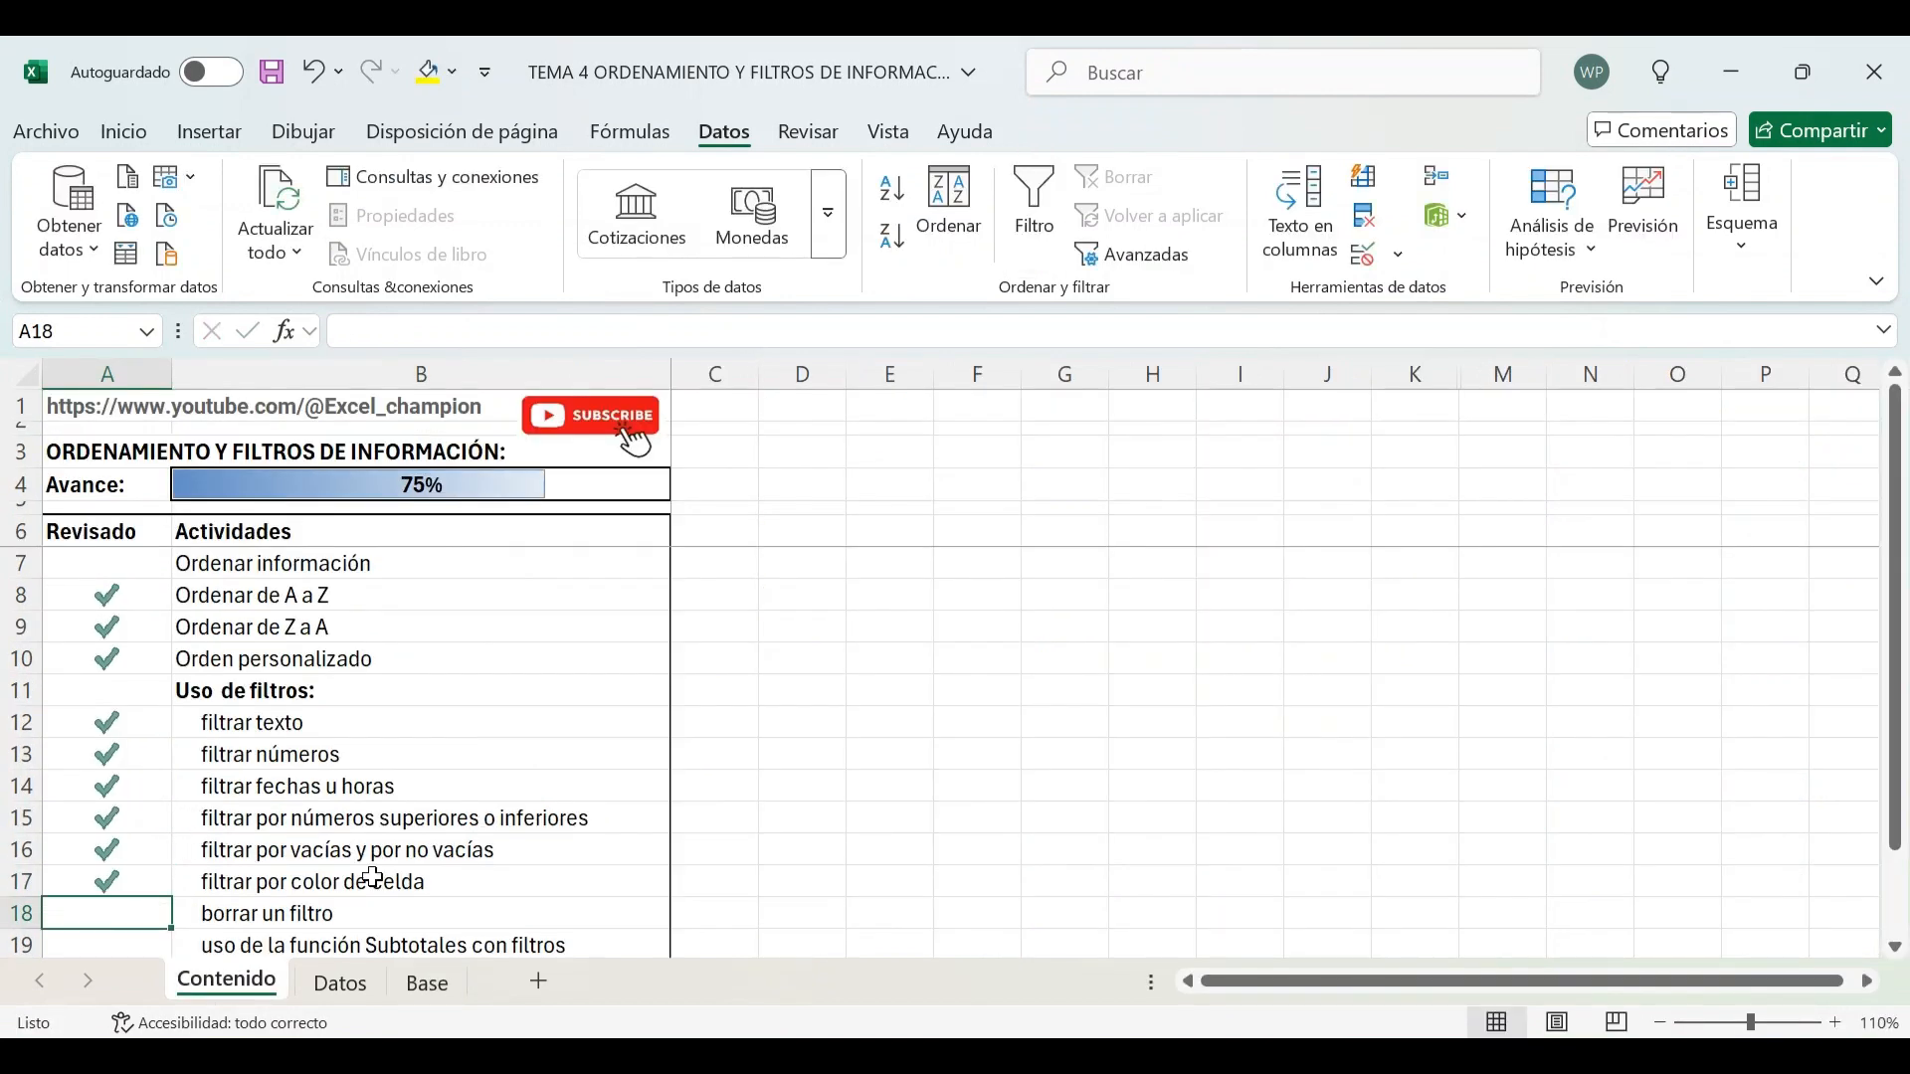
On Base, filter the País column to show only Albania
{"action": "left_click", "coordinate": [426, 985]}
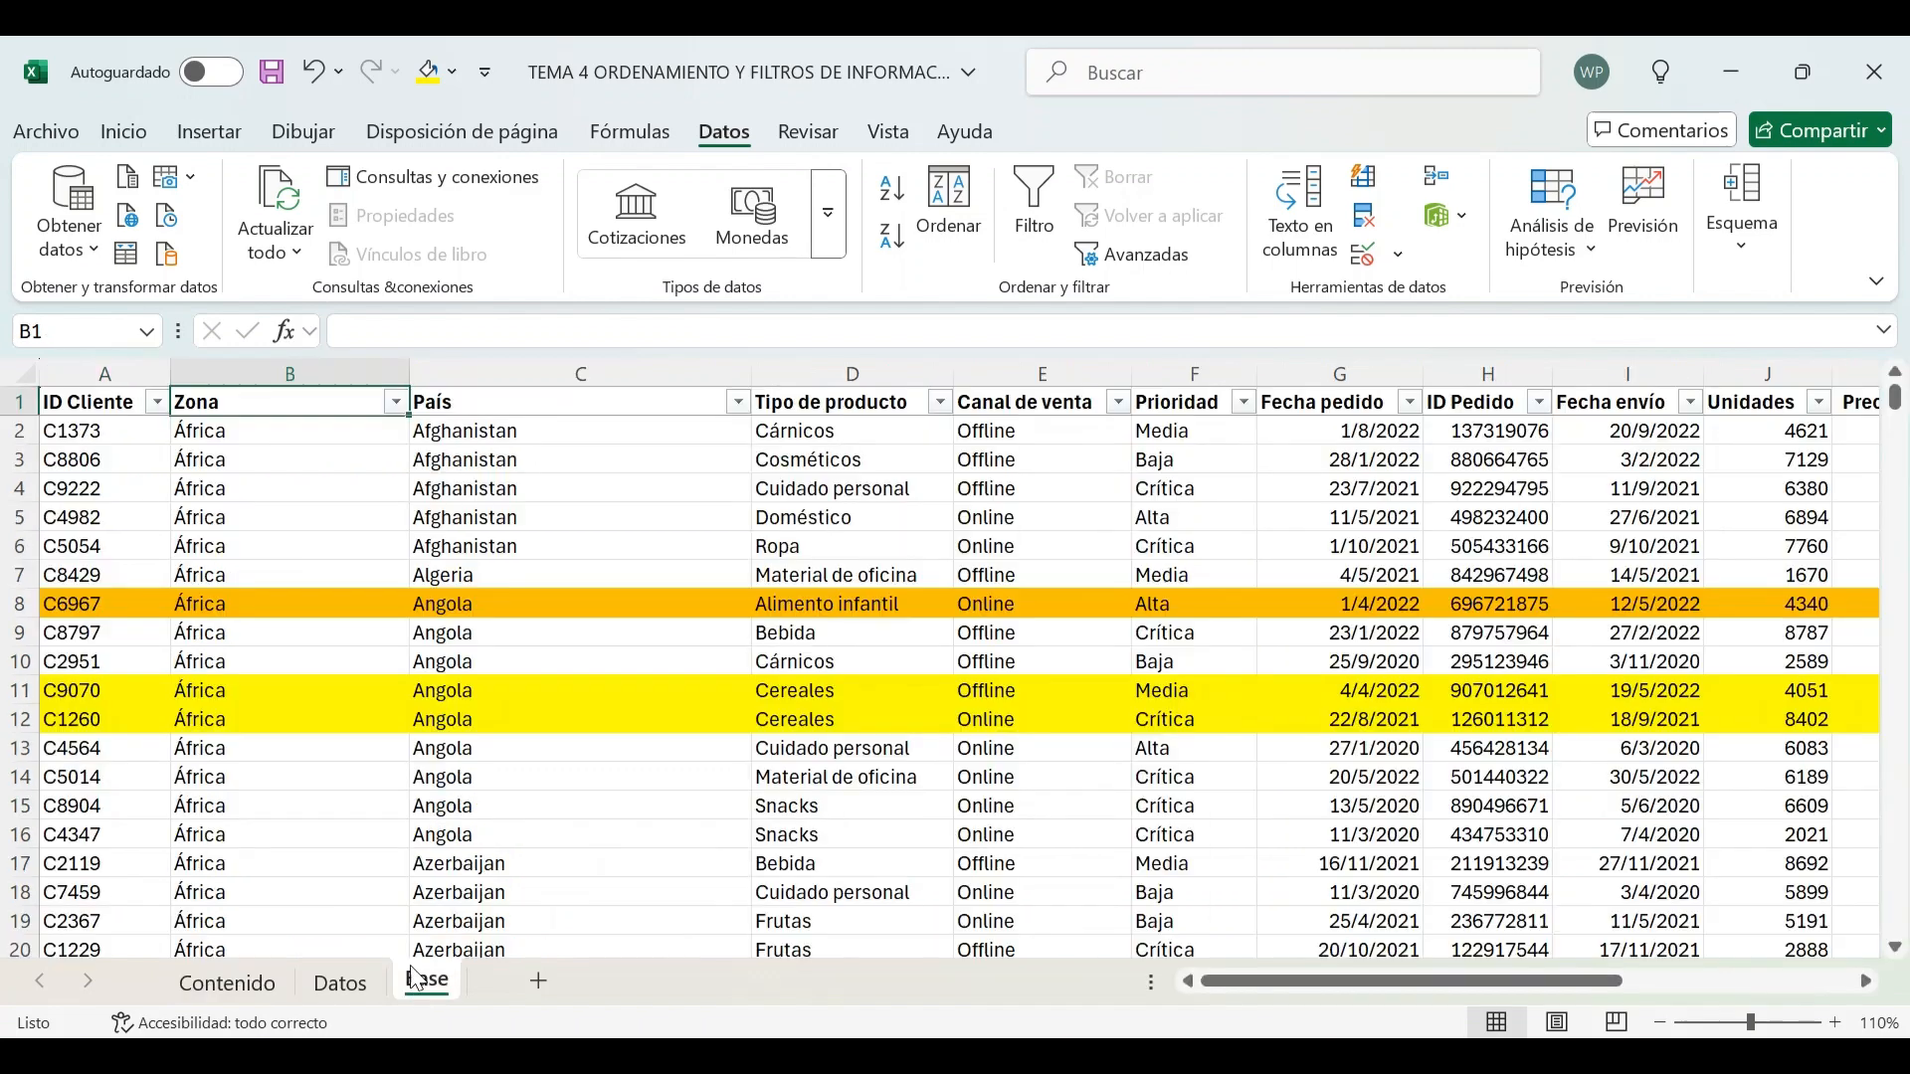
{"action": "left_click", "coordinate": [735, 402]}
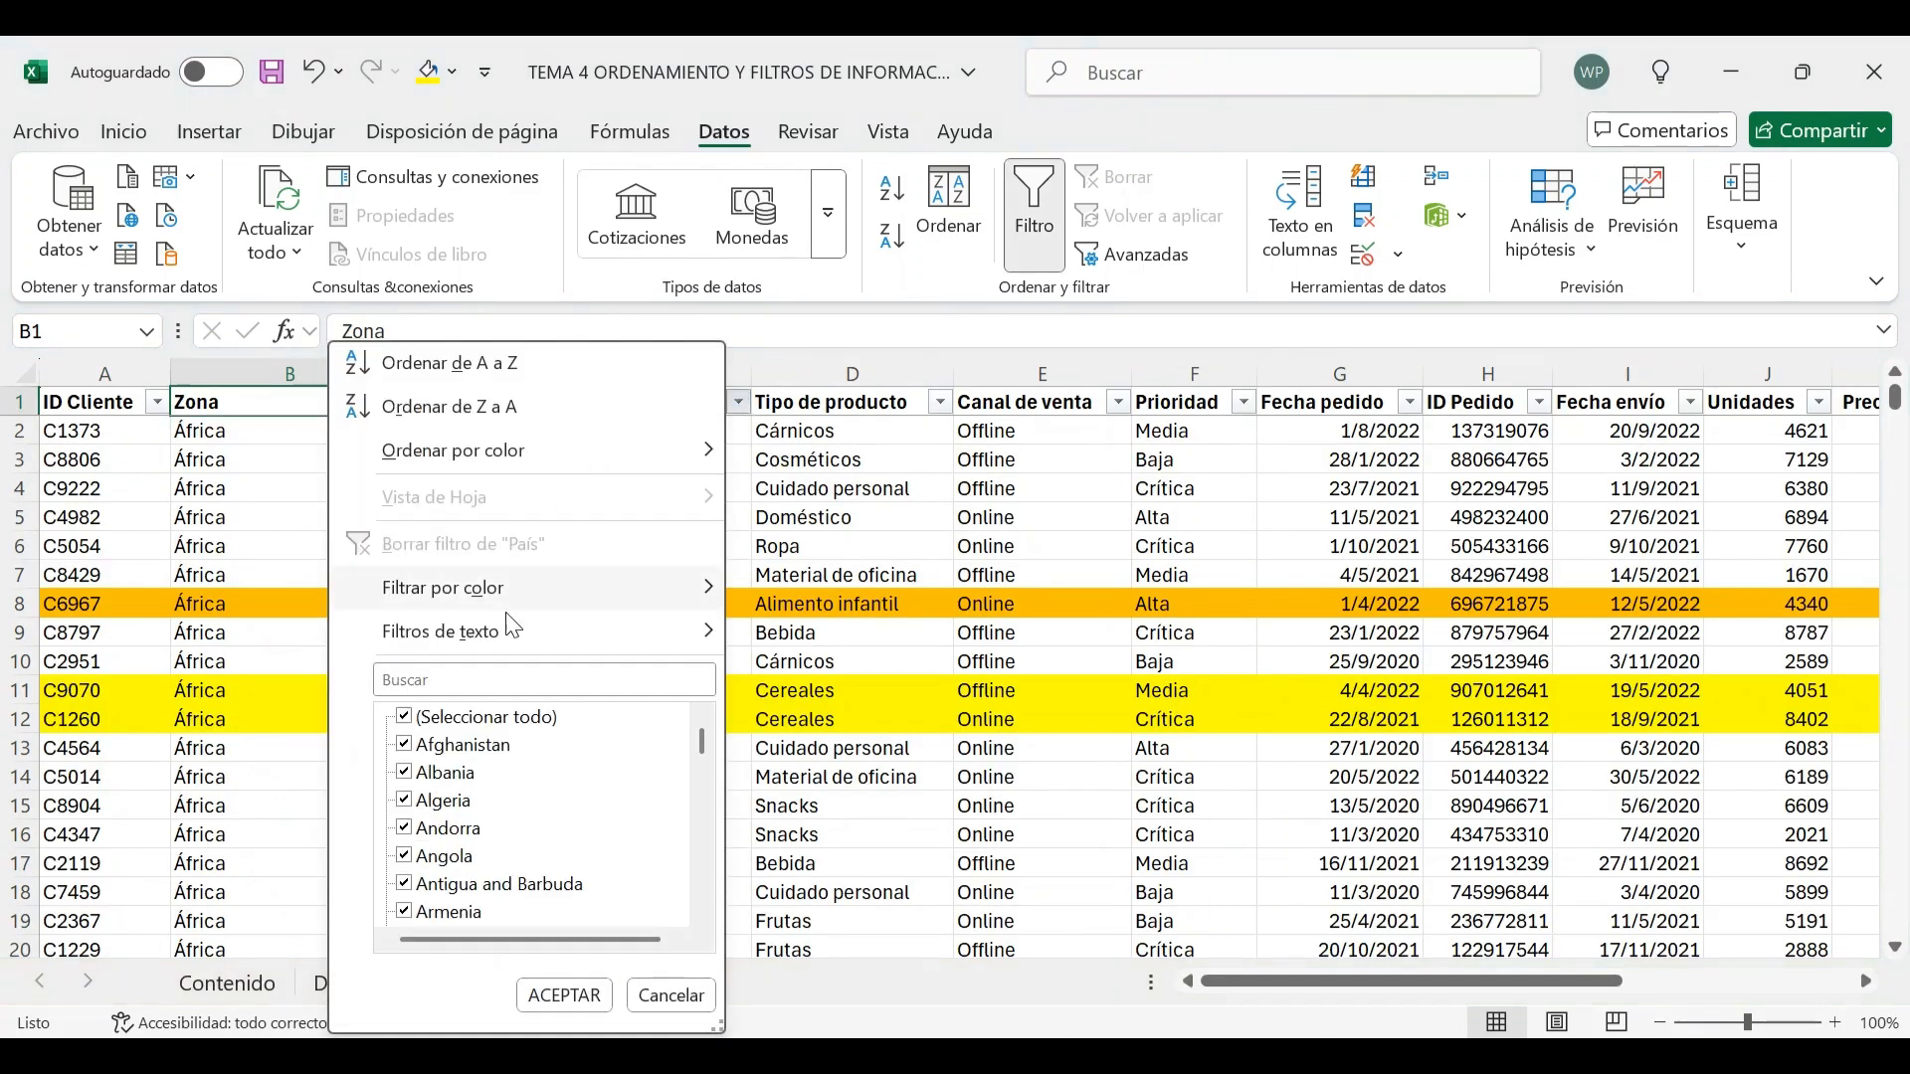
{"action": "left_click", "coordinate": [450, 718]}
{"action": "left_click", "coordinate": [404, 773]}
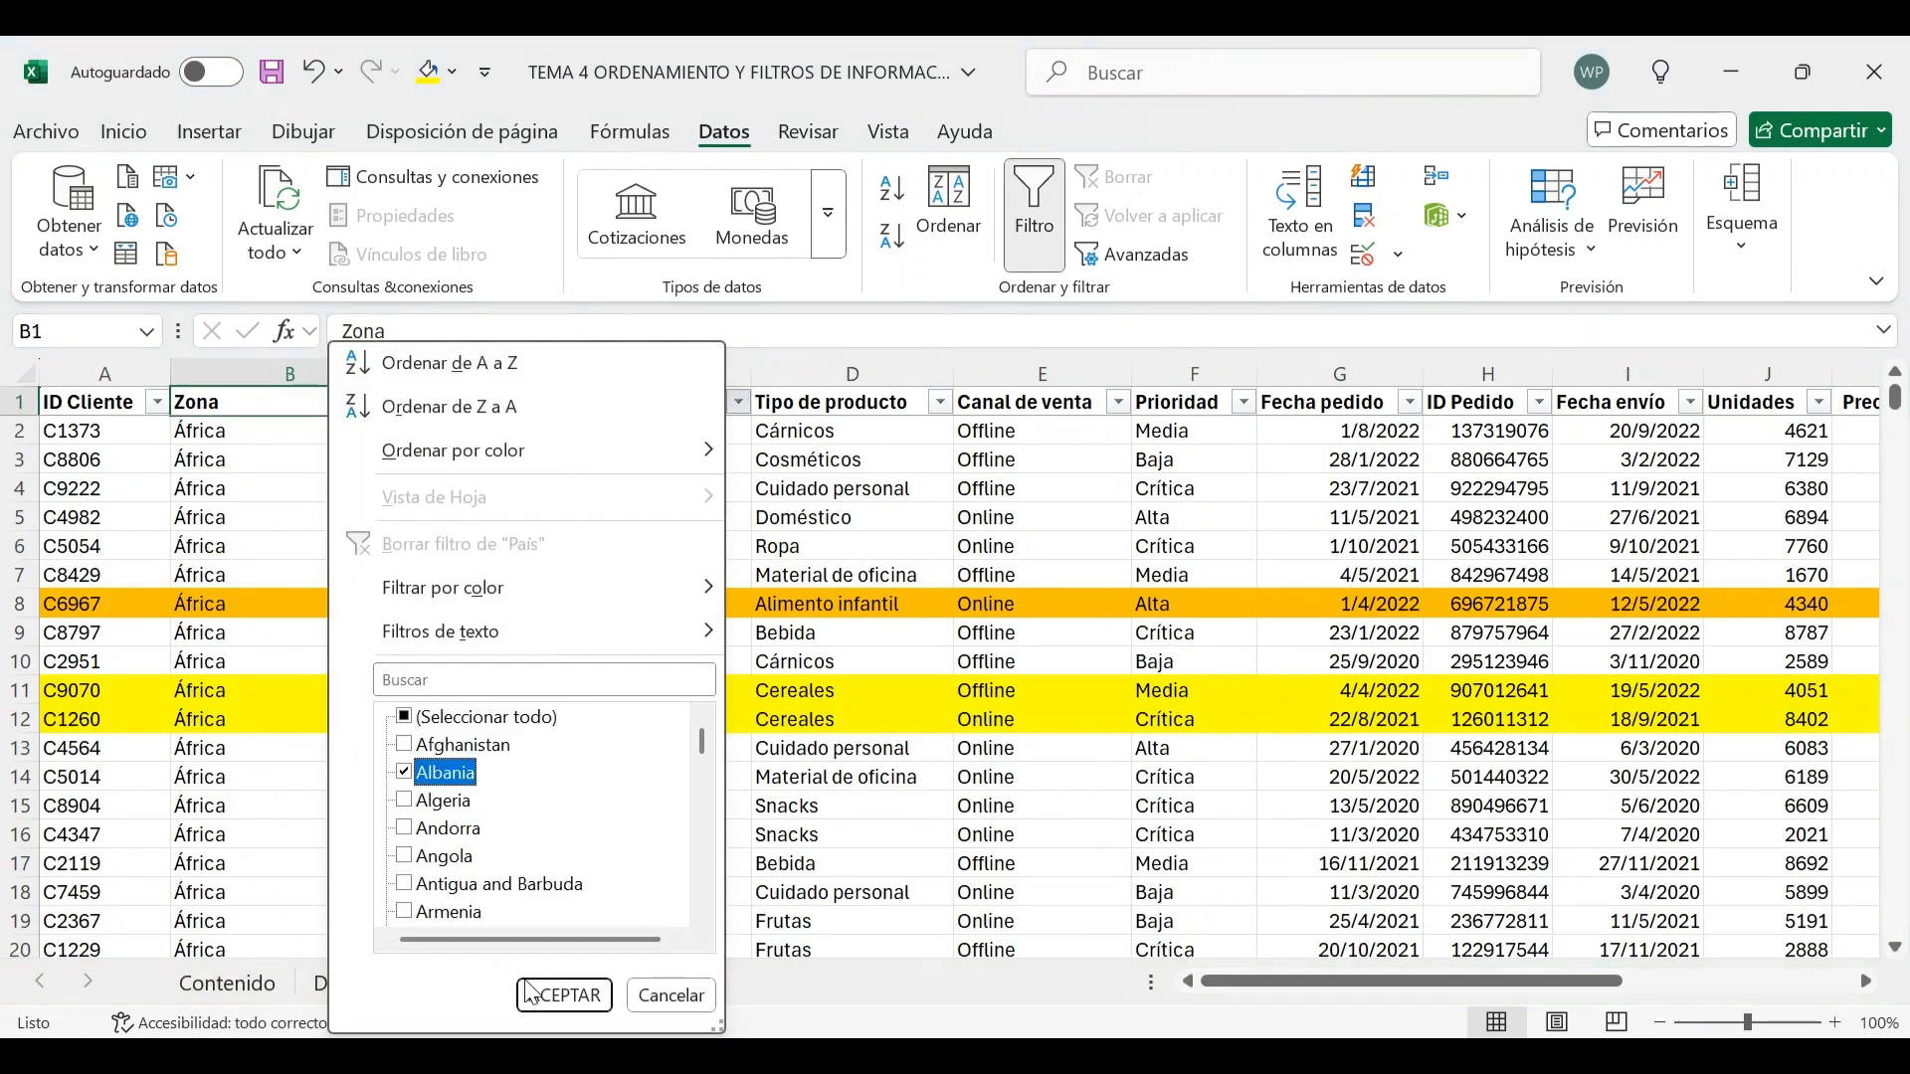
{"action": "left_click", "coordinate": [562, 996]}
Clear the filter from the table using the data-range clear command
{"action": "left_click", "coordinate": [704, 523]}
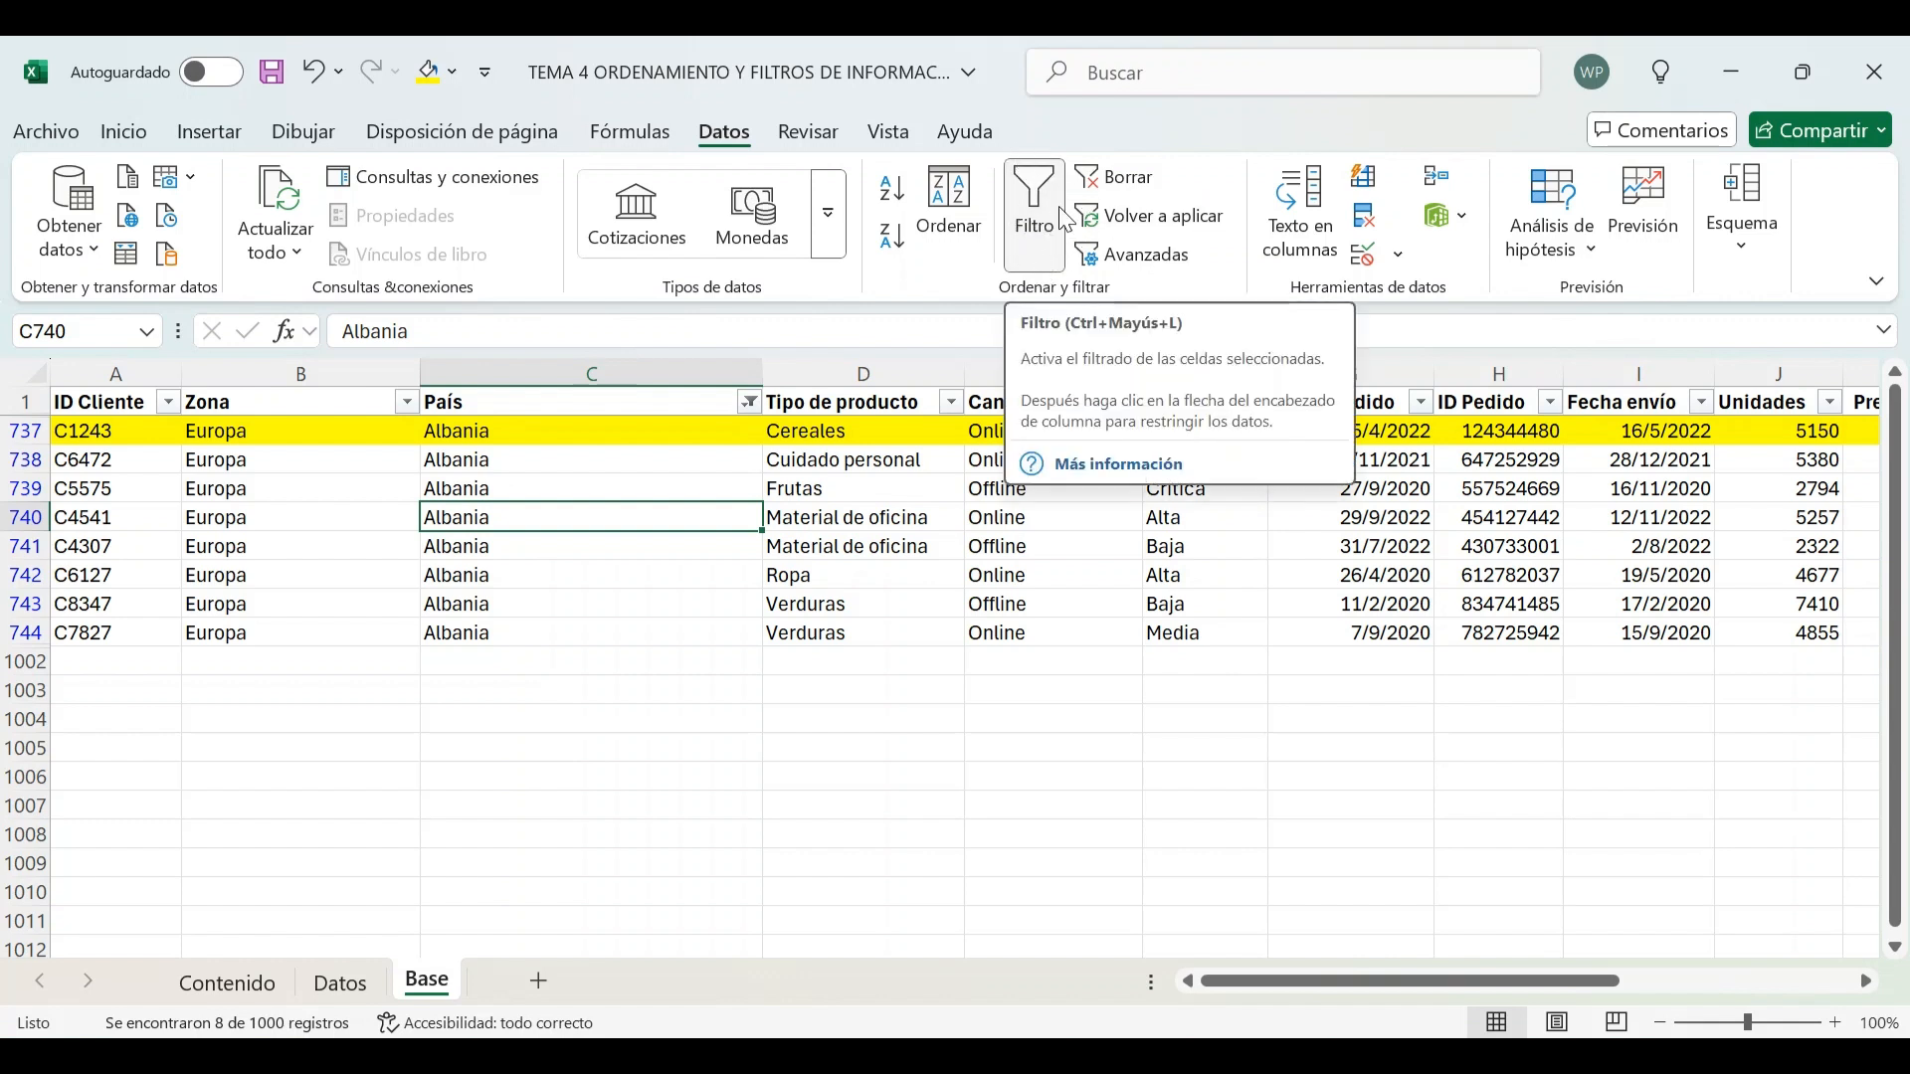
{"action": "left_click", "coordinate": [1114, 179]}
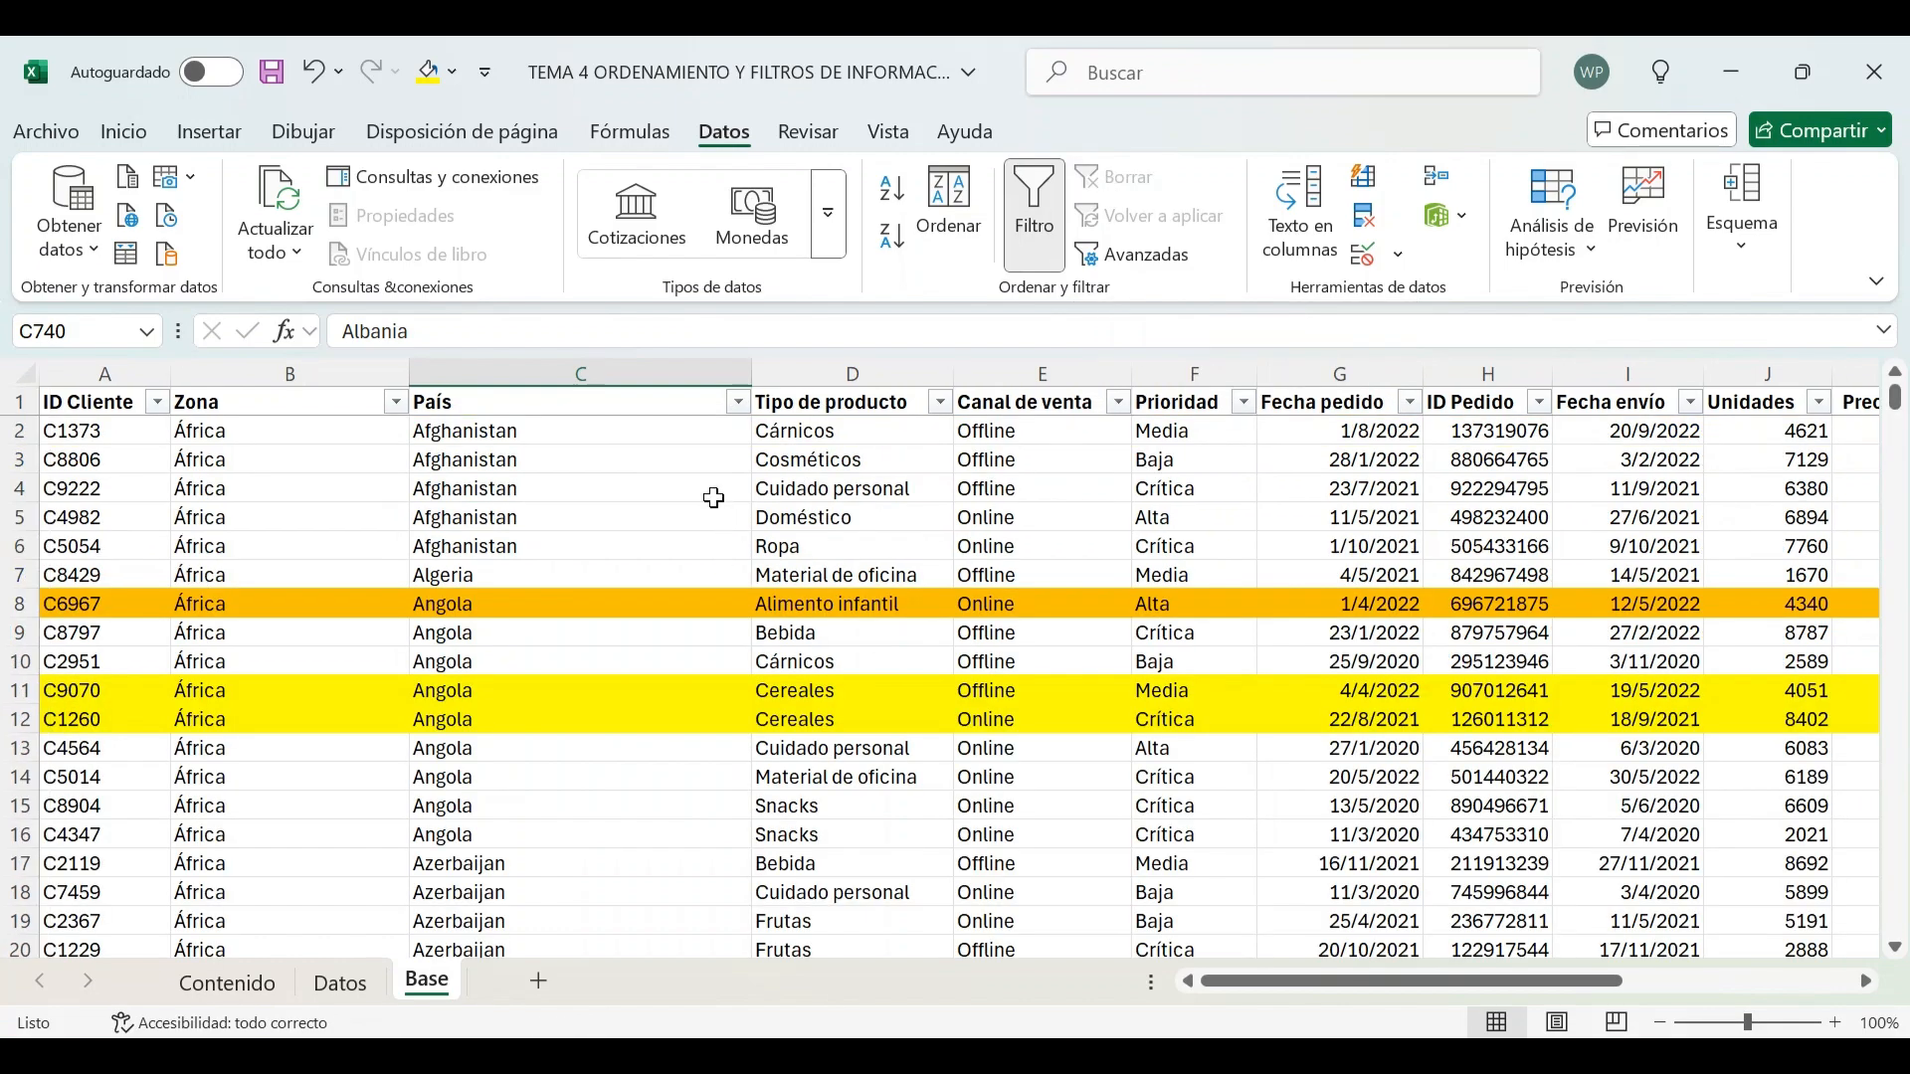
{"action": "scroll", "coordinate": [713, 498], "scroll_direction": "down", "scroll_amount": 11}
{"action": "scroll", "coordinate": [714, 497], "scroll_direction": "up", "scroll_amount": 11}
Filter the País column to show only Afghanistan
{"action": "left_click", "coordinate": [738, 402]}
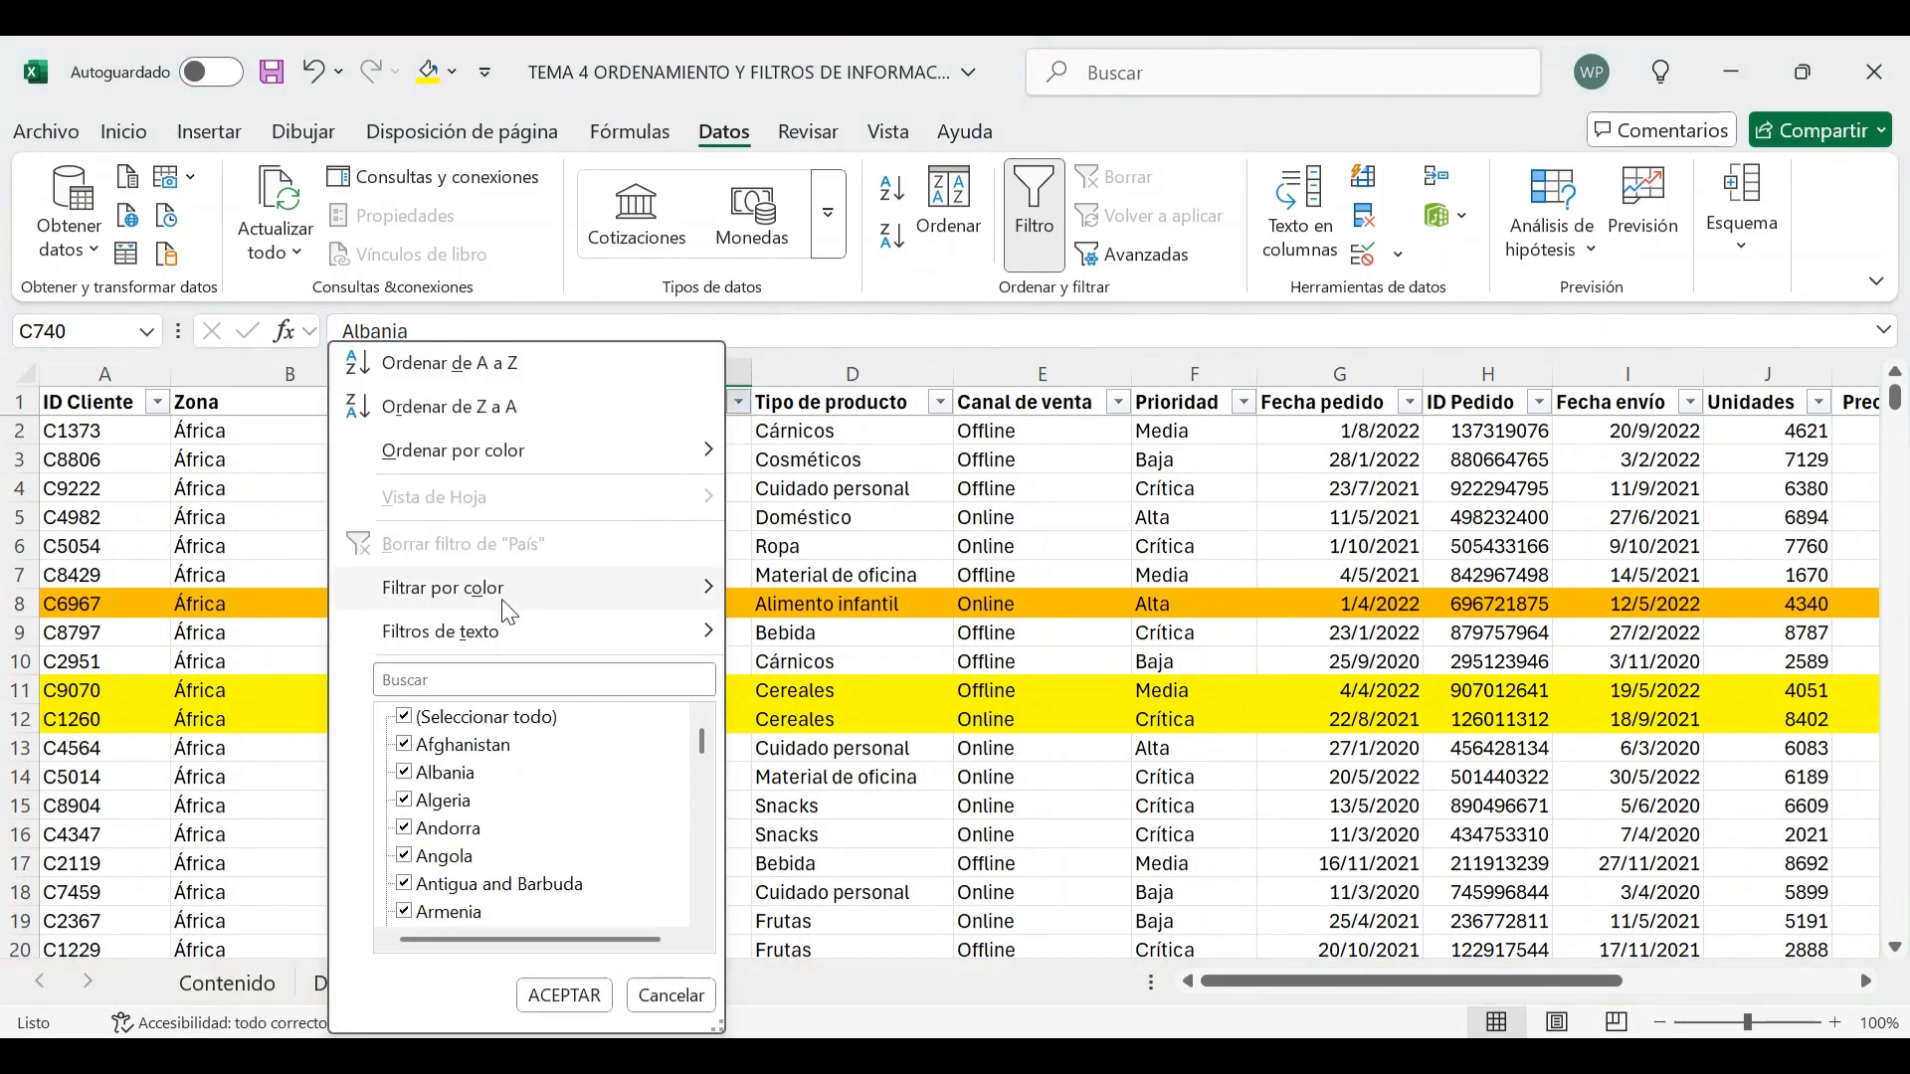
{"action": "left_click", "coordinate": [452, 714]}
{"action": "left_click", "coordinate": [448, 744]}
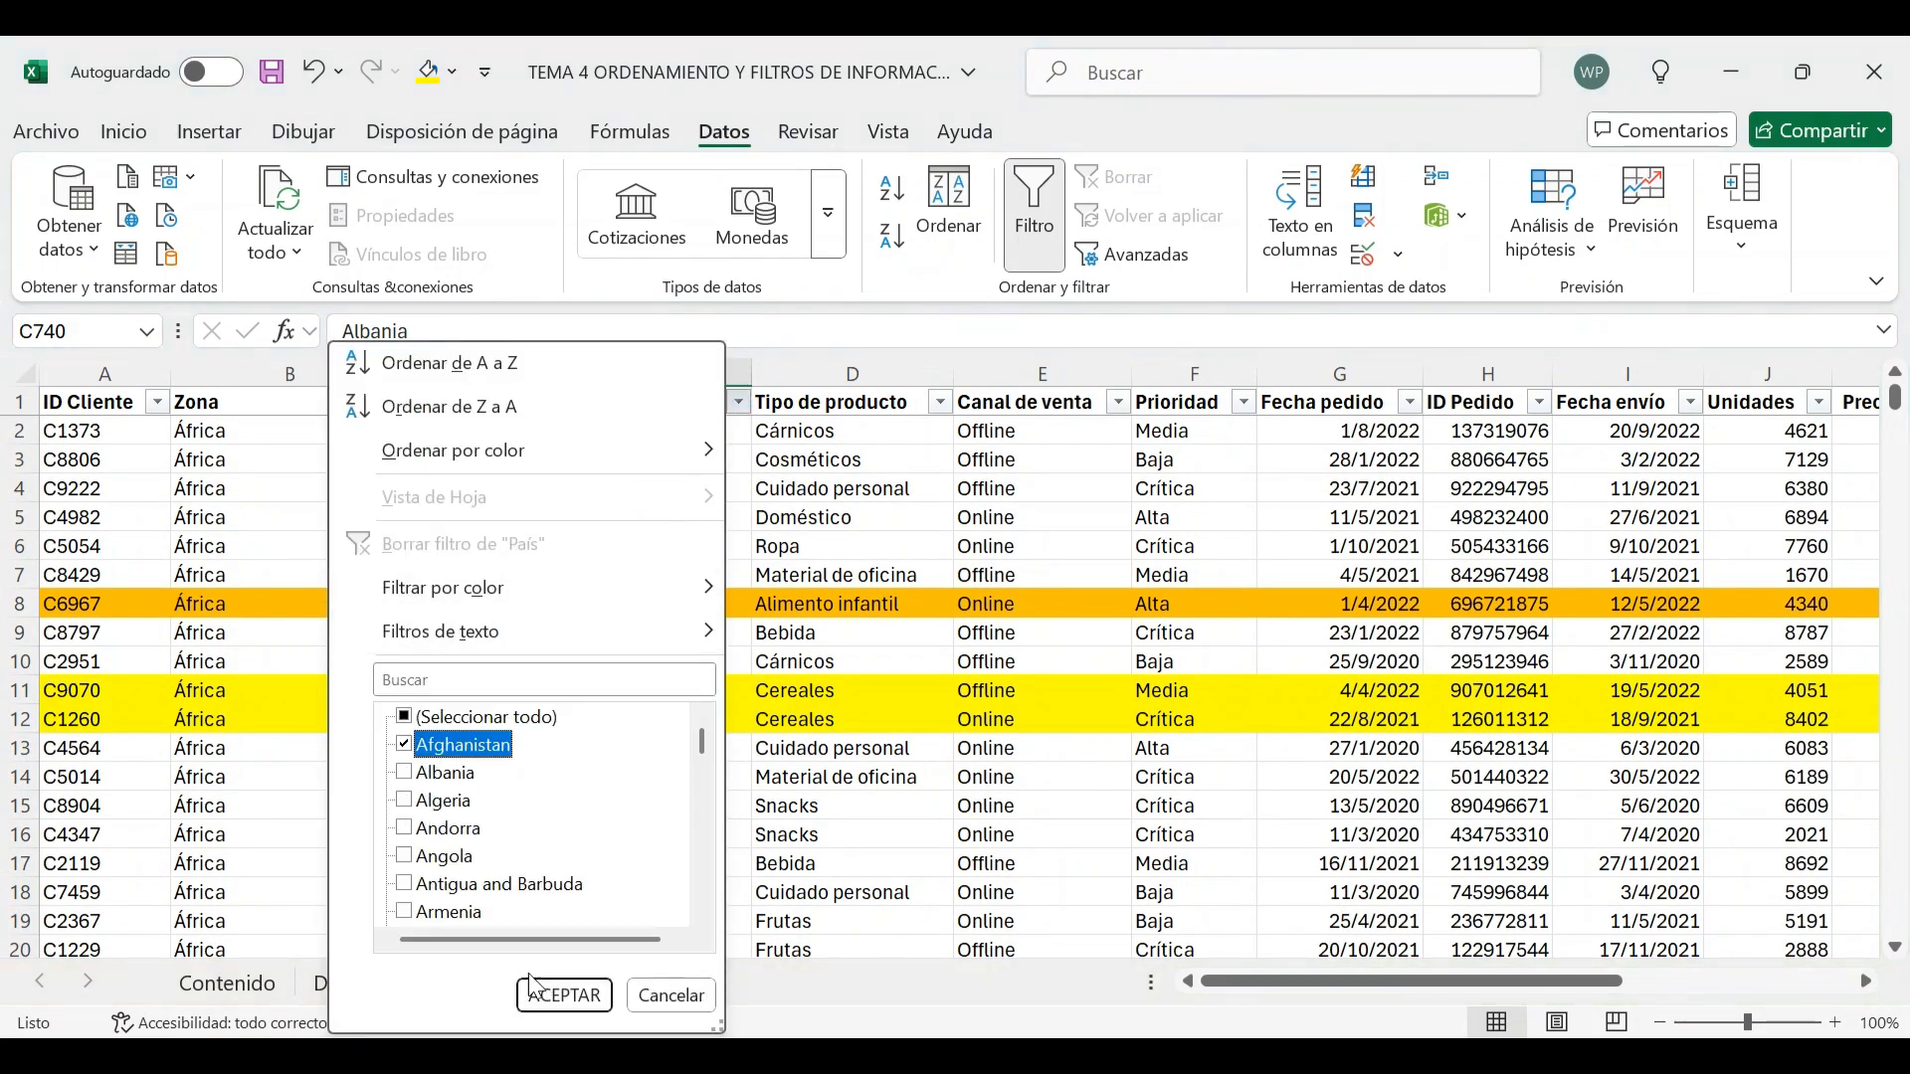
{"action": "left_click", "coordinate": [563, 995]}
{"action": "left_click", "coordinate": [629, 458]}
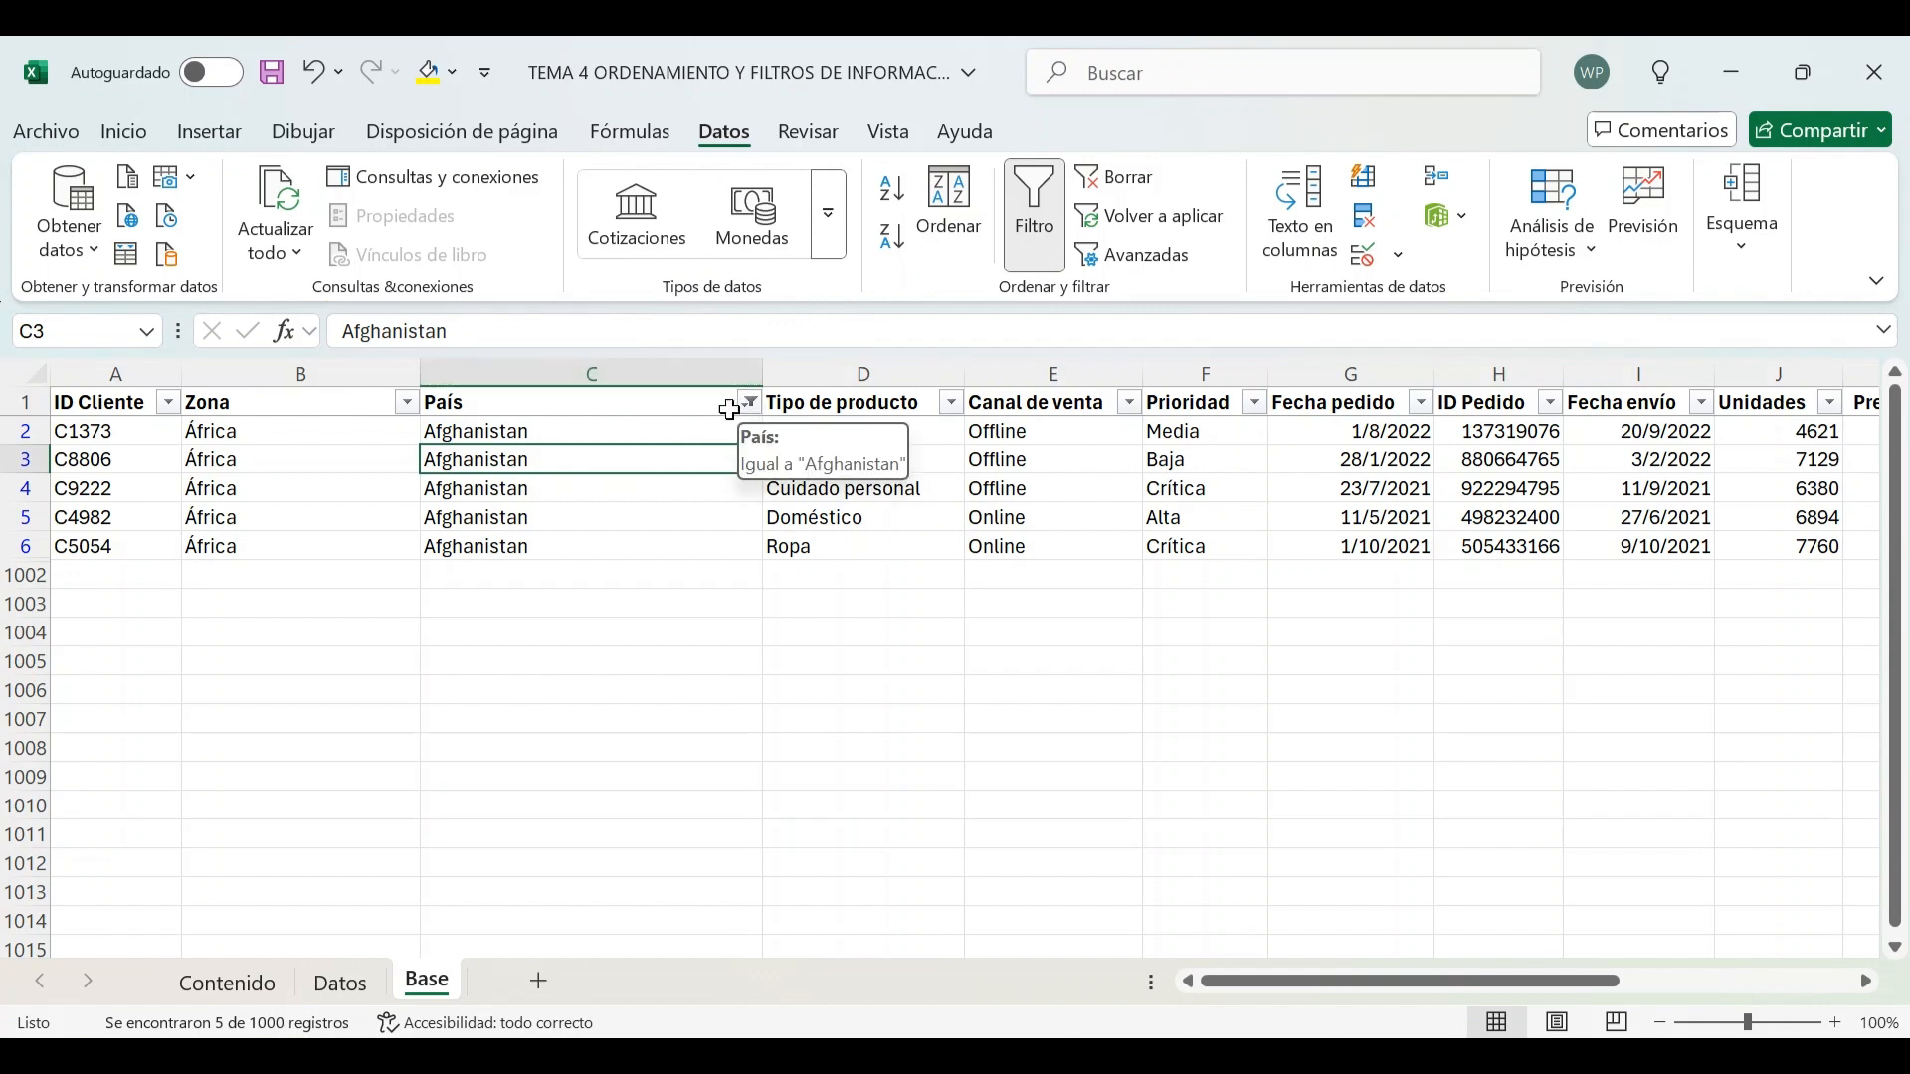
Clear the País column's filter from its own filter dropdown
{"action": "left_click", "coordinate": [633, 401]}
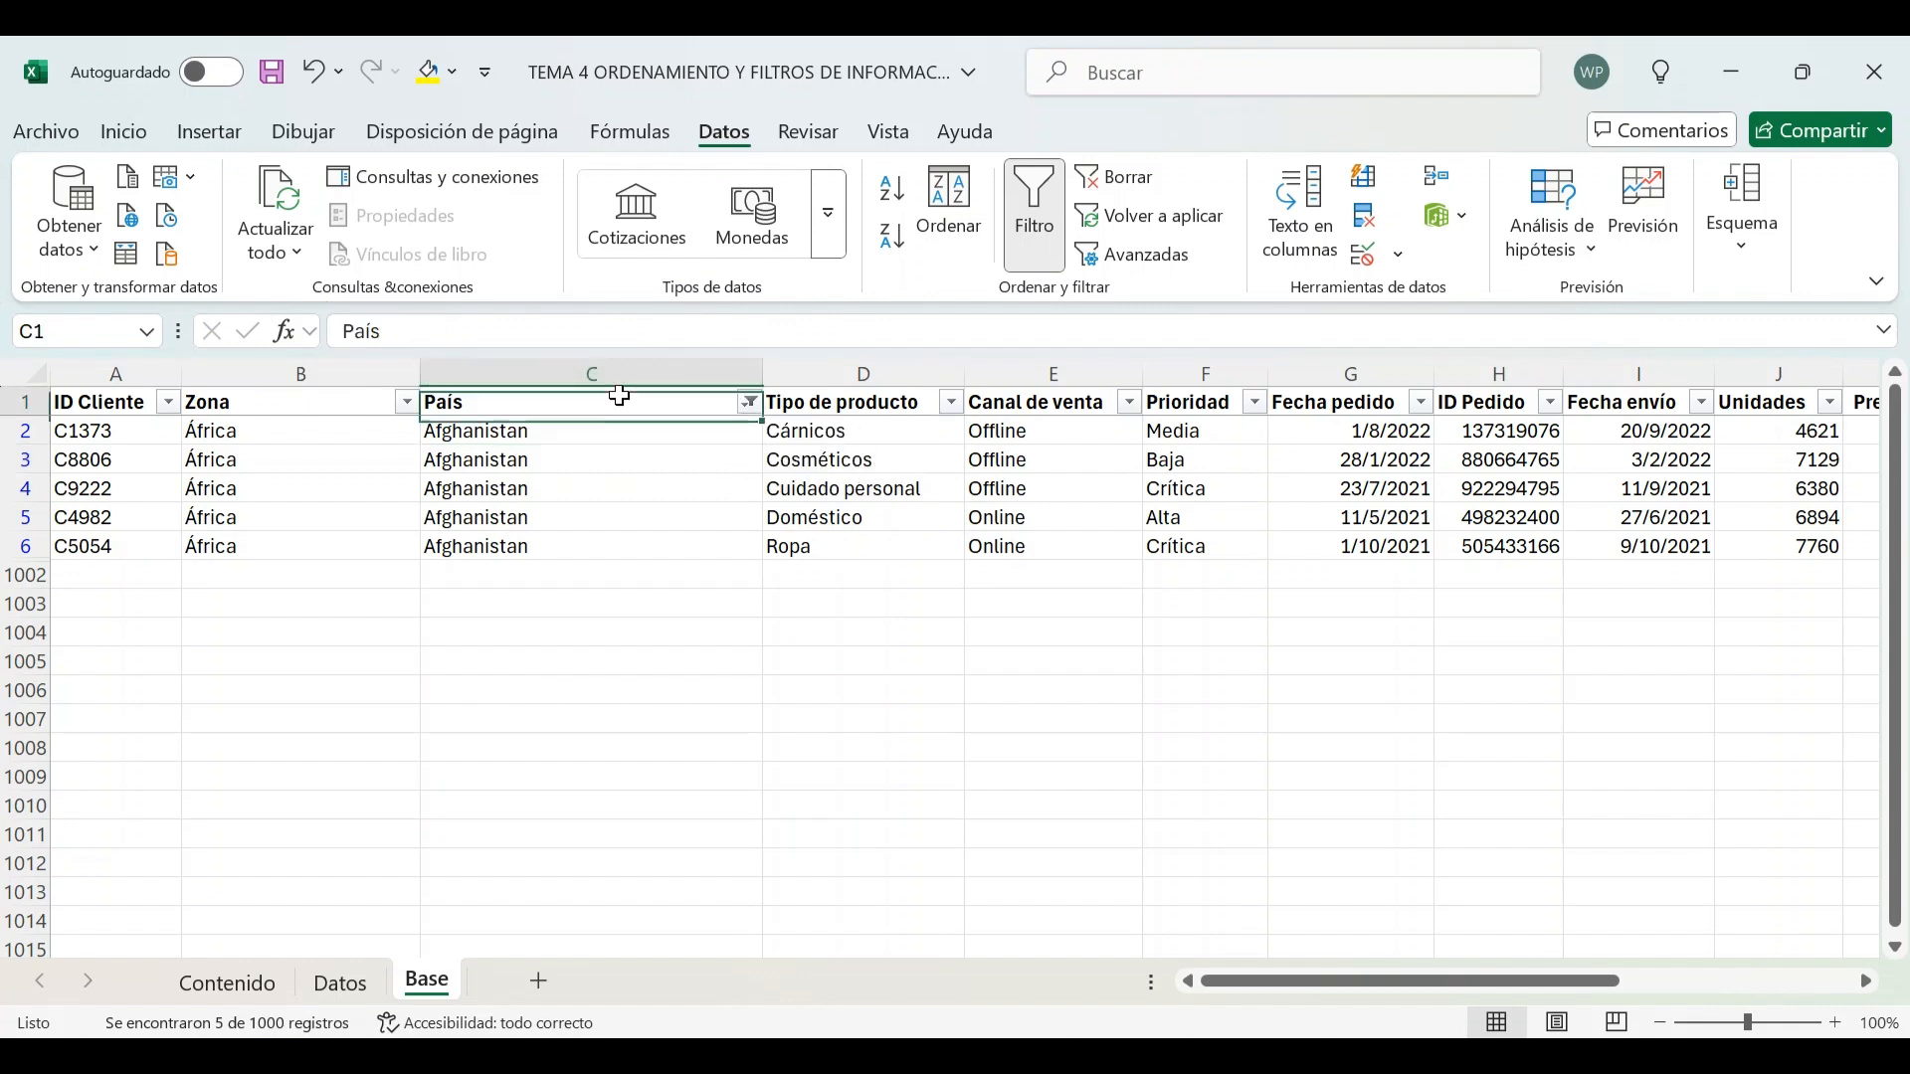
{"action": "left_click", "coordinate": [750, 403]}
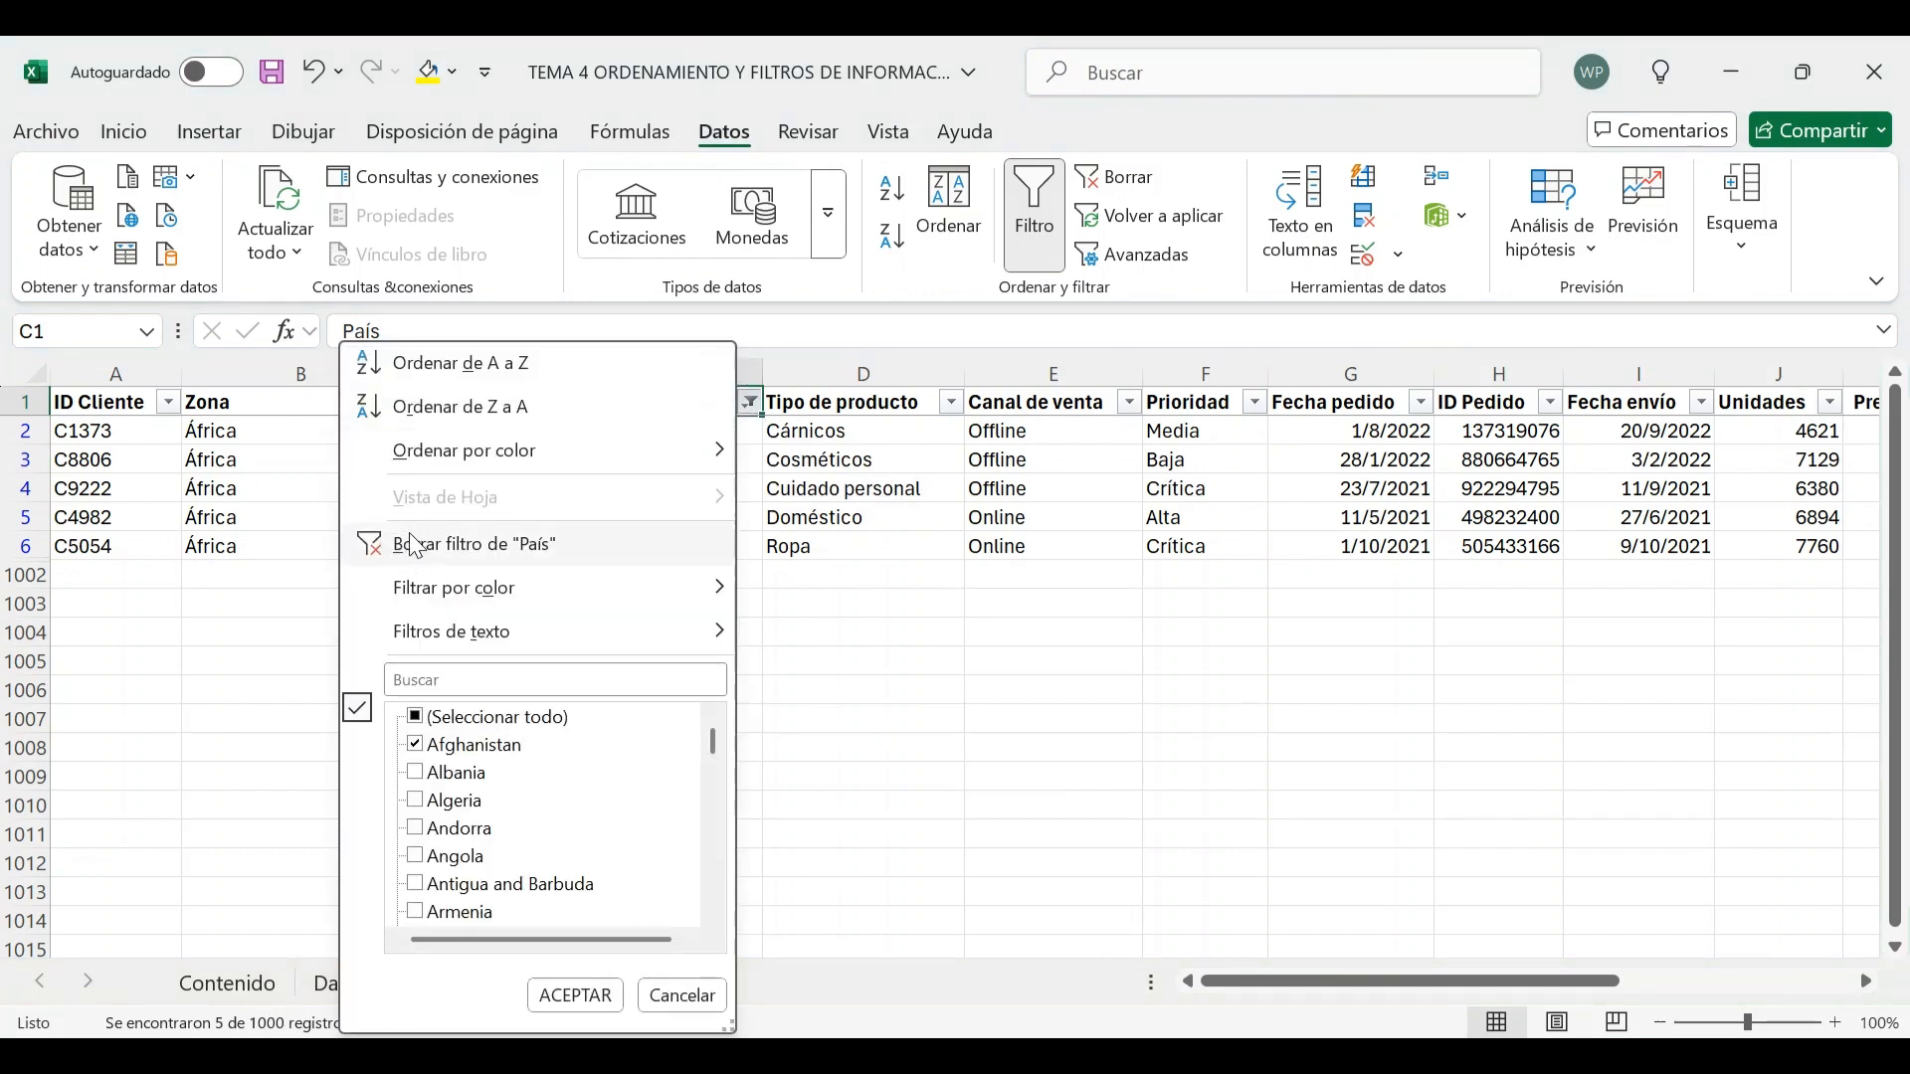
{"action": "left_click", "coordinate": [535, 555]}
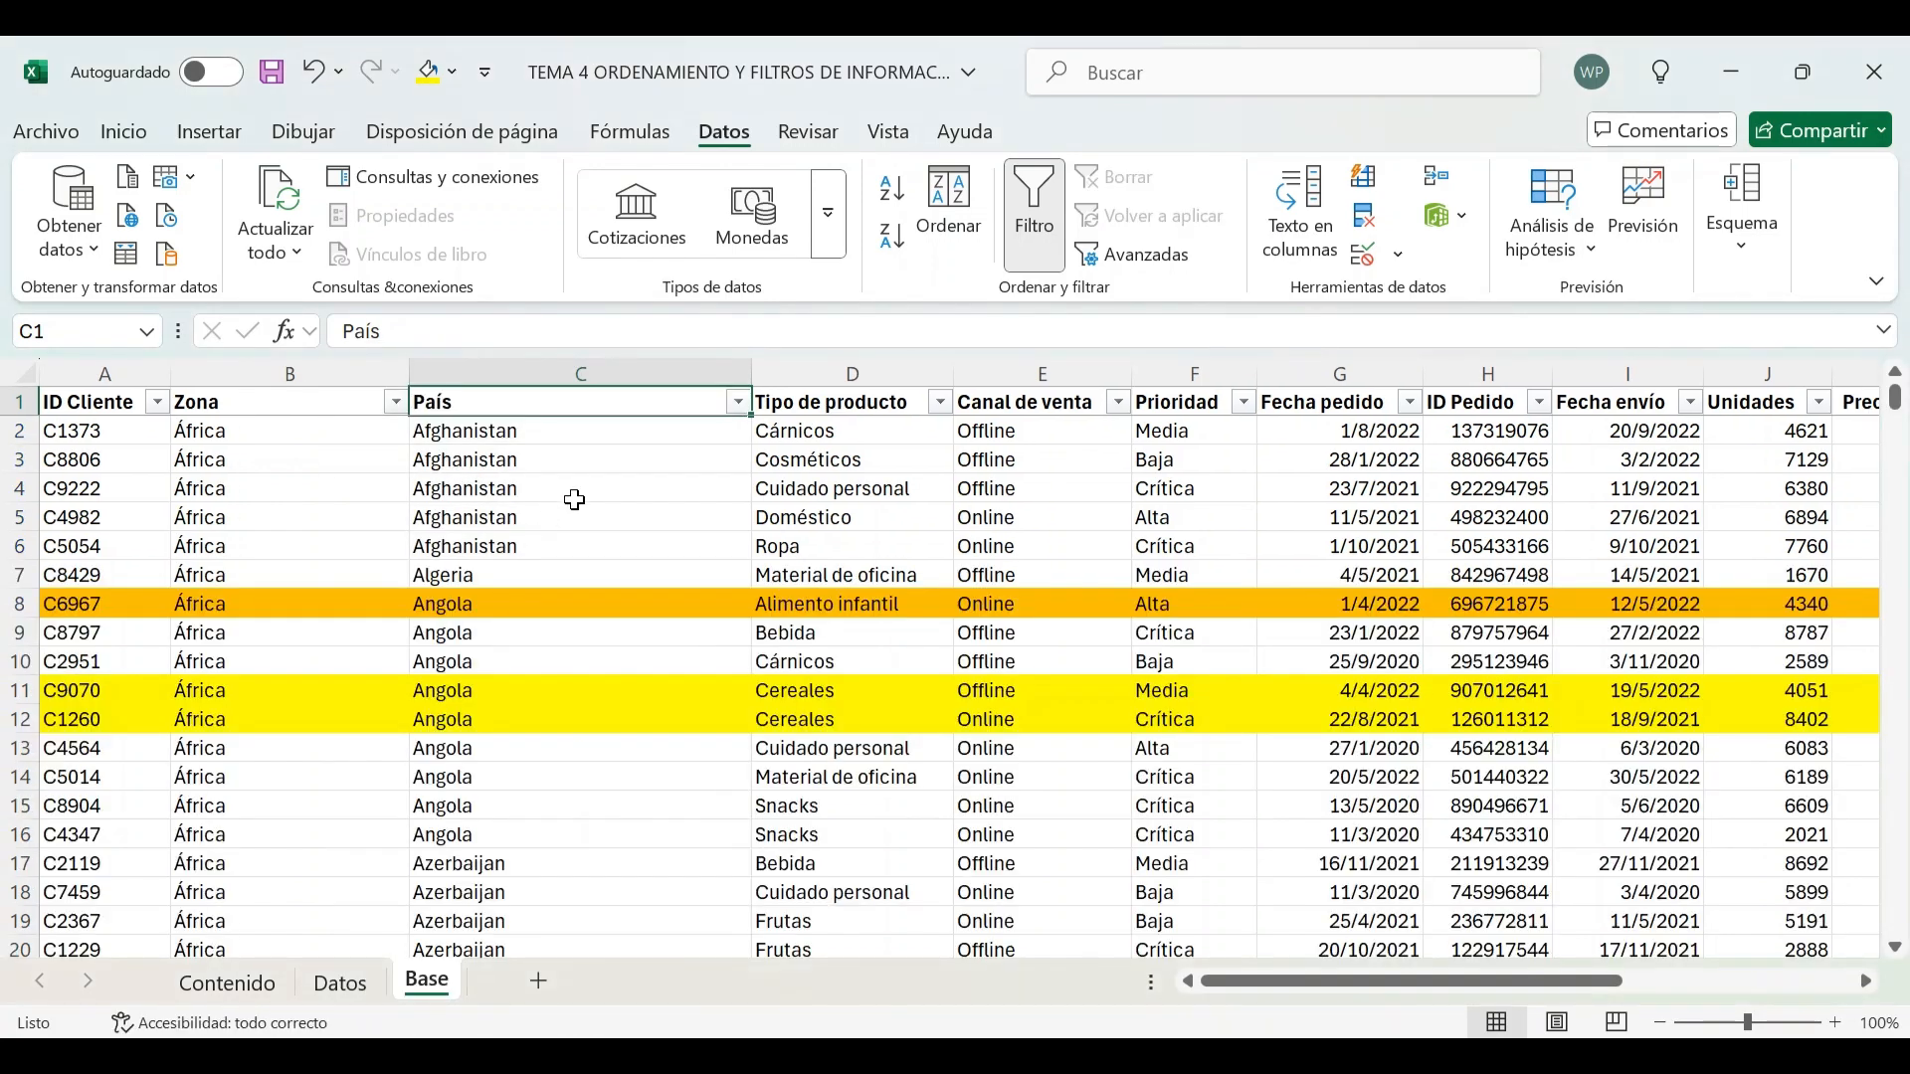
{"action": "scroll", "coordinate": [575, 499], "scroll_direction": "down", "scroll_amount": 13}
{"action": "scroll", "coordinate": [572, 498], "scroll_direction": "up", "scroll_amount": 13}
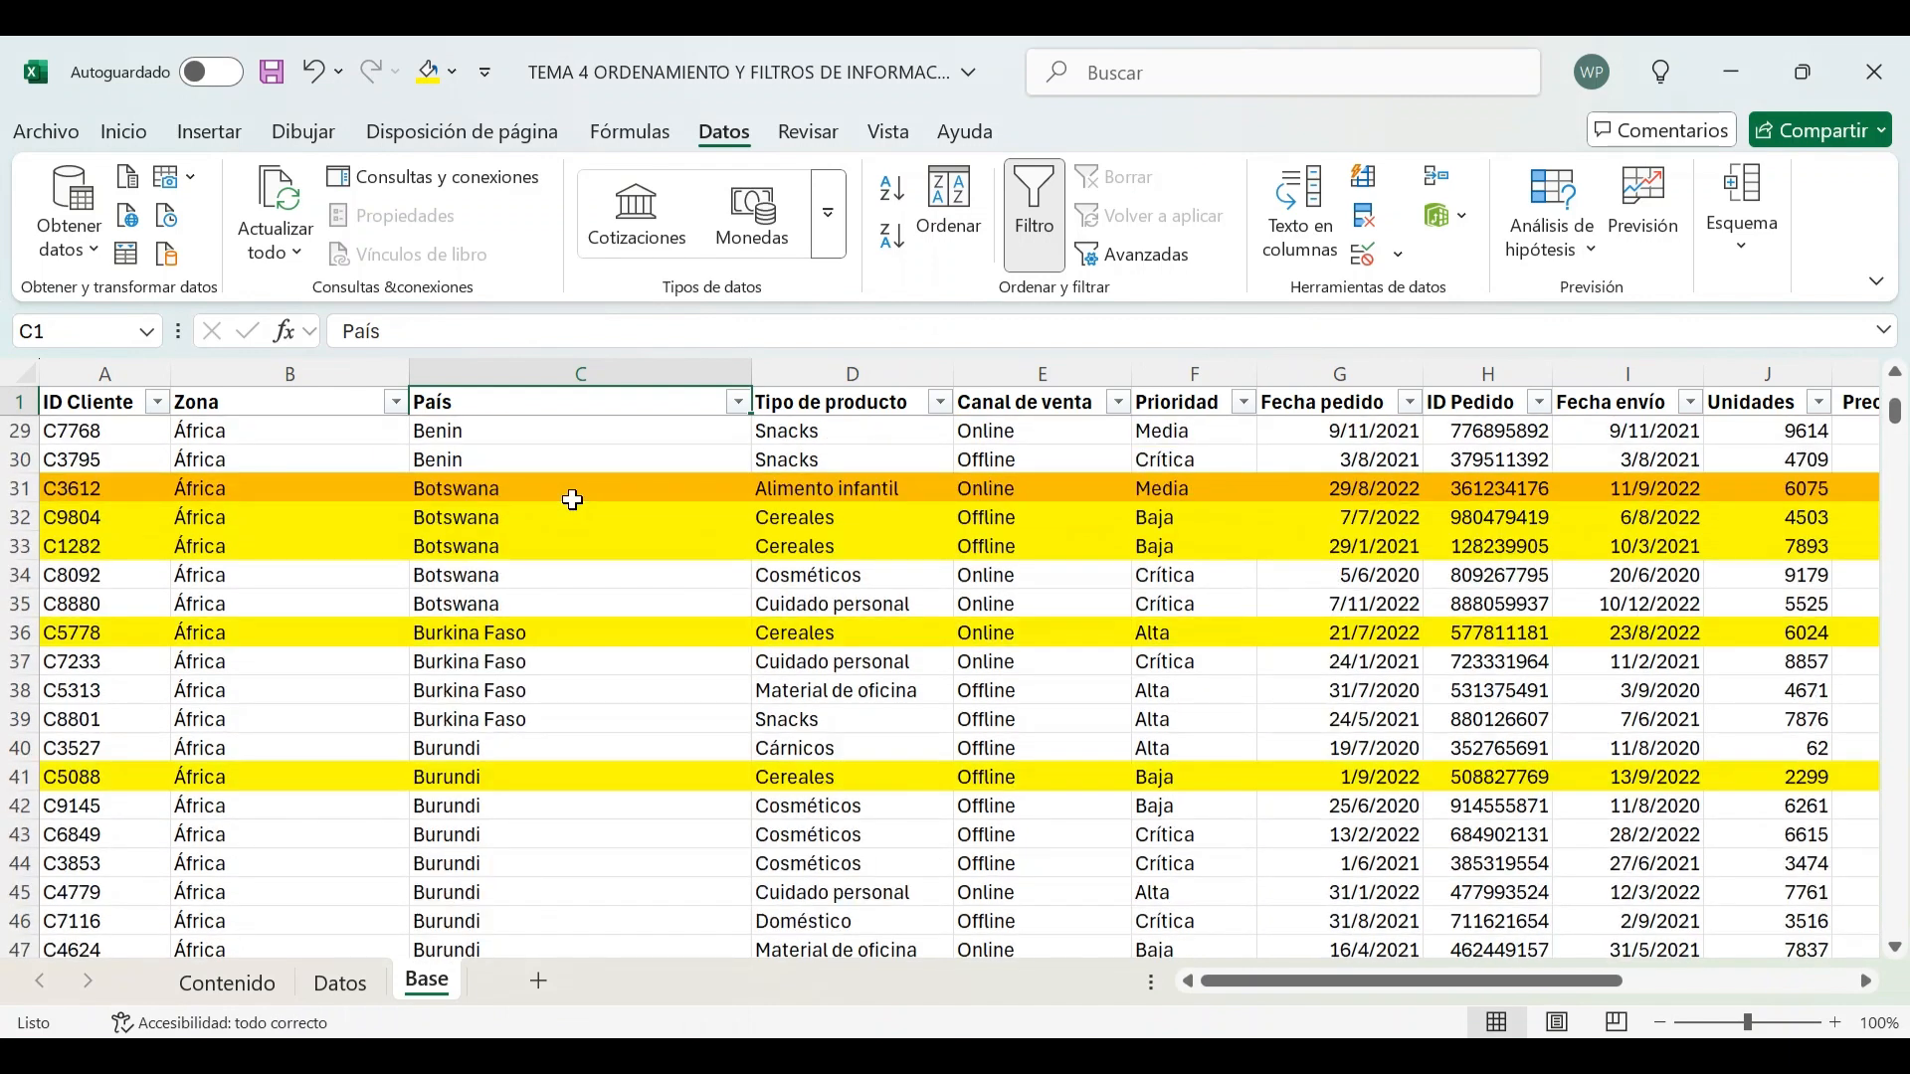
On Contenido, mark the 'borrar un filtro' activity as reviewed with 1
{"action": "left_click", "coordinate": [227, 982]}
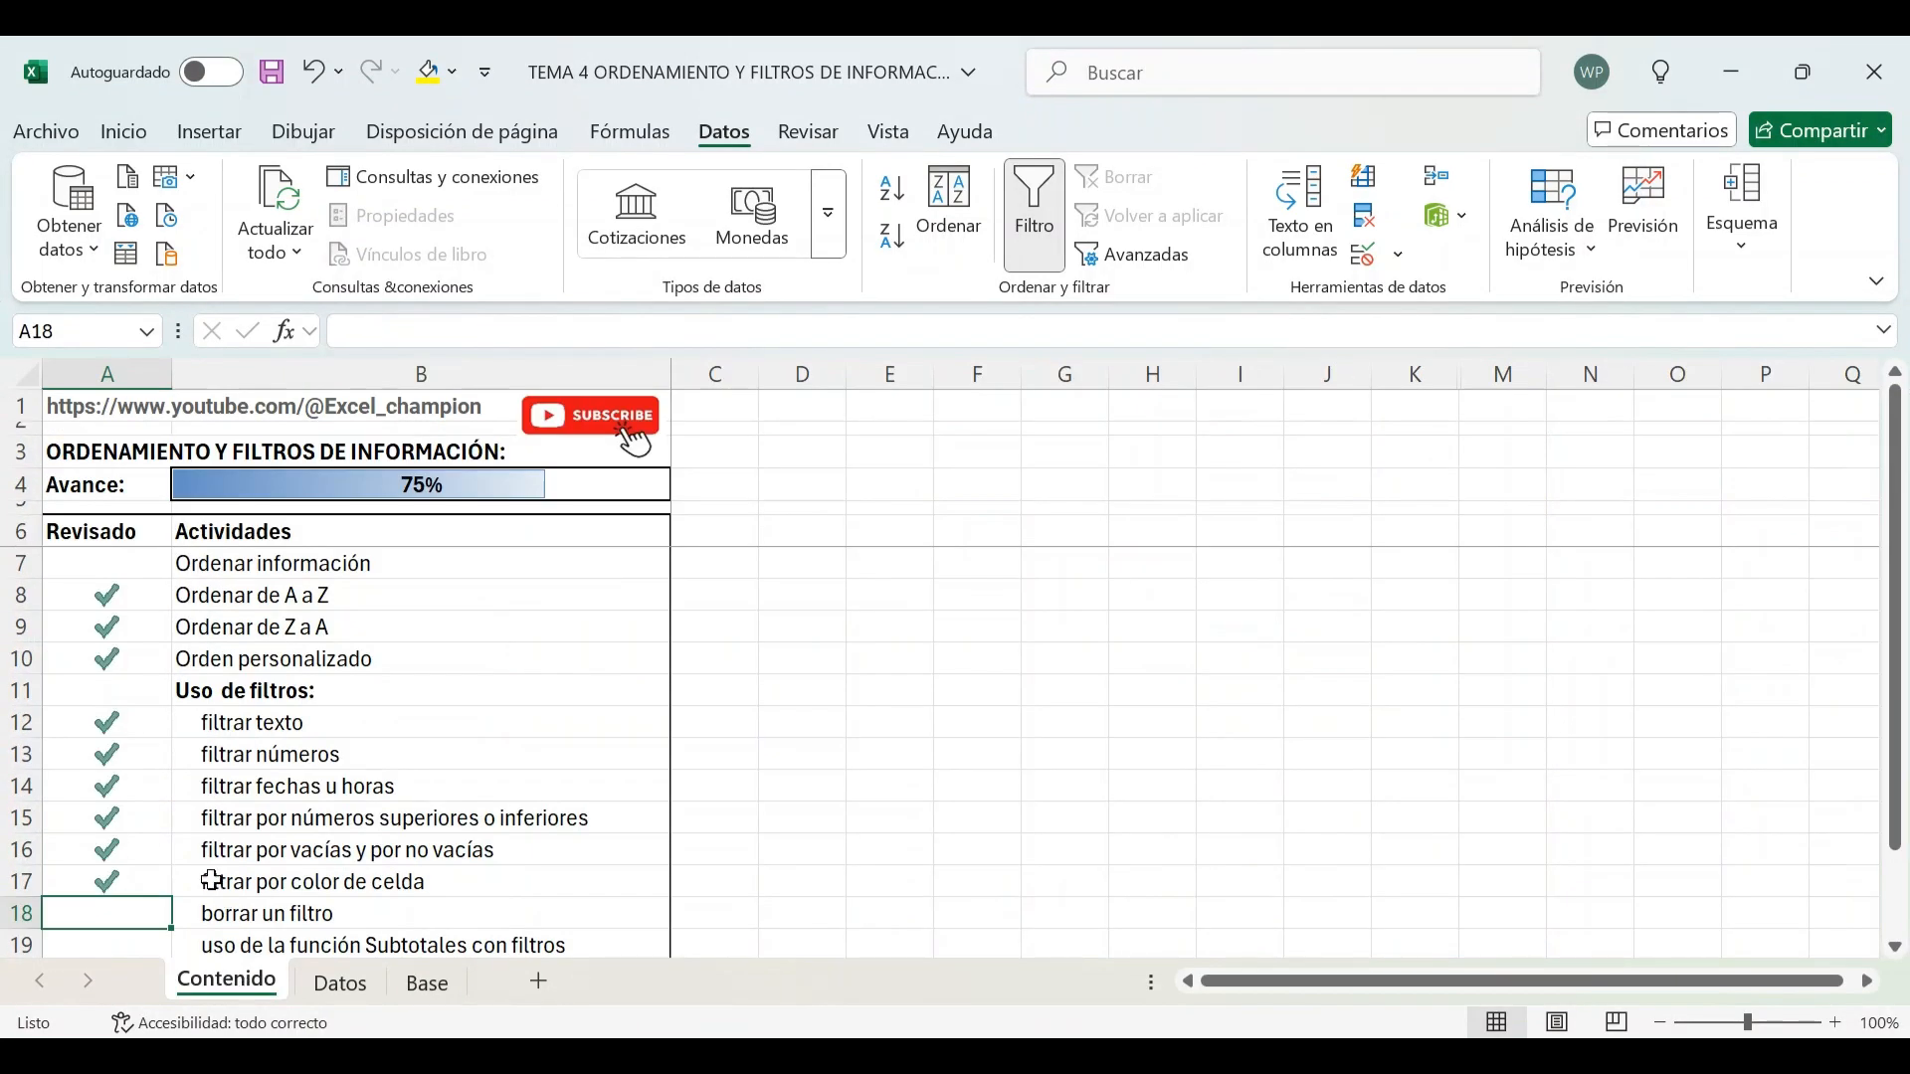
{"action": "type", "text": "1"}
{"action": "key", "text": "Return"}
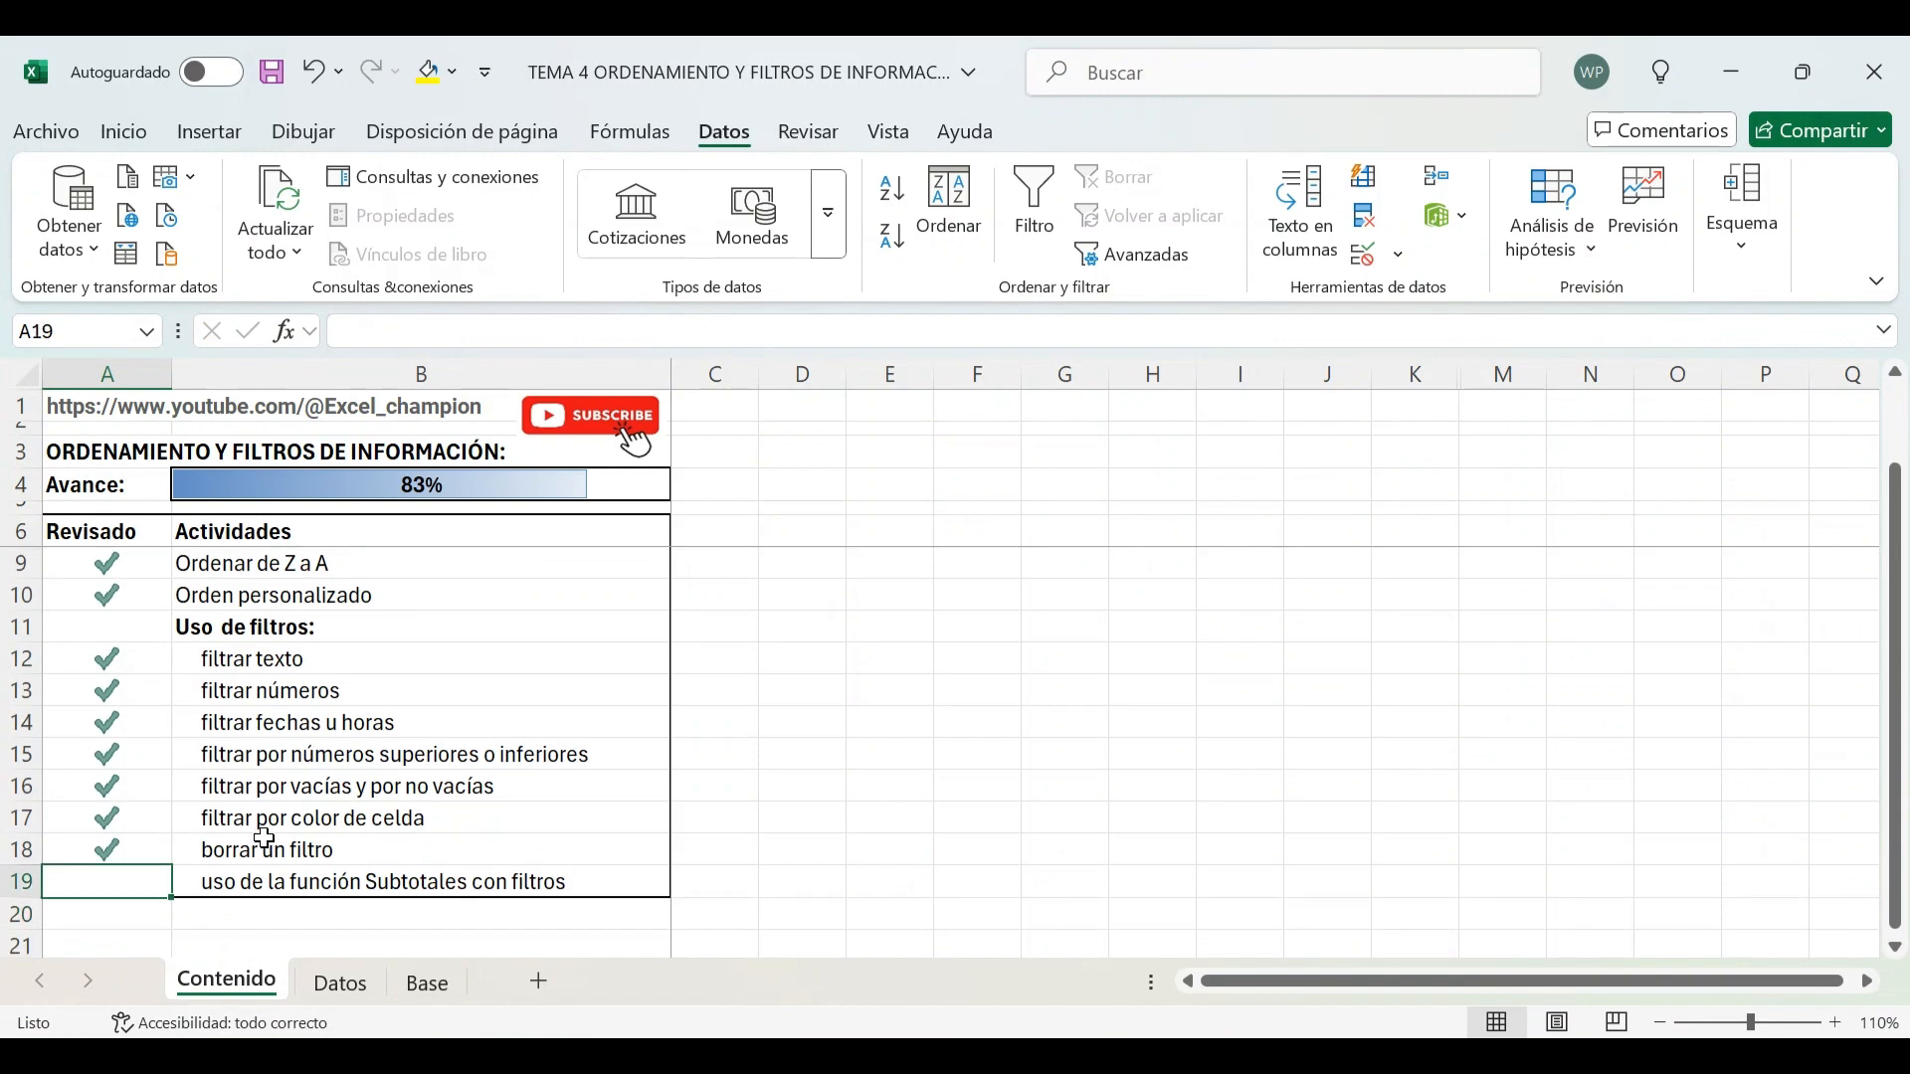
On Base, add an AutoSum of the Importe venta total column in cell M1002 below the data
{"action": "left_click", "coordinate": [368, 989]}
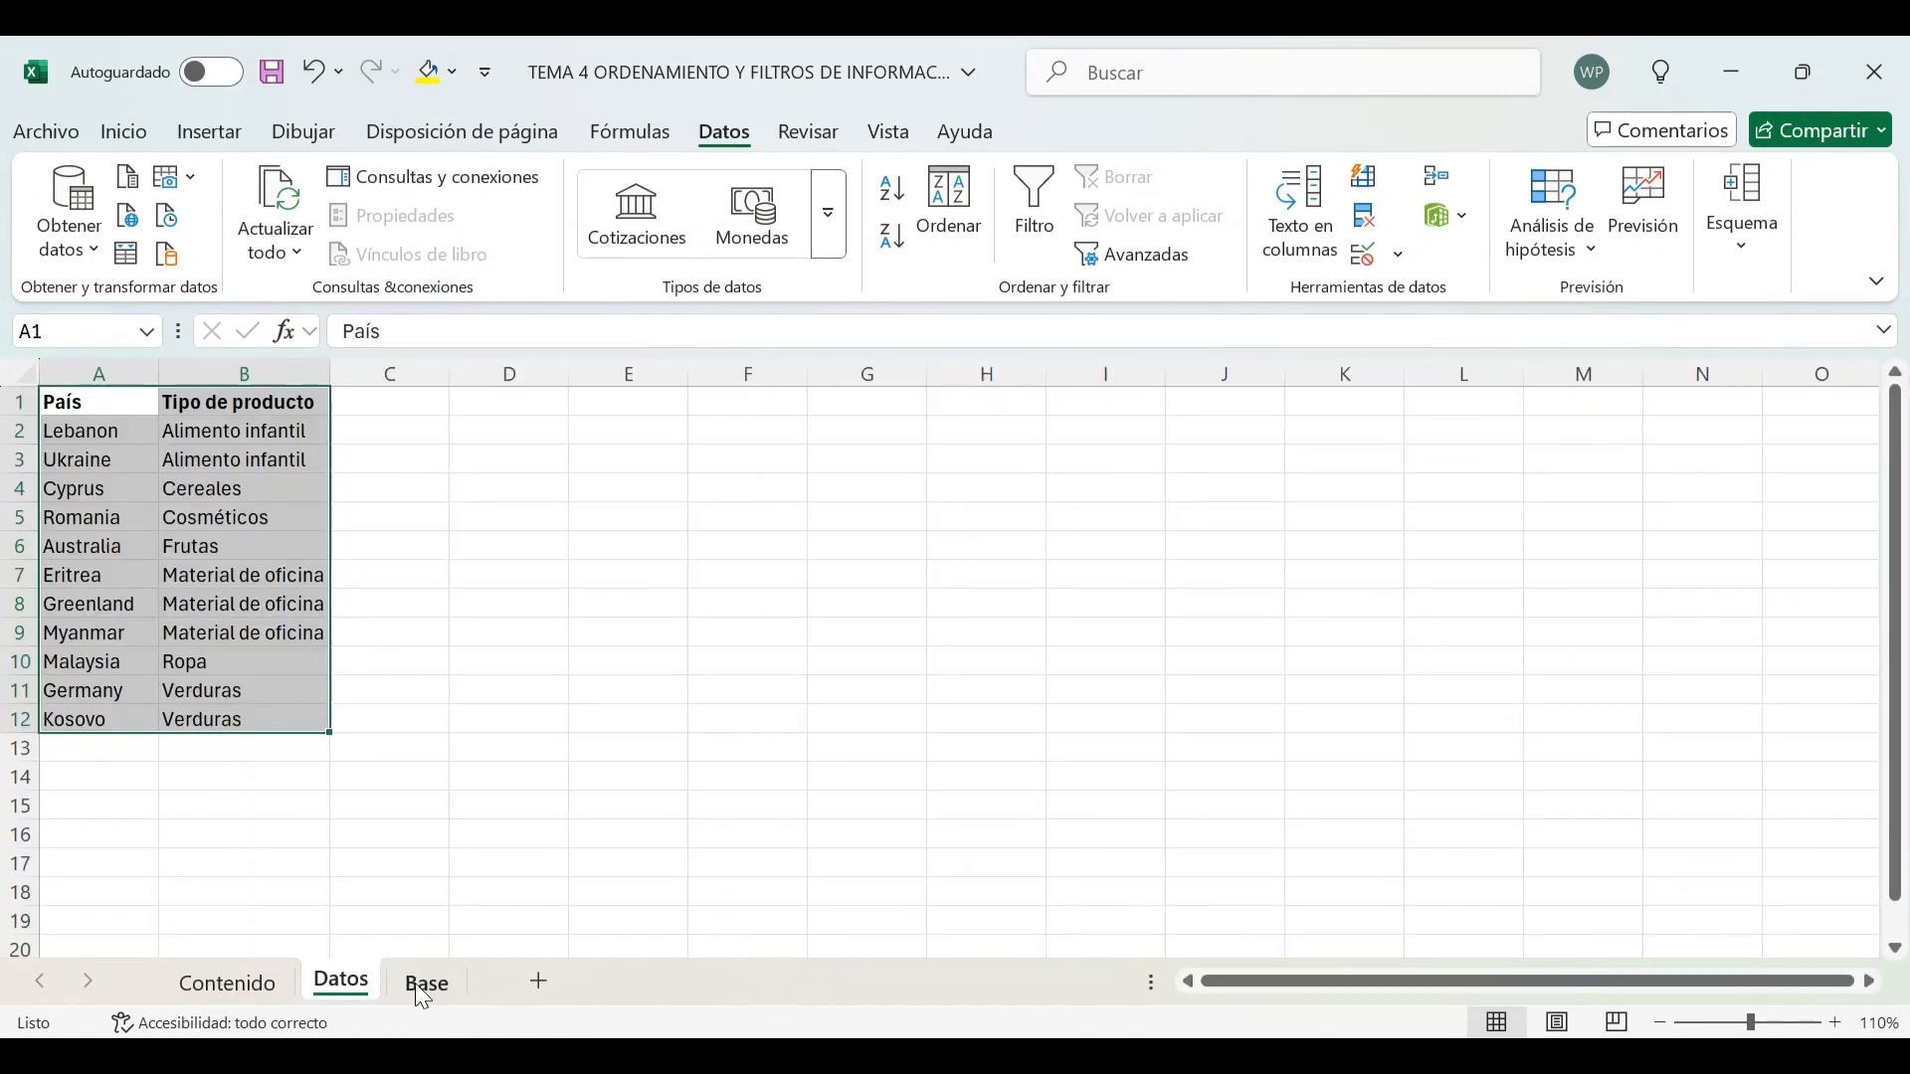
{"action": "left_click", "coordinate": [420, 985]}
{"action": "left_click", "coordinate": [1324, 524]}
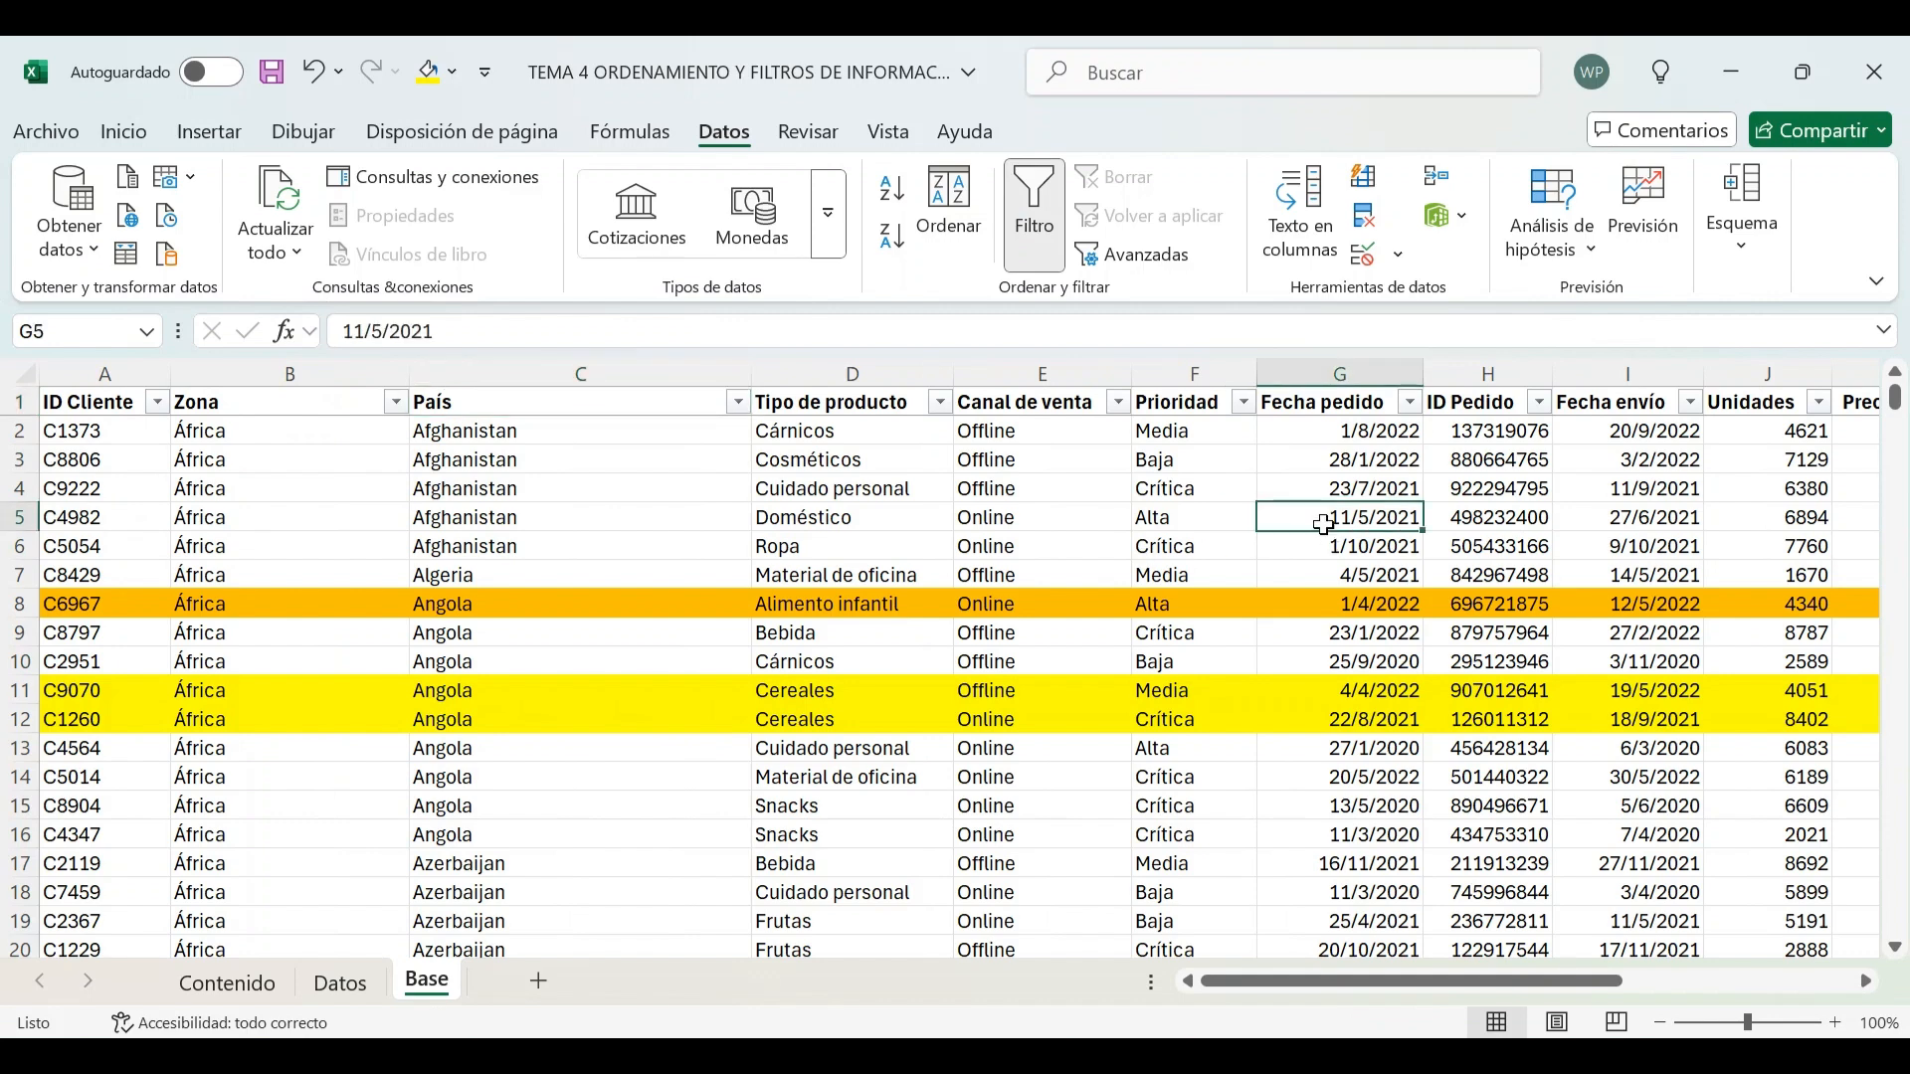
{"action": "key", "text": "Right"}
{"action": "key", "text": "Right"}
{"action": "key", "text": "Right"}
{"action": "key", "text": "Right"}
{"action": "key", "text": "Right"}
{"action": "key", "text": "Right"}
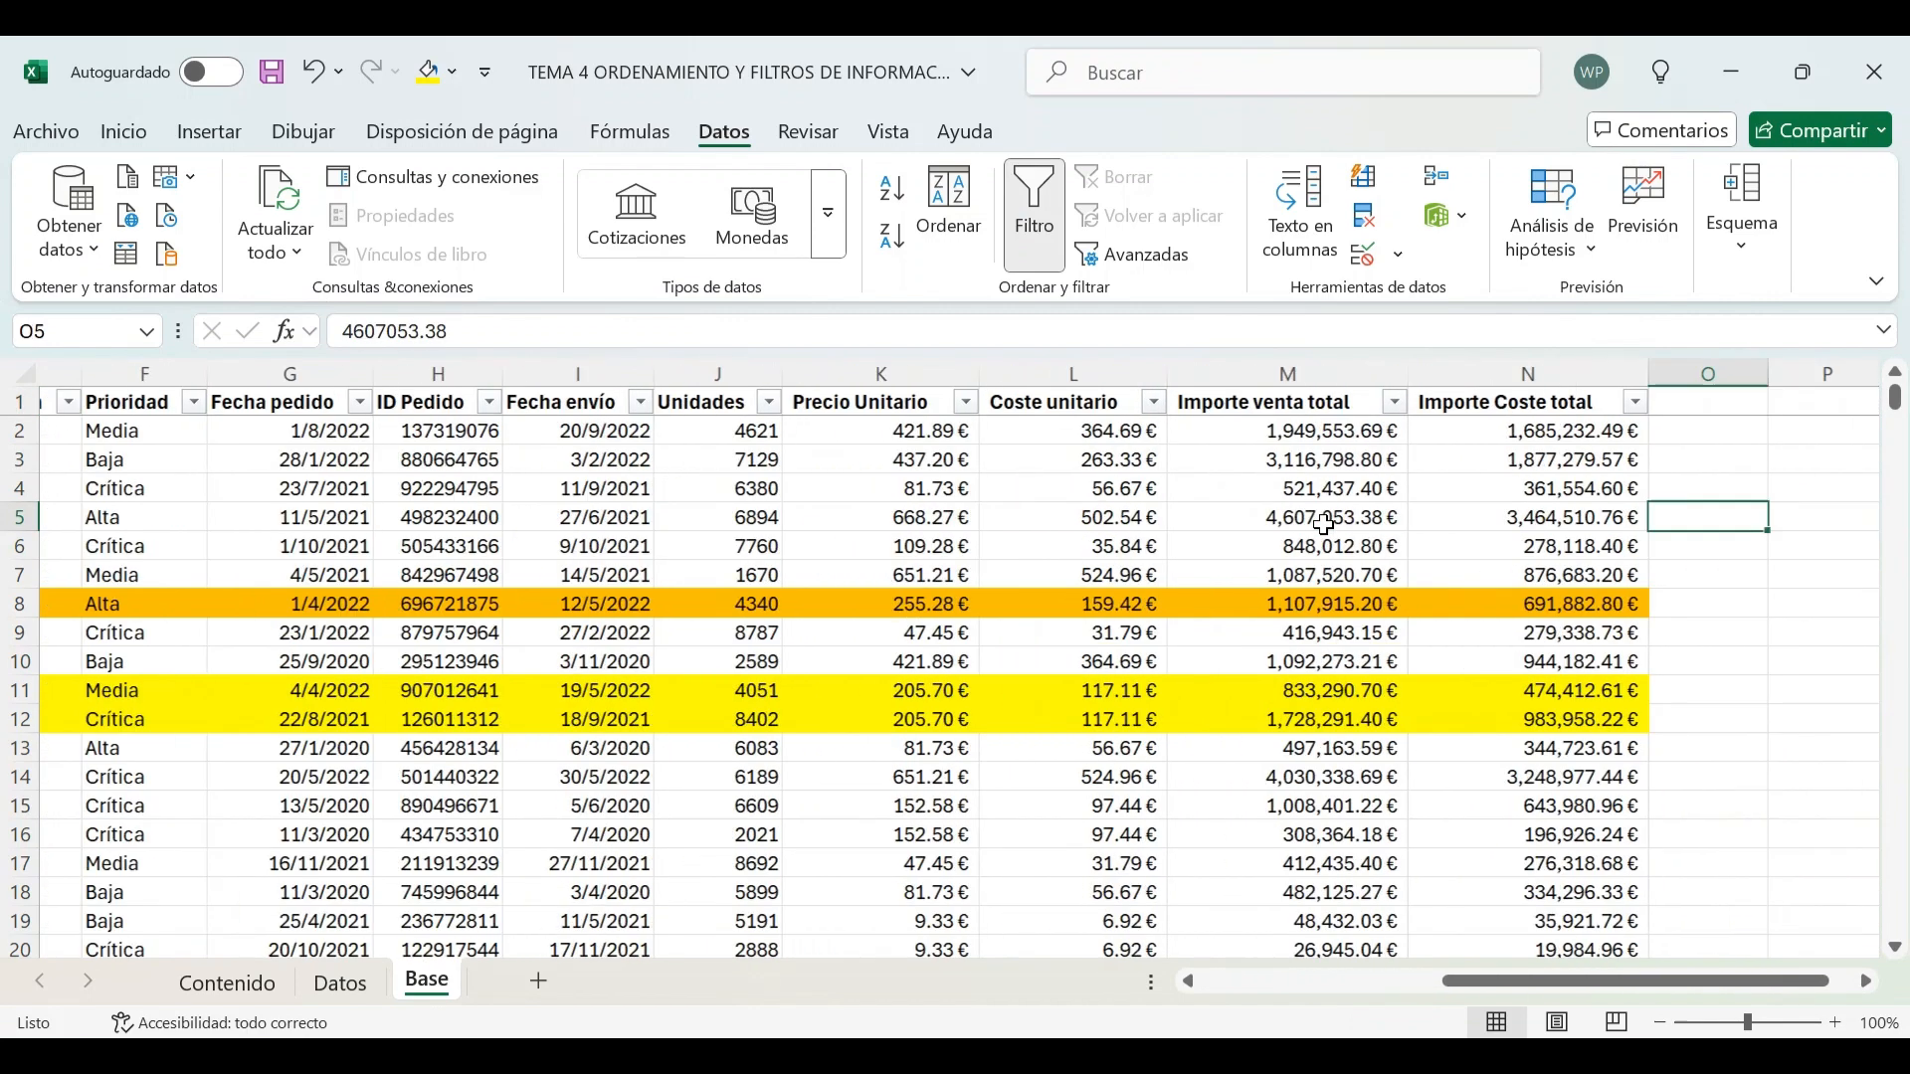
{"action": "key", "text": "Left"}
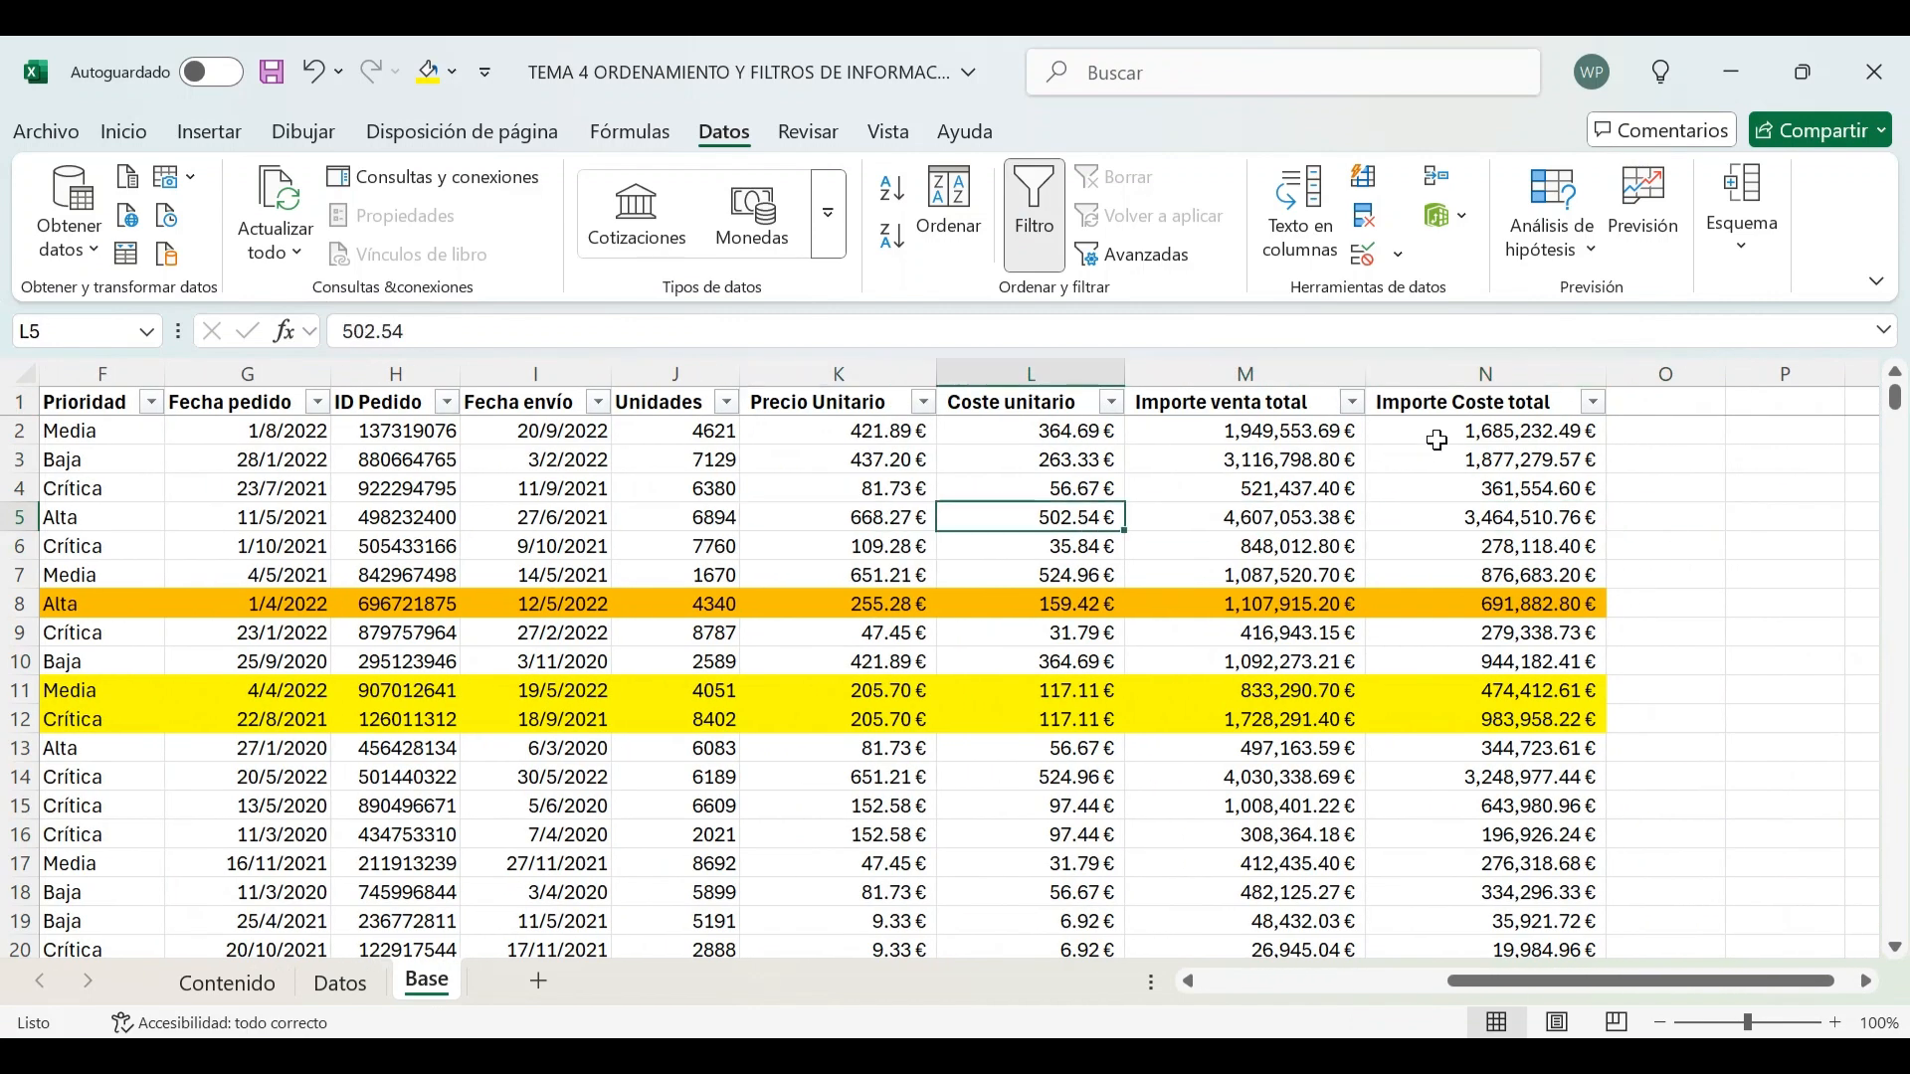
{"action": "left_click_drag", "start_coordinate": [1299, 386], "coordinate": [1453, 386]}
{"action": "left_click", "coordinate": [1242, 464]}
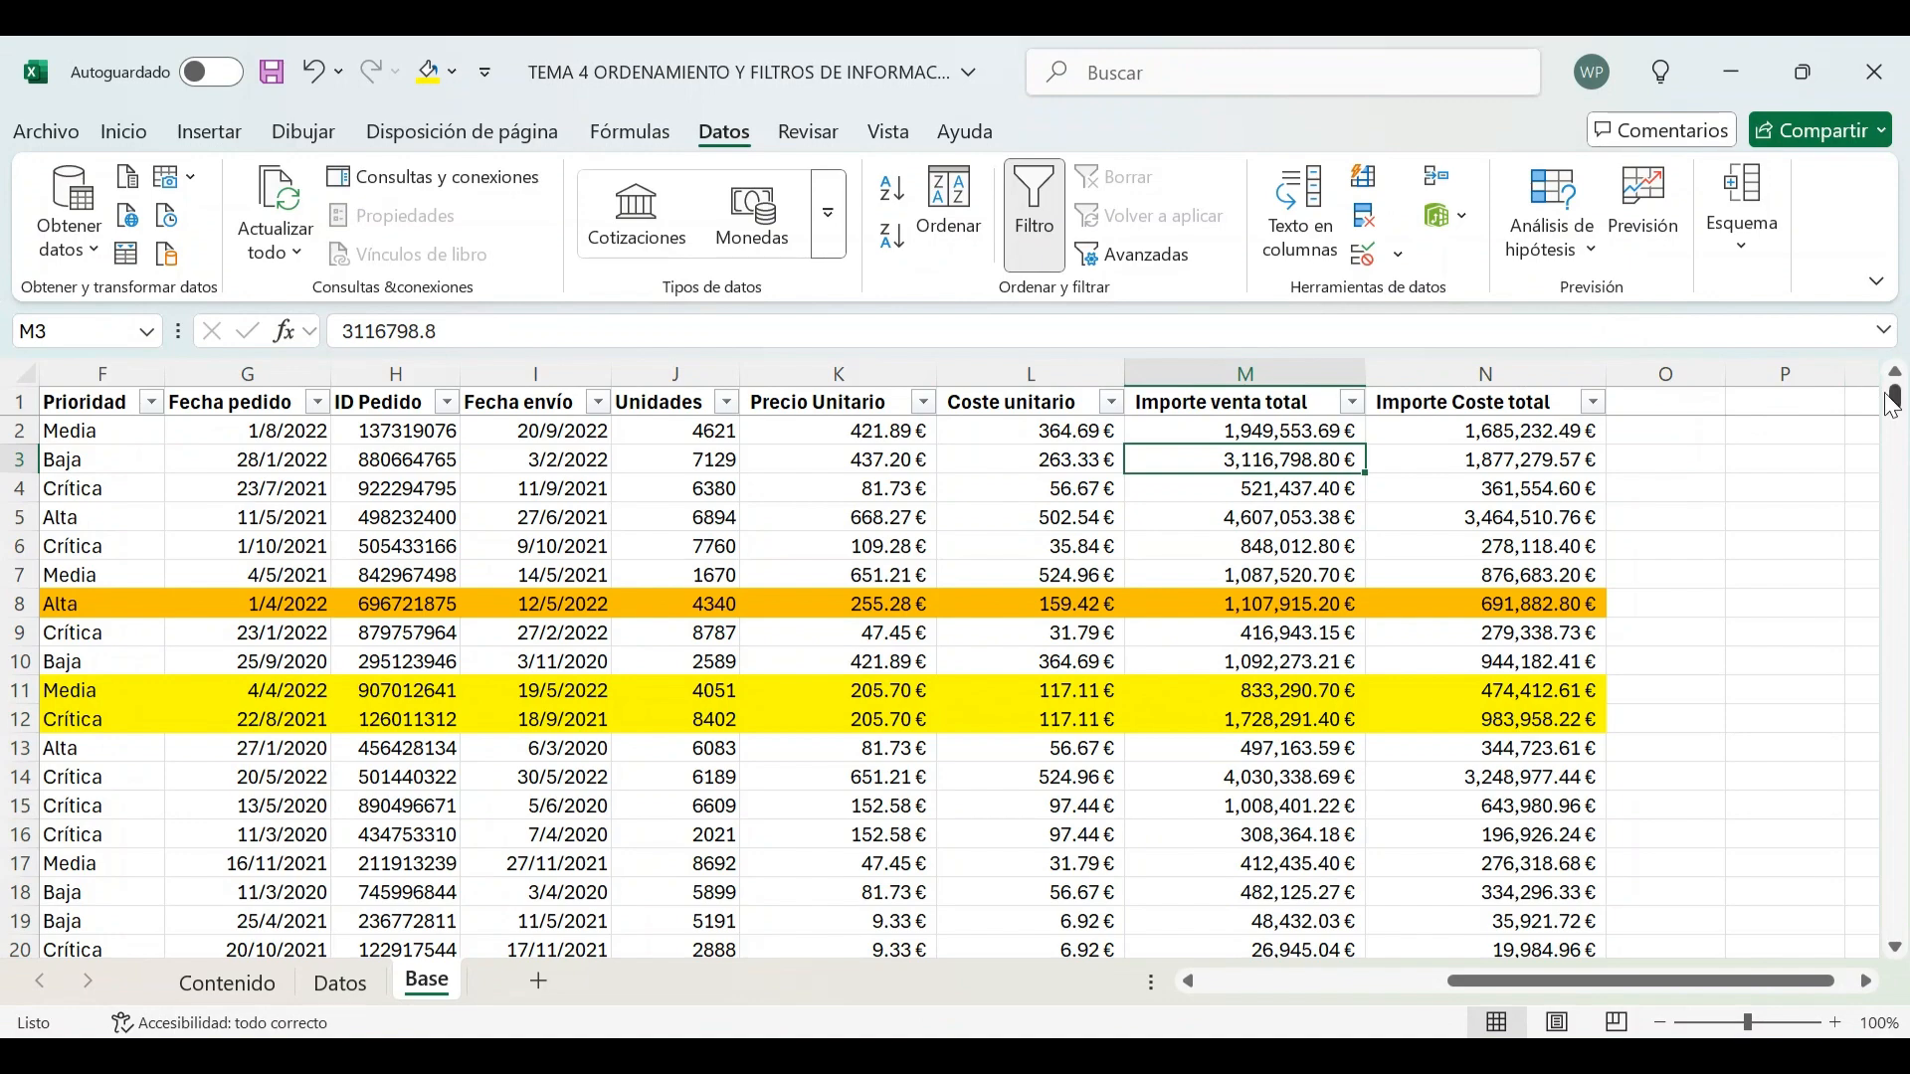
{"action": "left_click_drag", "start_coordinate": [1900, 408], "coordinate": [1898, 921]}
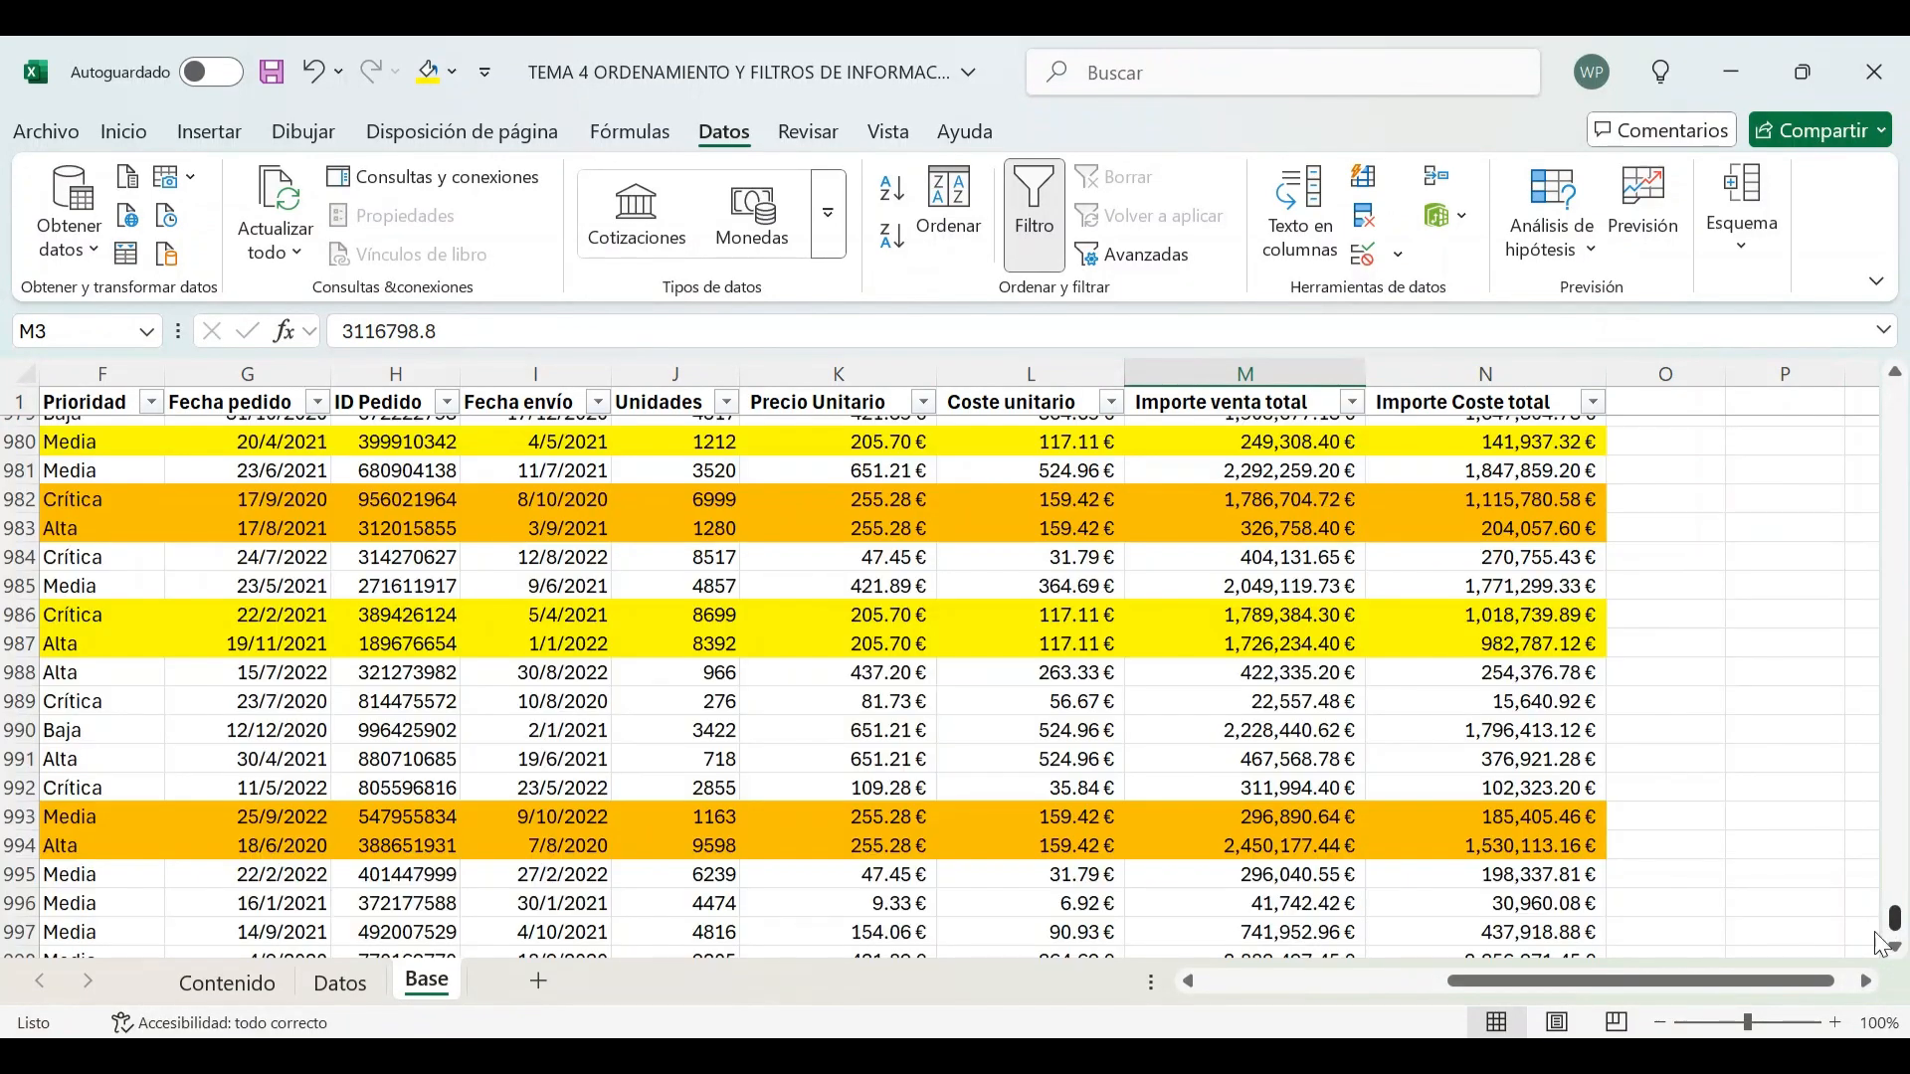
{"action": "scroll", "coordinate": [1375, 561], "scroll_direction": "down", "scroll_amount": 8}
{"action": "scroll", "coordinate": [1296, 604], "scroll_direction": "up", "scroll_amount": 5}
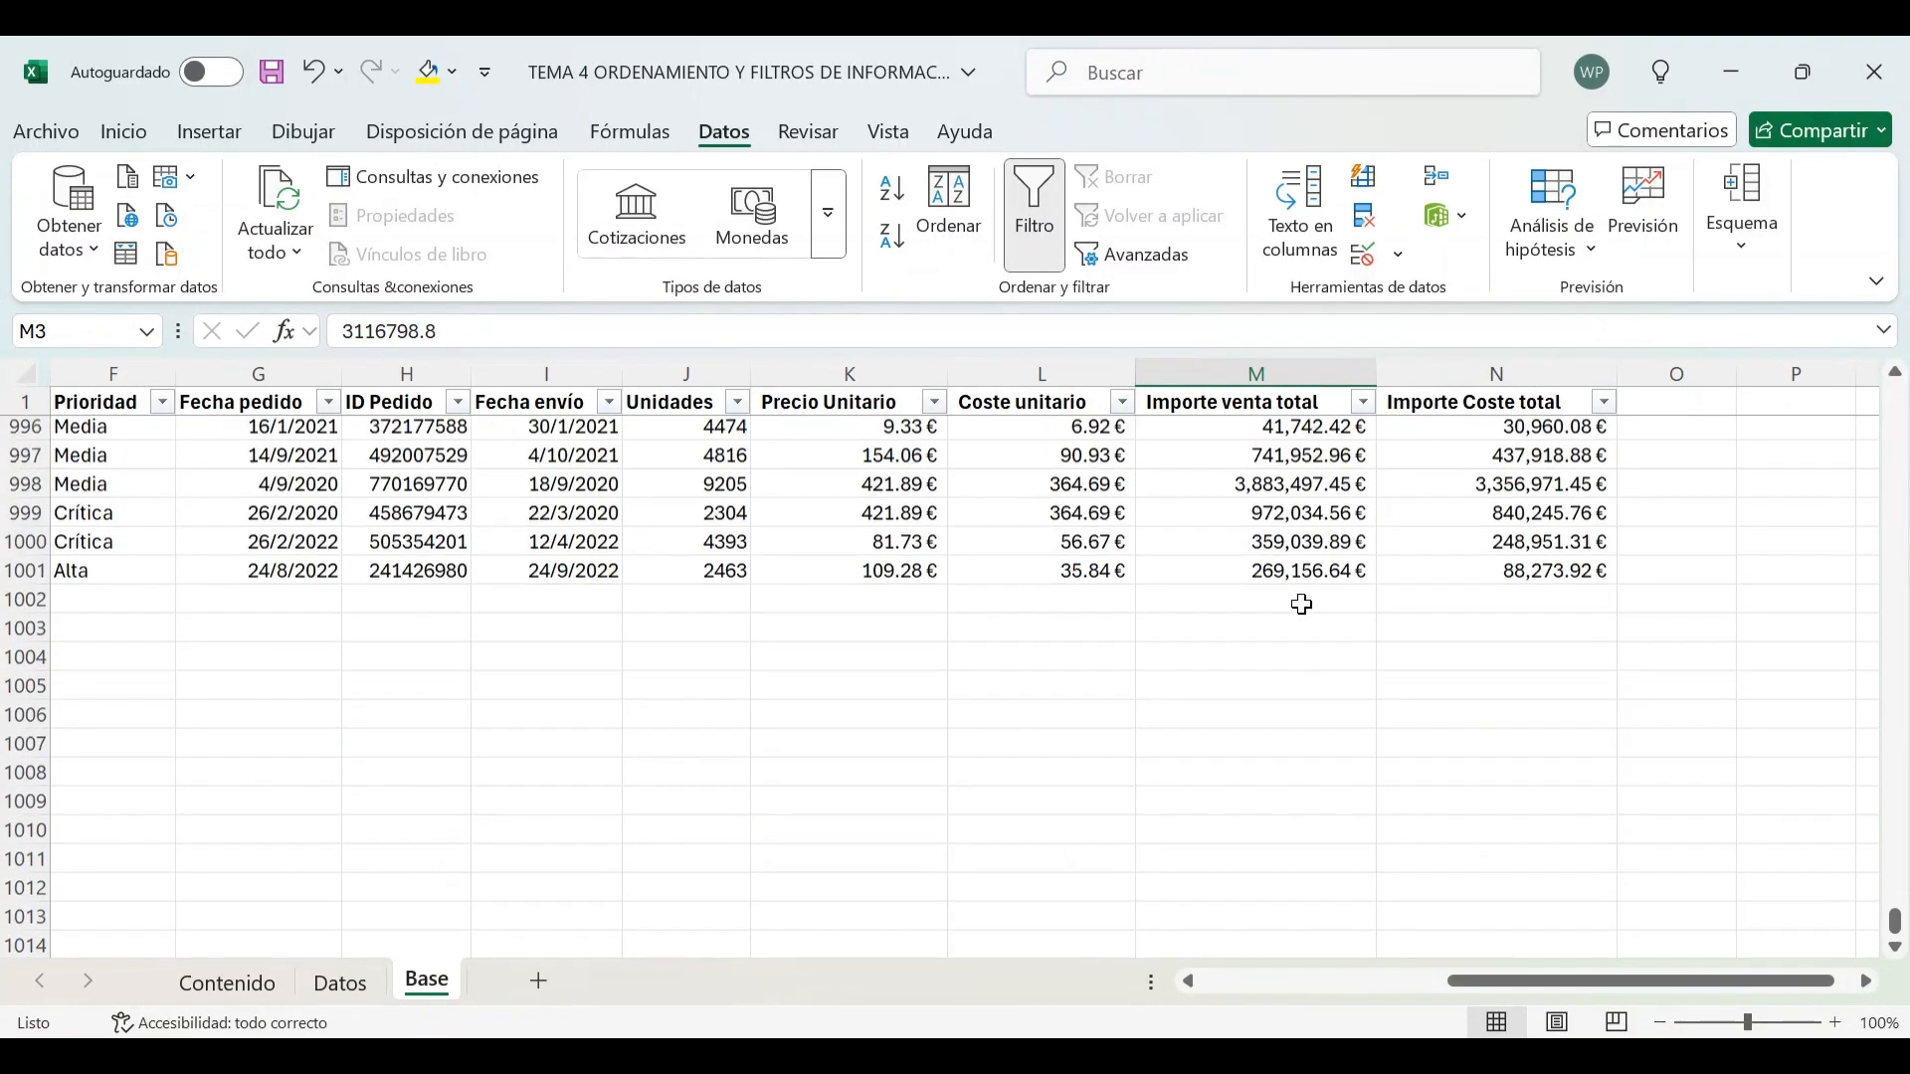
{"action": "left_click", "coordinate": [1307, 657]}
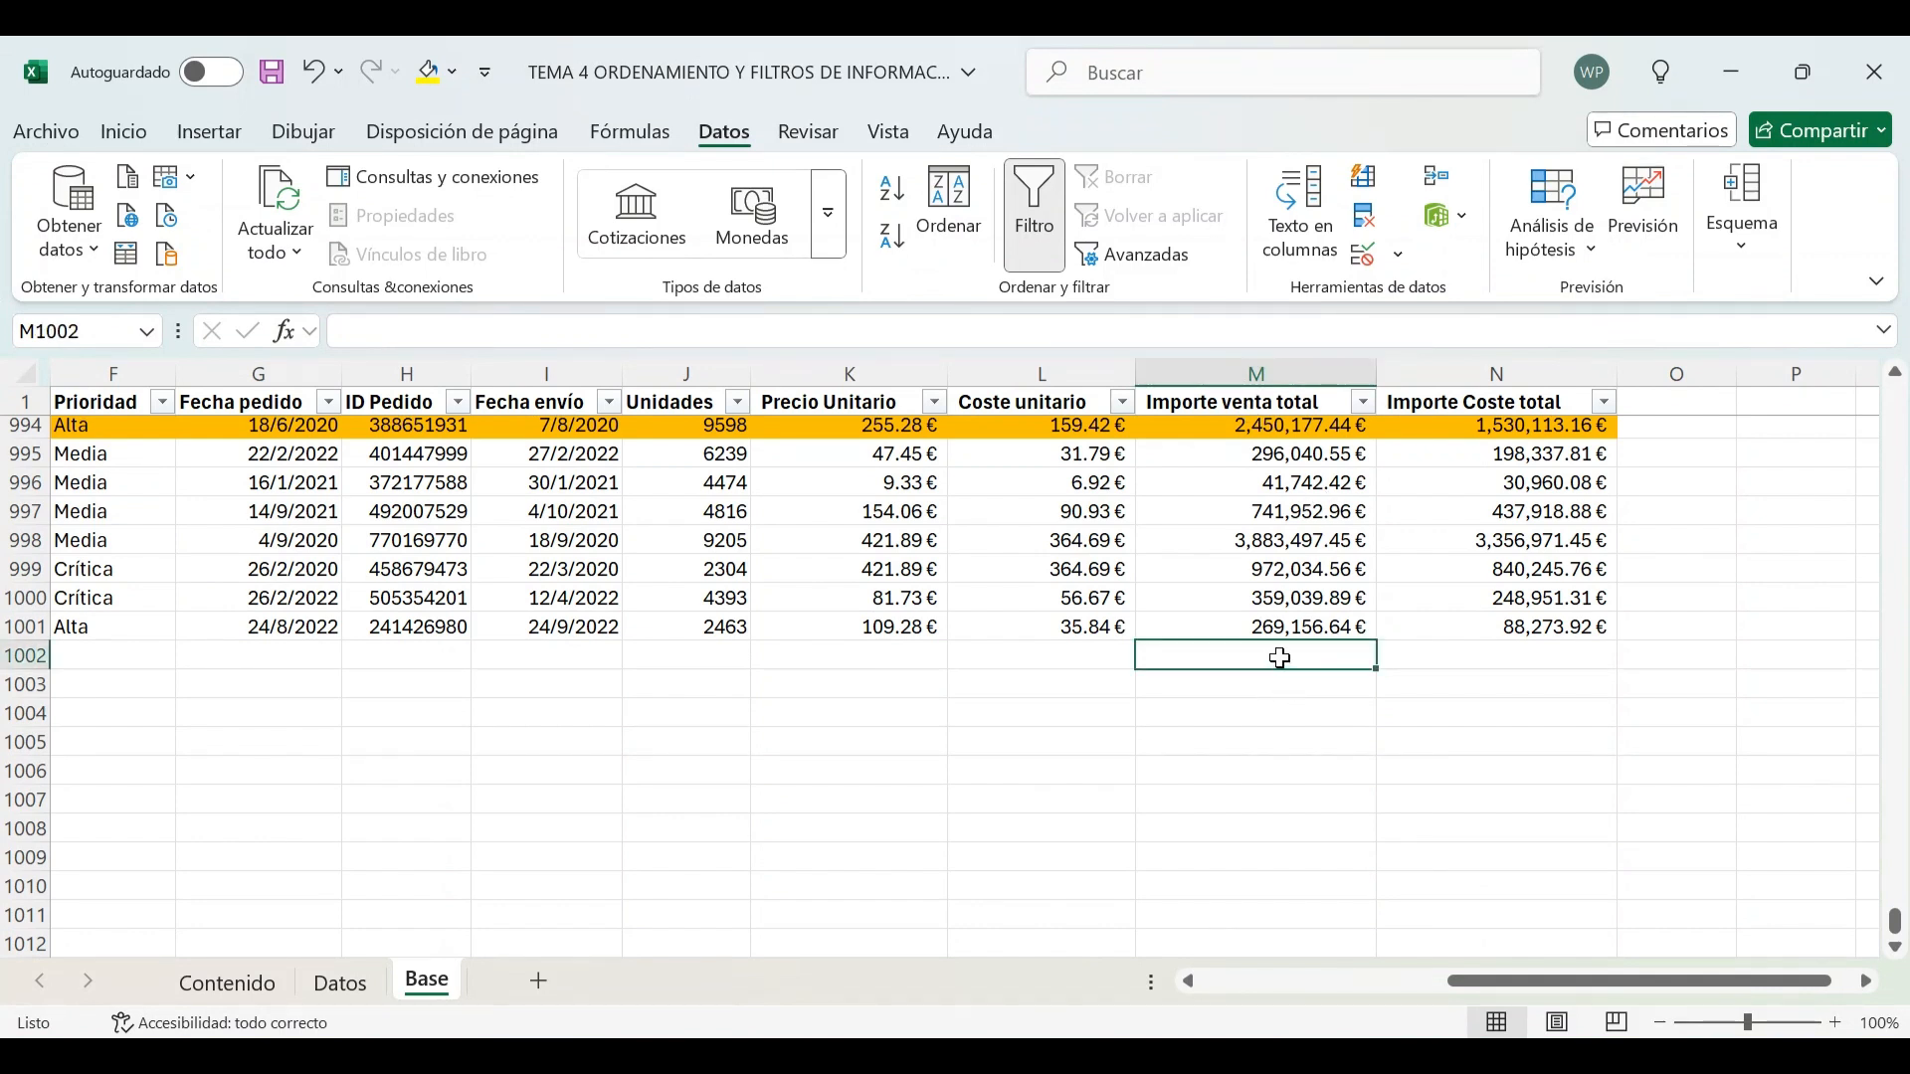
{"action": "left_click", "coordinate": [124, 135]}
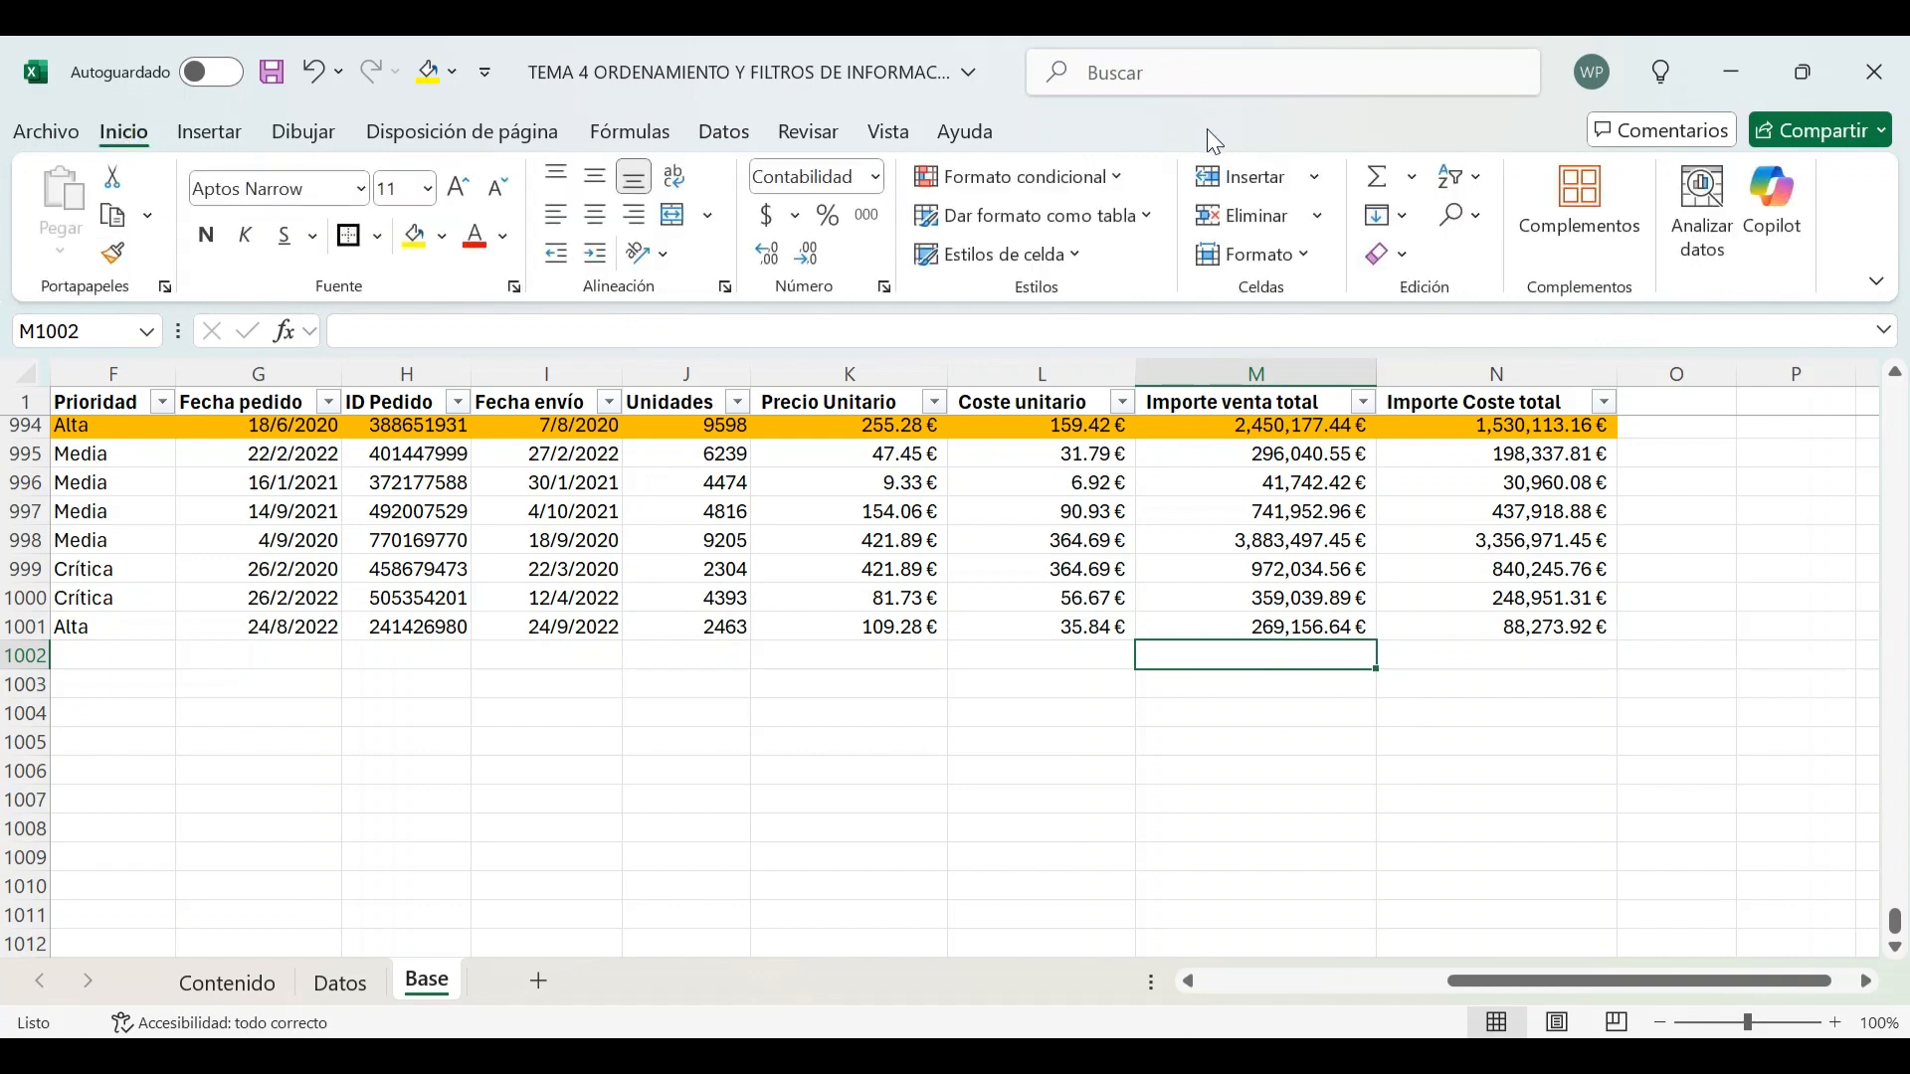
{"action": "left_click", "coordinate": [1379, 179]}
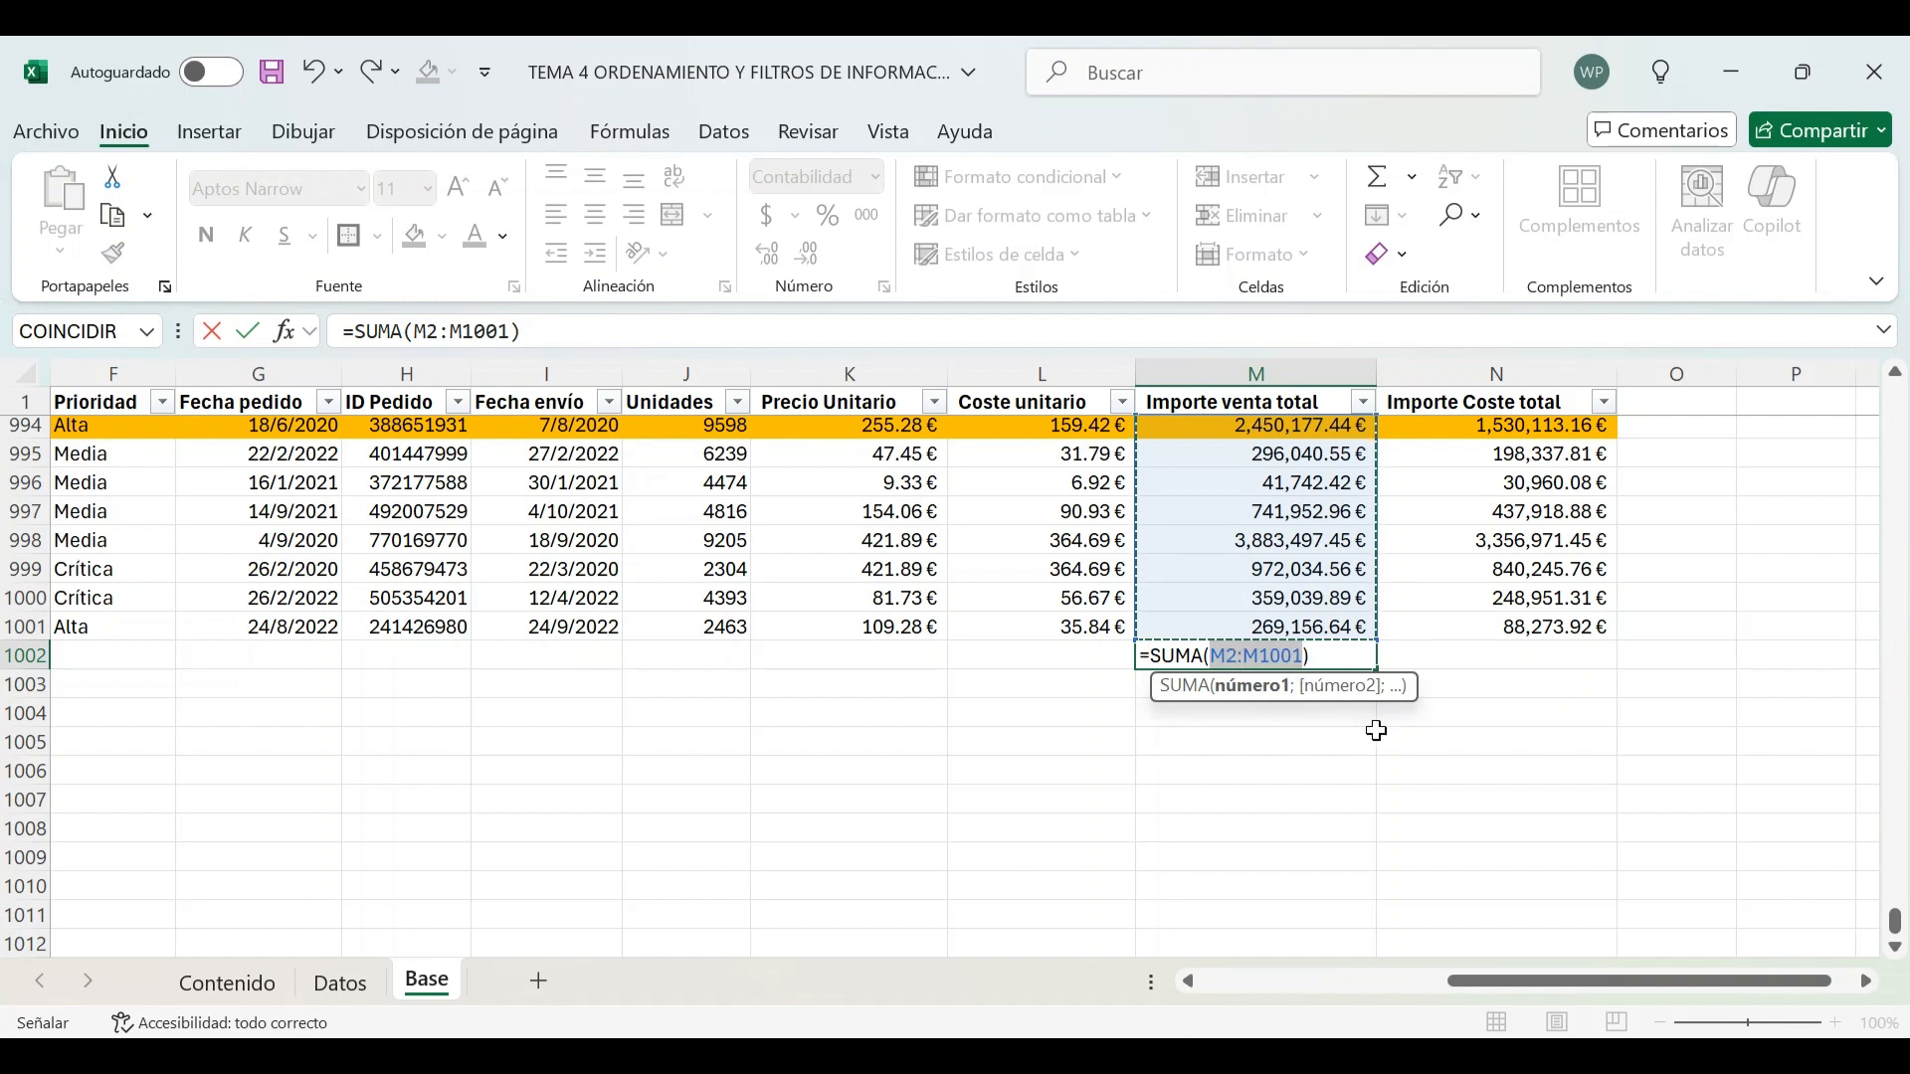
{"action": "key", "text": "Return"}
{"action": "key", "text": "Up"}
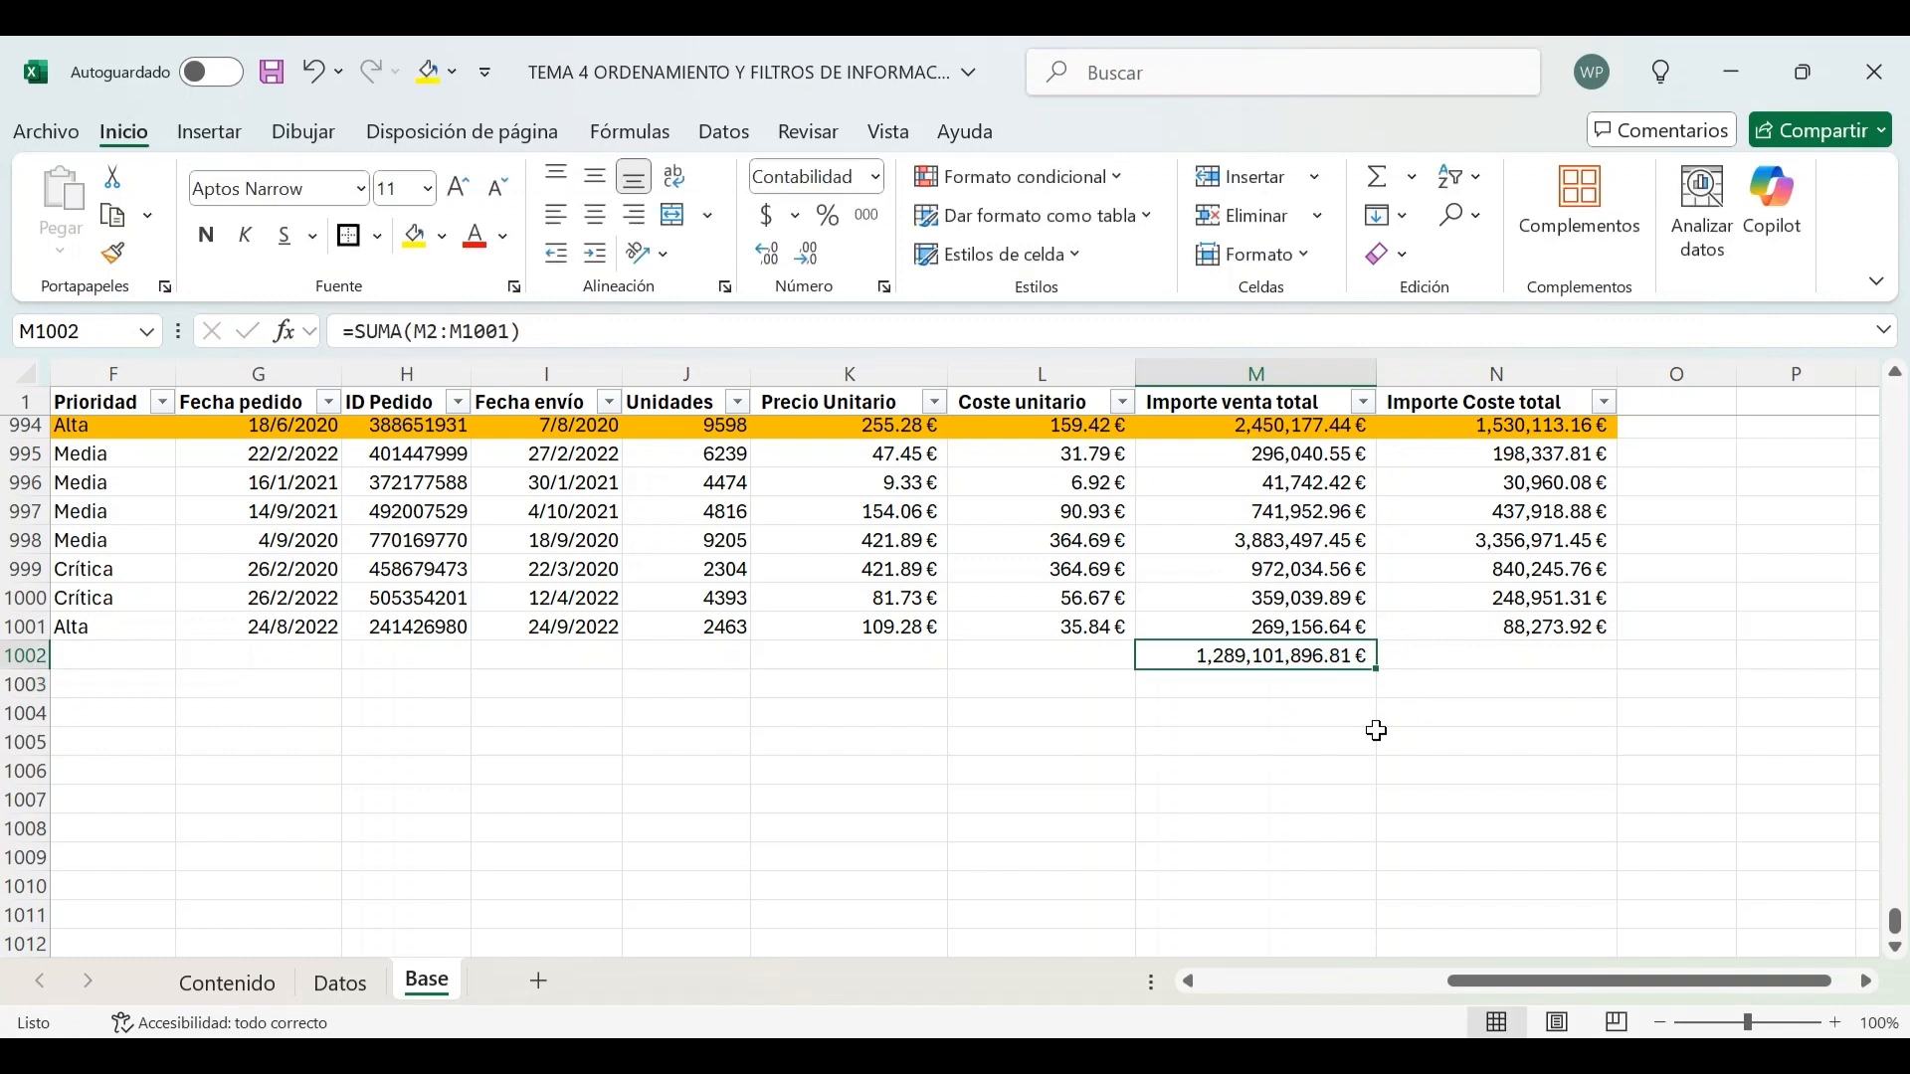
Copy the sum formula into N1002 to total the Importe Coste total column
{"action": "key", "text": "ctrl+c"}
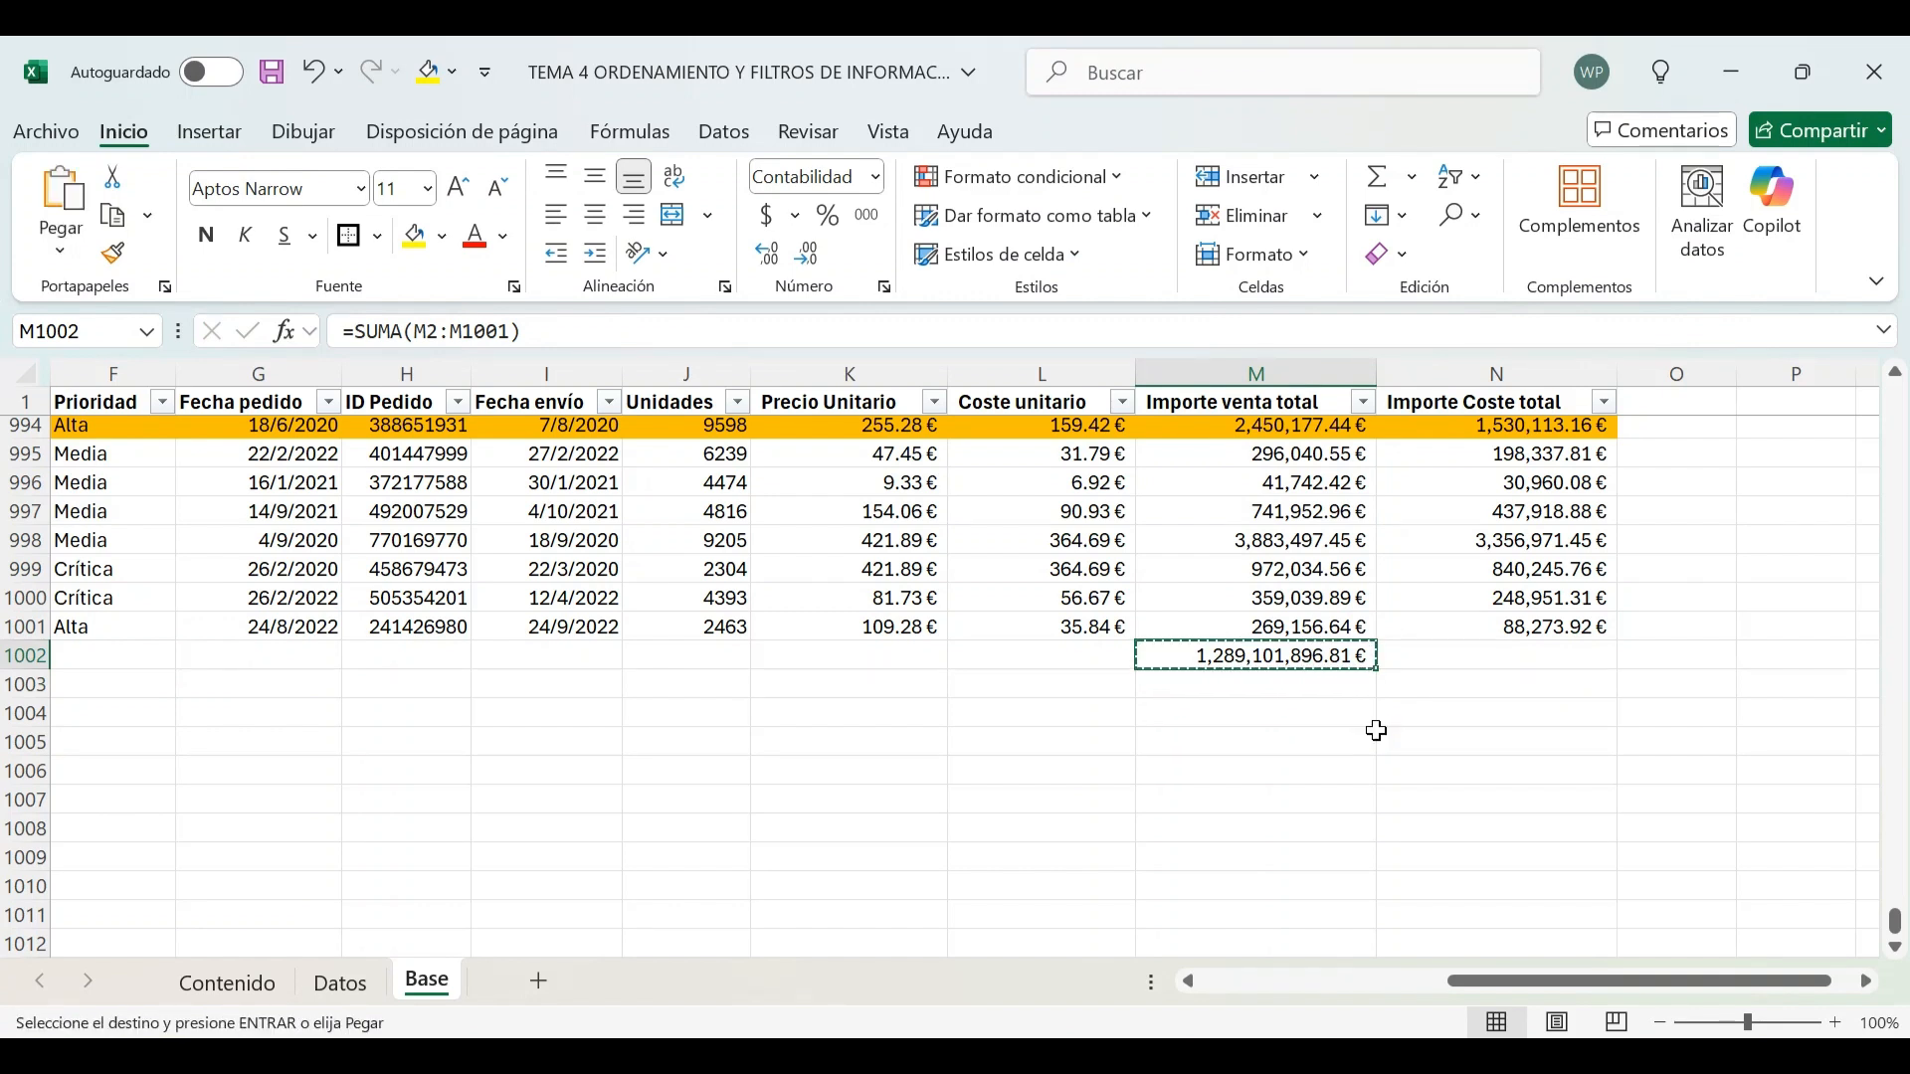
{"action": "key", "text": "Right"}
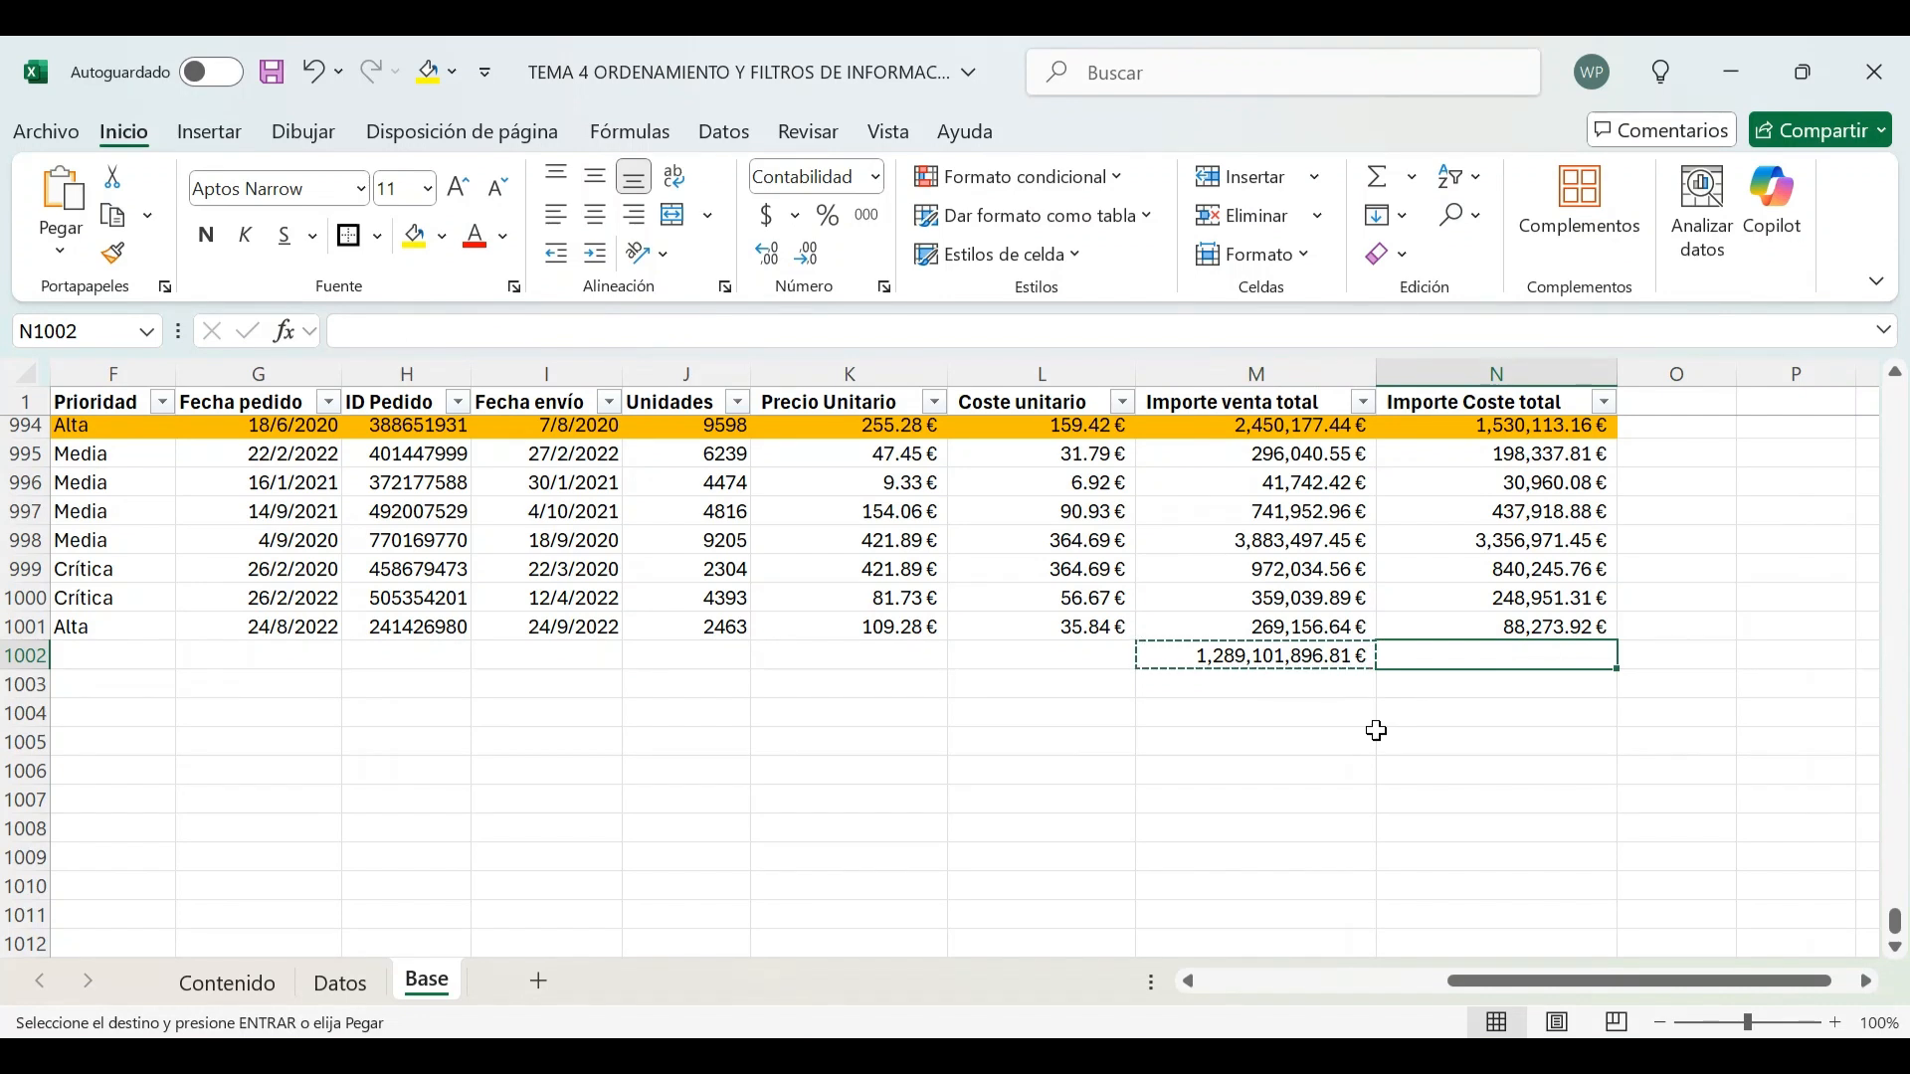
{"action": "key", "text": "Return"}
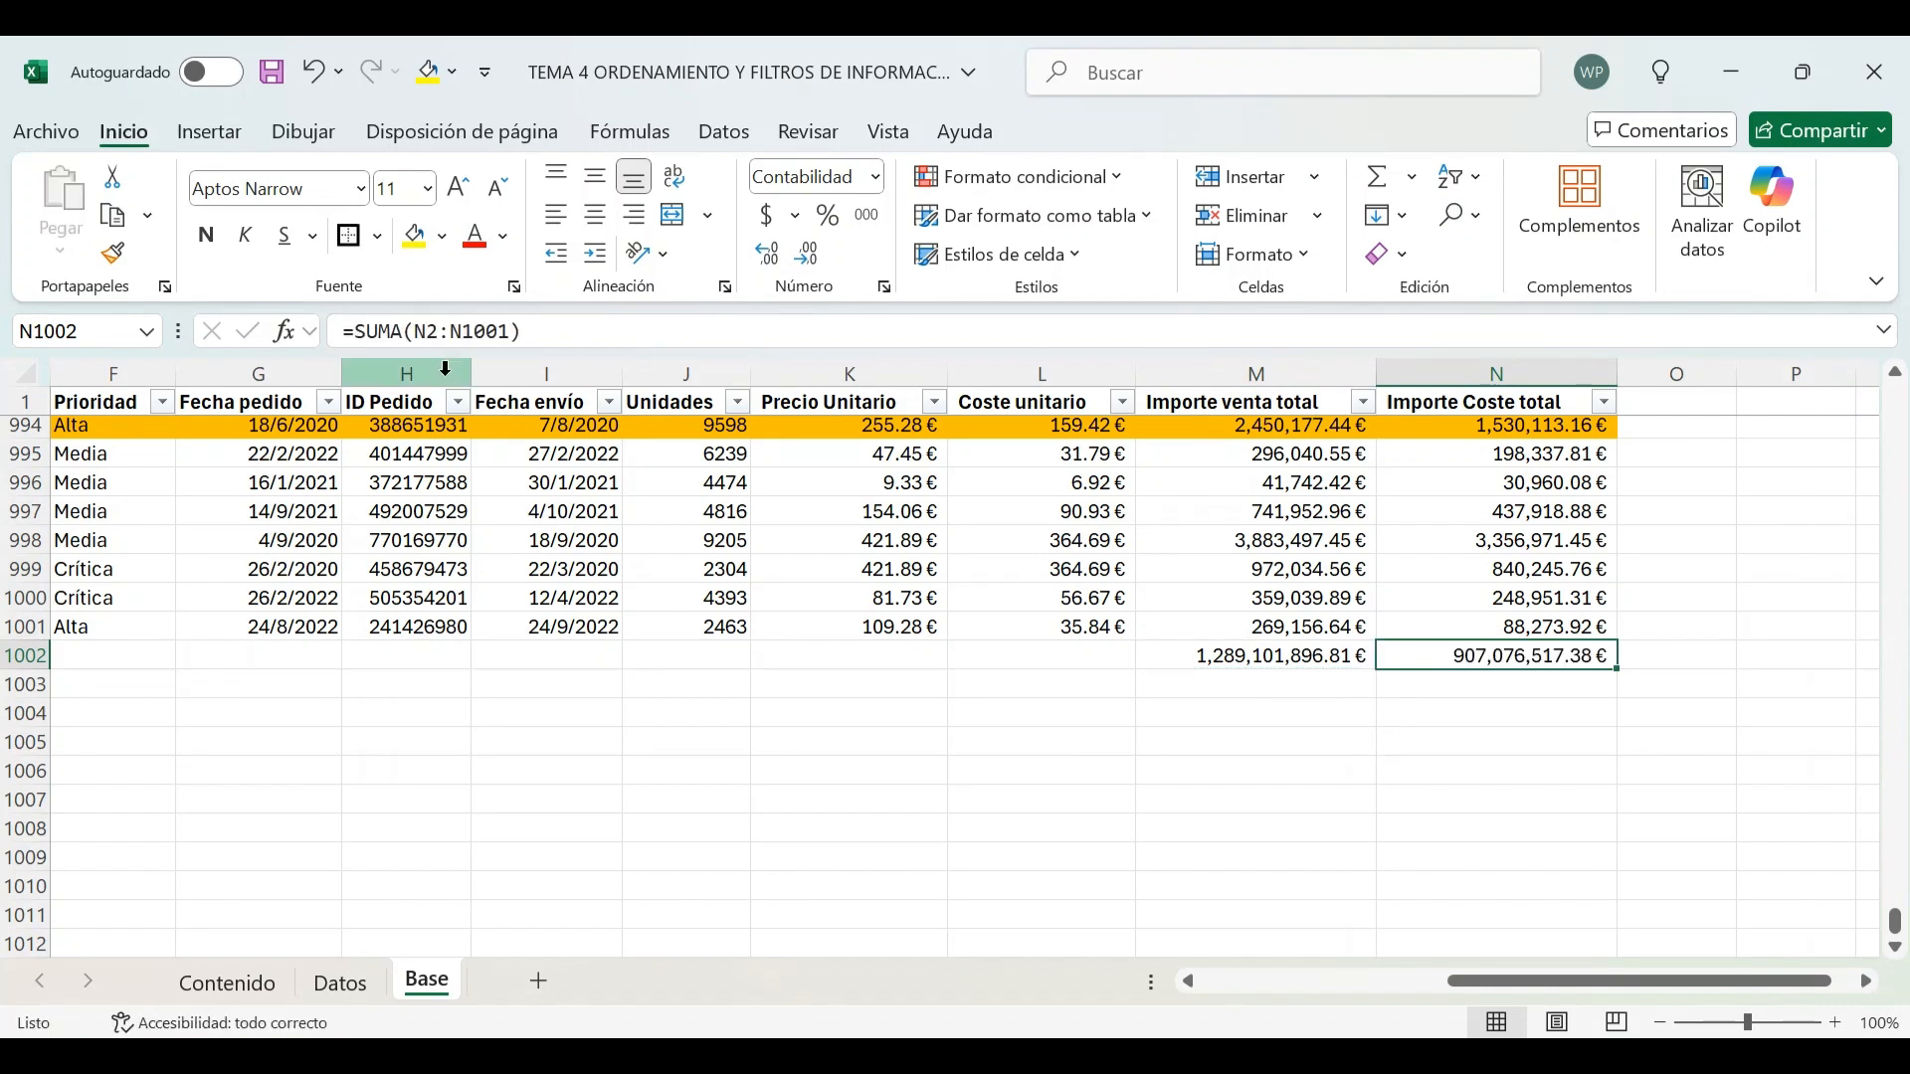
Inspect the range reference in N1002's SUMA formula without changing it
{"action": "left_click", "coordinate": [641, 333]}
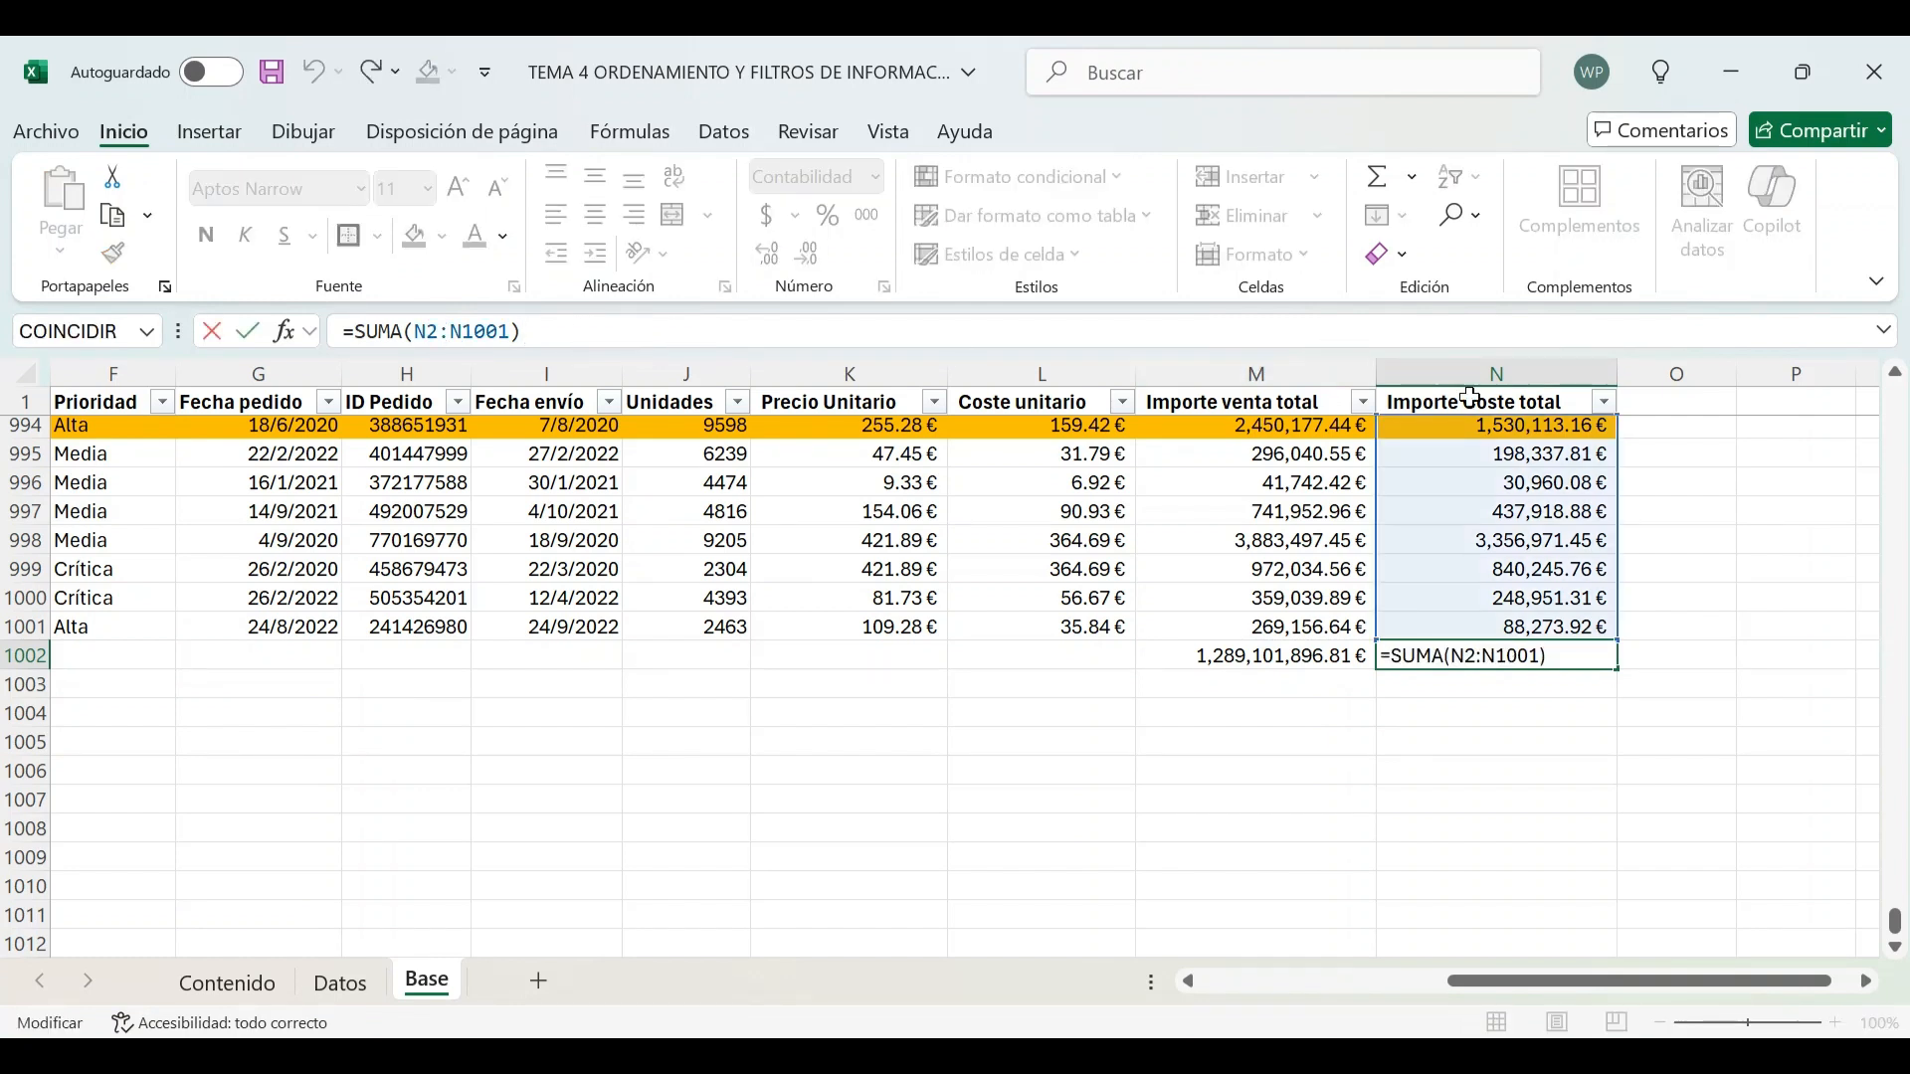
{"action": "left_click", "coordinate": [421, 336]}
{"action": "left_click_drag", "start_coordinate": [464, 334], "coordinate": [524, 345]}
{"action": "key", "text": "Escape"}
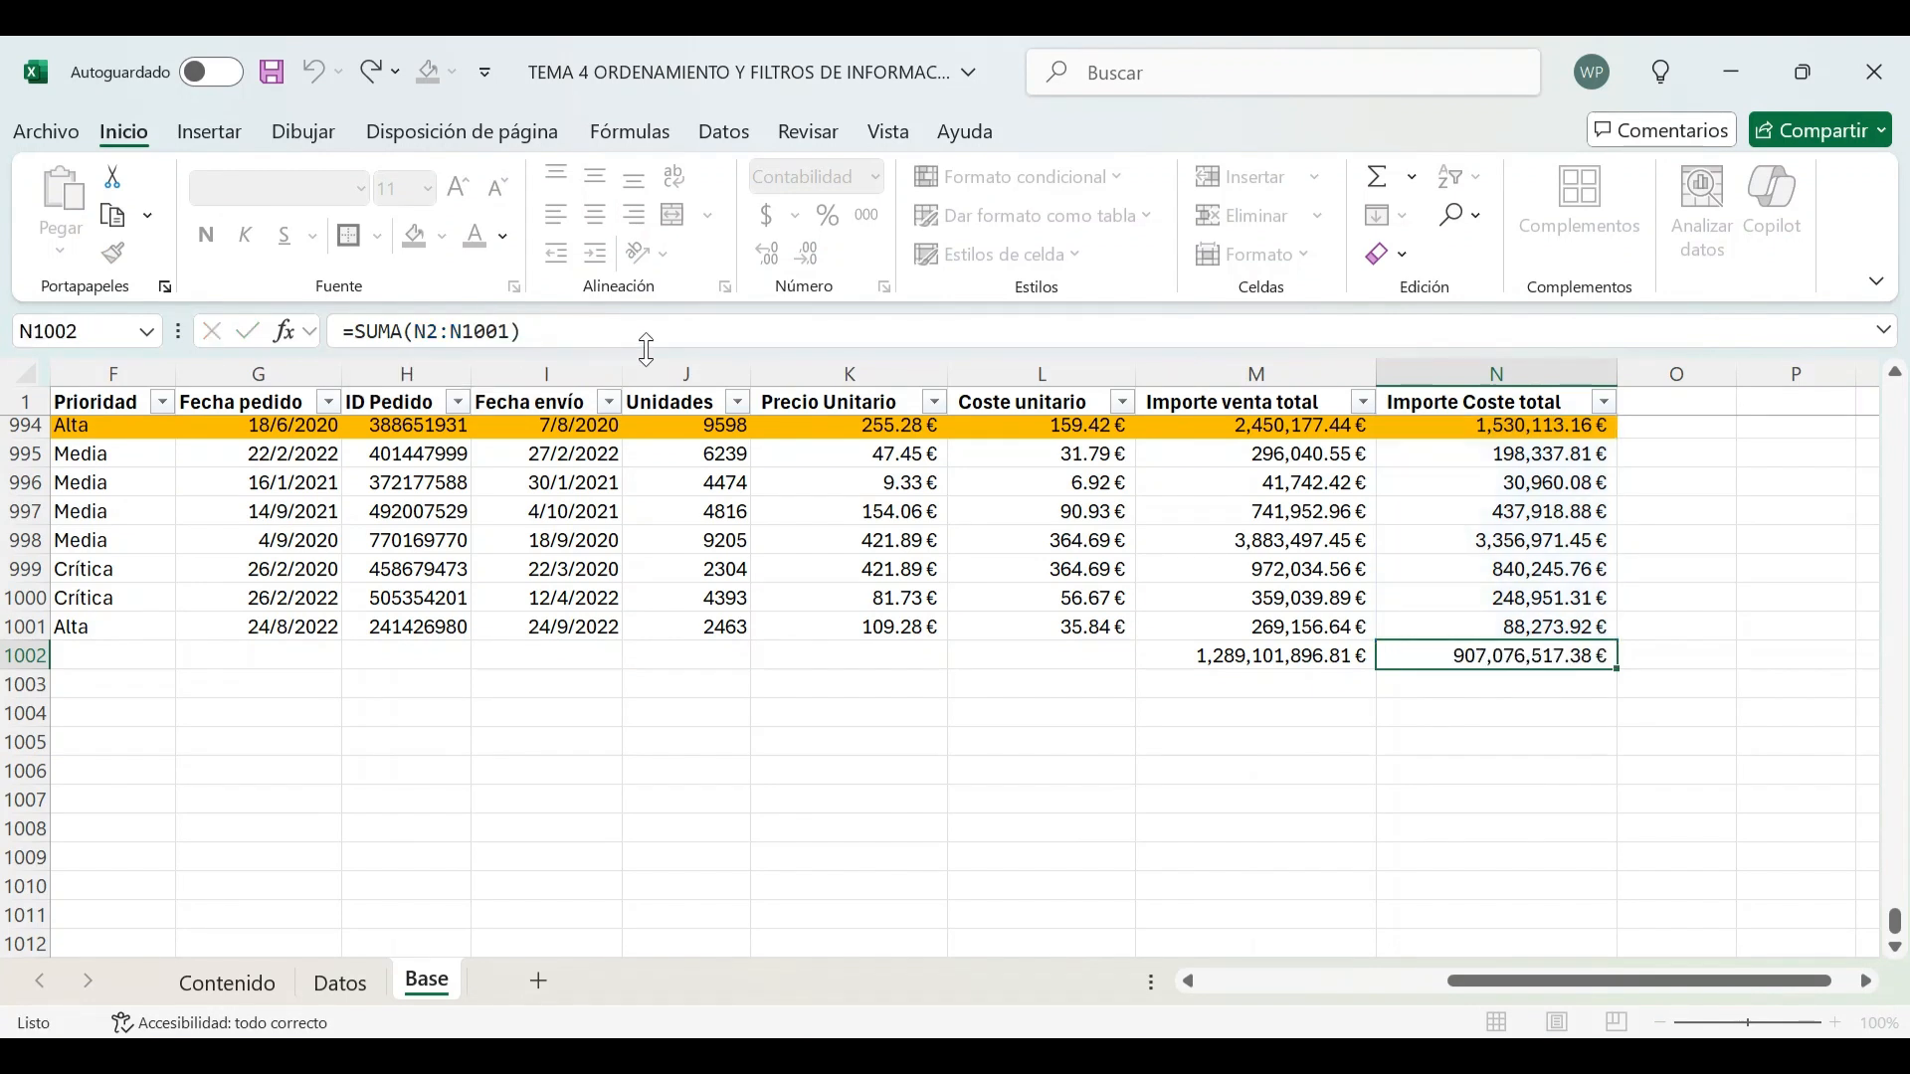
Filter the País column to show only Mexico by searching for mex
{"action": "left_click", "coordinate": [1303, 656]}
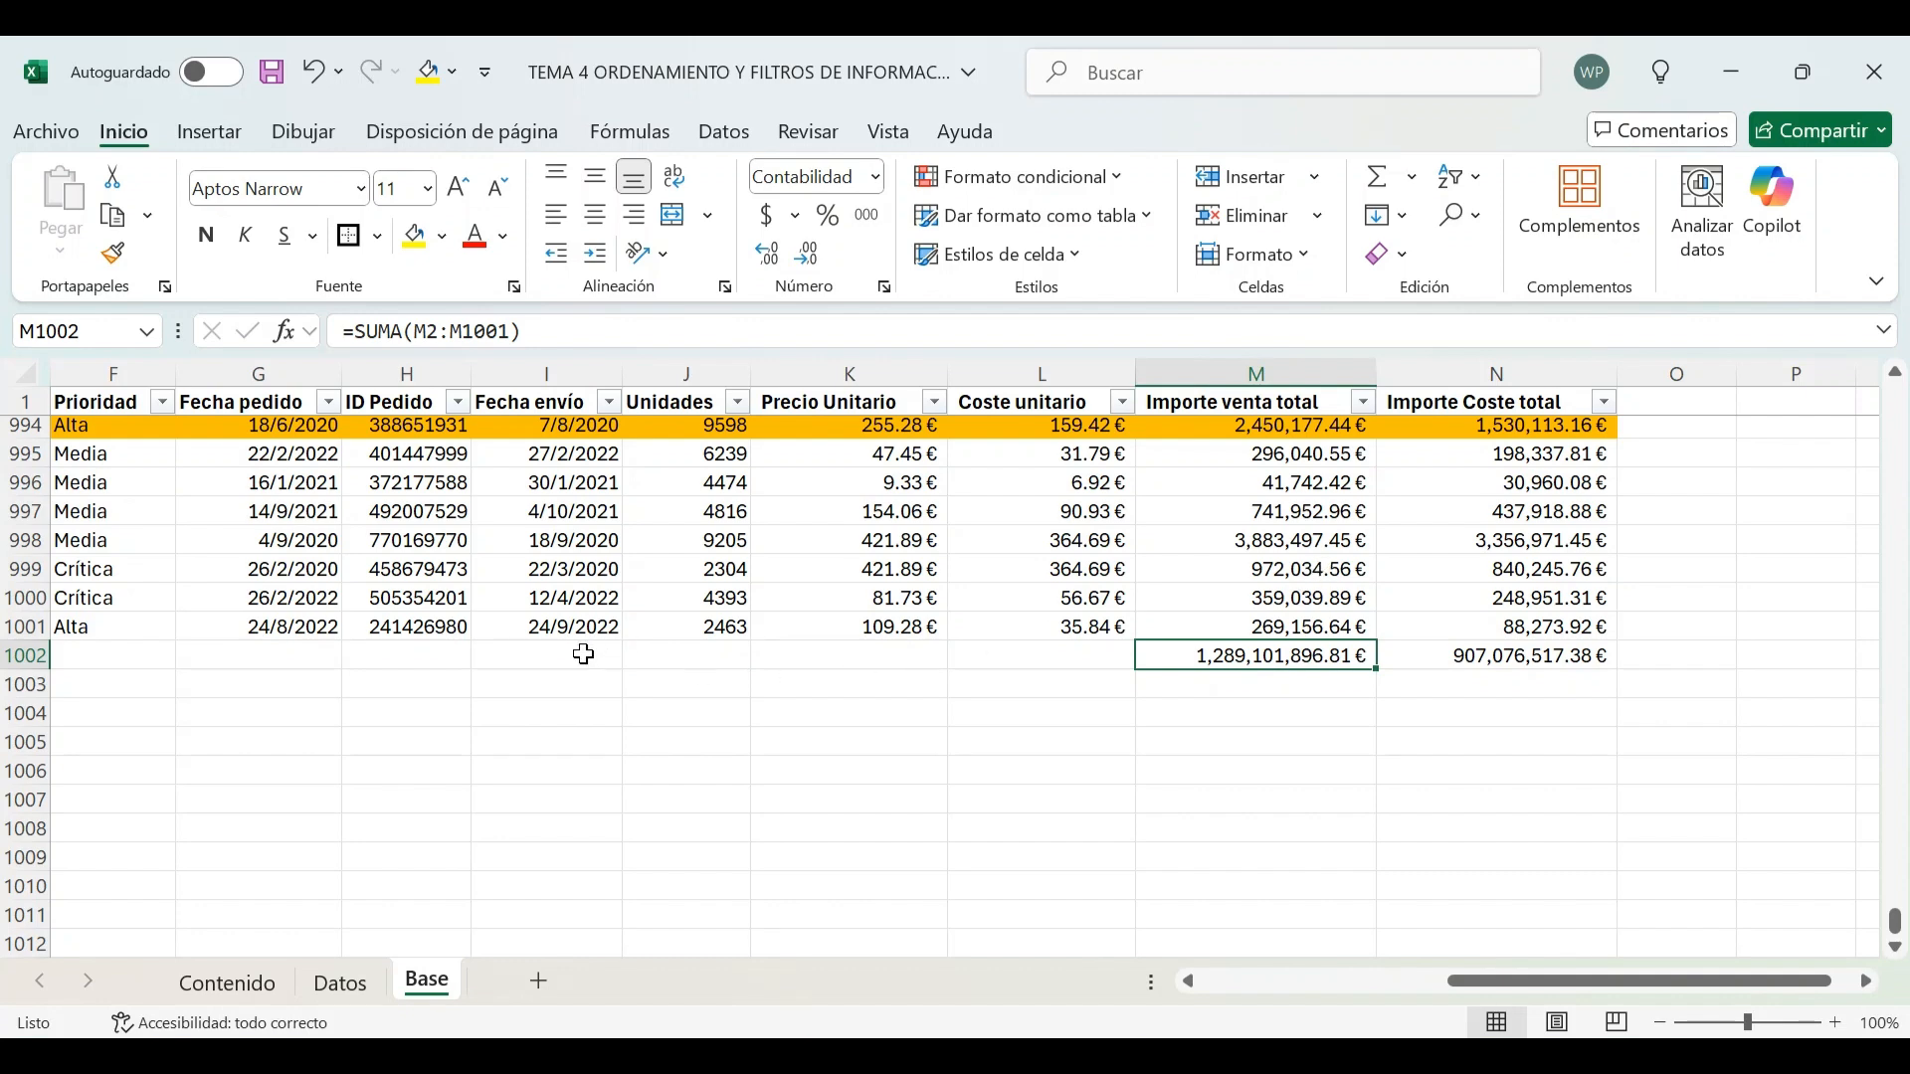
{"action": "left_click", "coordinate": [1296, 983]}
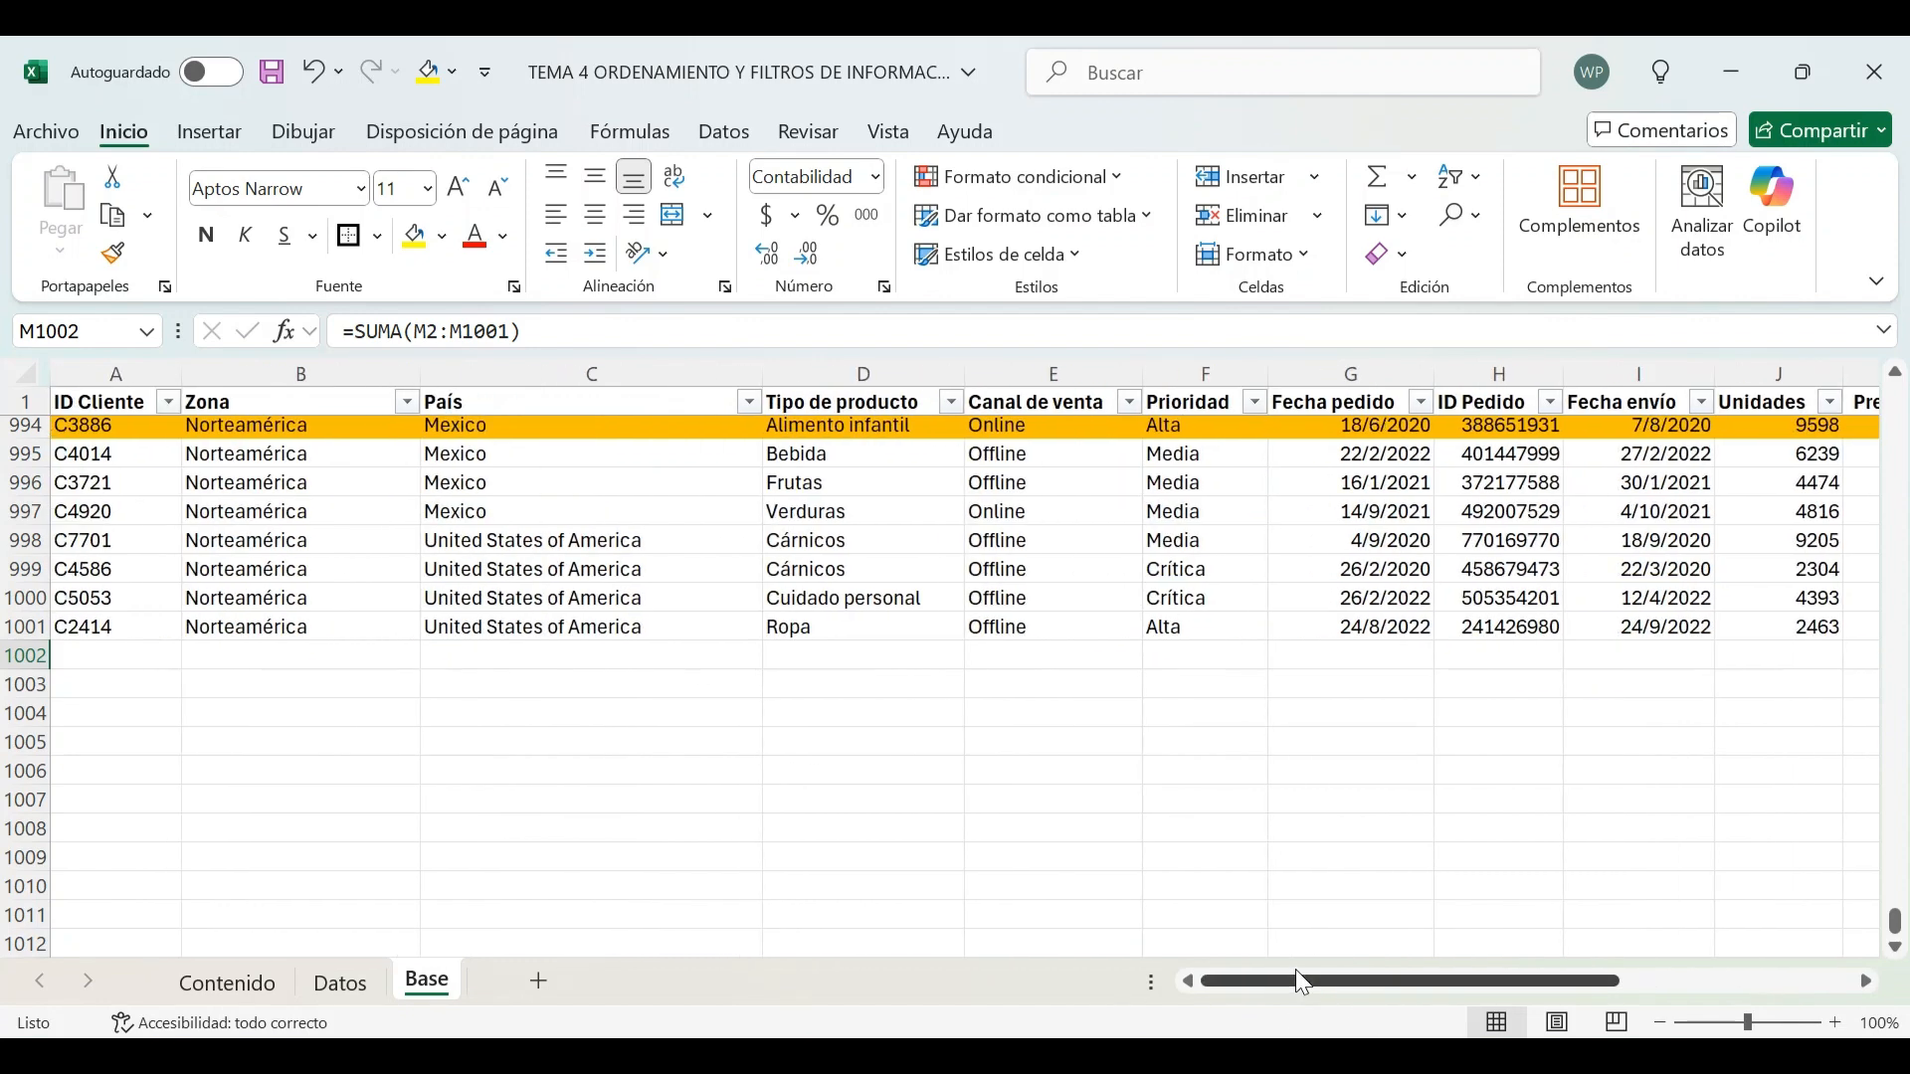
{"action": "left_click", "coordinate": [750, 402]}
{"action": "left_click", "coordinate": [542, 678]}
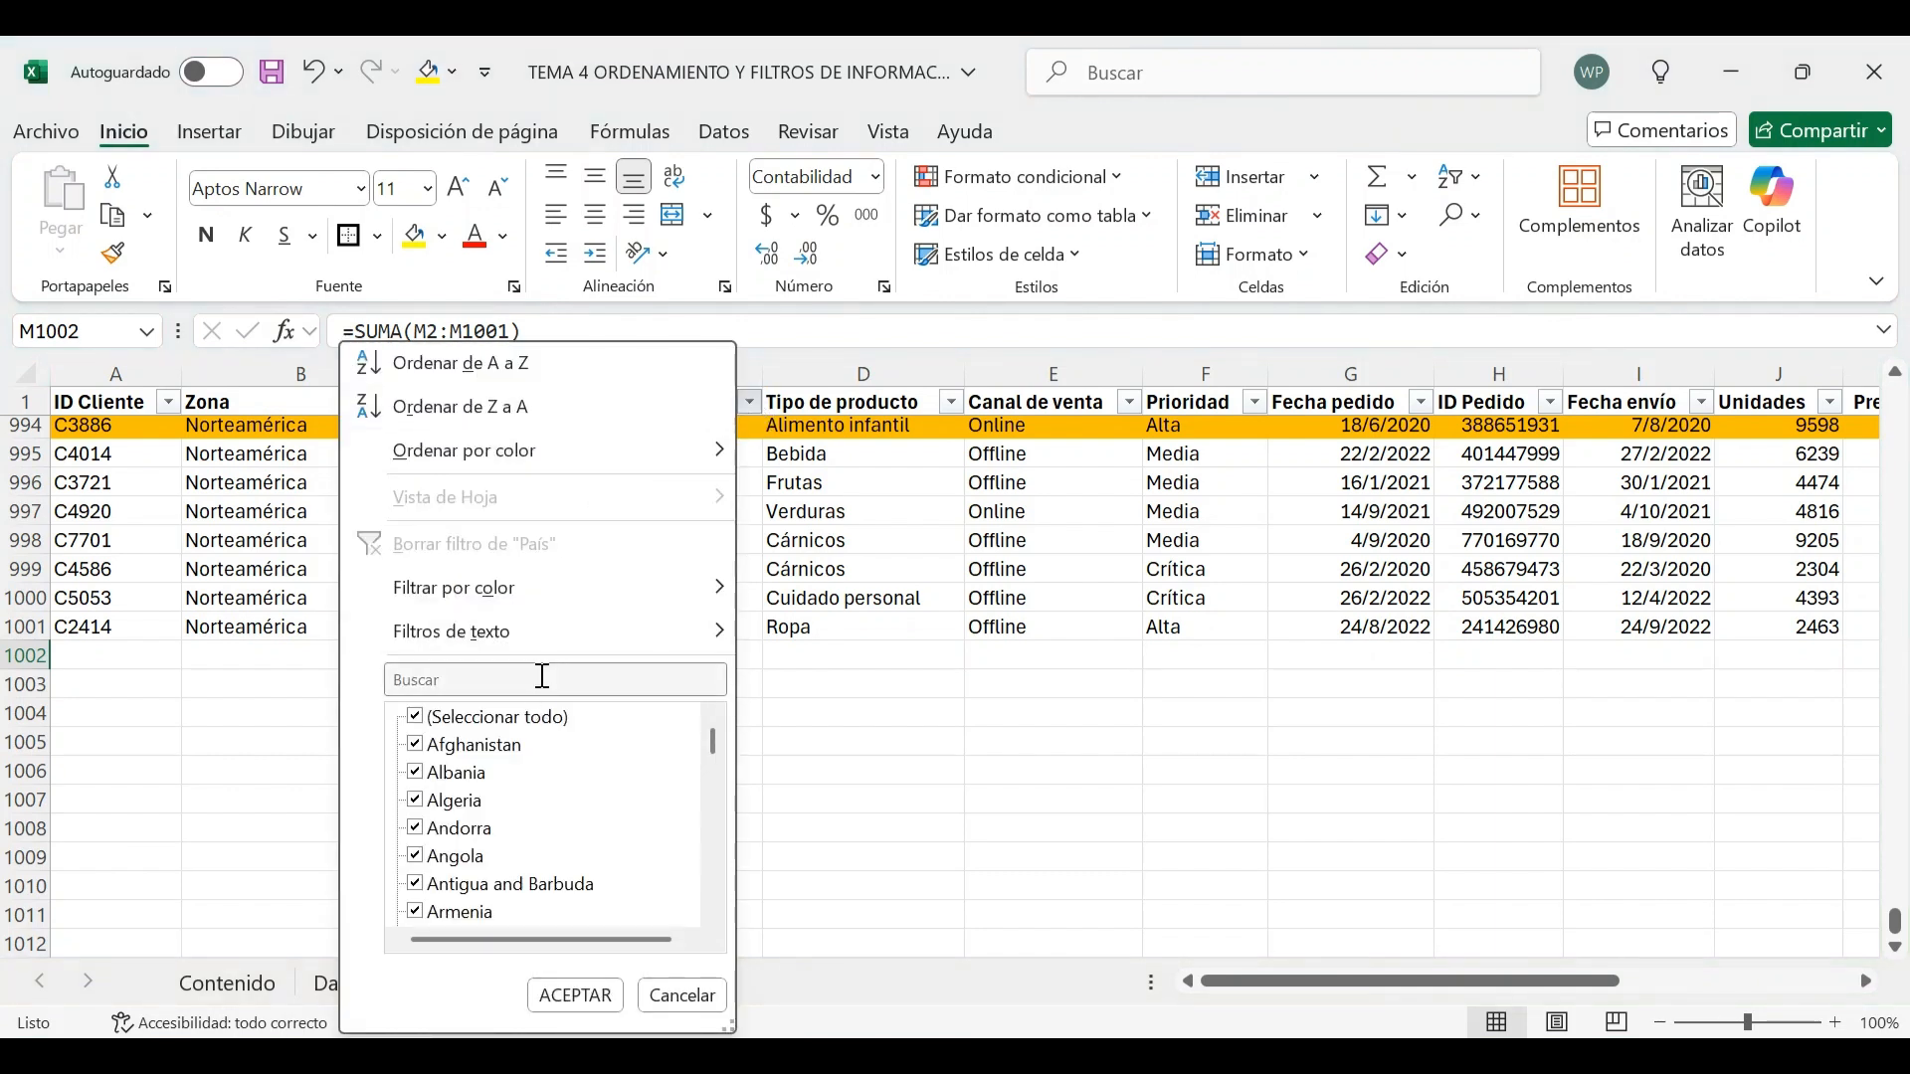
{"action": "type", "text": "mex"}
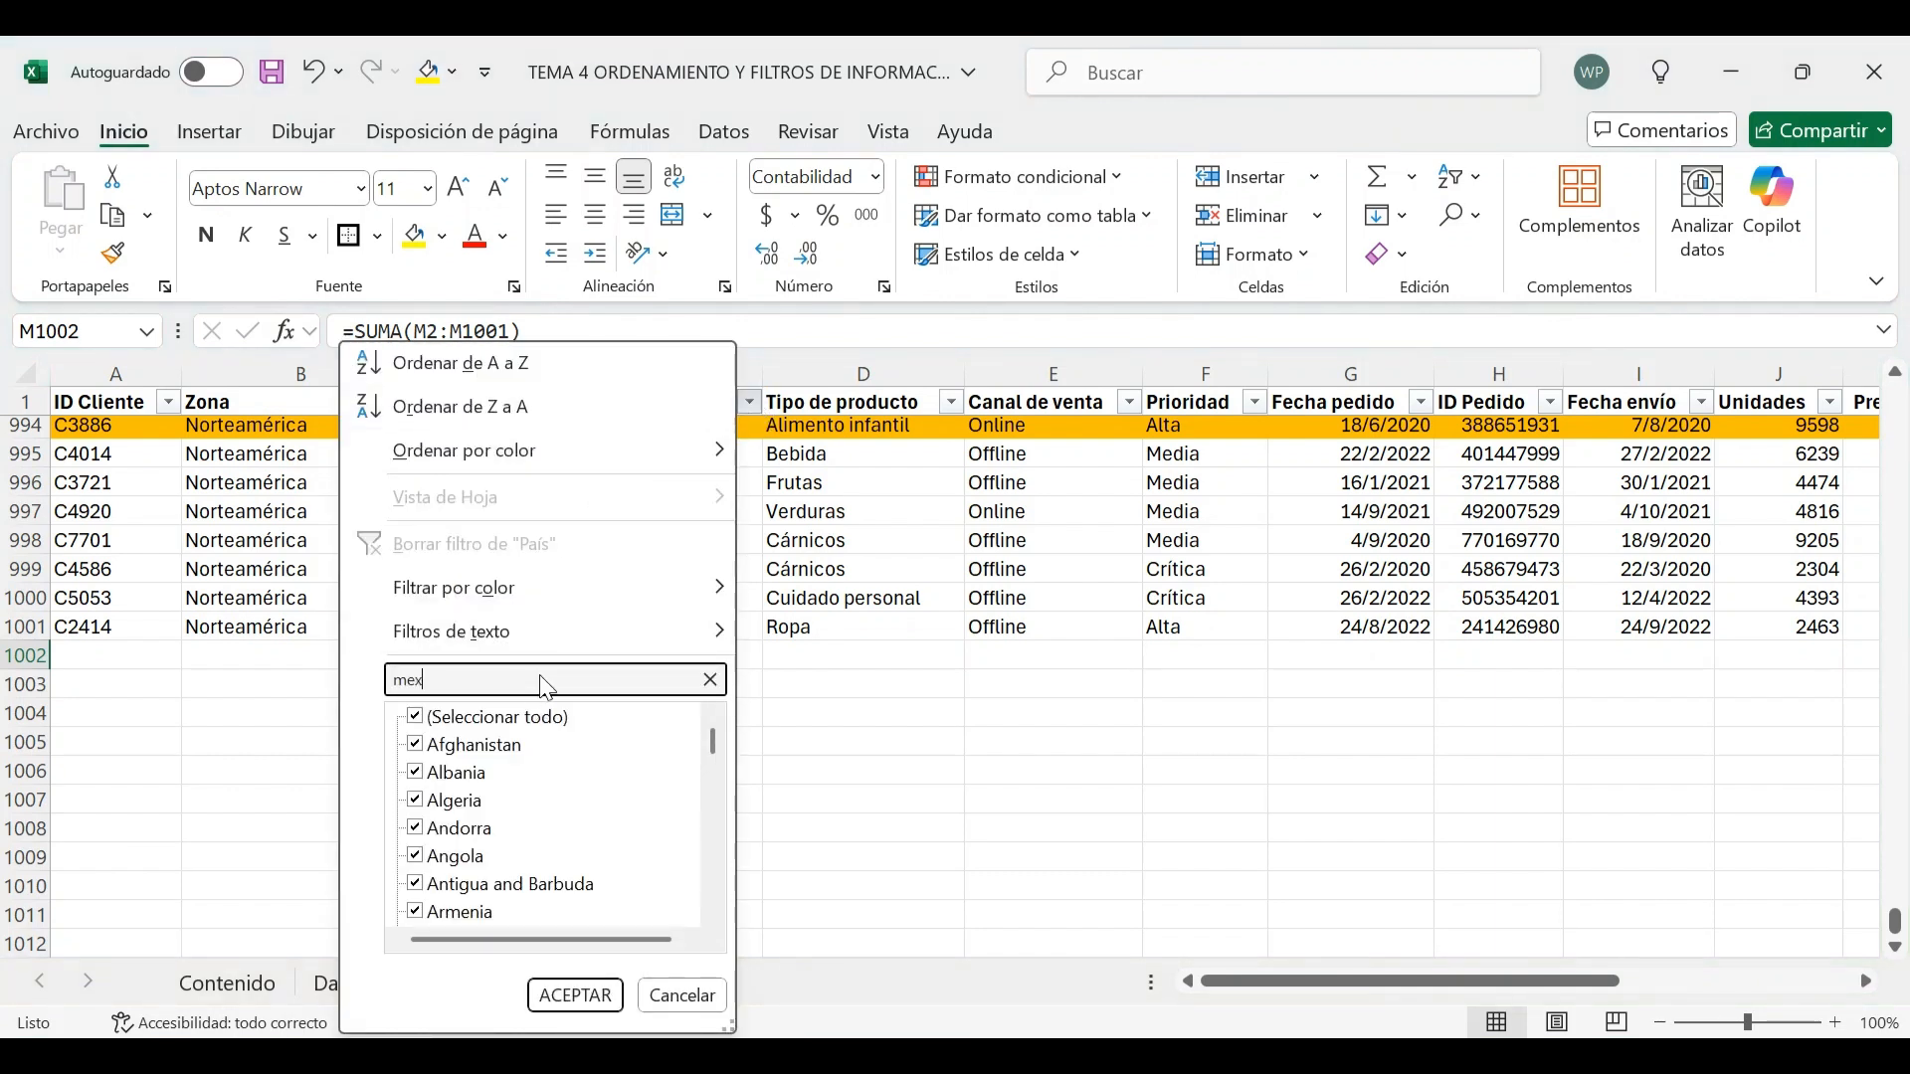
{"action": "left_click", "coordinate": [575, 996]}
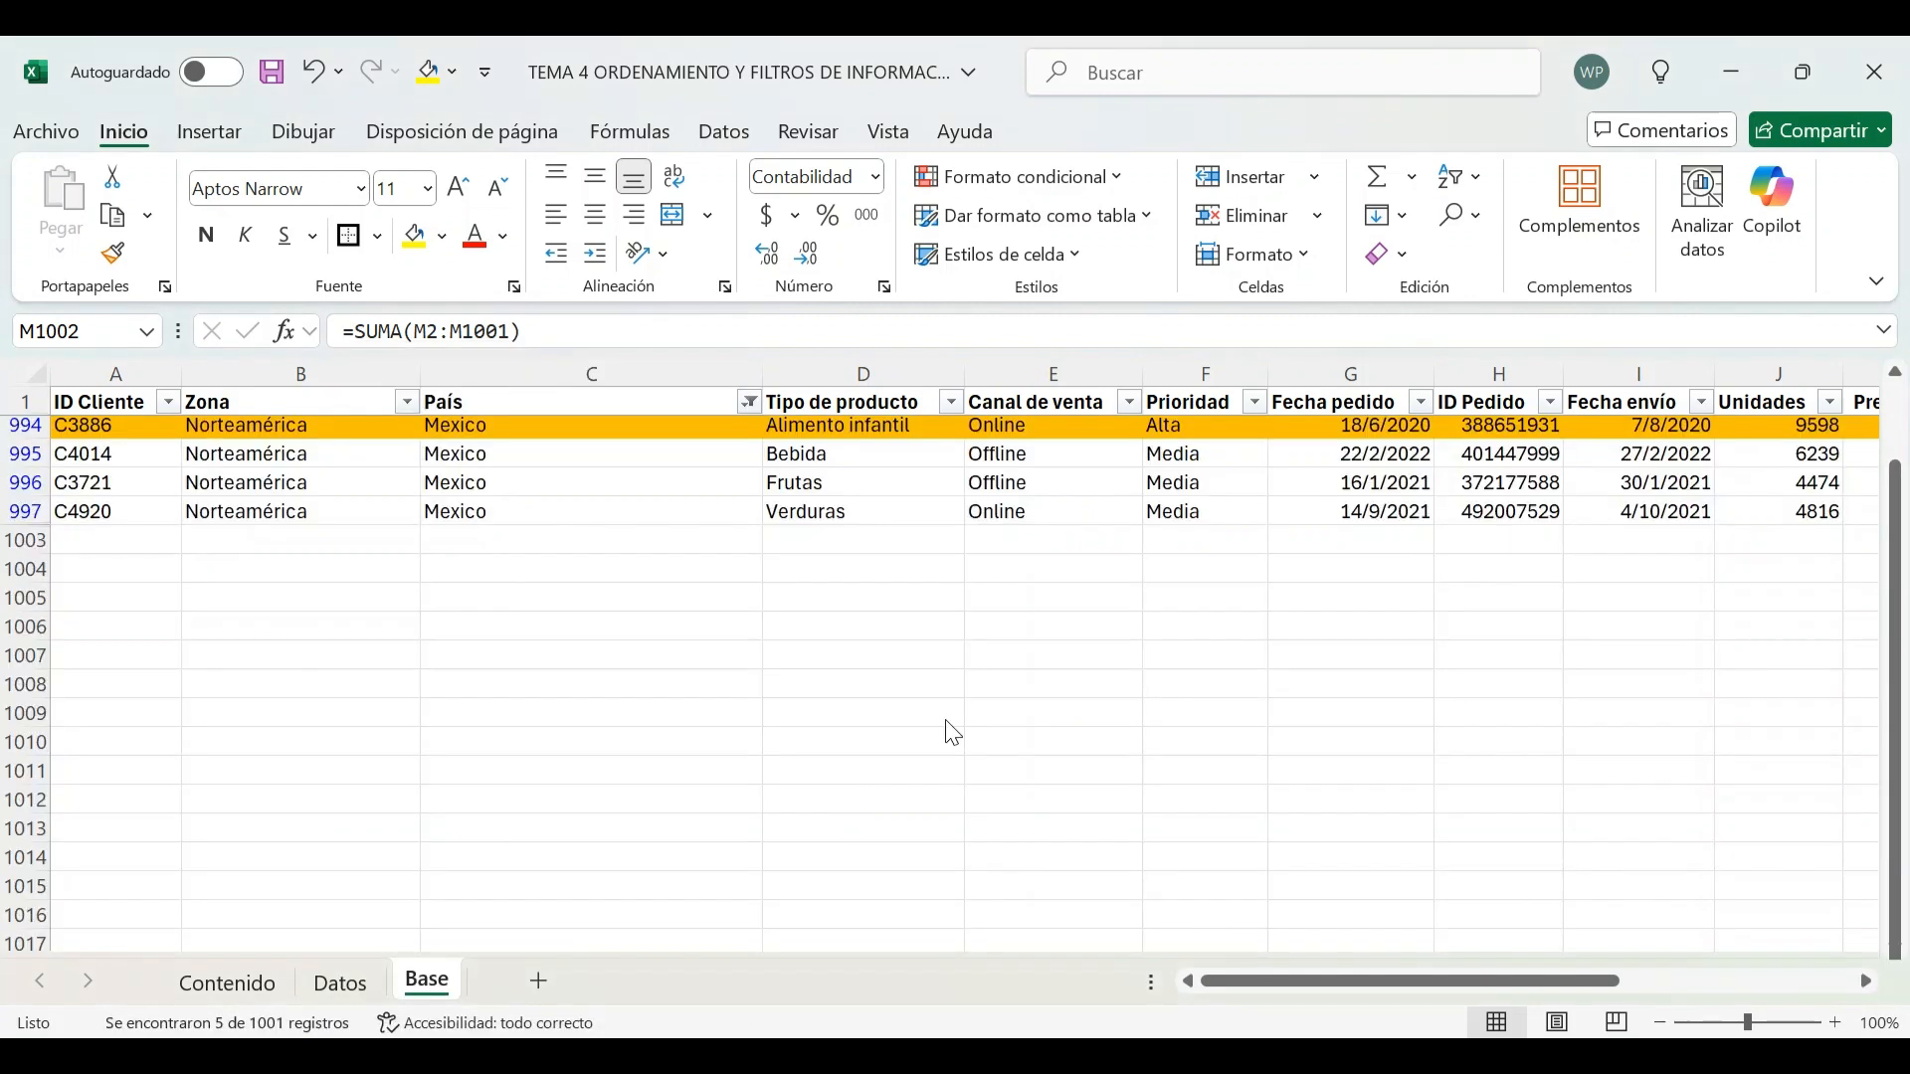
Examine the filtered Mexico rows across the columns and around the totals row
{"action": "left_click", "coordinate": [1400, 637]}
{"action": "key", "text": "Right"}
{"action": "key", "text": "Right"}
{"action": "key", "text": "Right"}
{"action": "key", "text": "Right"}
{"action": "key", "text": "Right"}
{"action": "key", "text": "Right"}
{"action": "key", "text": "Right"}
{"action": "key", "text": "Right"}
{"action": "key", "text": "Right"}
{"action": "key", "text": "Right"}
{"action": "key", "text": "Right"}
{"action": "key", "text": "Right"}
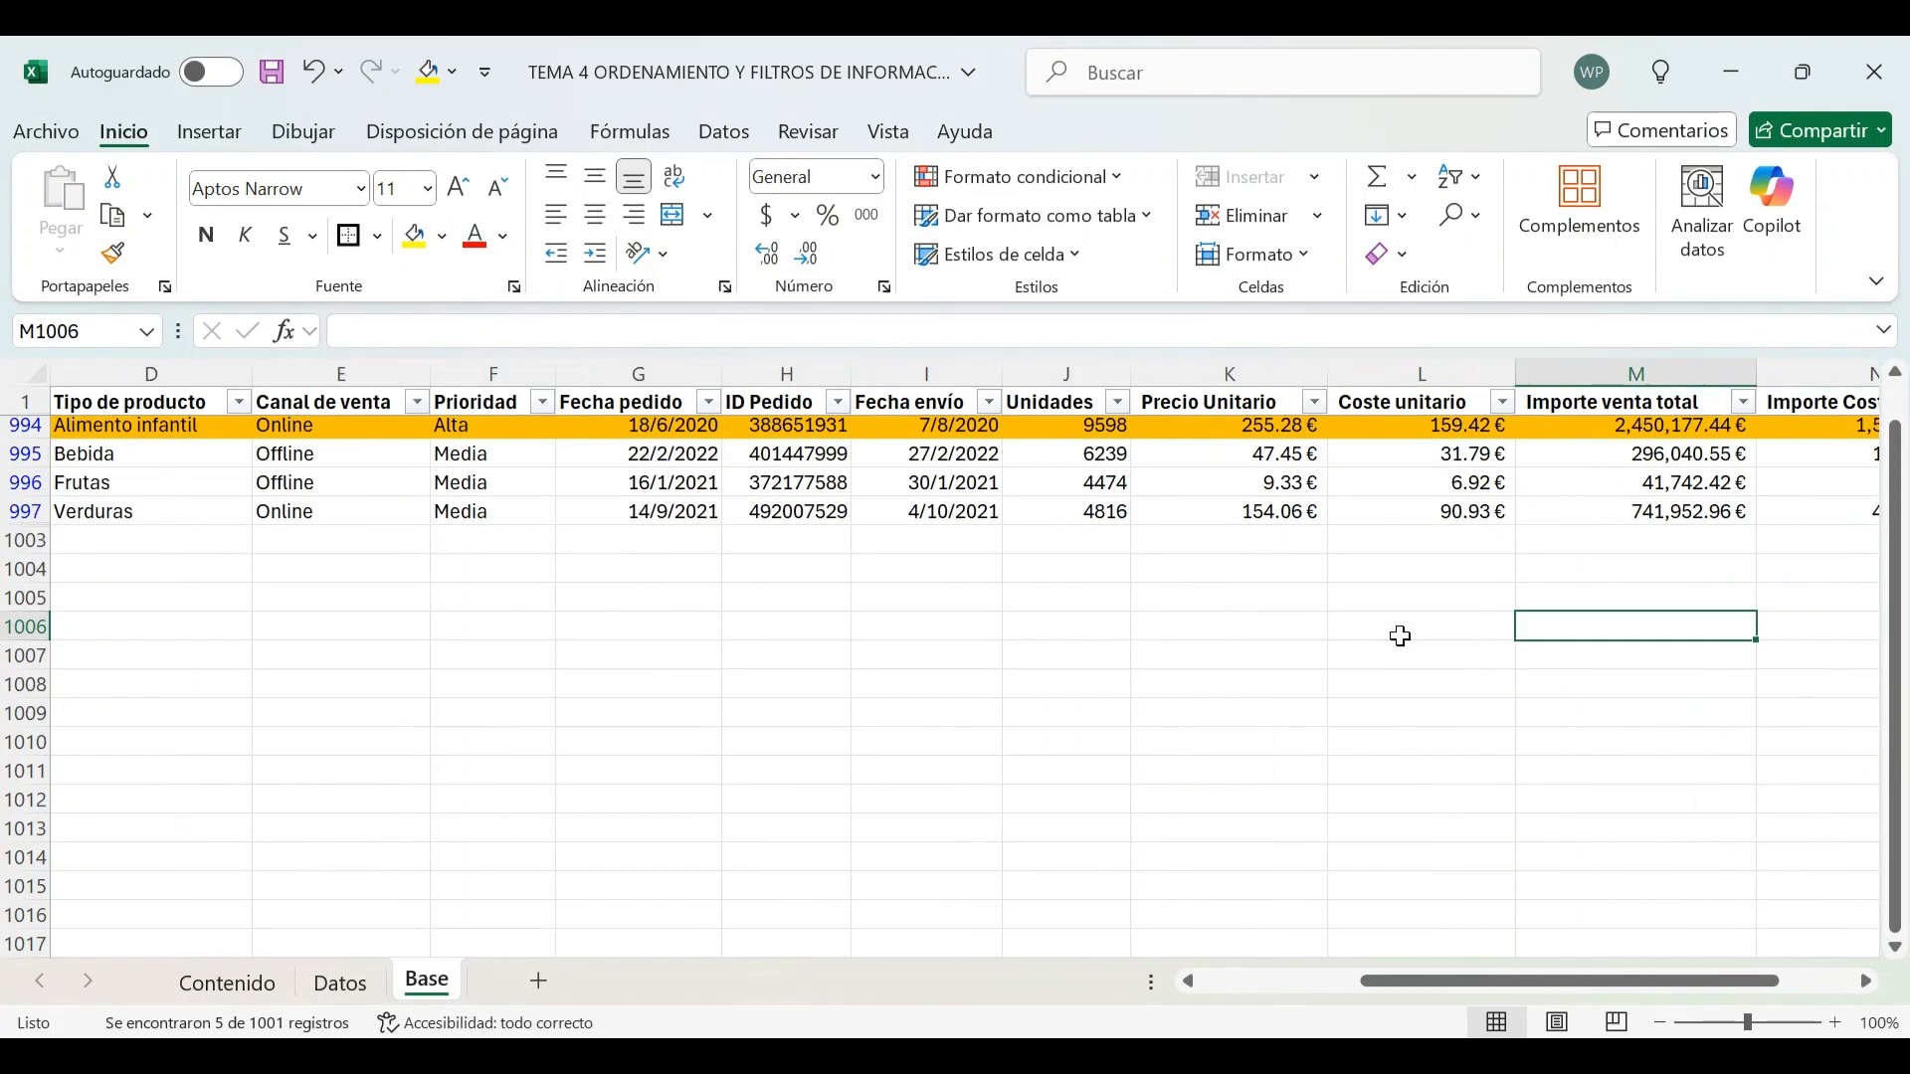
{"action": "scroll", "coordinate": [922, 618], "scroll_direction": "up", "scroll_amount": 1}
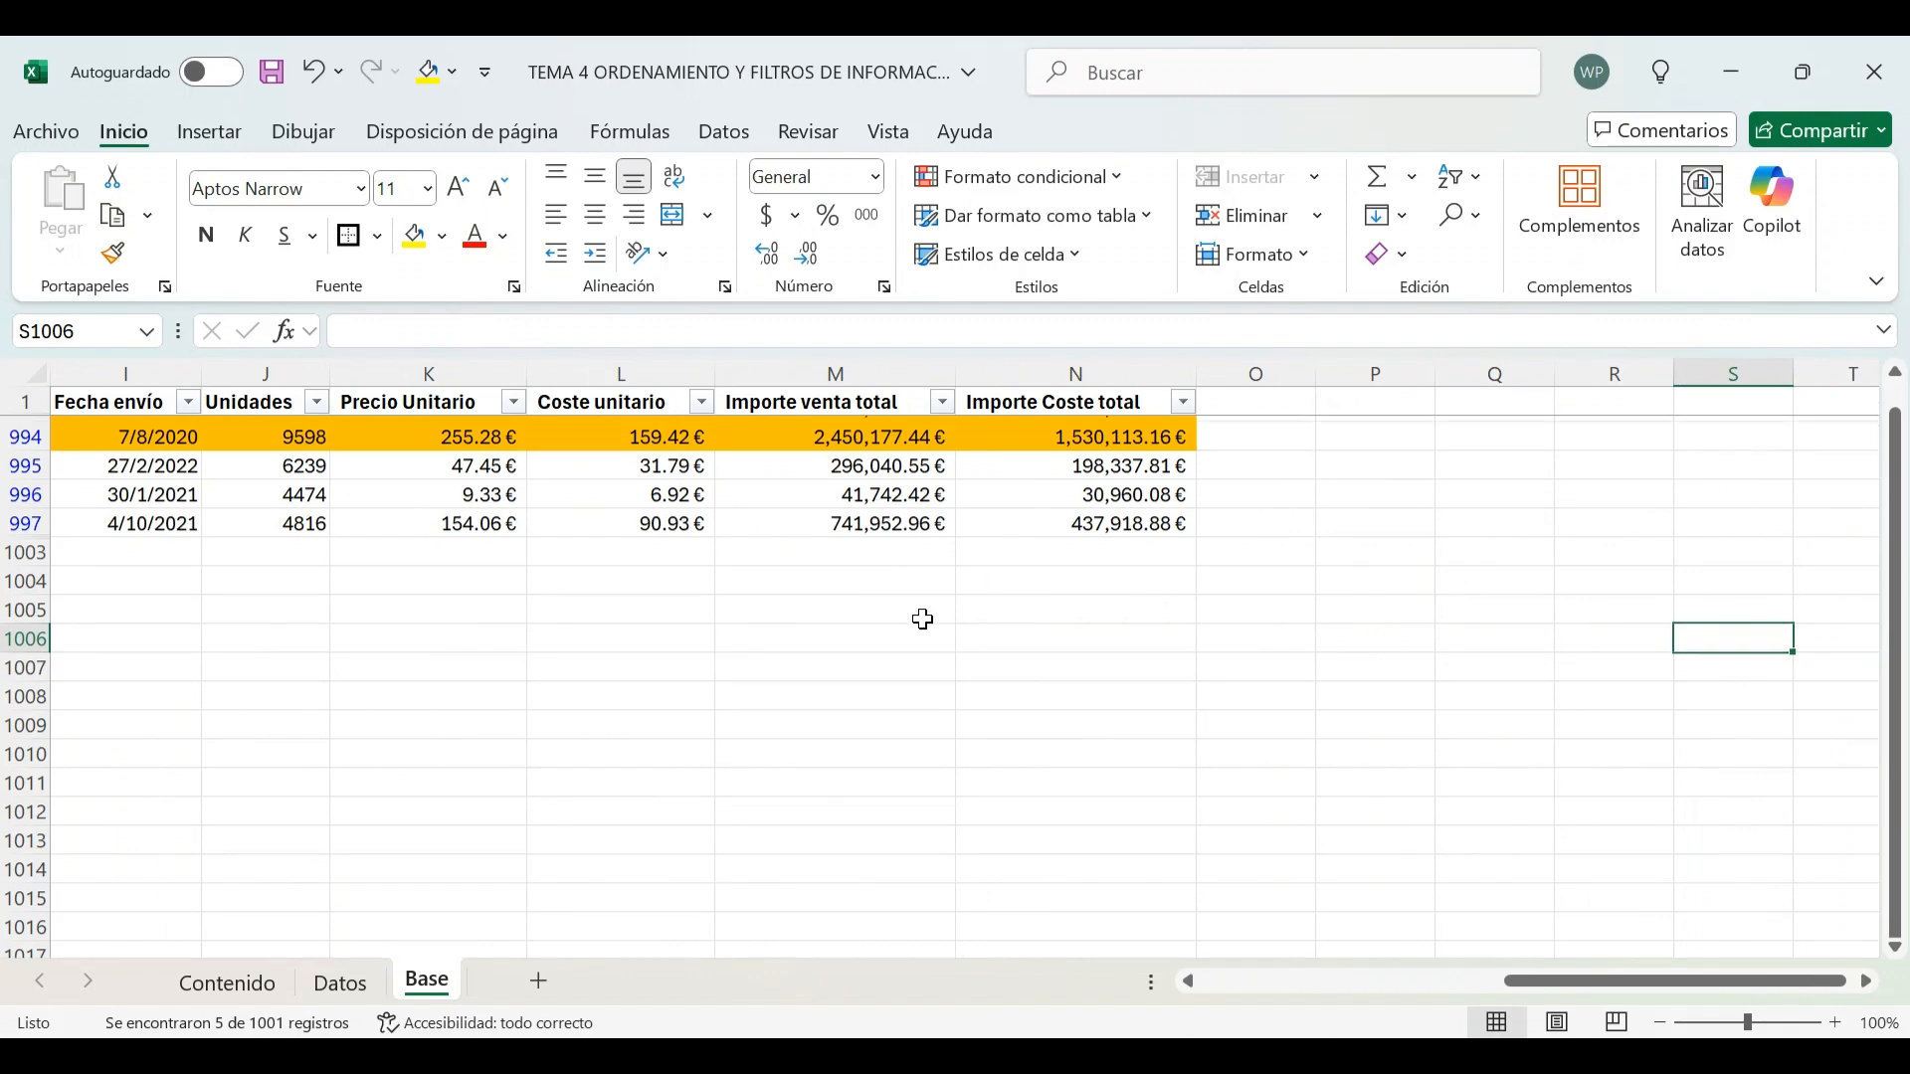
{"action": "left_click_drag", "start_coordinate": [884, 432], "coordinate": [889, 547]}
{"action": "key", "text": "Left"}
{"action": "key", "text": "Left"}
{"action": "key", "text": "Left"}
{"action": "key", "text": "Left"}
{"action": "key", "text": "Left"}
{"action": "key", "text": "Left"}
{"action": "key", "text": "Left"}
{"action": "key", "text": "Left"}
{"action": "key", "text": "Left"}
{"action": "key", "text": "Left"}
{"action": "key", "text": "Left"}
{"action": "key", "text": "Left"}
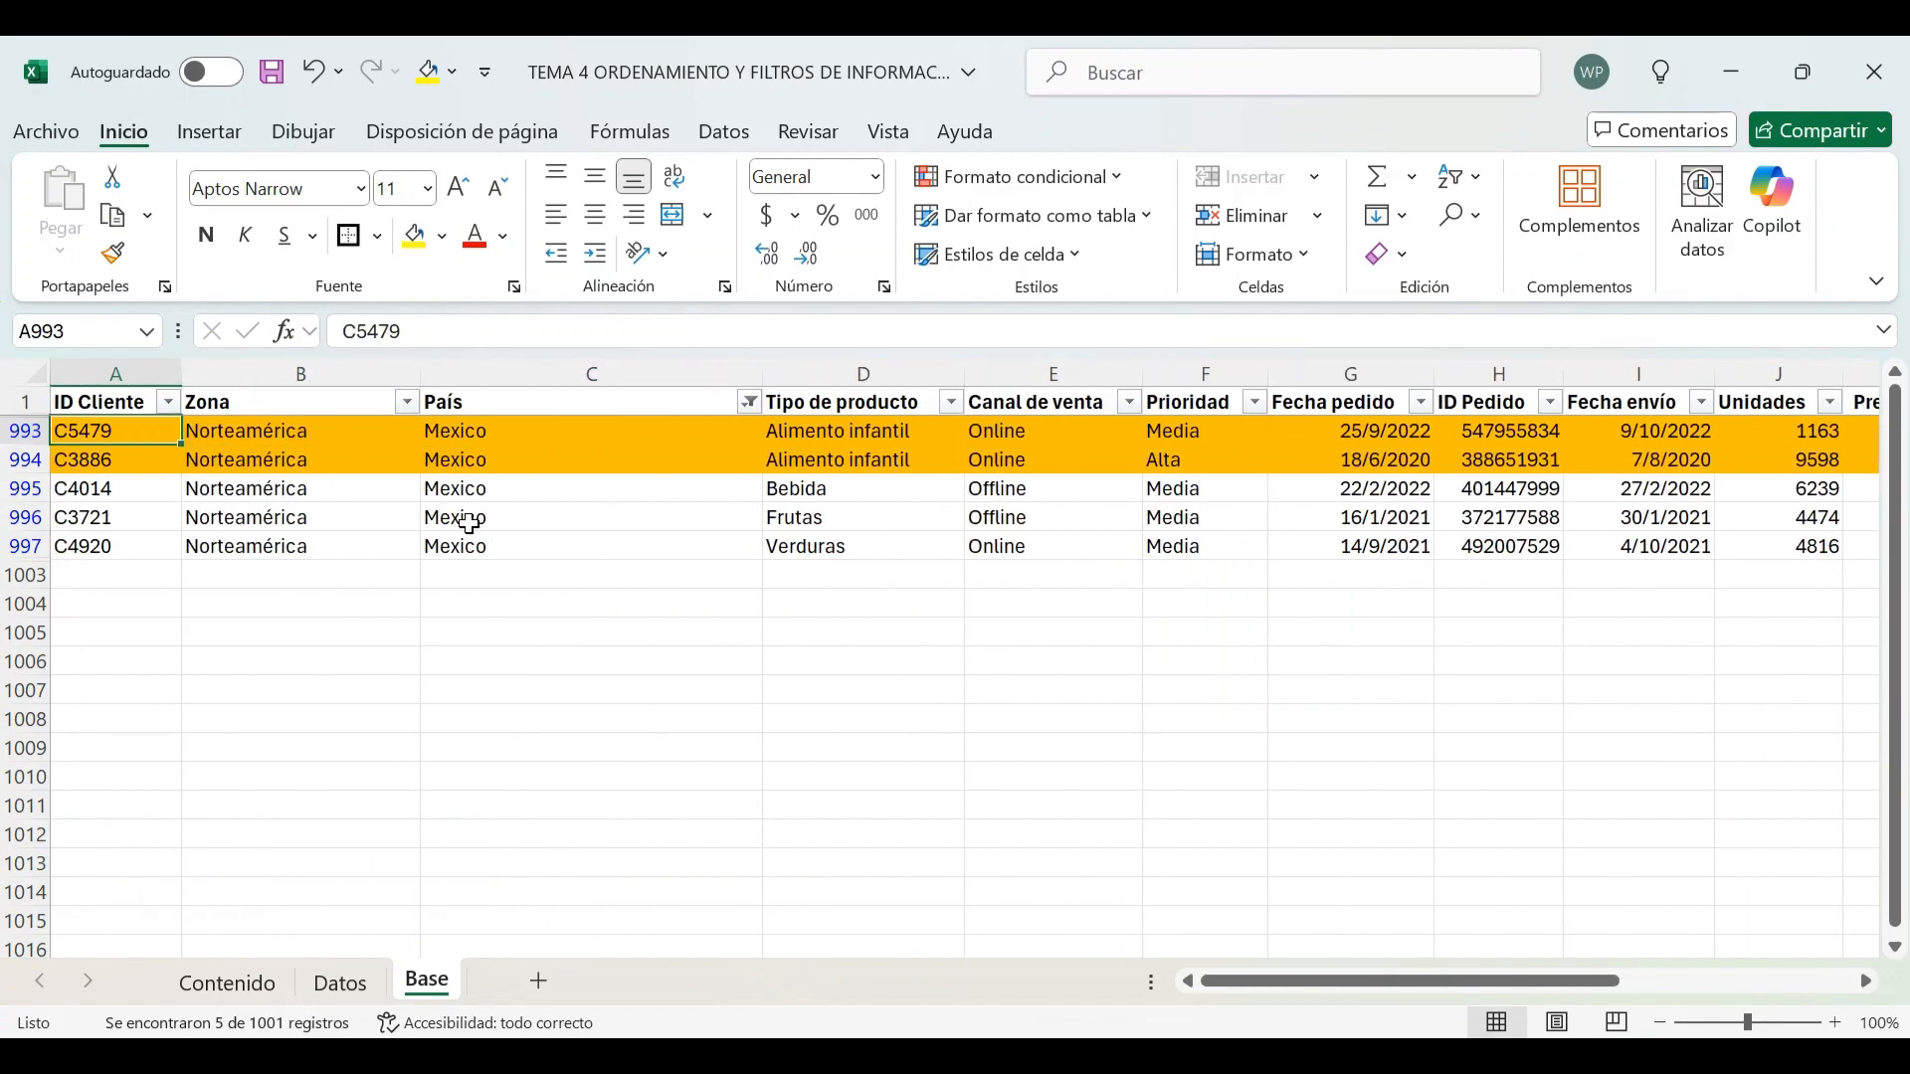
Clear the País filter and move the two totals from M1002:N1002 down to M1003:N1003
{"action": "left_click", "coordinate": [748, 402]}
{"action": "left_click", "coordinate": [482, 546]}
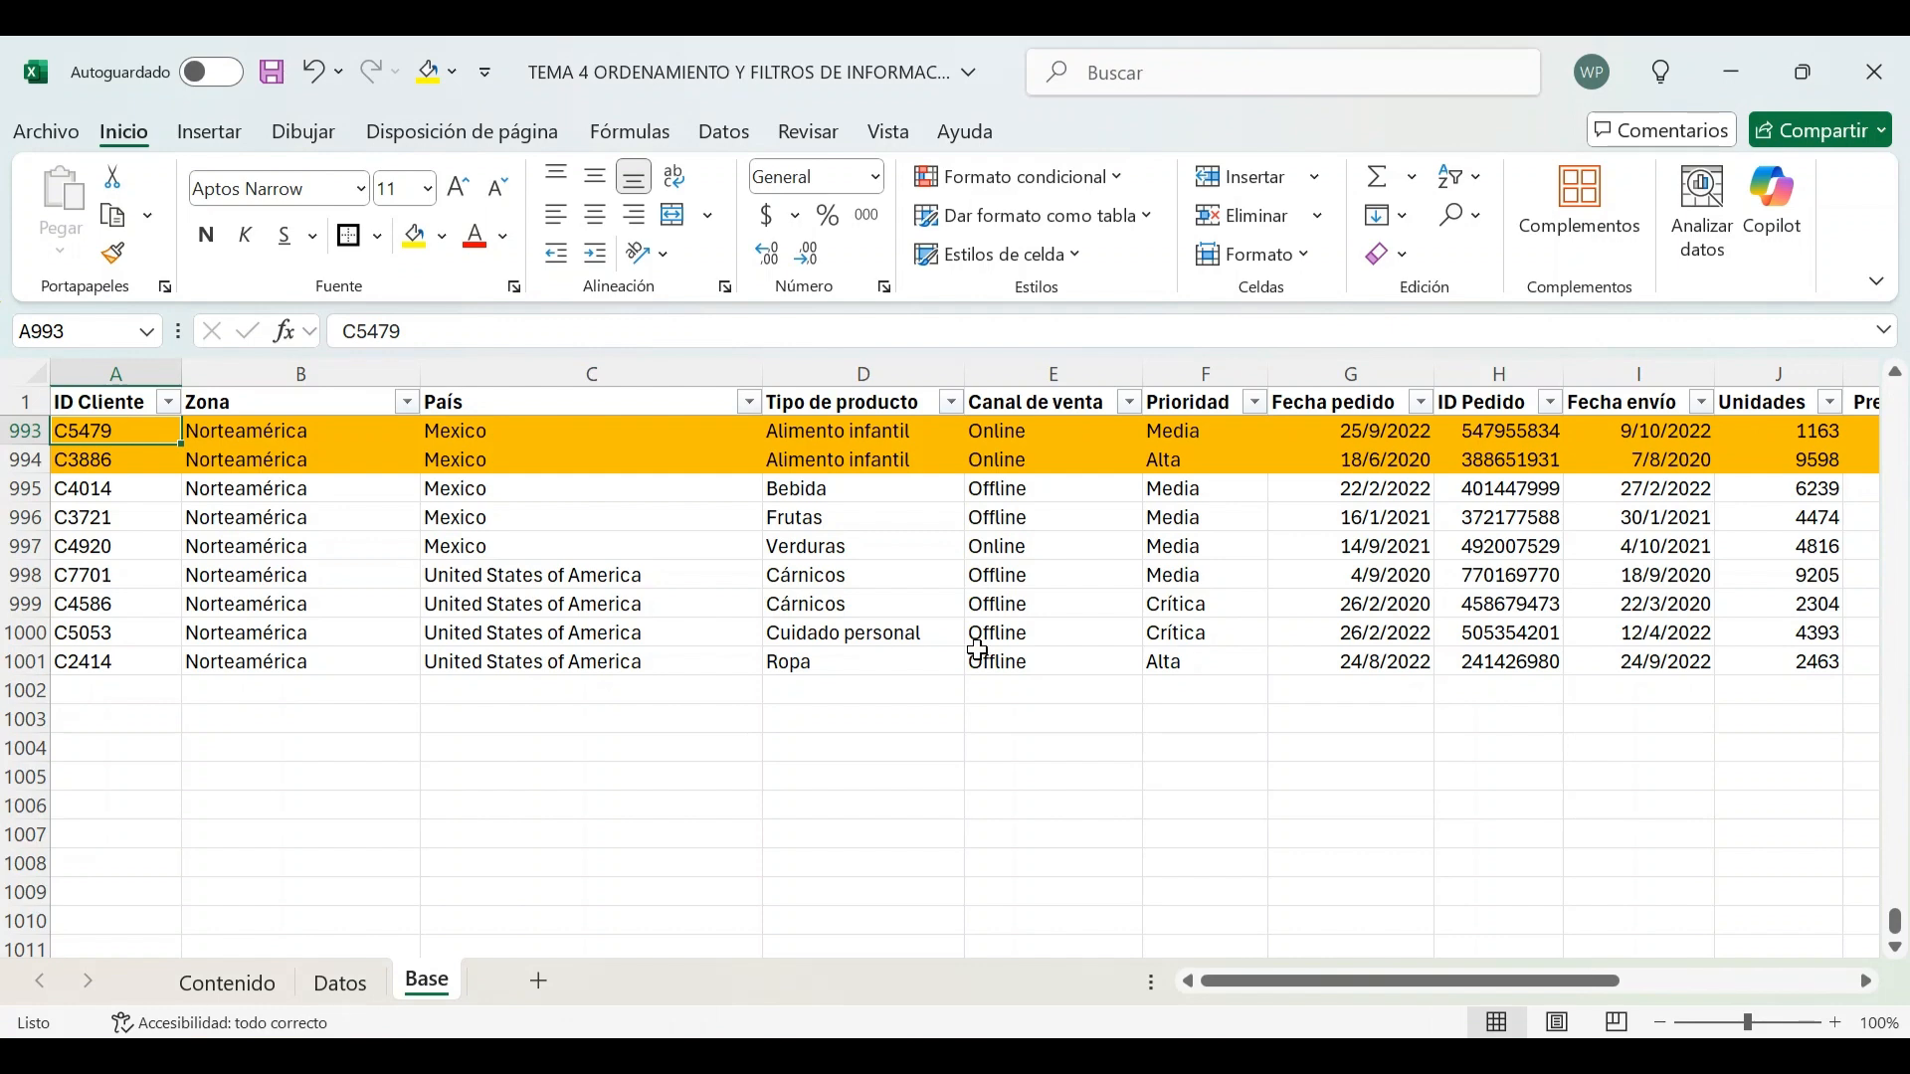
{"action": "left_click", "coordinate": [1064, 655]}
{"action": "key", "text": "Right"}
{"action": "key", "text": "Right"}
{"action": "key", "text": "Right"}
{"action": "key", "text": "Right"}
{"action": "key", "text": "Right"}
{"action": "key", "text": "Right"}
{"action": "key", "text": "Right"}
{"action": "key", "text": "Right"}
{"action": "key", "text": "Right"}
{"action": "key", "text": "Right"}
{"action": "key", "text": "Right"}
{"action": "key", "text": "Right"}
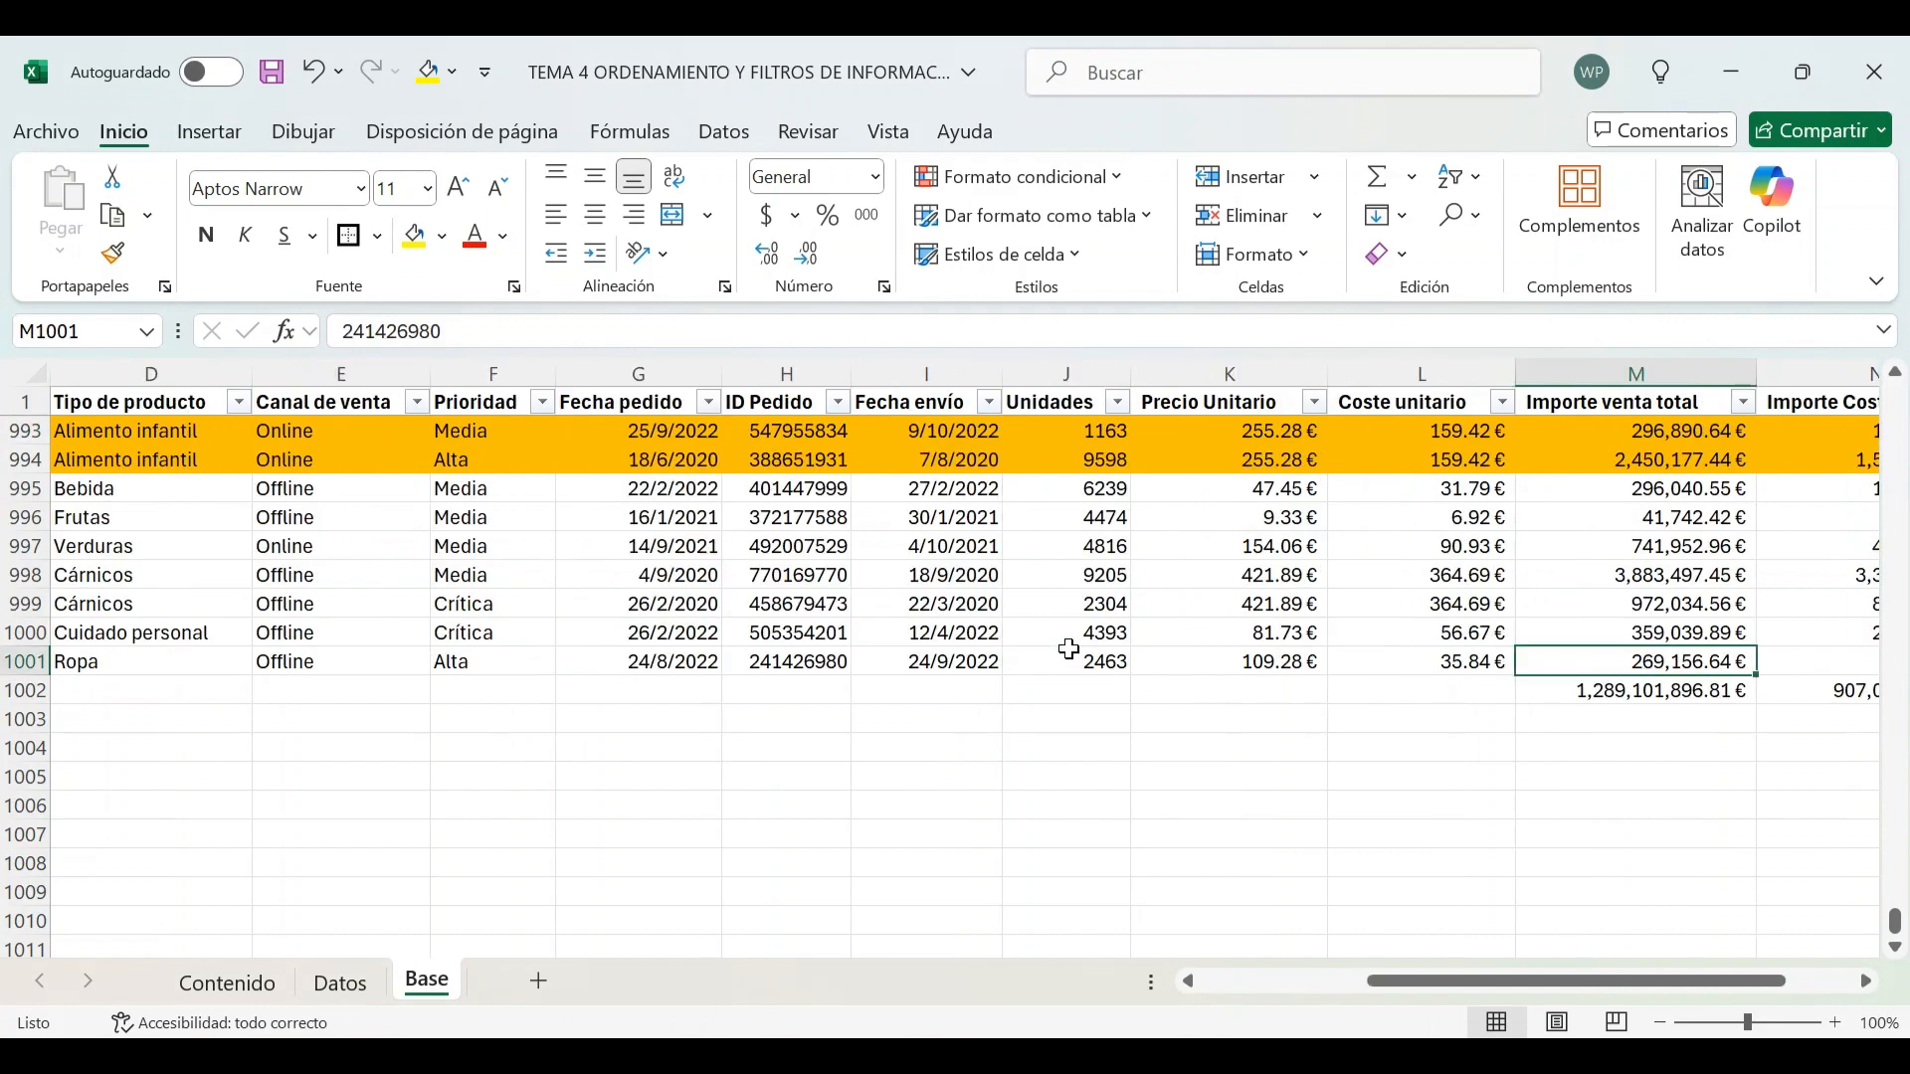
{"action": "key", "text": "Left"}
{"action": "key", "text": "Left"}
{"action": "key", "text": "Left"}
{"action": "key", "text": "Left"}
{"action": "key", "text": "Left"}
{"action": "key", "text": "Right"}
{"action": "key", "text": "Down"}
{"action": "key", "text": "shift+Right"}
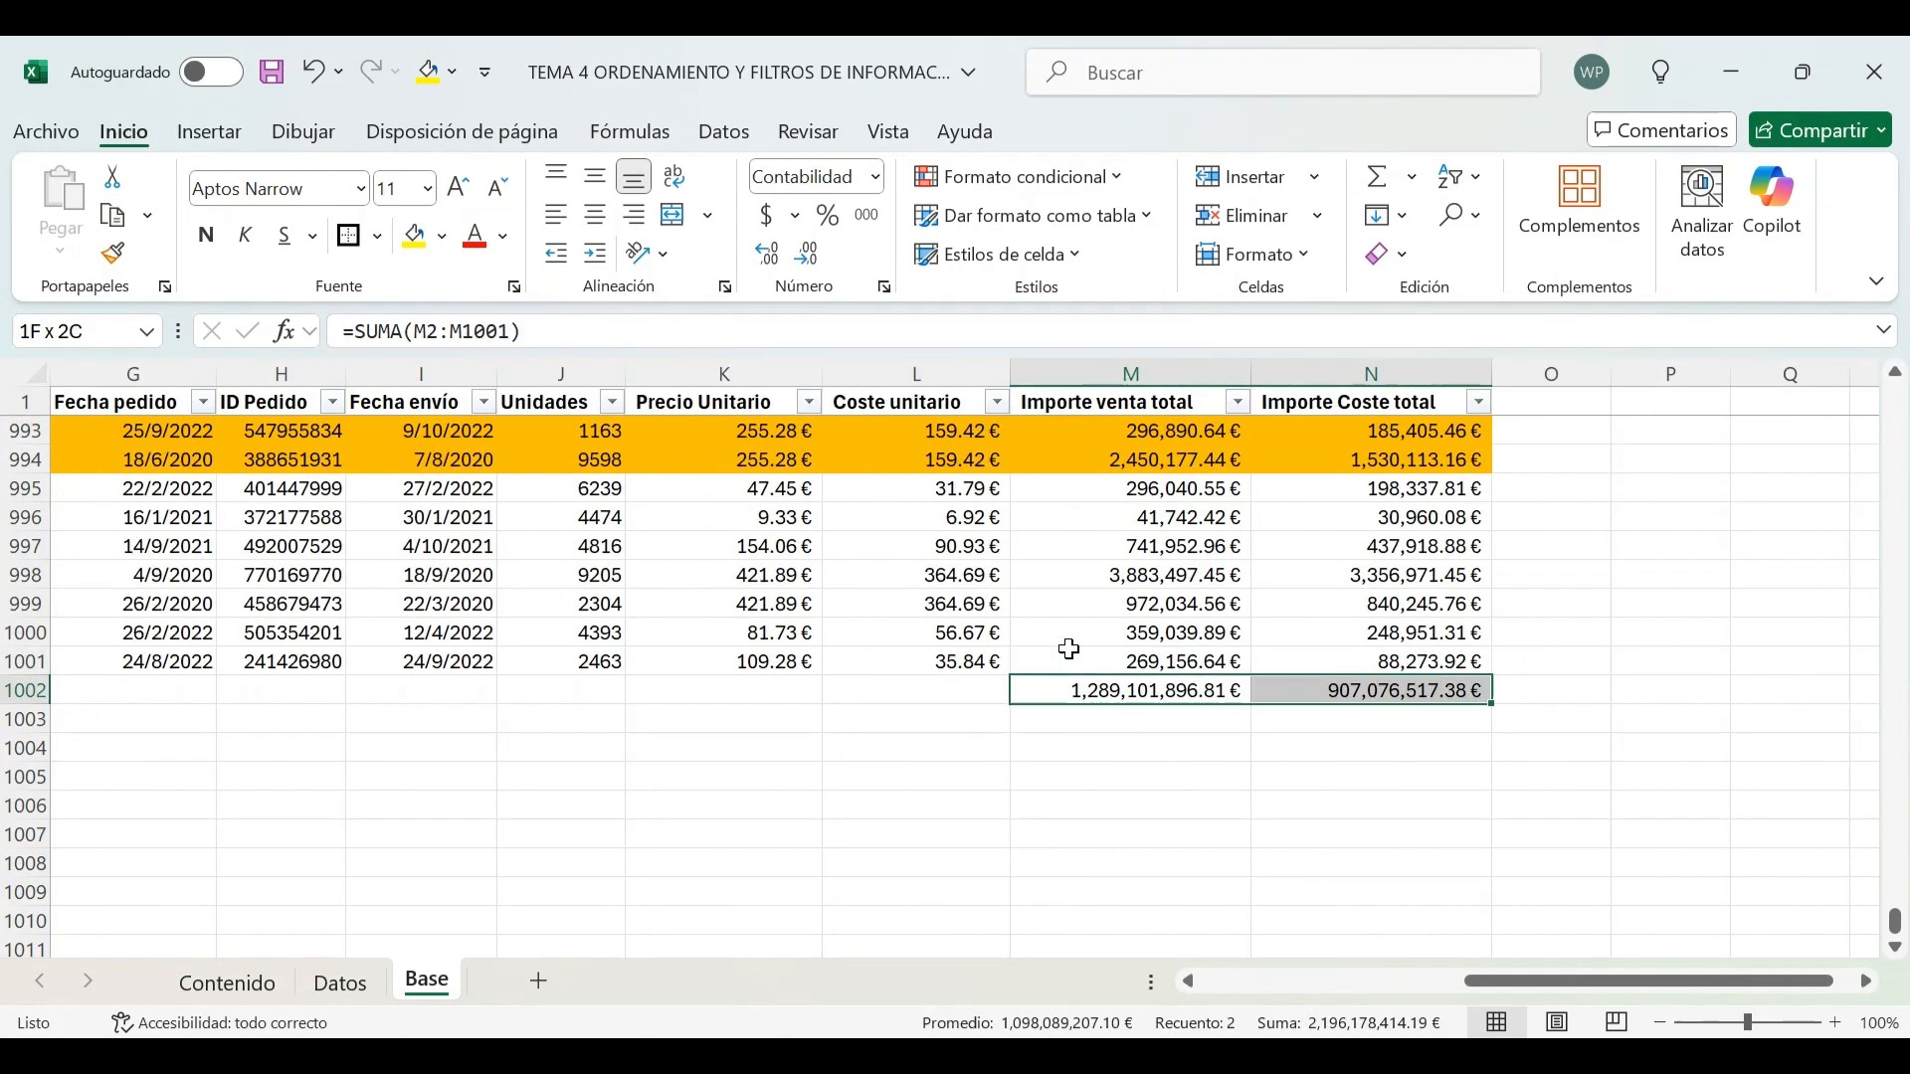
{"action": "key", "text": "ctrl+c"}
{"action": "key", "text": "Down"}
{"action": "key", "text": "ctrl+v"}
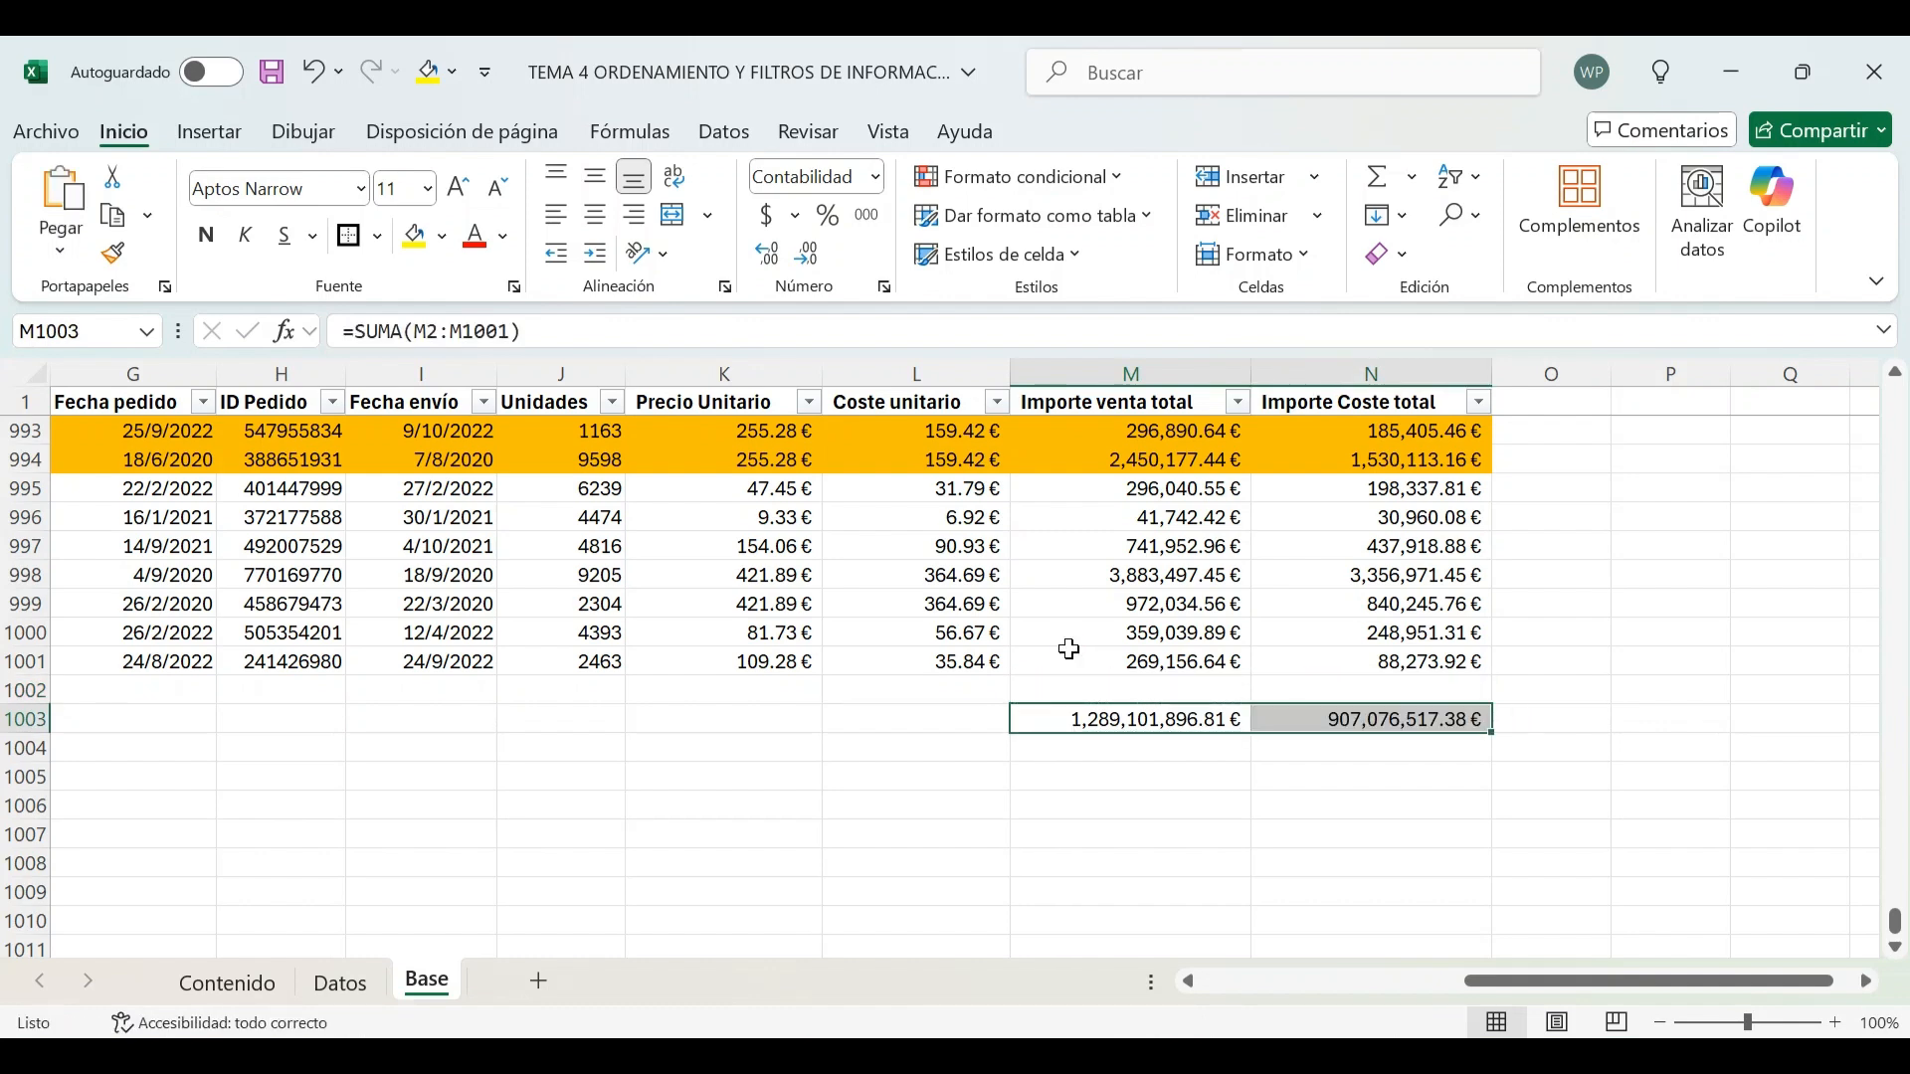
Select the data table and switch AutoFilter off and on so it covers only the data rows, not the totals
{"action": "key", "text": "Up"}
{"action": "key", "text": "Right"}
{"action": "key", "text": "Up"}
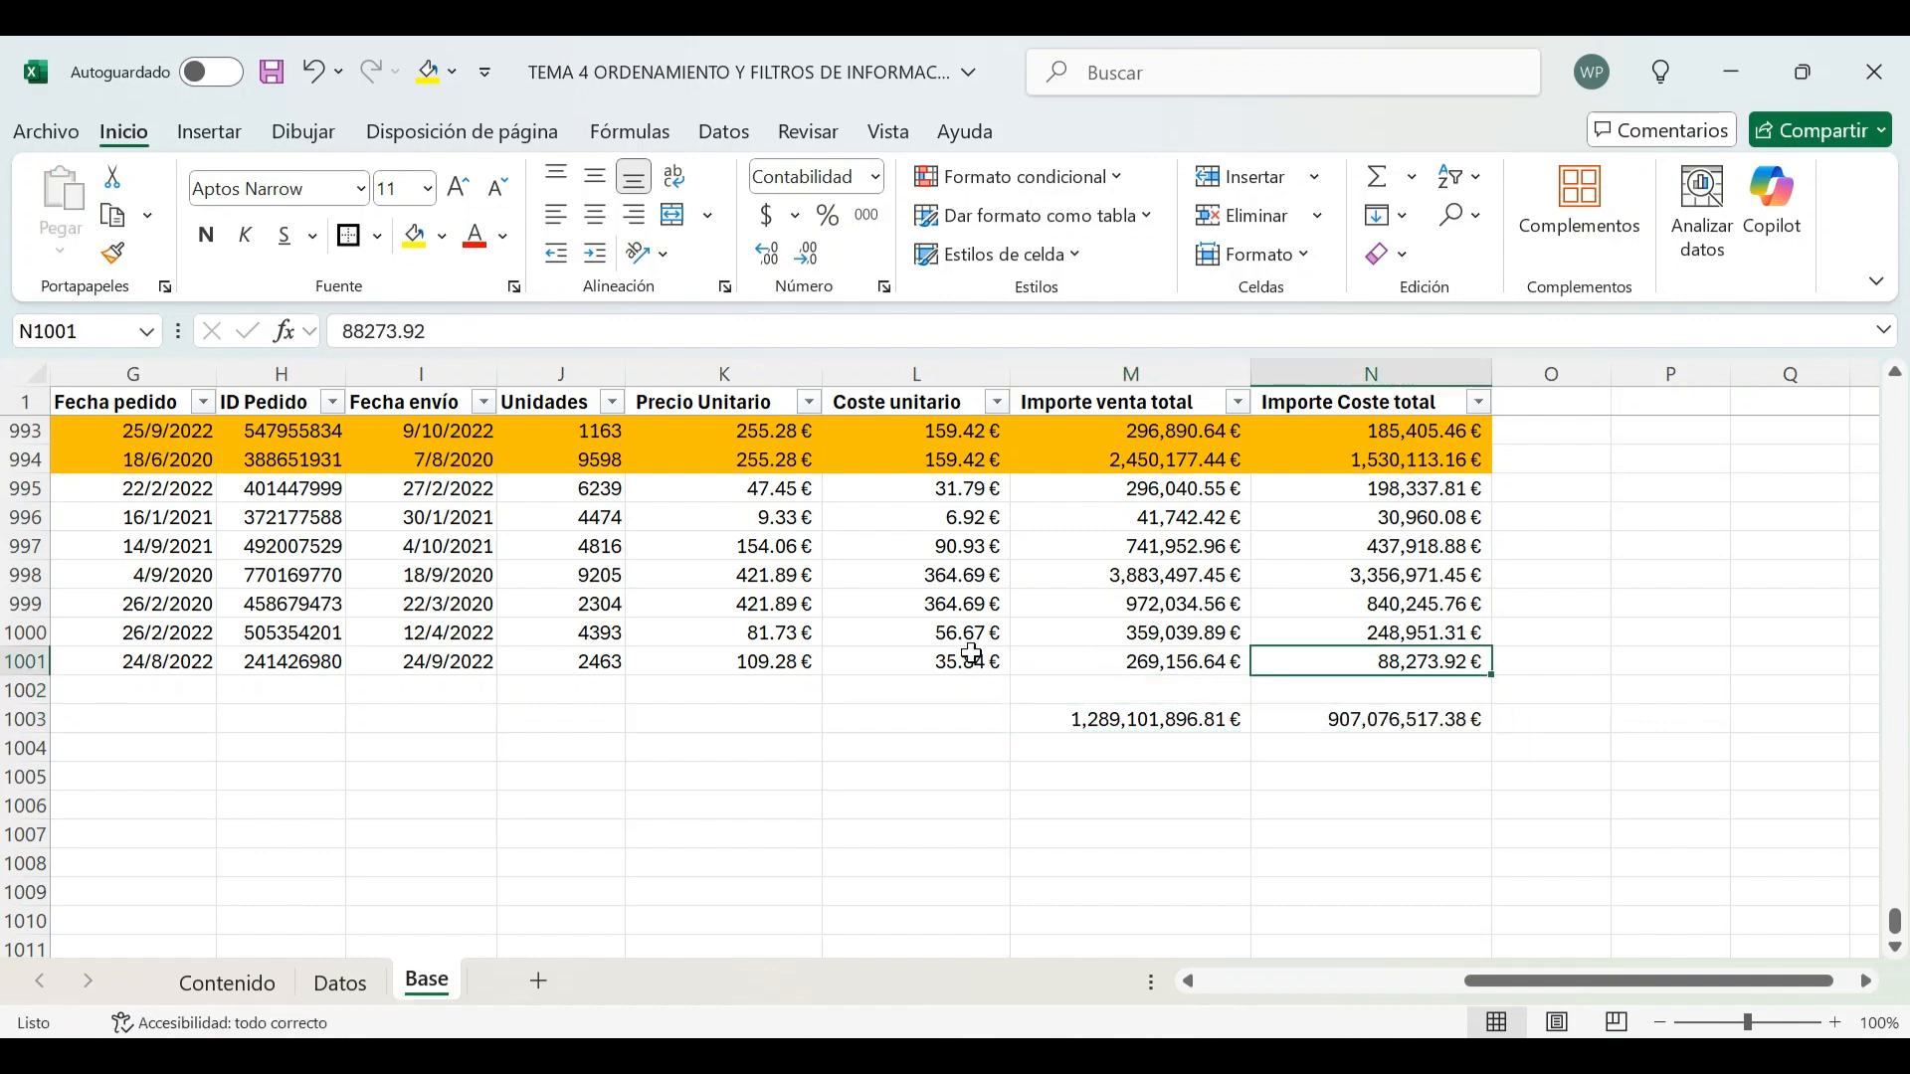
{"action": "left_click_drag", "start_coordinate": [1574, 978], "coordinate": [1232, 989]}
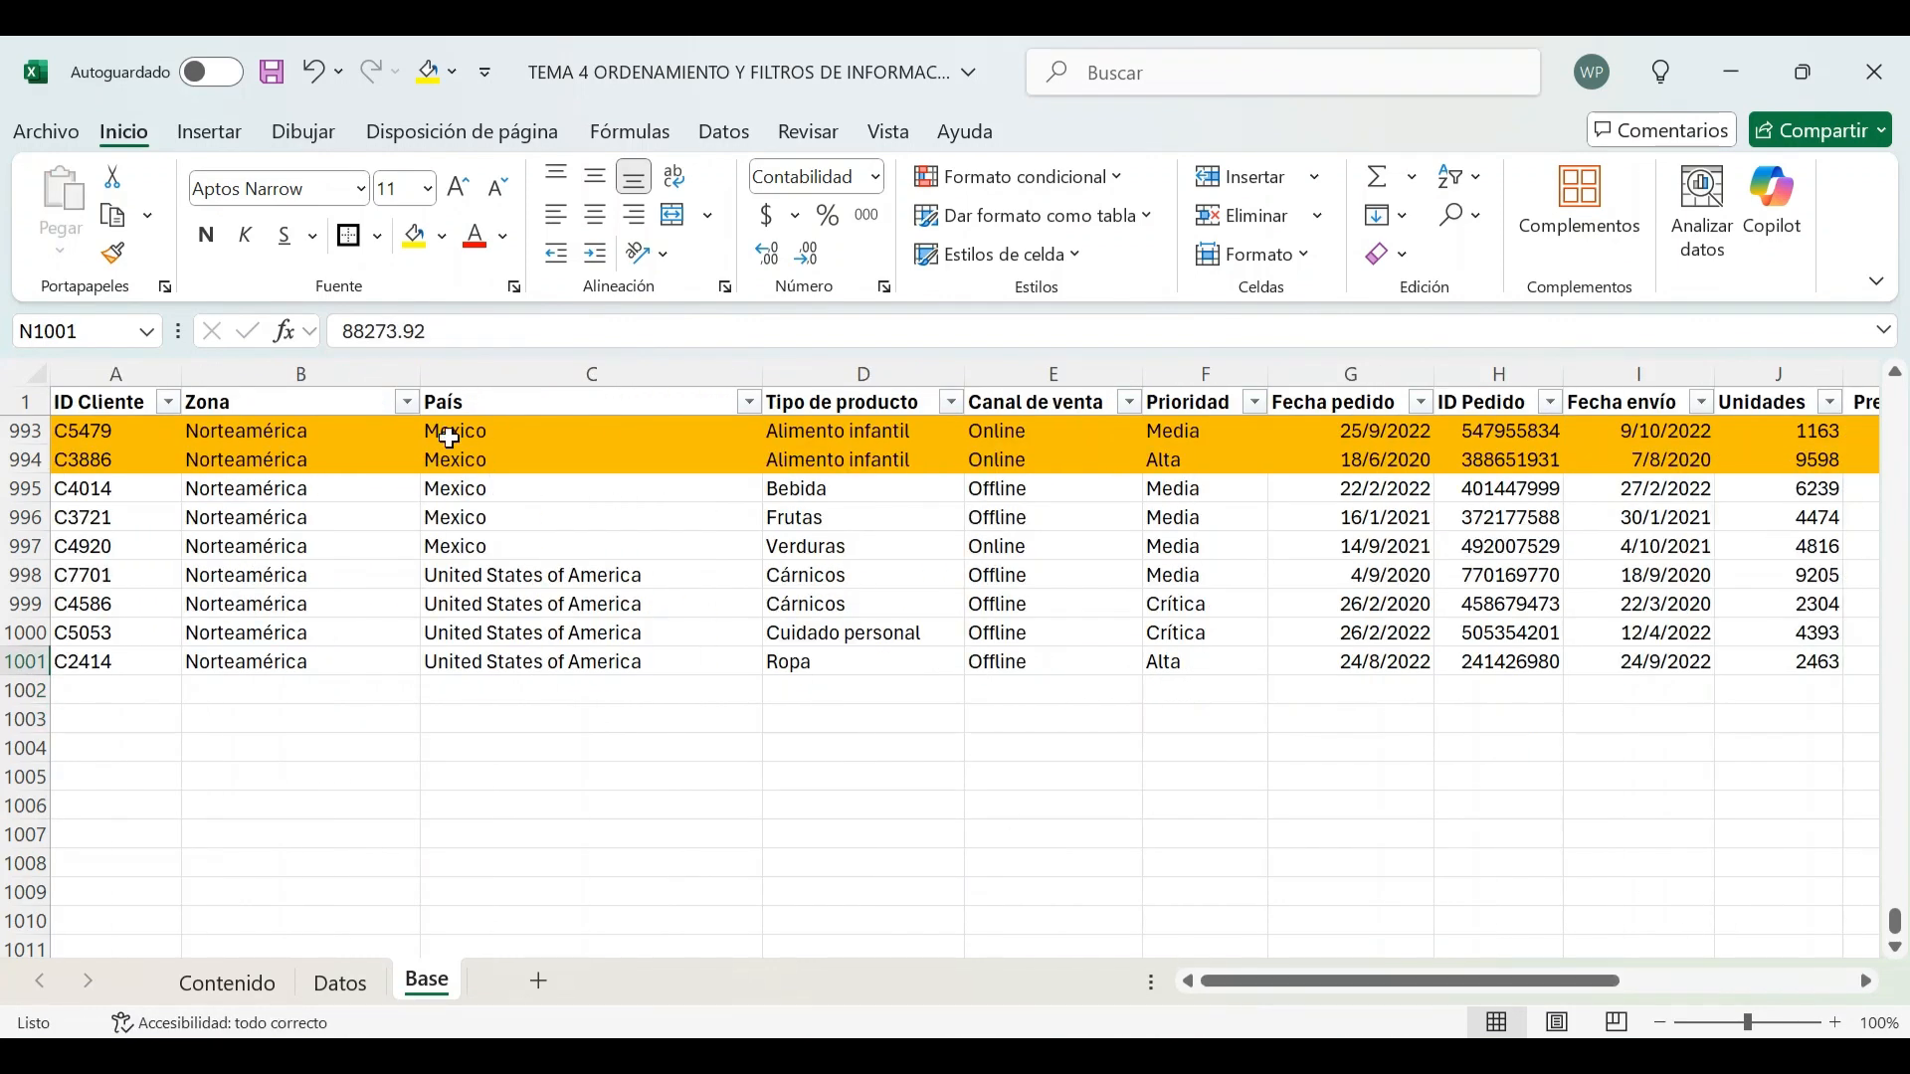
{"action": "left_click", "coordinate": [102, 404], "text": "shift"}
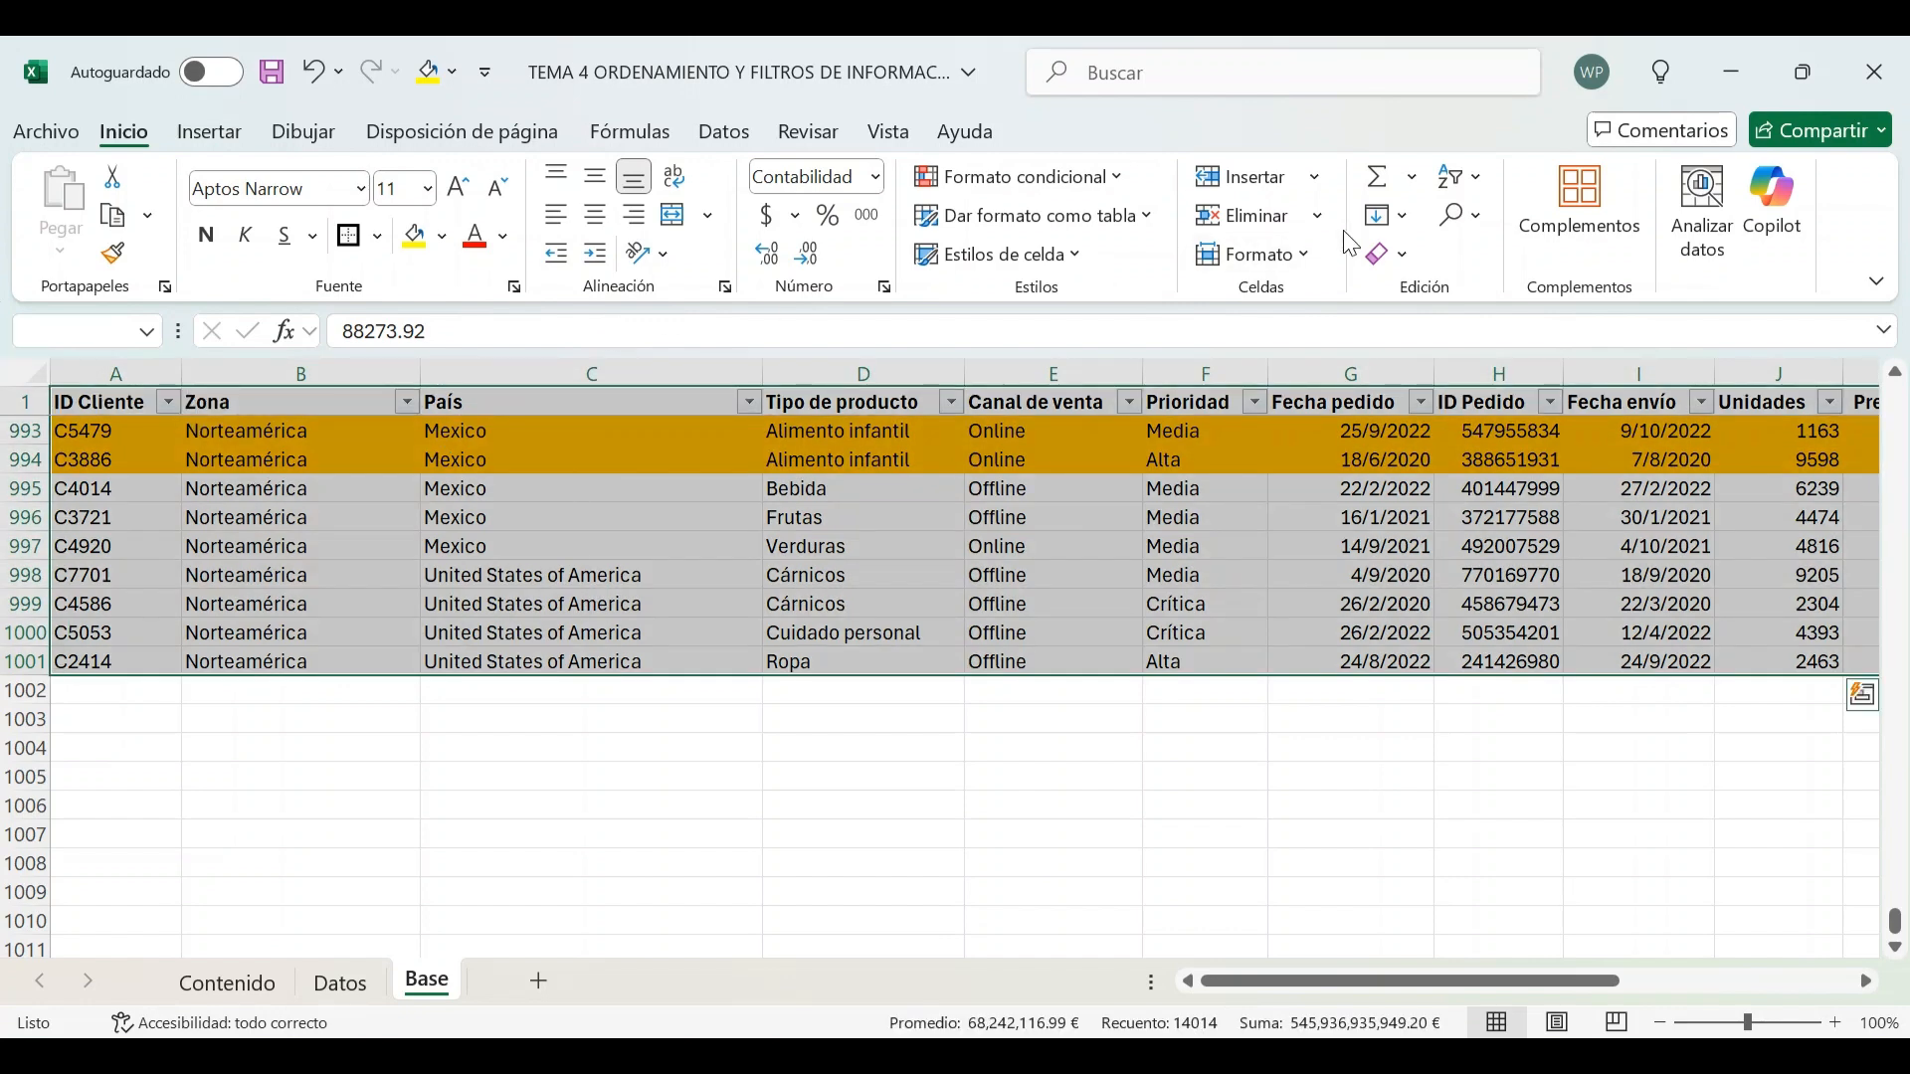
{"action": "left_click", "coordinate": [609, 131]}
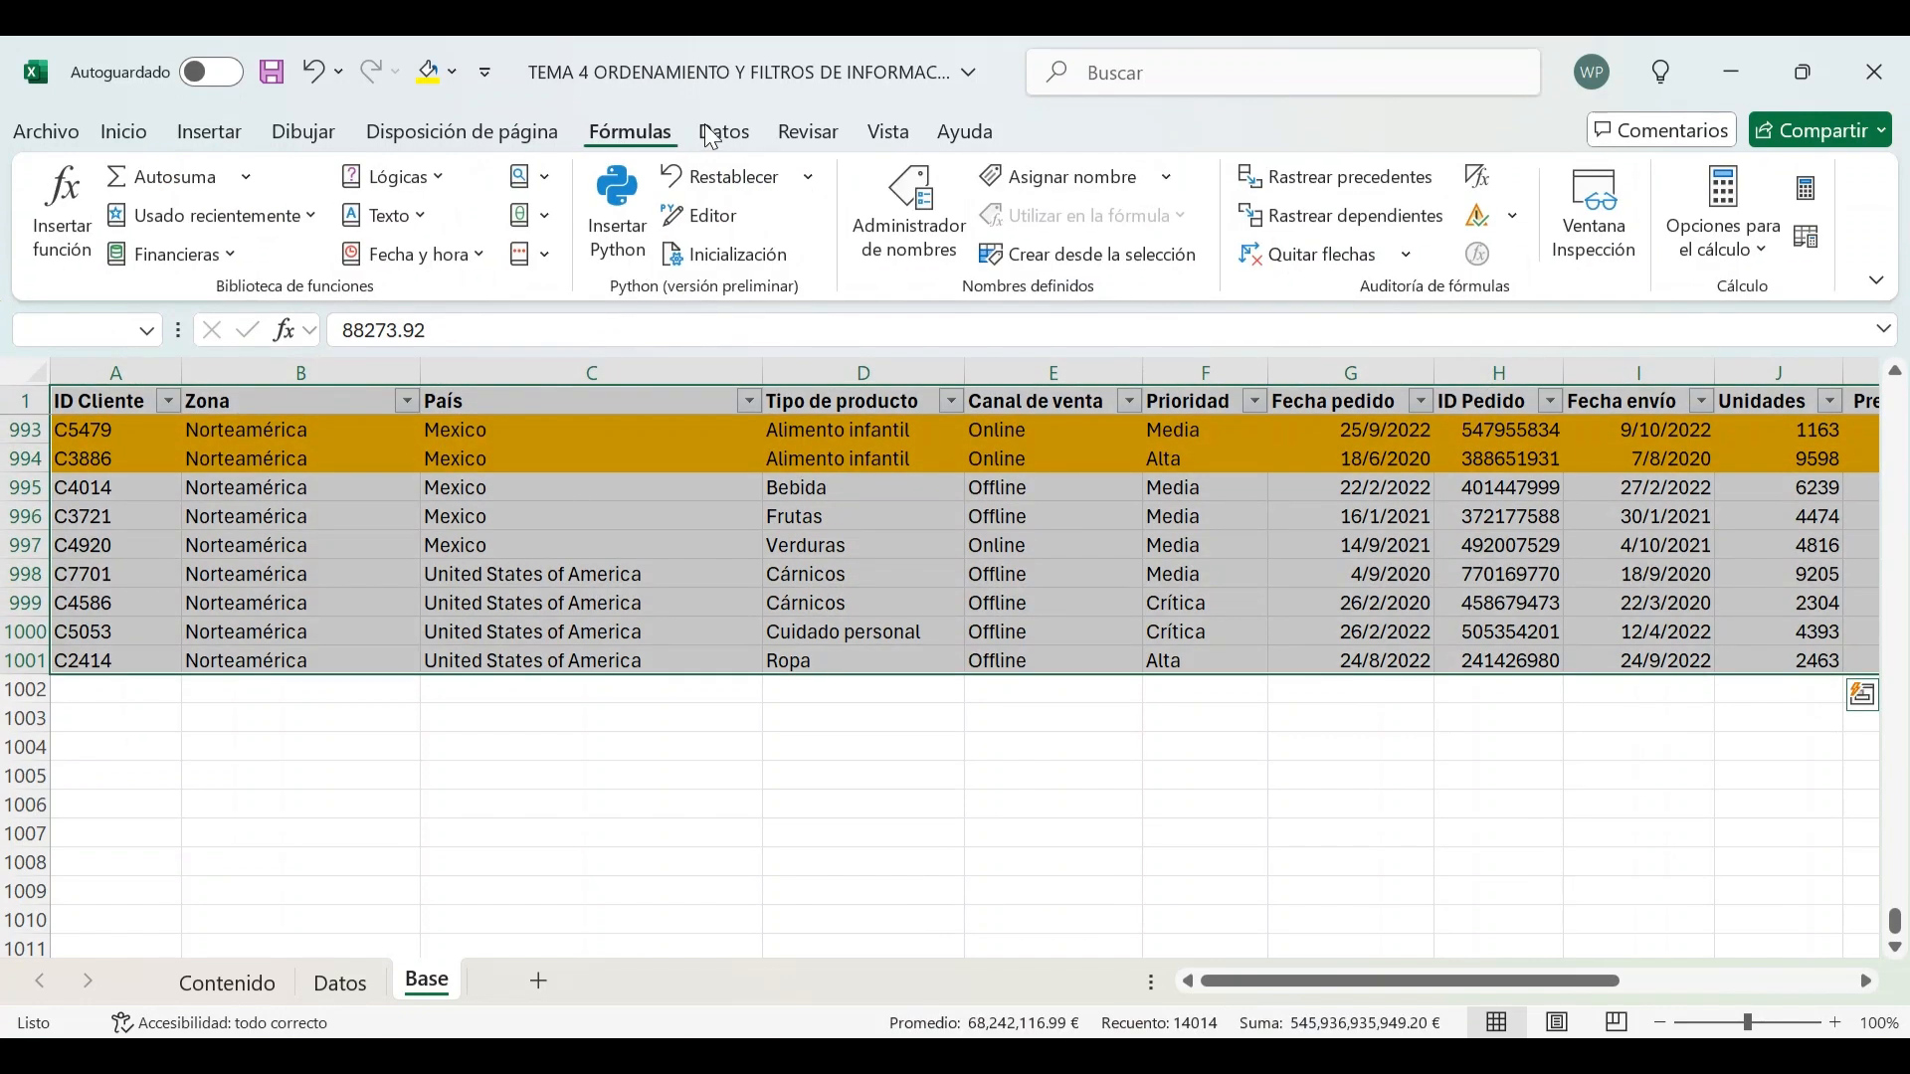
{"action": "left_click", "coordinate": [712, 134]}
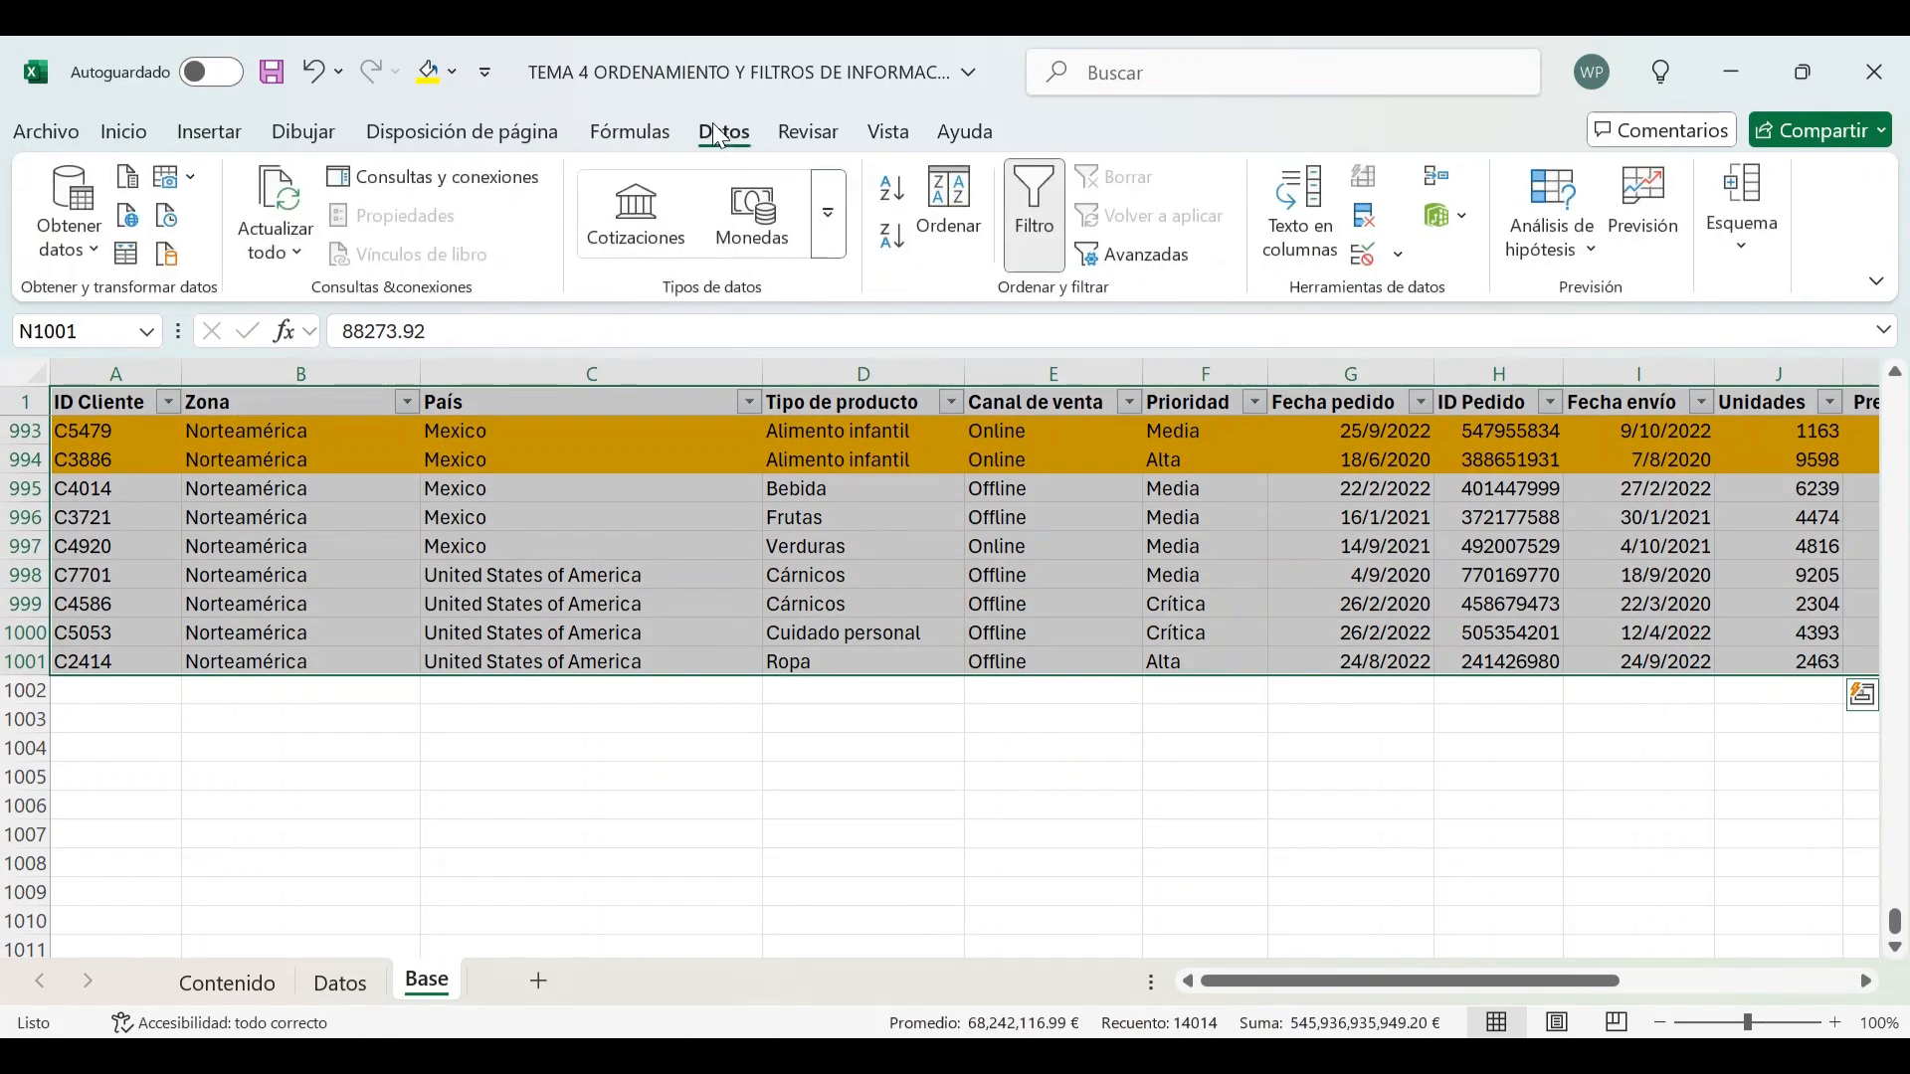
{"action": "left_click", "coordinate": [1047, 248]}
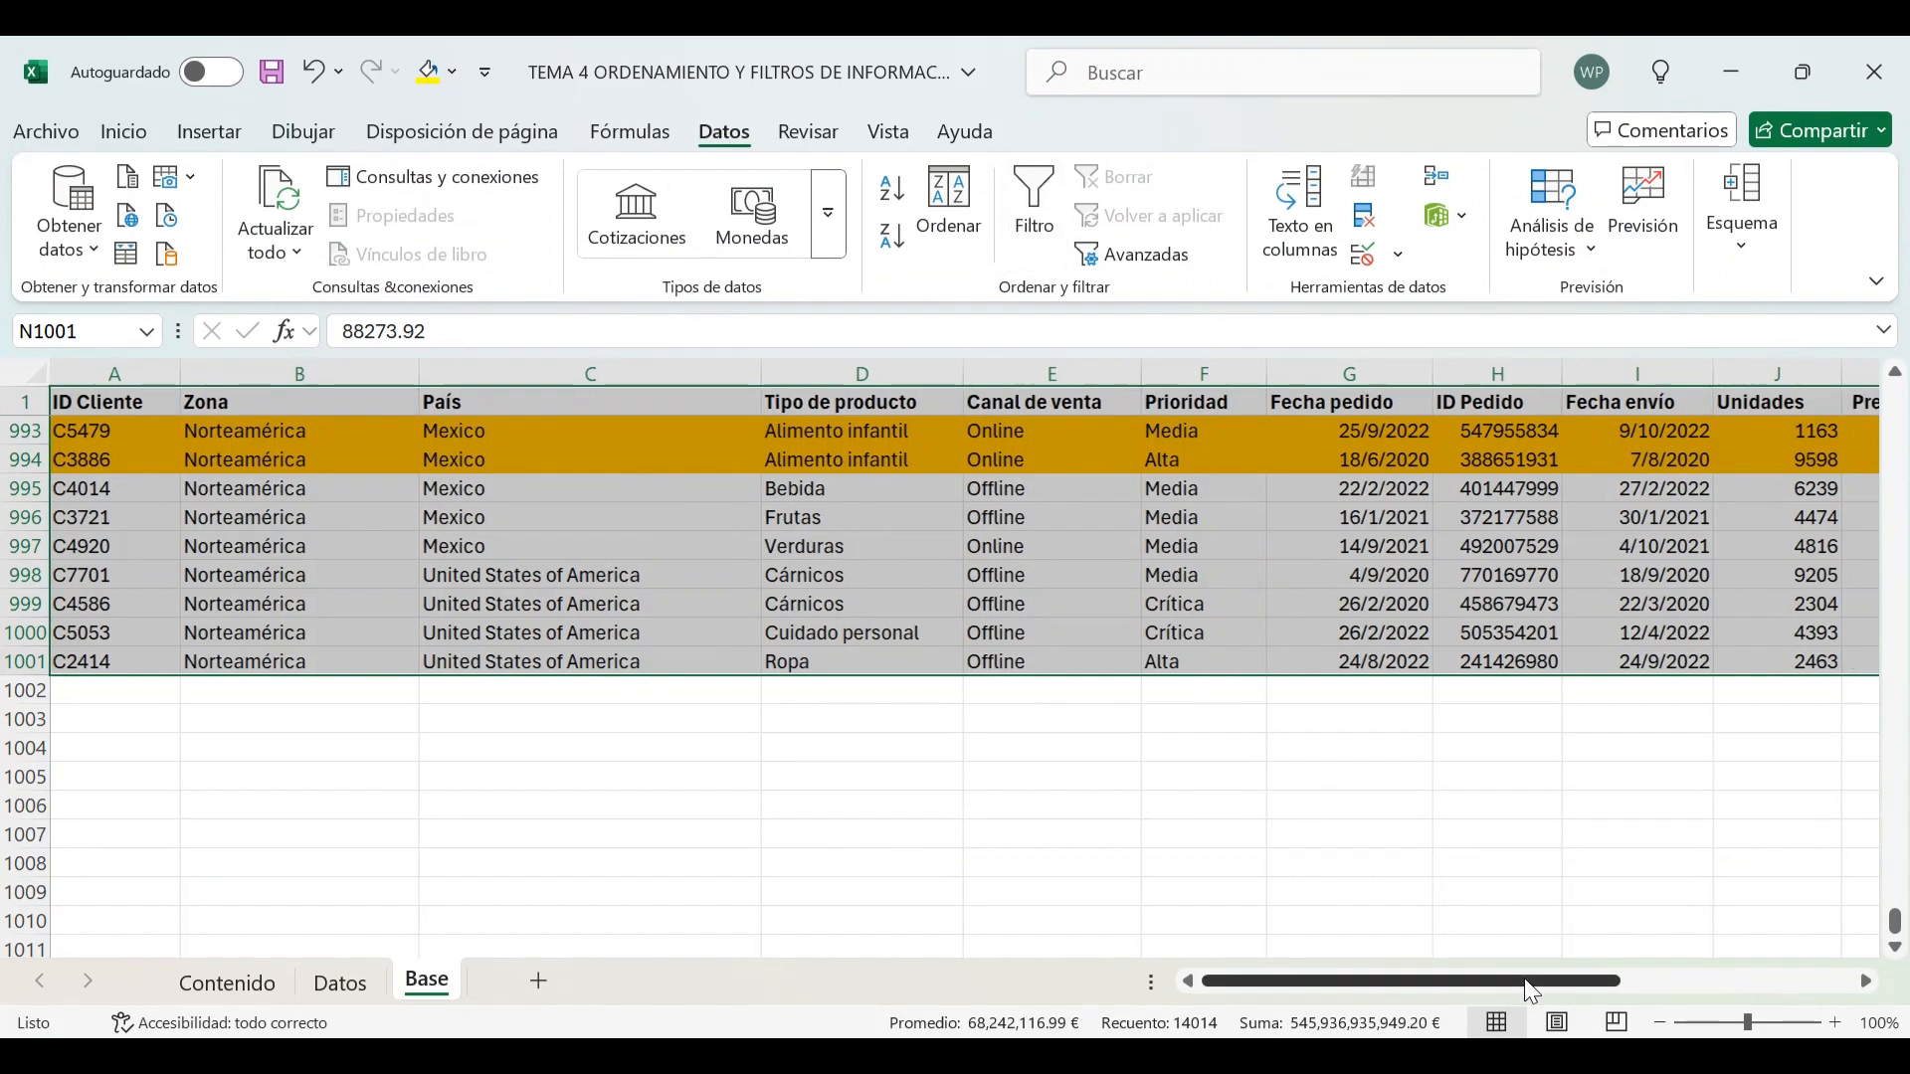
{"action": "left_click_drag", "start_coordinate": [1498, 988], "coordinate": [1798, 989]}
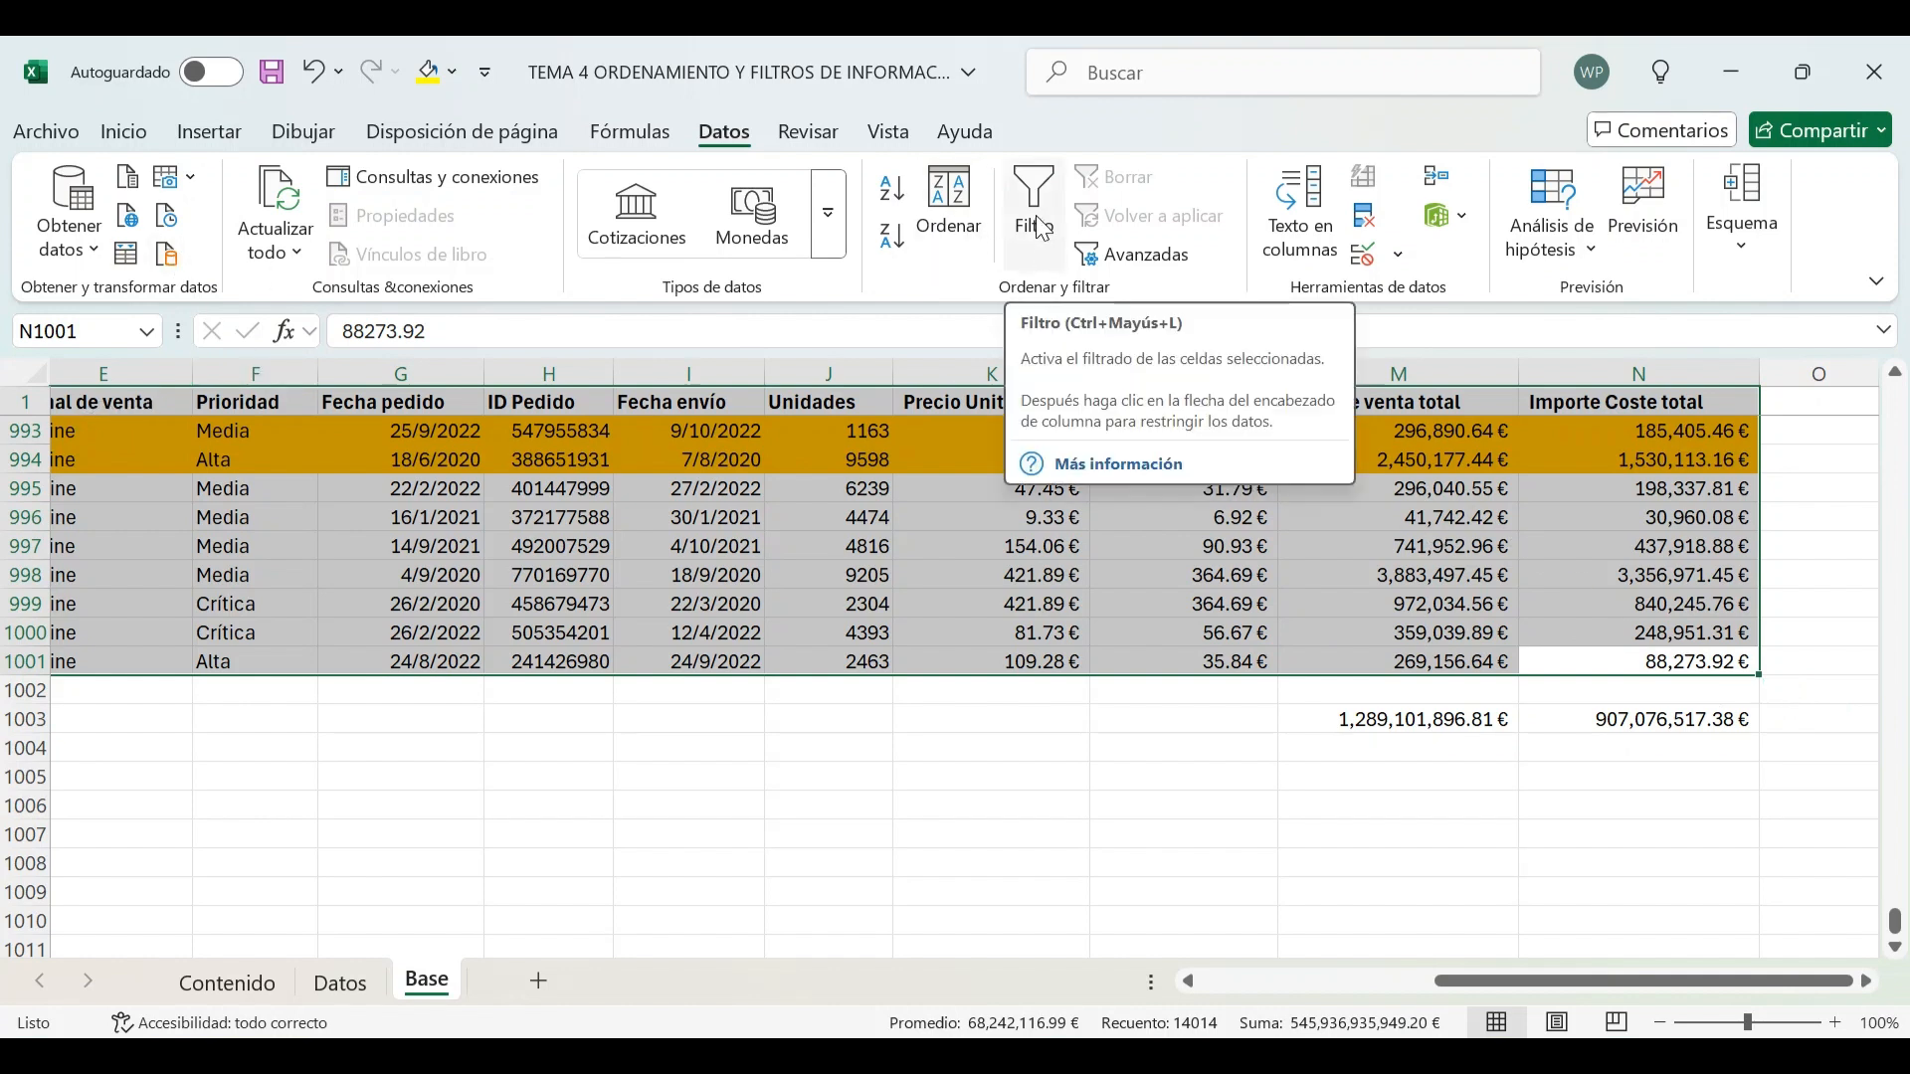
{"action": "left_click", "coordinate": [1044, 247]}
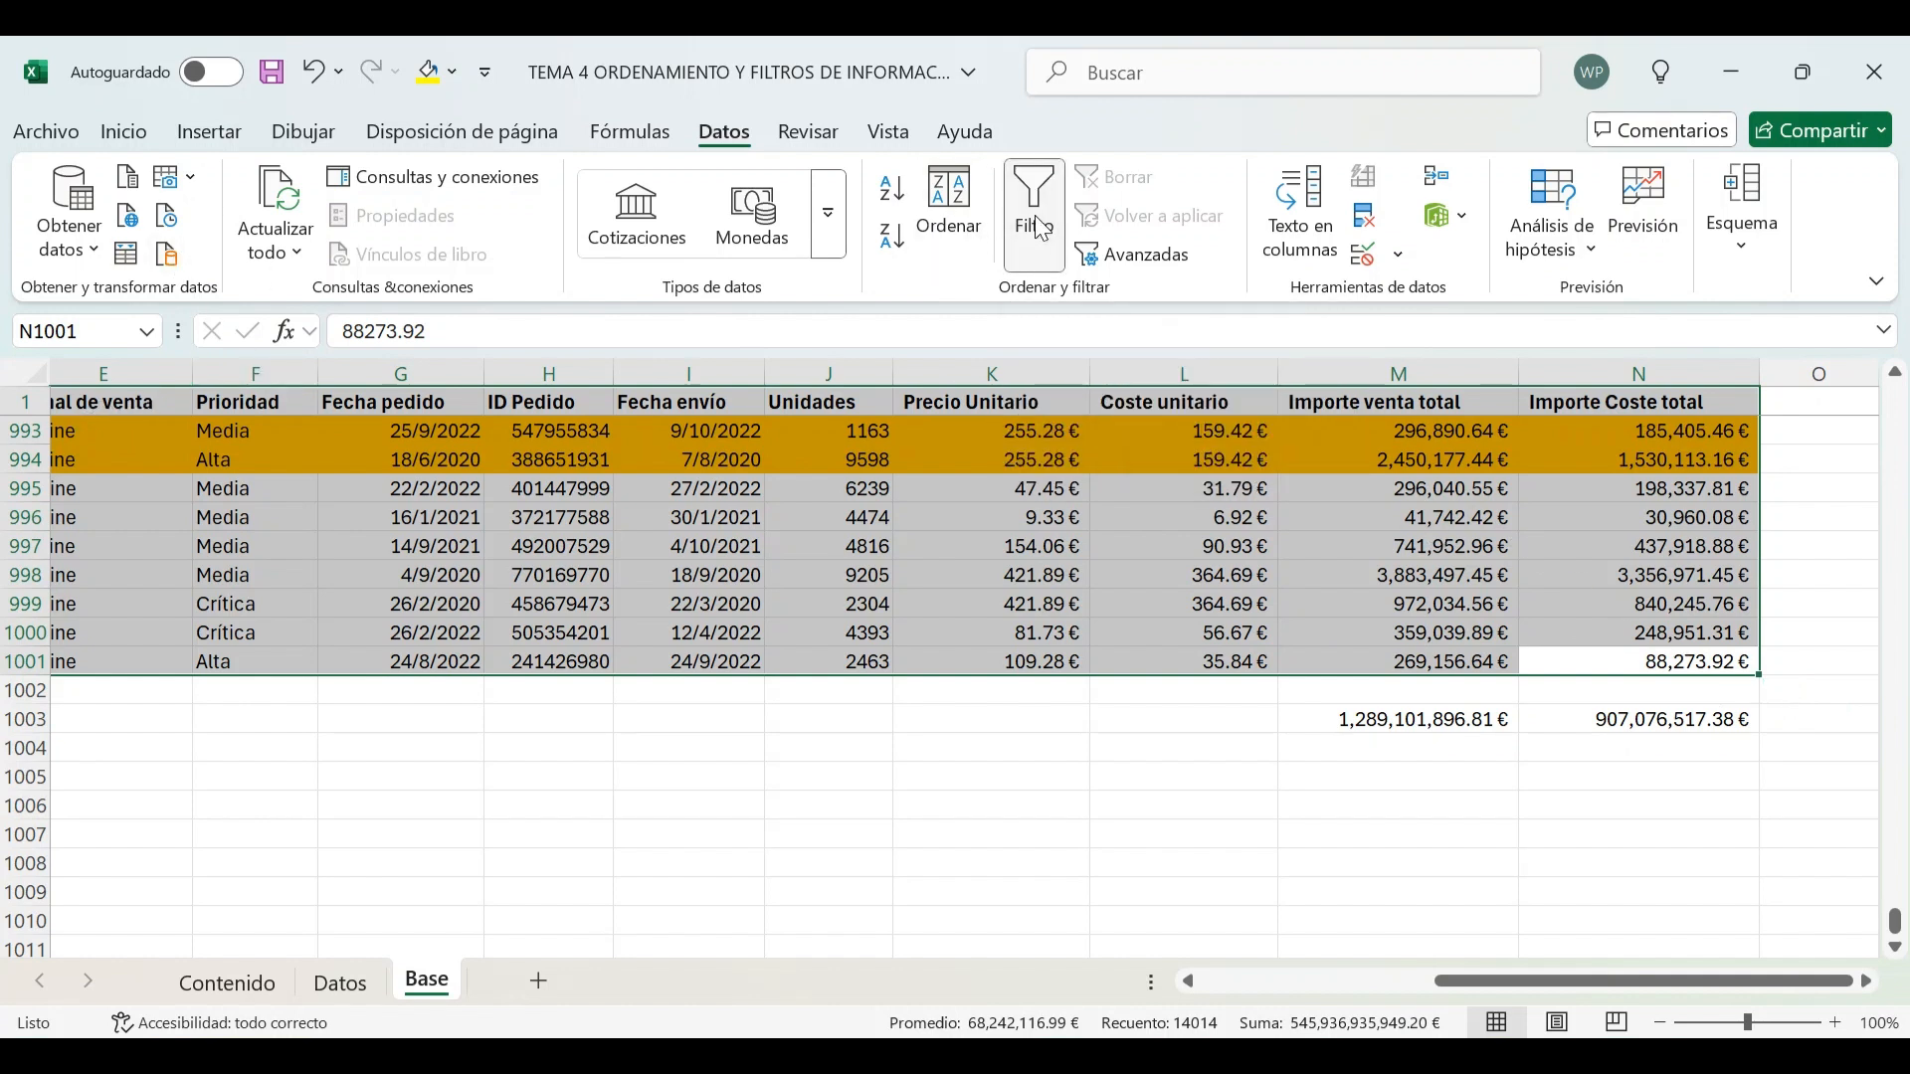
{"action": "left_click", "coordinate": [1190, 490]}
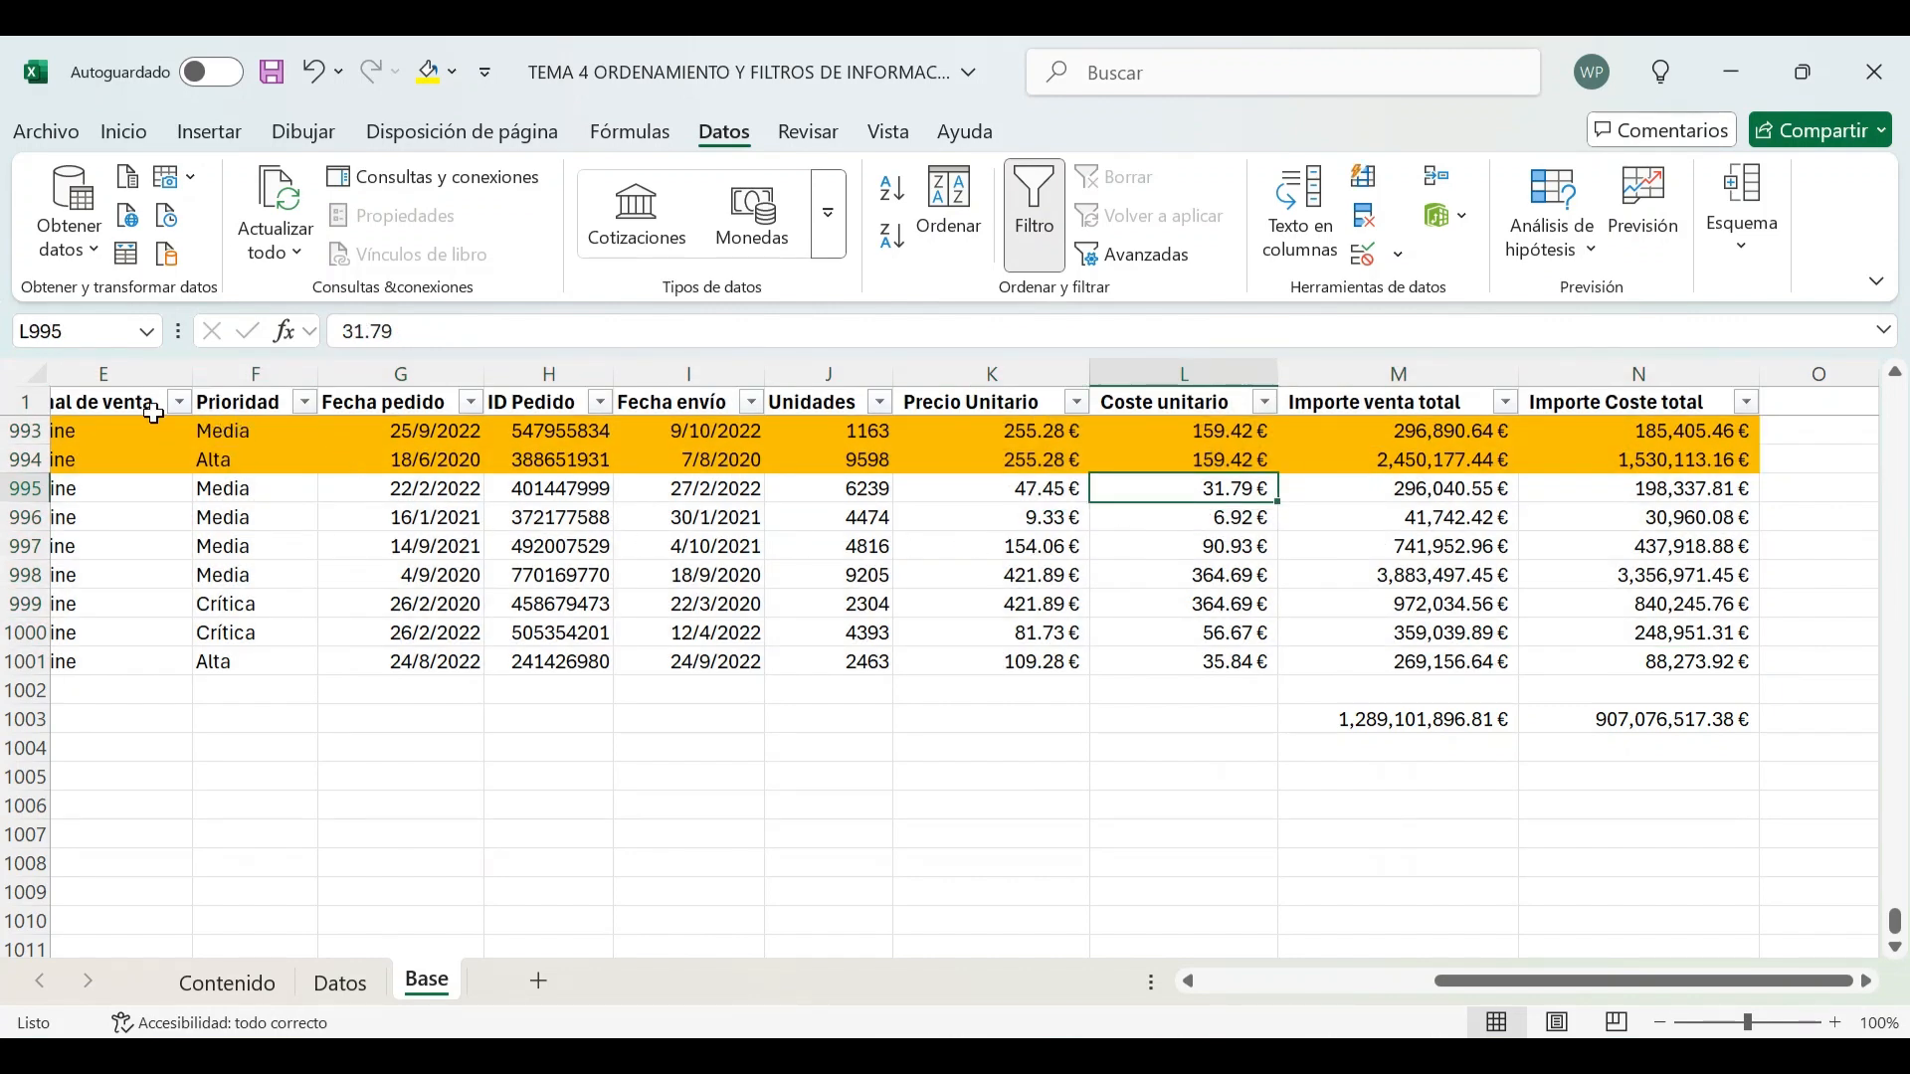
Filter the Prioridad column to show only Alta
{"action": "left_click", "coordinate": [304, 402]}
{"action": "left_click", "coordinate": [449, 720]}
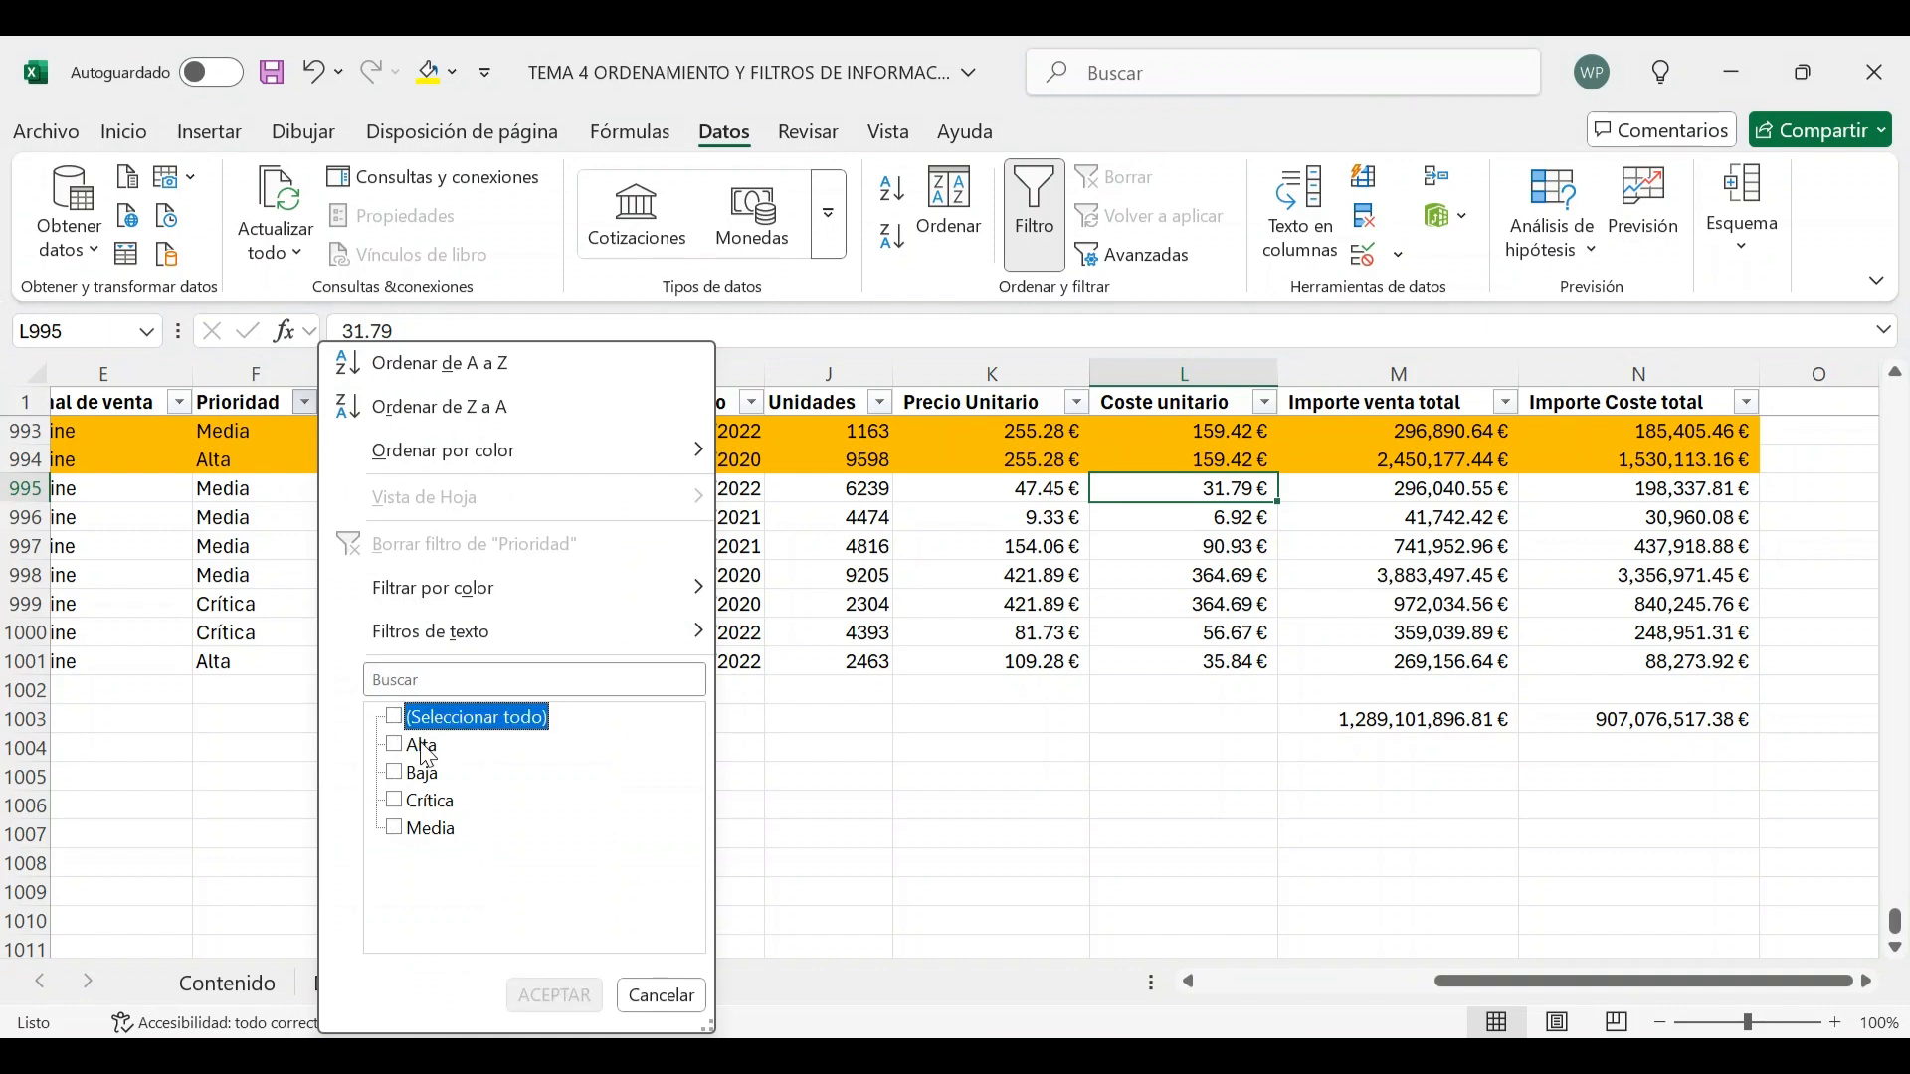
{"action": "left_click", "coordinate": [423, 746]}
{"action": "left_click", "coordinate": [555, 996]}
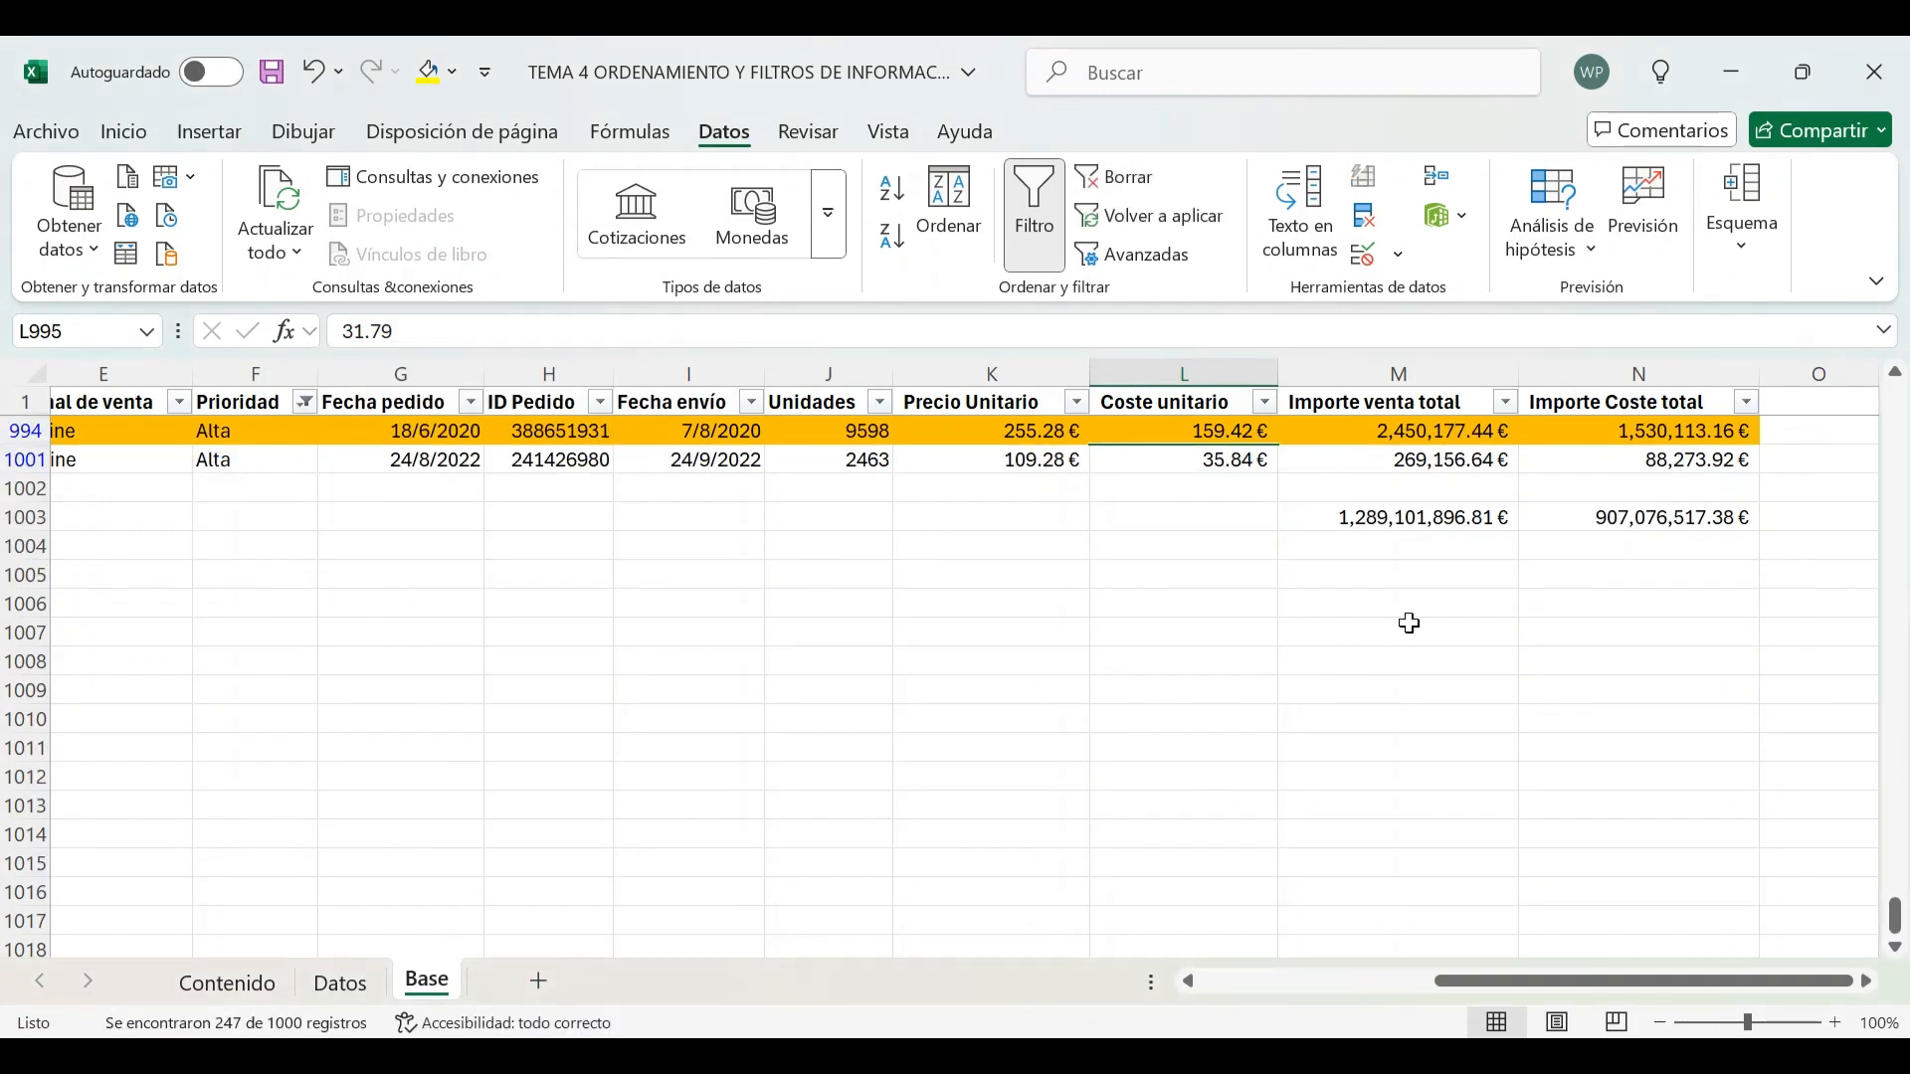
Scroll through the Alta rows and inspect the total formula in M1003
{"action": "scroll", "coordinate": [1406, 622], "scroll_direction": "up", "scroll_amount": 12}
{"action": "scroll", "coordinate": [1427, 637], "scroll_direction": "up", "scroll_amount": 20}
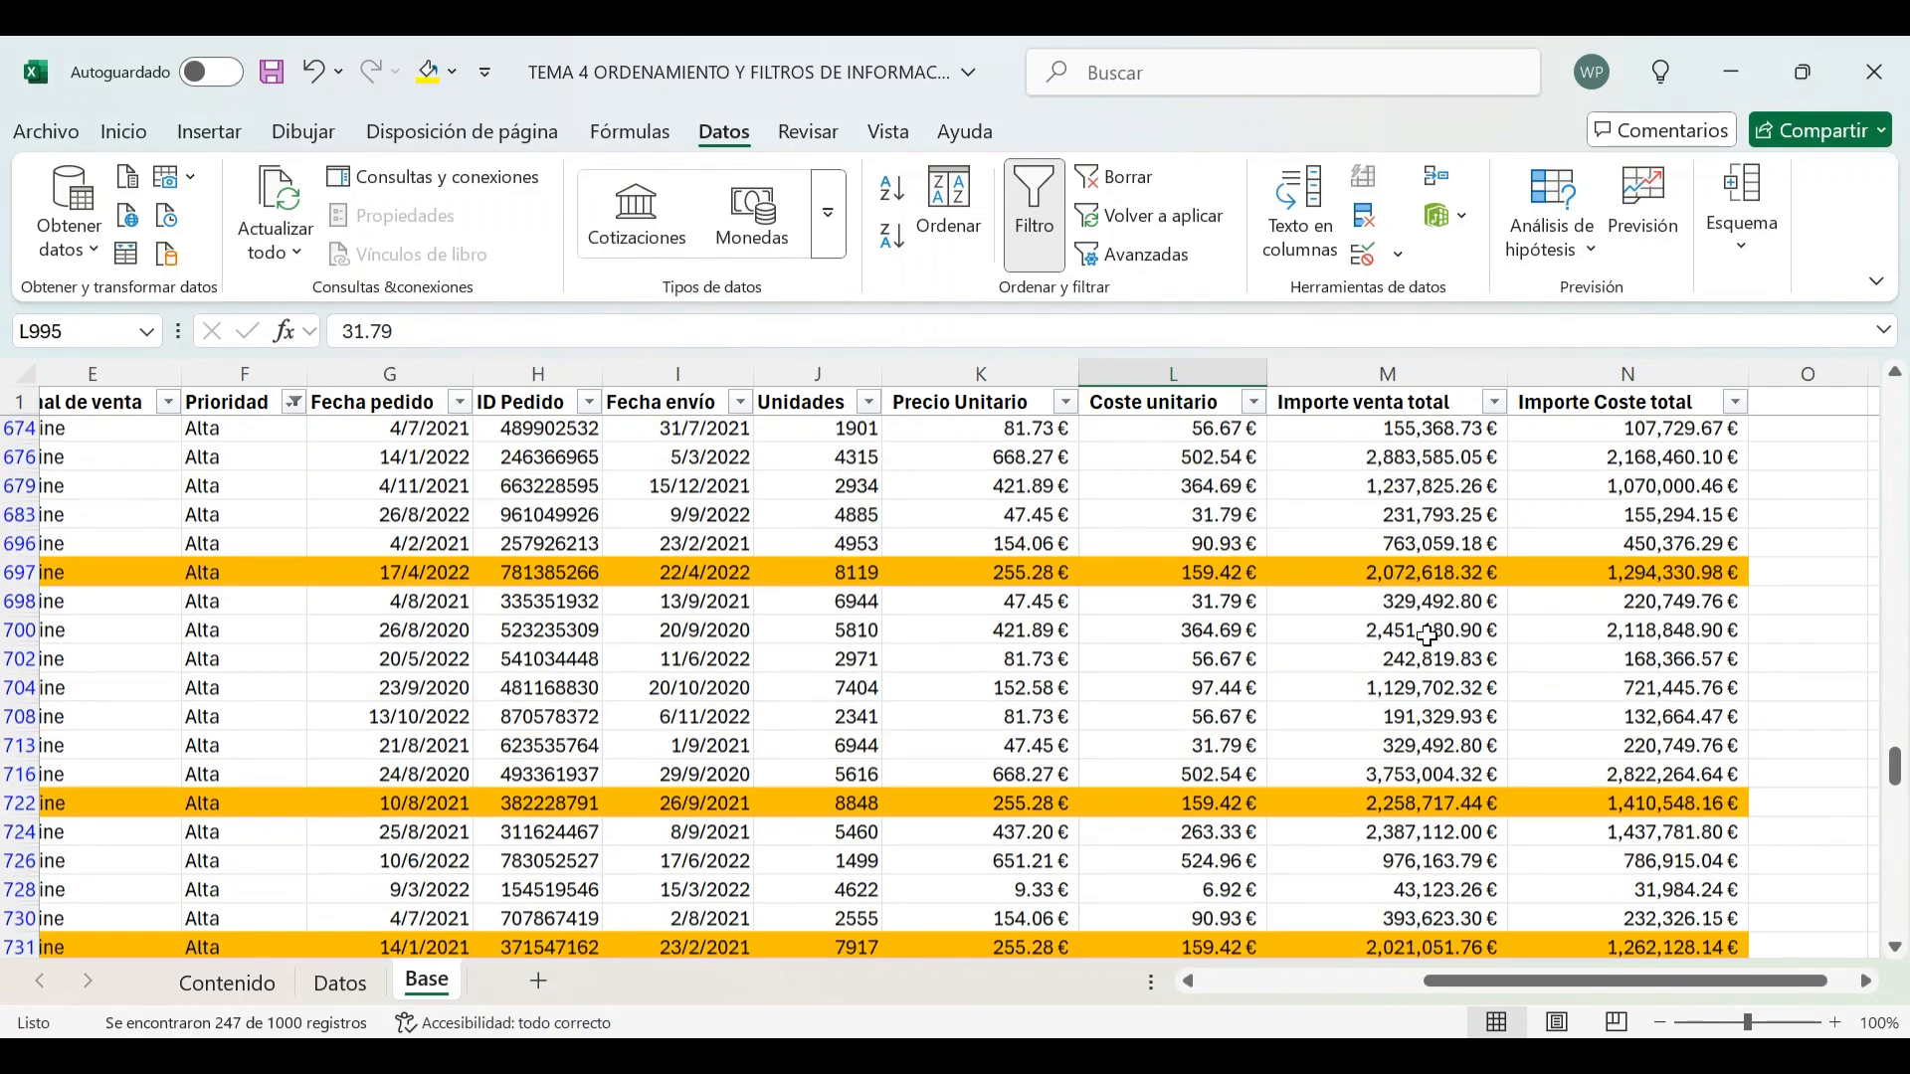
{"action": "scroll", "coordinate": [1426, 636], "scroll_direction": "up", "scroll_amount": 20}
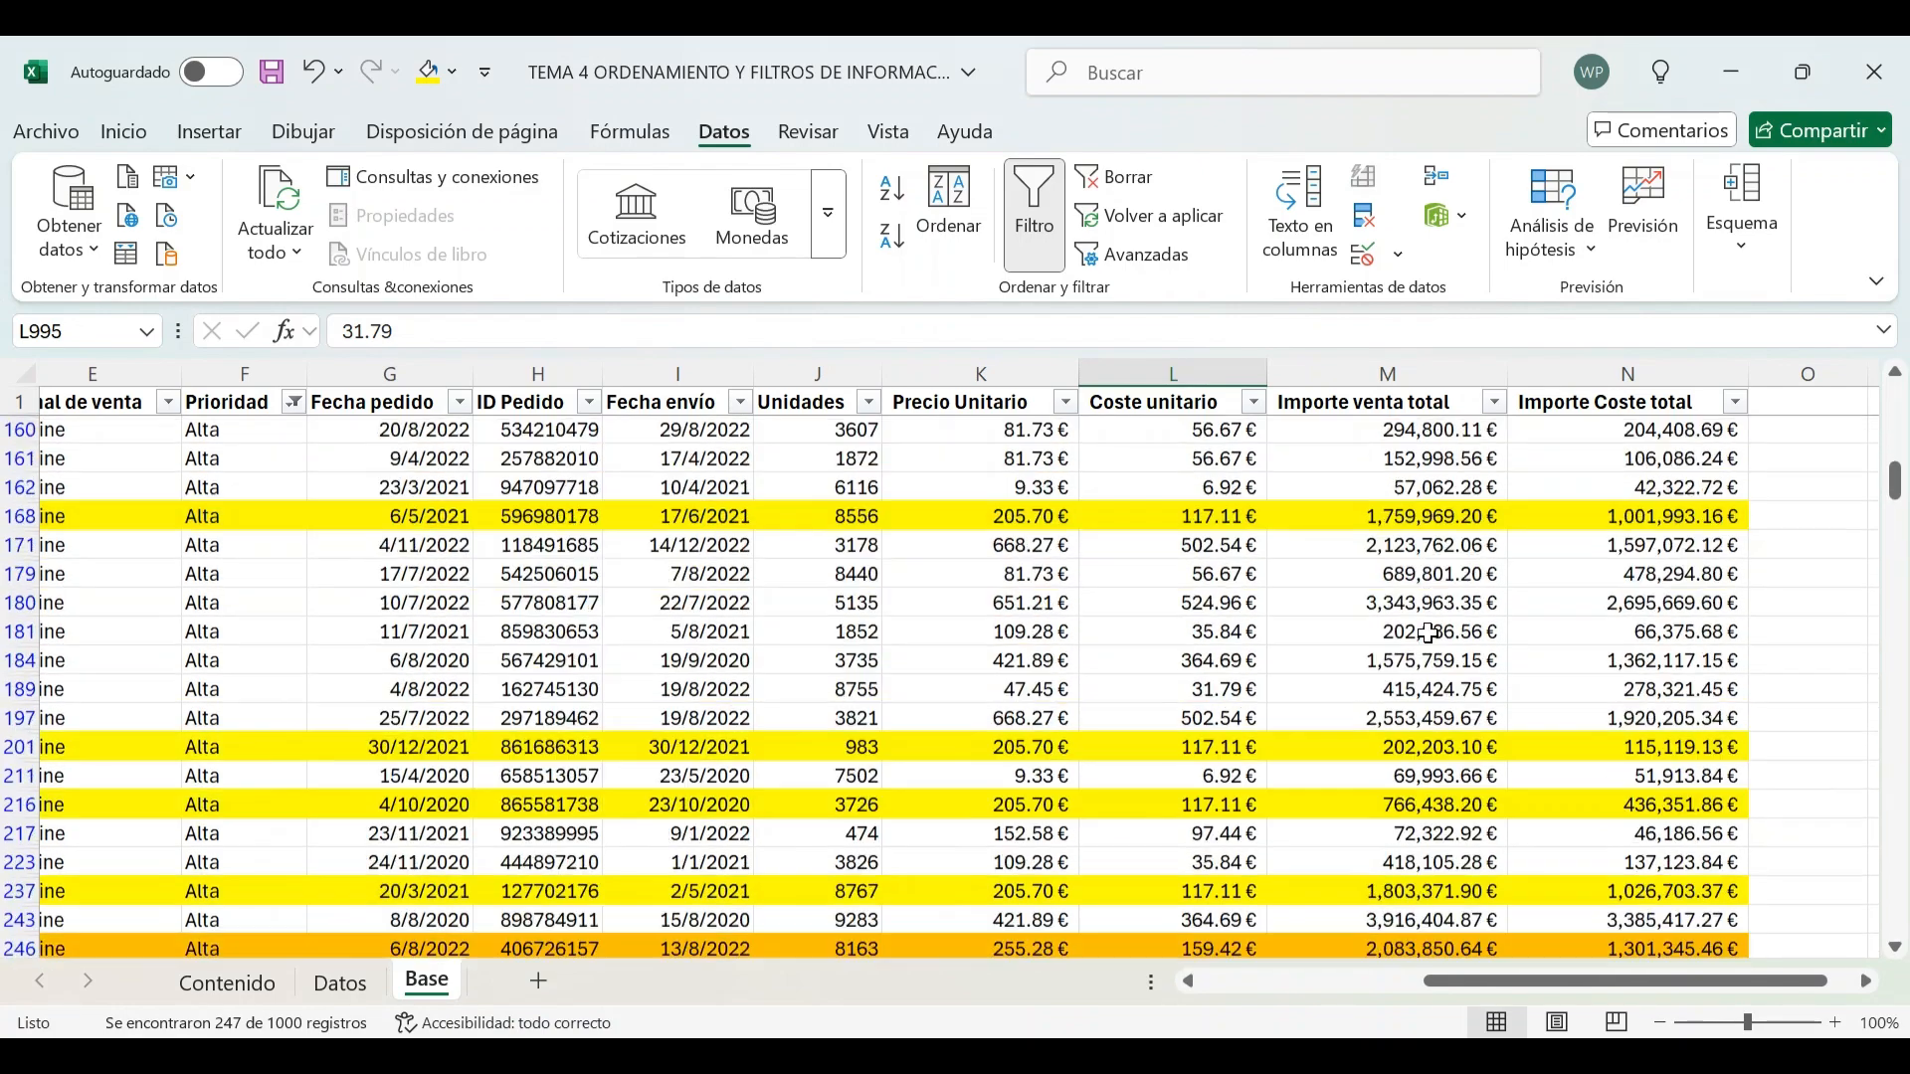
{"action": "scroll", "coordinate": [1428, 633], "scroll_direction": "down", "scroll_amount": 20}
{"action": "scroll", "coordinate": [1428, 632], "scroll_direction": "down", "scroll_amount": 20}
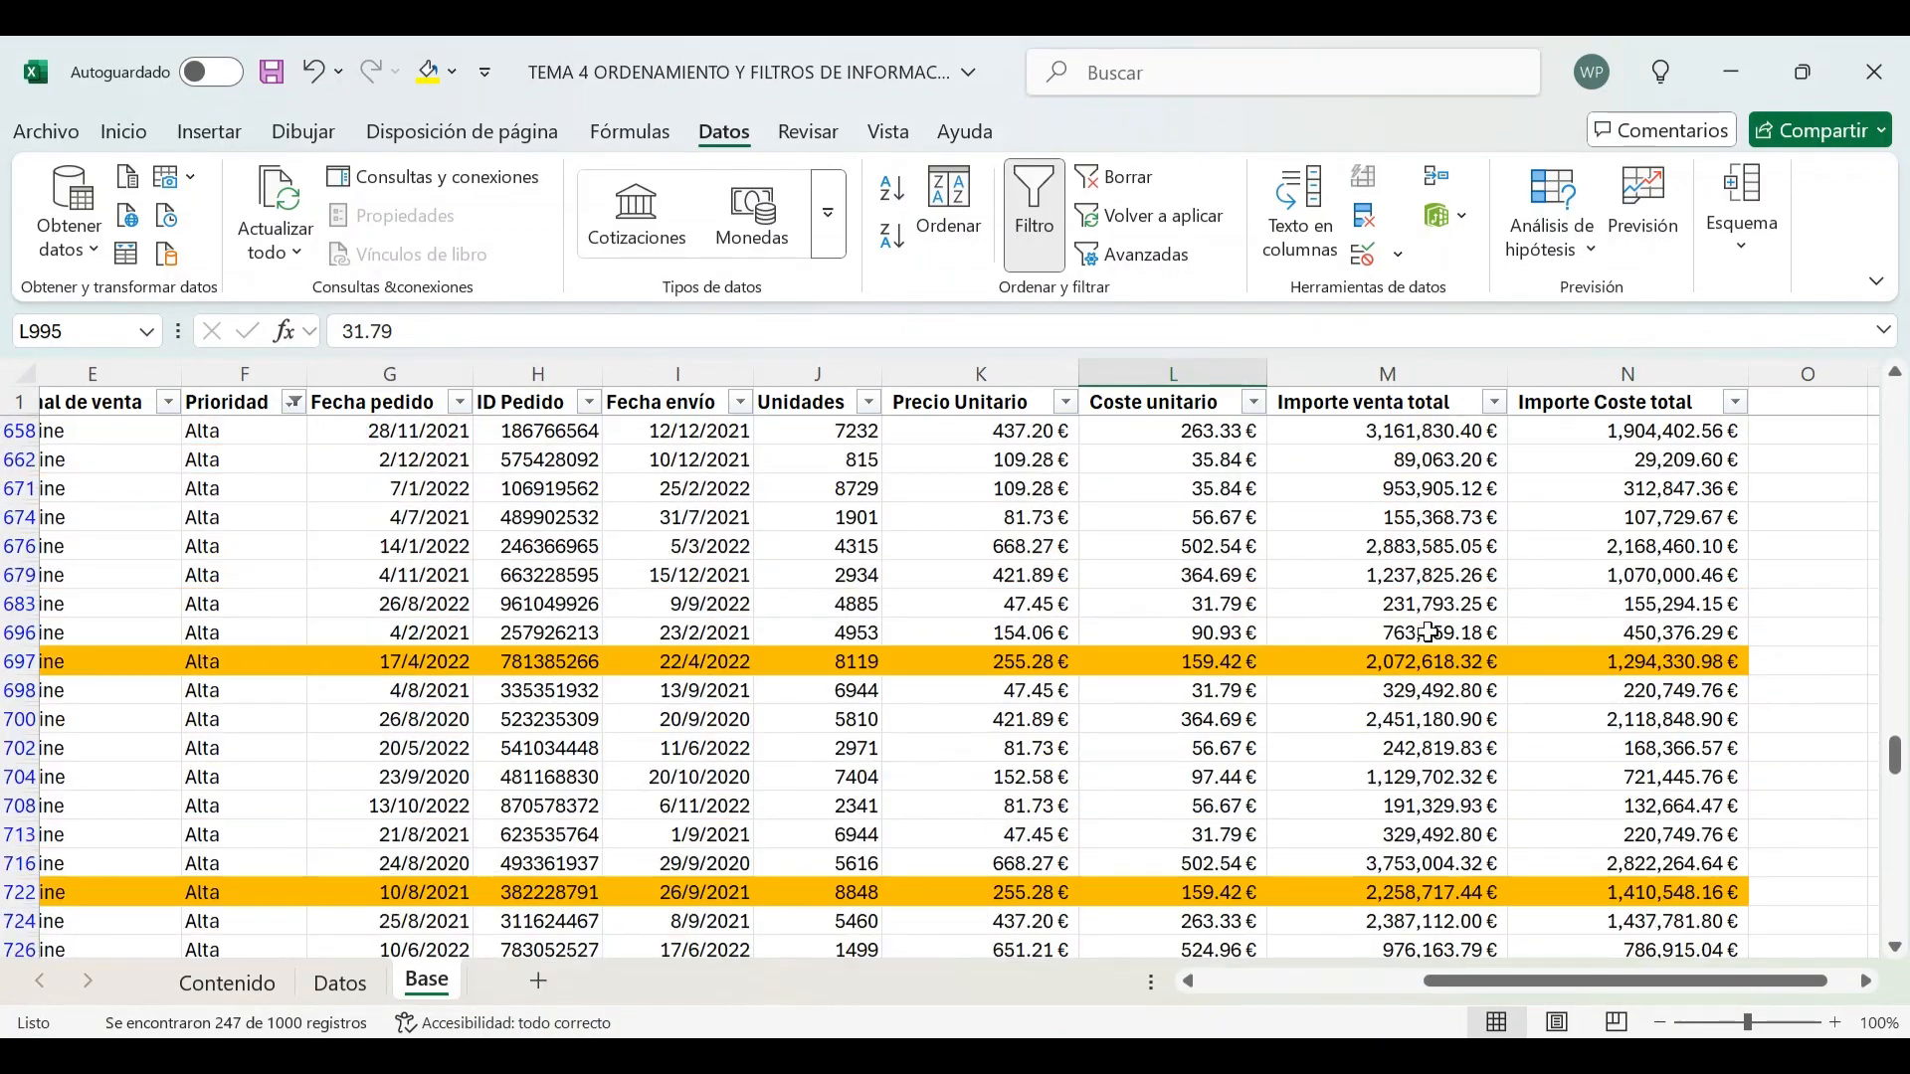
{"action": "scroll", "coordinate": [1429, 632], "scroll_direction": "down", "scroll_amount": 18}
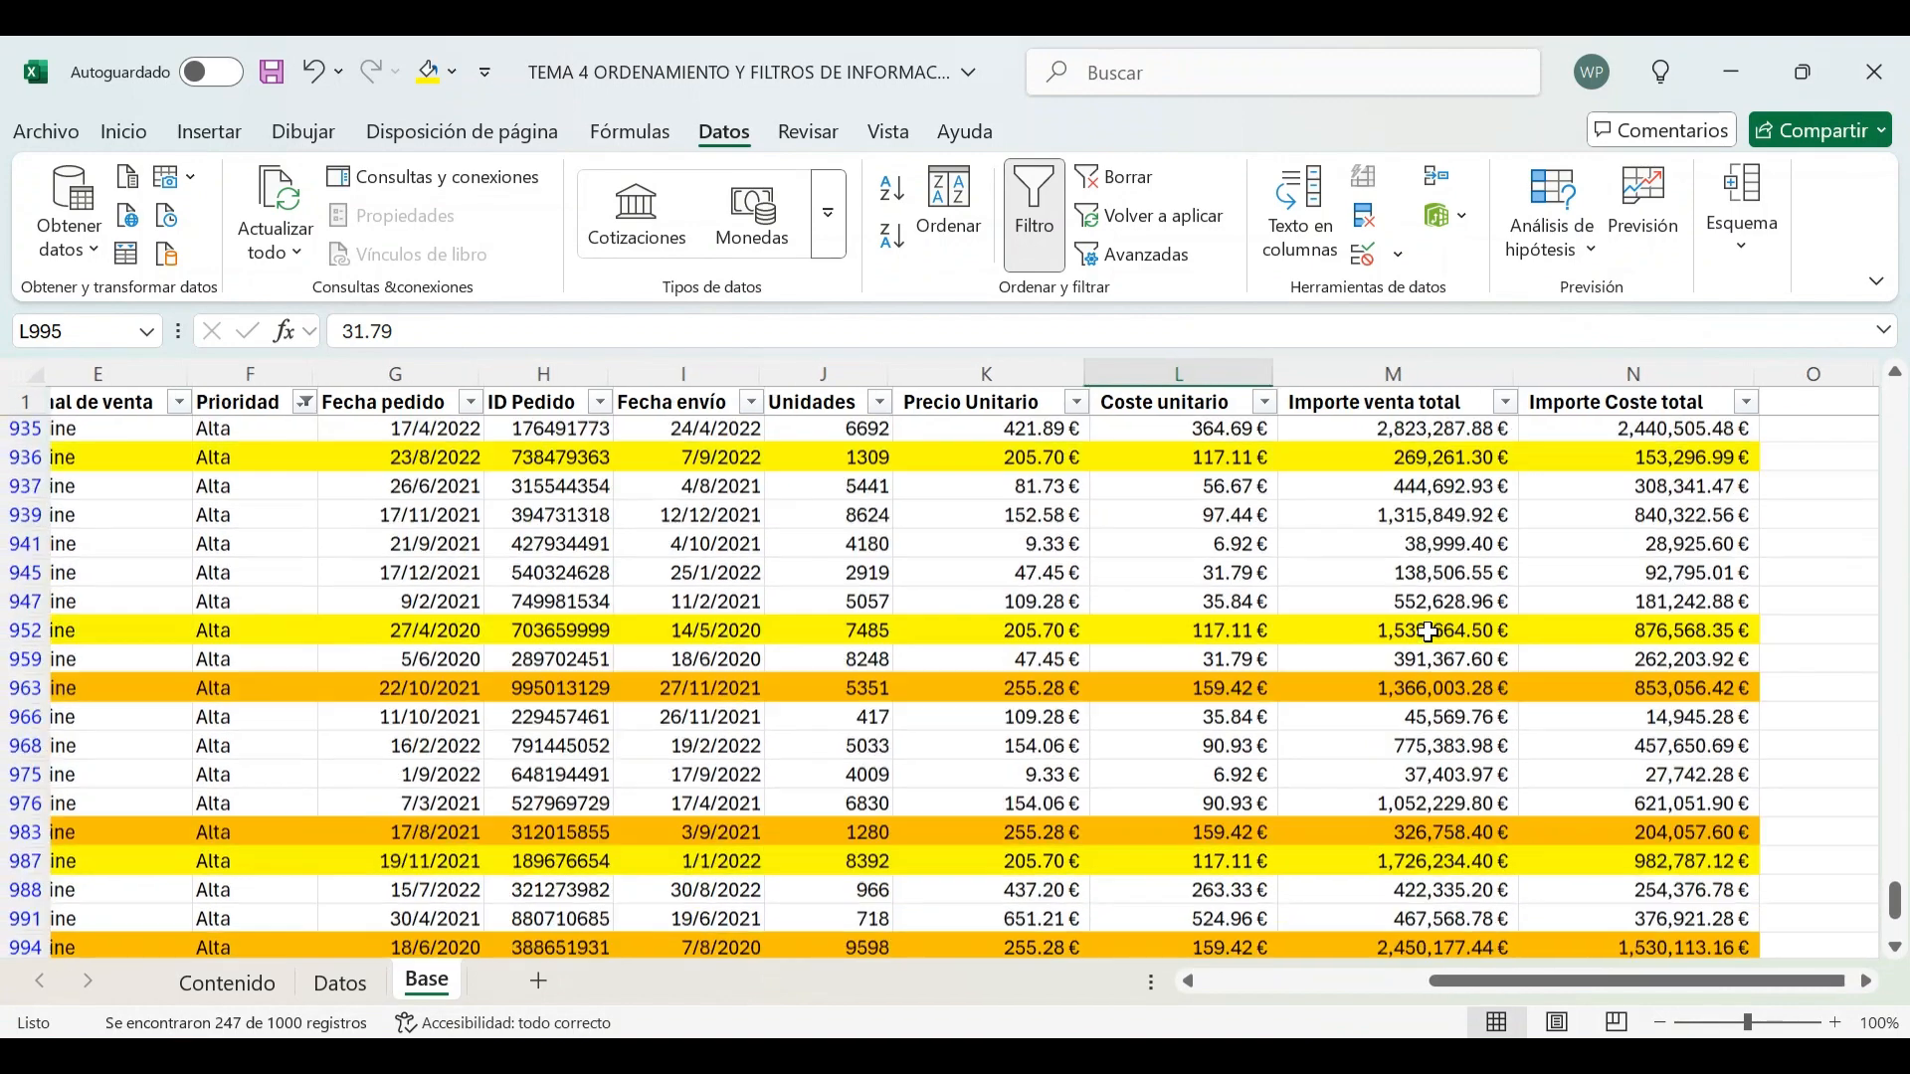
{"action": "scroll", "coordinate": [1447, 572], "scroll_direction": "up", "scroll_amount": 4}
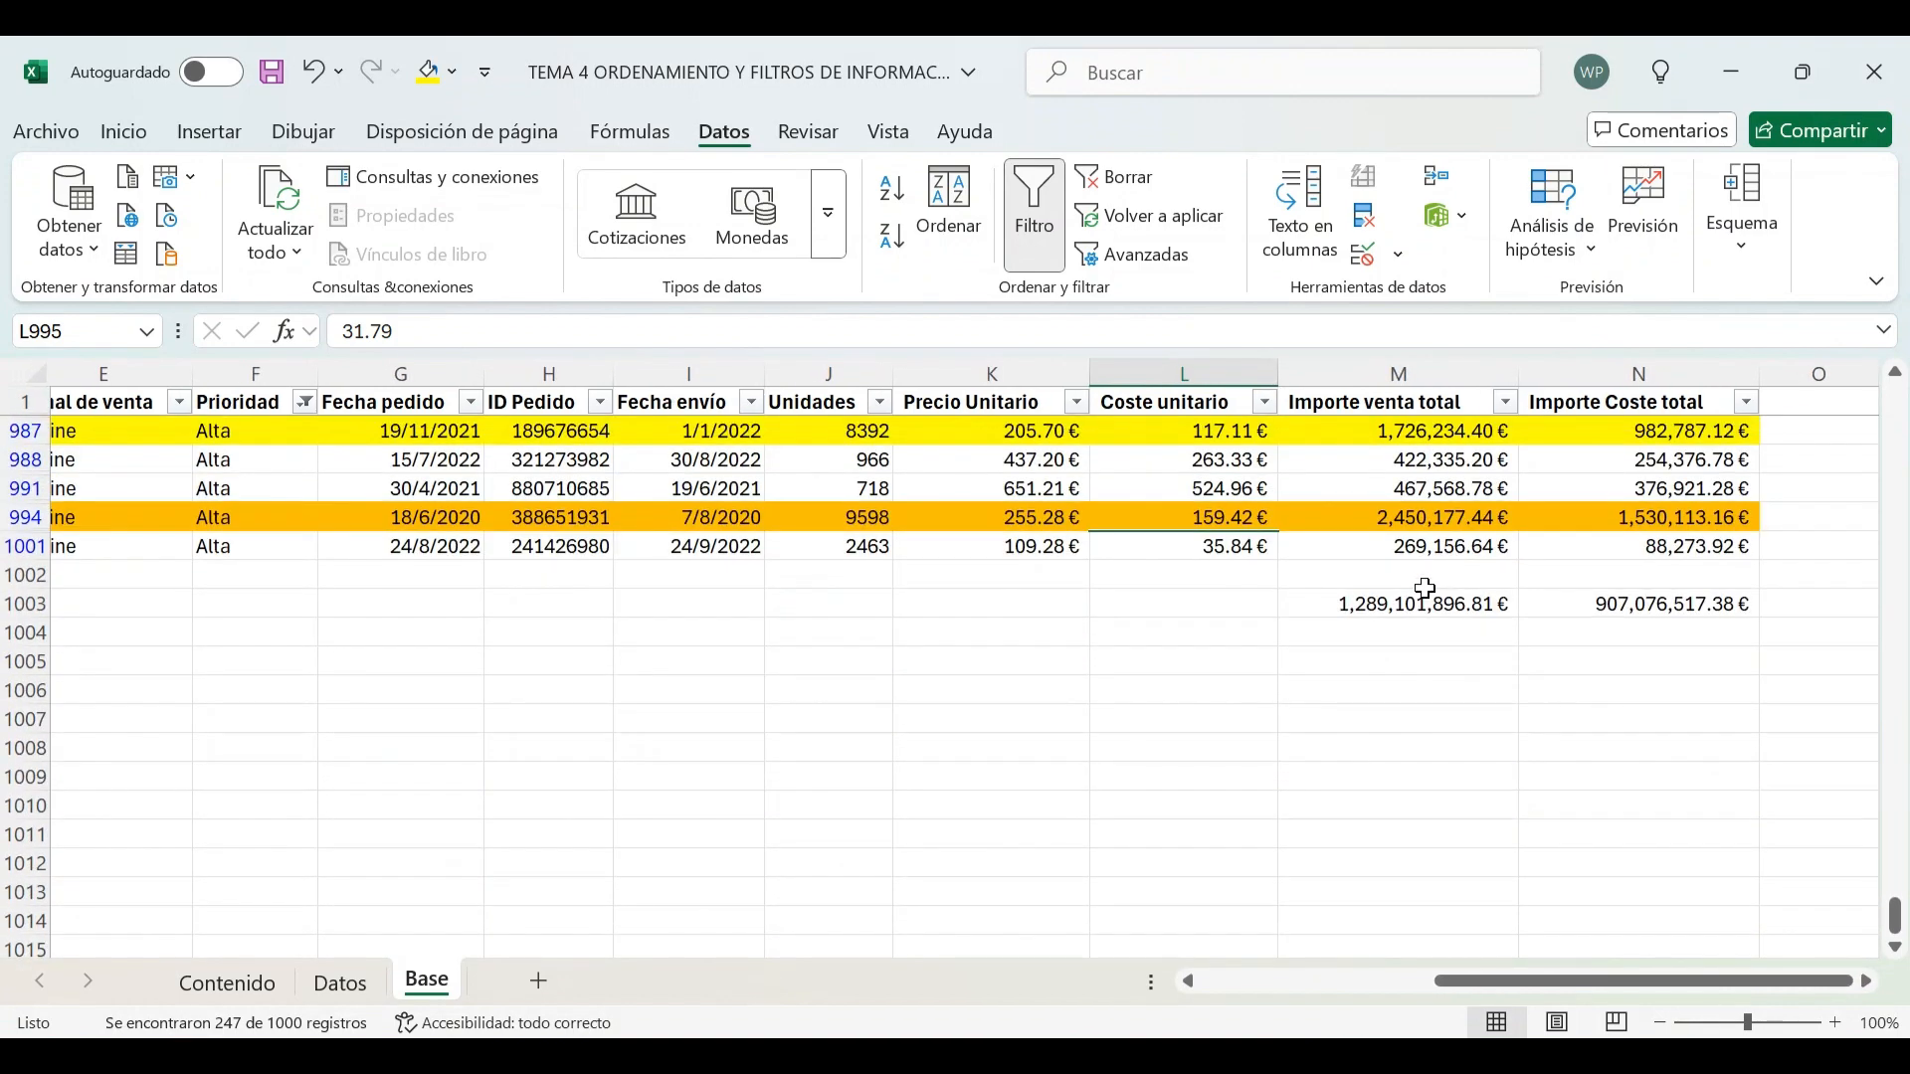
{"action": "left_click", "coordinate": [1420, 600]}
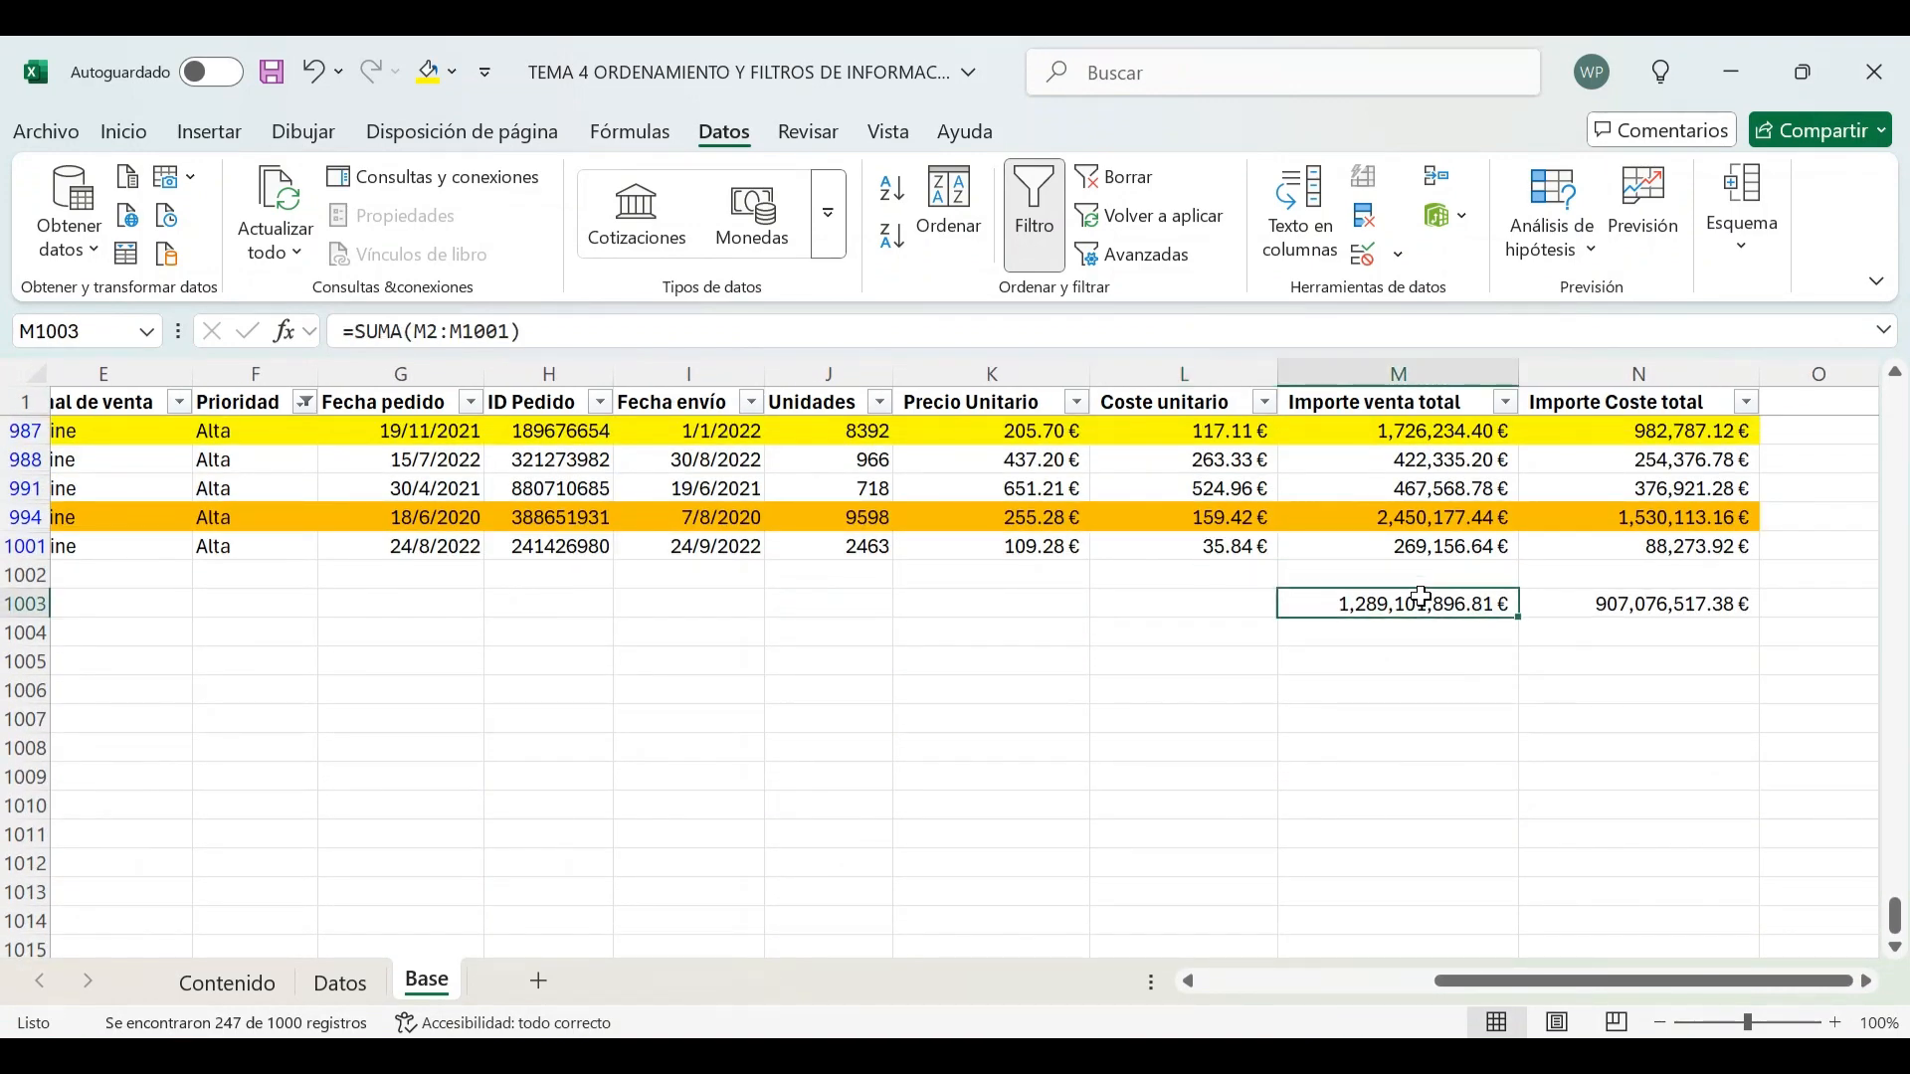
Clear the filter on the Prioridad column
{"action": "left_click", "coordinate": [304, 402]}
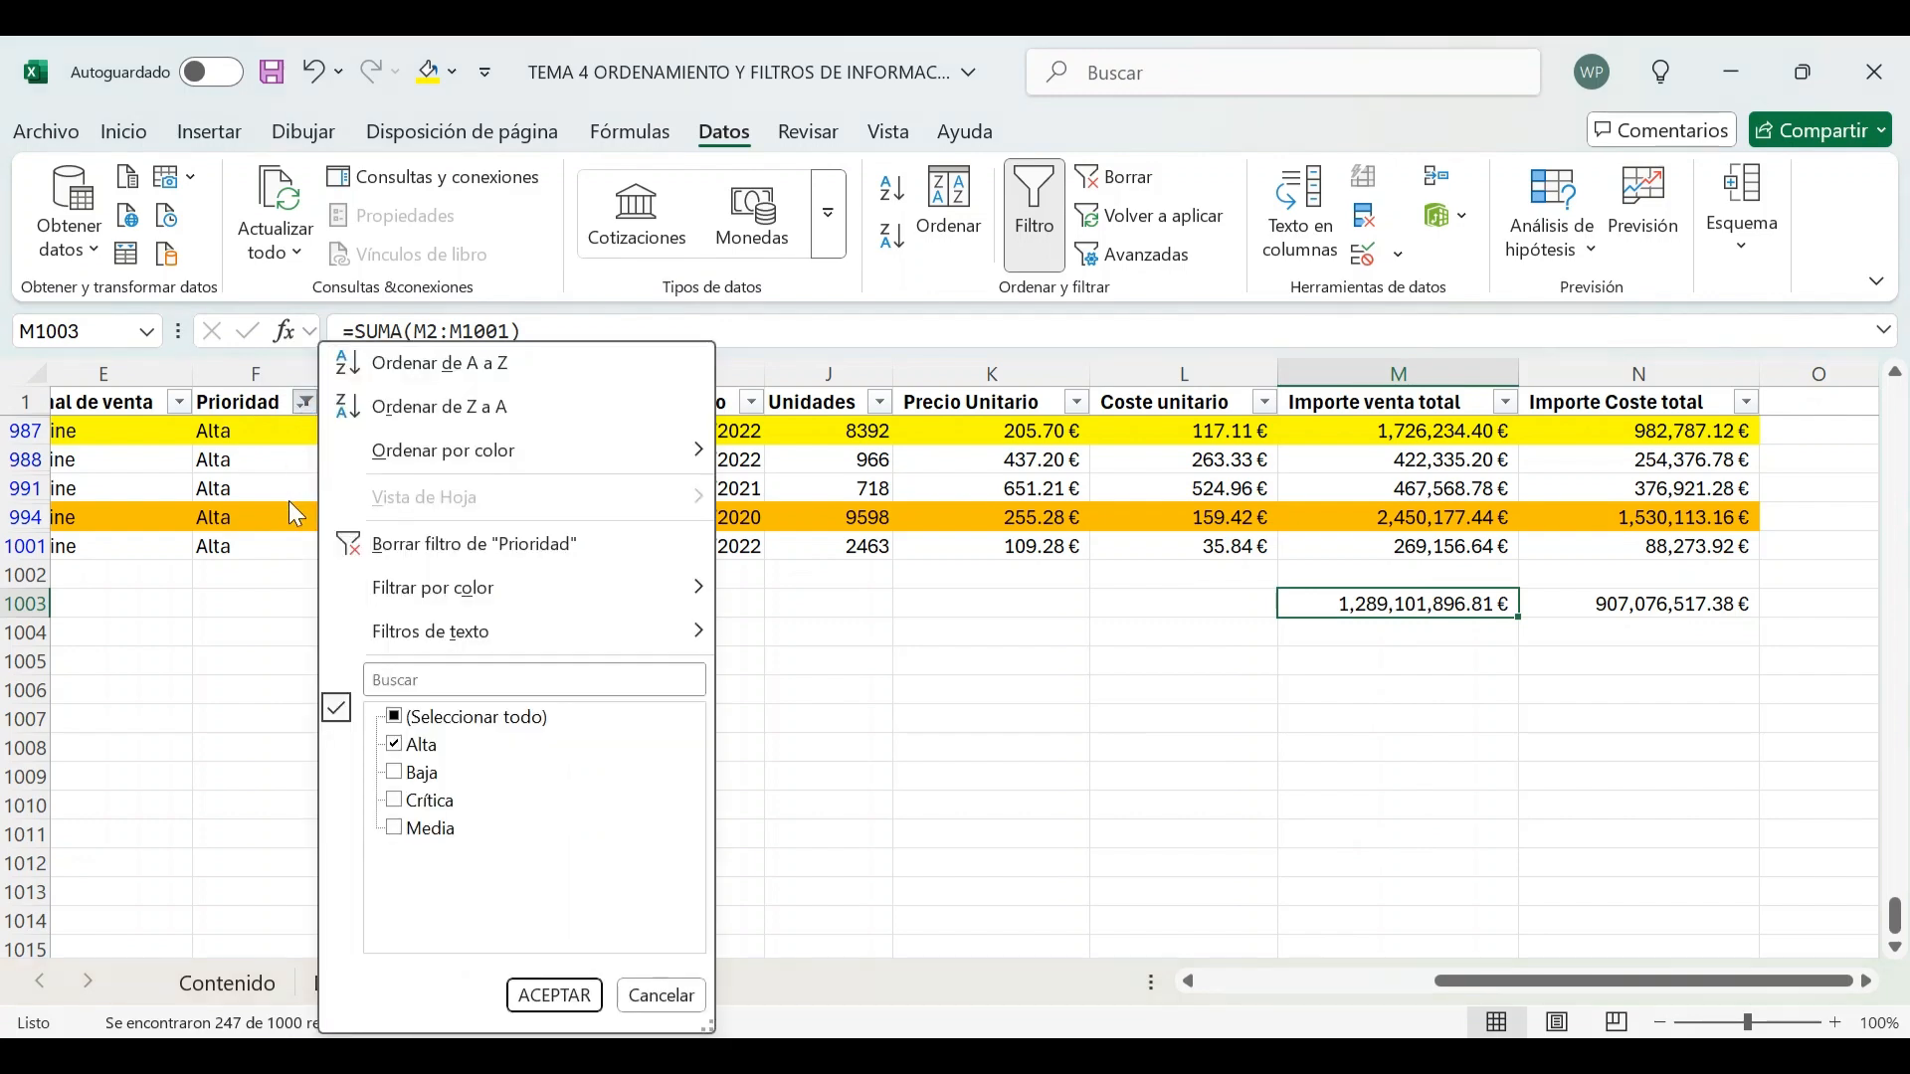
{"action": "left_click", "coordinate": [438, 545]}
{"action": "left_click", "coordinate": [1296, 982]}
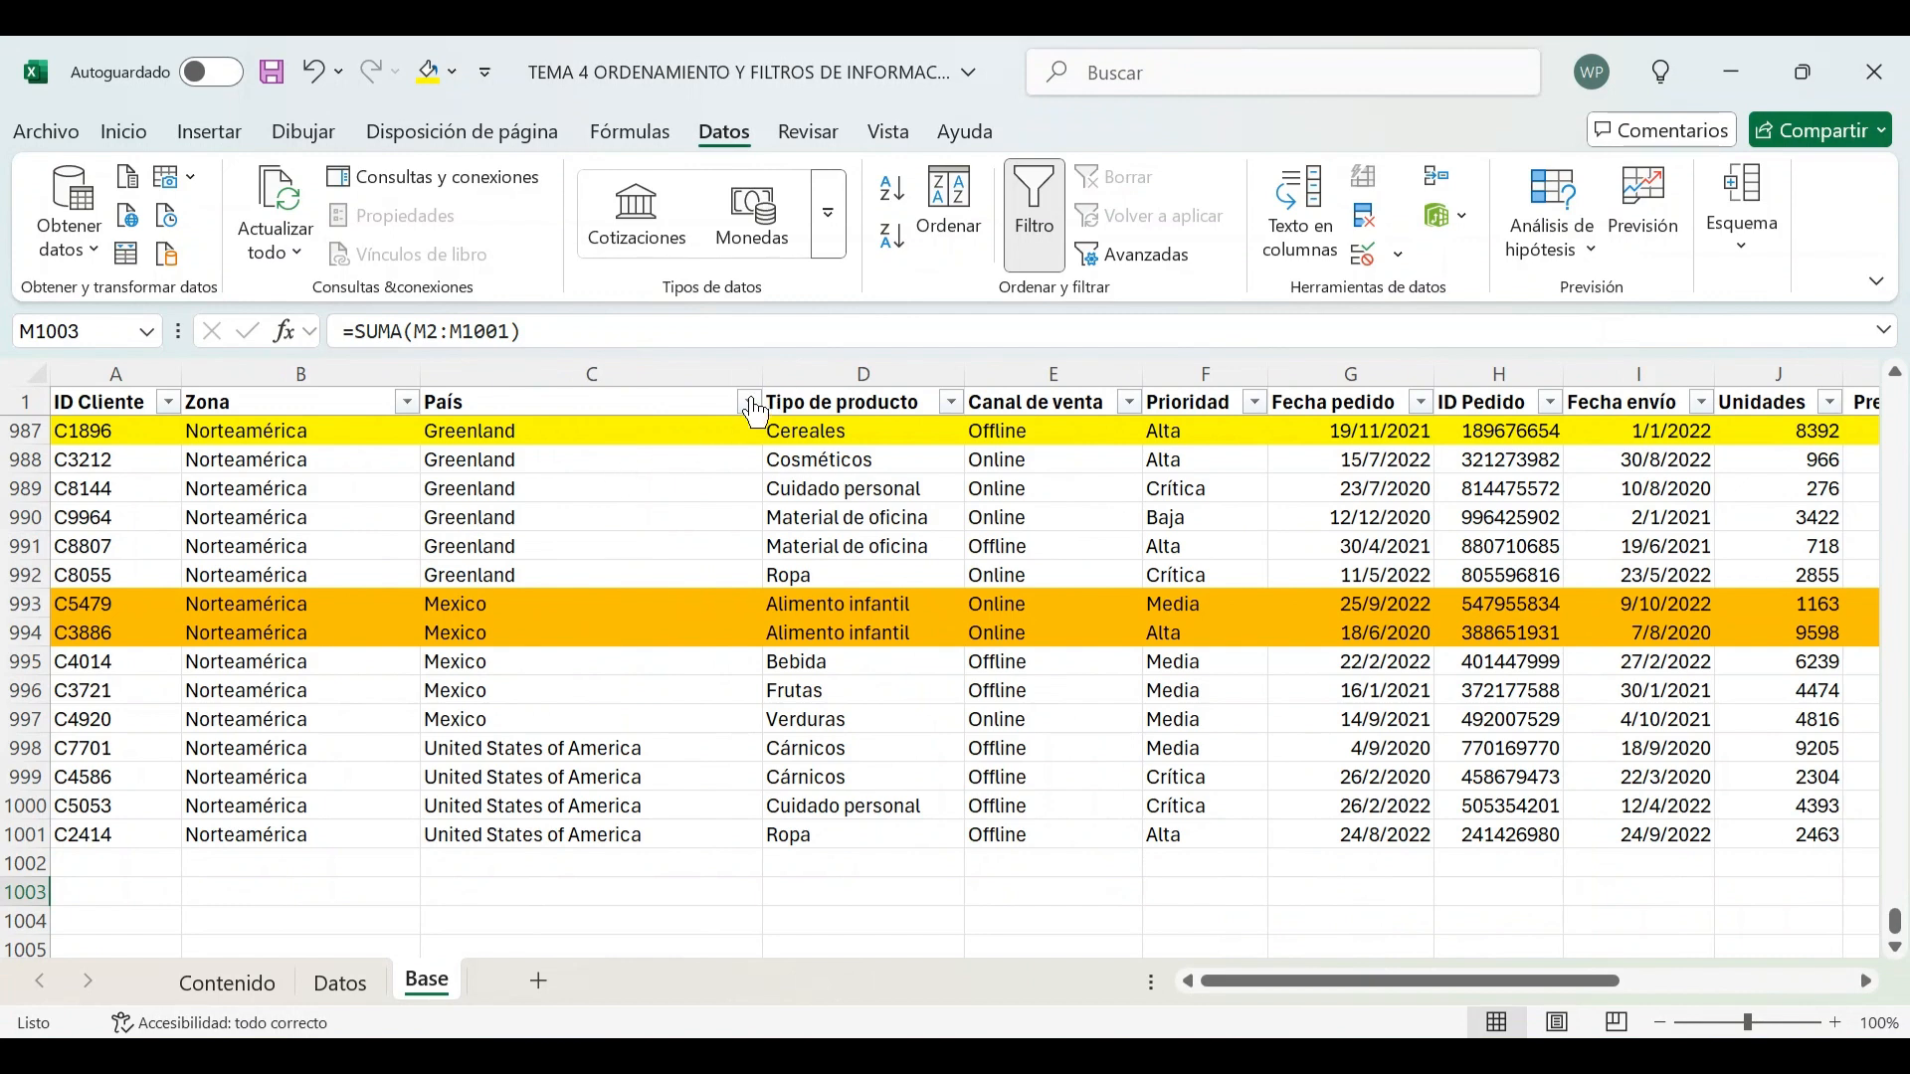
Filter the País column again to Mexico only by searching mex, and view the totals
{"action": "left_click", "coordinate": [748, 401]}
{"action": "left_click", "coordinate": [563, 677]}
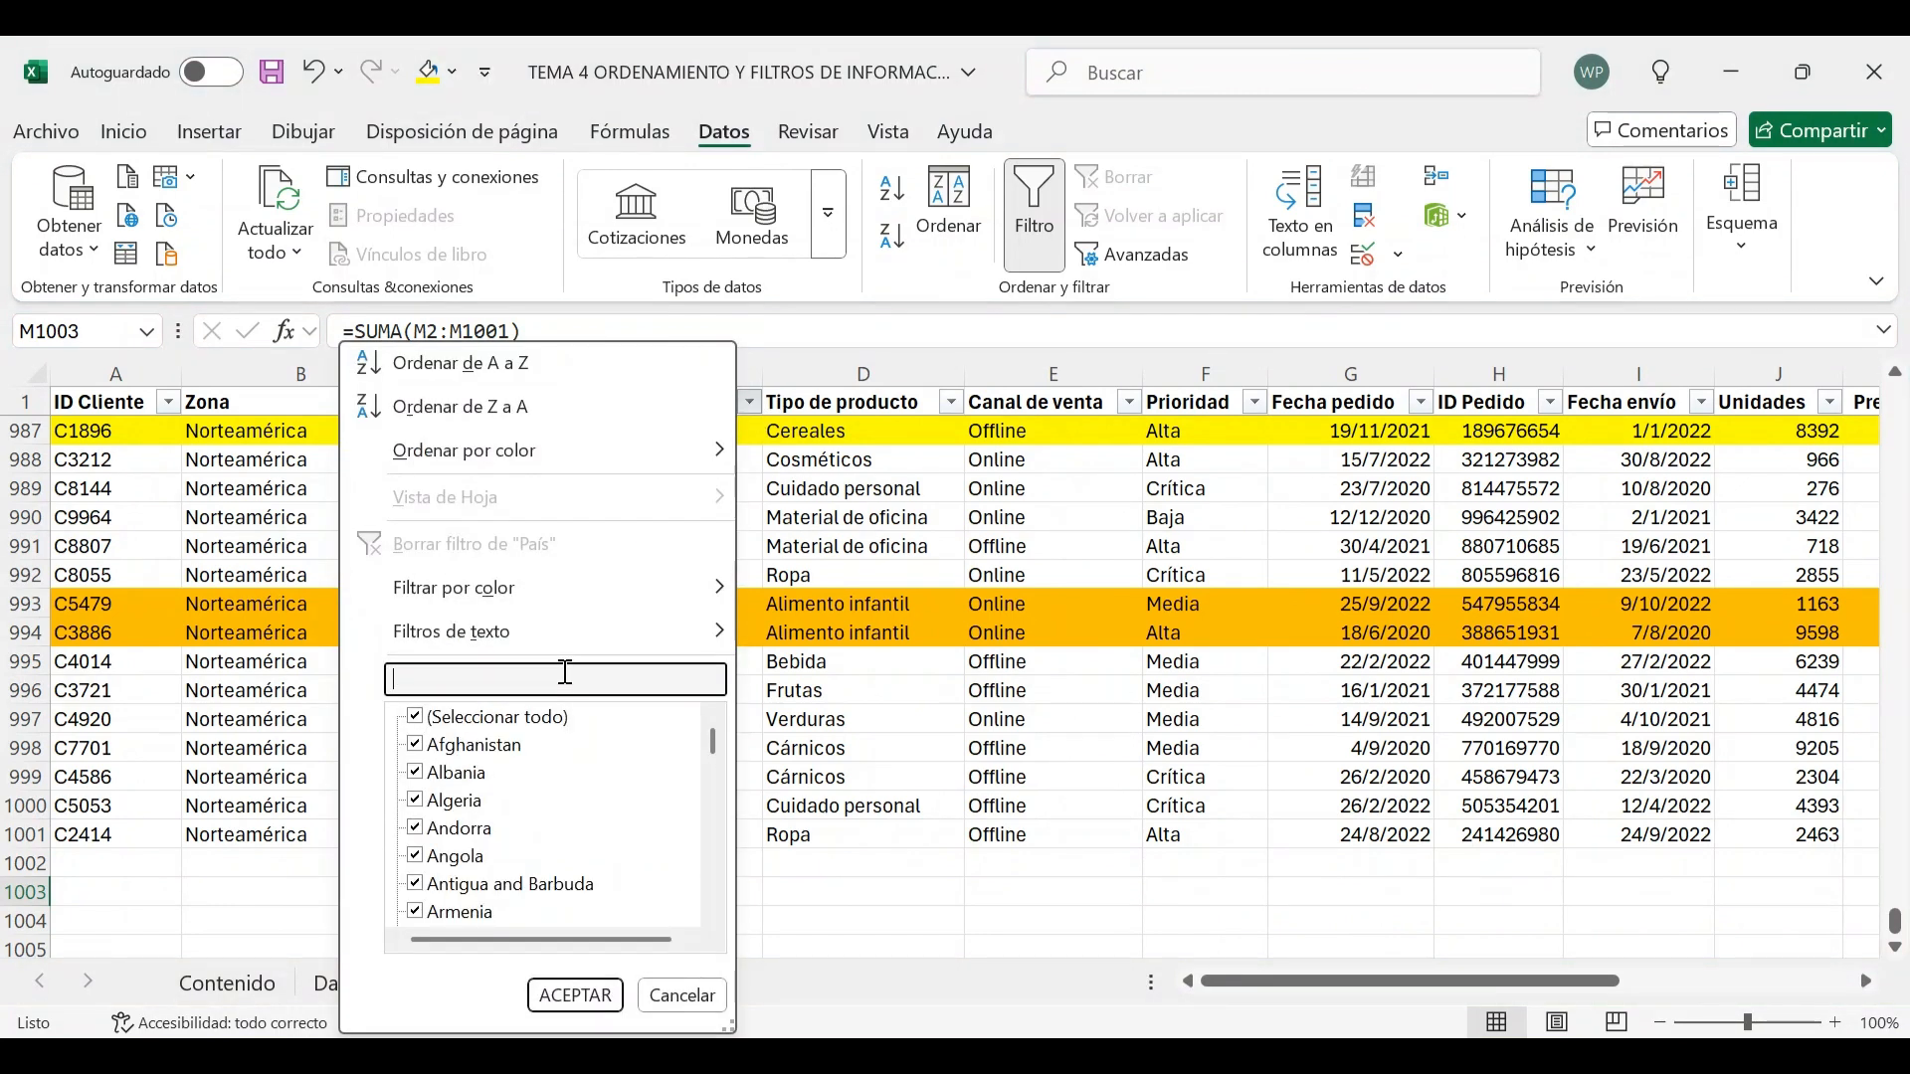
{"action": "type", "text": "mex"}
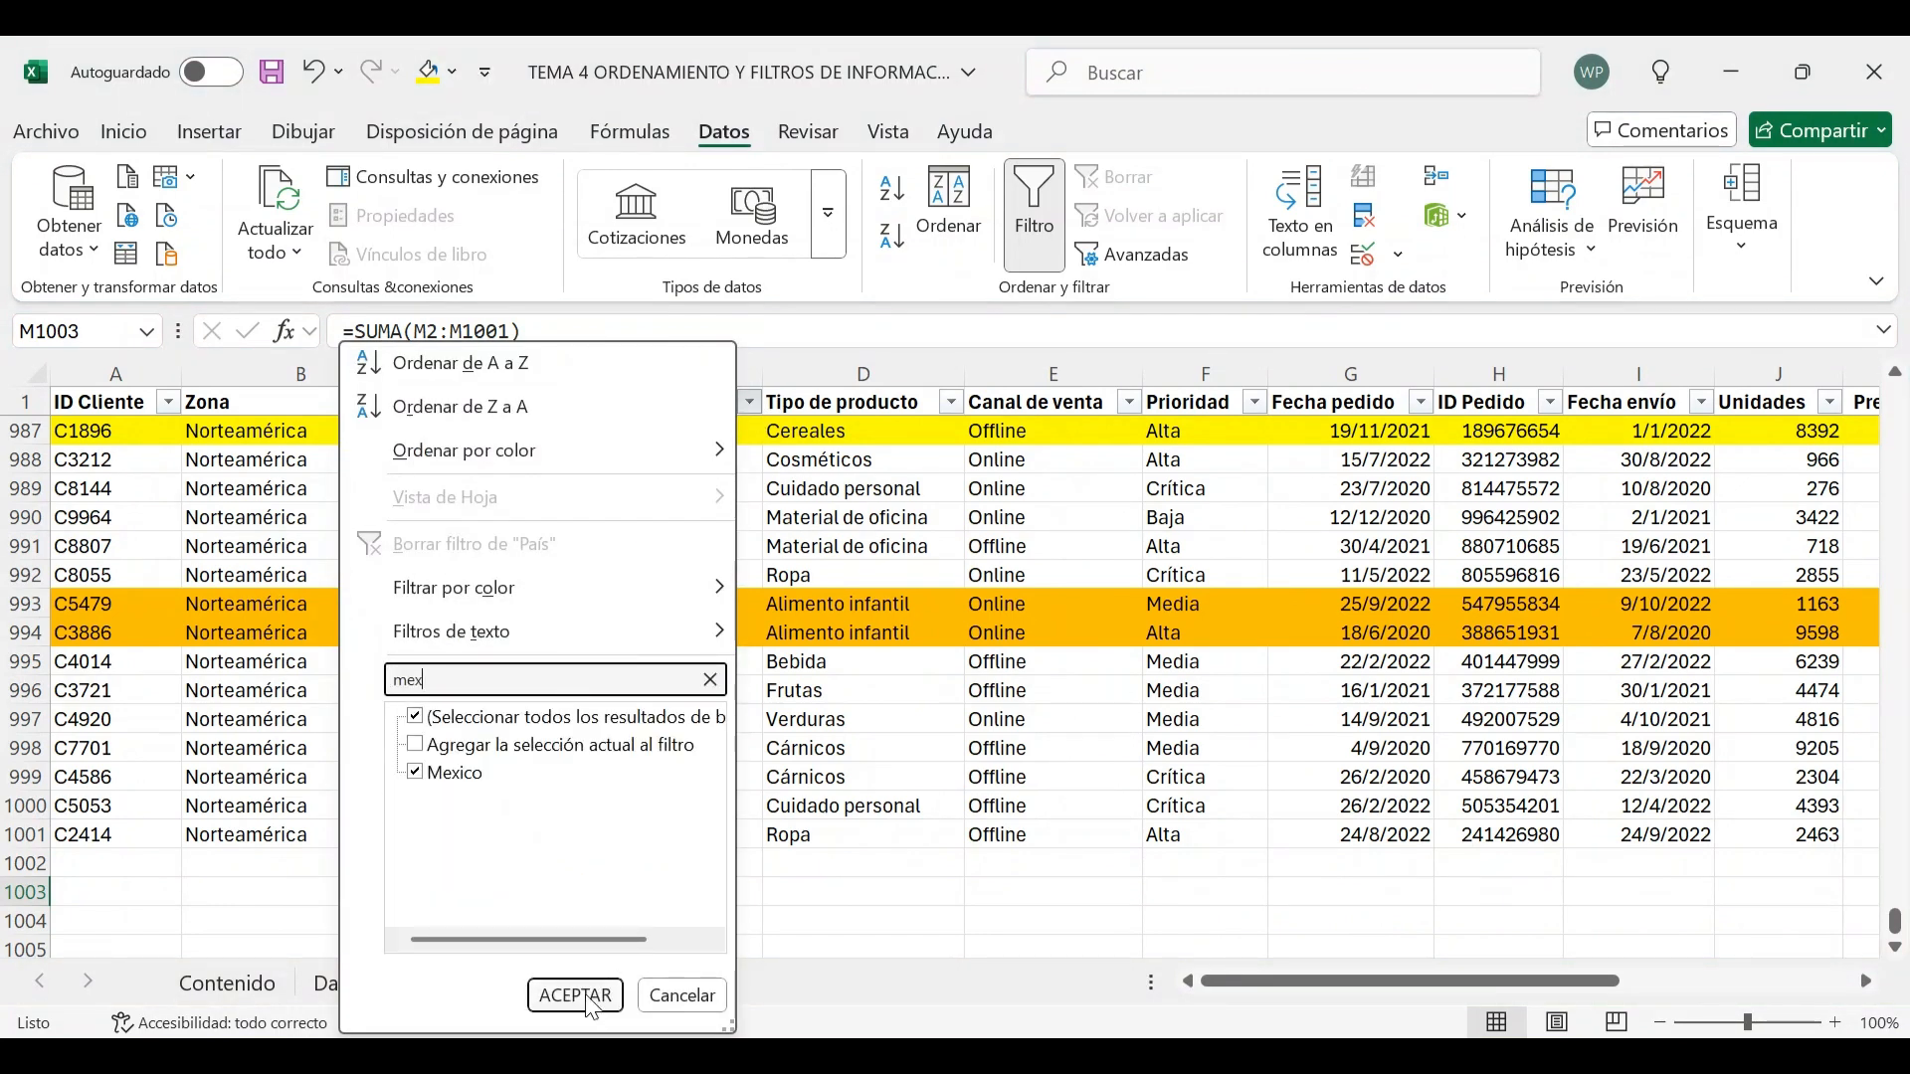
{"action": "left_click", "coordinate": [589, 999]}
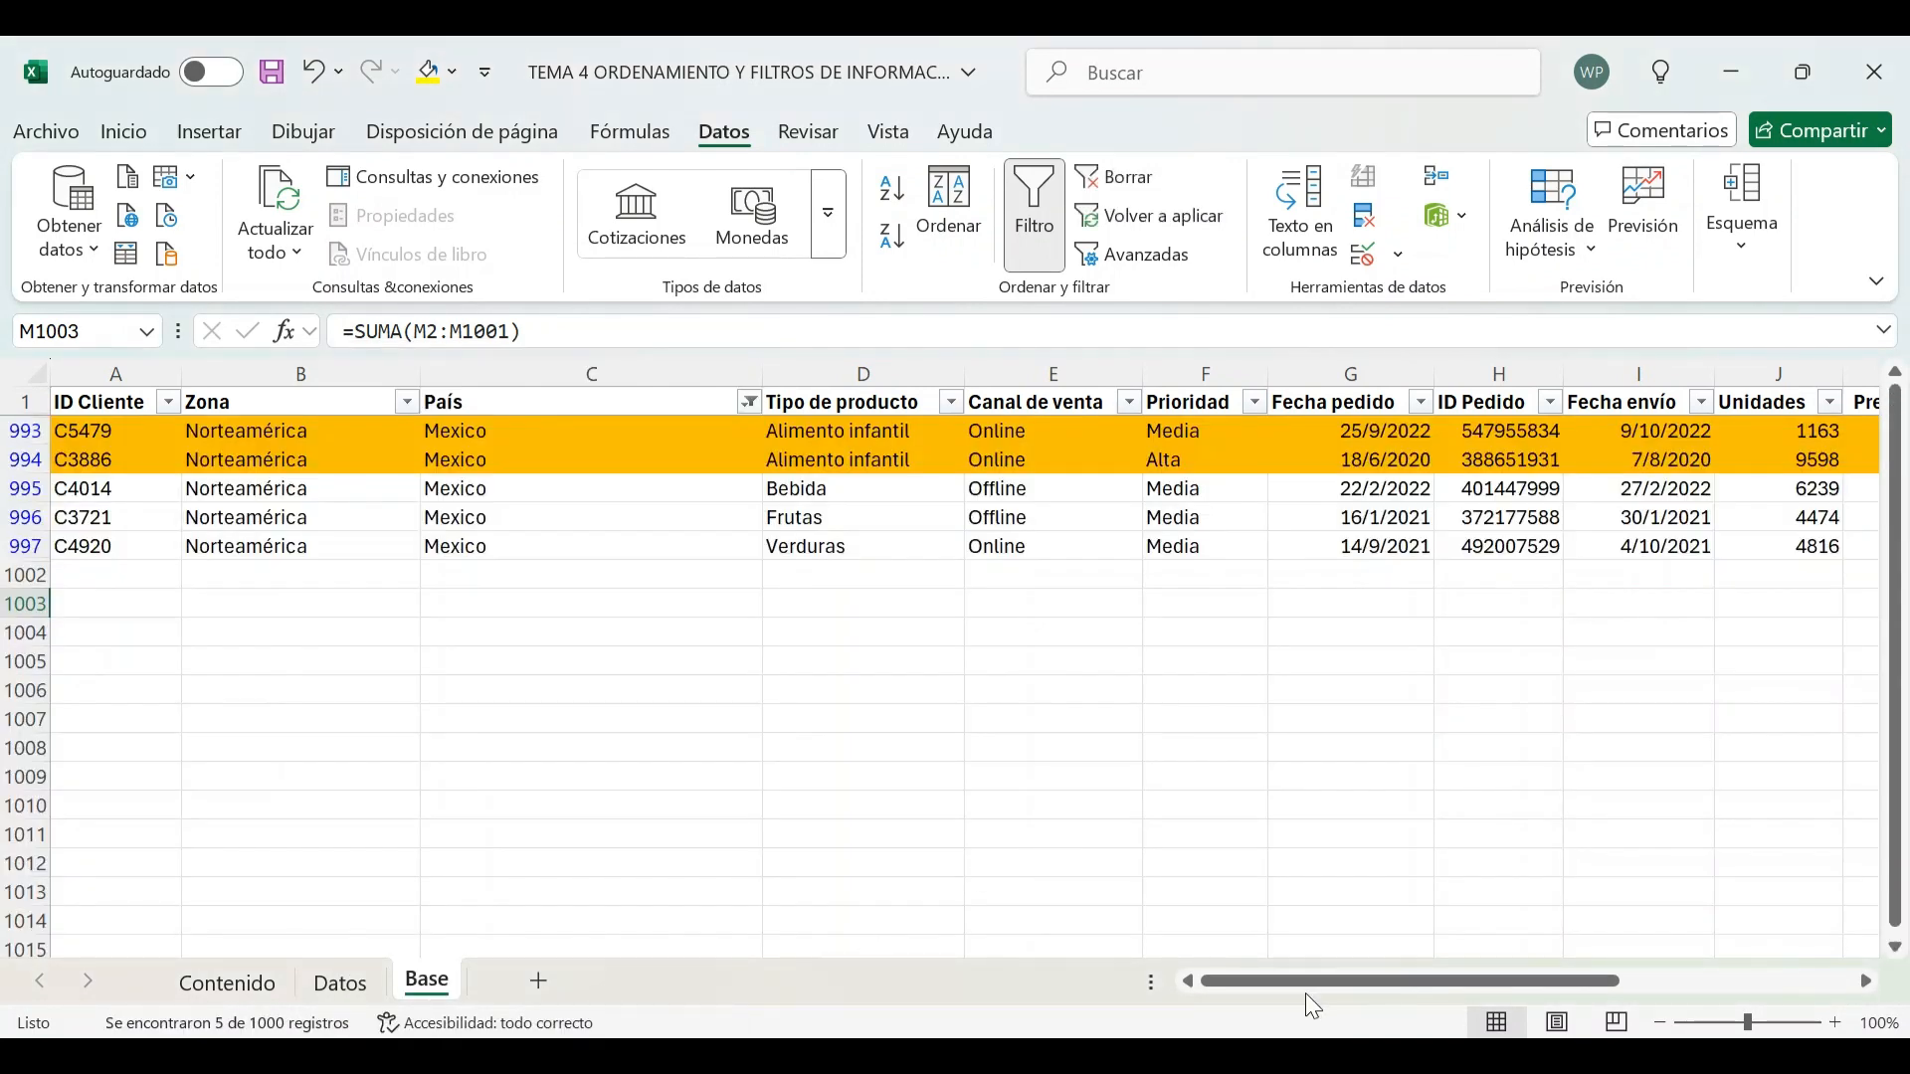
{"action": "left_click_drag", "start_coordinate": [1305, 993], "coordinate": [1741, 980]}
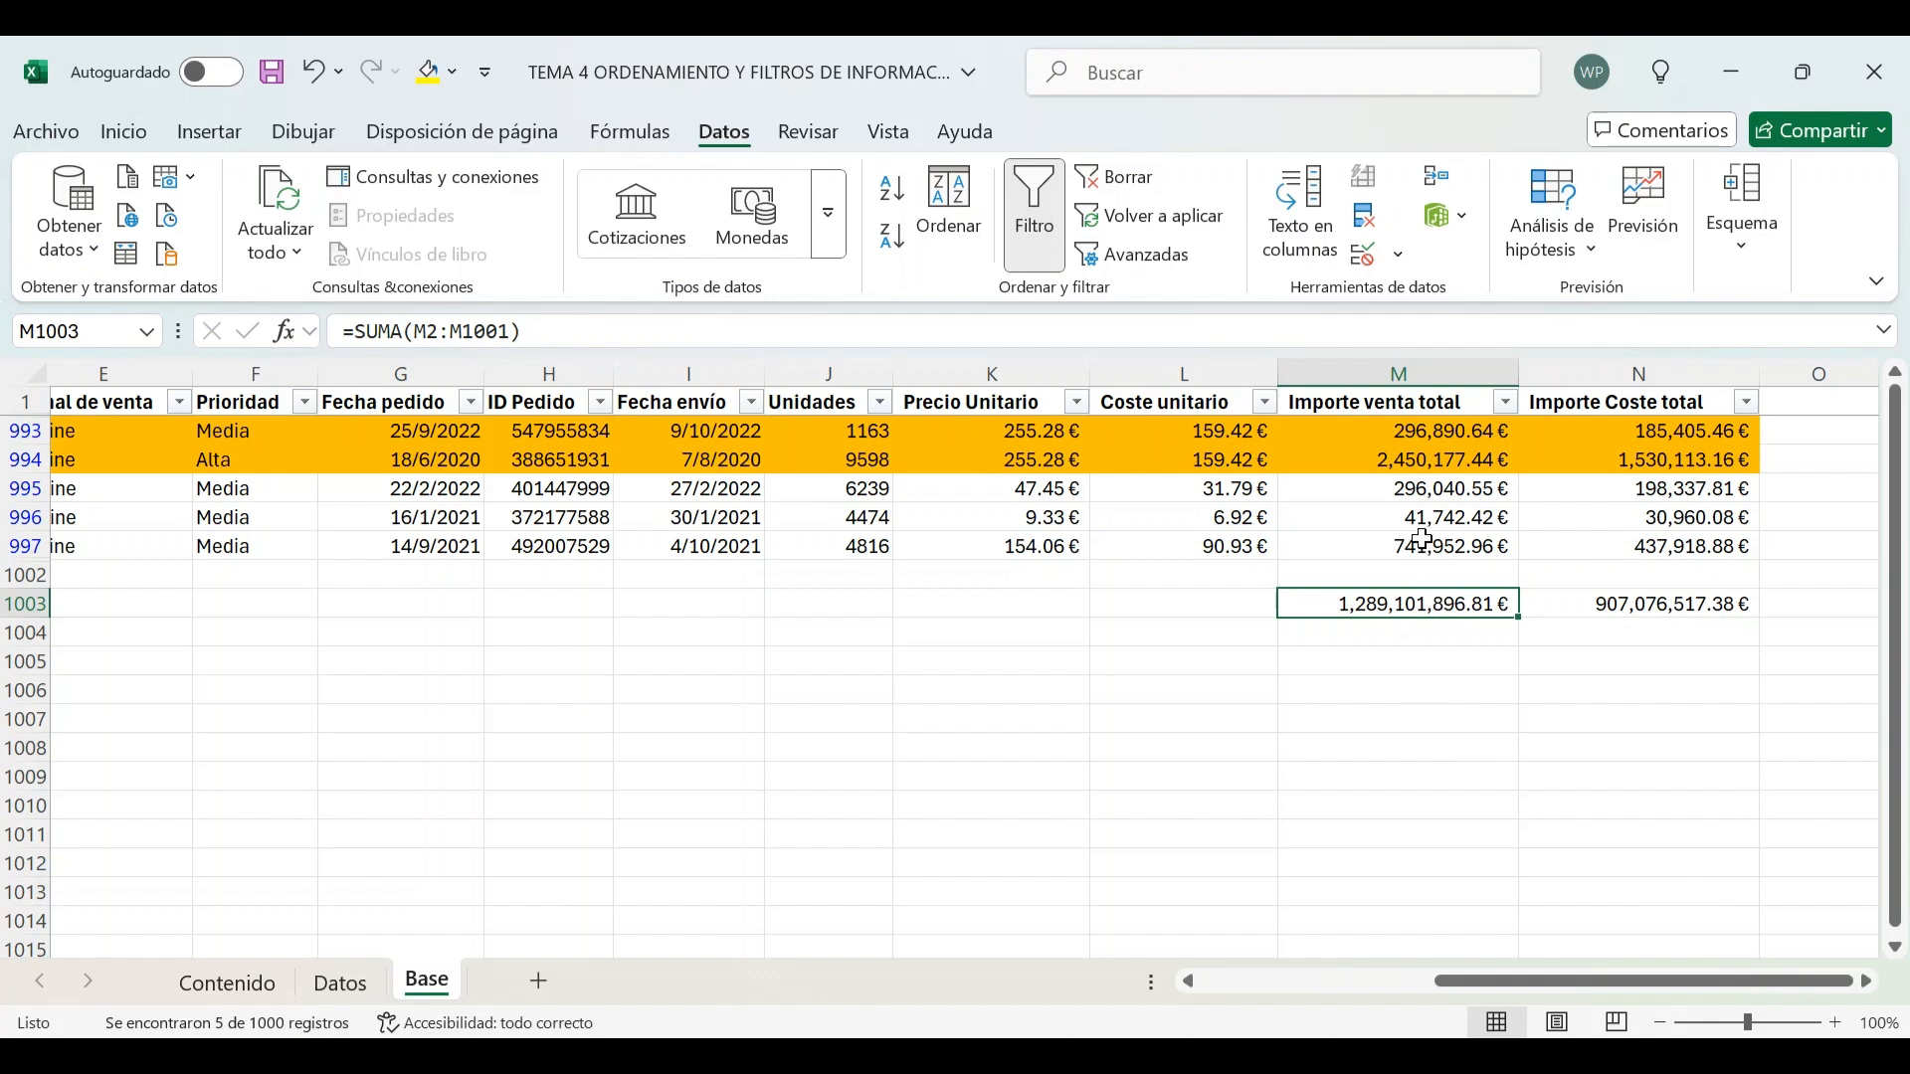
Enter the formula =SUBTOTALES(9;M1:M1001) in M1002 to total the visible Importe venta total values
{"action": "left_click_drag", "start_coordinate": [1376, 431], "coordinate": [1402, 543]}
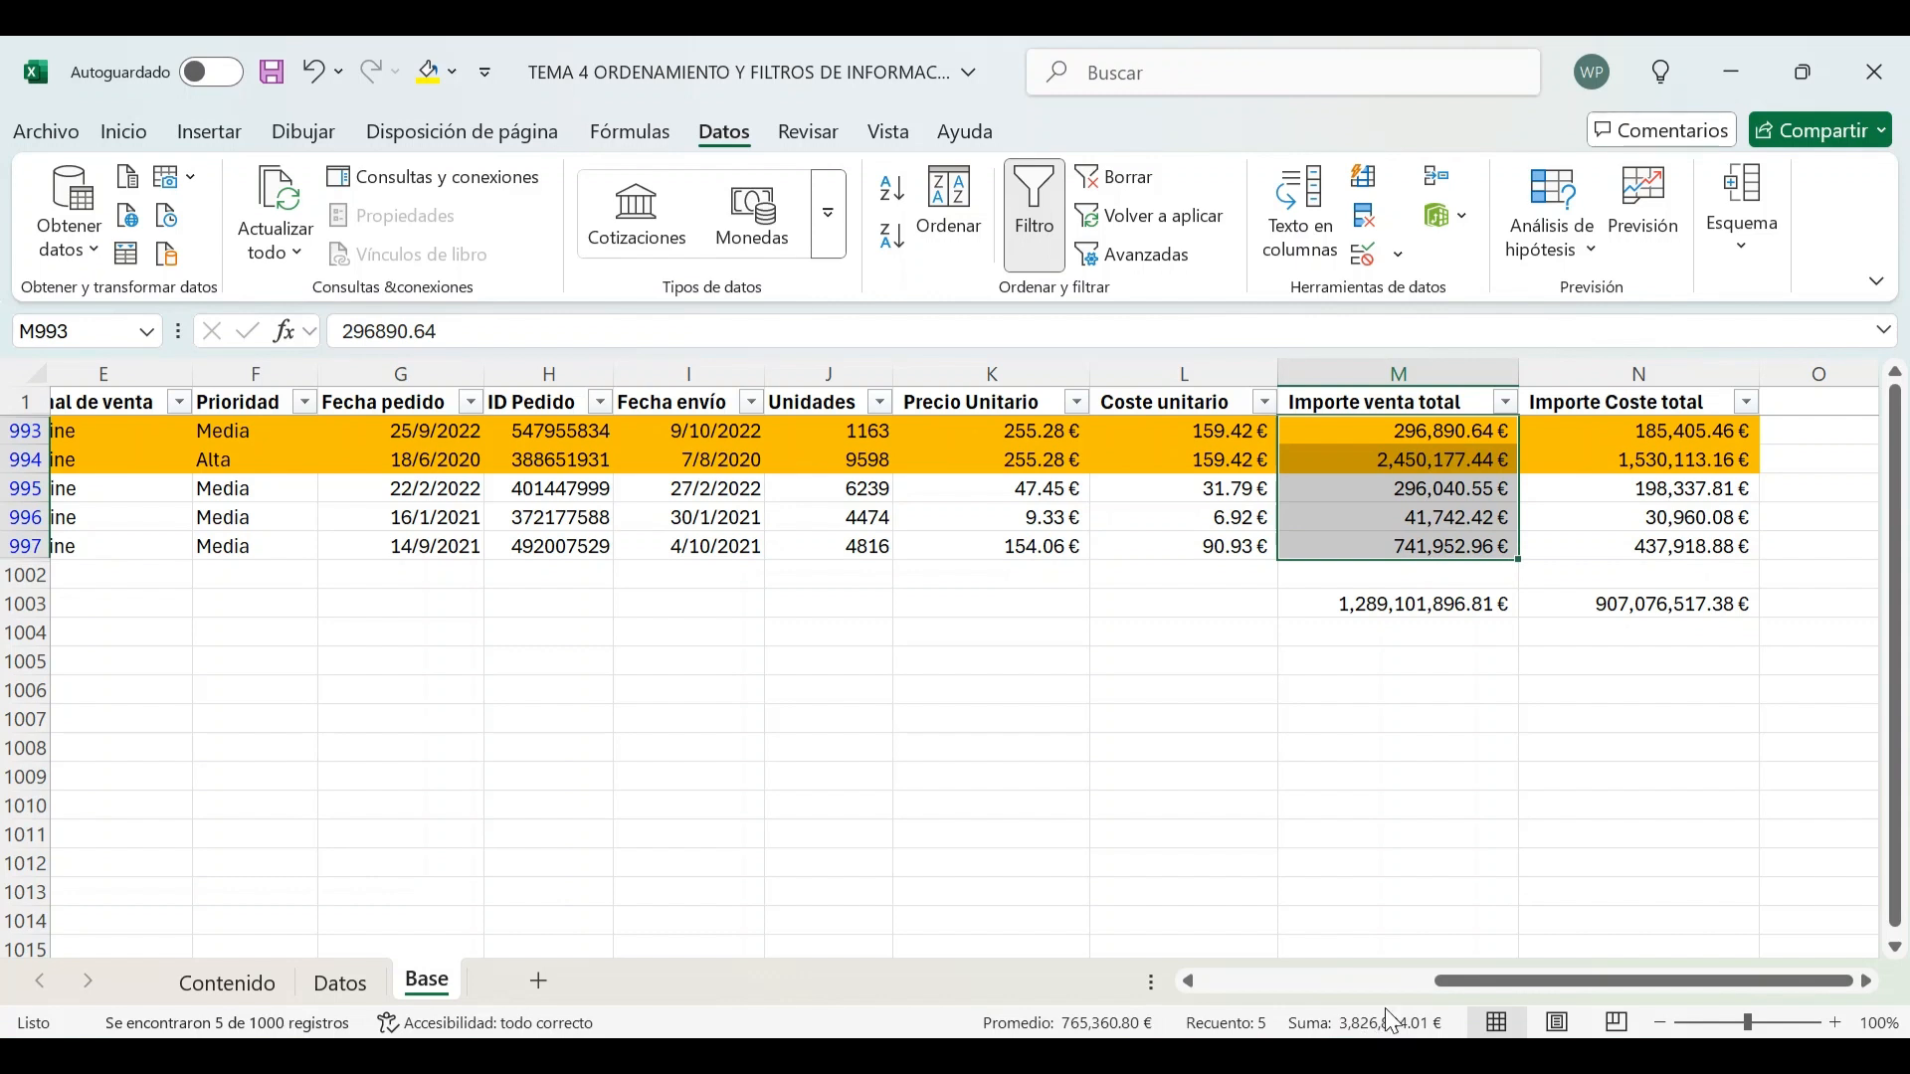
{"action": "left_click", "coordinate": [1433, 602]}
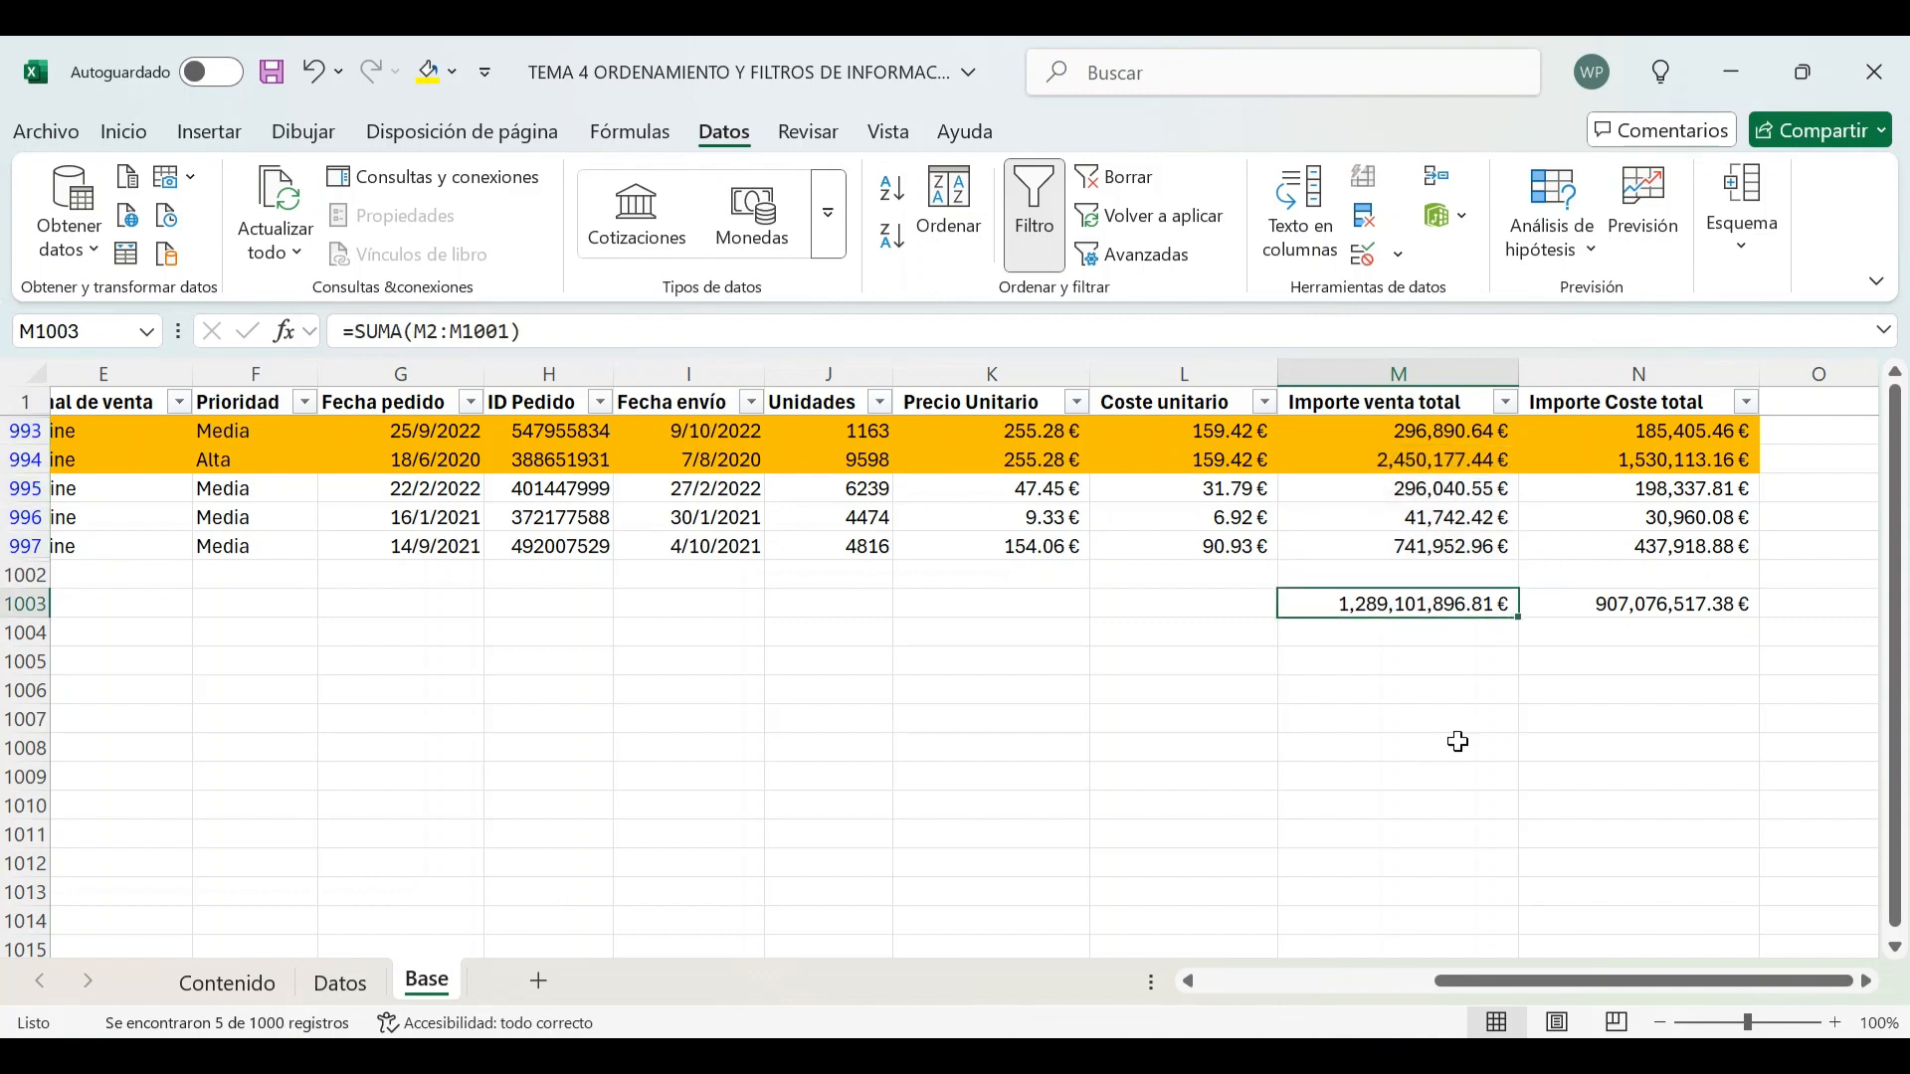
{"action": "left_click", "coordinate": [1401, 577]}
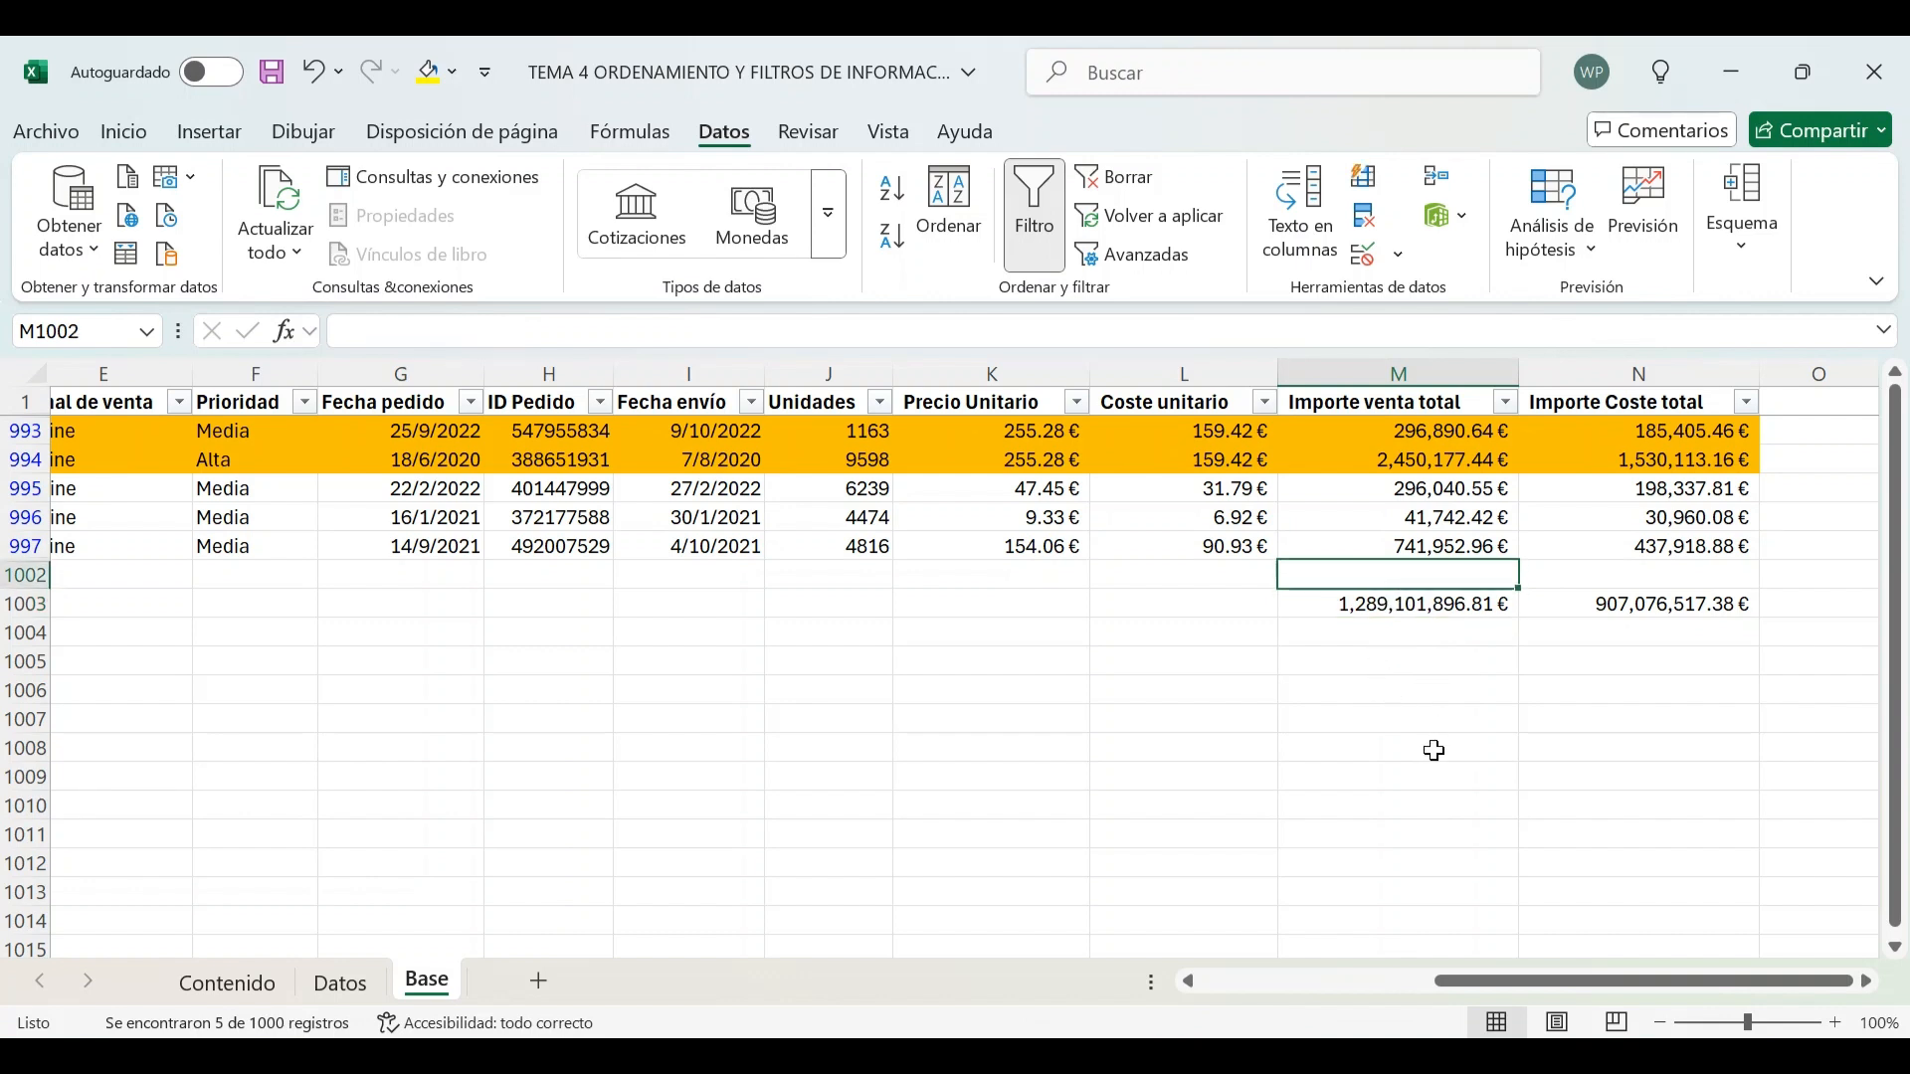
{"action": "type", "text": "=s"}
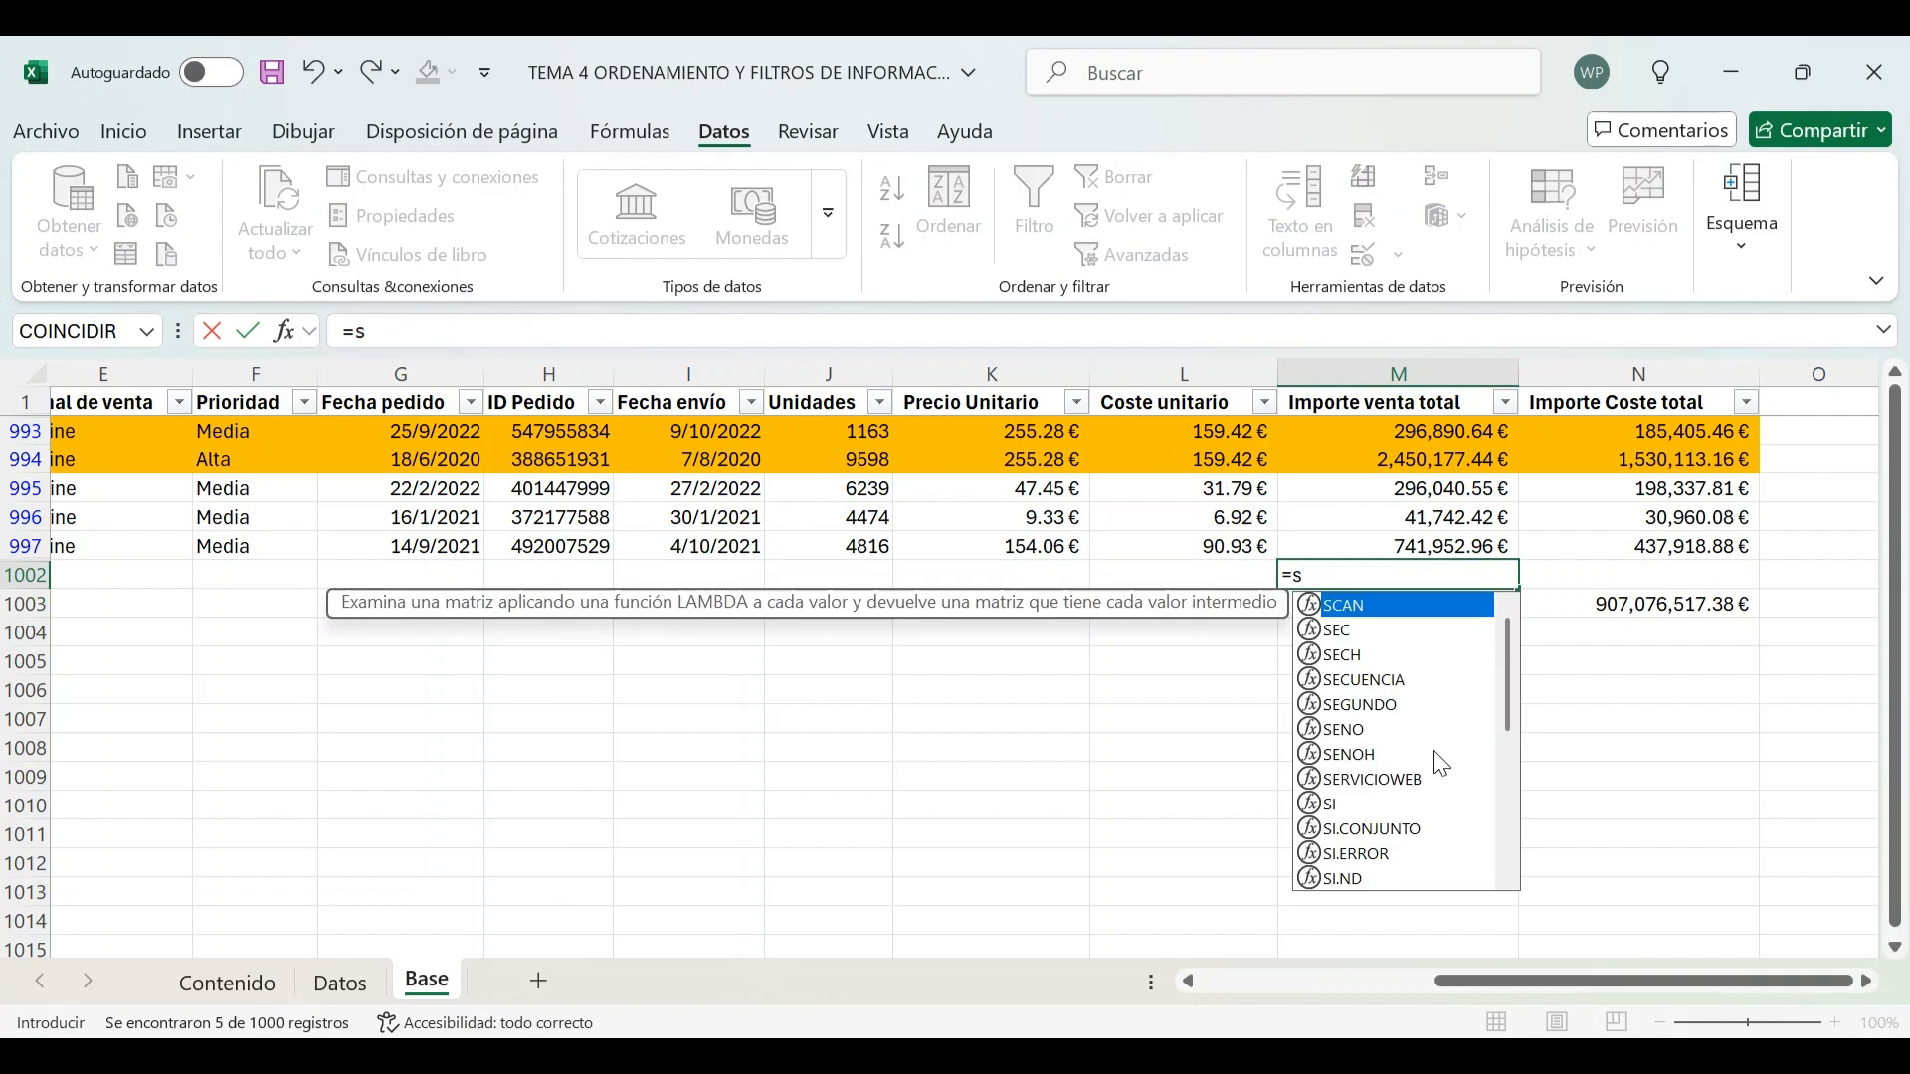
{"action": "type", "text": "u"}
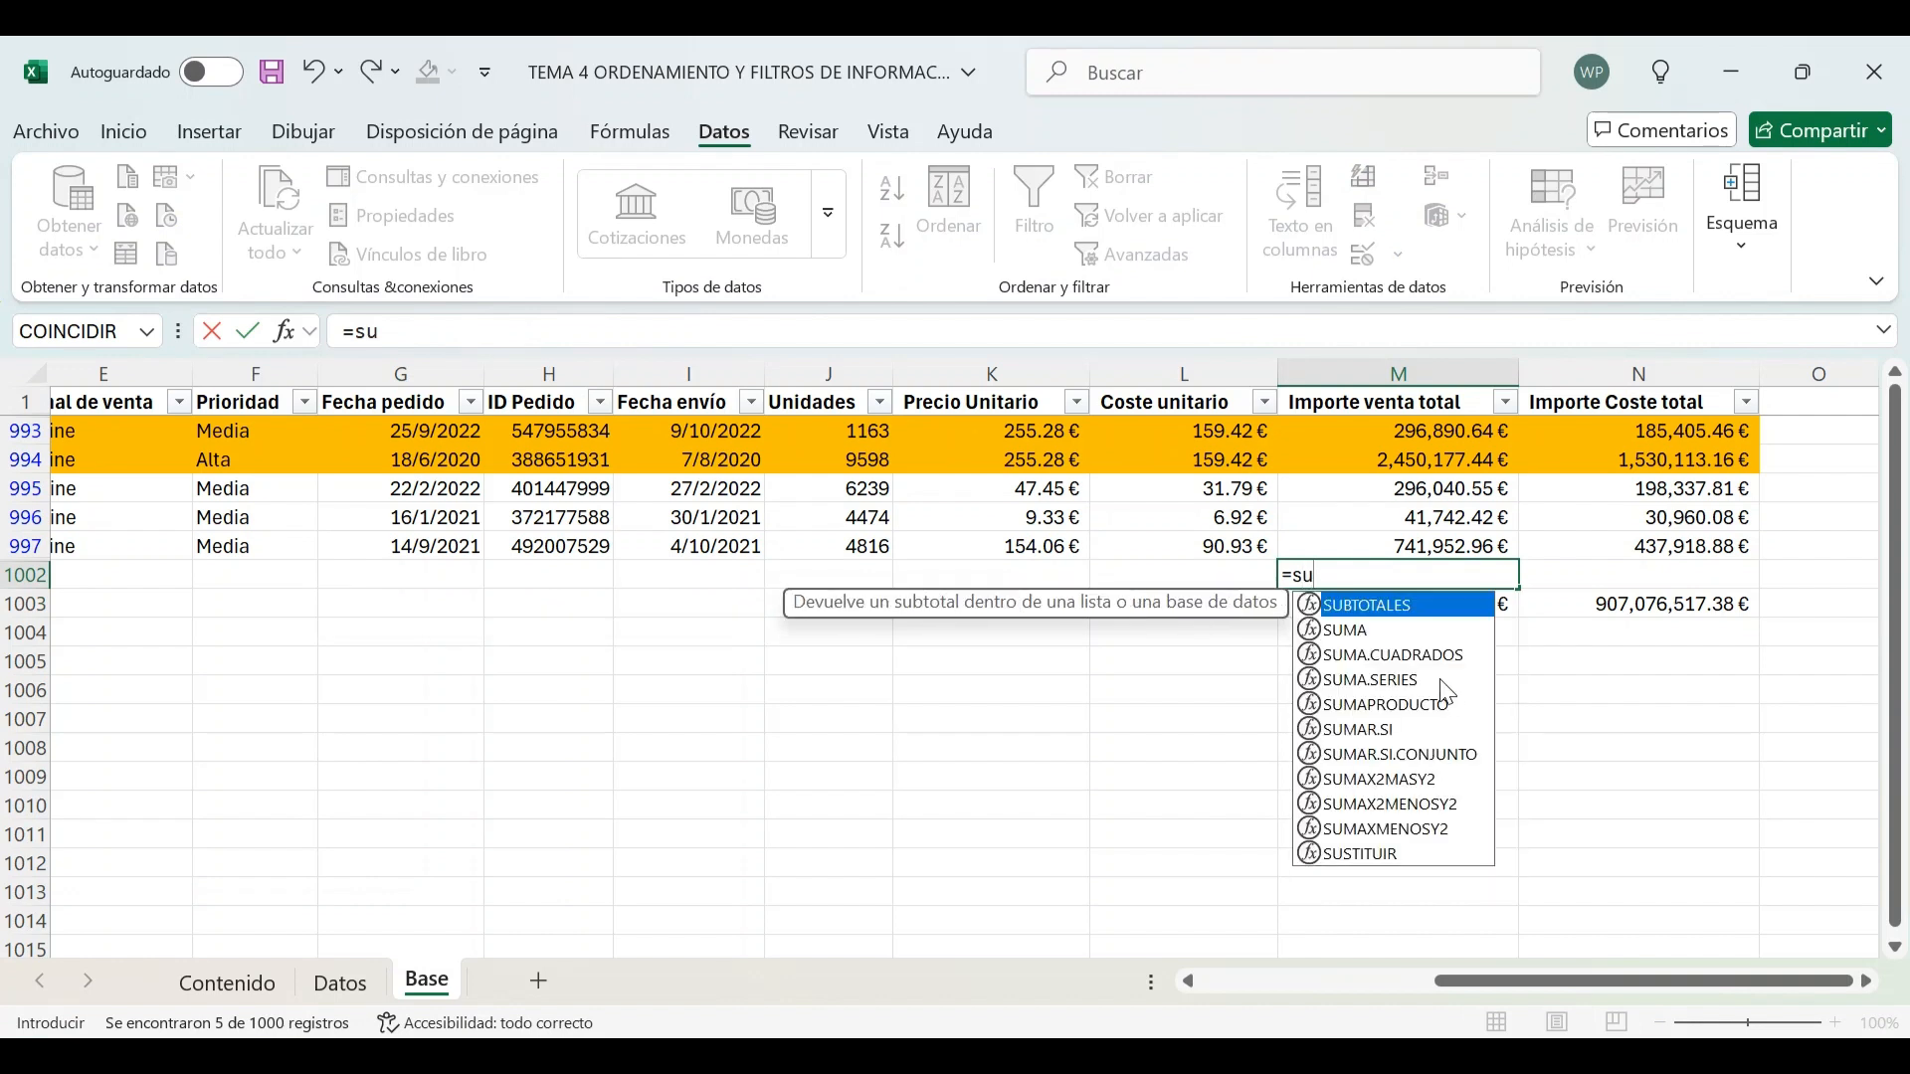
{"action": "double_click", "coordinate": [1400, 609]}
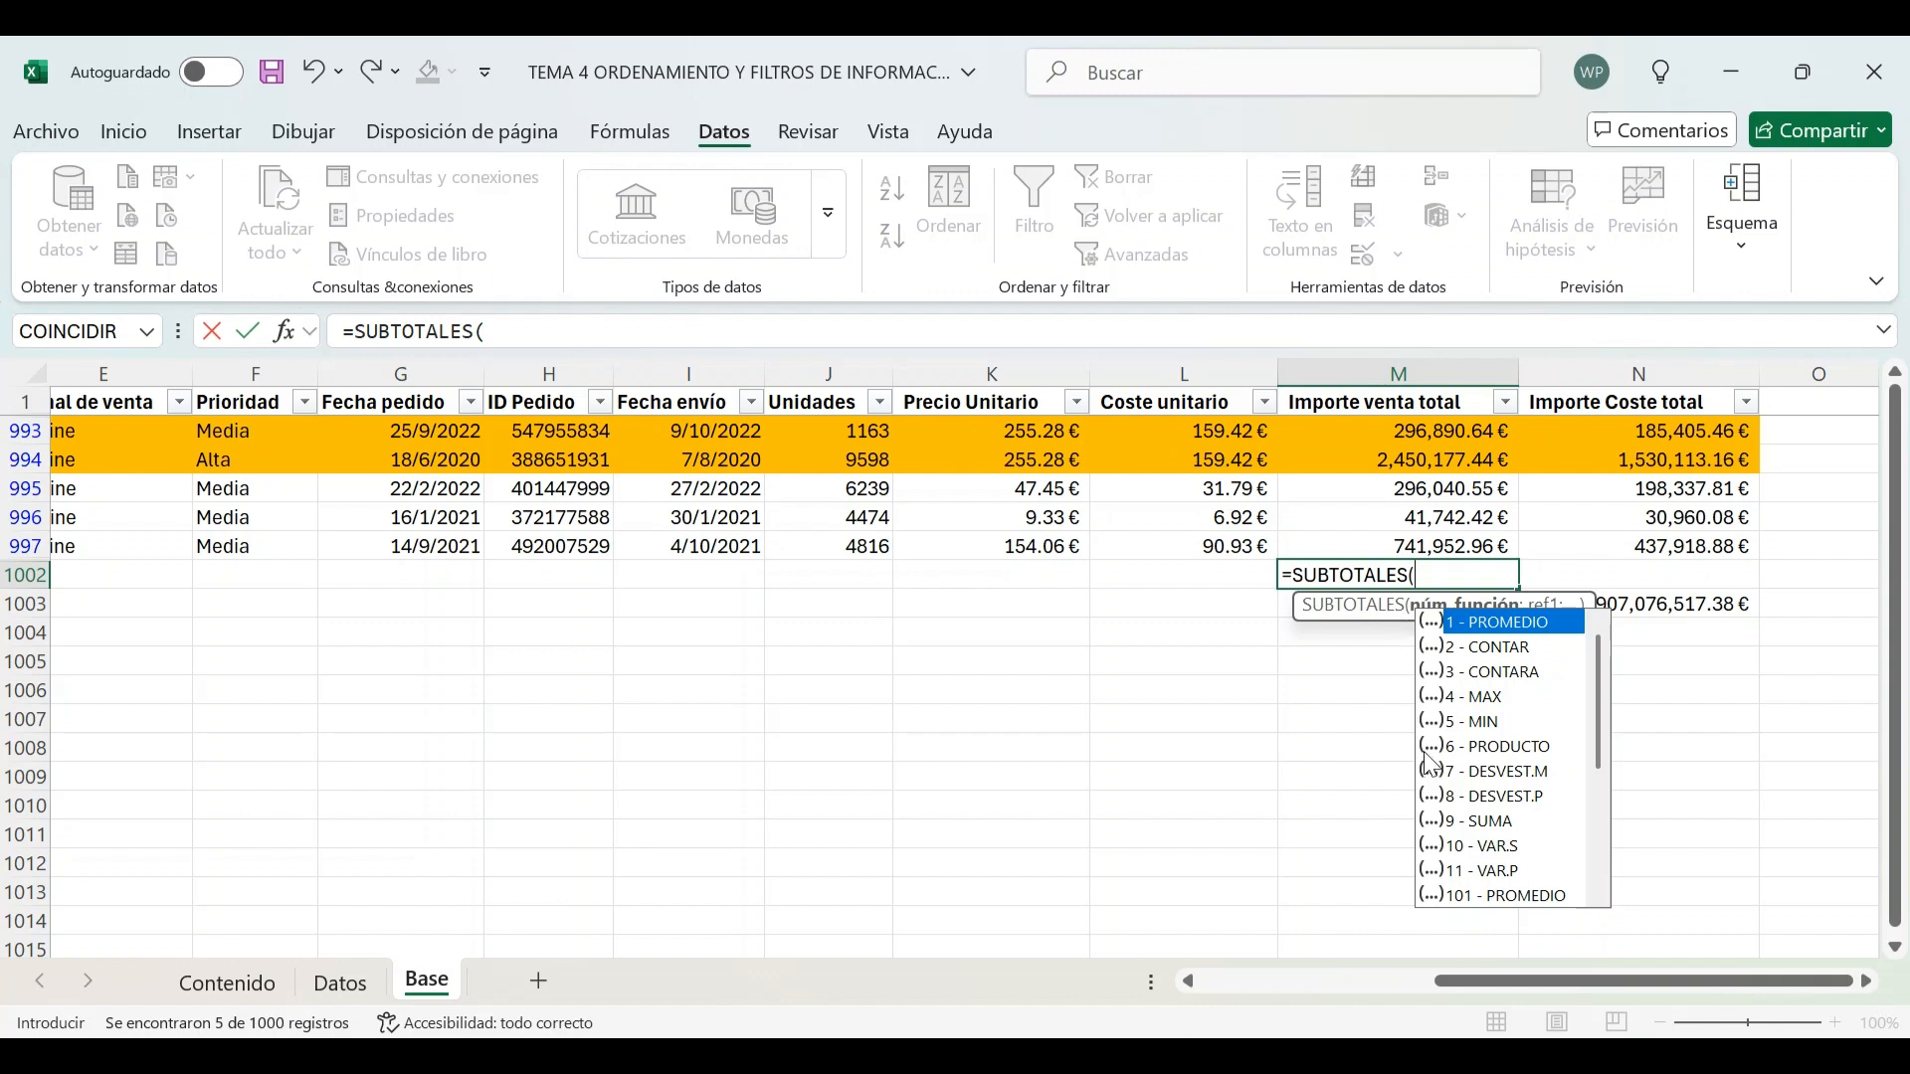
{"action": "type", "text": "9;"}
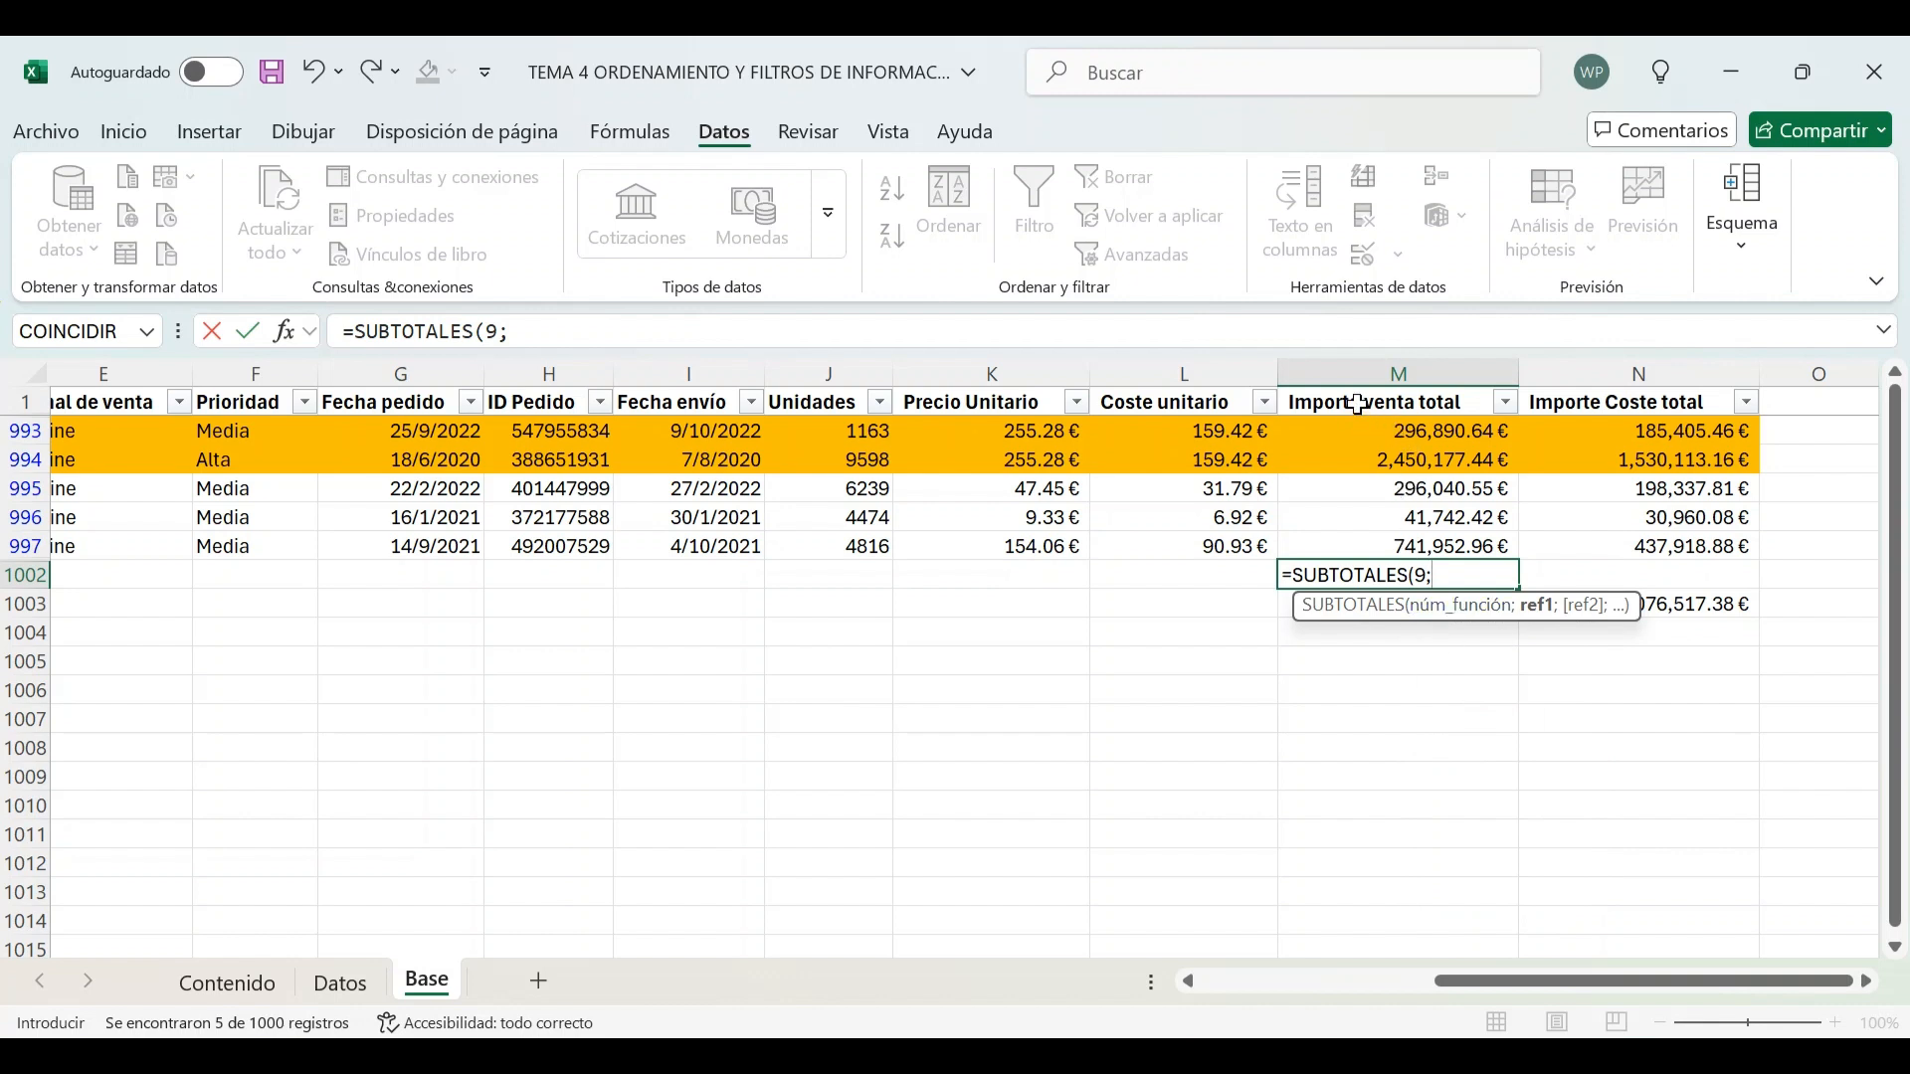
{"action": "left_click_drag", "start_coordinate": [1358, 405], "coordinate": [1373, 555]}
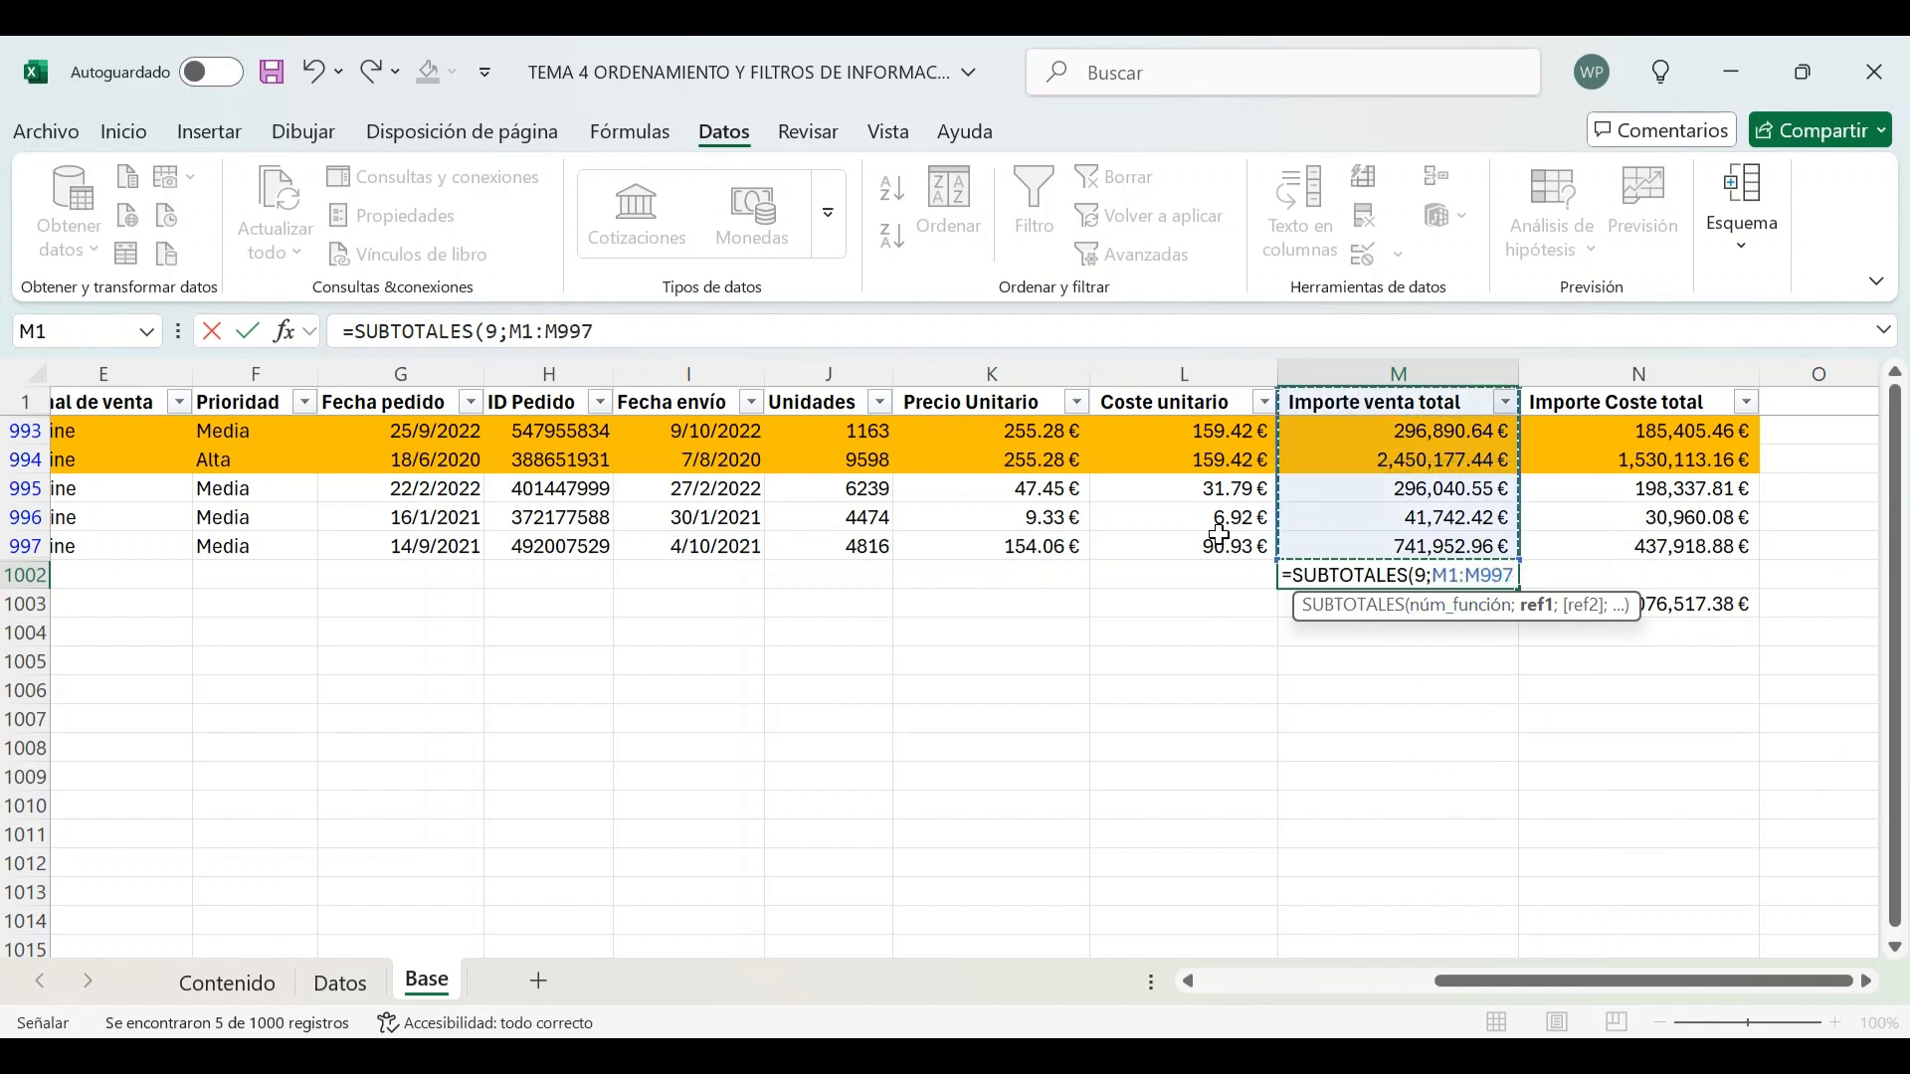
{"action": "double_click", "coordinate": [563, 334]}
{"action": "type", "text": "M1"}
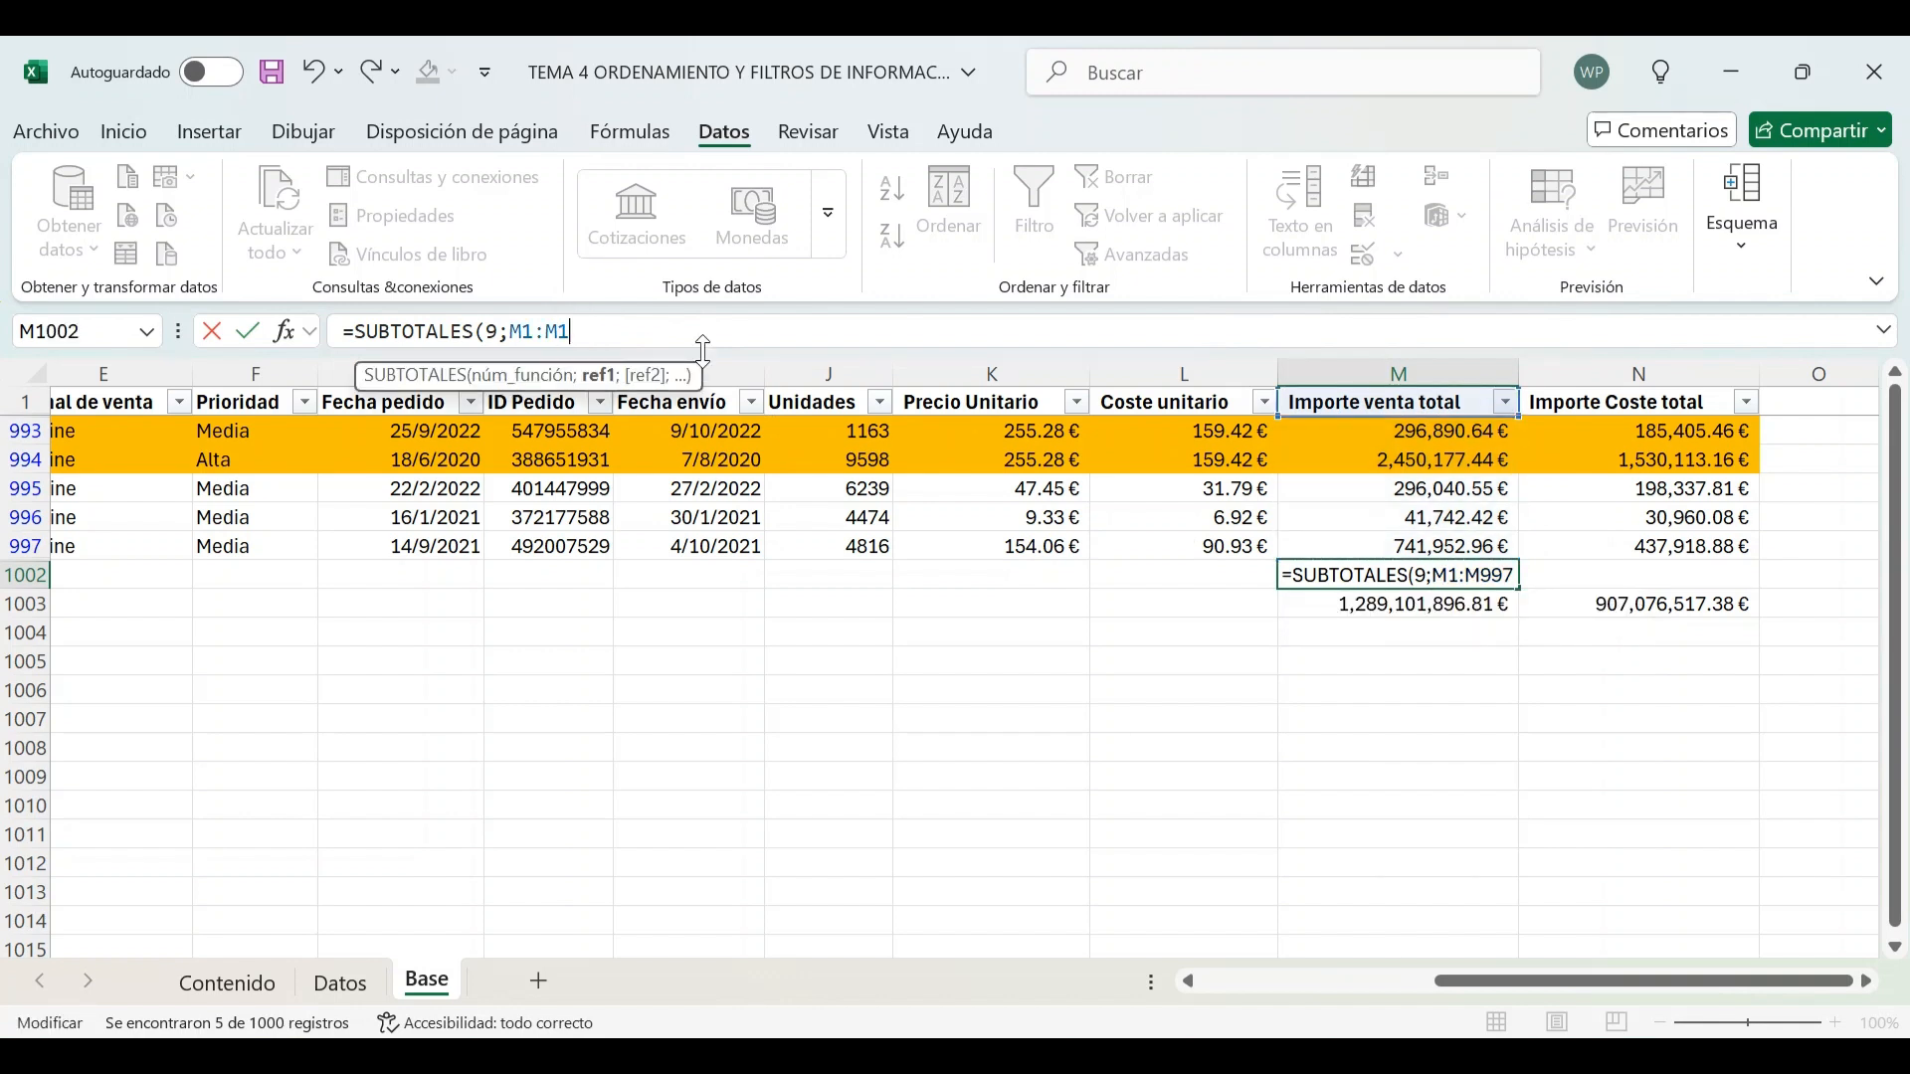
{"action": "type", "text": "001)"}
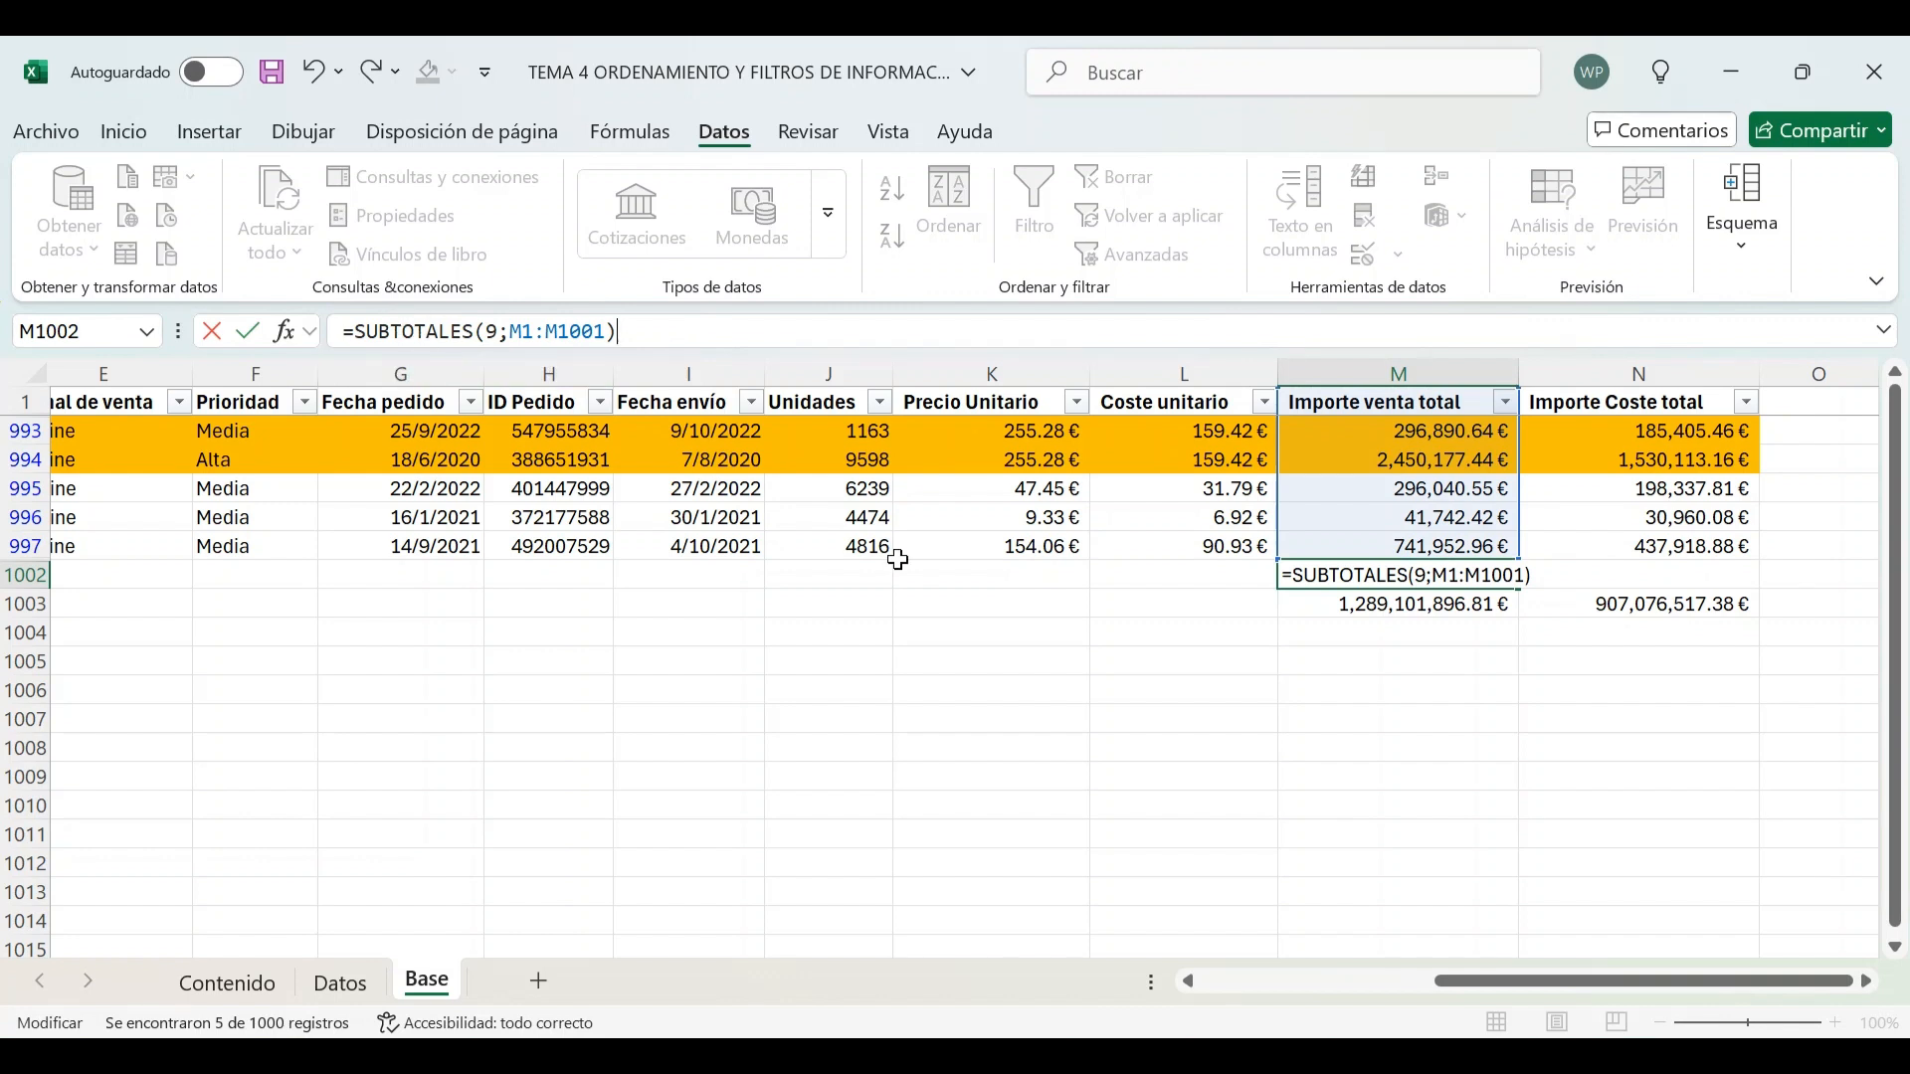
{"action": "key", "text": "ctrl+Return"}
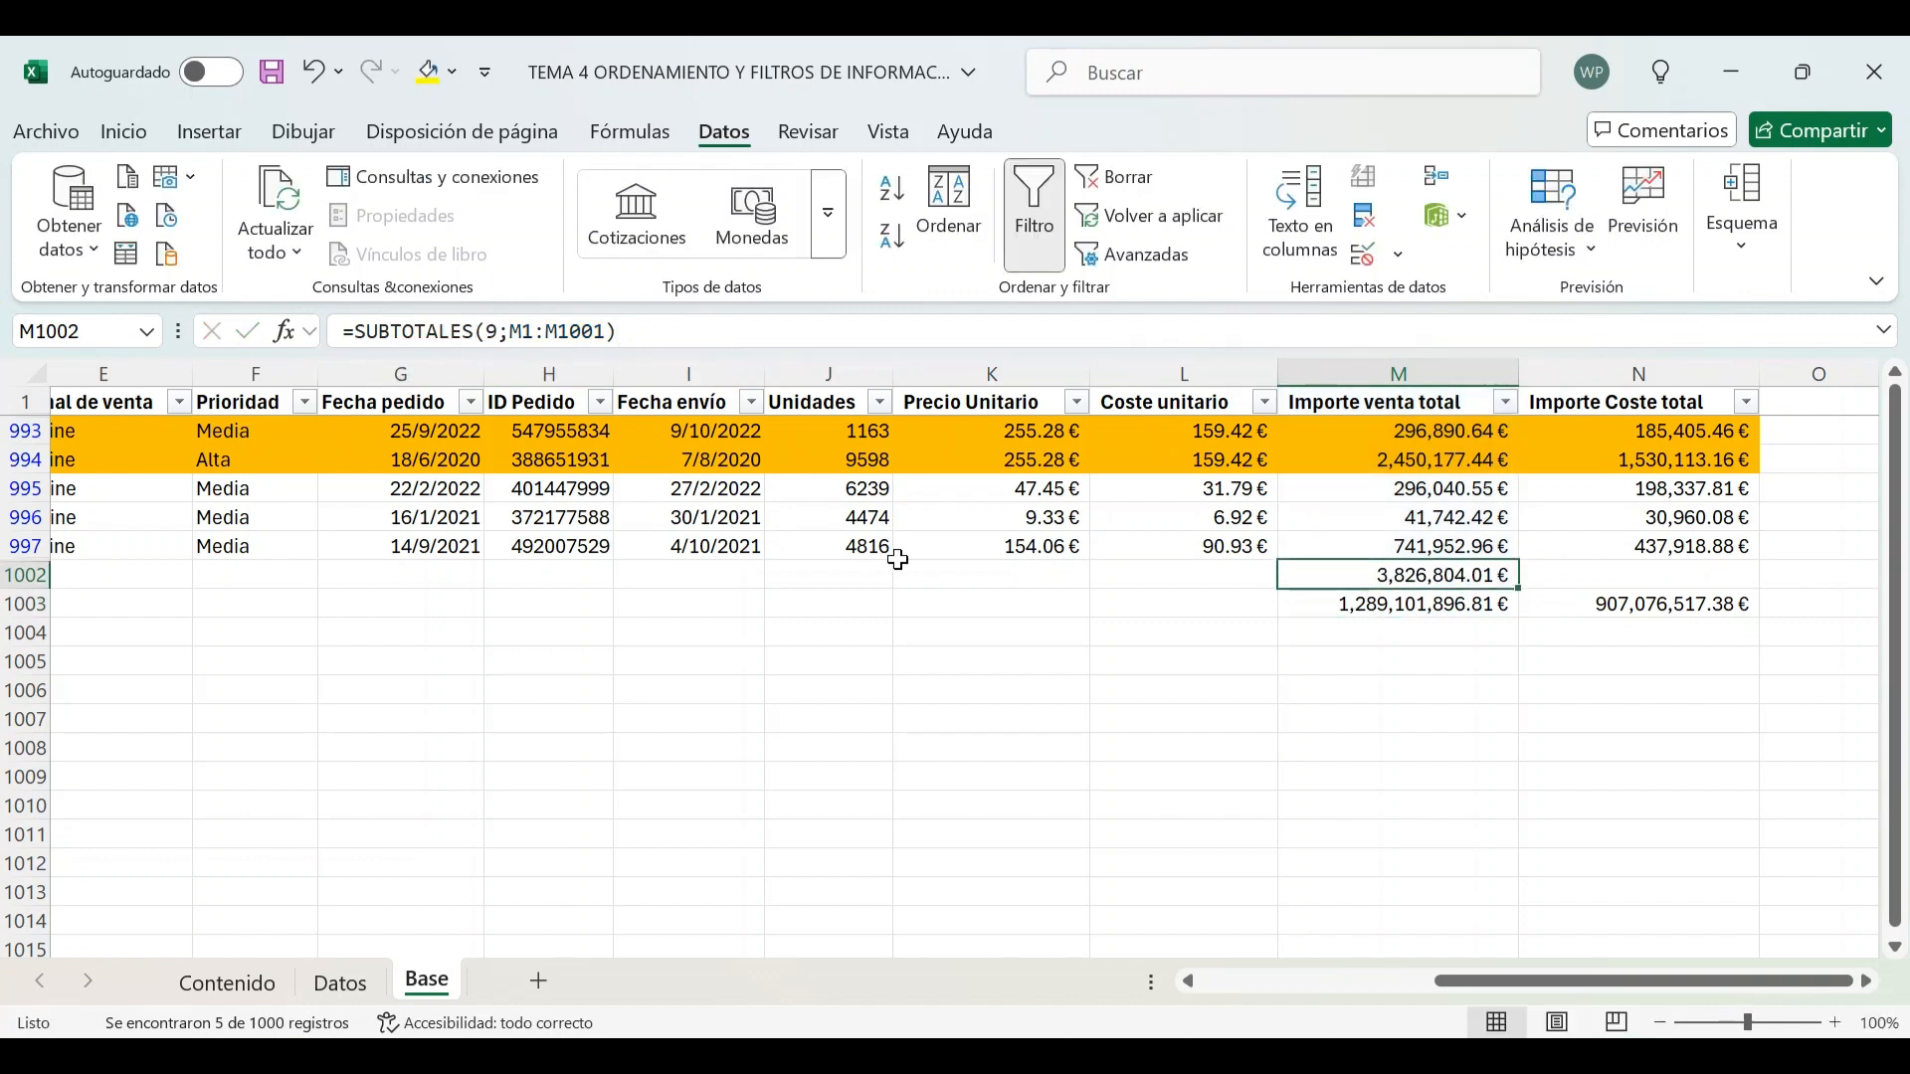
Copy the subtotal formula into N1002 to total the visible Importe Coste total values
{"action": "key", "text": "ctrl+c"}
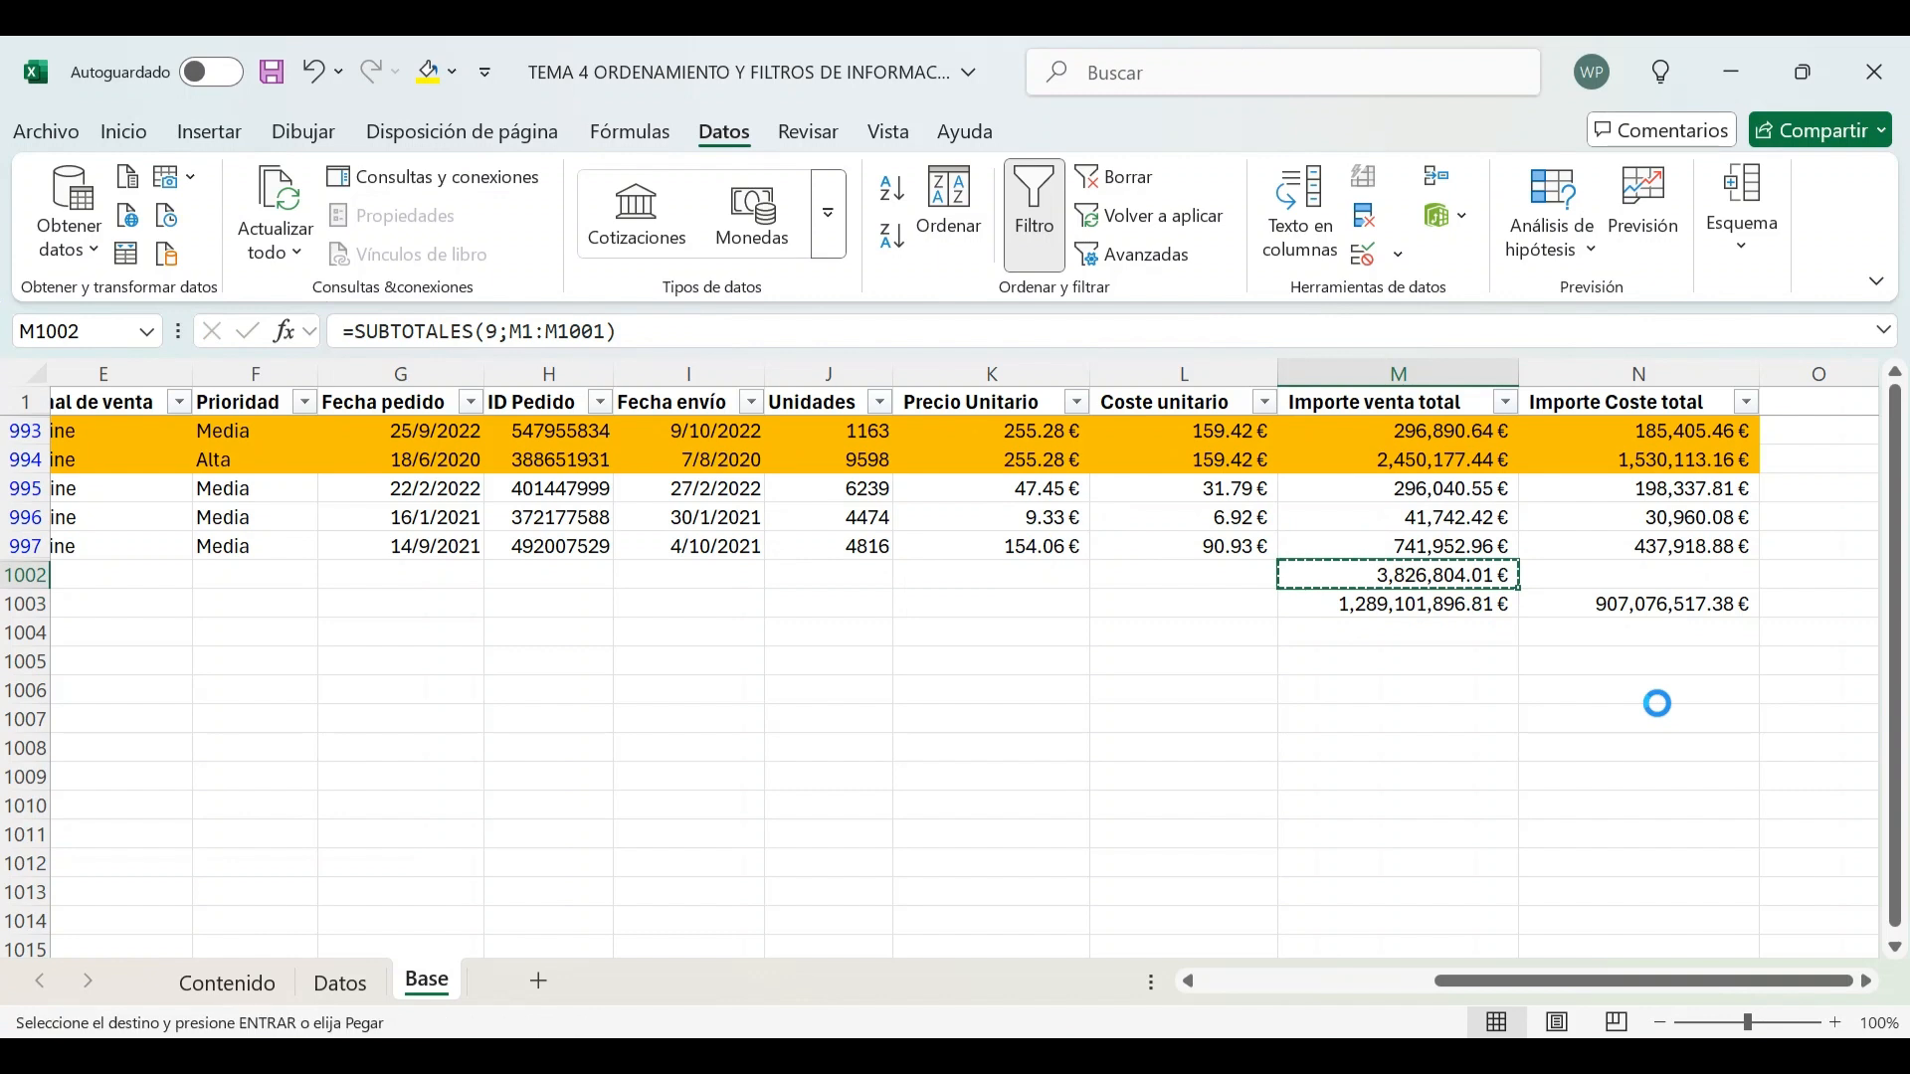
{"action": "key", "text": "Right"}
{"action": "key", "text": "Return"}
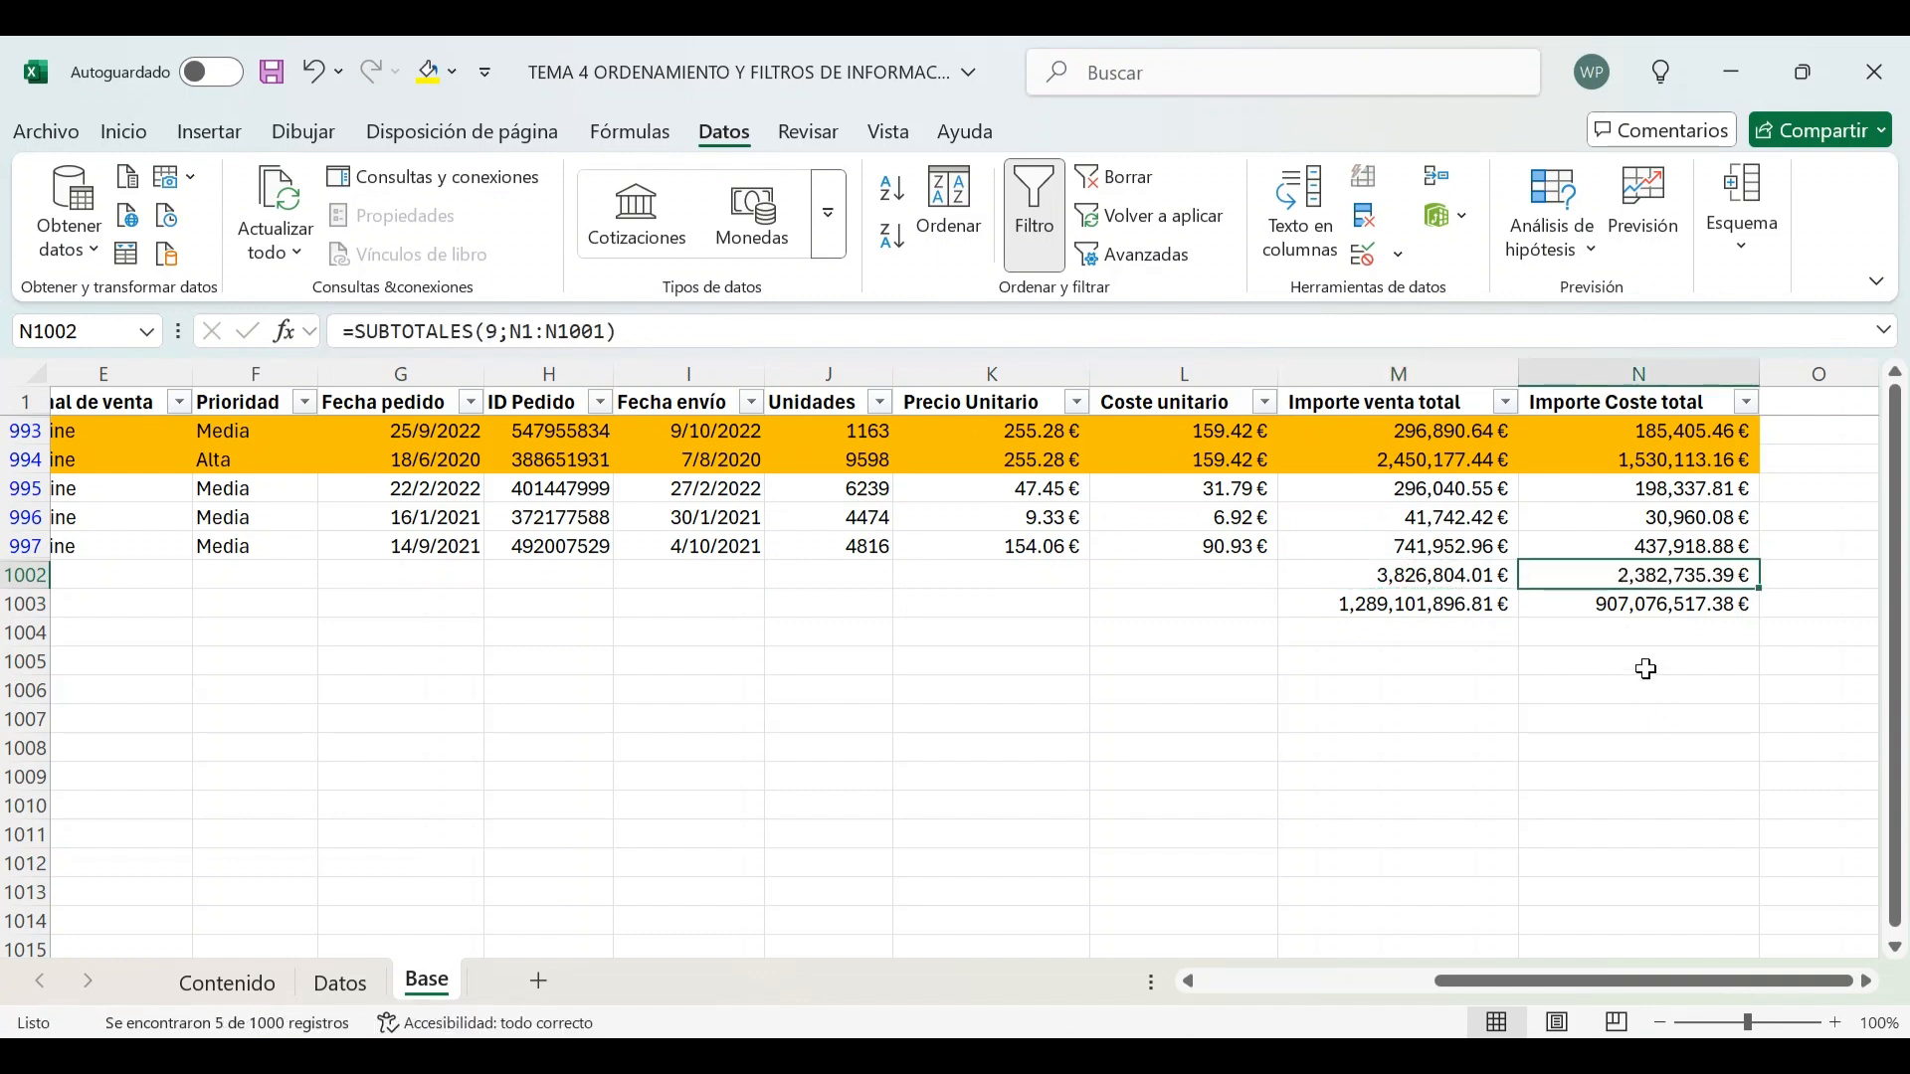
{"action": "left_click_drag", "start_coordinate": [1404, 546], "coordinate": [1390, 427]}
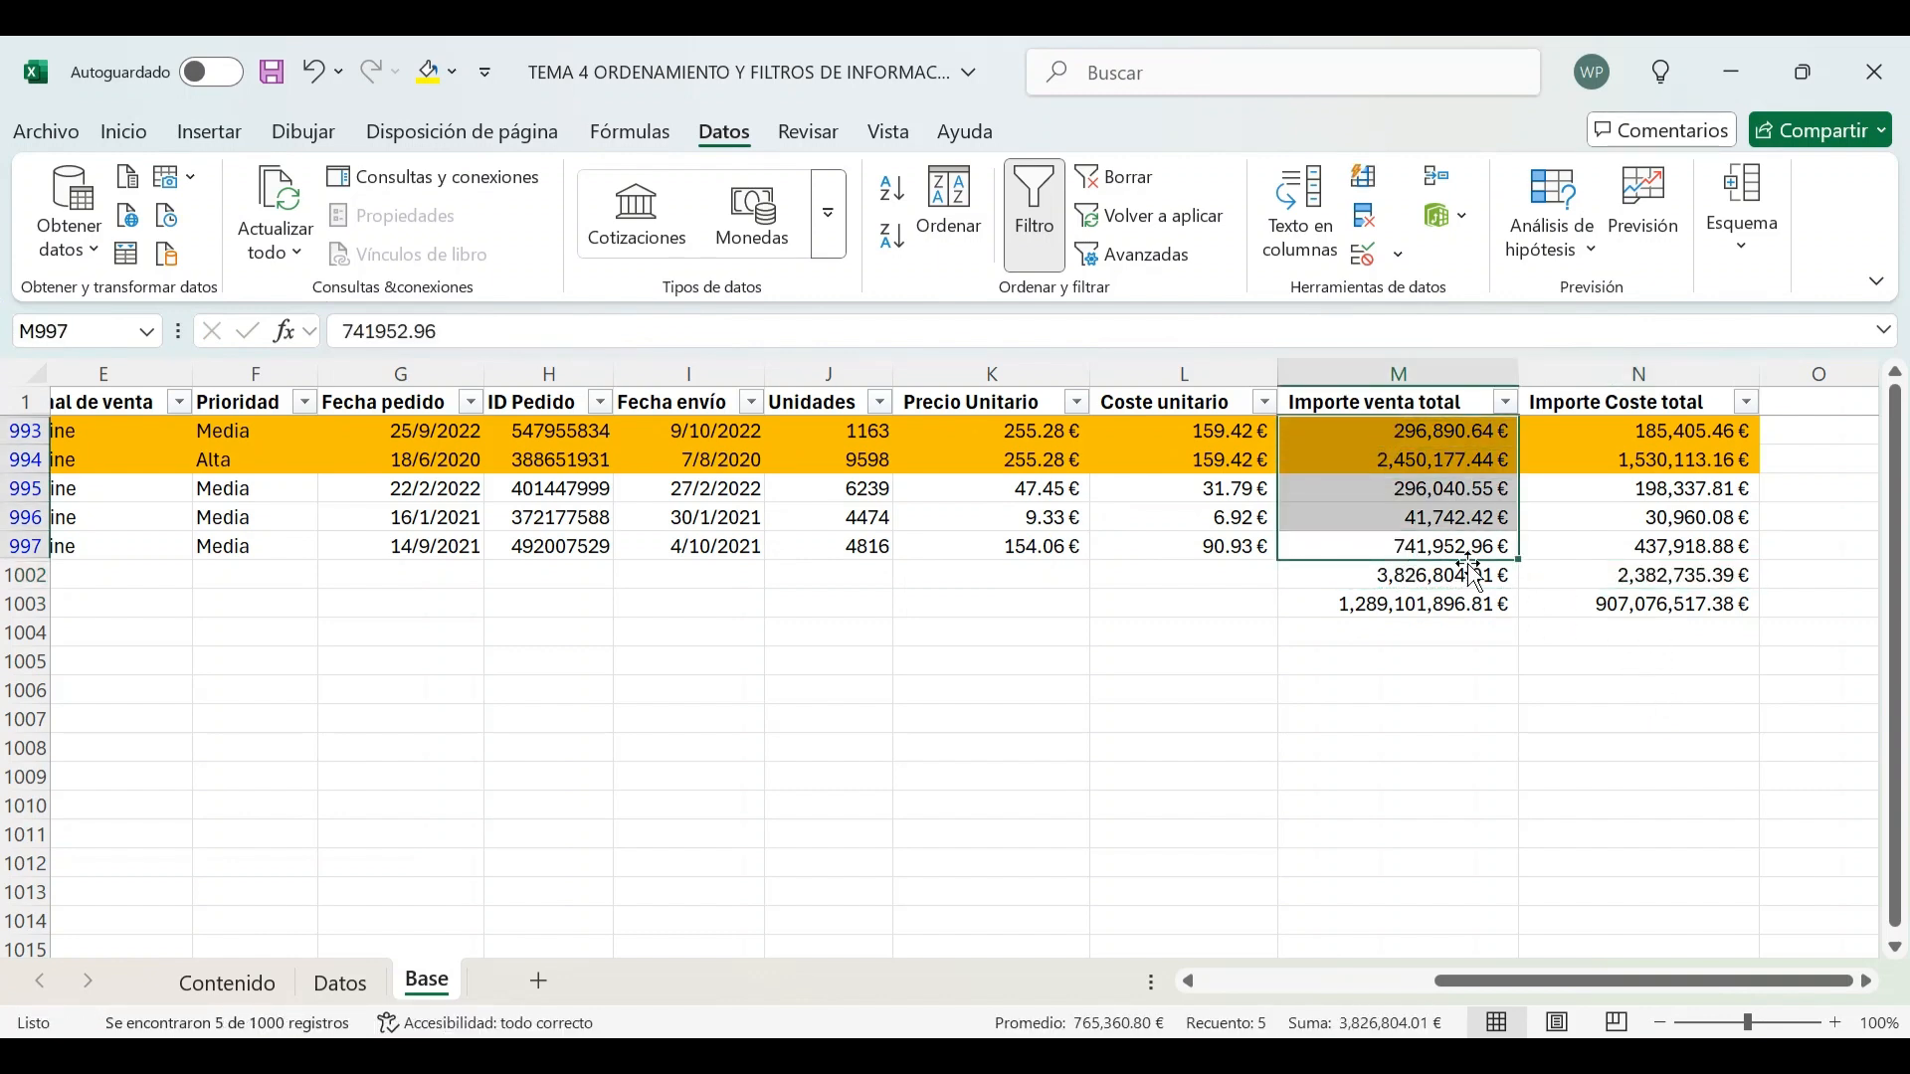
{"action": "left_click", "coordinate": [1393, 577]}
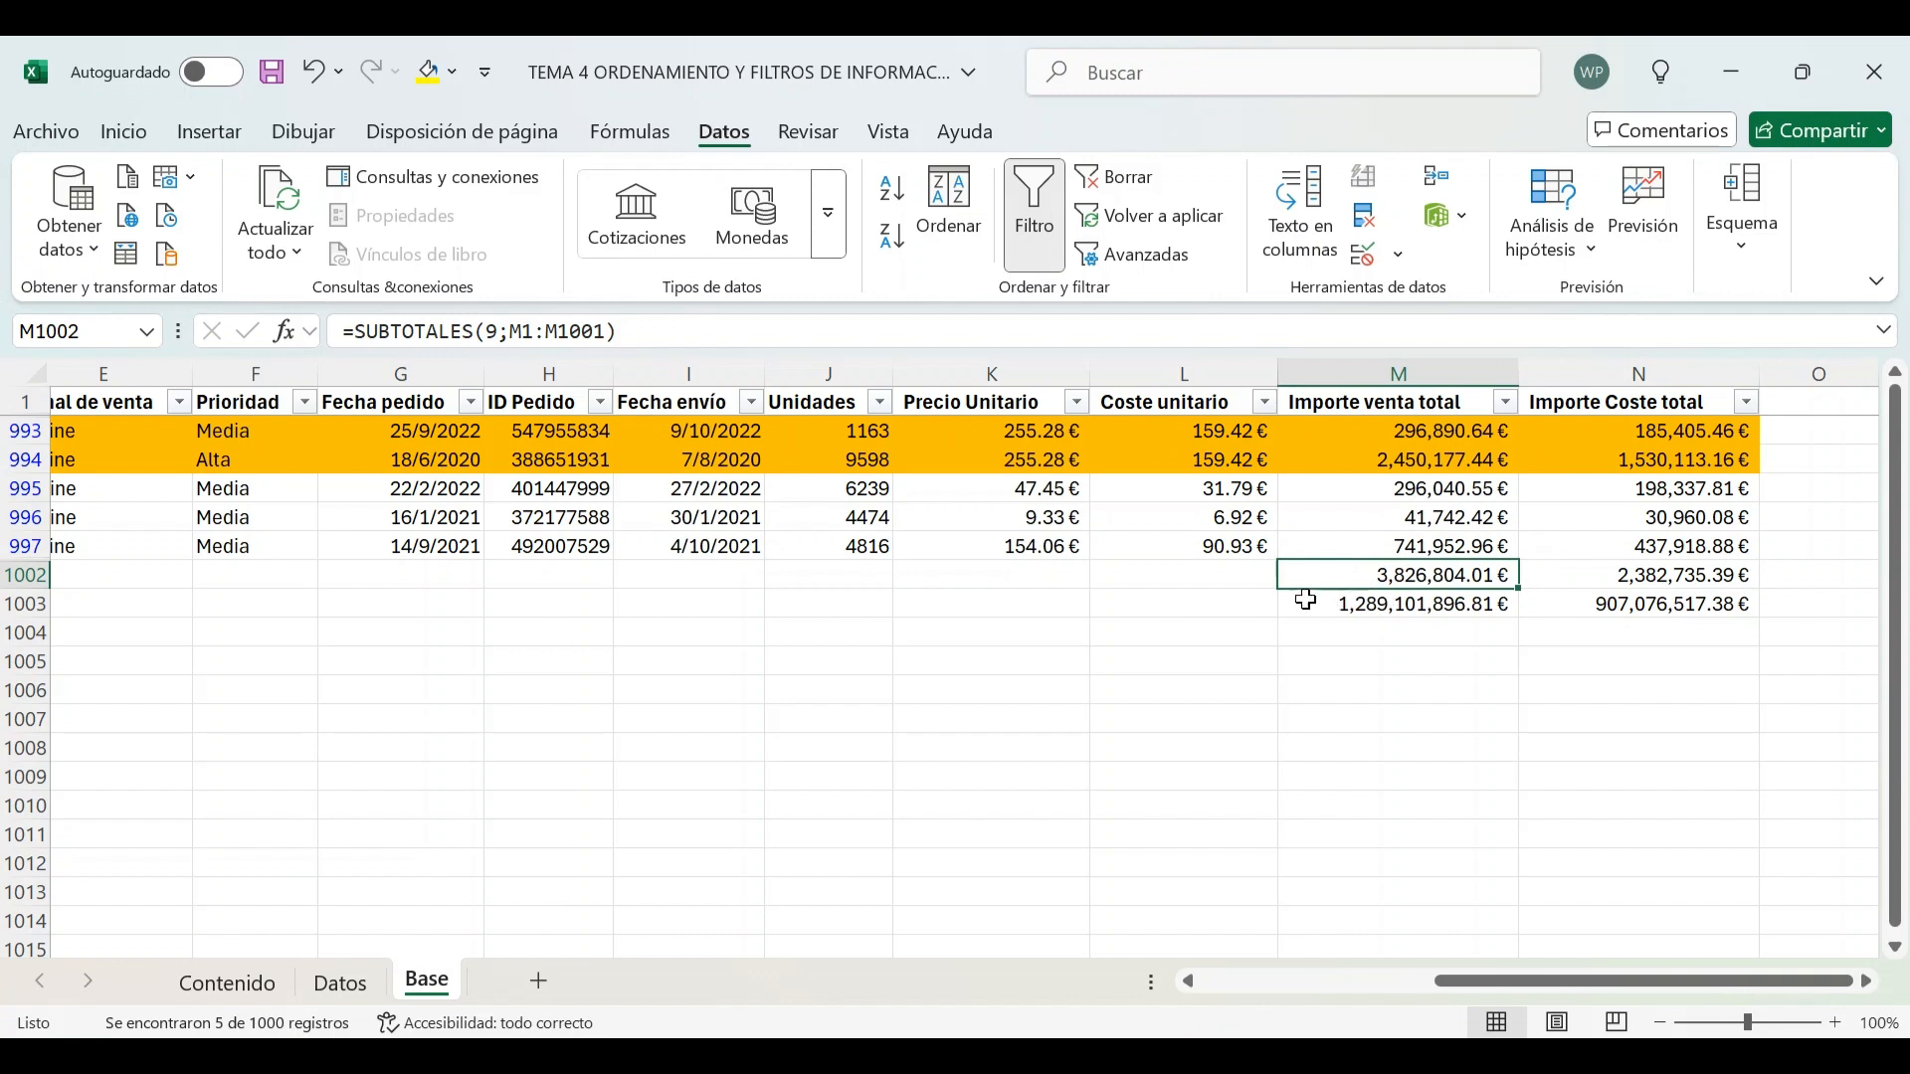
Label cell L1002 as Subtotal
{"action": "left_click", "coordinate": [1230, 577]}
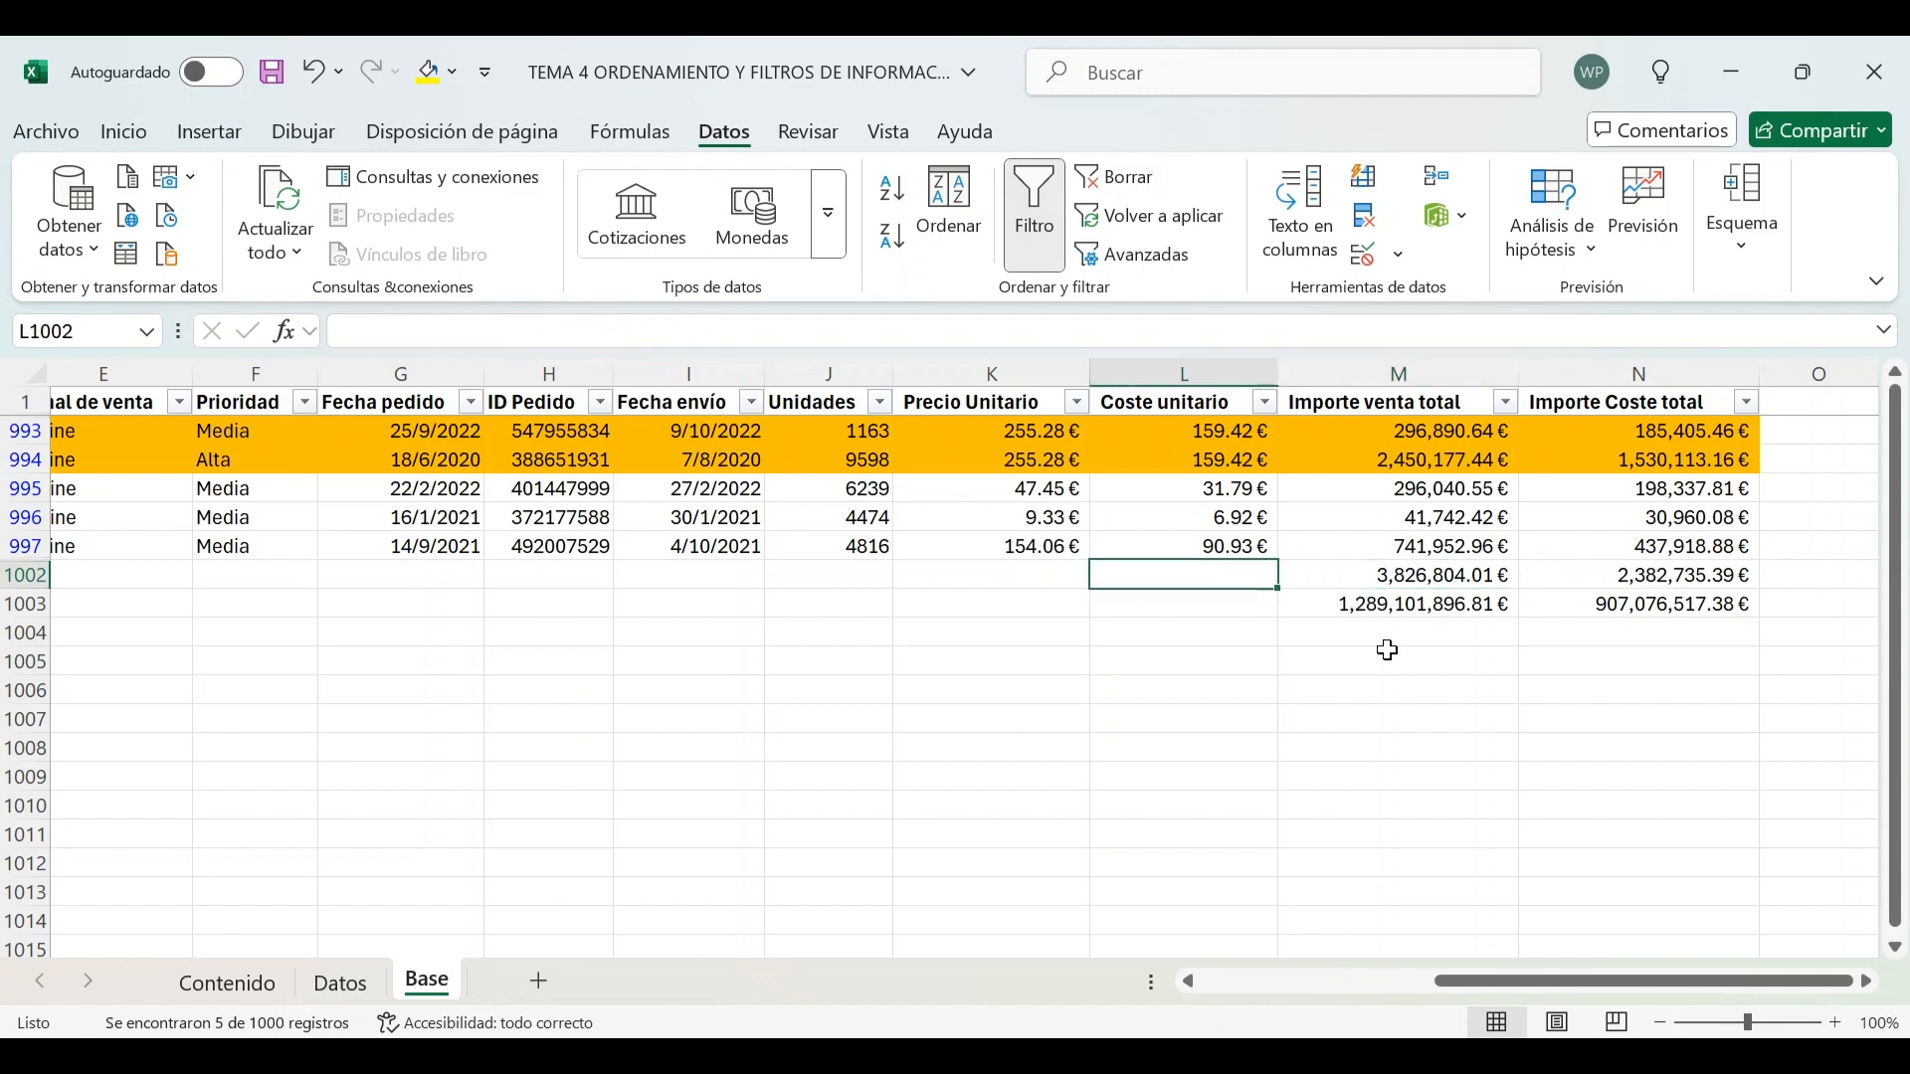
{"action": "type", "text": "Subtutal"}
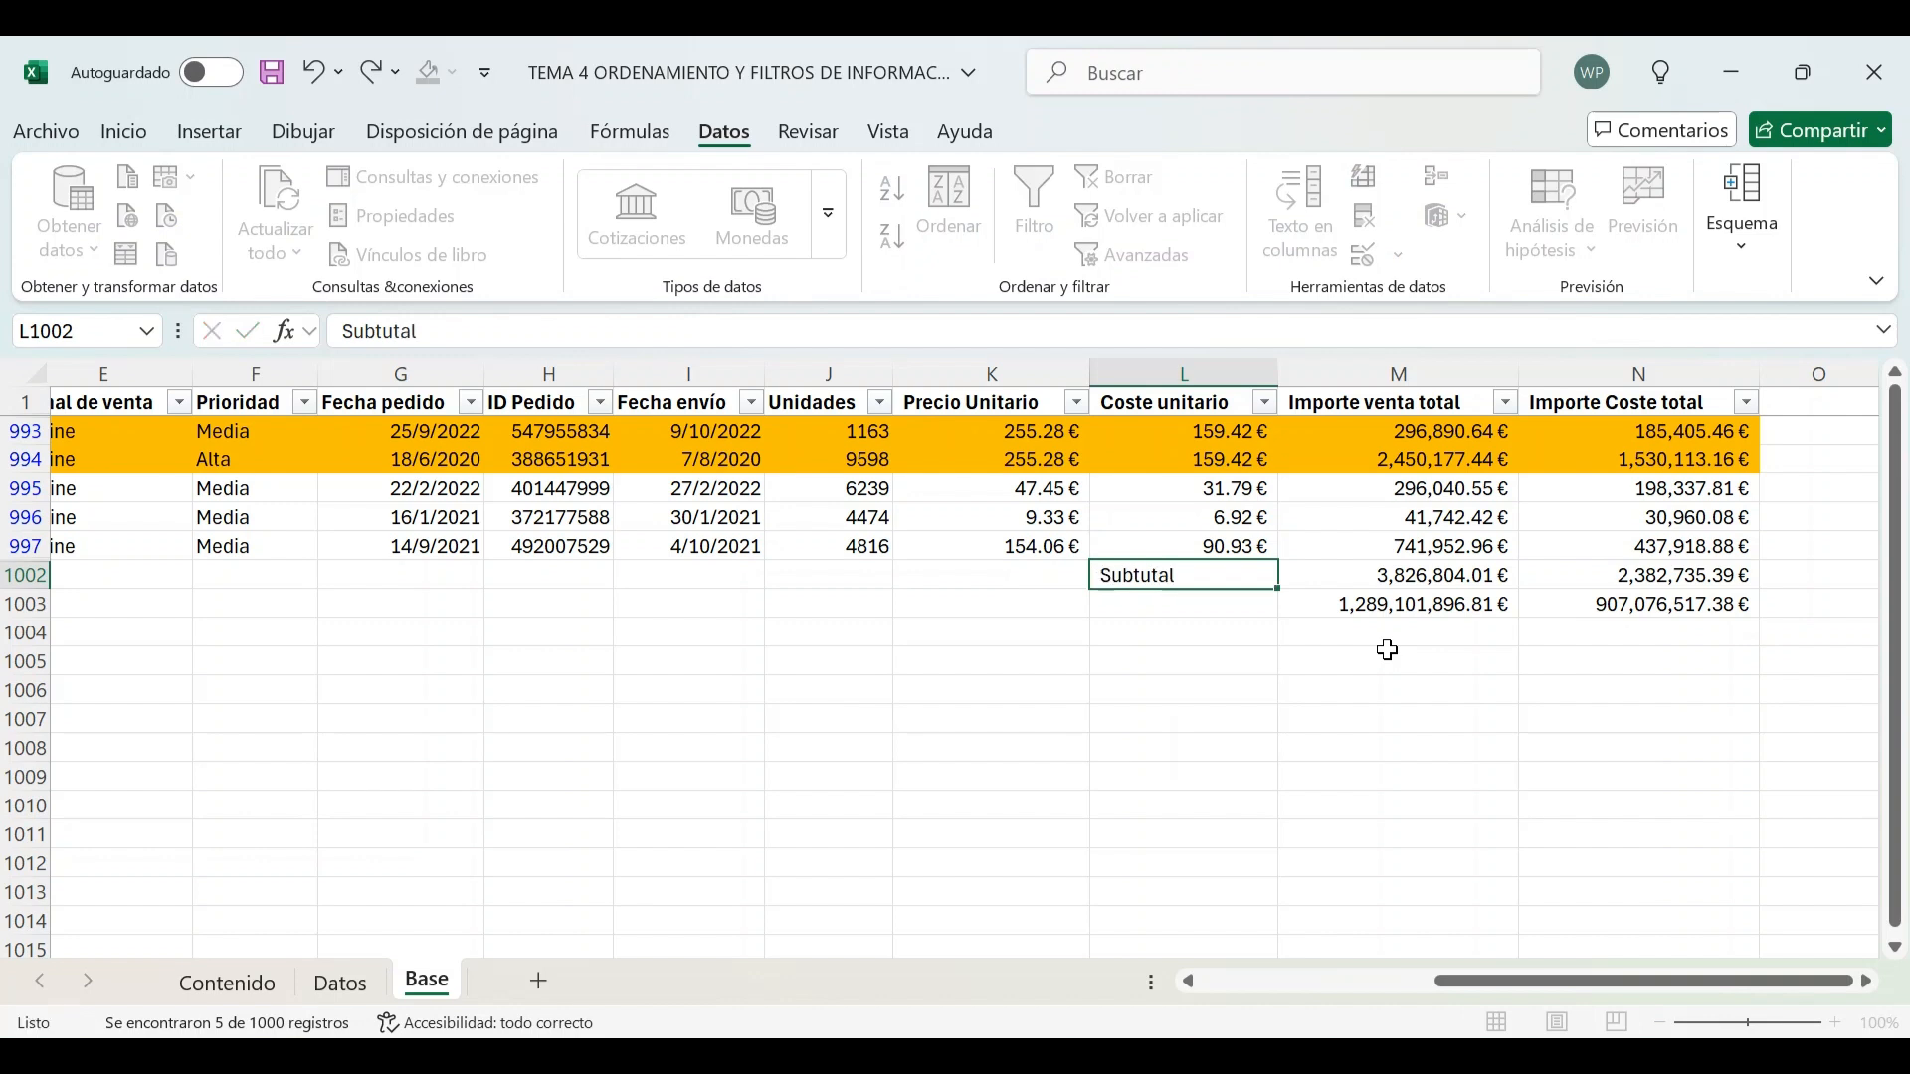
{"action": "key", "text": "Return"}
{"action": "key", "text": "Up"}
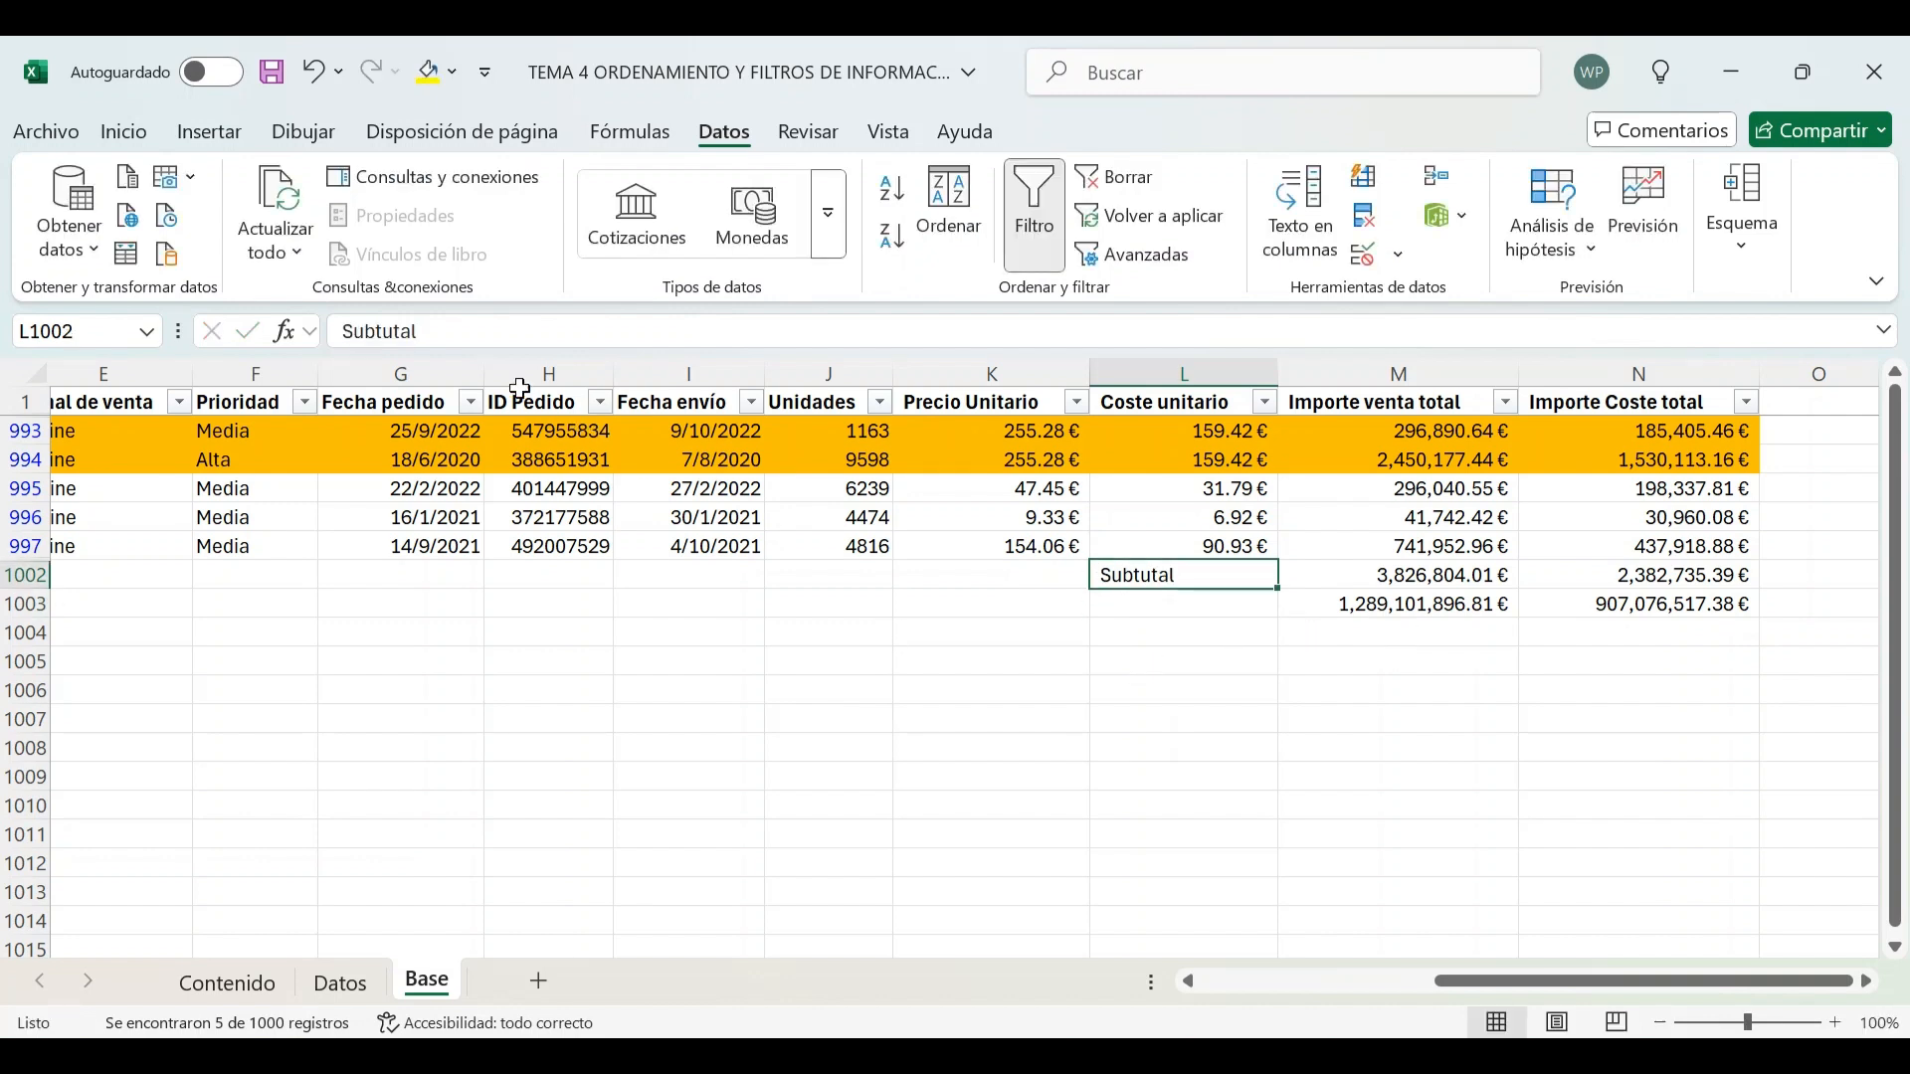
{"action": "left_click", "coordinate": [383, 329]}
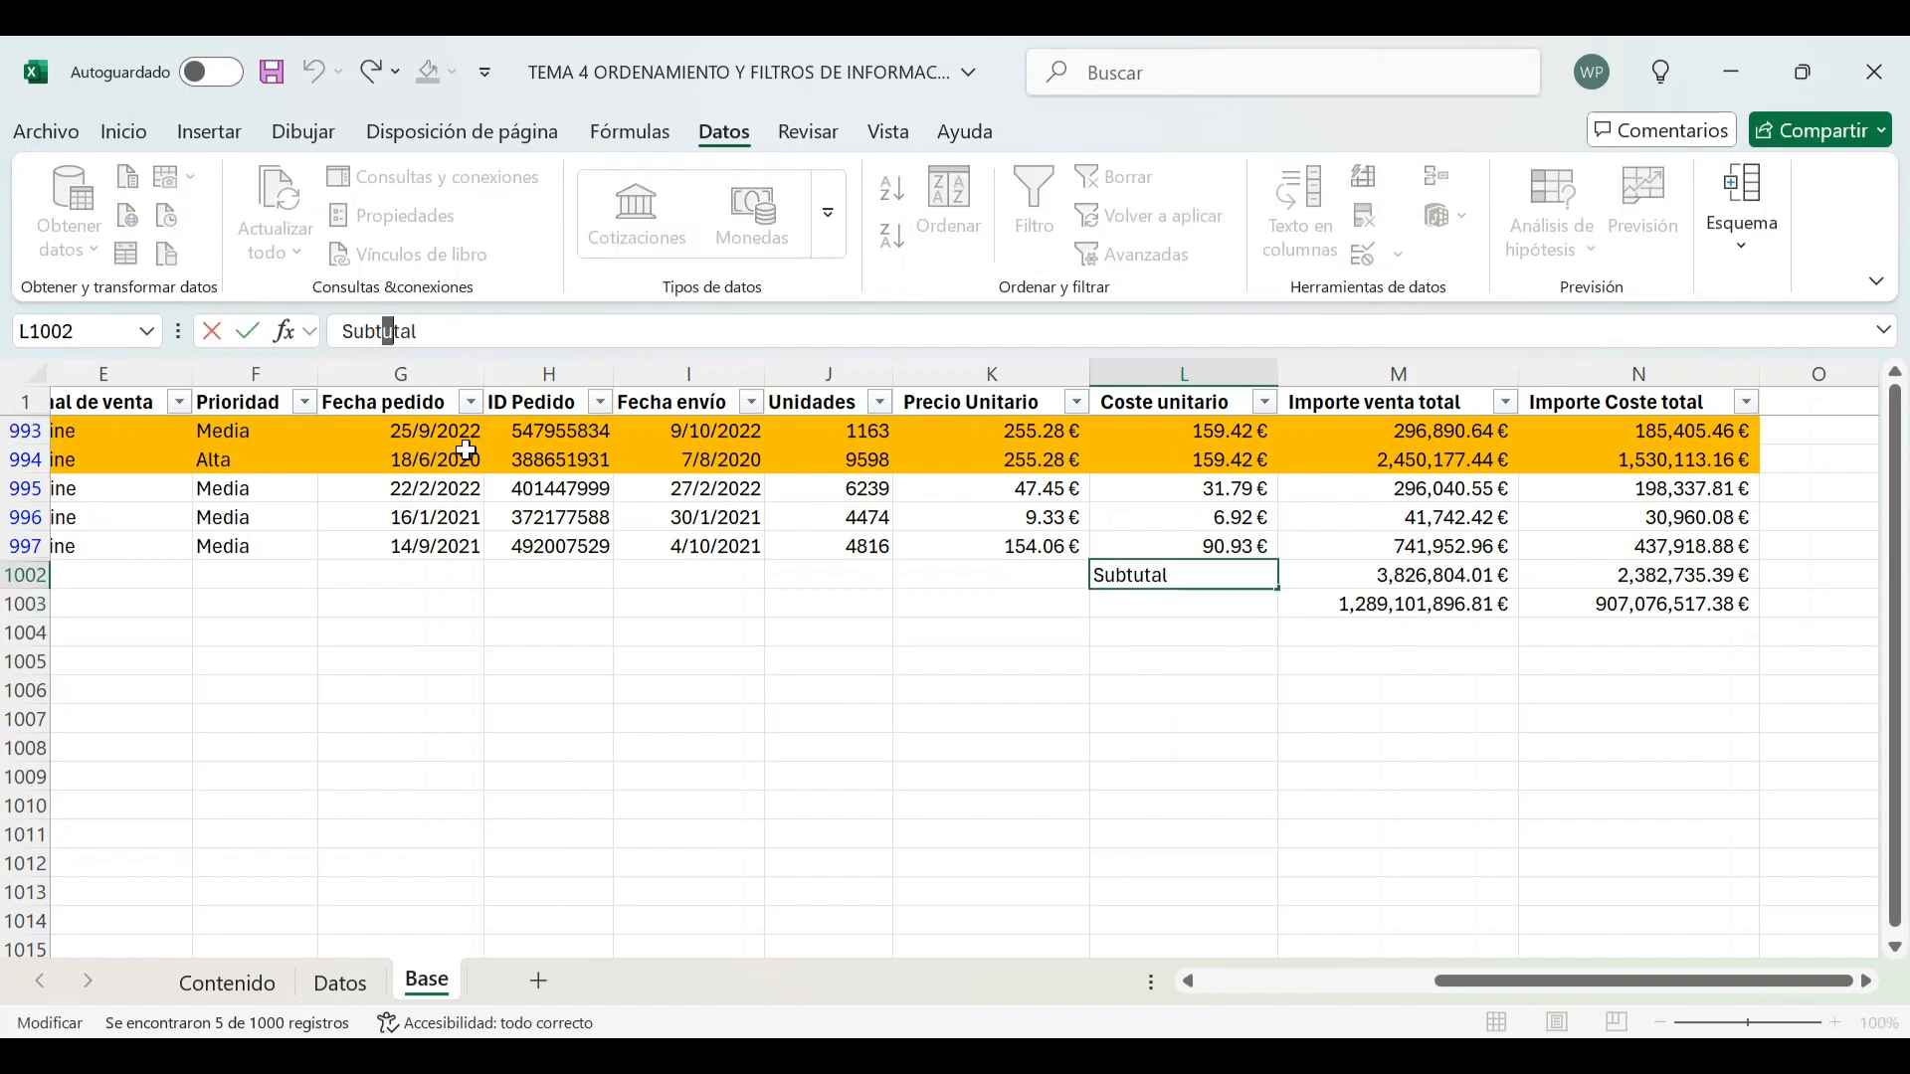
{"action": "key", "text": "Return"}
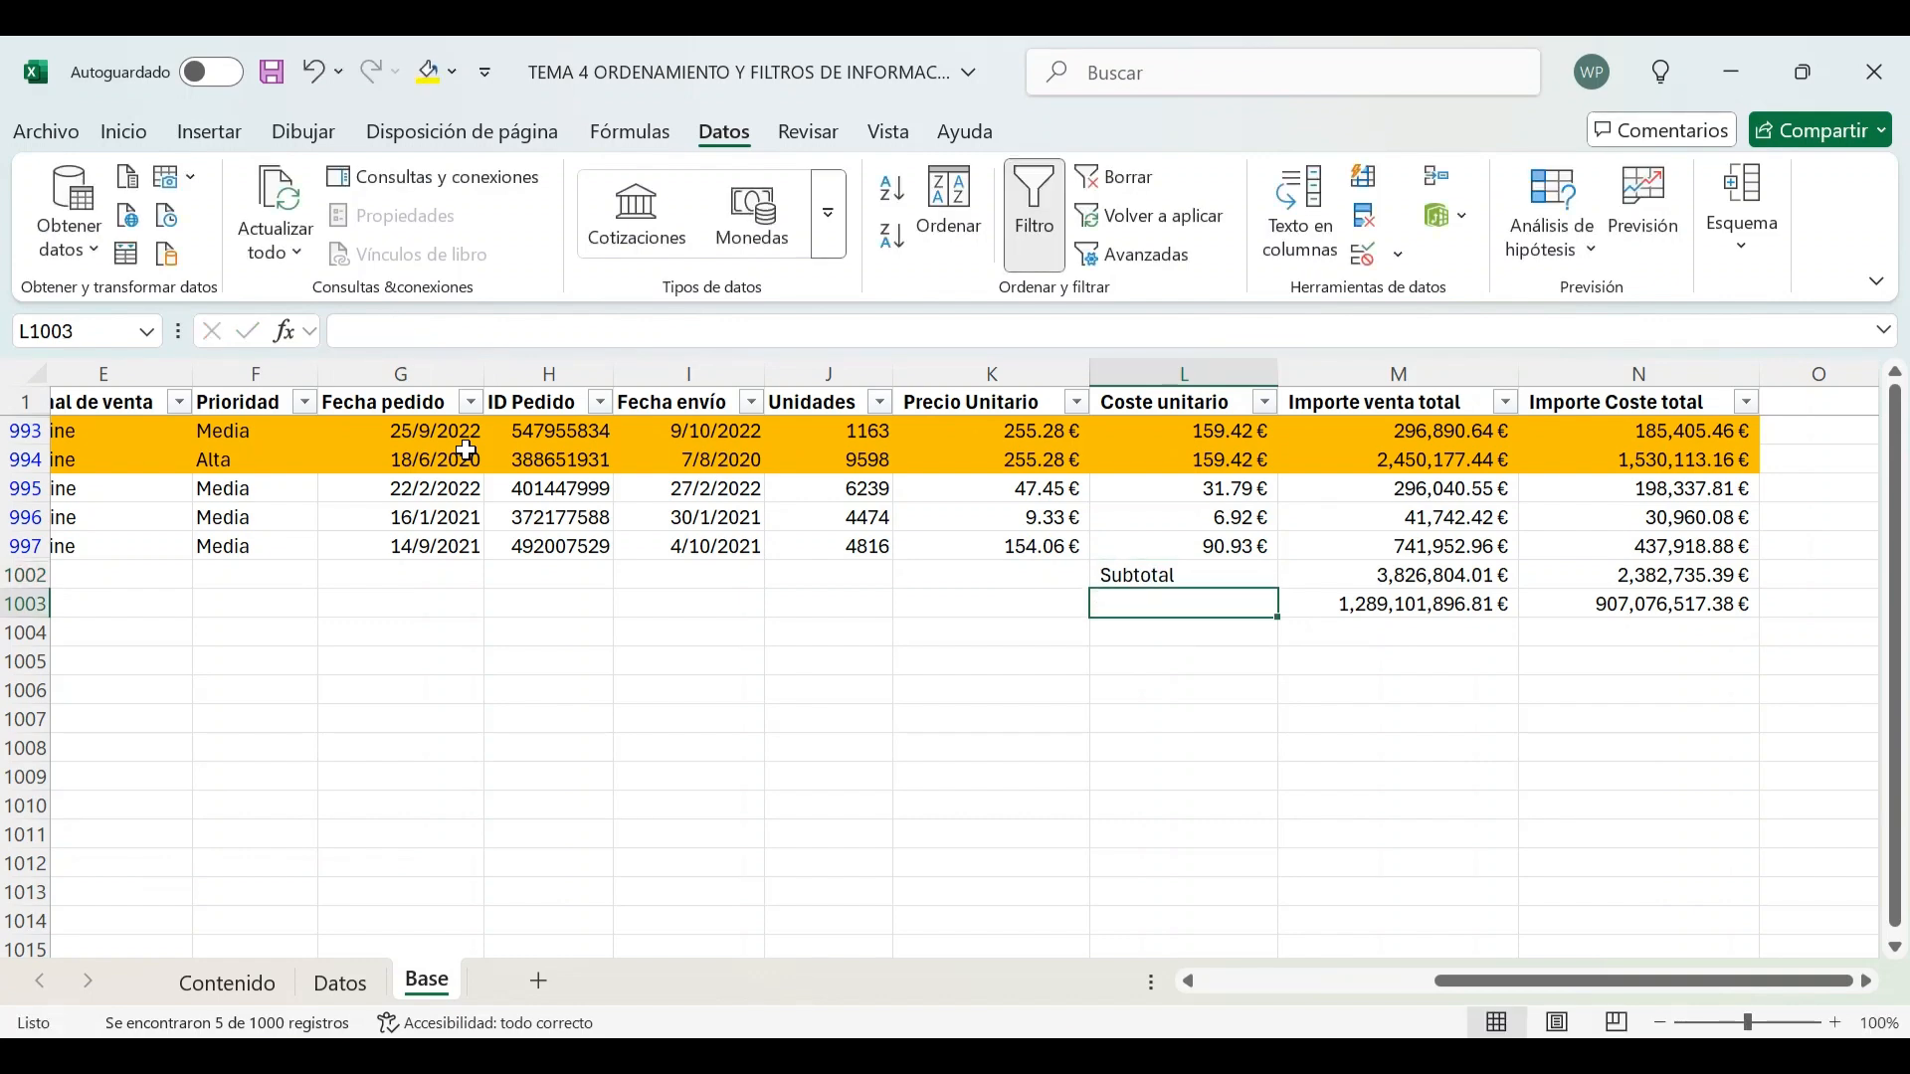
Filter the País column to show only Belize
{"action": "key", "text": "Home"}
{"action": "left_click", "coordinate": [749, 402]}
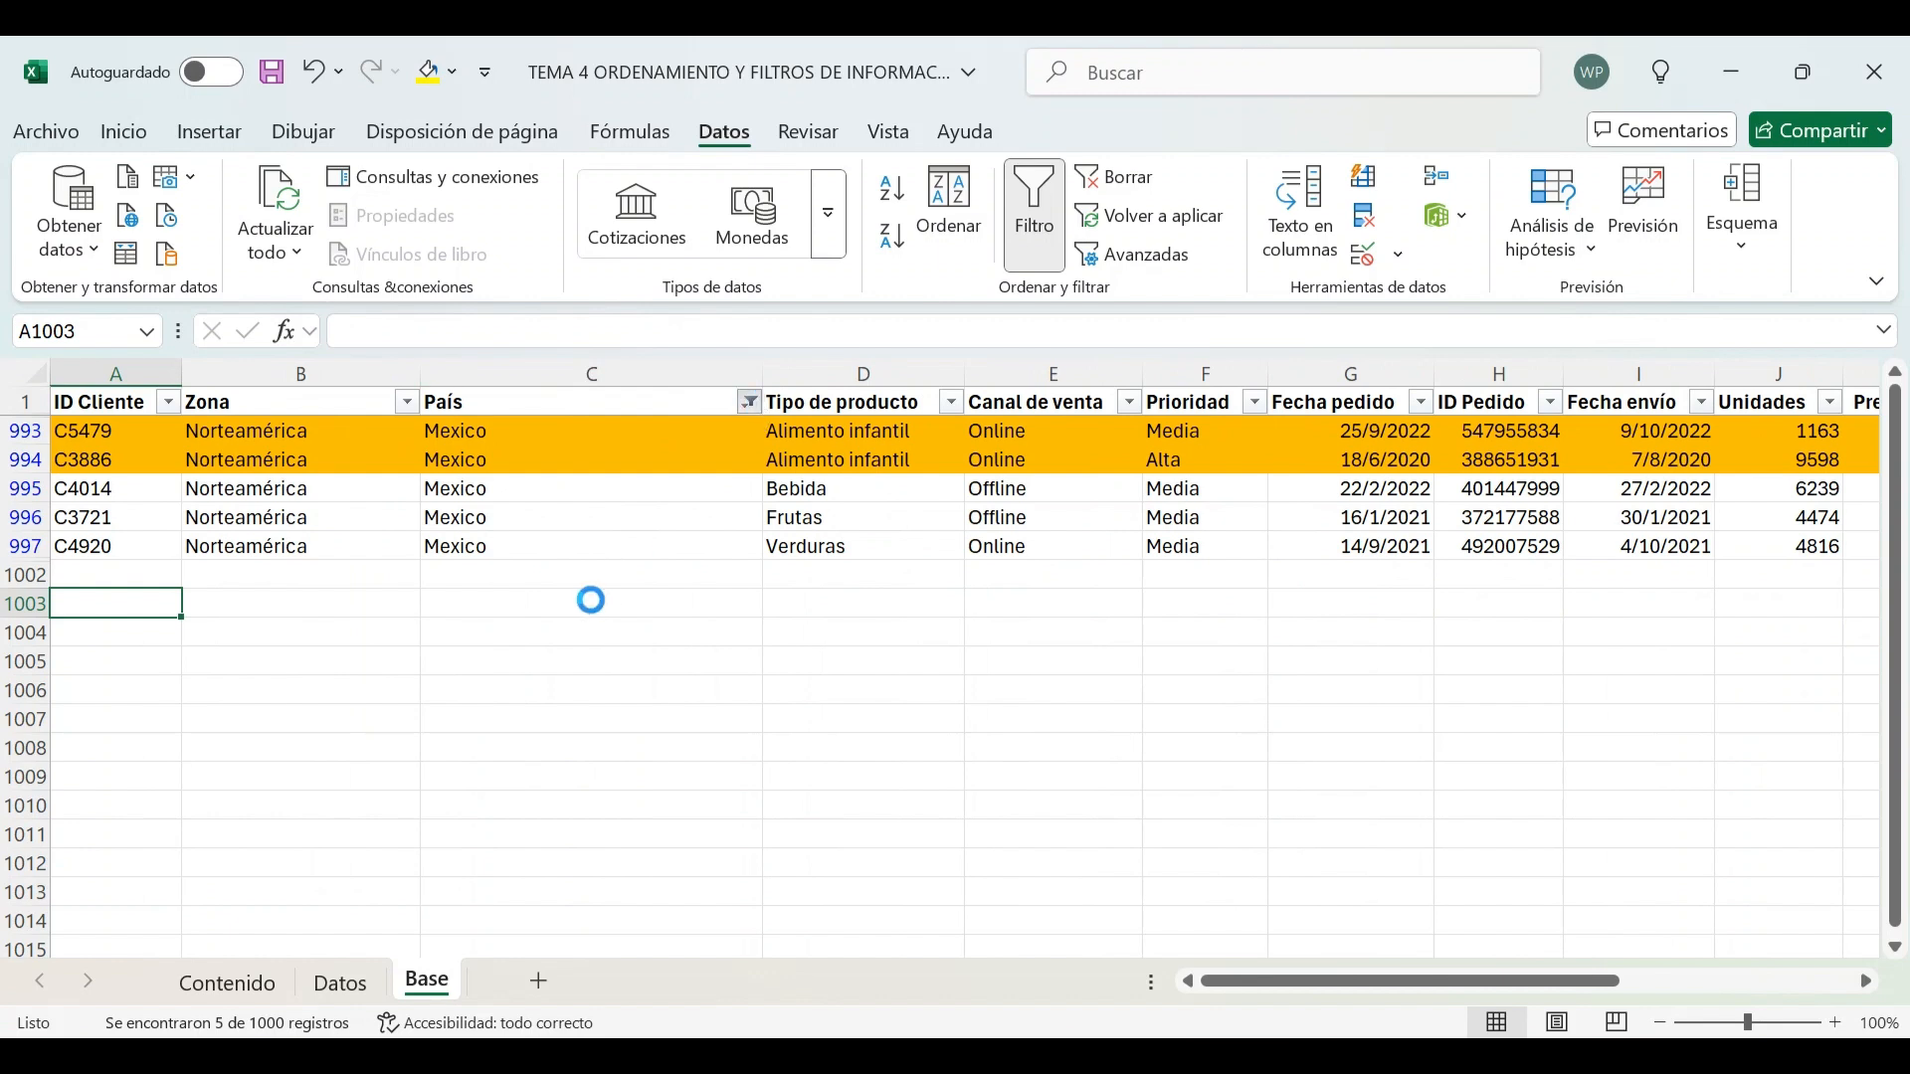
{"action": "left_click", "coordinate": [416, 717]}
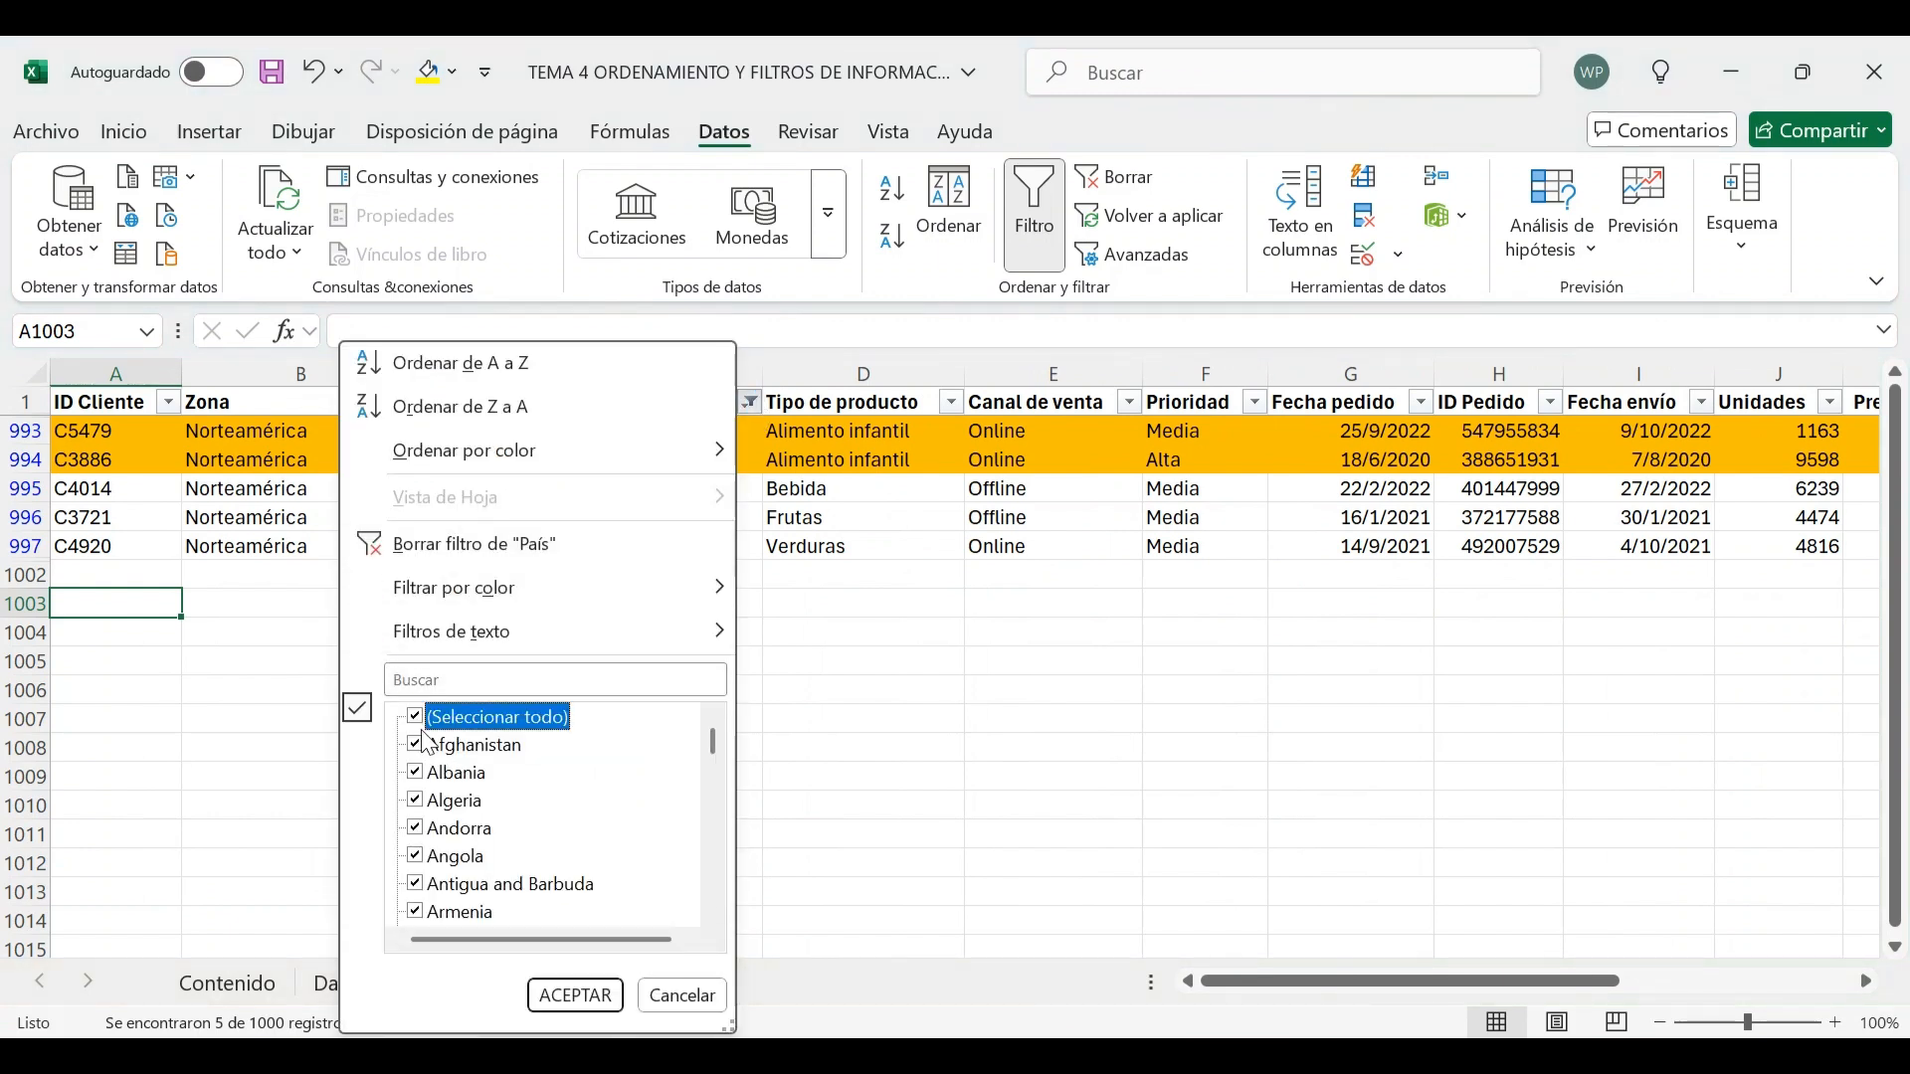
{"action": "left_click", "coordinate": [425, 717]}
{"action": "scroll", "coordinate": [555, 811], "scroll_direction": "down", "scroll_amount": 5}
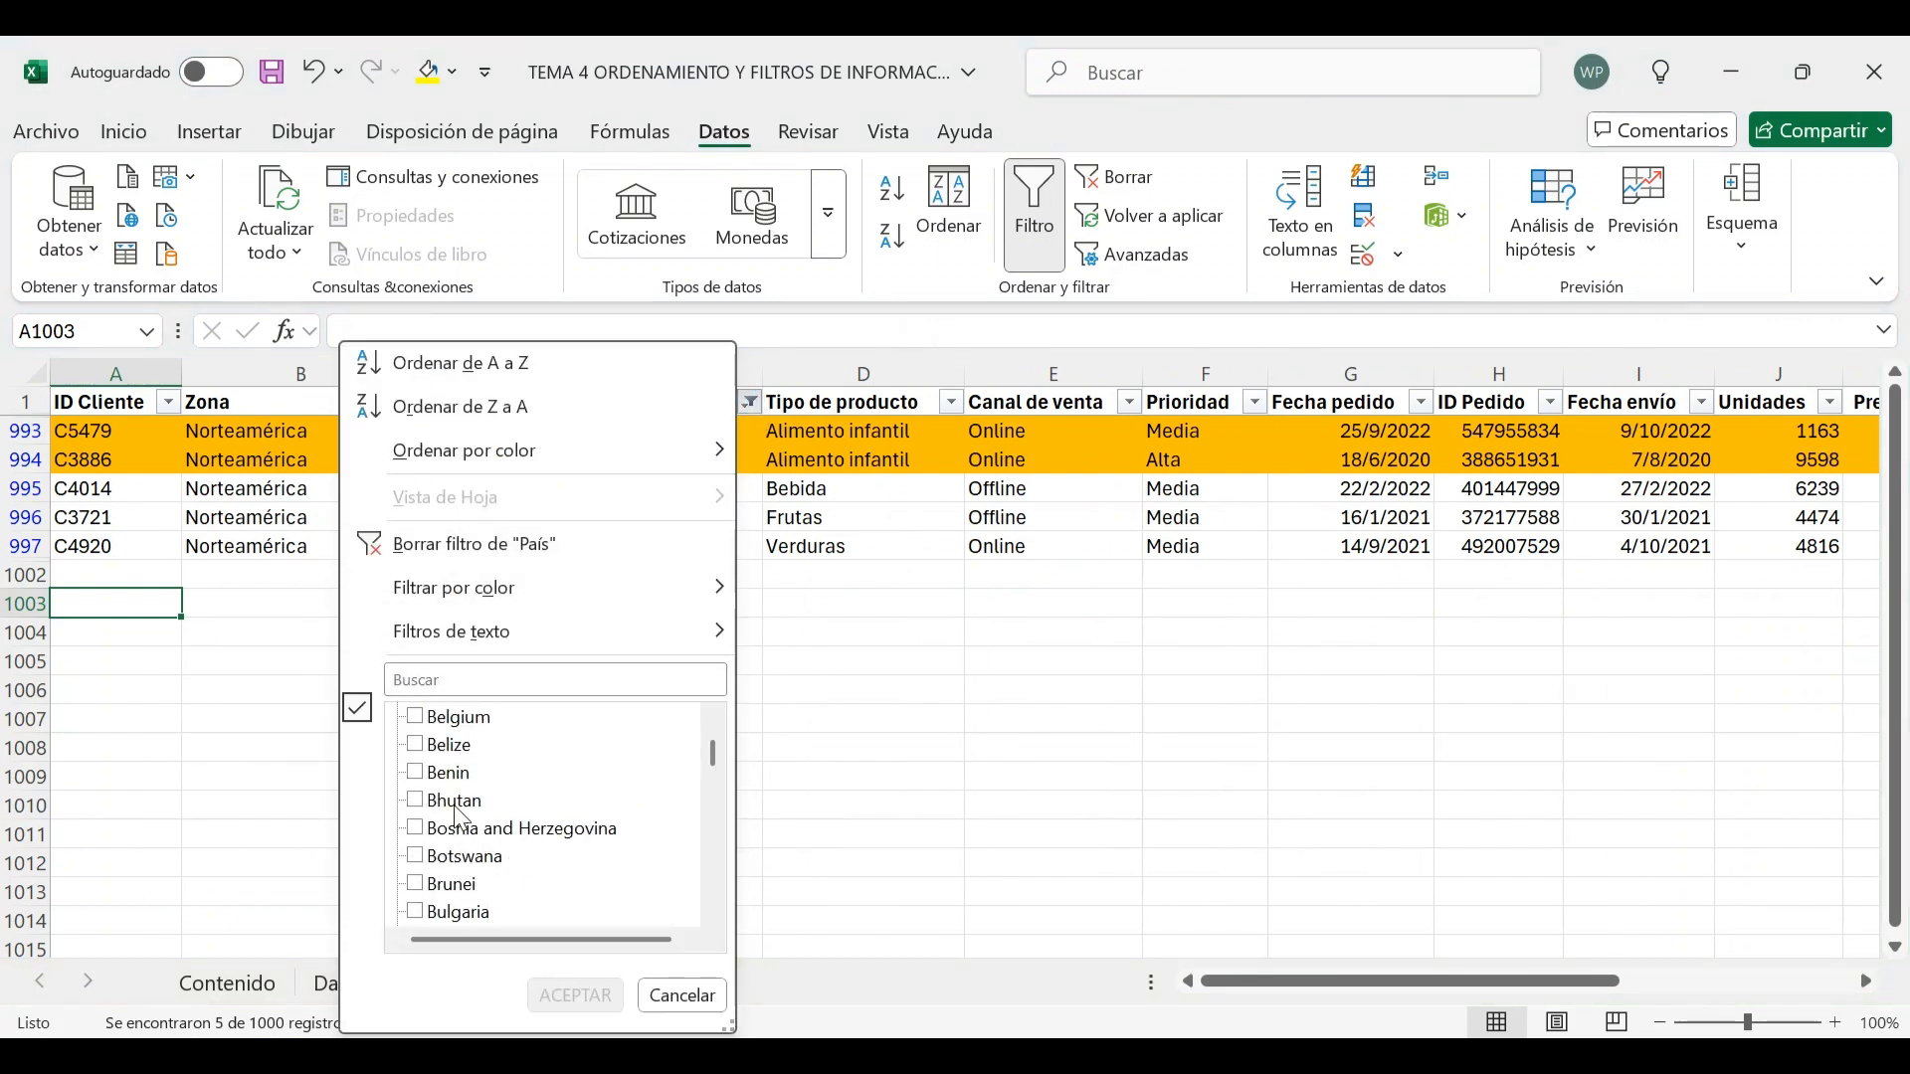
{"action": "left_click", "coordinate": [416, 745]}
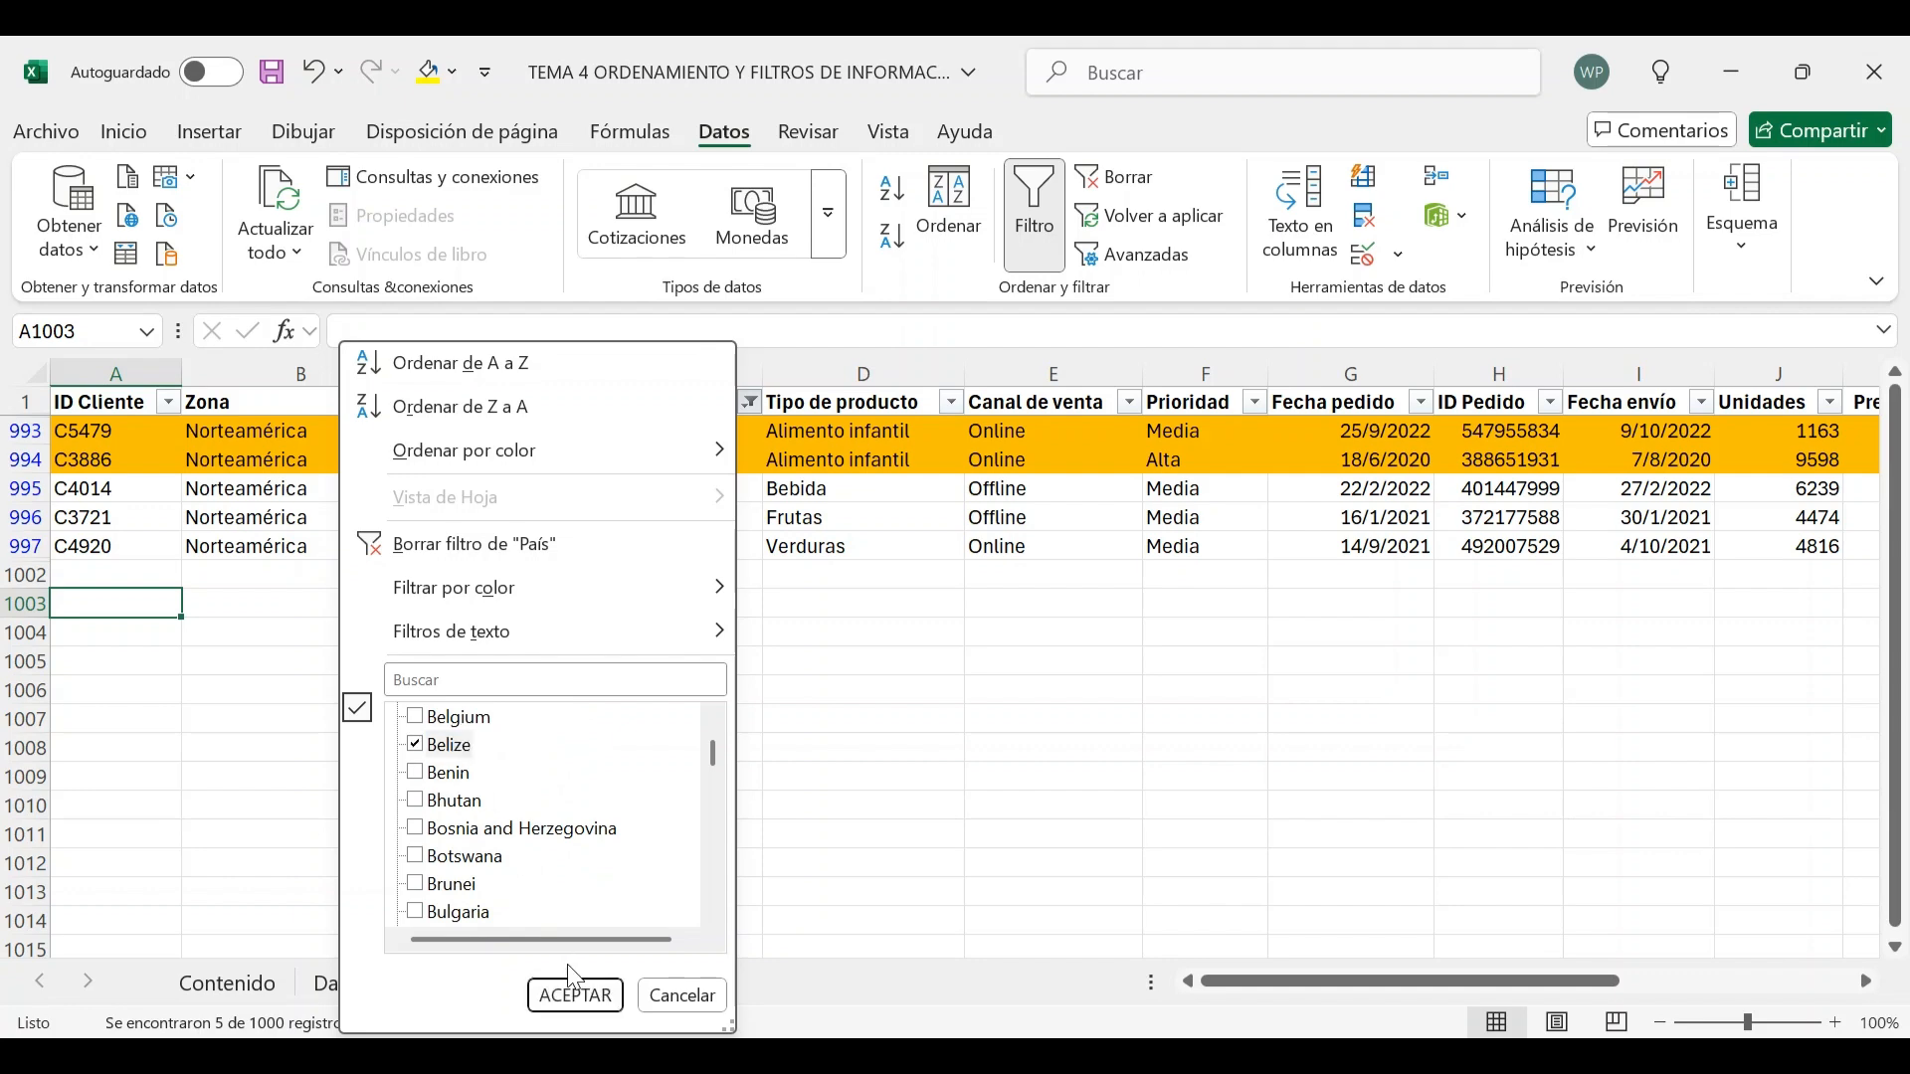
{"action": "left_click", "coordinate": [575, 996]}
Select the Belize rows' Importe venta total values to compare them with the subtotal
{"action": "scroll", "coordinate": [916, 660], "scroll_direction": "up", "scroll_amount": 2}
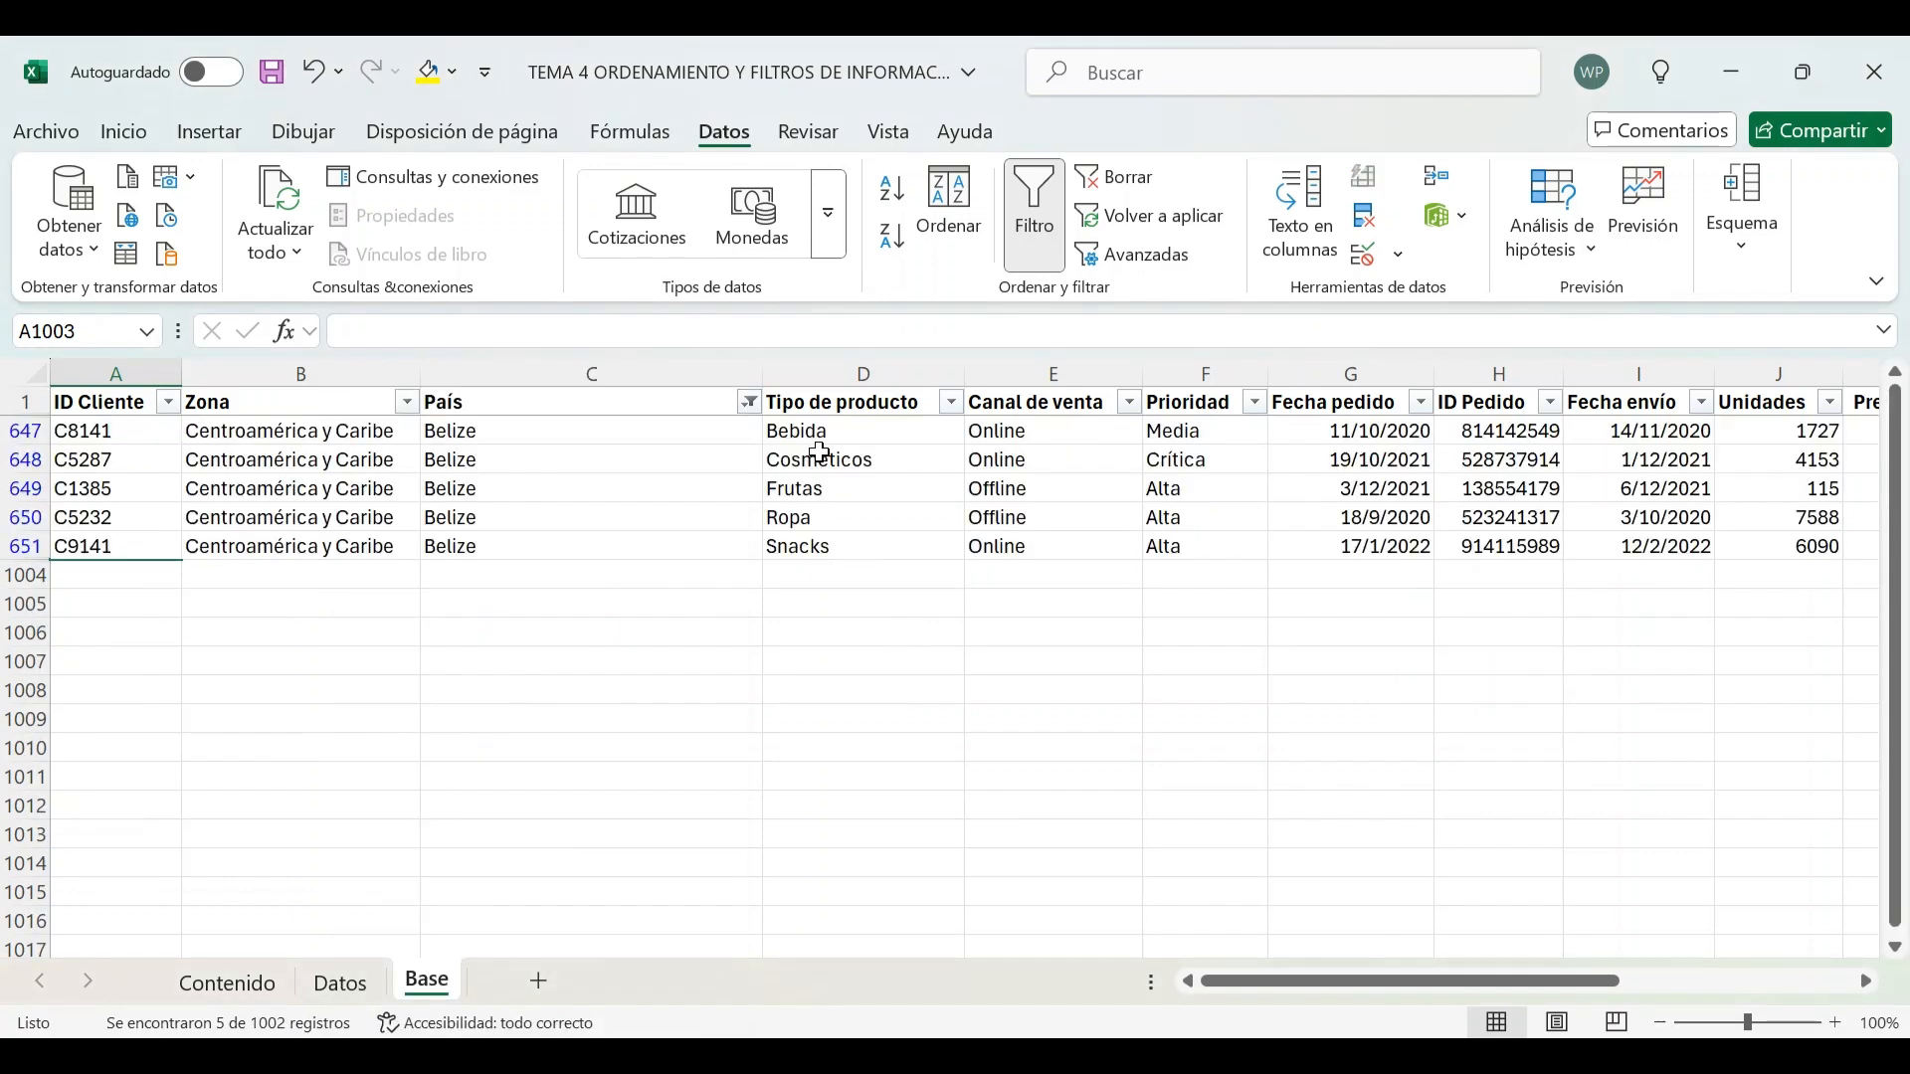
{"action": "left_click_drag", "start_coordinate": [820, 438], "coordinate": [848, 546]}
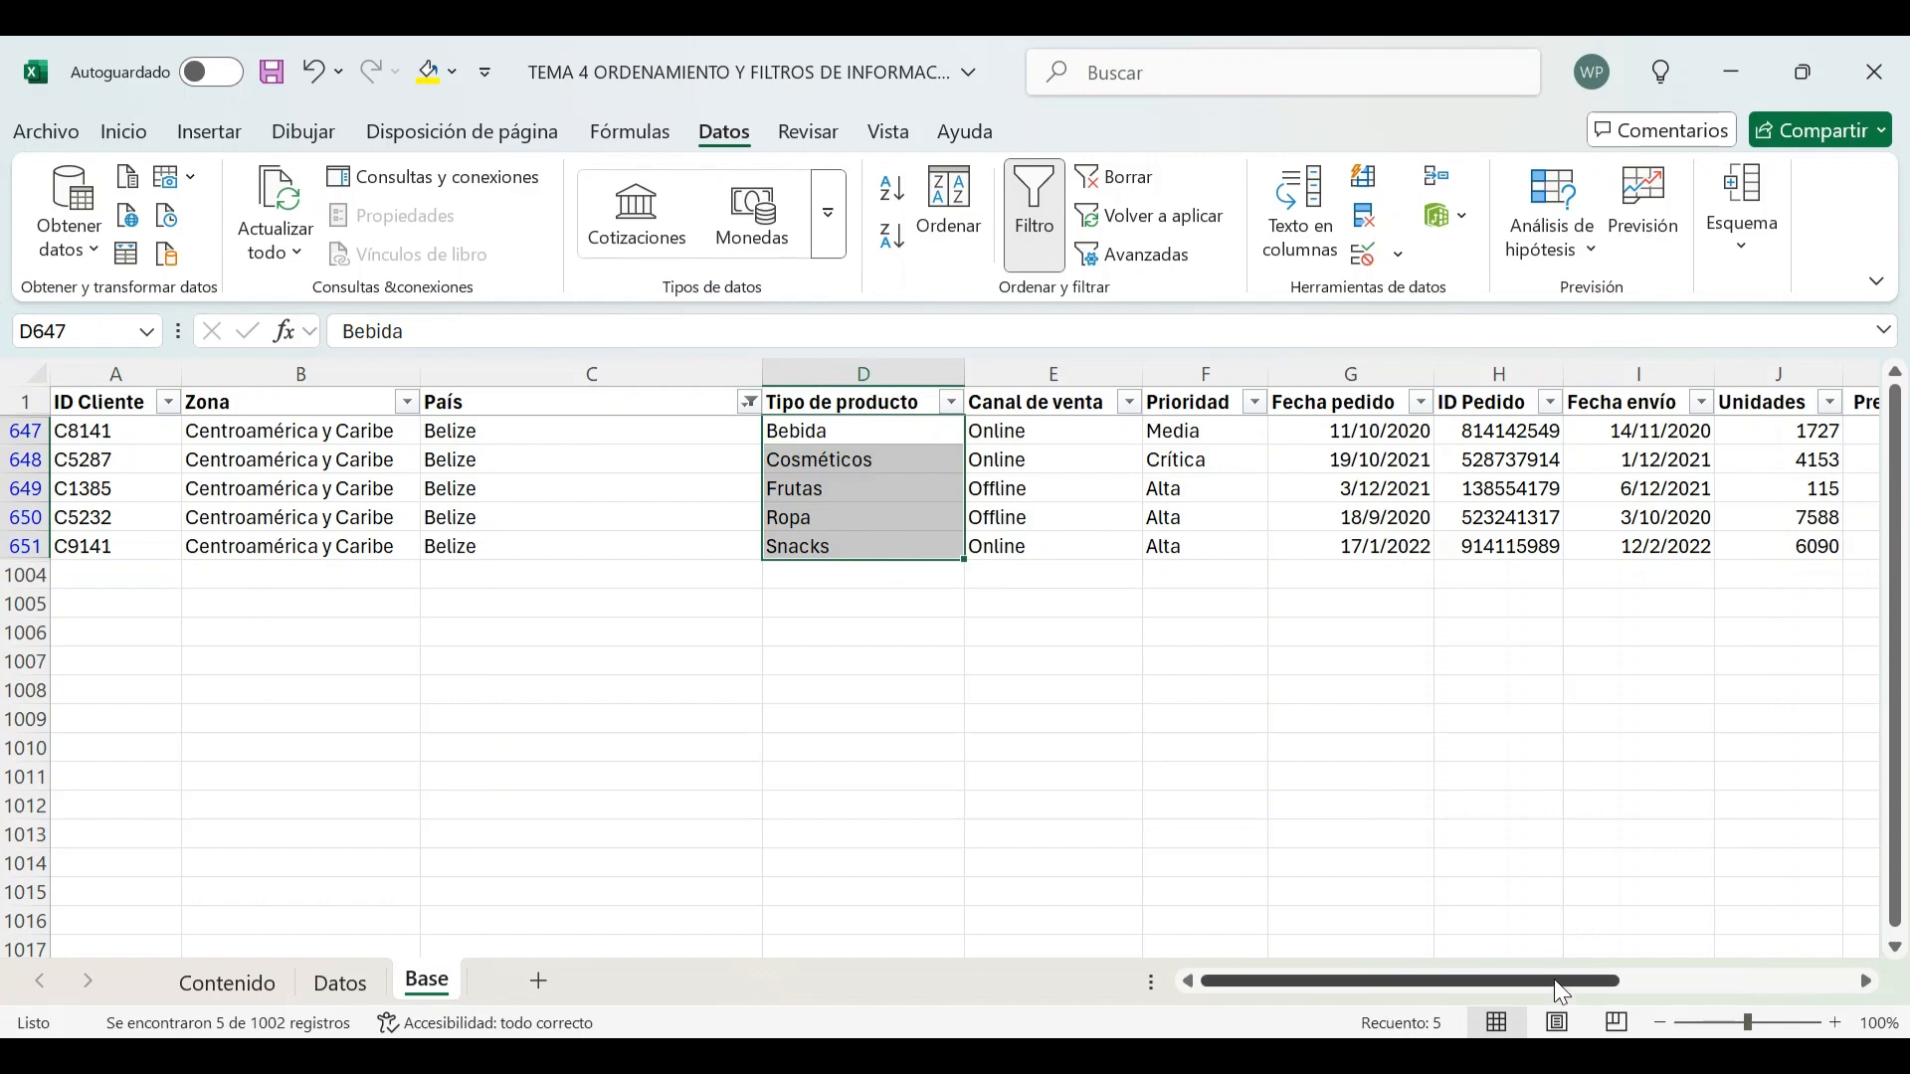
{"action": "left_click_drag", "start_coordinate": [1560, 991], "coordinate": [1871, 979]}
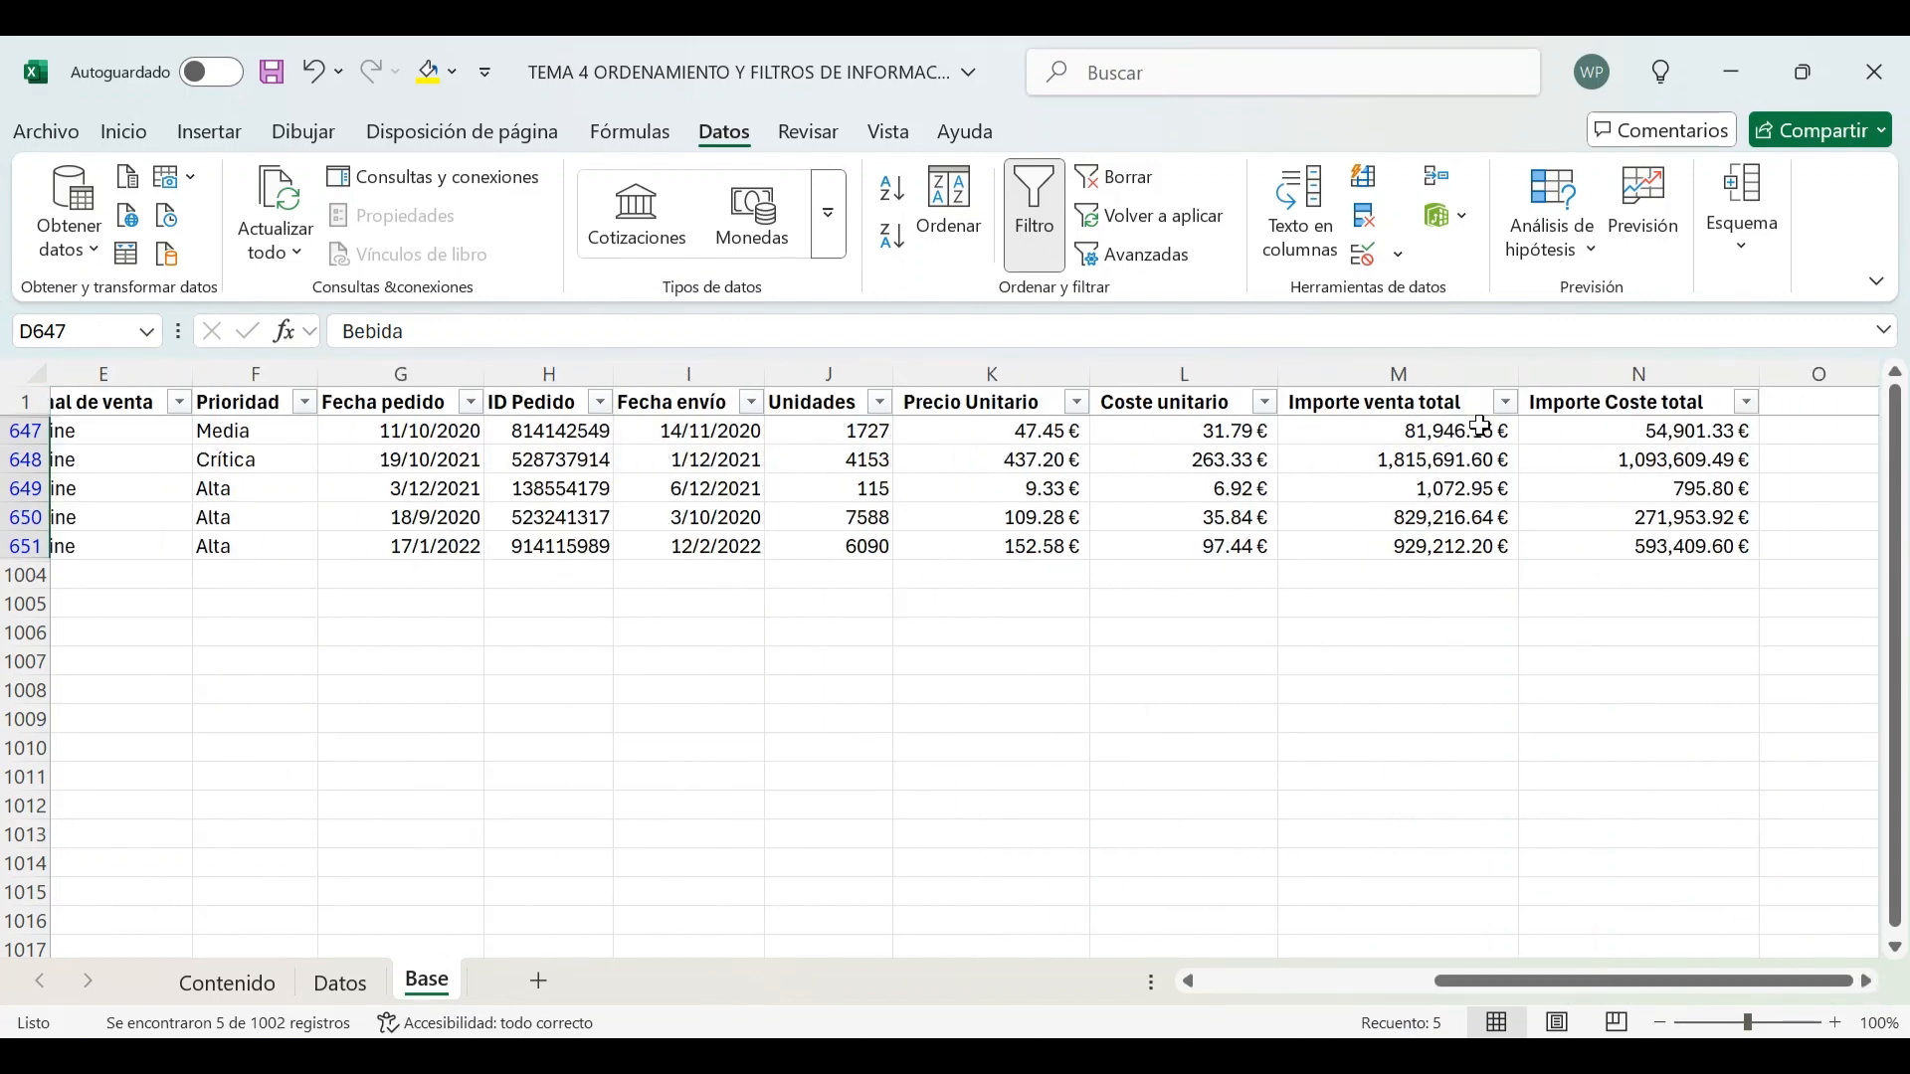
{"action": "left_click_drag", "start_coordinate": [1481, 426], "coordinate": [1453, 546]}
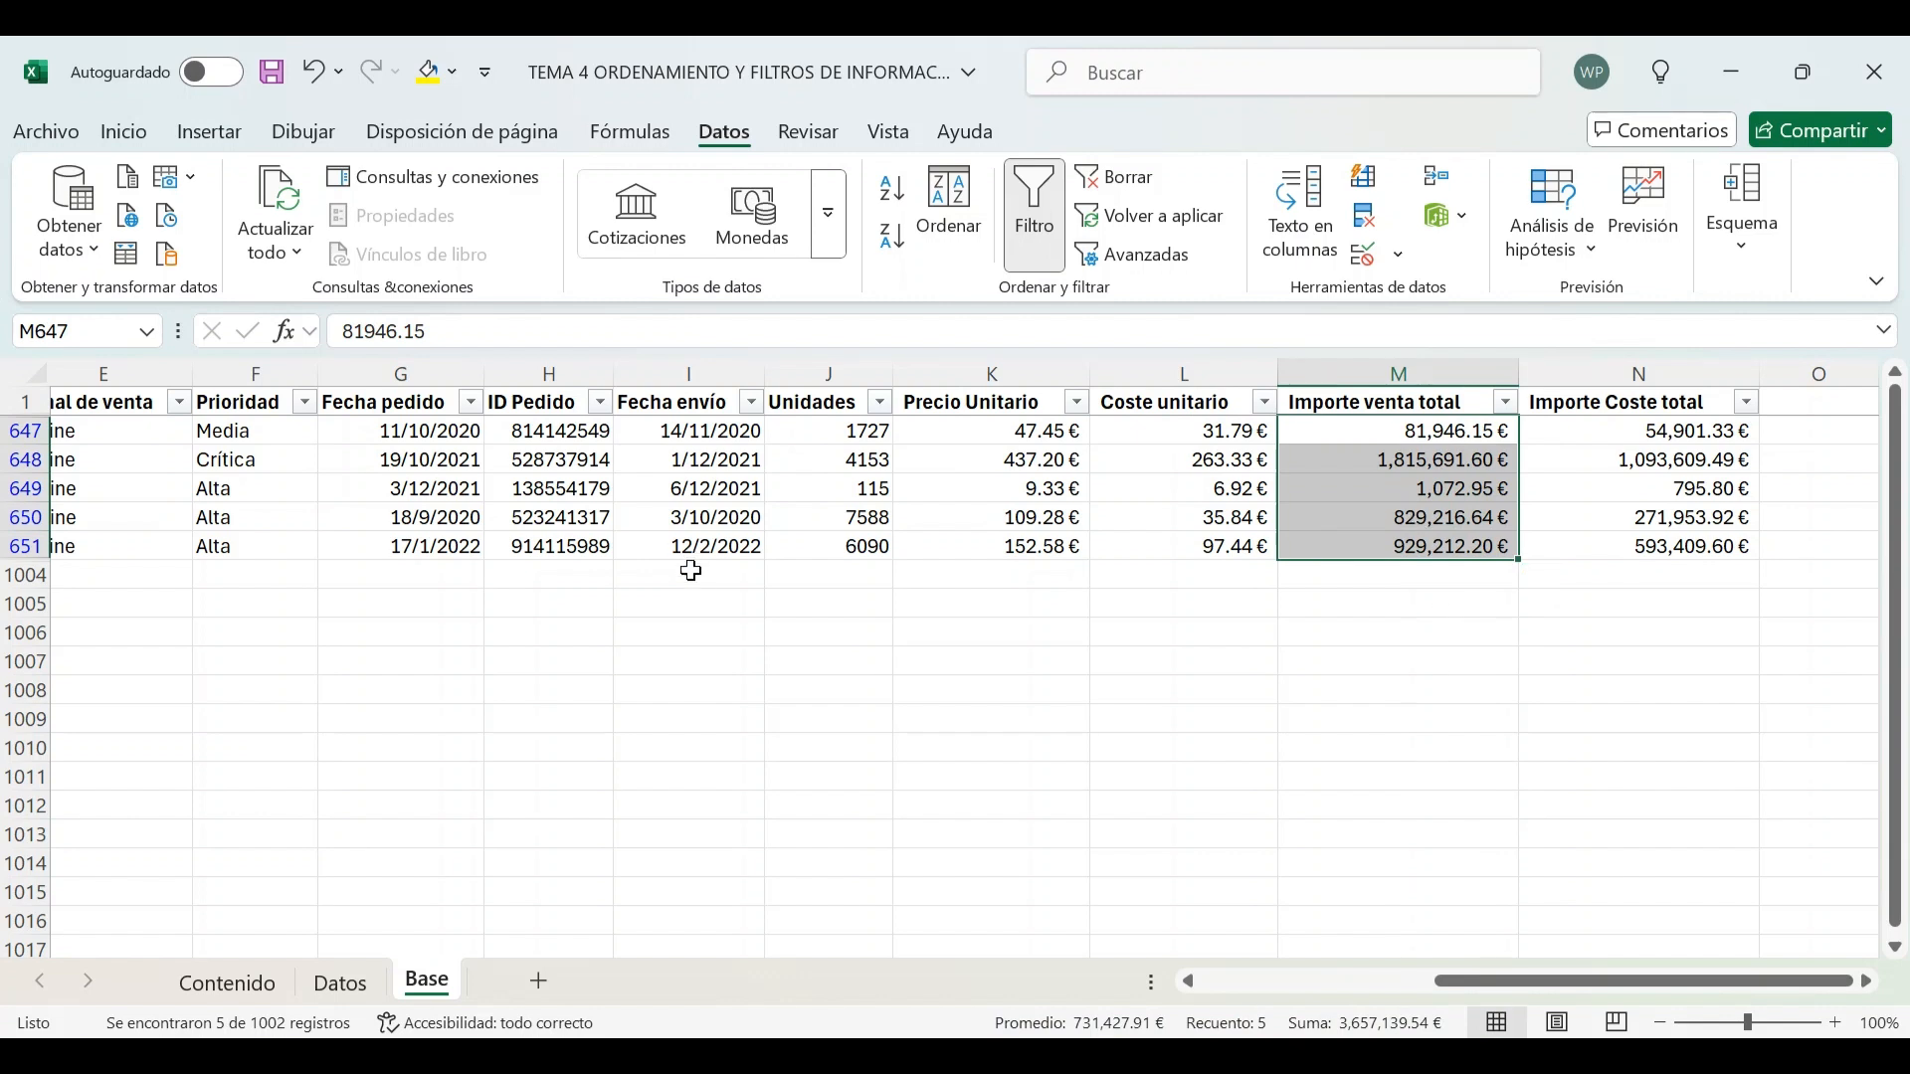
{"action": "left_click", "coordinate": [418, 404]}
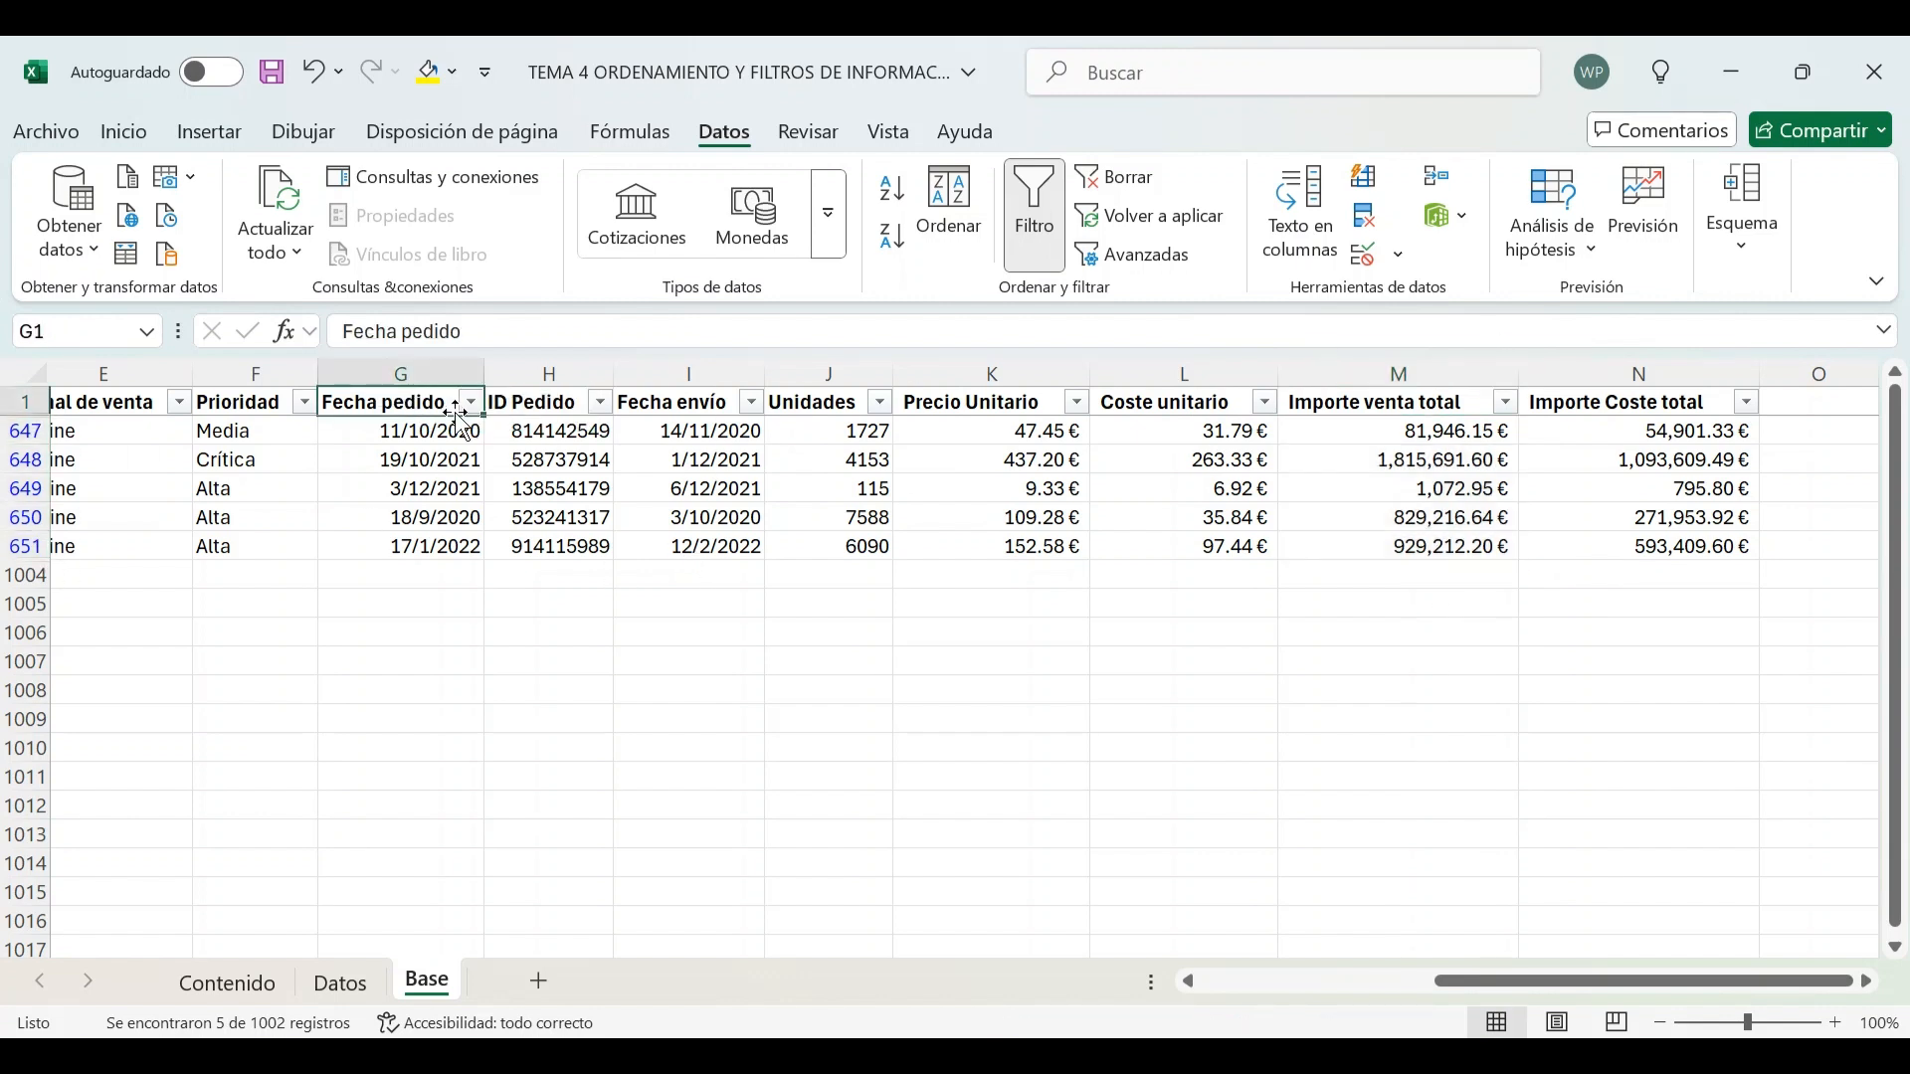
{"action": "left_click_drag", "start_coordinate": [1459, 994], "coordinate": [1225, 988]}
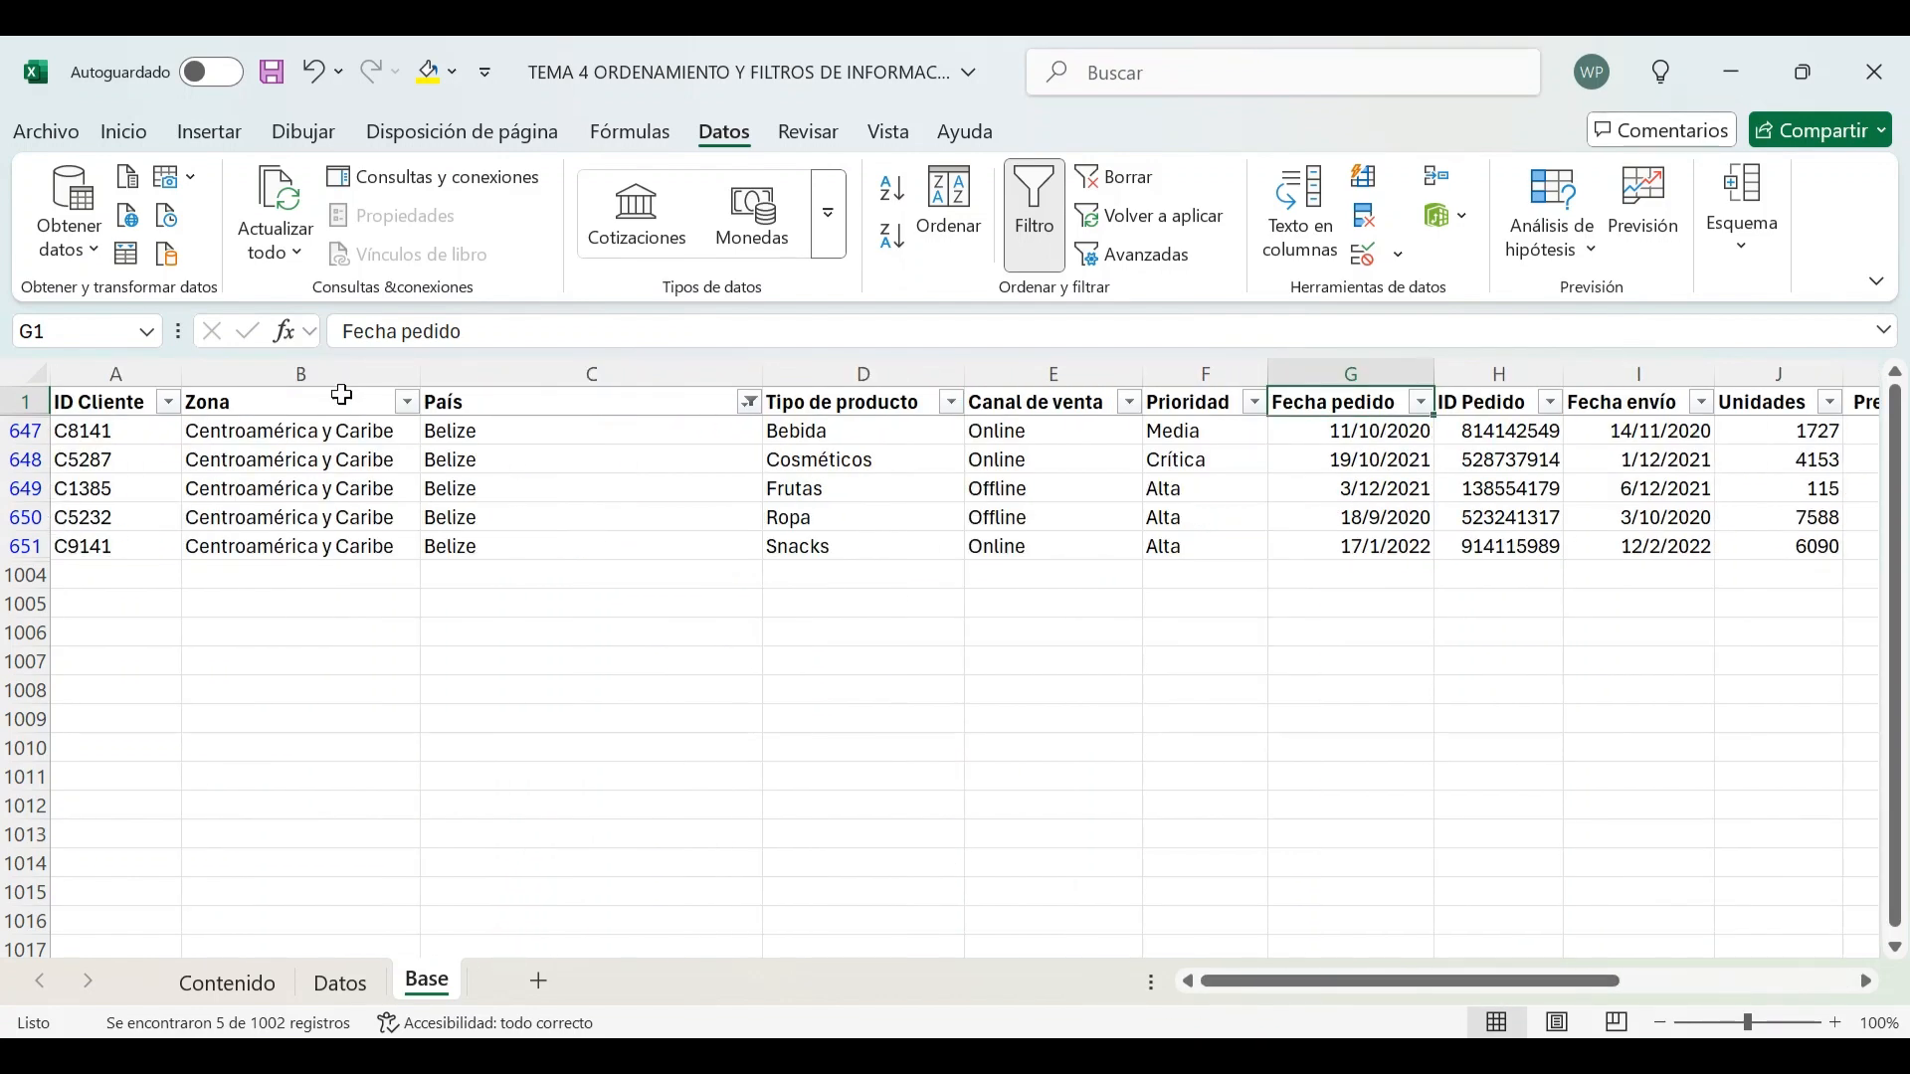
Clear the filter on the País column
{"action": "left_click", "coordinate": [750, 402]}
{"action": "left_click", "coordinate": [502, 543]}
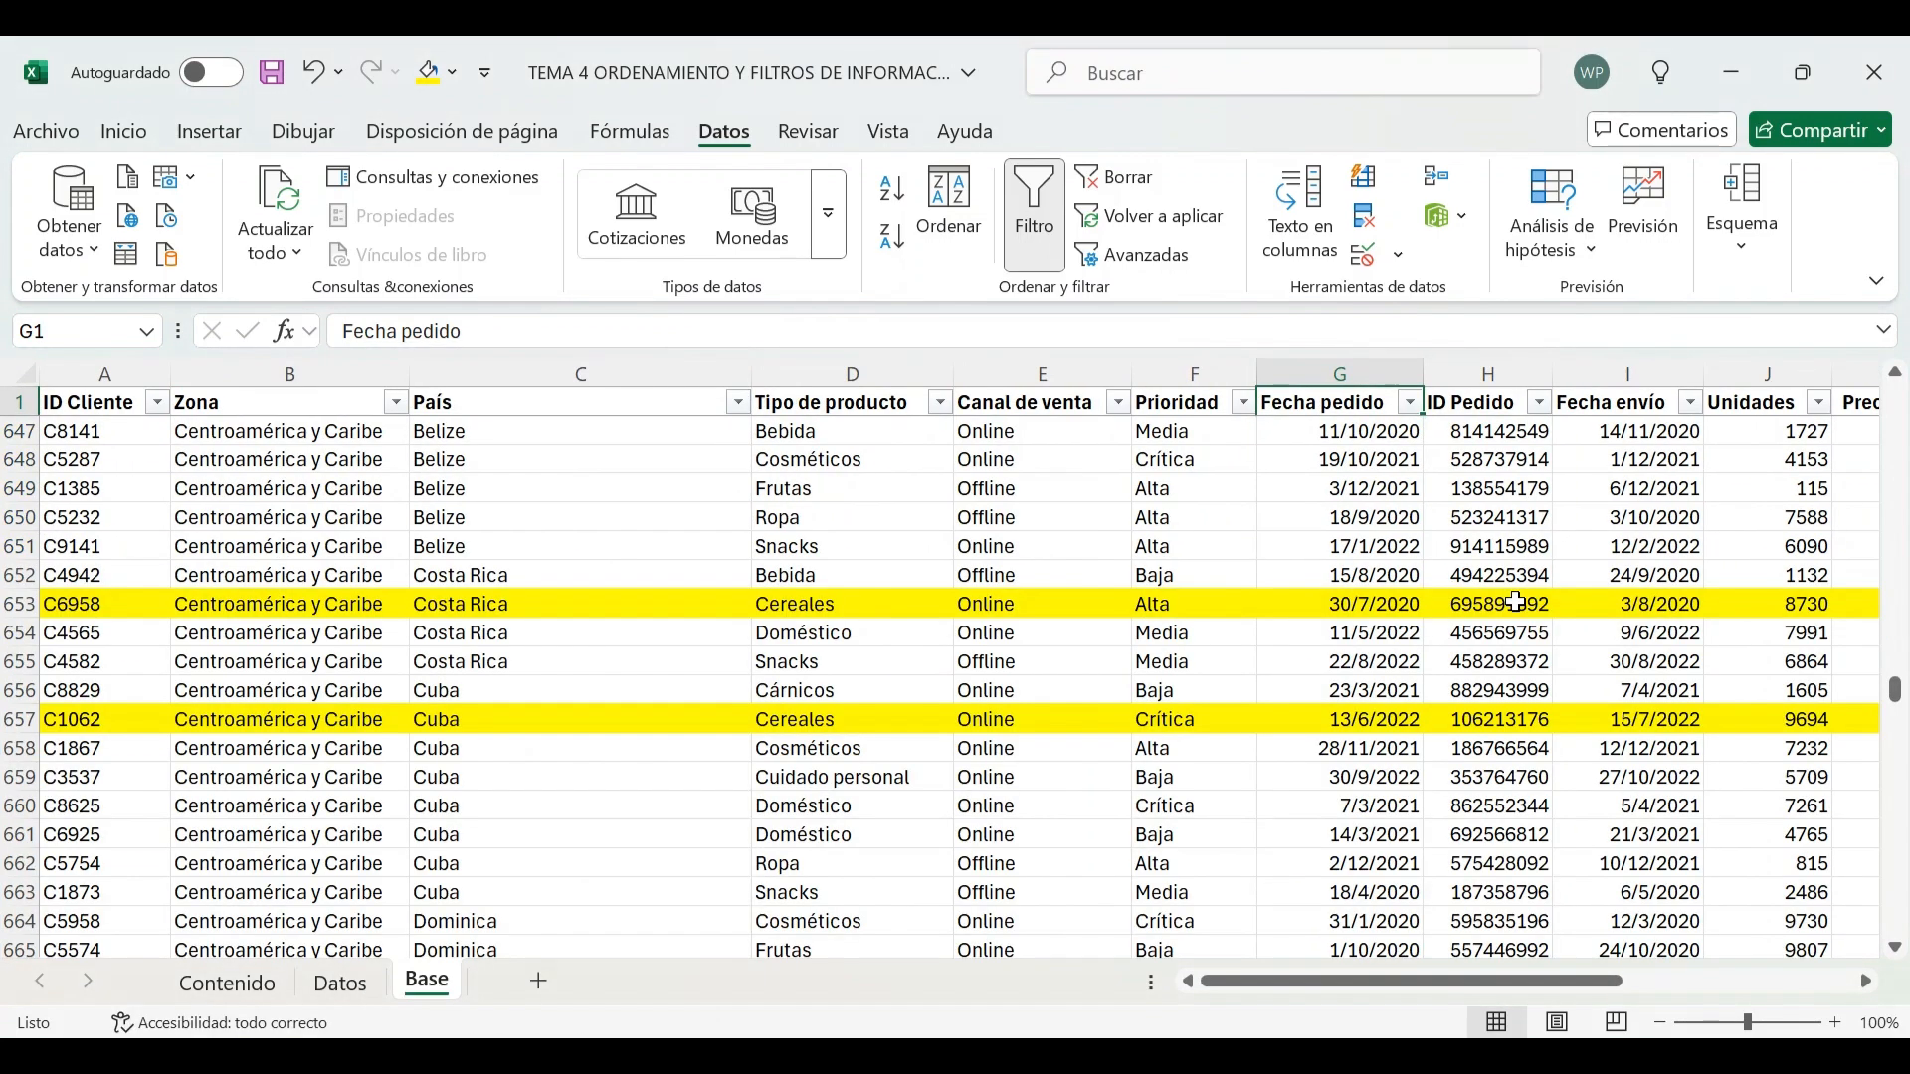
{"action": "left_click", "coordinate": [1665, 781]}
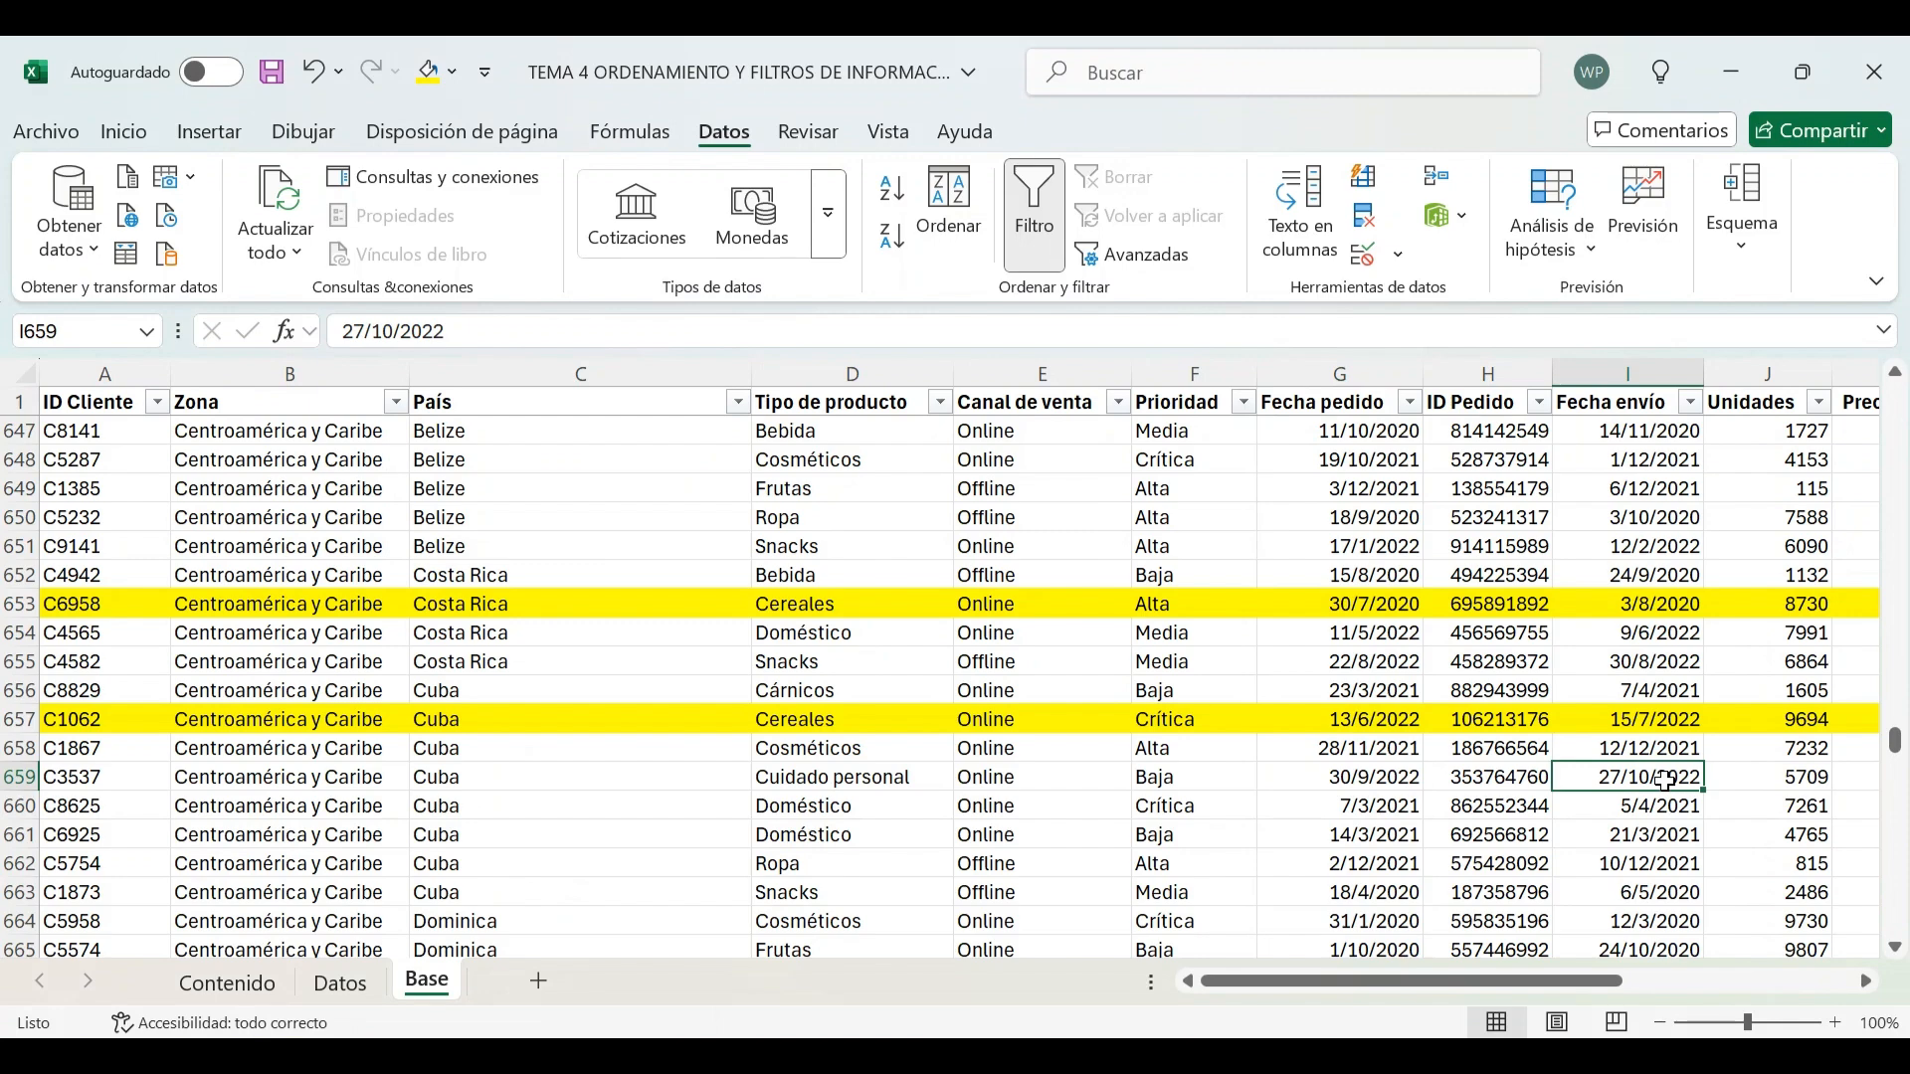
Jump to the end of the data and select the Subtotal row to inspect it unfiltered
{"action": "key", "text": "ctrl+Down"}
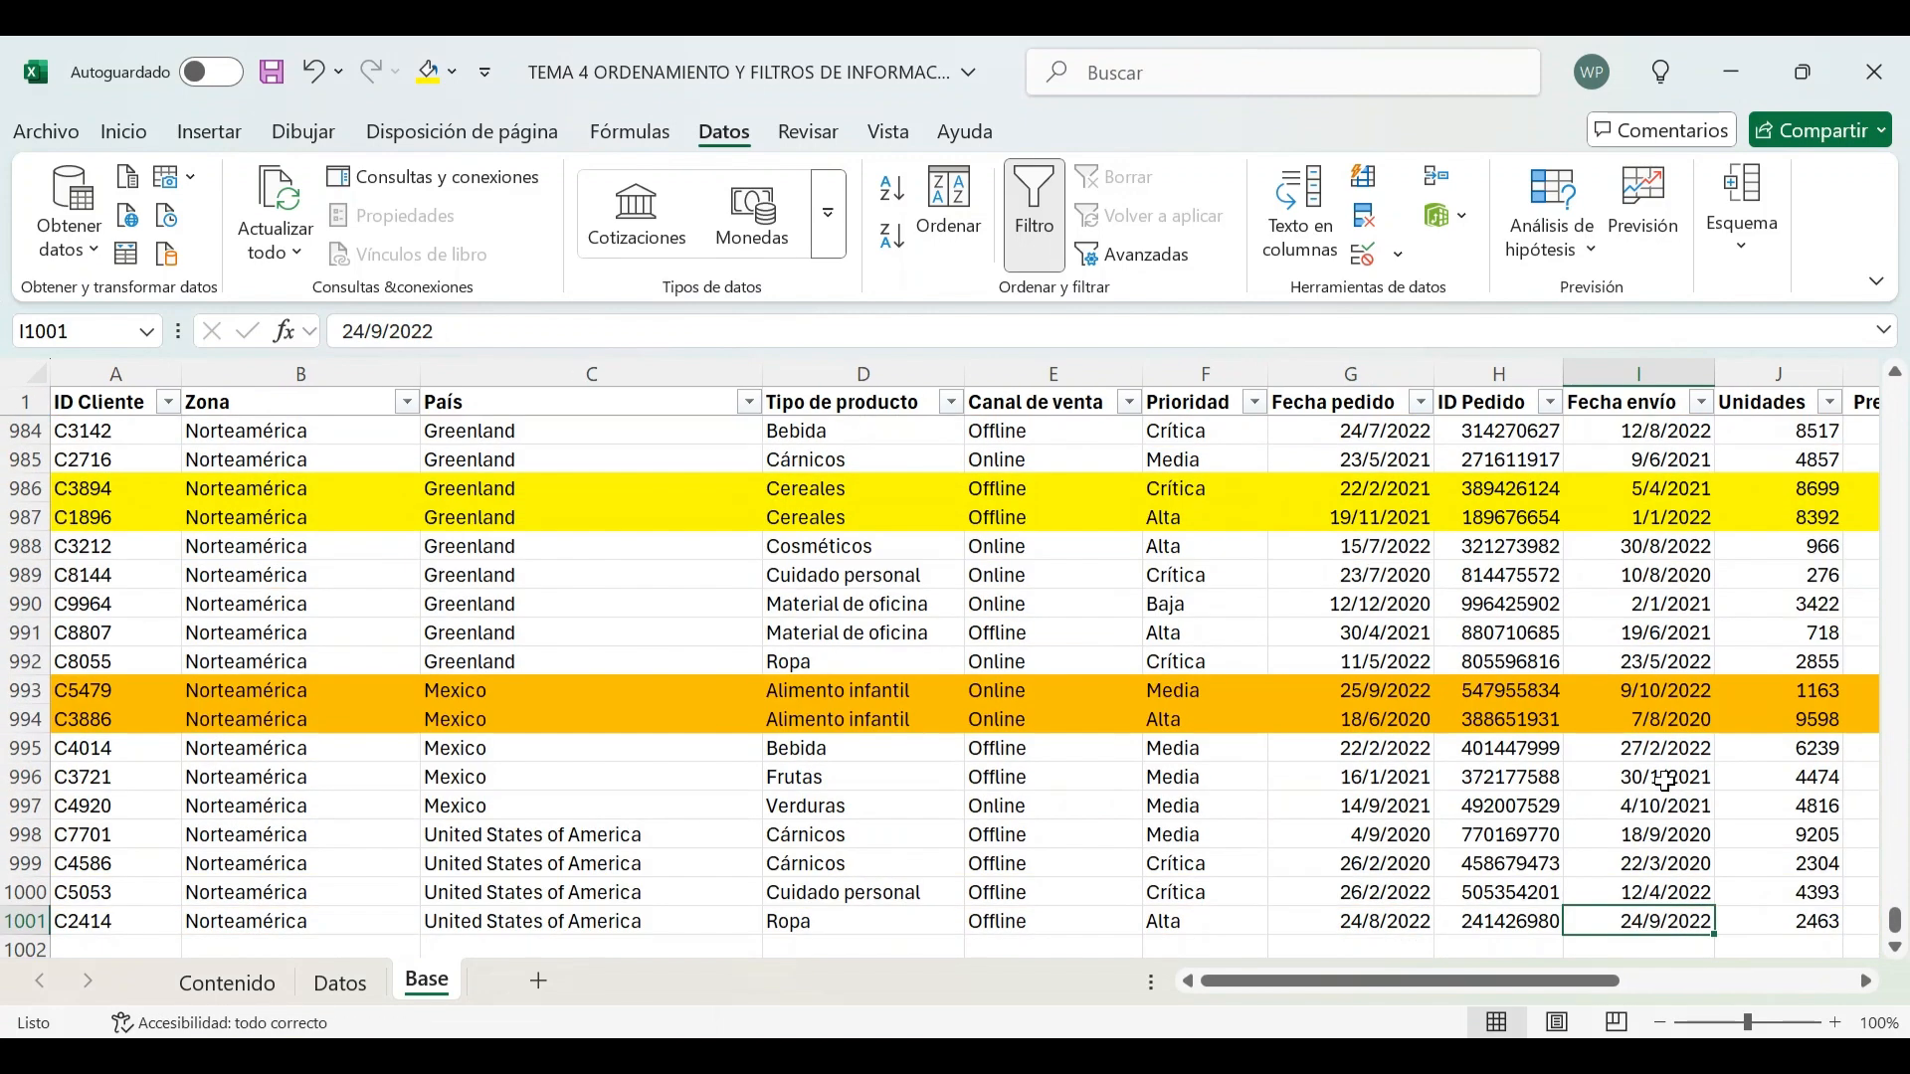
{"action": "key", "text": "Right"}
{"action": "key", "text": "Right"}
{"action": "key", "text": "Right"}
{"action": "key", "text": "Right"}
{"action": "key", "text": "Right"}
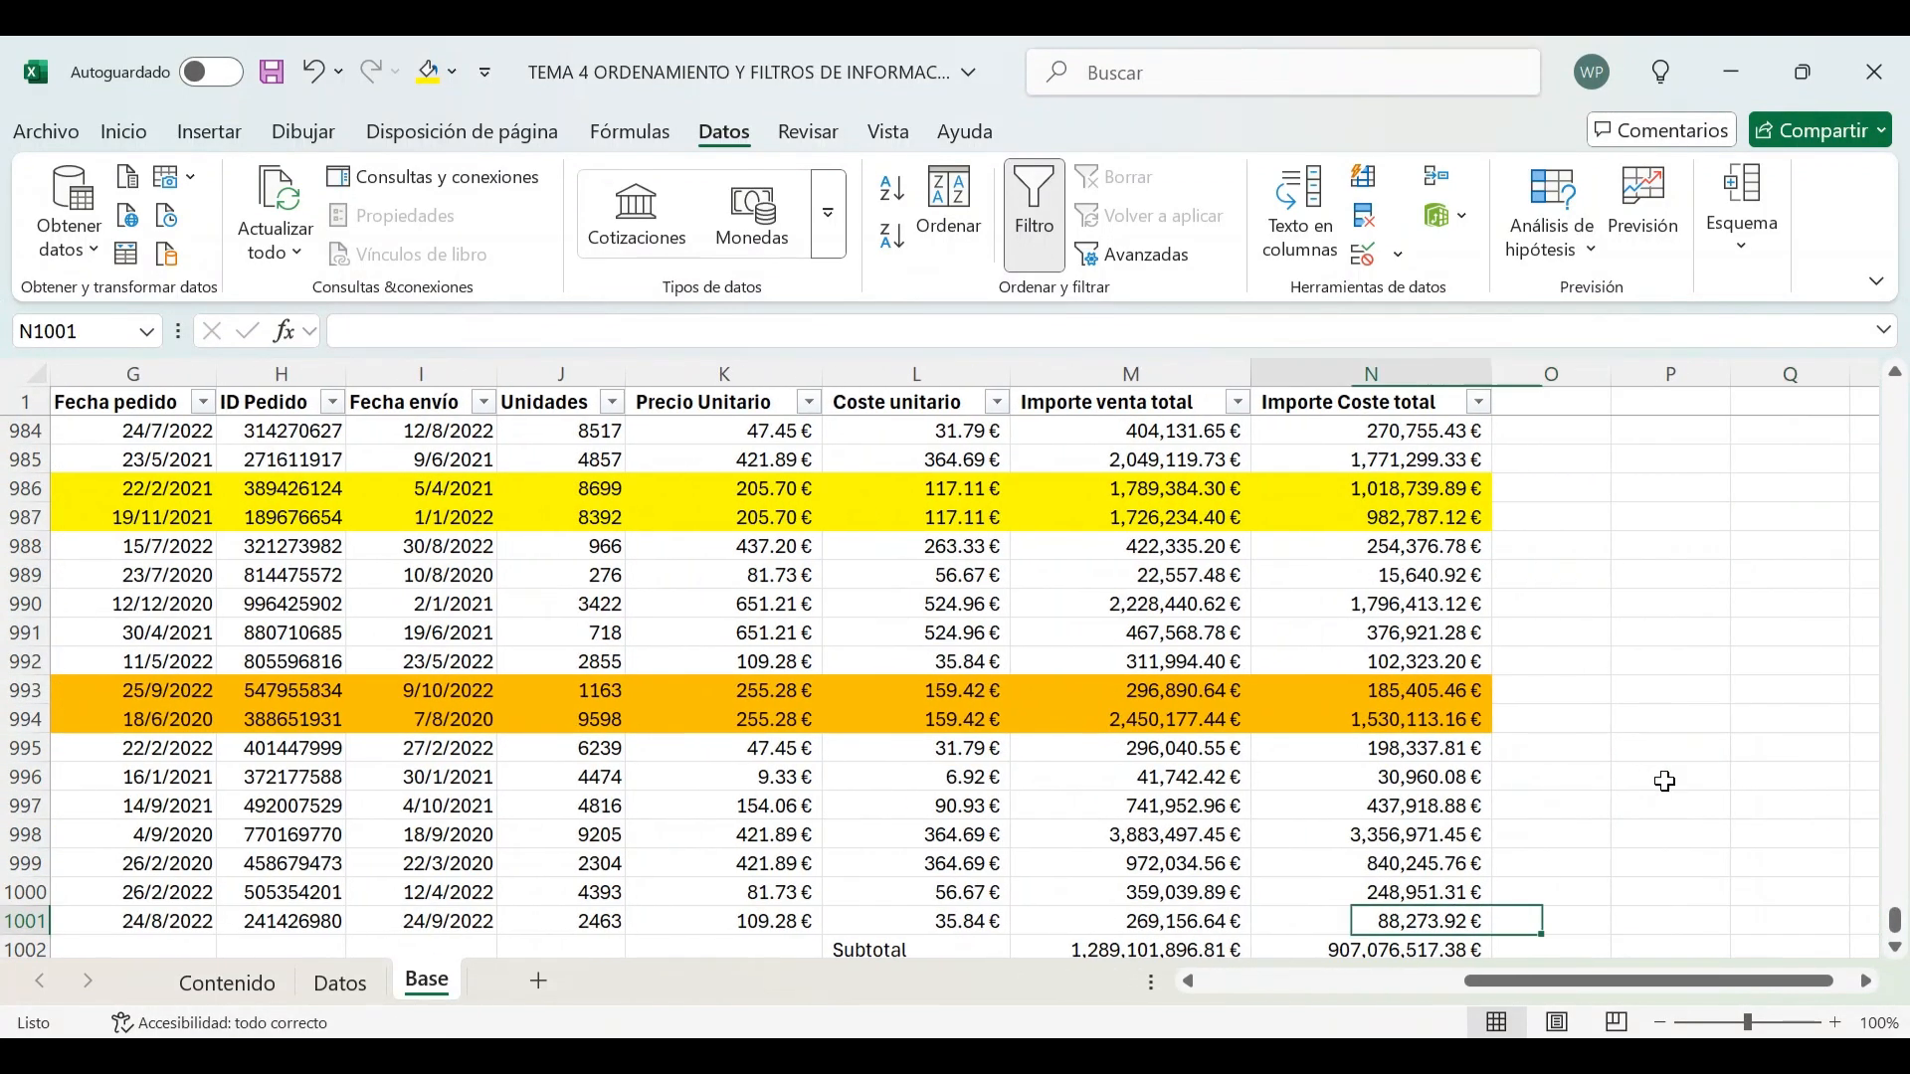
{"action": "key", "text": "Left"}
{"action": "key", "text": "Down"}
{"action": "key", "text": "Left"}
{"action": "key", "text": "shift+Right"}
{"action": "key", "text": "shift+Right"}
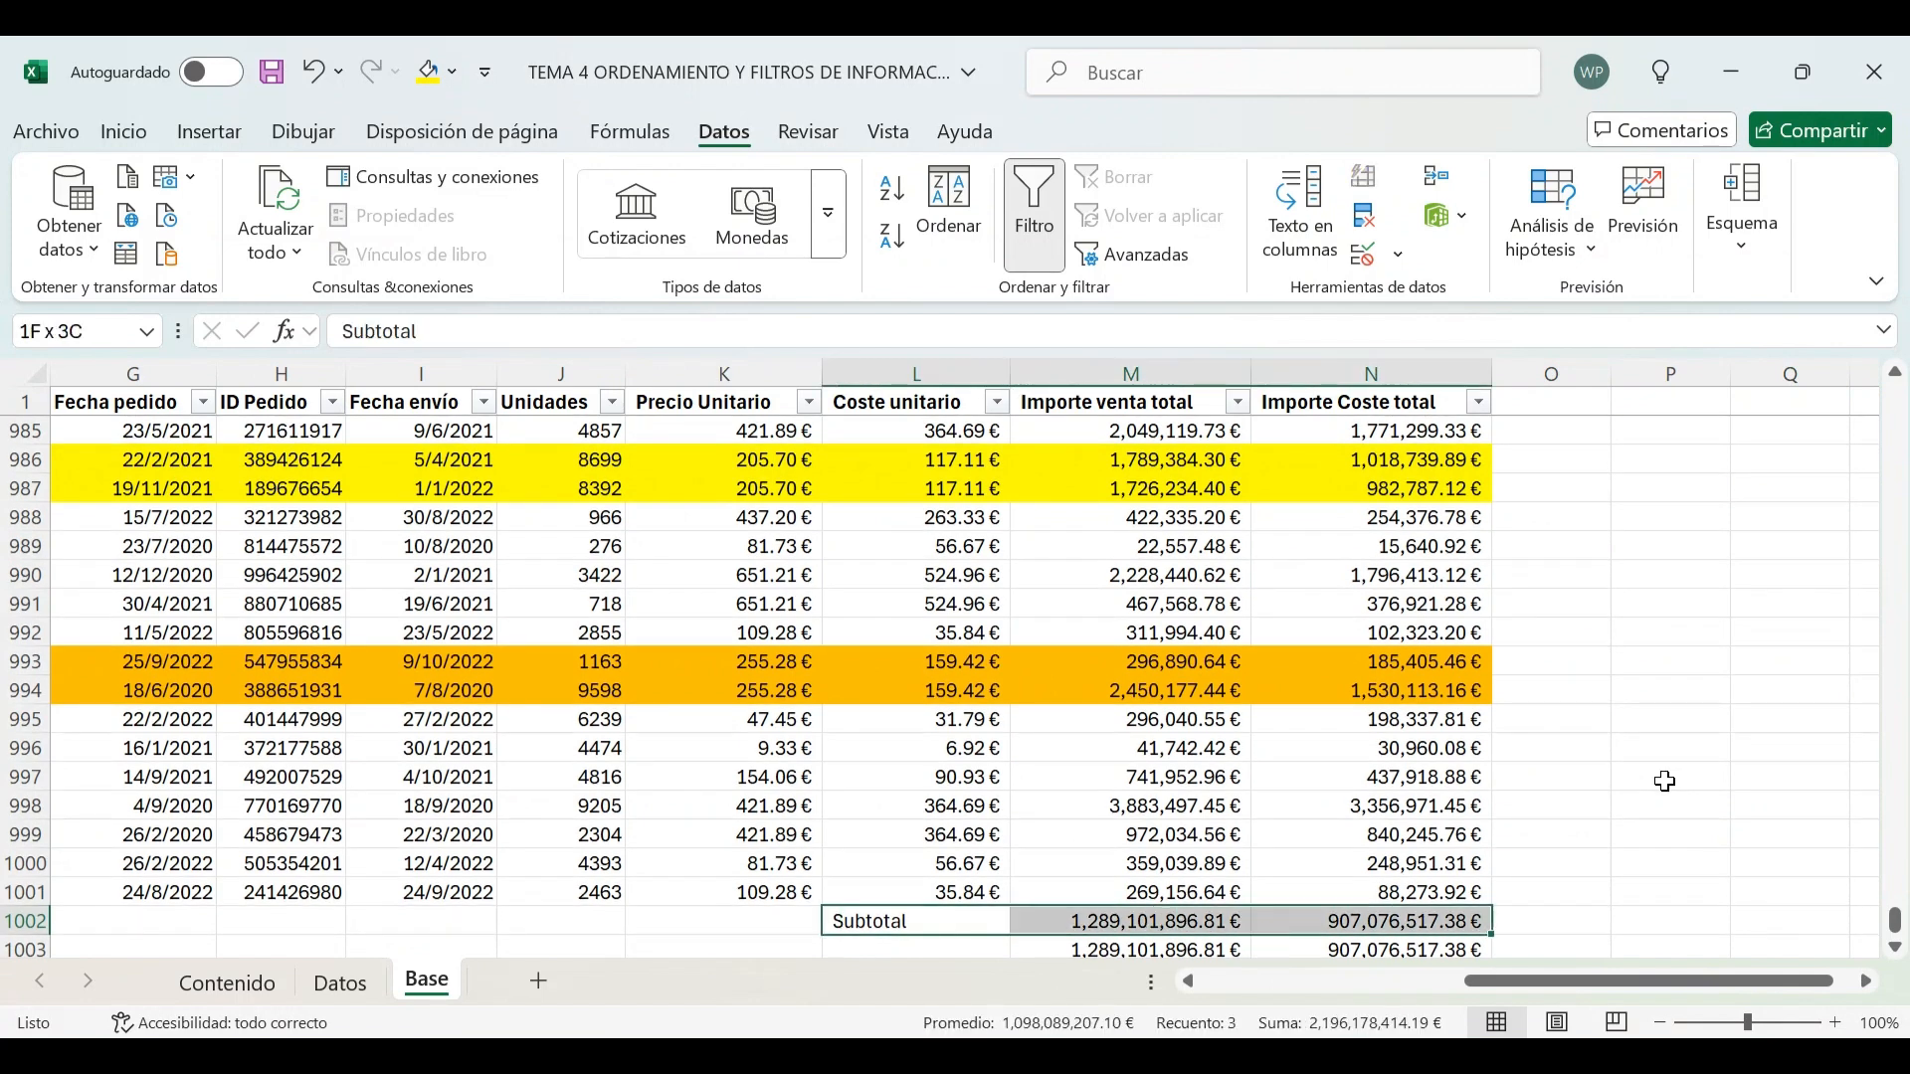
Move the Subtotal row two rows down to row 1004, below the totals row
{"action": "key", "text": "ctrl+c"}
{"action": "key", "text": "Down"}
{"action": "key", "text": "Down"}
{"action": "key", "text": "ctrl+v"}
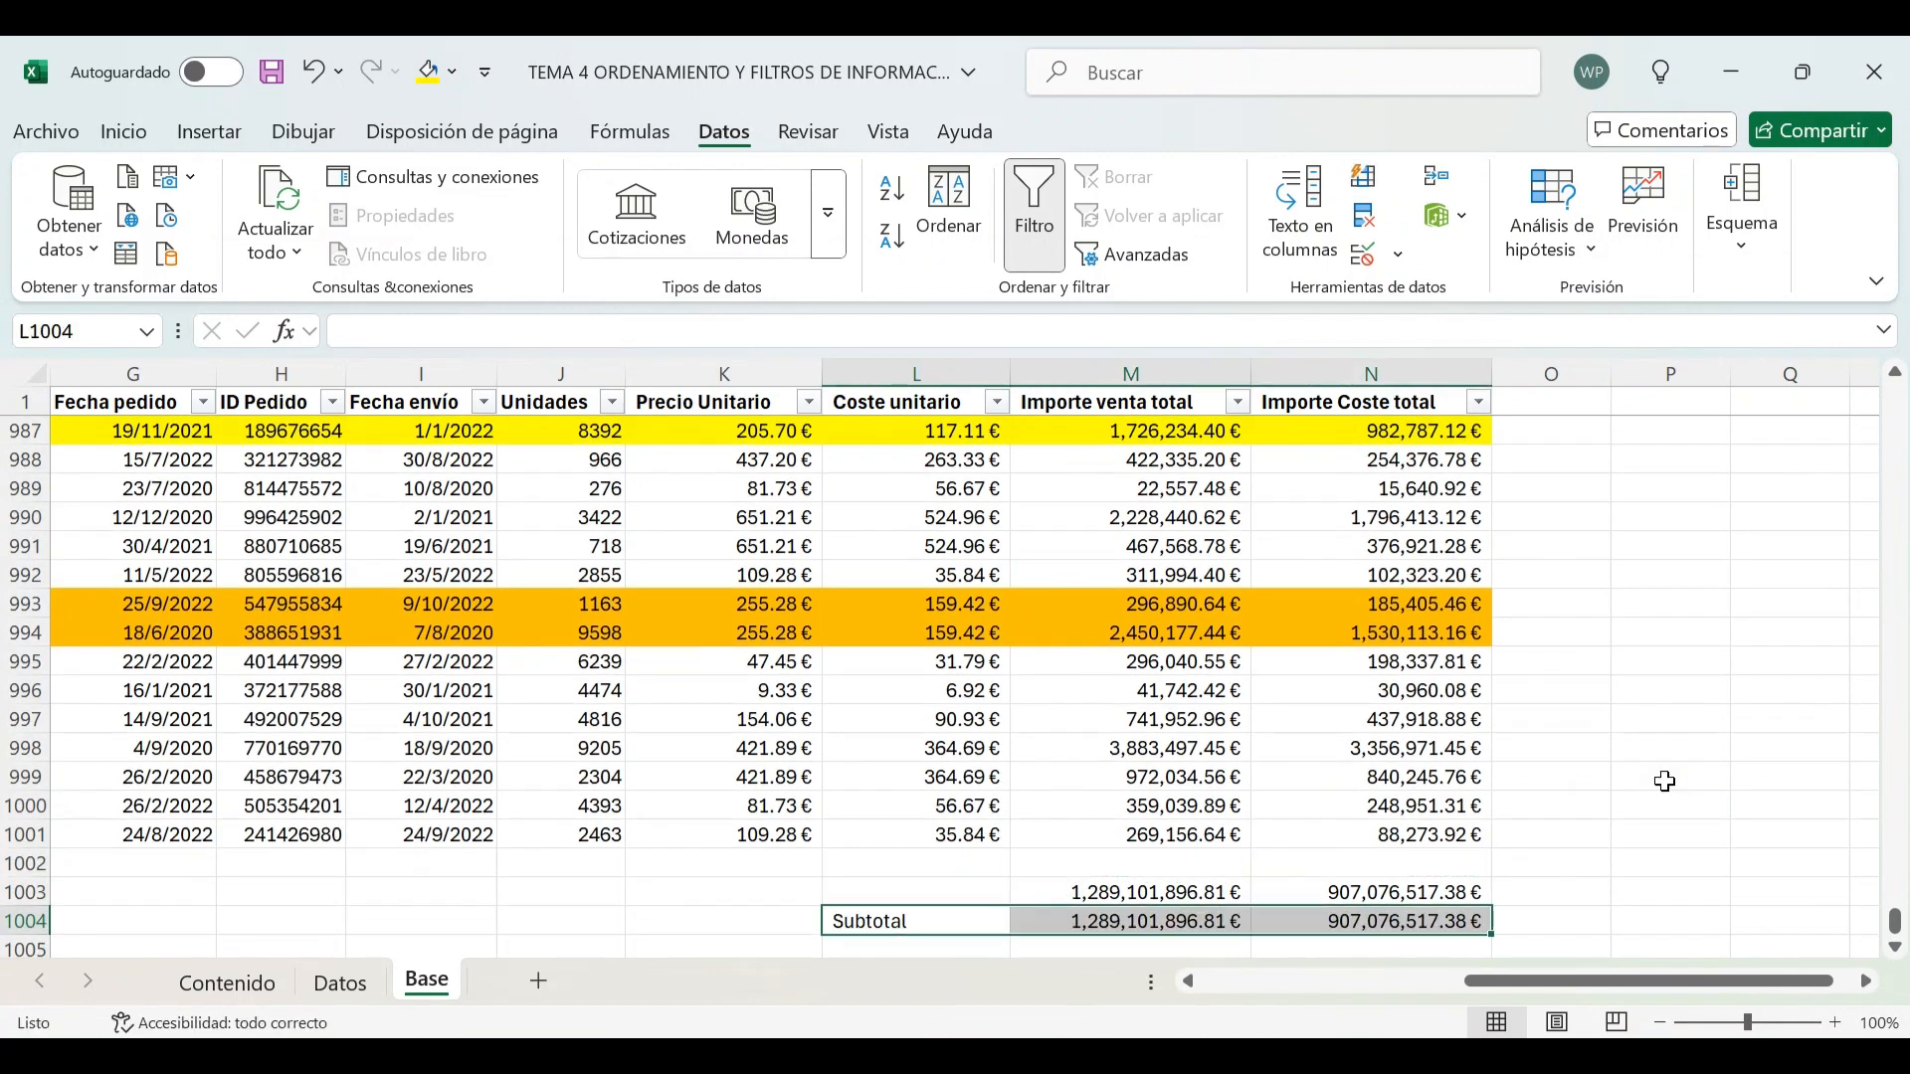
{"action": "key", "text": "Right"}
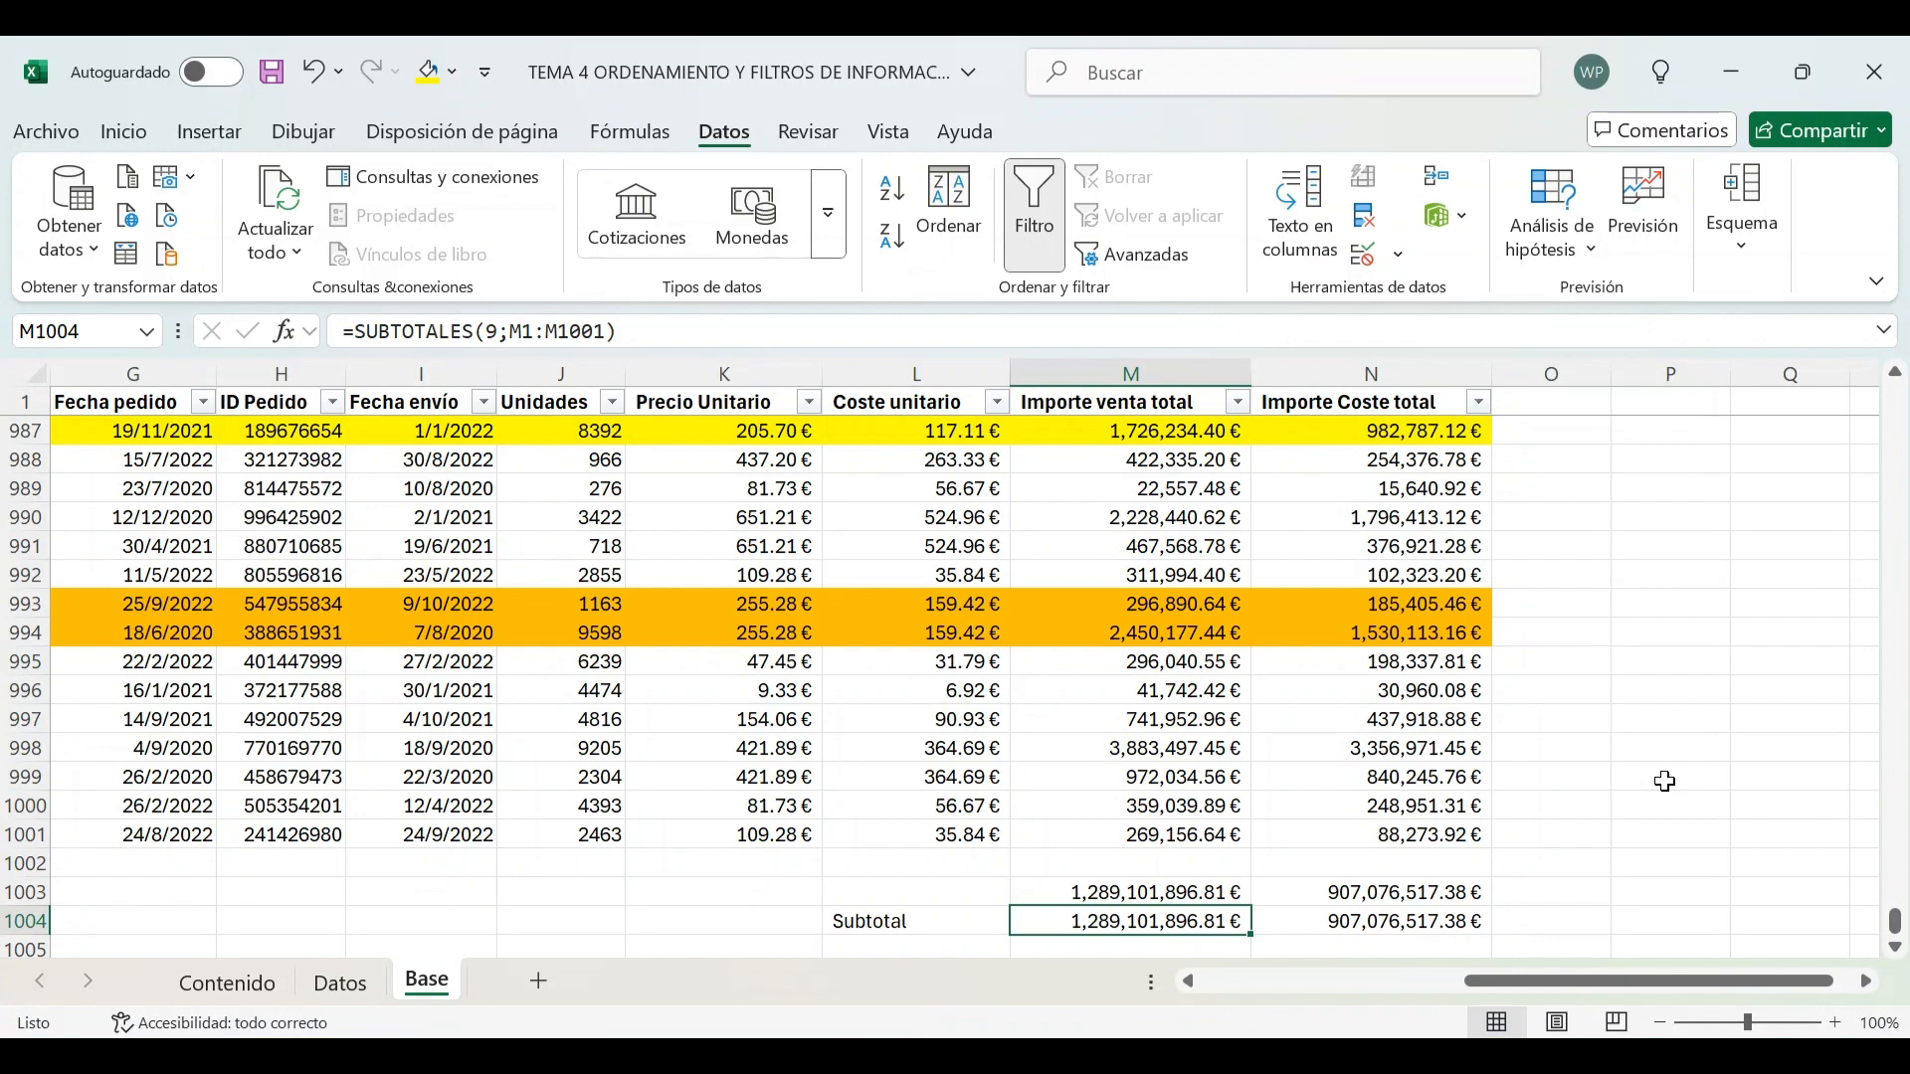
Label the totals row in column L as TOtal
{"action": "left_click", "coordinate": [980, 893]}
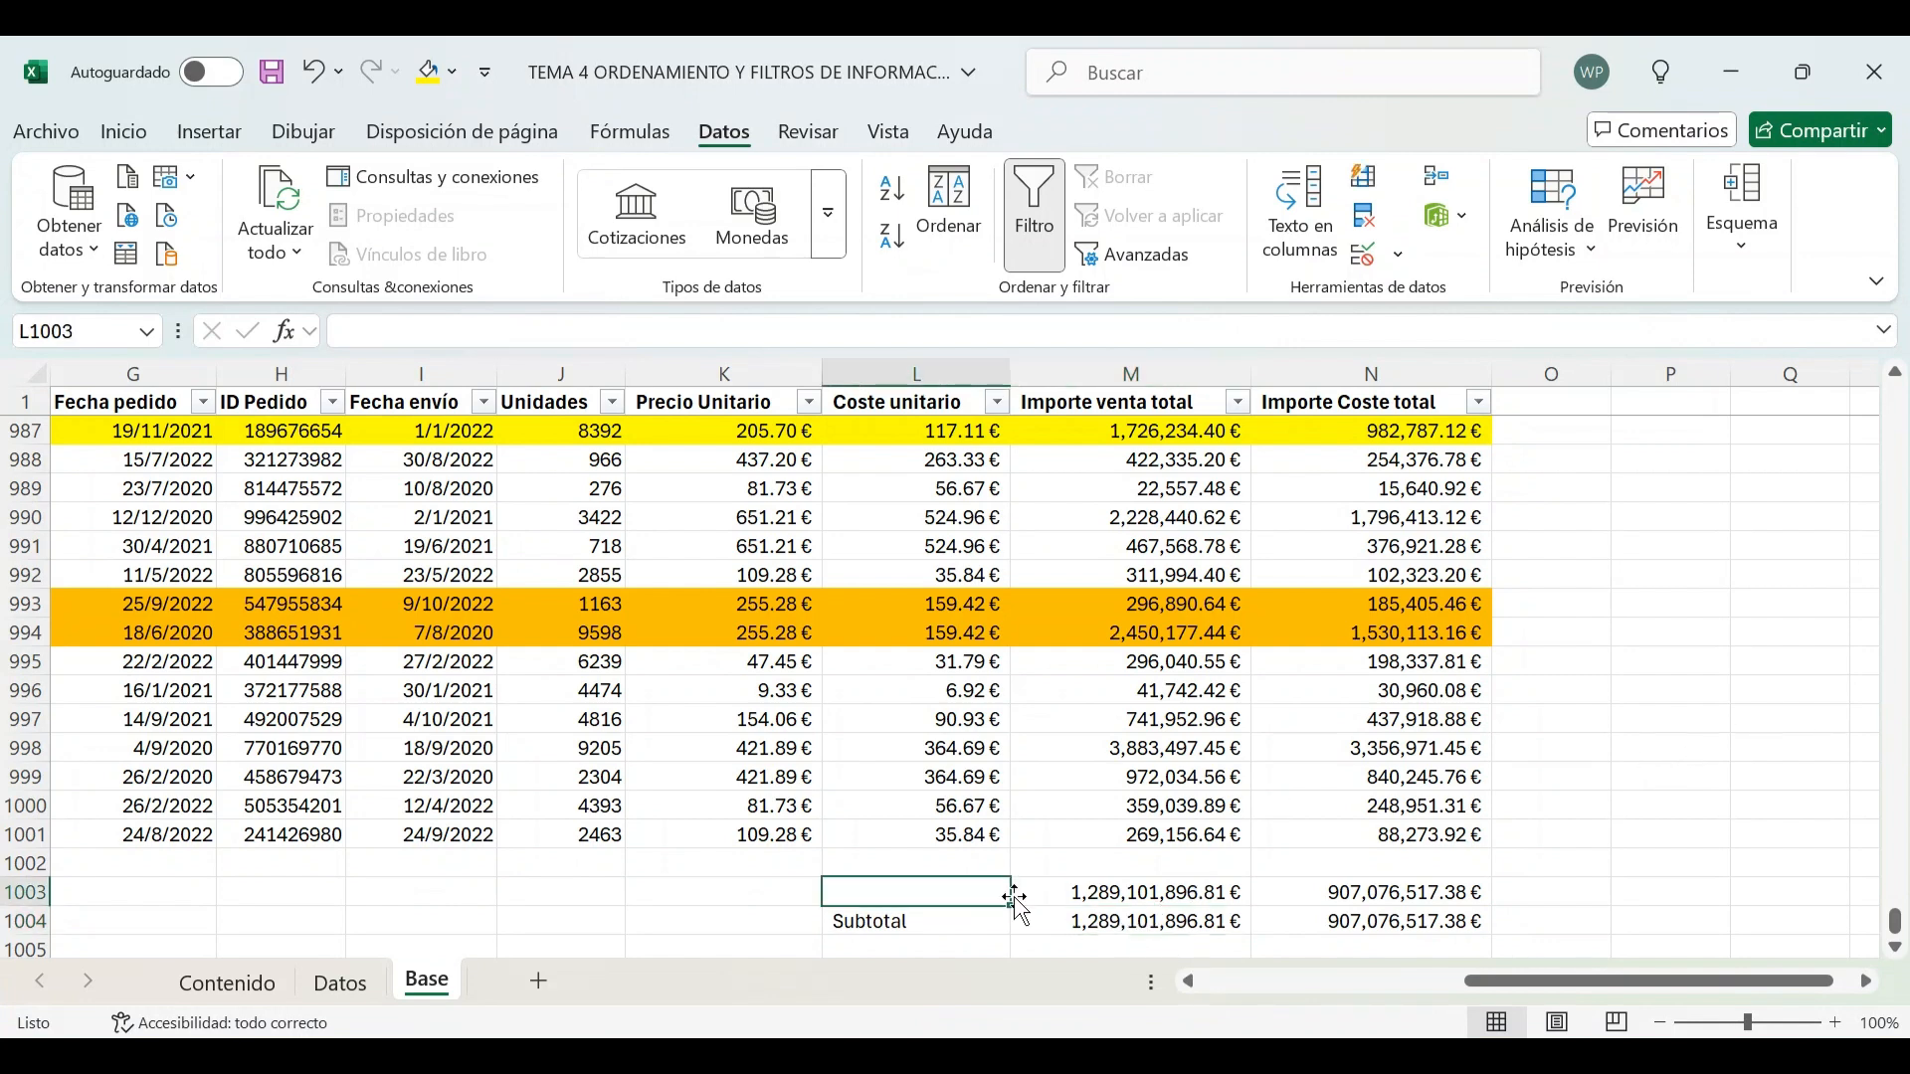
{"action": "type", "text": "TOtal"}
{"action": "key", "text": "Return"}
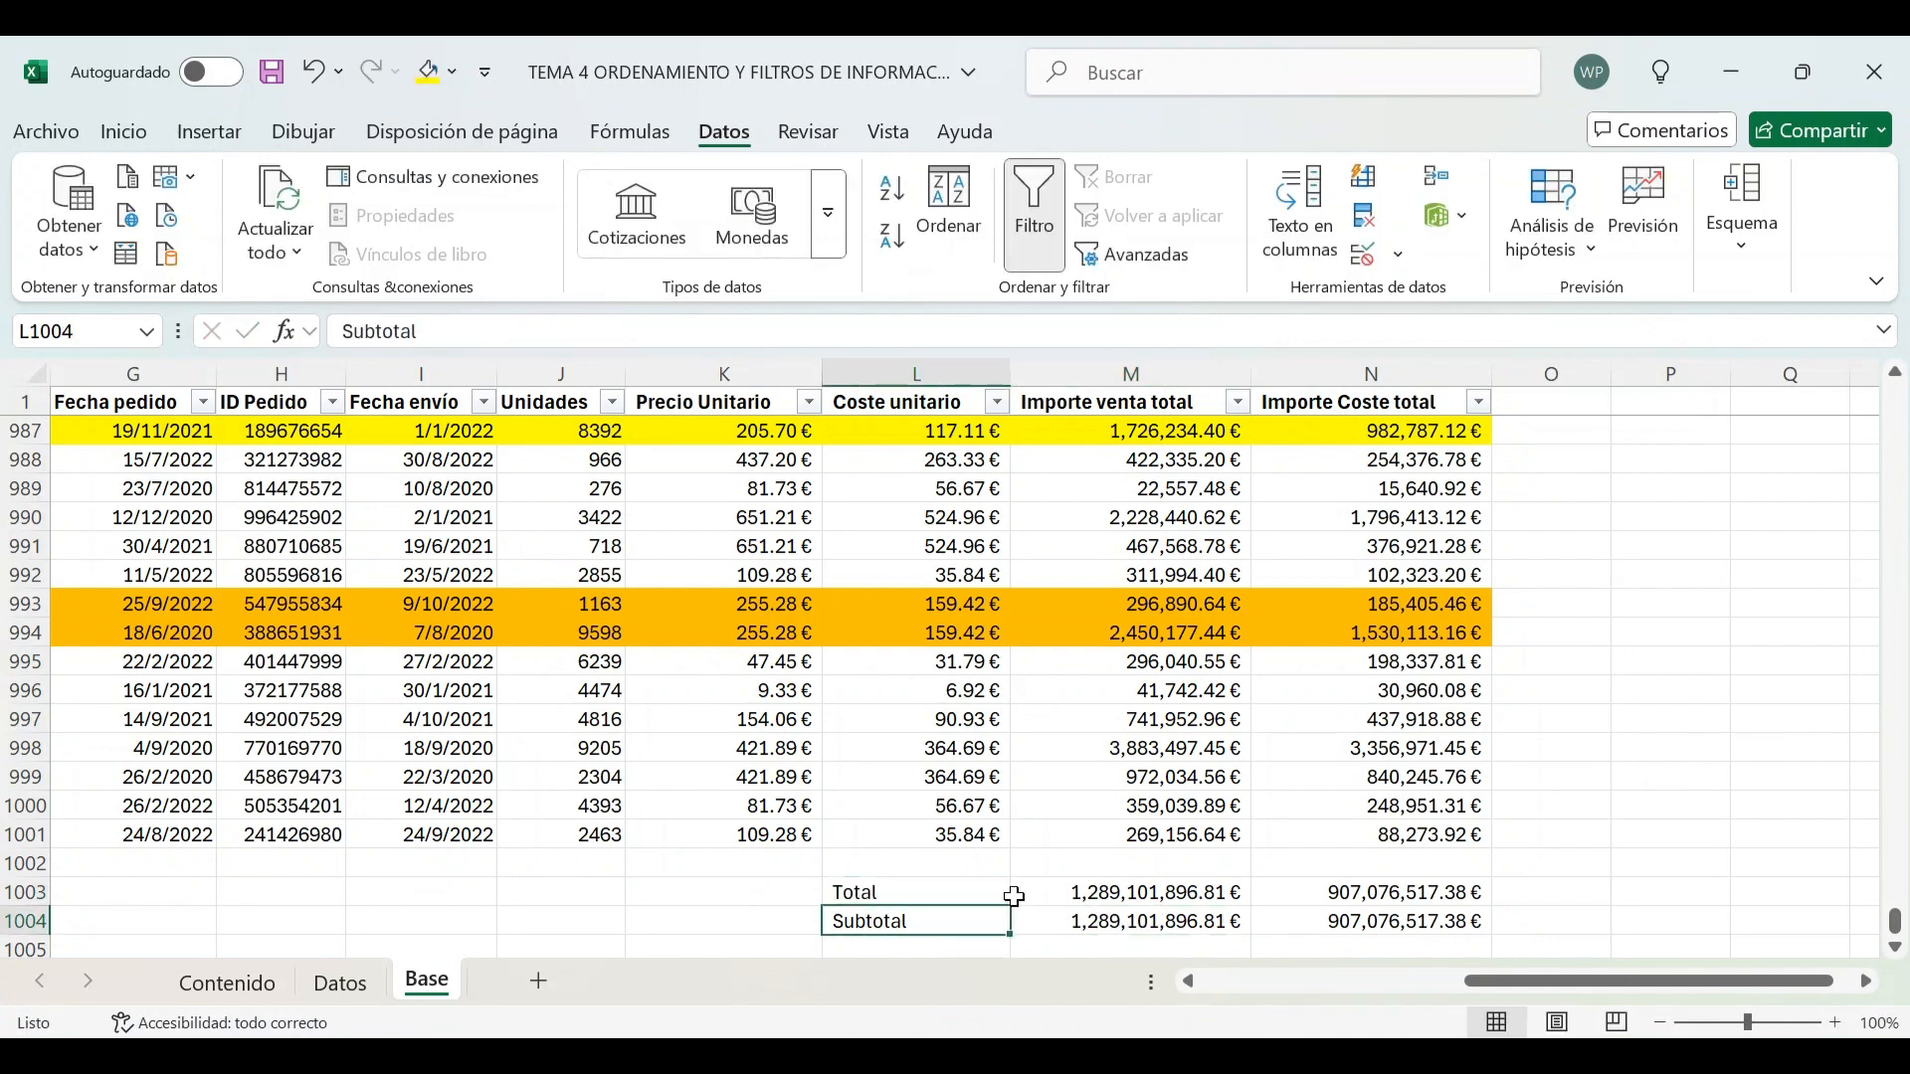
Compare the formulas of the Total and Subtotal cells under Importe venta total
{"action": "key", "text": "Up"}
{"action": "key", "text": "Right"}
{"action": "key", "text": "Down"}
{"action": "key", "text": "Up"}
{"action": "key", "text": "Down"}
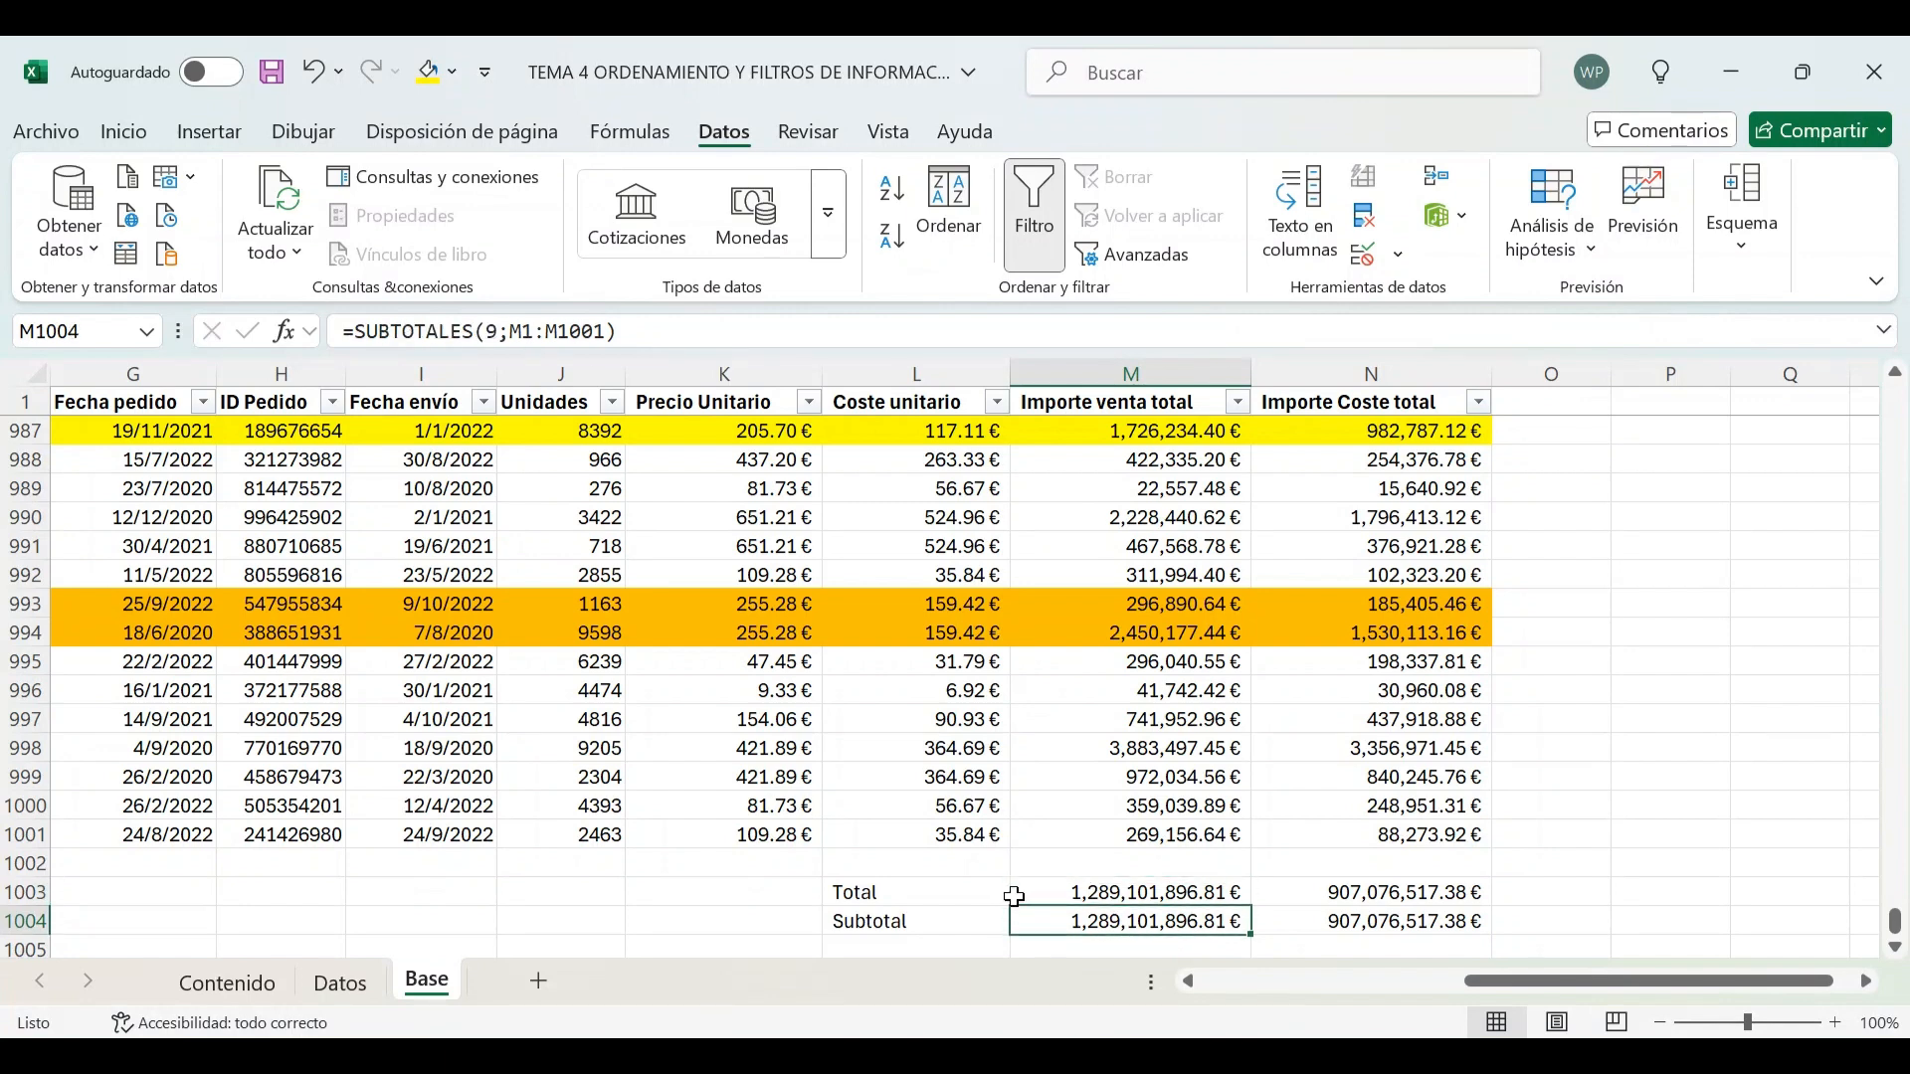
{"action": "key", "text": "Up"}
{"action": "key", "text": "Down"}
{"action": "key", "text": "Up"}
{"action": "key", "text": "Down"}
{"action": "key", "text": "Up"}
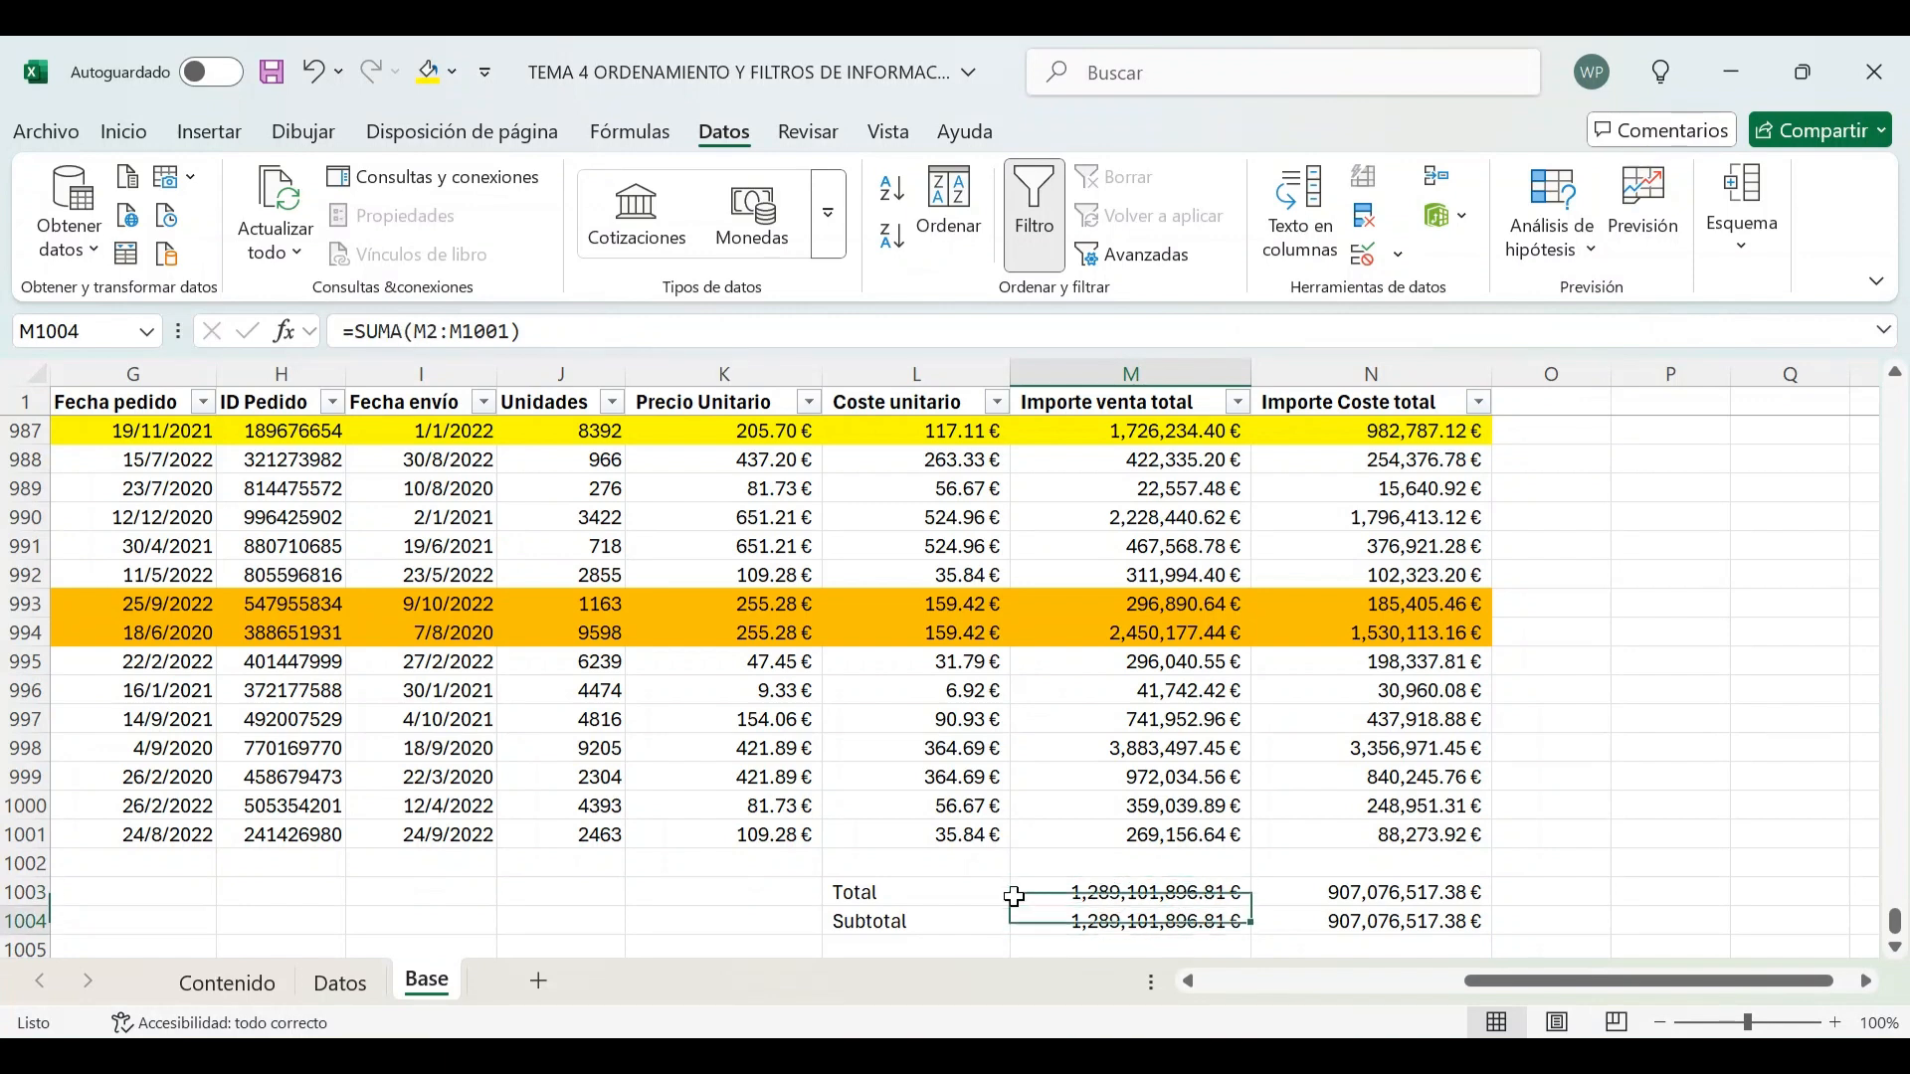
{"action": "key", "text": "Down"}
Filter the País column to show only Bulgaria
{"action": "key", "text": "Left"}
{"action": "key", "text": "Left"}
{"action": "key", "text": "Left"}
{"action": "key", "text": "Left"}
{"action": "key", "text": "Left"}
{"action": "key", "text": "Left"}
{"action": "key", "text": "Left"}
{"action": "key", "text": "Left"}
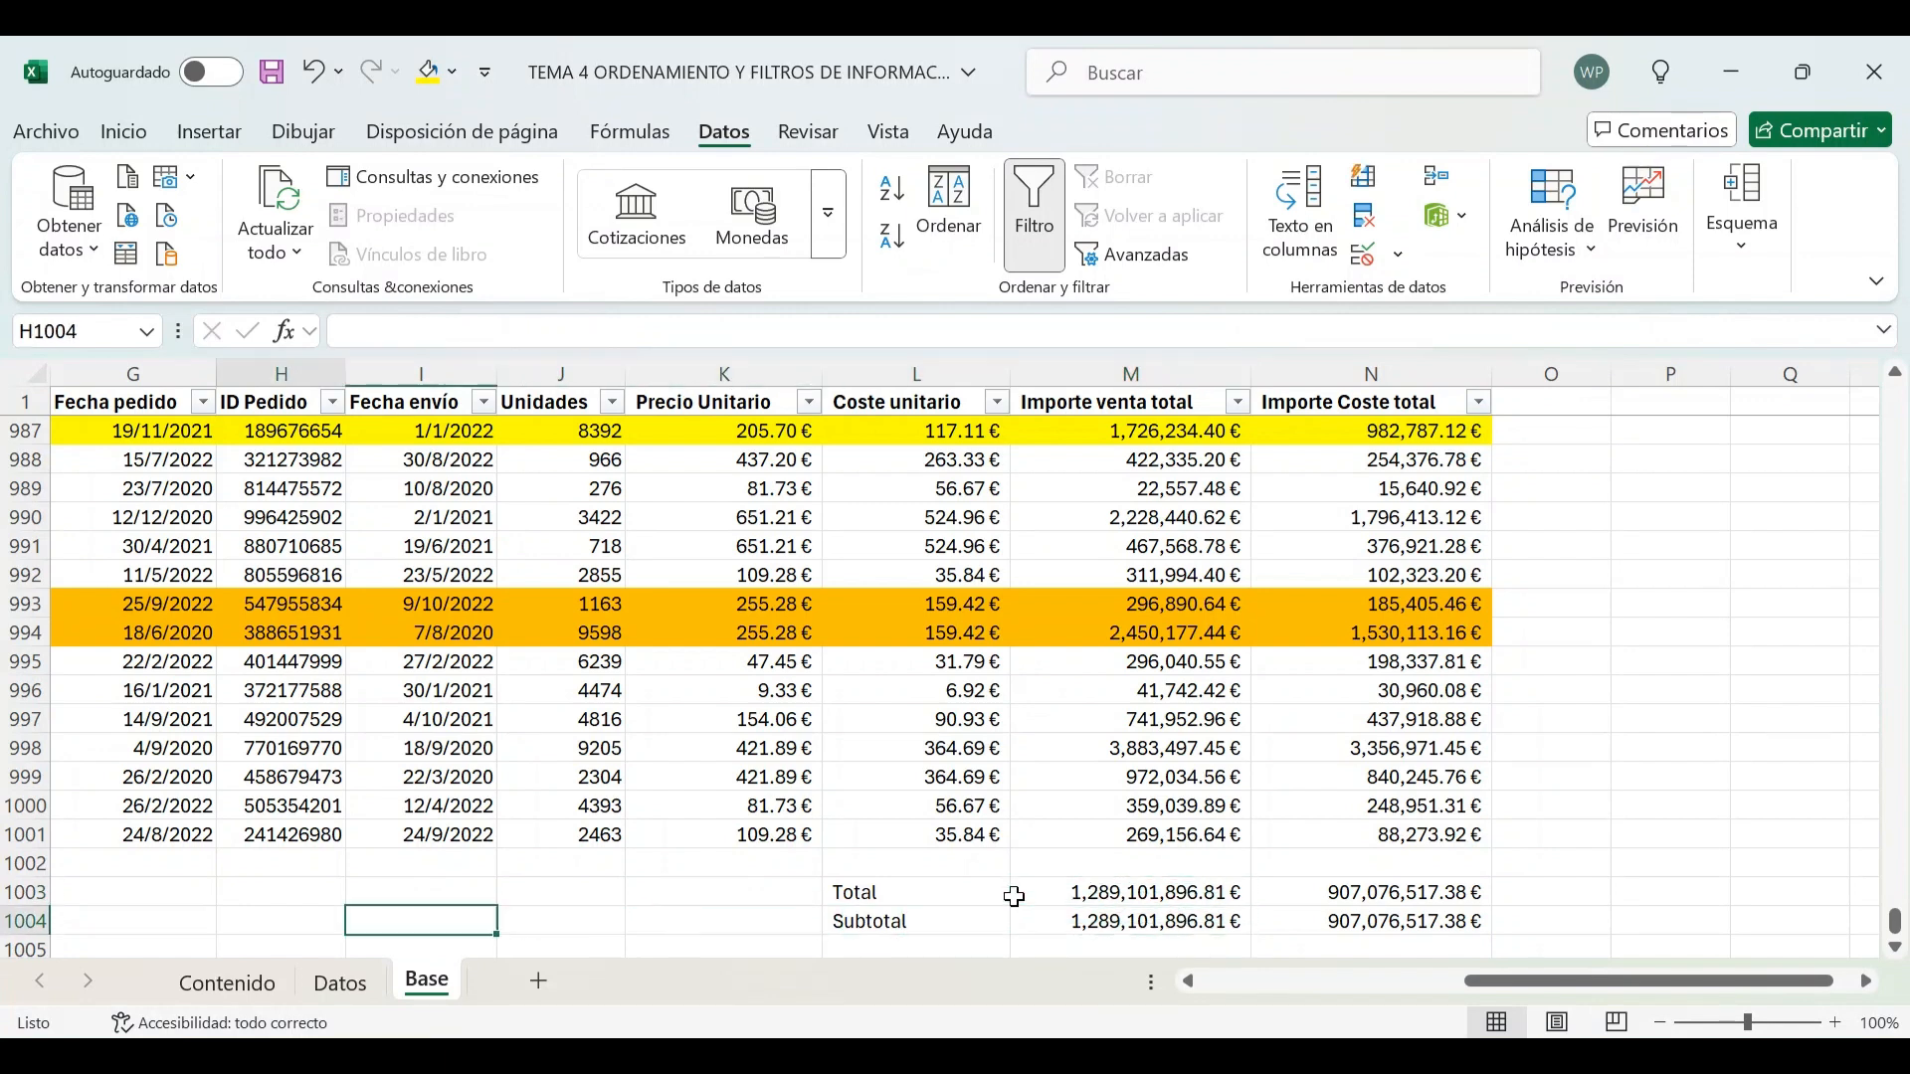
{"action": "key", "text": "Left"}
{"action": "key", "text": "Left"}
{"action": "key", "text": "Left"}
{"action": "key", "text": "Left"}
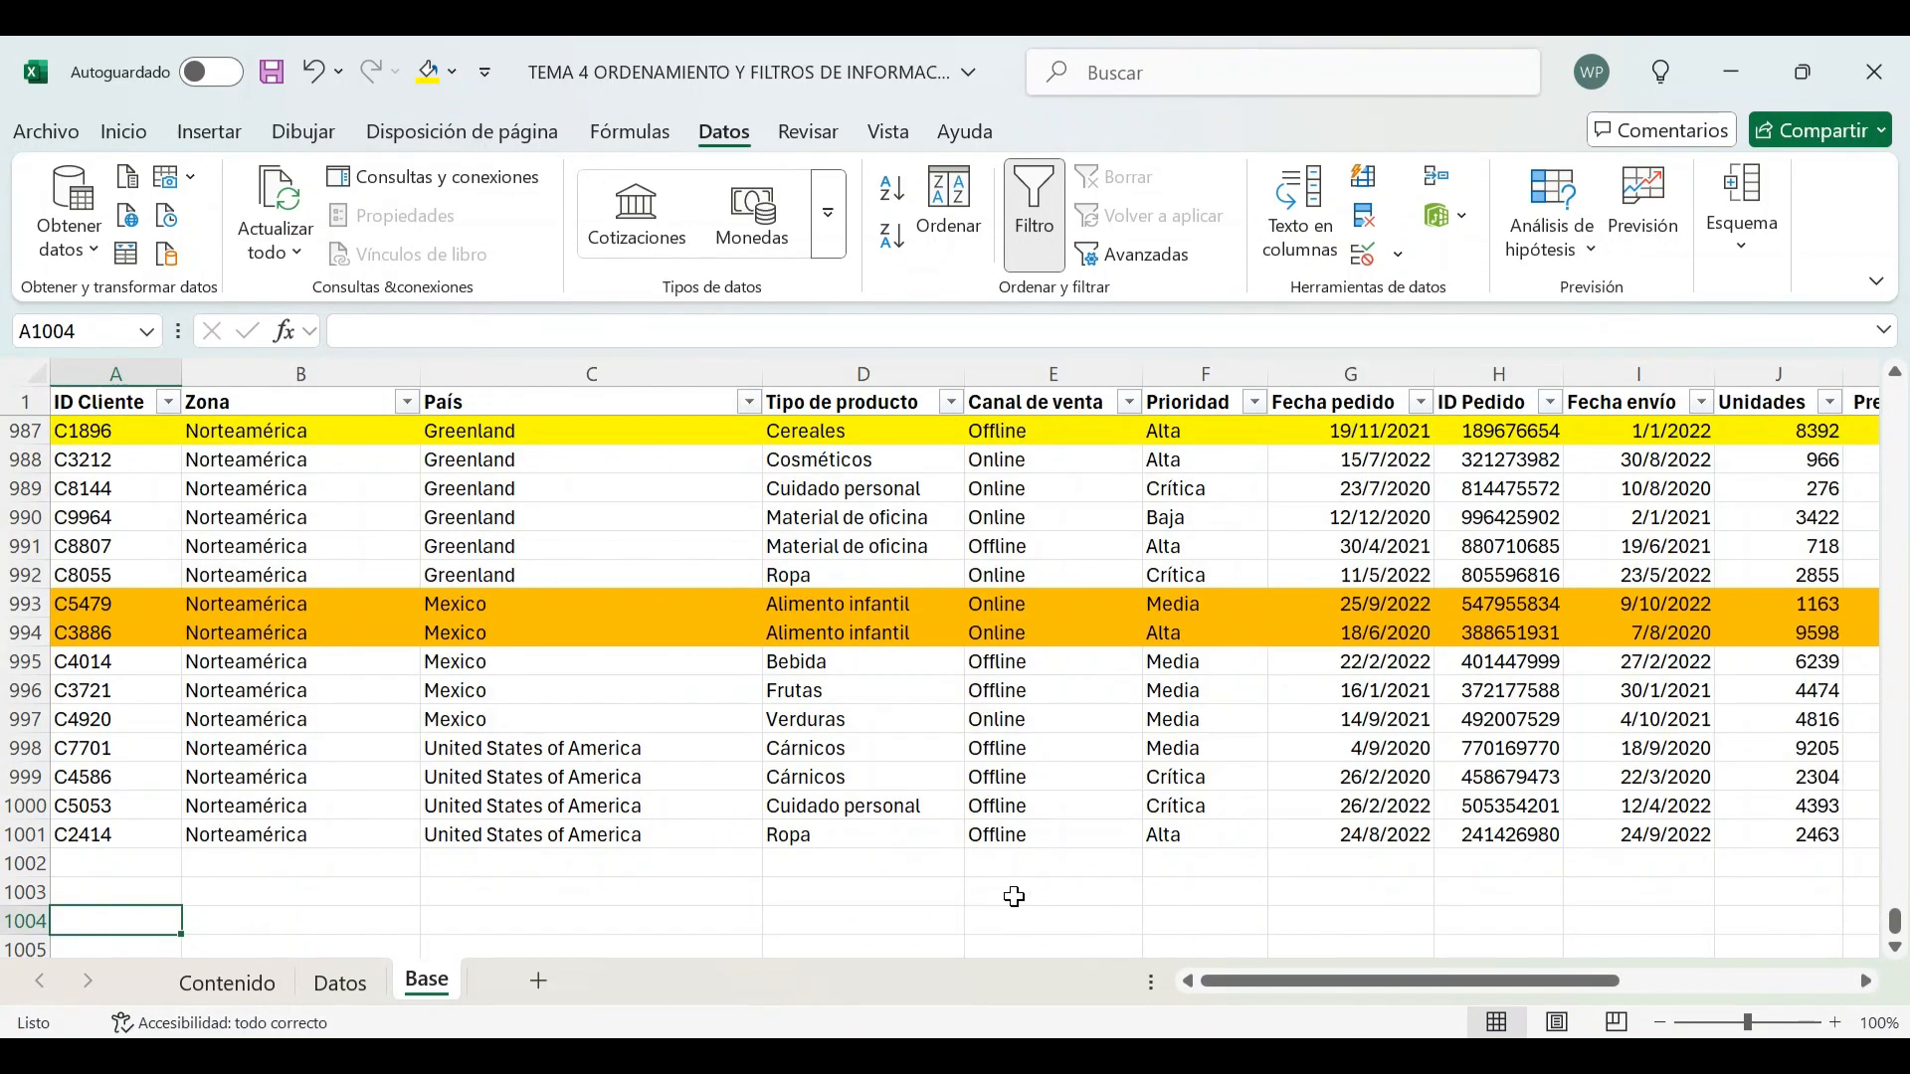
{"action": "left_click", "coordinate": [748, 402]}
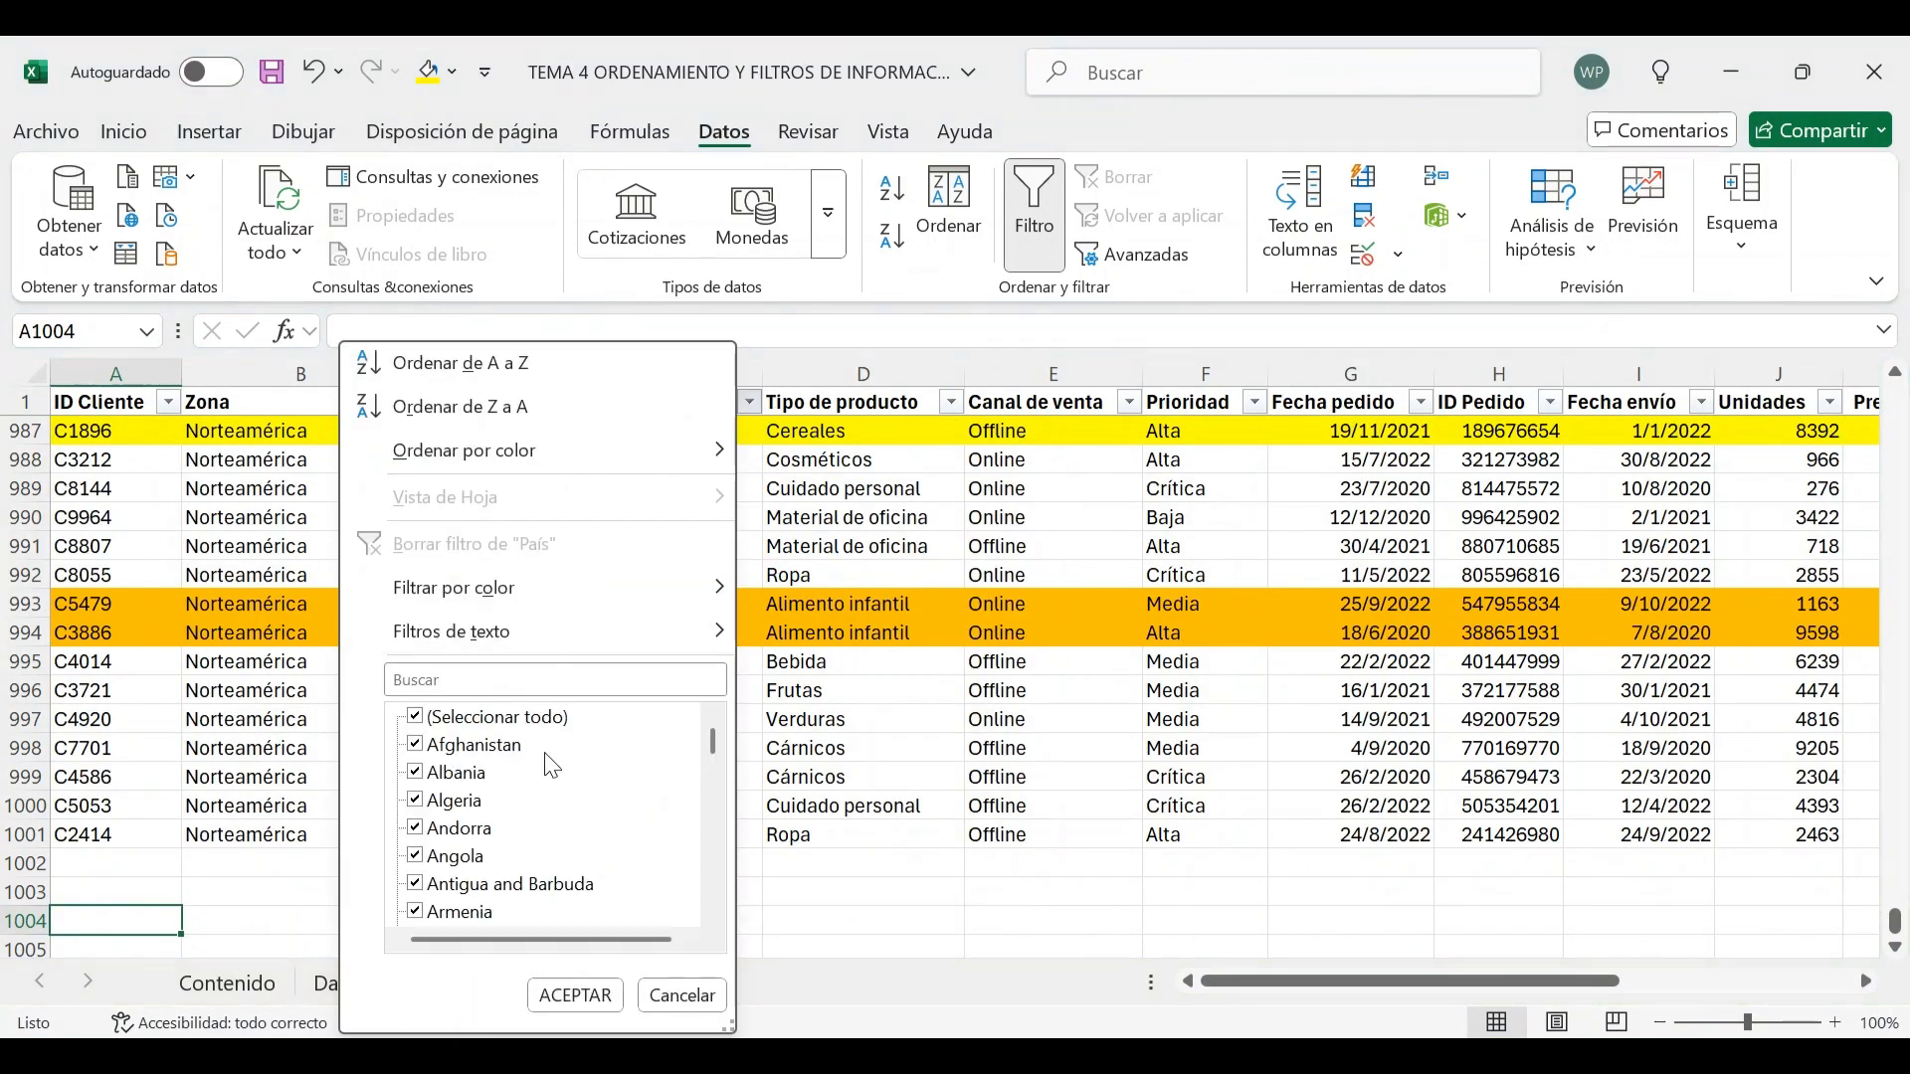
{"action": "left_click", "coordinate": [448, 724]}
{"action": "scroll", "coordinate": [522, 836], "scroll_direction": "down", "scroll_amount": 7}
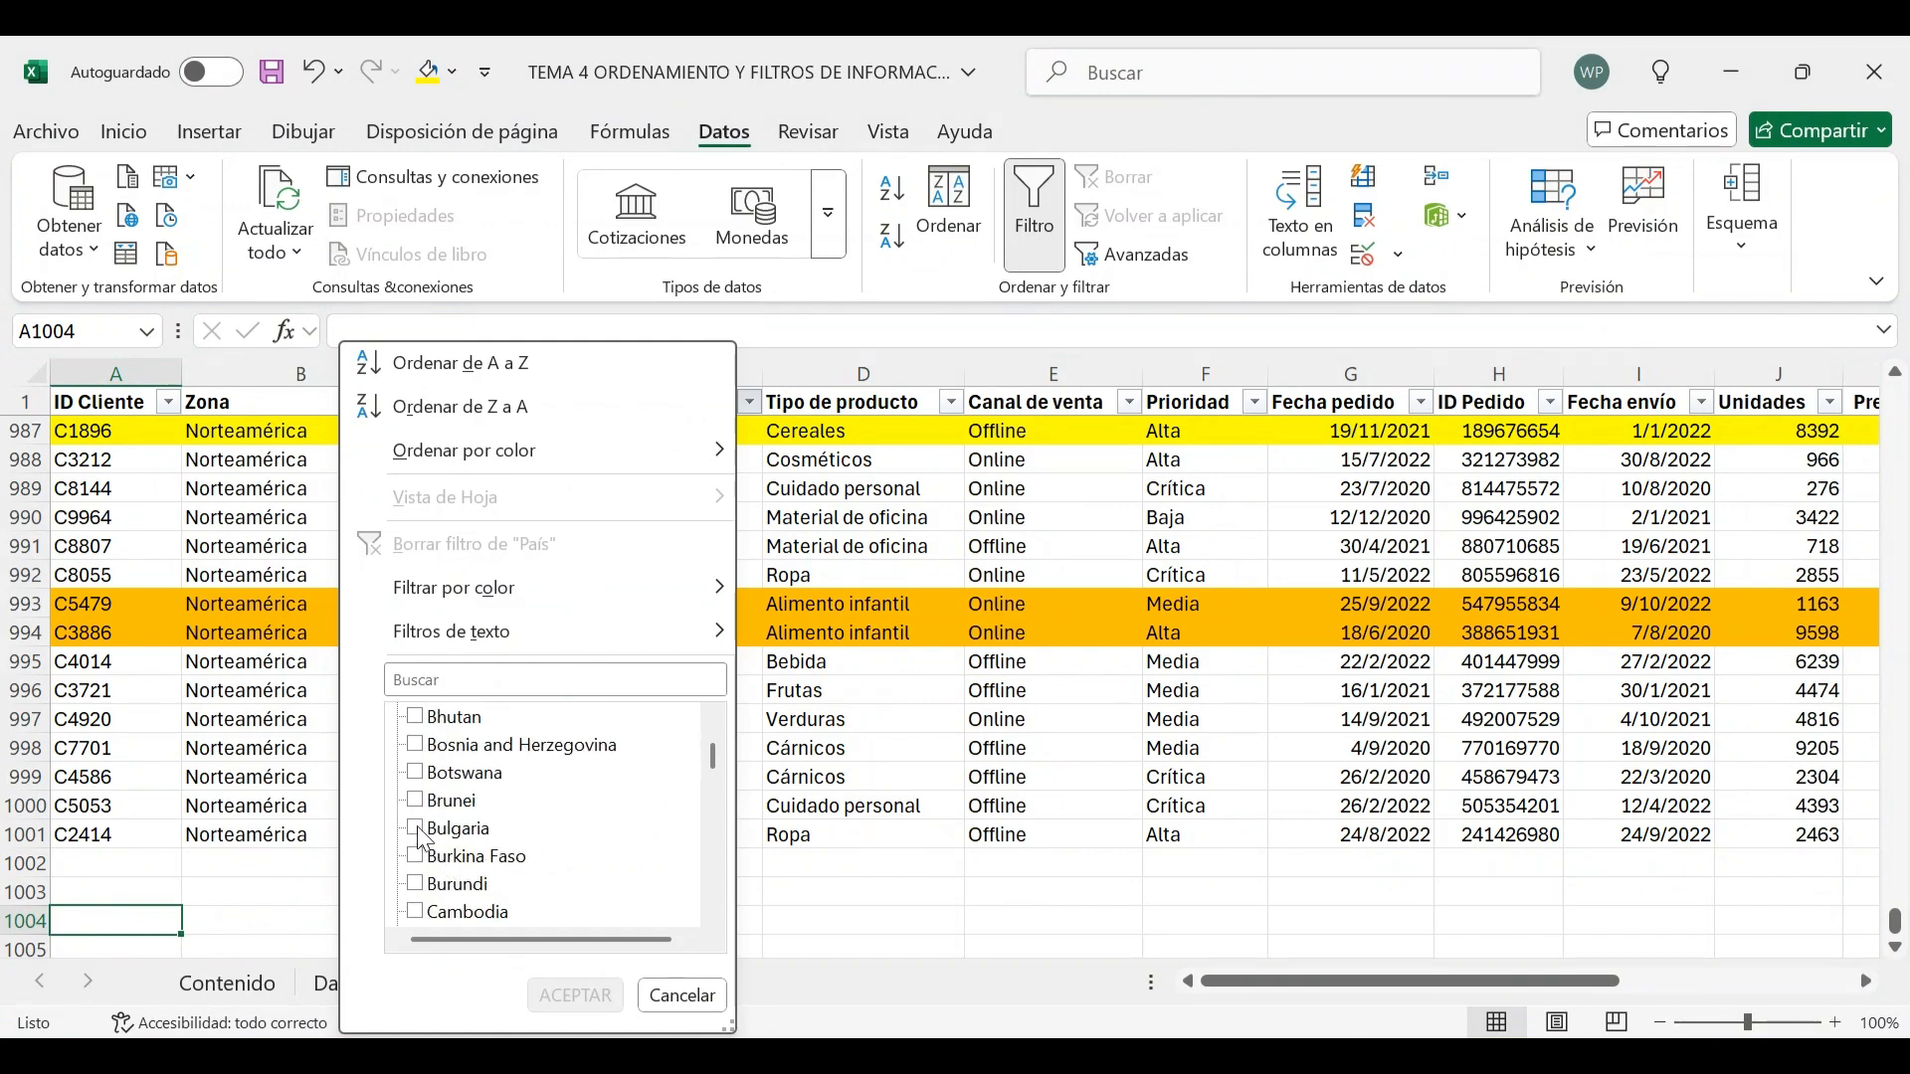
{"action": "left_click", "coordinate": [416, 830]}
{"action": "left_click", "coordinate": [575, 996]}
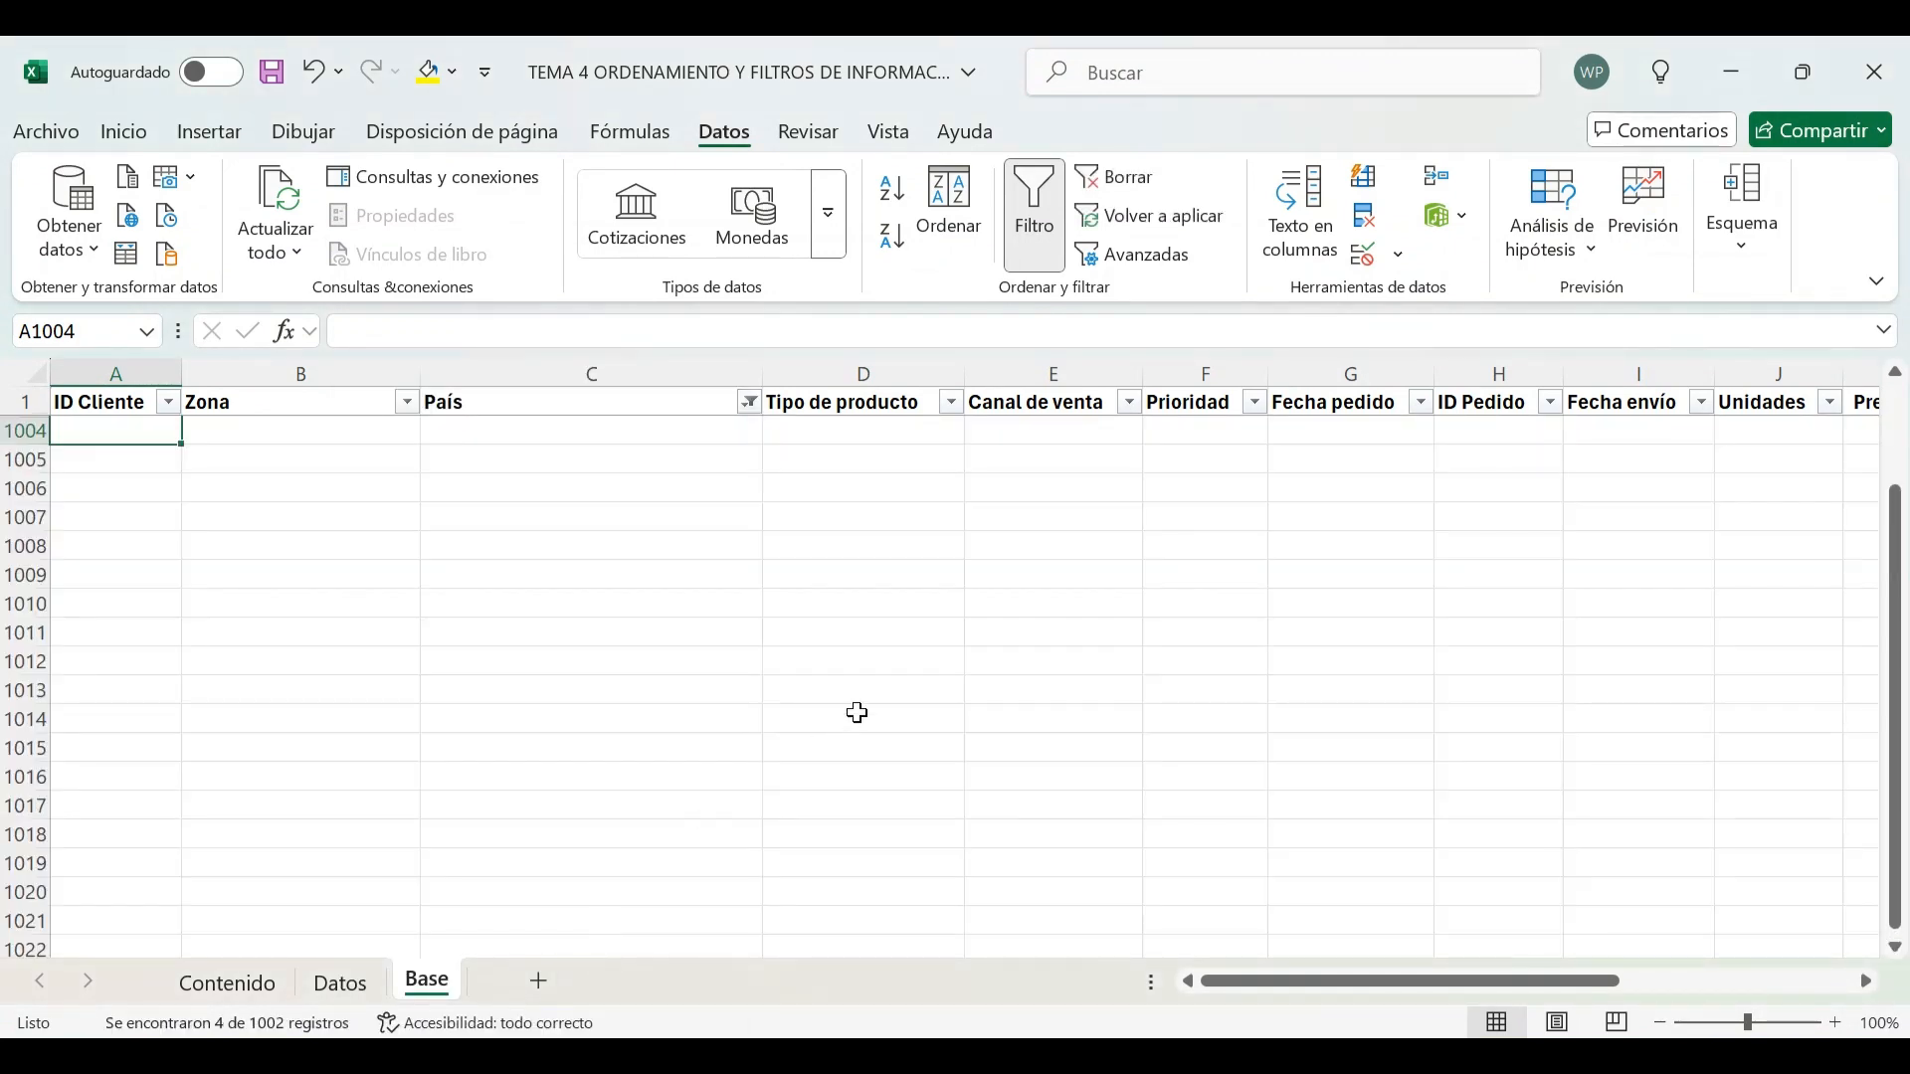
Move across the filtered Bulgaria rows to the Subtotal row's amount columns
{"action": "scroll", "coordinate": [857, 713], "scroll_direction": "up", "scroll_amount": 2}
{"action": "left_click", "coordinate": [961, 688]}
{"action": "key", "text": "Right"}
{"action": "key", "text": "Right"}
{"action": "key", "text": "Right"}
{"action": "key", "text": "Right"}
{"action": "key", "text": "Right"}
{"action": "key", "text": "Right"}
{"action": "key", "text": "Right"}
{"action": "key", "text": "Right"}
{"action": "key", "text": "Right"}
{"action": "key", "text": "Right"}
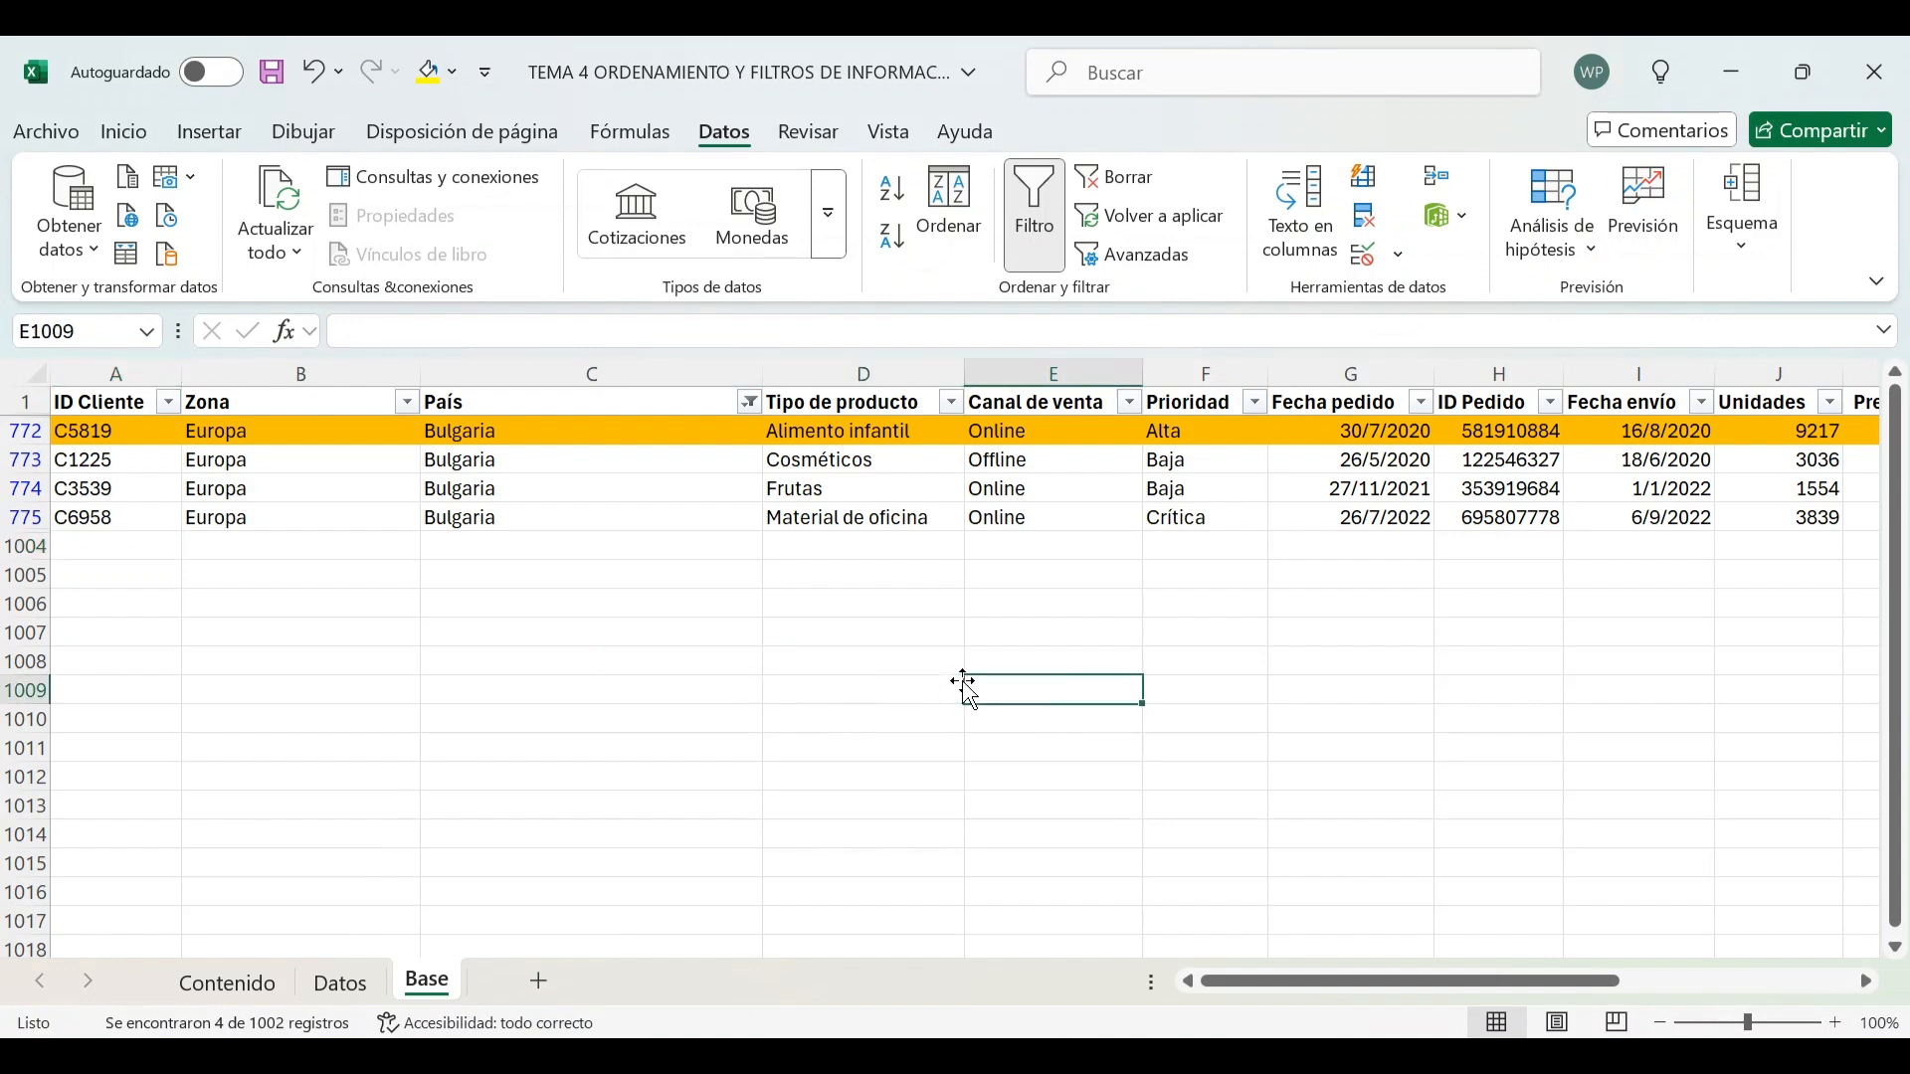
{"action": "key", "text": "Right"}
{"action": "key", "text": "Right"}
{"action": "key", "text": "Right"}
{"action": "key", "text": "Right"}
{"action": "key", "text": "Left"}
{"action": "key", "text": "Left"}
{"action": "key", "text": "Left"}
{"action": "key", "text": "Left"}
{"action": "key", "text": "Left"}
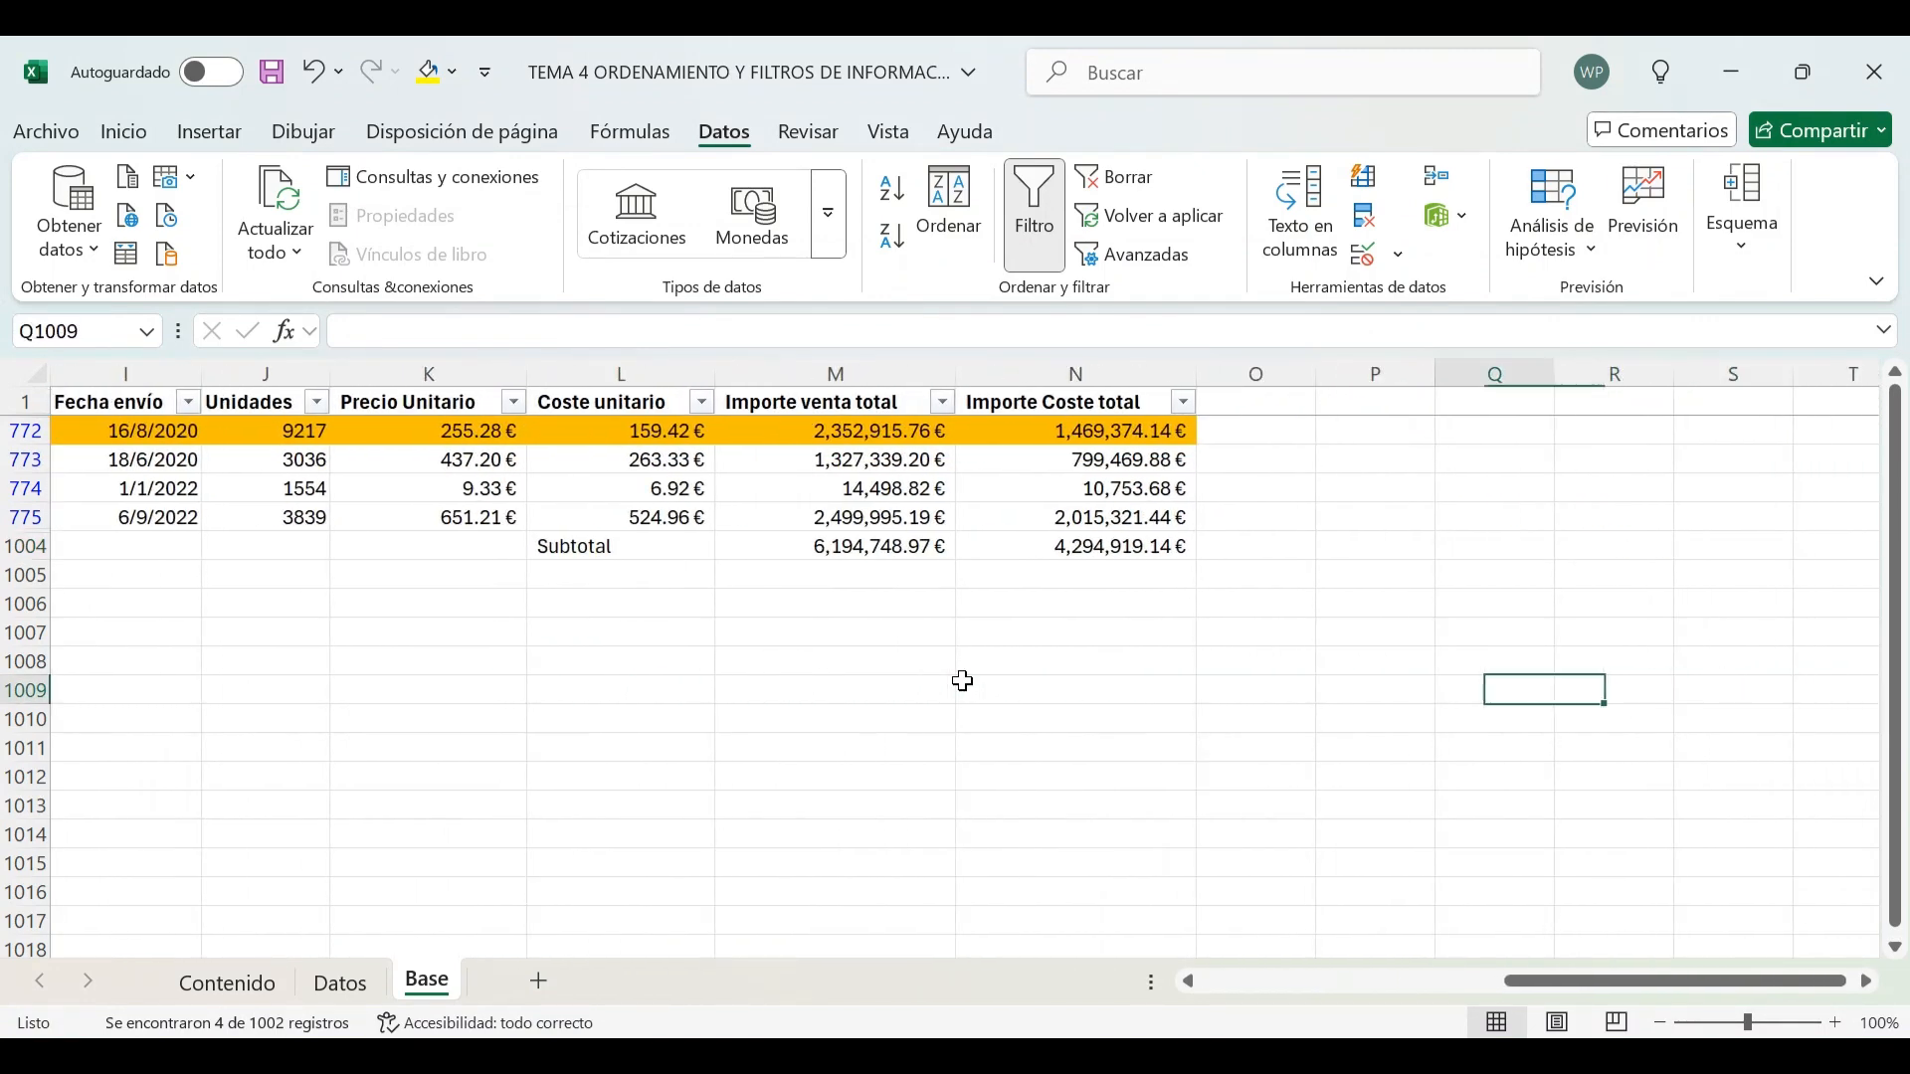
Inspect the Subtotal formula and select the Bulgaria Importe venta total values to compare their sum
{"action": "key", "text": "Up"}
{"action": "key", "text": "Up"}
{"action": "key", "text": "Up"}
{"action": "key", "text": "Up"}
{"action": "key", "text": "Up"}
{"action": "key", "text": "Up"}
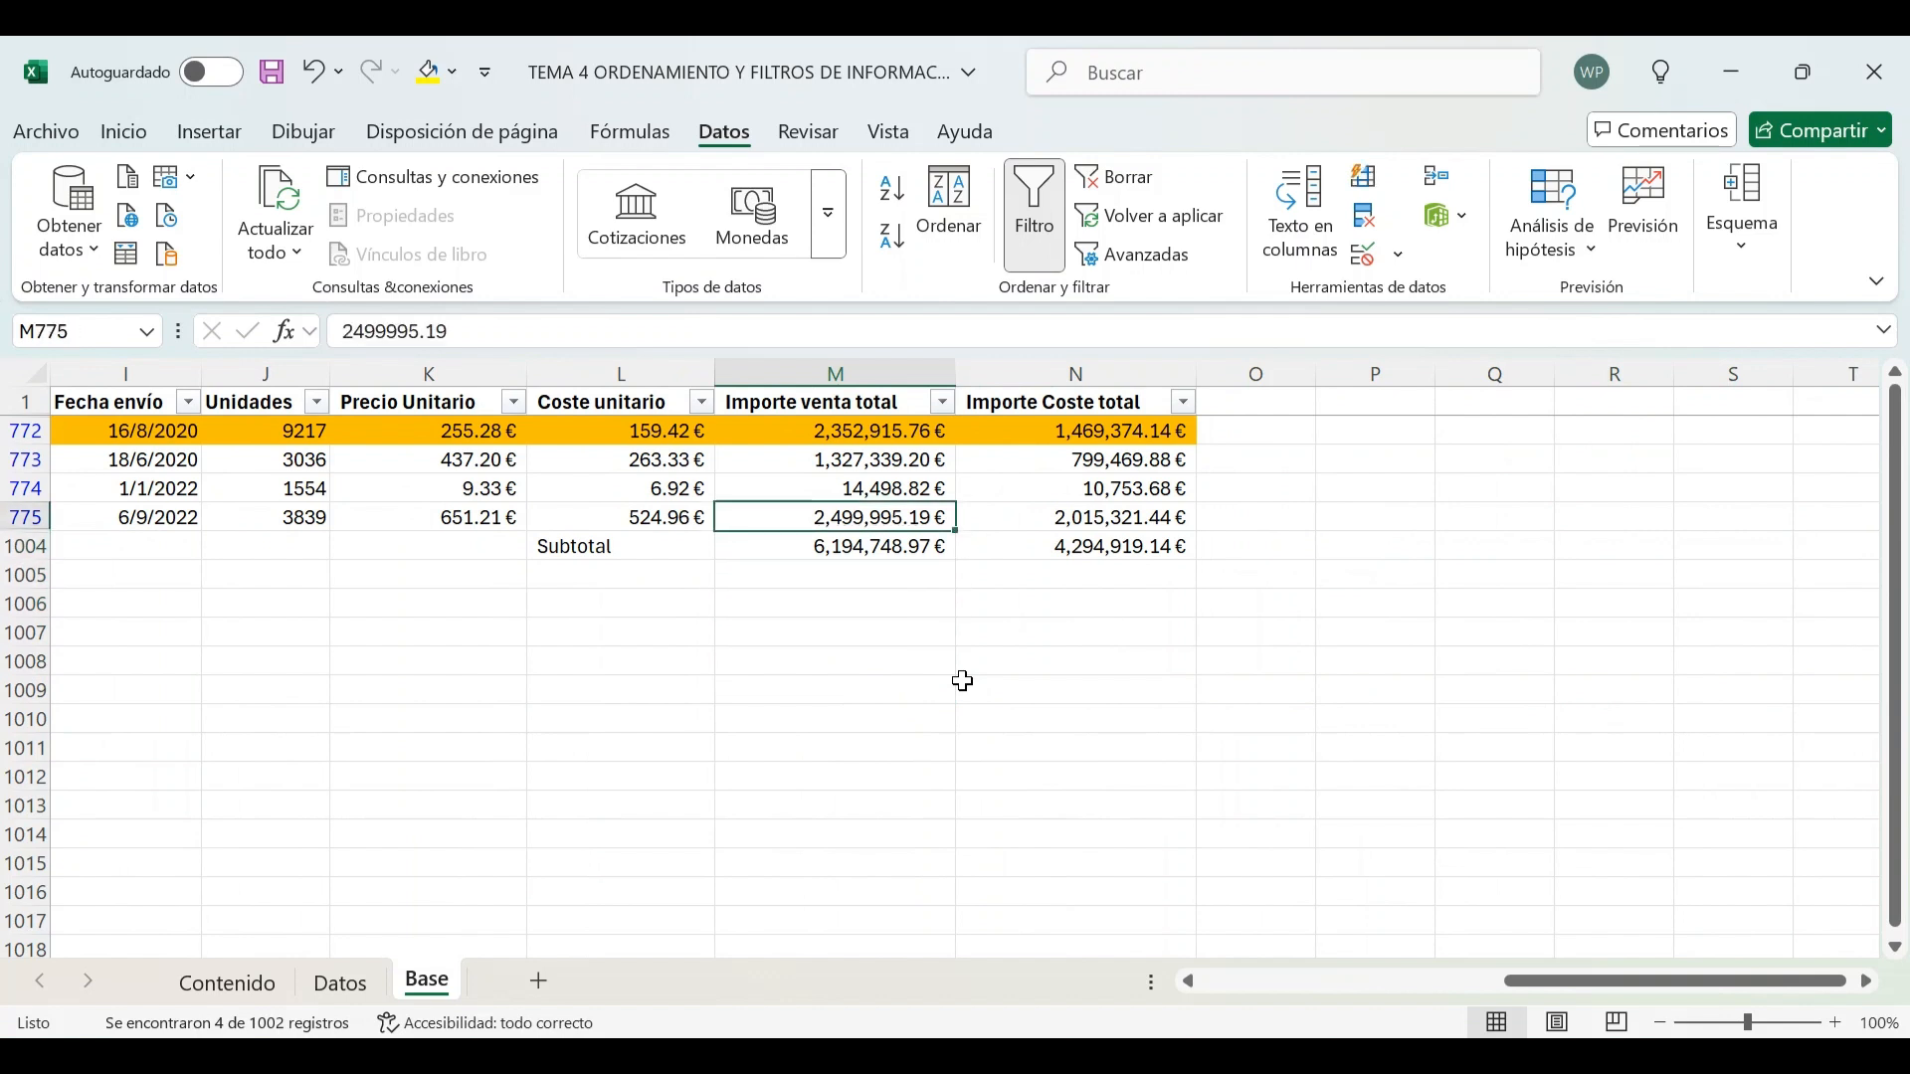
{"action": "key", "text": "Down"}
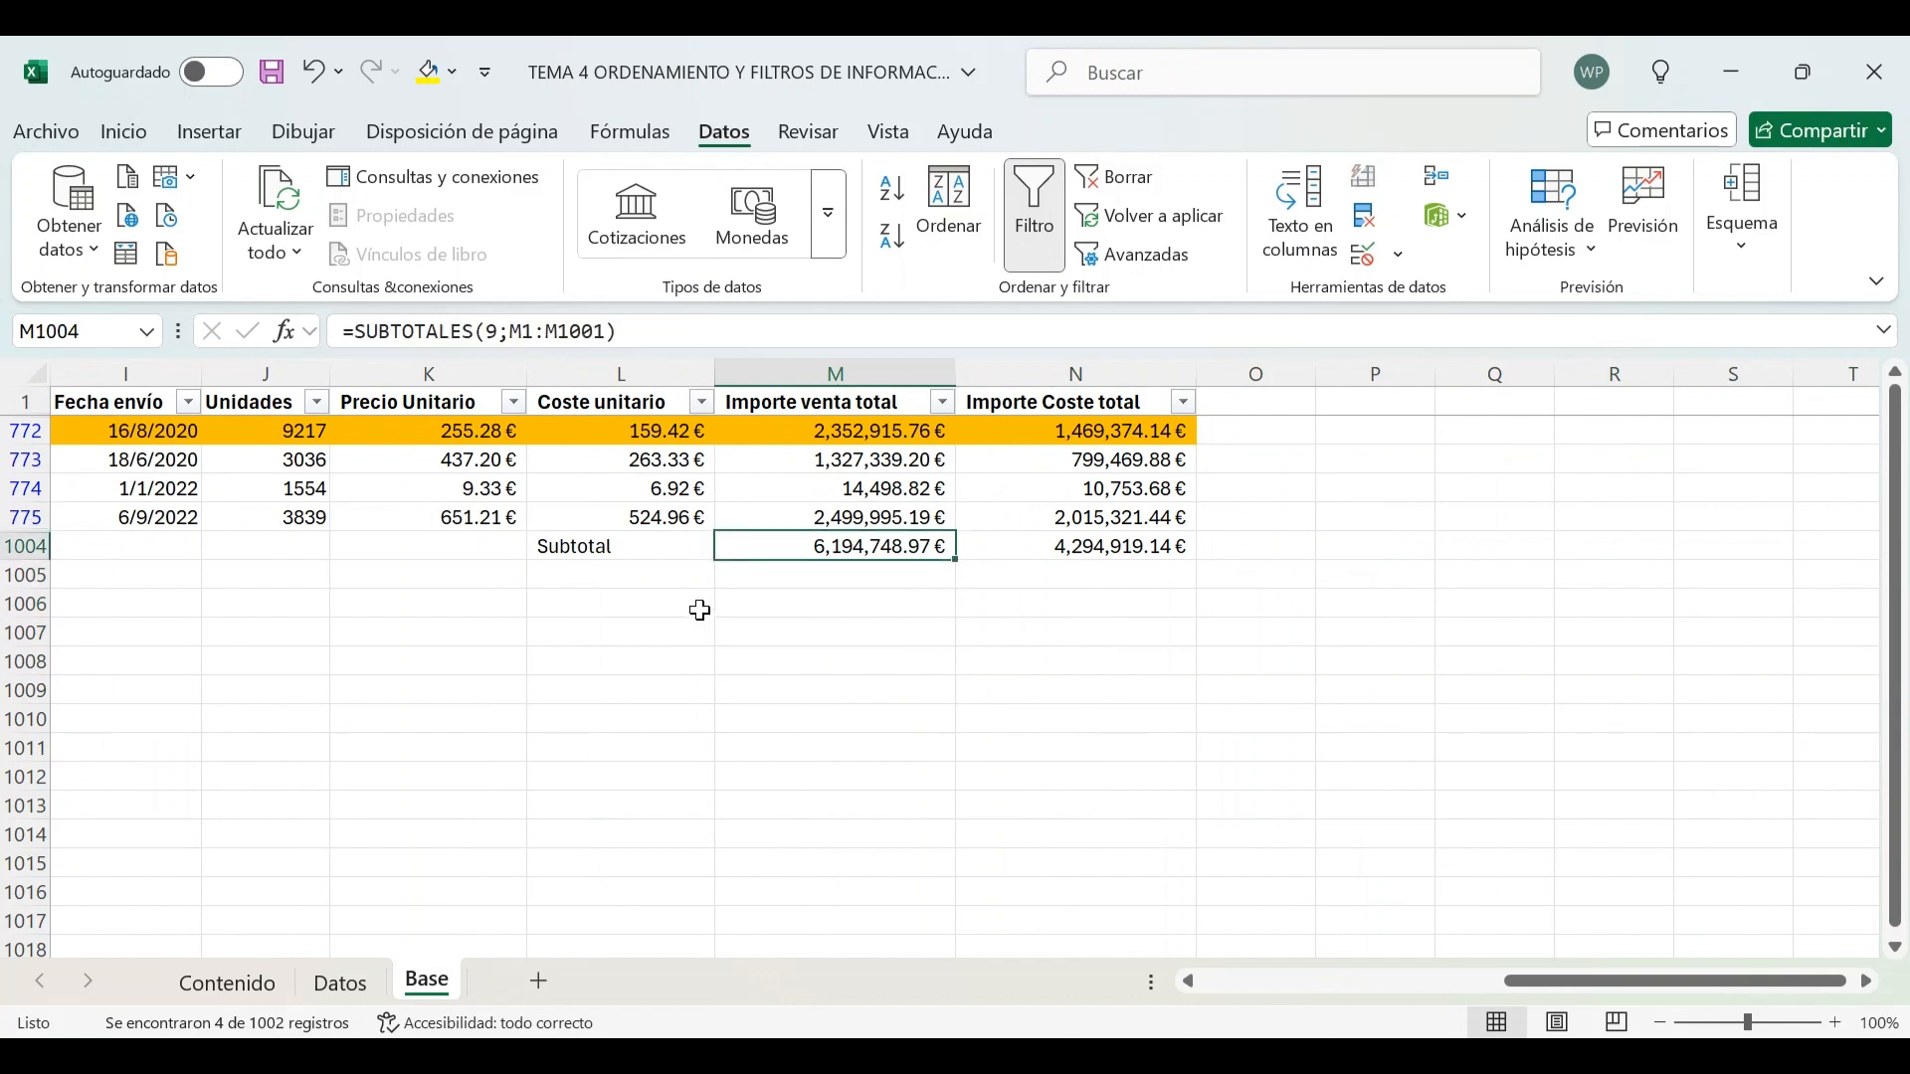
{"action": "left_click", "coordinate": [702, 324]}
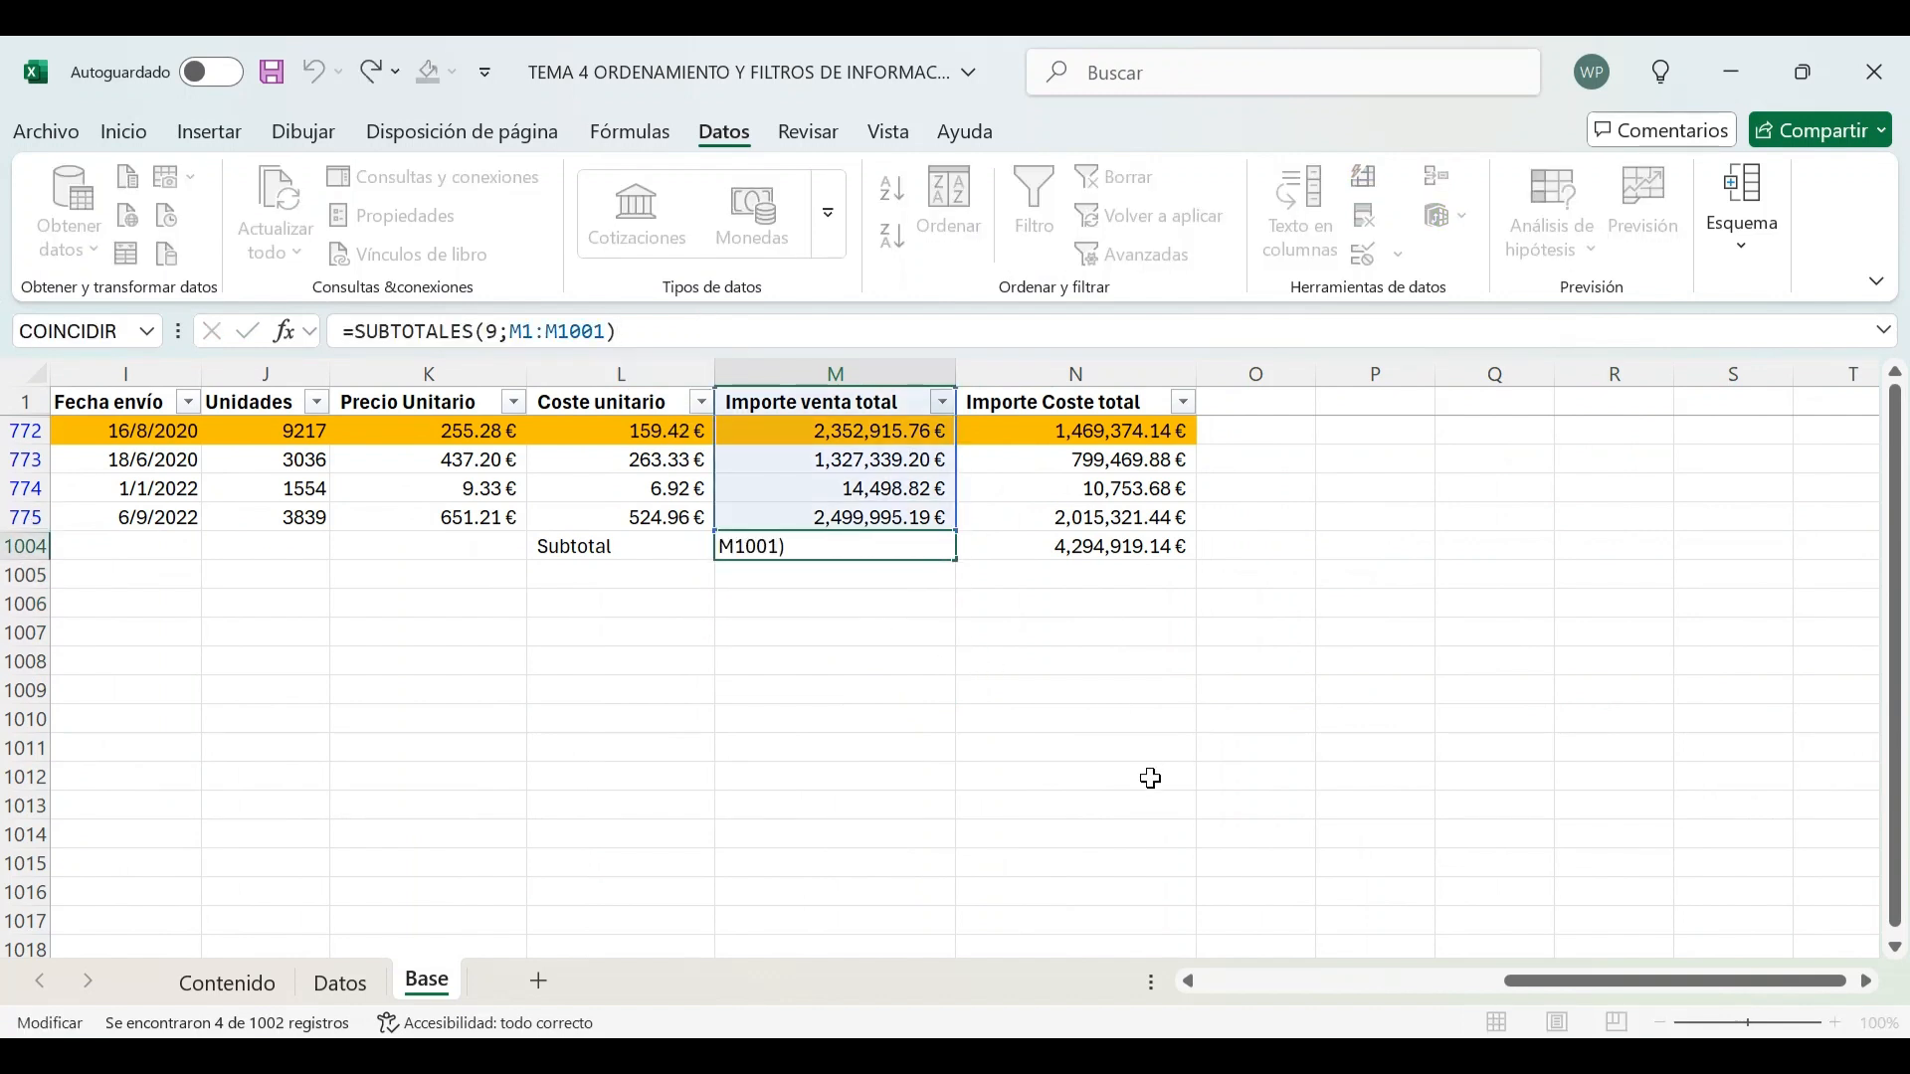
{"action": "key", "text": "Escape"}
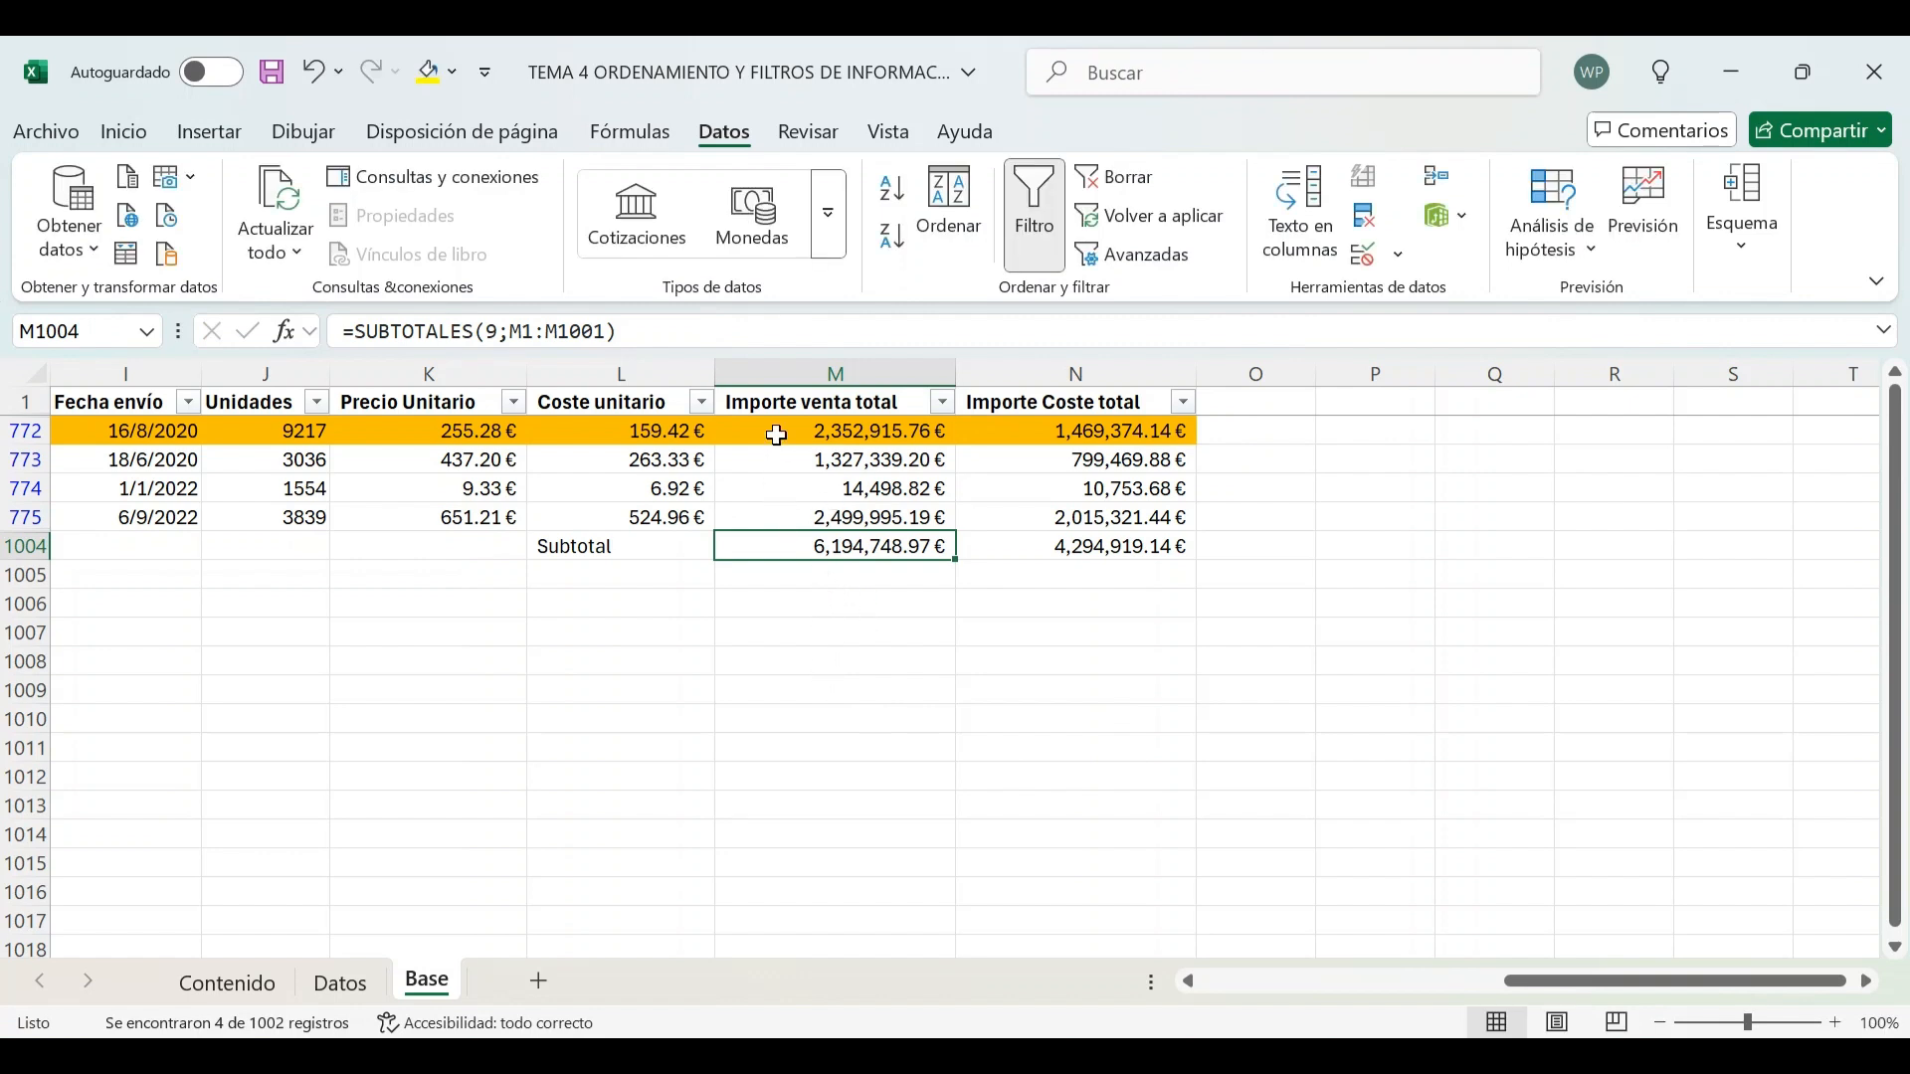
{"action": "left_click_drag", "start_coordinate": [772, 435], "coordinate": [784, 508]}
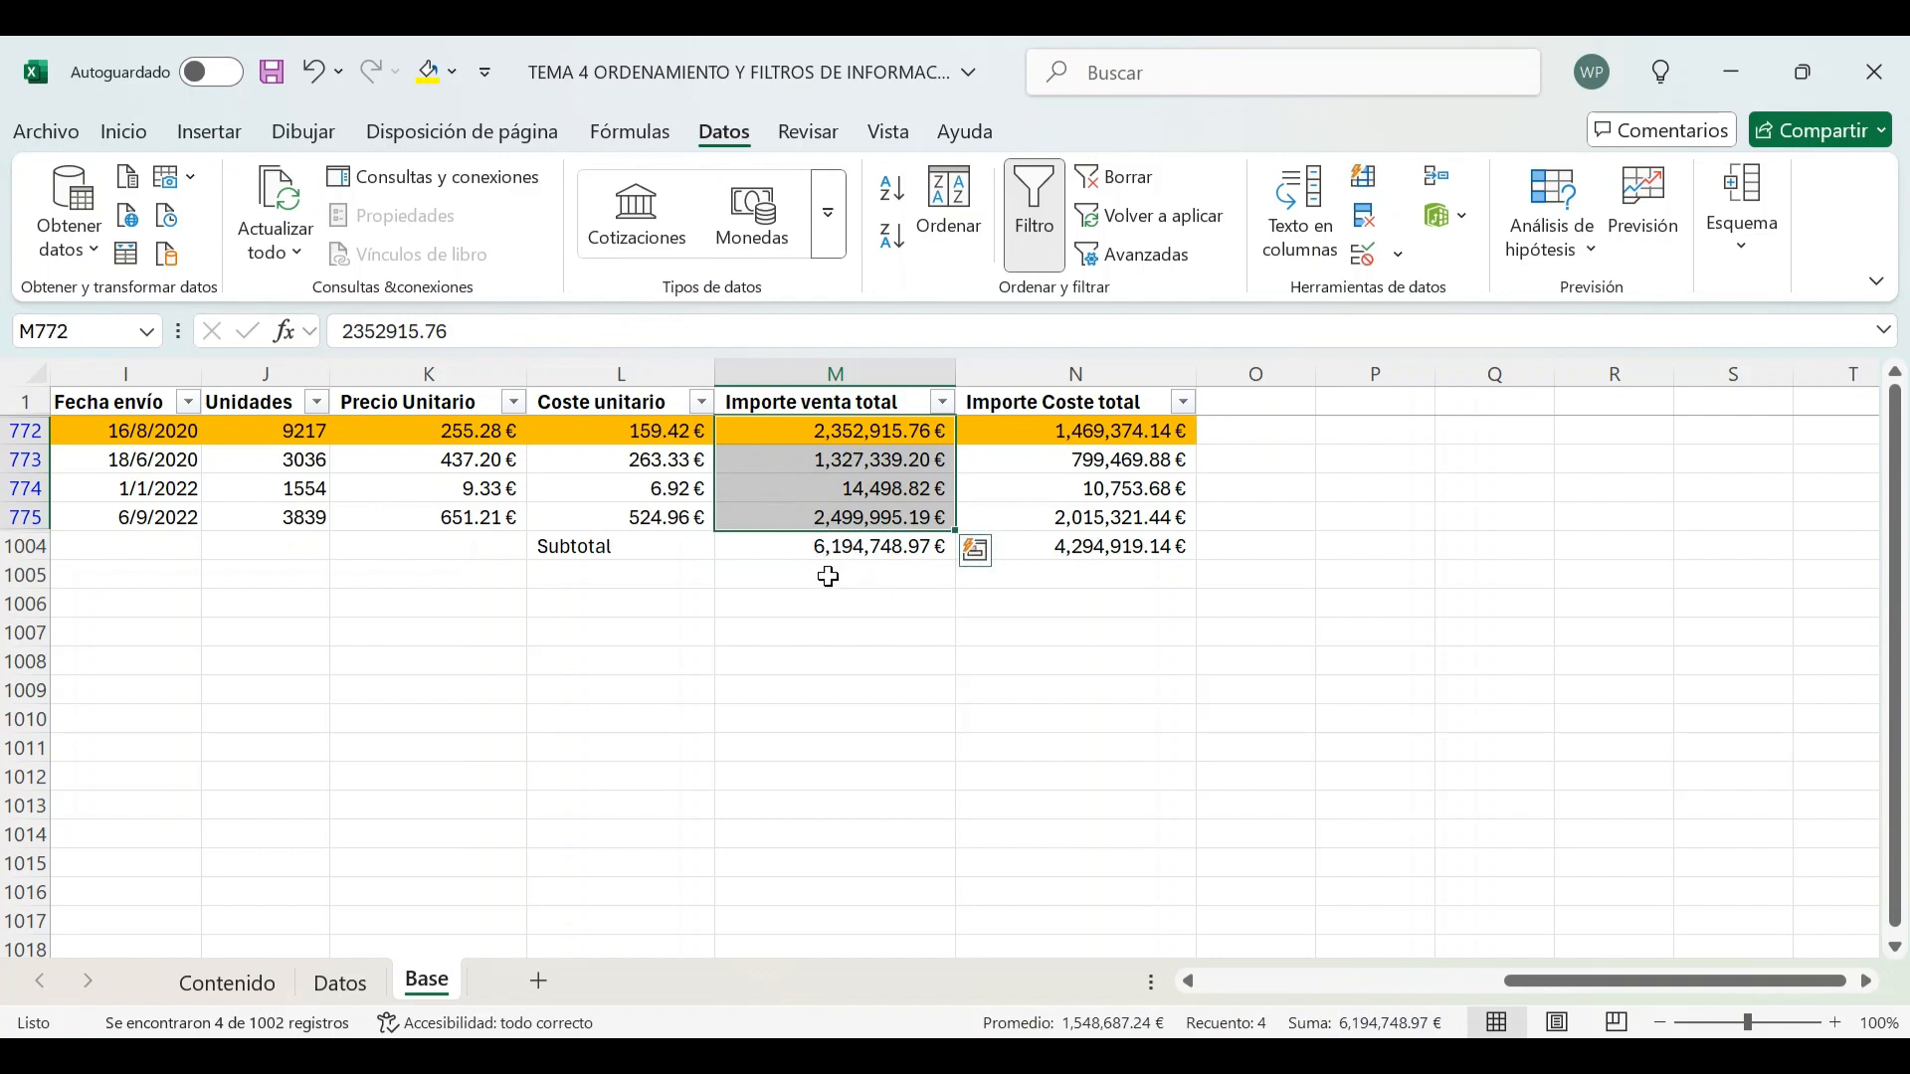
On the Contenido sheet, mark the Subtotales-with-filters activity as reviewed with 1
{"action": "left_click", "coordinate": [235, 981]}
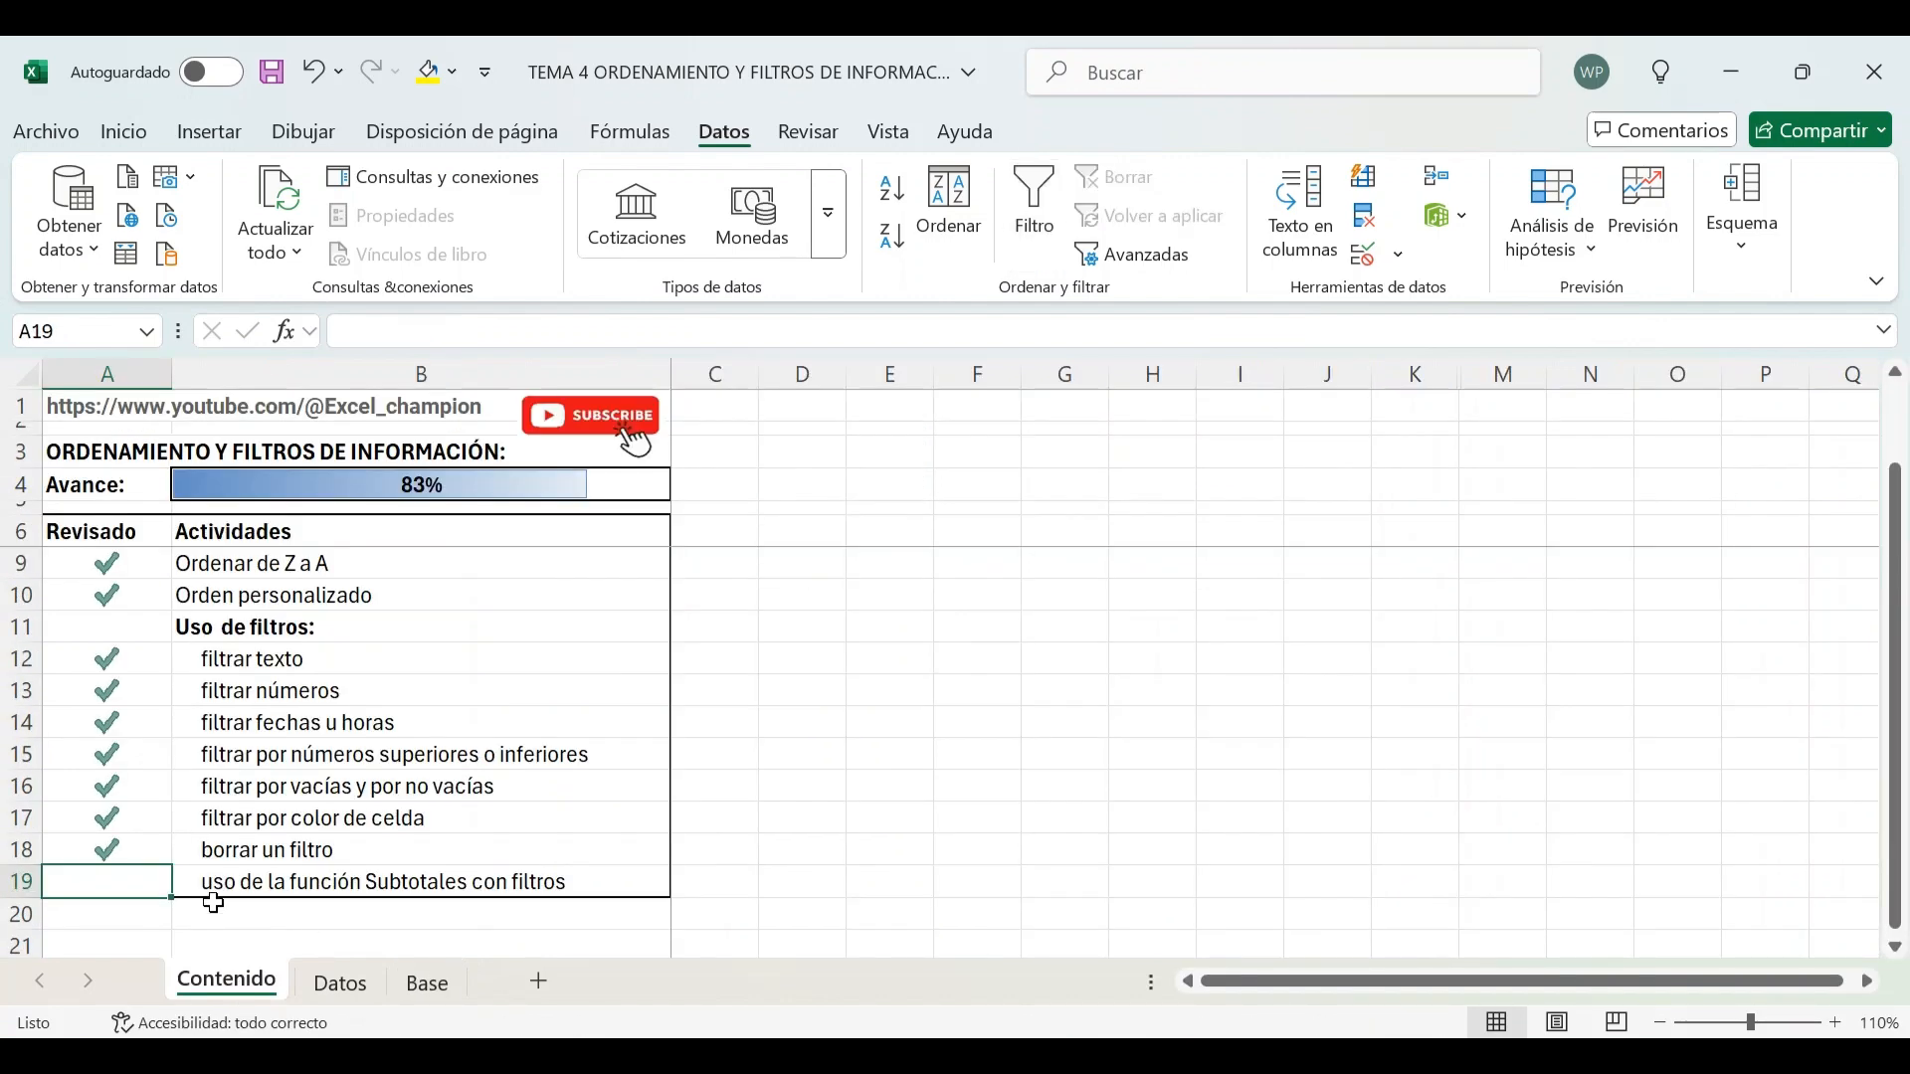
{"action": "type", "text": "1"}
{"action": "key", "text": "Return"}
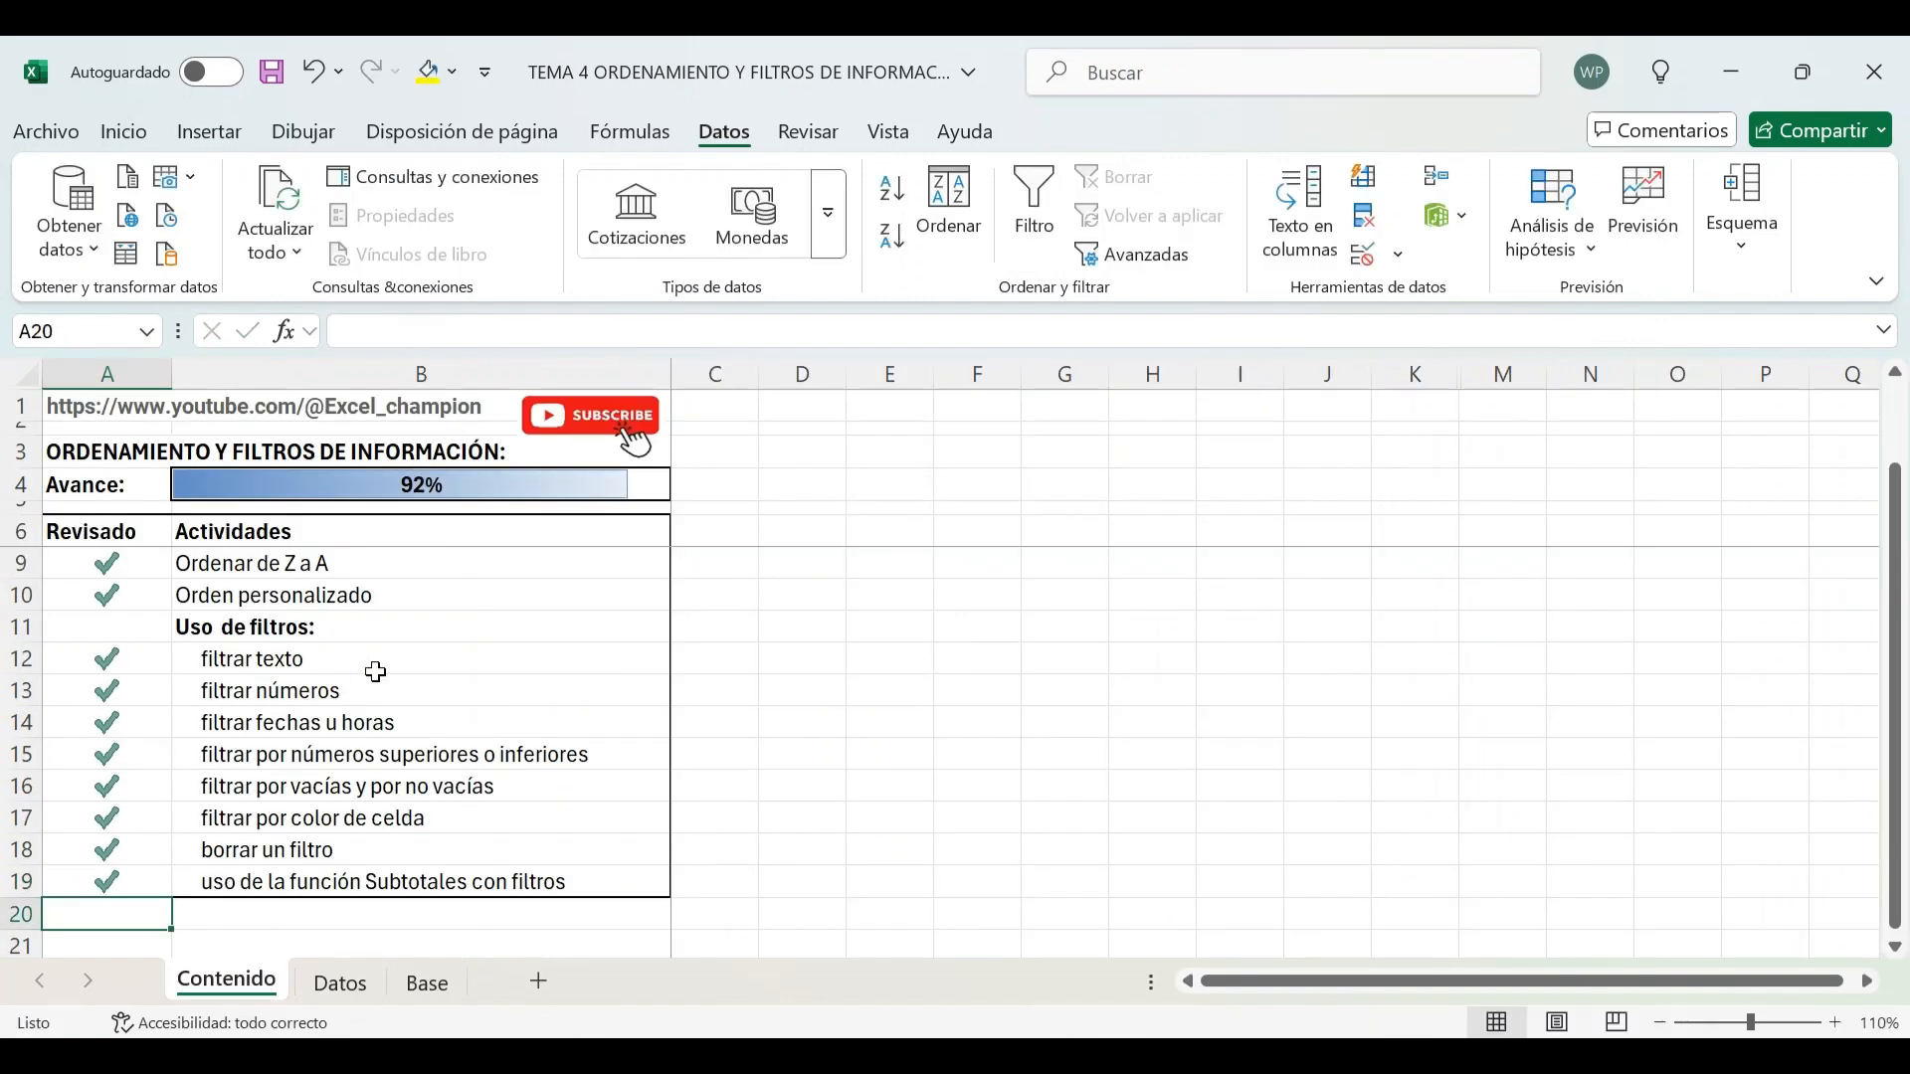
Review the list of activities and their reviewed marks on the Contenido sheet
{"action": "scroll", "coordinate": [376, 672], "scroll_direction": "up", "scroll_amount": 1}
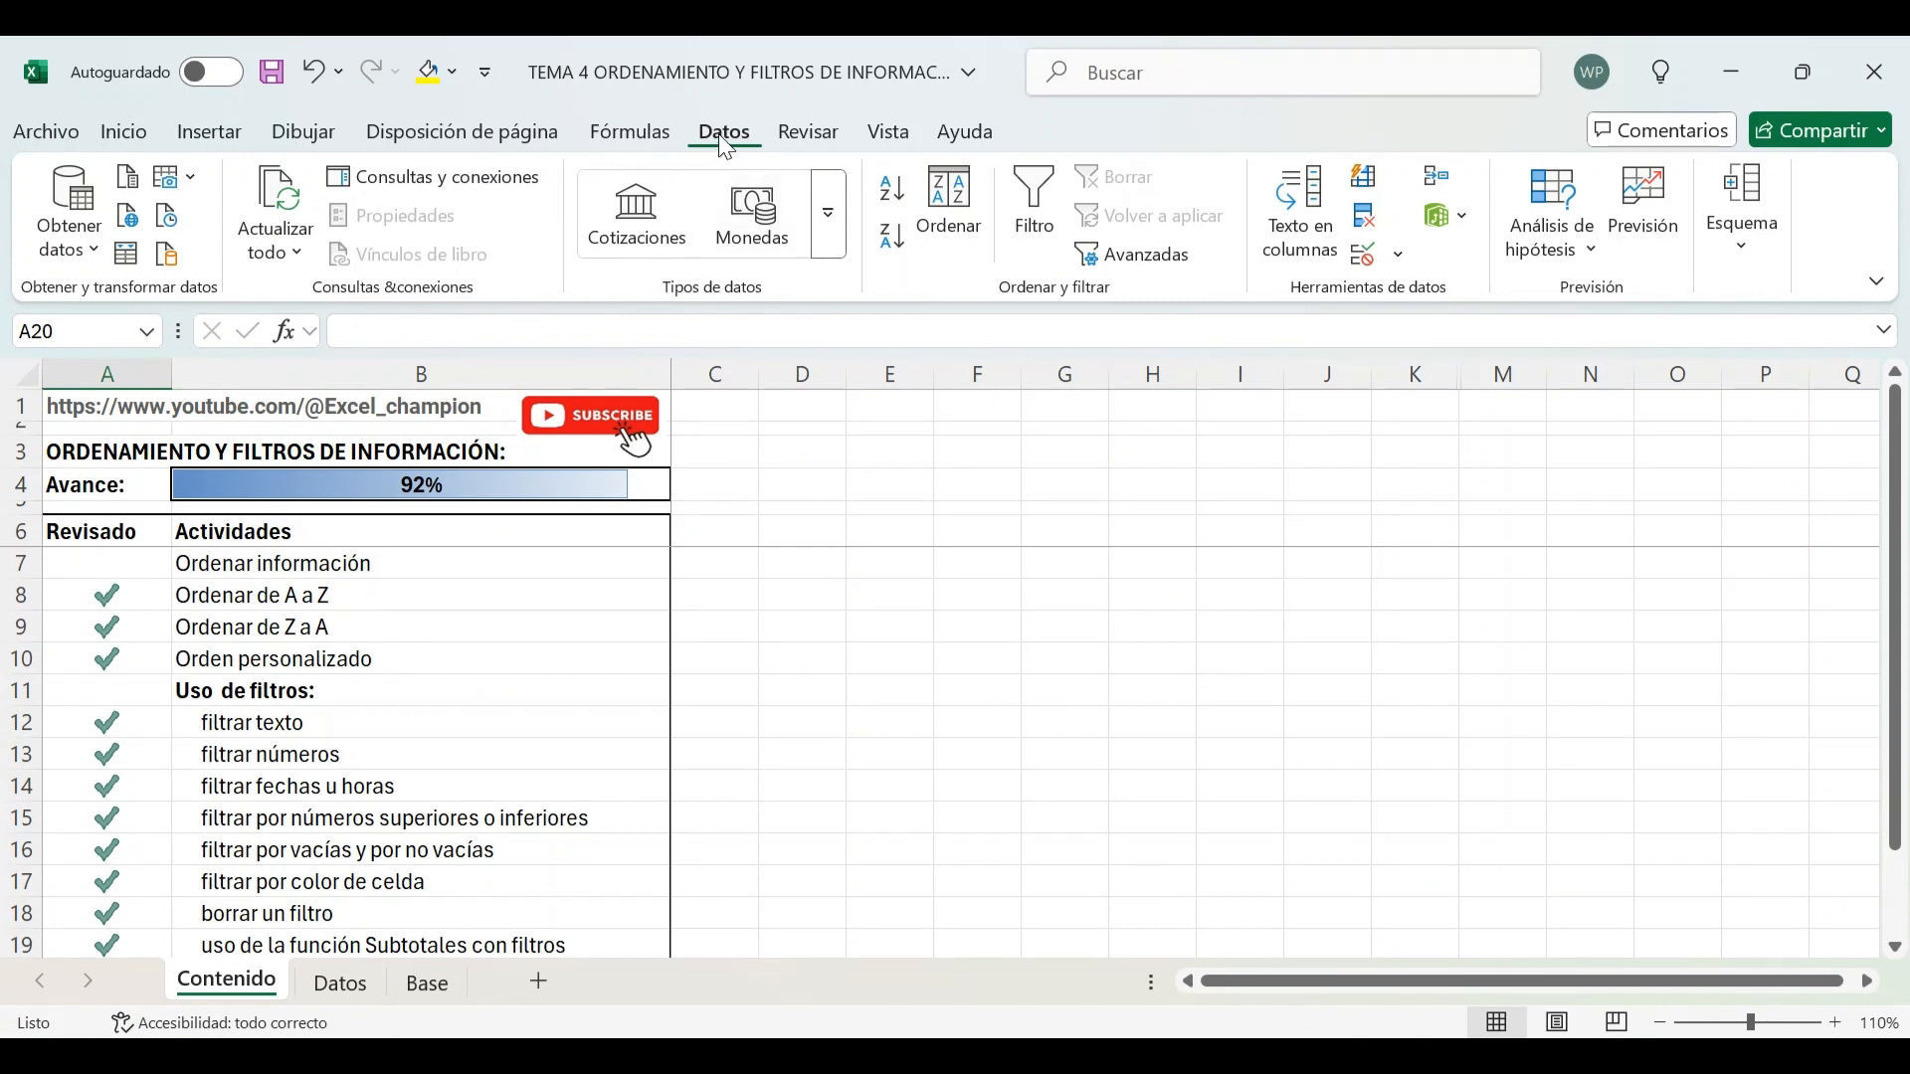
{"action": "left_click", "coordinate": [277, 593]}
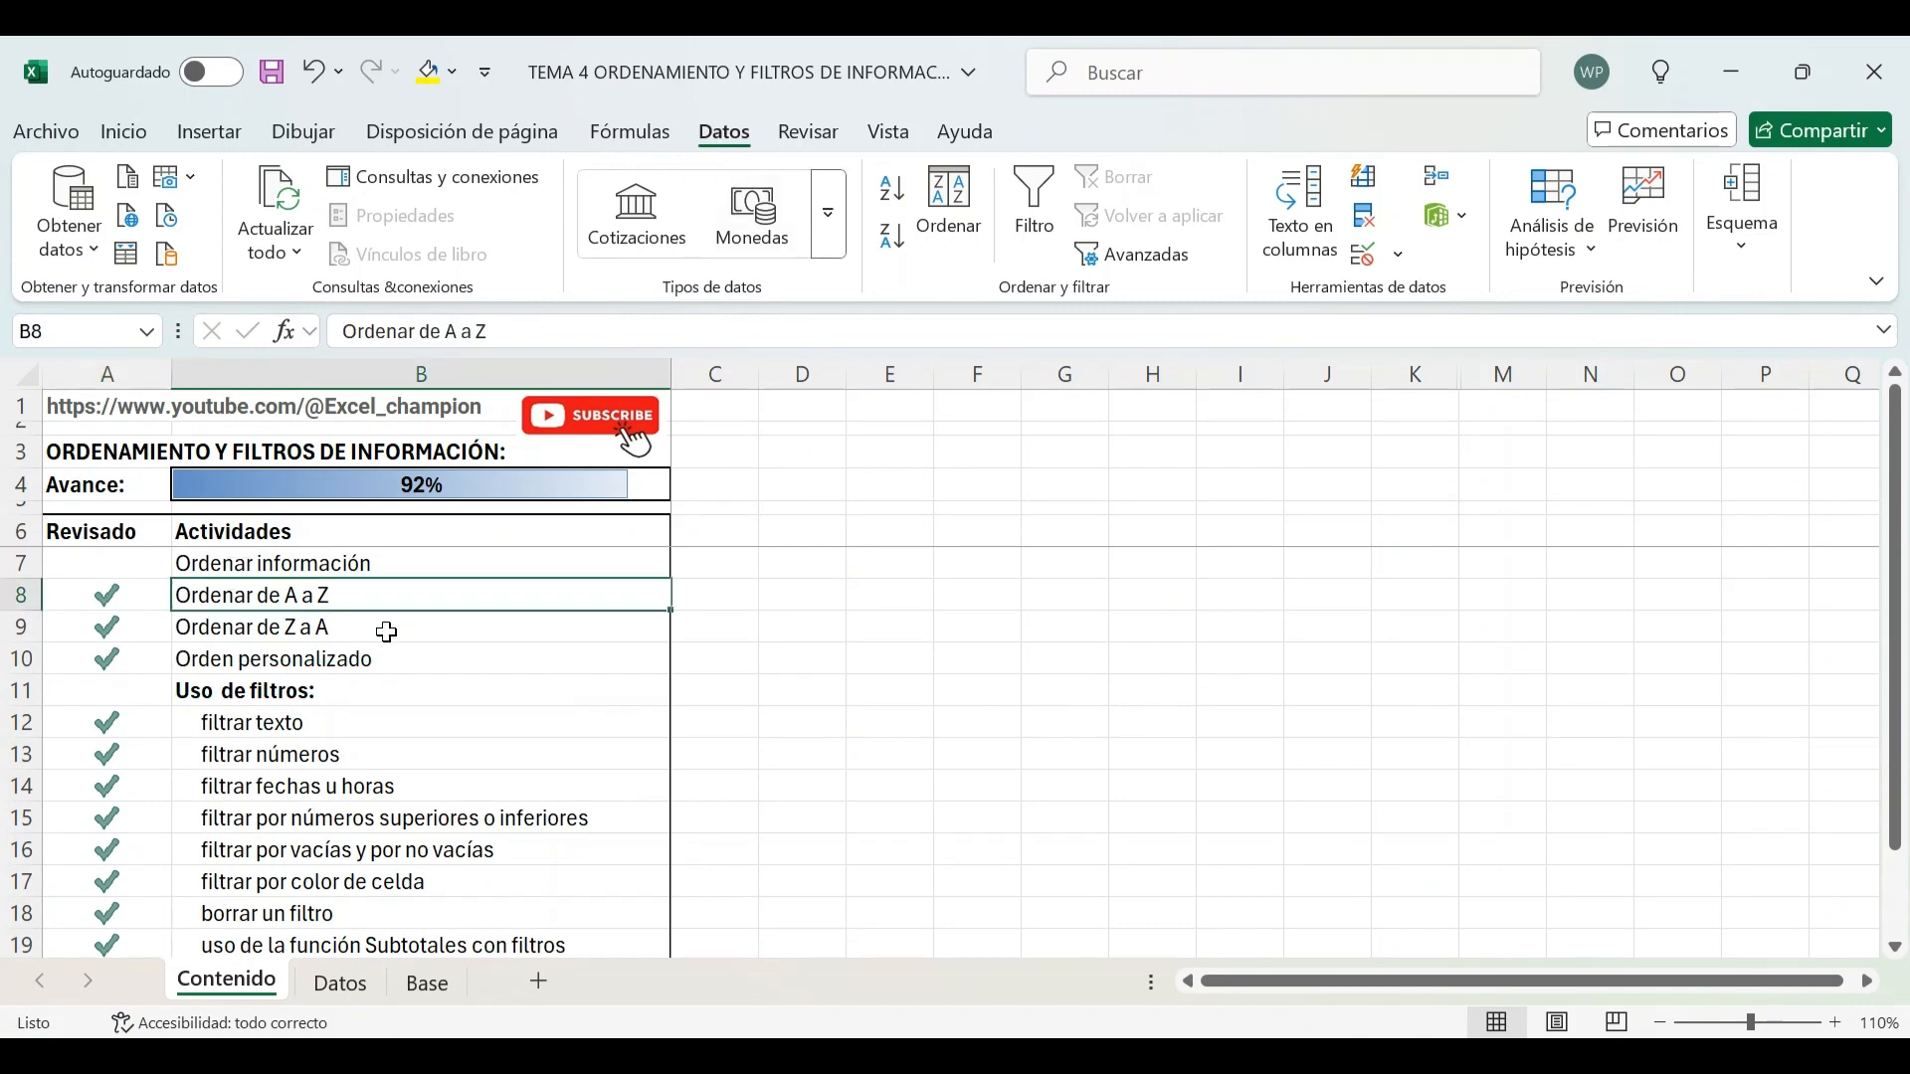
{"action": "key", "text": "Down"}
{"action": "key", "text": "Down"}
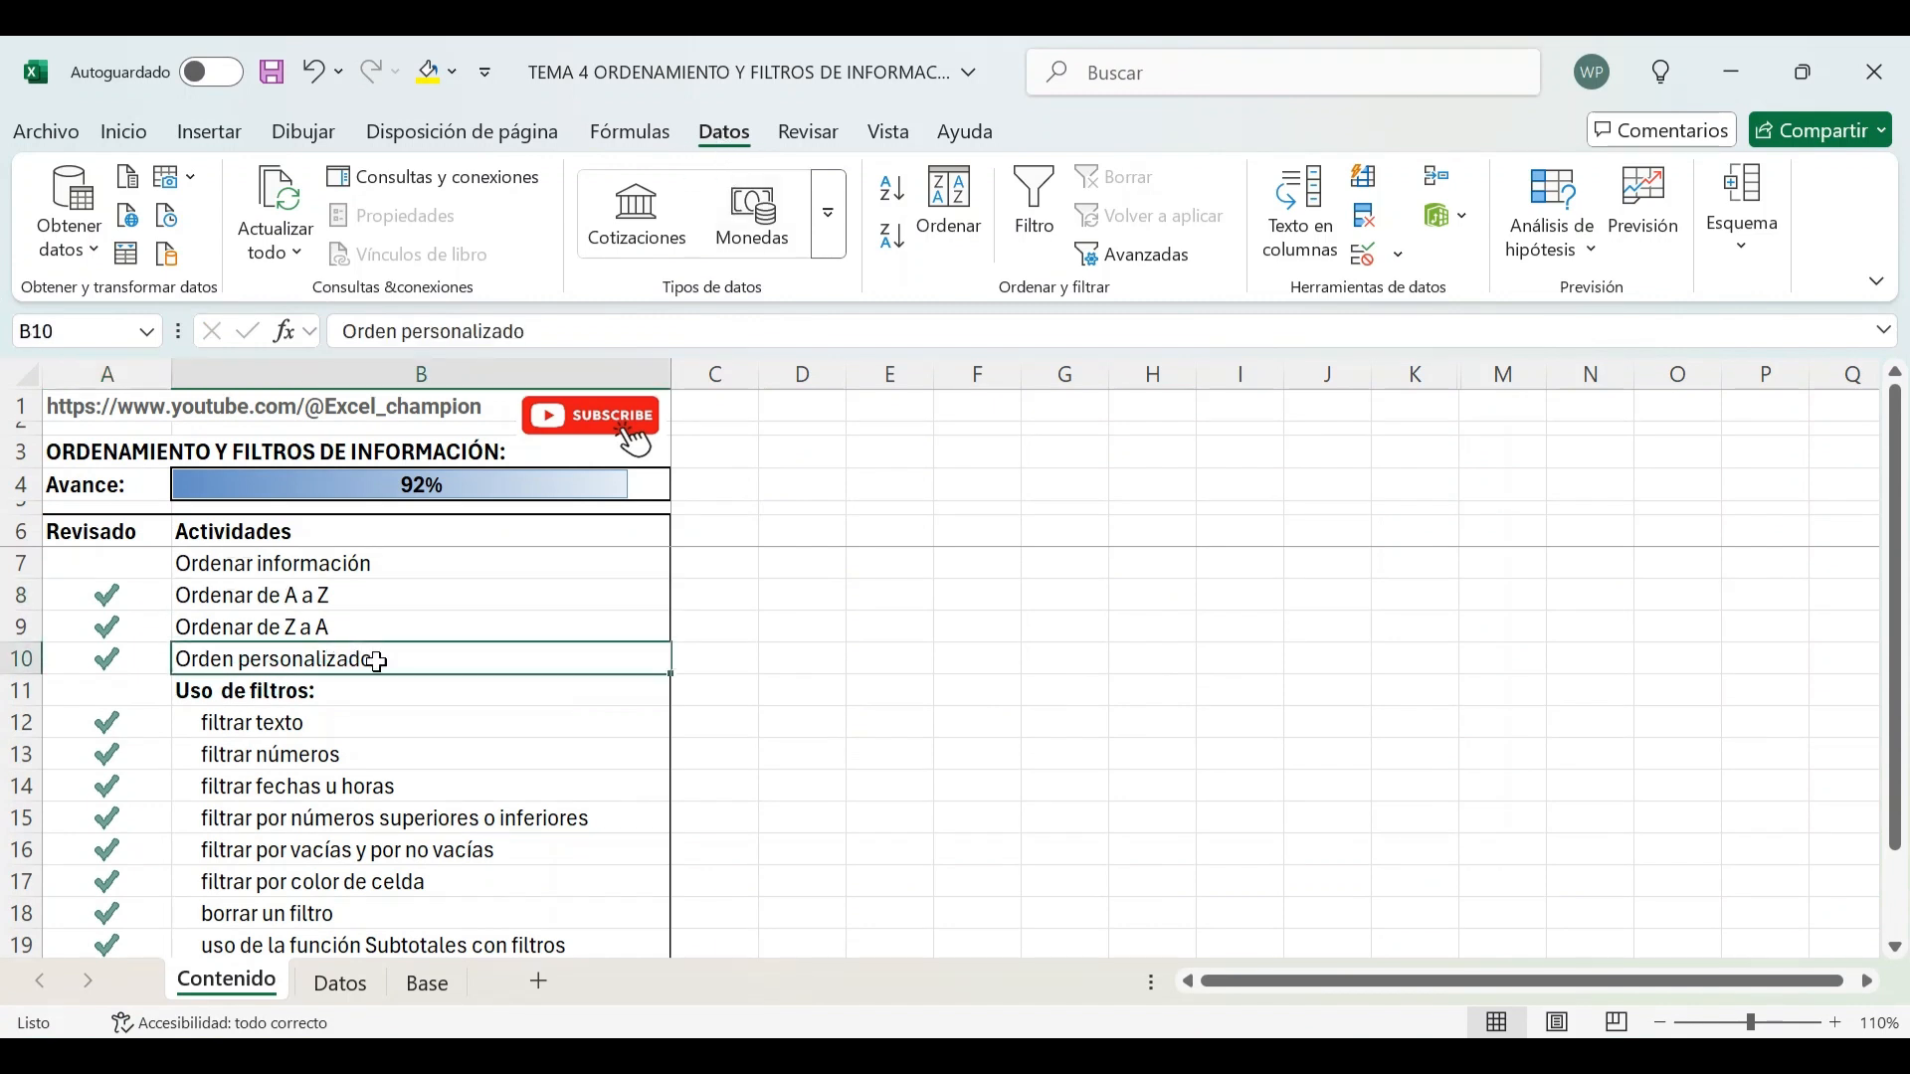
{"action": "scroll", "coordinate": [326, 625], "scroll_direction": "down", "scroll_amount": 1}
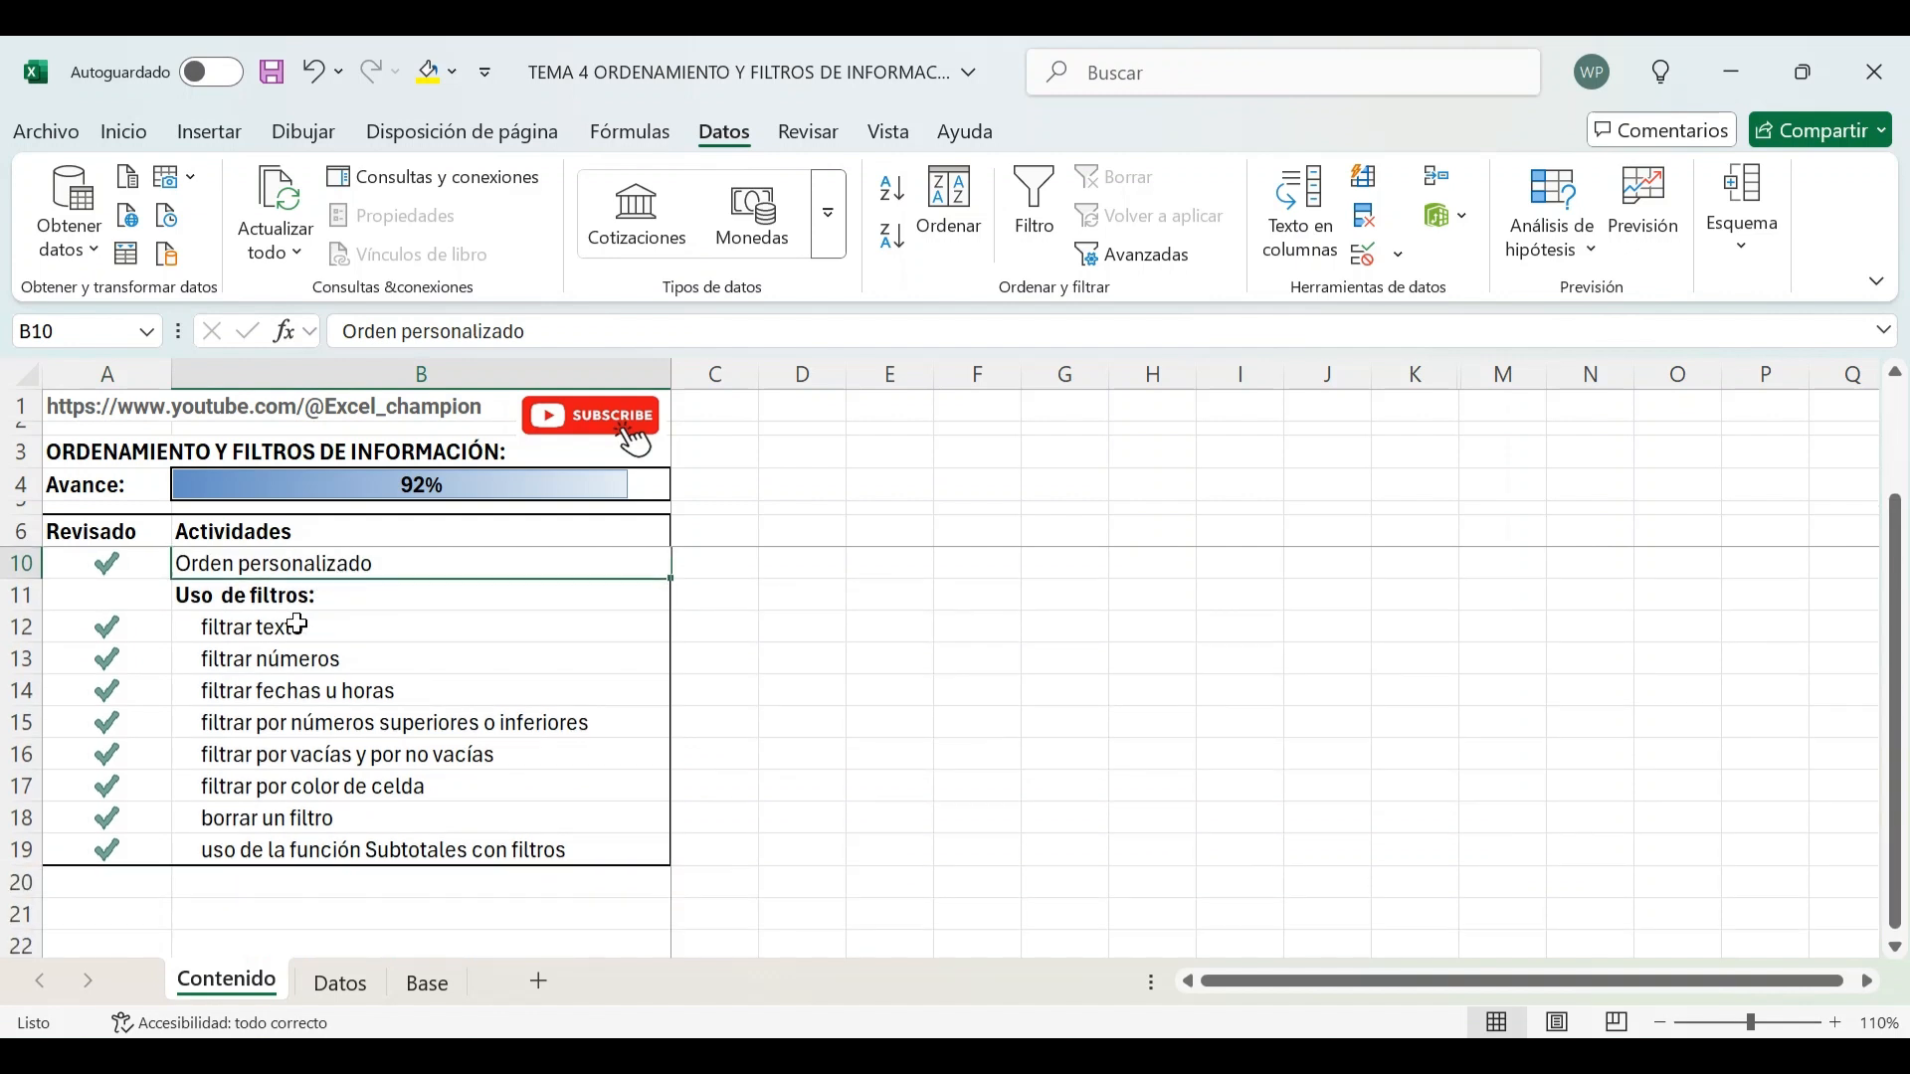
{"action": "left_click_drag", "start_coordinate": [290, 627], "coordinate": [383, 835]}
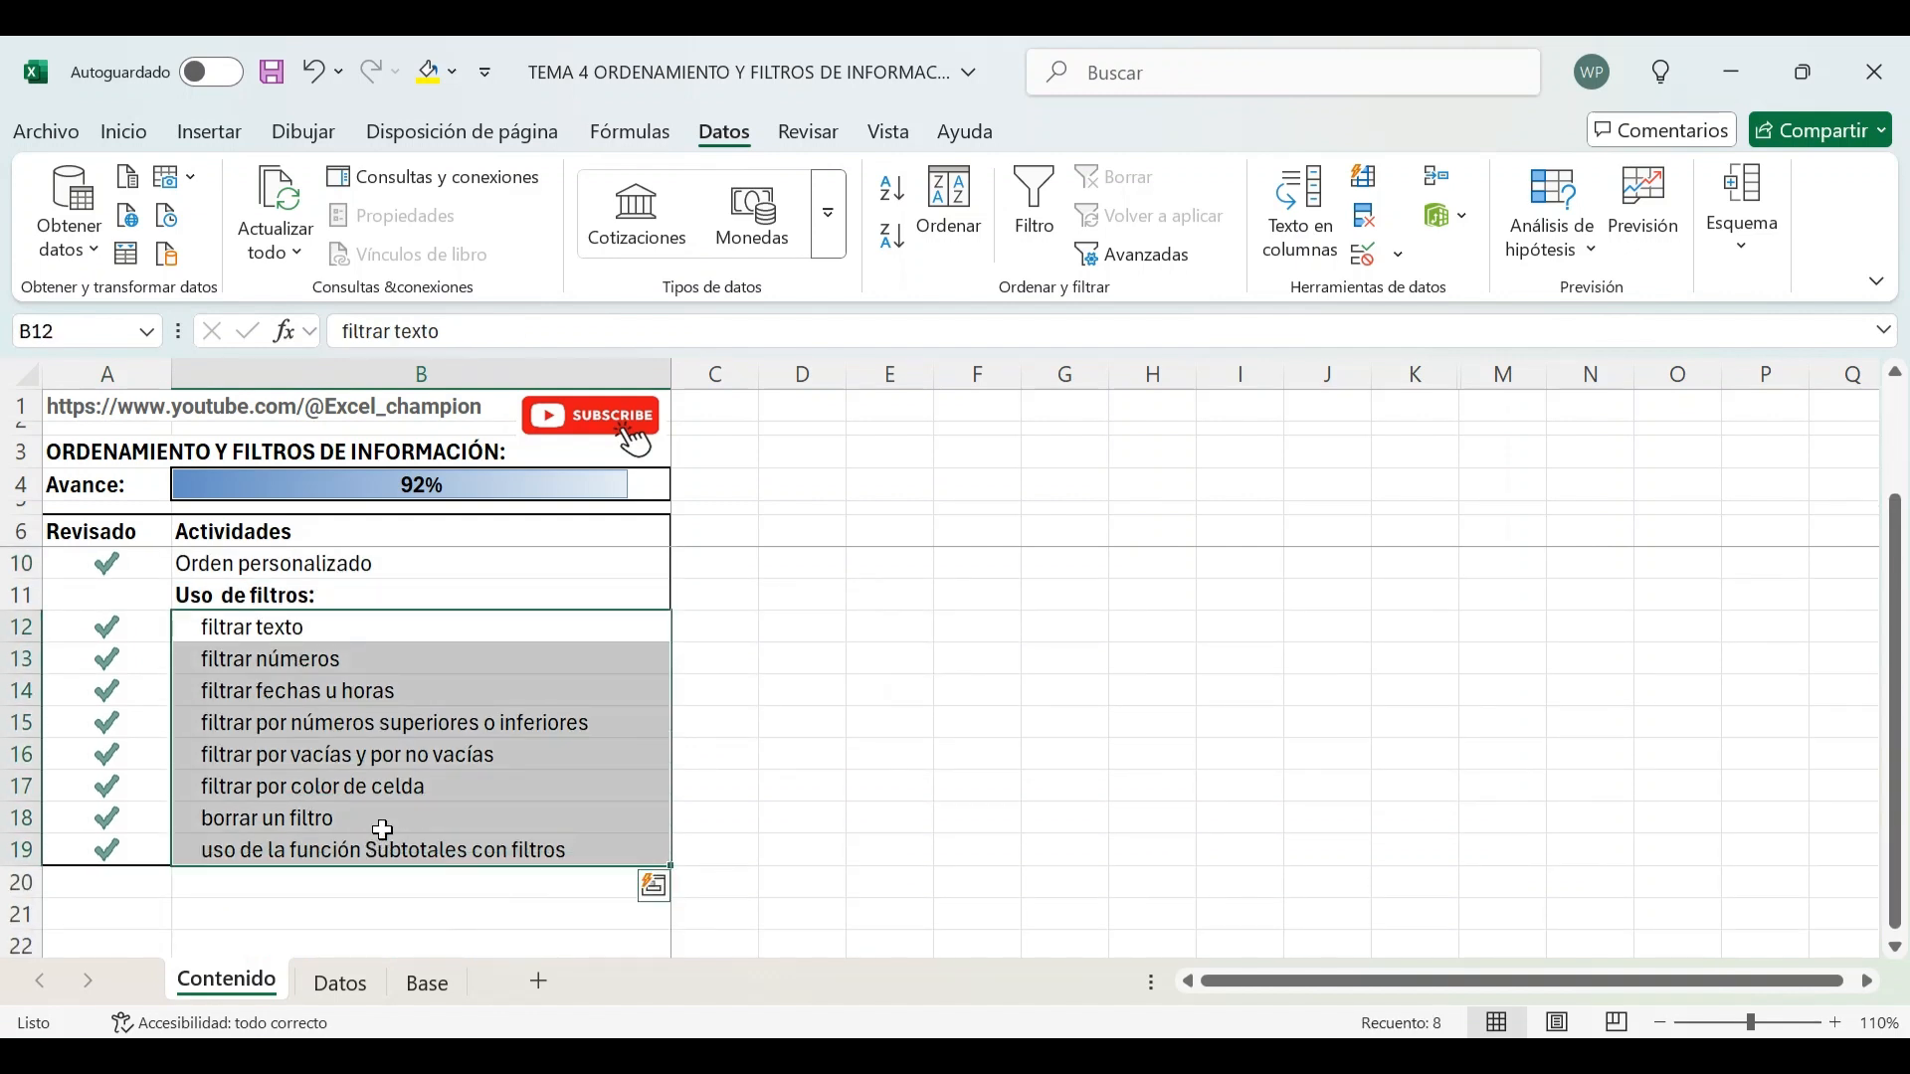
{"action": "scroll", "coordinate": [383, 830], "scroll_direction": "up", "scroll_amount": 1}
{"action": "left_click", "coordinate": [718, 656]}
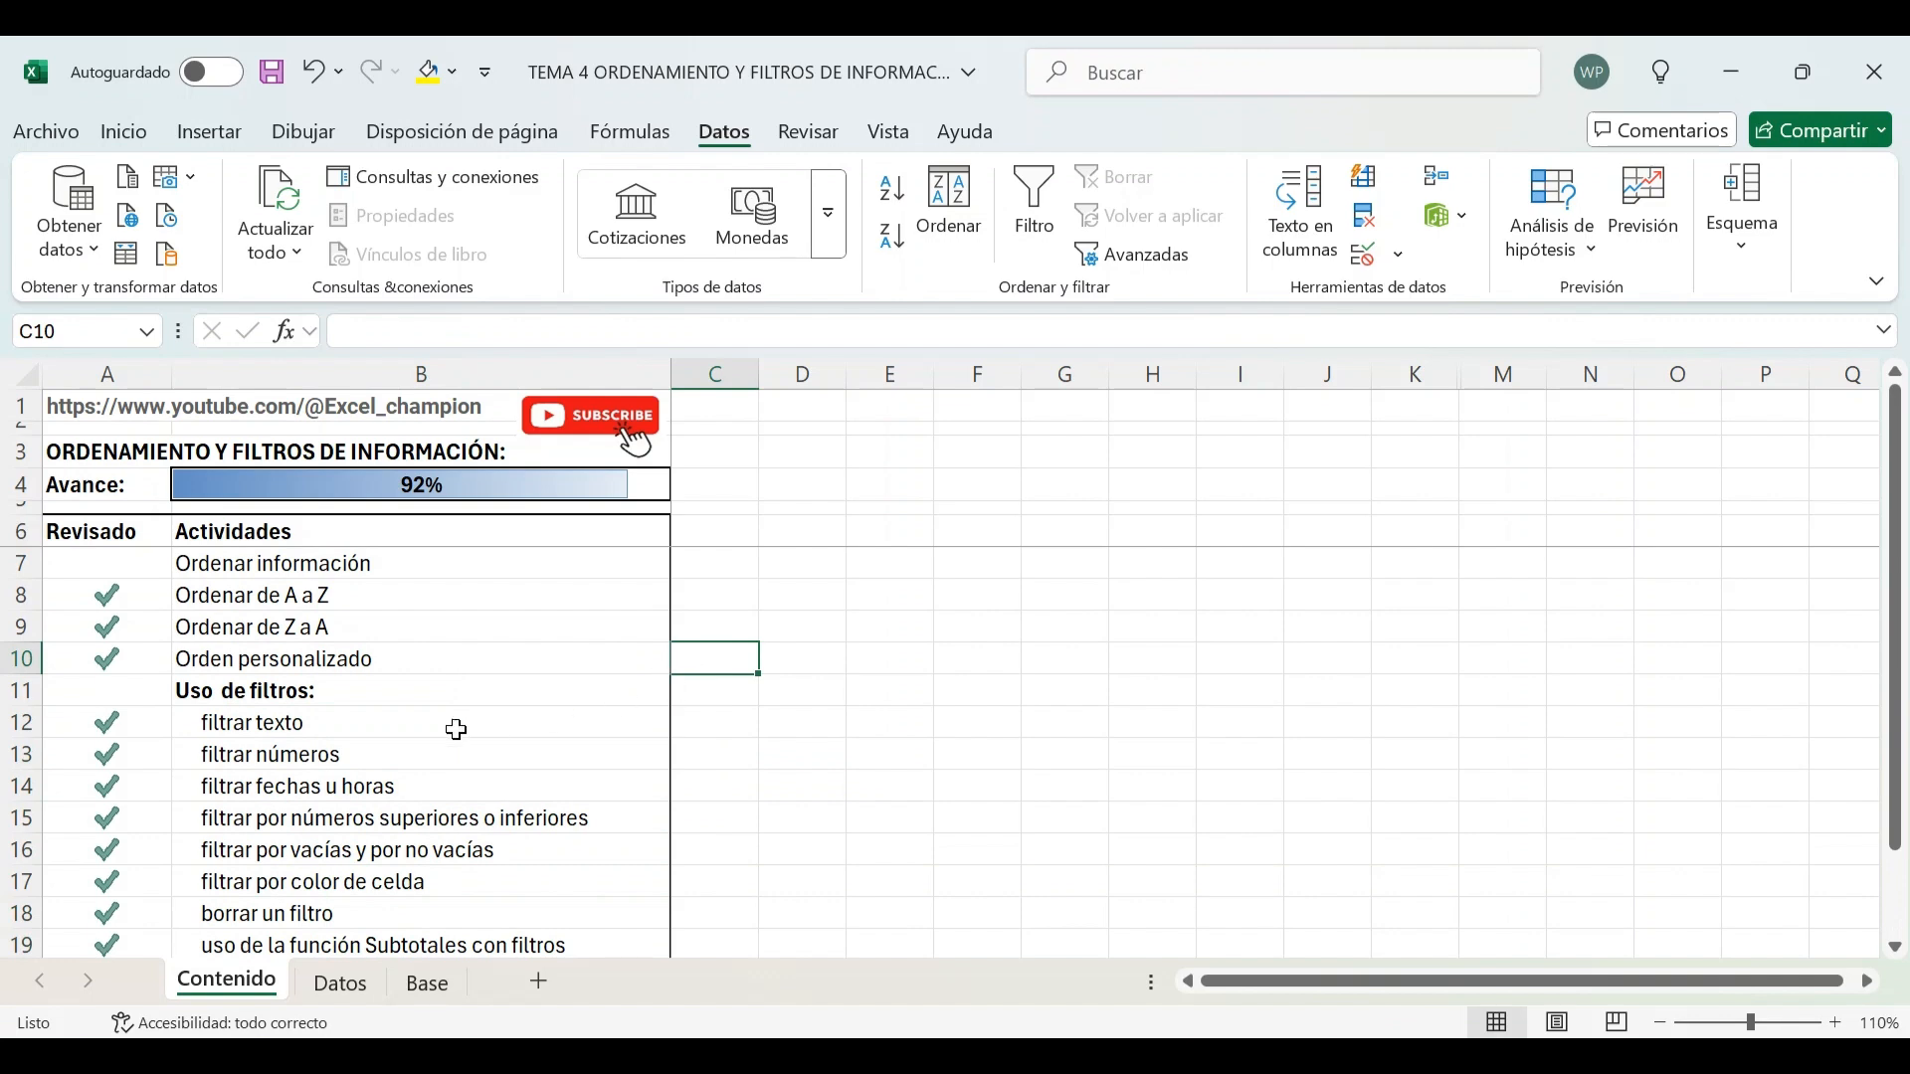
{"action": "scroll", "coordinate": [457, 730], "scroll_direction": "down", "scroll_amount": 2}
{"action": "scroll", "coordinate": [679, 703], "scroll_direction": "up", "scroll_amount": 2}
{"action": "scroll", "coordinate": [523, 687], "scroll_direction": "down", "scroll_amount": 1}
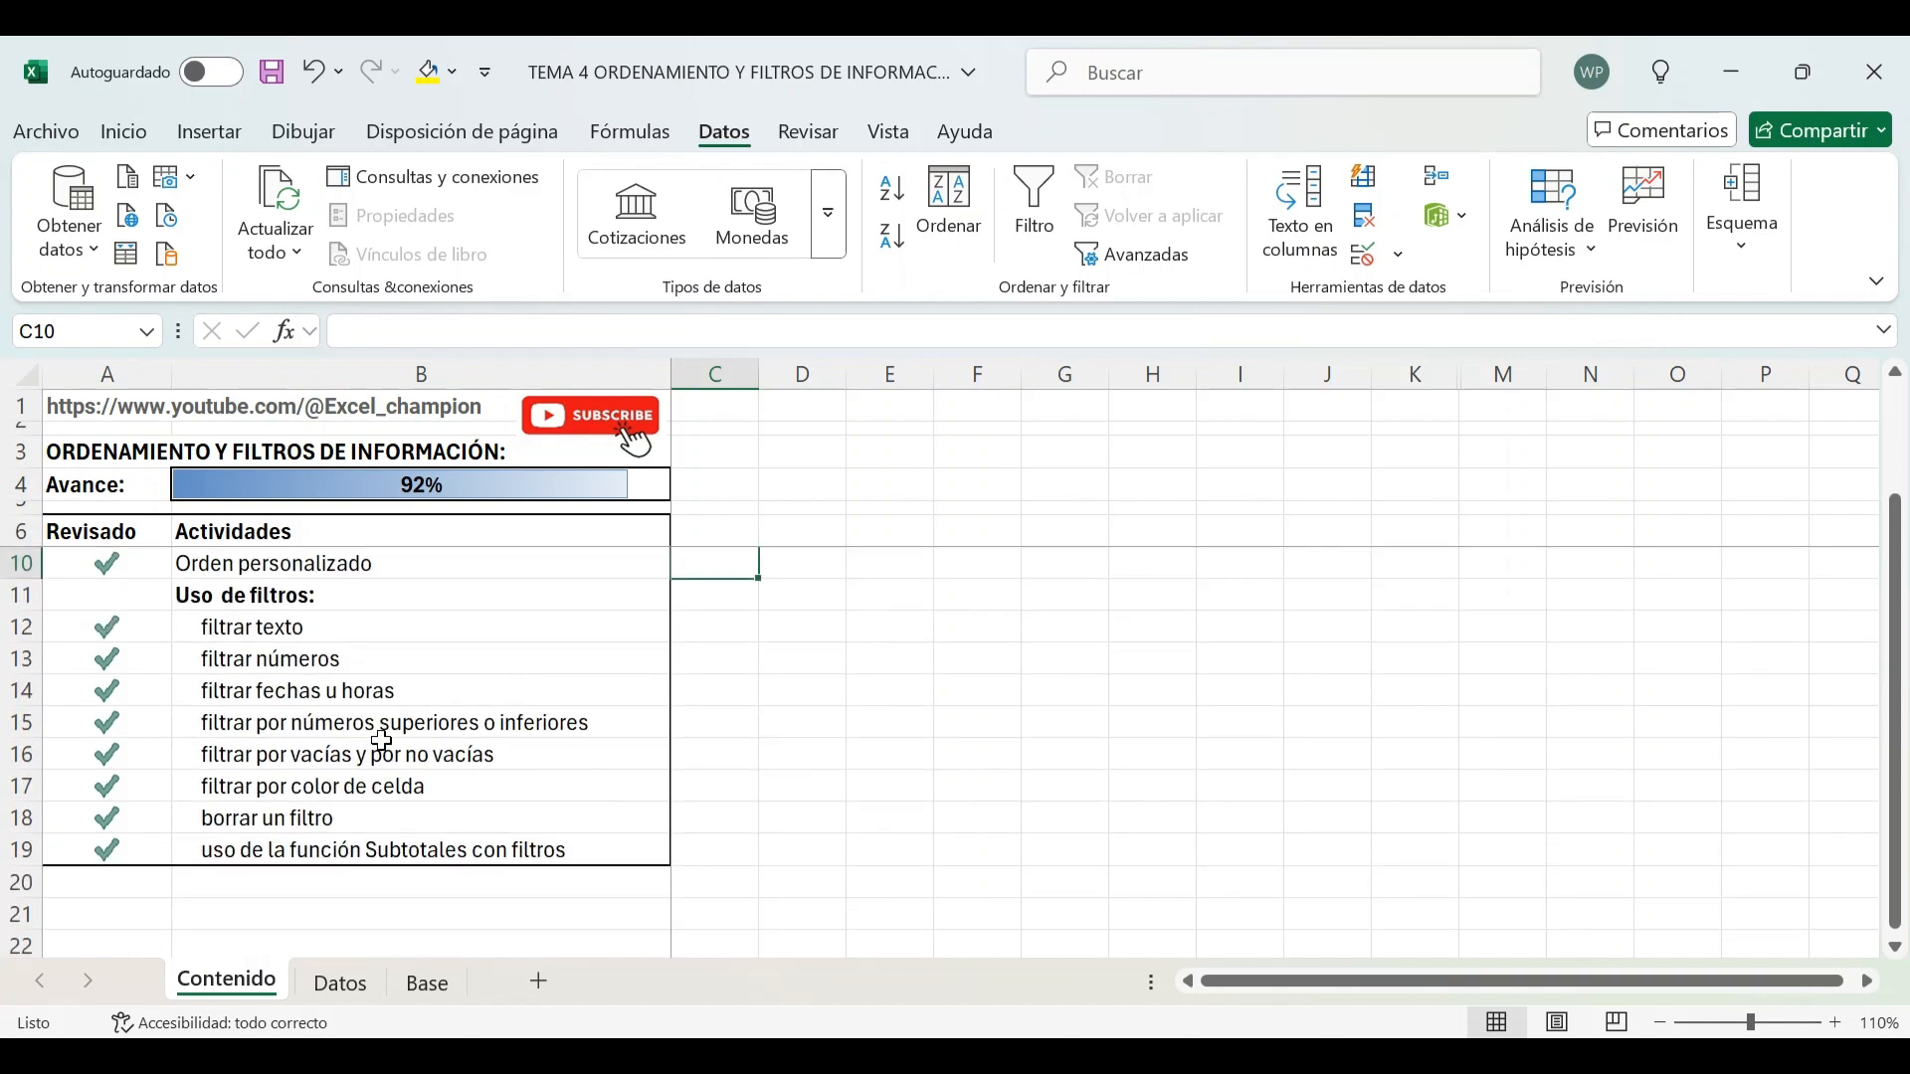
Mark the Ordenar información activity as reviewed with 1
{"action": "scroll", "coordinate": [465, 717], "scroll_direction": "up", "scroll_amount": 1}
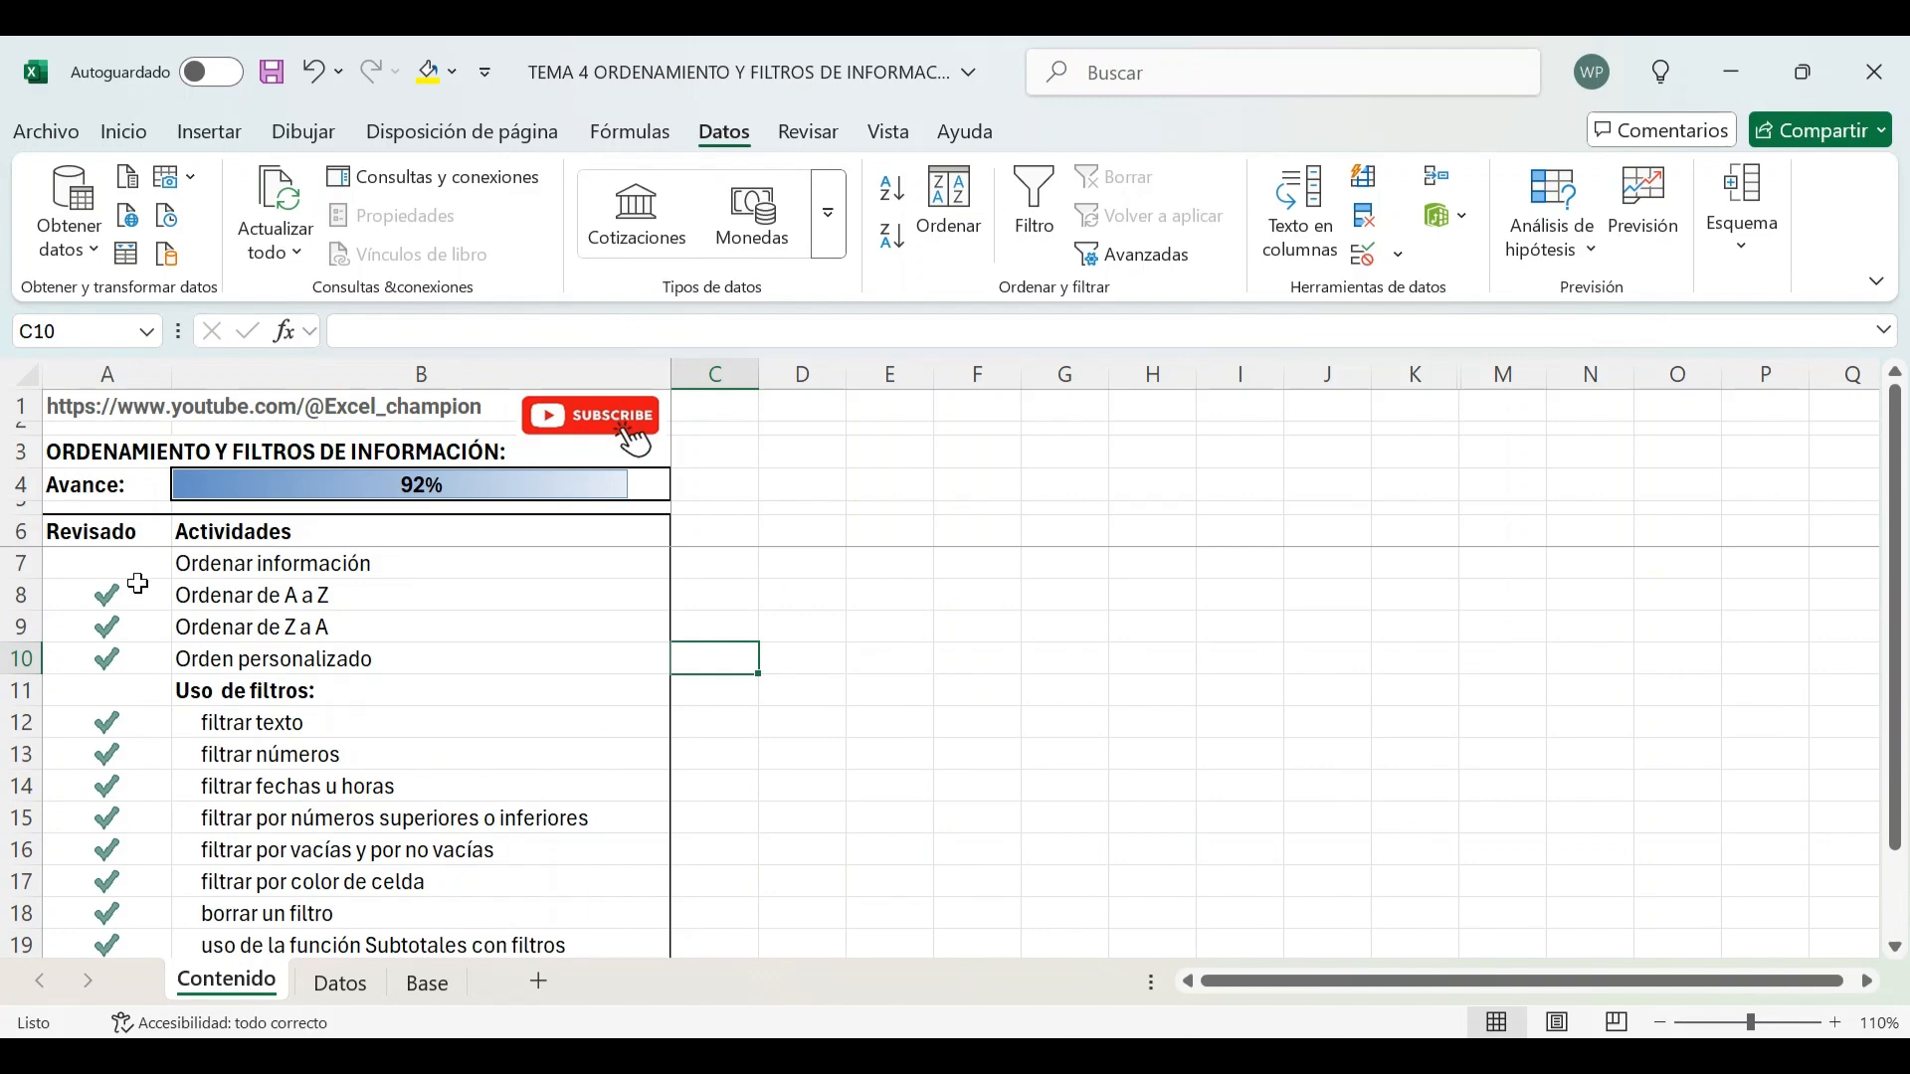
{"action": "left_click", "coordinate": [134, 569]}
{"action": "type", "text": "1"}
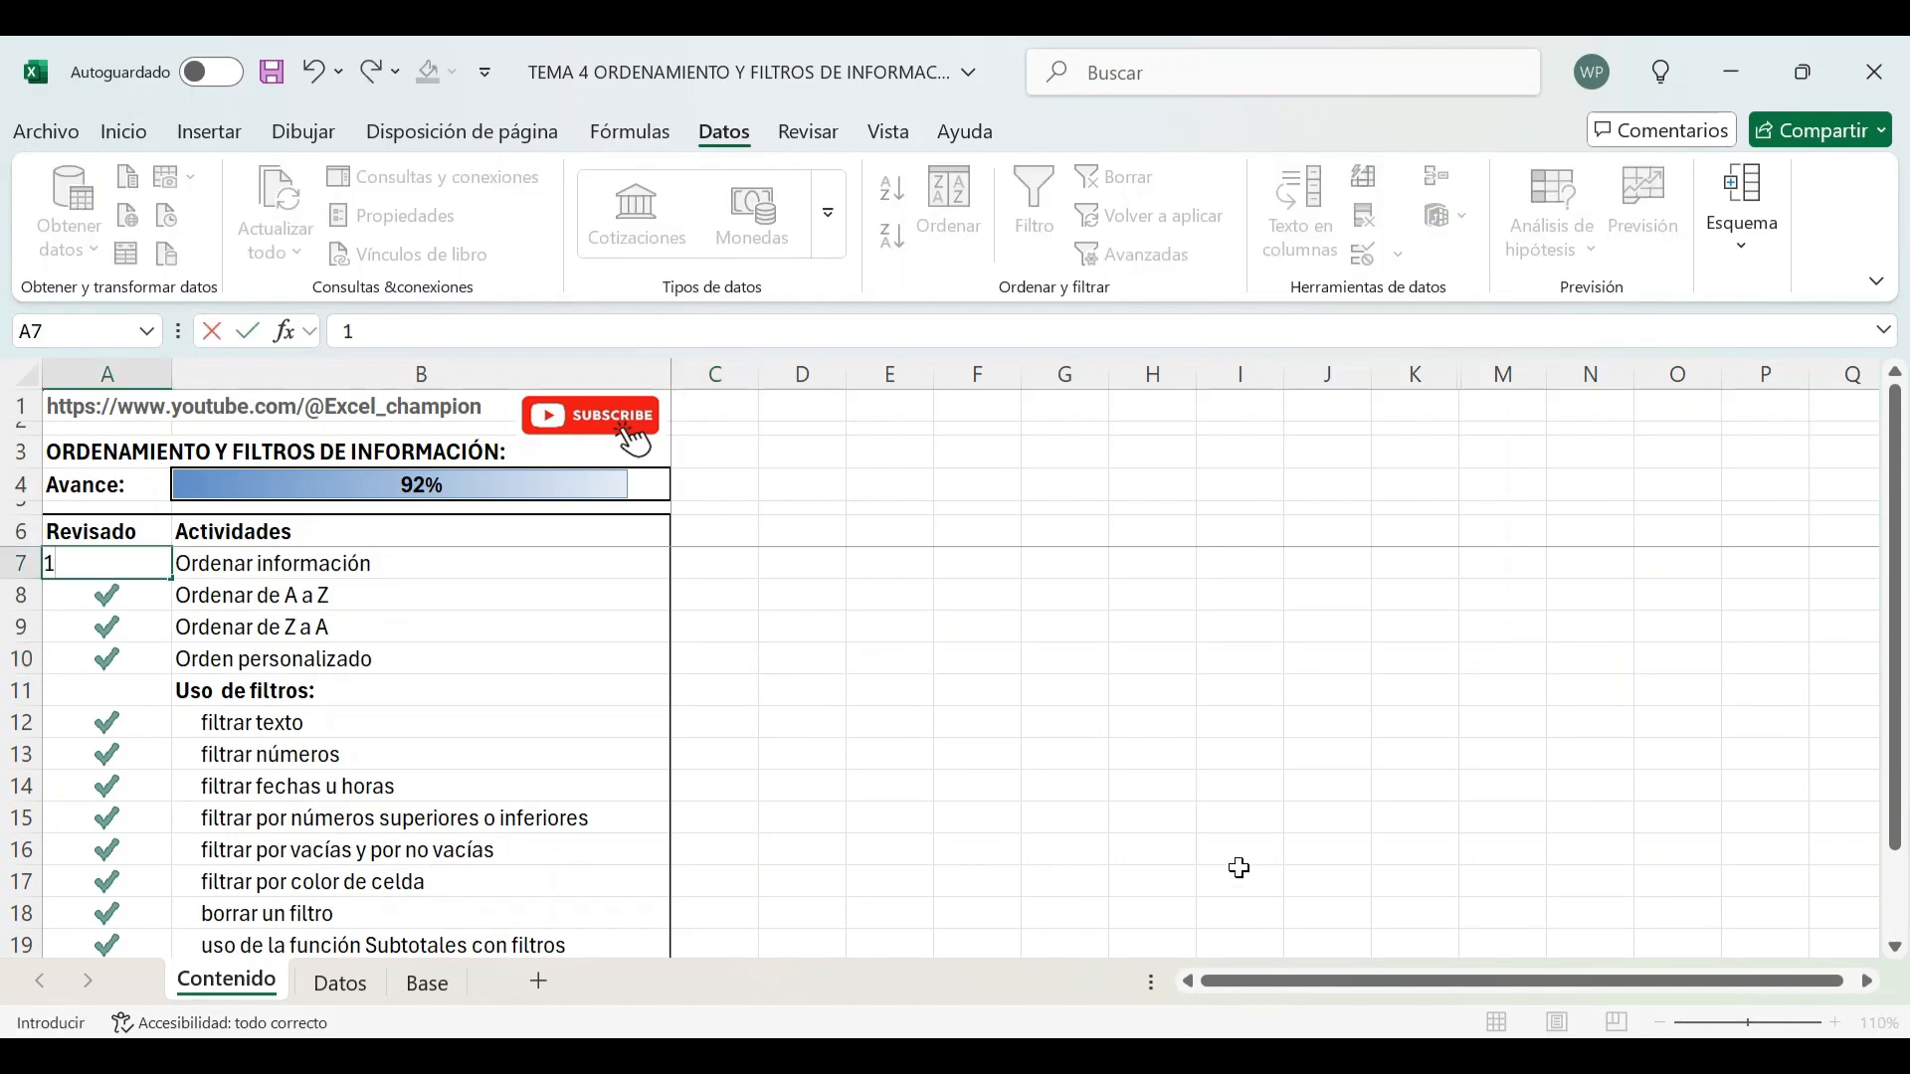